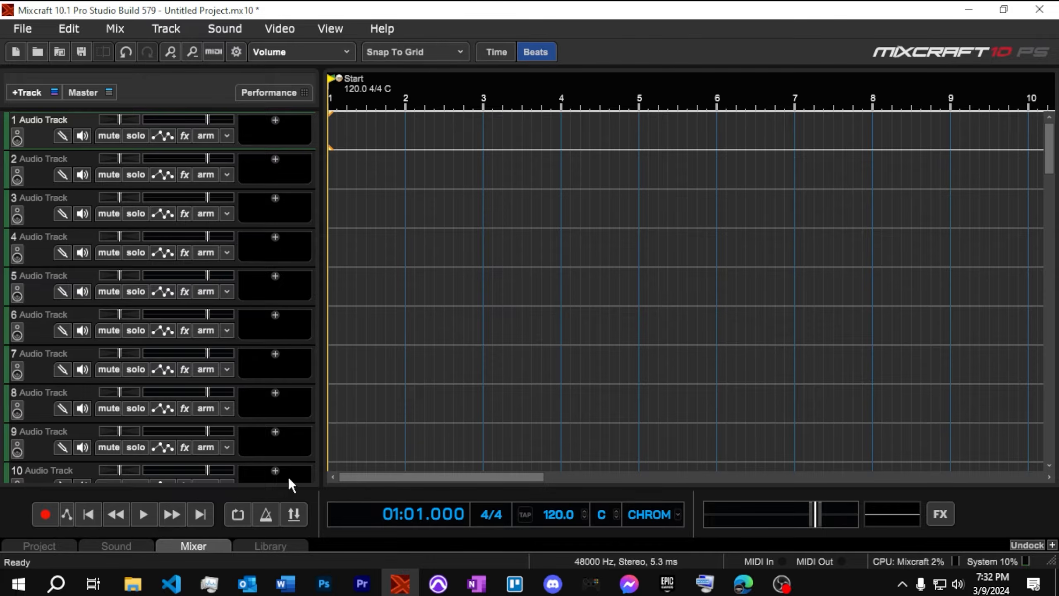
# Switch to File Explorer, copy the Plus - Audio Stems folder, and open the Mixcraft Tutorials folder in Documents
pyautogui.moveTo(133, 583)
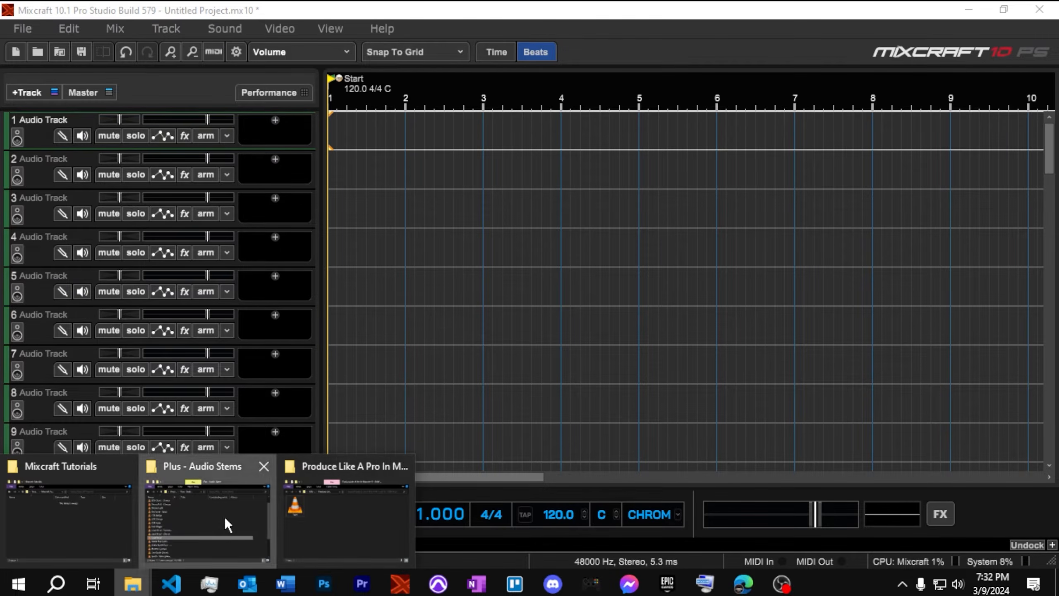
pyautogui.moveTo(1058, 271); pyautogui.dragTo(738, 121)
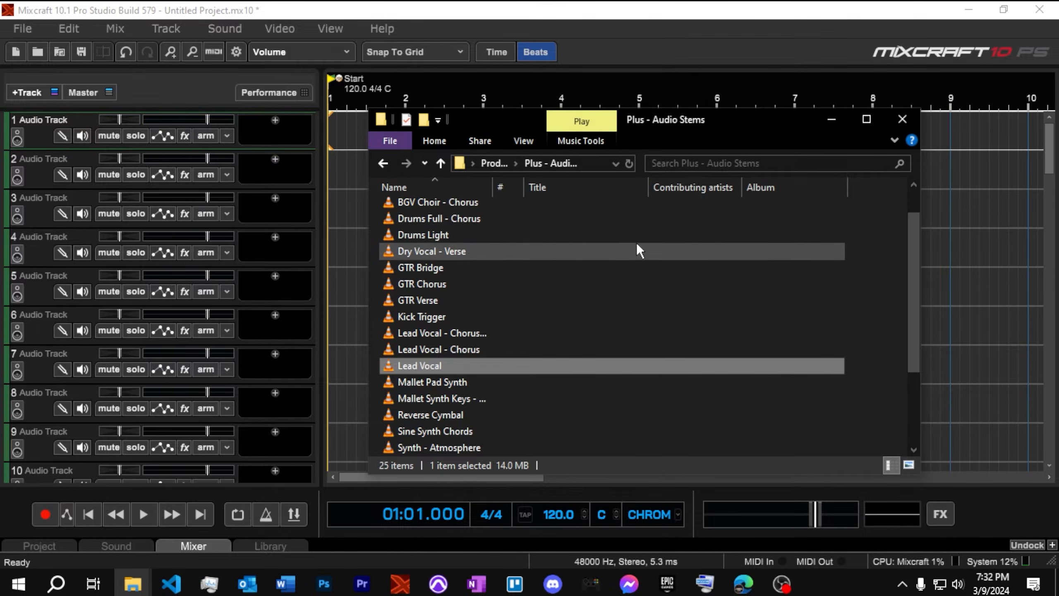
pyautogui.moveTo(700, 122); pyautogui.dragTo(721, 138)
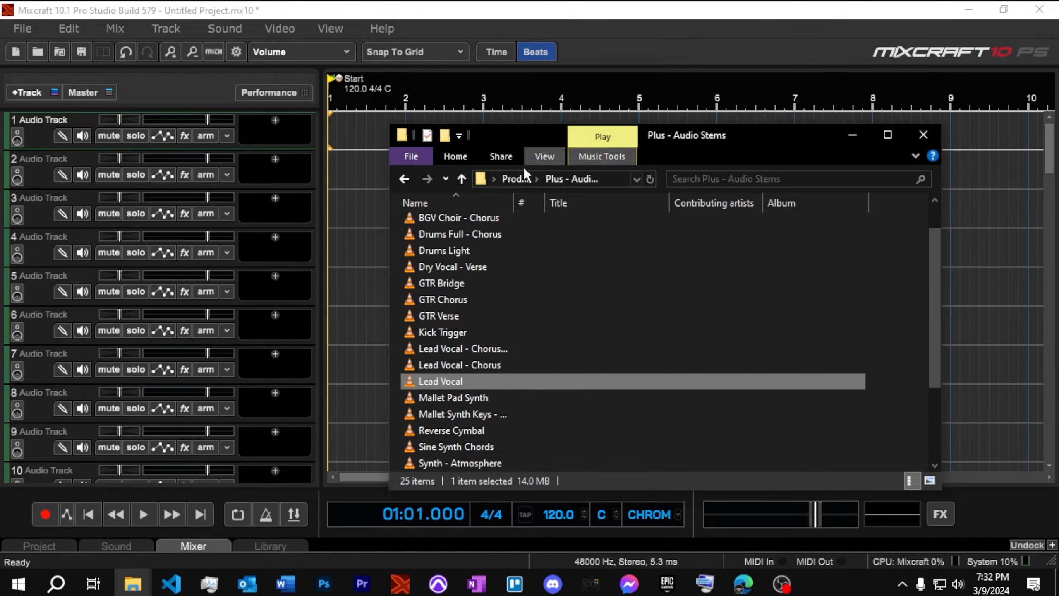
pyautogui.click(464, 178)
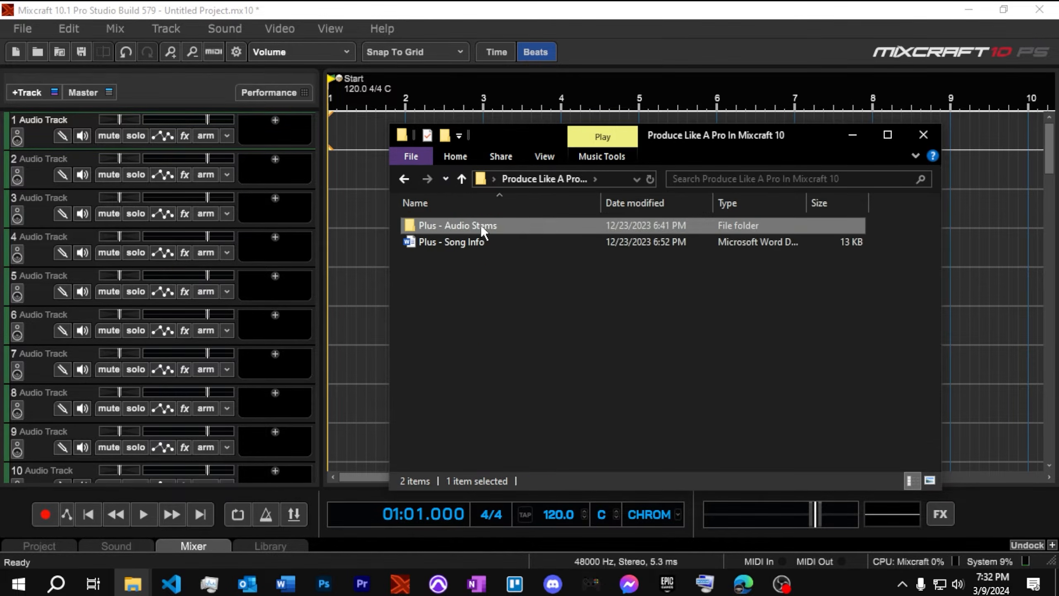
pyautogui.click(463, 180)
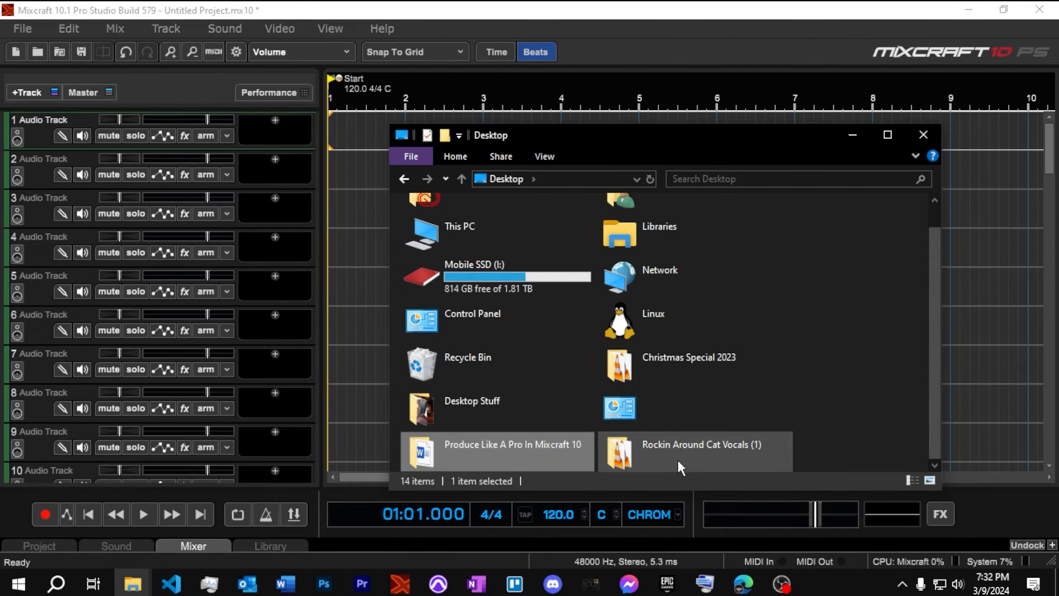
pyautogui.scroll(1, 551, 400)
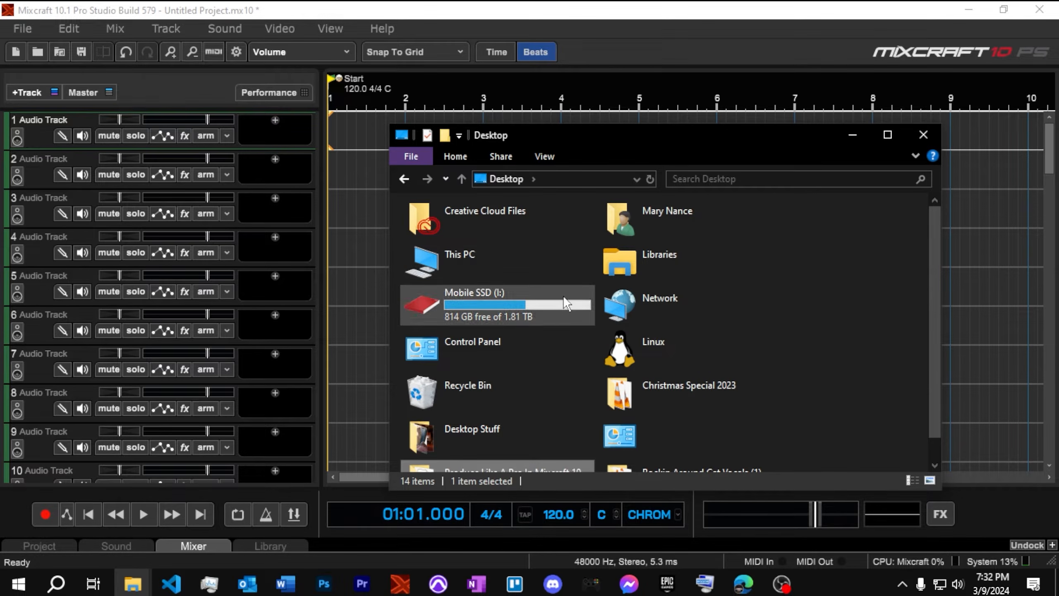
pyautogui.scroll(-1, 692, 400)
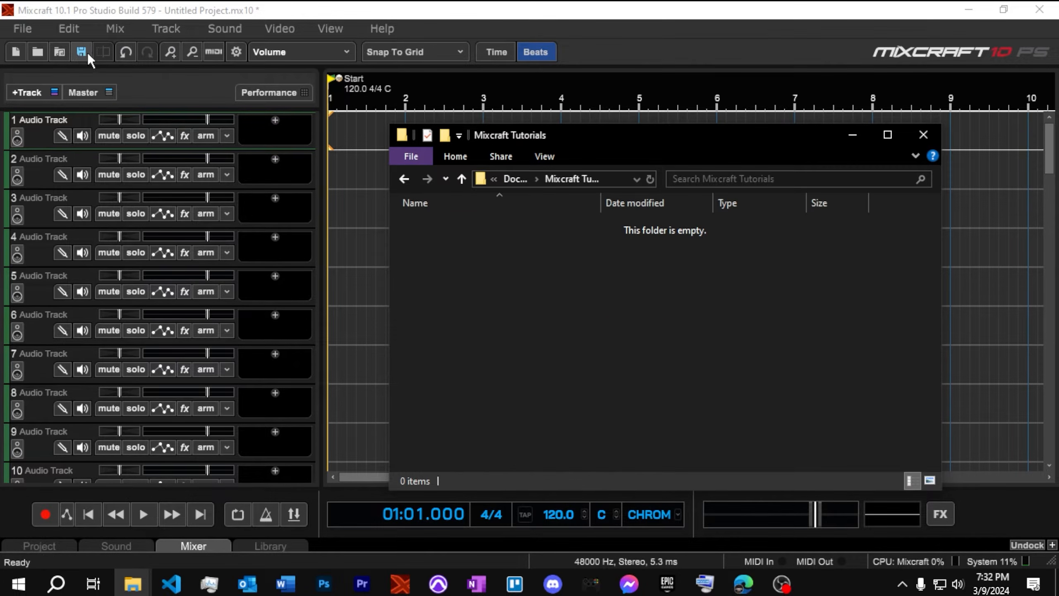
# Save the Mixcraft project as "Plus - Mixcraft 10 Tutorial" in the Mixcraft Tutorials folder
pyautogui.click(92, 52)
pyautogui.click(80, 53)
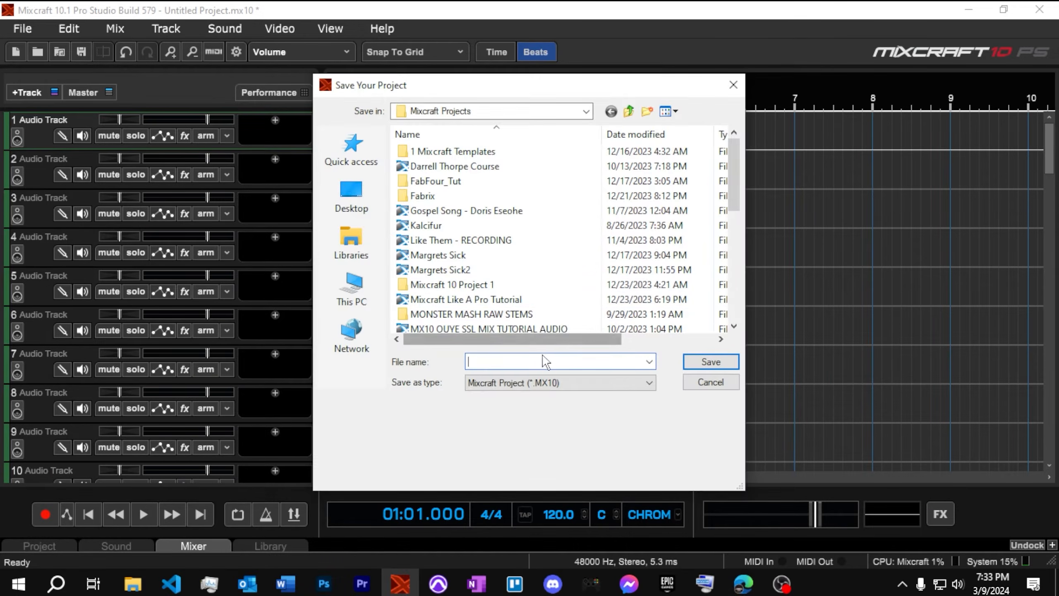
pyautogui.click(630, 115)
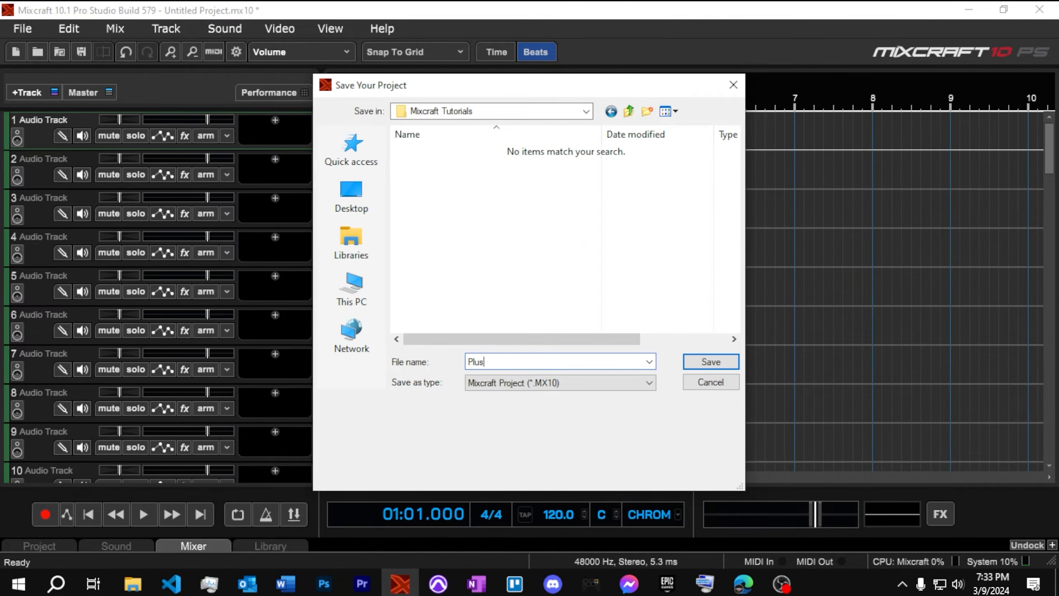
pyautogui.write('- Mixcraft 10 Tutorial')
pyautogui.press('Return')
# In File Explorer, paste the copied Plus - Audio Stems folder into the Plus - Mixcraft 10 Tutorial project folder under Mixcraft Tutorials
pyautogui.moveTo(133, 583)
pyautogui.click(210, 516)
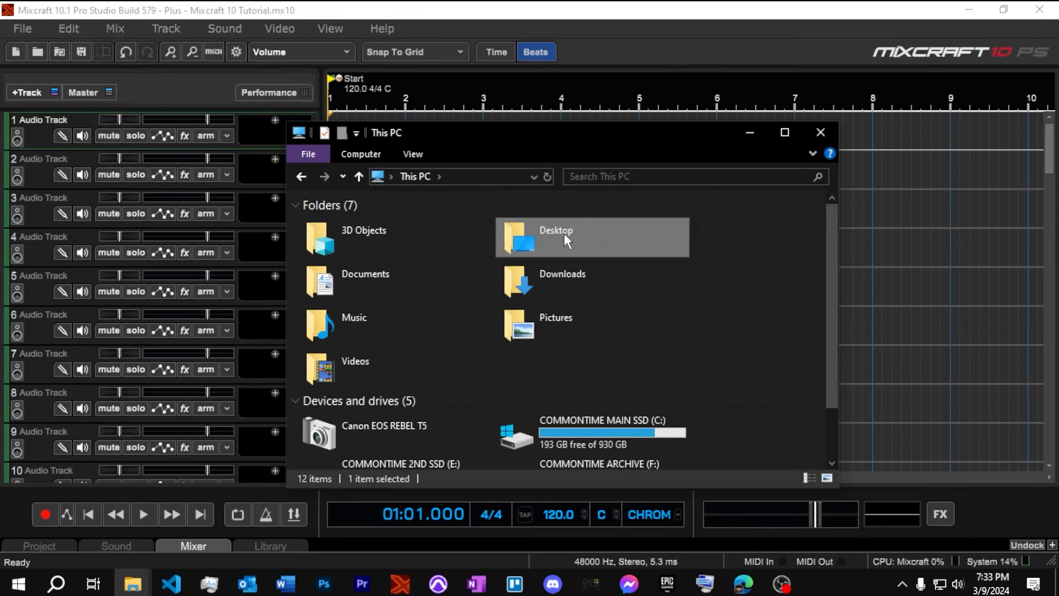
pyautogui.doubleClick(565, 234)
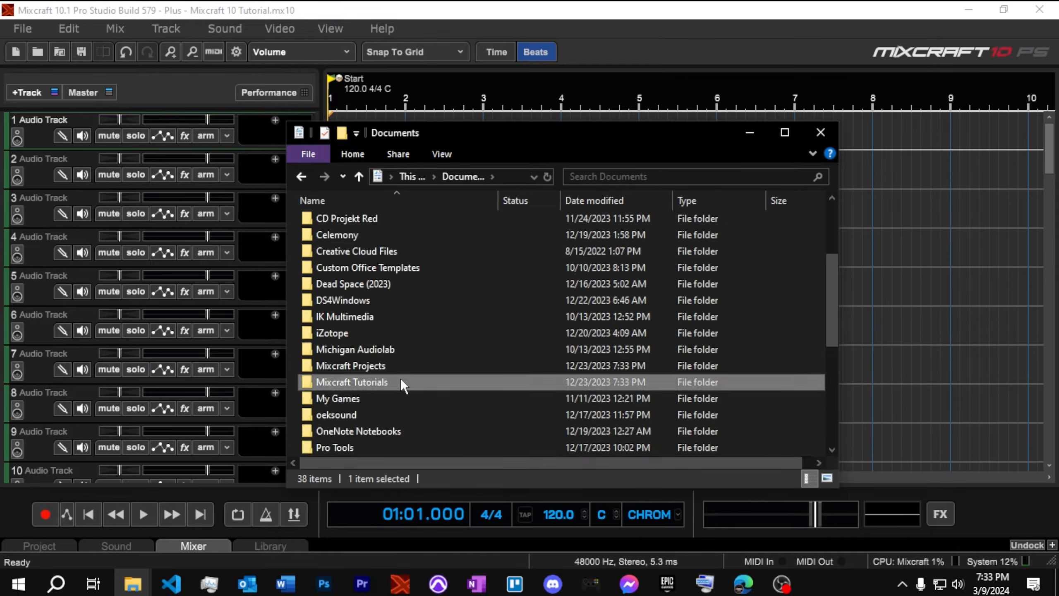
pyautogui.doubleClick(378, 445)
pyautogui.doubleClick(398, 232)
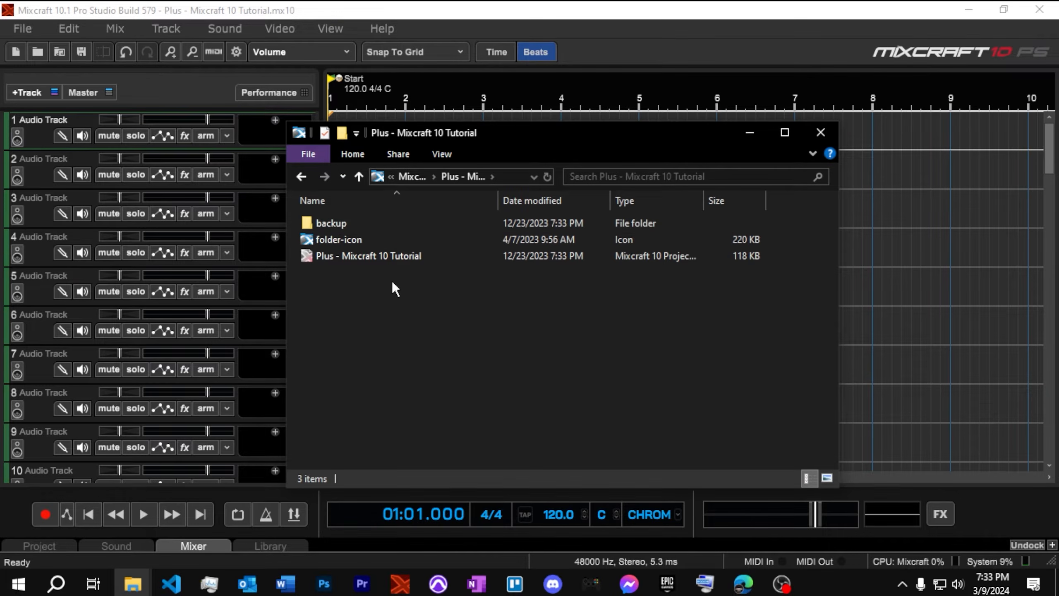
pyautogui.rightClick(436, 336)
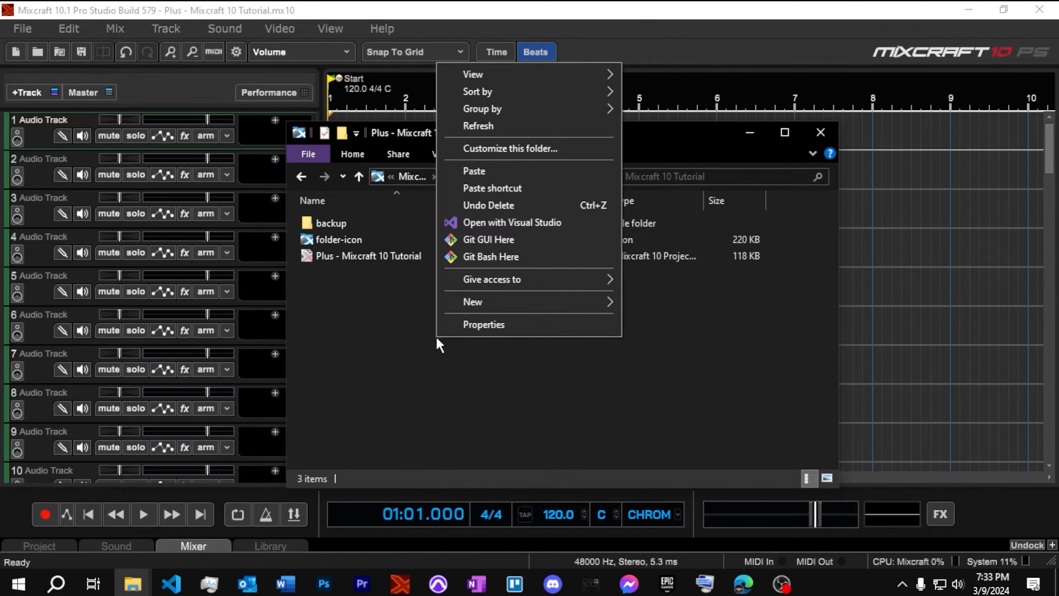
pyautogui.click(502, 173)
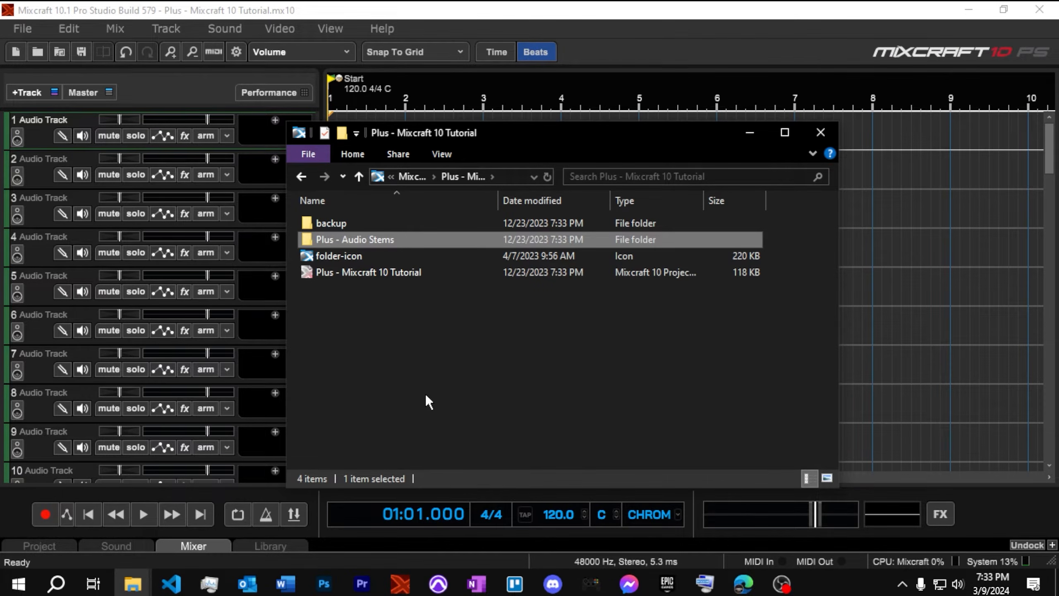
# Import all audio files from the pasted Plus - Audio Stems folder onto separate Mixcraft tracks, starting at the beginning of the timeline
pyautogui.doubleClick(403, 239)
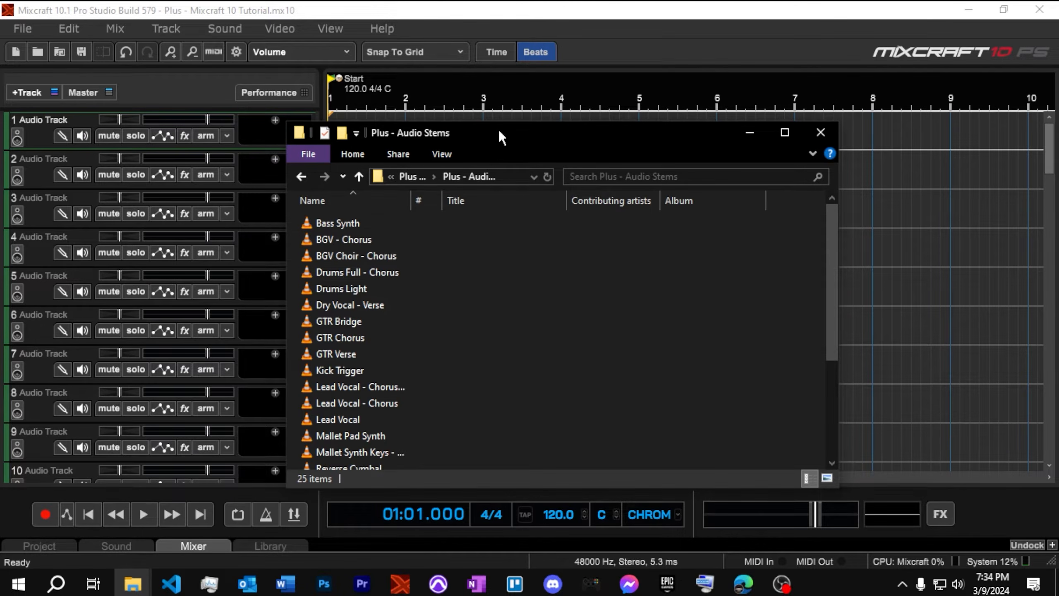
pyautogui.moveTo(483, 137); pyautogui.dragTo(680, 130)
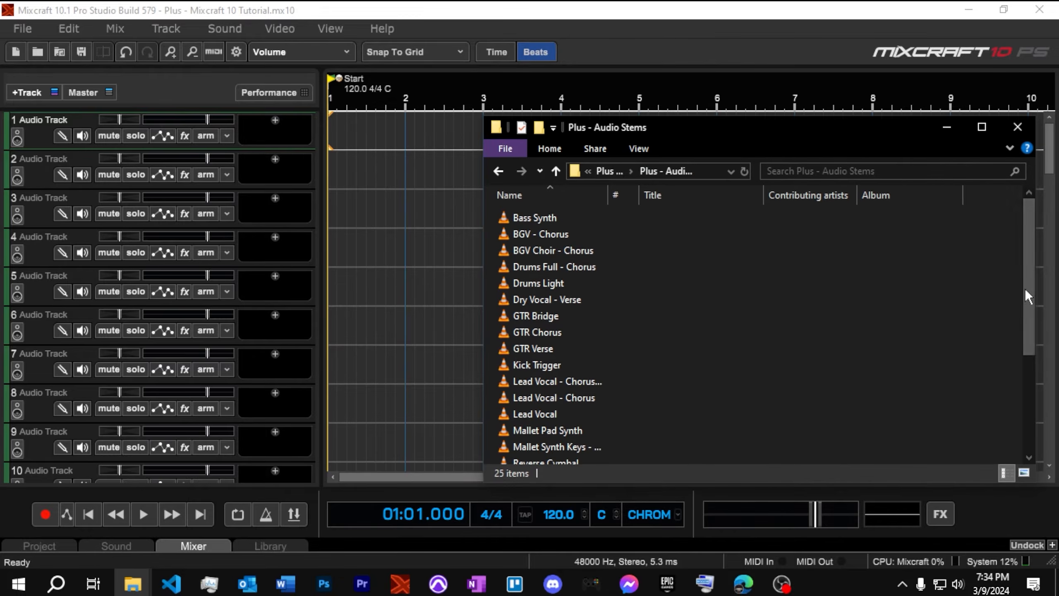
pyautogui.moveTo(1026, 289); pyautogui.dragTo(882, 288)
pyautogui.moveTo(742, 131); pyautogui.dragTo(892, 125)
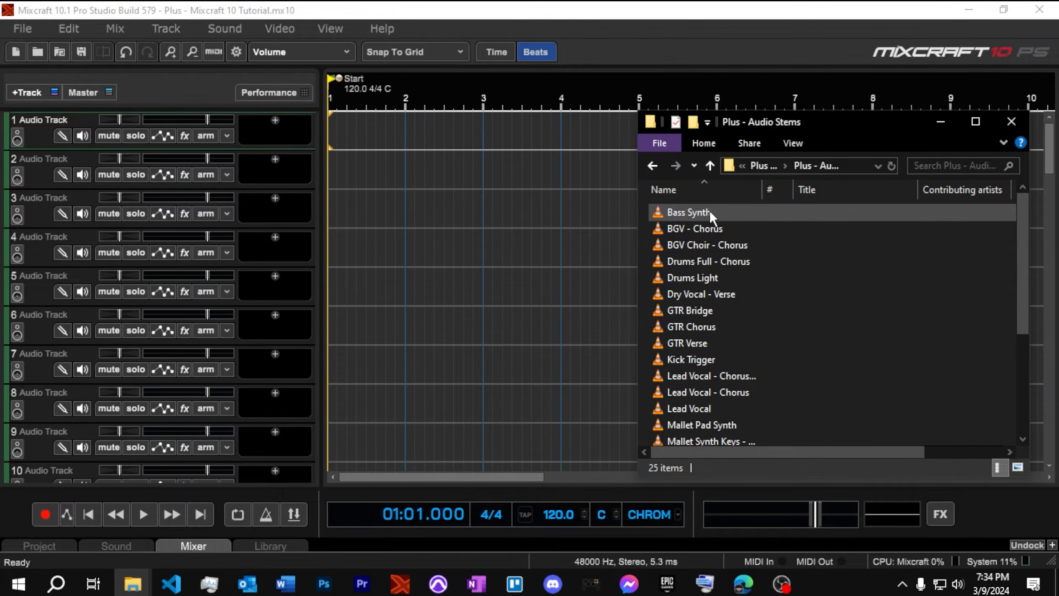
pyautogui.hotkey('ctrl', 'a')
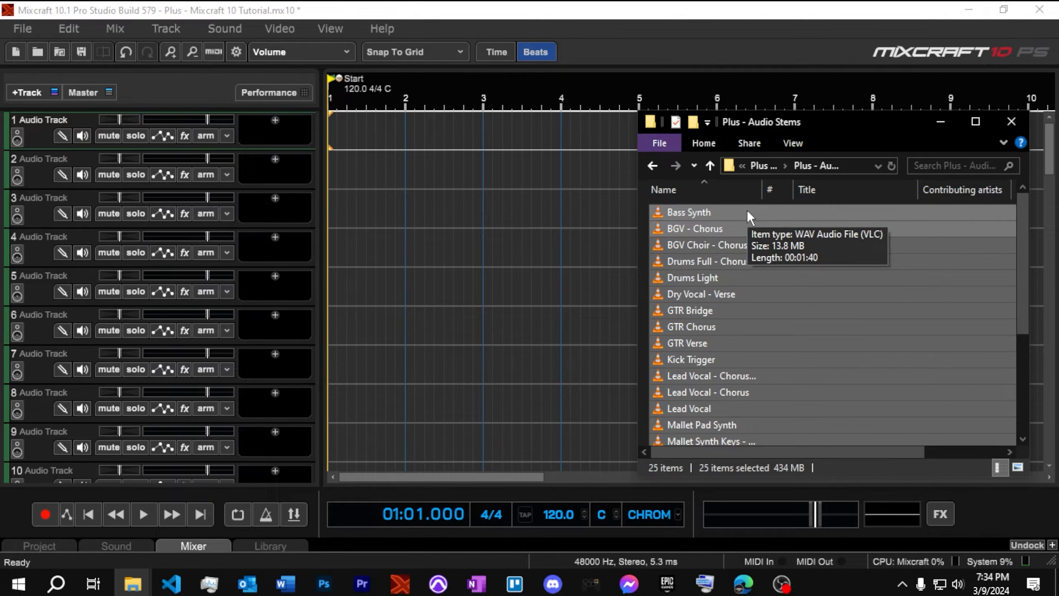
pyautogui.moveTo(747, 209); pyautogui.dragTo(528, 173)
pyautogui.moveTo(328, 141); pyautogui.dragTo(328, 142)
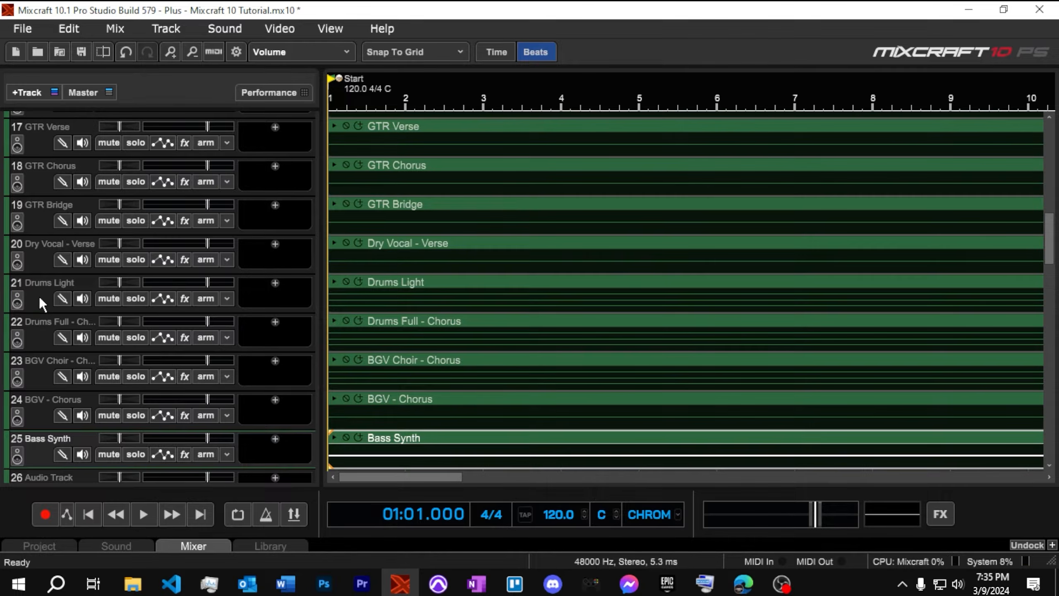
# Move the Drums Light and Drums Full - Chorus tracks together to the start of the track list
pyautogui.click(39, 296)
pyautogui.click(40, 336)
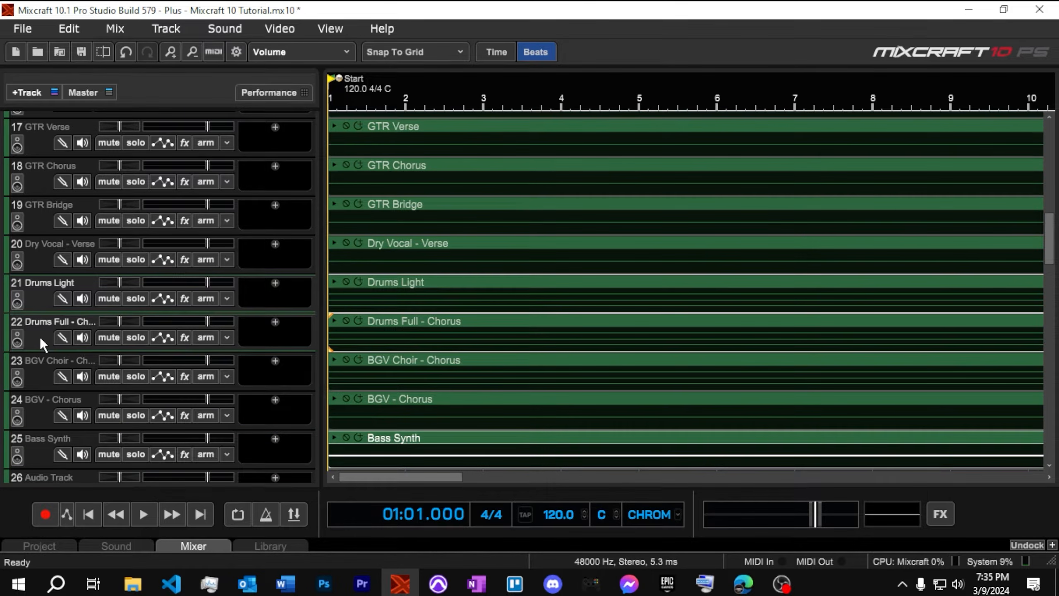
pyautogui.moveTo(44, 294); pyautogui.dragTo(36, 139)
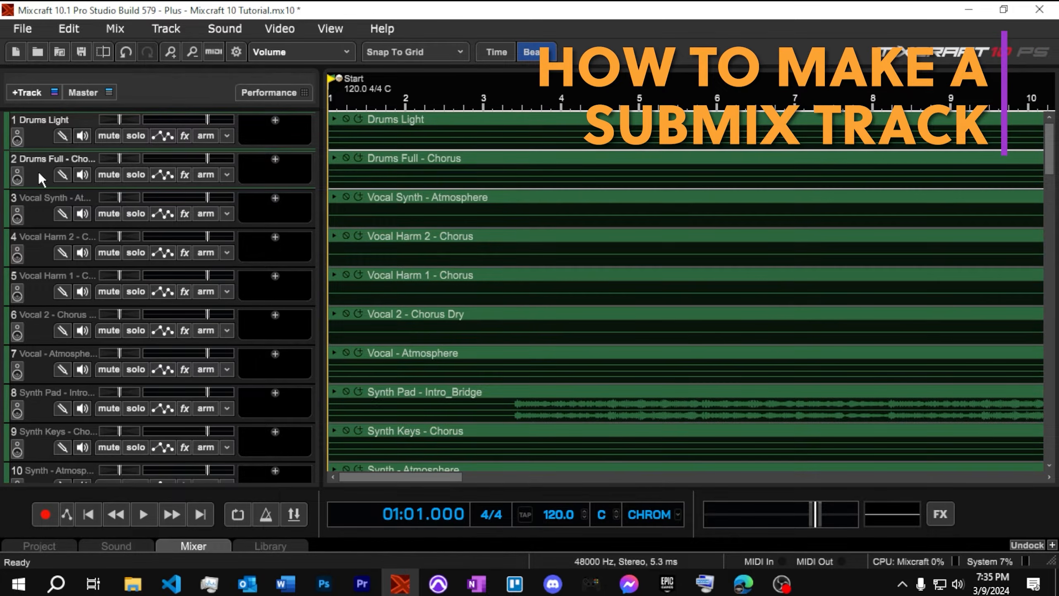
# Insert a SubMix track holding the two selected drum tracks and name it "Drums"
pyautogui.rightClick(41, 138)
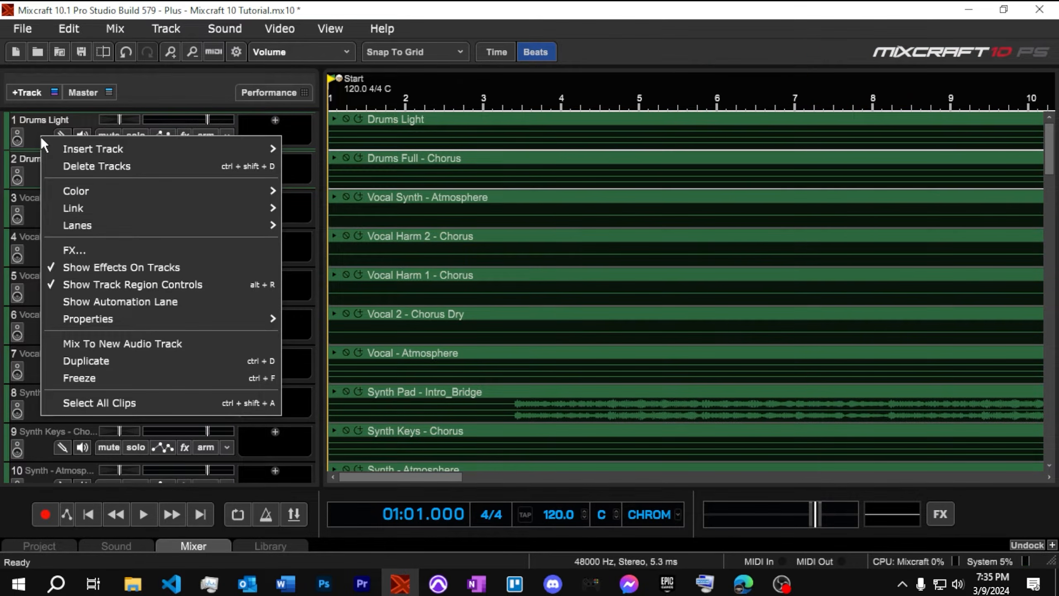
pyautogui.moveTo(61, 152)
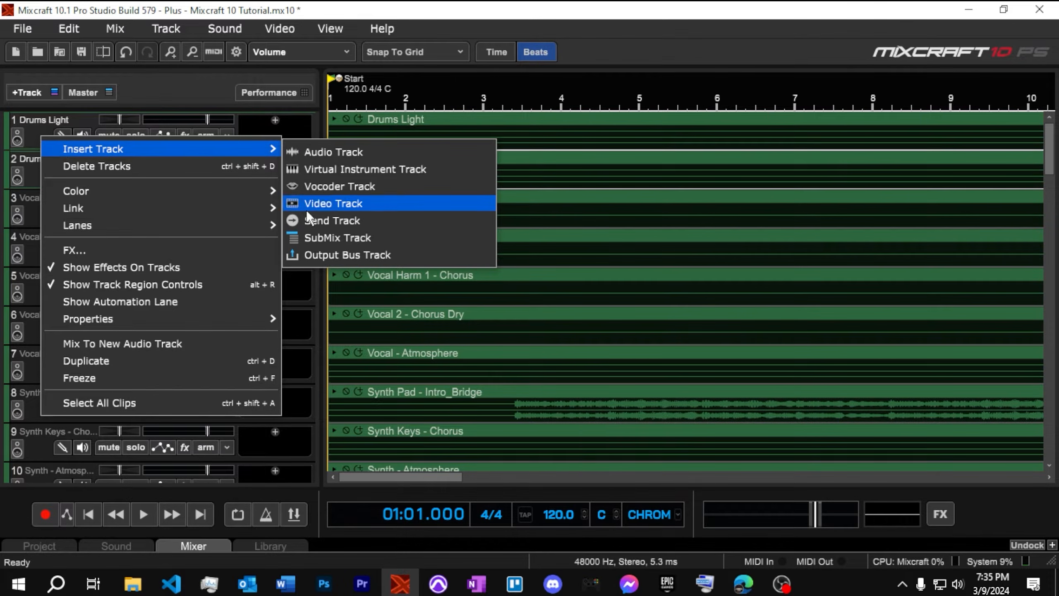
pyautogui.click(323, 238)
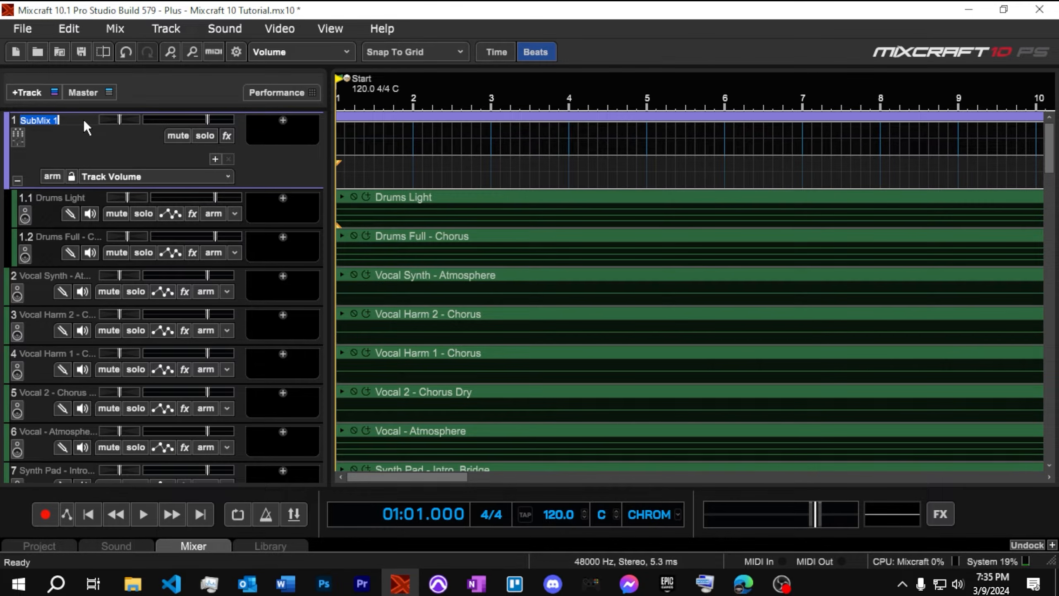
pyautogui.write('Drums')
pyautogui.press('Return')
# Move the Bass Synth track directly below the Drums submix group
pyautogui.scroll(-9, 34, 302)
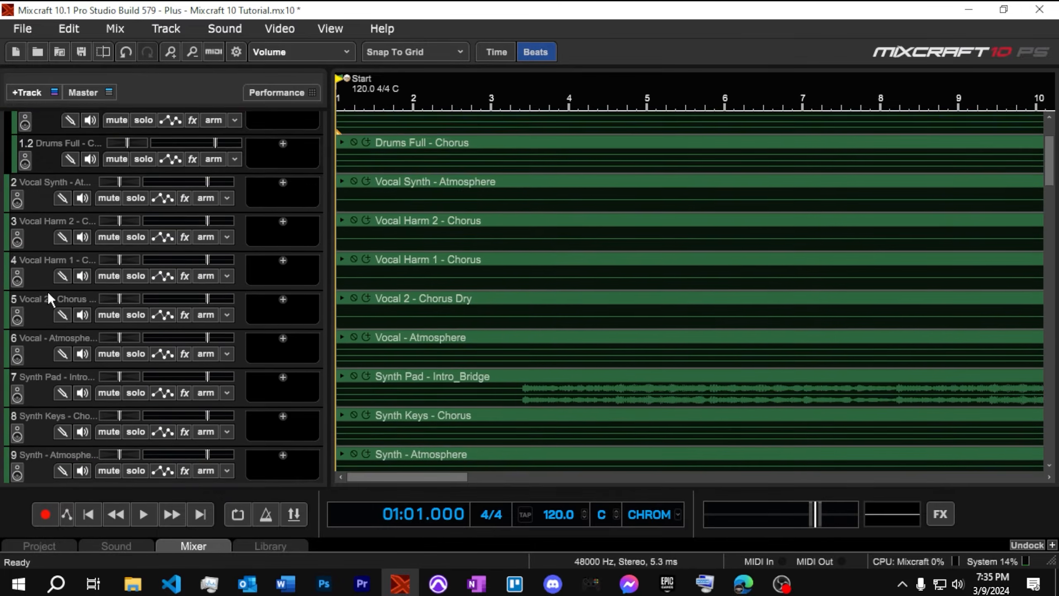
pyautogui.scroll(-15, 41, 282)
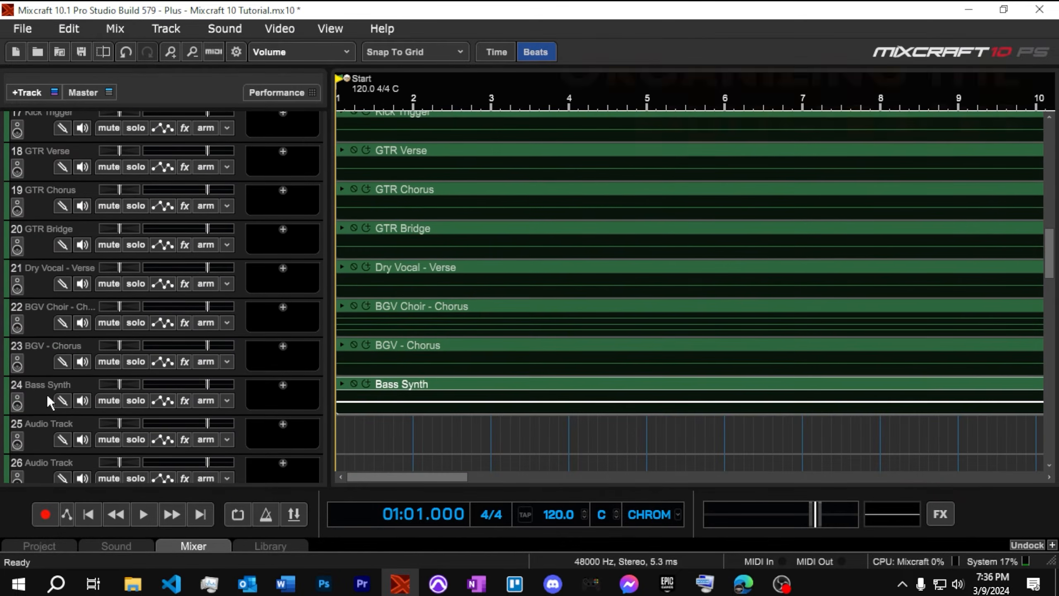
pyautogui.moveTo(39, 393); pyautogui.dragTo(3, 309)
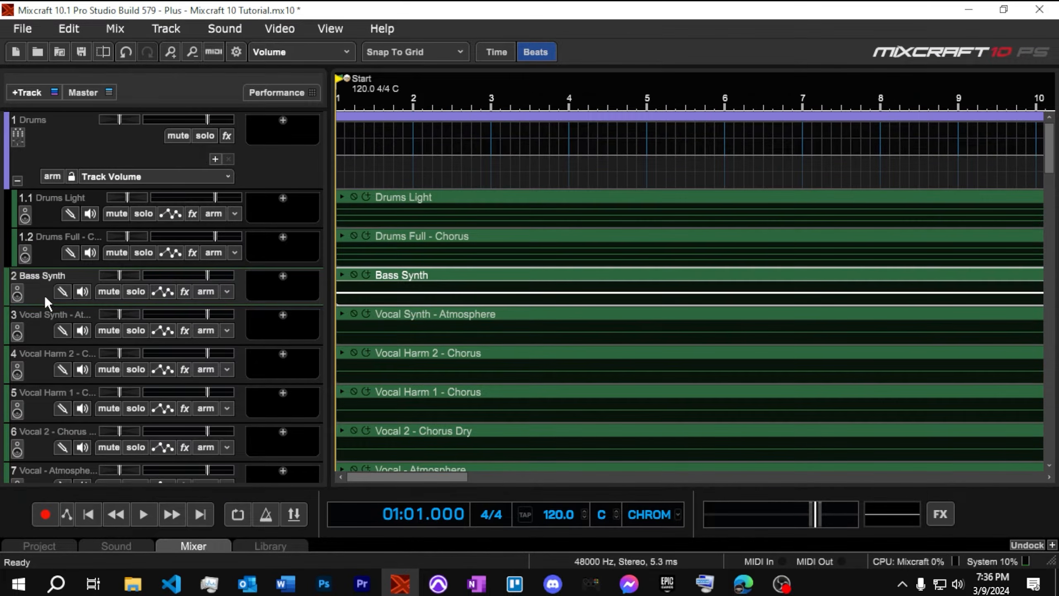
# Insert a SubMix track above Bass Synth, name it "Bass", and nest the Bass Synth track inside it
pyautogui.rightClick(45, 292)
pyautogui.moveTo(56, 297)
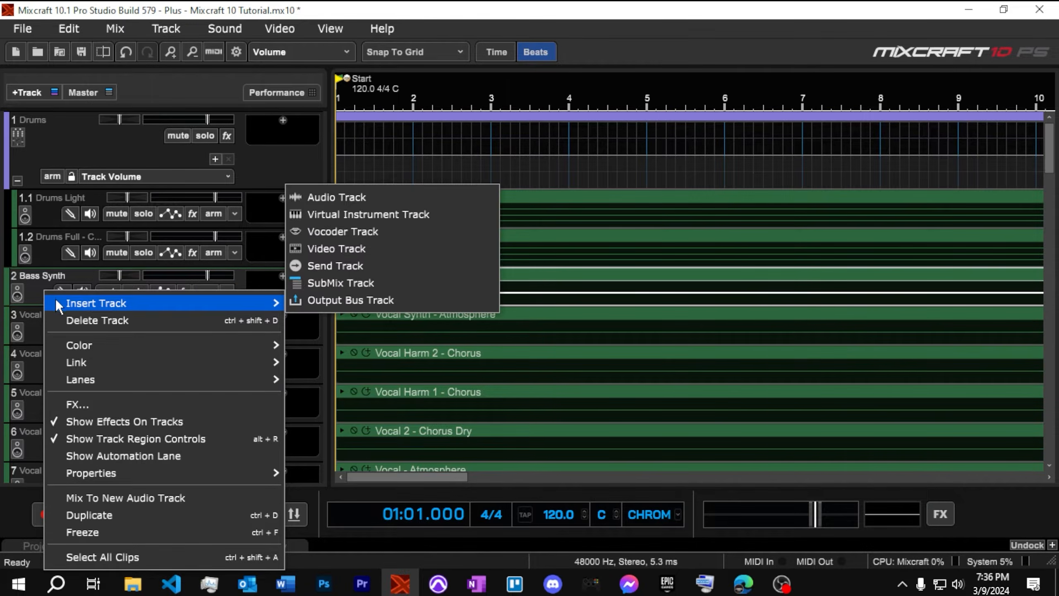
pyautogui.click(337, 282)
pyautogui.doubleClick(57, 275)
pyautogui.write('Bass')
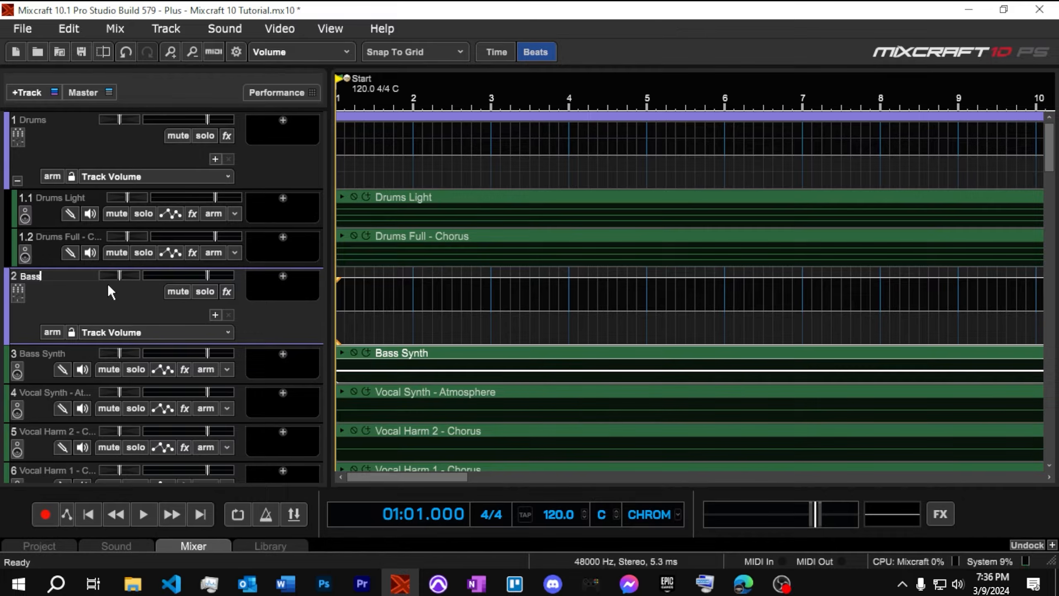
pyautogui.press('Return')
pyautogui.moveTo(43, 371); pyautogui.dragTo(43, 362)
# Move the Kick Trigger track up the list and into the Drums submix, below Drums Full - Chorus
pyautogui.scroll(-1, 61, 316)
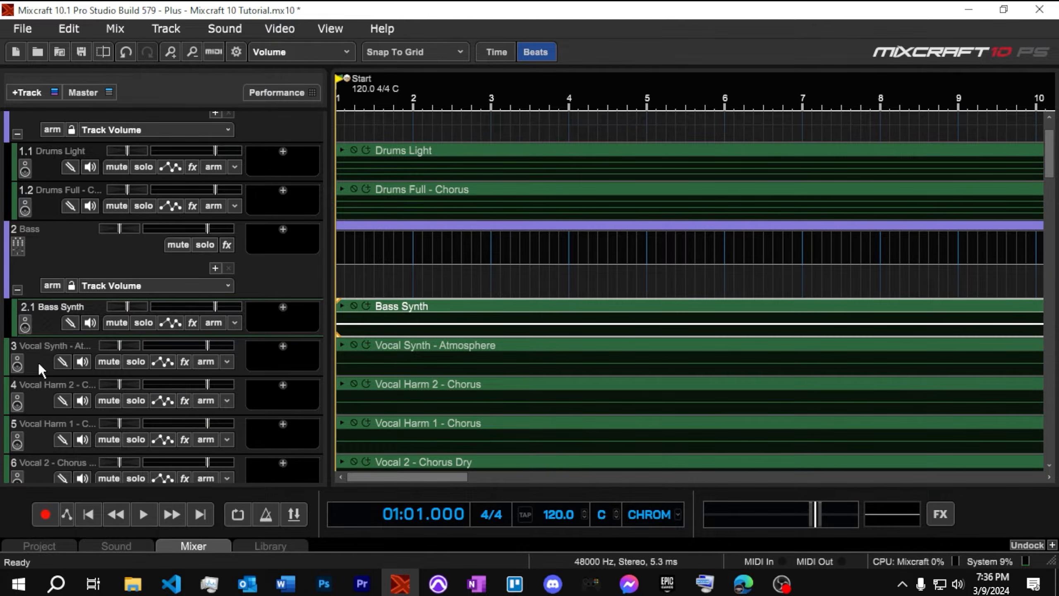
pyautogui.scroll(-3, 38, 363)
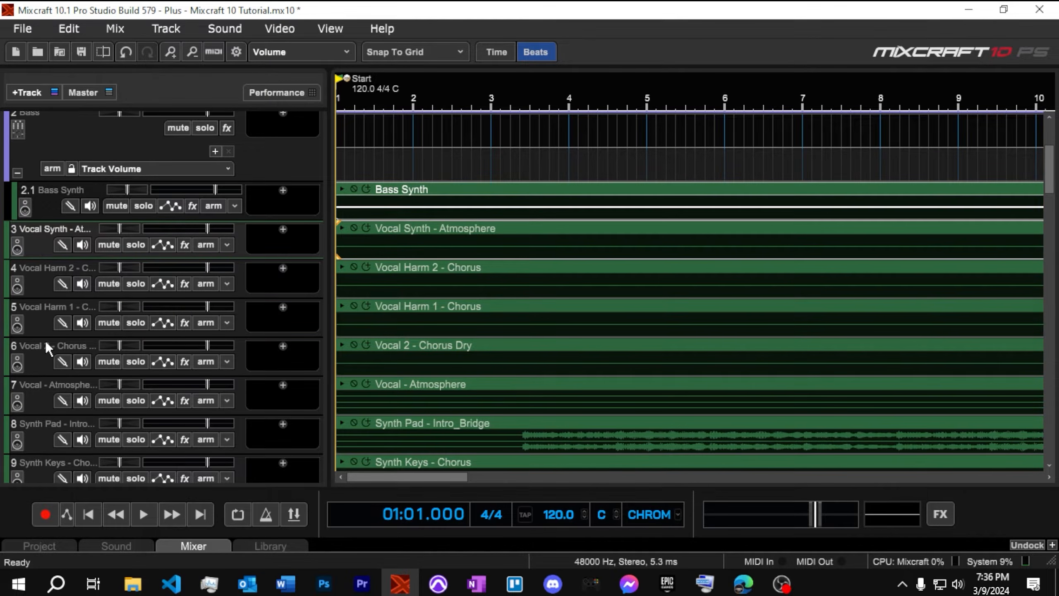
pyautogui.scroll(-1, 538, 358)
pyautogui.scroll(-4, 538, 357)
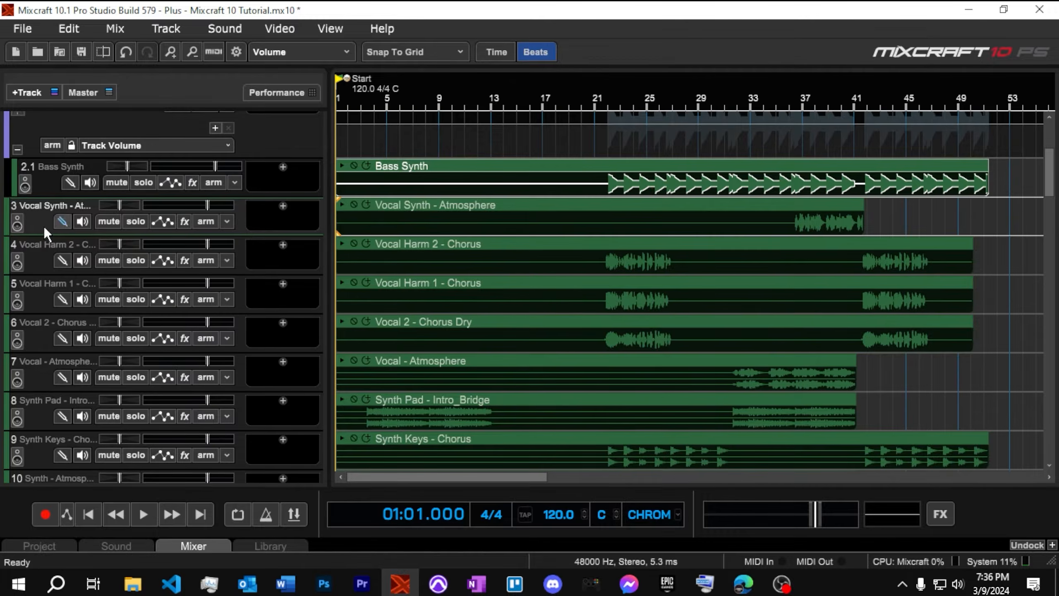
pyautogui.scroll(-9, 33, 449)
pyautogui.scroll(-2, 33, 450)
pyautogui.moveTo(32, 378); pyautogui.dragTo(2, 210)
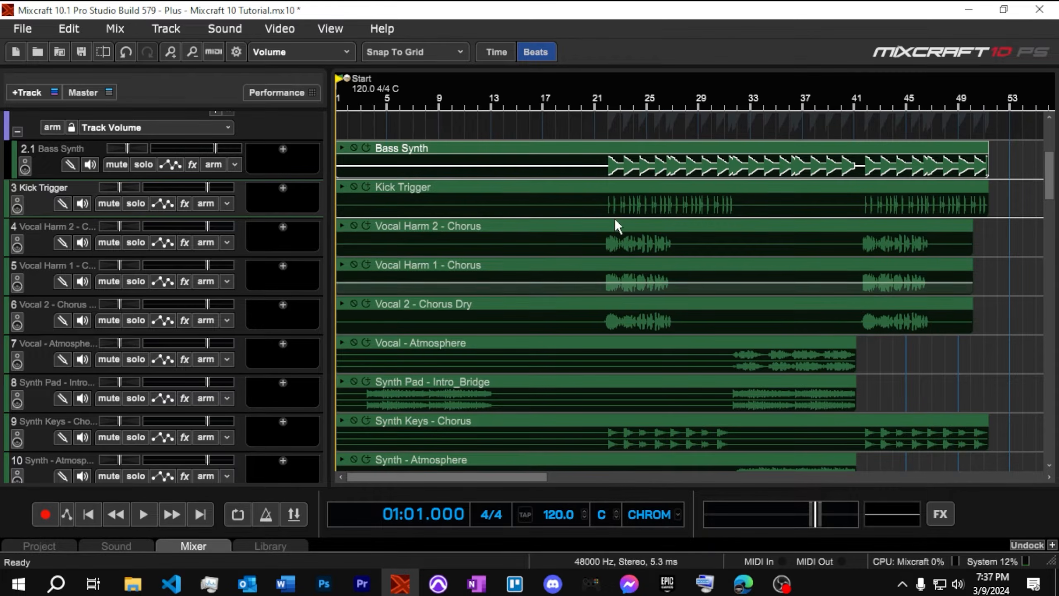
pyautogui.scroll(5, 68, 278)
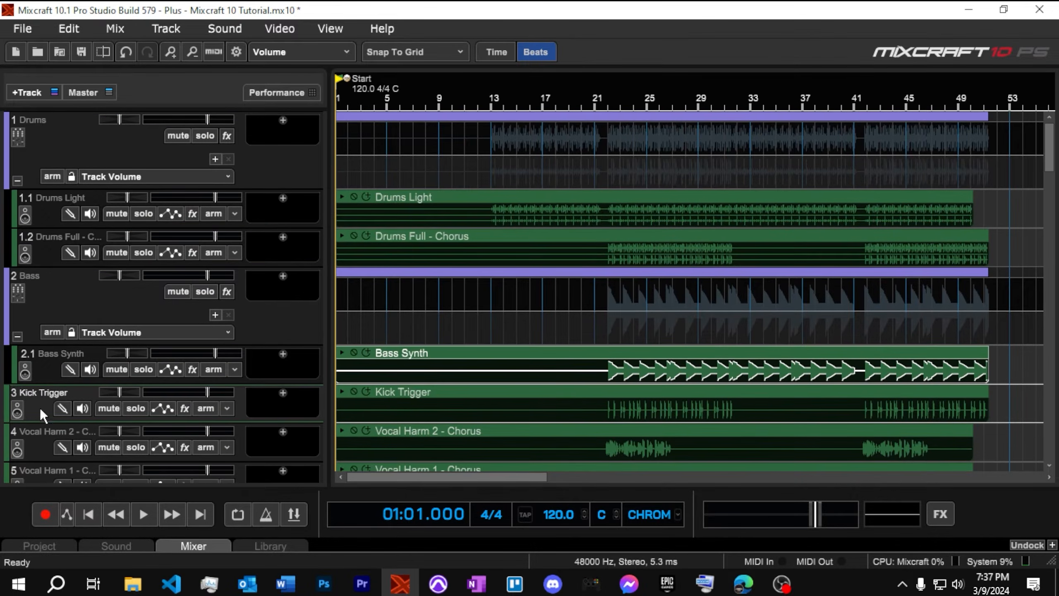
pyautogui.moveTo(40, 408); pyautogui.dragTo(37, 295)
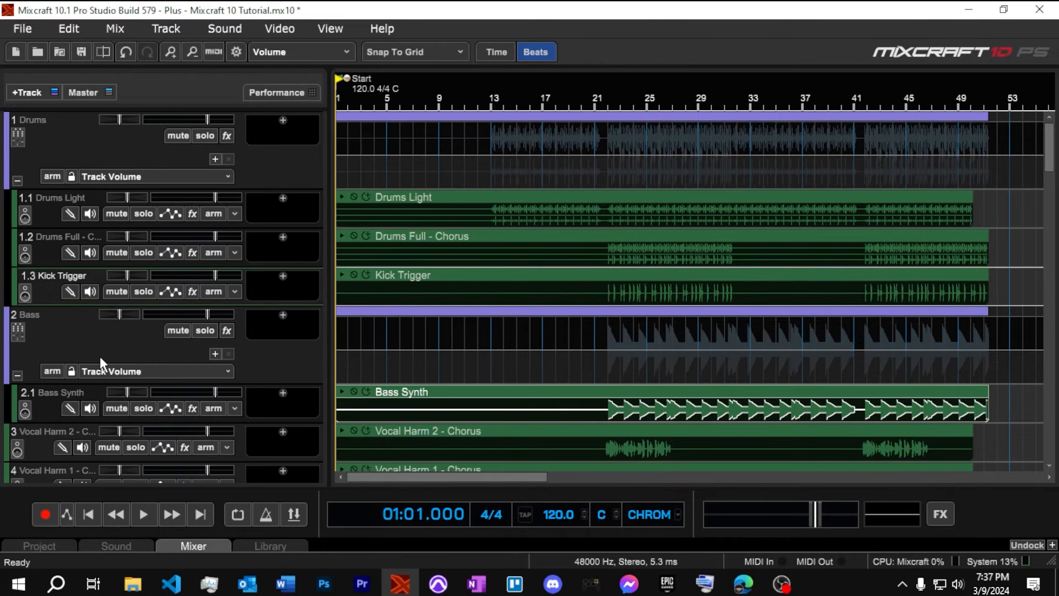
# Insert a SubMix track holding the five tracks from Vocal - Atmosphere through Sine Synth Chords and name it "Synths"
pyautogui.scroll(-6, 101, 360)
pyautogui.click(41, 311)
pyautogui.click(39, 290)
pyautogui.scroll(-2, 50, 321)
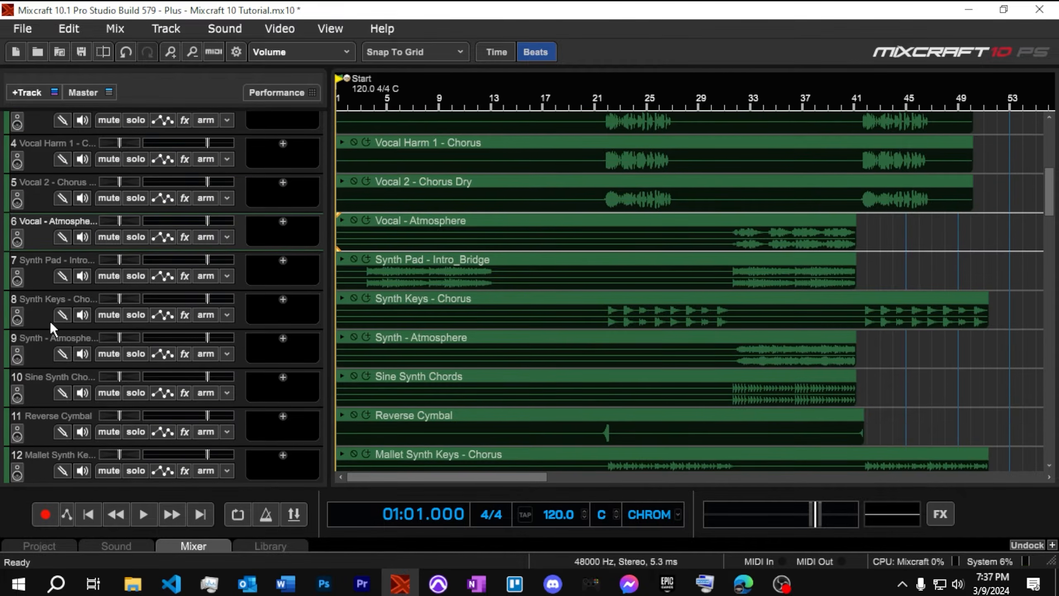
pyautogui.keyDown('shift'); pyautogui.click(39, 392); pyautogui.keyUp('shift')
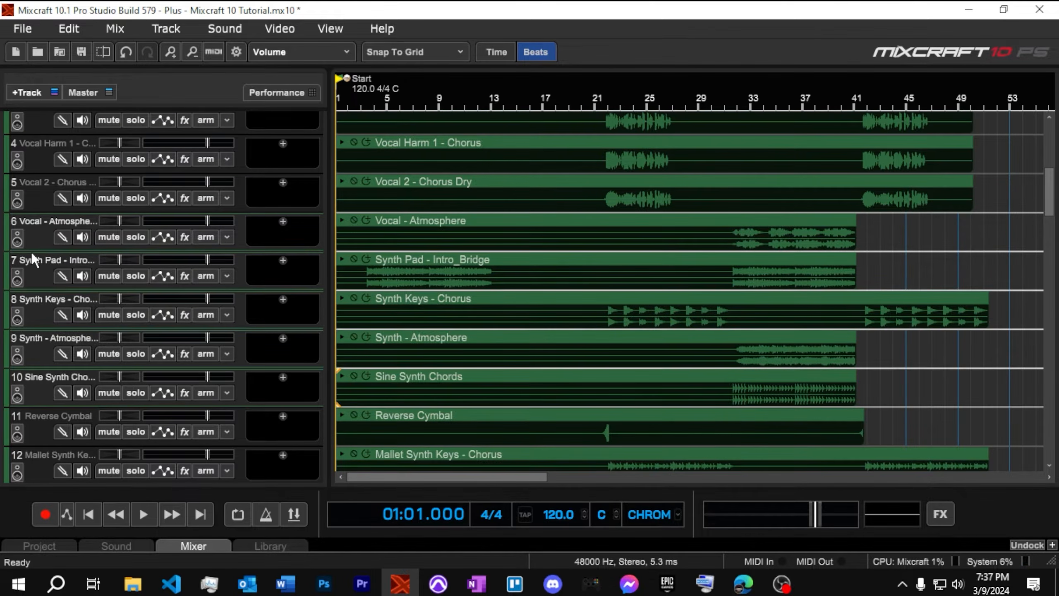
pyautogui.rightClick(42, 235)
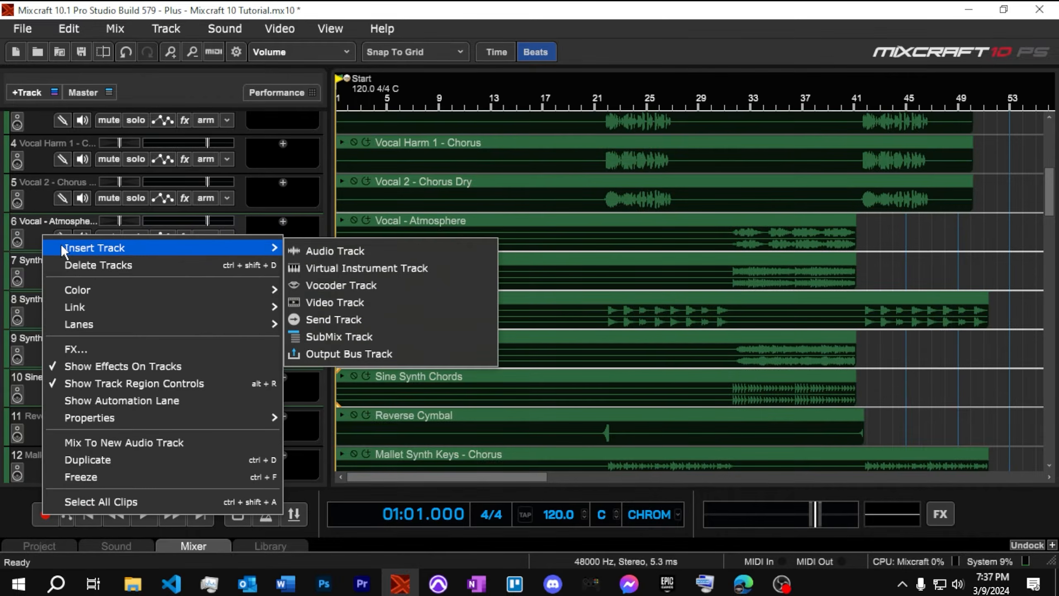
pyautogui.press('Escape')
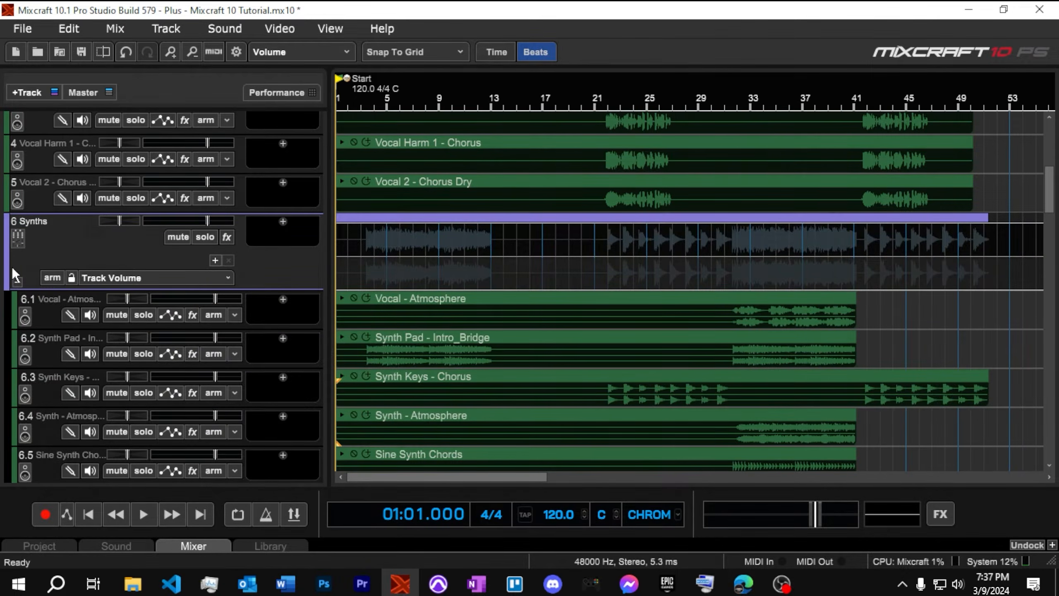
# Collapse the Synths submix and move the Reverse Cymbal track into the Drums submix, below Kick Trigger
pyautogui.scroll(-2, 22, 185)
pyautogui.click(18, 188)
pyautogui.scroll(3, 34, 325)
pyautogui.moveTo(40, 339); pyautogui.dragTo(3, 332)
pyautogui.scroll(-3, 83, 354)
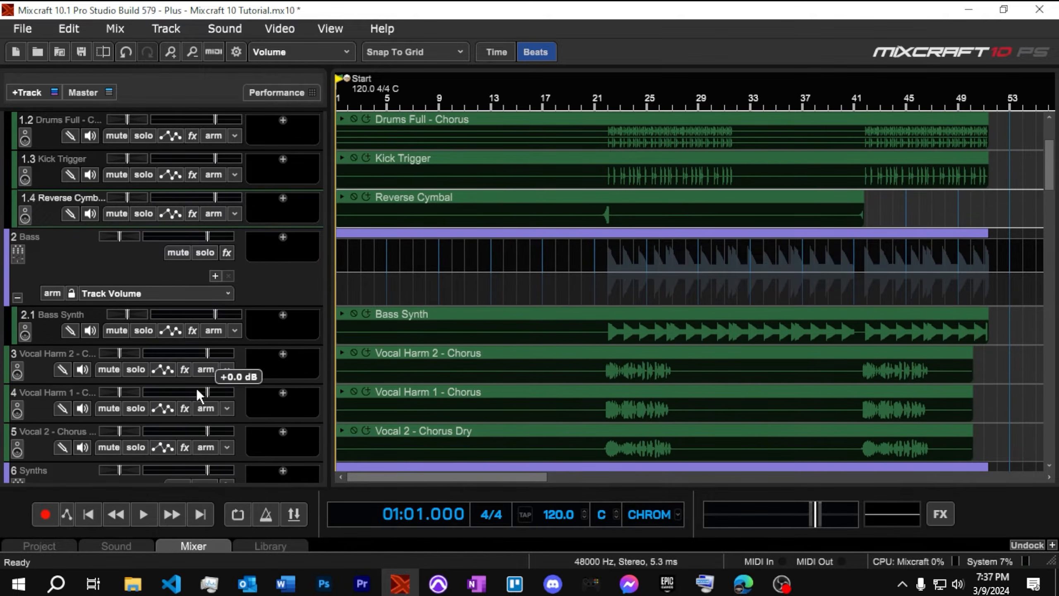
# Move the Lead Vocal track below the Vocal Synth - Atmosphere track
pyautogui.scroll(-2, 196, 388)
pyautogui.scroll(-1, 196, 389)
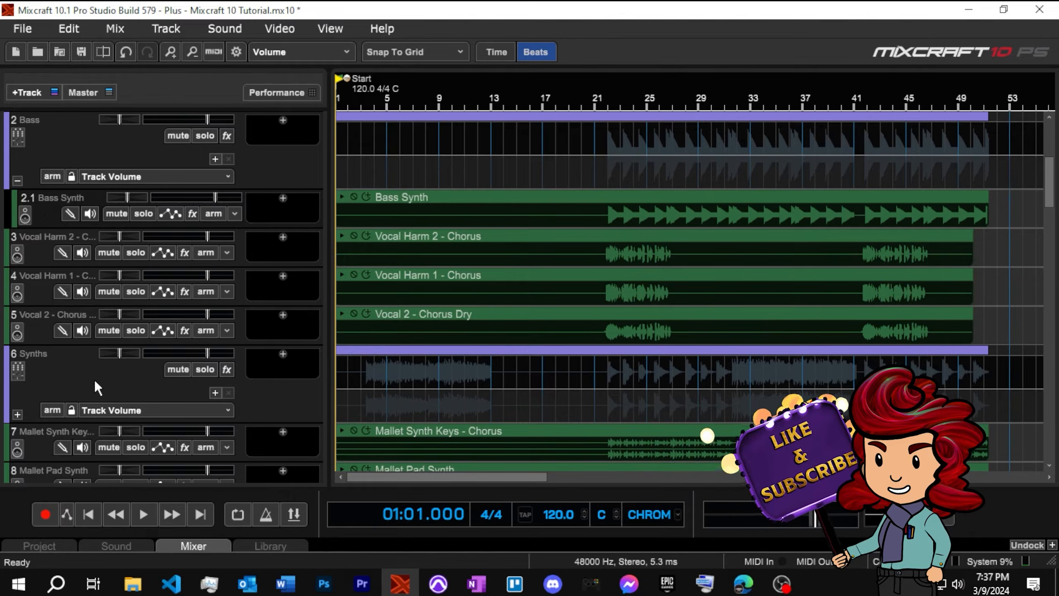
pyautogui.scroll(-5, 94, 380)
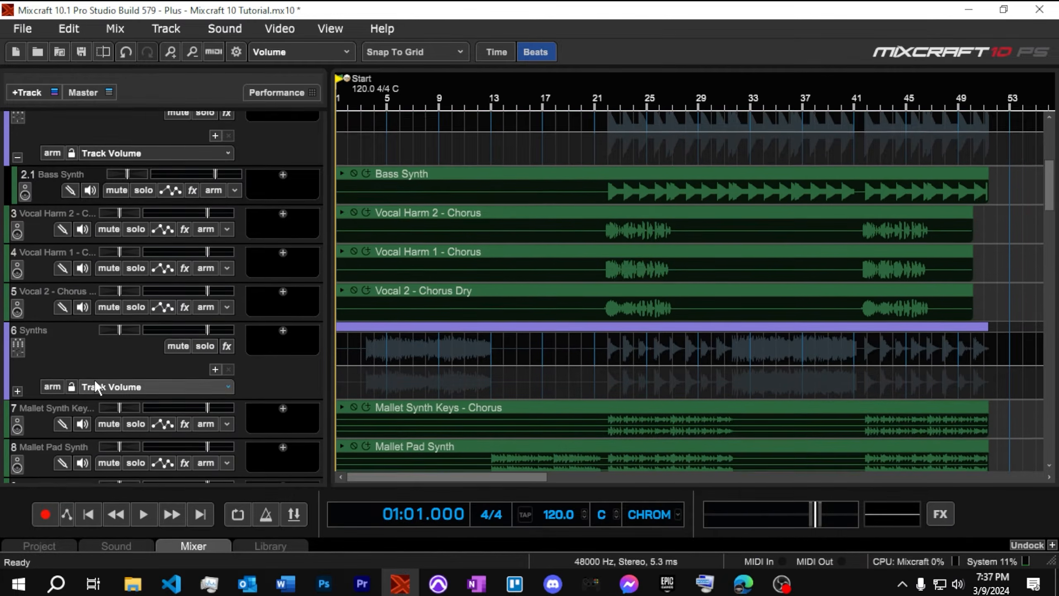
pyautogui.scroll(-1, 94, 381)
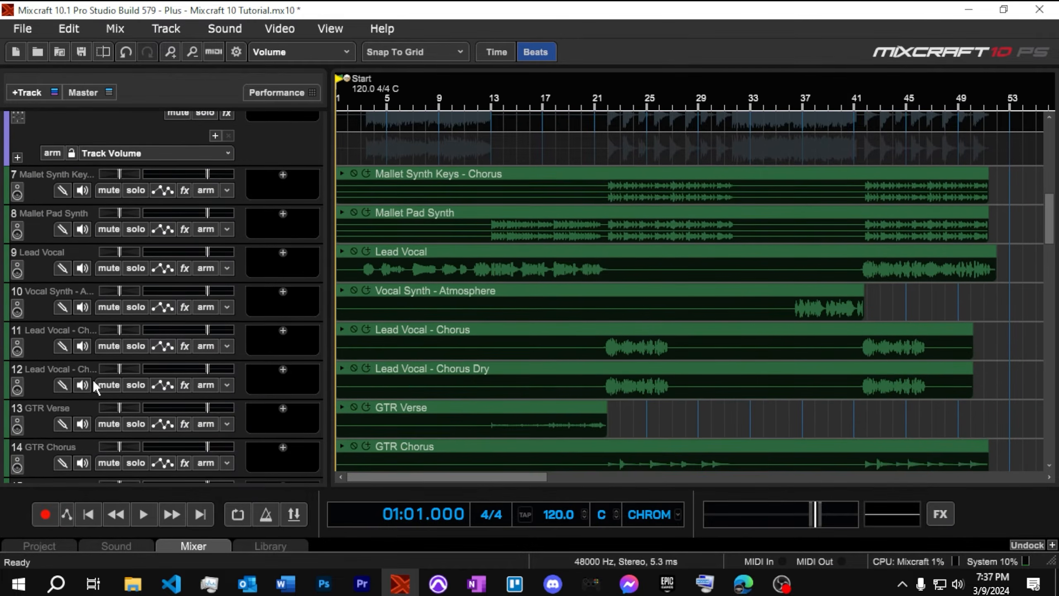
pyautogui.moveTo(42, 270); pyautogui.dragTo(20, 312)
# Move the GTR Verse, GTR Chorus and GTR Bridge tracks up the list, directly below the Bass submix group
pyautogui.scroll(-4, 39, 342)
pyautogui.click(38, 337)
pyautogui.keyDown('shift'); pyautogui.click(37, 409); pyautogui.keyUp('shift')
pyautogui.scroll(4, 37, 408)
pyautogui.moveTo(34, 409); pyautogui.dragTo(2, 137)
pyautogui.scroll(8, 82, 301)
pyautogui.moveTo(41, 307); pyautogui.dragTo(4, 205)
pyautogui.scroll(3, 53, 301)
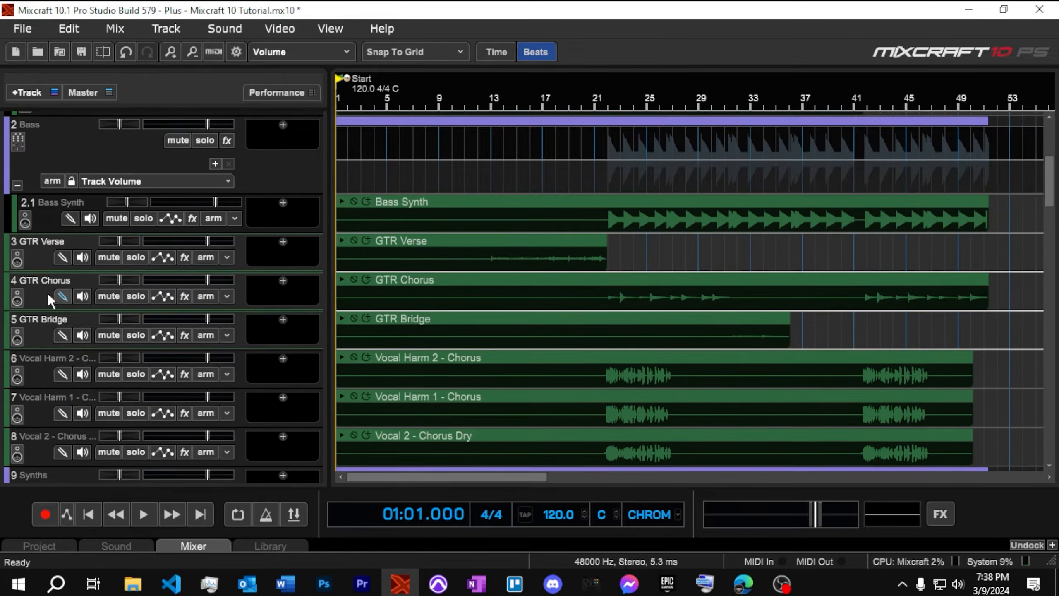
# Insert a SubMix track holding the three selected GTR tracks and name it "Guitar"
pyautogui.rightClick(38, 254)
pyautogui.moveTo(79, 270)
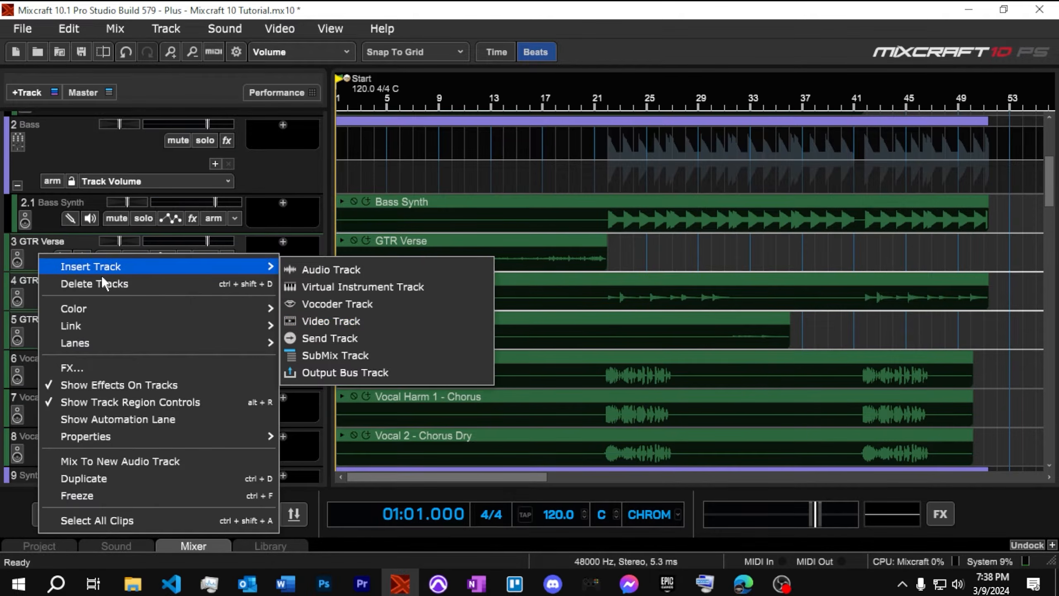
pyautogui.click(312, 356)
pyautogui.doubleClick(33, 241)
pyautogui.write('Guitar')
# Group the Guitar submix and the remaining synth tracks under Synths, and reorder the vocal tracks beneath it, starting with Lead Vocal
pyautogui.scroll(-3, 56, 241)
pyautogui.click(38, 320)
pyautogui.keyDown('shift'); pyautogui.click(39, 396); pyautogui.keyUp('shift')
pyautogui.click(17, 186)
pyautogui.moveTo(102, 155); pyautogui.dragTo(38, 315)
pyautogui.moveTo(38, 388); pyautogui.dragTo(34, 263)
pyautogui.scroll(-2, 34, 320)
pyautogui.moveTo(41, 421); pyautogui.dragTo(41, 375)
# Insert a SubMix track holding all the vocal tracks from Lead Vocal through BGV Choir - Chorus
pyautogui.scroll(-2, 67, 359)
pyautogui.click(52, 326)
pyautogui.scroll(5, 50, 309)
pyautogui.keyDown('shift'); pyautogui.click(42, 215); pyautogui.keyUp('shift')
pyautogui.rightClick(43, 214)
pyautogui.moveTo(70, 230)
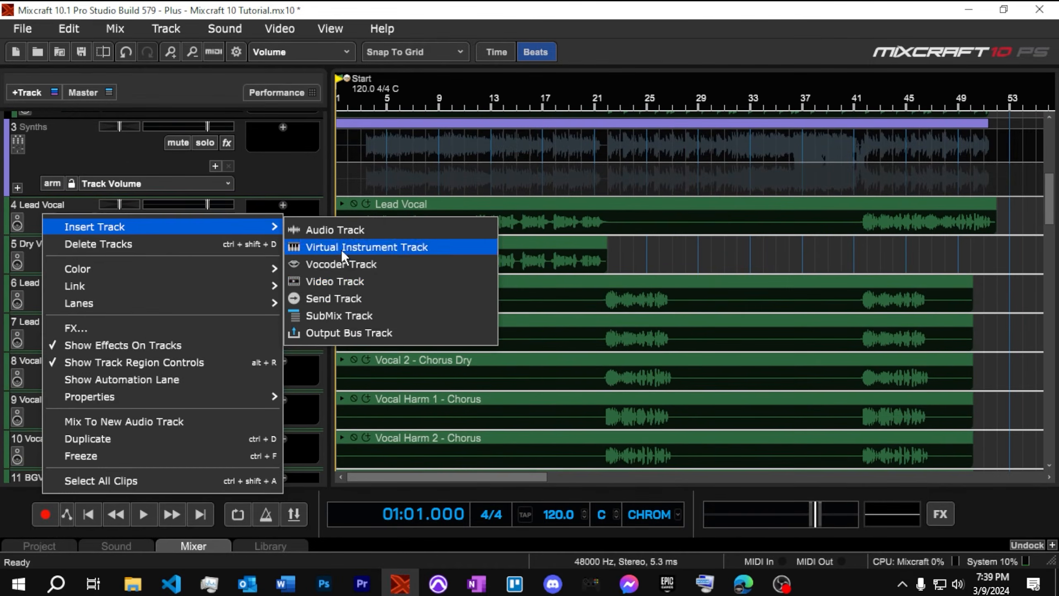
pyautogui.click(351, 315)
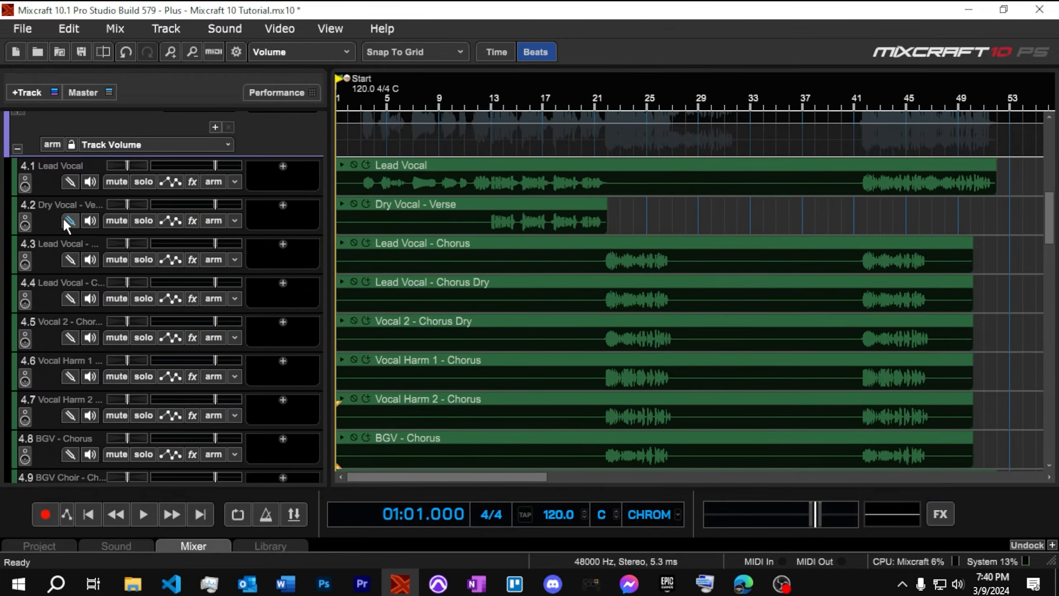
# Rename the new submix above the vocal tracks as "Vocals"
pyautogui.scroll(3, 60, 185)
pyautogui.doubleClick(48, 179)
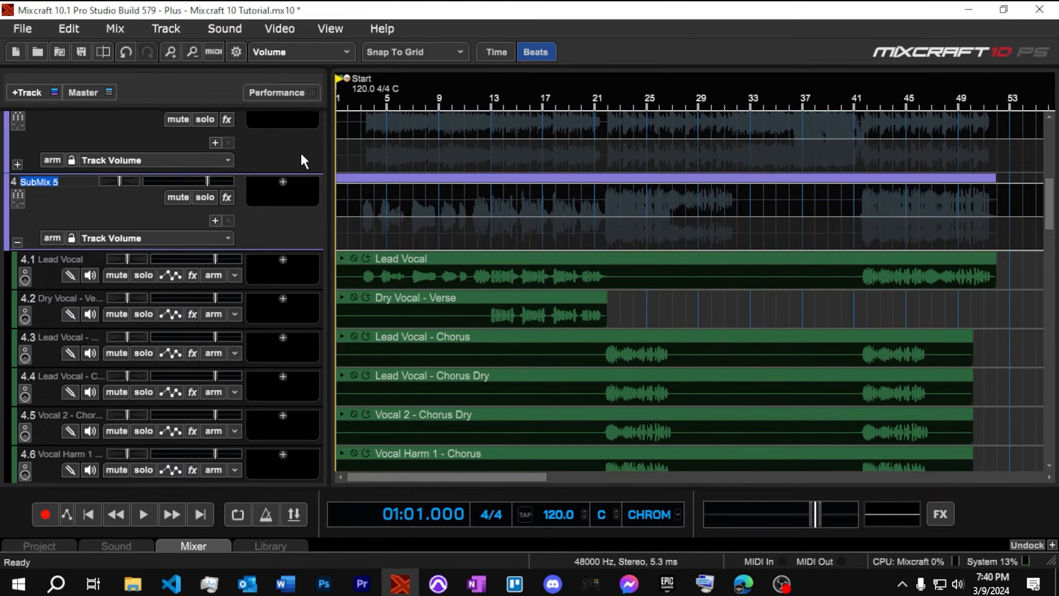
pyautogui.write('Vi')
pyautogui.write('cals')
pyautogui.press('Return')
# Mute the Lead Vocal - Chorus Dry track and move it to the end of the Vocals submix, below BGV Choir - Chorus
pyautogui.scroll(-2, 174, 384)
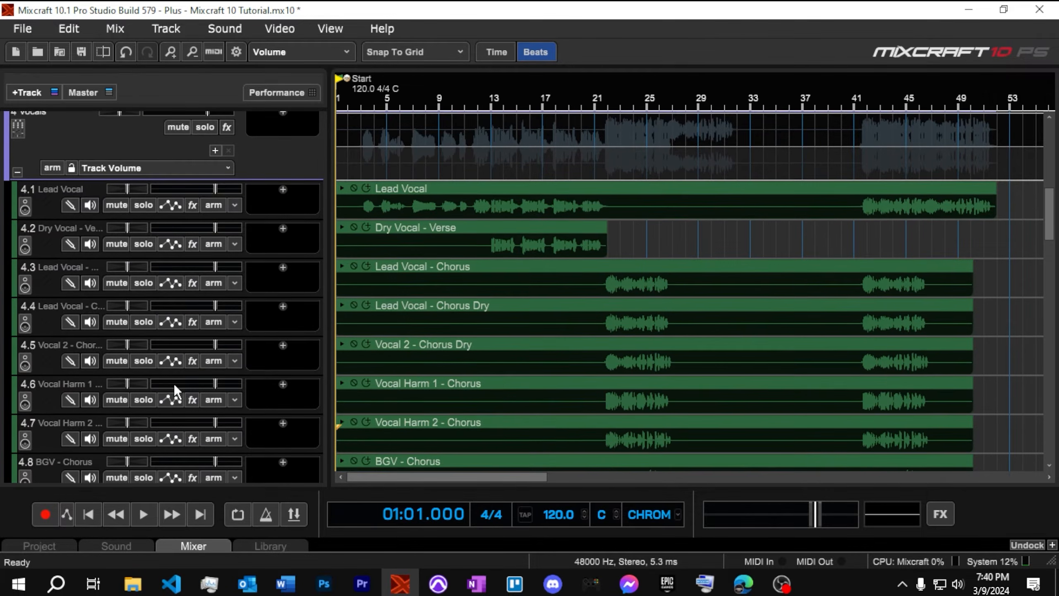
pyautogui.scroll(-4, 174, 384)
pyautogui.scroll(2, 213, 399)
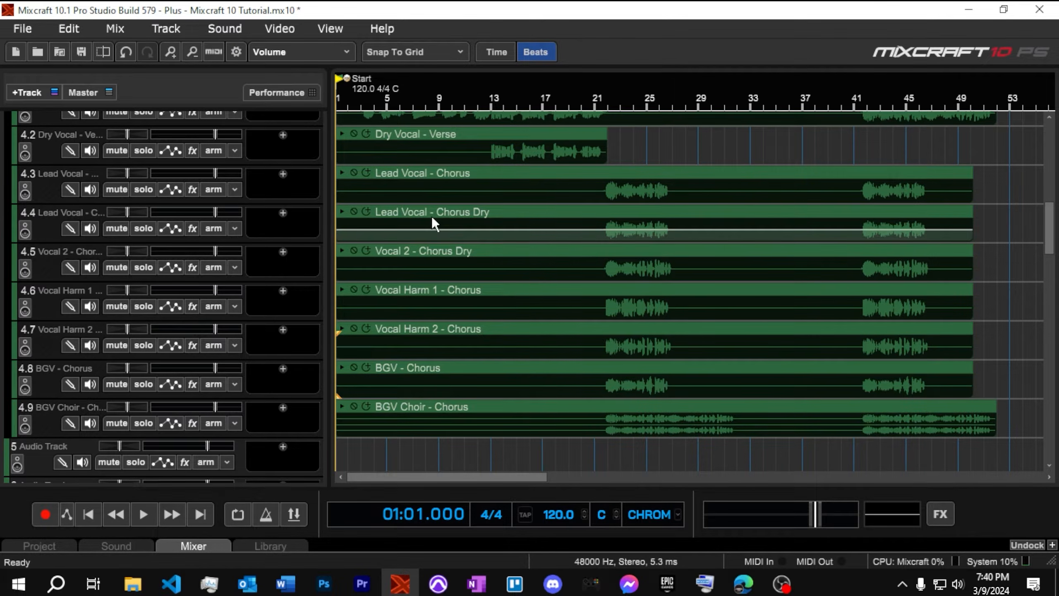
pyautogui.click(117, 231)
pyautogui.moveTo(45, 235); pyautogui.dragTo(26, 414)
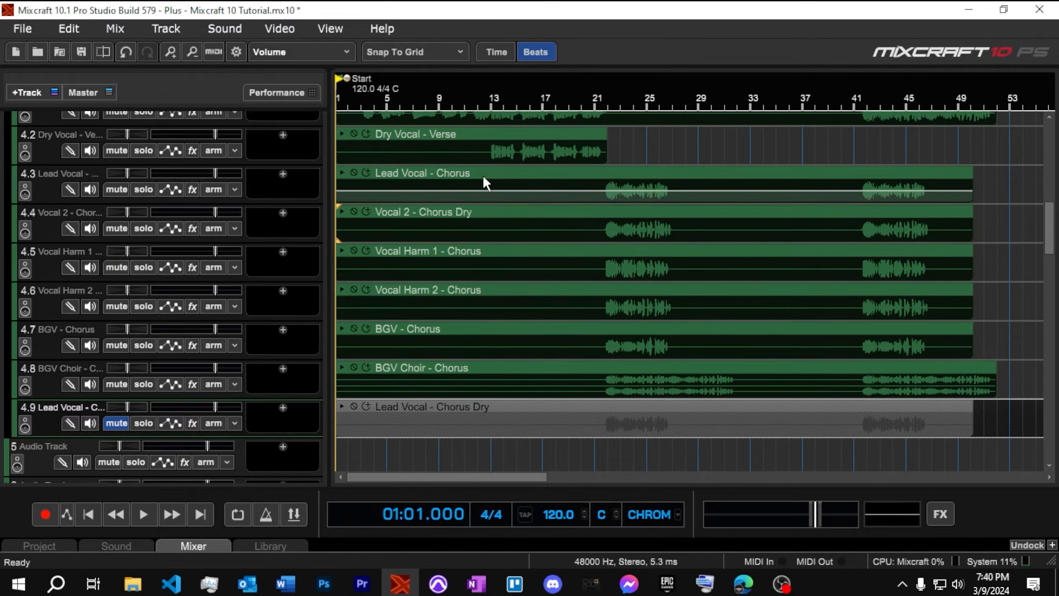
# Collapse the Vocals, Bass and Drums submixes so only the group tracks show, and save the project
pyautogui.scroll(4, 234, 309)
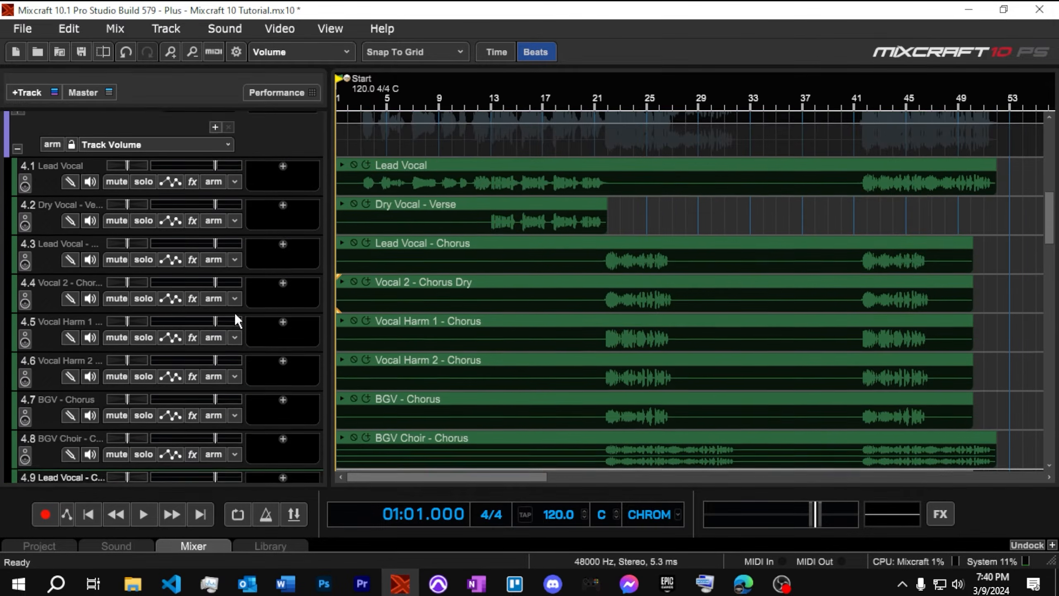
pyautogui.scroll(4, 235, 313)
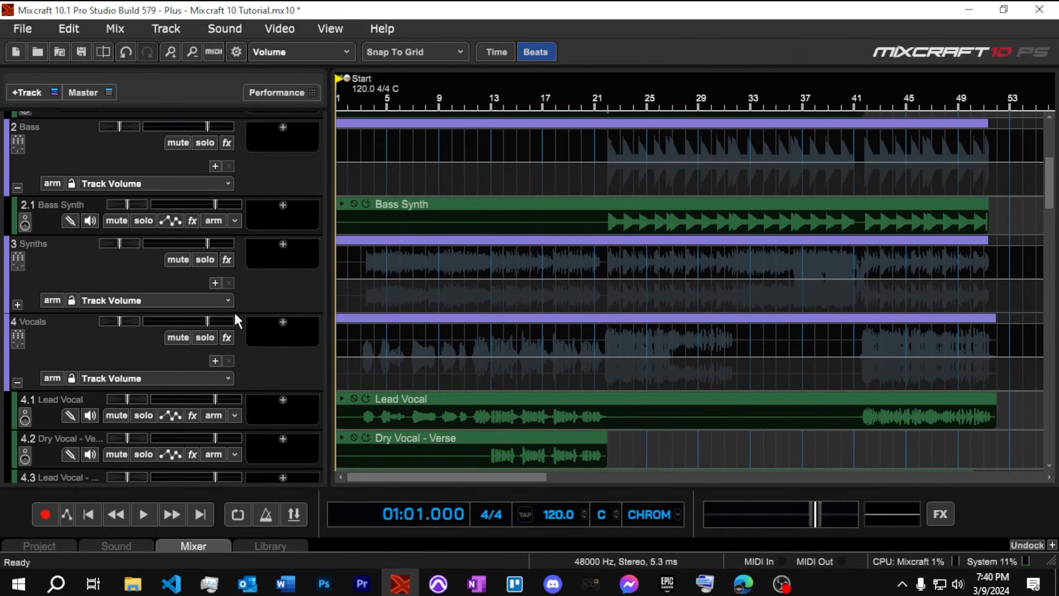
pyautogui.click(17, 383)
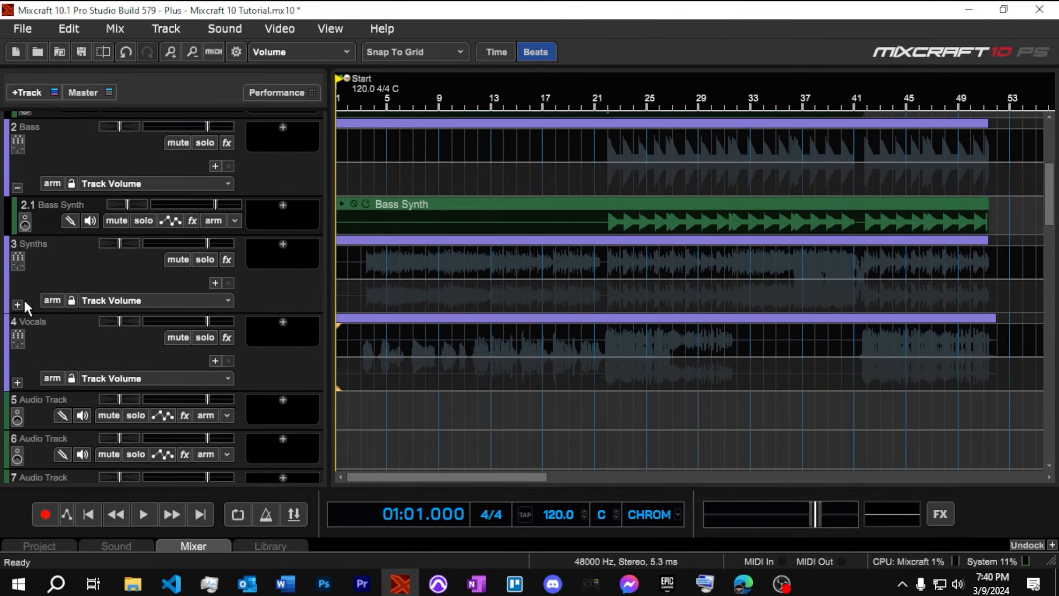
pyautogui.scroll(2, 84, 356)
pyautogui.scroll(1, 84, 357)
pyautogui.click(17, 304)
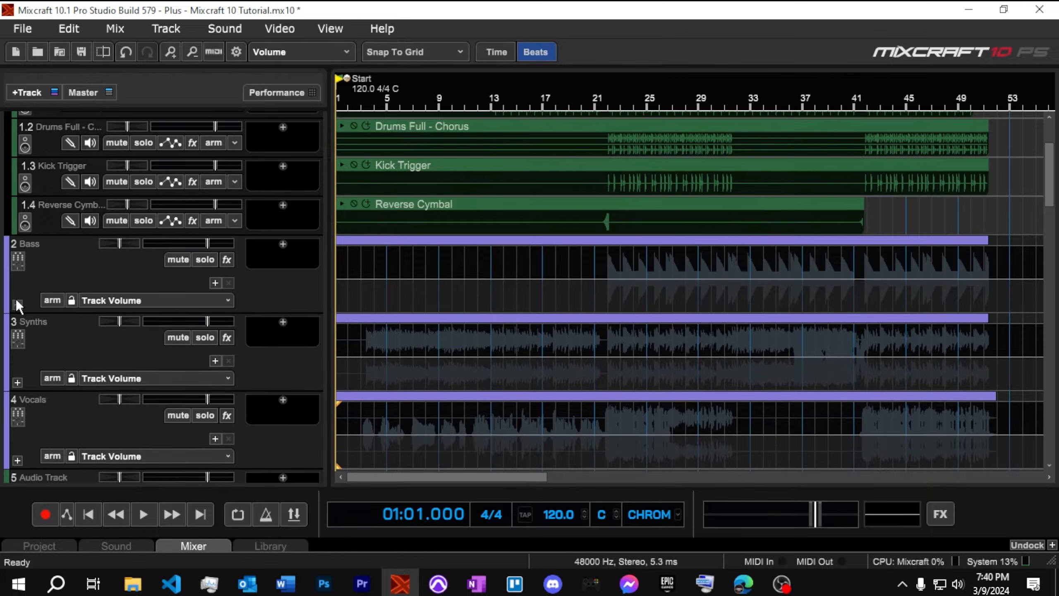
pyautogui.scroll(3, 97, 343)
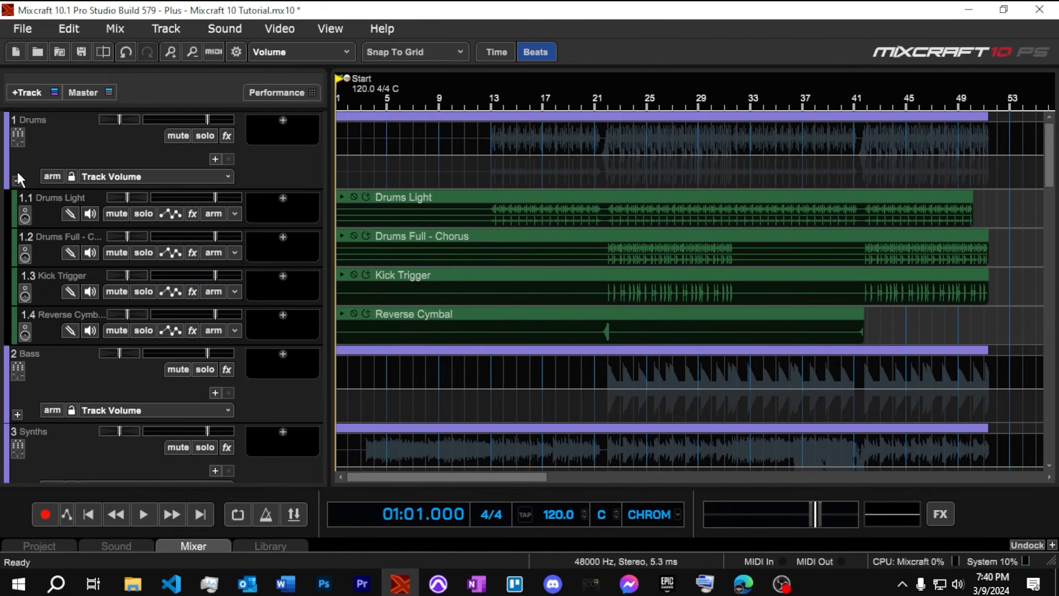
pyautogui.click(17, 179)
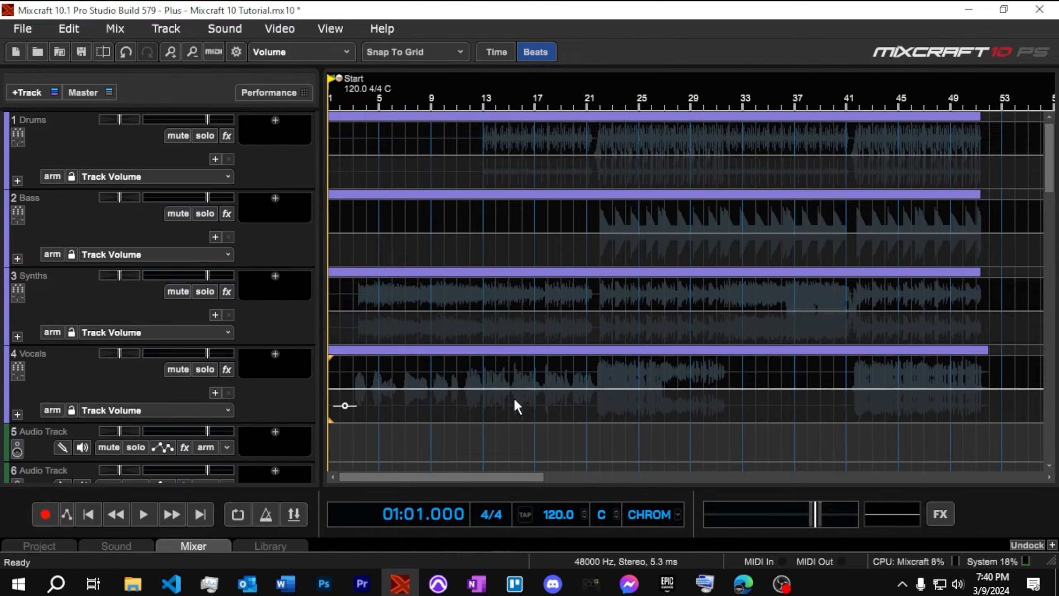
pyautogui.click(81, 50)
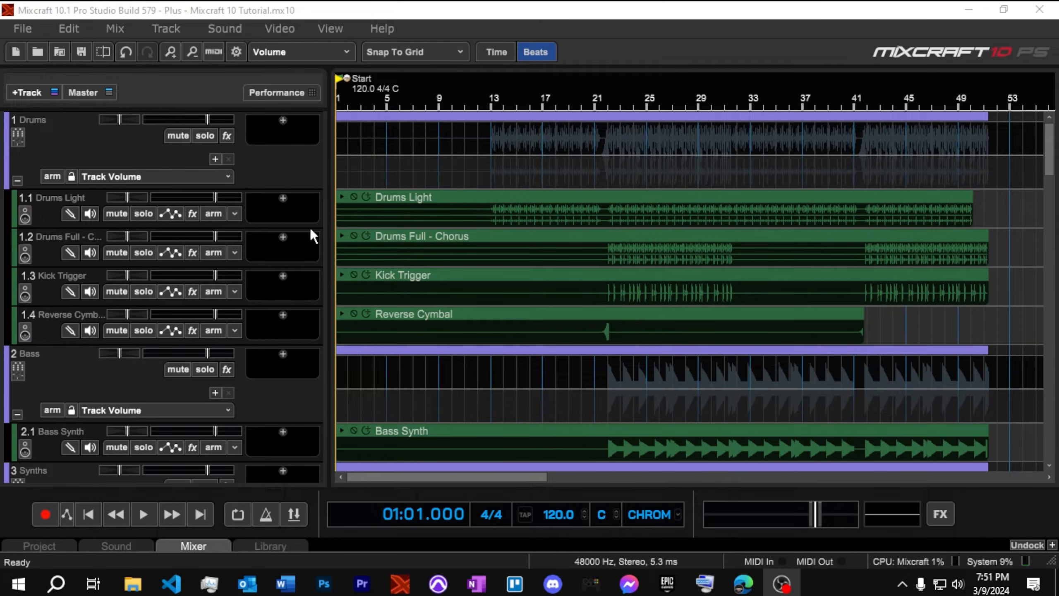
# Solo the Drums submix and play a short section of it from bar 13
pyautogui.click(45, 215)
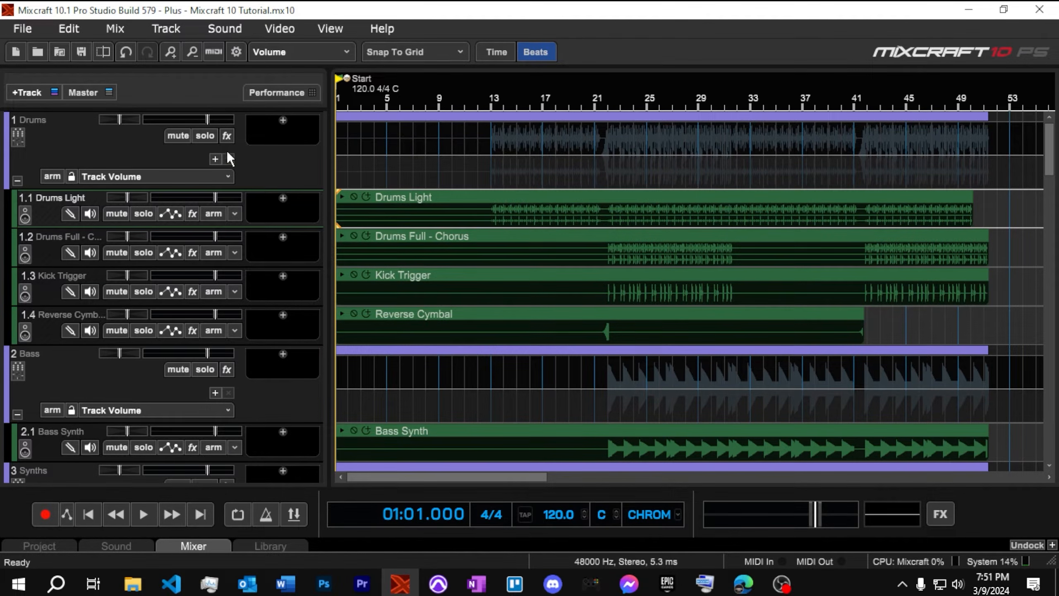
pyautogui.click(205, 134)
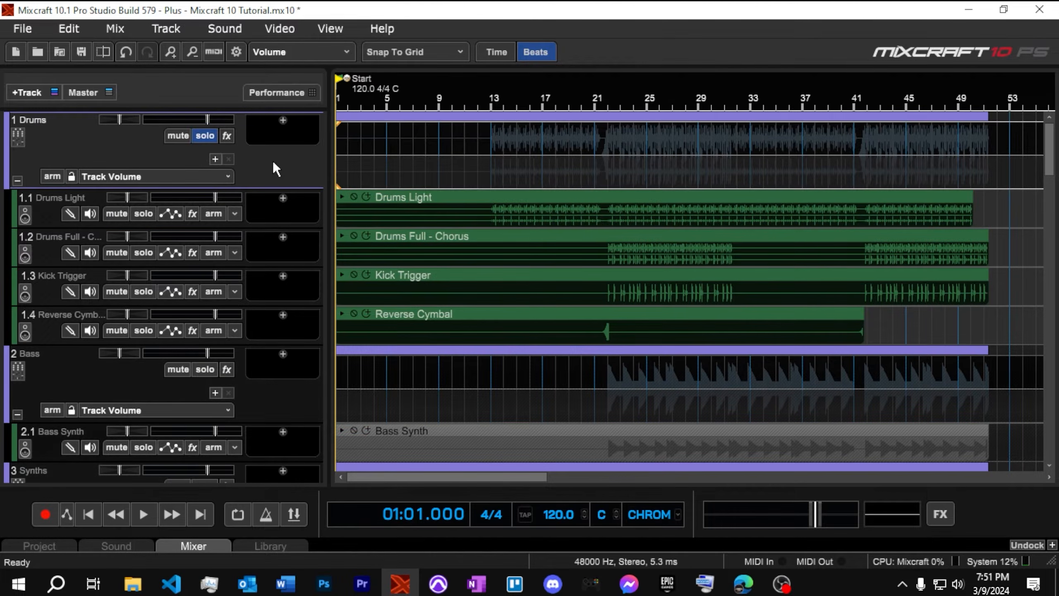
pyautogui.click(492, 90)
pyautogui.press('space')
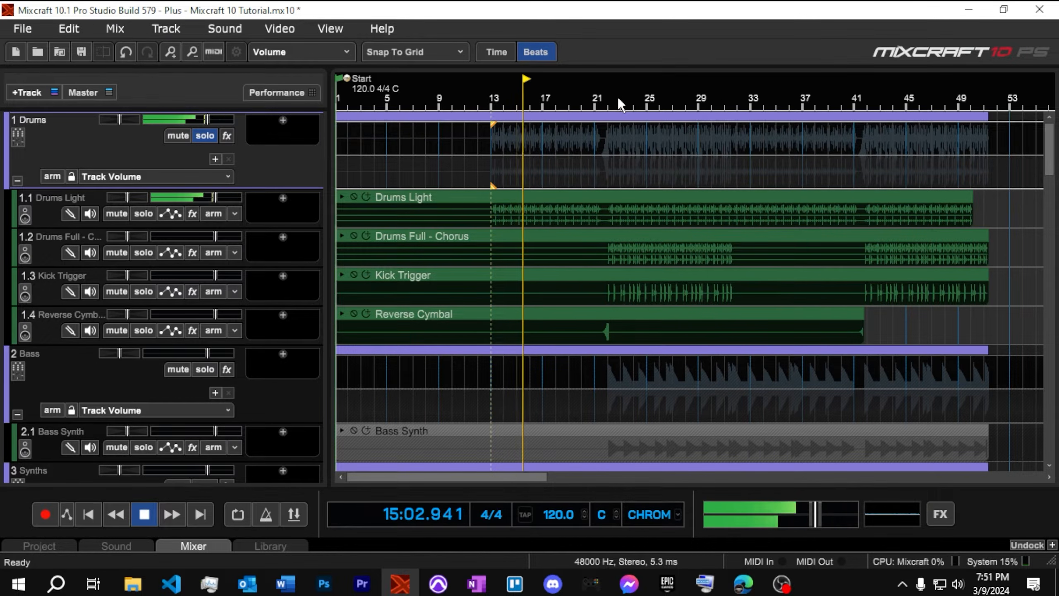
pyautogui.press('space')
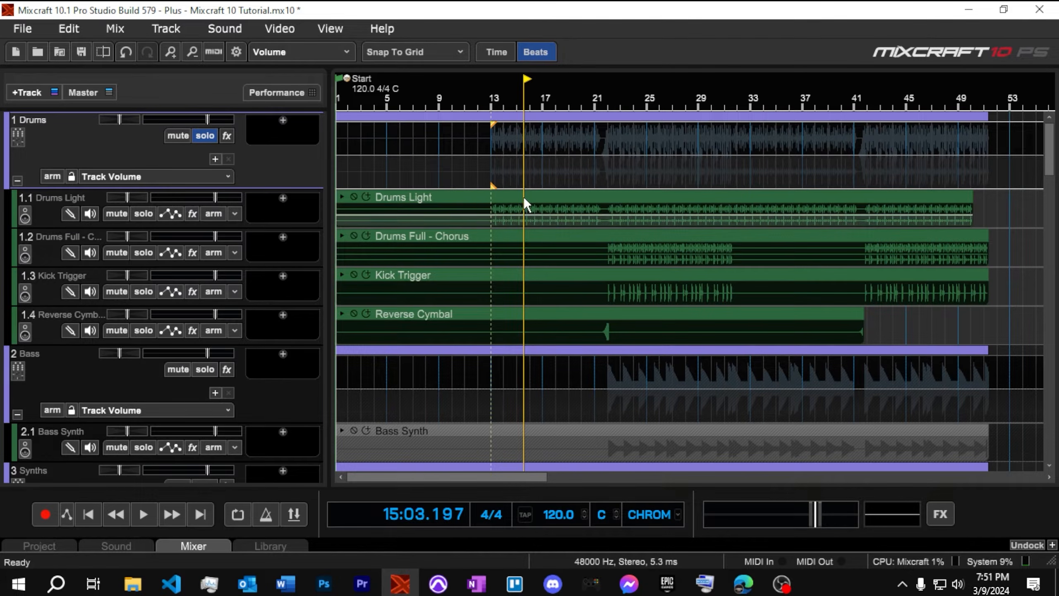
# Play the soloed drums from bar 22 to check the level meters where the chorus drums enter
pyautogui.click(609, 99)
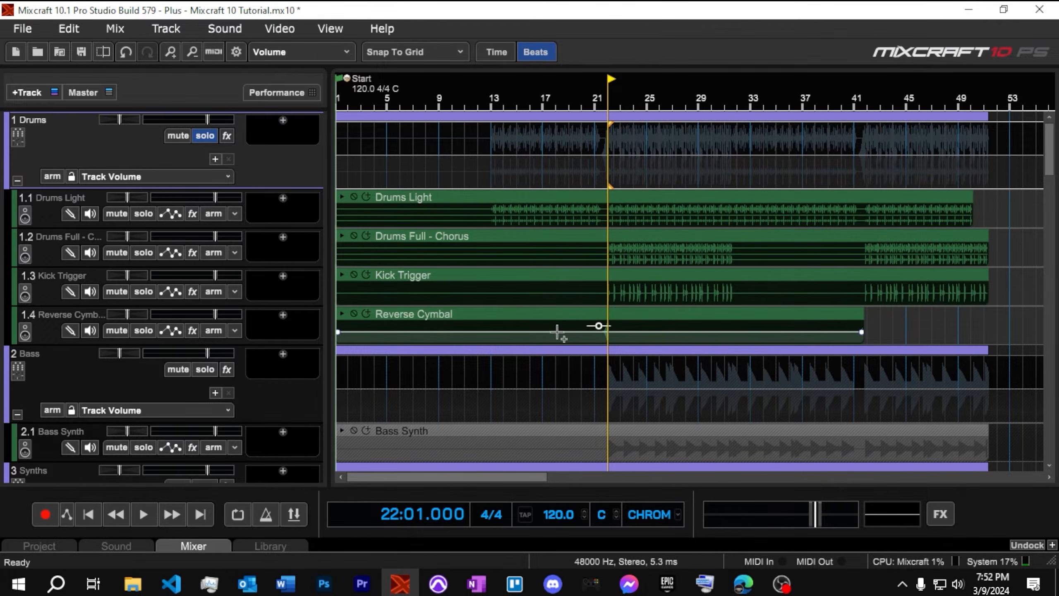
pyautogui.press('space')
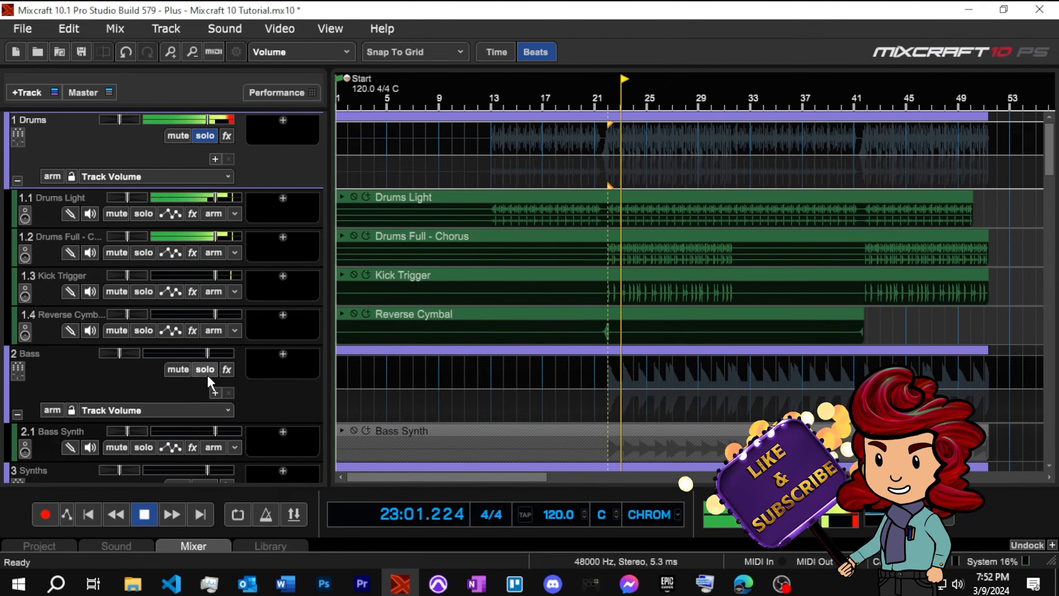
pyautogui.moveTo(230, 121)
pyautogui.press('space')
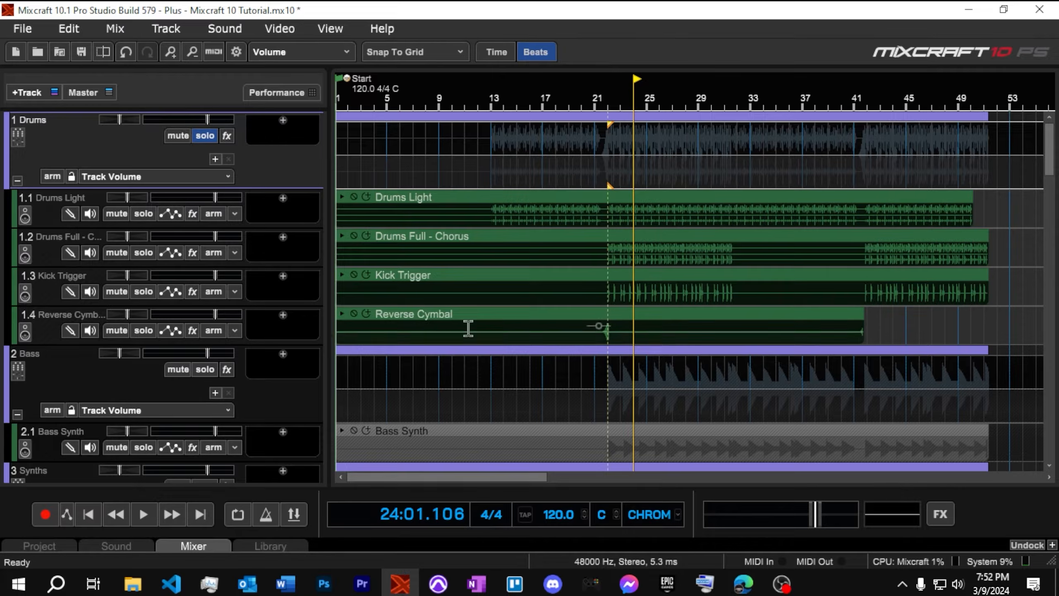
# Undock the mixer into a floating window over the arrangement and bring the channels' input and output routing into view
pyautogui.click(1027, 545)
pyautogui.moveTo(795, 155); pyautogui.dragTo(427, 53)
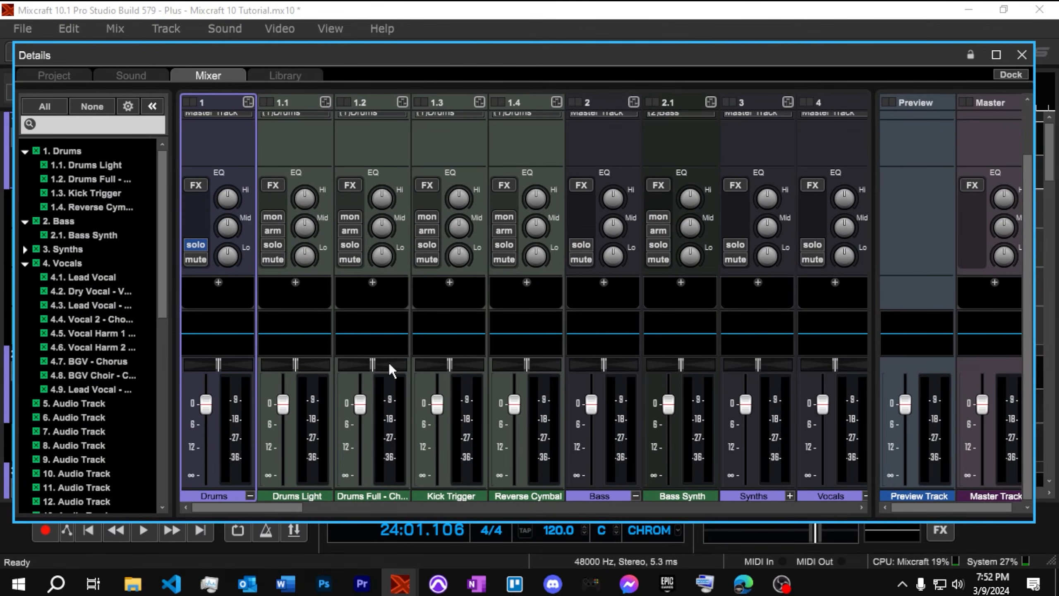
pyautogui.scroll(2, 656, 267)
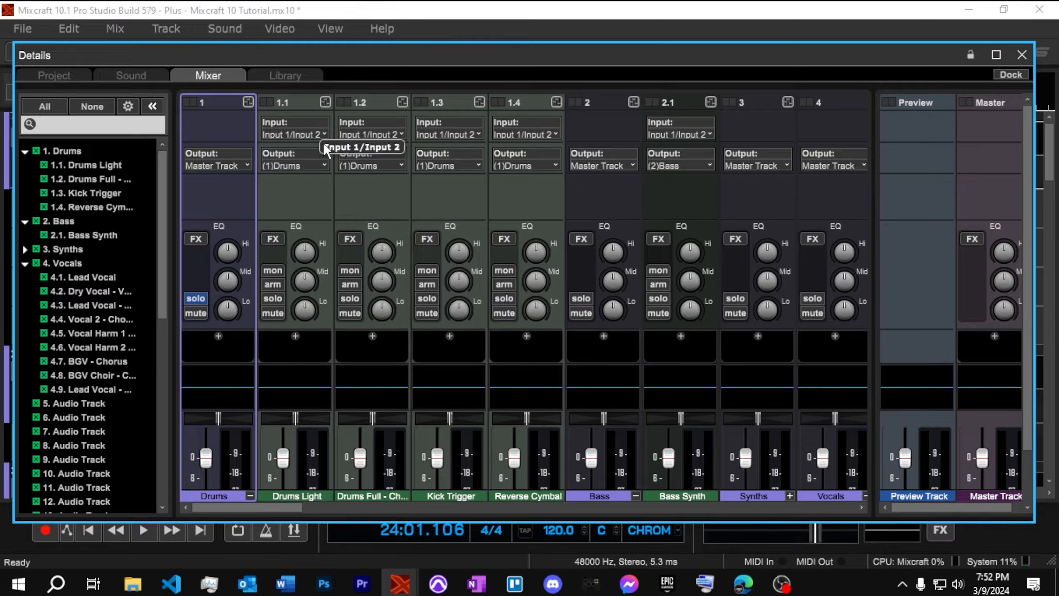
# Examine which mixer sections can be shown in the Mixer Panel Preferences, and leave them without making changes
pyautogui.moveTo(314, 244)
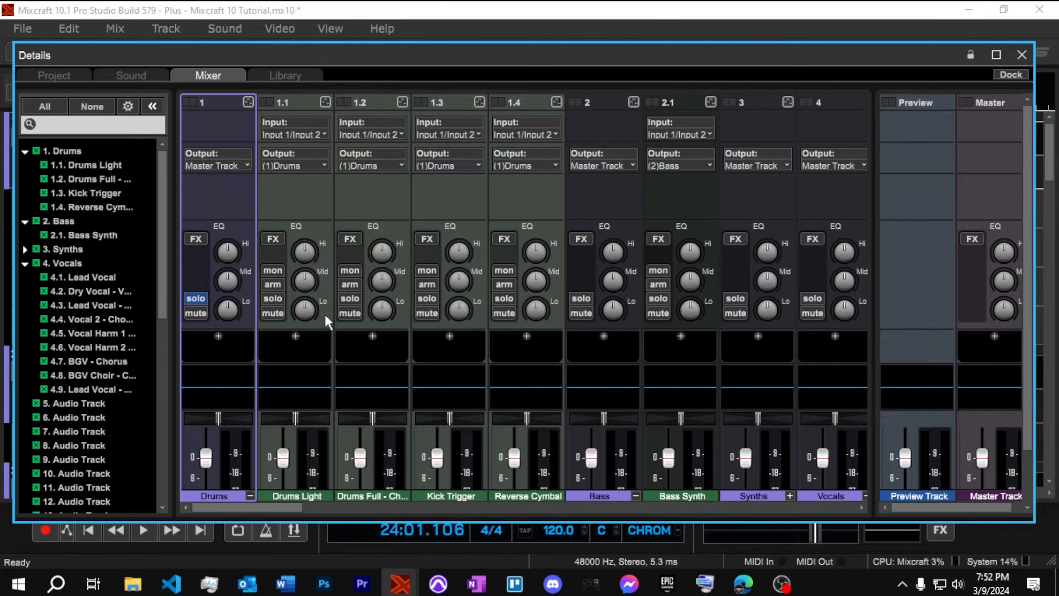
pyautogui.click(128, 106)
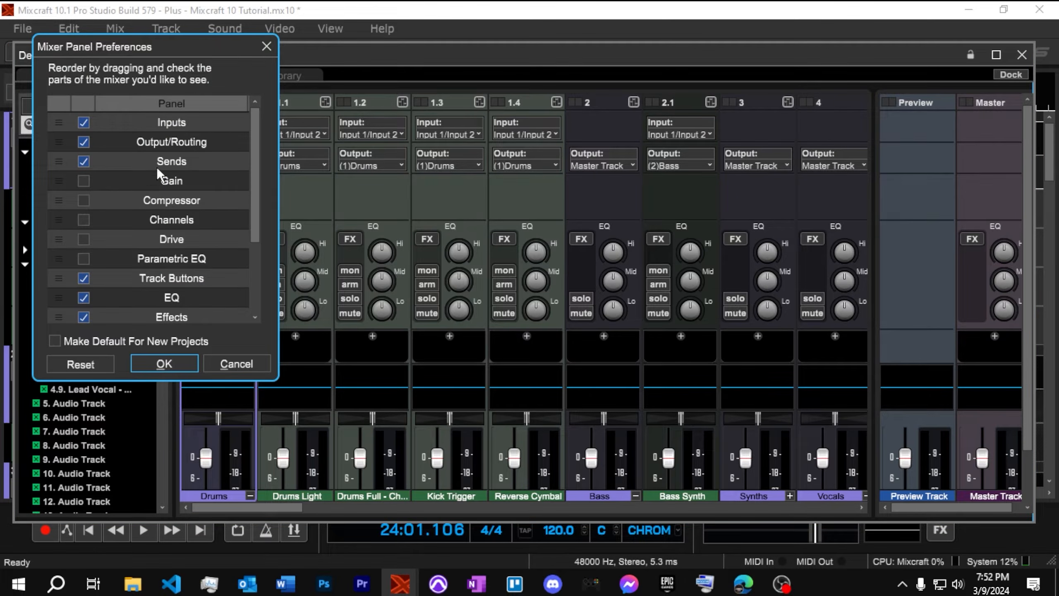
pyautogui.click(245, 363)
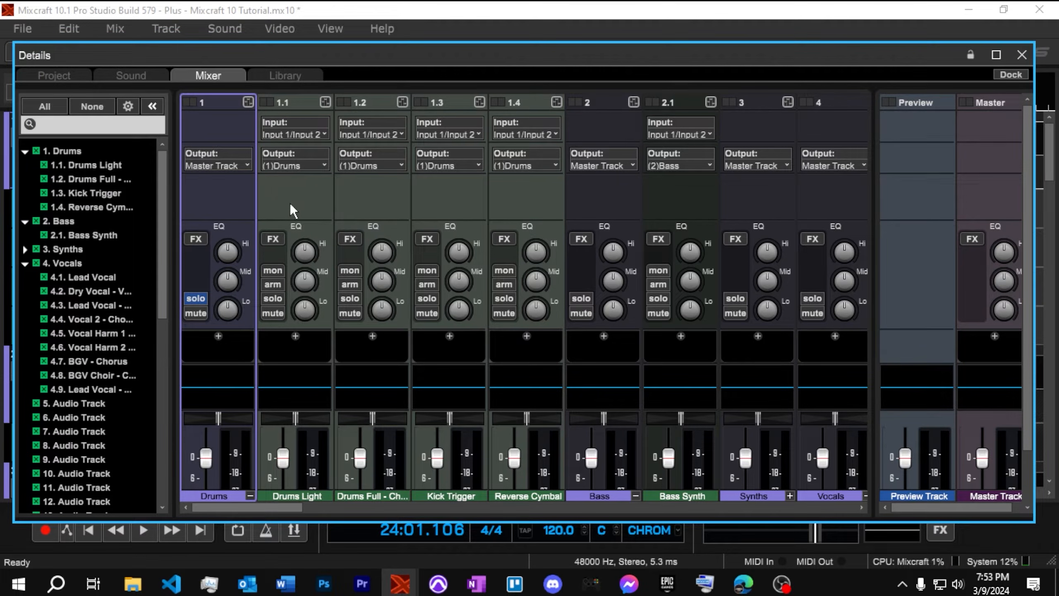
# Add the Gain section to the mixer channels, put the floating mixer away and return to the start of the project
pyautogui.scroll(-3, 301, 286)
pyautogui.scroll(3, 301, 285)
pyautogui.click(129, 105)
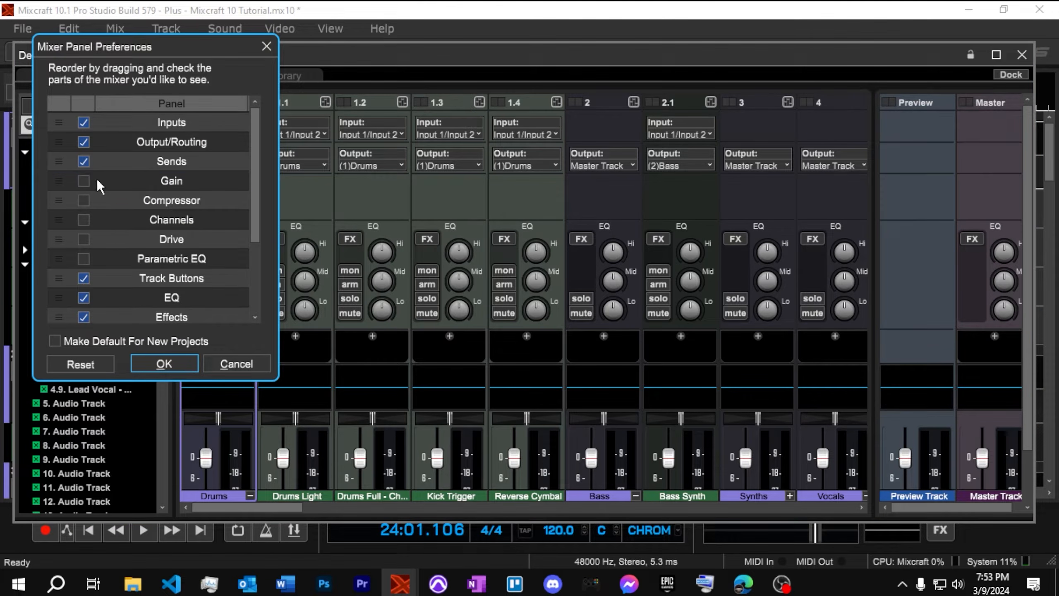
pyautogui.click(86, 180)
pyautogui.click(84, 181)
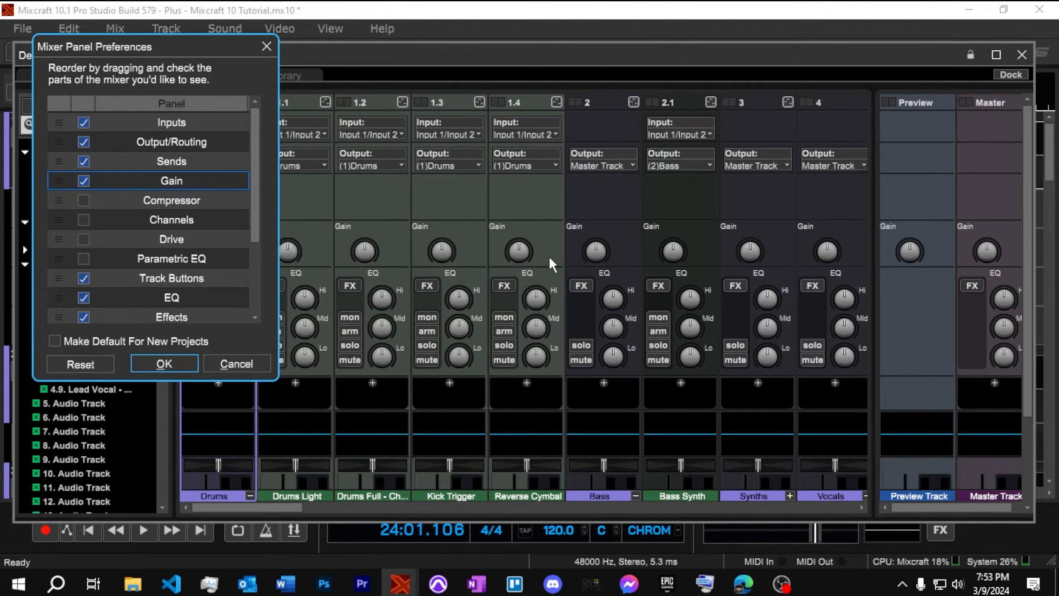
pyautogui.press('Return')
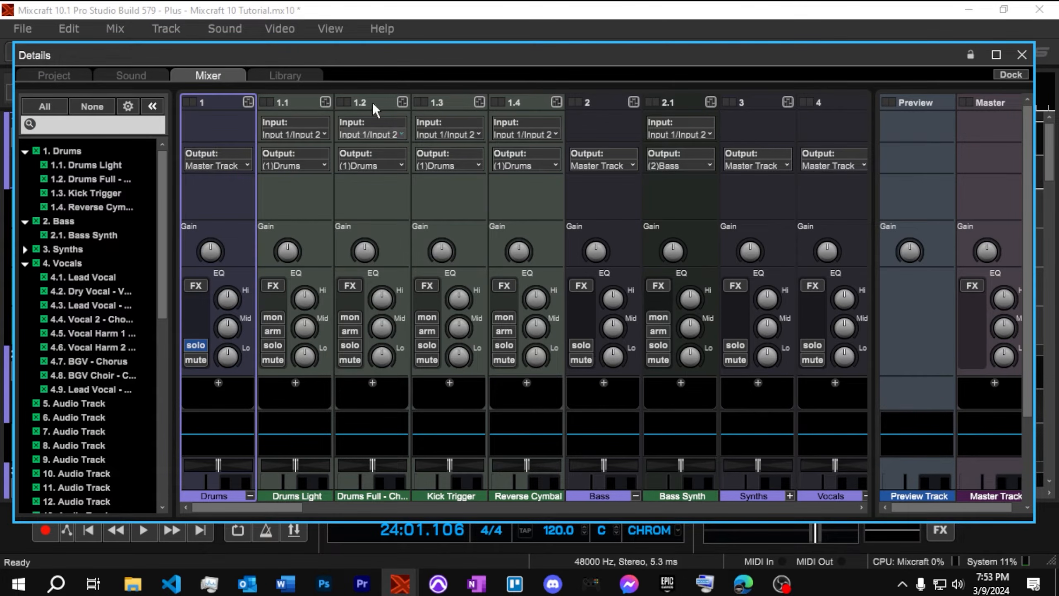
pyautogui.click(997, 58)
pyautogui.press('Home')
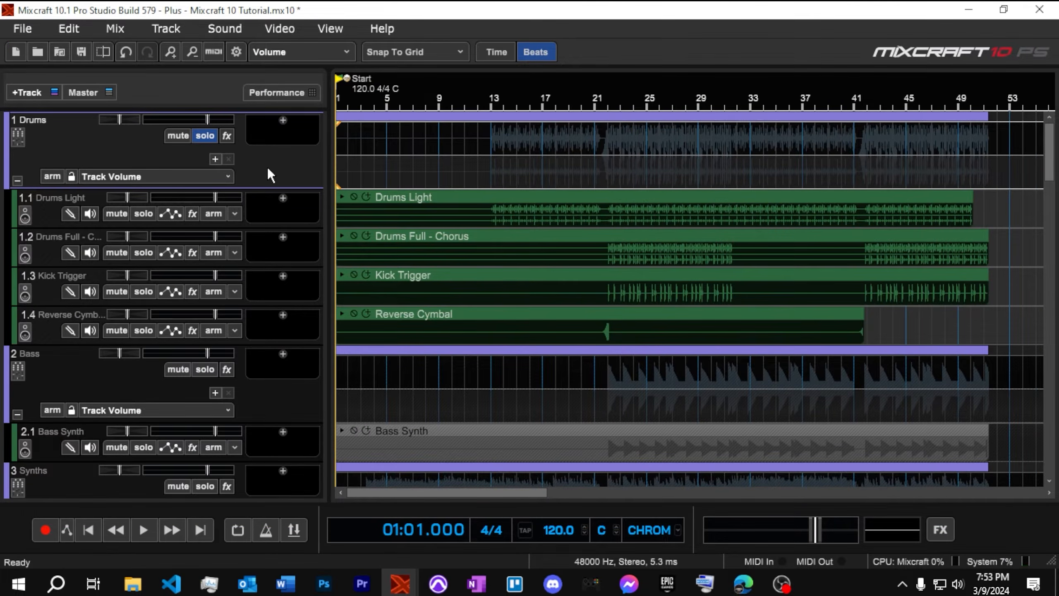
# Insert a send track above the Drums submix and name it VU Meter
pyautogui.rightClick(267, 163)
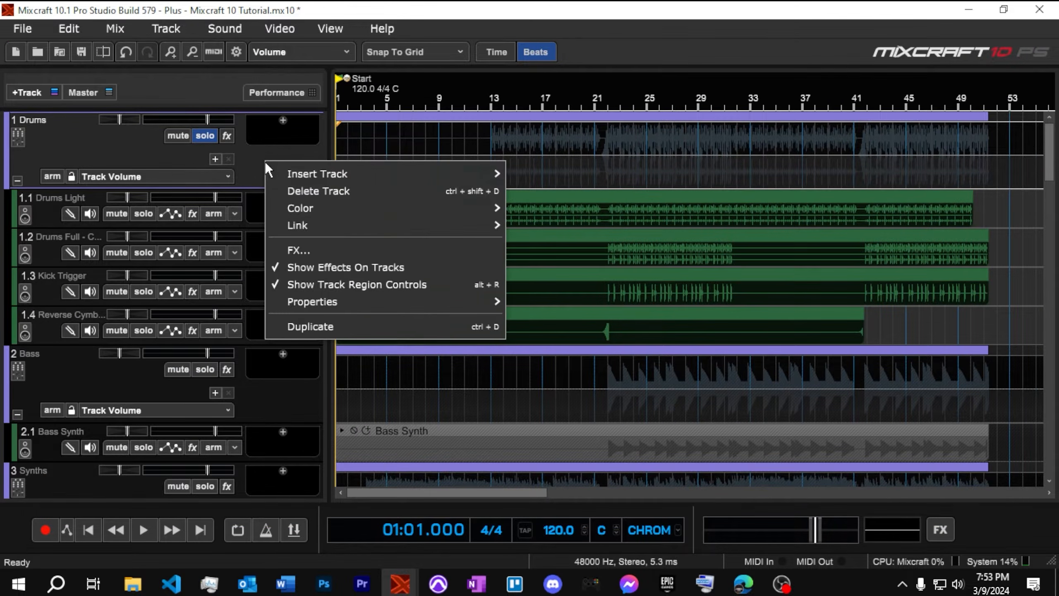
pyautogui.moveTo(497, 169)
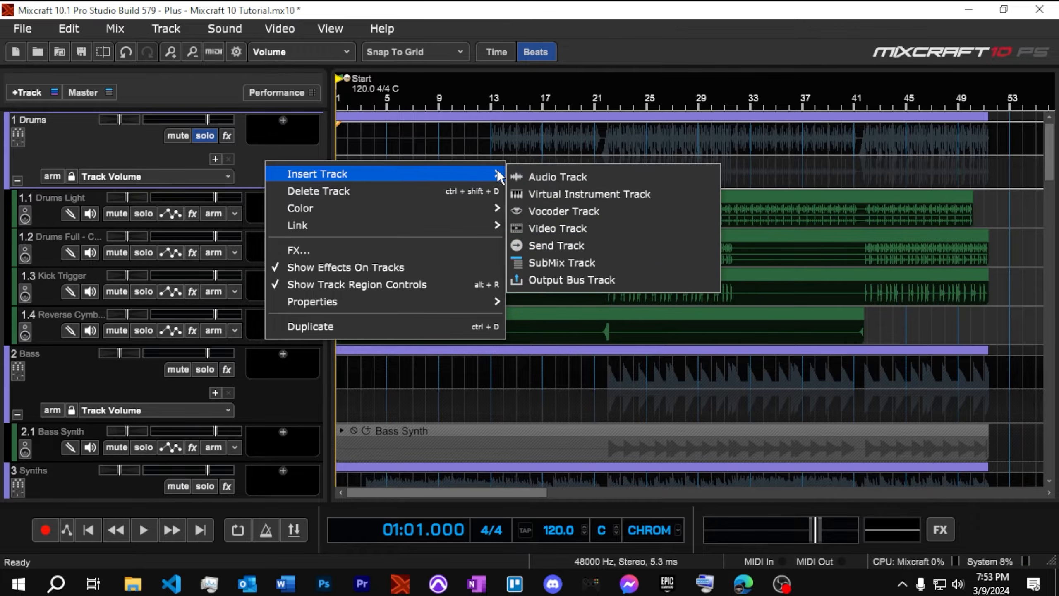
pyautogui.click(563, 246)
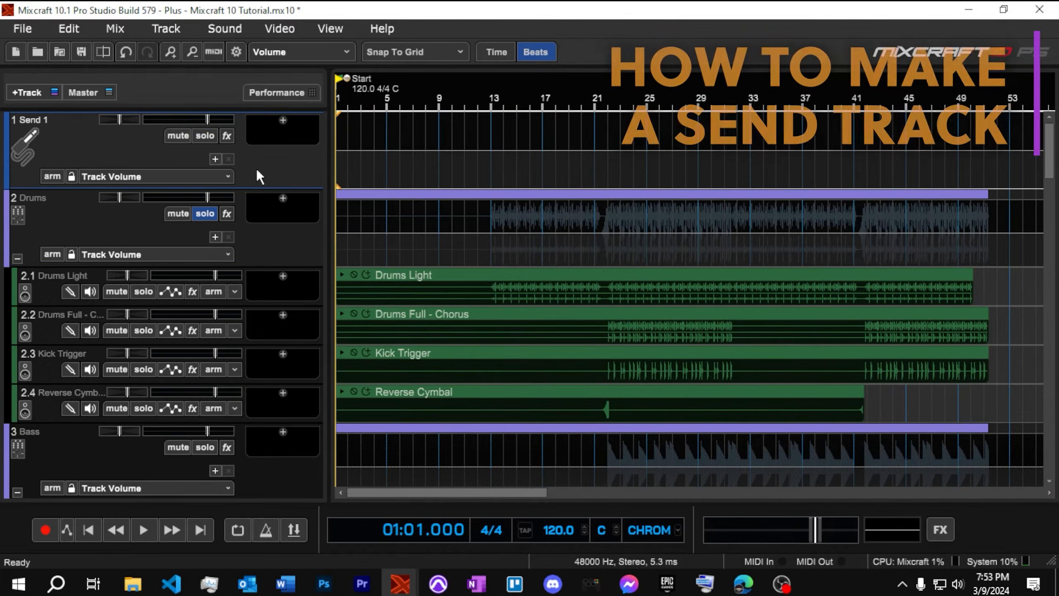
pyautogui.doubleClick(43, 124)
pyautogui.write('VU Meter')
pyautogui.press('Return')
# Look through the effect plug-in categories offered for the VU Meter track and open the Plug-In Manager
pyautogui.click(283, 120)
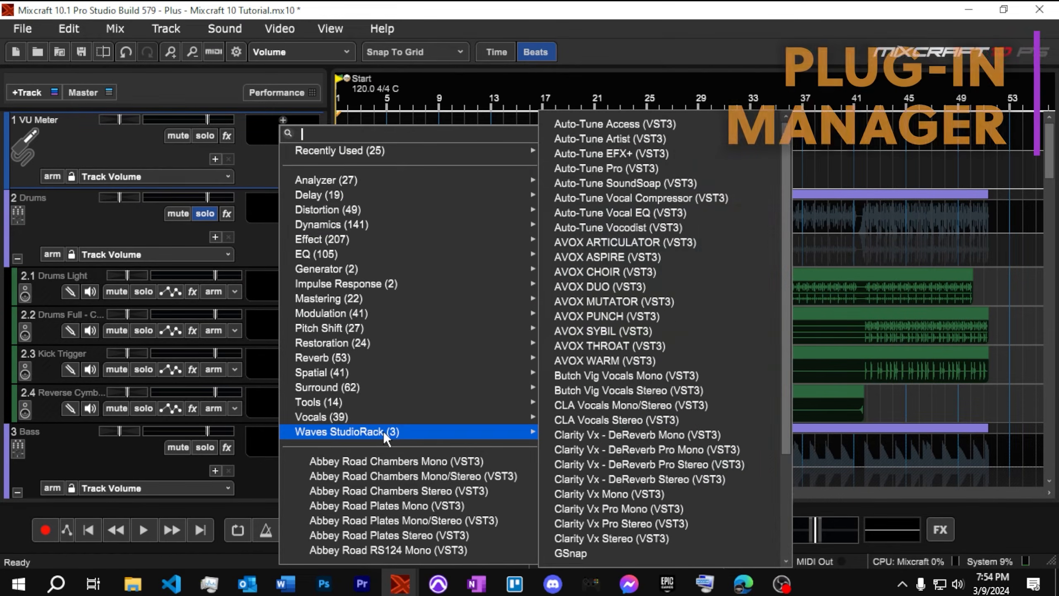
pyautogui.moveTo(383, 432)
pyautogui.click(258, 255)
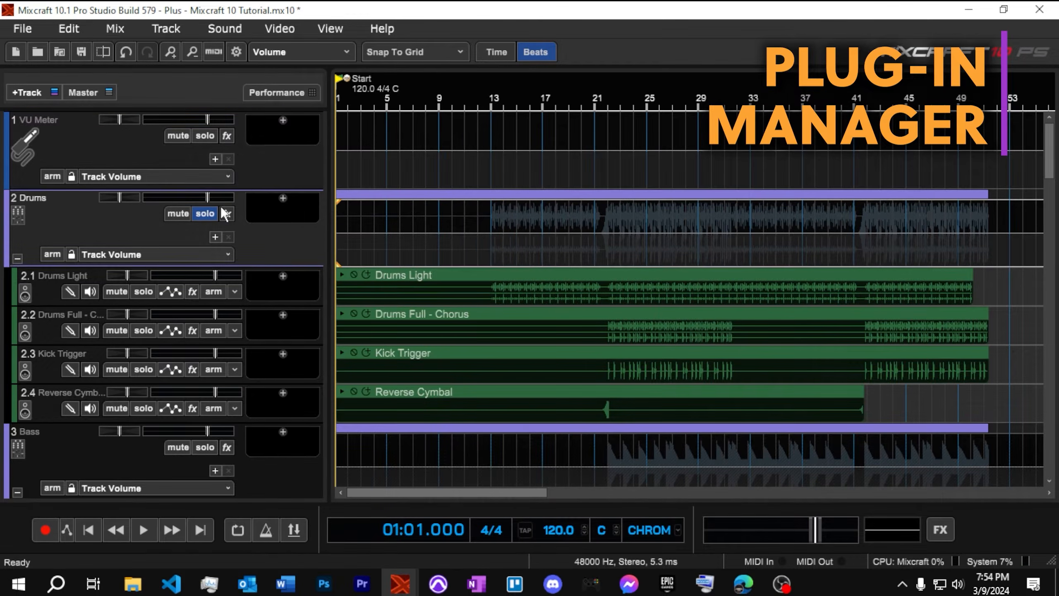
pyautogui.click(29, 27)
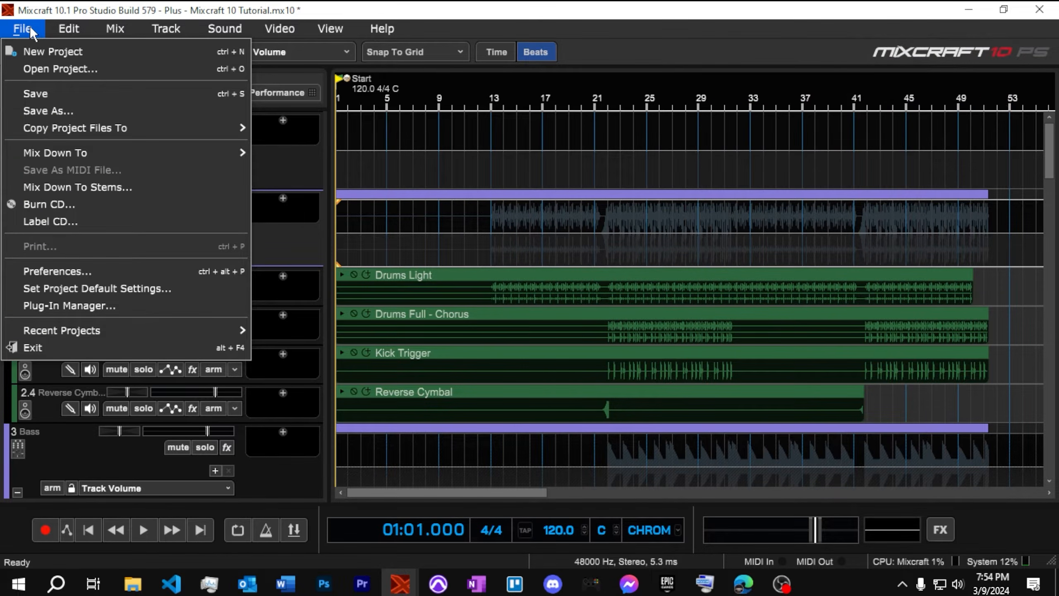
pyautogui.click(61, 306)
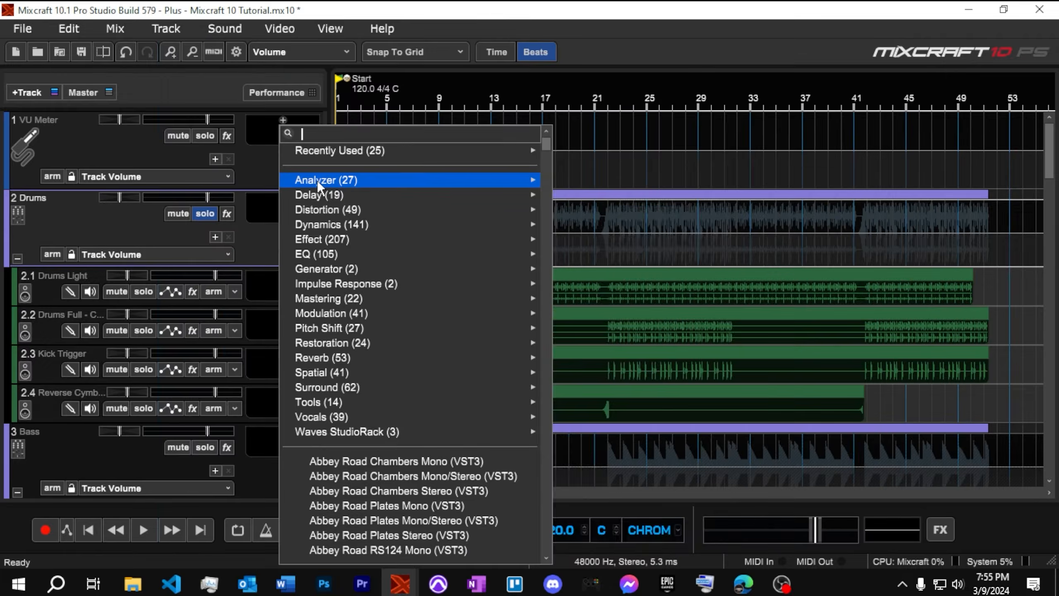
# Load the VU Meter Stereo (VST3) analyzer on the VU Meter send track and place its window over the arrangement
pyautogui.moveTo(317, 181)
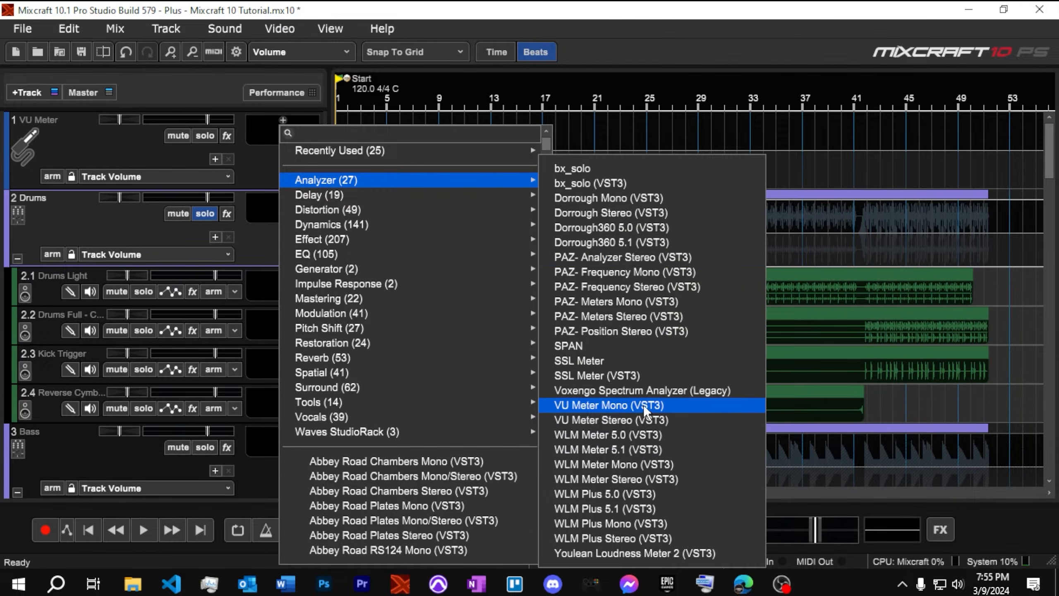
pyautogui.click(645, 419)
pyautogui.moveTo(463, 172); pyautogui.dragTo(637, 57)
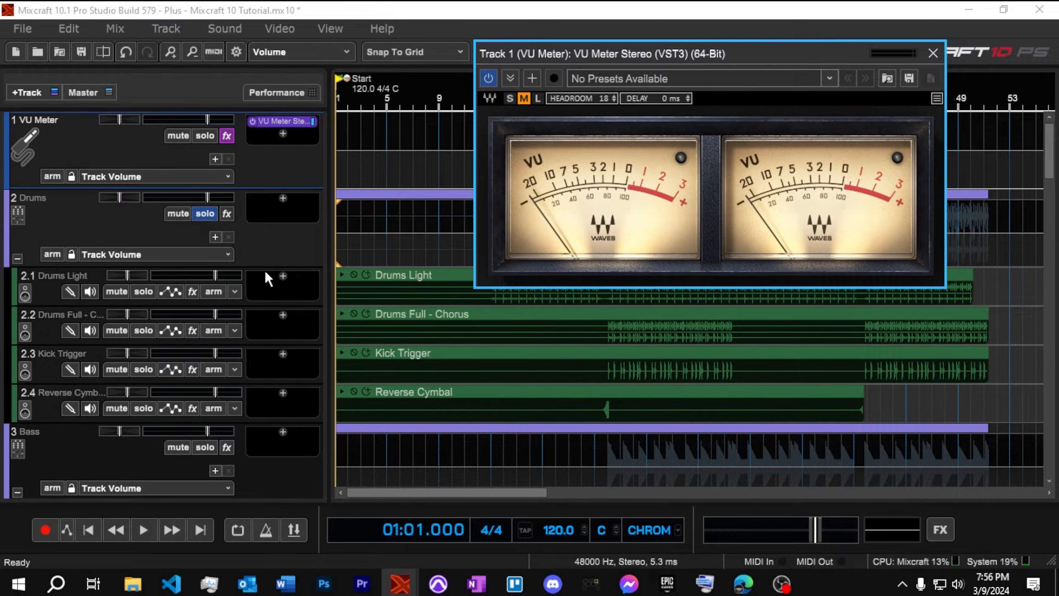
# Try moving the Drums Light track's volume fader and reset it to +0.0 dB
pyautogui.moveTo(206, 276); pyautogui.dragTo(213, 276)
pyautogui.doubleClick(212, 276)
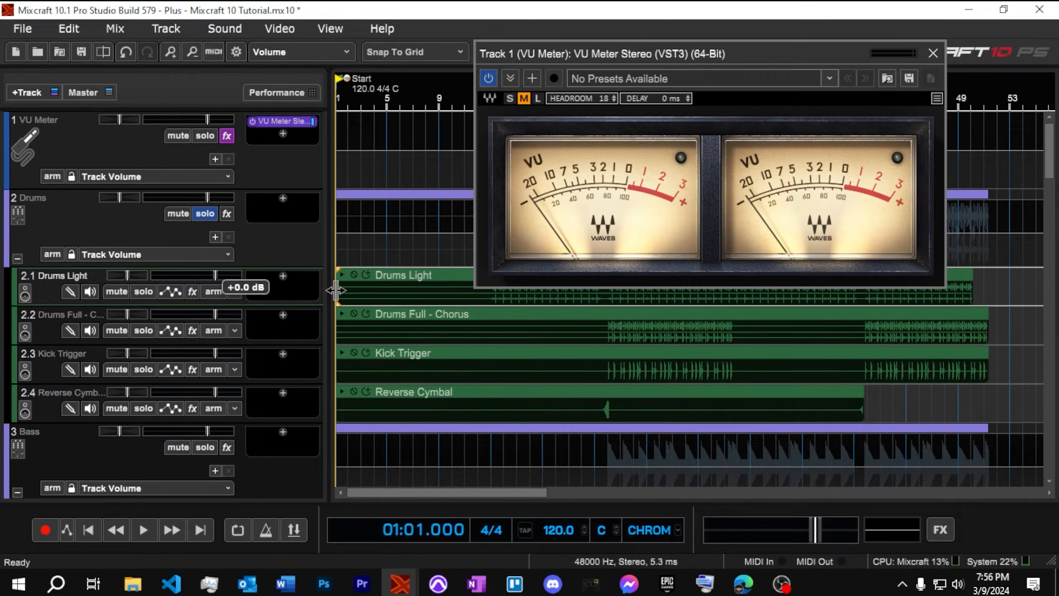
pyautogui.moveTo(215, 274)
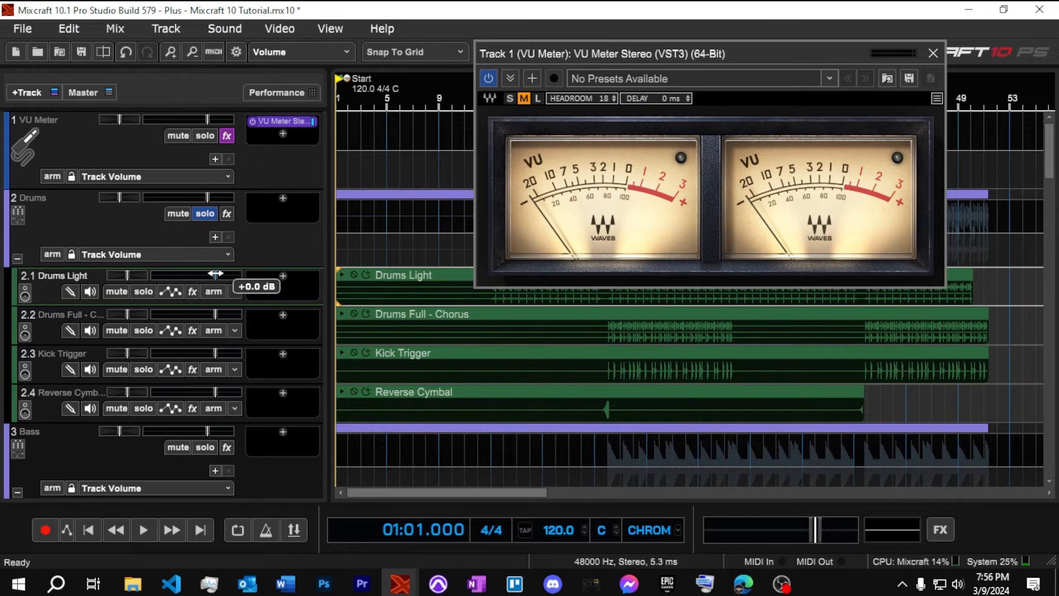
# Bring the floating mixer back over the arrangement with the channels' VU Meter send knobs in view
pyautogui.moveTo(0, 158); pyautogui.dragTo(619, 61)
pyautogui.scroll(-3, 366, 369)
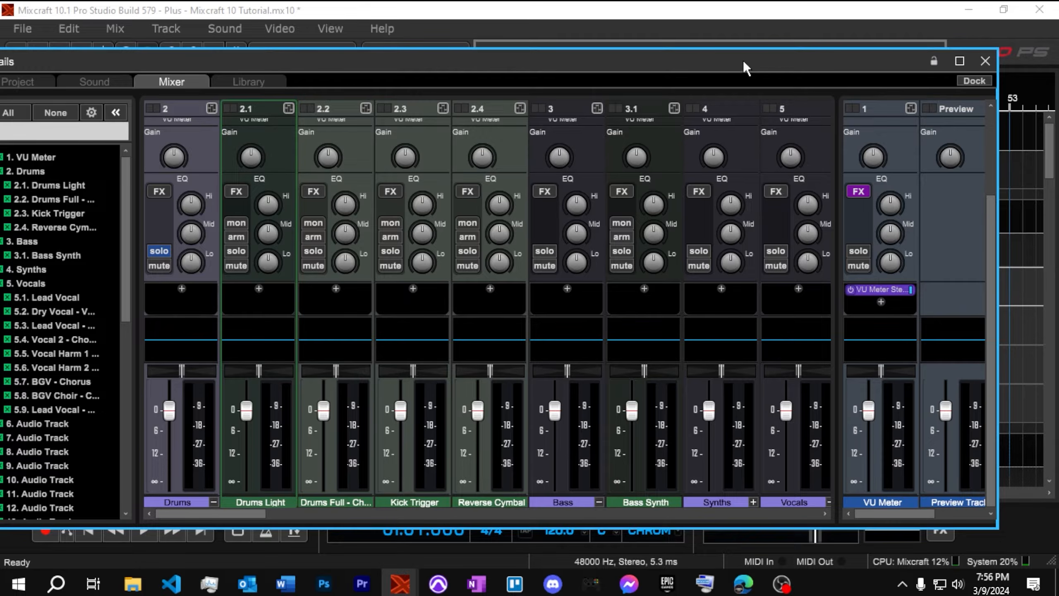
pyautogui.moveTo(740, 55); pyautogui.dragTo(895, 71)
pyautogui.moveTo(966, 87); pyautogui.dragTo(1058, 111)
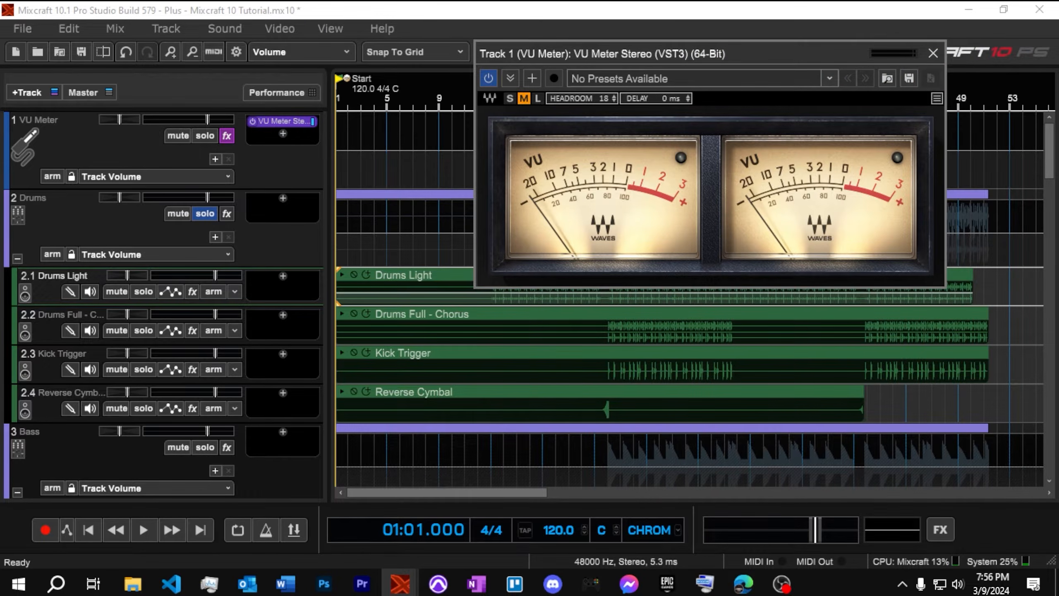
pyautogui.moveTo(1058, 150); pyautogui.dragTo(405, 59)
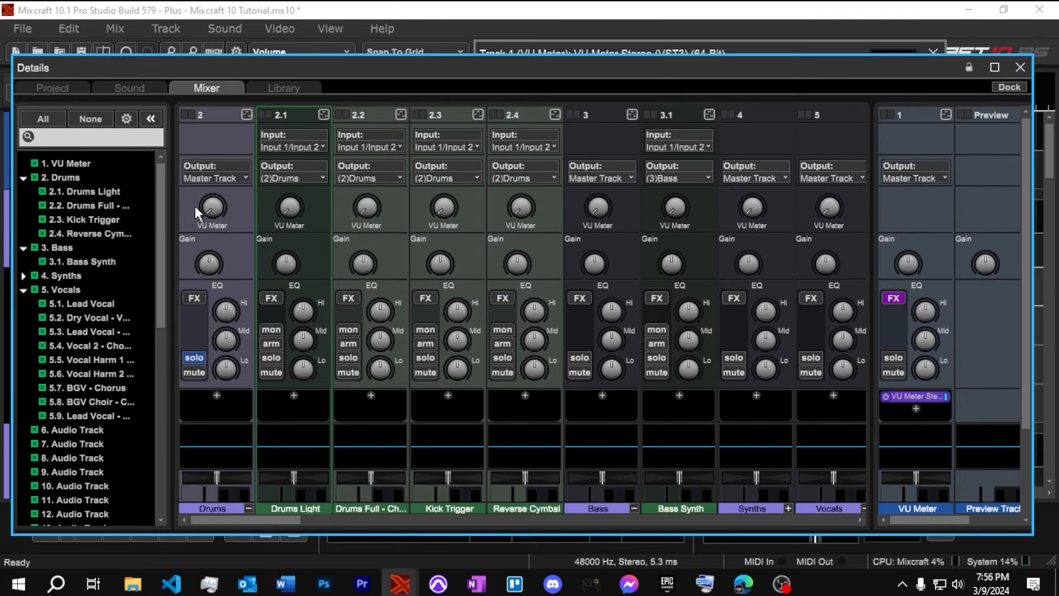
# Turn up the VU Meter sends on the four drum tracks and the Bass Synth track
pyautogui.moveTo(282, 212)
pyautogui.moveTo(290, 207); pyautogui.dragTo(296, 171)
pyautogui.moveTo(367, 208); pyautogui.dragTo(367, 168)
pyautogui.moveTo(443, 209); pyautogui.dragTo(444, 172)
pyautogui.moveTo(516, 209); pyautogui.dragTo(513, 170)
pyautogui.moveTo(675, 207); pyautogui.dragTo(671, 169)
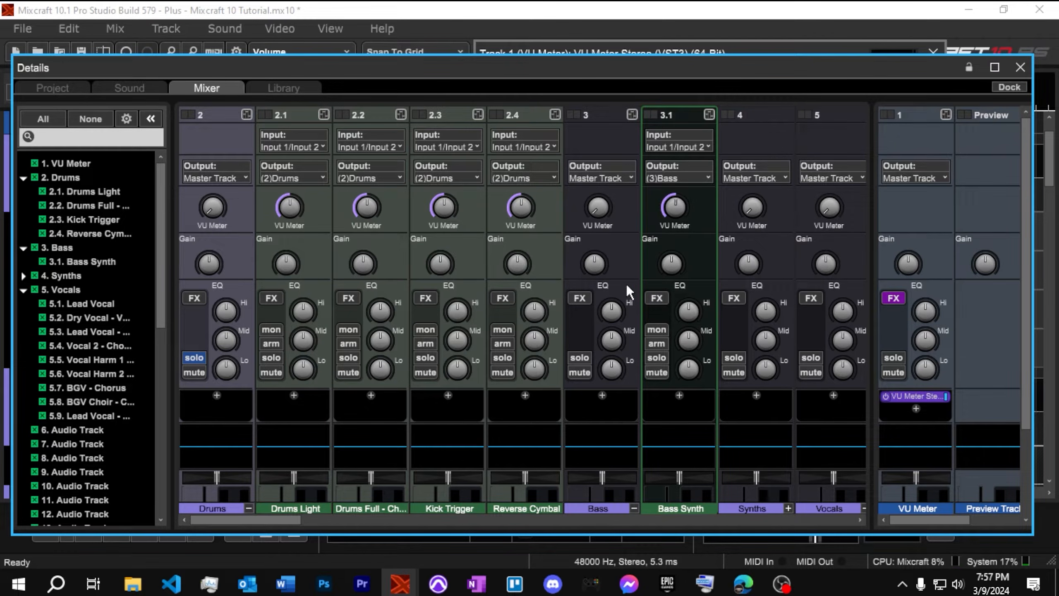
# Expand the Synths submix and turn up the VU Meter sends on all of its tracks, 4.1 through 4.8
pyautogui.moveTo(209, 277)
pyautogui.moveTo(263, 519); pyautogui.dragTo(296, 521)
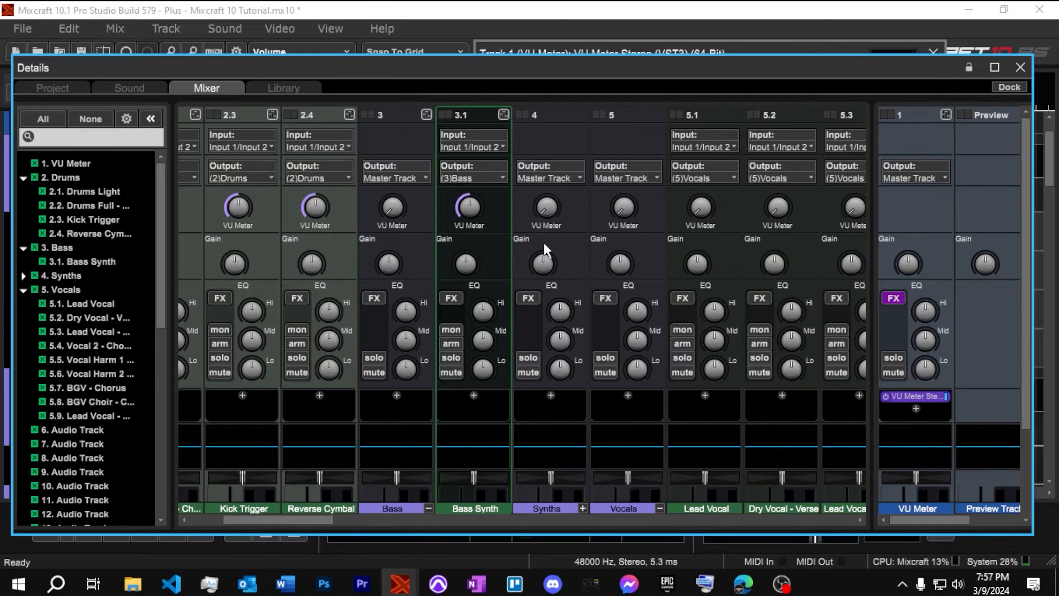
pyautogui.moveTo(547, 212); pyautogui.dragTo(542, 167)
pyautogui.moveTo(619, 208); pyautogui.dragTo(618, 175)
pyautogui.click(583, 508)
pyautogui.moveTo(624, 211); pyautogui.dragTo(621, 173)
pyautogui.moveTo(700, 211); pyautogui.dragTo(699, 171)
pyautogui.moveTo(778, 211); pyautogui.dragTo(775, 175)
pyautogui.moveTo(307, 520); pyautogui.dragTo(373, 519)
pyautogui.moveTo(381, 210); pyautogui.dragTo(379, 173)
pyautogui.moveTo(459, 210); pyautogui.dragTo(457, 173)
pyautogui.moveTo(535, 211); pyautogui.dragTo(533, 173)
pyautogui.moveTo(613, 210); pyautogui.dragTo(607, 173)
pyautogui.moveTo(690, 210); pyautogui.dragTo(682, 172)
# Turn up the VU Meter sends on all tracks in the Vocals submix, 5.1 through 5.9
pyautogui.moveTo(356, 519); pyautogui.dragTo(410, 520)
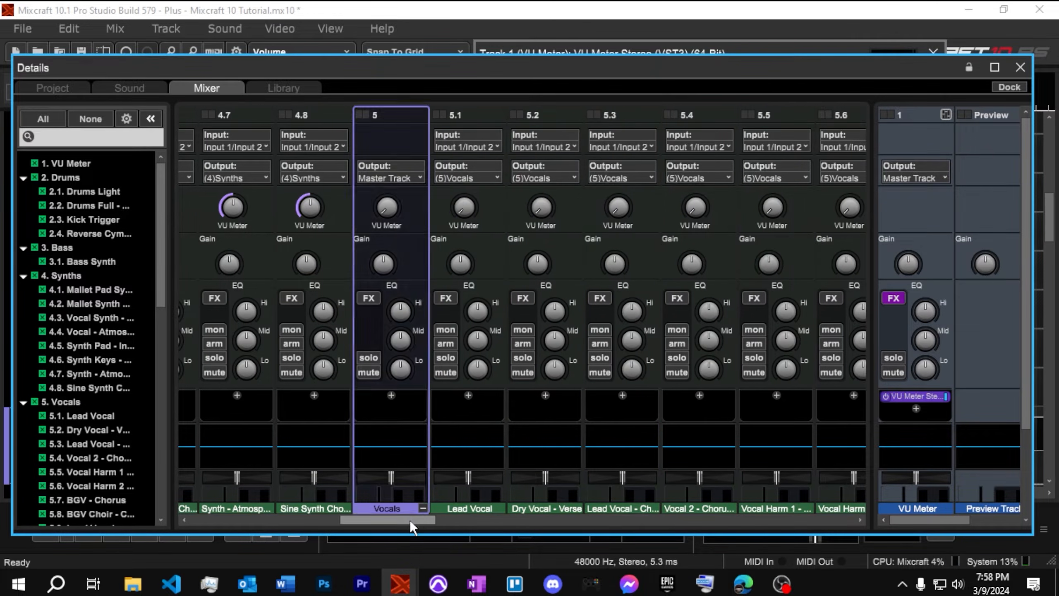
pyautogui.moveTo(463, 210); pyautogui.dragTo(461, 173)
pyautogui.moveTo(541, 210); pyautogui.dragTo(538, 173)
pyautogui.moveTo(618, 211); pyautogui.dragTo(621, 184)
pyautogui.moveTo(695, 211); pyautogui.dragTo(695, 170)
pyautogui.moveTo(772, 211); pyautogui.dragTo(771, 173)
pyautogui.moveTo(388, 519); pyautogui.dragTo(454, 520)
pyautogui.moveTo(386, 215); pyautogui.dragTo(377, 176)
pyautogui.moveTo(454, 211); pyautogui.dragTo(453, 173)
pyautogui.moveTo(531, 210); pyautogui.dragTo(530, 173)
pyautogui.moveTo(608, 210); pyautogui.dragTo(607, 173)
pyautogui.moveTo(686, 211); pyautogui.dragTo(683, 173)
pyautogui.moveTo(763, 210); pyautogui.dragTo(761, 173)
pyautogui.moveTo(485, 519); pyautogui.dragTo(513, 520)
pyautogui.moveTo(570, 211); pyautogui.dragTo(567, 257)
pyautogui.moveTo(492, 210); pyautogui.dragTo(491, 257)
# Close the floating mixer, solo the Drums Light track and briefly play it from the start
pyautogui.moveTo(507, 519); pyautogui.dragTo(267, 534)
pyautogui.click(1020, 67)
pyautogui.scroll(15, 59, 432)
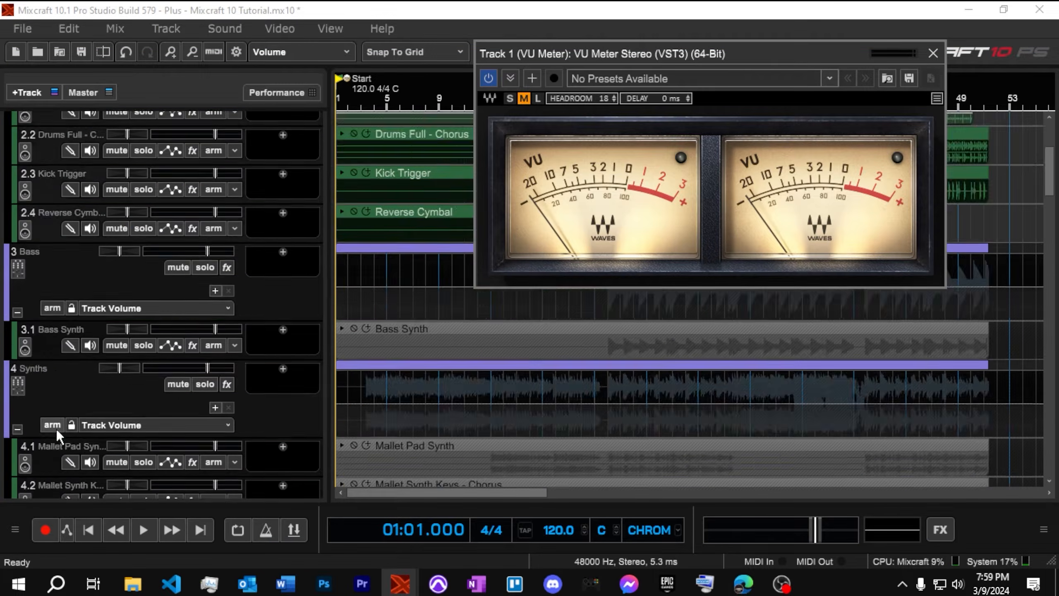
pyautogui.click(143, 291)
pyautogui.press('space')
pyautogui.press('space')
# Play the soloed Drums Light track from bar 16 with the VU meter placed clear of the track level meters
pyautogui.moveTo(663, 51); pyautogui.dragTo(236, 55)
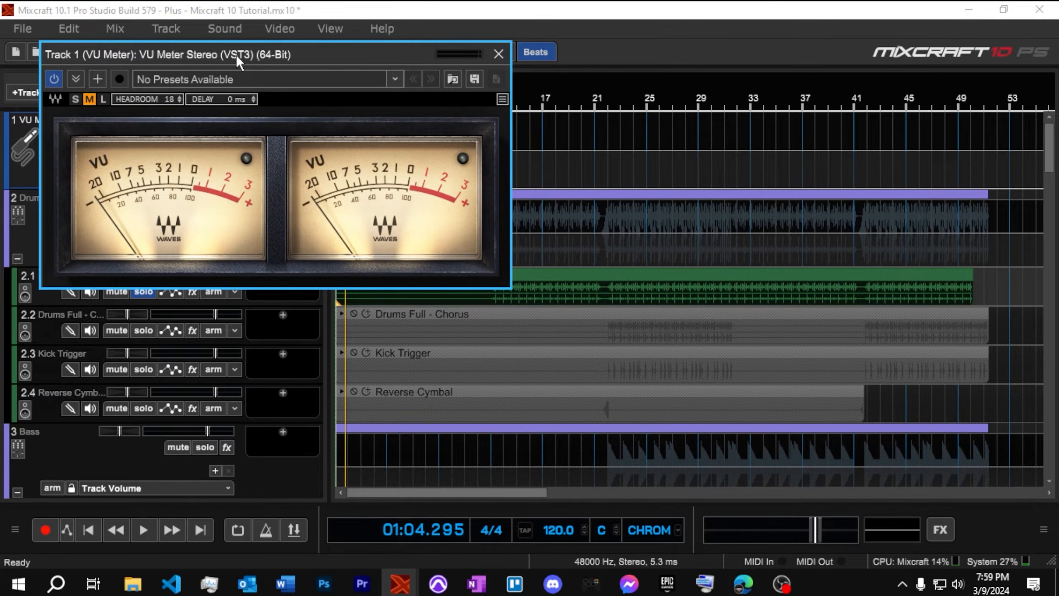
pyautogui.click(525, 95)
pyautogui.press('space')
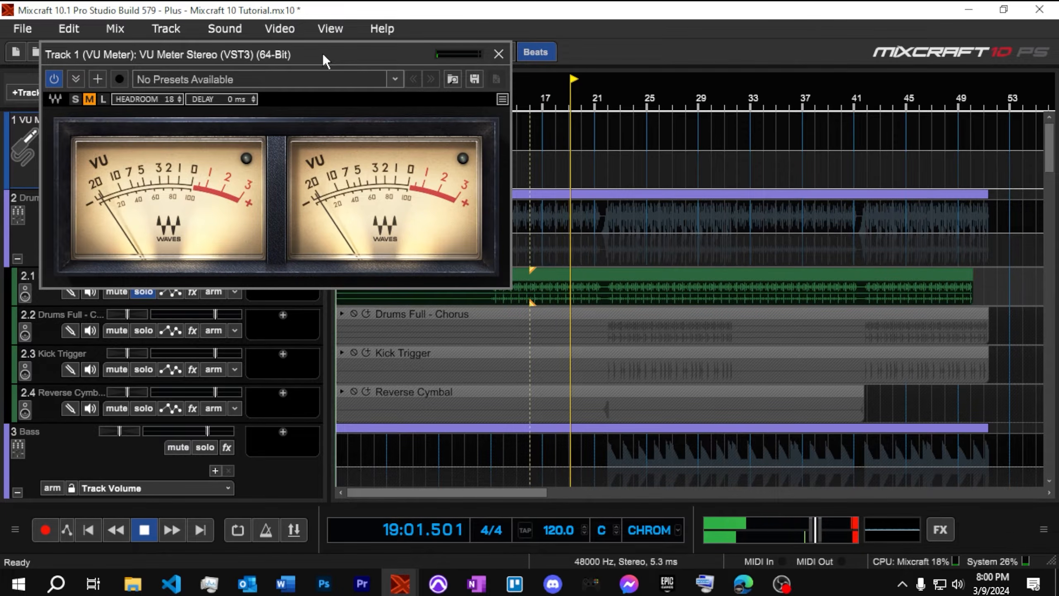
pyautogui.moveTo(323, 52); pyautogui.dragTo(650, 38)
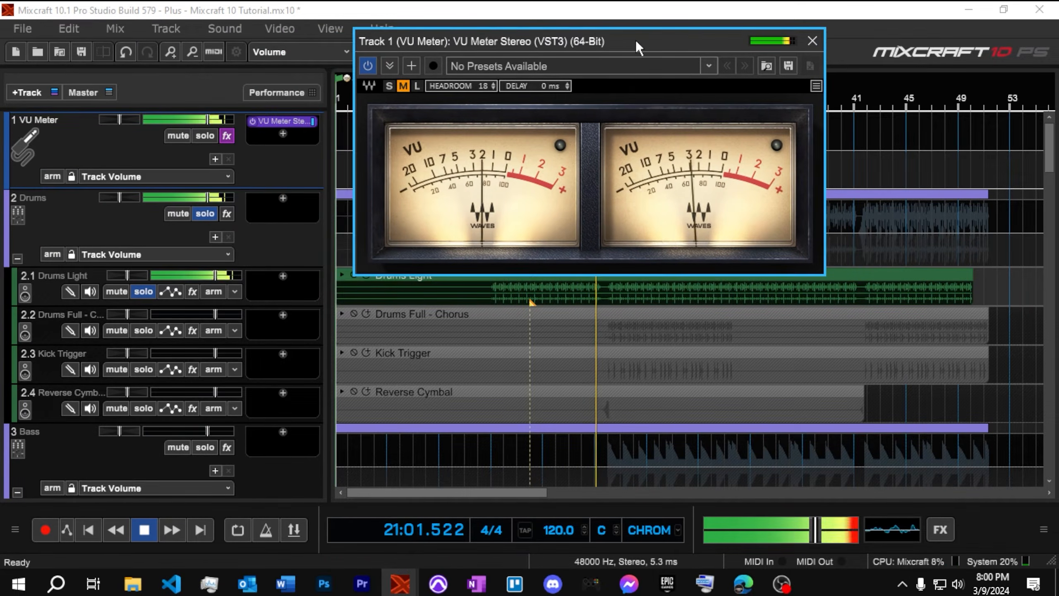
pyautogui.press('space')
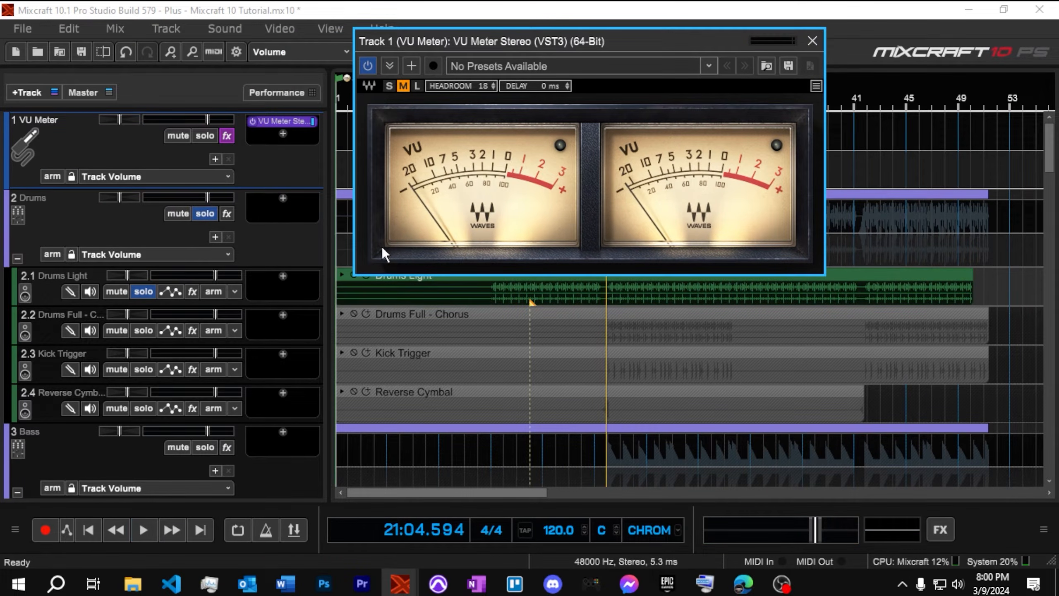
# Turn the VU Meter send track's volume all the way down, playing Drums Light to compare the sound and meter at different fader positions
pyautogui.moveTo(207, 120); pyautogui.dragTo(94, 144)
pyautogui.press('space')
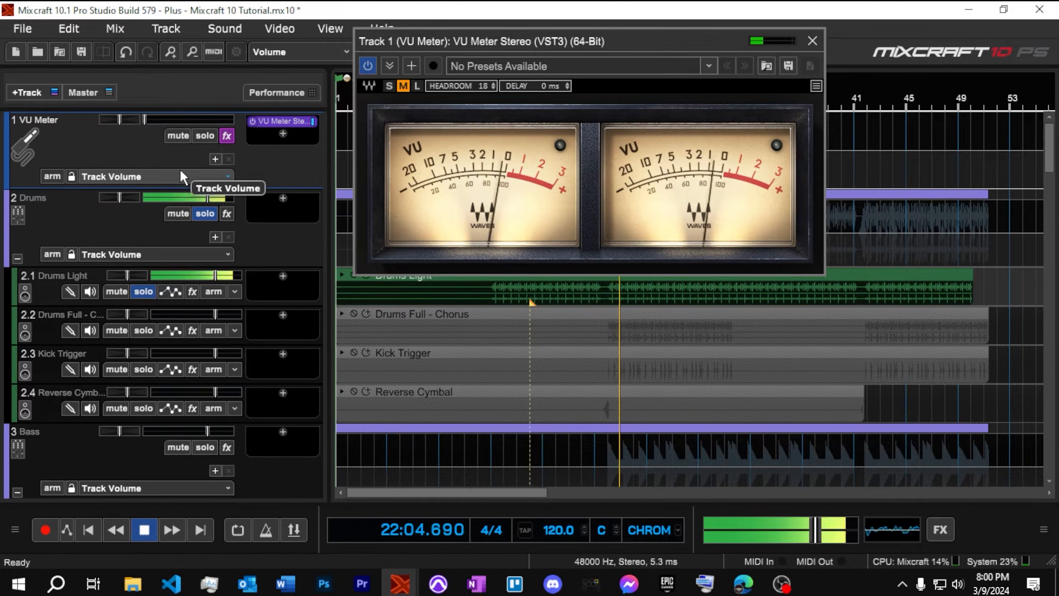
pyautogui.moveTo(145, 118)
pyautogui.moveTo(145, 118); pyautogui.dragTo(175, 126)
pyautogui.press('space')
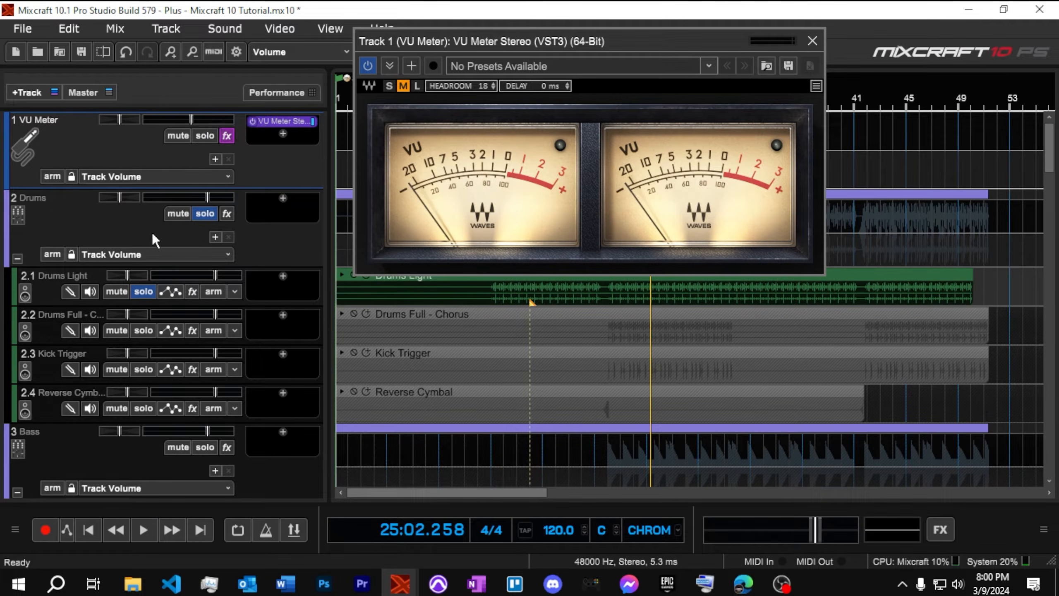
pyautogui.moveTo(191, 120); pyautogui.dragTo(128, 119)
pyautogui.press('space')
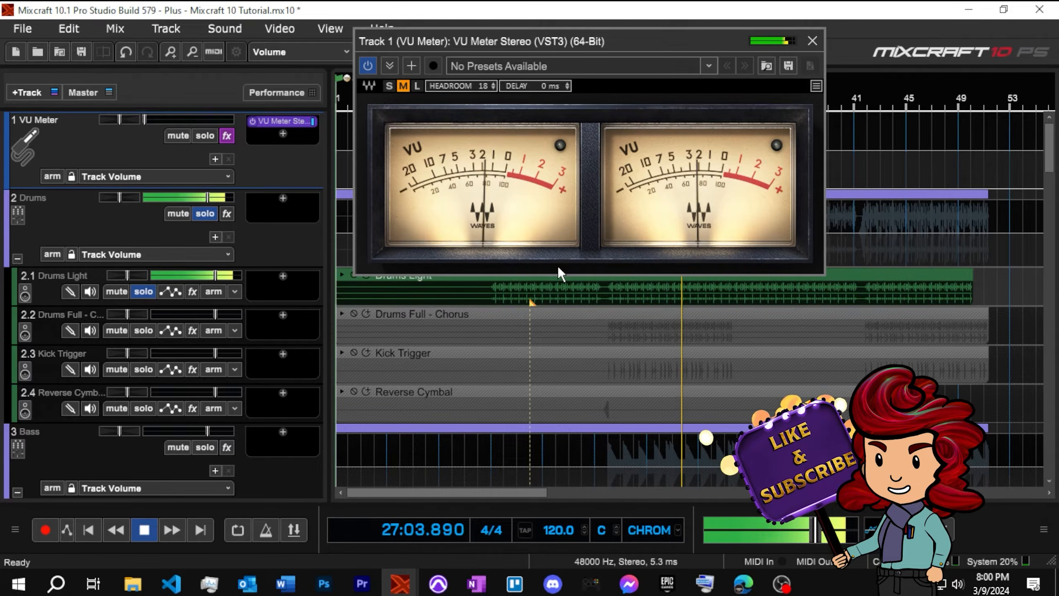
pyautogui.press('space')
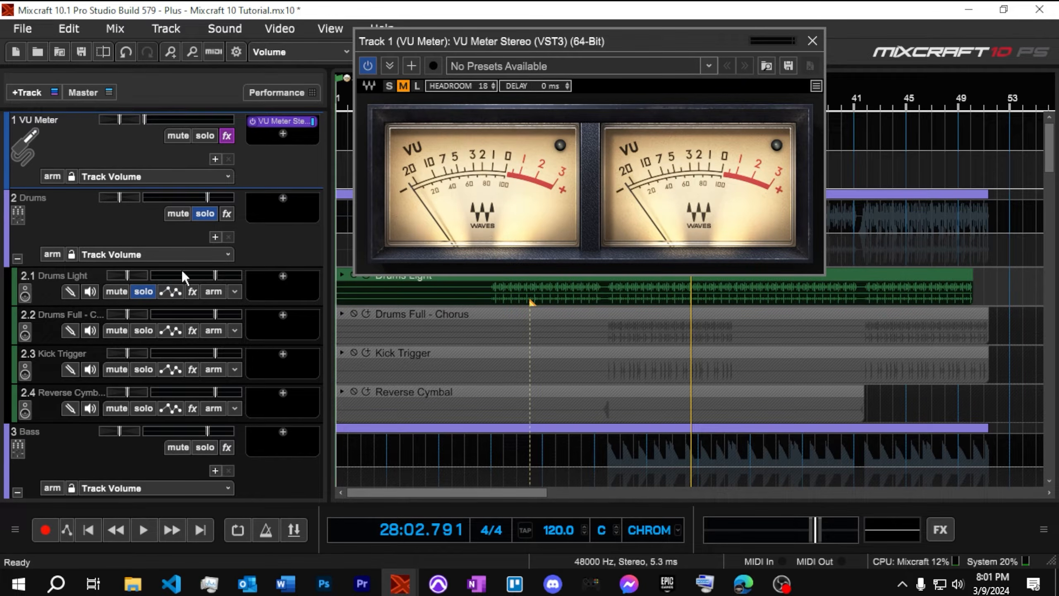
# Solo Drums Full - Chorus instead of Drums Light and play it from bar 22 to check its VU level
pyautogui.click(147, 294)
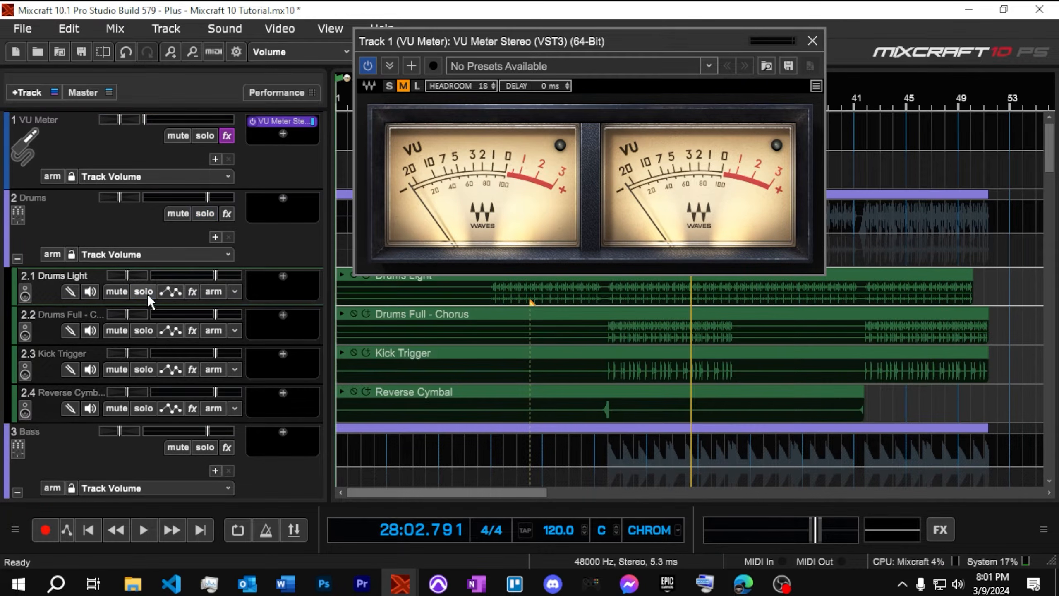
pyautogui.click(151, 330)
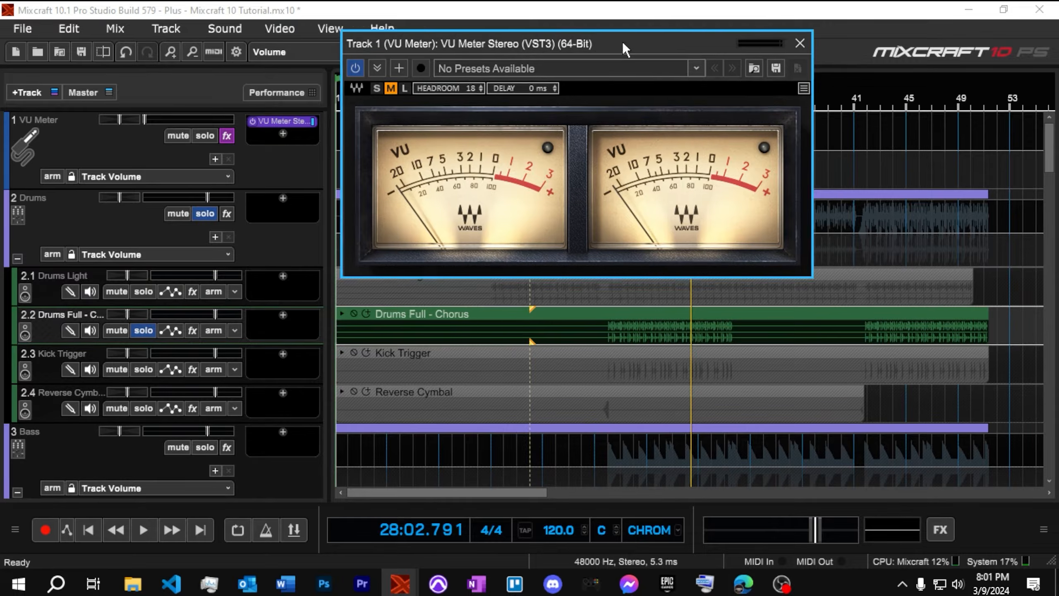
pyautogui.moveTo(623, 41); pyautogui.dragTo(399, 77)
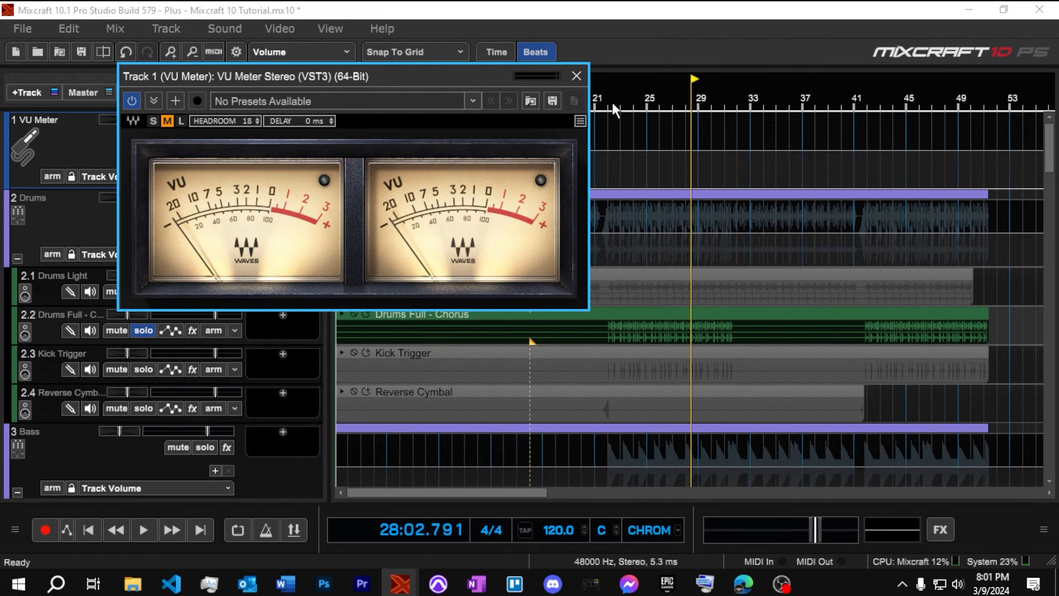
pyautogui.click(608, 100)
pyautogui.press('space')
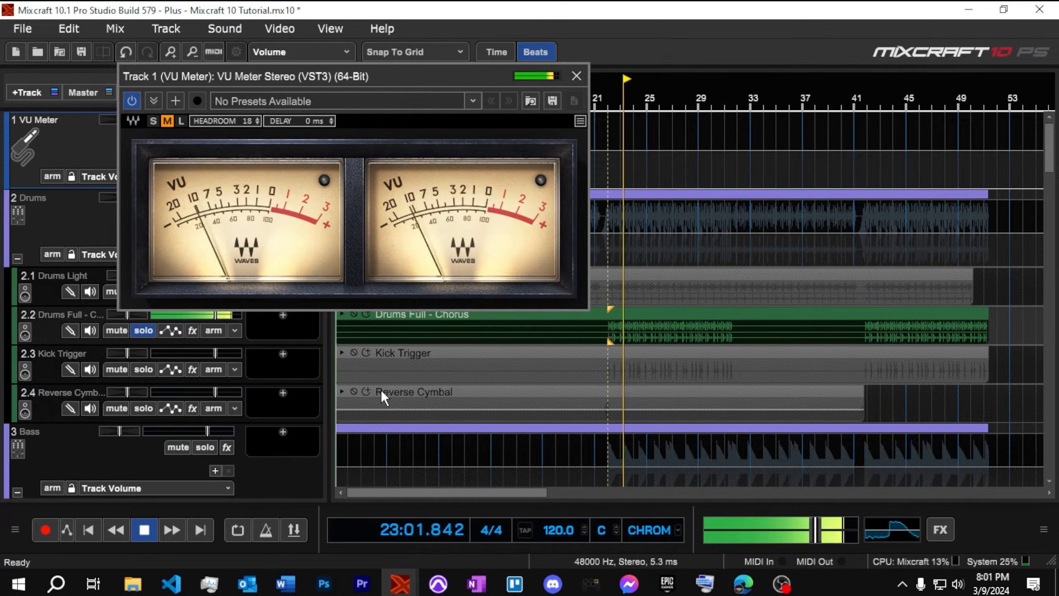
pyautogui.press('space')
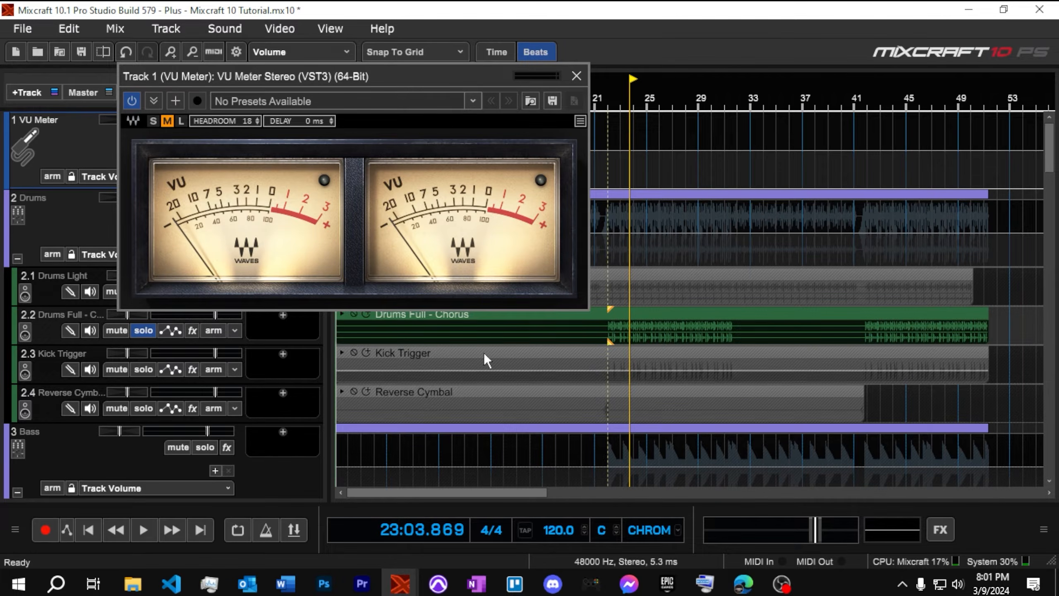
# Loop bars 22 to about 32 and play the soloed Drums Full - Chorus with the VU meter moved clear of the timeline
pyautogui.moveTo(608, 100); pyautogui.dragTo(738, 105)
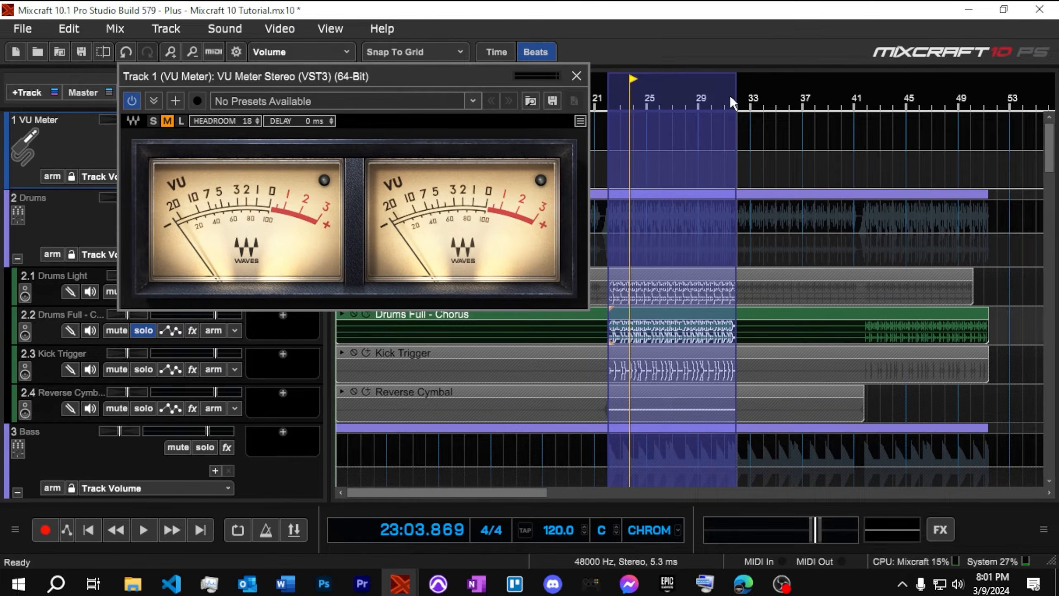
pyautogui.click(237, 533)
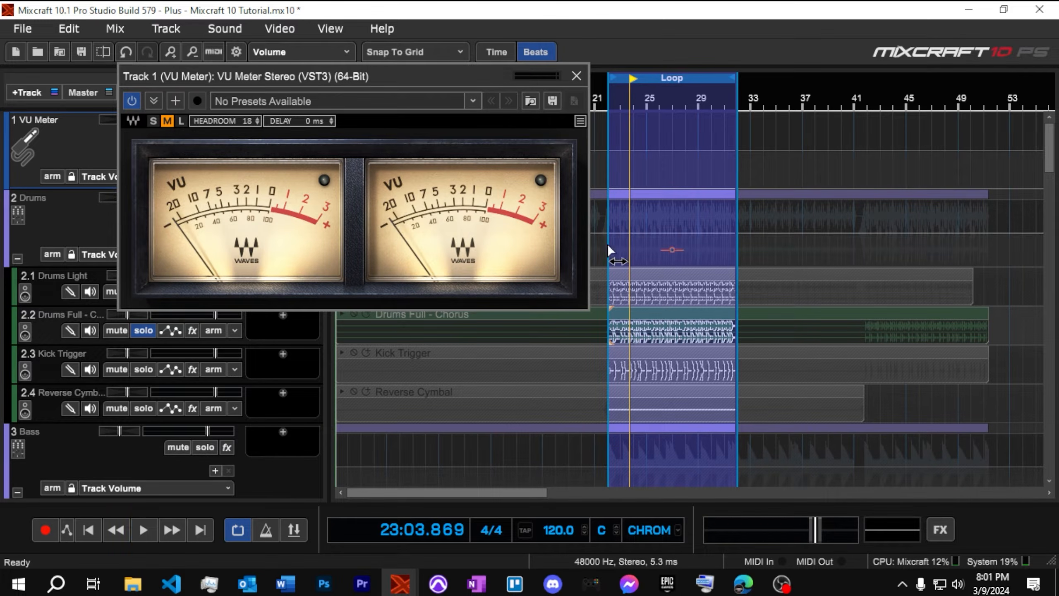
pyautogui.press('space')
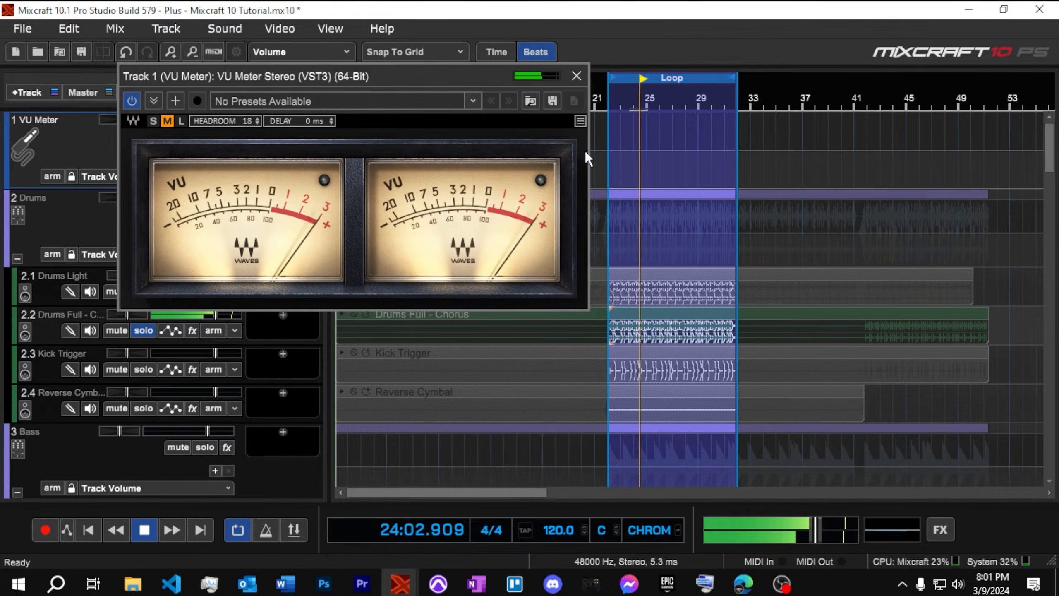
pyautogui.moveTo(440, 75); pyautogui.dragTo(346, 45)
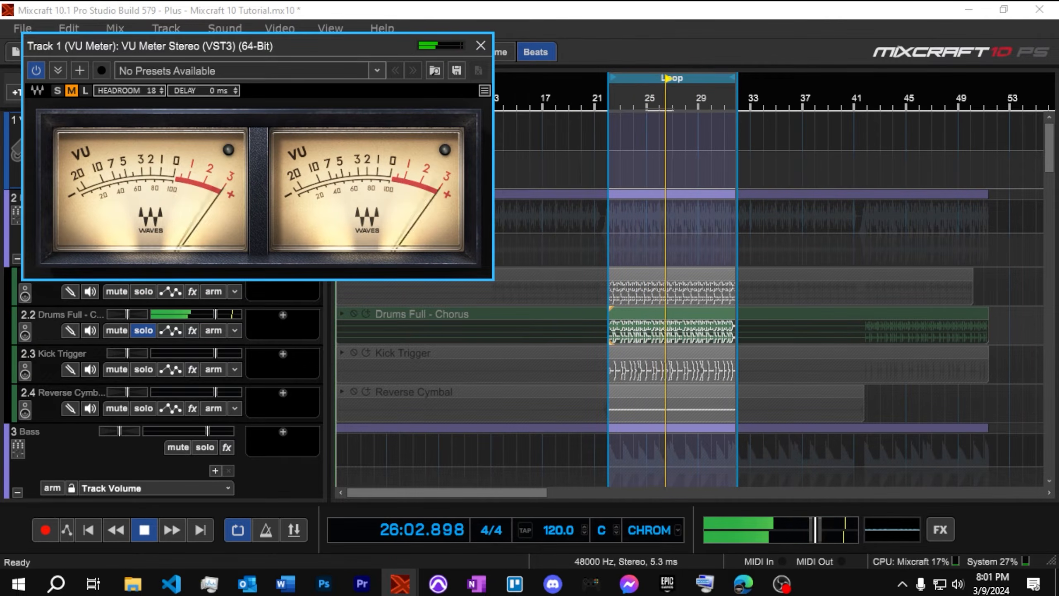
# Bring the floating mixer into view with its Gain knobs showing and place it lower so the VU meter stays visible
pyautogui.moveTo(1058, 144); pyautogui.dragTo(432, 71)
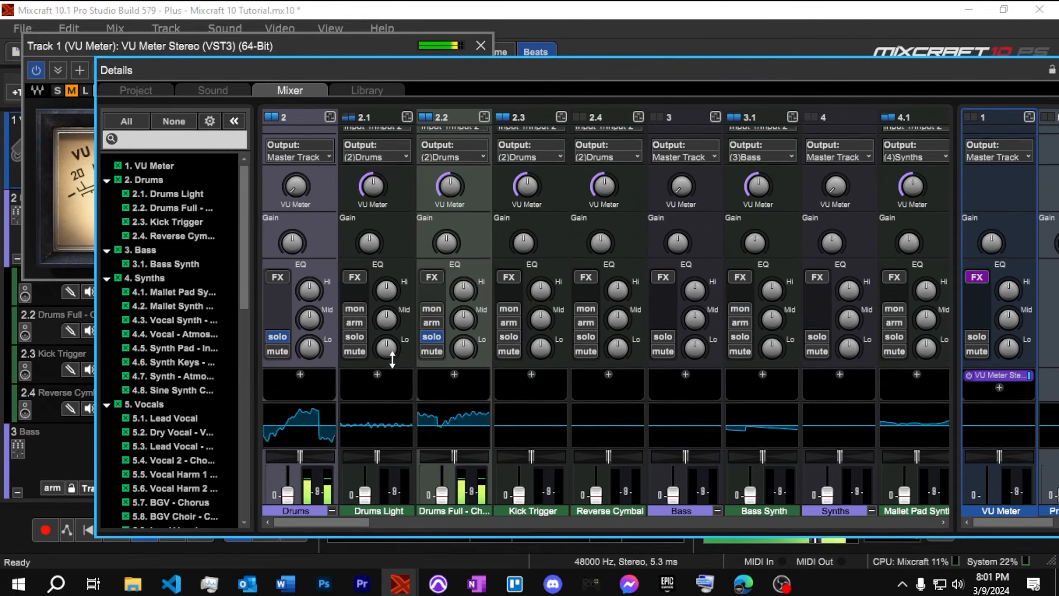
pyautogui.scroll(-4, 439, 396)
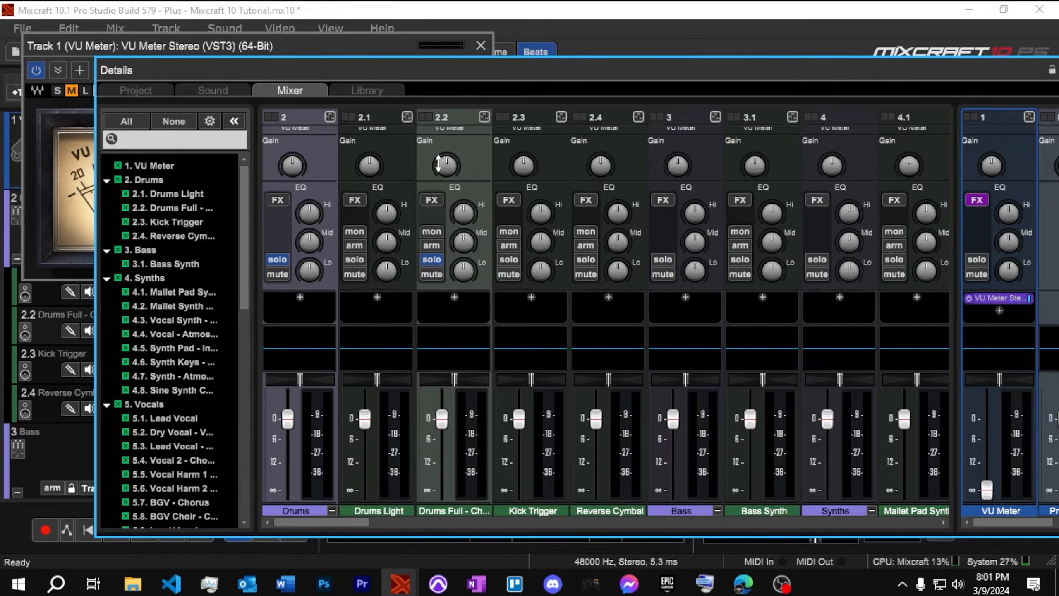
pyautogui.moveTo(567, 66); pyautogui.dragTo(531, 304)
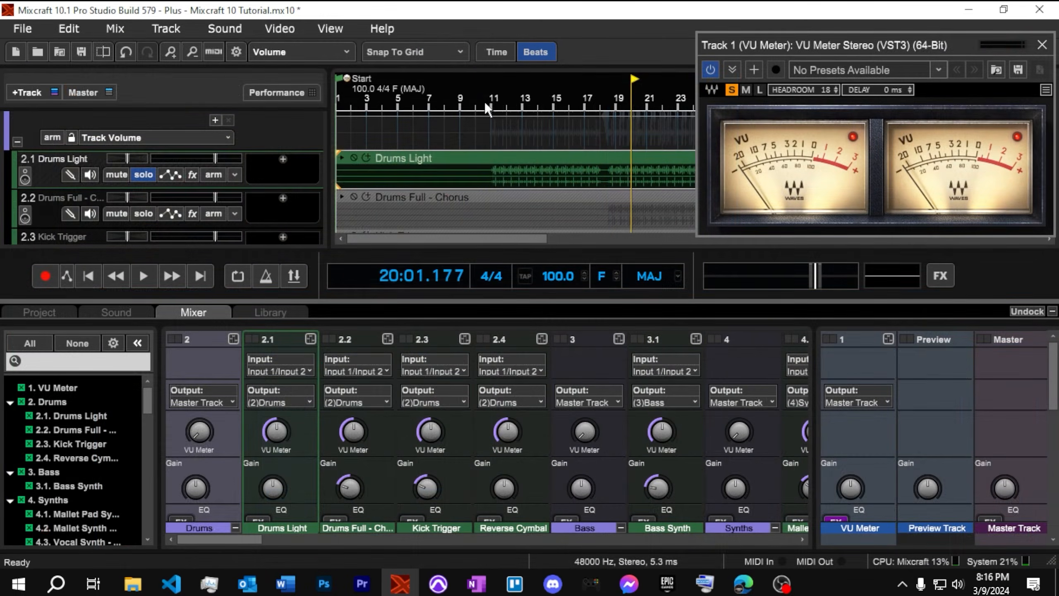
# Play the soloed Drums Light track from bar 11 and lower its gain to about -8 dB using the VU meter
pyautogui.click(492, 101)
pyautogui.press('space')
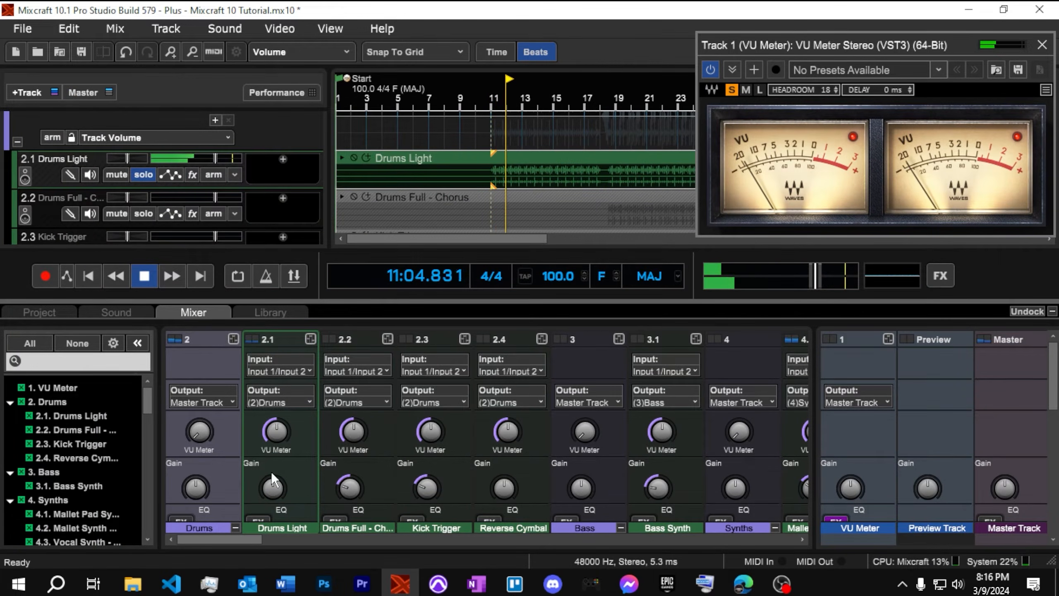
pyautogui.moveTo(270, 486); pyautogui.dragTo(268, 513)
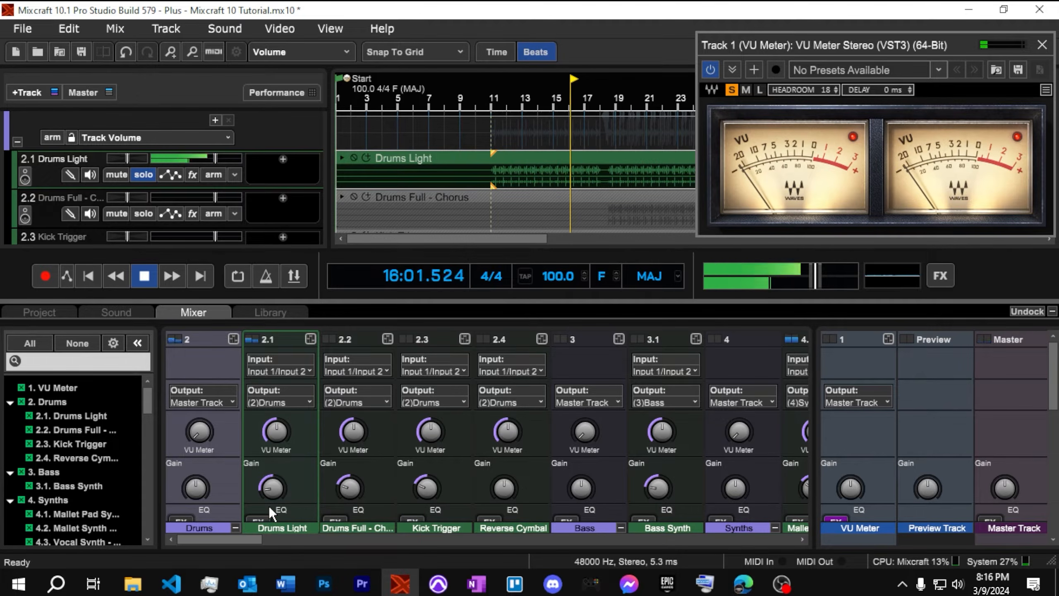
pyautogui.moveTo(268, 490); pyautogui.dragTo(268, 486)
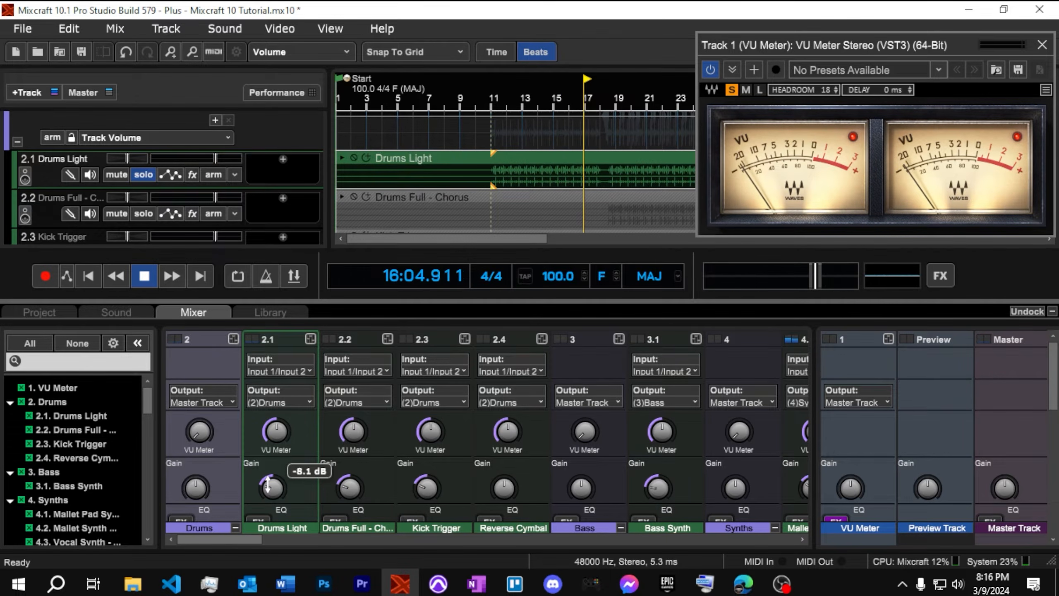
pyautogui.moveTo(268, 486); pyautogui.dragTo(268, 483)
# Solo Drums Full - Chorus instead of Drums Light, play it and lower its gain slightly using the VU meter
pyautogui.moveTo(340, 490)
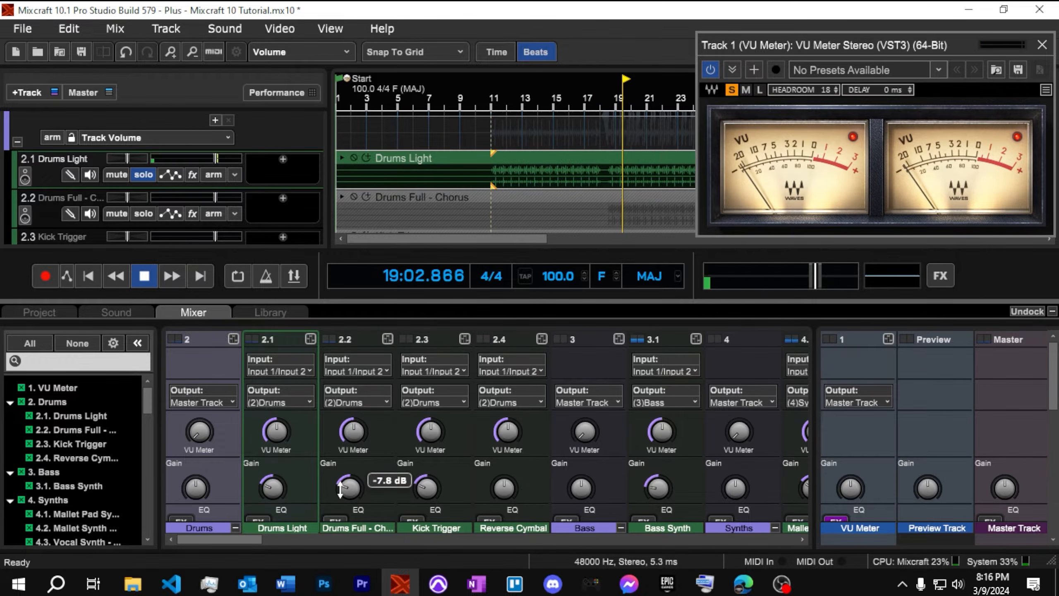
pyautogui.press('space')
pyautogui.click(144, 175)
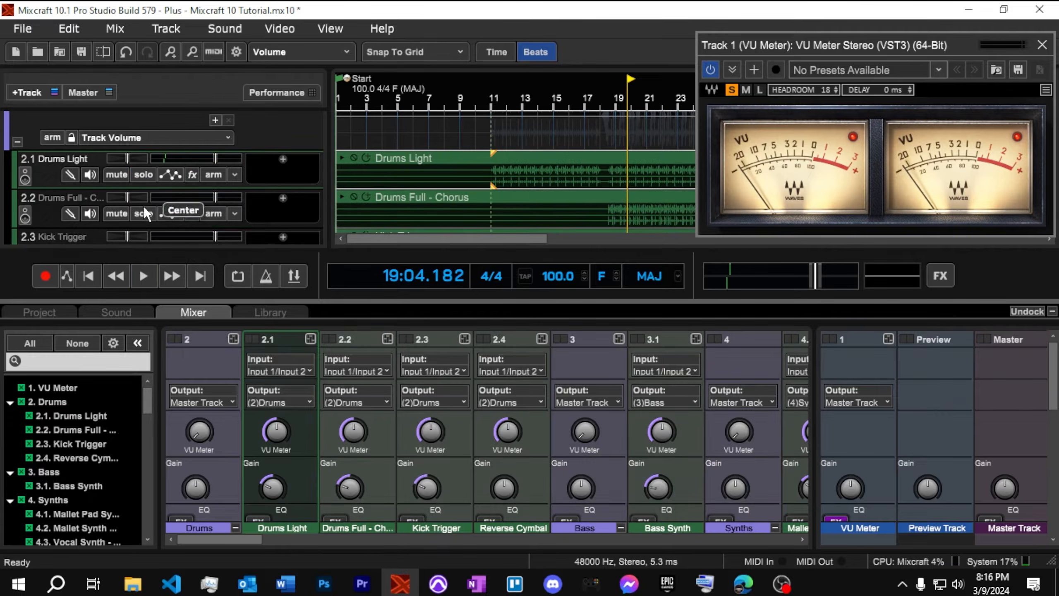
pyautogui.click(143, 213)
pyautogui.press('space')
pyautogui.moveTo(347, 488)
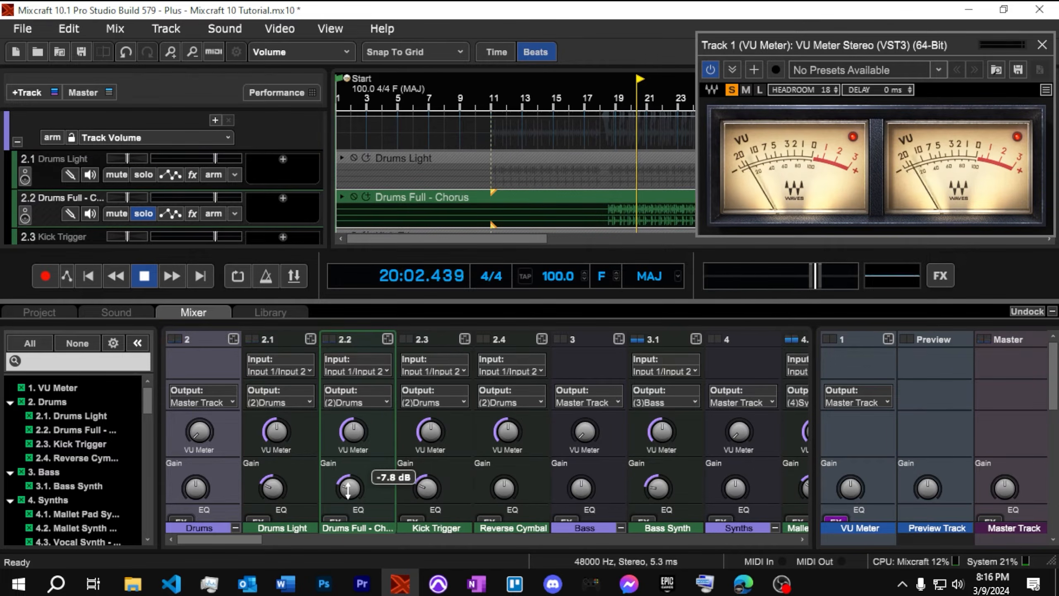
pyautogui.moveTo(347, 488); pyautogui.dragTo(348, 499)
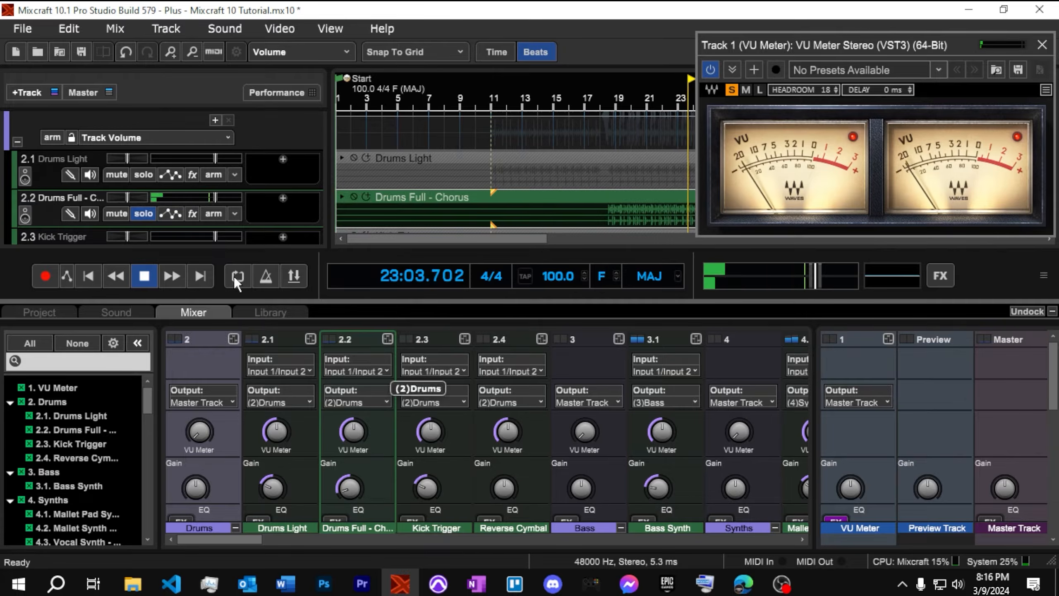
pyautogui.press('space')
# Solo Kick Trigger instead of Drums Full - Chorus, play it from bar 18 and set its gain to -9.9 dB
pyautogui.scroll(-2, 157, 190)
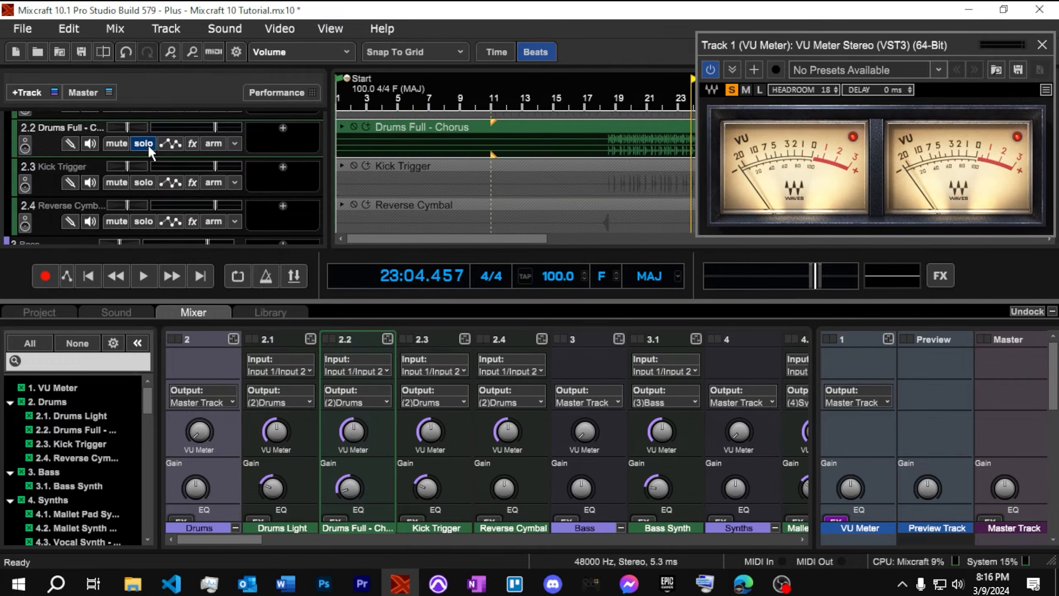
pyautogui.click(148, 146)
pyautogui.click(148, 183)
pyautogui.click(613, 106)
pyautogui.press('space')
pyautogui.moveTo(429, 493)
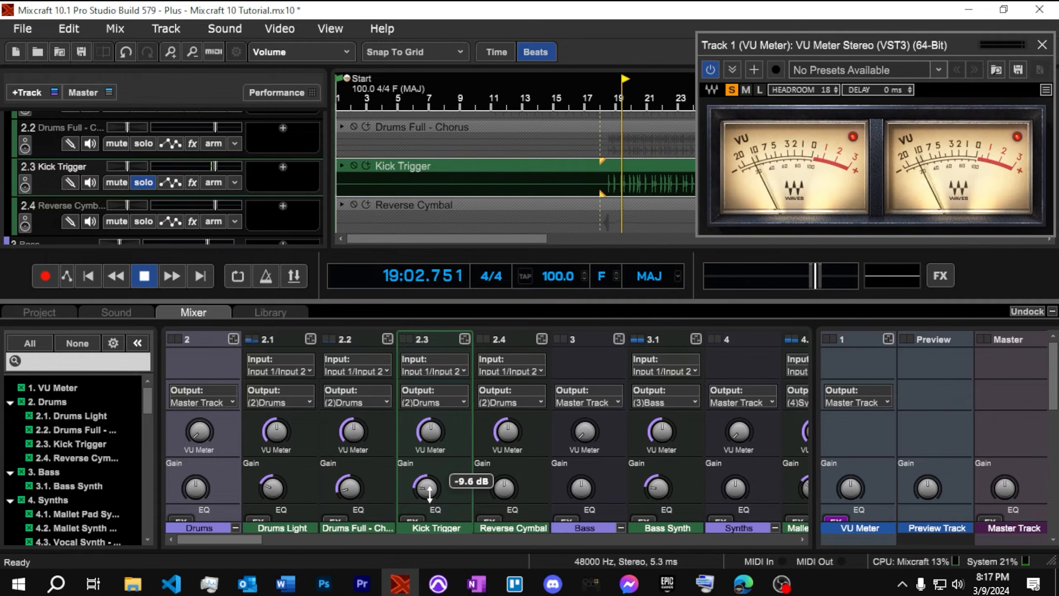
pyautogui.moveTo(429, 493); pyautogui.dragTo(432, 495)
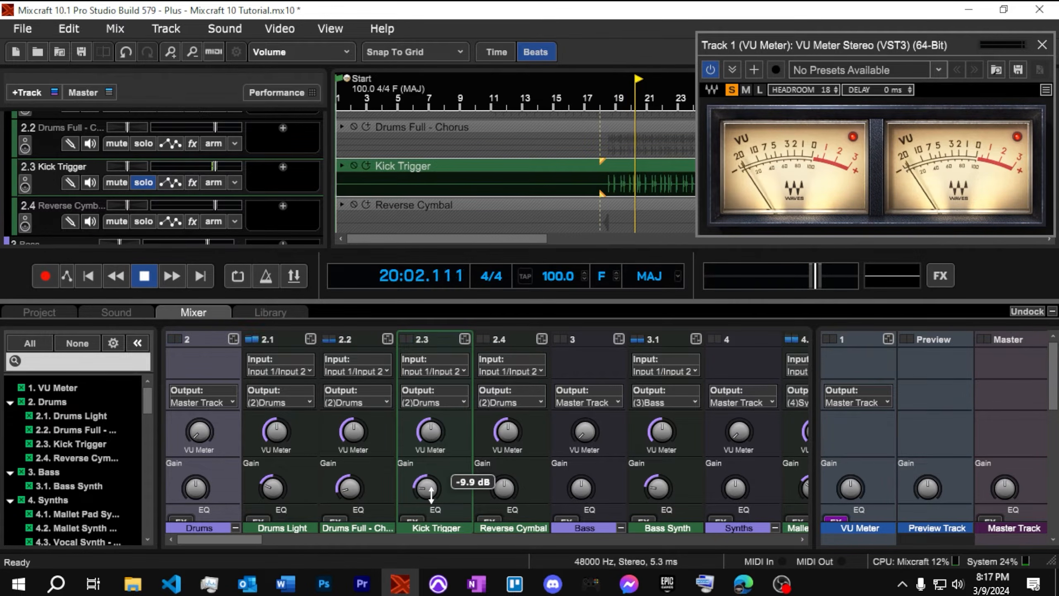
# Stop playback and switch the solo from Kick Trigger to the Reverse Cymbal track
pyautogui.press('space')
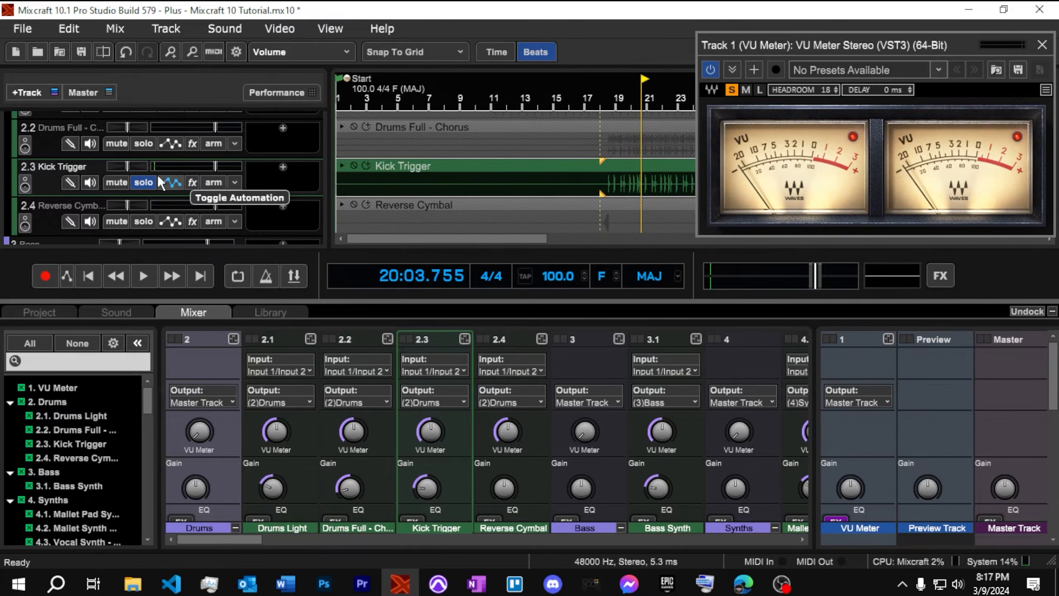
pyautogui.click(143, 182)
pyautogui.click(142, 222)
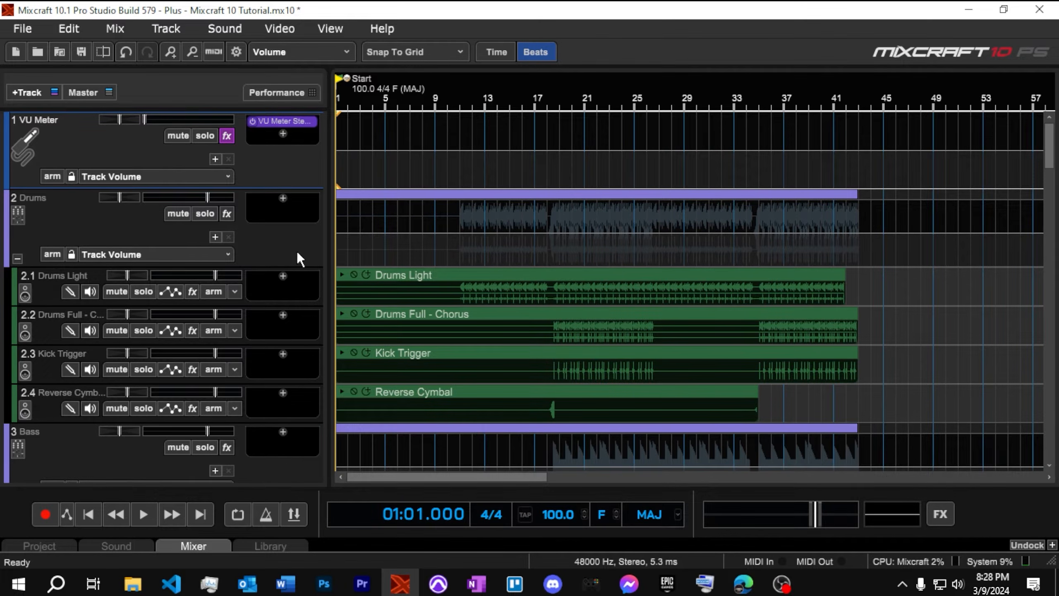
# Collapse the Synths, Vocals, Bass and Drums submixes so only their parent tracks show
pyautogui.scroll(-4, 289, 252)
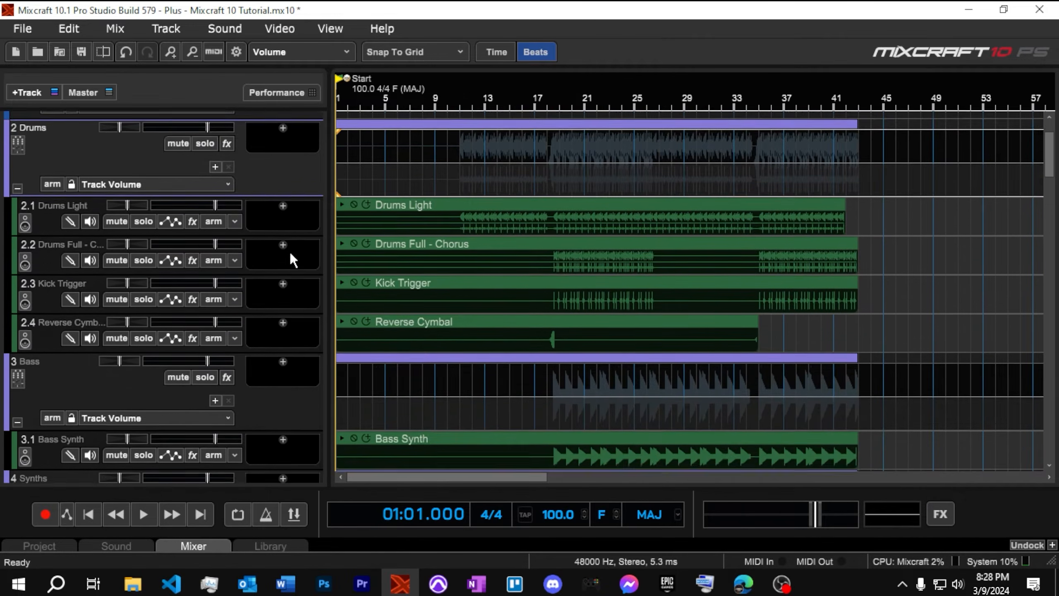
pyautogui.scroll(-7, 290, 252)
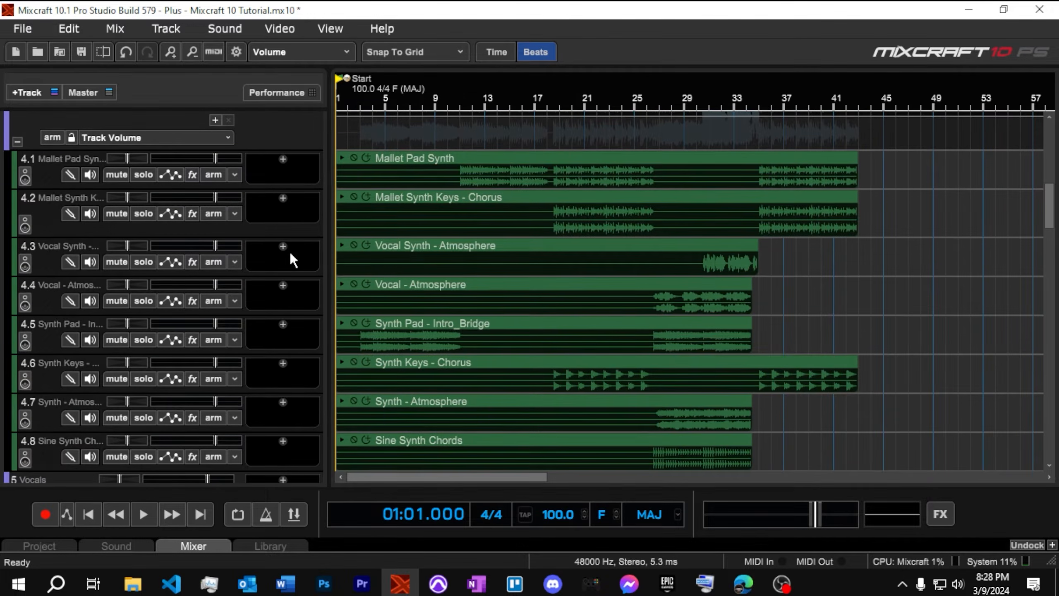
pyautogui.scroll(2, 289, 261)
pyautogui.click(18, 235)
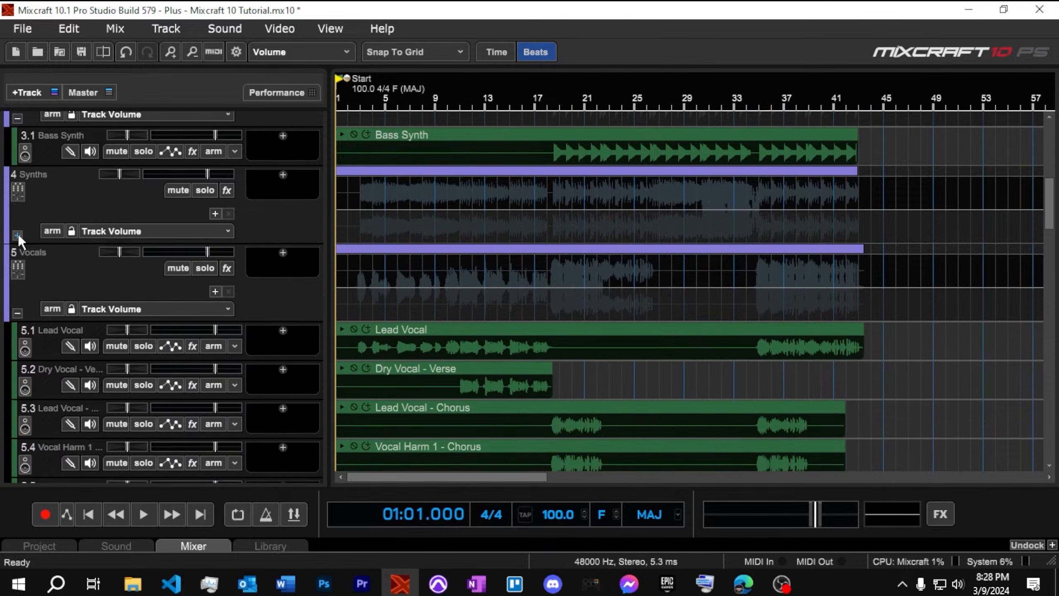
pyautogui.scroll(1, 116, 280)
pyautogui.click(18, 359)
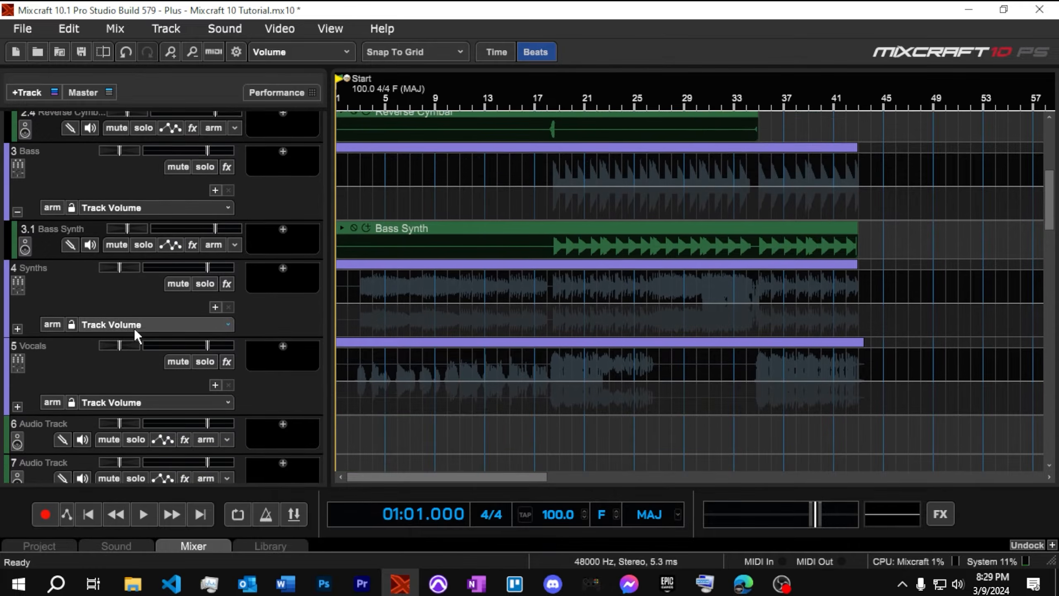
pyautogui.click(17, 280)
pyautogui.scroll(3, 75, 313)
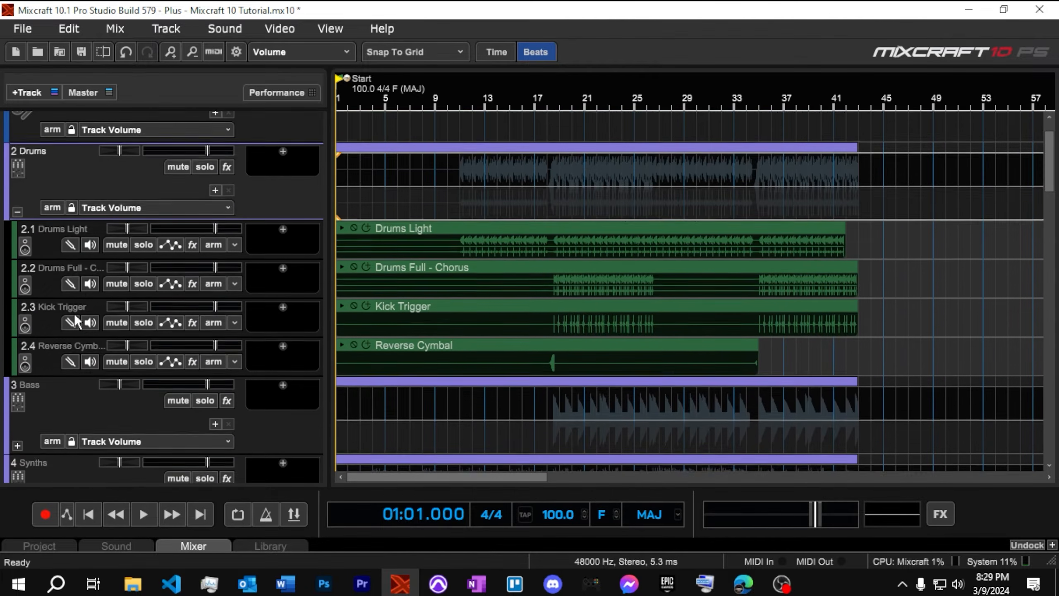
pyautogui.click(19, 234)
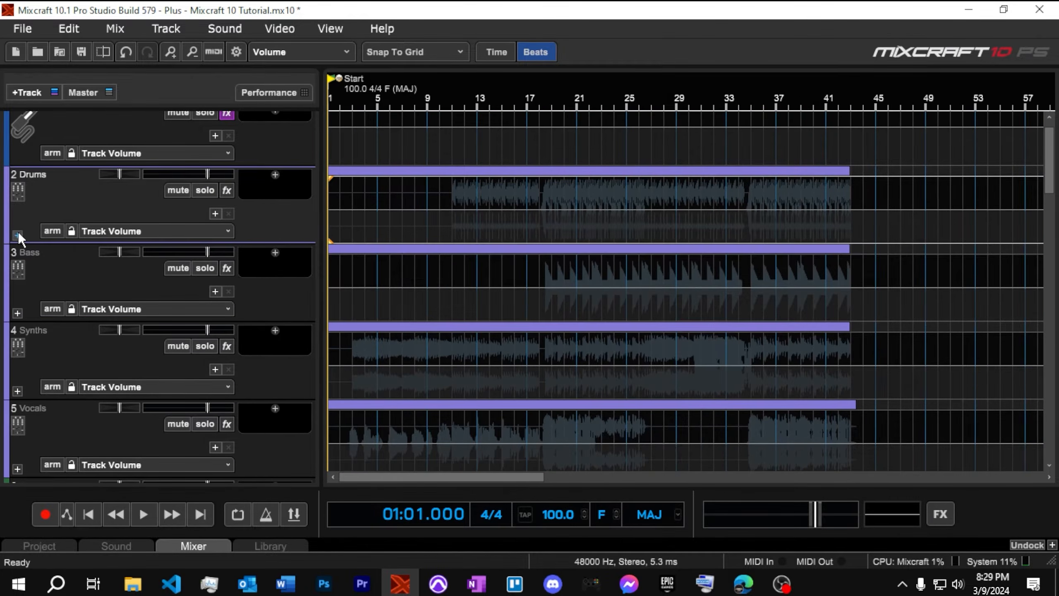
# Select the Drums, Bass, Synths and Vocals submixes together and insert a new SubMix track
pyautogui.rightClick(117, 200)
pyautogui.click(71, 279)
pyautogui.click(69, 280)
pyautogui.click(62, 205)
pyautogui.keyDown('ctrl'); pyautogui.click(69, 278); pyautogui.keyUp('ctrl')
pyautogui.keyDown('ctrl'); pyautogui.click(76, 353); pyautogui.keyUp('ctrl')
pyautogui.keyDown('ctrl'); pyautogui.click(89, 441); pyautogui.keyUp('ctrl')
pyautogui.scroll(-3, 110, 412)
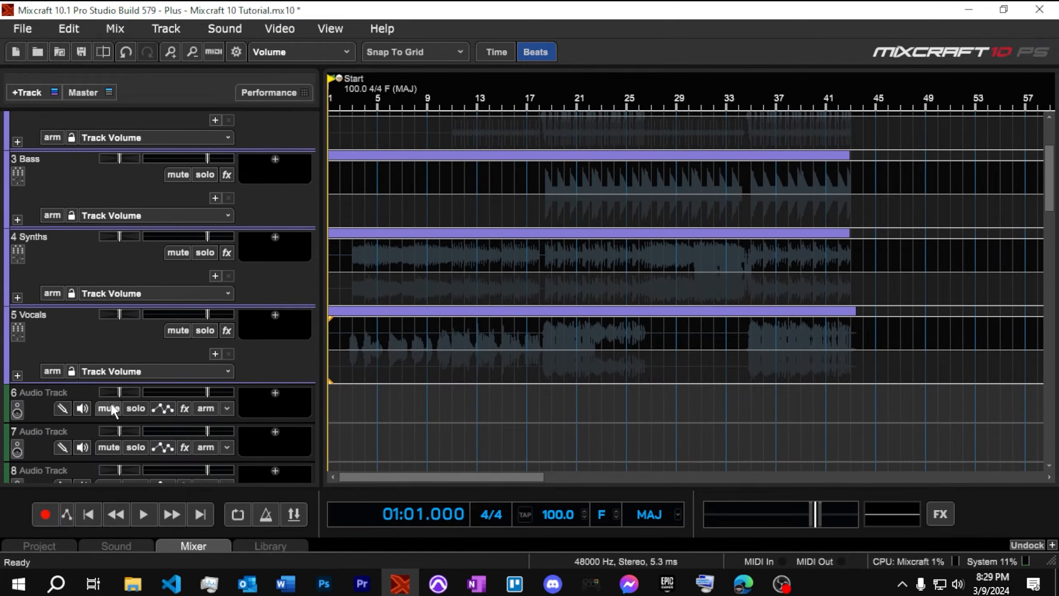
pyautogui.scroll(3, 115, 340)
pyautogui.rightClick(77, 216)
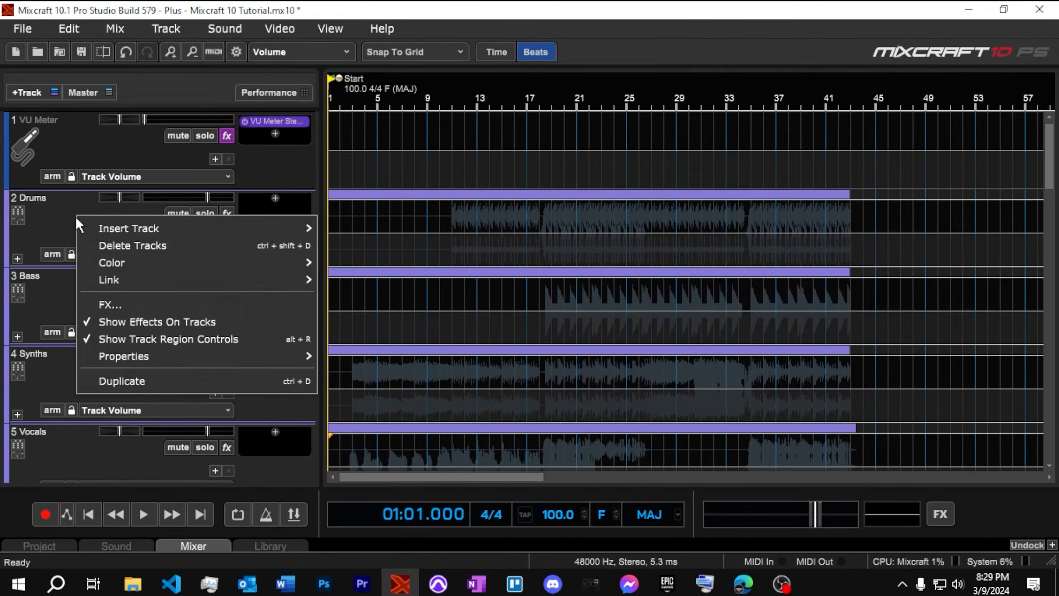
pyautogui.moveTo(291, 229)
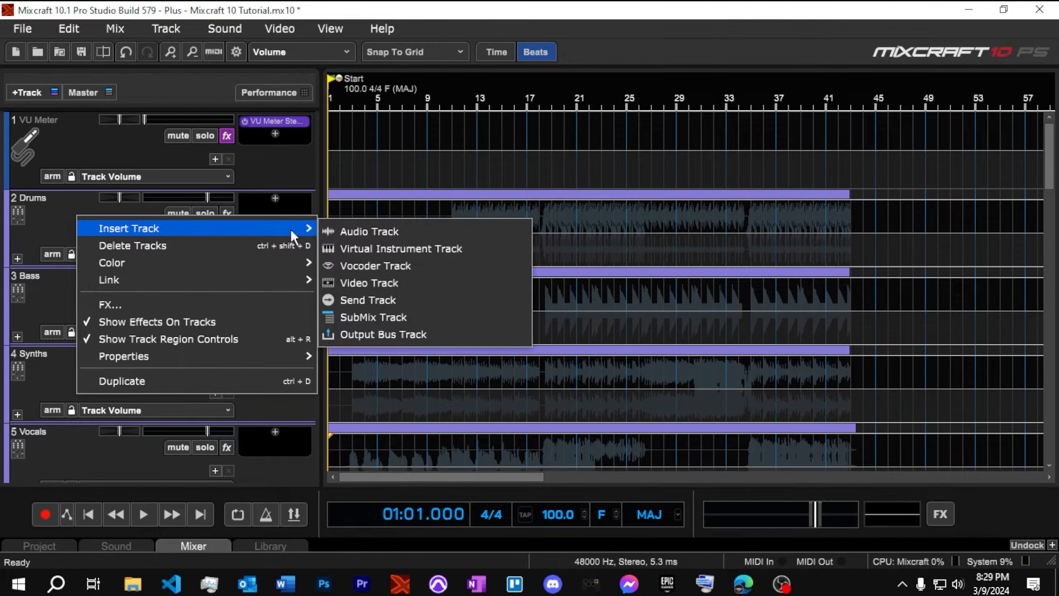
pyautogui.click(380, 316)
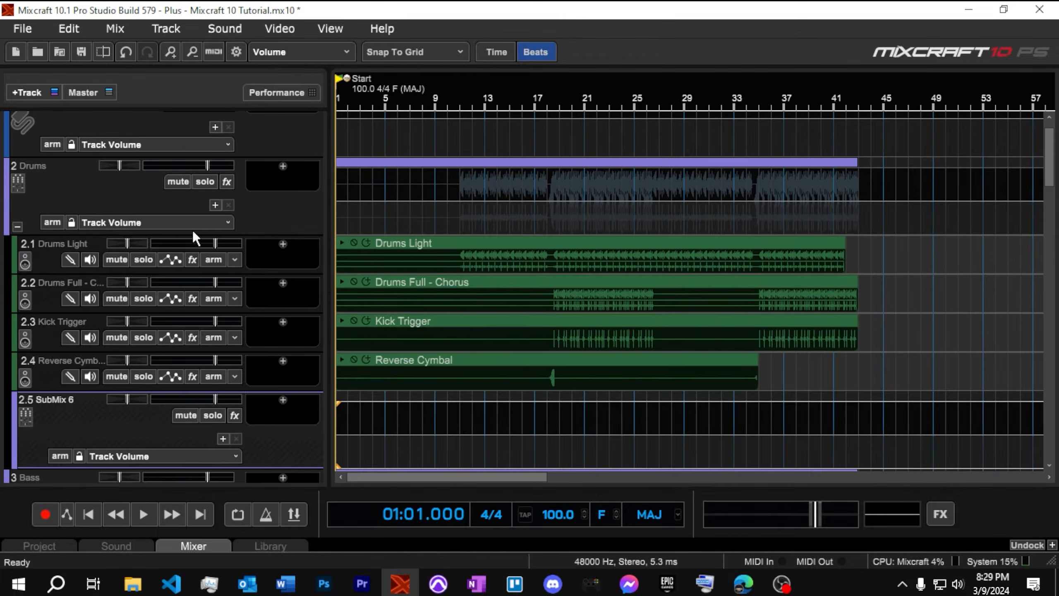
# Move the new submix out of the Drums group and place it directly above Drums as a top-level track
pyautogui.scroll(1, 67, 192)
pyautogui.scroll(-2, 67, 192)
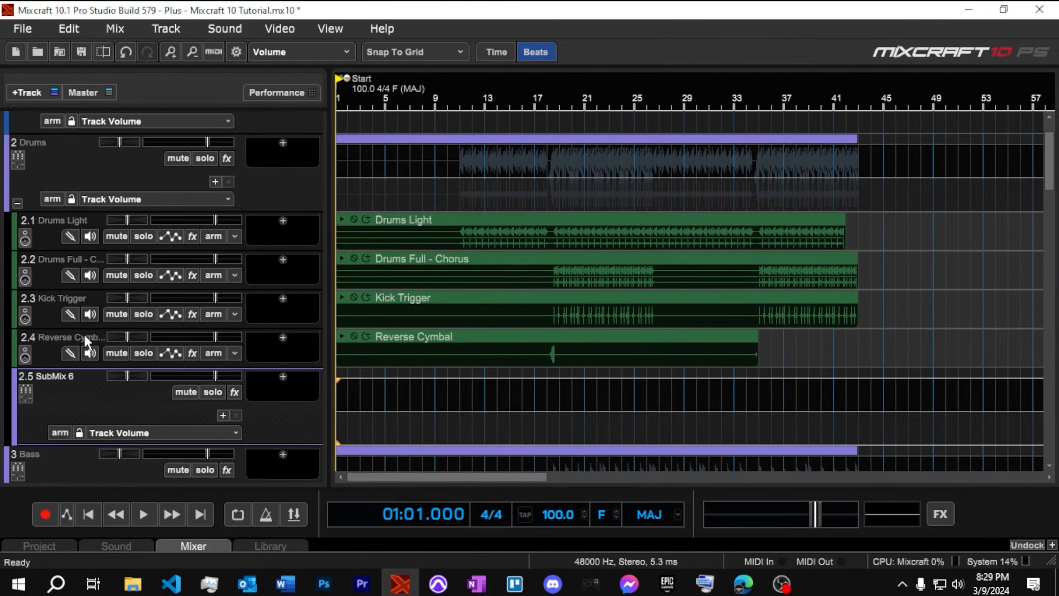
pyautogui.moveTo(71, 404); pyautogui.dragTo(81, 255)
# Collapse Drums, nest the Drums, Bass, Synths and Vocals submixes inside the new submix and rename it Full Mix
pyautogui.scroll(-4, 101, 428)
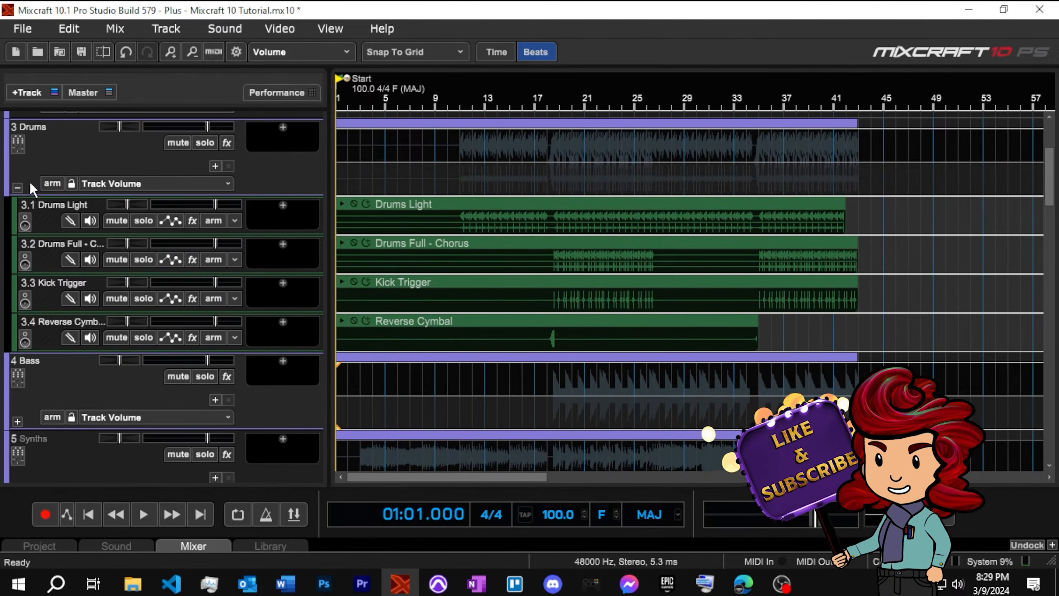
pyautogui.click(17, 187)
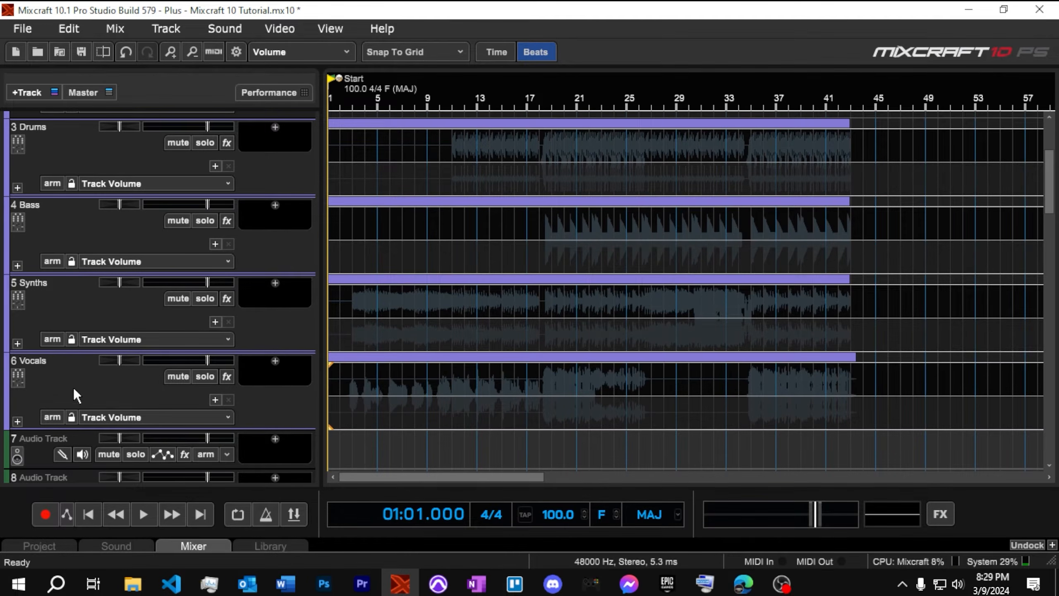
pyautogui.scroll(2, 180, 378)
pyautogui.scroll(2, 179, 377)
pyautogui.moveTo(68, 253); pyautogui.dragTo(63, 249)
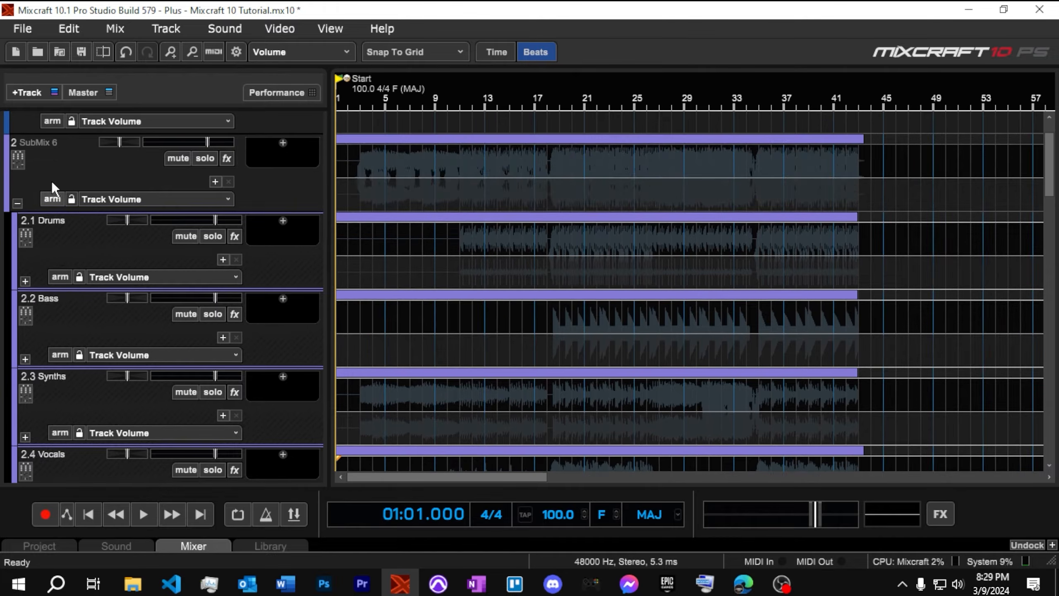
pyautogui.click(54, 147)
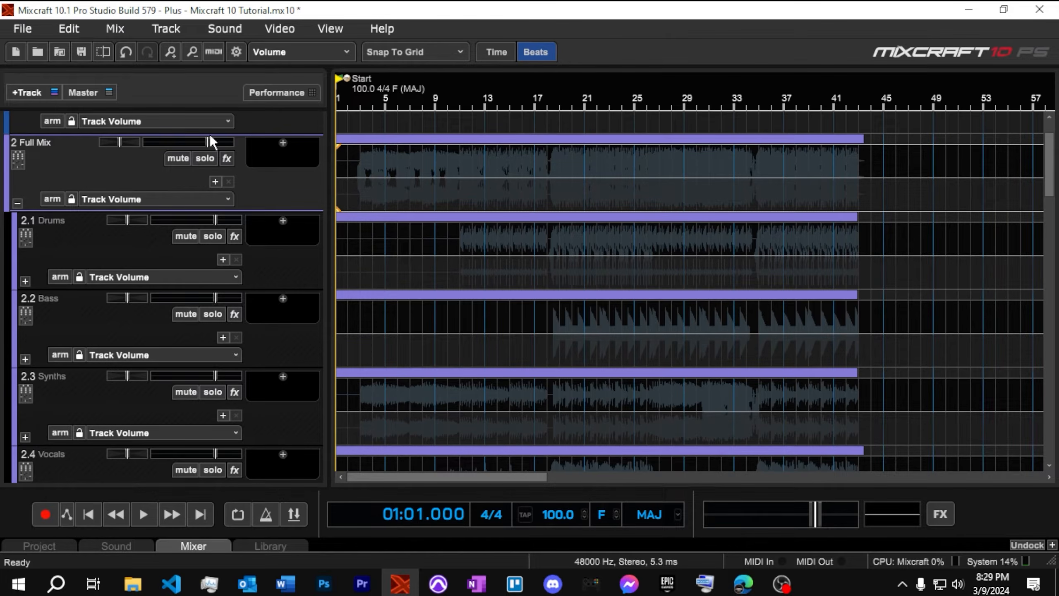
pyautogui.scroll(2, 119, 181)
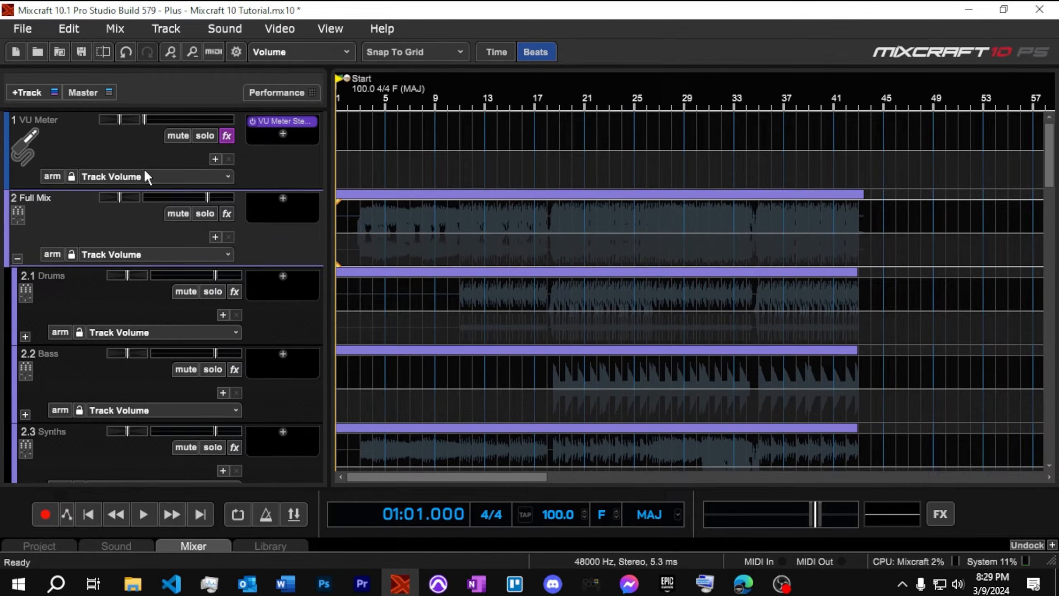
# Move the VU Meter track out of the first position to below the Full Mix submix group
pyautogui.click(70, 148)
pyautogui.moveTo(92, 141); pyautogui.dragTo(10, 419)
pyautogui.scroll(5, 111, 377)
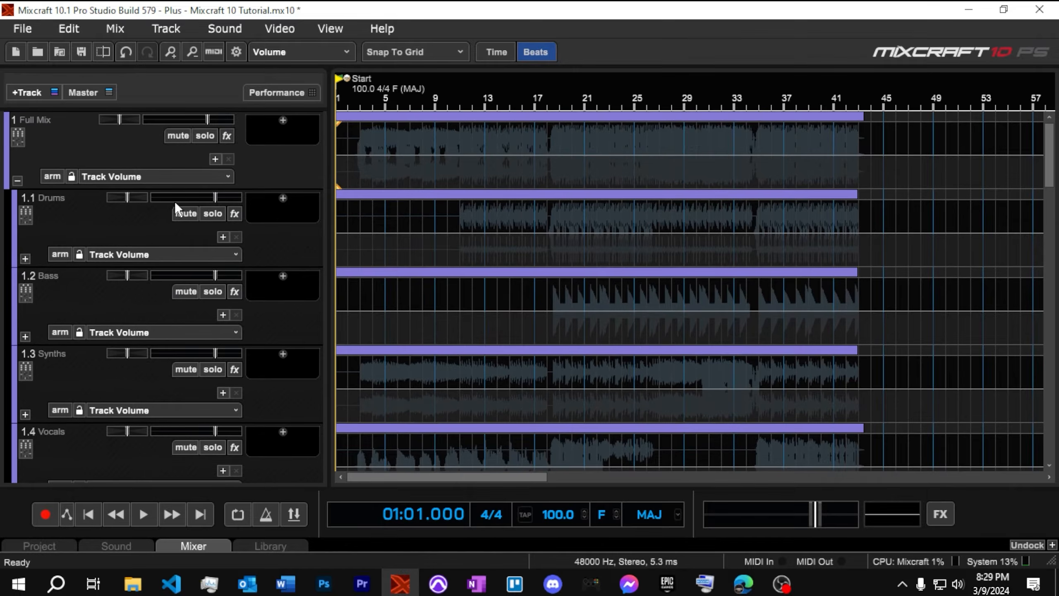
# Insert a new audio track and move it out of the Full Mix group to the very first position, above Full Mix
pyautogui.rightClick(83, 142)
pyautogui.moveTo(100, 152)
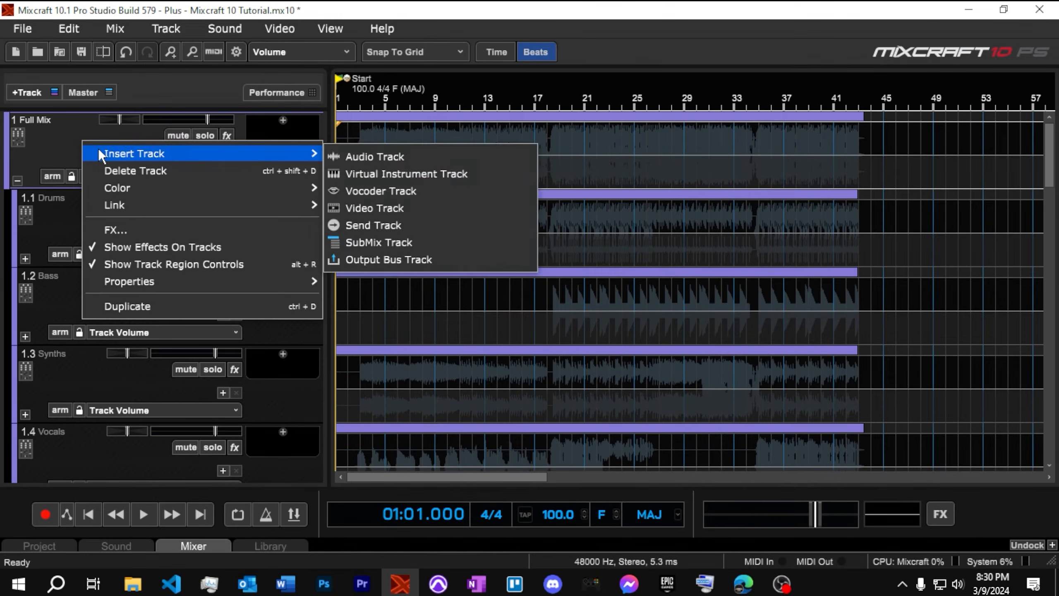
pyautogui.click(360, 159)
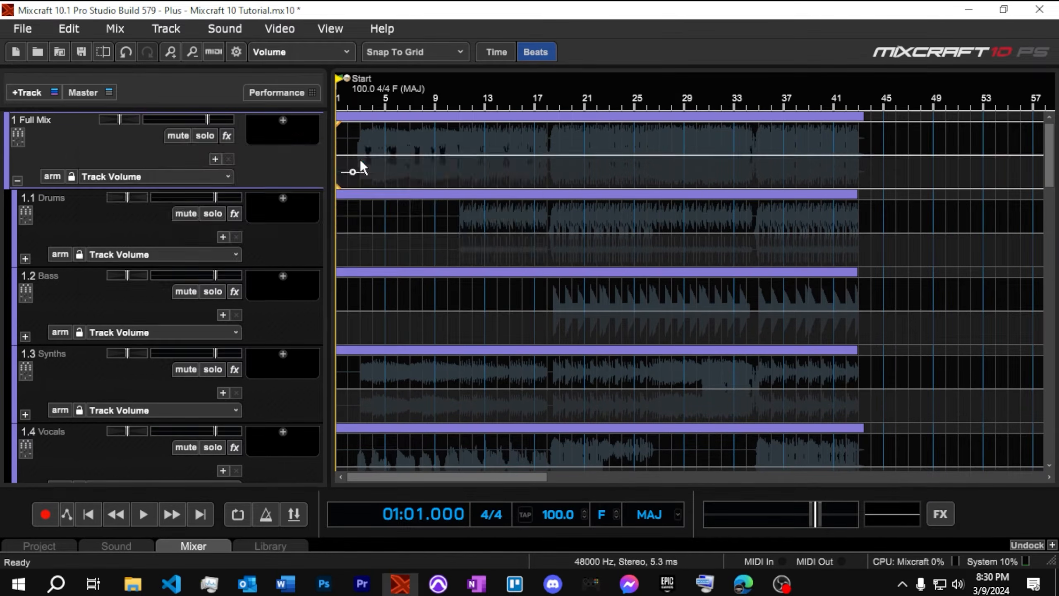
pyautogui.scroll(2, 91, 212)
pyautogui.scroll(-3, 90, 212)
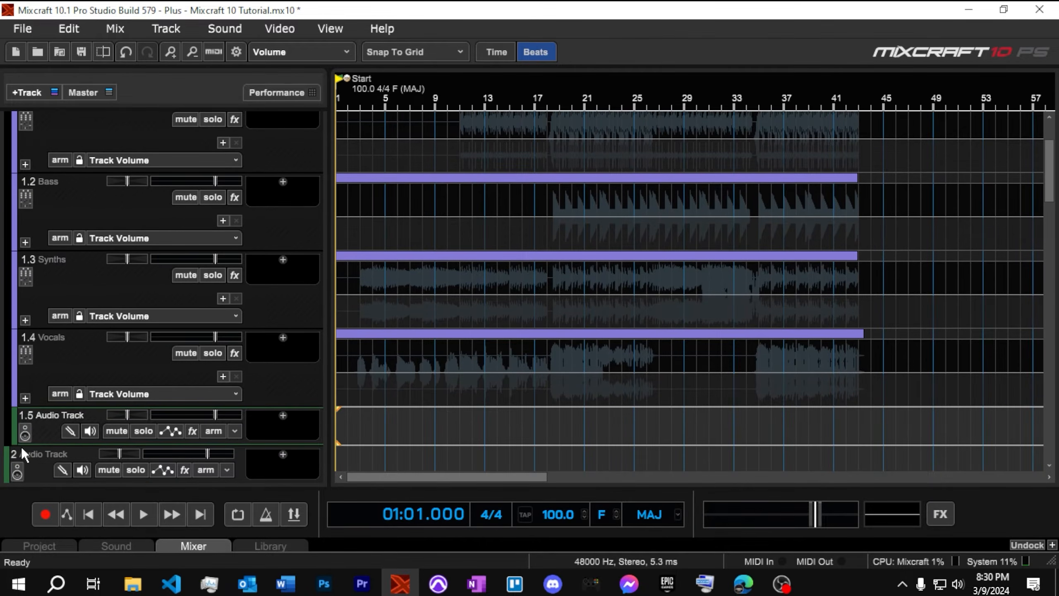
pyautogui.moveTo(43, 433); pyautogui.dragTo(37, 91)
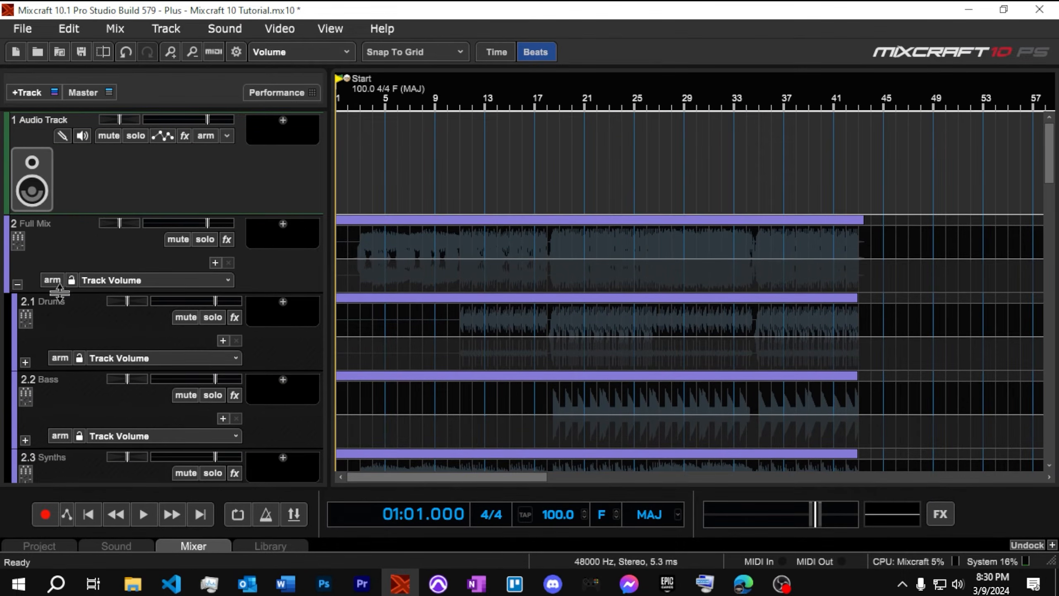
# Collapse the Full Mix submix and rename the audio track above it GTR - Plus
pyautogui.click(17, 283)
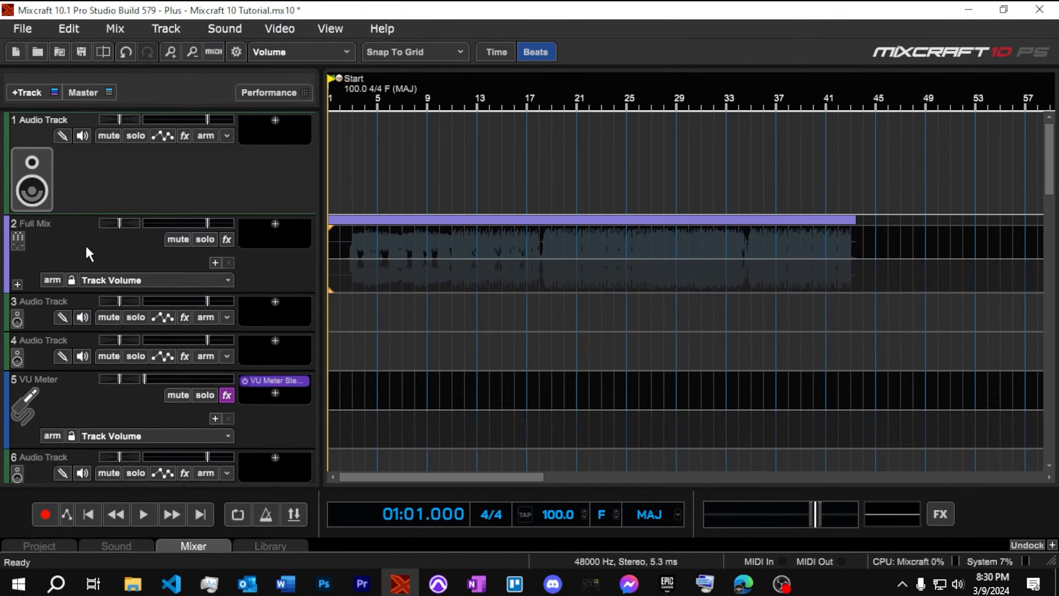
pyautogui.doubleClick(68, 120)
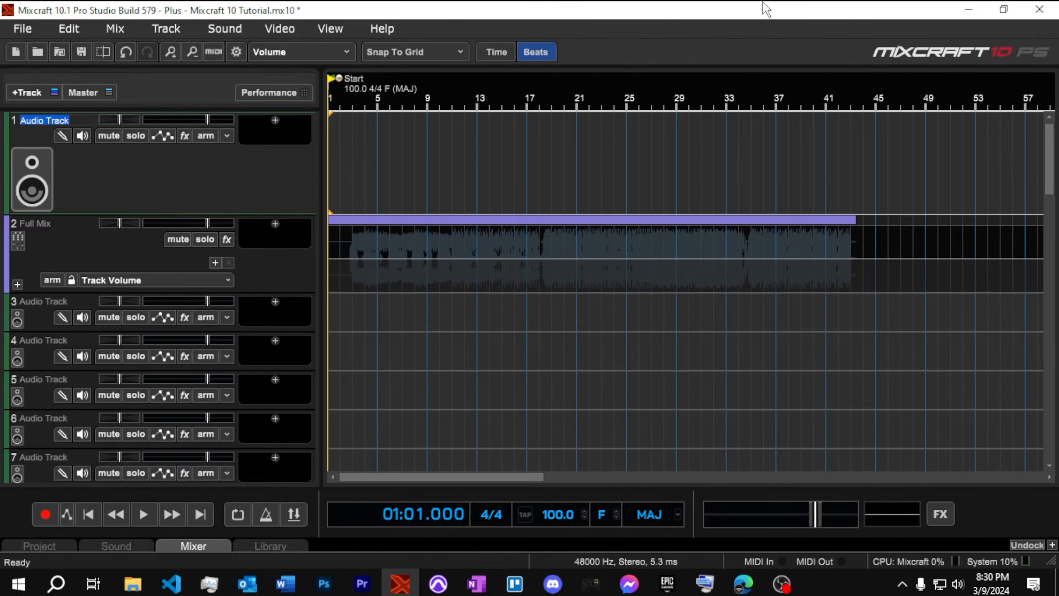
pyautogui.write('GT')
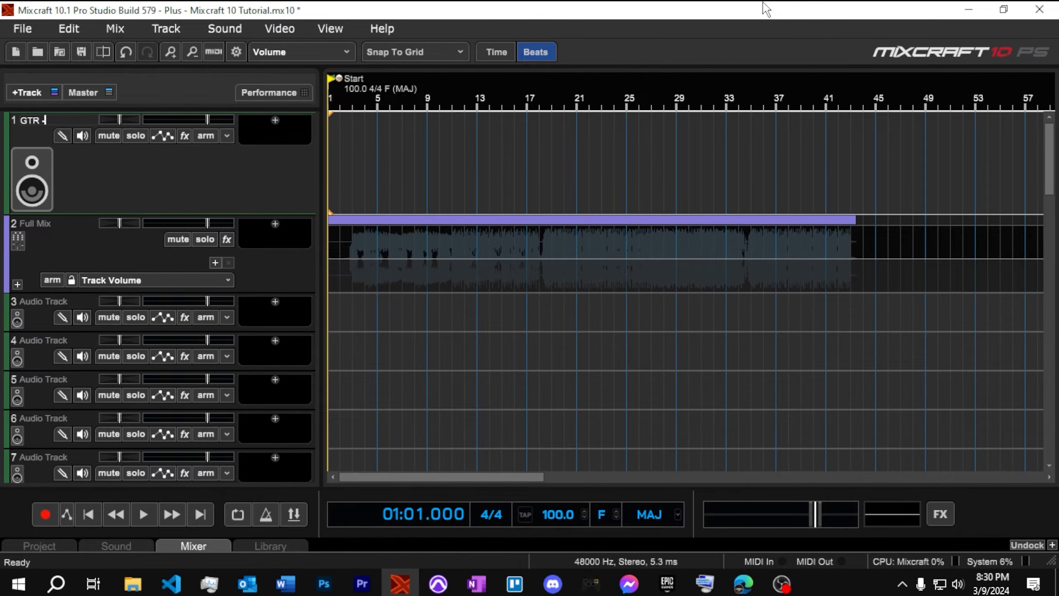
pyautogui.write('R - Pl')
pyautogui.press('Return')
# Set the GTR - Plus track's audio input to Right (2) and arm the track for recording
pyautogui.click(227, 137)
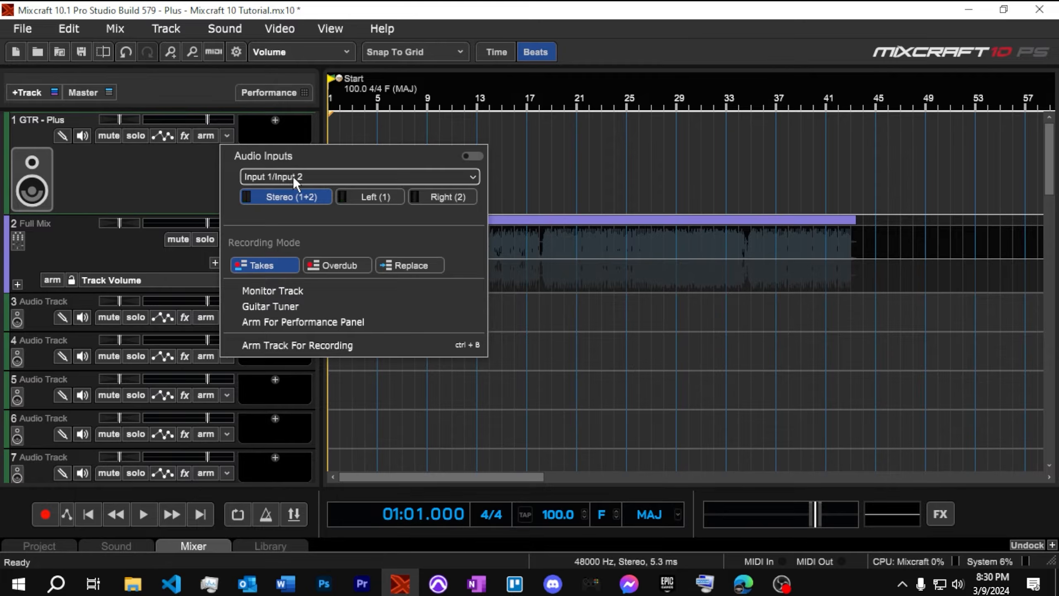
pyautogui.click(444, 194)
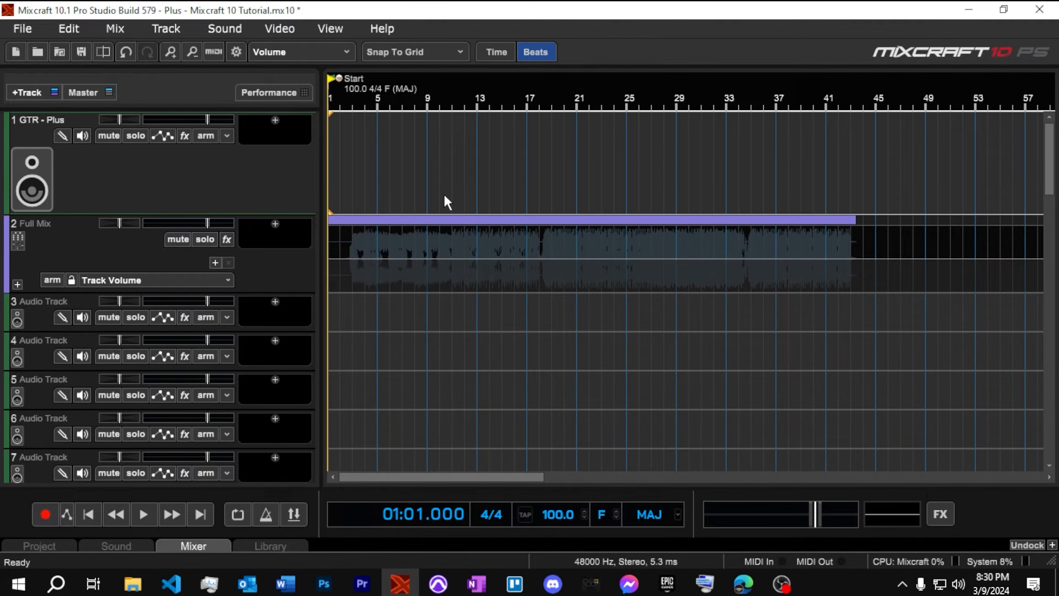
pyautogui.click(226, 176)
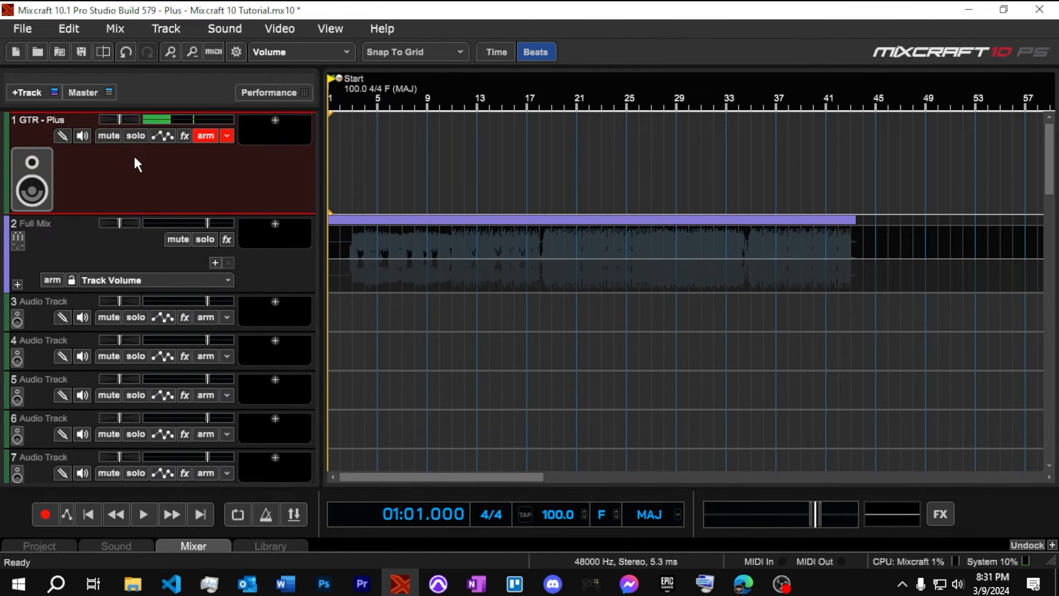
# Turn on input monitoring for GTR - Plus and tune the guitar with the track's tuner, switching the tuner off when finished
pyautogui.click(84, 137)
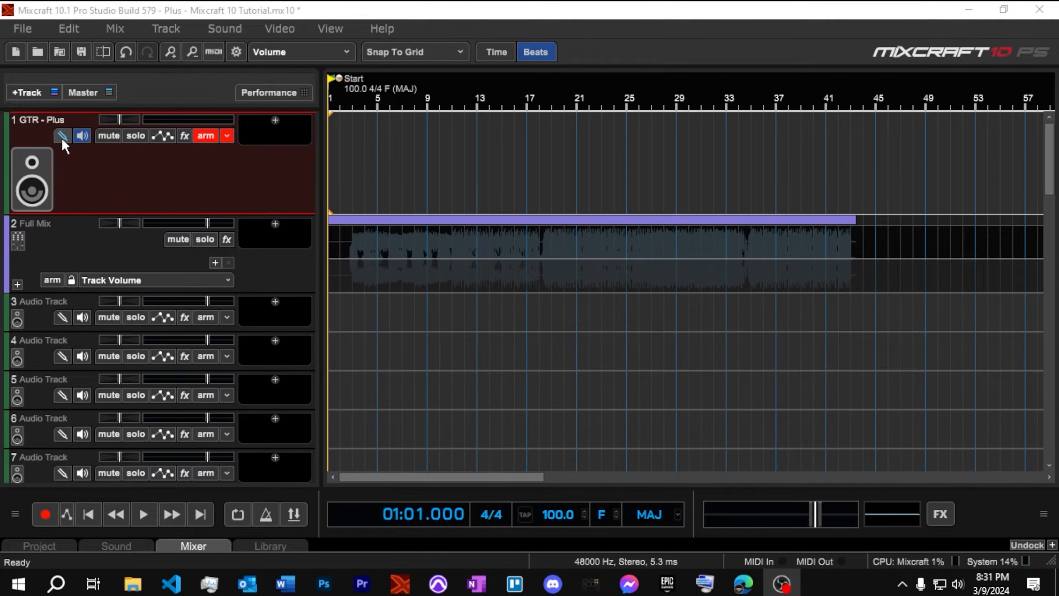
pyautogui.click(61, 139)
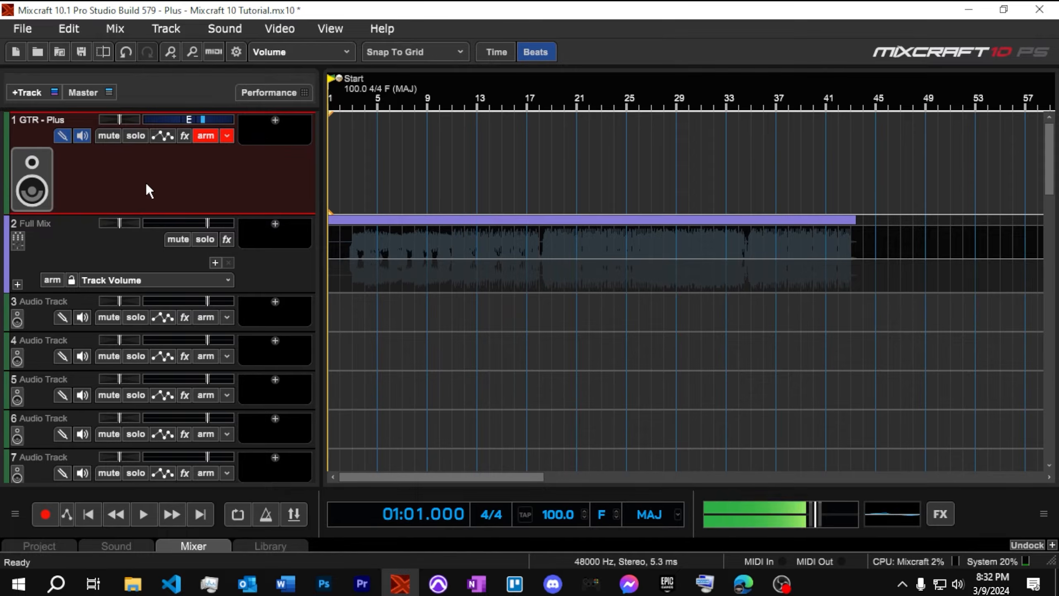
pyautogui.click(62, 138)
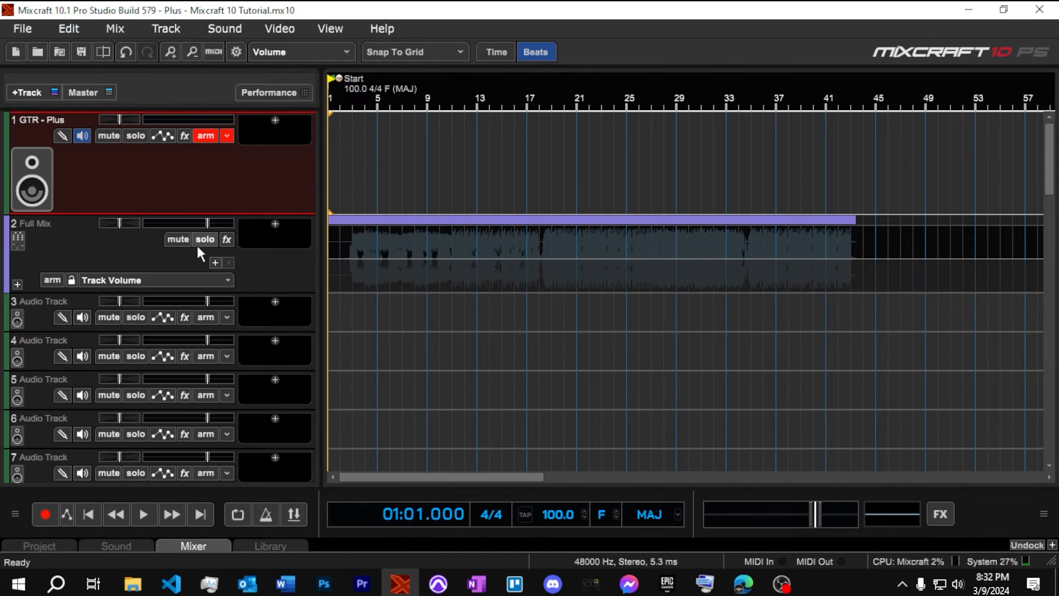
# Play the song from measure 3 with the guitar monitored, stop playback and lower the Full Mix volume slightly
pyautogui.click(357, 97)
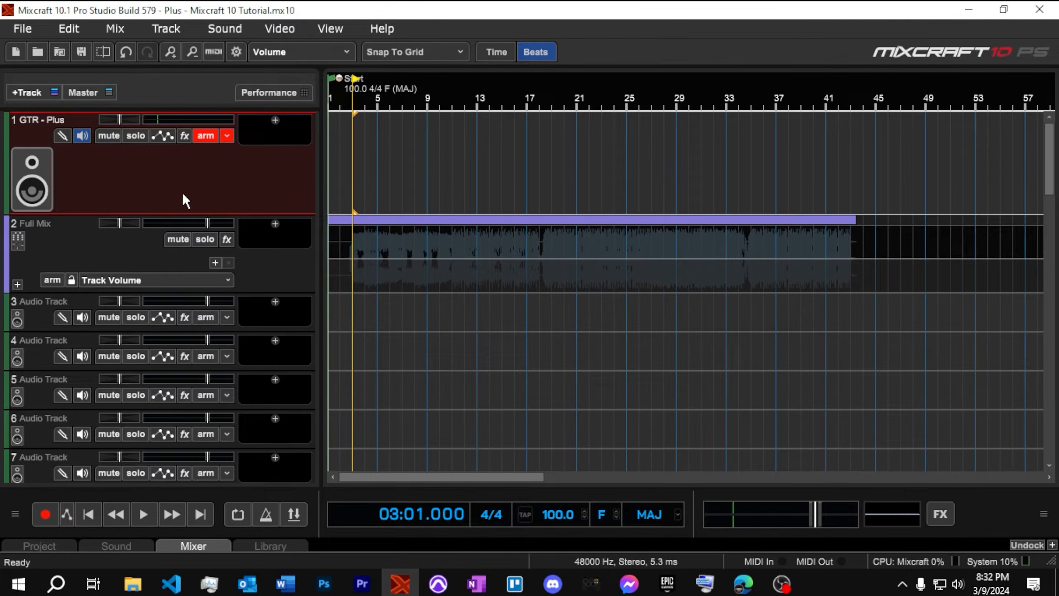
pyautogui.click(145, 515)
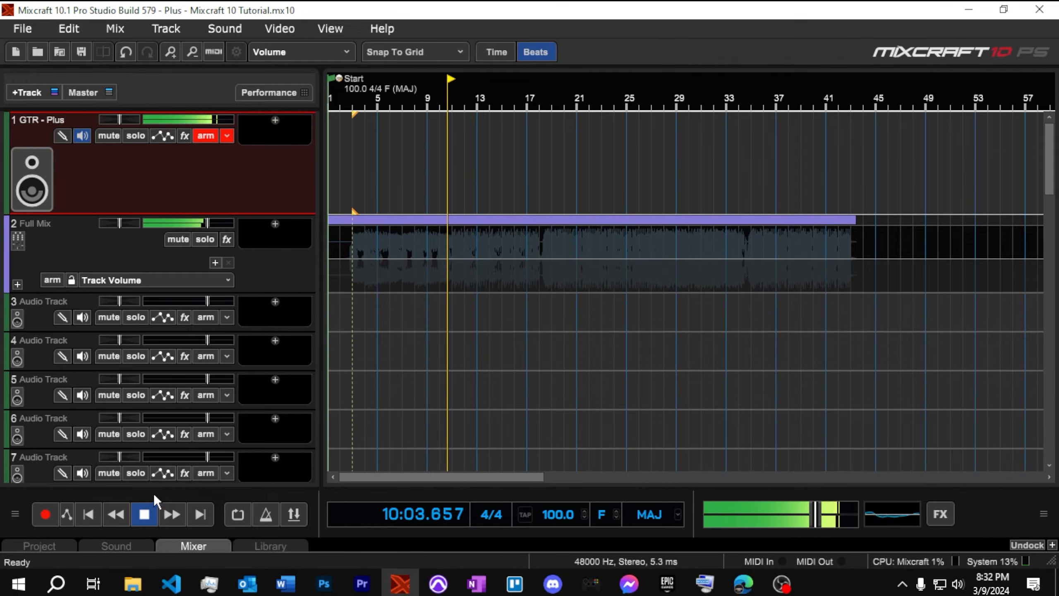
pyautogui.click(149, 515)
pyautogui.moveTo(208, 222); pyautogui.dragTo(199, 222)
# Add the recently used Shred 1.01 amp effect to GTR - Plus and move its window clear of the track controls
pyautogui.click(275, 122)
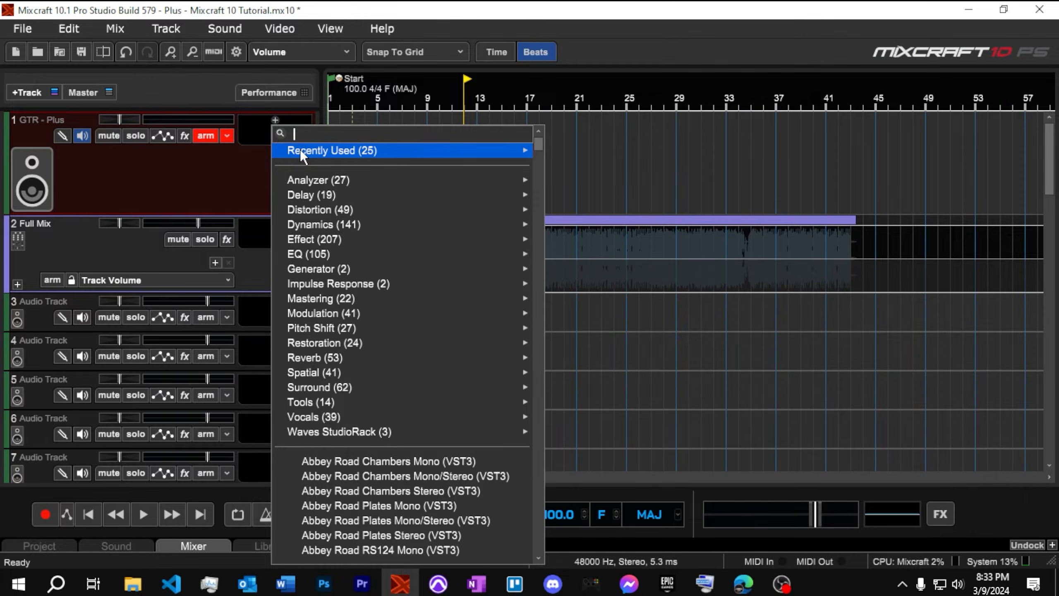
pyautogui.moveTo(296, 151)
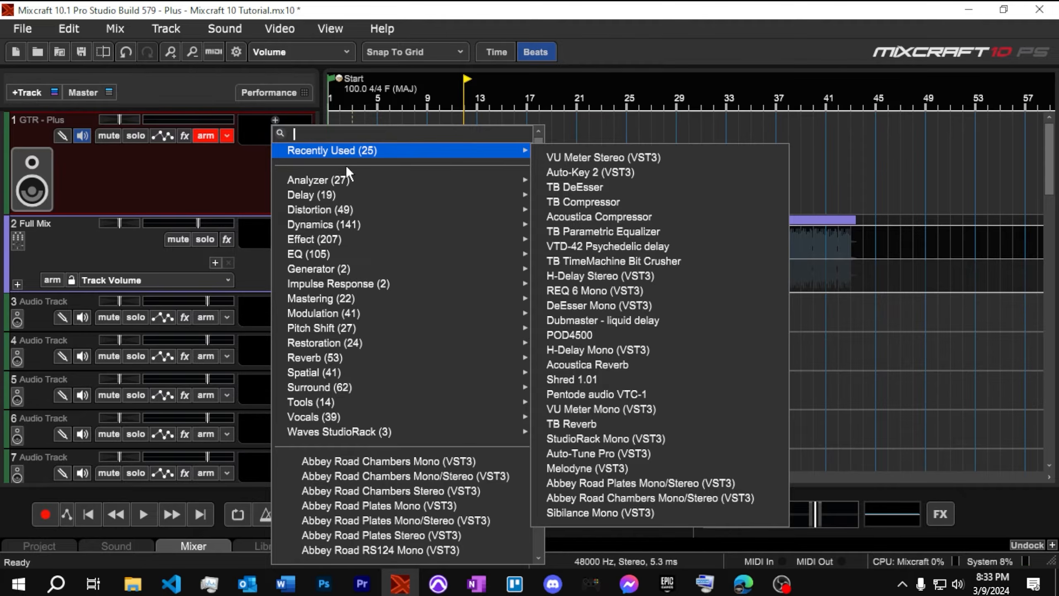
pyautogui.click(594, 377)
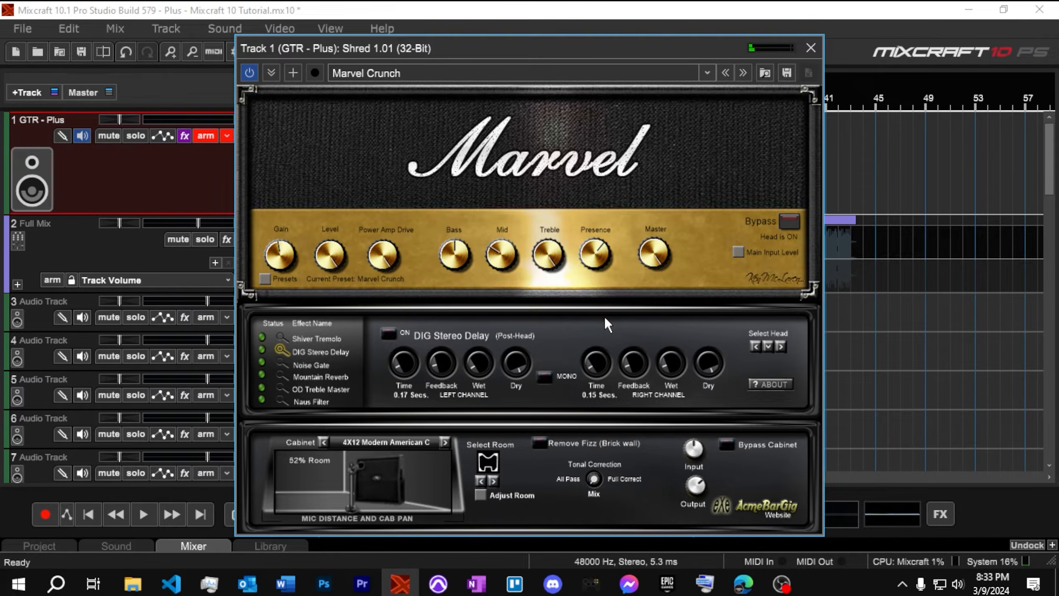
pyautogui.moveTo(544, 63); pyautogui.dragTo(765, 36)
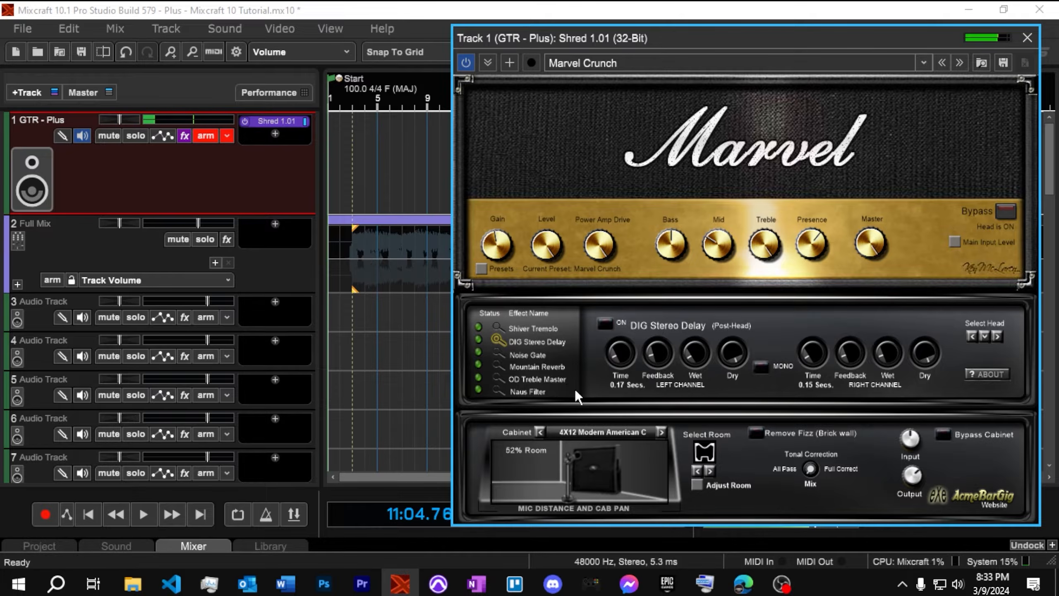
# Play the song from measure 3 and raise the Full Mix volume to 0.0 dB during playback
pyautogui.click(357, 100)
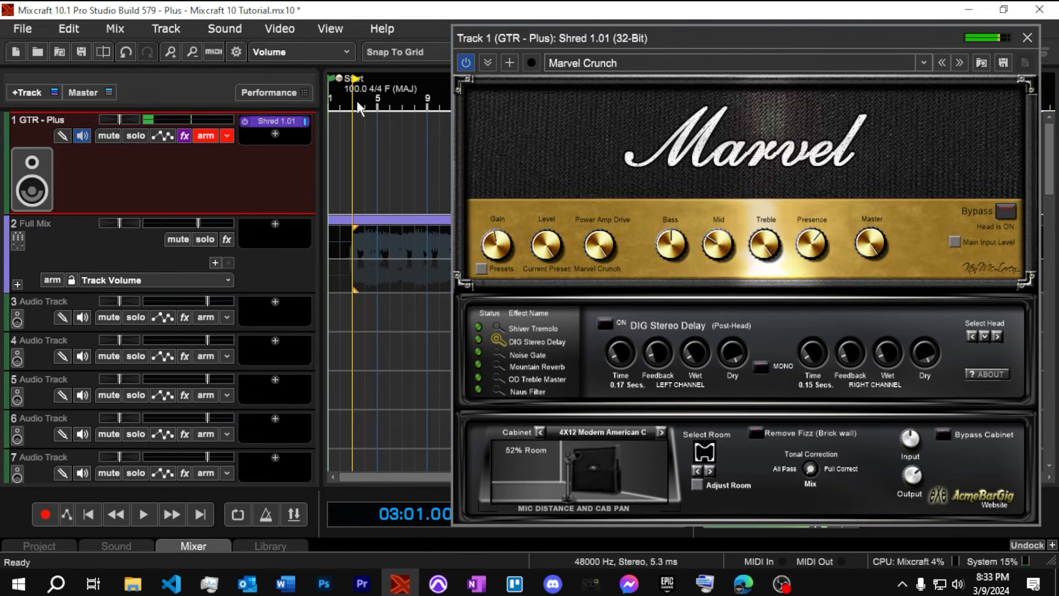
pyautogui.click(142, 514)
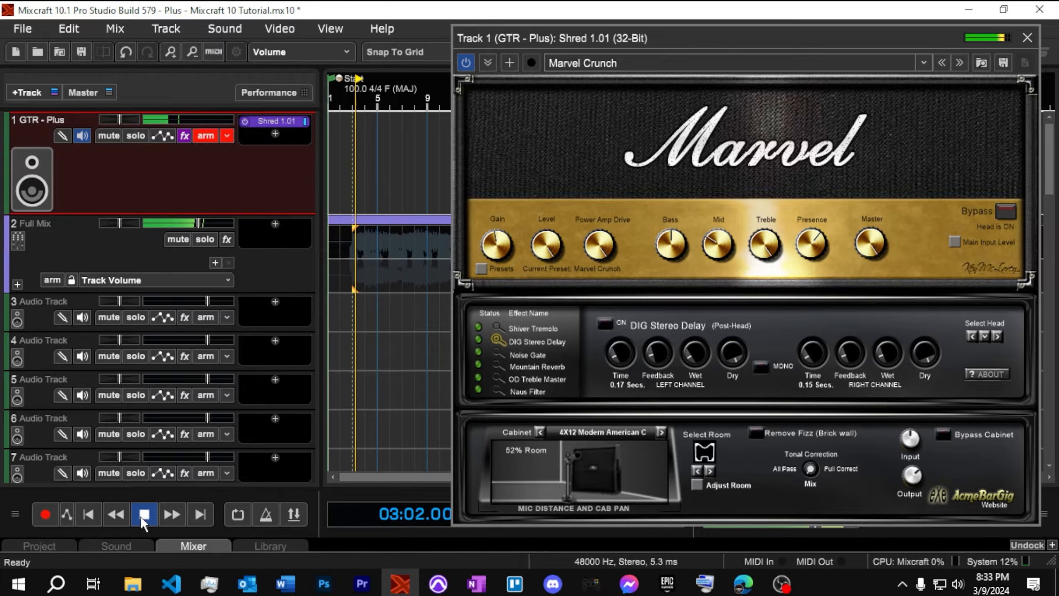
pyautogui.moveTo(197, 221); pyautogui.dragTo(205, 223)
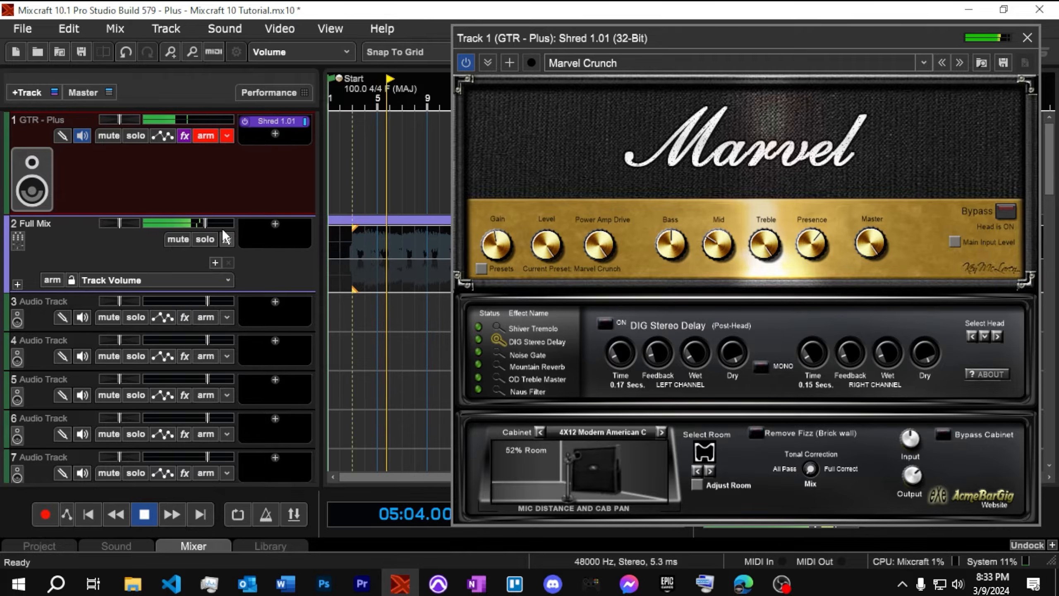
pyautogui.moveTo(205, 223); pyautogui.dragTo(207, 223)
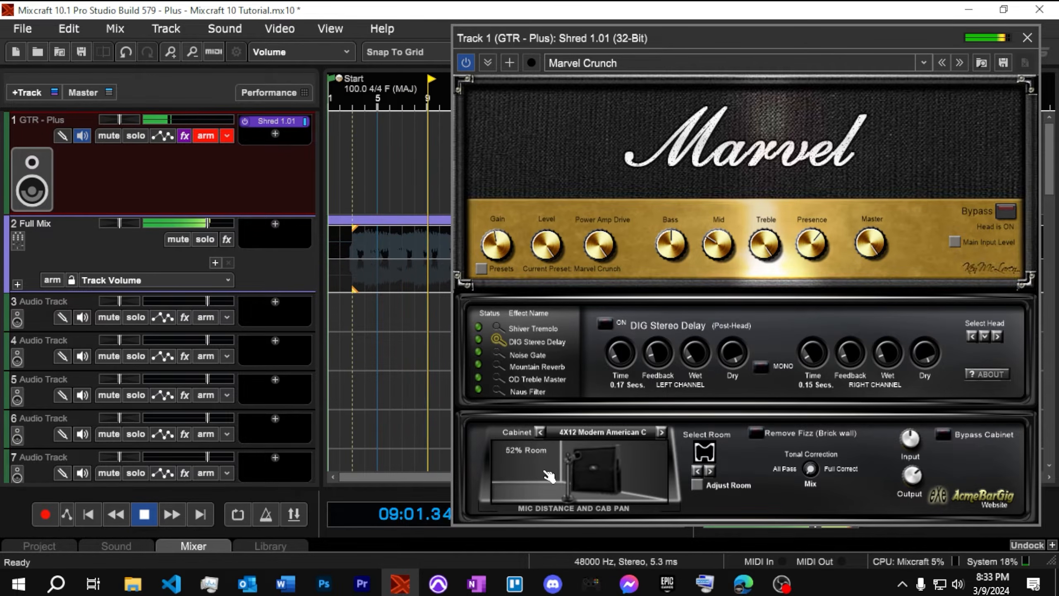
# Audition the 2x12 Celest On Axis cabinet and the Clean Mono Slap preset in Shred while the song plays
pyautogui.click(618, 437)
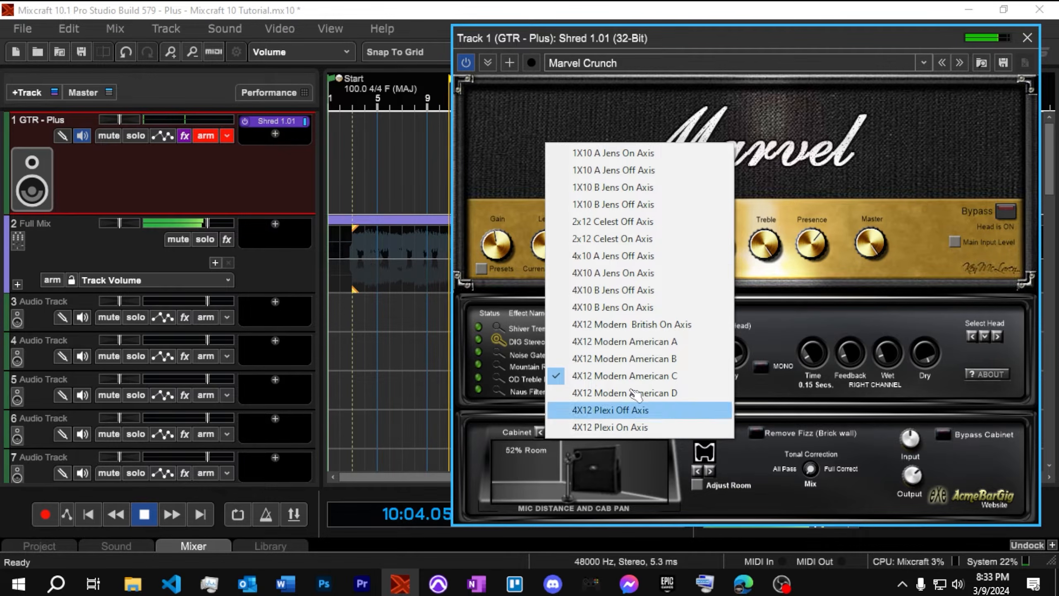
pyautogui.click(634, 239)
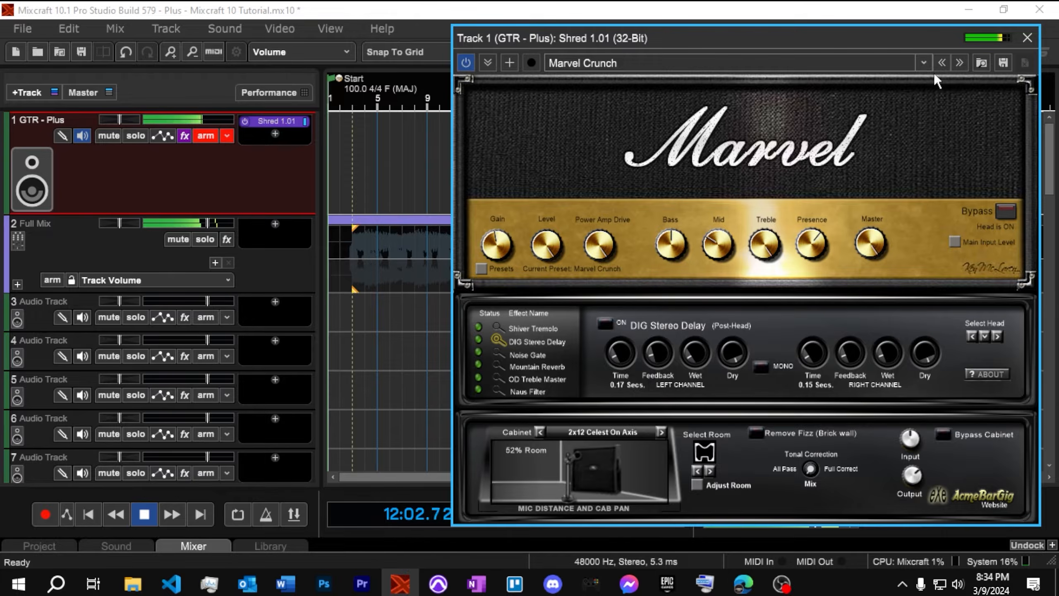
pyautogui.click(924, 63)
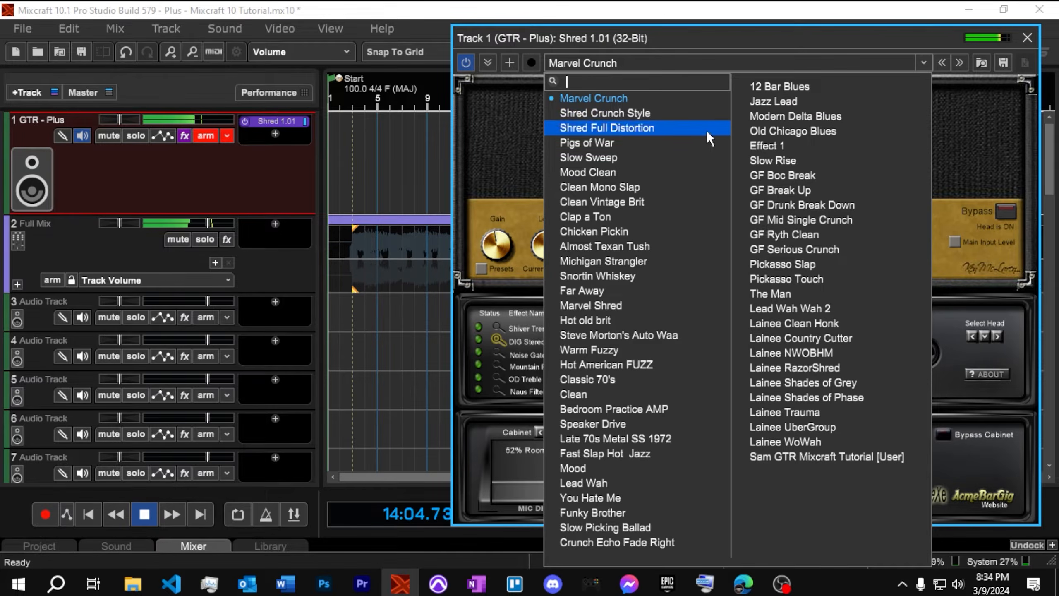
pyautogui.click(630, 185)
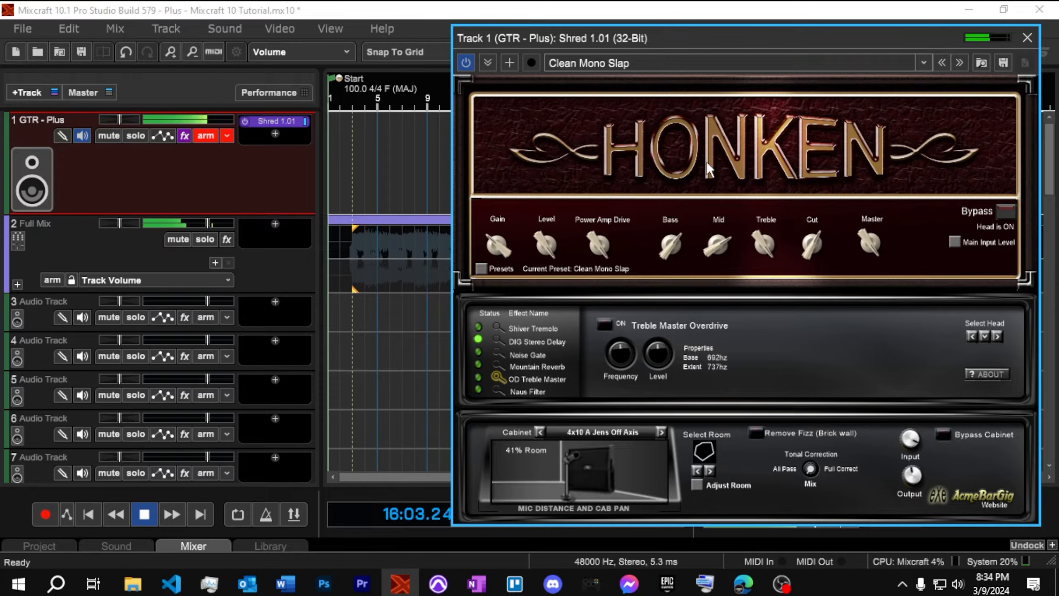
# Audition the Clean Vintage Brit and Old Chicago Blues presets in Shred against the playing mix
pyautogui.click(922, 63)
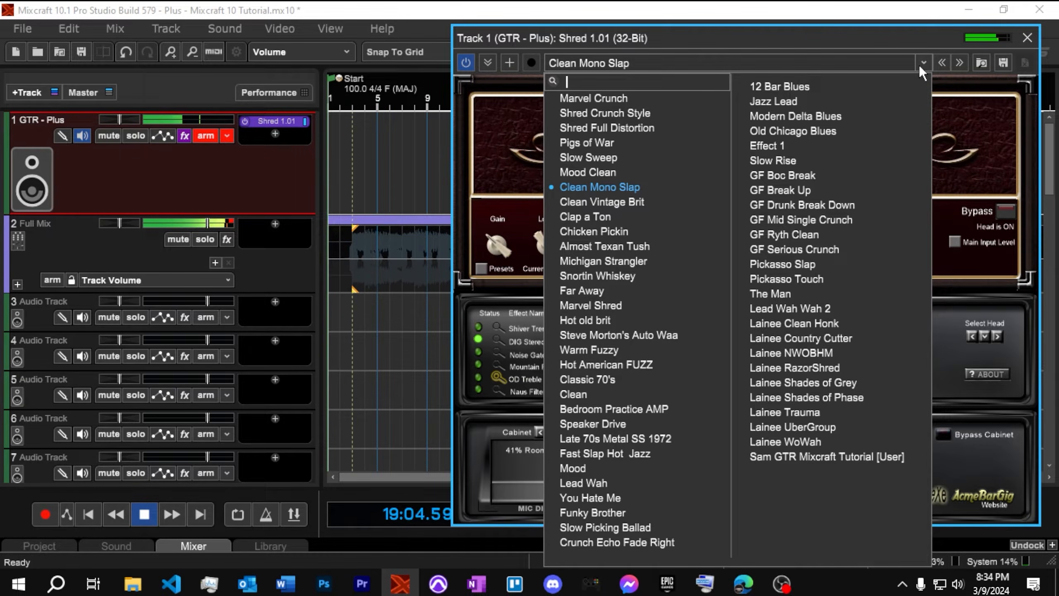
pyautogui.click(638, 202)
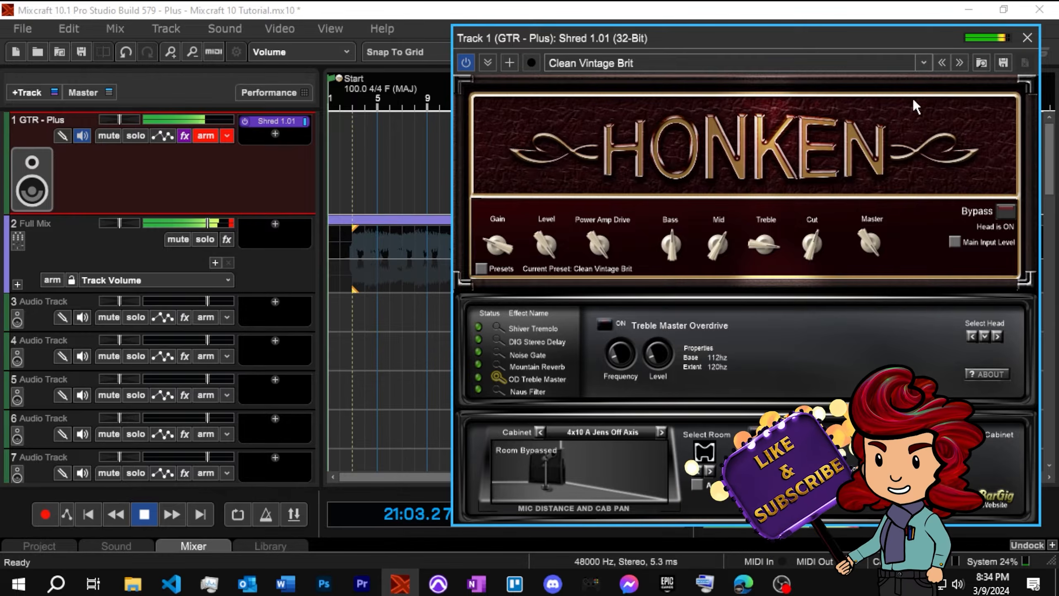
pyautogui.click(924, 63)
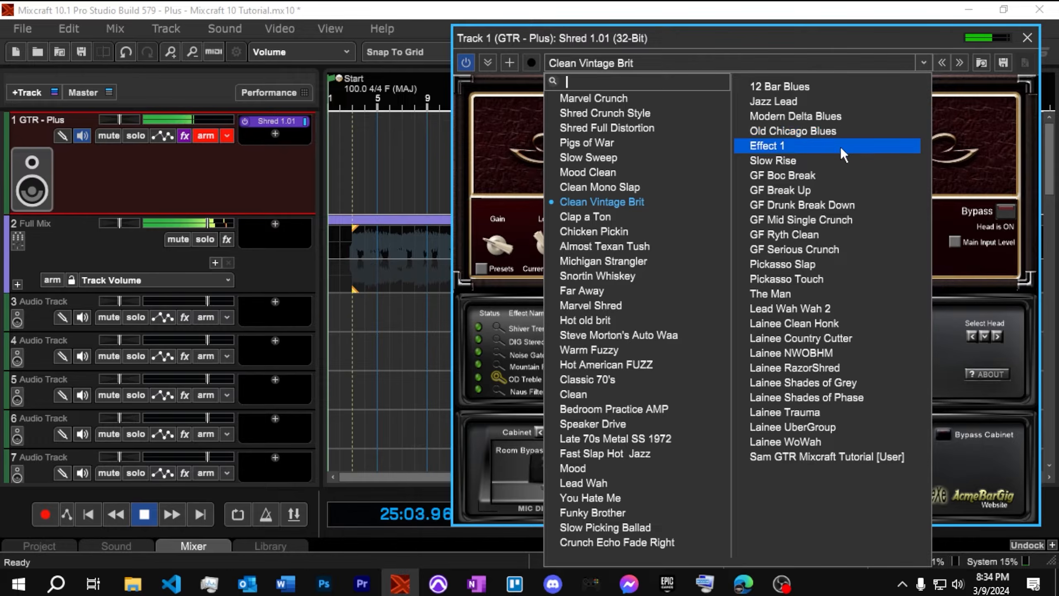
pyautogui.click(839, 134)
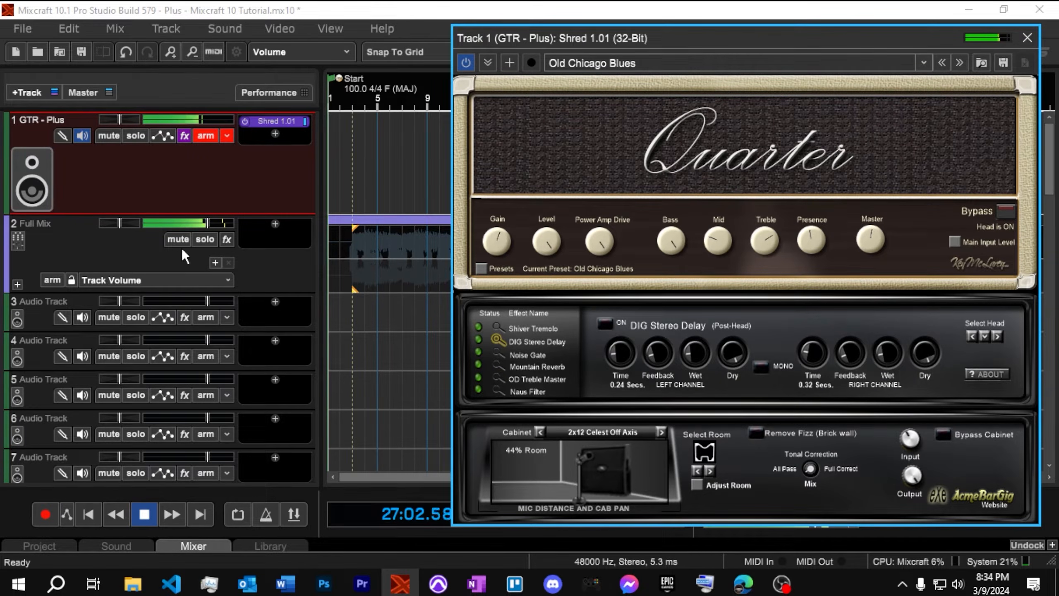
# Load the Pickasso Slap preset in Shred and lower the Full Mix volume slightly below 0 dB
pyautogui.click(924, 63)
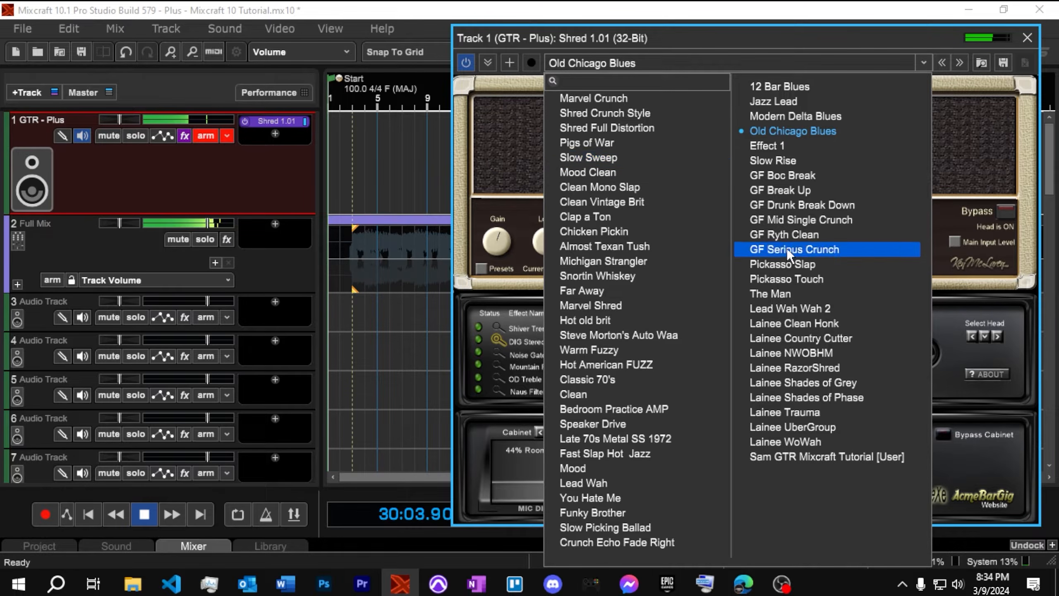
pyautogui.click(790, 264)
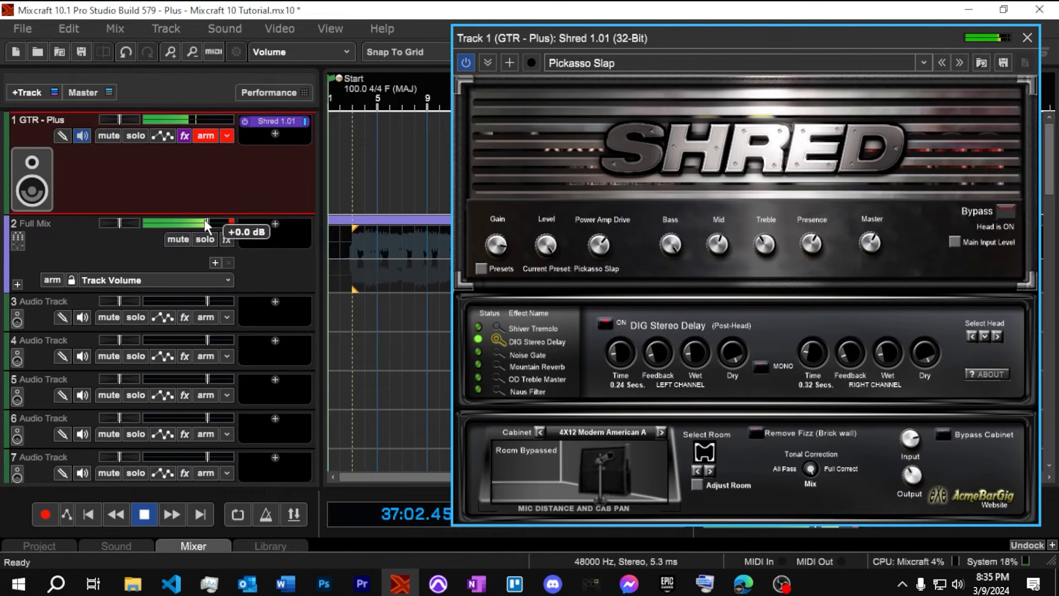
pyautogui.moveTo(207, 222); pyautogui.dragTo(200, 223)
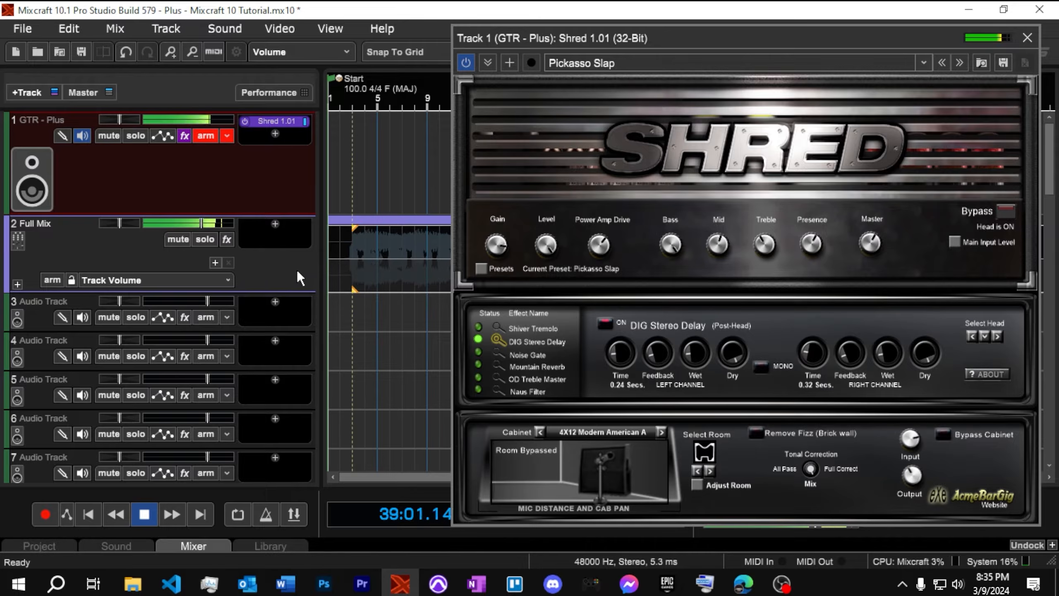
# Nudge the cabinet output level in Shred and stop the song playback
pyautogui.moveTo(914, 485); pyautogui.dragTo(914, 481)
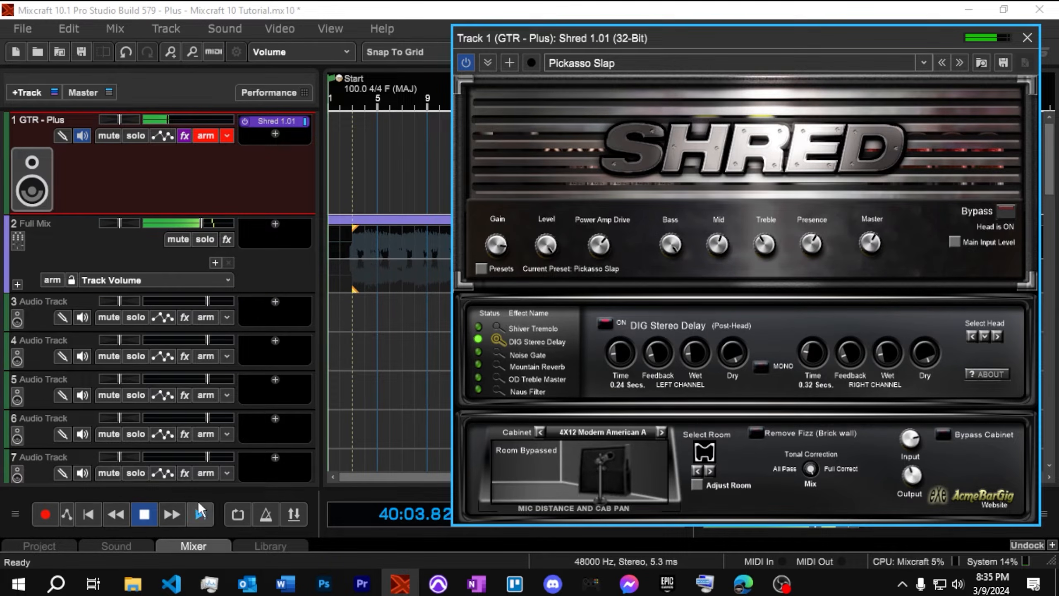
pyautogui.click(143, 517)
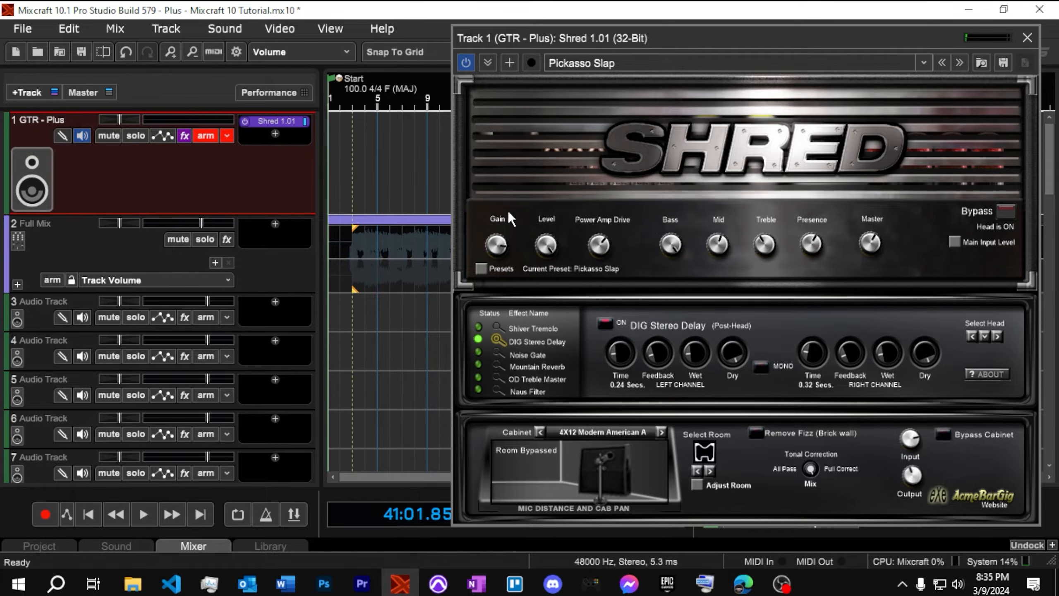
# Review the ASIO buffer size choices in the Sound Device preferences, keeping 256
pyautogui.click(22, 29)
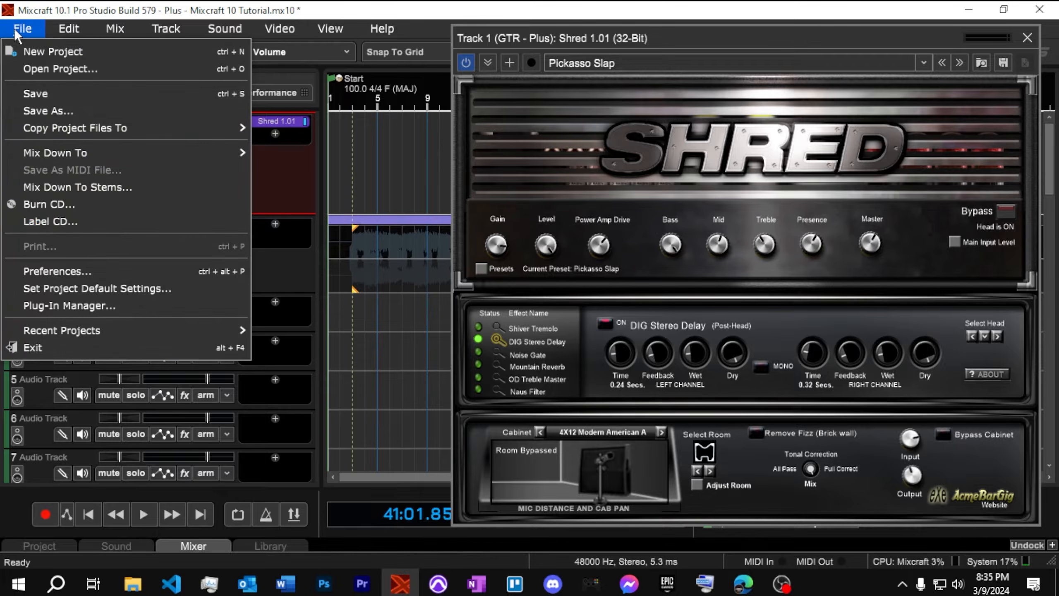
pyautogui.click(104, 271)
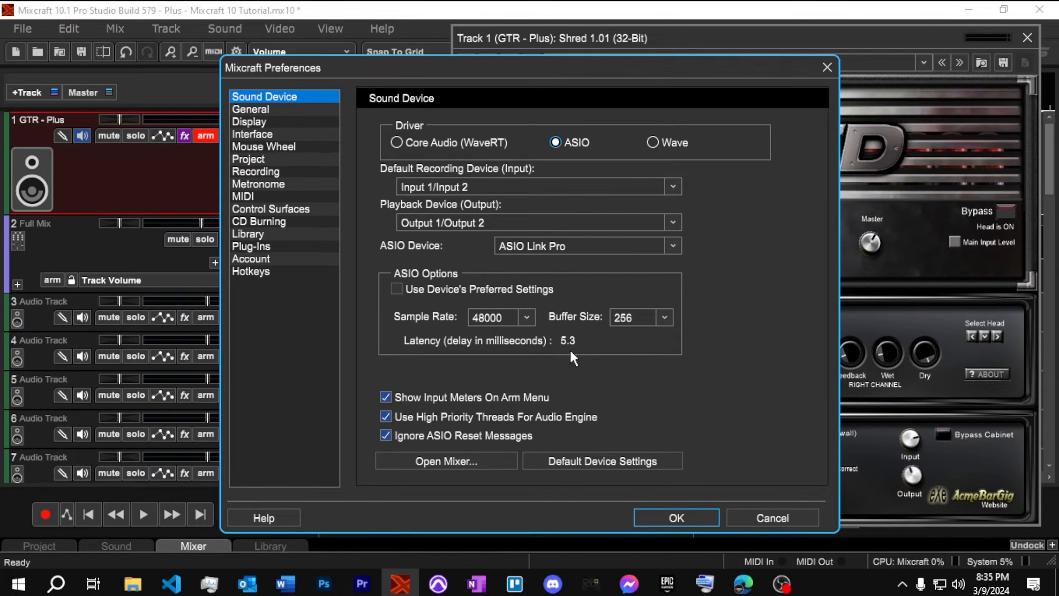
pyautogui.click(665, 319)
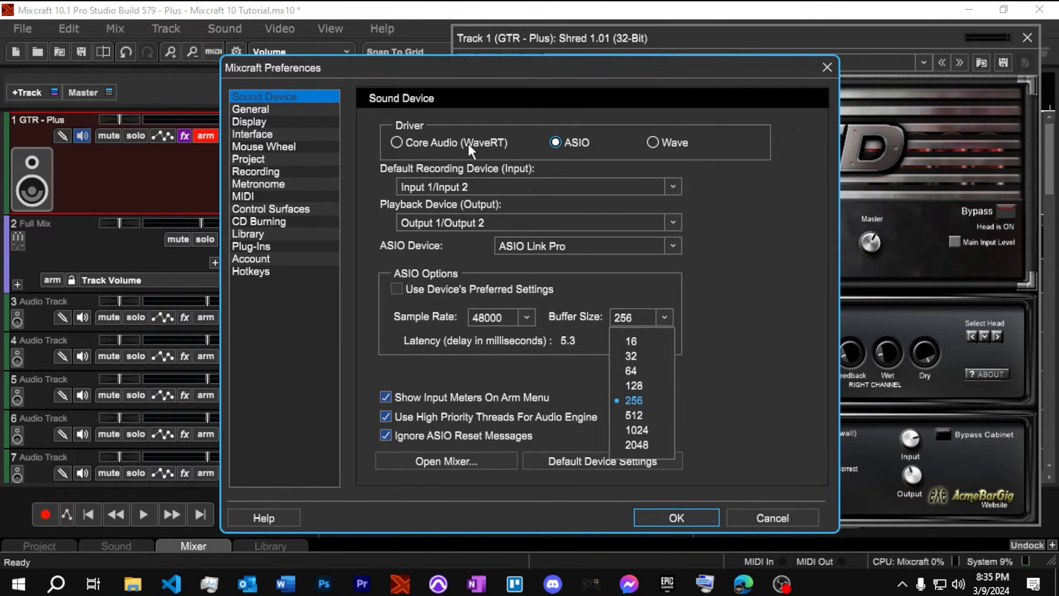
pyautogui.click(669, 316)
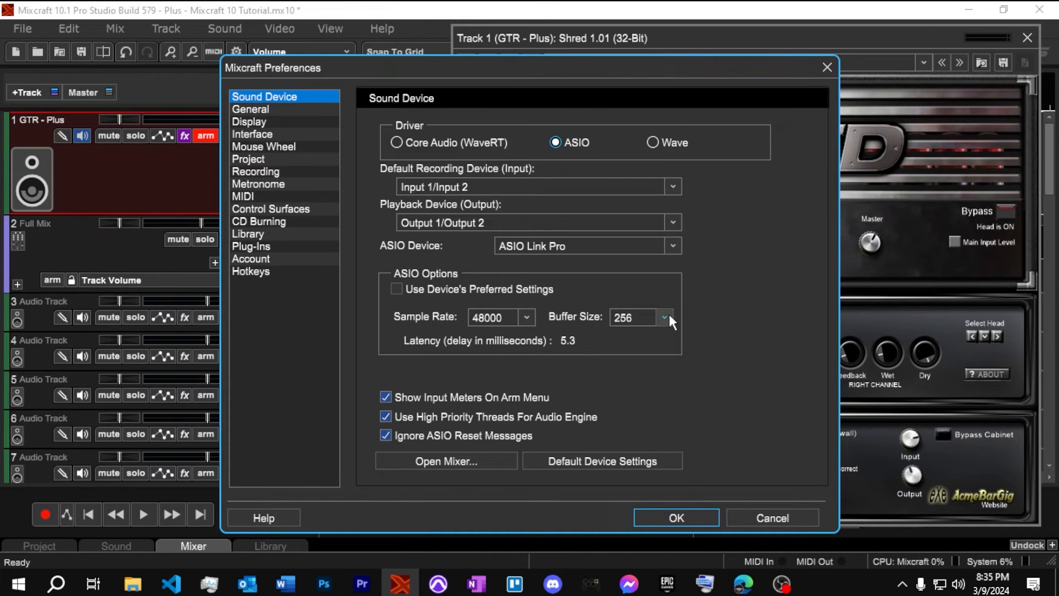
pyautogui.click(682, 522)
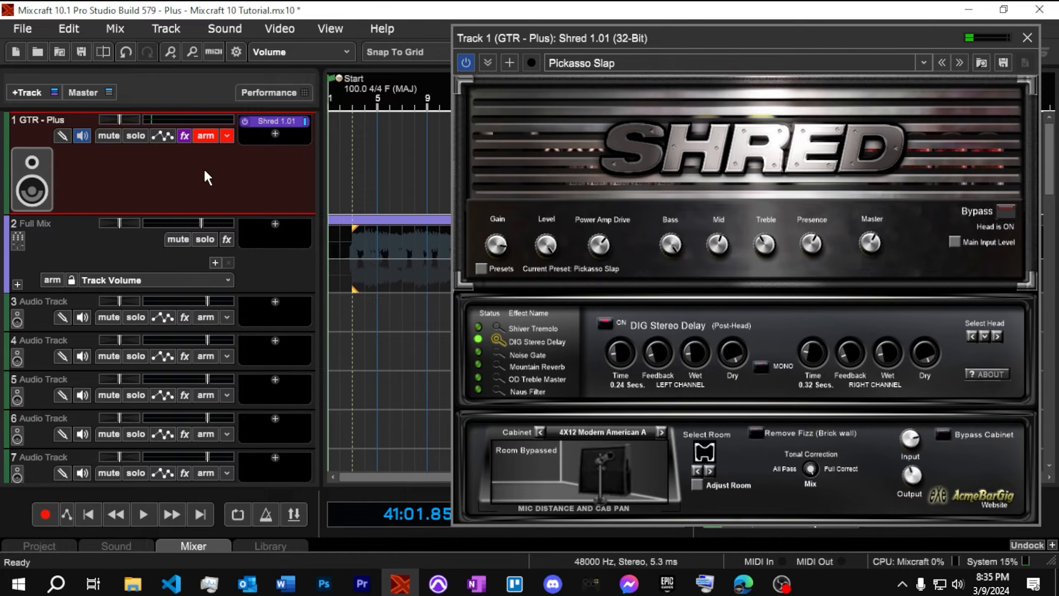
# Return the playhead to measure 1, close the Shred window and save the project
pyautogui.click(332, 167)
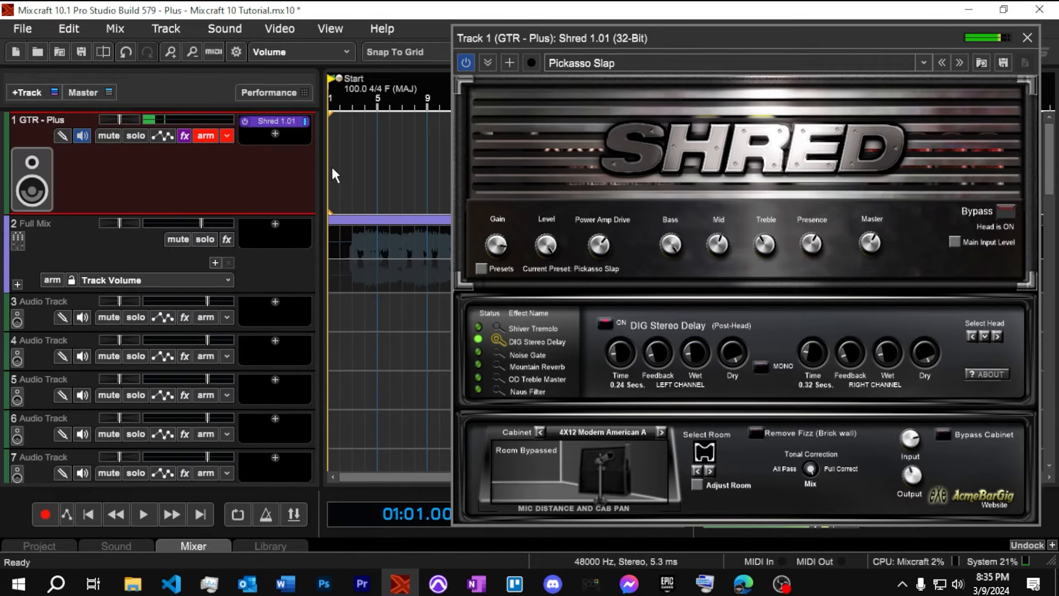
pyautogui.click(1026, 39)
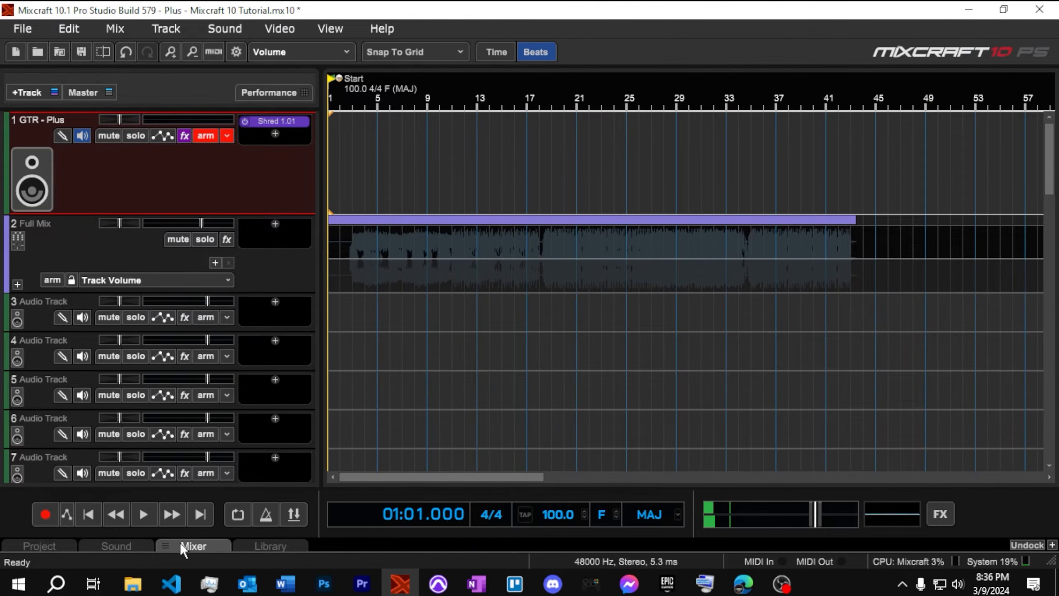
pyautogui.click(77, 48)
# Save the Shred tone as a new user preset named with the player's first name followed by "GTR - Plus", and check it in the preset list
pyautogui.click(266, 123)
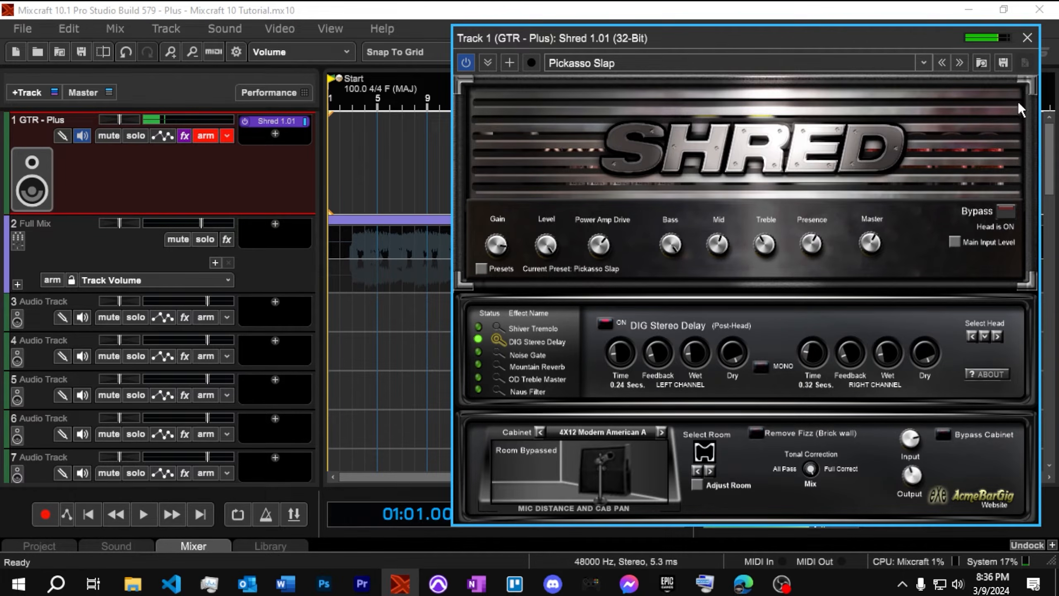
pyautogui.click(1004, 61)
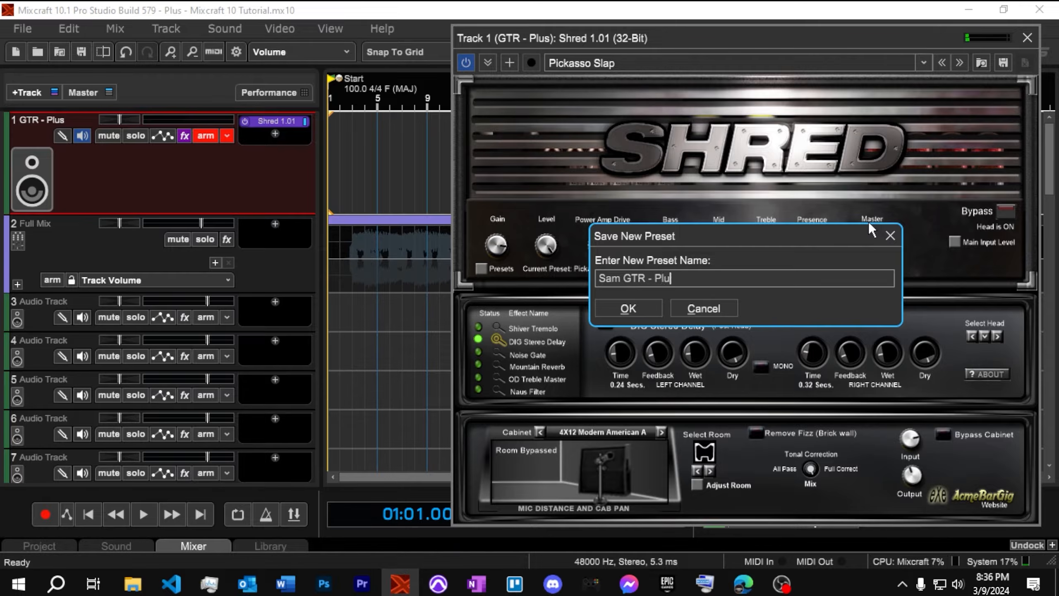
pyautogui.press('Return')
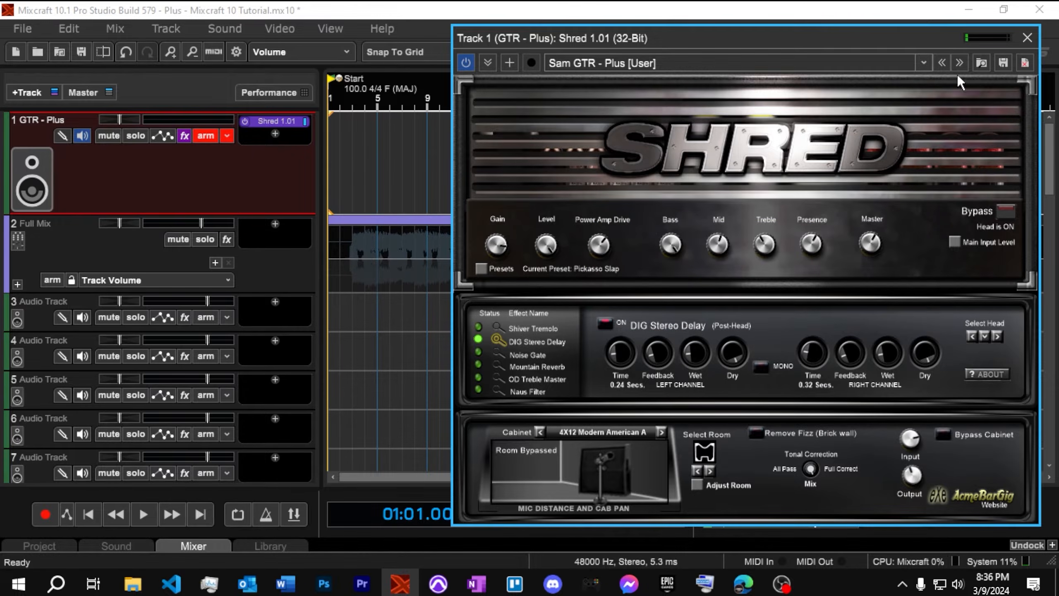
pyautogui.click(926, 59)
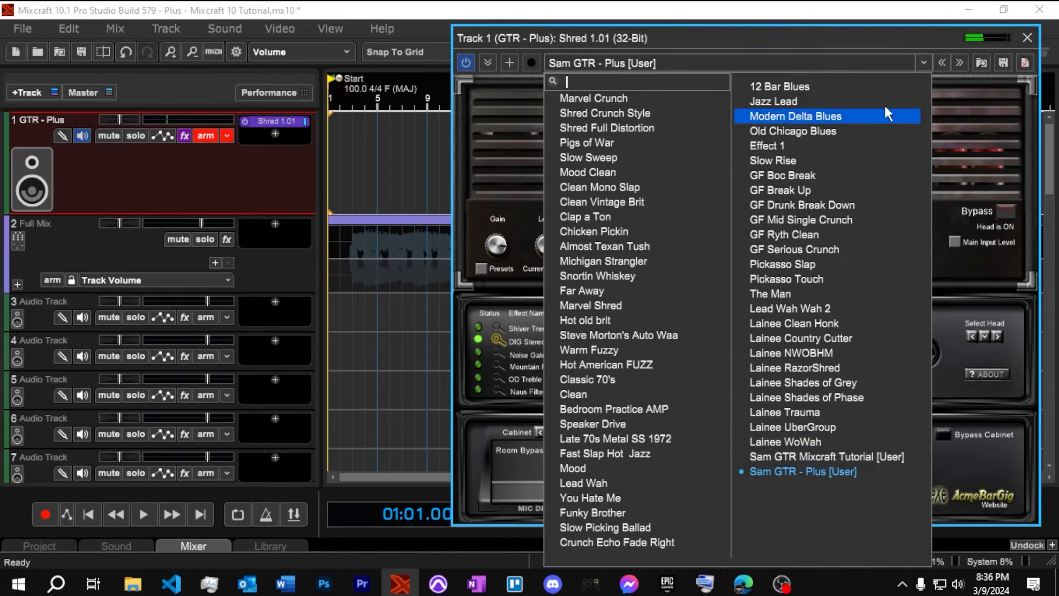
pyautogui.click(925, 60)
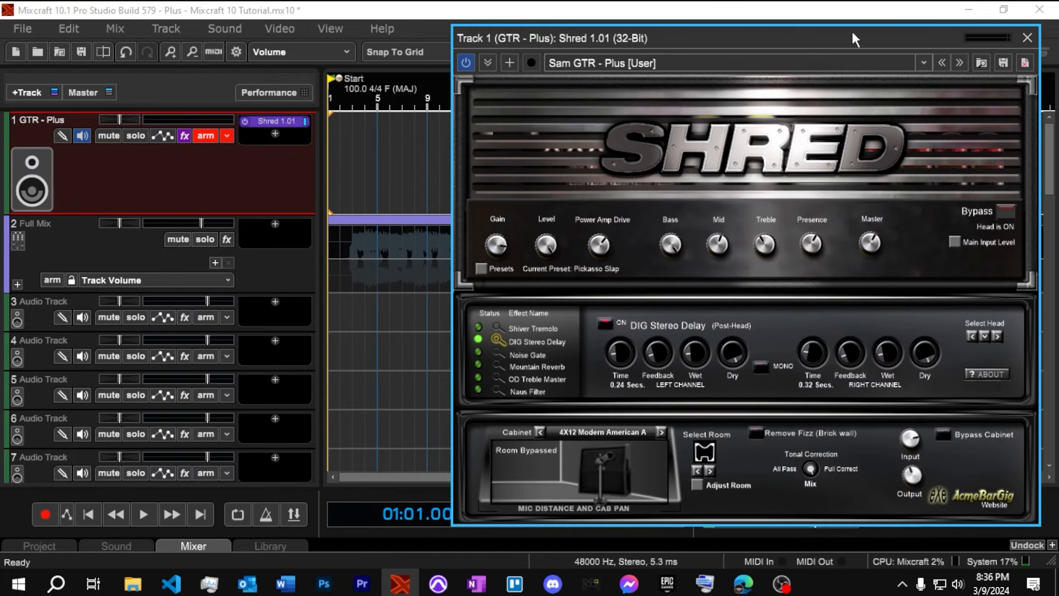
# Record a guitar take on GTR - Plus from the start to about measure 44, and turn off the track's monitoring and arming
pyautogui.click(1028, 38)
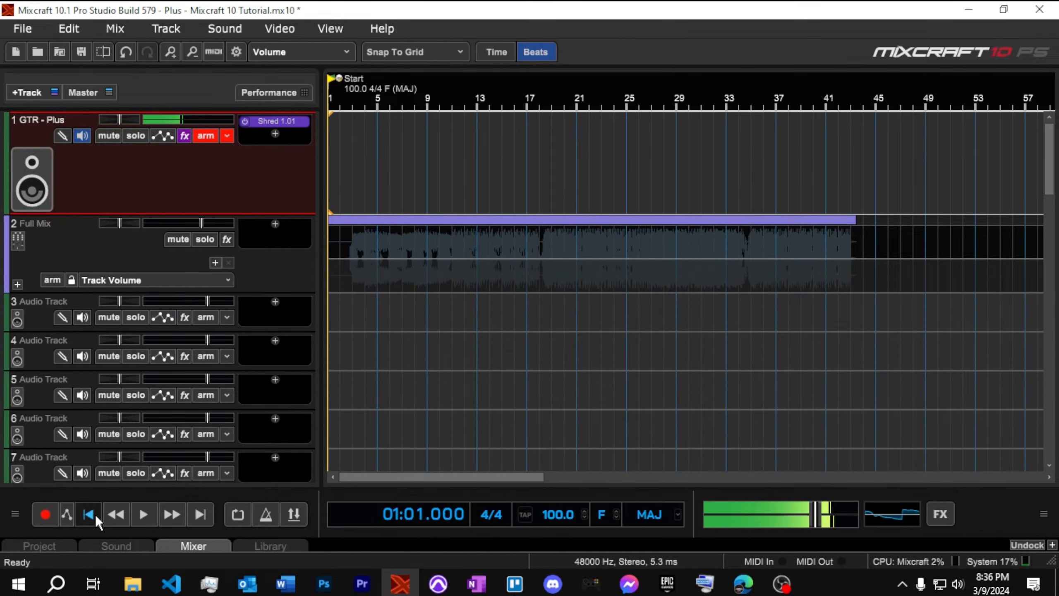
pyautogui.click(44, 515)
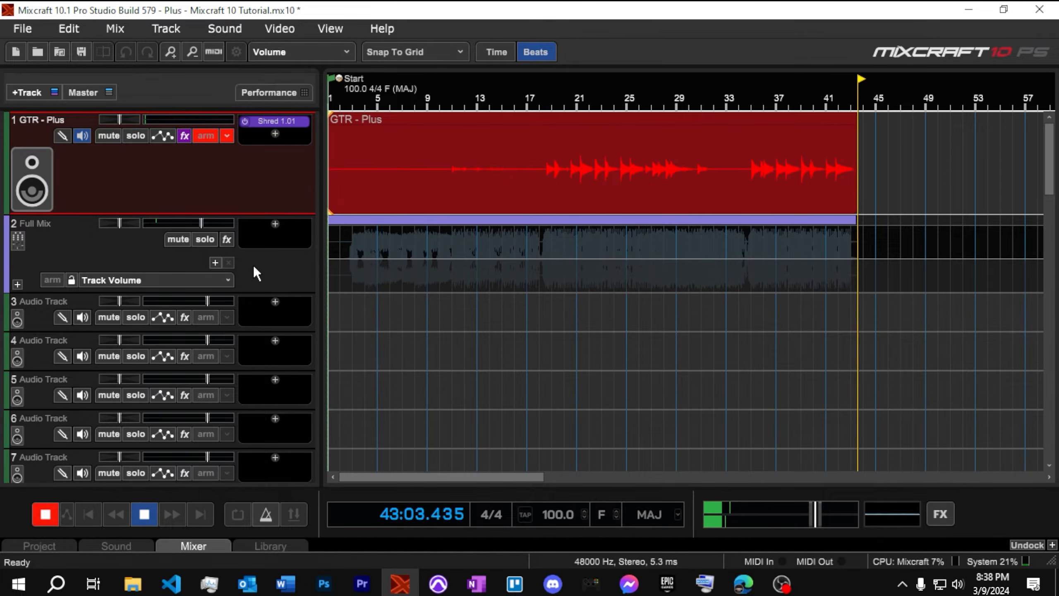
pyautogui.press('space')
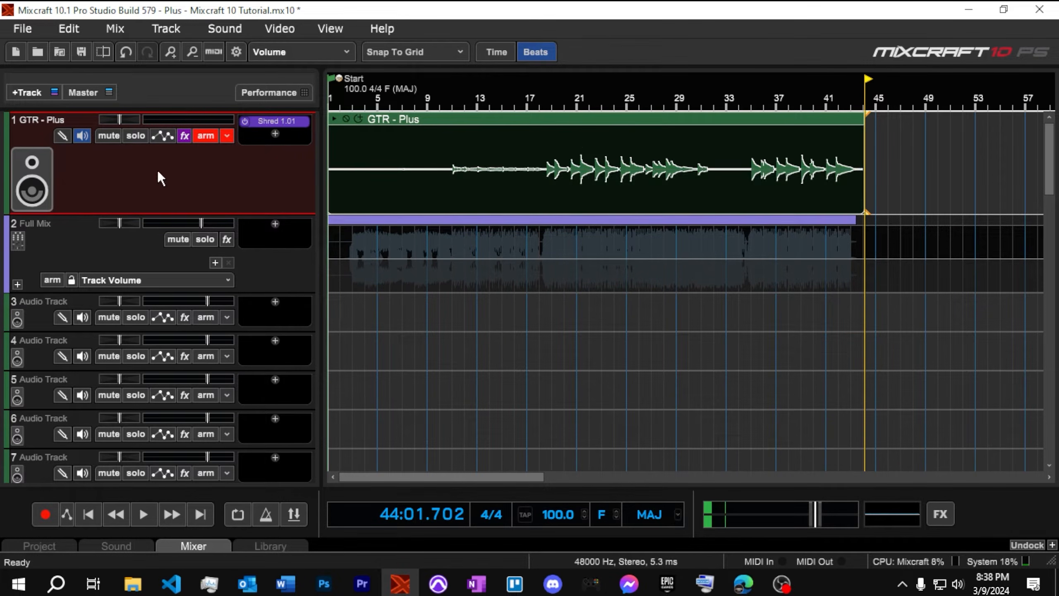
pyautogui.click(88, 137)
pyautogui.click(211, 137)
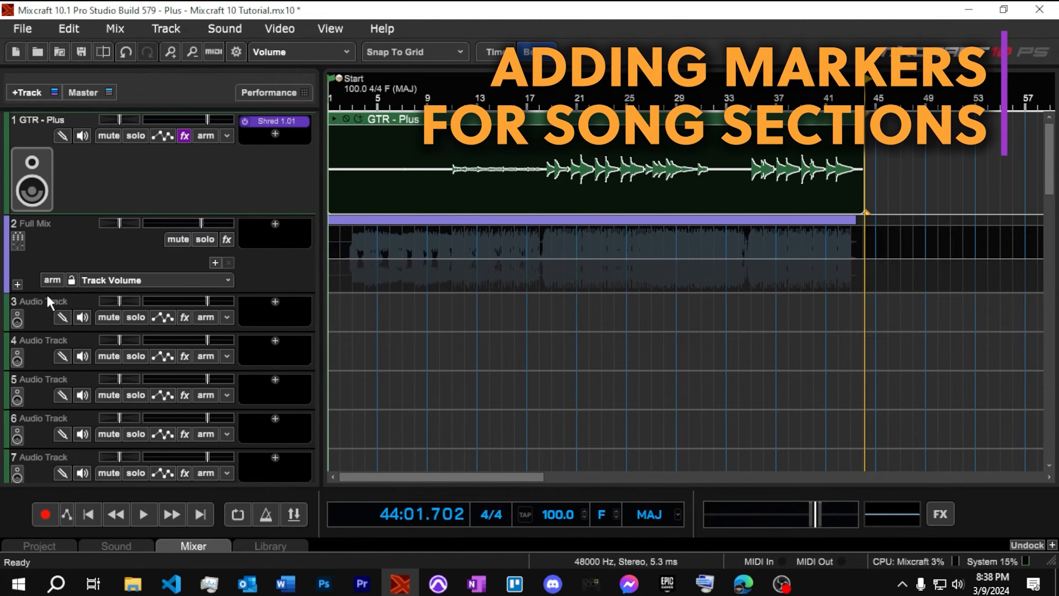
# Expand the Full Mix submix and add an orange marker titled Intro at measure 3, beat 1
pyautogui.click(17, 284)
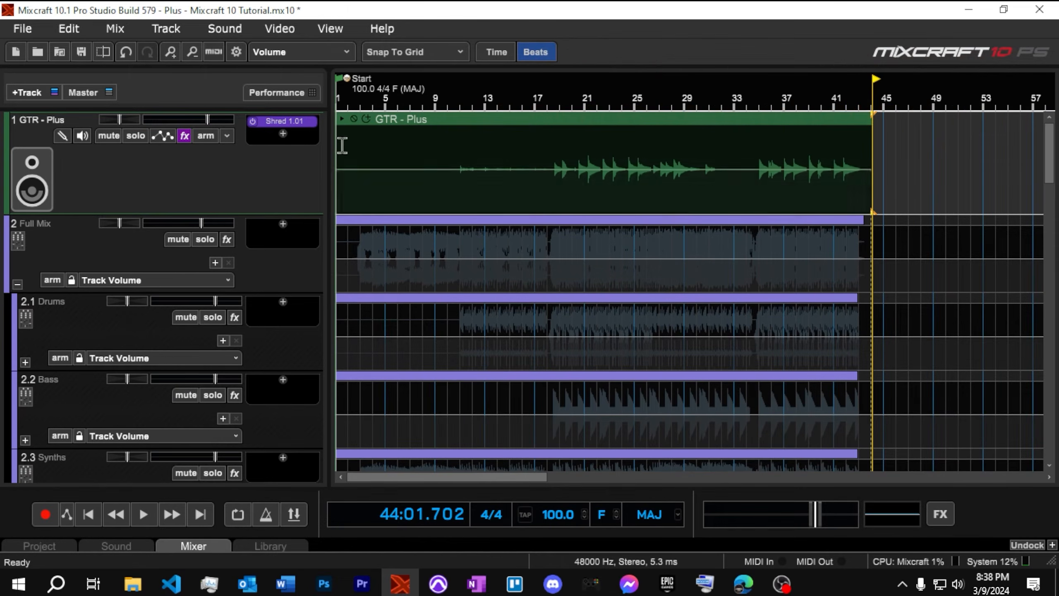
pyautogui.click(354, 97)
pyautogui.scroll(5, 425, 297)
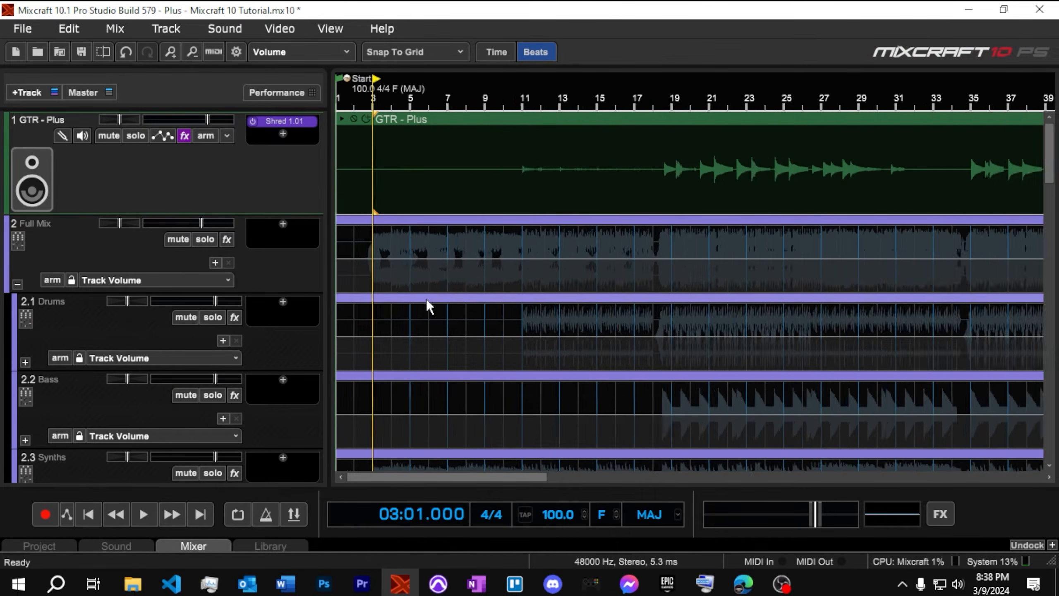
pyautogui.scroll(2, 448, 321)
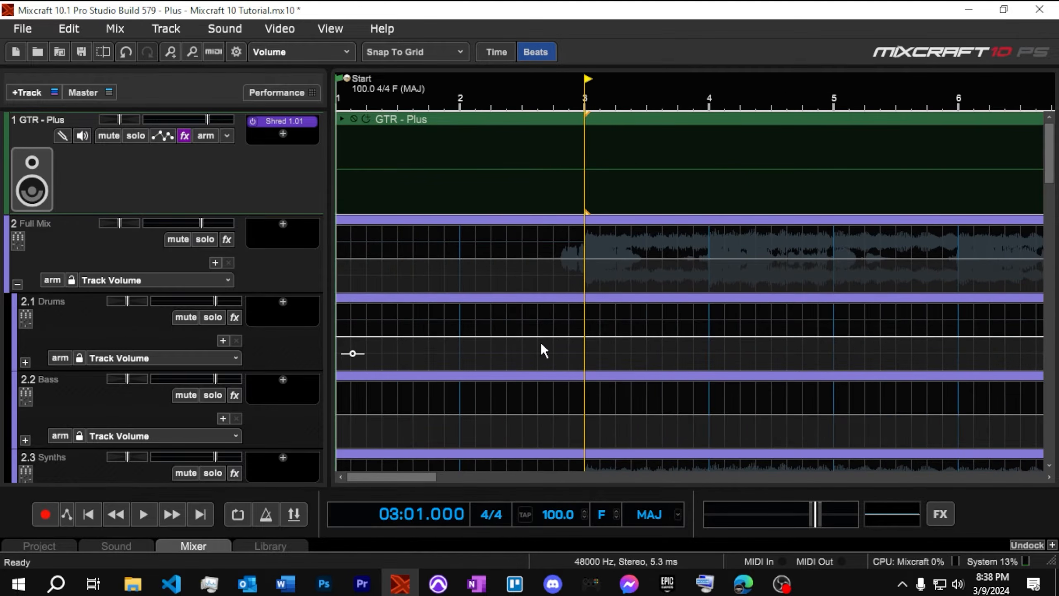
pyautogui.scroll(-1, 541, 342)
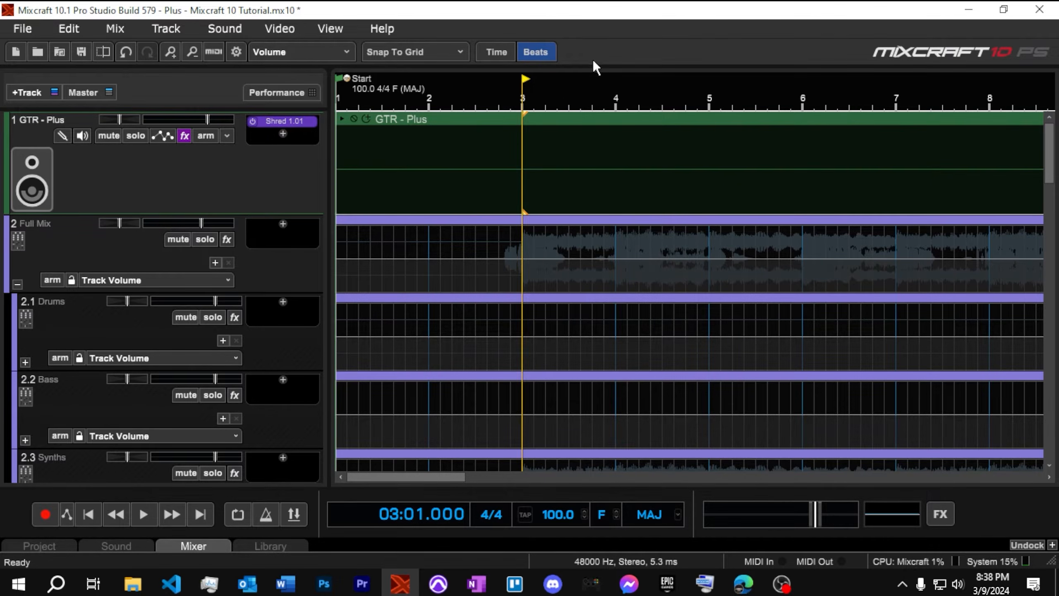
pyautogui.rightClick(523, 100)
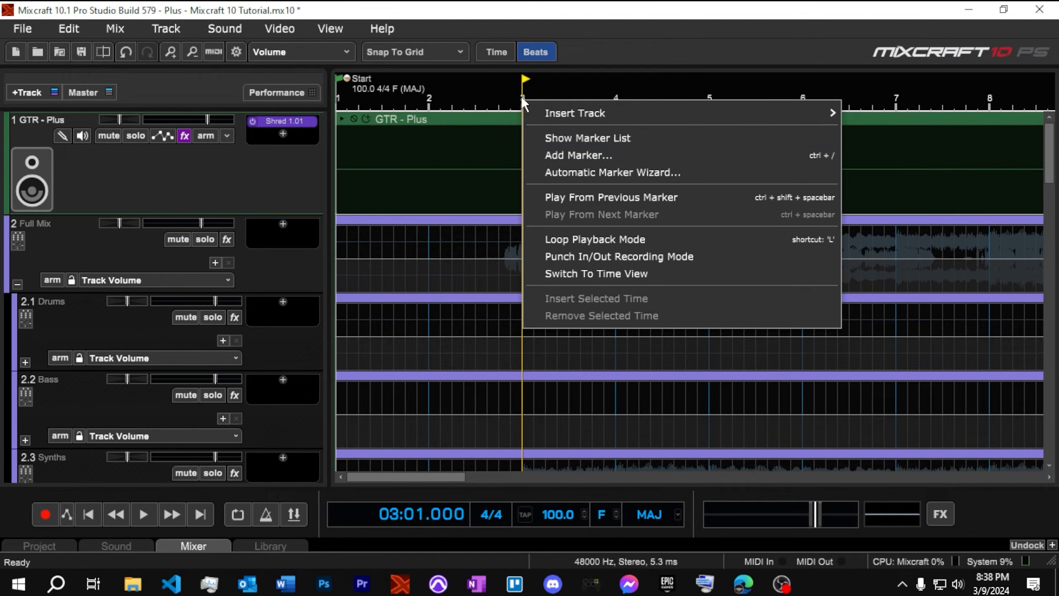
pyautogui.click(553, 157)
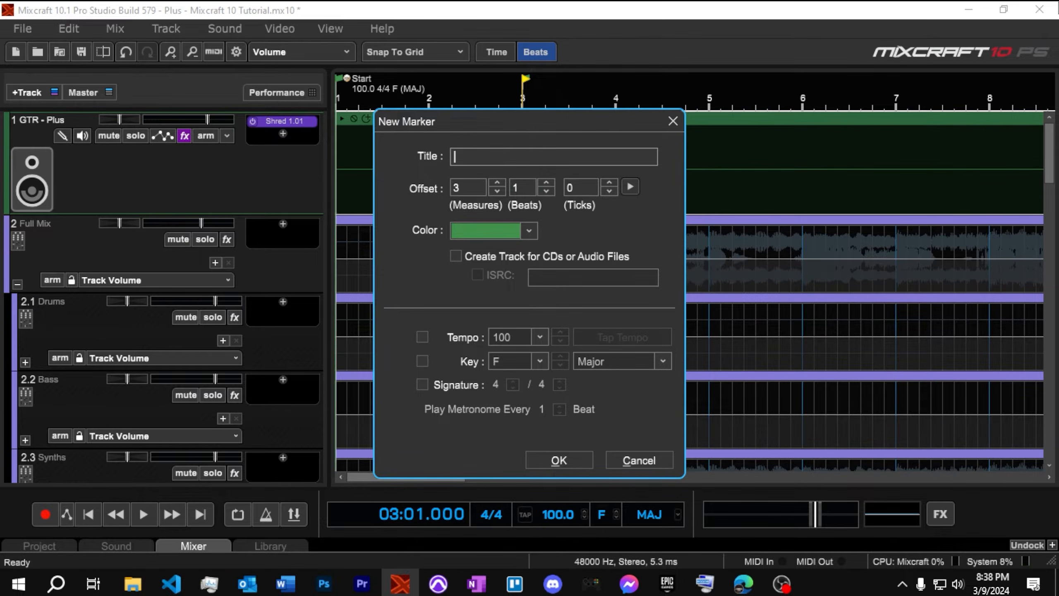
pyautogui.write('Intro')
pyautogui.click(468, 229)
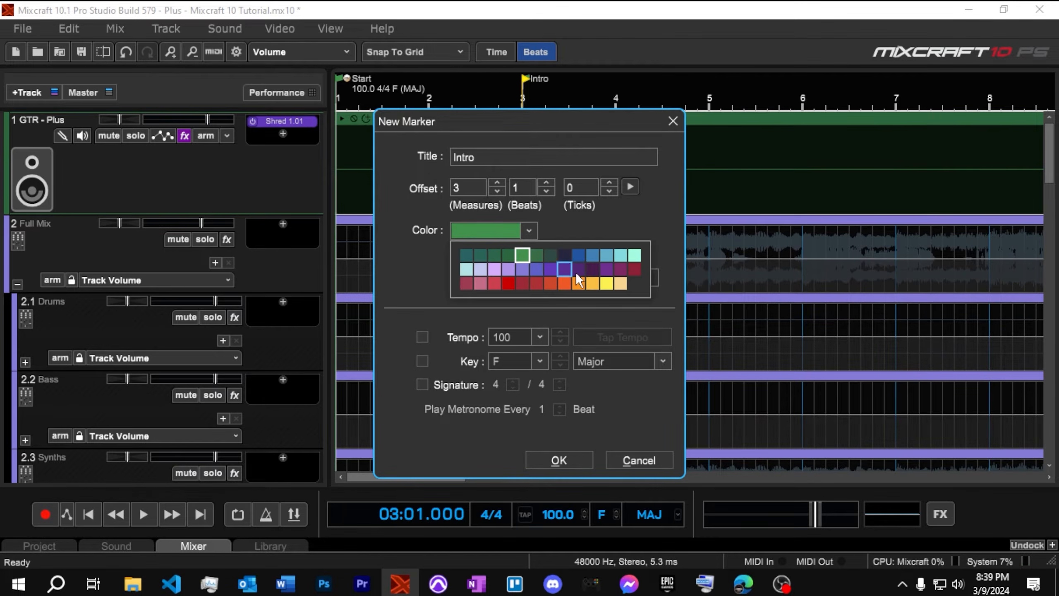
pyautogui.click(564, 282)
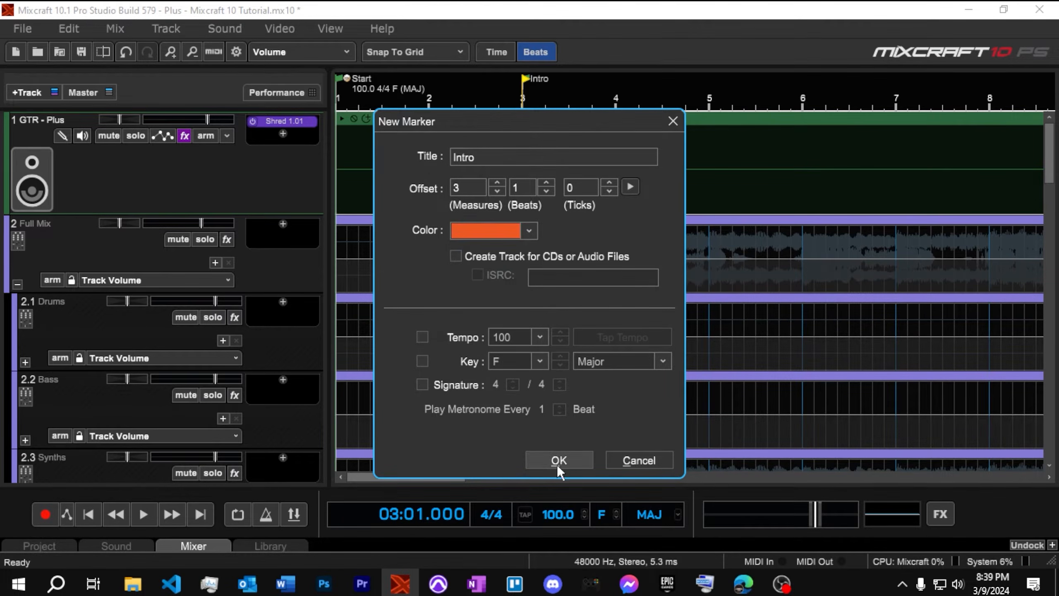
pyautogui.click(559, 459)
# Add a marker titled Verse at measure 11, beat 1, where the drums come in
pyautogui.scroll(-3, 848, 173)
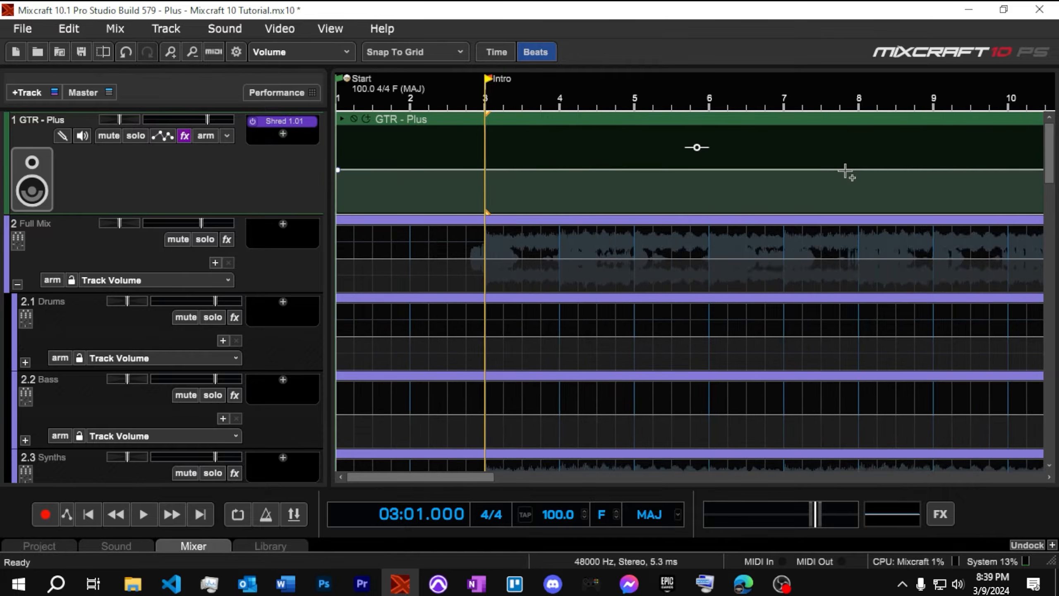
pyautogui.click(804, 101)
pyautogui.rightClick(804, 100)
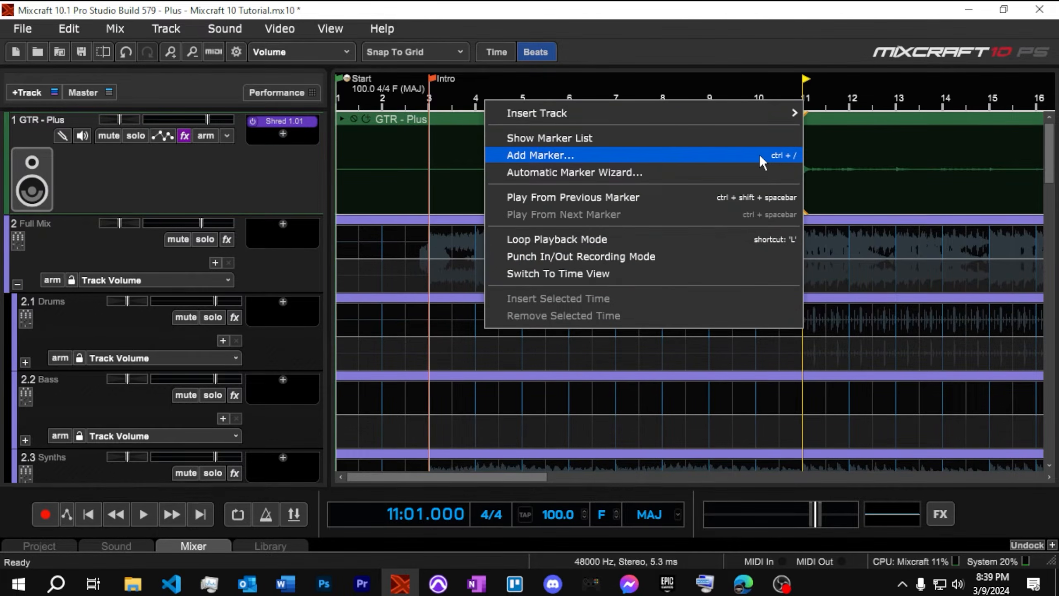
pyautogui.click(760, 154)
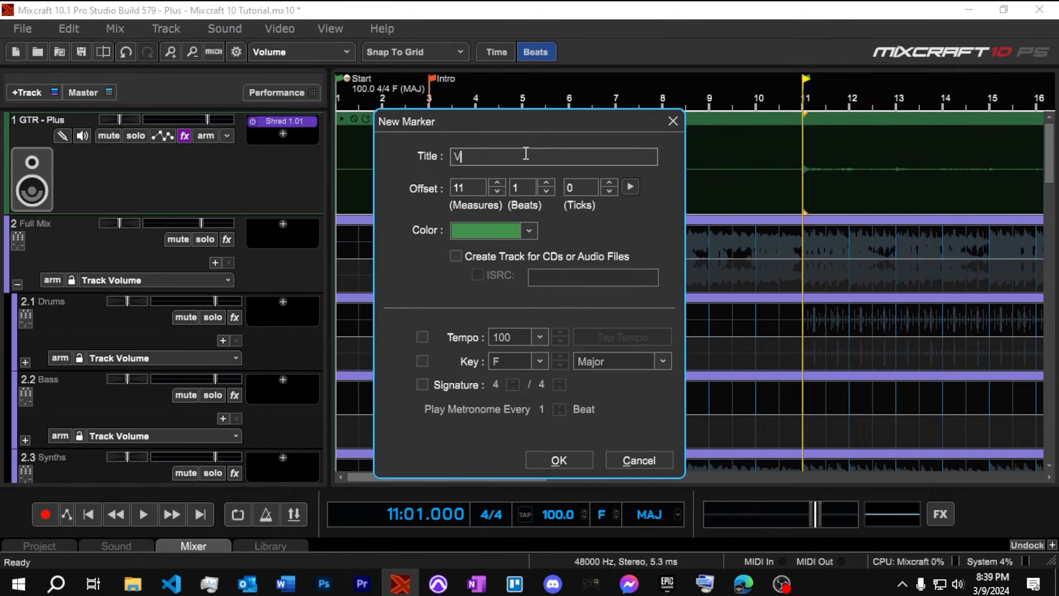
pyautogui.write('Verse')
pyautogui.press('Return')
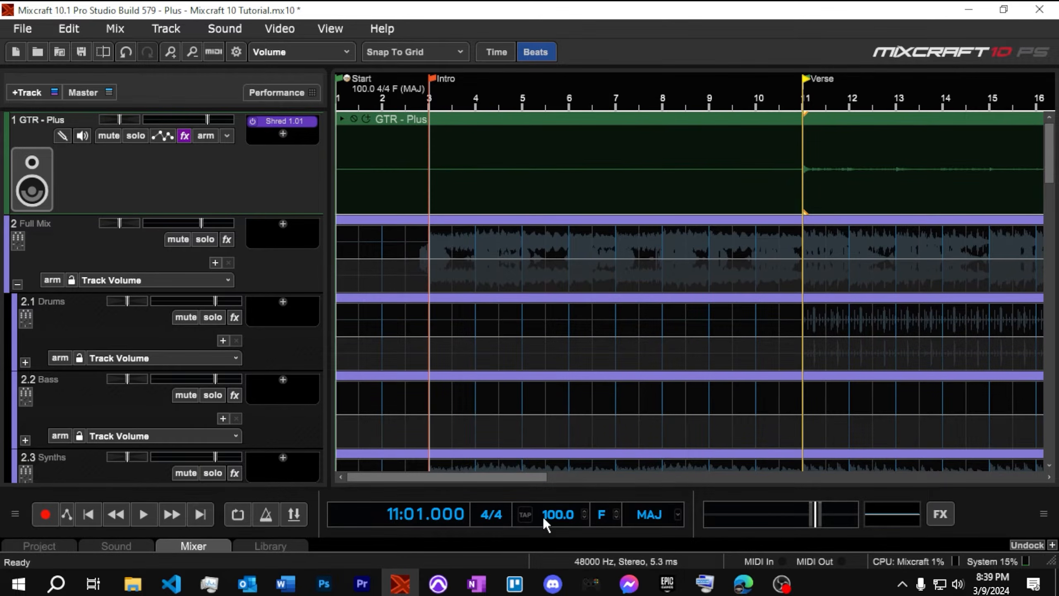
# Add a marker titled Chorus at measure 18, beat 3, where the bass comes in
pyautogui.moveTo(457, 477); pyautogui.dragTo(573, 478)
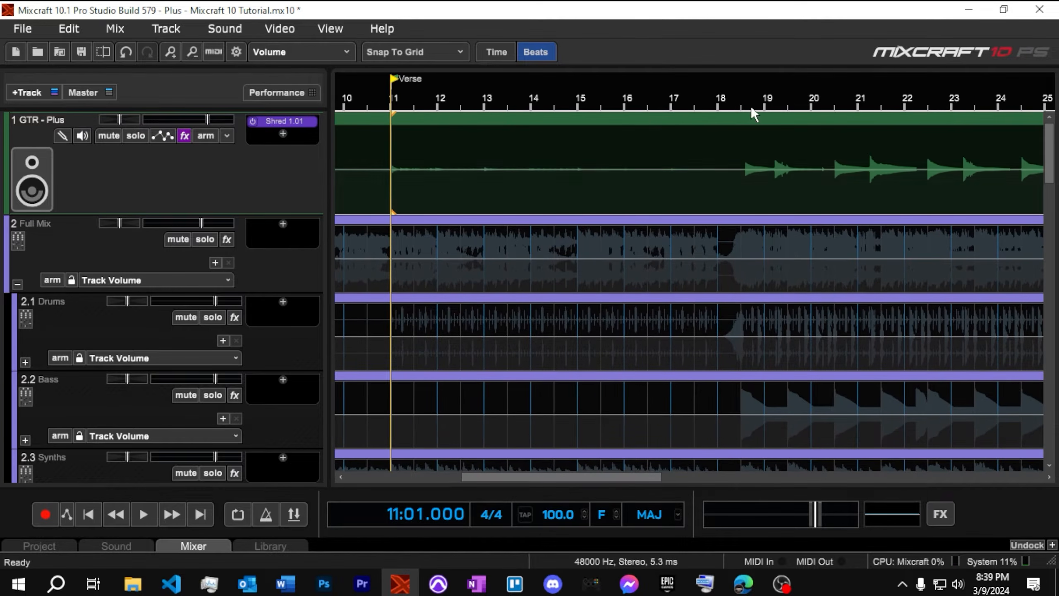
pyautogui.click(741, 109)
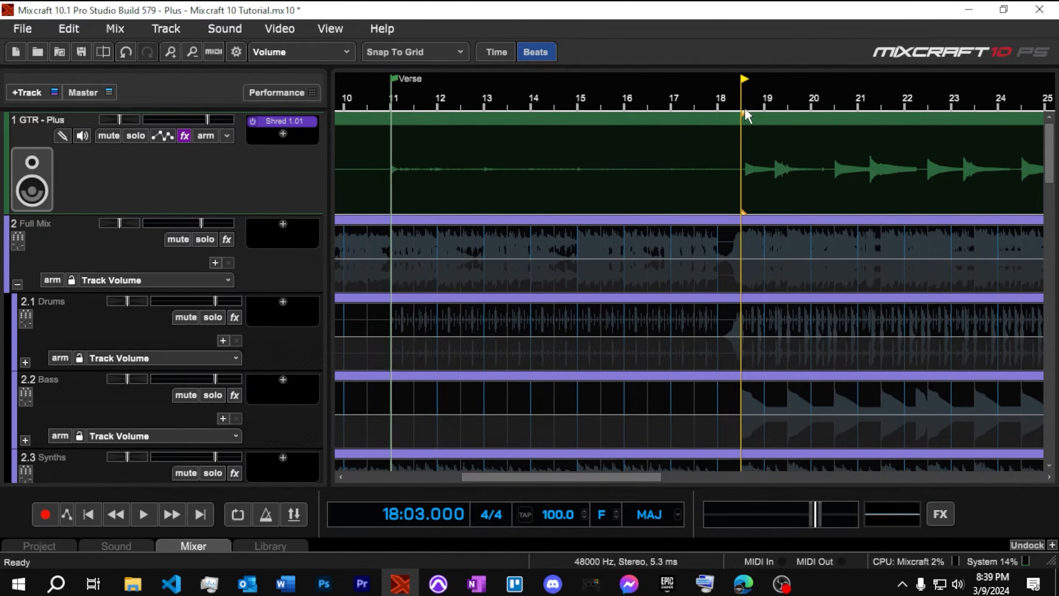
pyautogui.scroll(2, 760, 221)
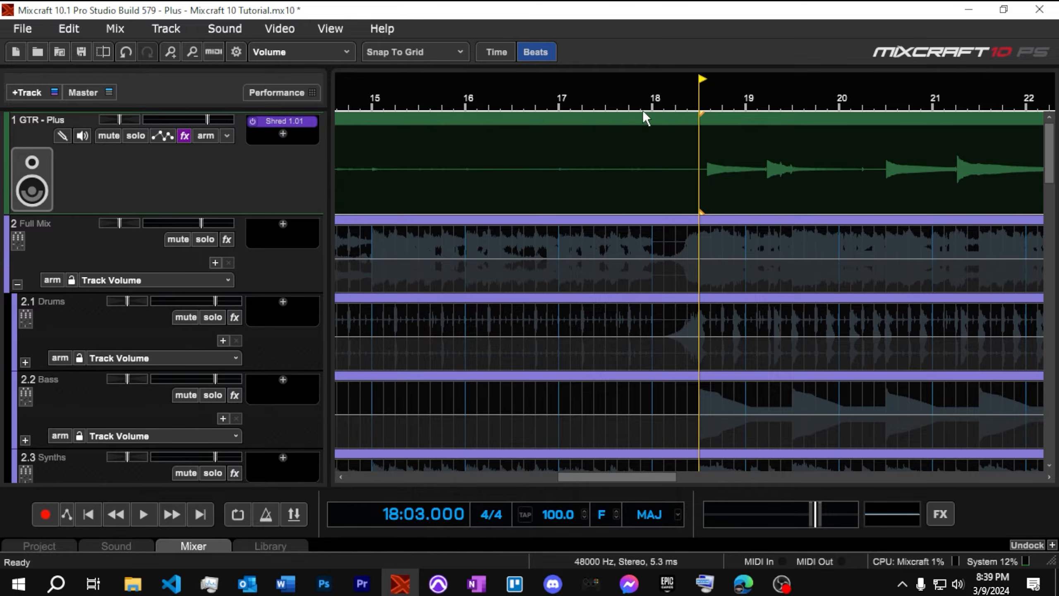
pyautogui.scroll(-1, 760, 194)
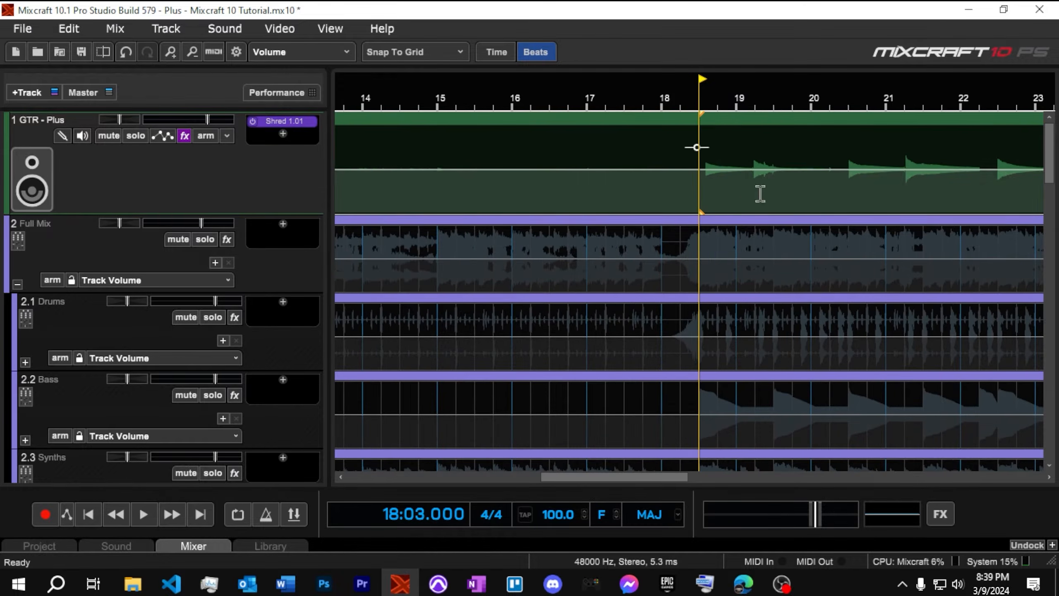
pyautogui.rightClick(698, 102)
pyautogui.moveTo(695, 114)
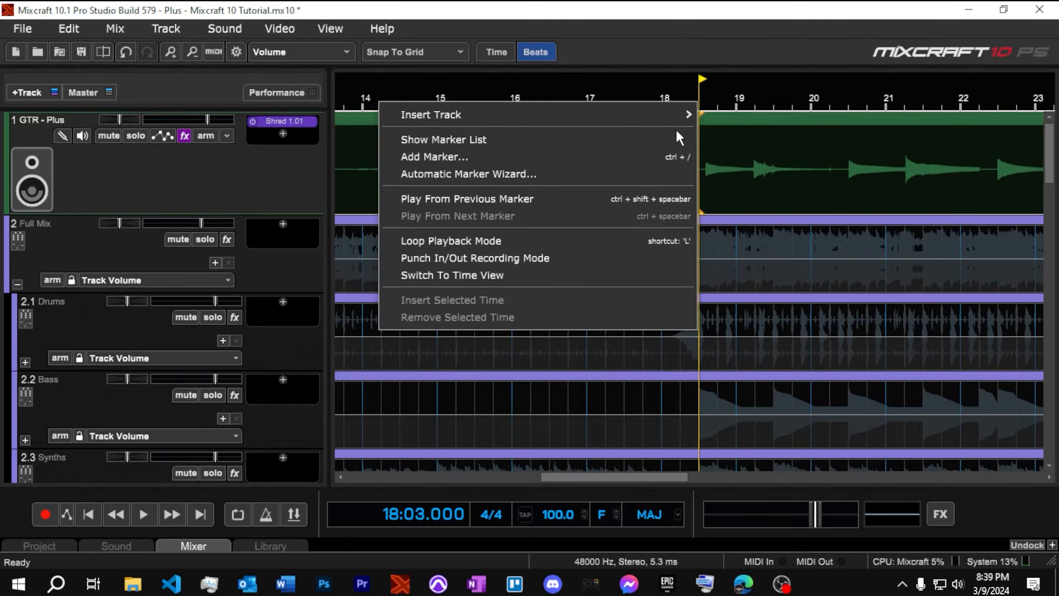
pyautogui.click(652, 157)
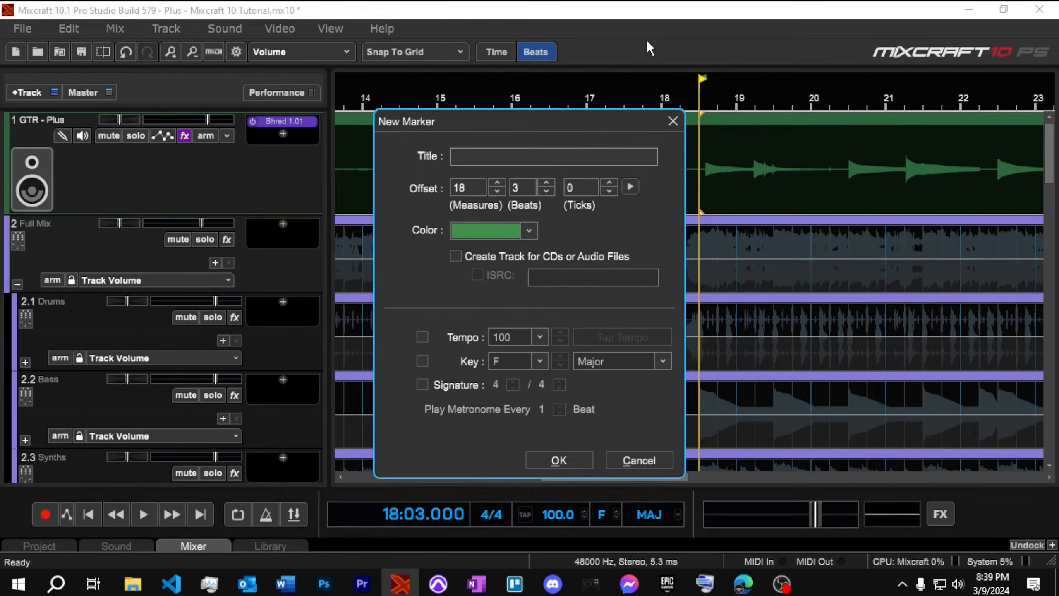
pyautogui.write('Chorus')
pyautogui.press('Return')
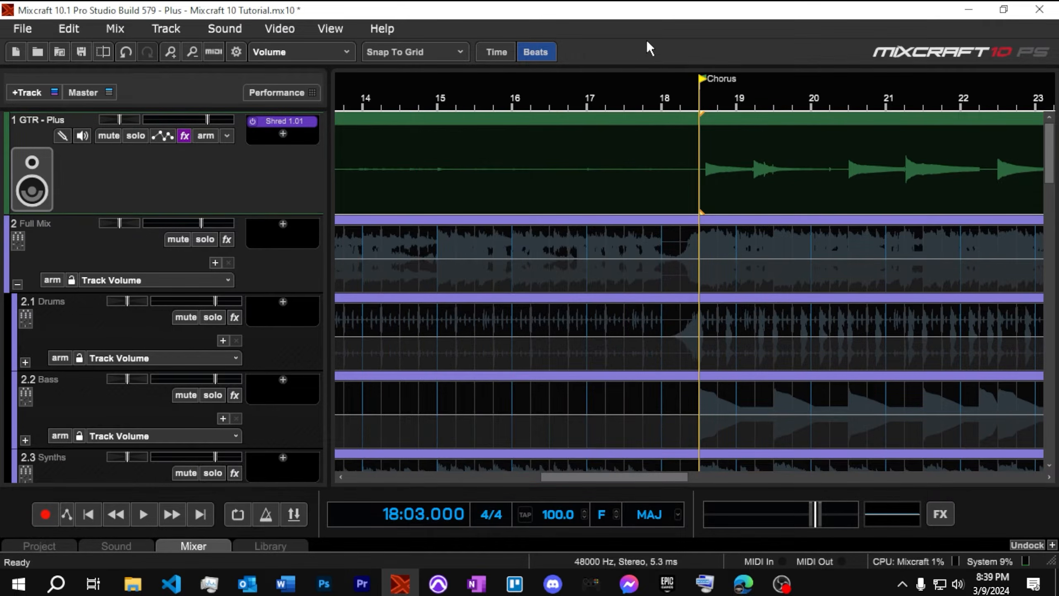
# Change the color of the Chorus marker at measure 18, beat 3 to blue
pyautogui.rightClick(702, 77)
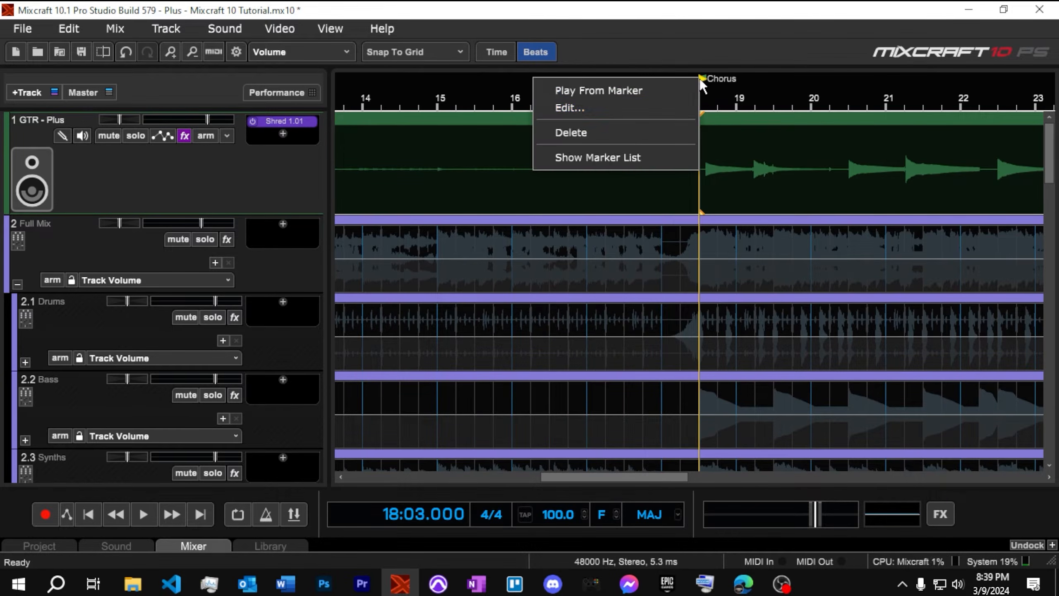
pyautogui.click(663, 107)
pyautogui.click(508, 228)
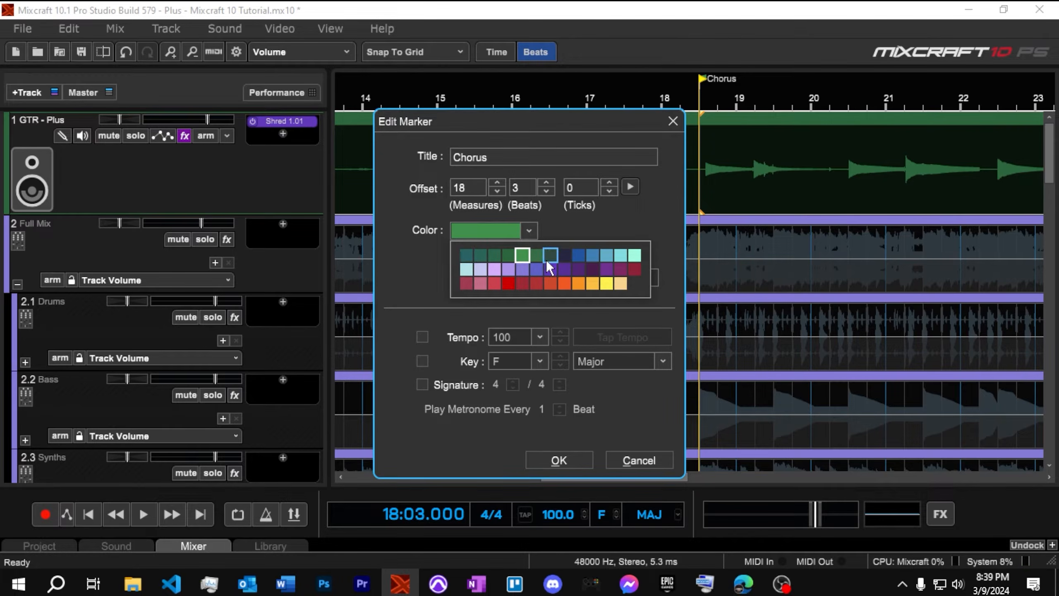
pyautogui.click(579, 255)
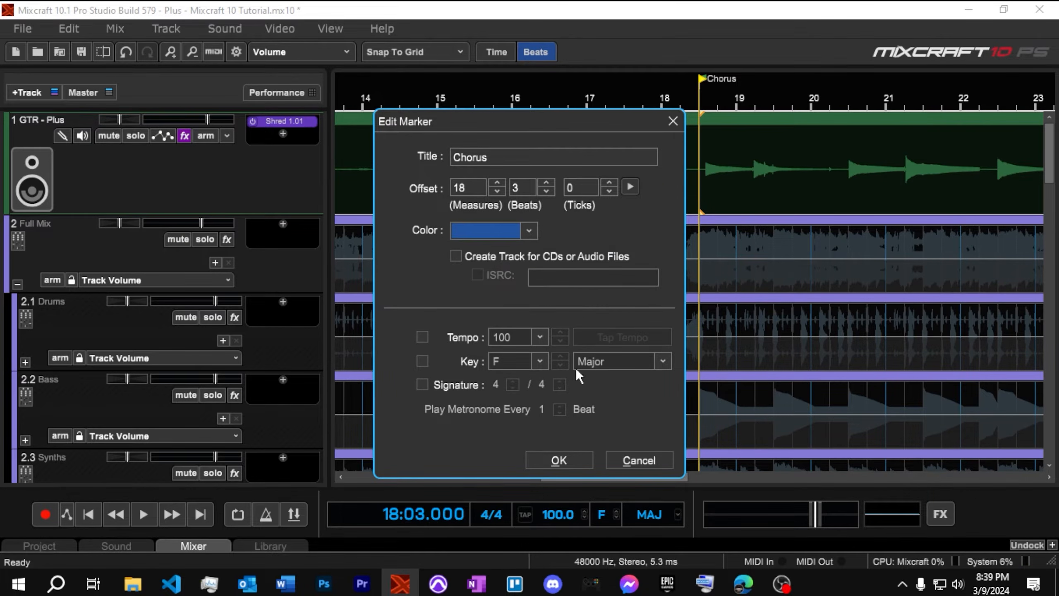
pyautogui.click(559, 460)
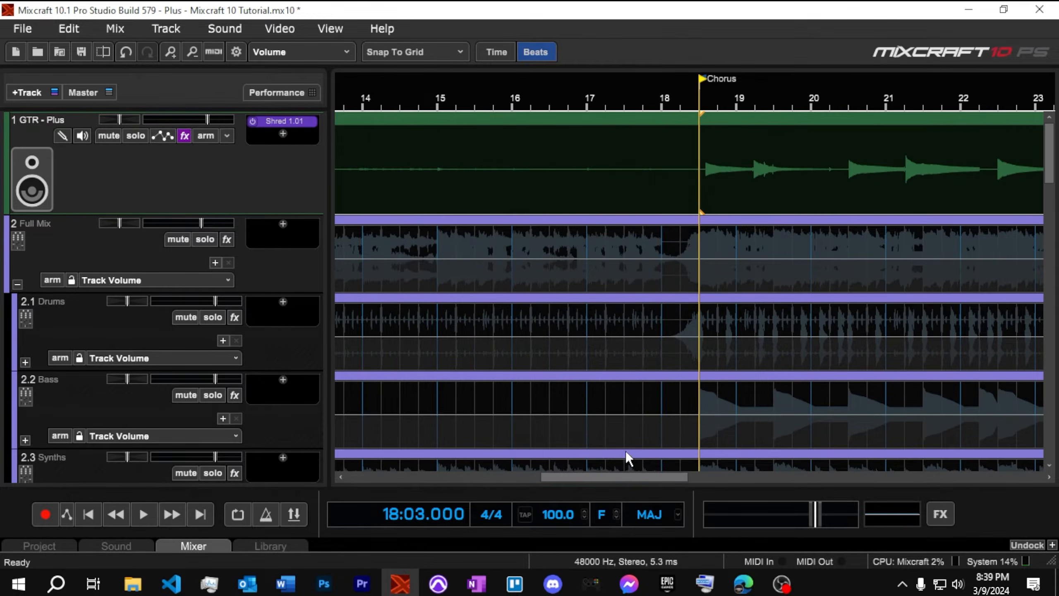
# Add a red marker titled Break at measure 18, beat 1, just before the Chorus marker
pyautogui.click(661, 107)
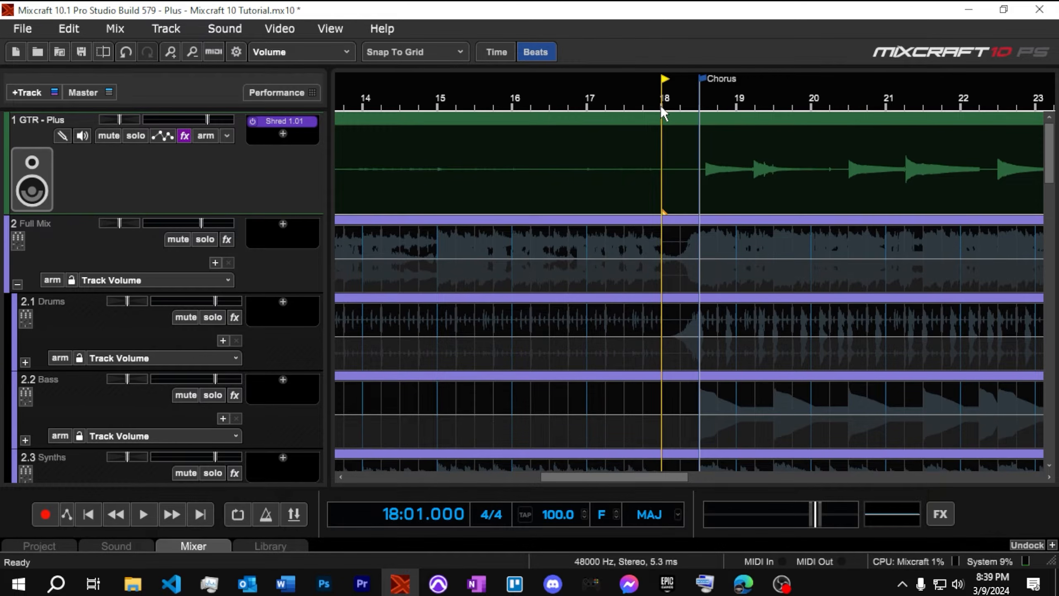
pyautogui.rightClick(661, 105)
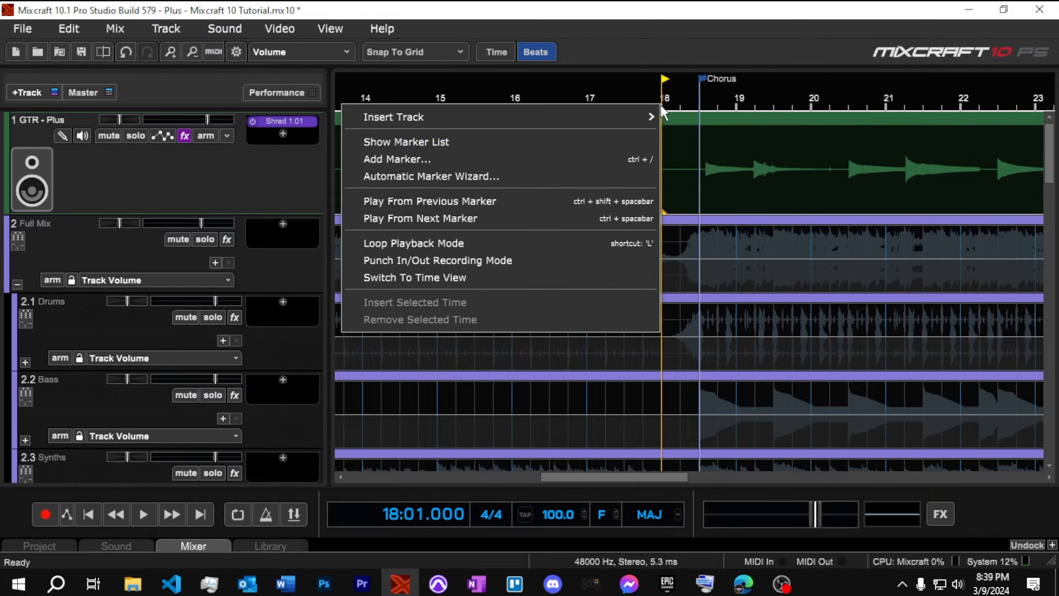
pyautogui.click(626, 156)
pyautogui.click(527, 160)
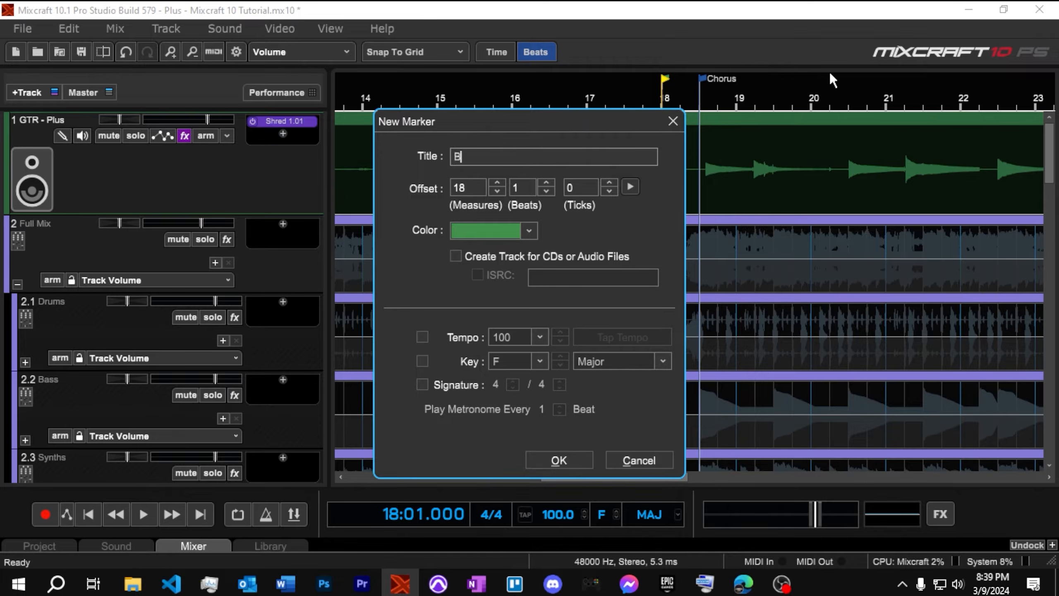
pyautogui.click(505, 229)
pyautogui.click(509, 283)
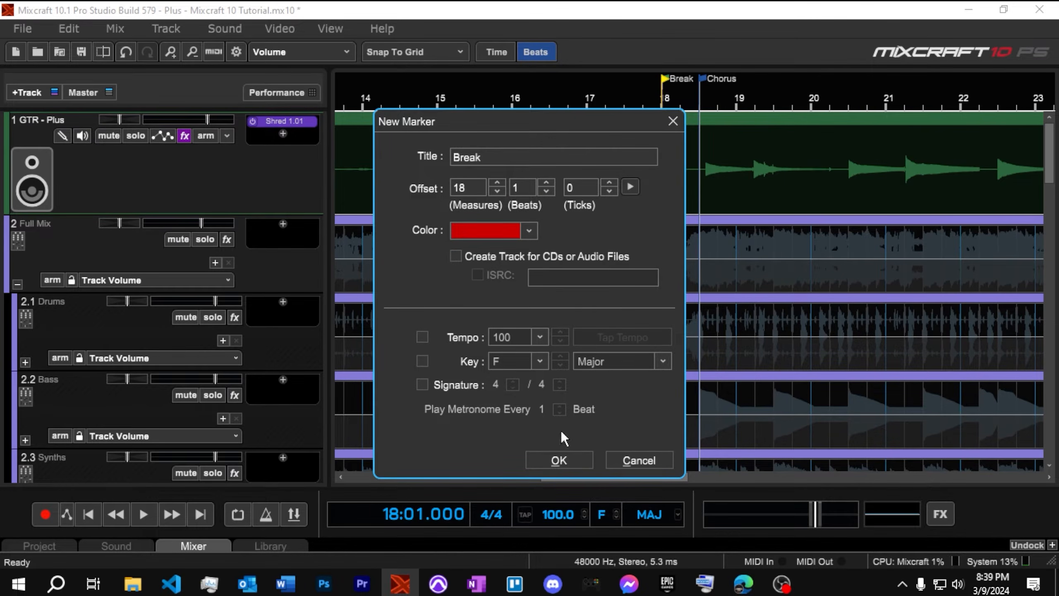
pyautogui.click(561, 459)
# Add a purple marker titled Bridge at measure 26, beat 3, where the vocals drop out
pyautogui.scroll(-1, 788, 318)
pyautogui.moveTo(640, 477); pyautogui.dragTo(716, 480)
pyautogui.scroll(-3, 747, 346)
pyautogui.moveTo(631, 477); pyautogui.dragTo(673, 476)
pyautogui.scroll(-3, 151, 298)
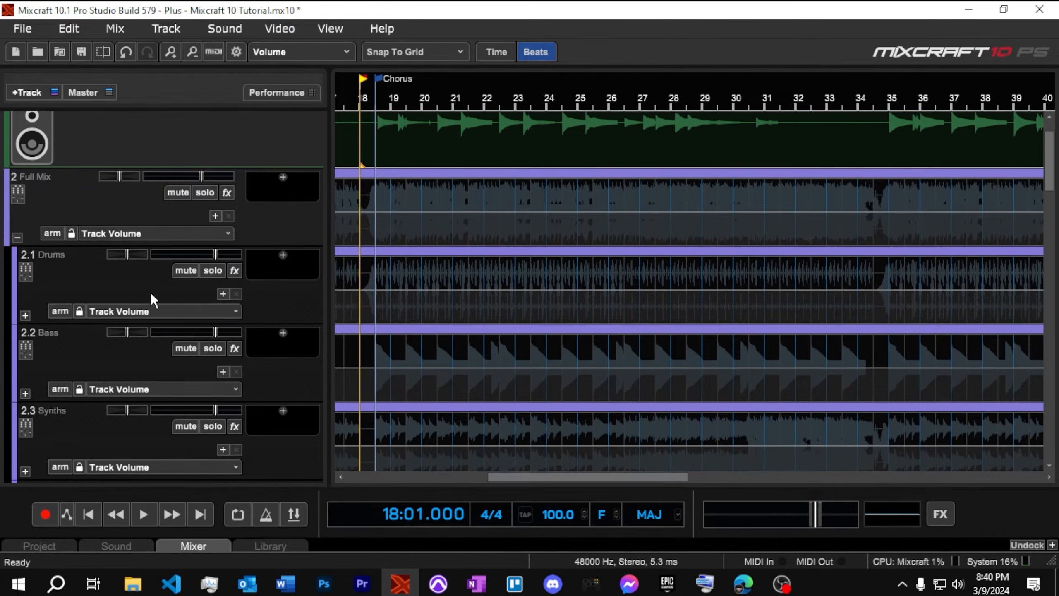
pyautogui.scroll(-1, 151, 292)
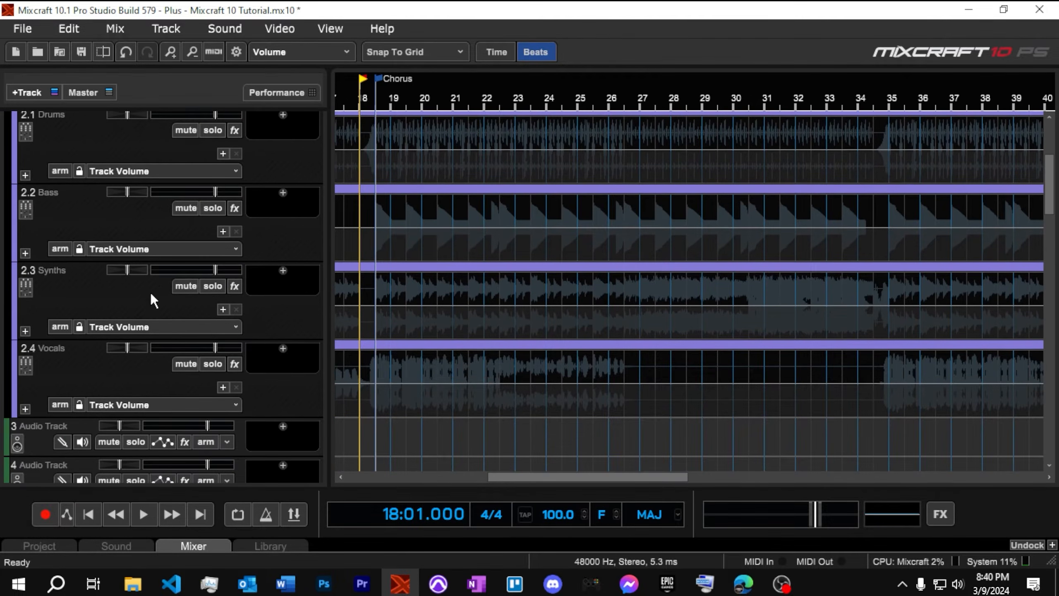
pyautogui.scroll(2, 151, 292)
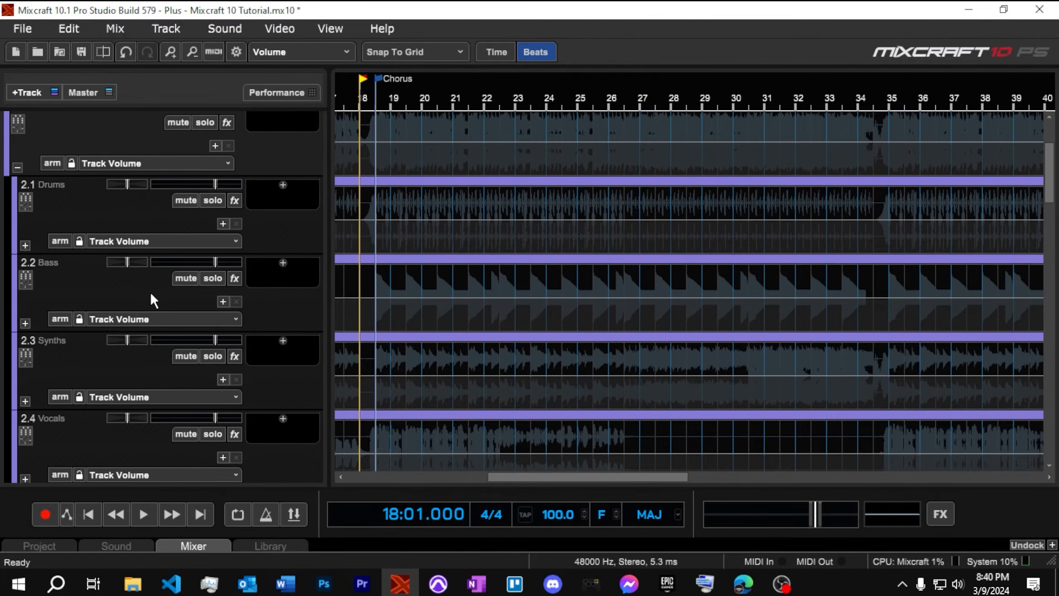
pyautogui.click(621, 95)
pyautogui.scroll(1, 631, 104)
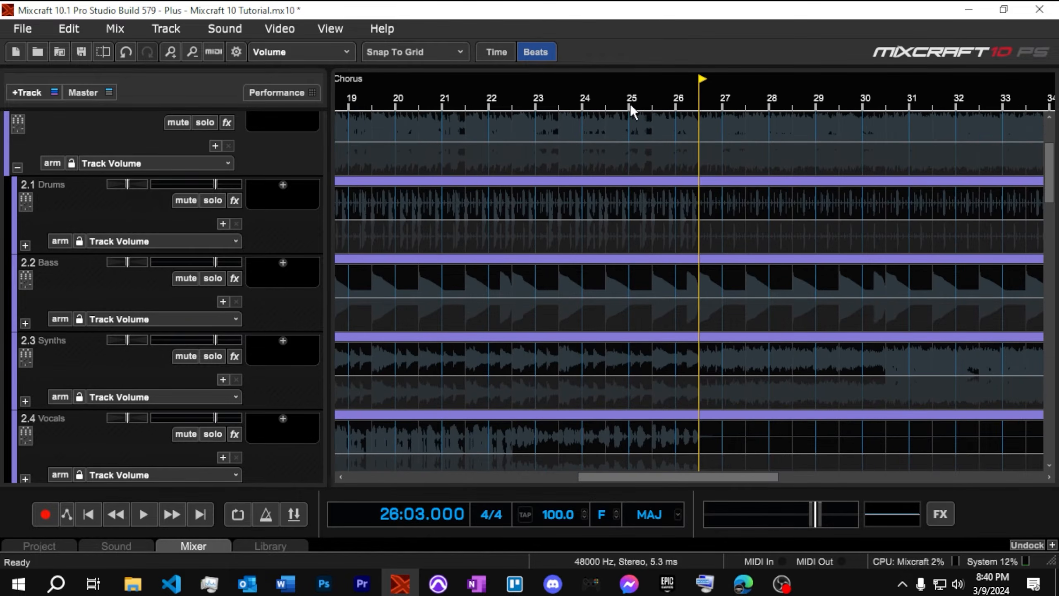
pyautogui.rightClick(700, 110)
pyautogui.click(648, 160)
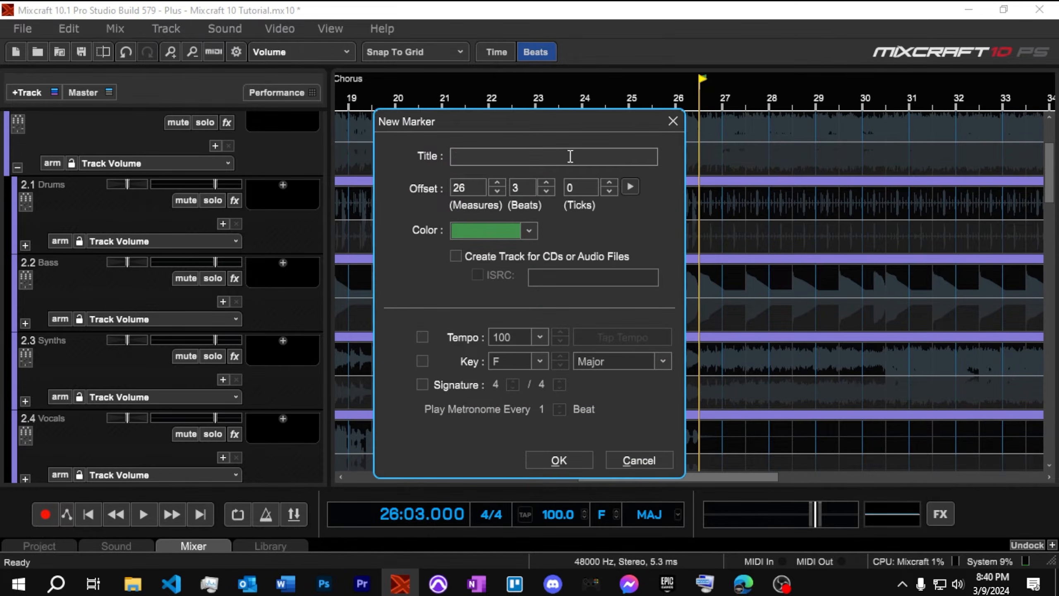
pyautogui.write('Bridge')
pyautogui.click(492, 232)
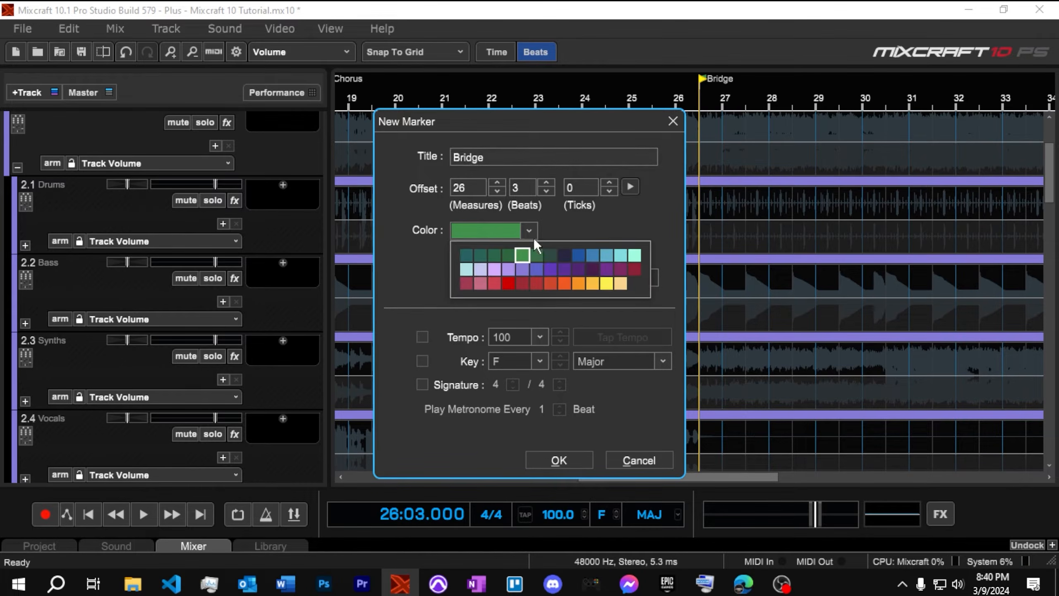
pyautogui.click(551, 267)
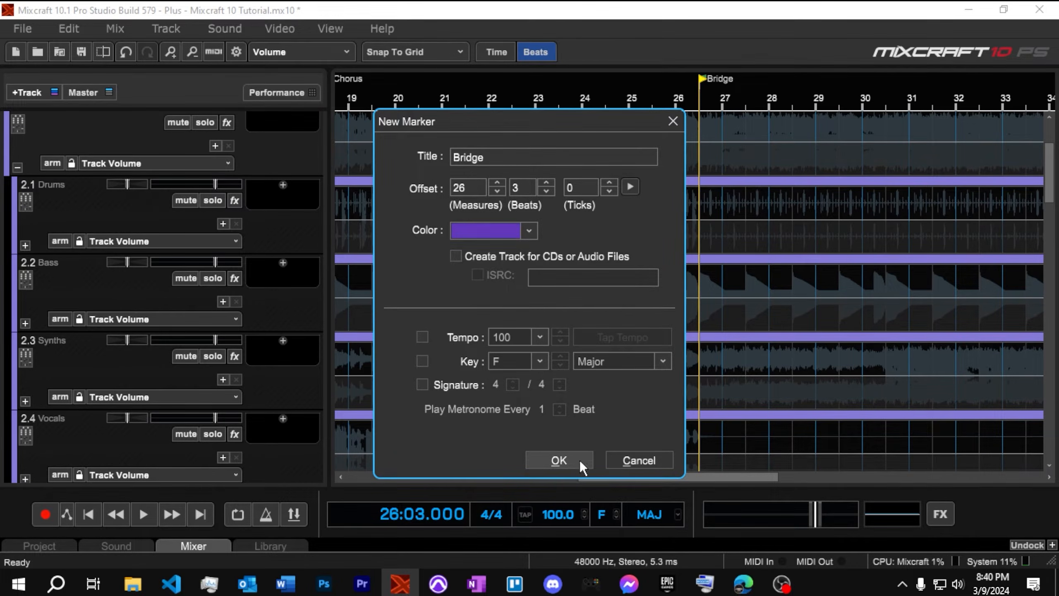
pyautogui.click(559, 460)
# Add a red marker titled Break at measure 34, beat 3, after the bridge section
pyautogui.moveTo(678, 476); pyautogui.dragTo(748, 467)
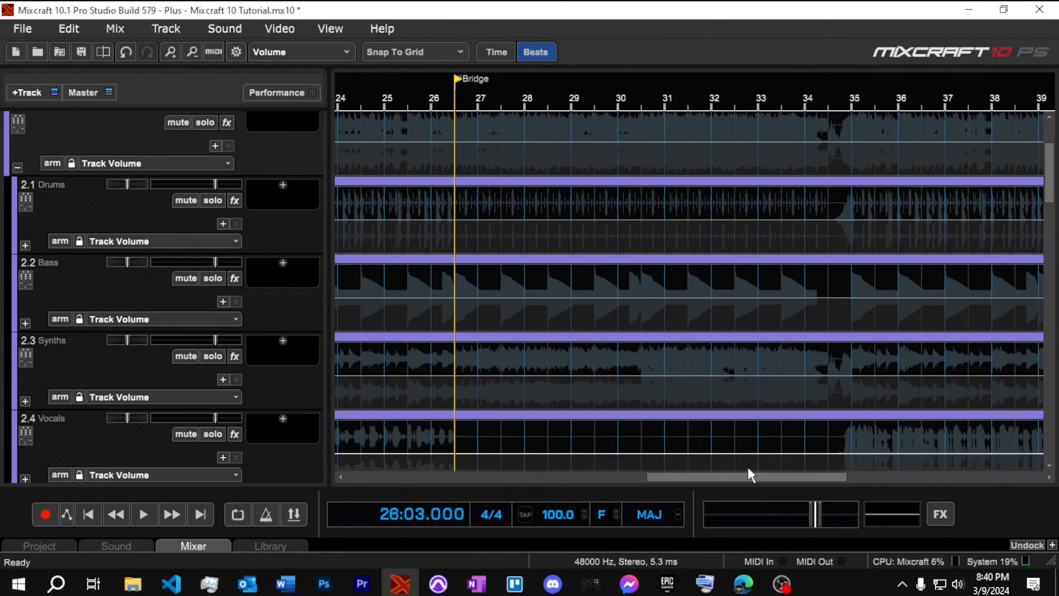
pyautogui.click(829, 104)
pyautogui.rightClick(827, 96)
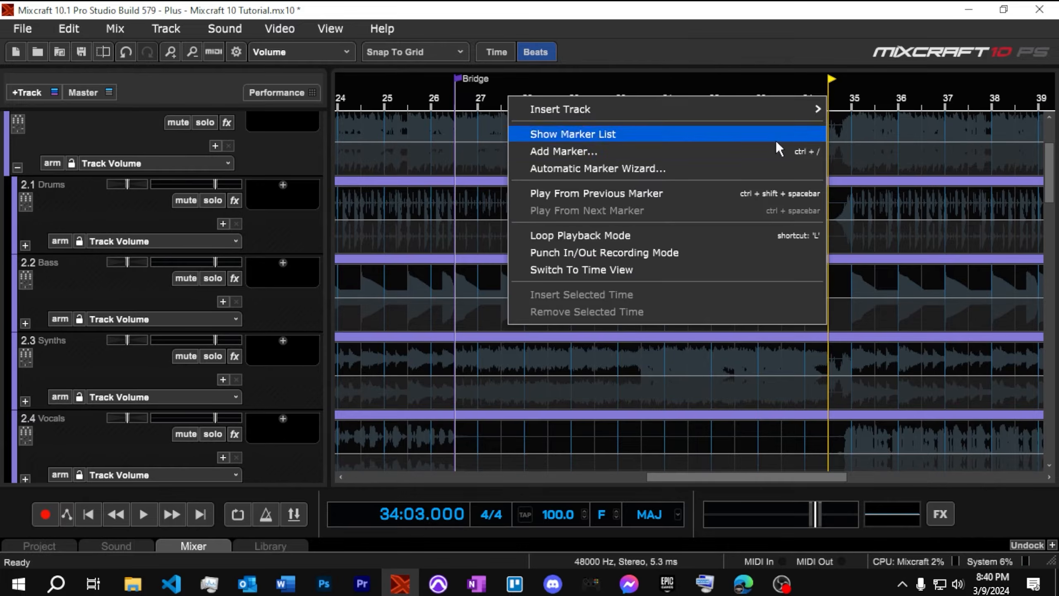
pyautogui.click(761, 154)
pyautogui.click(529, 231)
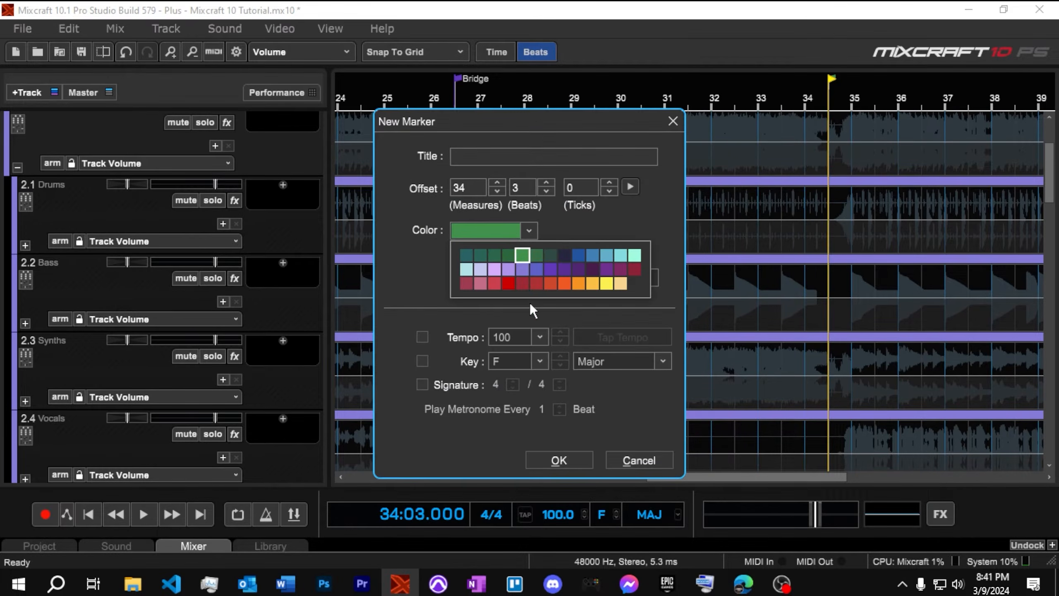
pyautogui.click(508, 284)
pyautogui.click(507, 160)
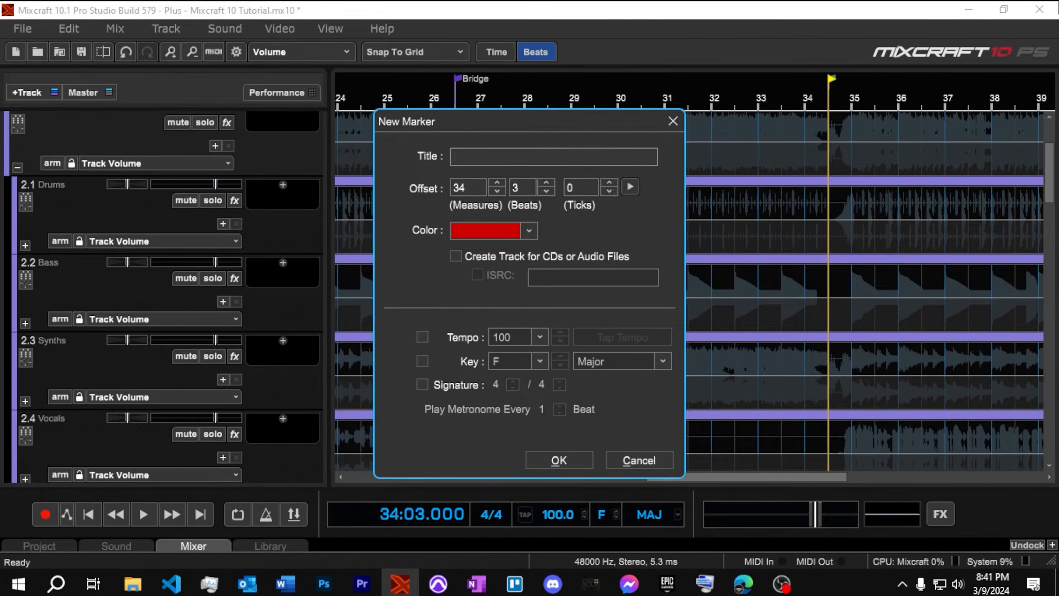
pyautogui.write('Break')
pyautogui.press('Return')
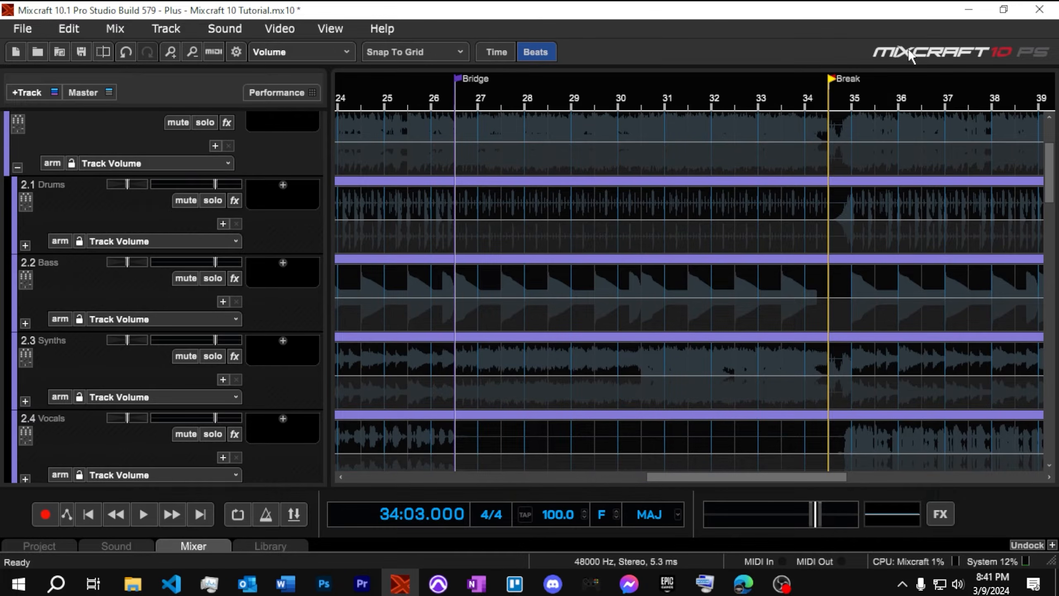
# Add a blue marker titled Chorus at measure 35, beat 1, where the bass returns after the break
pyautogui.click(854, 100)
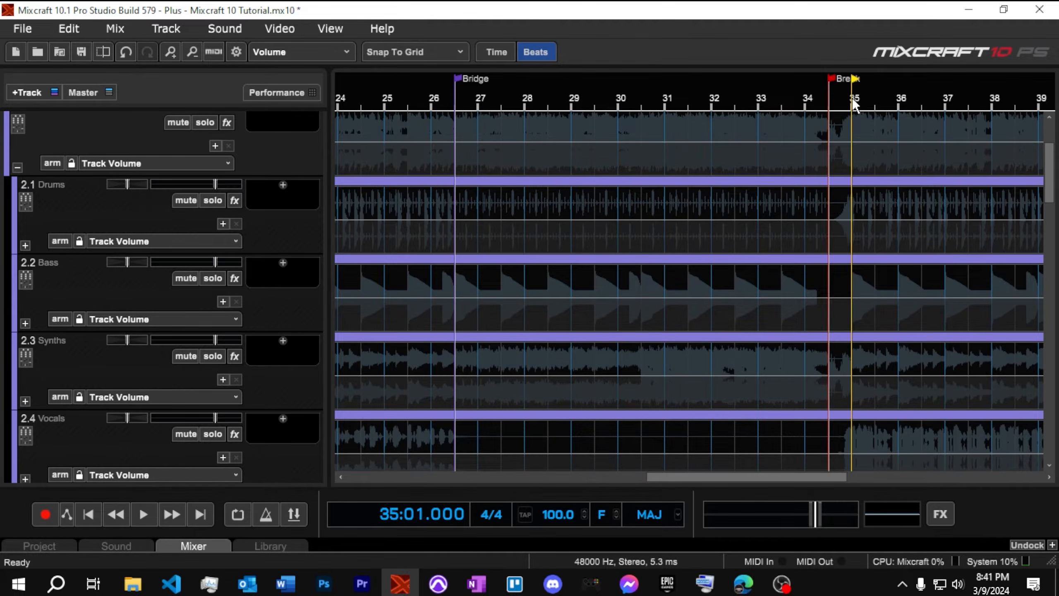
pyautogui.rightClick(852, 98)
pyautogui.click(777, 153)
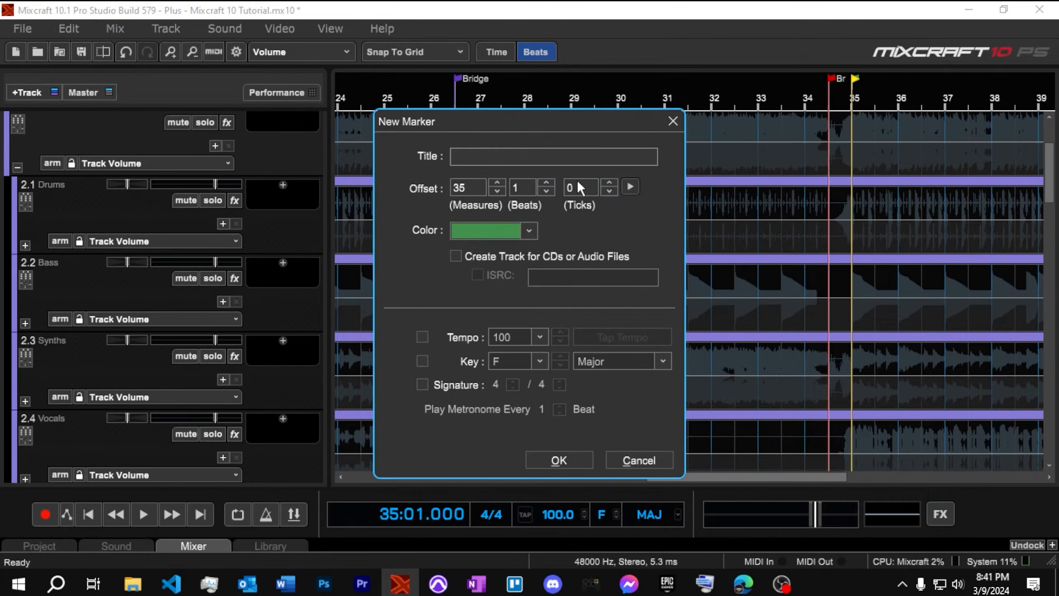
pyautogui.write('Chorus')
pyautogui.click(489, 230)
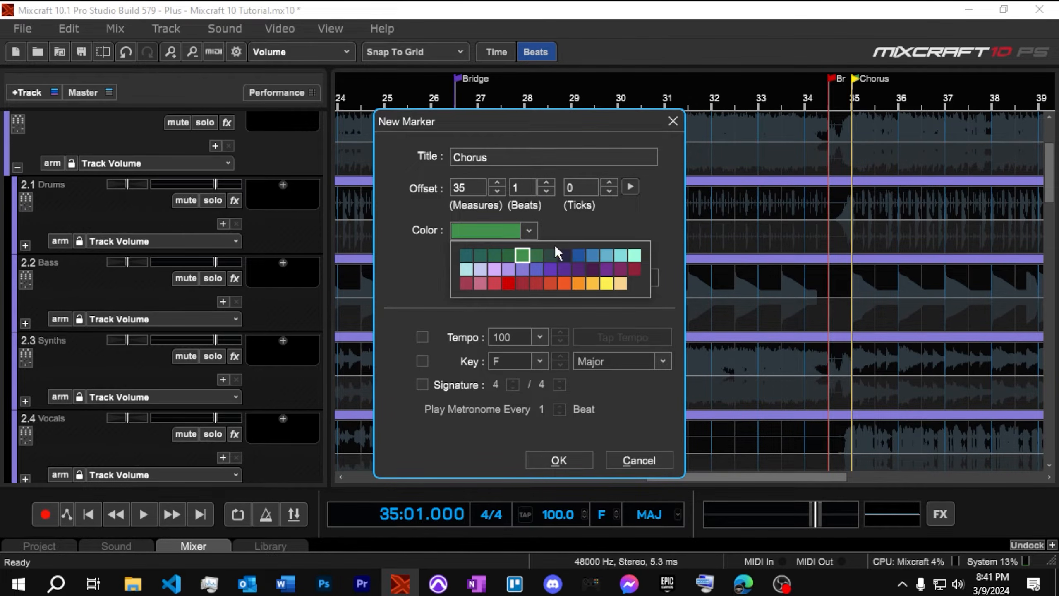
pyautogui.click(581, 258)
pyautogui.click(559, 459)
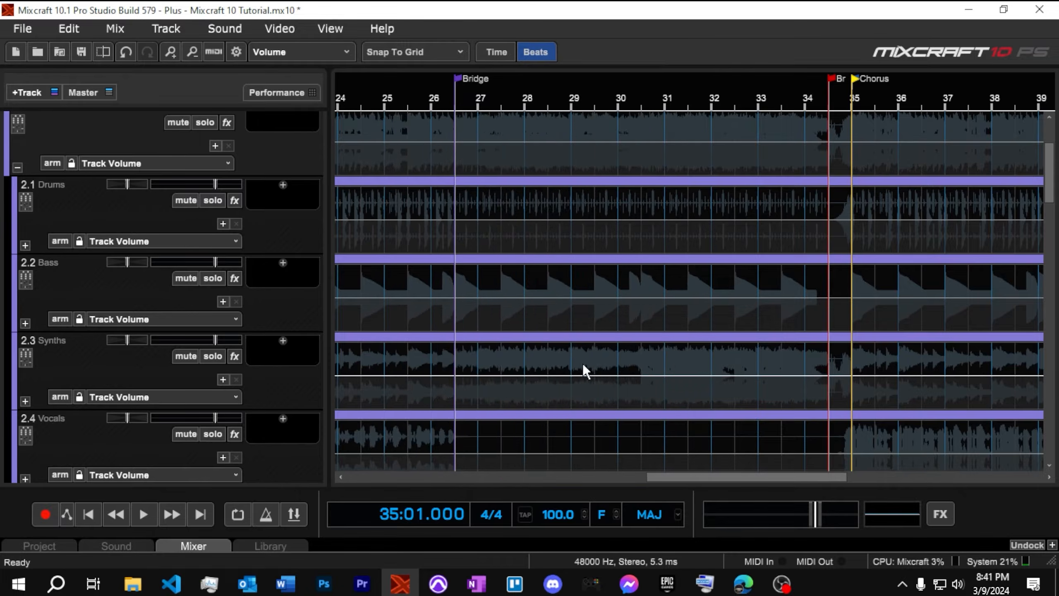
# Add a dark navy marker titled End at measure 44, beat 1, just after the song's last clips
pyautogui.scroll(-2, 587, 360)
pyautogui.scroll(-1, 586, 361)
pyautogui.scroll(-1, 558, 478)
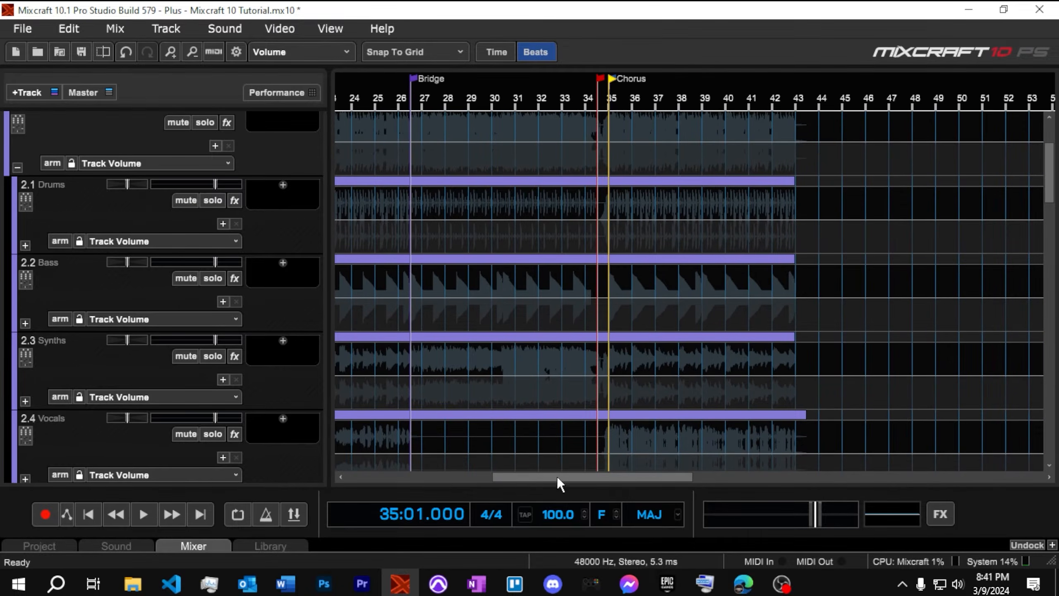
pyautogui.moveTo(558, 478); pyautogui.dragTo(546, 455)
pyautogui.click(871, 141)
pyautogui.scroll(3, 871, 141)
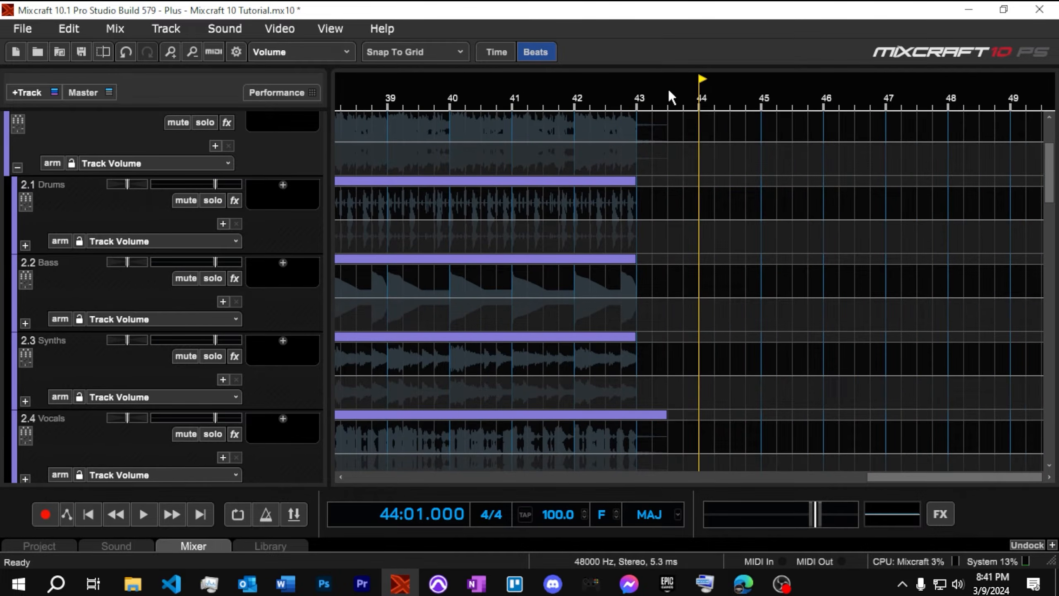
pyautogui.moveTo(669, 91); pyautogui.dragTo(685, 92)
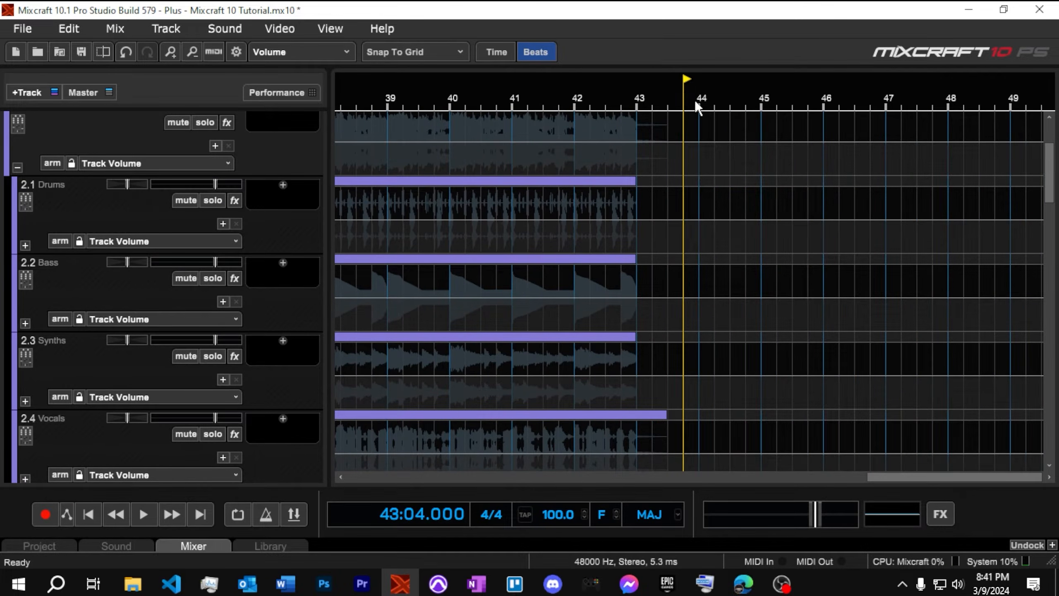
pyautogui.click(699, 100)
pyautogui.rightClick(699, 100)
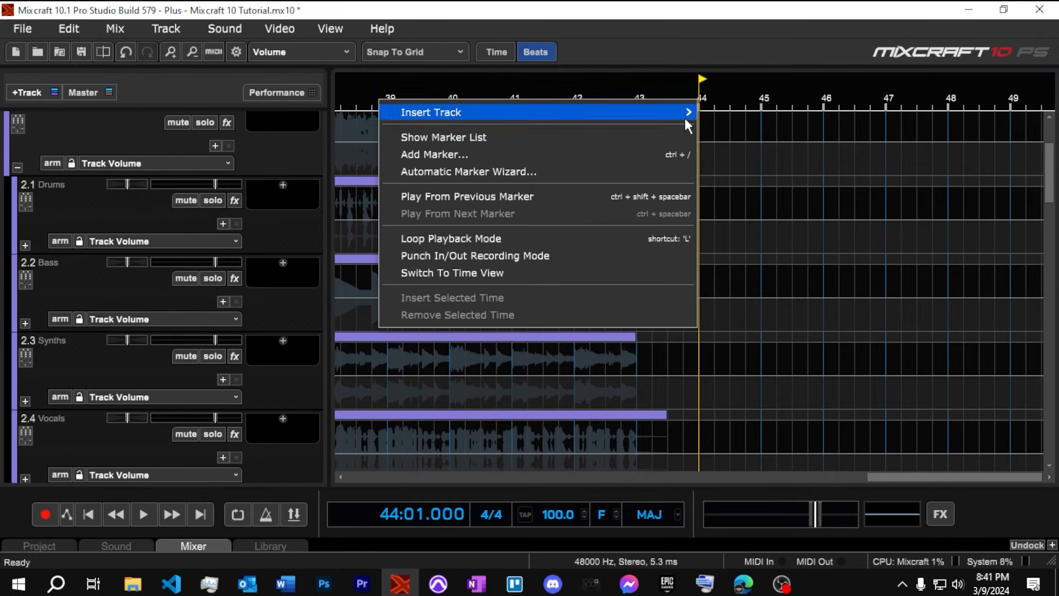
pyautogui.click(657, 154)
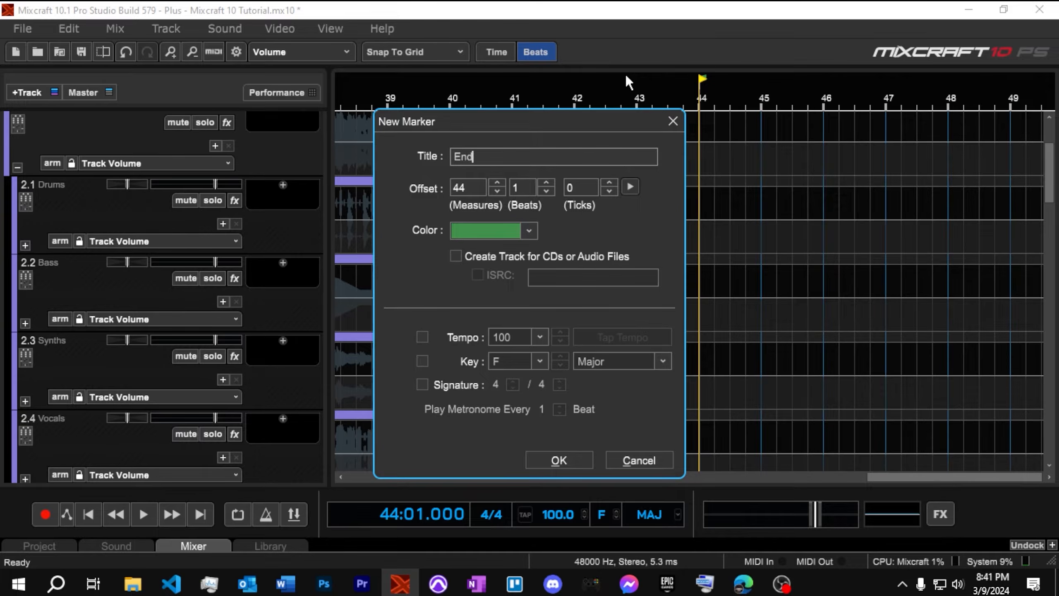
pyautogui.click(500, 232)
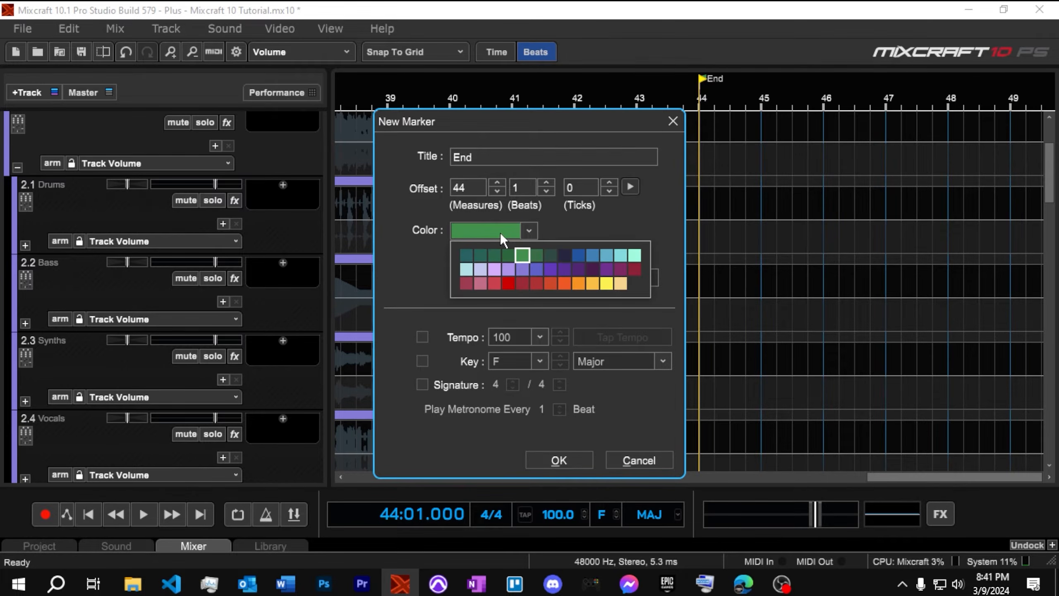
pyautogui.click(566, 255)
pyautogui.click(559, 459)
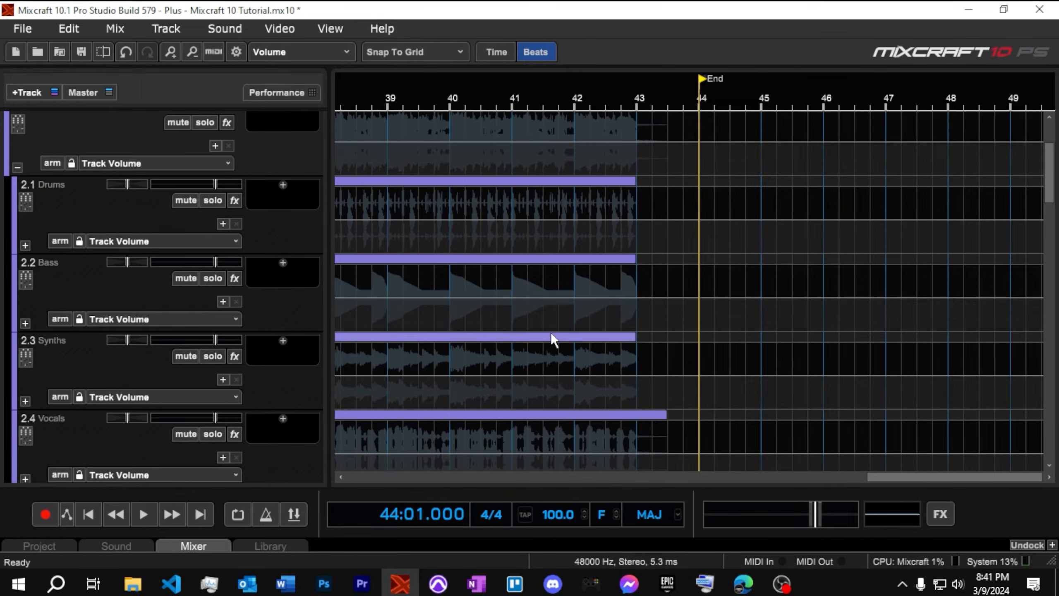
# Split the GTR - Plus clip exactly at the Verse marker, measure 11, beat 1
pyautogui.scroll(-2, 623, 313)
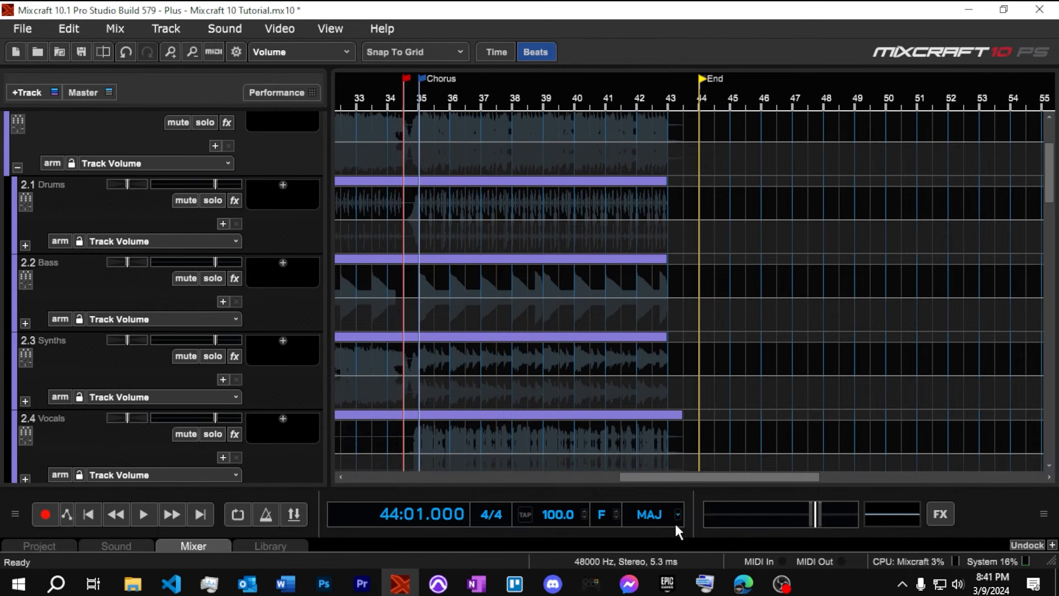
pyautogui.moveTo(710, 482); pyautogui.dragTo(387, 455)
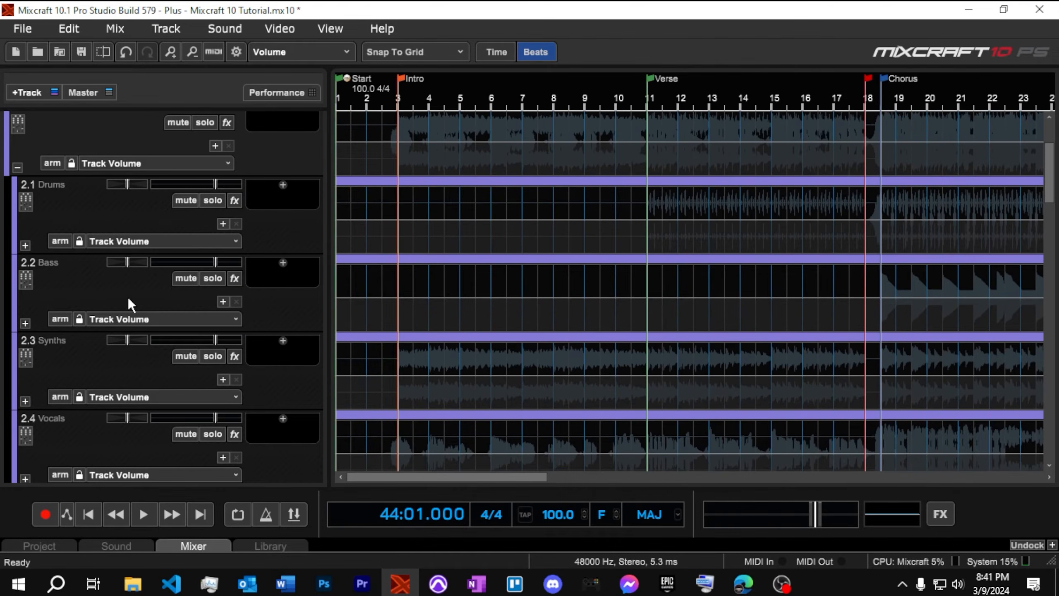
pyautogui.scroll(2, 125, 297)
pyautogui.scroll(1, 123, 296)
pyautogui.scroll(-2, 498, 251)
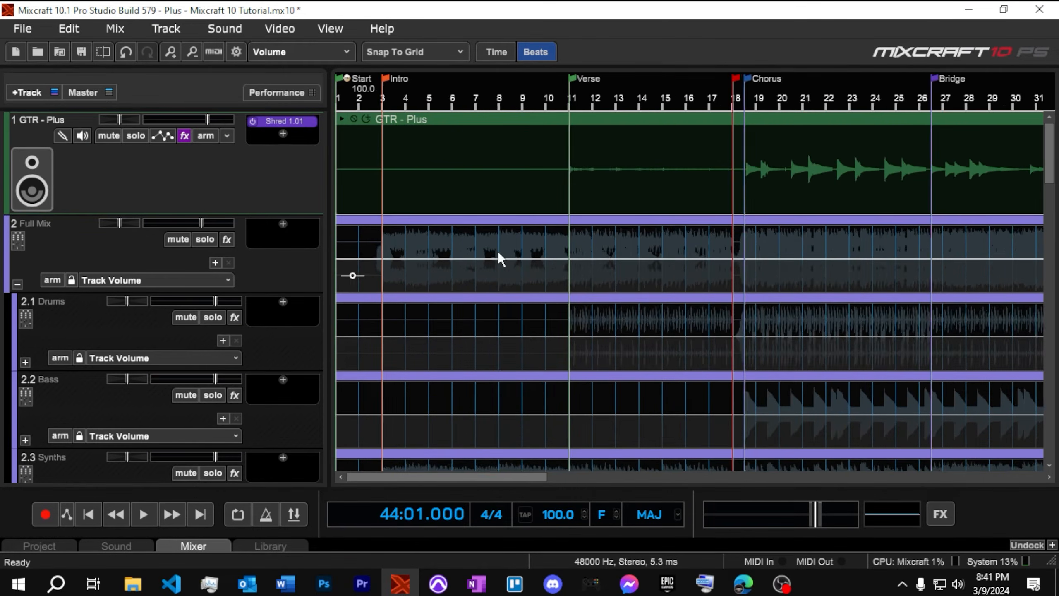
pyautogui.click(521, 105)
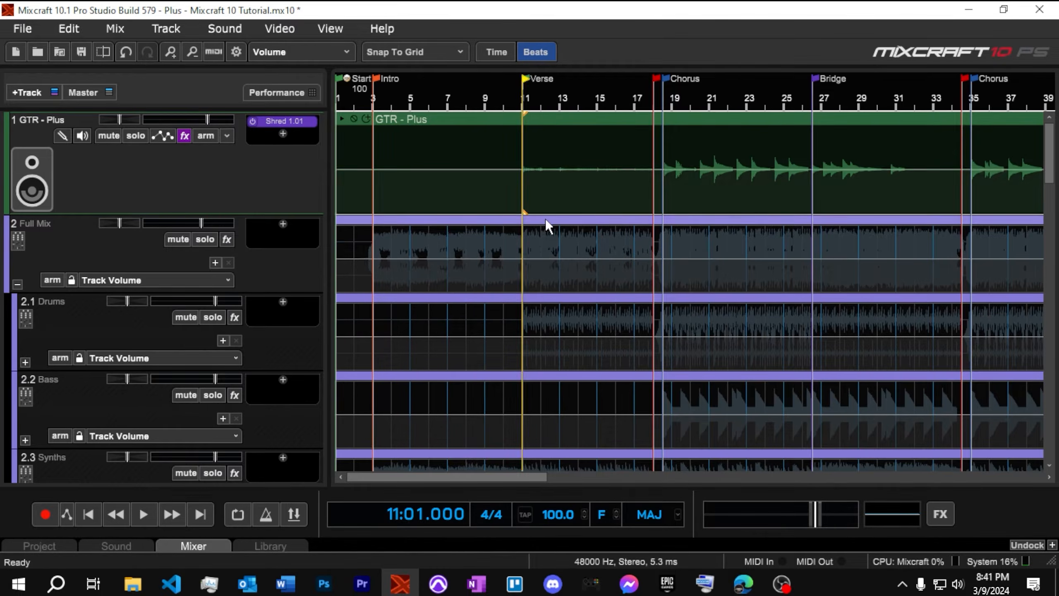
pyautogui.scroll(8, 636, 215)
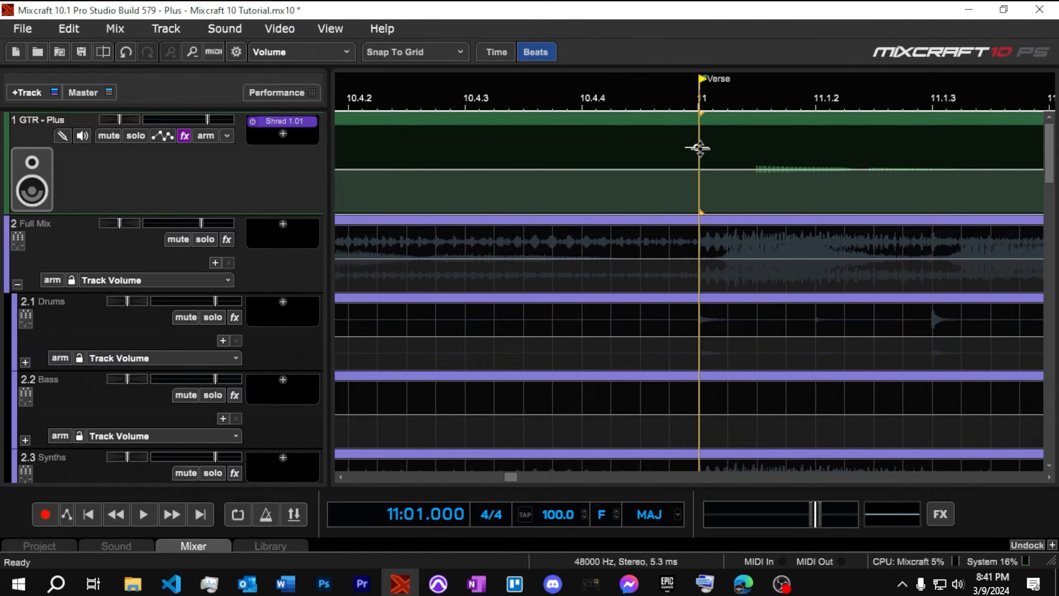
pyautogui.rightClick(700, 131)
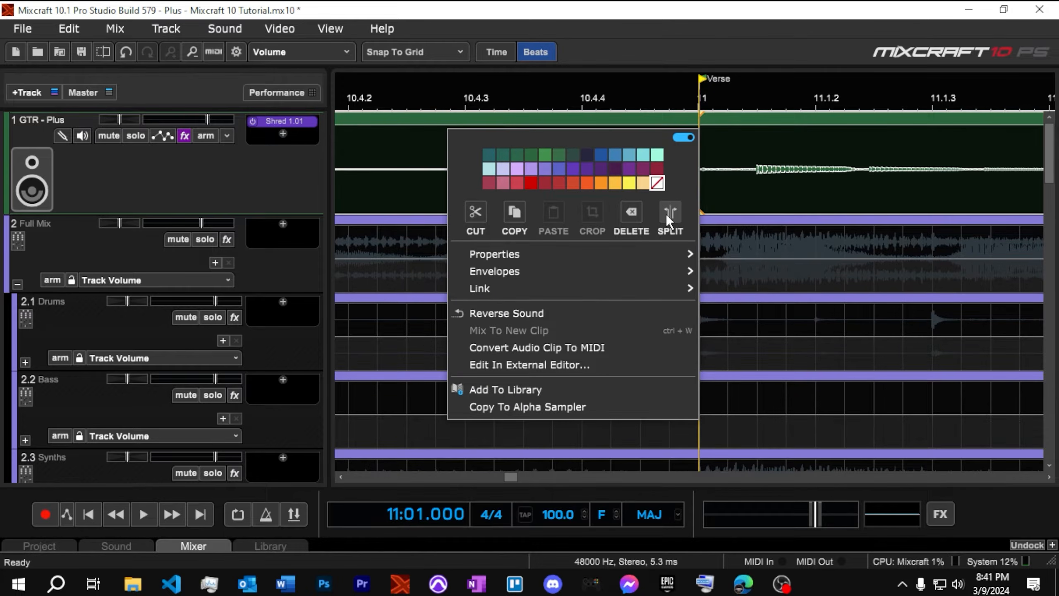
pyautogui.click(697, 121)
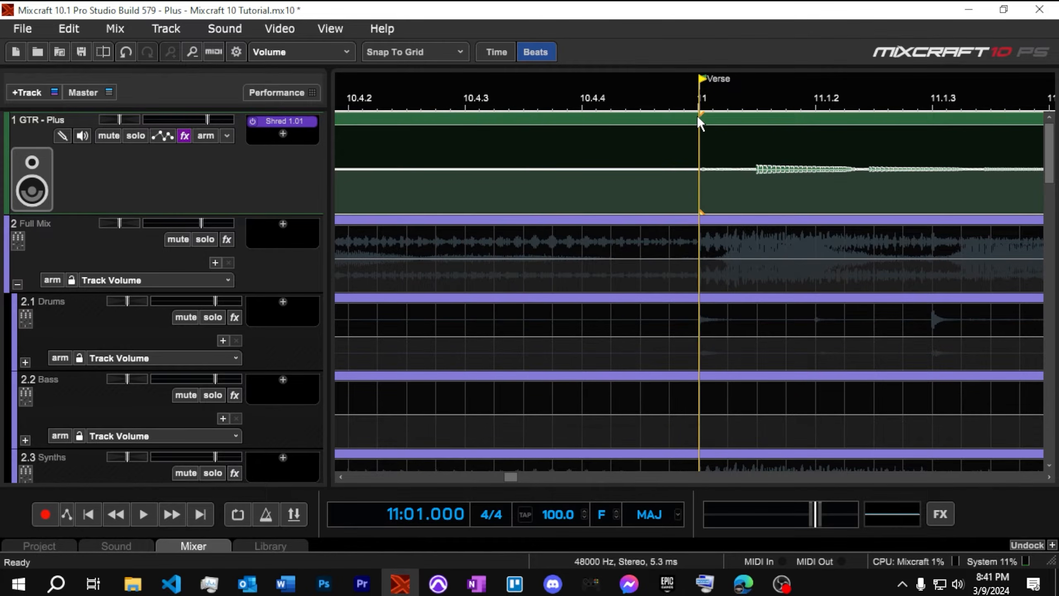
pyautogui.rightClick(699, 119)
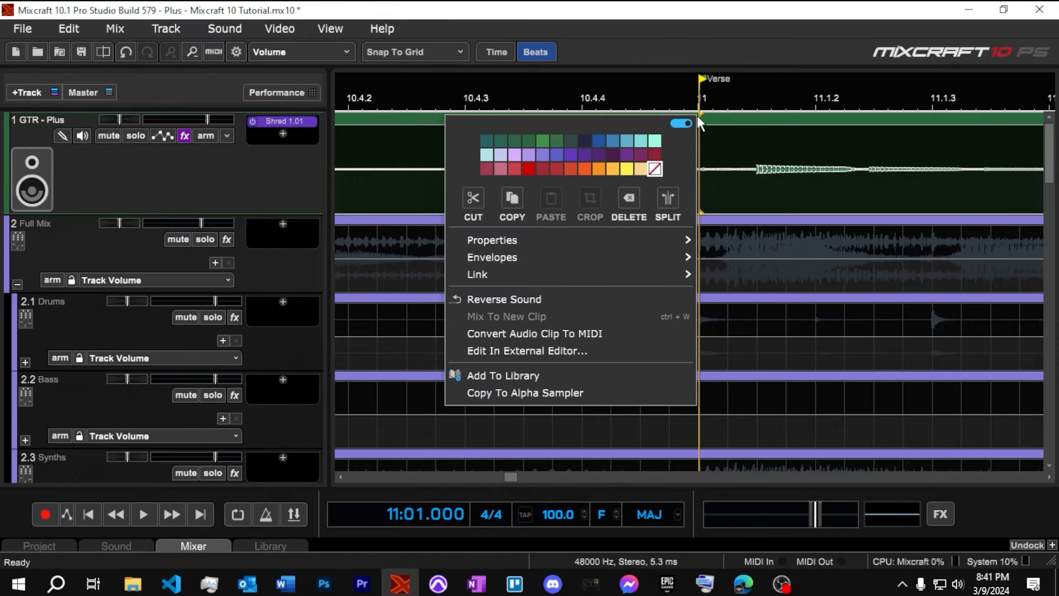
pyautogui.click(668, 198)
# Delete the silent part of the GTR - Plus clip before the Verse marker and save the project
pyautogui.scroll(-5, 703, 203)
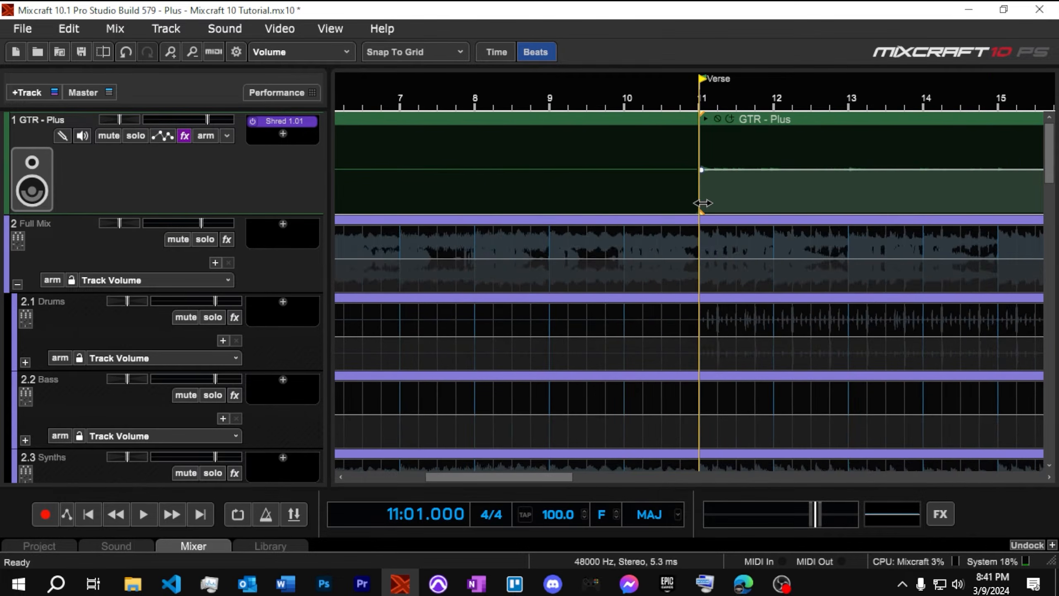
pyautogui.scroll(-3, 702, 203)
pyautogui.click(421, 113)
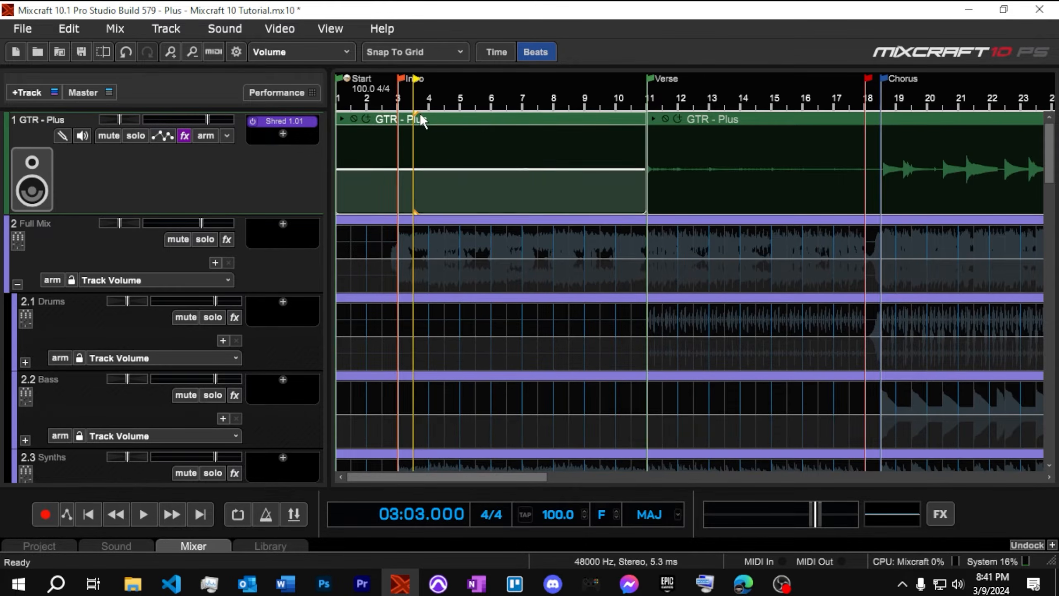
pyautogui.press('Delete')
pyautogui.scroll(-4, 595, 183)
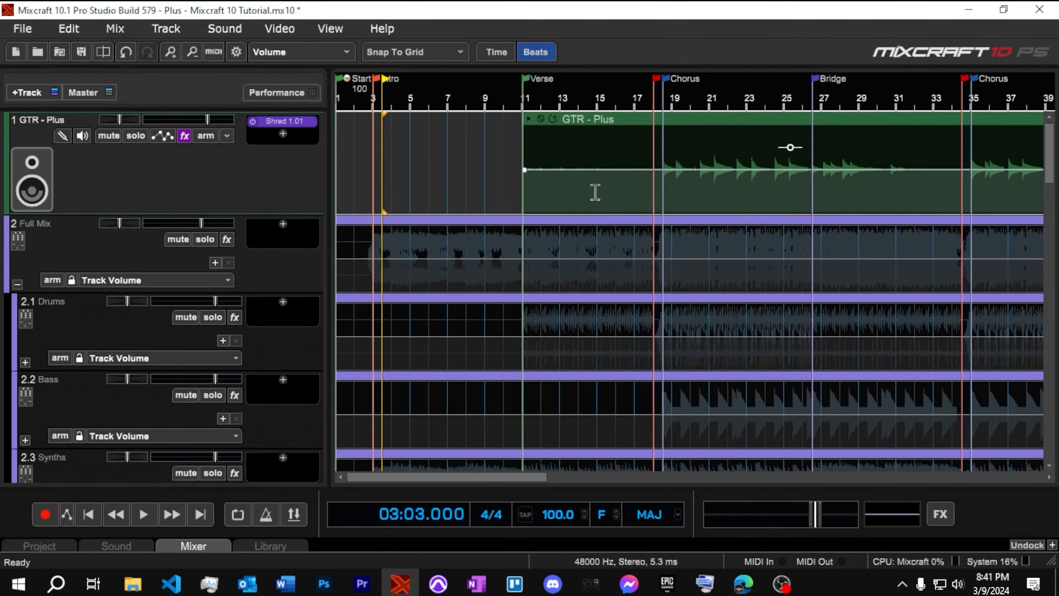
pyautogui.hotkey('ctrl', 's')
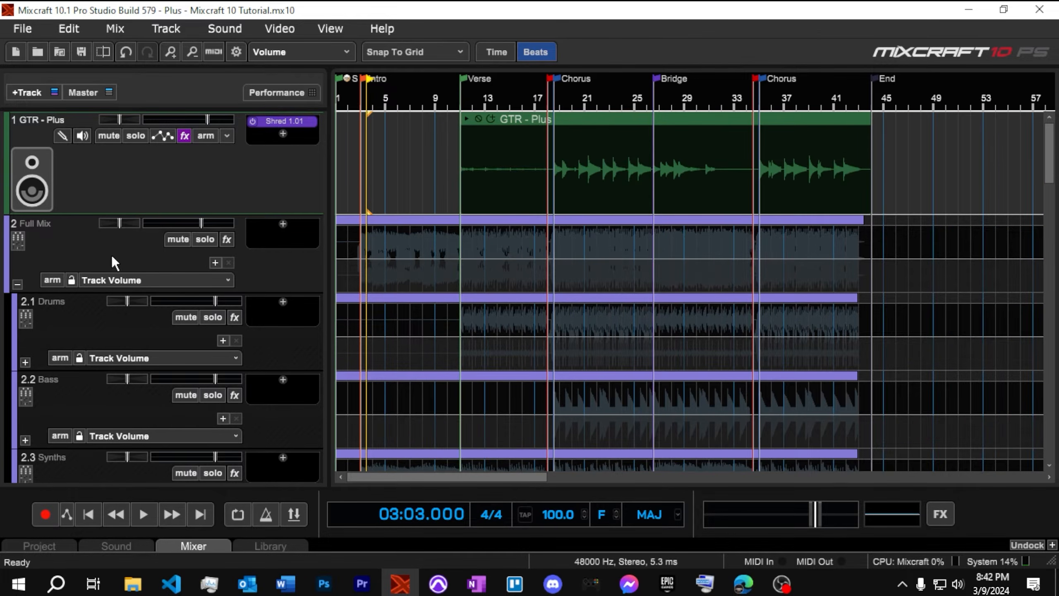
# Move the Drums, Bass, Synths and Vocals submixes out of Full Mix to sit directly below the GTR - Plus track
pyautogui.click(97, 334)
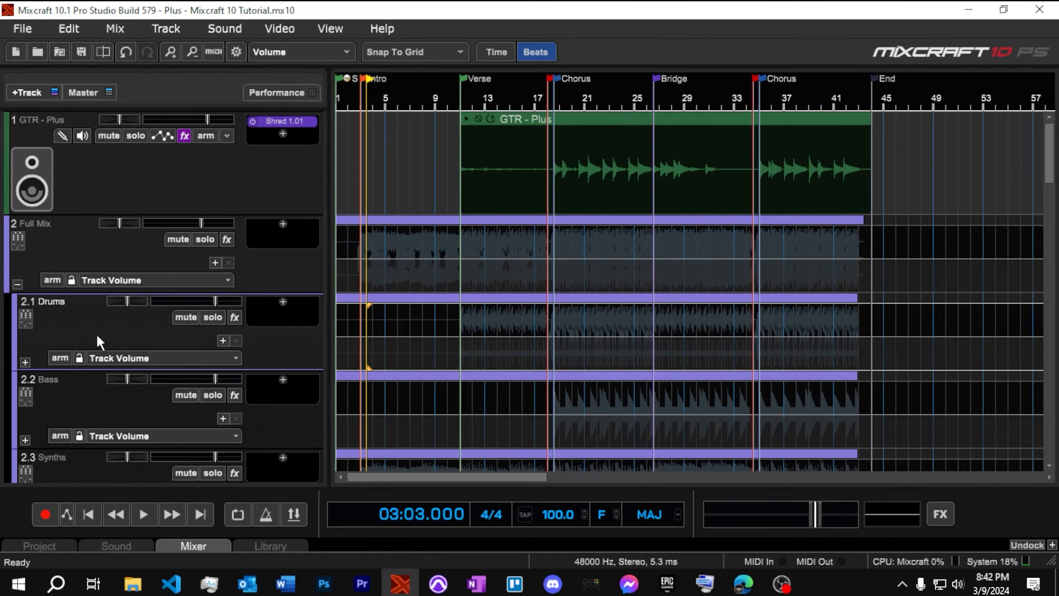
pyautogui.scroll(-7, 96, 335)
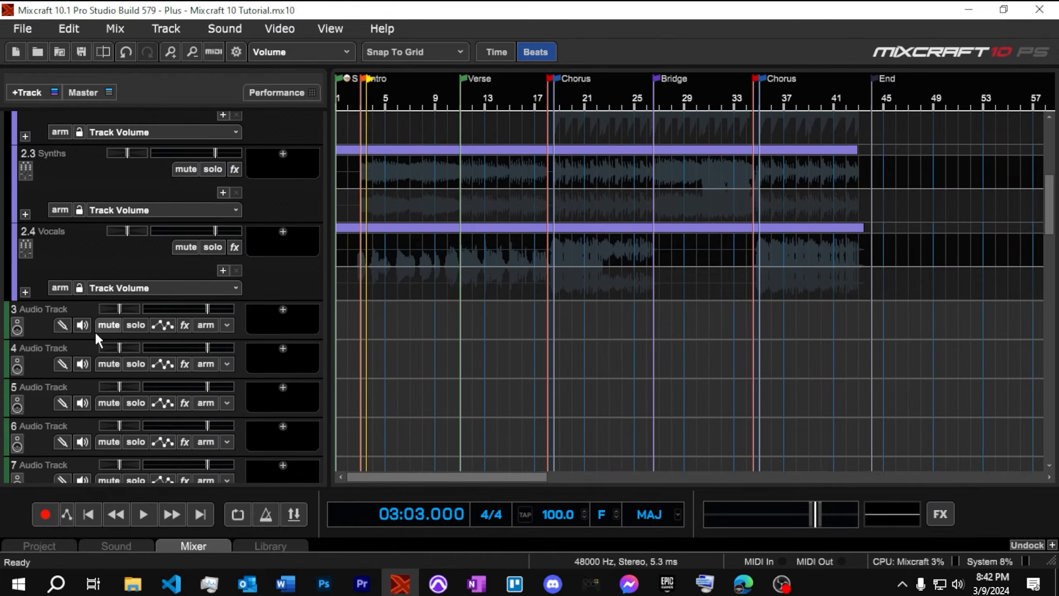
pyautogui.scroll(1, 95, 333)
pyautogui.scroll(4, 147, 310)
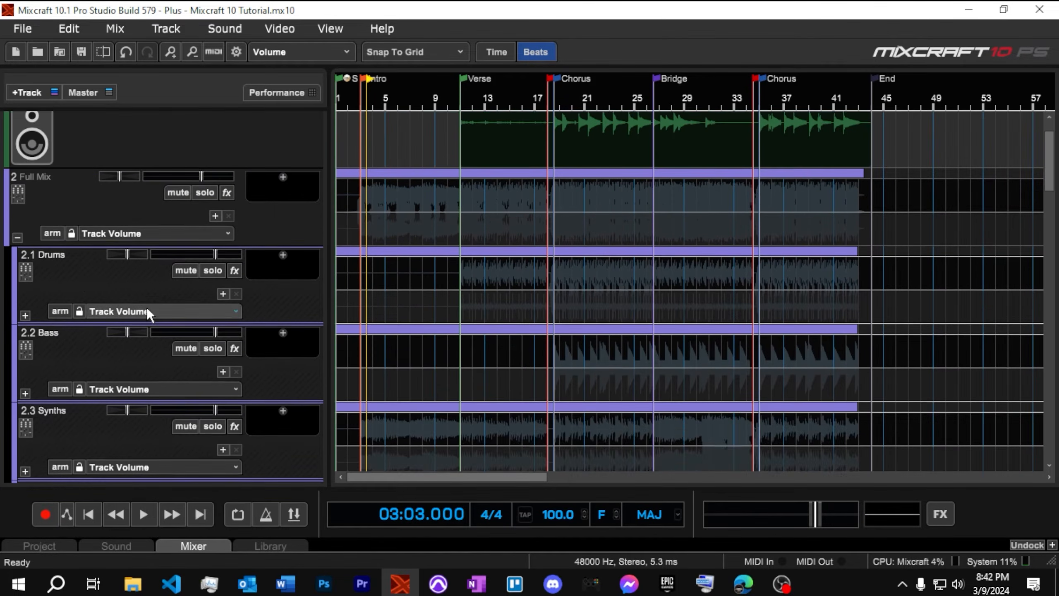
pyautogui.scroll(2, 146, 309)
pyautogui.moveTo(77, 321)
pyautogui.mouseDown()
pyautogui.moveTo(54, 277)
pyautogui.moveTo(78, 311)
pyautogui.mouseUp()
# Delete the emptied Full Mix submix track below Vocals
pyautogui.scroll(-3, 78, 310)
pyautogui.rightClick(77, 307)
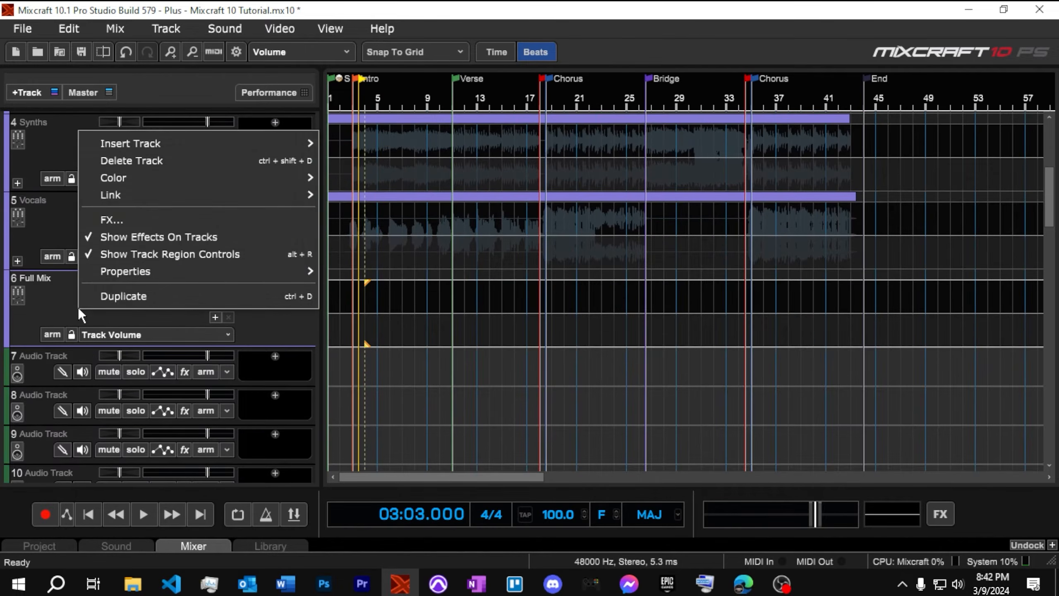
pyautogui.click(113, 163)
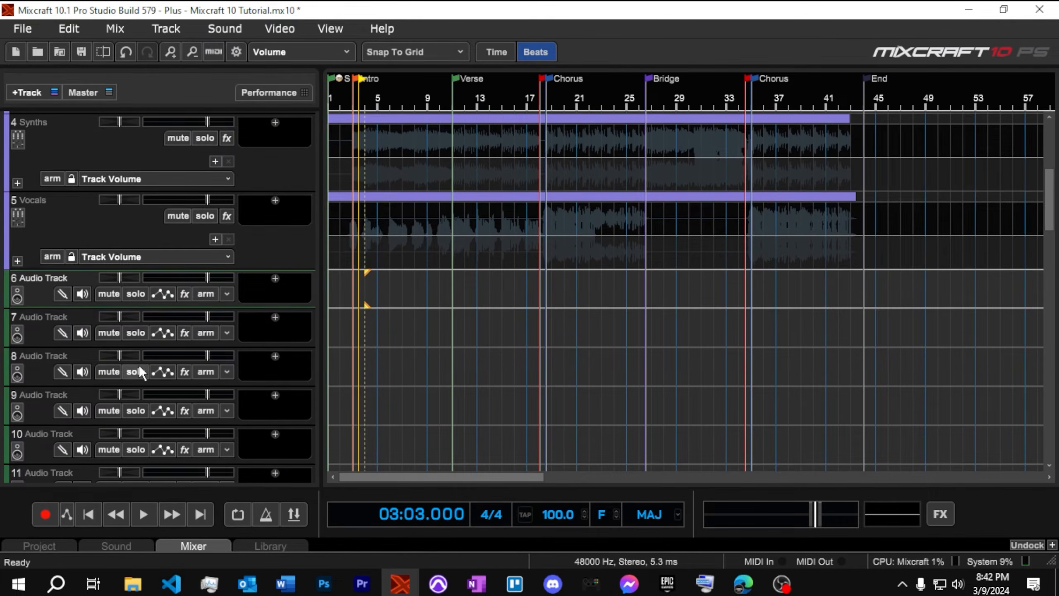
pyautogui.scroll(-3, 139, 364)
pyautogui.scroll(2, 139, 364)
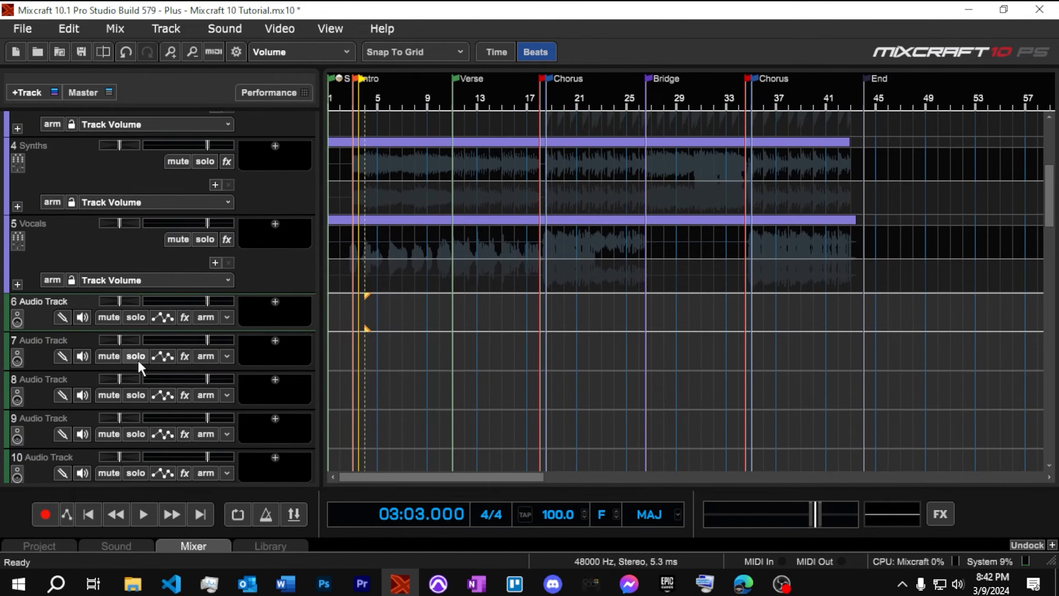
pyautogui.scroll(5, 138, 360)
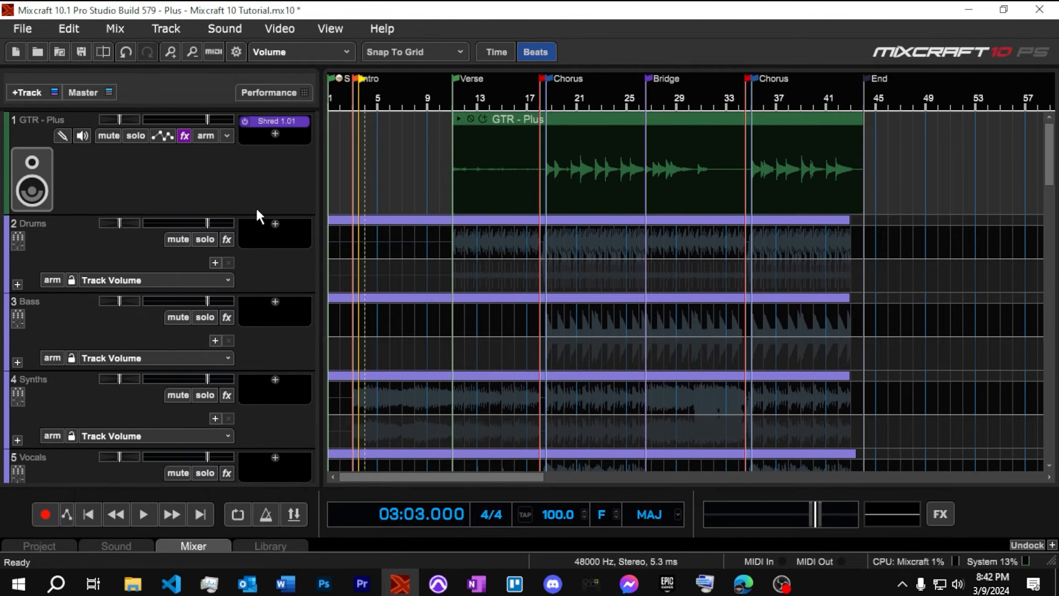
# Switch off the Shred 1.01 effect on the GTR - Plus track, adjusting the track's height
pyautogui.moveTo(259, 216); pyautogui.dragTo(268, 159)
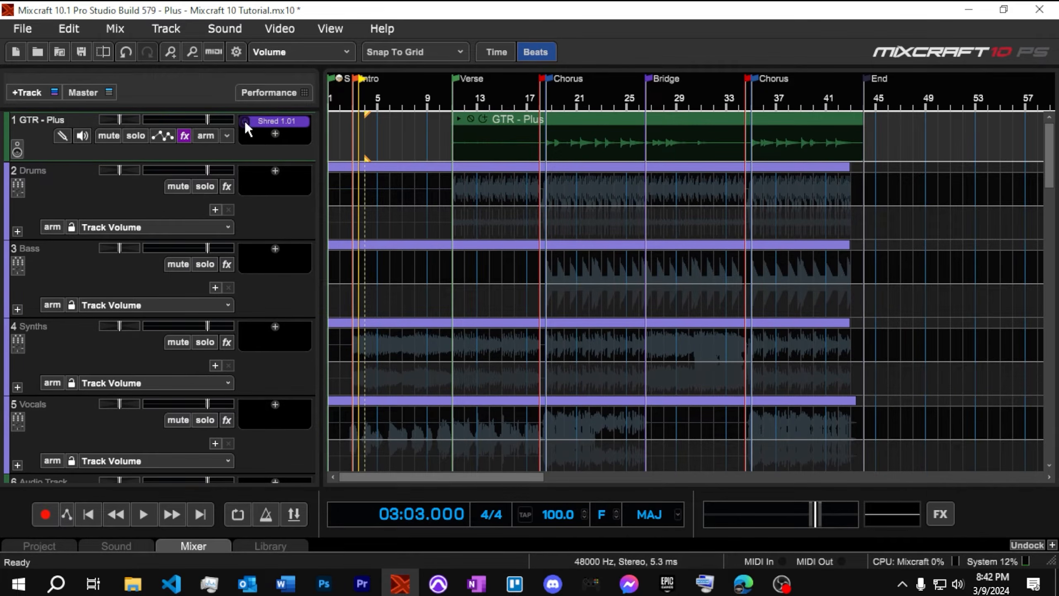
pyautogui.click(245, 120)
pyautogui.click(245, 121)
pyautogui.click(245, 121)
pyautogui.click(245, 121)
pyautogui.moveTo(246, 161); pyautogui.dragTo(242, 210)
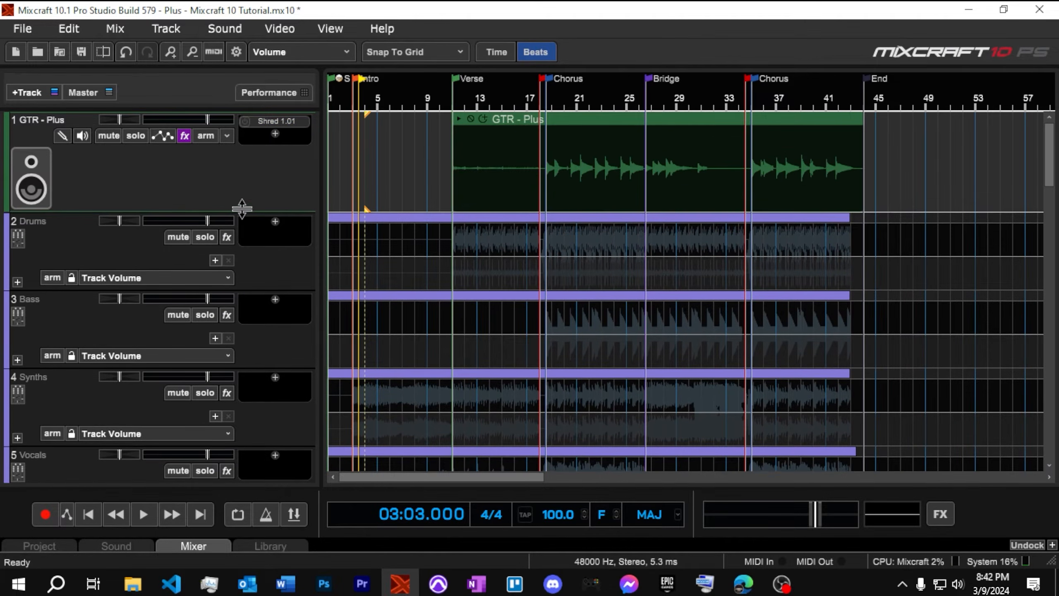
# Open the GTR - Plus effect list, examine the Shred amp's settings window, and close both
pyautogui.click(185, 136)
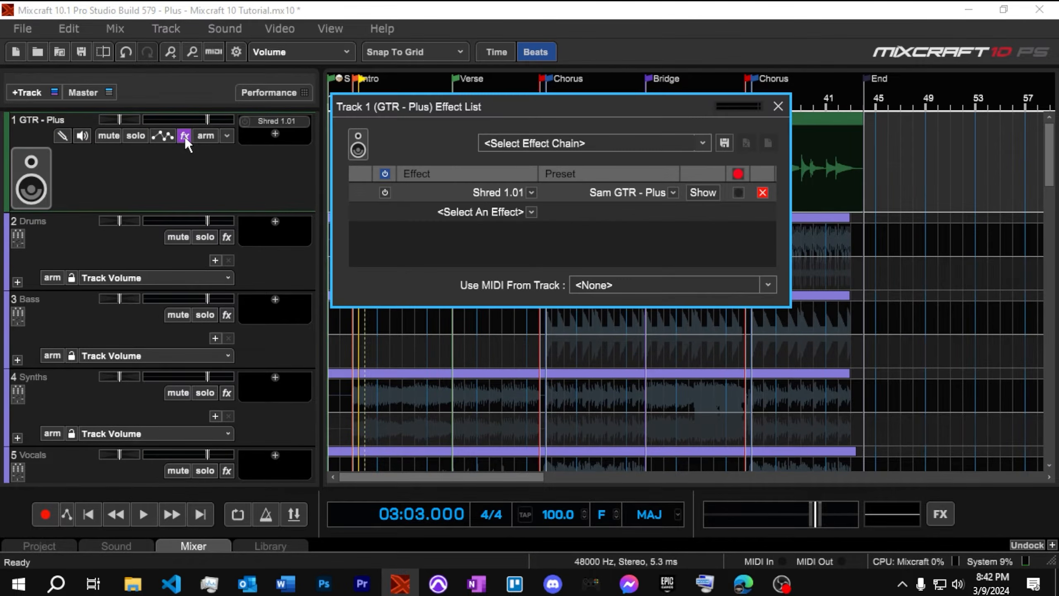
pyautogui.click(384, 192)
pyautogui.click(704, 192)
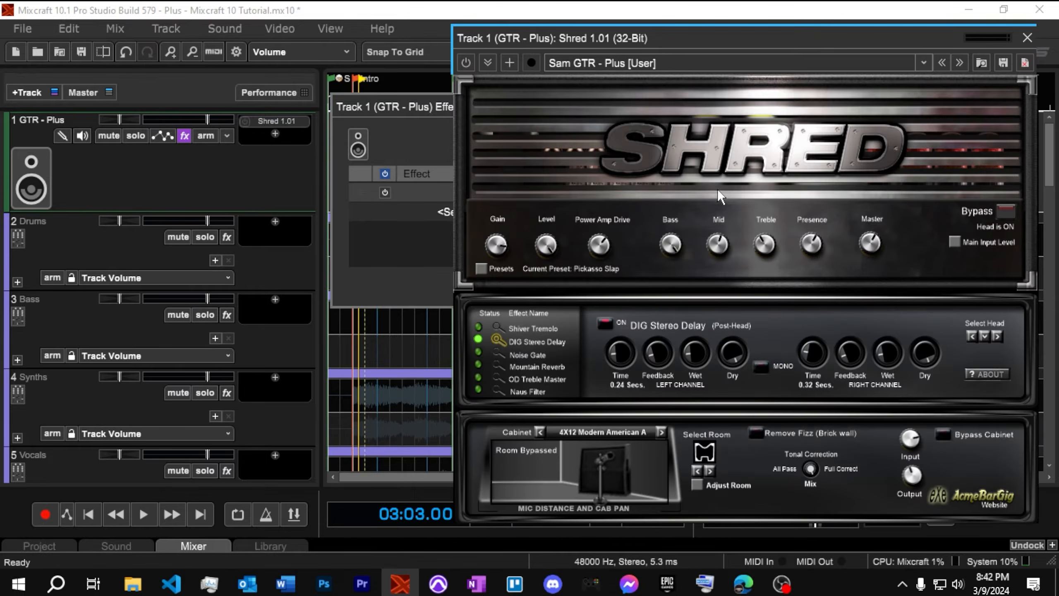
pyautogui.click(1027, 38)
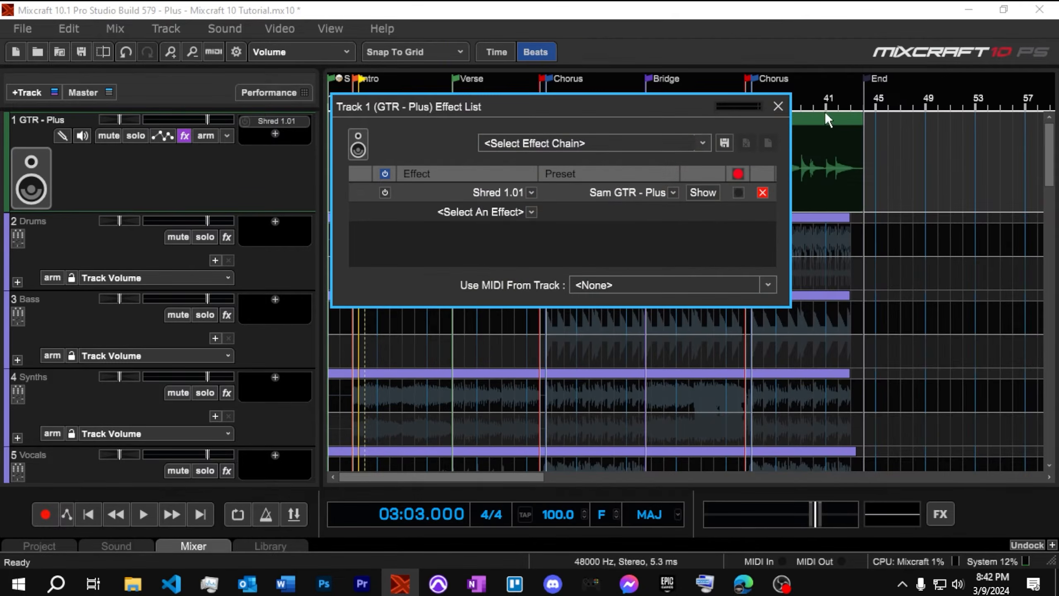
pyautogui.click(777, 108)
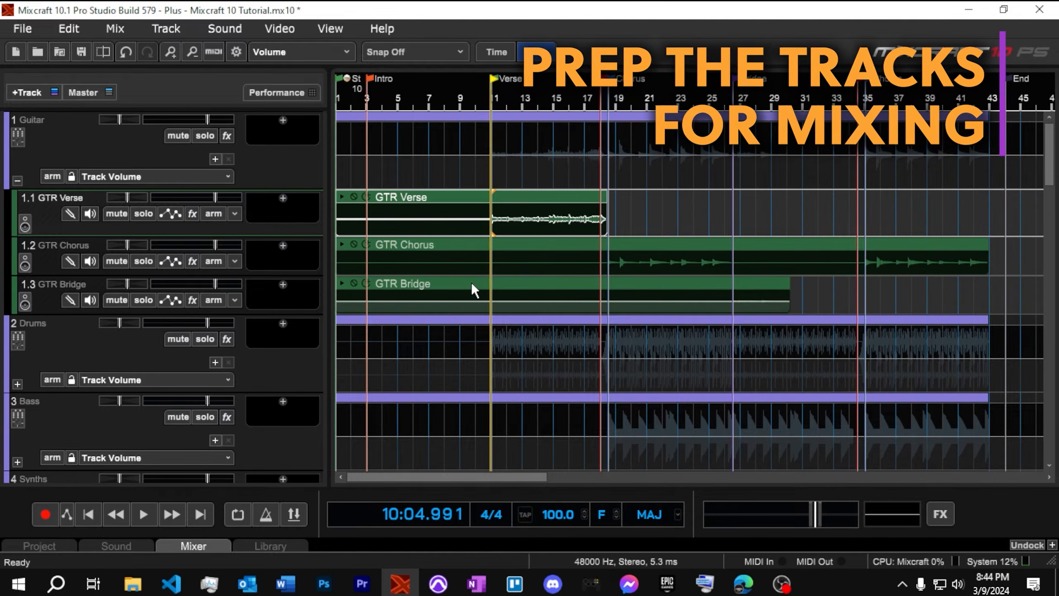
# Slightly increase the GTR Bridge track's height, collapse the Guitar submix and move it between Bass and Synths
pyautogui.moveTo(267, 314); pyautogui.dragTo(265, 378)
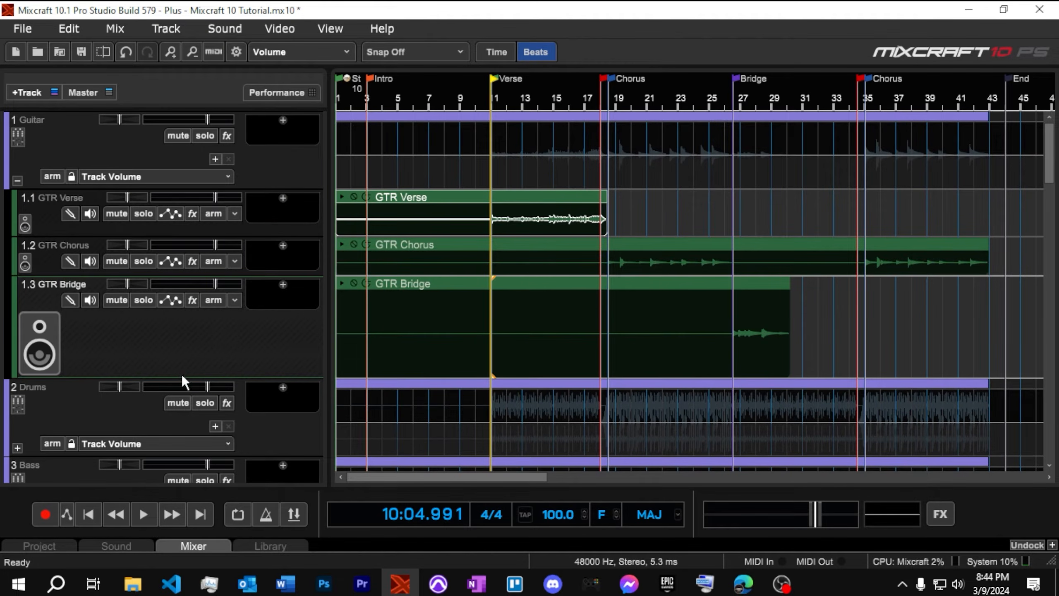
pyautogui.moveTo(185, 377); pyautogui.dragTo(190, 328)
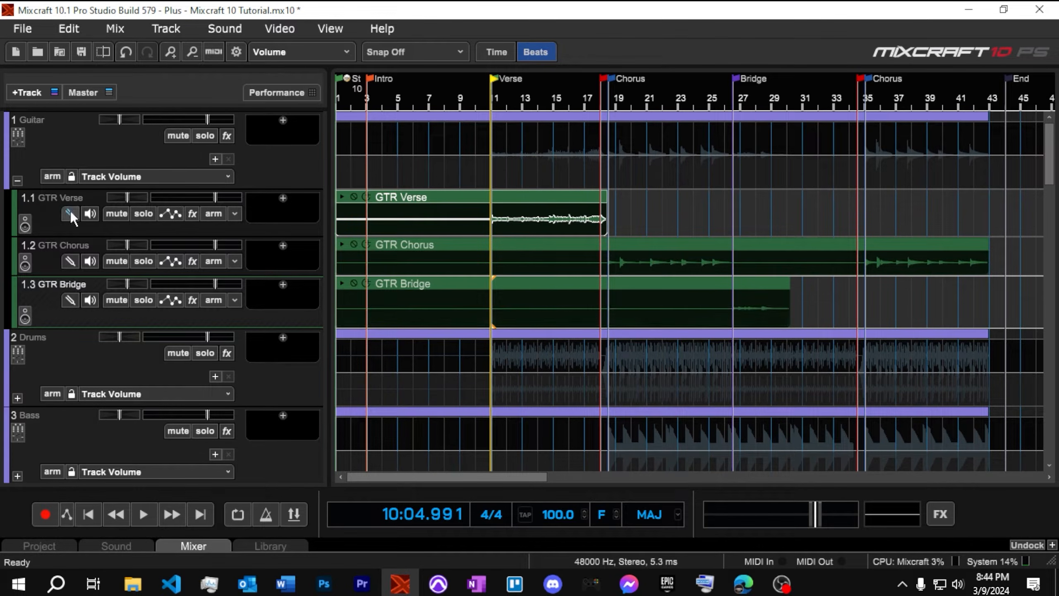
pyautogui.click(18, 180)
pyautogui.moveTo(103, 137); pyautogui.dragTo(12, 317)
pyautogui.scroll(-3, 114, 365)
pyautogui.scroll(3, 115, 364)
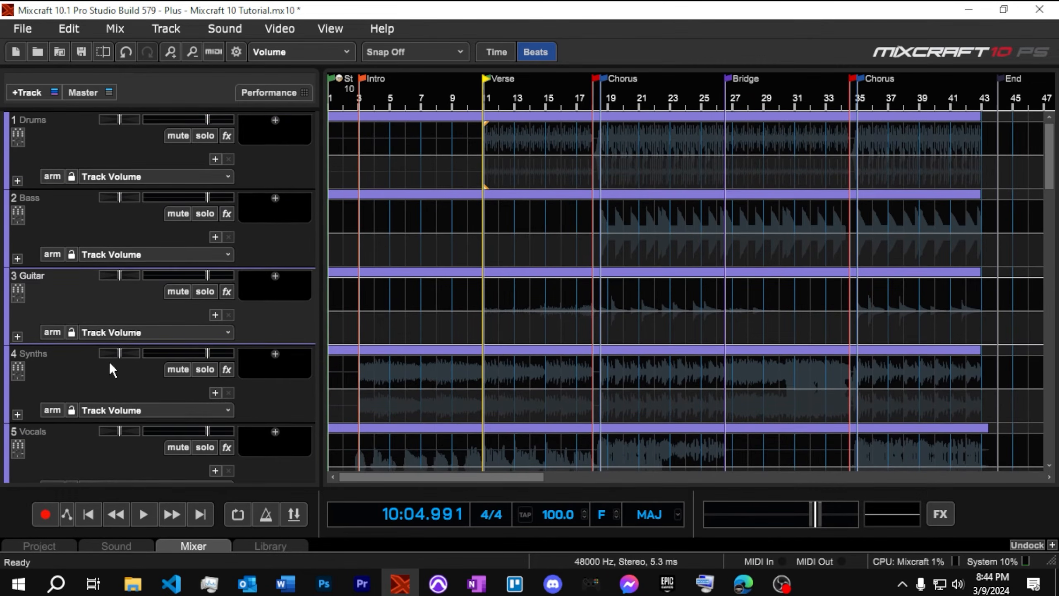
# Expand the Drums, Bass, Guitar, Synths and Vocals submixes so all their child tracks are shown
pyautogui.click(17, 180)
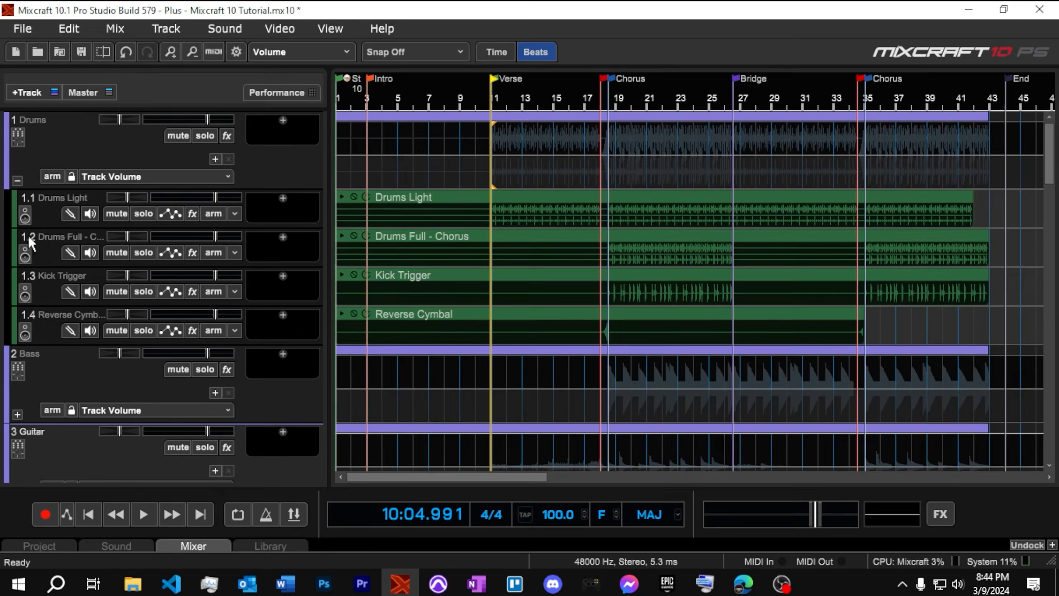
pyautogui.click(17, 415)
pyautogui.scroll(-4, 97, 392)
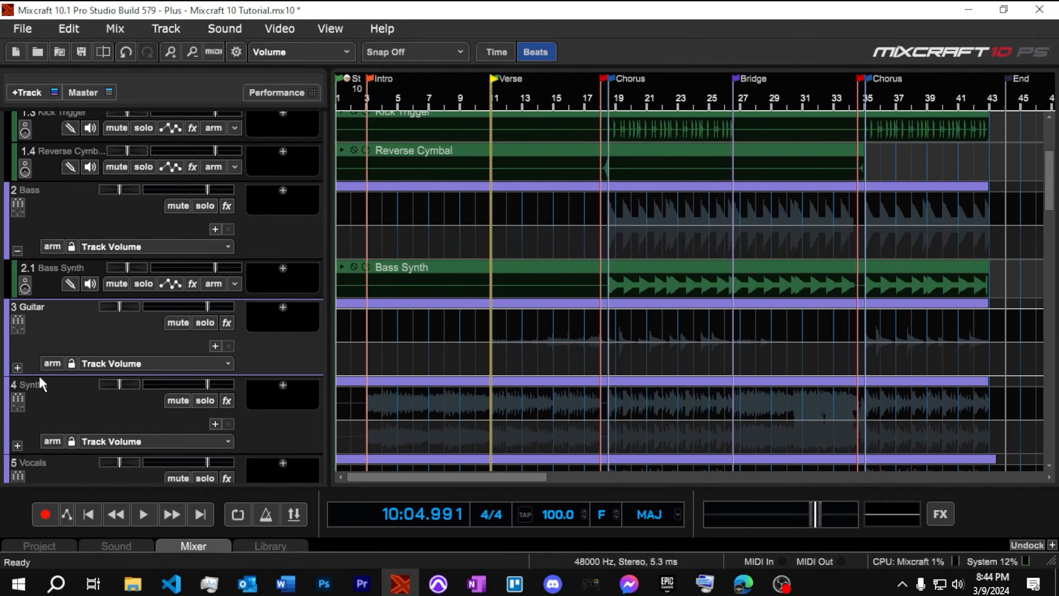
pyautogui.click(17, 367)
pyautogui.scroll(-6, 122, 351)
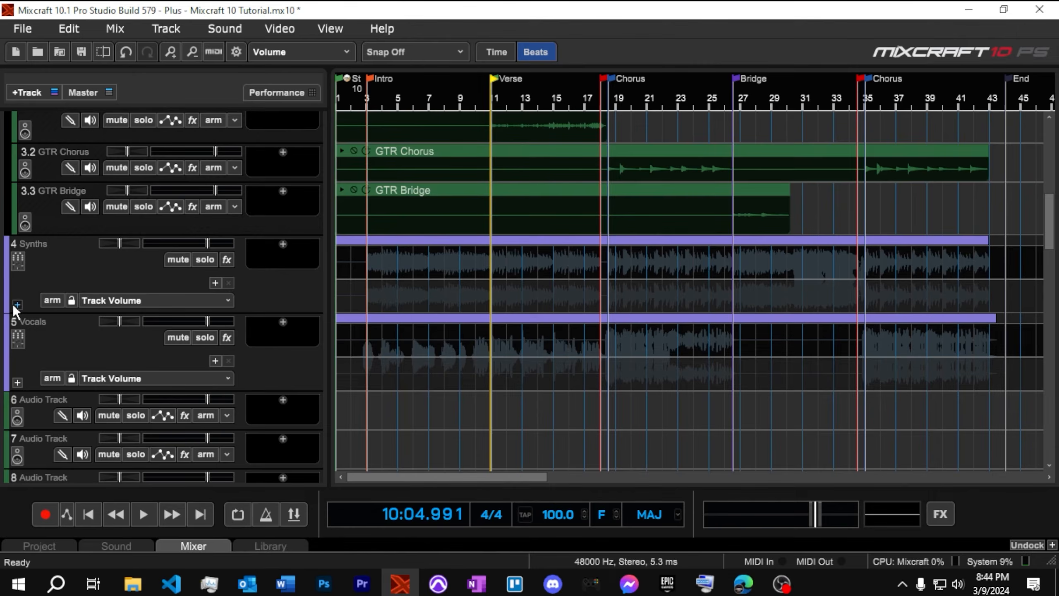
pyautogui.click(17, 305)
pyautogui.scroll(-6, 83, 345)
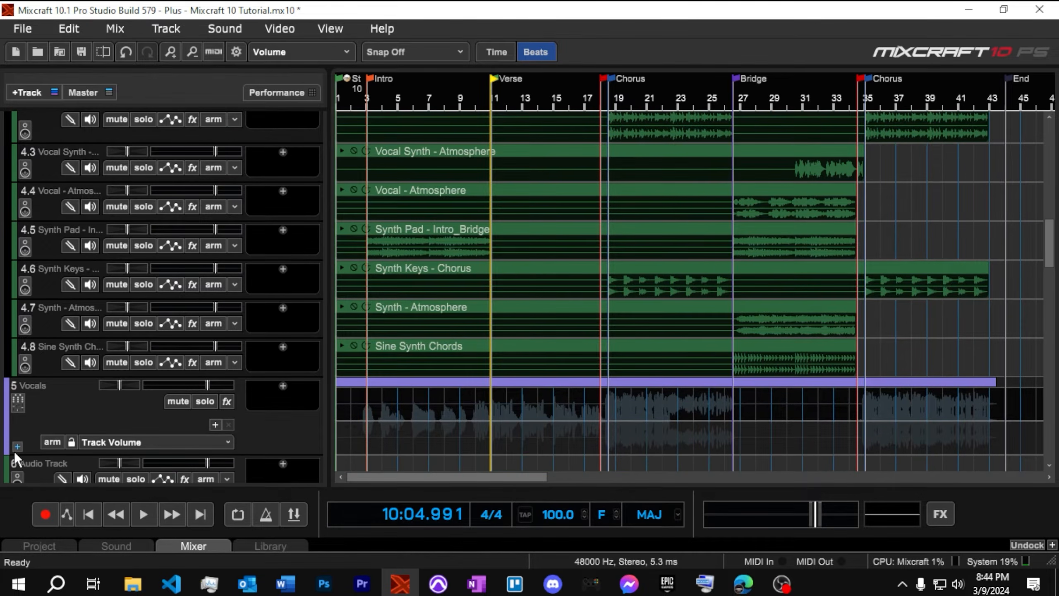
pyautogui.click(18, 446)
pyautogui.scroll(-6, 107, 396)
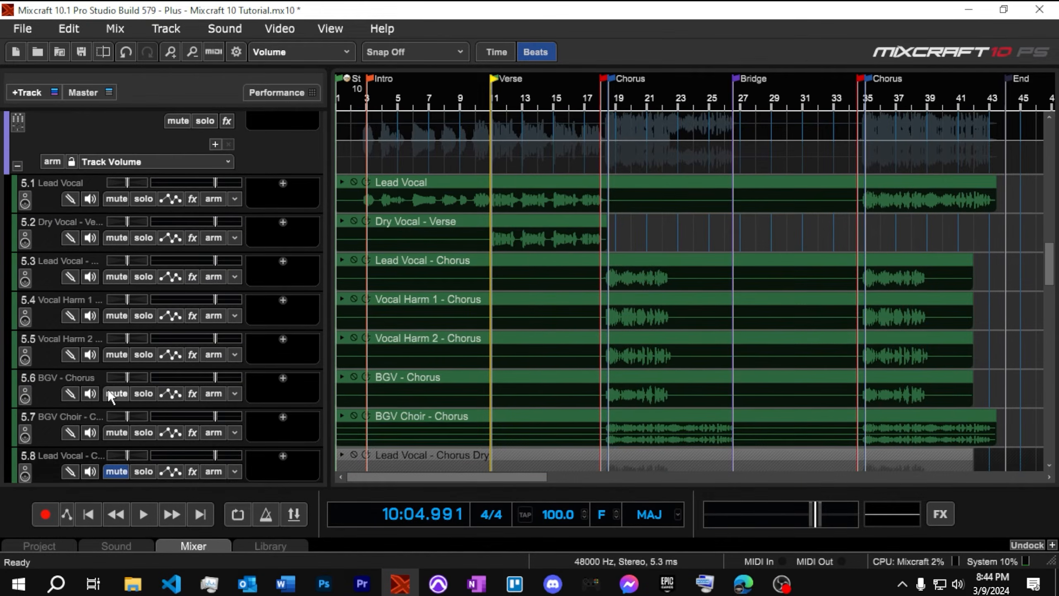
pyautogui.scroll(6, 114, 385)
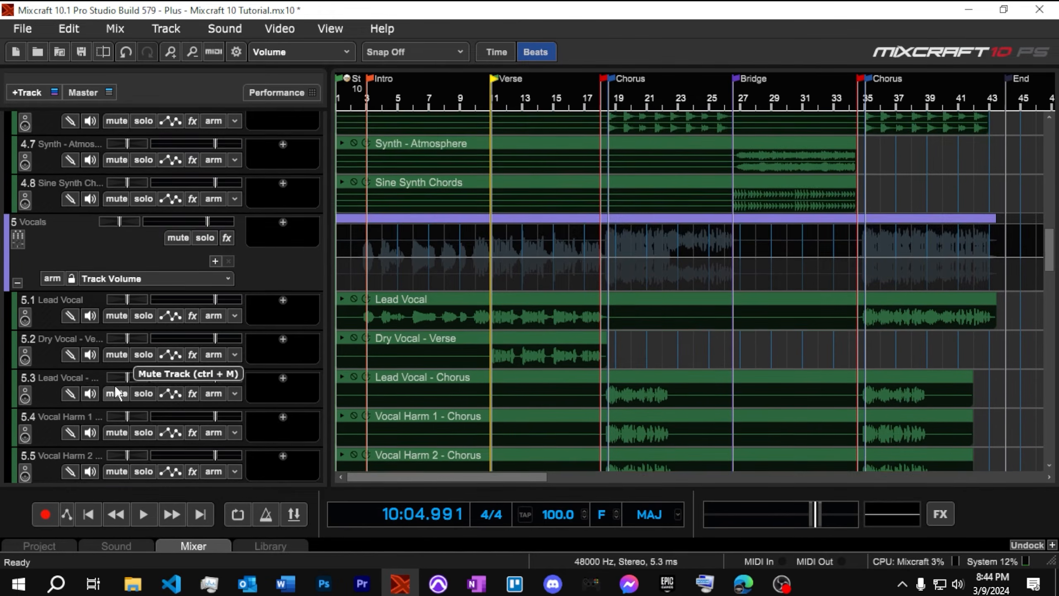
# Delete the muted Lead Vocal - Chorus Dry track from the Vocals submix
pyautogui.scroll(-10, 123, 379)
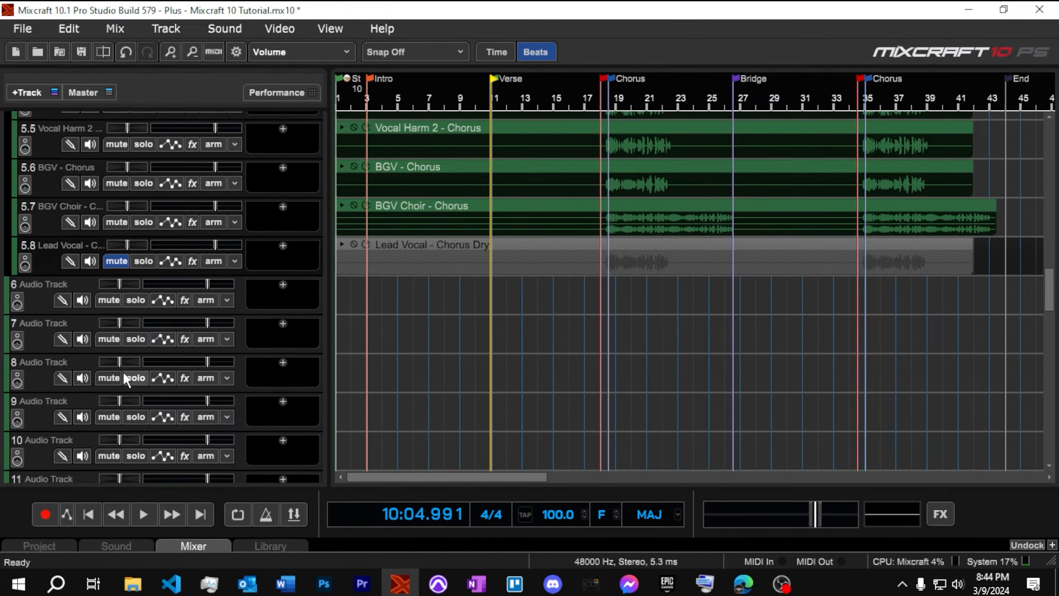
pyautogui.scroll(1, 122, 371)
pyautogui.rightClick(45, 307)
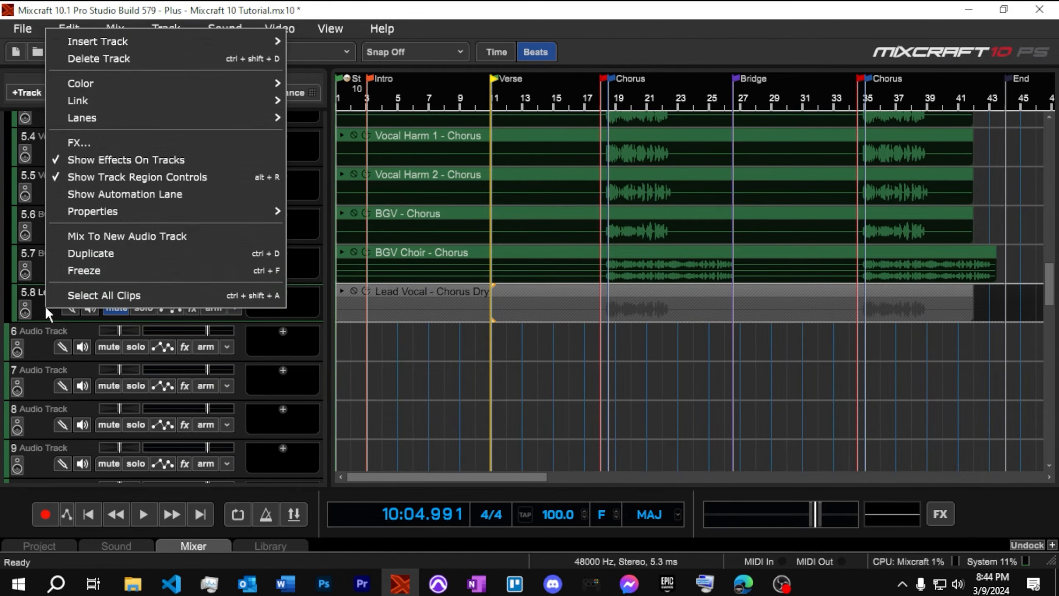
pyautogui.click(104, 58)
pyautogui.scroll(8, 235, 263)
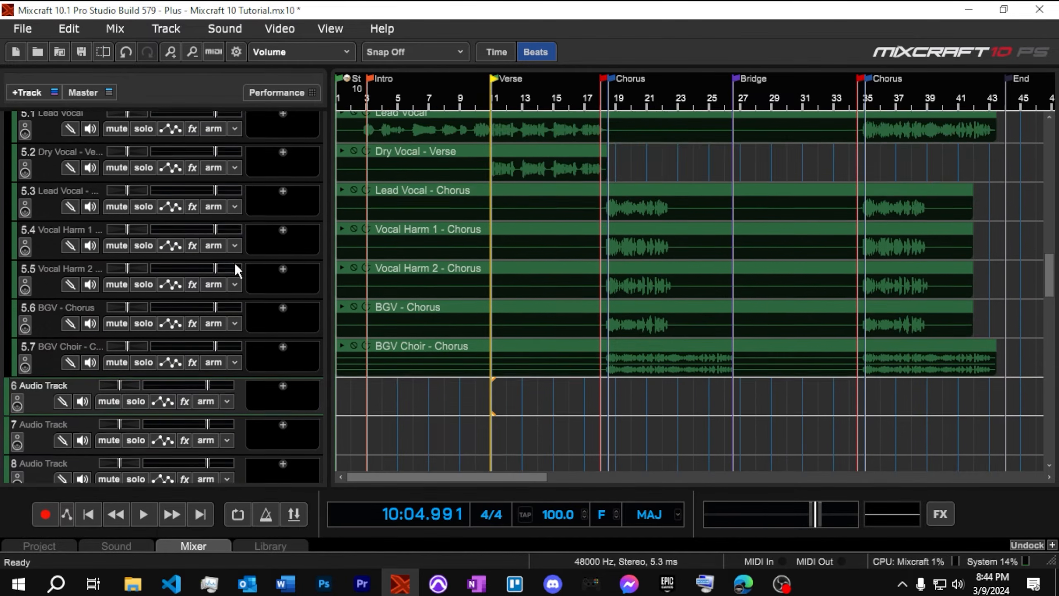
# Play the full song from just before the Intro marker
pyautogui.scroll(10, 231, 256)
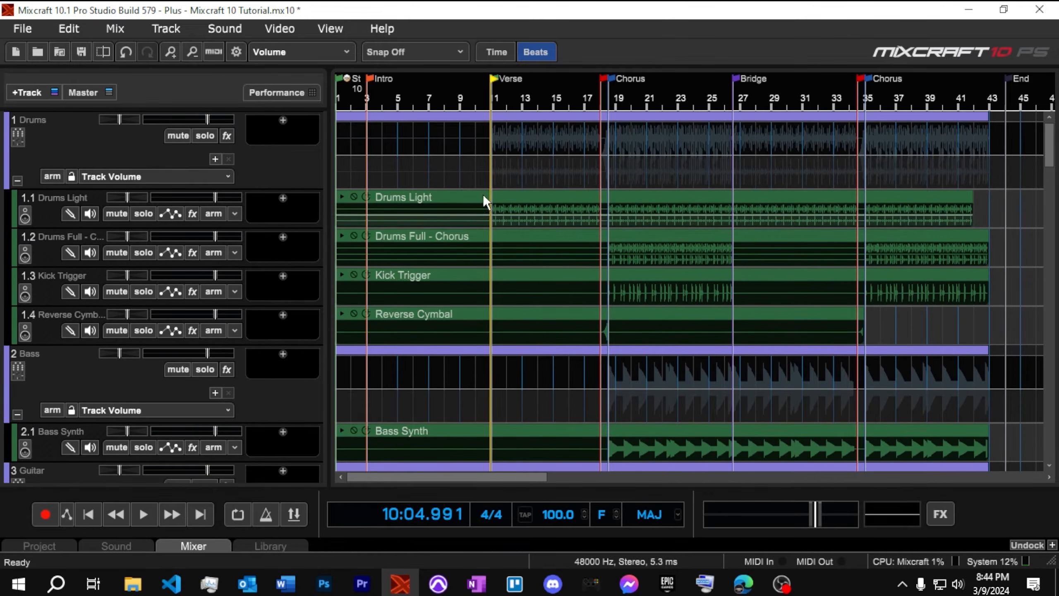
pyautogui.click(371, 98)
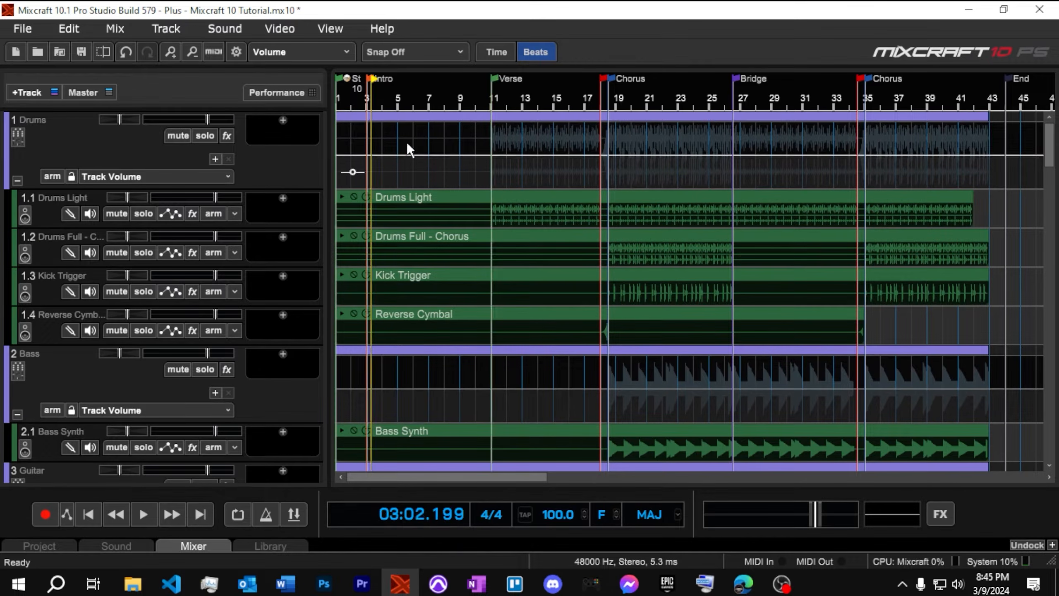
pyautogui.click(345, 100)
pyautogui.press('space')
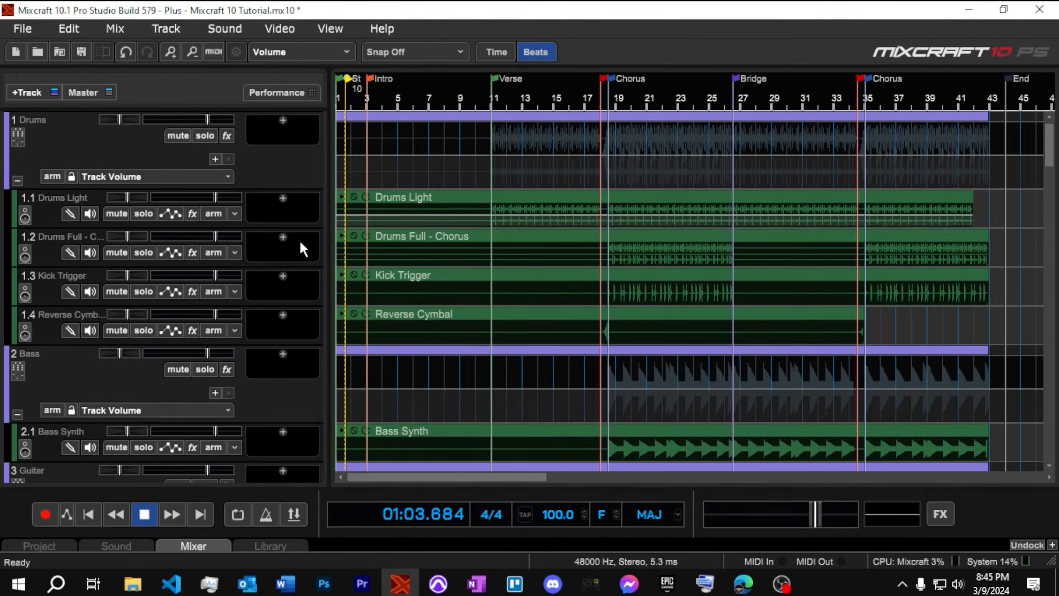
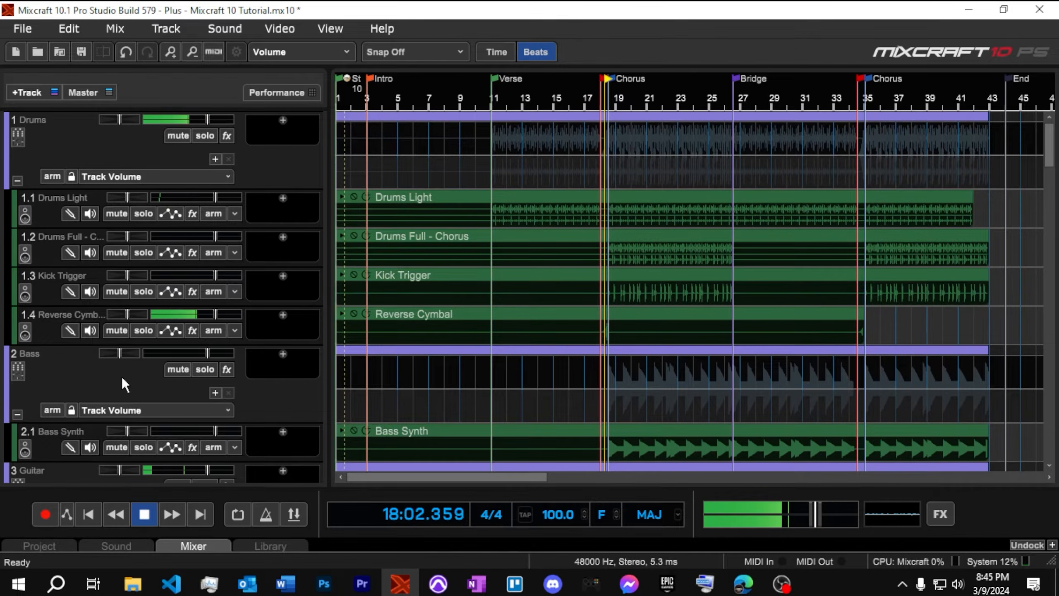
# Slightly lower the Vocals submix volume during the first chorus, then stop playback
pyautogui.scroll(-3, 123, 380)
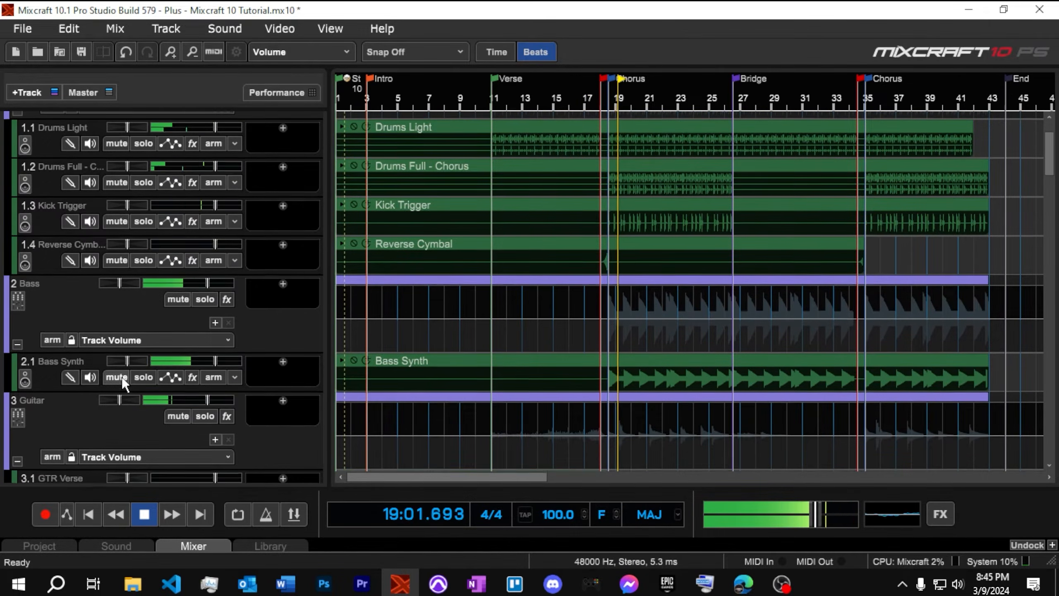
pyautogui.scroll(-10, 121, 377)
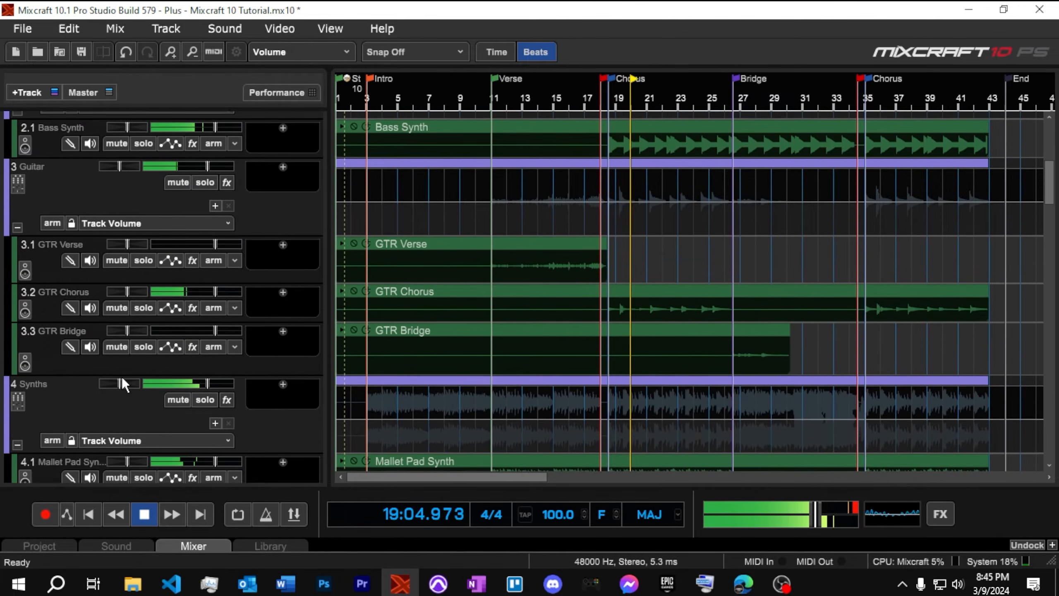
pyautogui.scroll(-18, 122, 377)
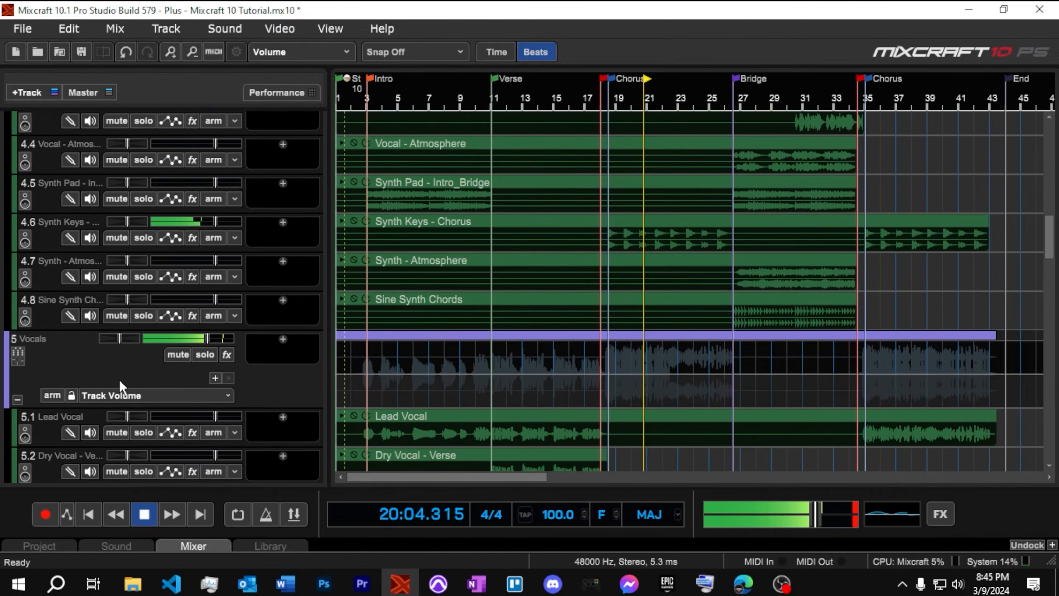
pyautogui.scroll(-4, 119, 380)
pyautogui.moveTo(203, 245); pyautogui.dragTo(198, 245)
pyautogui.scroll(1, 155, 279)
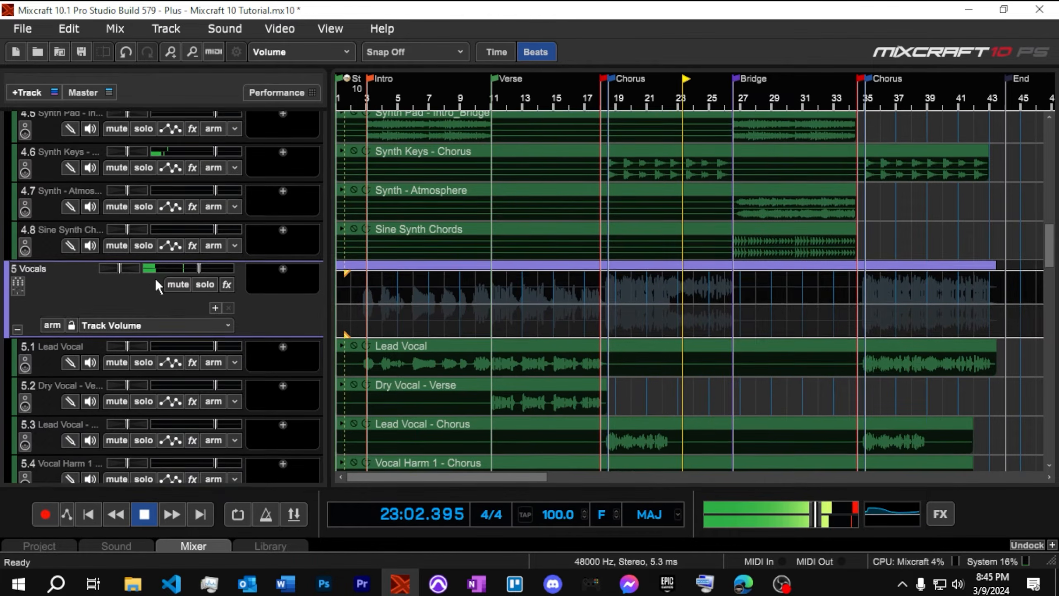
pyautogui.scroll(1, 155, 278)
pyautogui.press('space')
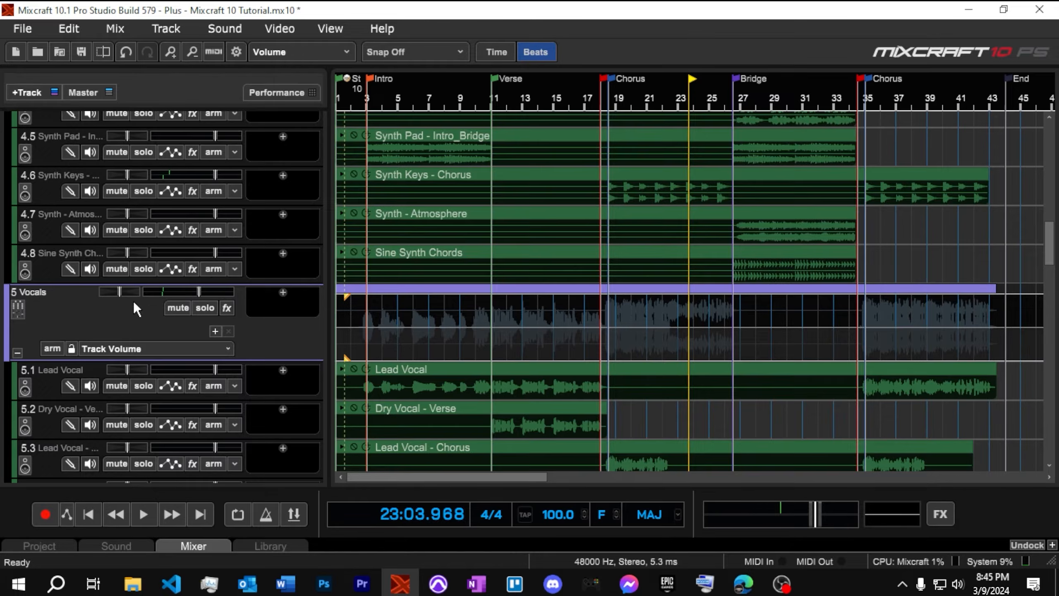
# Return the playhead to the start of the song
pyautogui.scroll(10, 169, 292)
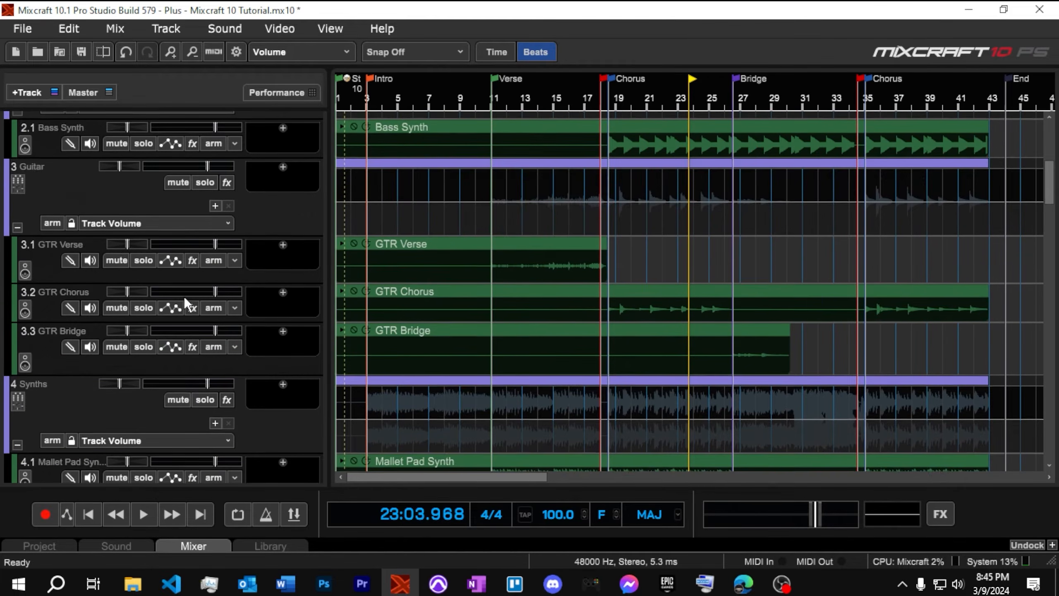
pyautogui.scroll(8, 183, 296)
pyautogui.click(89, 517)
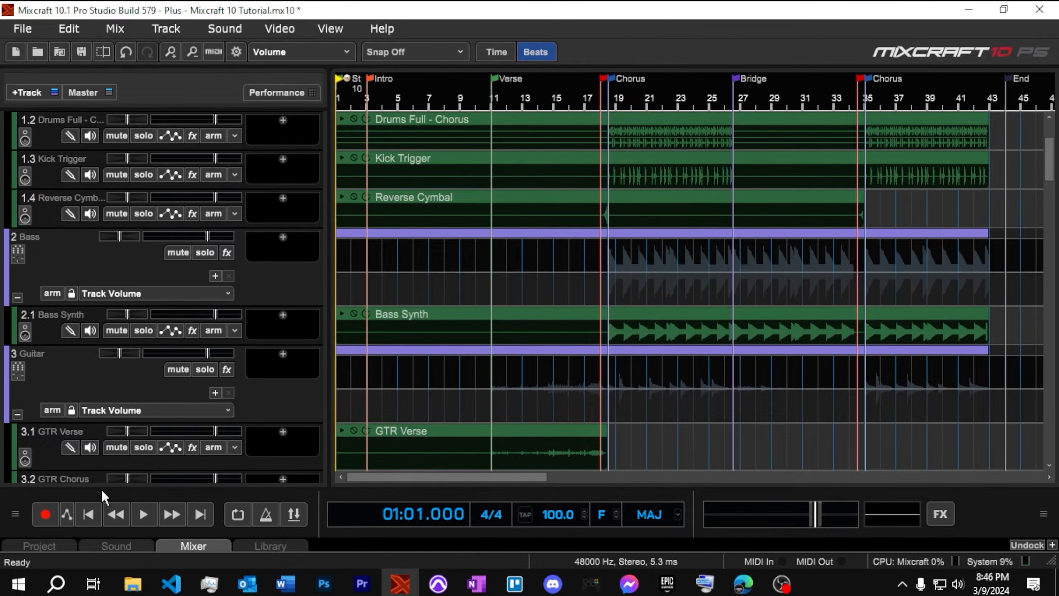
# Review the grouped tracks from Drums through Bass, Guitar, Synths and Vocals before mixing
pyautogui.scroll(5, 73, 389)
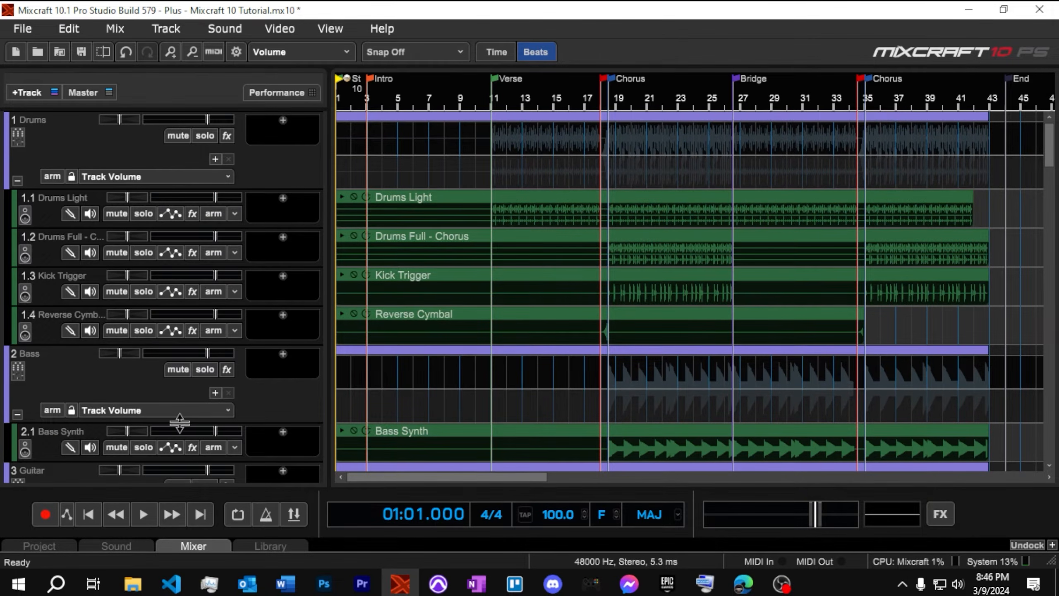
pyautogui.scroll(-5, 145, 400)
pyautogui.scroll(-2, 142, 400)
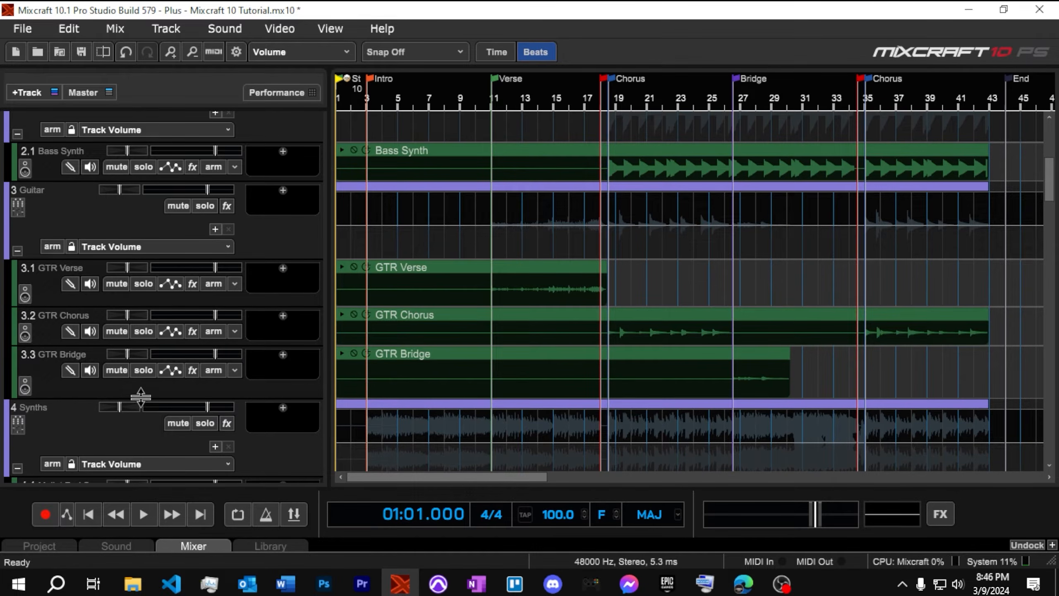
pyautogui.scroll(5, 86, 420)
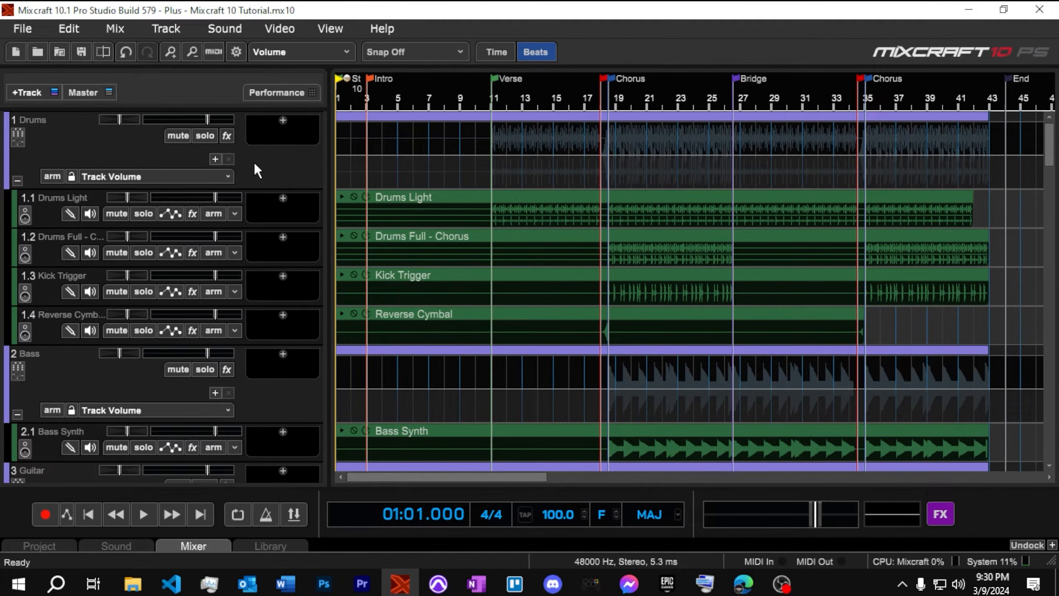
pyautogui.scroll(-5, 275, 301)
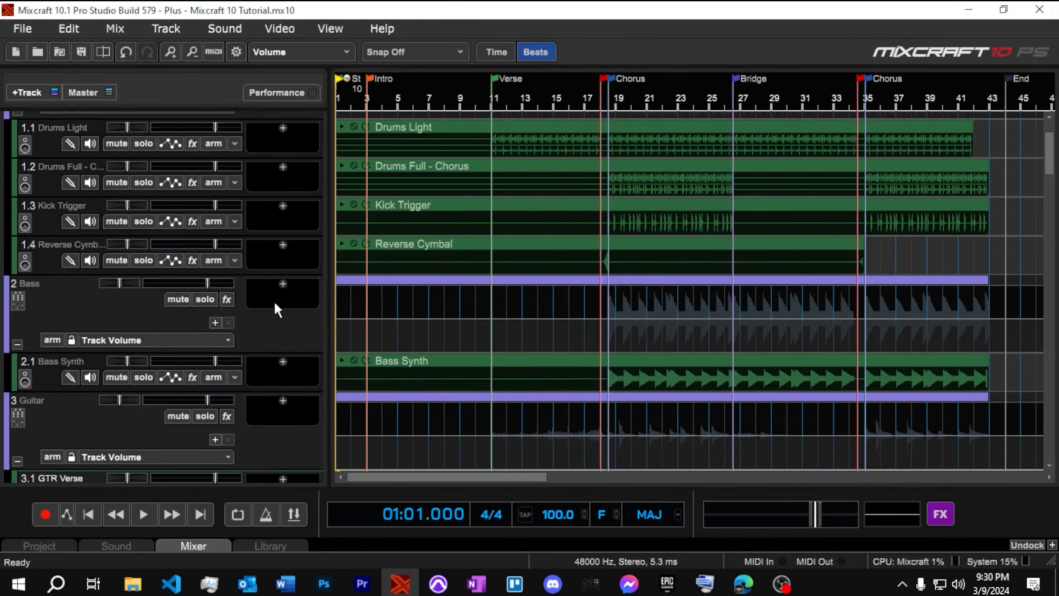
pyautogui.scroll(-2, 274, 304)
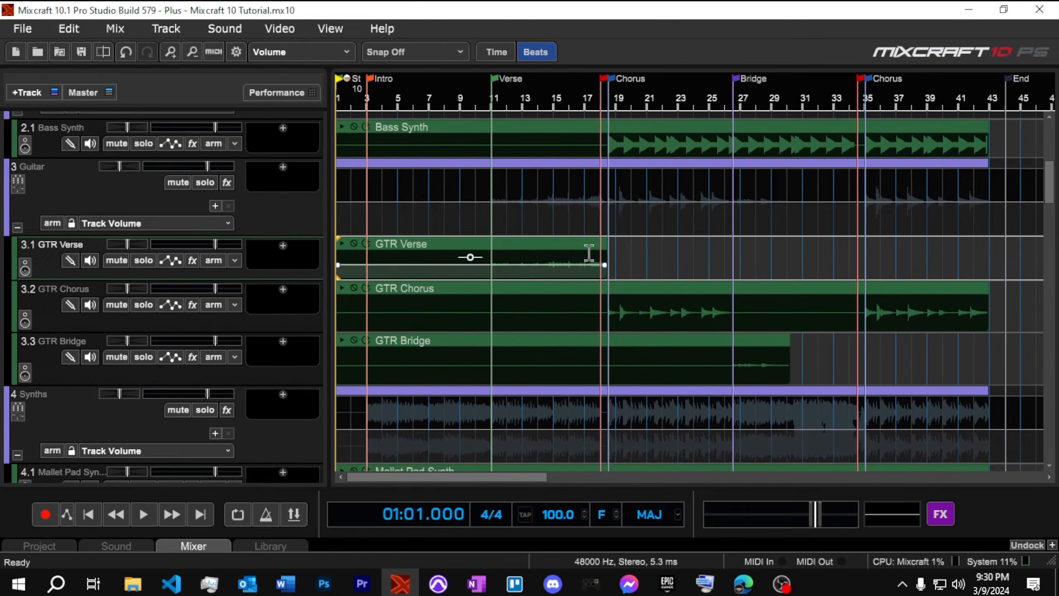
pyautogui.scroll(-12, 250, 356)
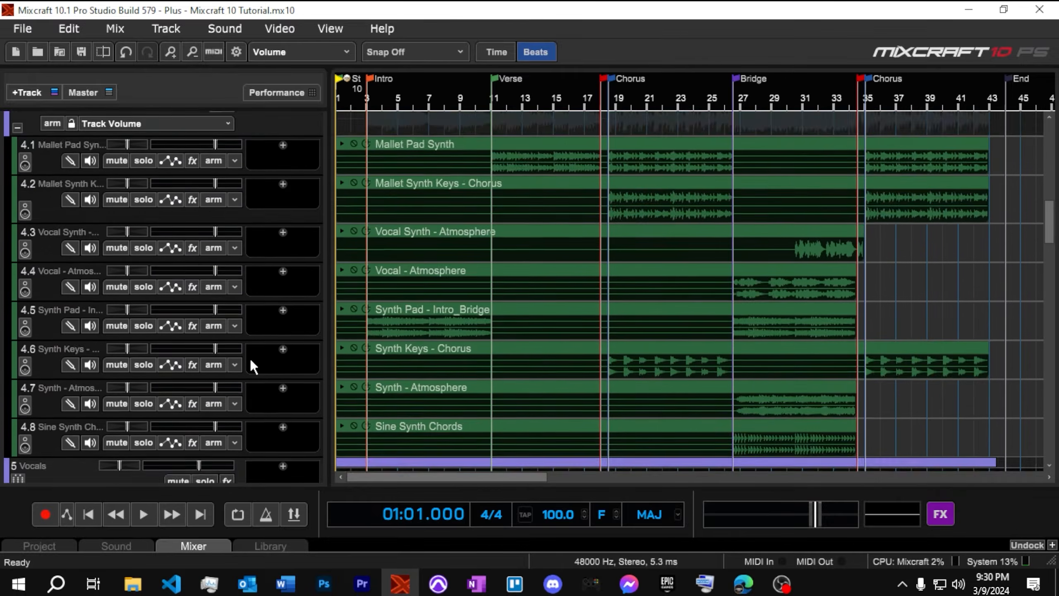
pyautogui.scroll(-2, 250, 357)
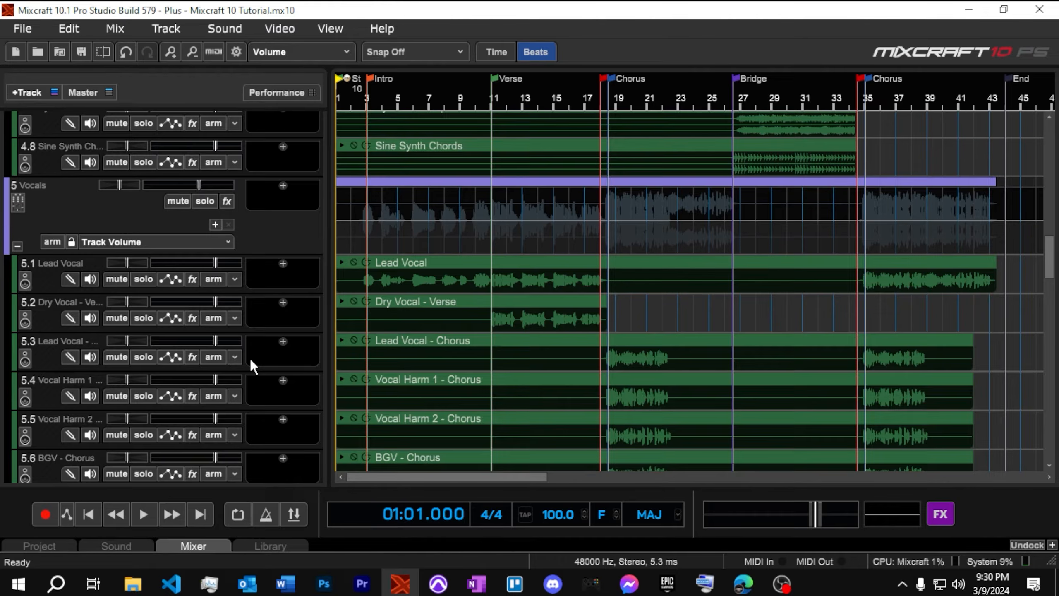
pyautogui.scroll(15, 250, 357)
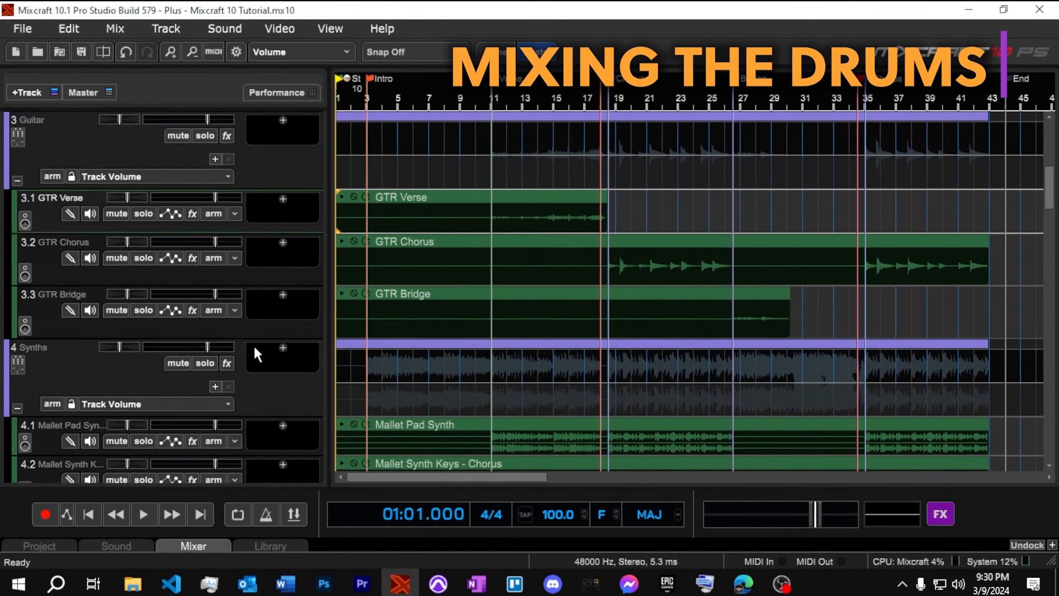
pyautogui.scroll(8, 254, 345)
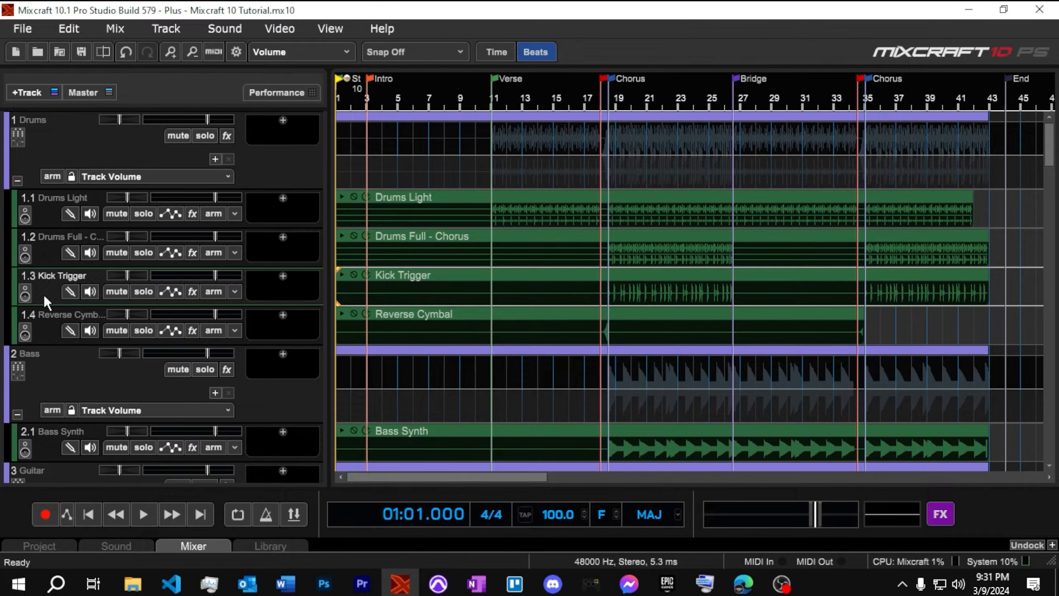
# Solo the Drums submix and audition it from the start of the first Chorus
pyautogui.click(203, 136)
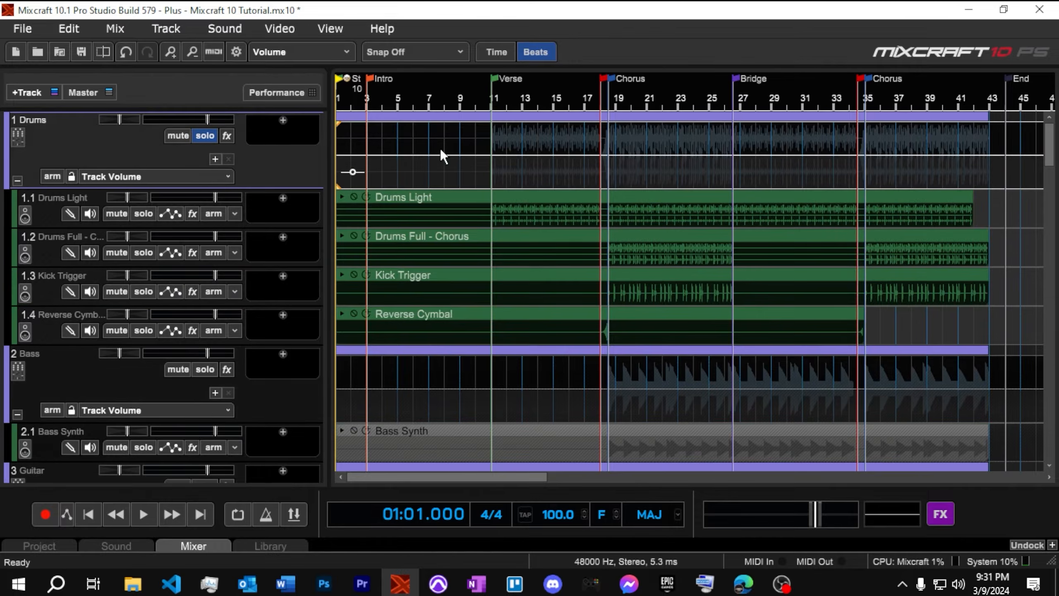
pyautogui.click(610, 103)
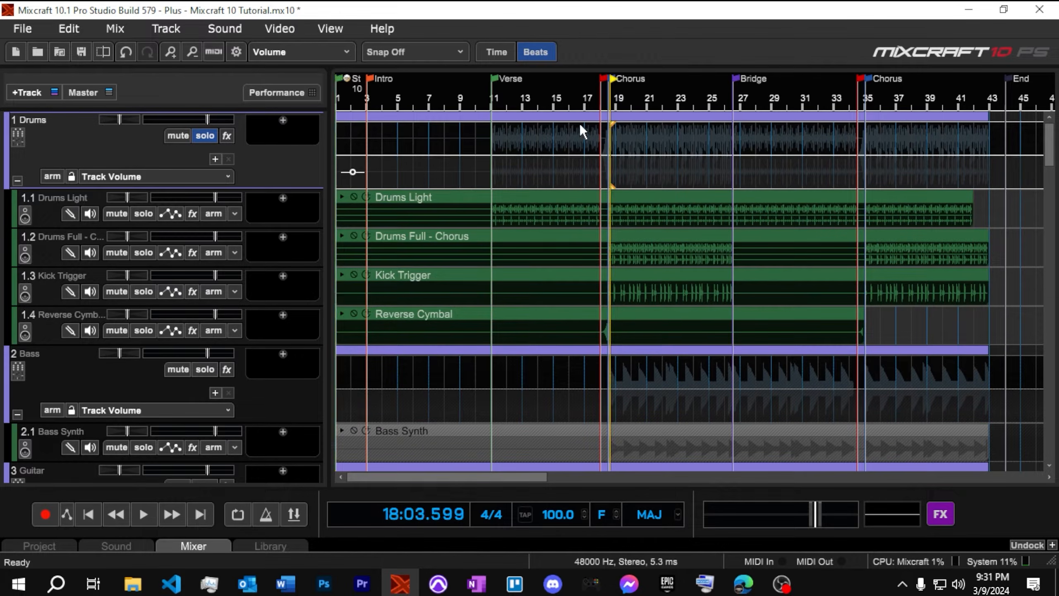
pyautogui.press('space')
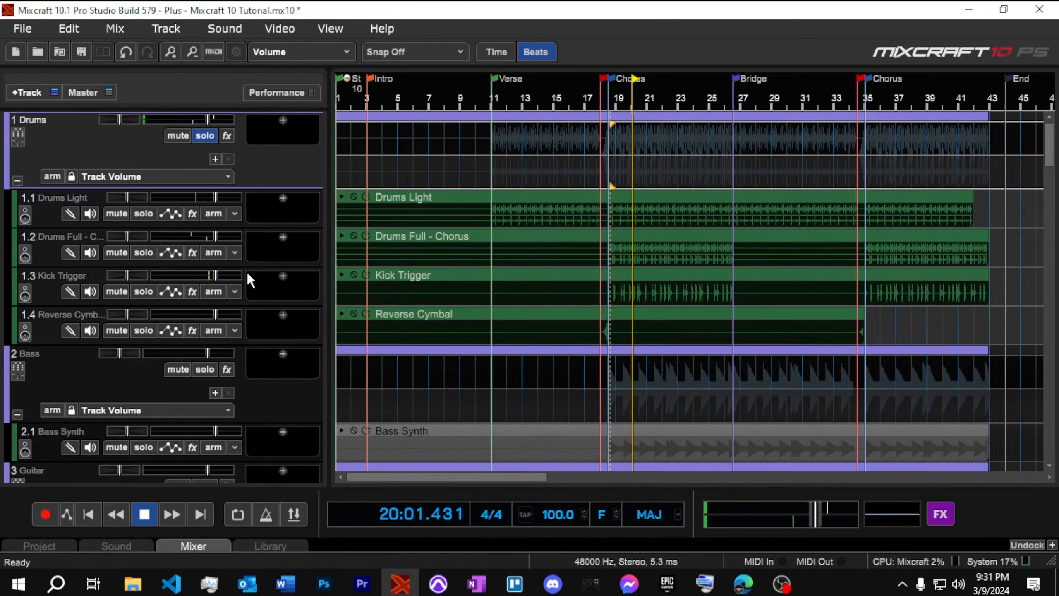
pyautogui.press('space')
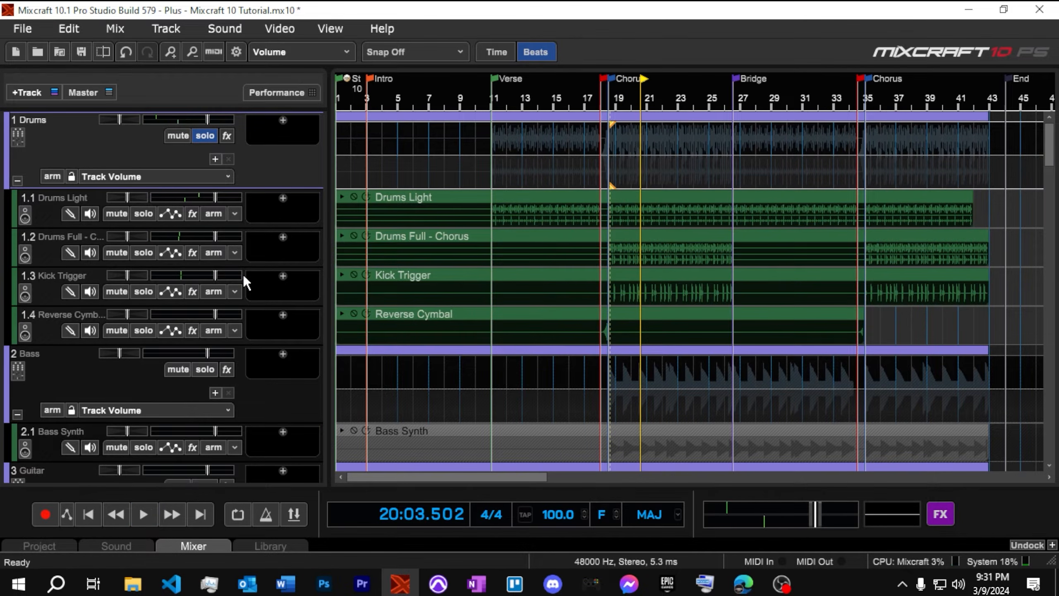
pyautogui.click(50, 288)
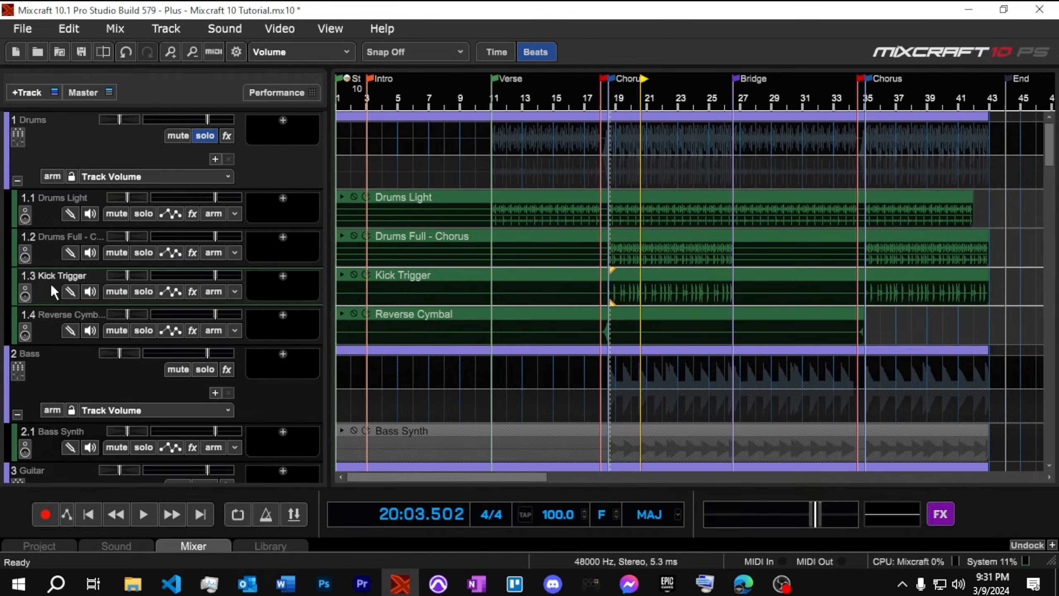
pyautogui.rightClick(48, 291)
pyautogui.click(45, 287)
# Solo the Drums Light track, audition it from the first Chorus, and move the playhead to the start of the Verse
pyautogui.click(136, 212)
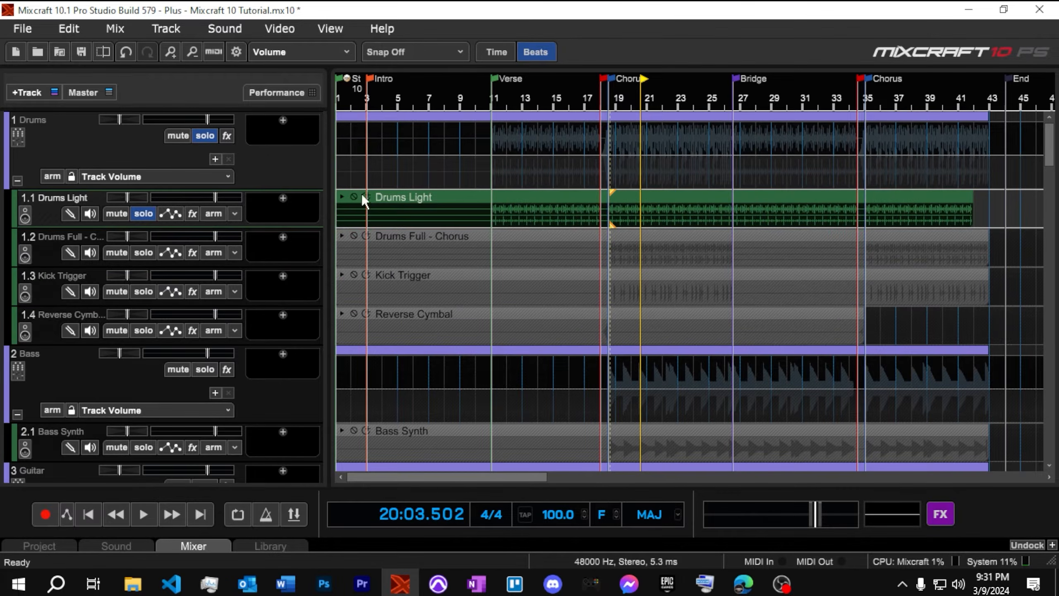
pyautogui.click(614, 107)
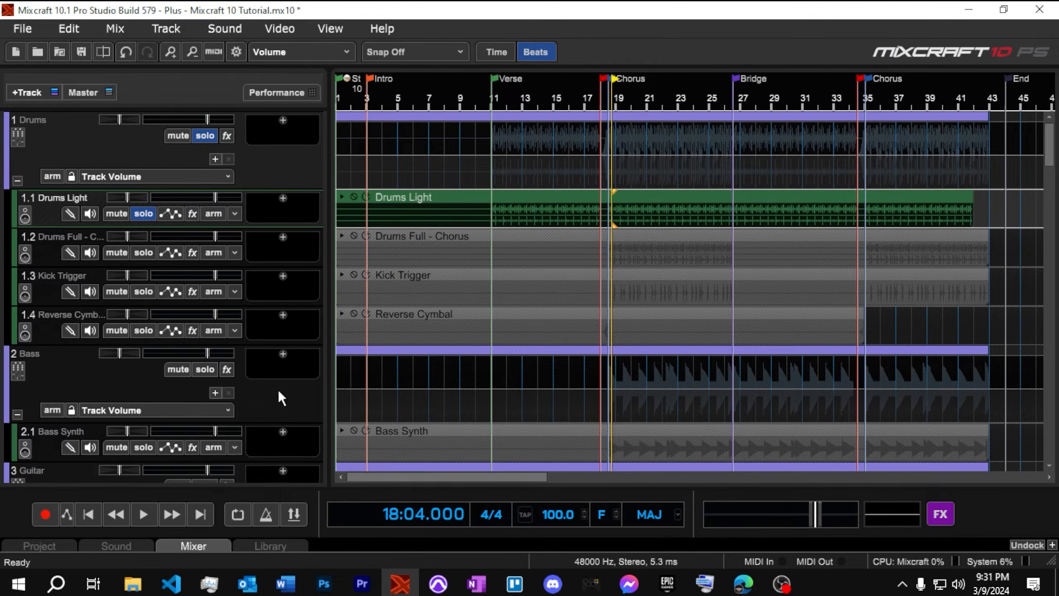
pyautogui.click(146, 513)
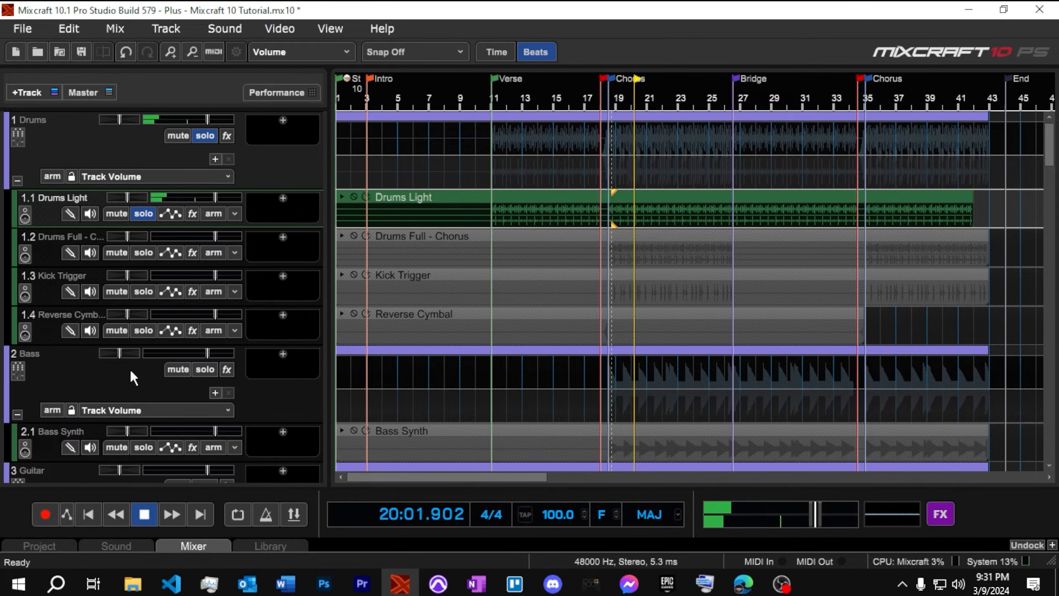
pyautogui.press('space')
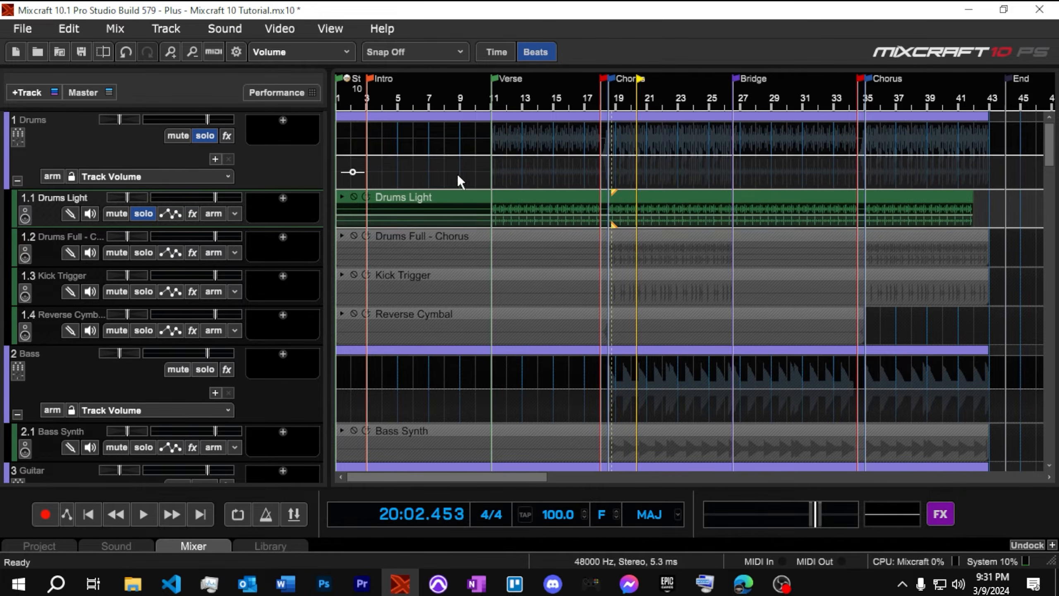
pyautogui.click(497, 103)
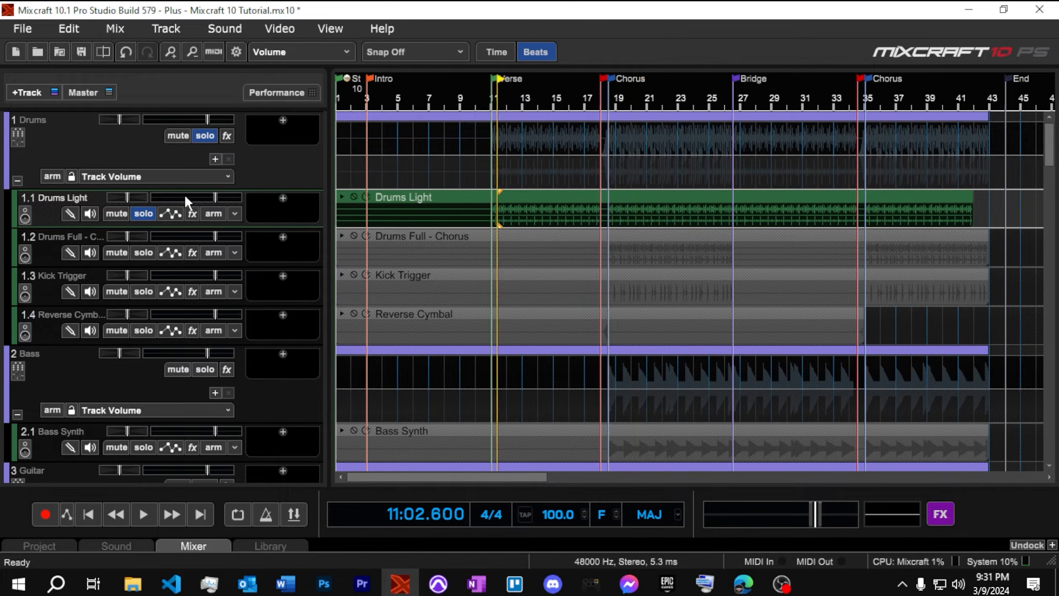
# Audition the verse drums with the Drums Light track unsoloed, and again with it soloed
pyautogui.click(151, 214)
pyautogui.press('space')
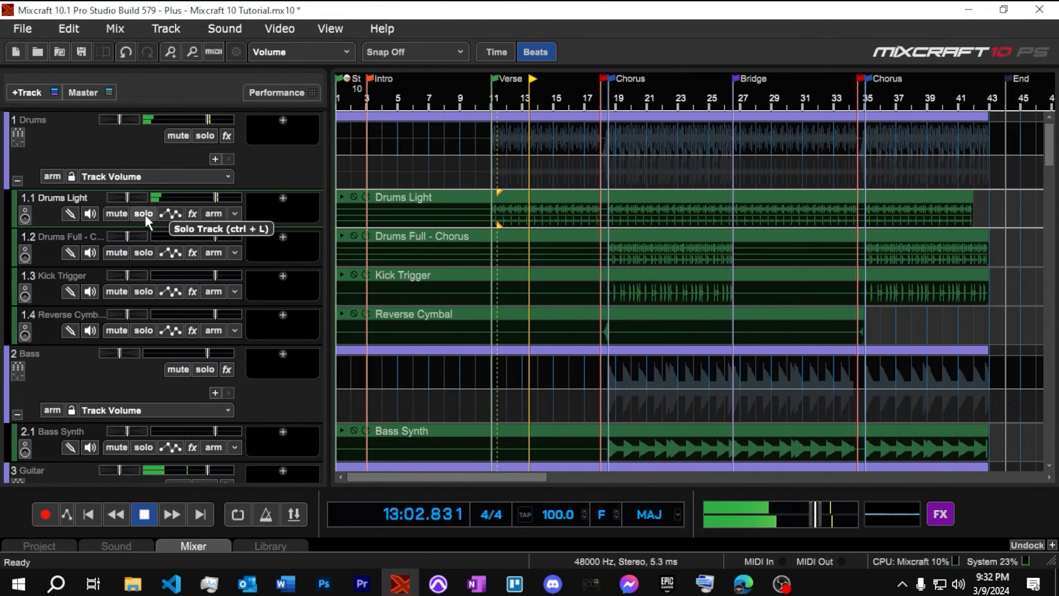
pyautogui.press('space')
pyautogui.click(144, 213)
pyautogui.press('space')
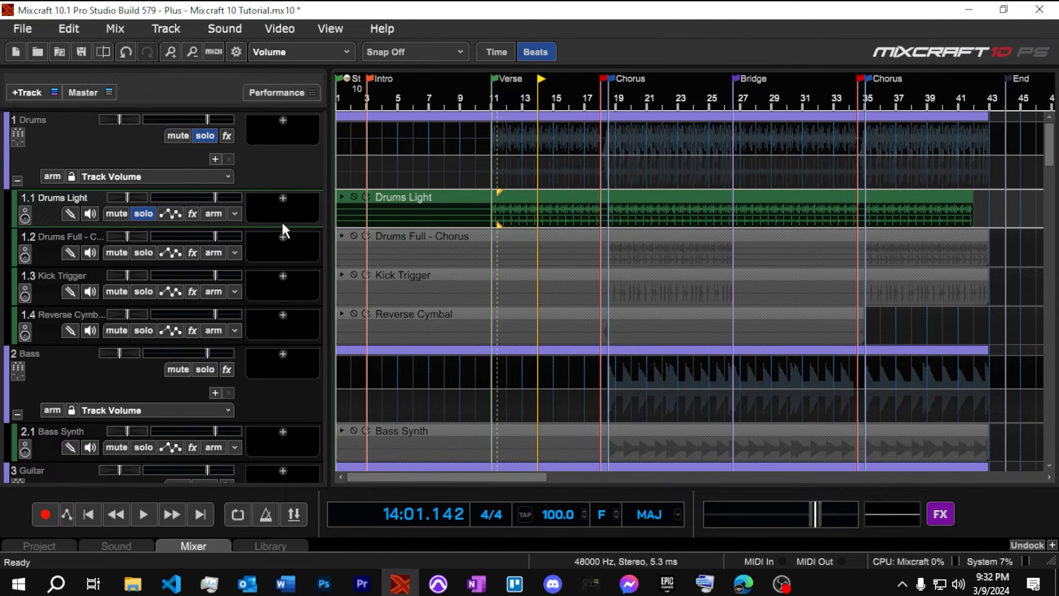
# Enlarge the Drums Light track and play its waveform from the start of the verse at bar 11
pyautogui.moveTo(283, 228); pyautogui.dragTo(283, 299)
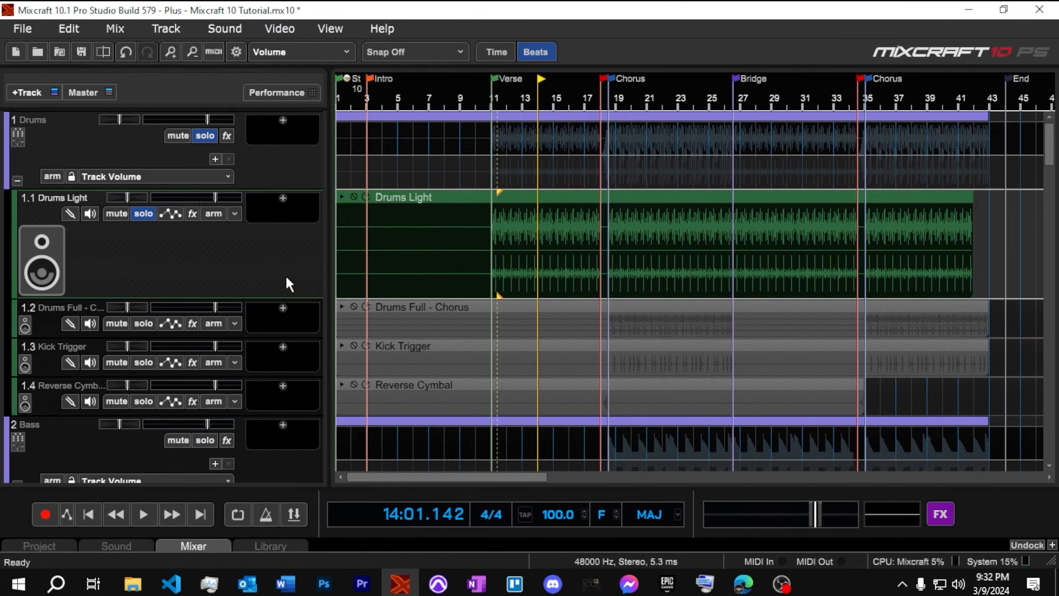
pyautogui.scroll(3, 705, 292)
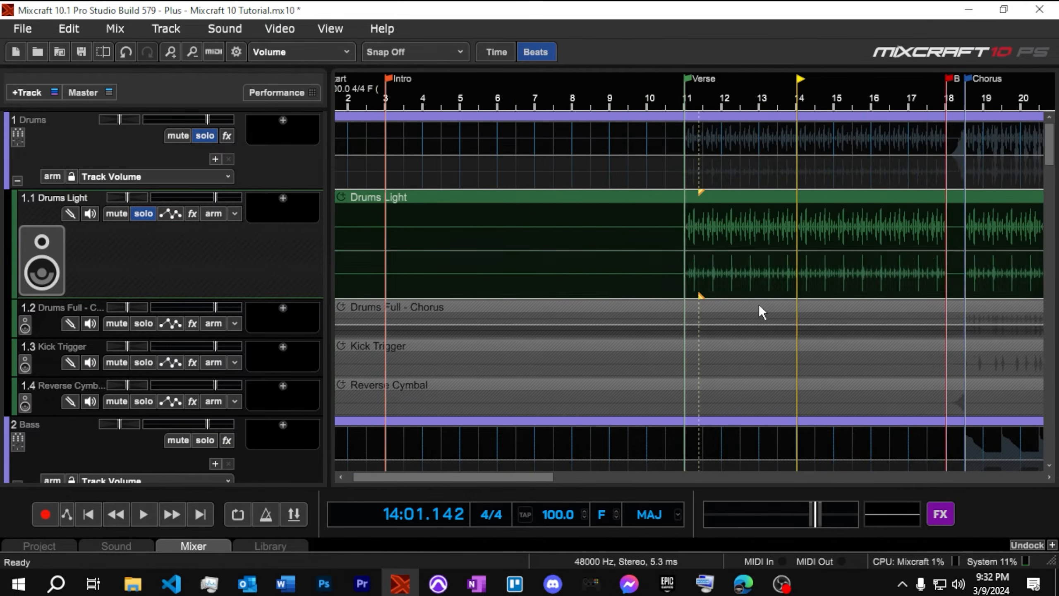
pyautogui.scroll(8, 760, 306)
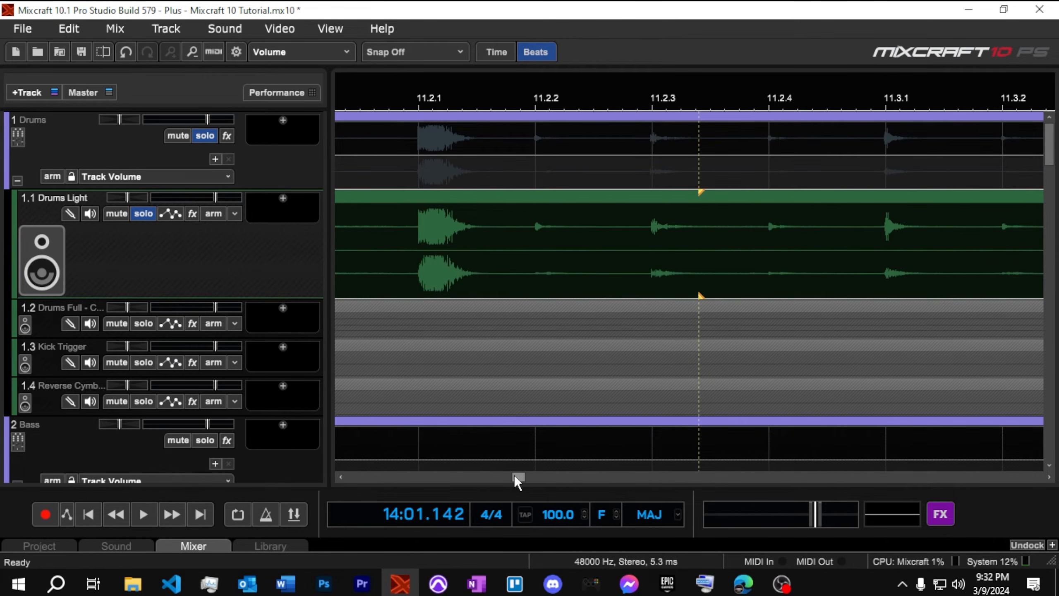
pyautogui.moveTo(515, 476); pyautogui.dragTo(512, 476)
pyautogui.scroll(-3, 615, 364)
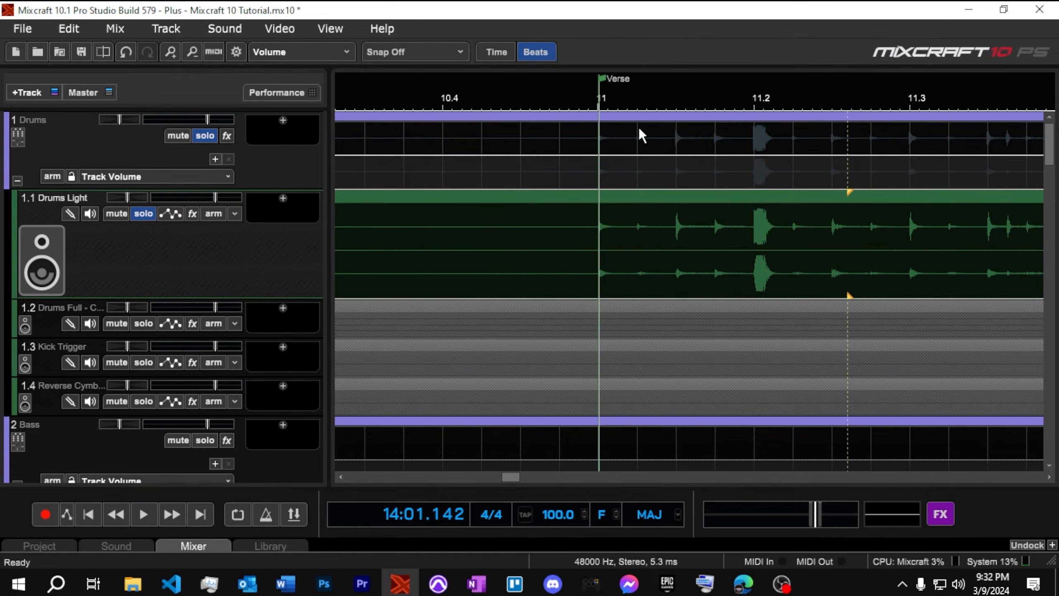
pyautogui.click(608, 98)
pyautogui.press('space')
pyautogui.press('space')
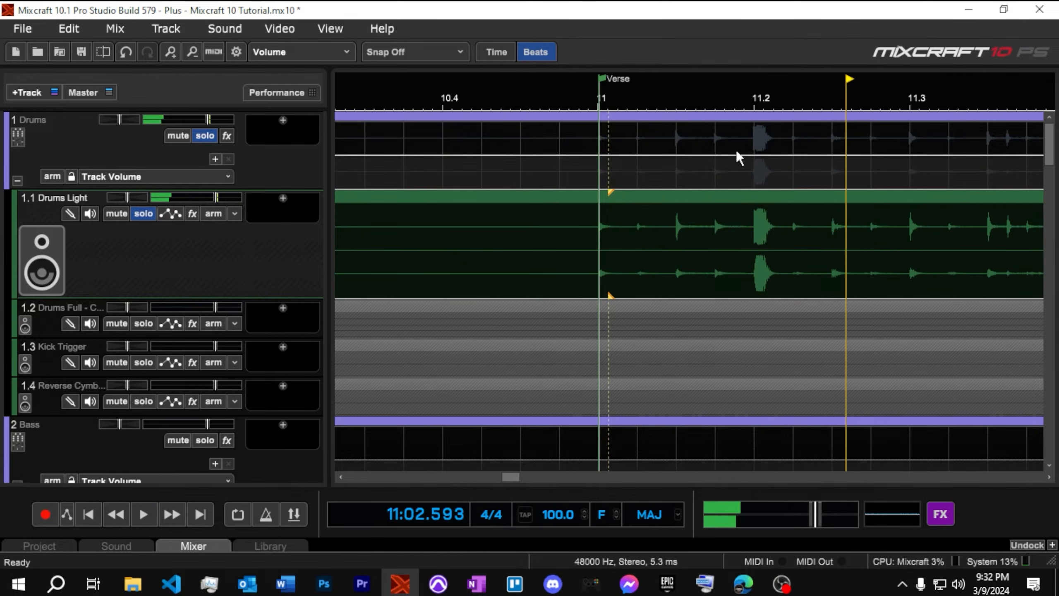
# Play the loud drum hit at beat 11.2 several times, starting from just before it
pyautogui.click(756, 99)
pyautogui.scroll(3, 774, 225)
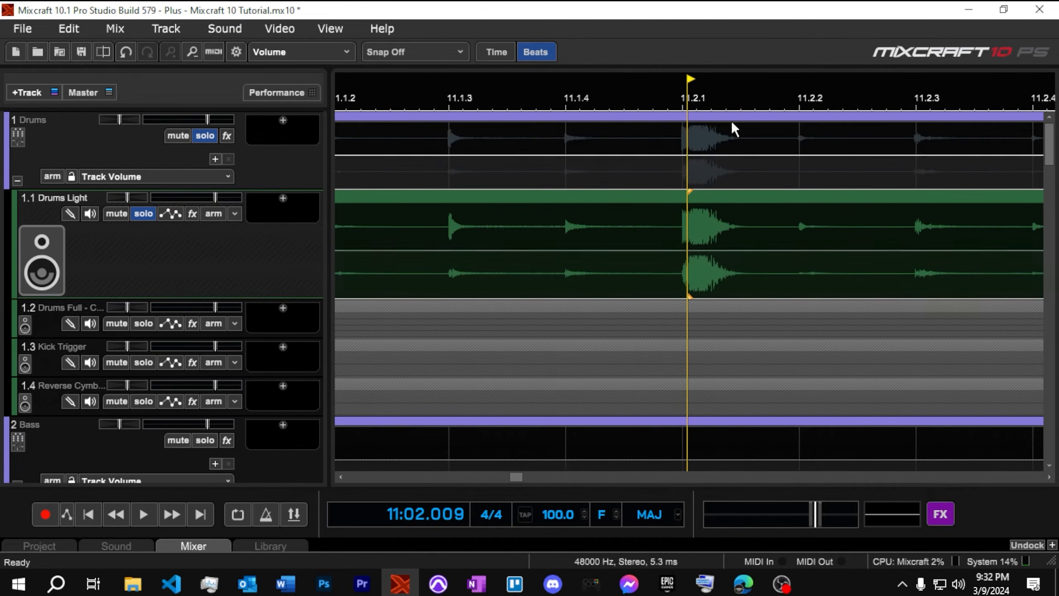
pyautogui.click(662, 93)
pyautogui.press('space')
pyautogui.press('space')
pyautogui.click(650, 91)
pyautogui.press('space')
pyautogui.click(659, 92)
pyautogui.press('space')
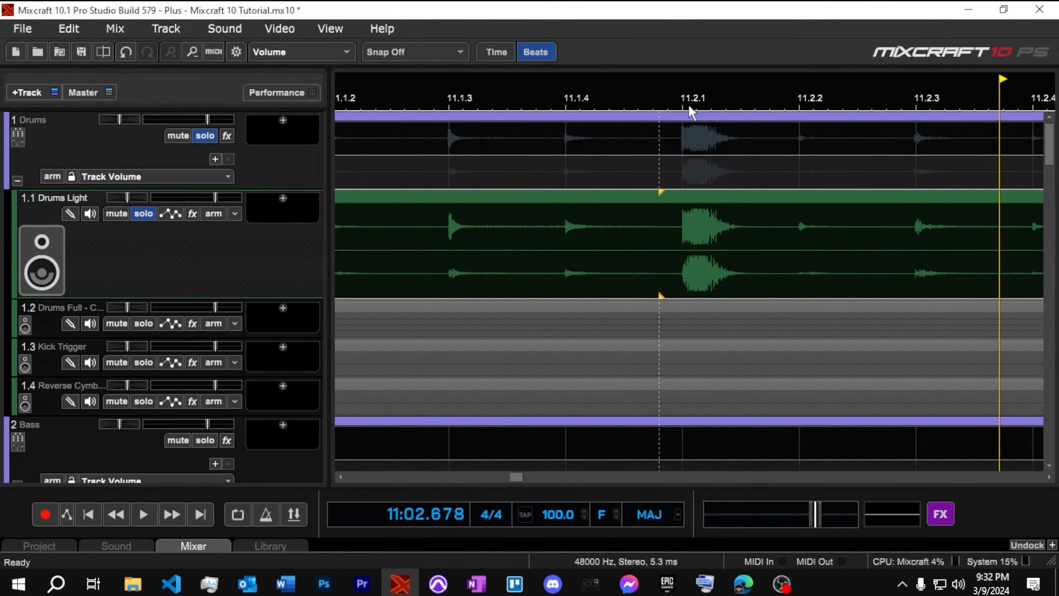
pyautogui.scroll(-3, 696, 227)
pyautogui.scroll(-4, 789, 230)
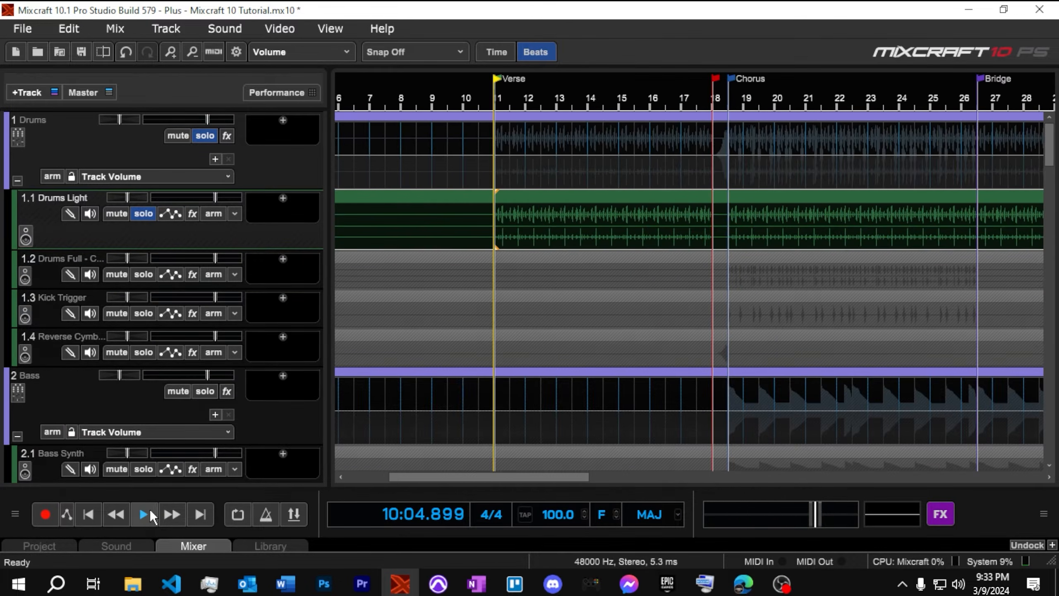
# Play the soloed Drums Light track from the verse and return the playhead to bar 11
pyautogui.click(144, 516)
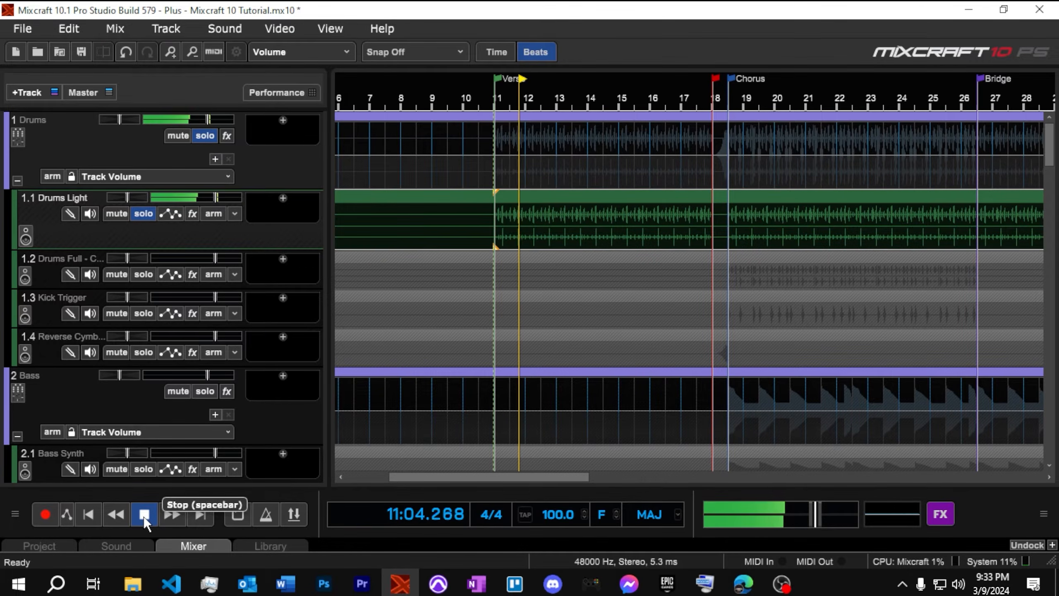
pyautogui.click(144, 515)
pyautogui.click(493, 101)
# Add the TB Compressor effect from the recently used plug-ins to the Drums Light track
pyautogui.click(283, 198)
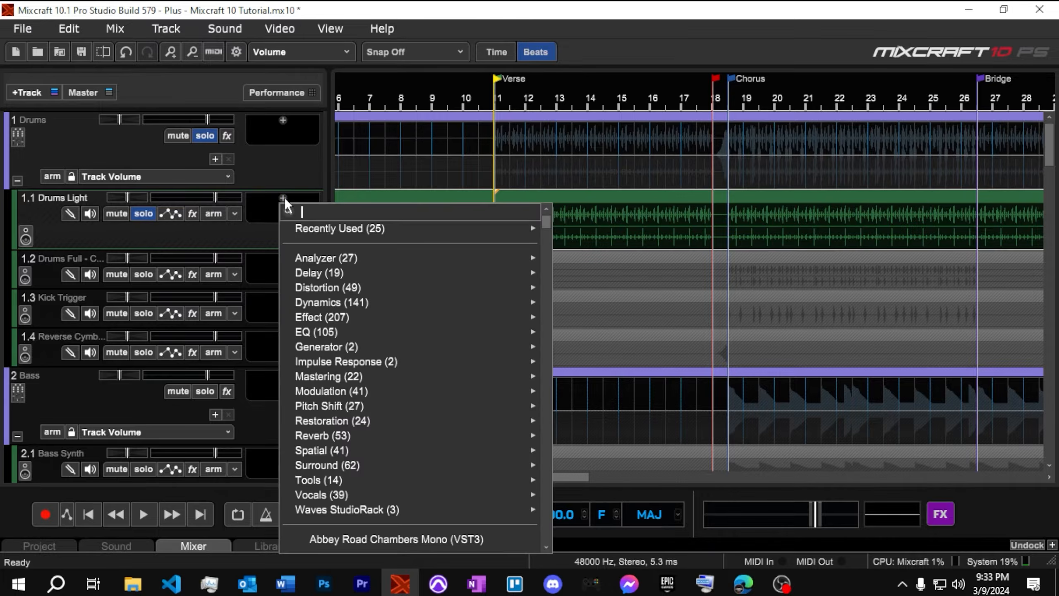
pyautogui.moveTo(328, 231)
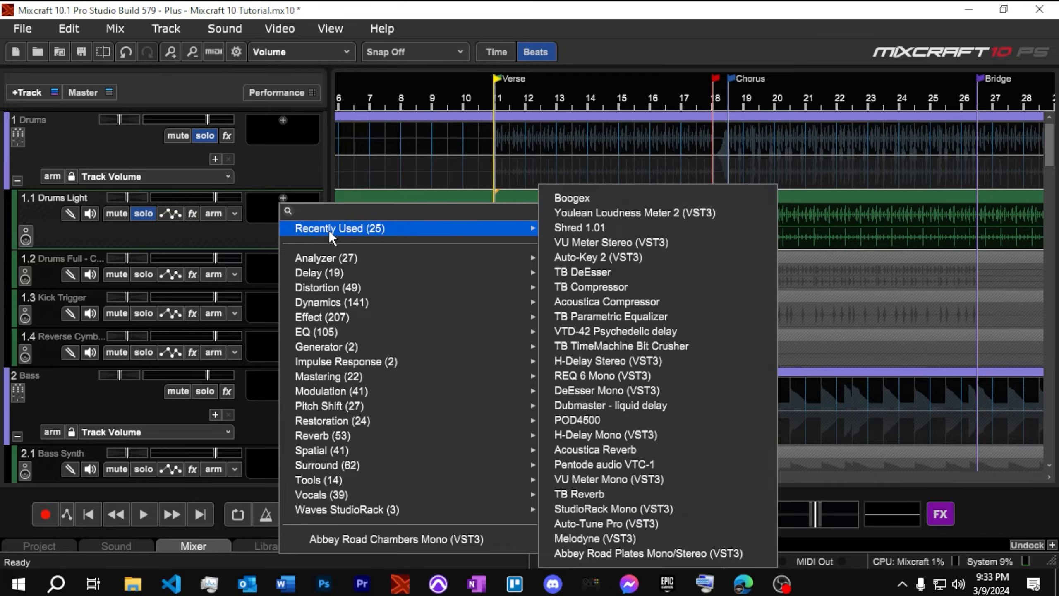
pyautogui.click(576, 289)
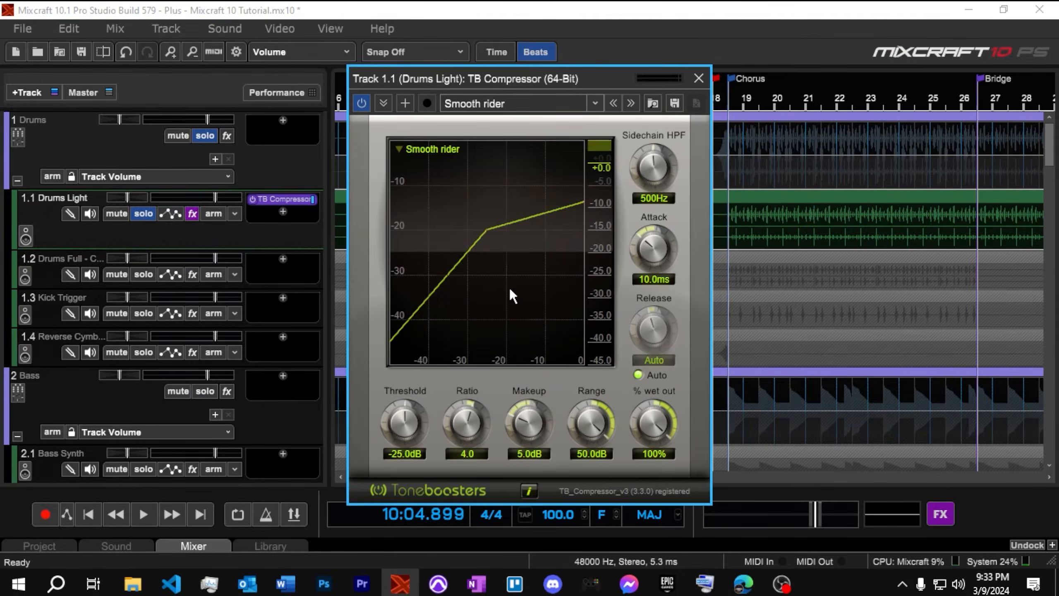
pyautogui.moveTo(588, 84); pyautogui.dragTo(650, 72)
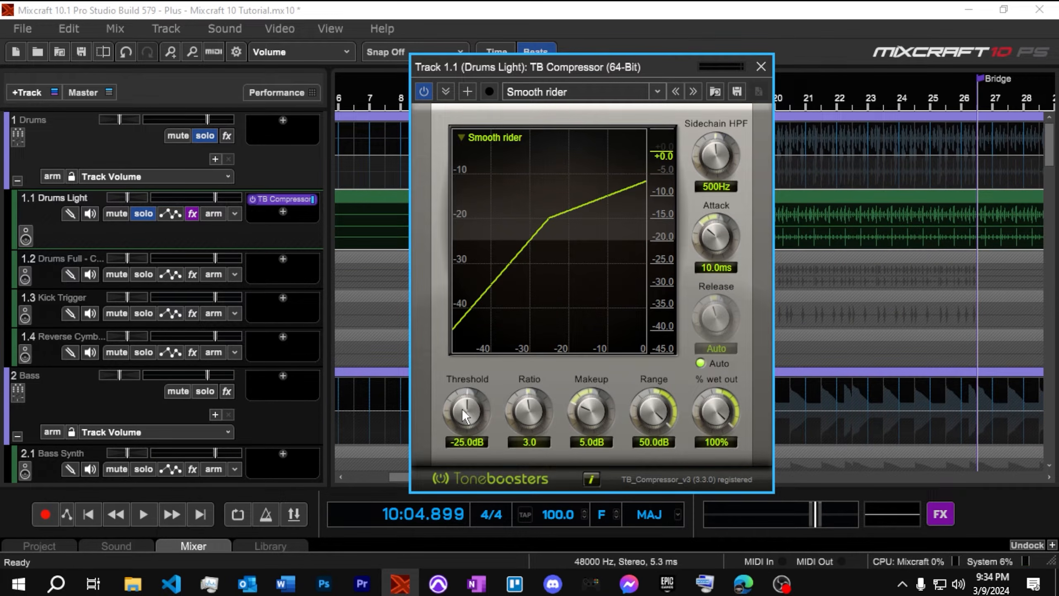
# Set the compressor's threshold to -16.0 dB, turn off automatic release, and set the release to 78.2 ms
pyautogui.moveTo(464, 415); pyautogui.dragTo(465, 354)
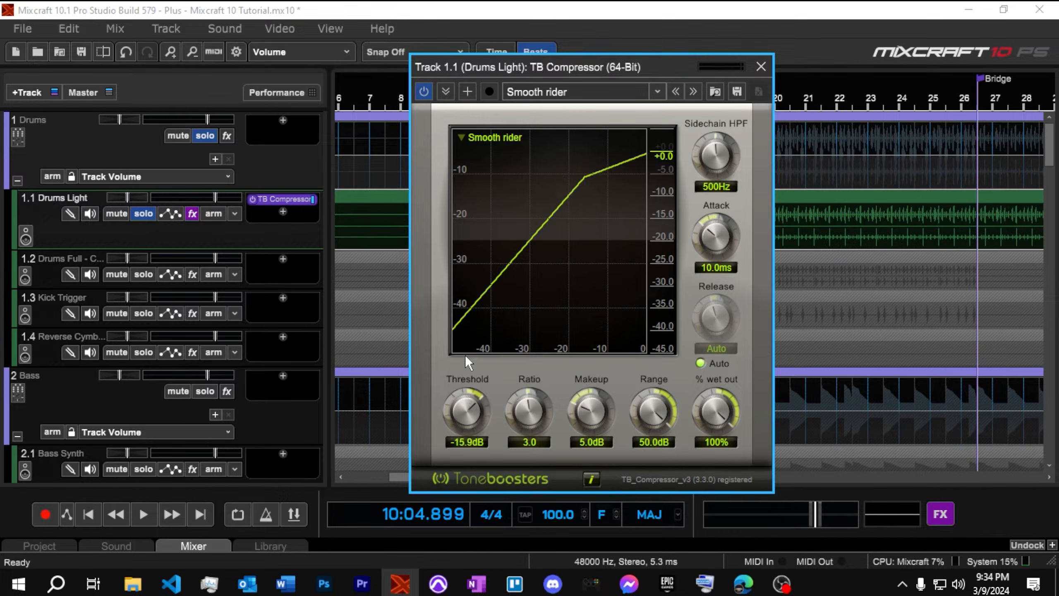
pyautogui.moveTo(465, 356); pyautogui.dragTo(465, 355)
pyautogui.click(701, 364)
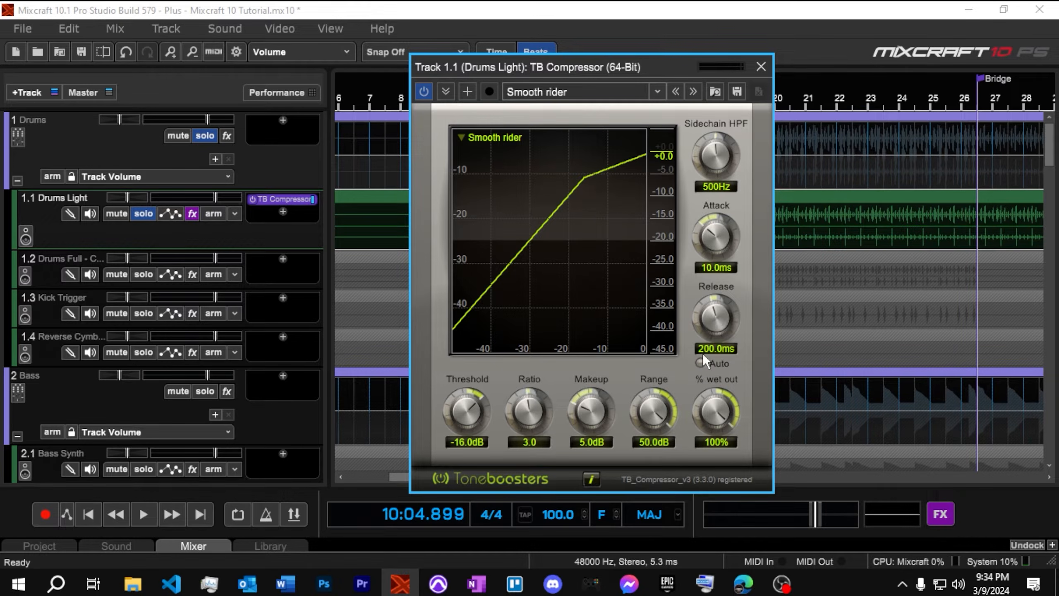
pyautogui.moveTo(714, 318); pyautogui.dragTo(710, 328)
# Play the verse drums while bypassing and re-enabling TB Compressor to compare the sound, and close the effect window
pyautogui.moveTo(662, 68); pyautogui.dragTo(871, 70)
pyautogui.press('space')
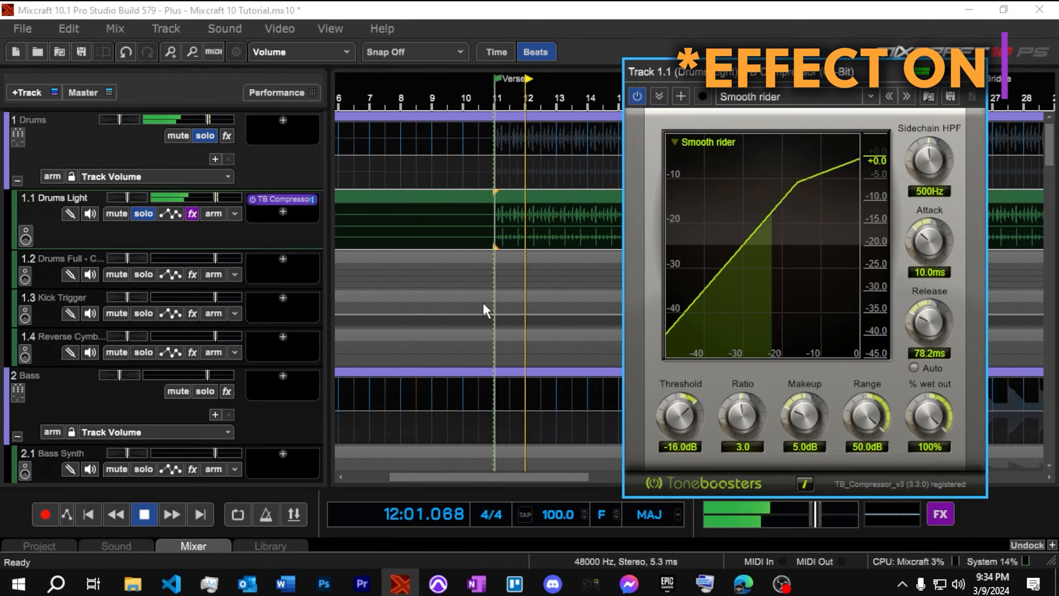
pyautogui.click(637, 97)
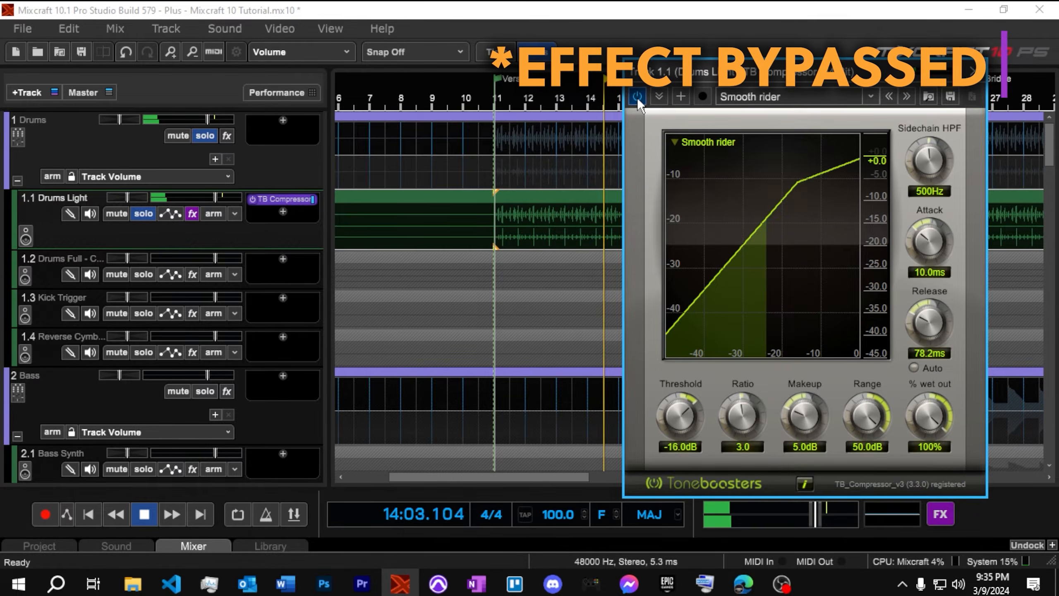
pyautogui.click(637, 96)
pyautogui.press('space')
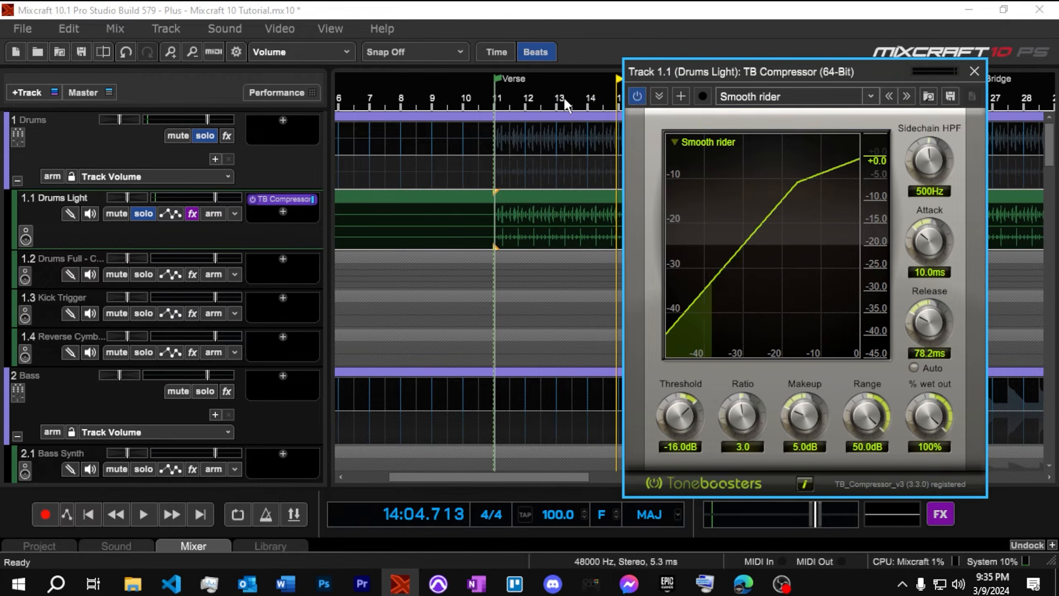
pyautogui.click(497, 99)
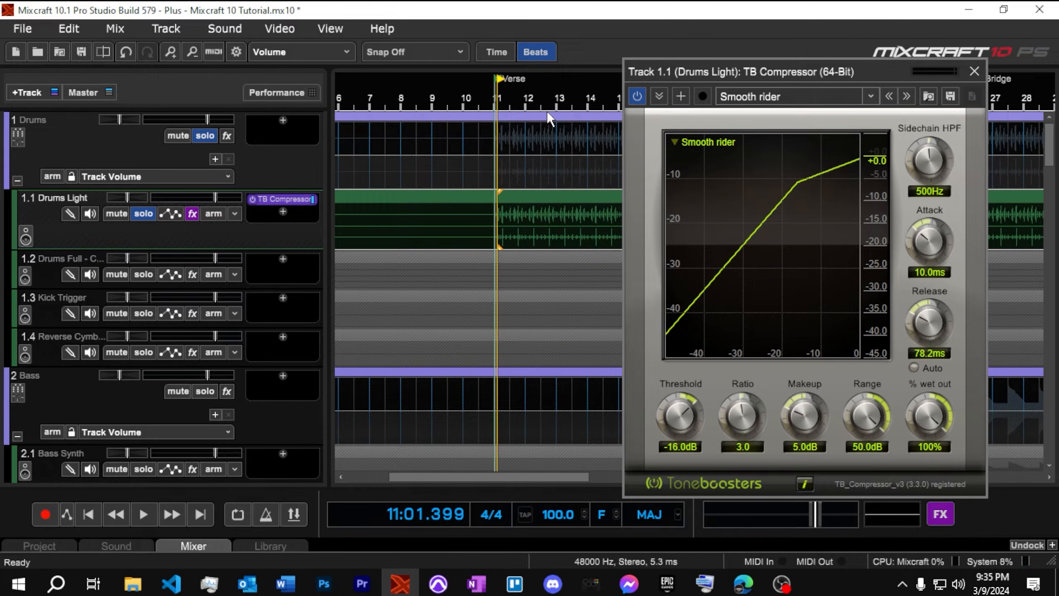
pyautogui.scroll(3, 577, 224)
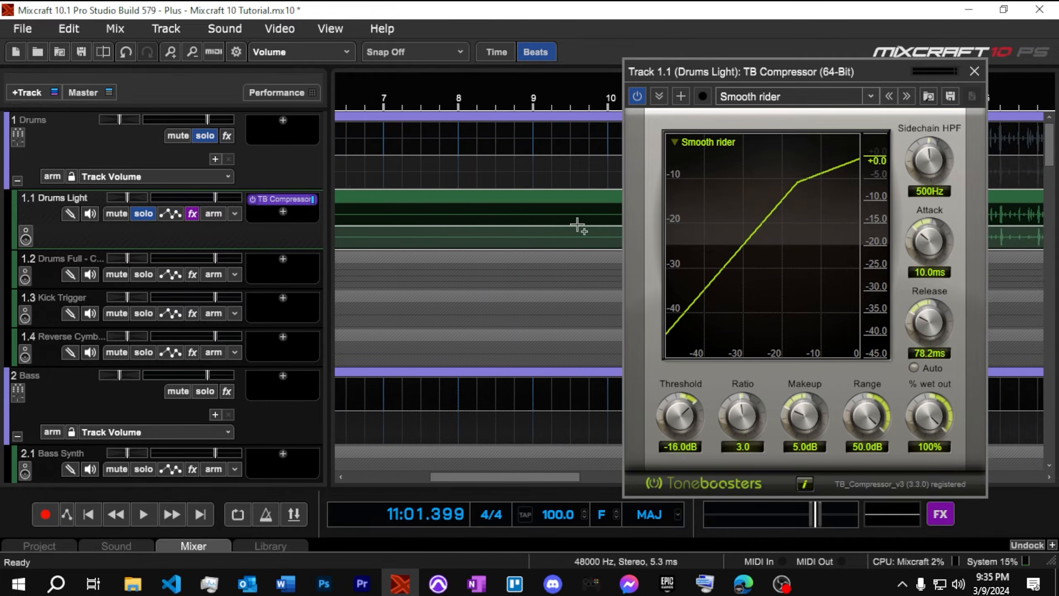
pyautogui.scroll(-2, 577, 224)
pyautogui.moveTo(814, 82); pyautogui.dragTo(394, 84)
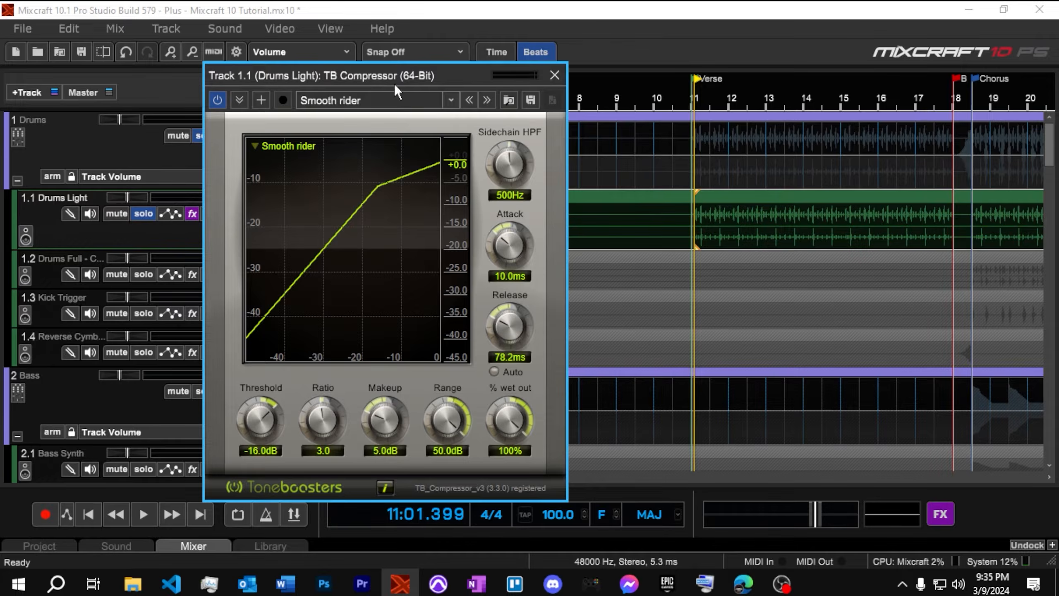
pyautogui.click(558, 74)
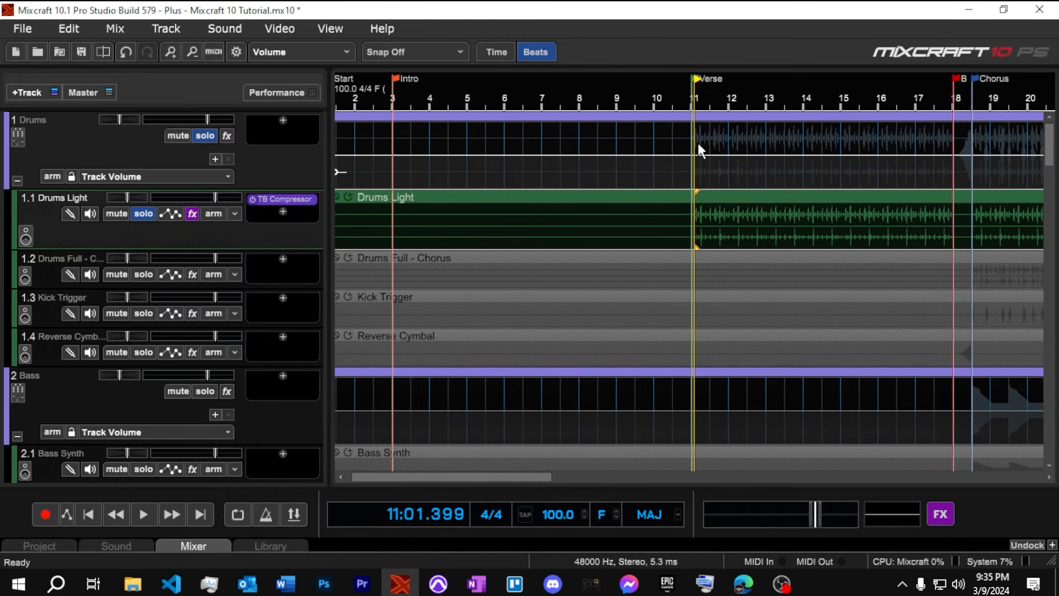
# Play the loud drum hit at beat 12.4 from just before it with the compressor active
pyautogui.click(759, 96)
pyautogui.scroll(2, 790, 197)
pyautogui.scroll(5, 697, 215)
pyautogui.scroll(-2, 579, 190)
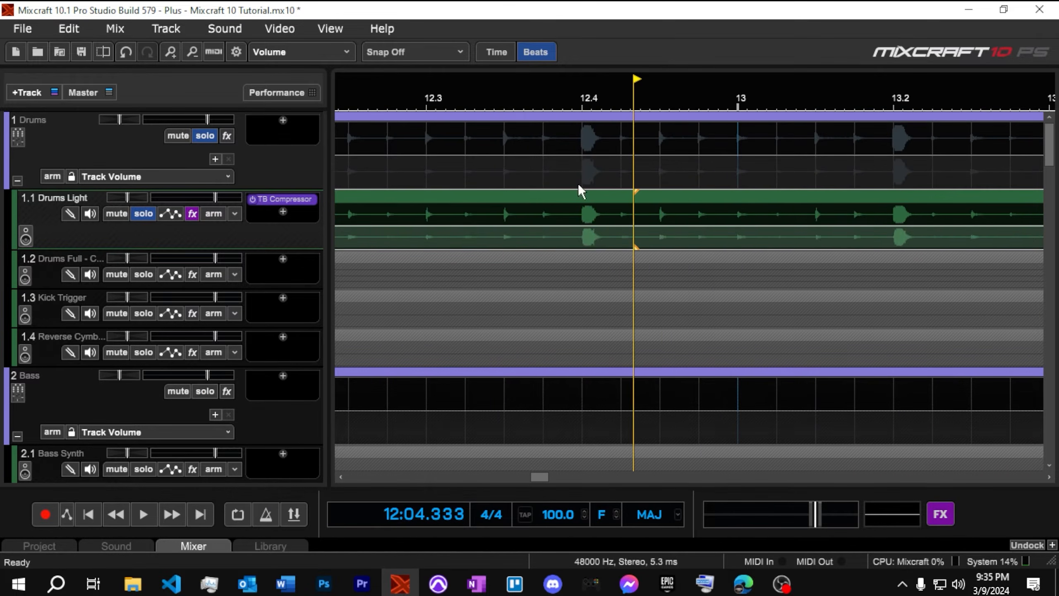
pyautogui.click(574, 104)
pyautogui.press('space')
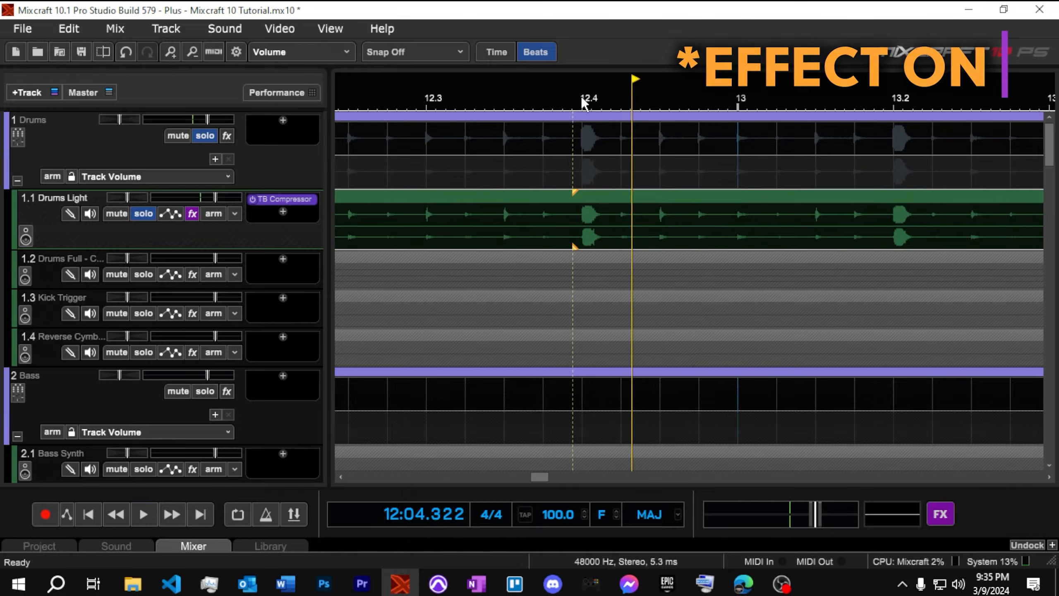
pyautogui.click(564, 95)
pyautogui.press('space')
# Bypass TB Compressor on Drums Light, replay from just before beat 12.4, and re-enable the effect during playback
pyautogui.click(251, 198)
pyautogui.press('space')
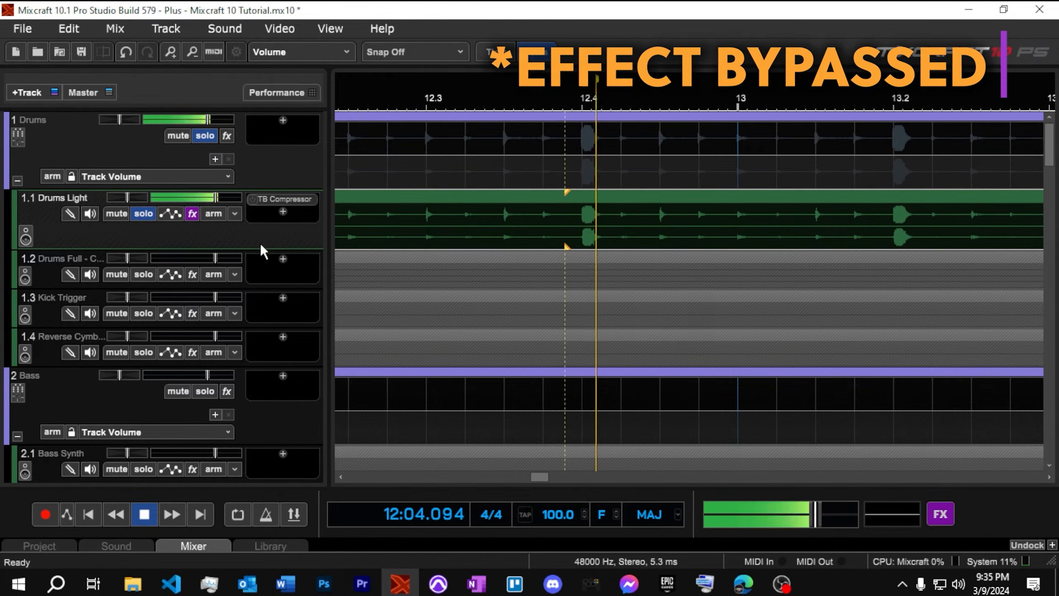
pyautogui.click(560, 102)
pyautogui.press('space')
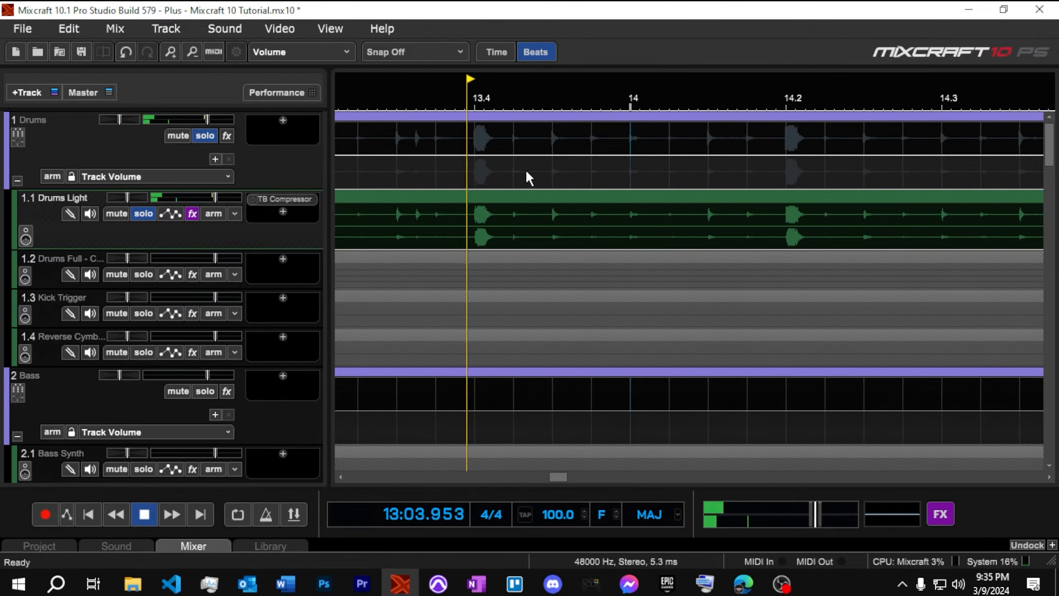
pyautogui.click(252, 200)
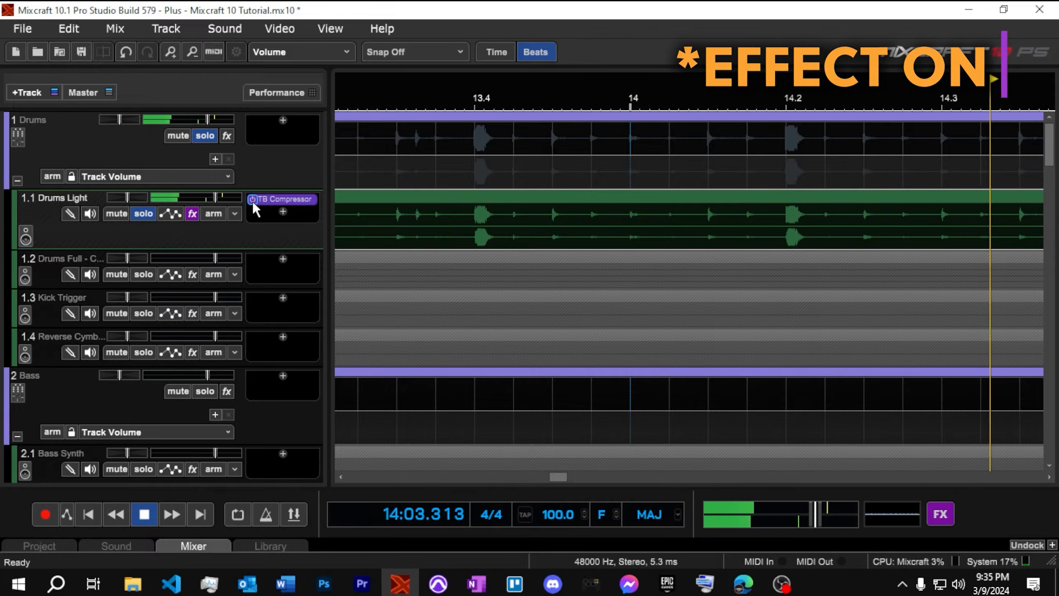
pyautogui.press('space')
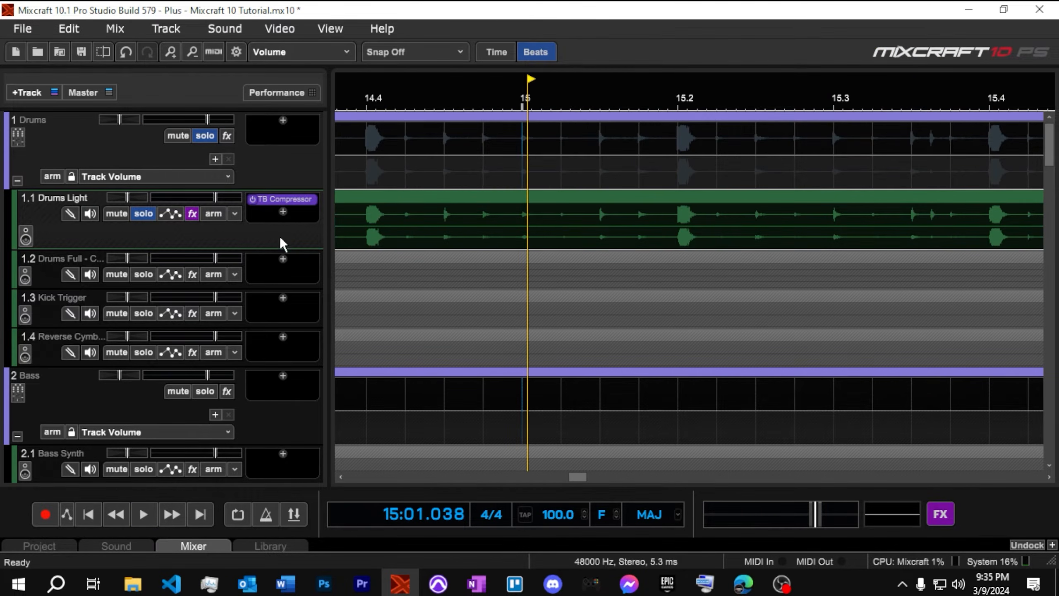
# Unsolo the Drums Light track and solo the Drums Full - Chorus track instead
pyautogui.scroll(-8, 588, 283)
pyautogui.scroll(-5, 588, 283)
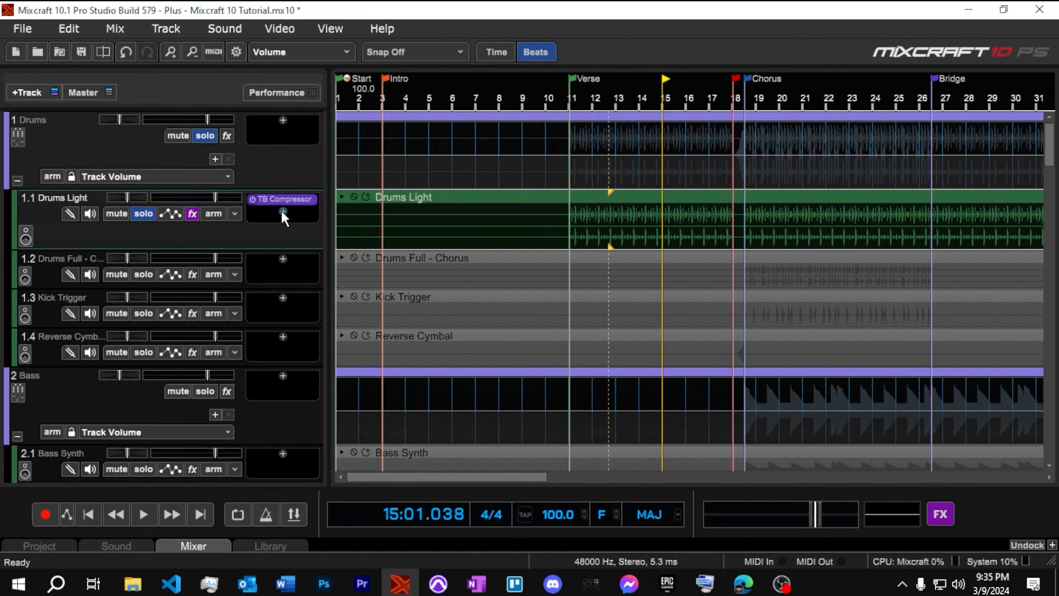
pyautogui.scroll(-3, 489, 291)
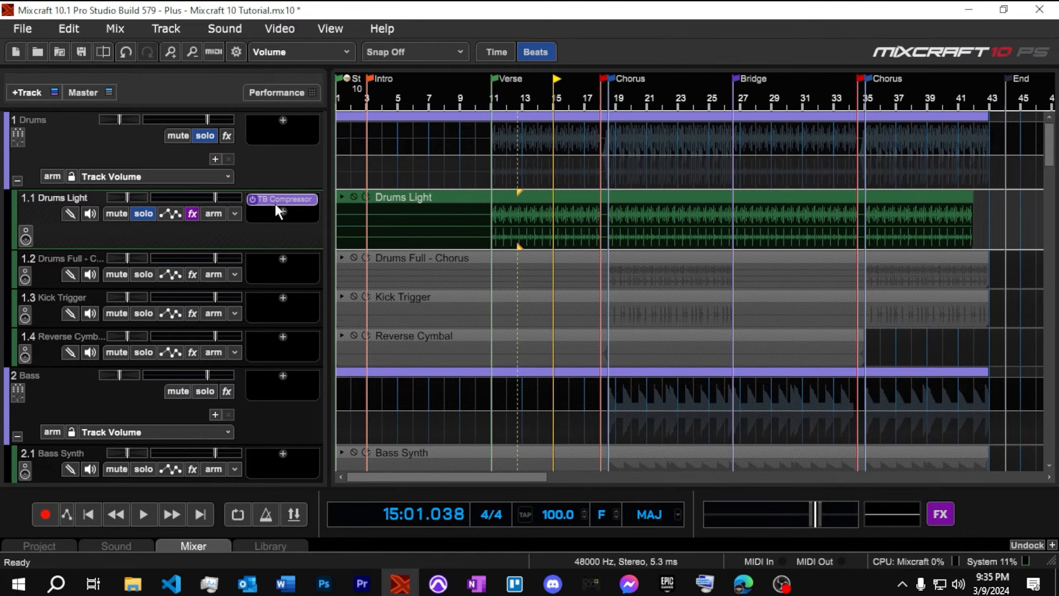
pyautogui.click(146, 213)
pyautogui.click(144, 276)
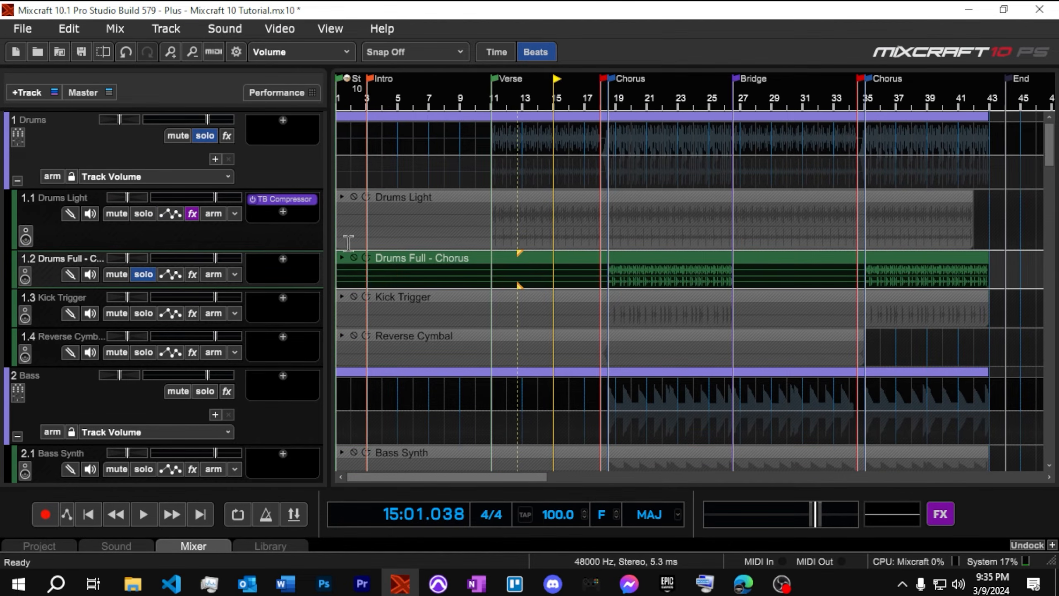
# Play the Drums Full - Chorus track from just before the first chorus and increase its track height
pyautogui.click(602, 100)
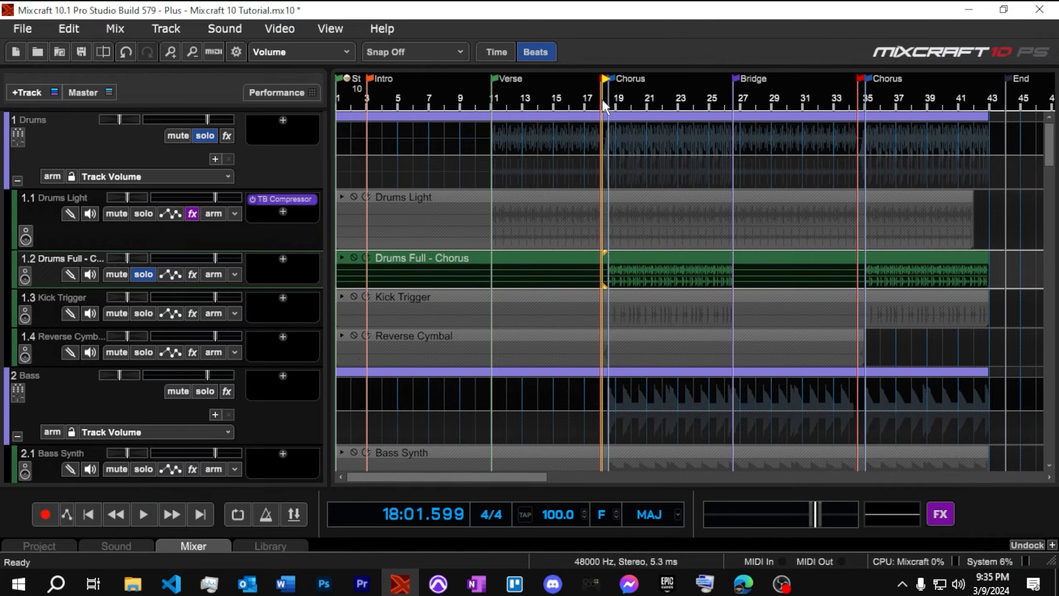
pyautogui.press('space')
pyautogui.moveTo(255, 287); pyautogui.dragTo(253, 310)
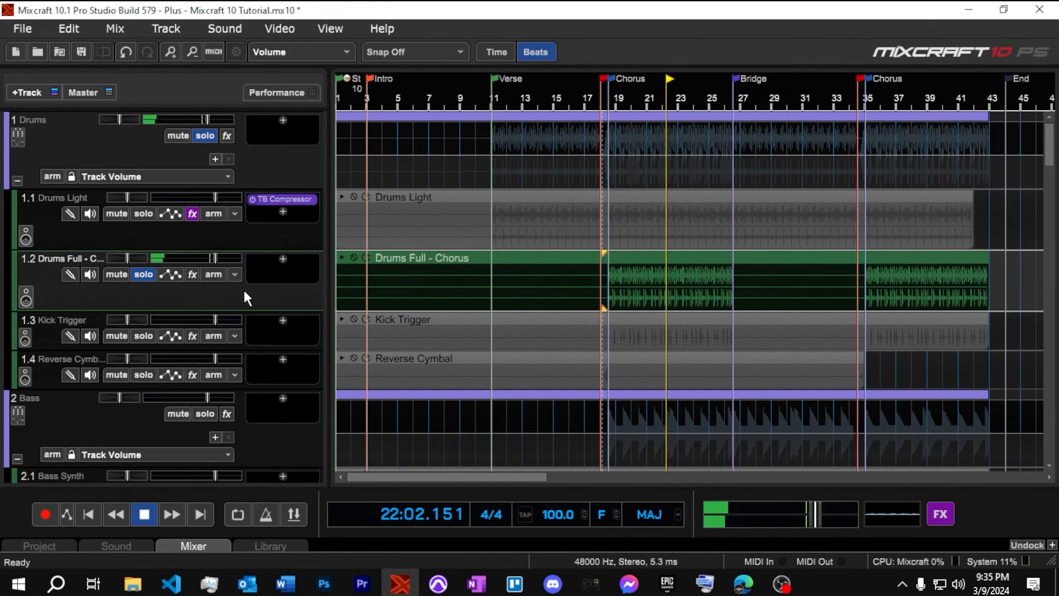
# Solo the Drums Light track alongside Drums Full - Chorus and play both from the start of the first chorus
pyautogui.press('space')
pyautogui.click(149, 213)
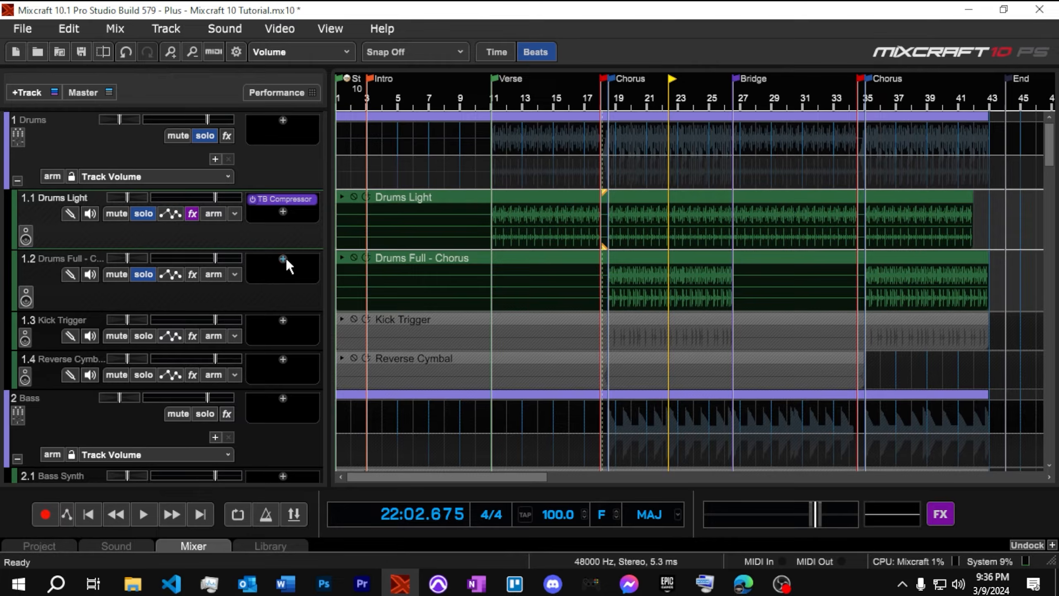
pyautogui.click(612, 100)
pyautogui.press('space')
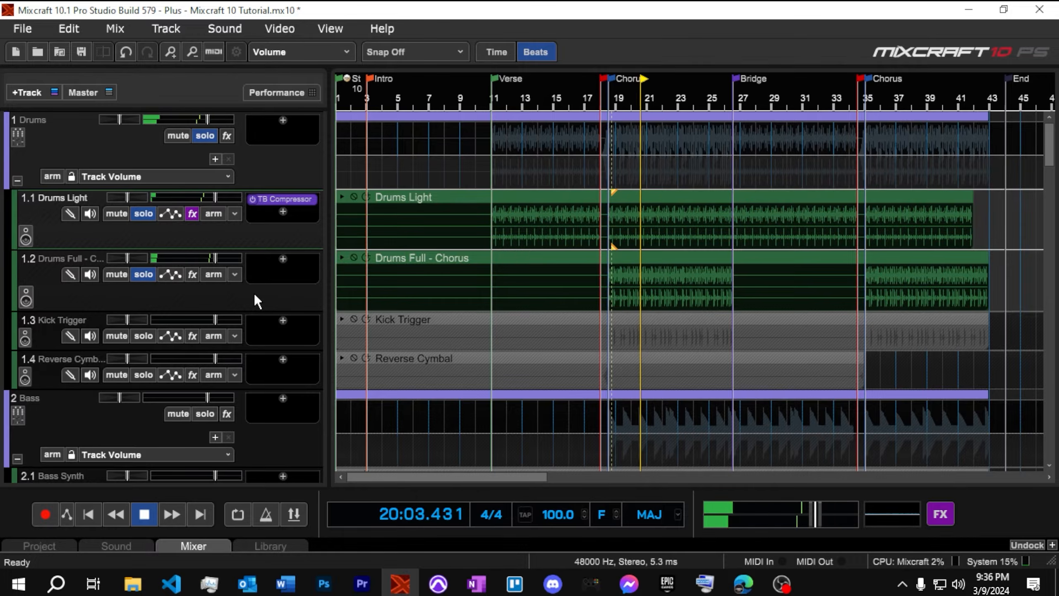
pyautogui.press('space')
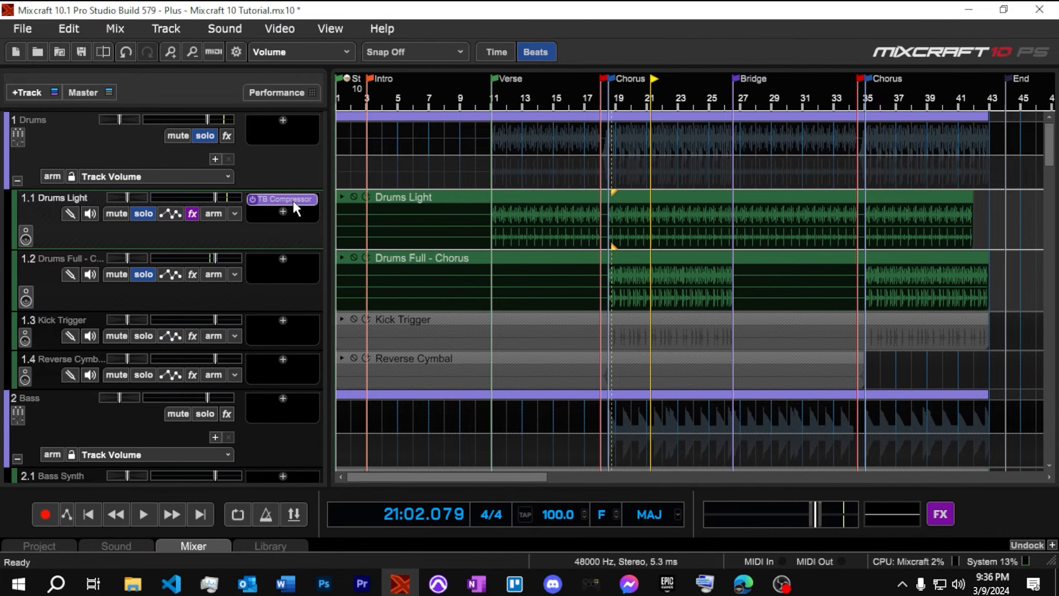
# Lower the wet output of the Drums Light compressor to 73% while playing the first chorus, and close the plug-in
pyautogui.click(293, 201)
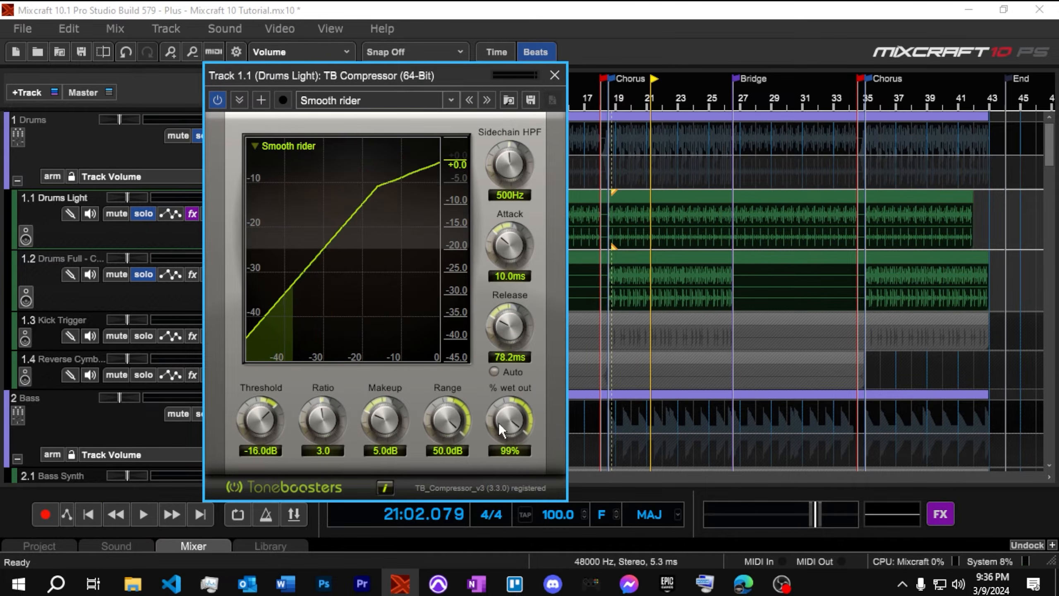
pyautogui.moveTo(506, 460); pyautogui.dragTo(506, 474)
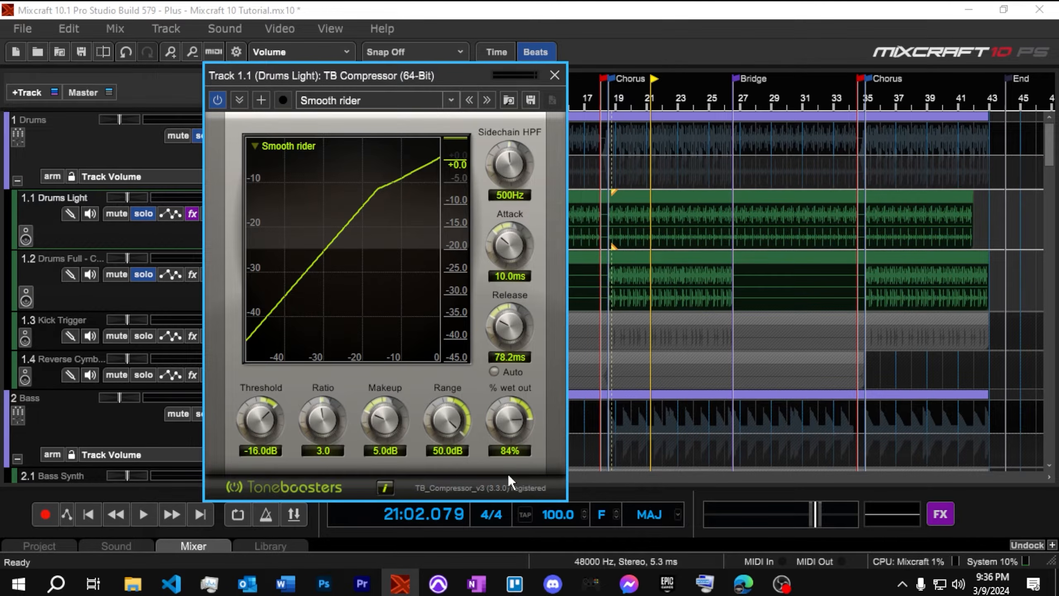
pyautogui.click(614, 86)
pyautogui.press('space')
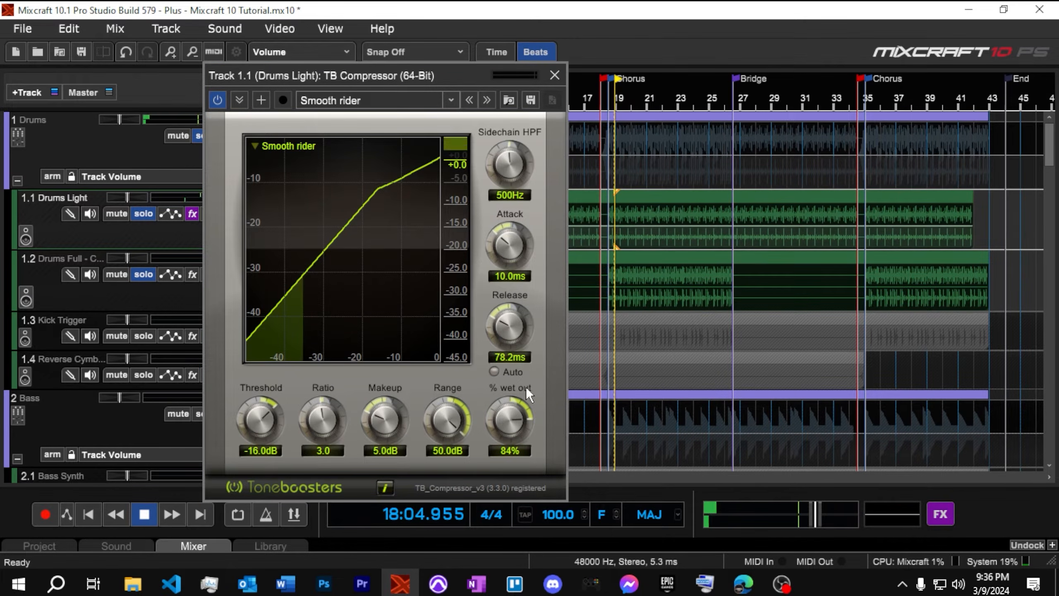
pyautogui.moveTo(502, 418); pyautogui.dragTo(508, 452)
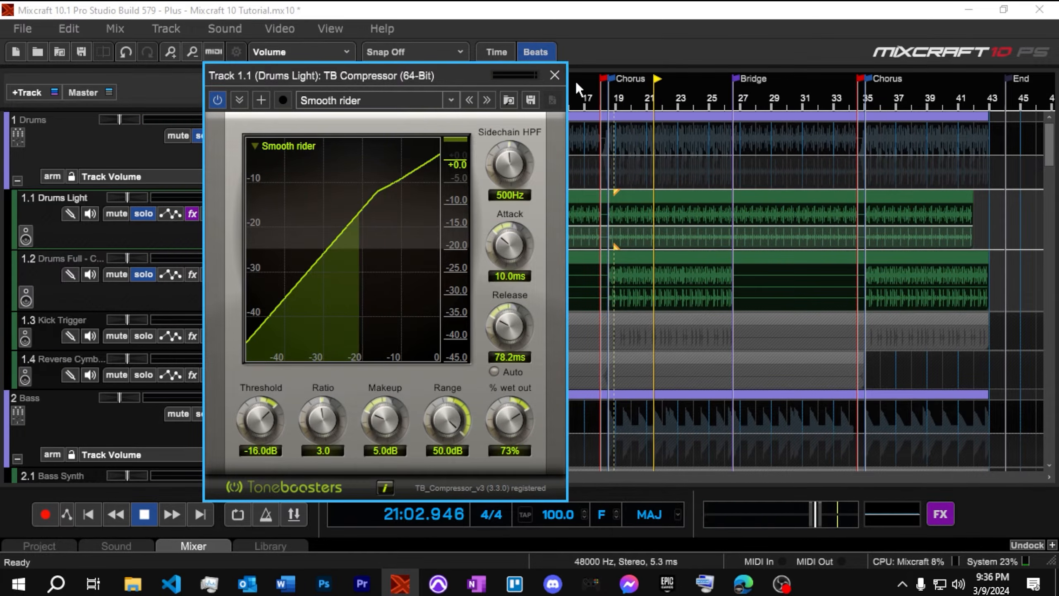
pyautogui.click(554, 76)
pyautogui.press('space')
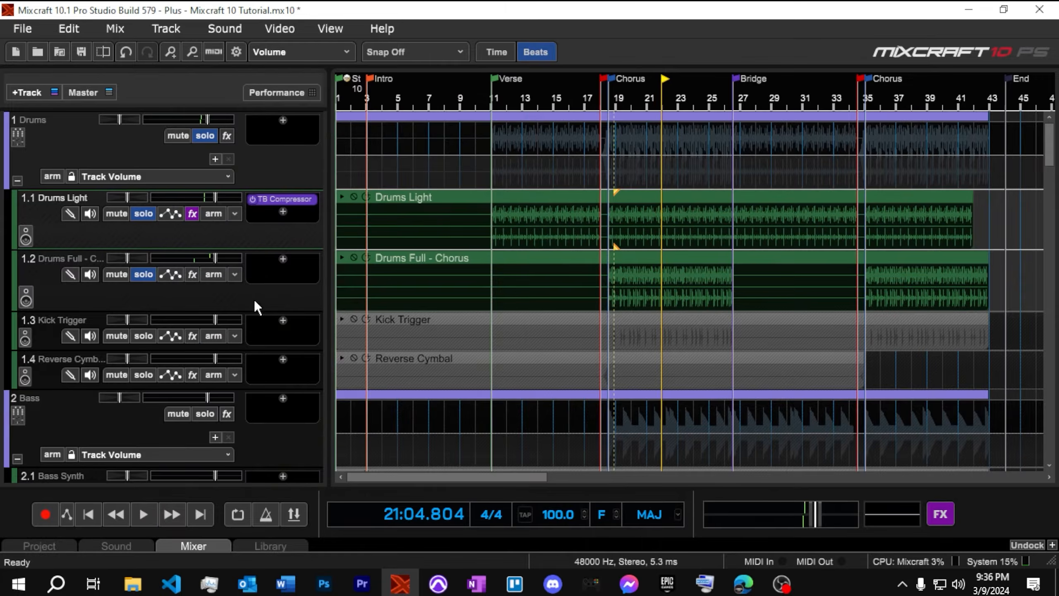
# Add the TB Compressor effect to the Drums Full - Chorus track and move its window clear of the track controls
pyautogui.click(284, 258)
pyautogui.moveTo(355, 292)
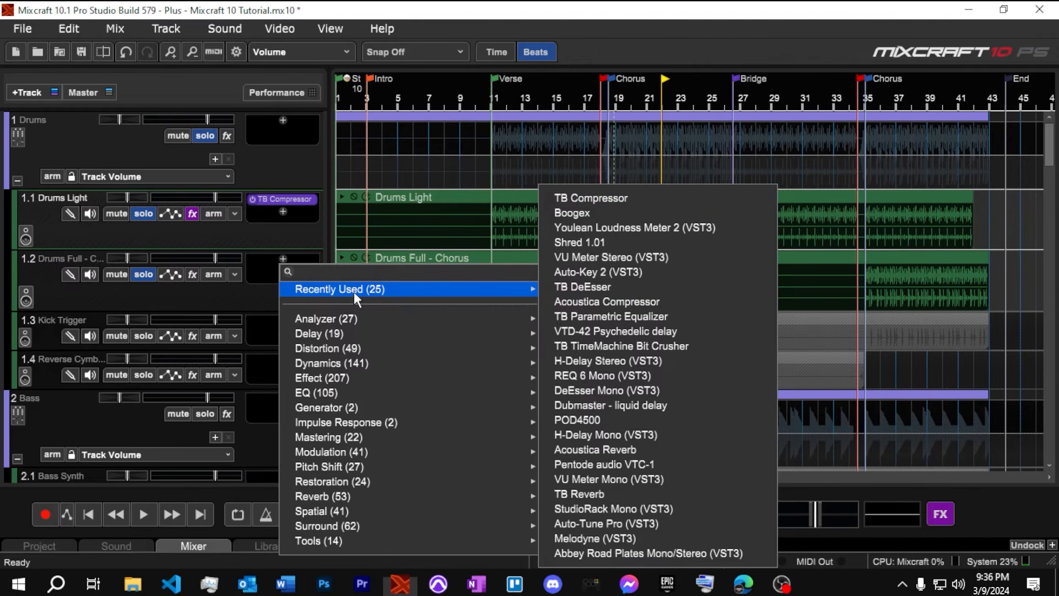
pyautogui.click(591, 198)
pyautogui.moveTo(558, 82); pyautogui.dragTo(733, 41)
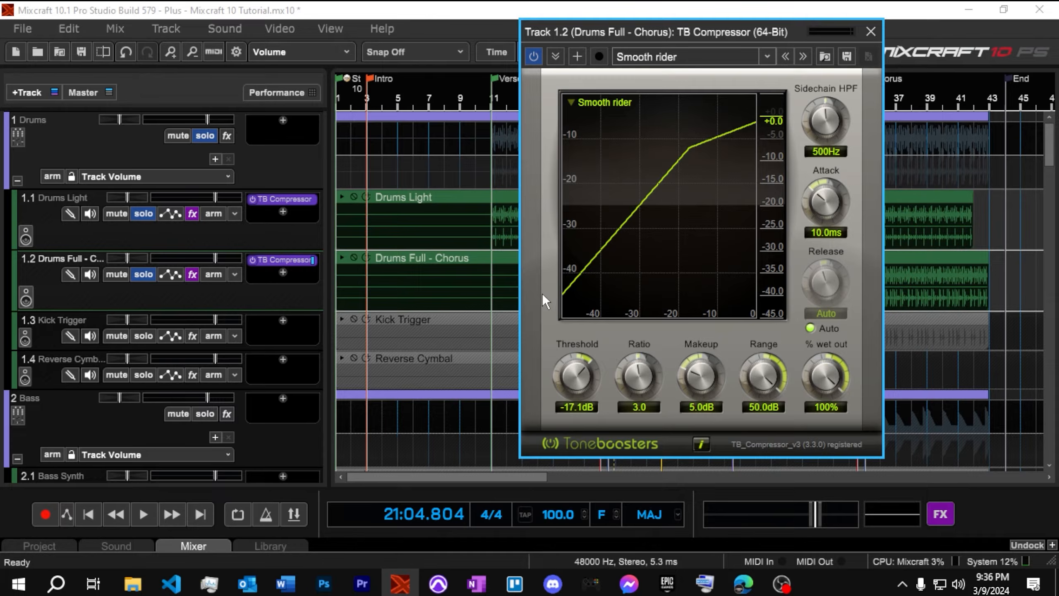
# Set the chorus drums compressor to -15.0 dB threshold, 65% wet and a manual release of about 80 ms, and close it
pyautogui.moveTo(543, 283); pyautogui.dragTo(543, 284)
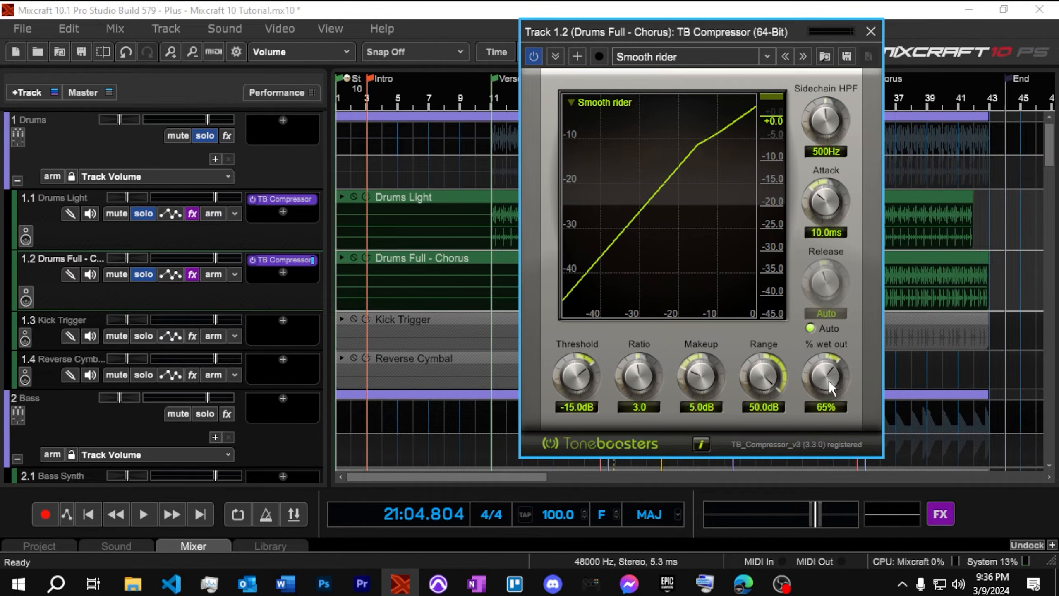
pyautogui.click(811, 328)
pyautogui.moveTo(824, 266); pyautogui.dragTo(816, 280)
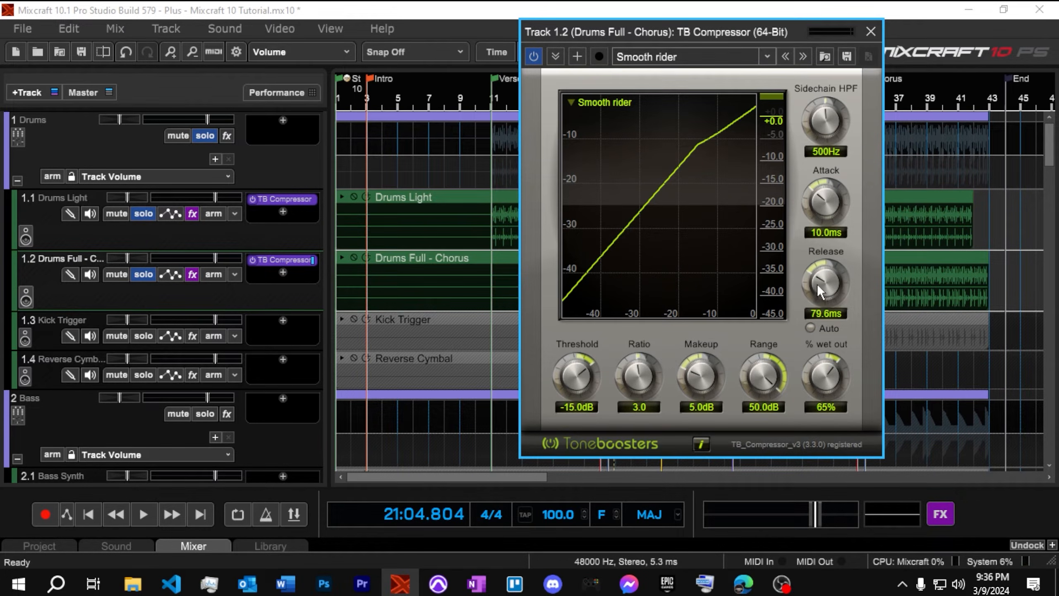
pyautogui.moveTo(818, 285); pyautogui.dragTo(817, 281)
pyautogui.click(871, 32)
# Play both compressed drum tracks from the first chorus, briefly adding the Kick Trigger track to the solo
pyautogui.click(606, 101)
pyautogui.press('space')
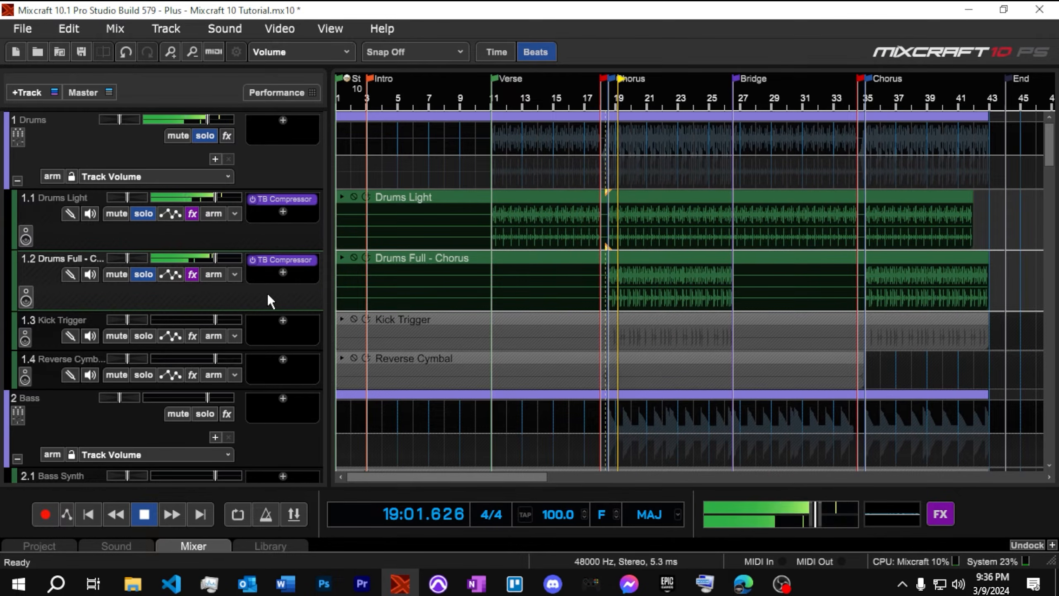
pyautogui.click(150, 333)
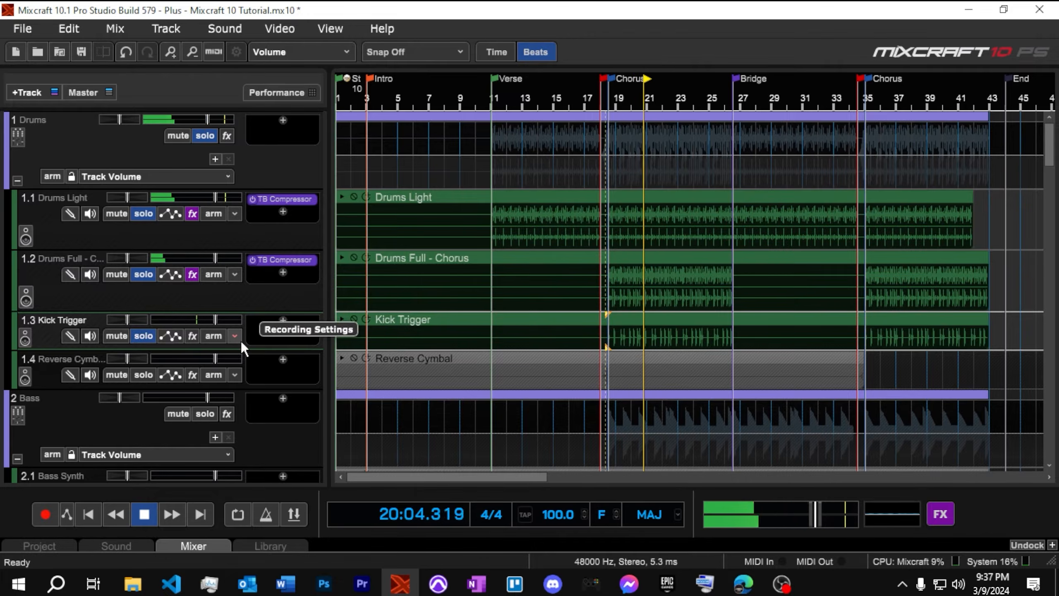
pyautogui.click(149, 336)
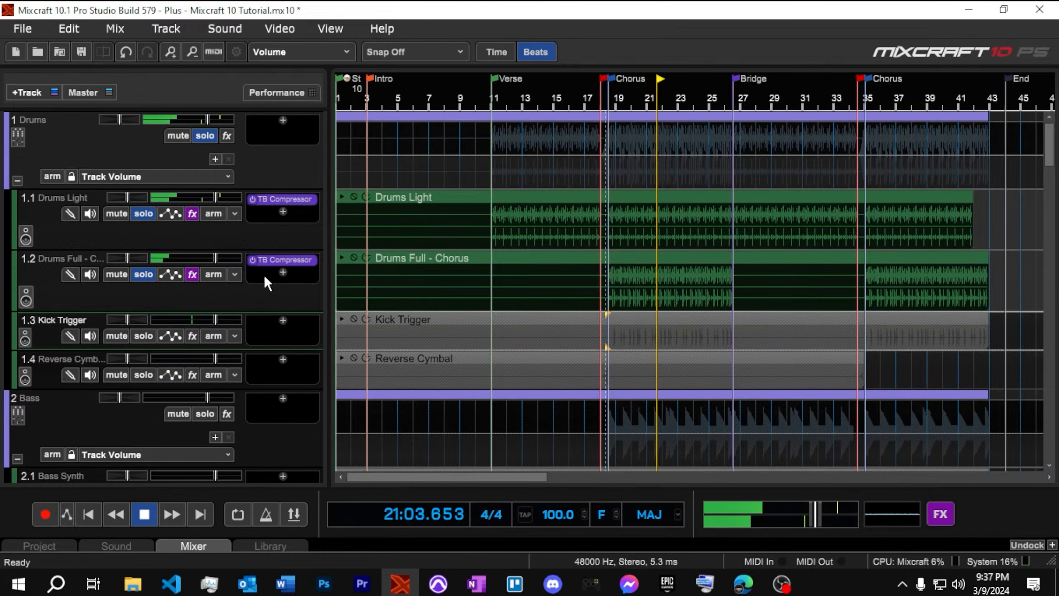
# Add the TB Parametric Equalizer effect to the Drums Full - Chorus track, after its compressor
pyautogui.click(283, 272)
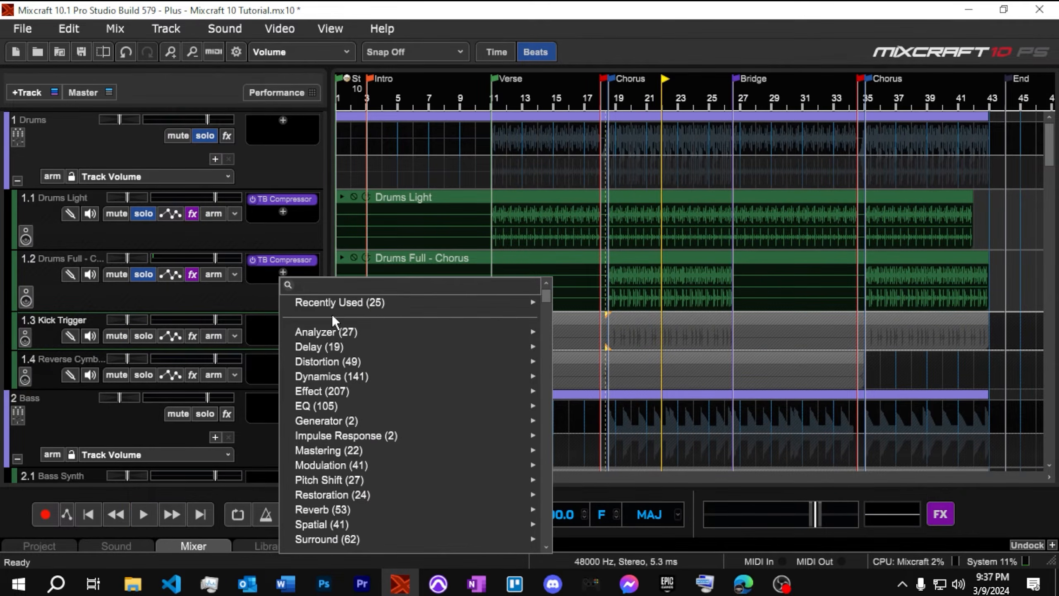
pyautogui.moveTo(341, 306)
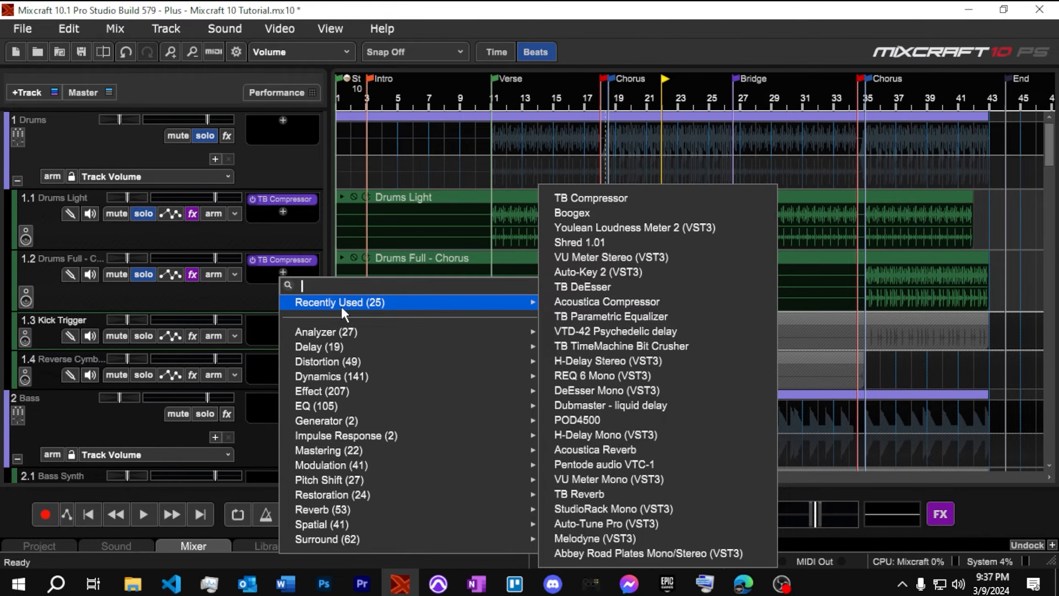
pyautogui.moveTo(330, 404)
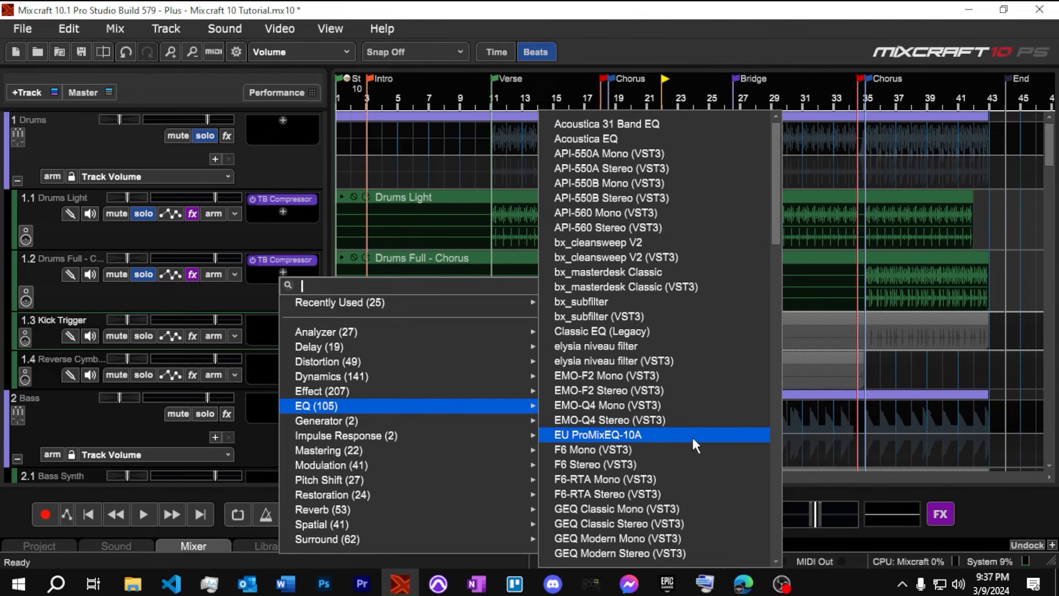
pyautogui.moveTo(778, 216); pyautogui.dragTo(776, 521)
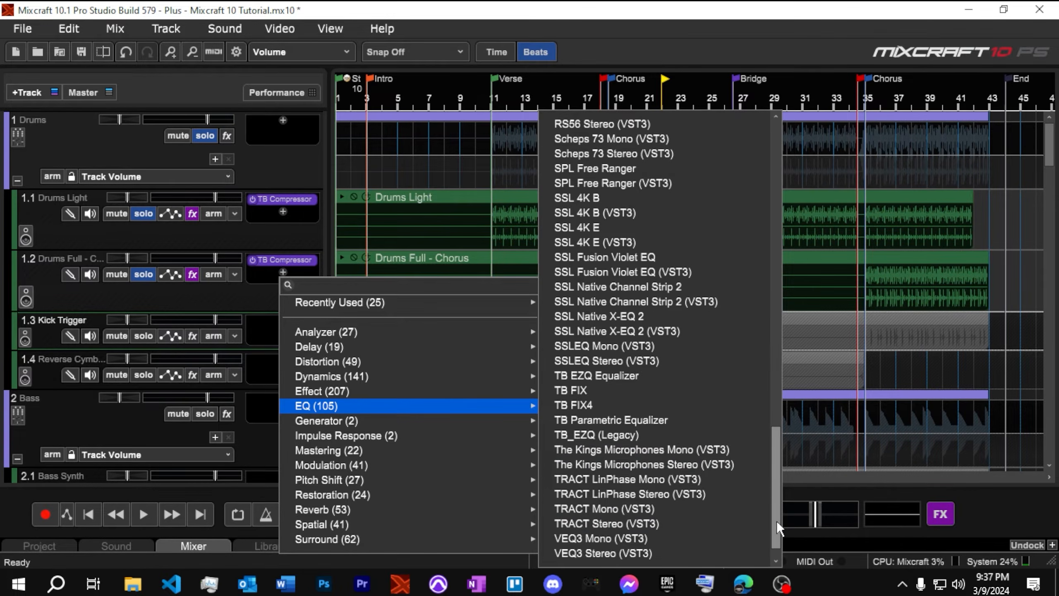
pyautogui.click(667, 425)
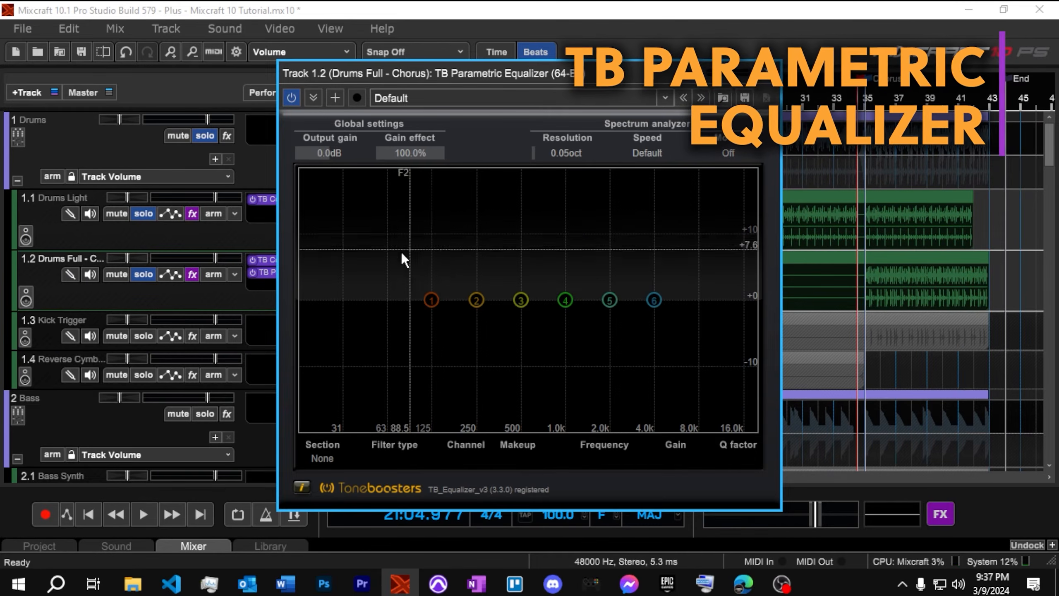
# During playback, set the equalizer's section 1 low shelf to 36 Hz at -20.0 dB and section 2 to 82 Hz at 2.6 dB
pyautogui.press('space')
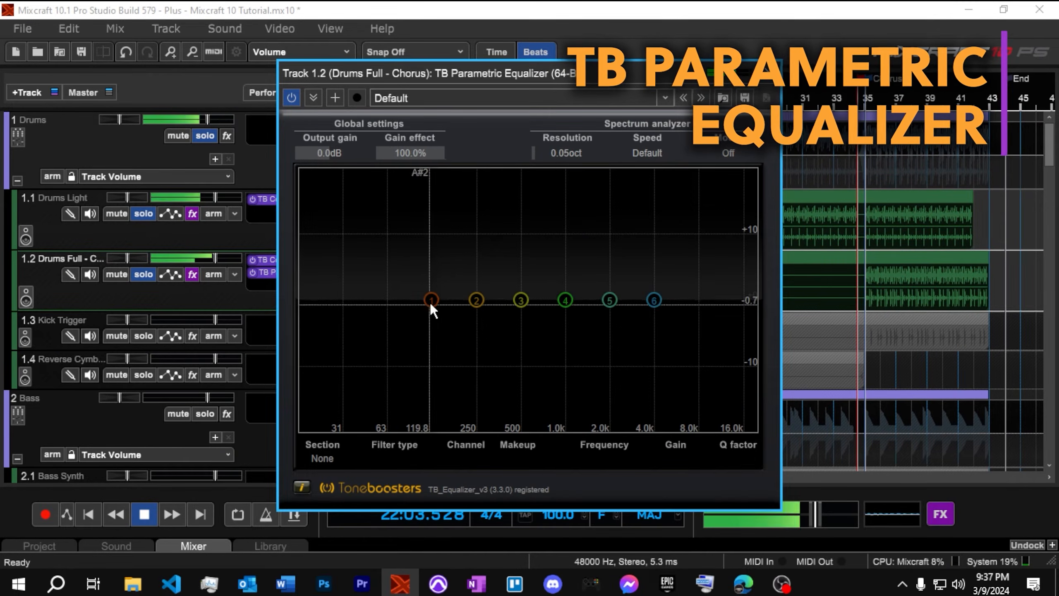
pyautogui.moveTo(431, 300); pyautogui.dragTo(352, 450)
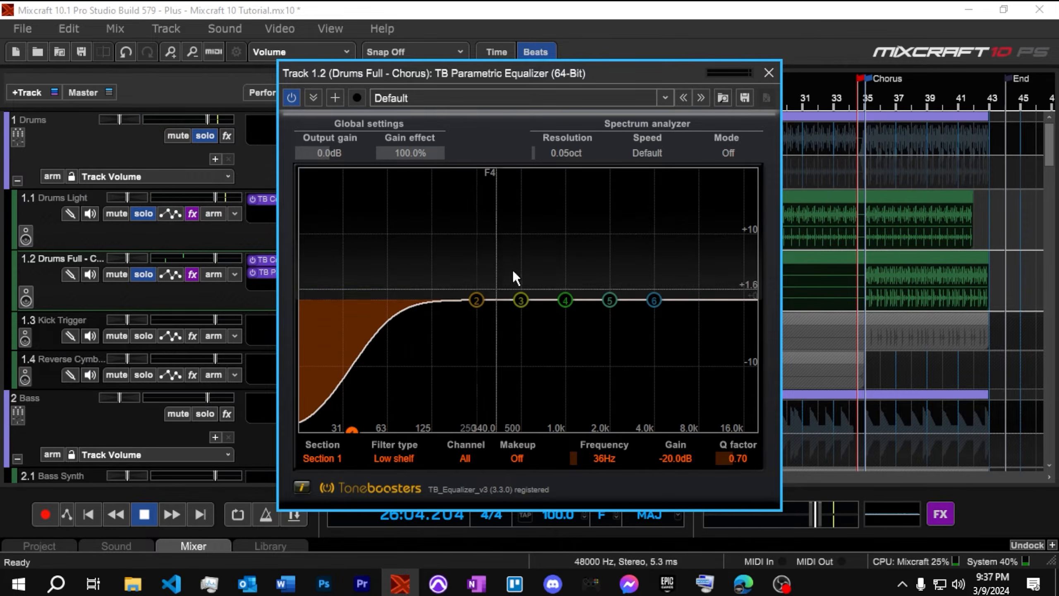
pyautogui.moveTo(476, 300); pyautogui.dragTo(405, 283)
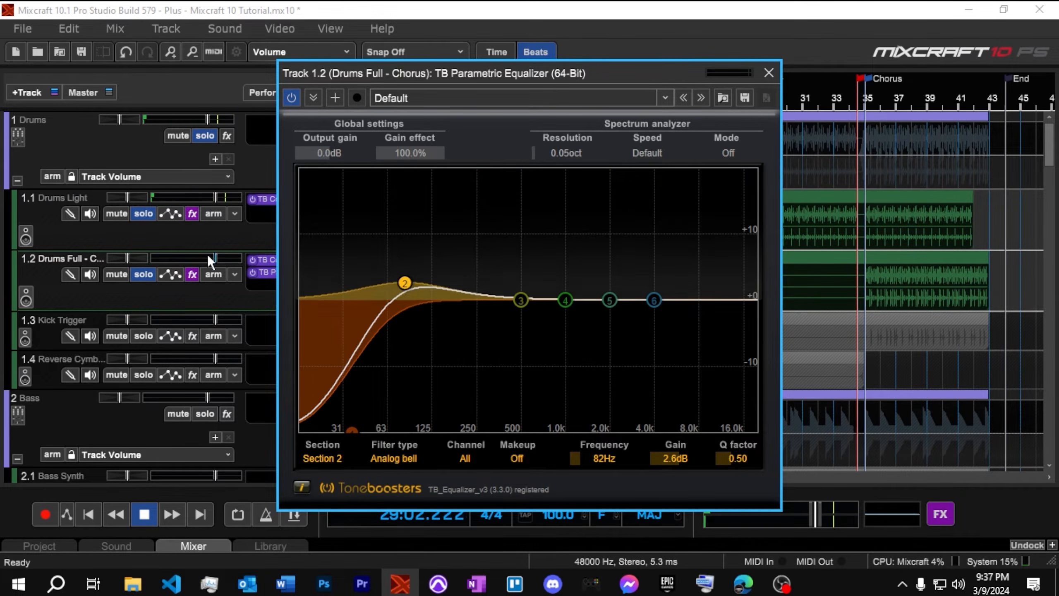
# Unsolo Drums Light, play from the second chorus, and set equalizer section 2 to 60 Hz with 5.5 dB of gain
pyautogui.click(135, 213)
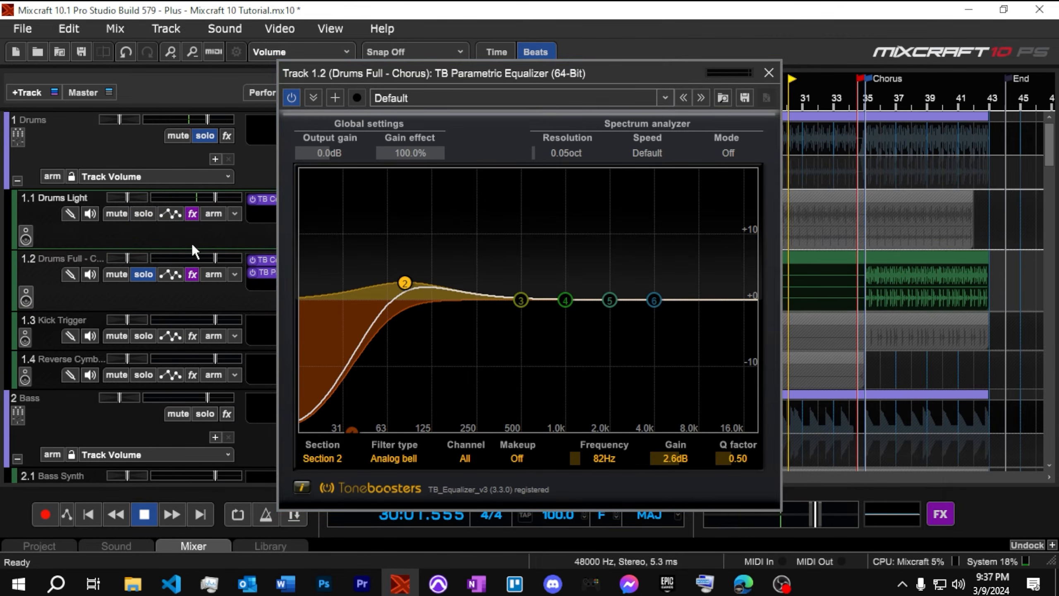
pyautogui.click(867, 100)
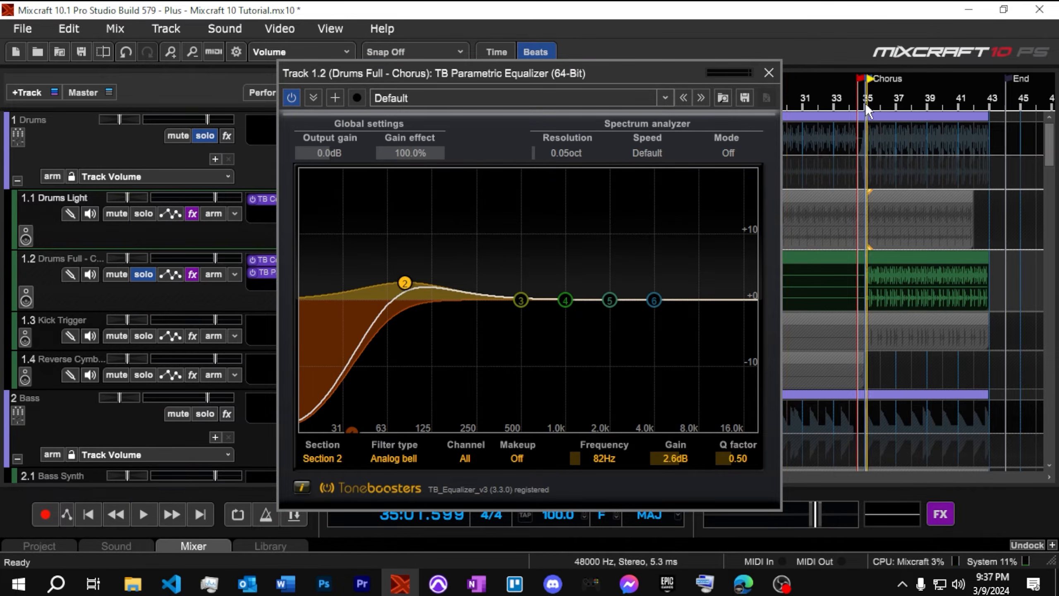
pyautogui.press('space')
pyautogui.moveTo(403, 277); pyautogui.dragTo(385, 263)
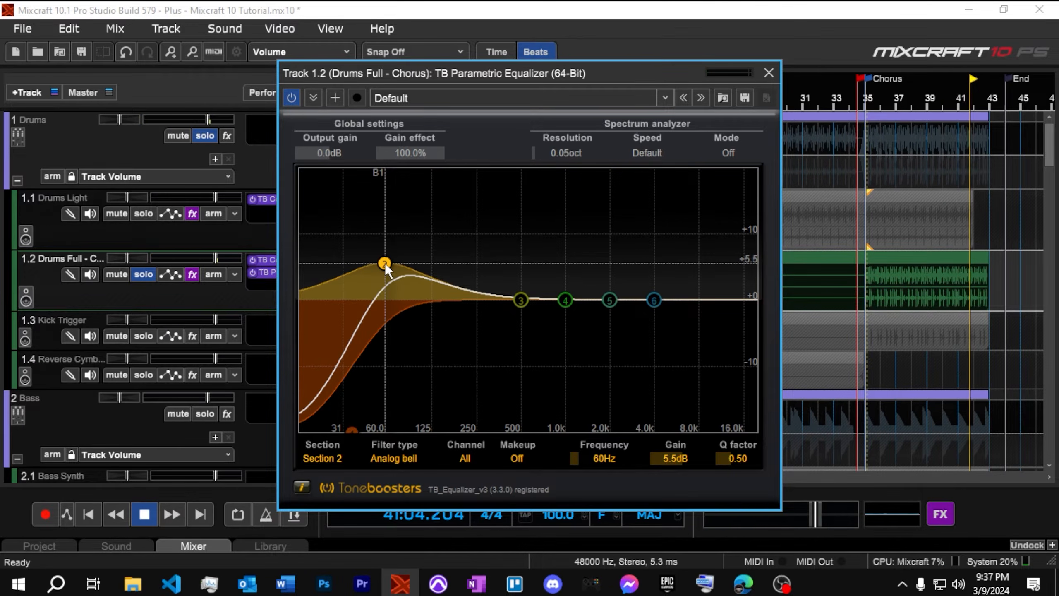
pyautogui.press('space')
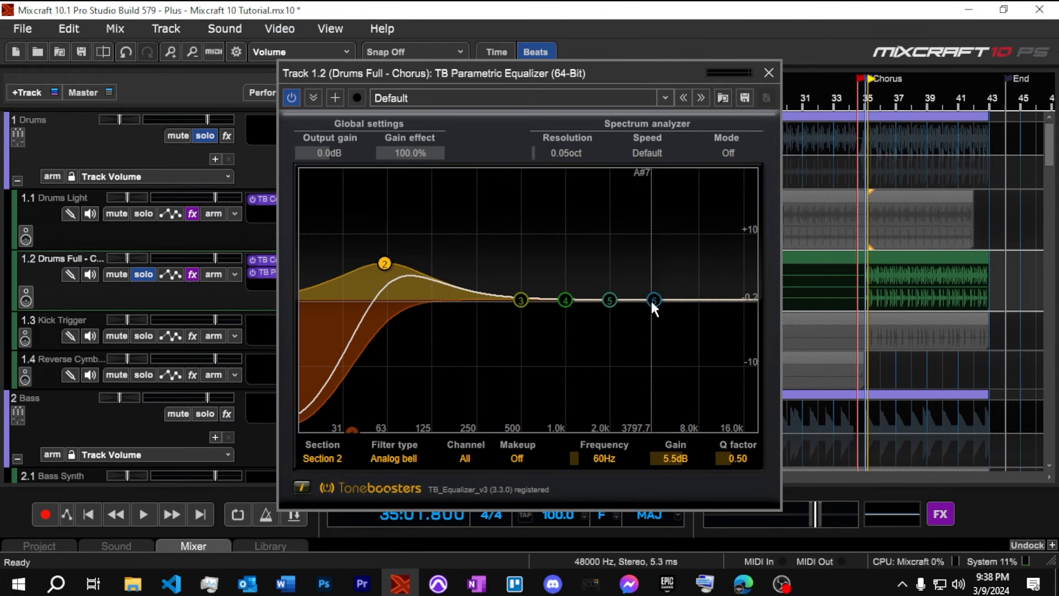
# Play the second chorus and set the equalizer's section 6 high shelf to 12925 Hz at -18.7 dB
pyautogui.press('space')
pyautogui.click(653, 301)
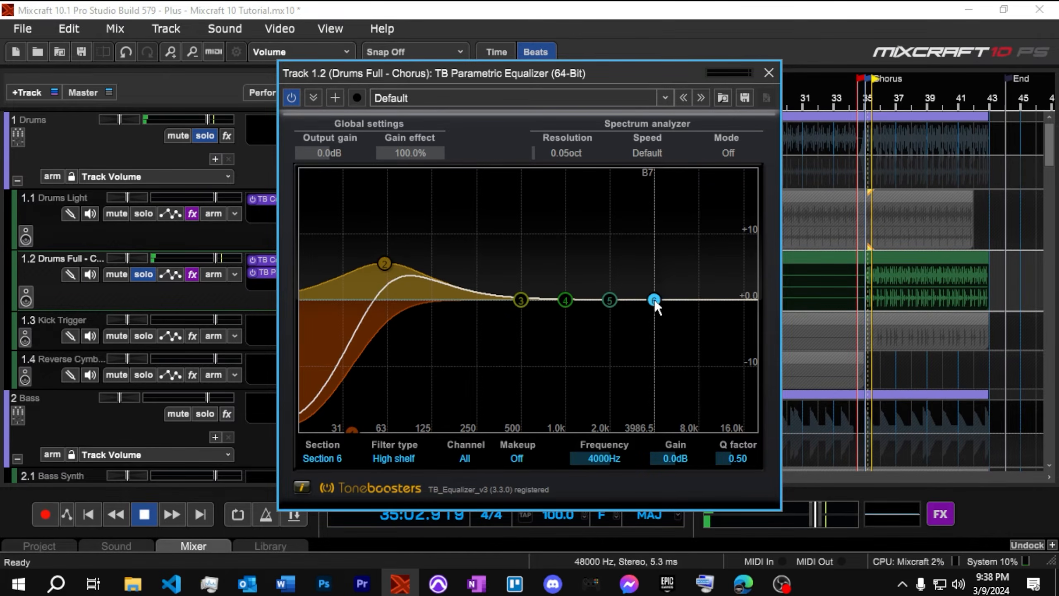
pyautogui.moveTo(654, 300); pyautogui.dragTo(730, 424)
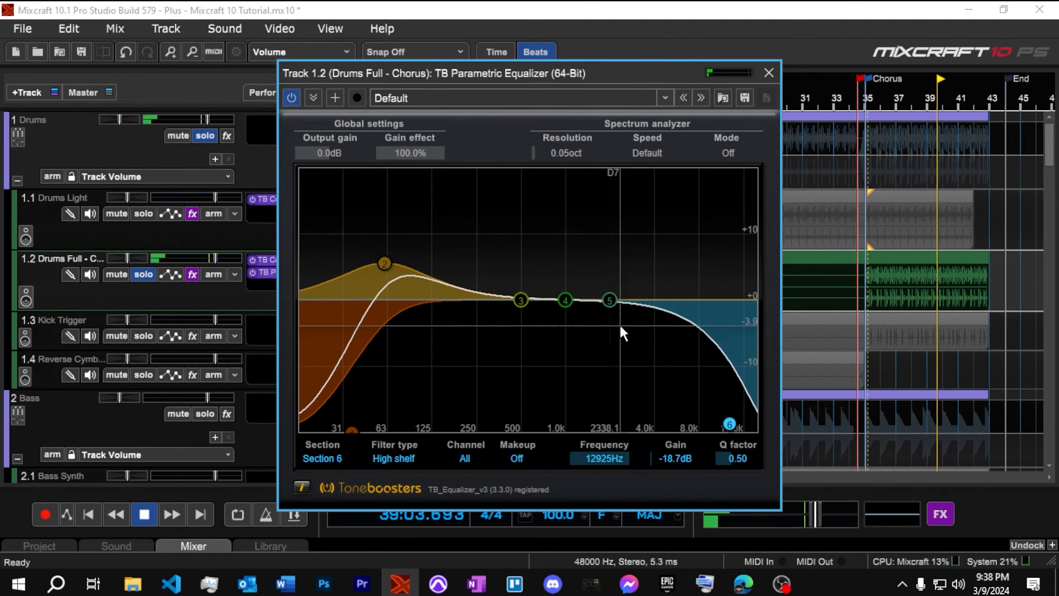
# Replay the second chorus, adjust the section 6 high shelf to 10646 Hz at -18.0 dB, and boost section 5 by 3.9 dB at 9661 Hz
pyautogui.click(865, 100)
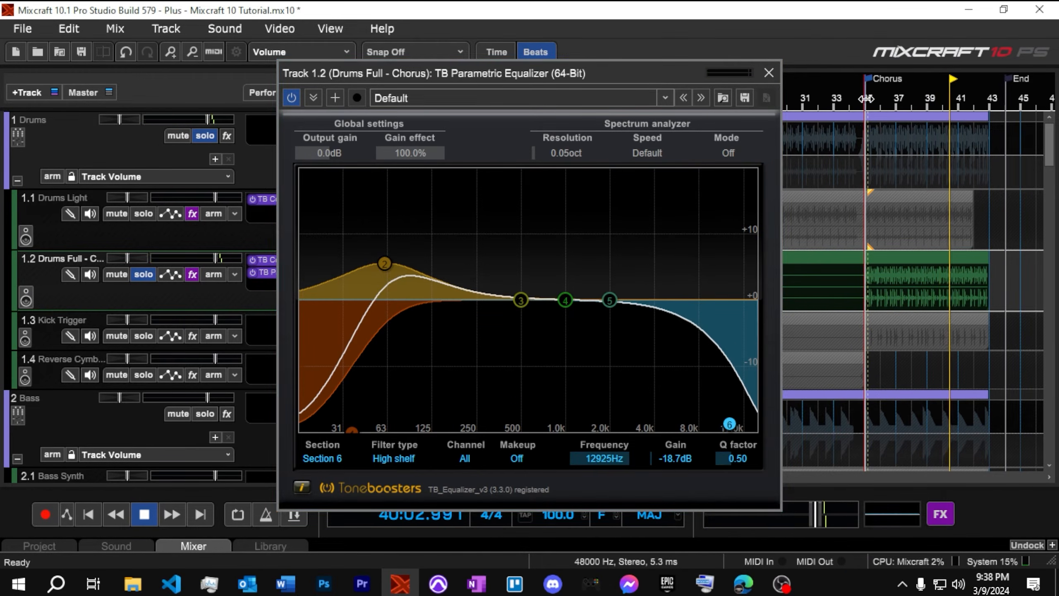
pyautogui.click(871, 106)
pyautogui.press('space')
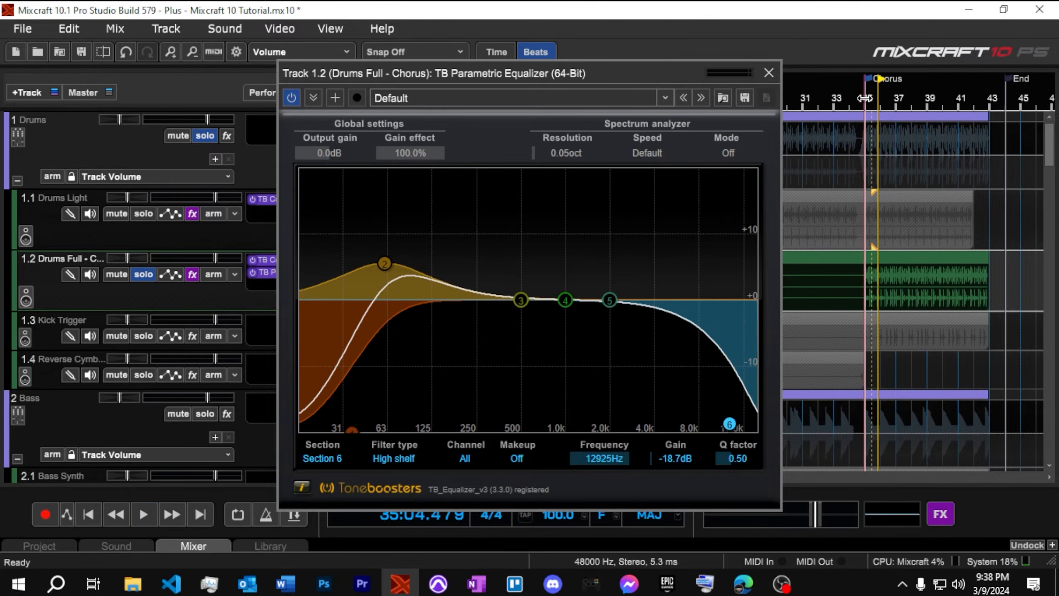
pyautogui.moveTo(728, 423); pyautogui.dragTo(715, 418)
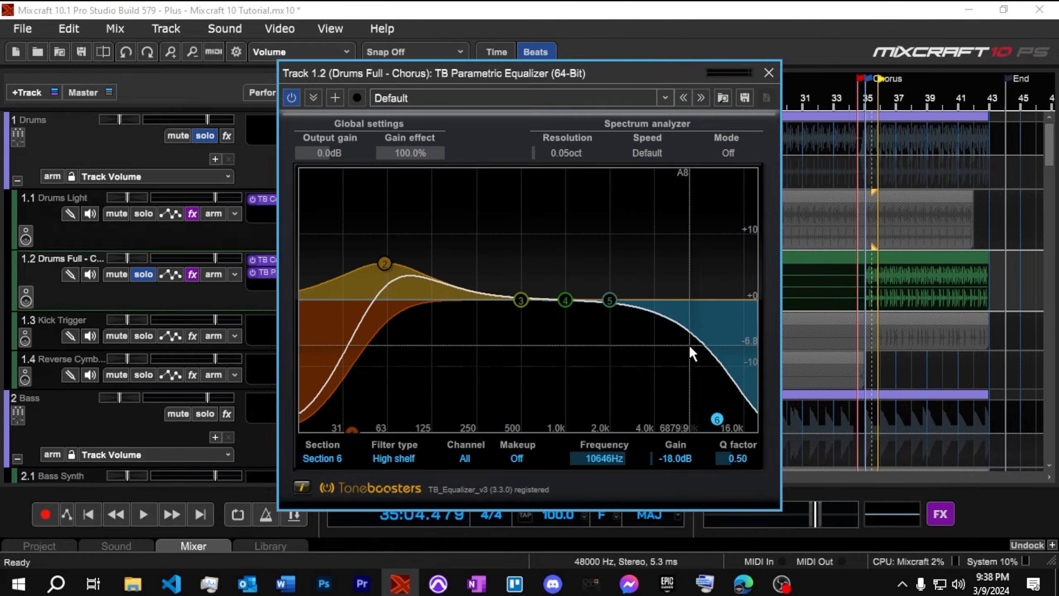
pyautogui.click(611, 300)
pyautogui.moveTo(614, 301); pyautogui.dragTo(712, 274)
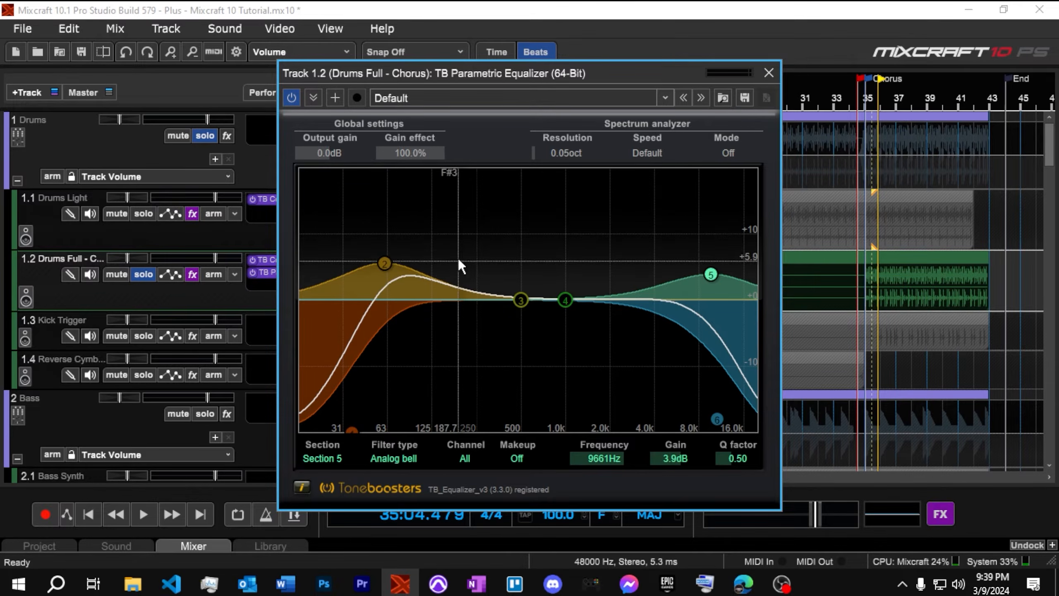
# Solo Drums Light together with the equalized chorus drums and play both from the start of the second chorus
pyautogui.click(143, 213)
pyautogui.click(846, 100)
pyautogui.click(865, 103)
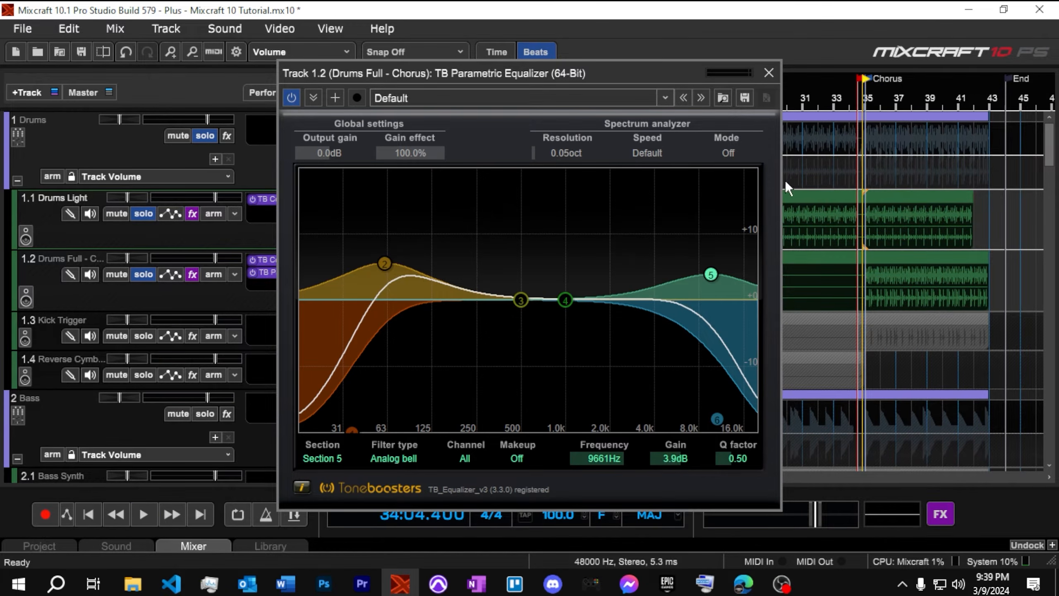
pyautogui.press('space')
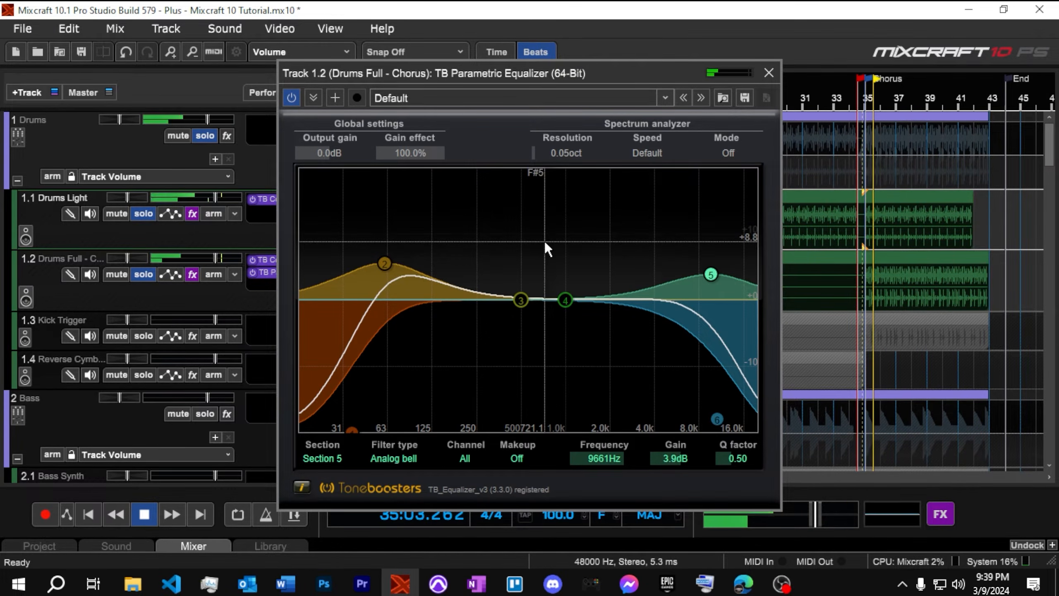
# Toggle the solo on Drums Light during playback to compare the chorus drums with and without it
pyautogui.click(136, 214)
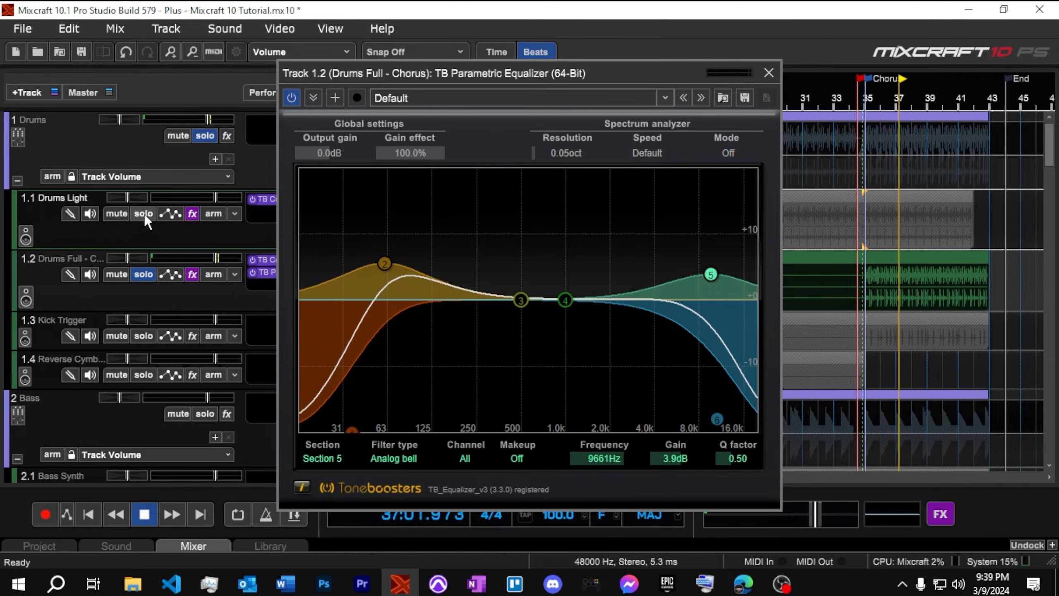
pyautogui.click(143, 214)
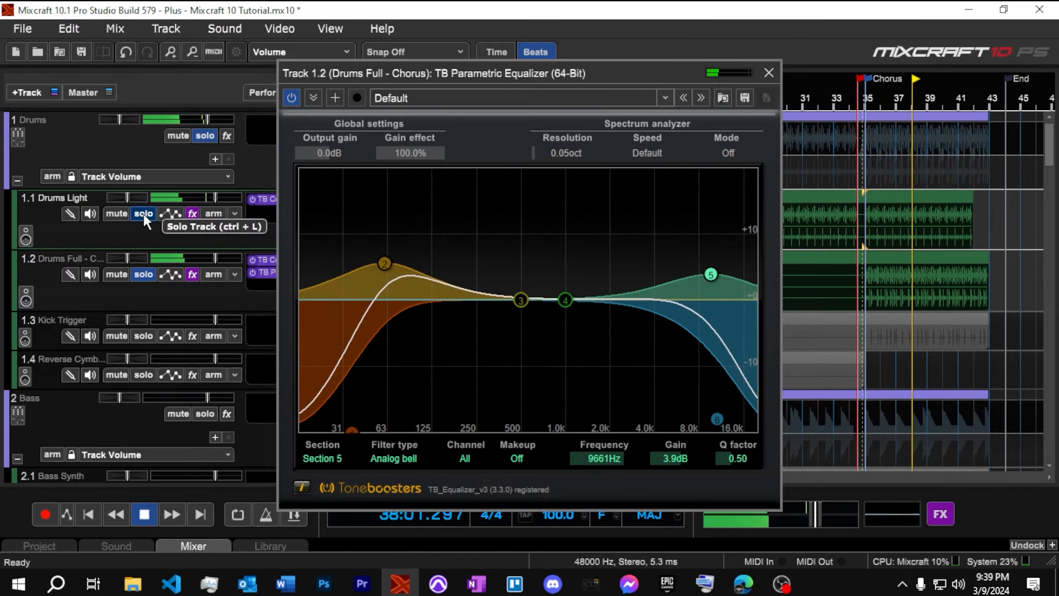
pyautogui.press('space')
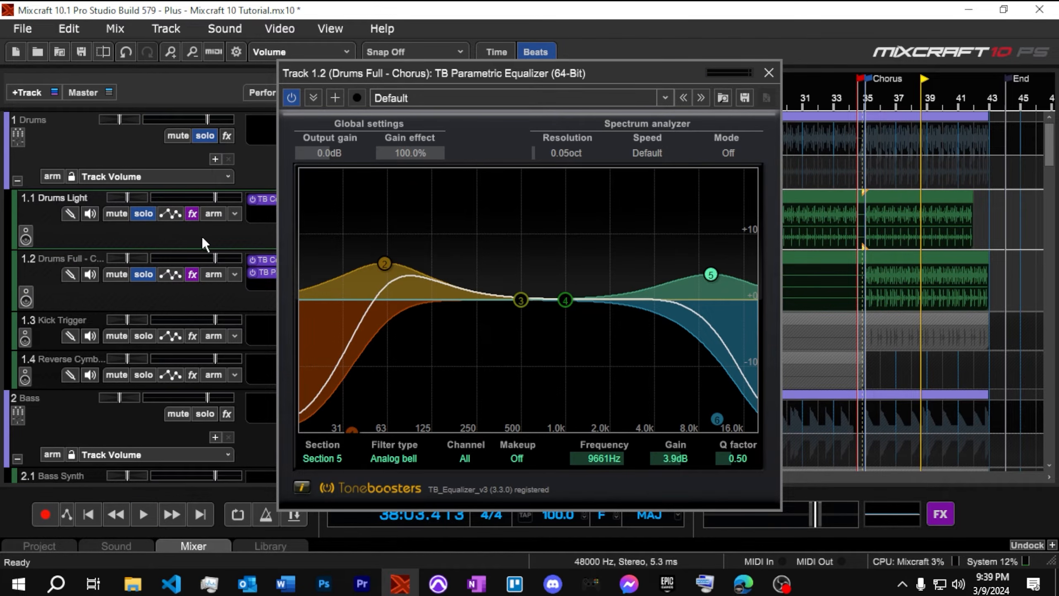
# Close the equalizer and unsolo both Drums Full - Chorus and Drums Light
pyautogui.click(765, 78)
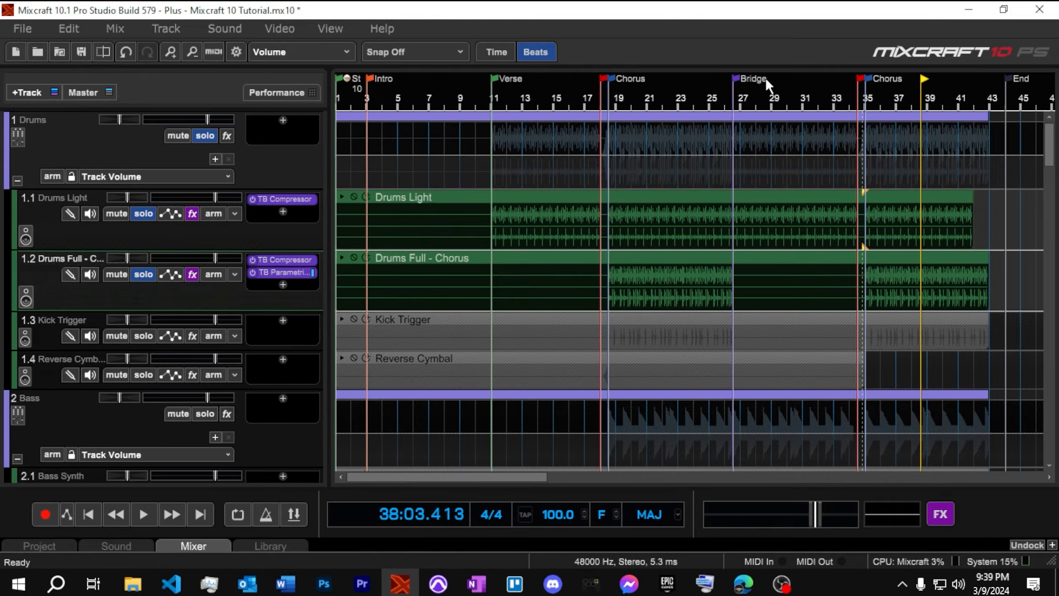
pyautogui.click(147, 273)
pyautogui.click(139, 214)
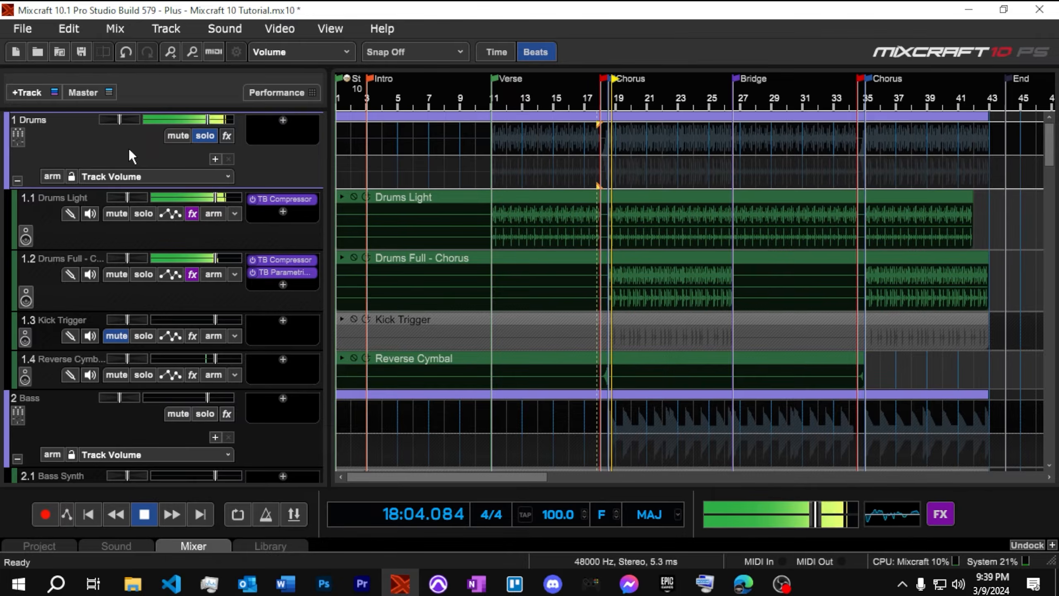
# Replay the drum group from the break before the first chorus to hear the reverse cymbal
pyautogui.press('space')
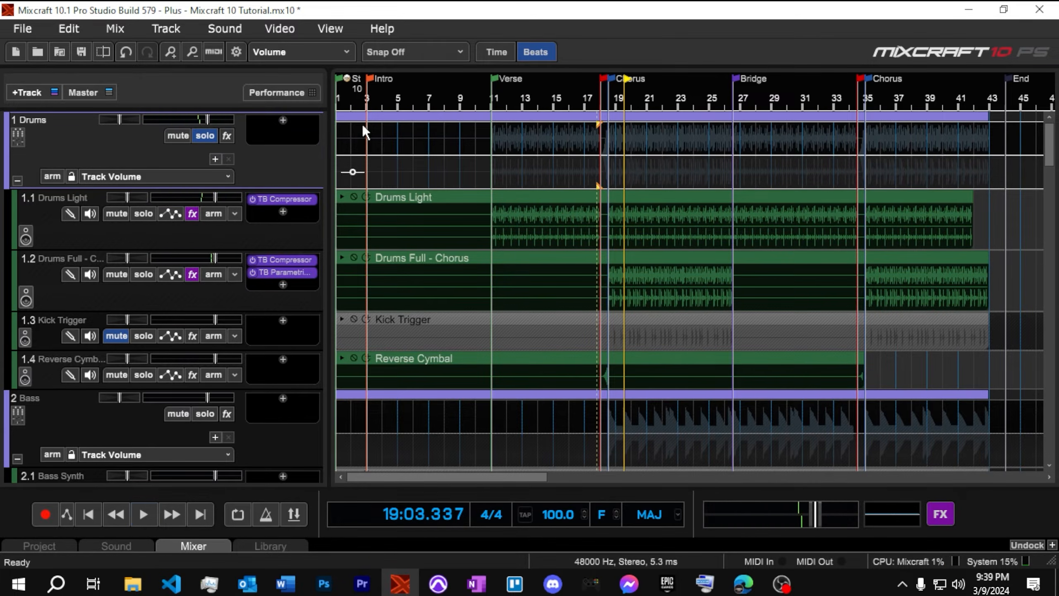
pyautogui.click(601, 101)
pyautogui.press('space')
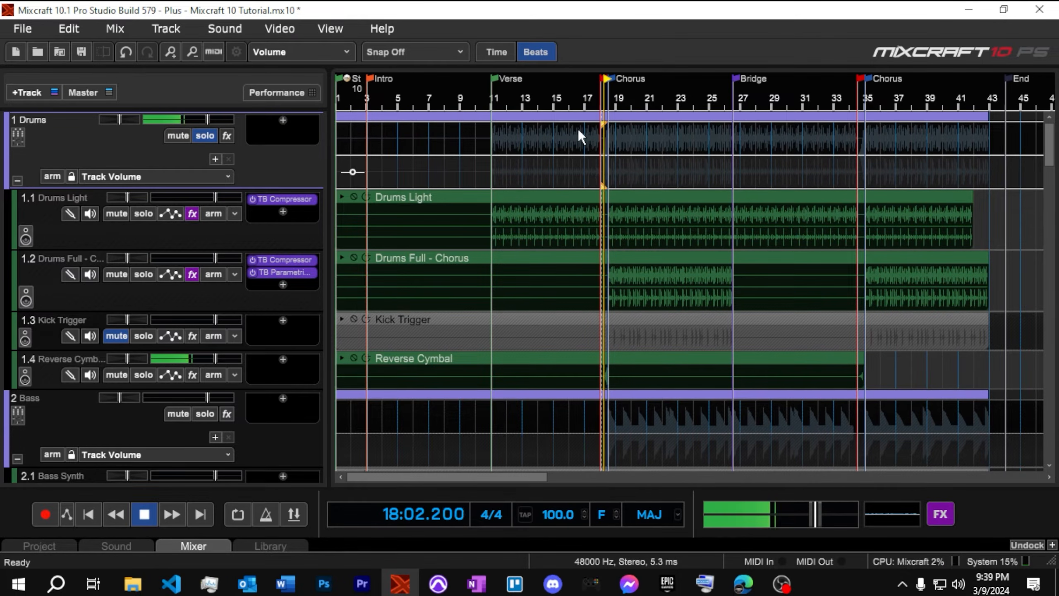
pyautogui.press('space')
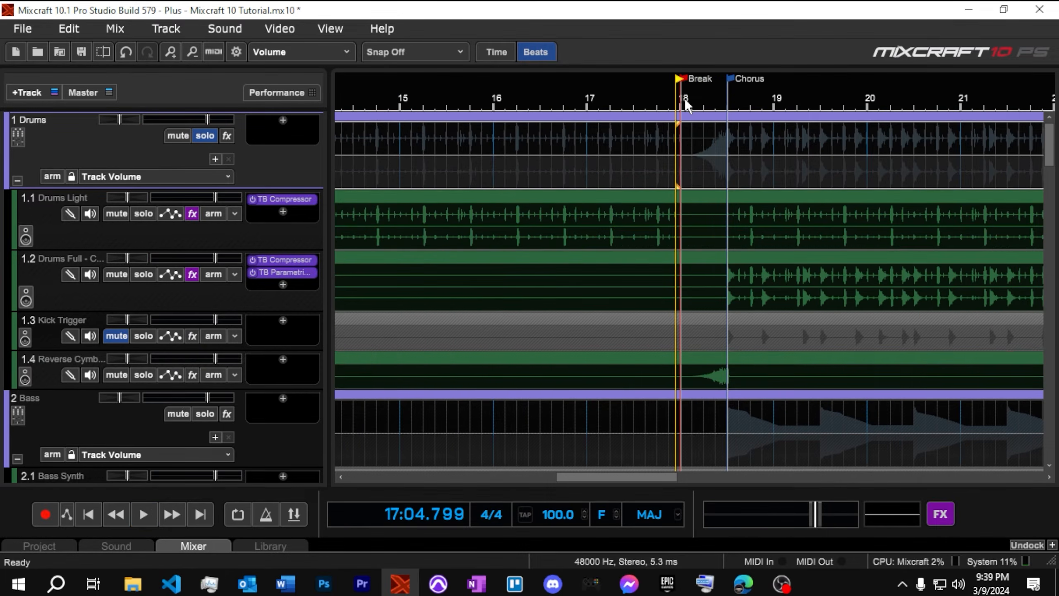
# Select the break between bar 18 and the first Chorus marker, enable looping over it, and play it
pyautogui.moveTo(714, 107); pyautogui.dragTo(730, 109)
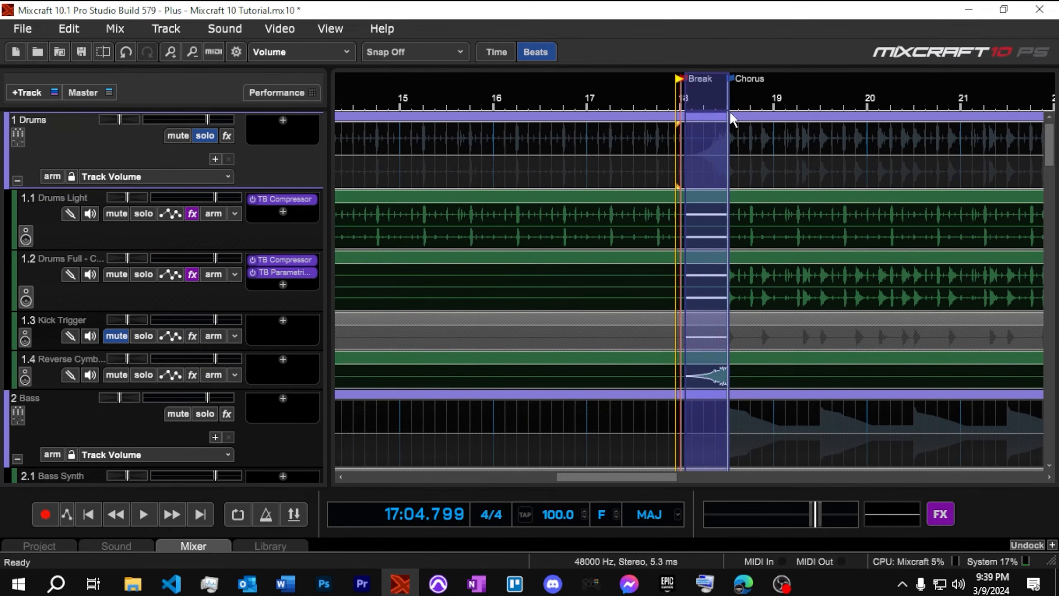
pyautogui.click(235, 516)
pyautogui.press('space')
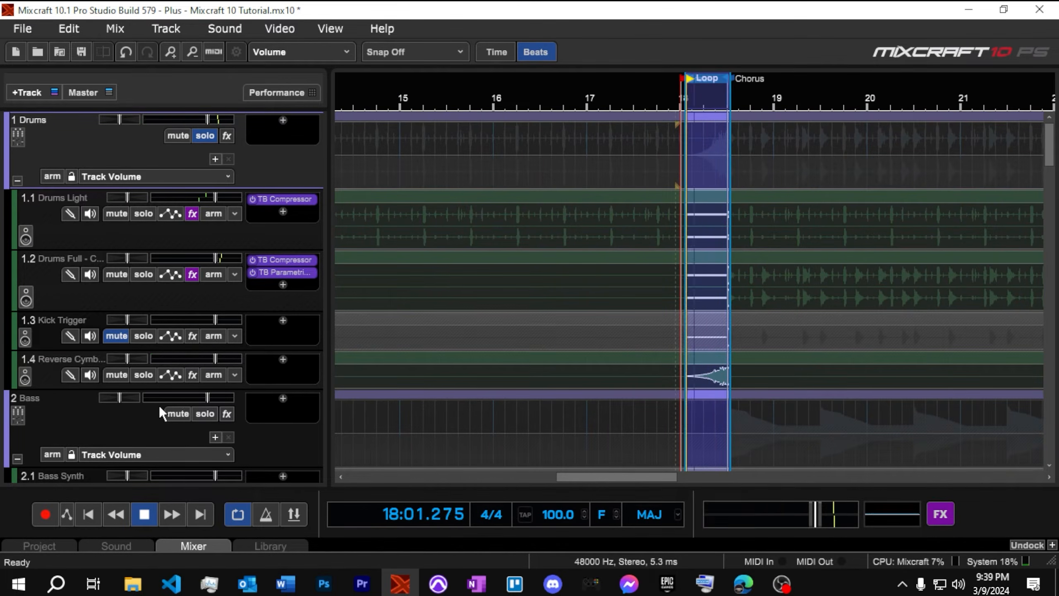
pyautogui.press('space')
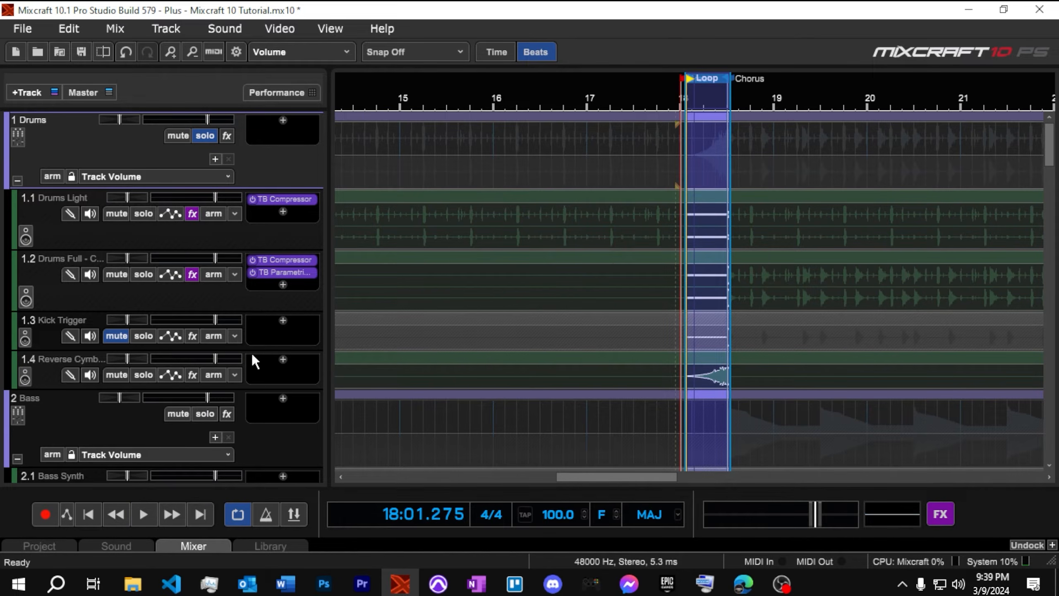
# Add a TB Compressor to the Reverse Cymbal track and audition the looped break through it
pyautogui.click(283, 321)
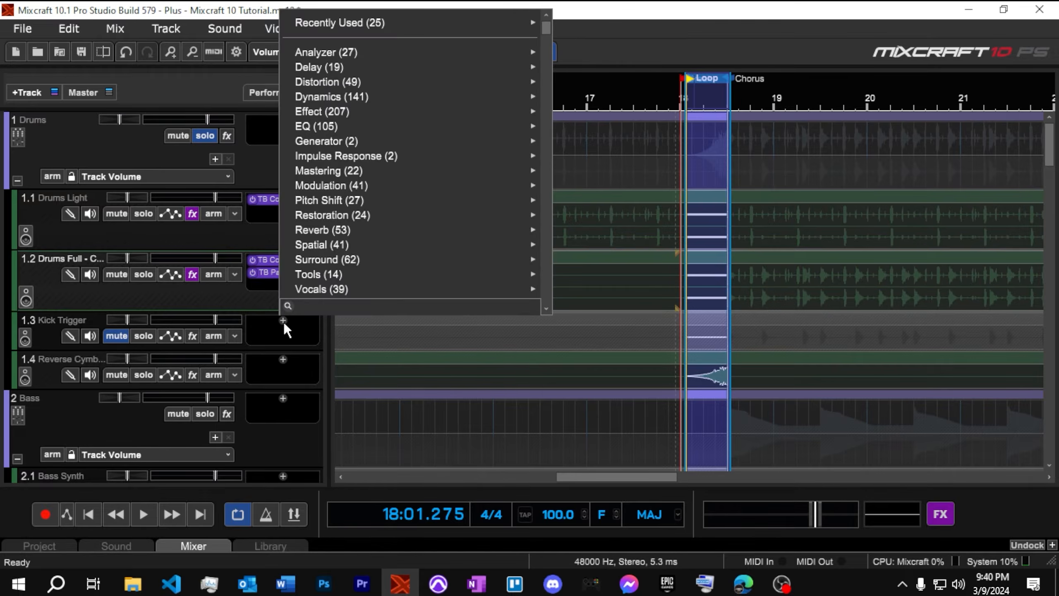
pyautogui.click(288, 360)
pyautogui.click(283, 359)
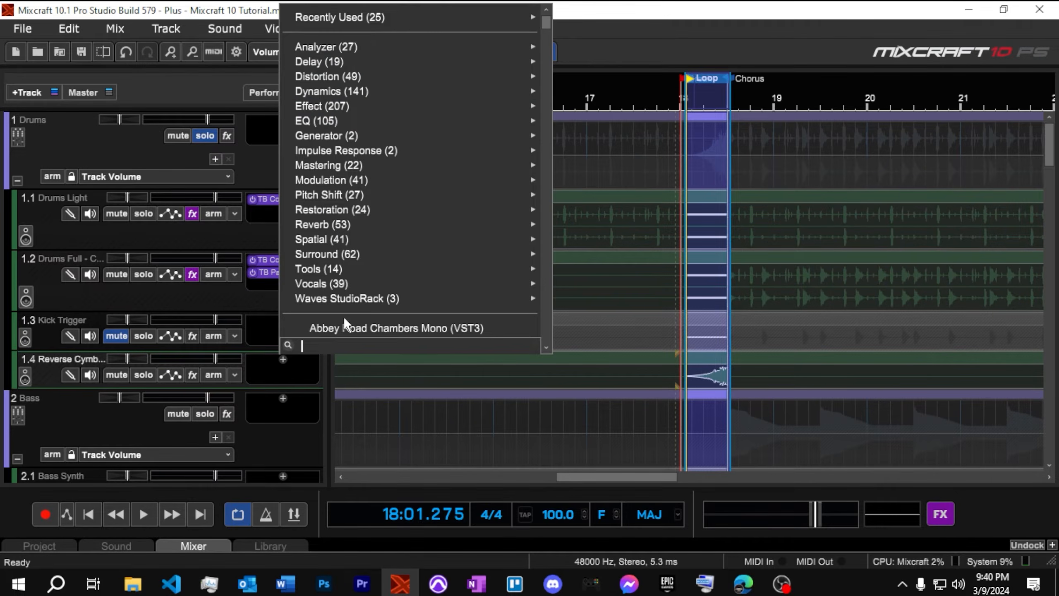
pyautogui.moveTo(530, 17)
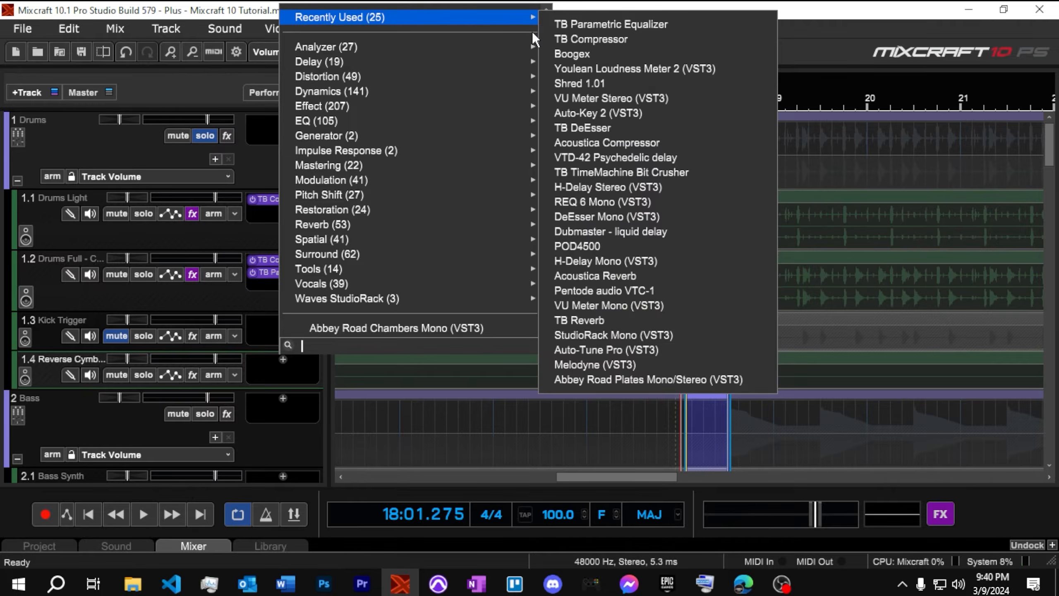
pyautogui.click(565, 39)
pyautogui.press('space')
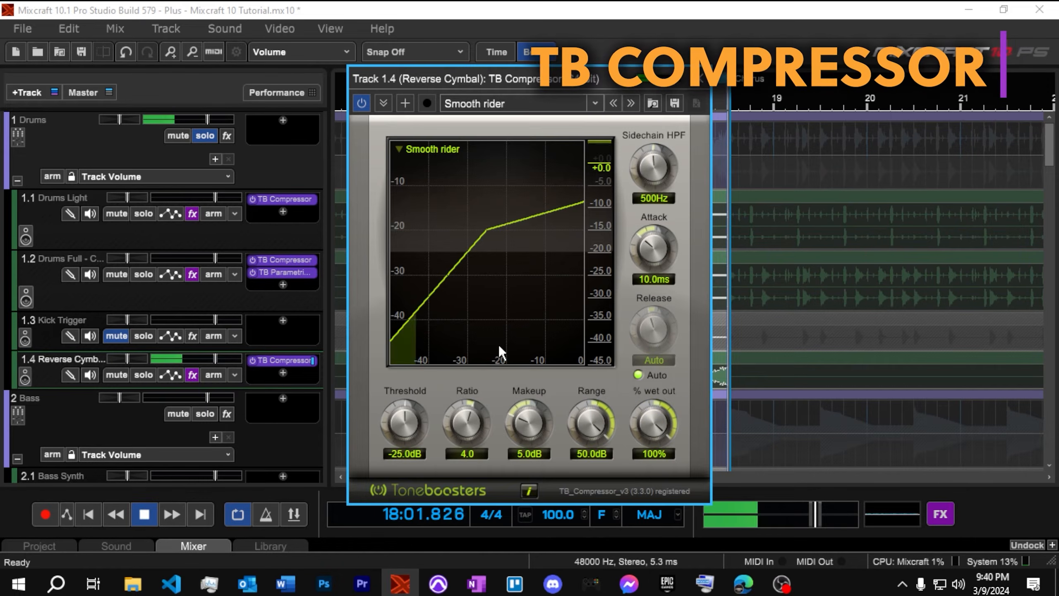
pyautogui.press('space')
# Set the Reverse Cymbal compressor to a 3.0 ratio, -15.5 dB threshold and 81.1 ms release with automatic release off, and close it
pyautogui.moveTo(459, 422); pyautogui.dragTo(466, 453)
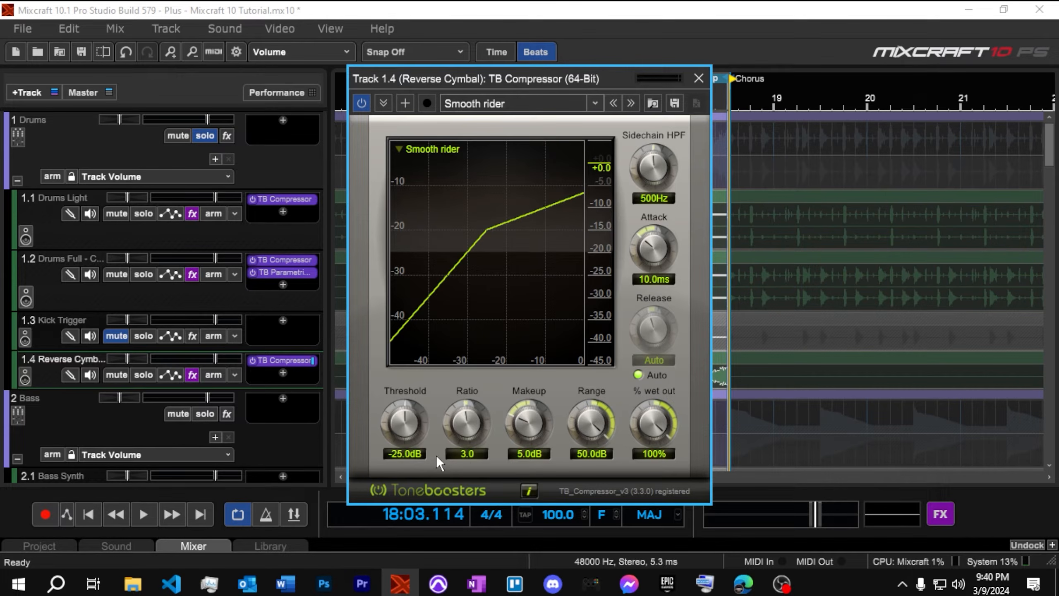
pyautogui.moveTo(392, 365); pyautogui.dragTo(392, 360)
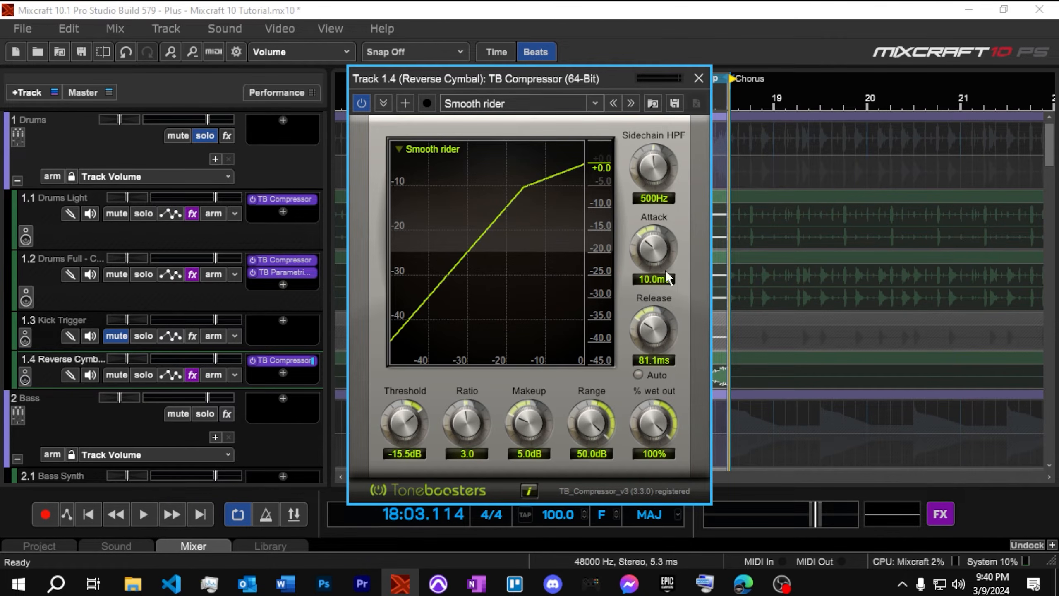
pyautogui.click(698, 78)
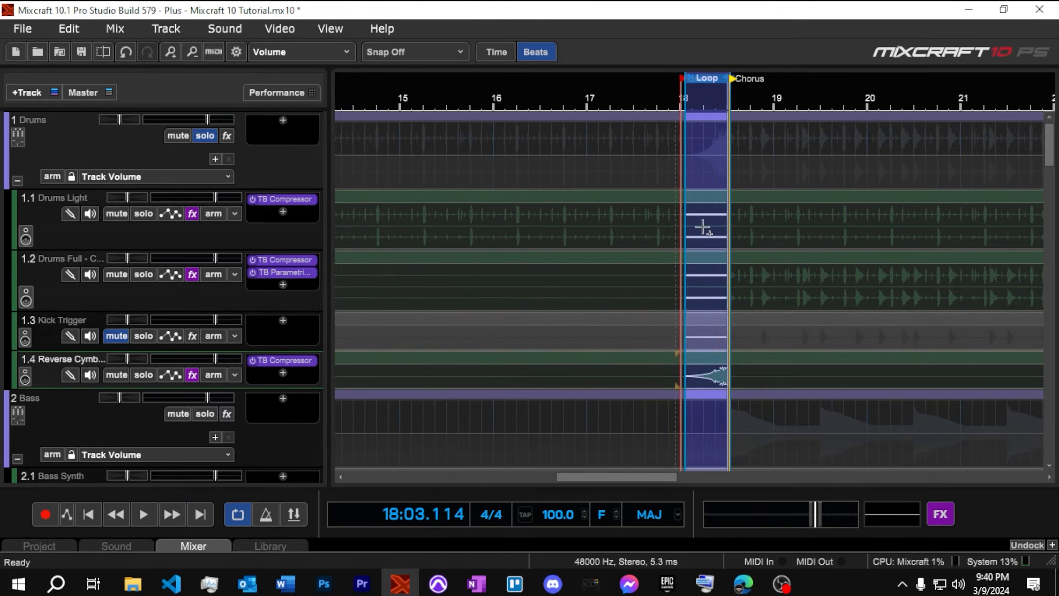
# Lower the Reverse Cymbal track volume to -4.2 dB and replay the looped break
pyautogui.press('space')
pyautogui.press('space')
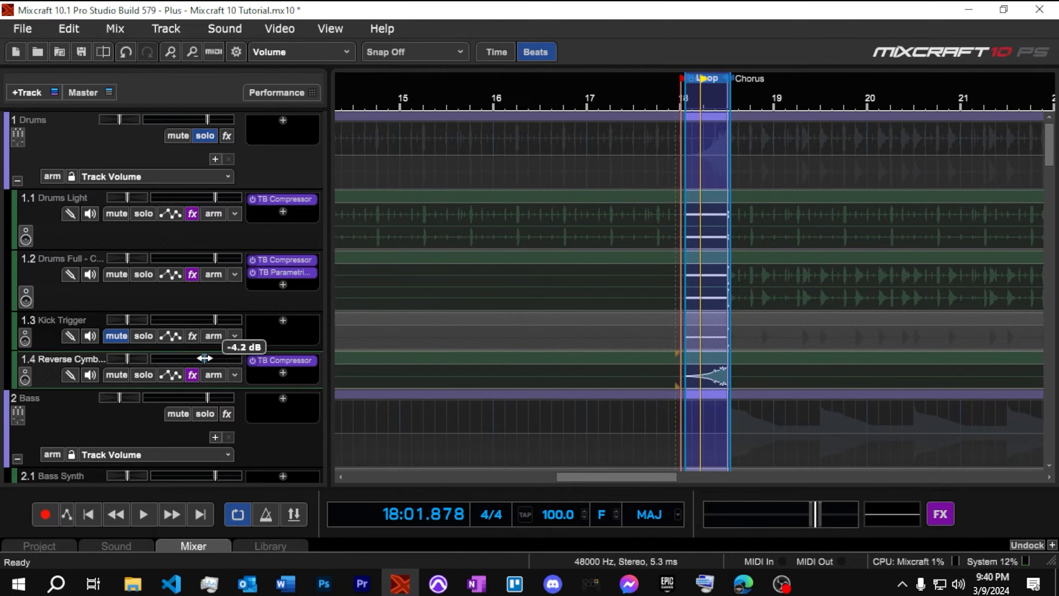
pyautogui.press('space')
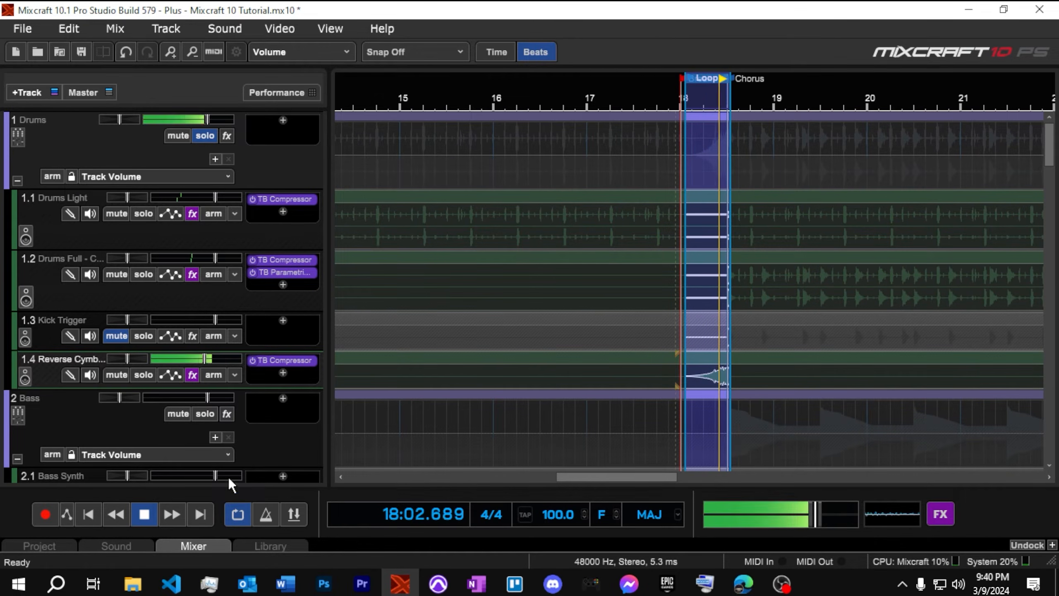
pyautogui.press('space')
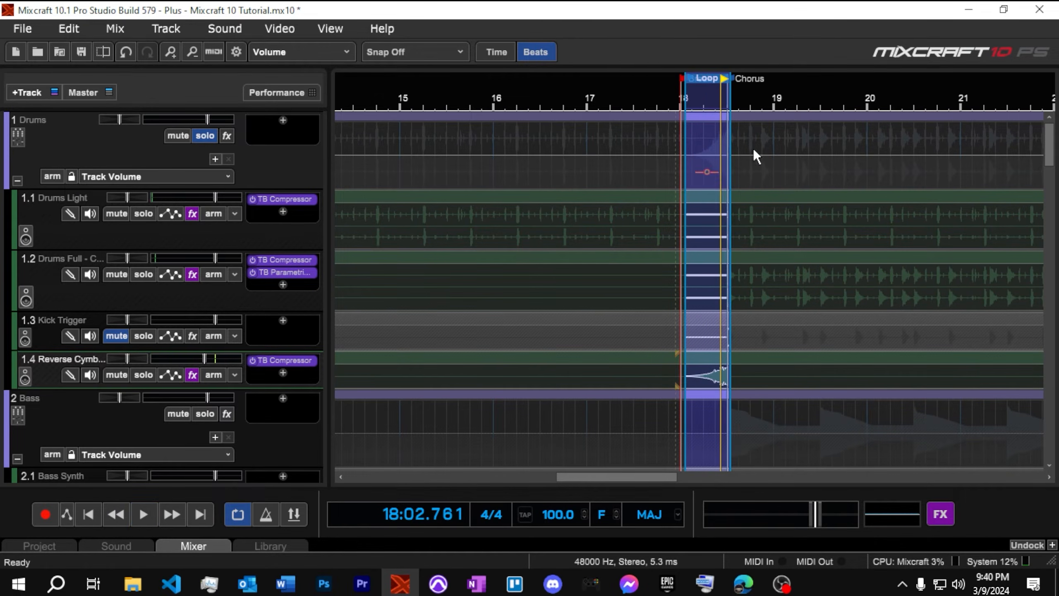
# Turn off looping and play the drum group twice from around bar 17 through the break into the first chorus
pyautogui.click(248, 512)
pyautogui.click(641, 98)
pyautogui.scroll(-4, 626, 250)
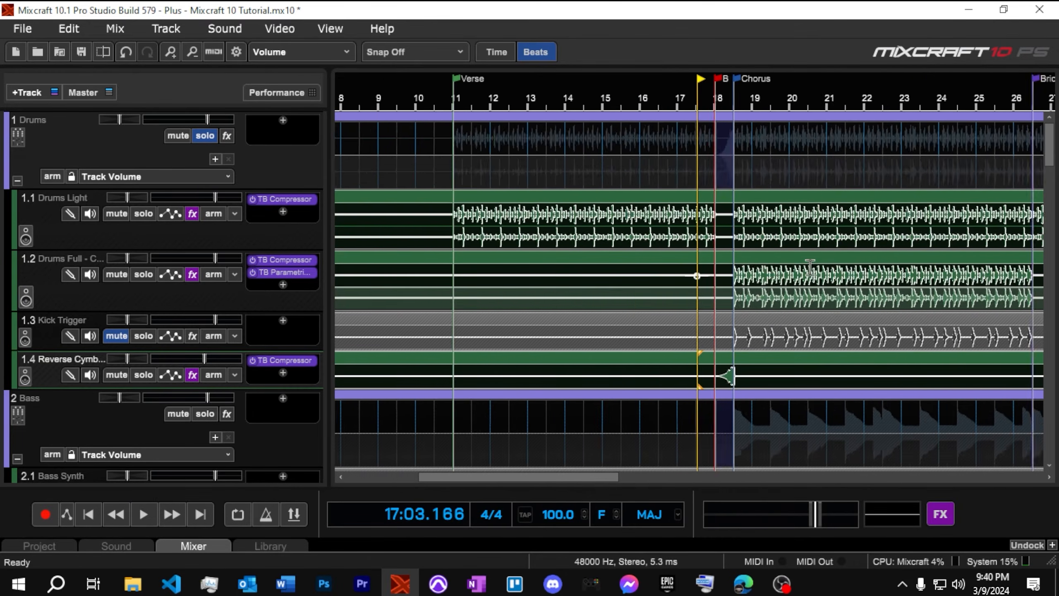
pyautogui.press('space')
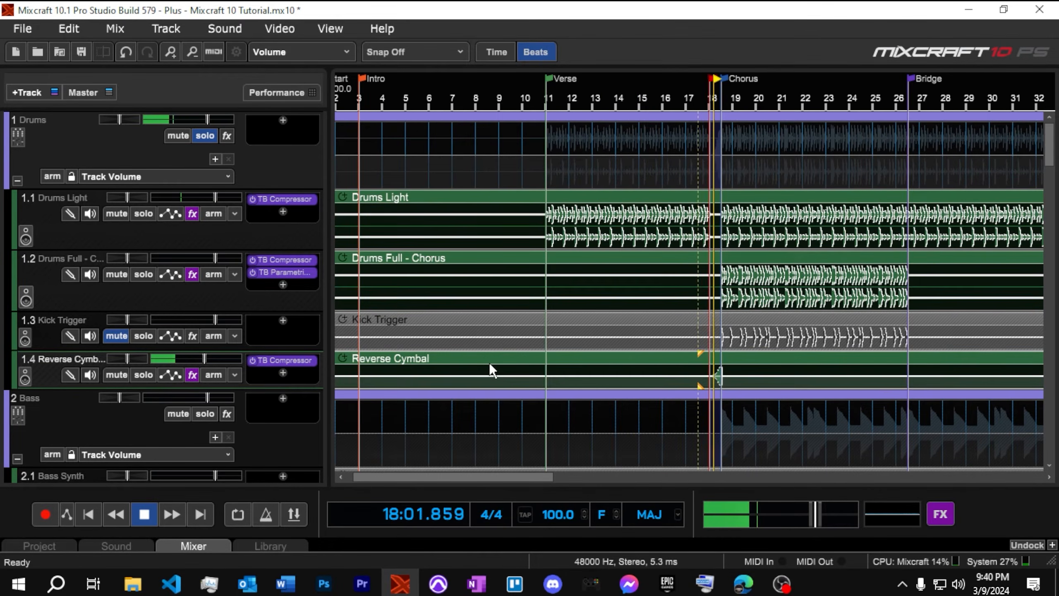
pyautogui.press('space')
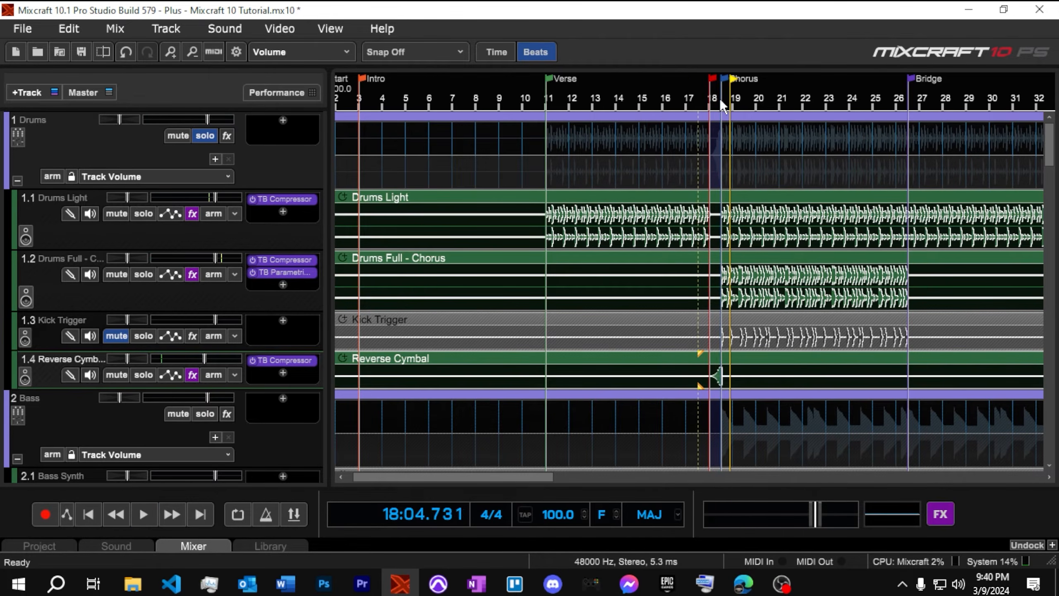
pyautogui.click(681, 96)
pyautogui.press('space')
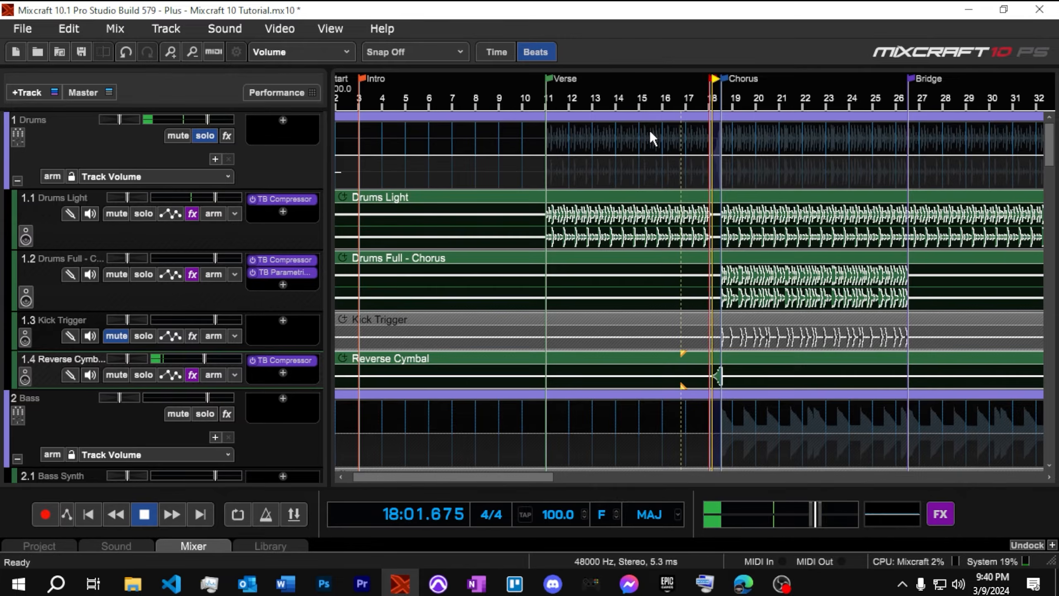
pyautogui.press('space')
# Unmute and solo Kick Trigger and play it from the start of the first chorus
pyautogui.click(116, 336)
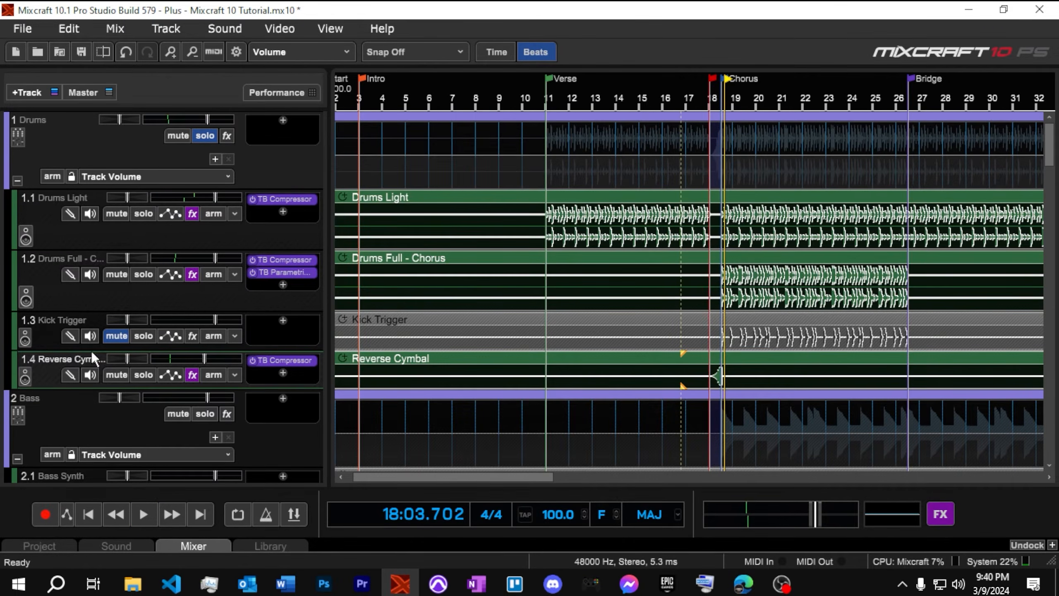
pyautogui.click(143, 336)
pyautogui.click(721, 99)
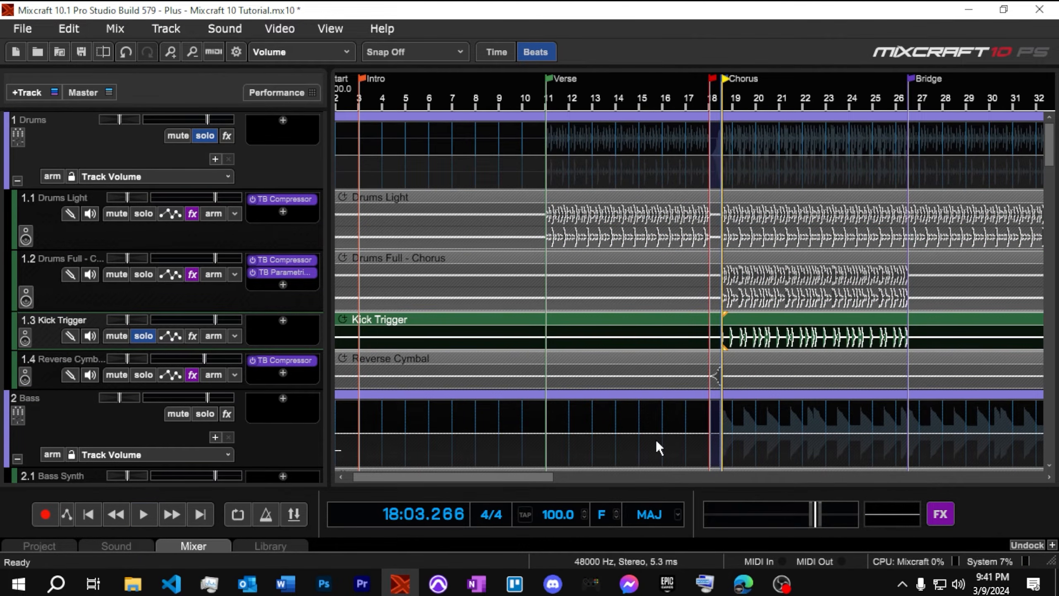
pyautogui.press('space')
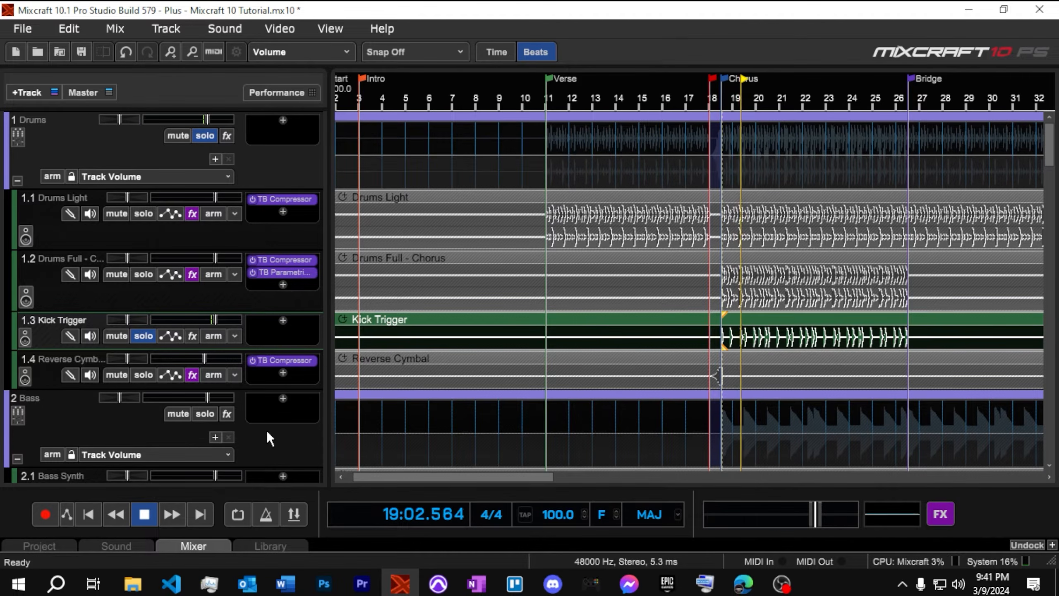
# Stop playback, make the Kick Trigger track taller, and zoom in on its hits in bars 18 to 21
pyautogui.moveTo(43, 347); pyautogui.dragTo(182, 396)
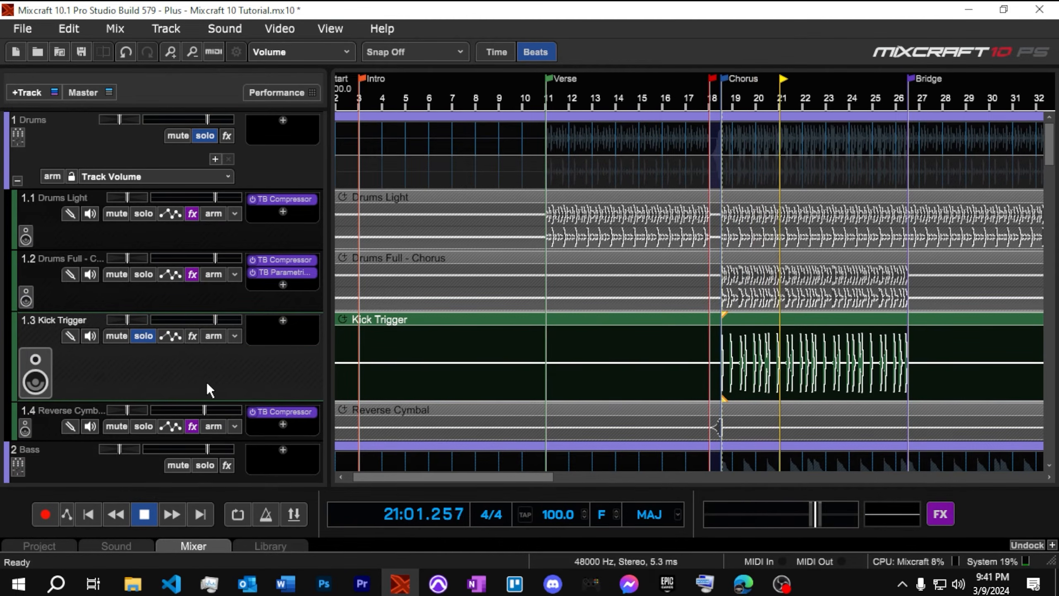
pyautogui.press('space')
pyautogui.scroll(2, 966, 394)
pyautogui.scroll(4, 958, 396)
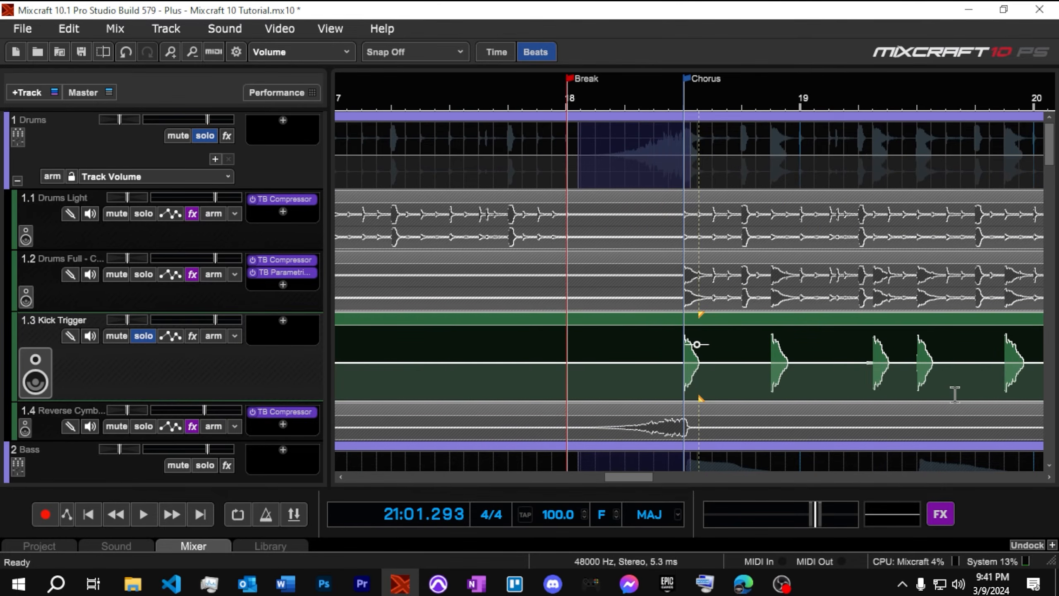
pyautogui.moveTo(622, 477); pyautogui.dragTo(638, 480)
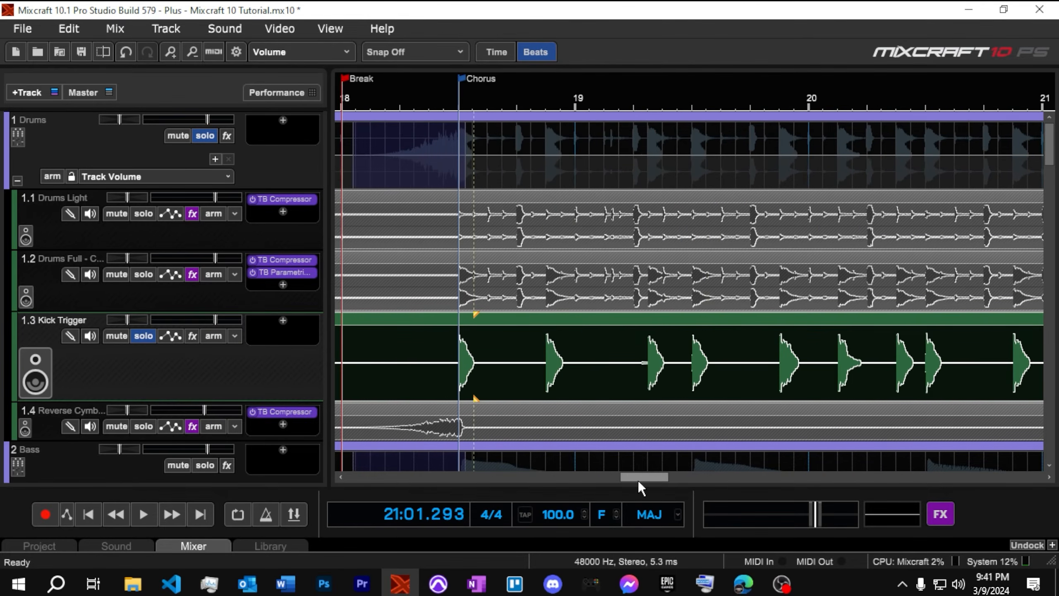
pyautogui.click(684, 371)
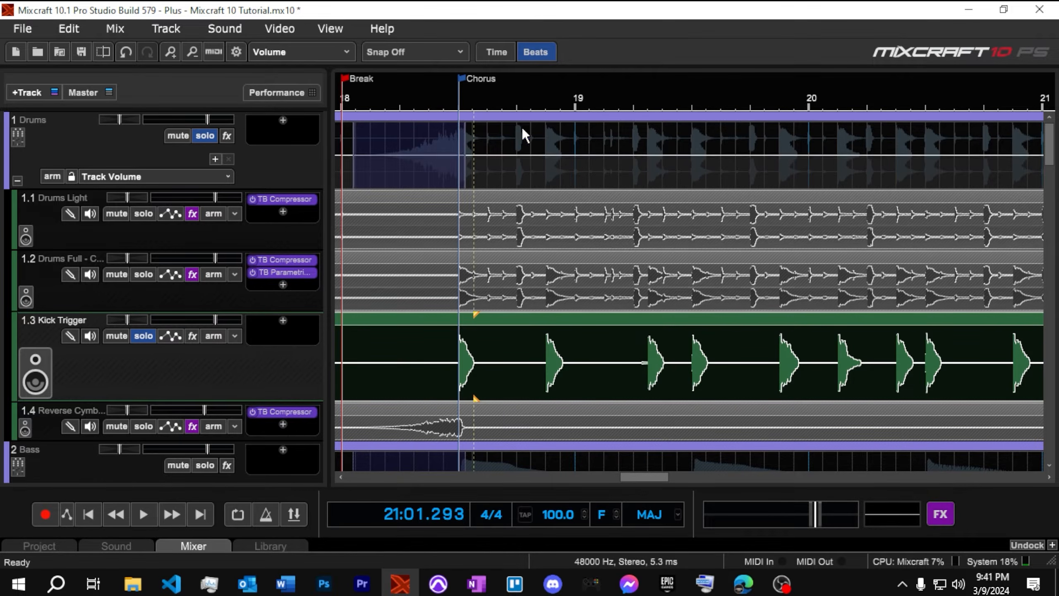
# Play the soloed Kick Trigger from the first chorus and add a TB Compressor to its track
pyautogui.click(456, 100)
pyautogui.press('space')
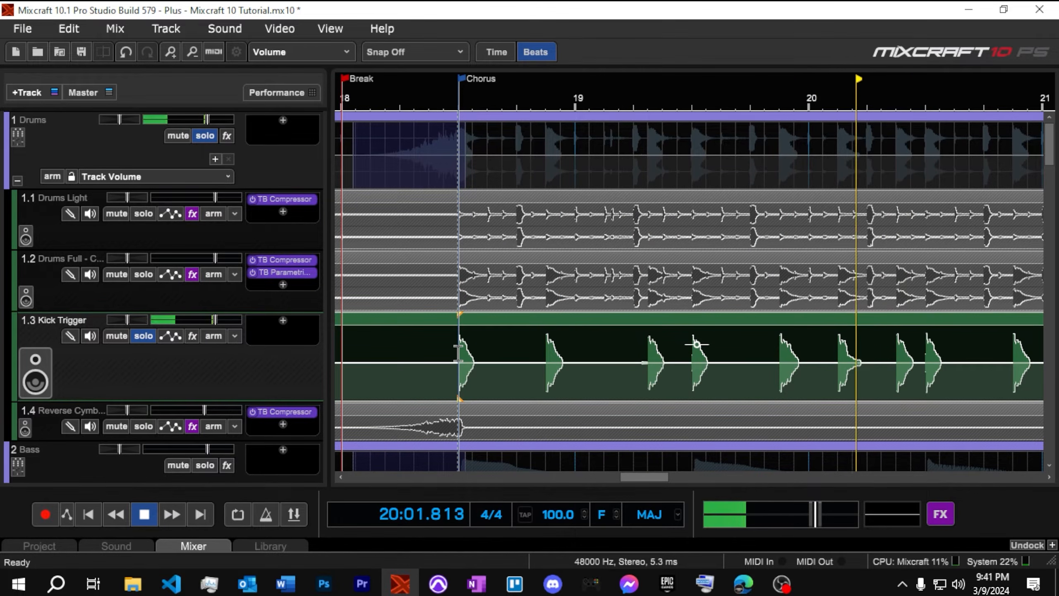
pyautogui.press('space')
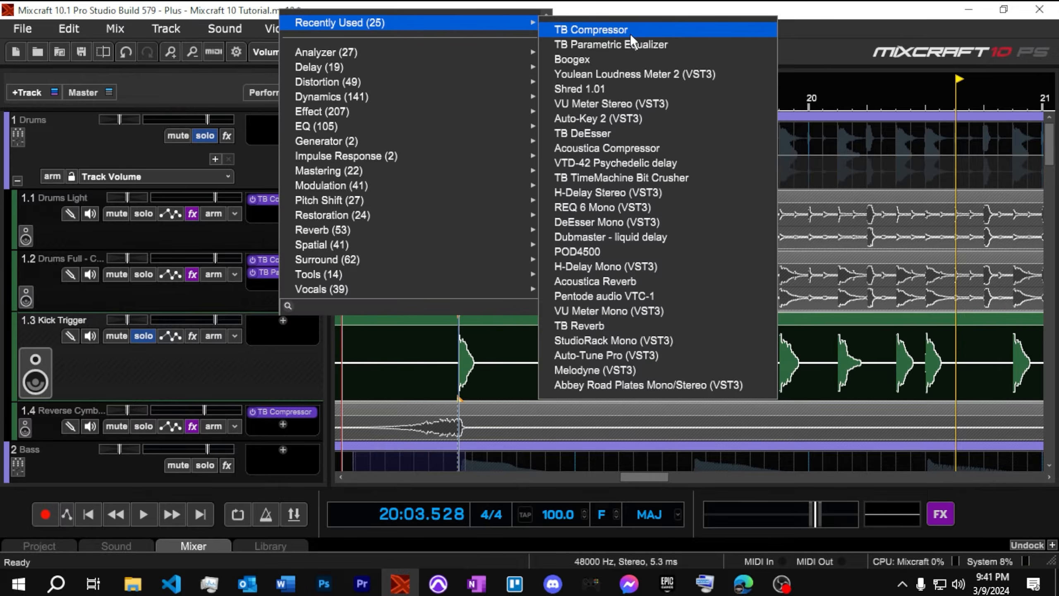
pyautogui.click(631, 33)
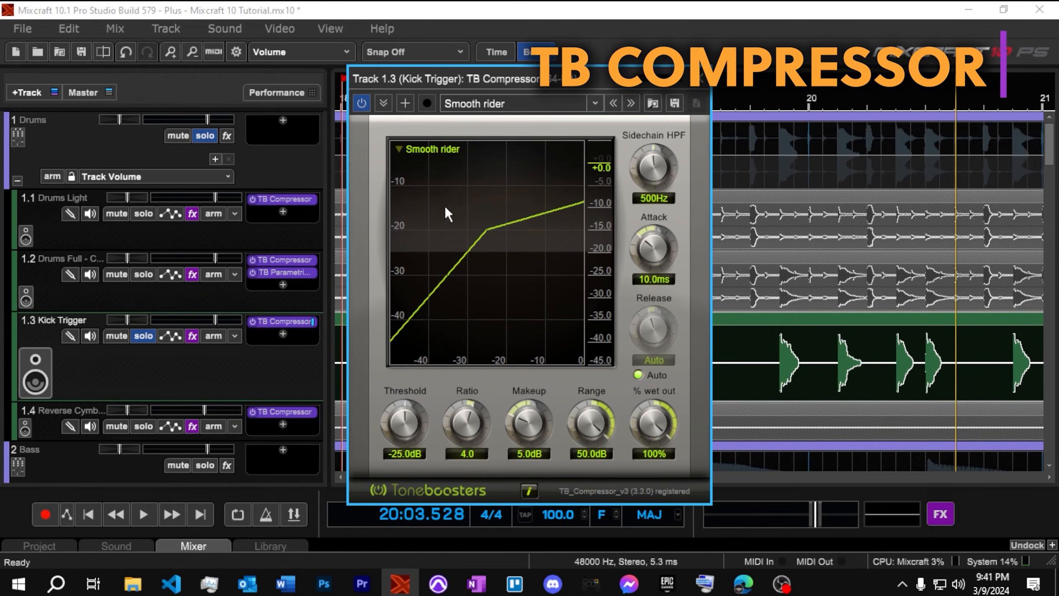
# Save the compressor settings of the Drums Full - Chorus track as a new preset named Drums Compression
pyautogui.click(701, 78)
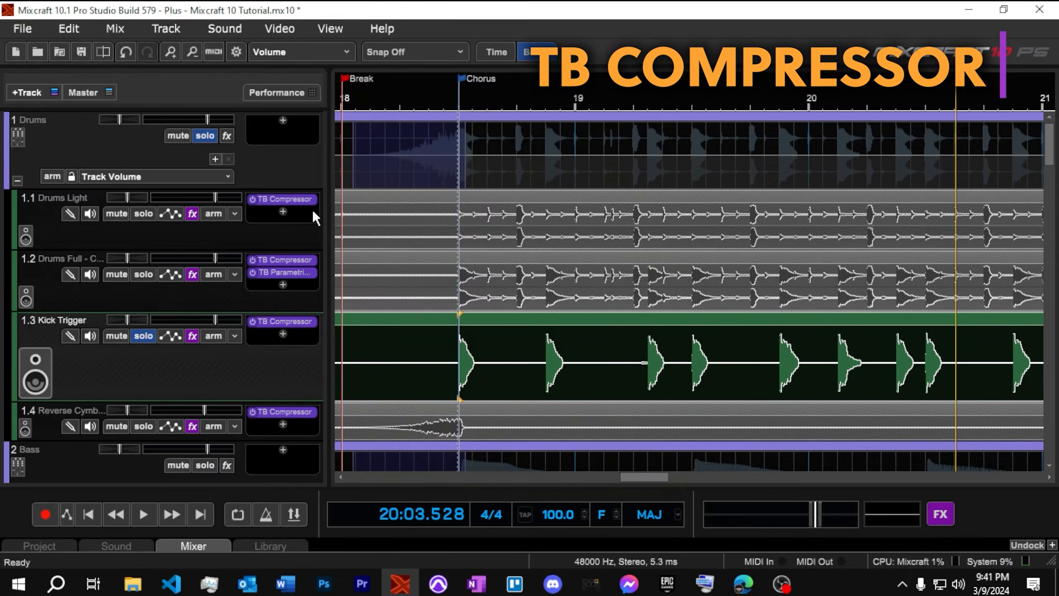
pyautogui.click(283, 260)
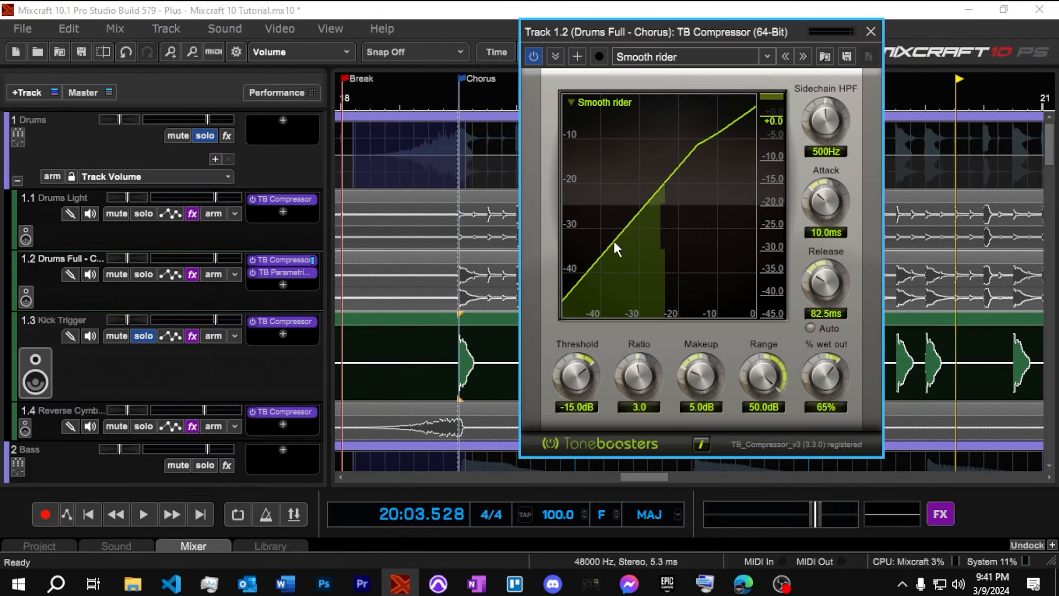
pyautogui.click(847, 57)
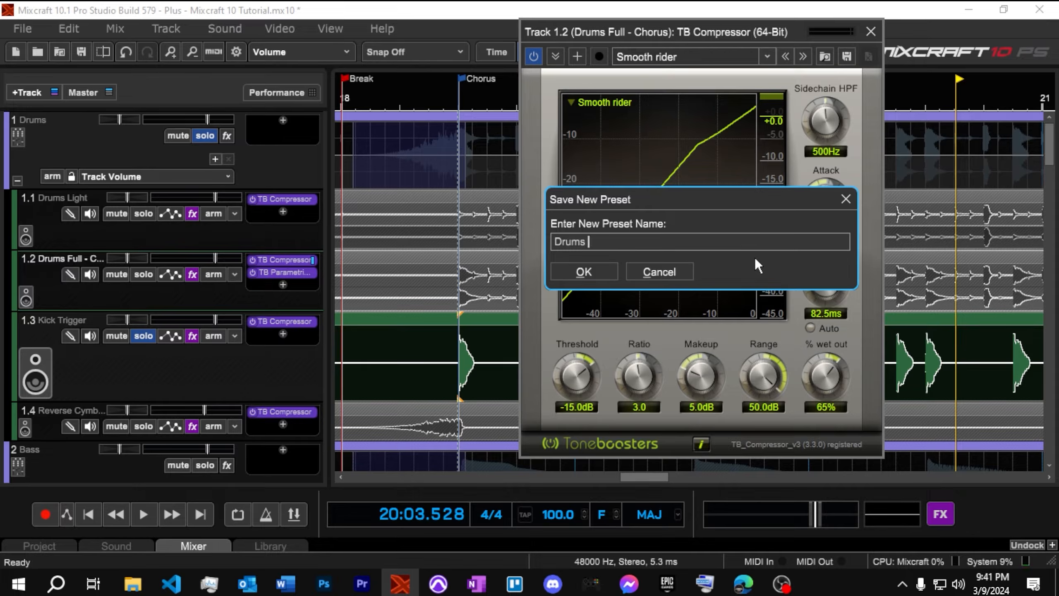
pyautogui.write('Drums Compression')
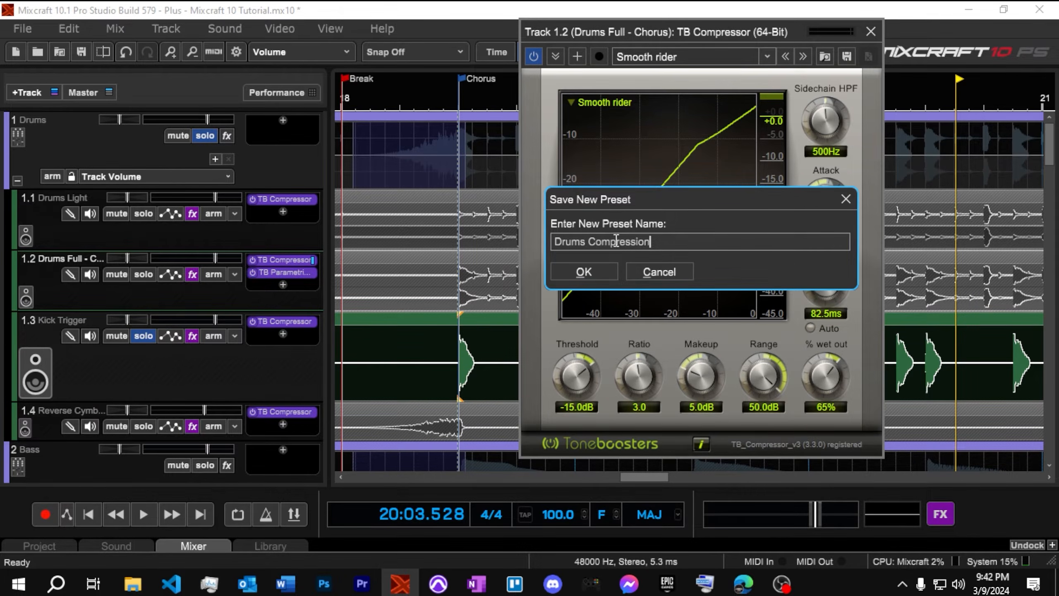
pyautogui.click(584, 272)
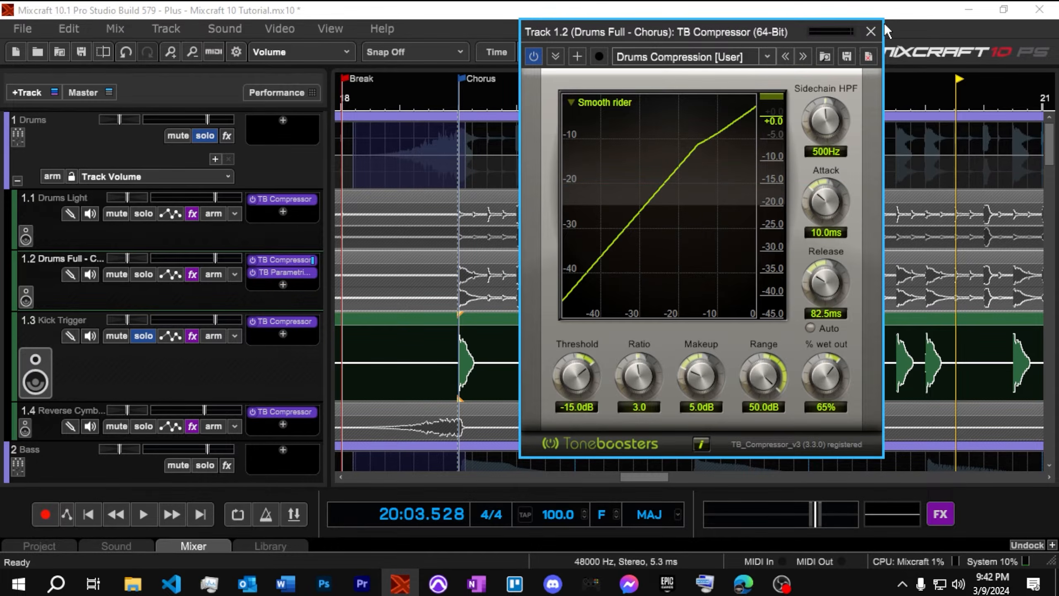
pyautogui.click(872, 32)
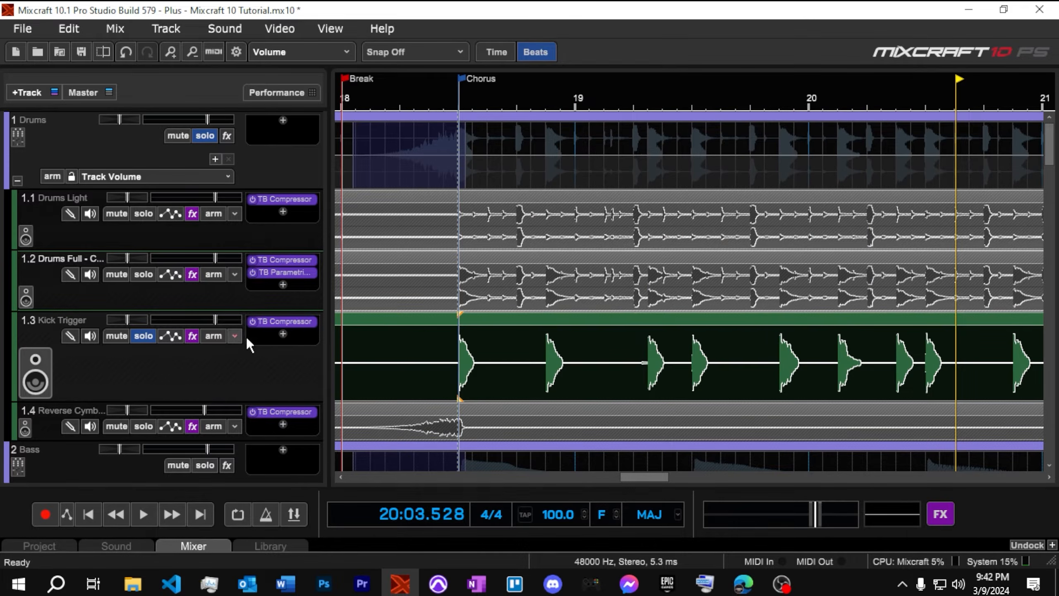
# Load the Drums Compression preset in Kick Trigger's compressor and play the soloed track from the first chorus
pyautogui.click(288, 321)
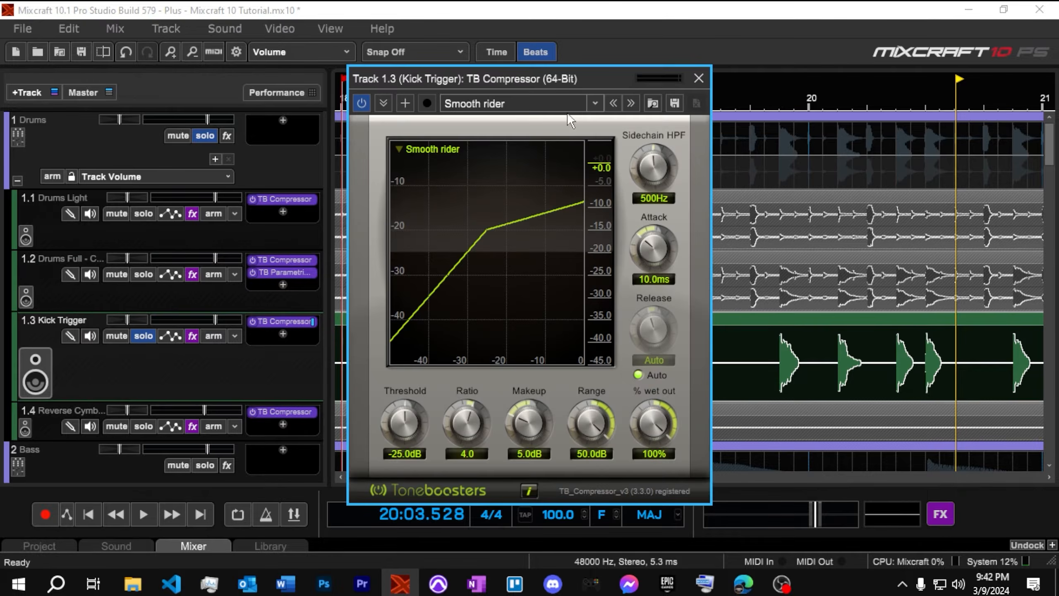
pyautogui.click(595, 104)
pyautogui.click(669, 200)
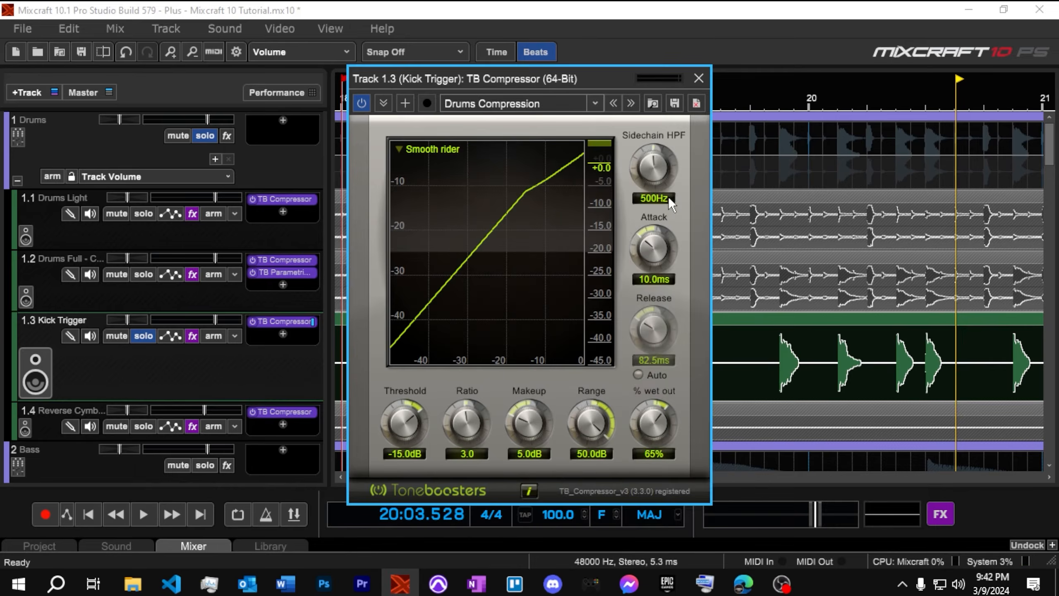
pyautogui.click(698, 79)
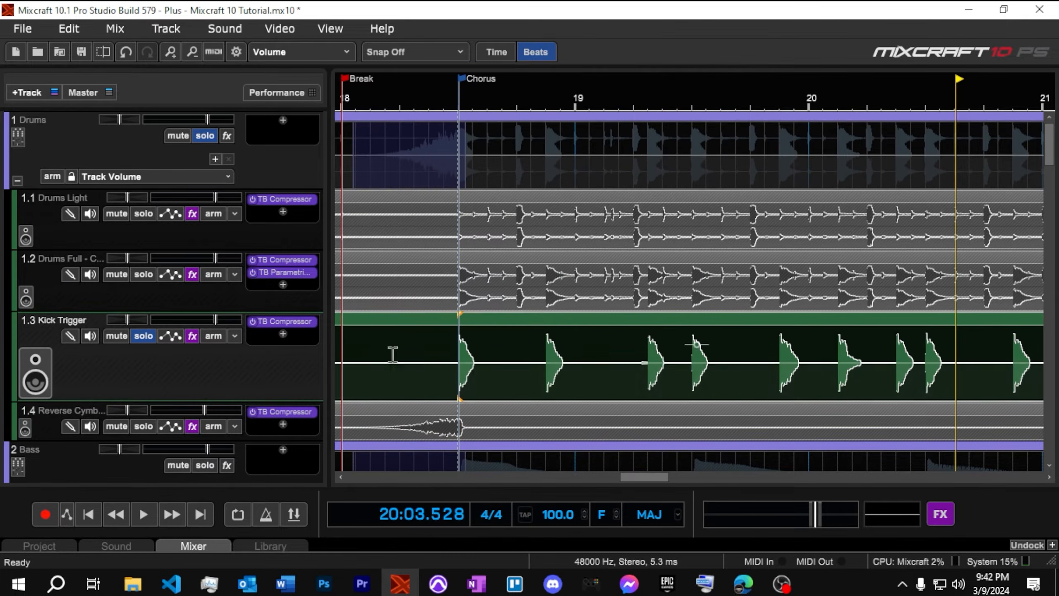
pyautogui.click(464, 101)
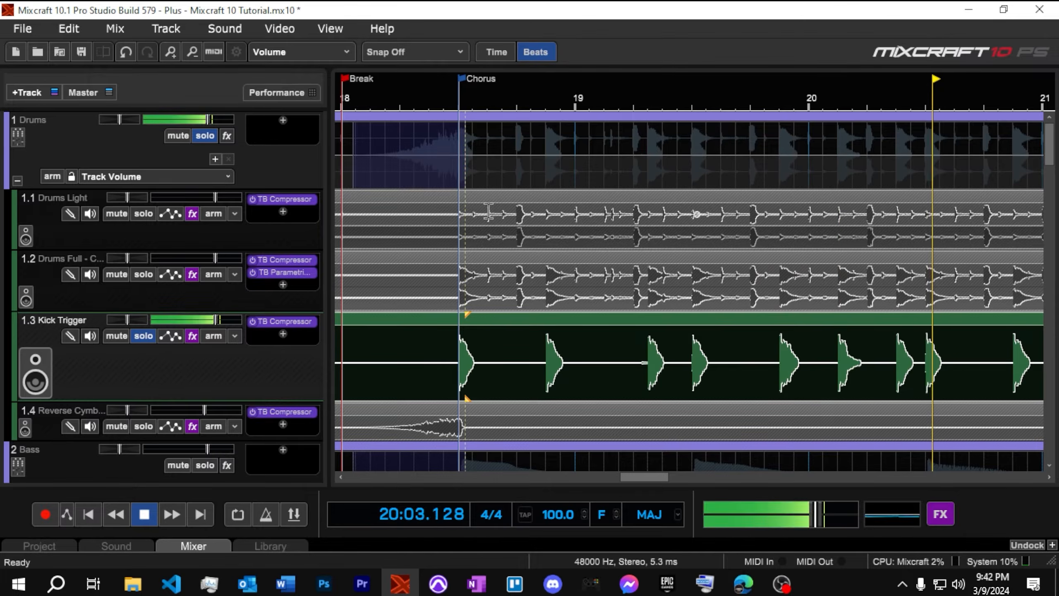
pyautogui.press('space')
# Add a second TB Compressor to Kick Trigger with the Drums Compression preset and the Modern punch mode
pyautogui.click(283, 333)
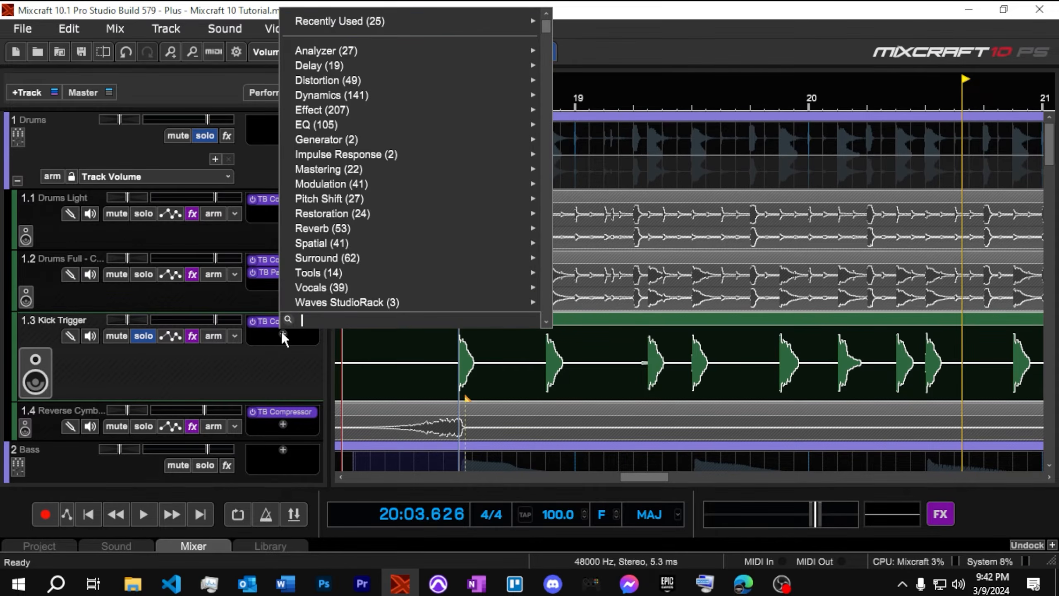
pyautogui.moveTo(372, 20)
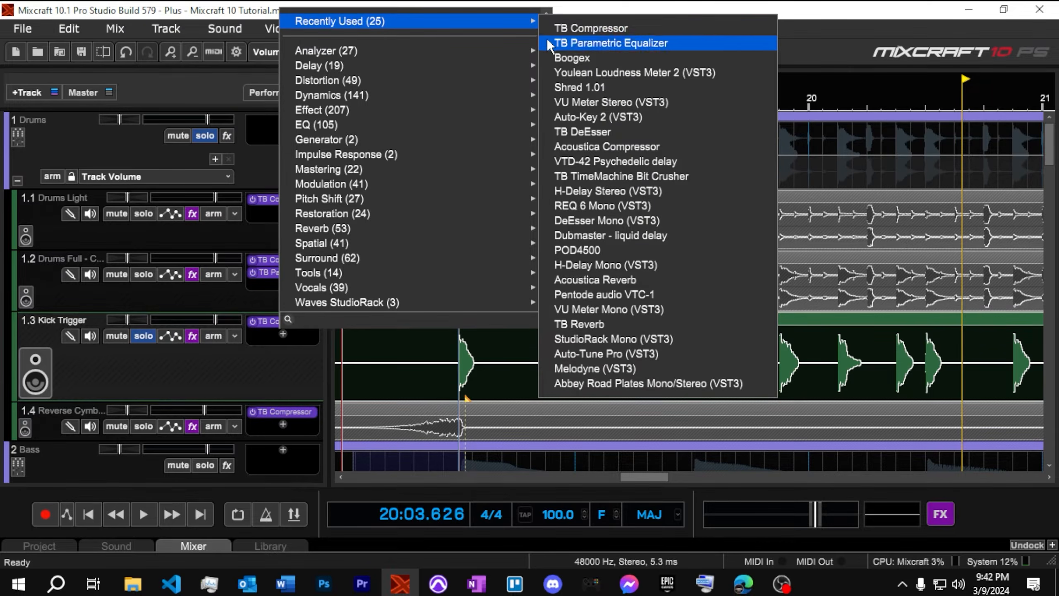
pyautogui.click(557, 29)
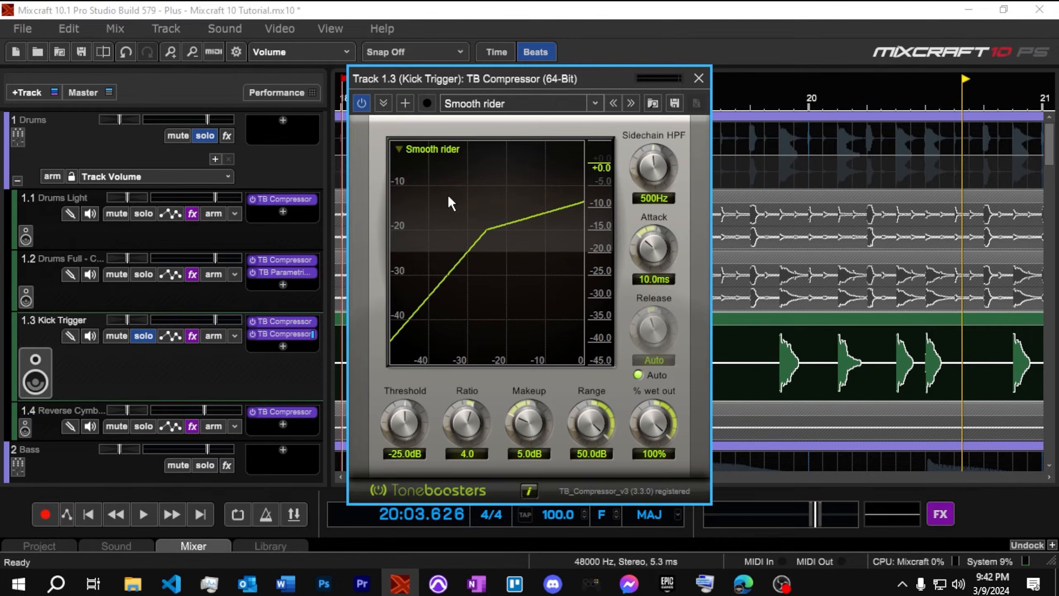
pyautogui.click(430, 149)
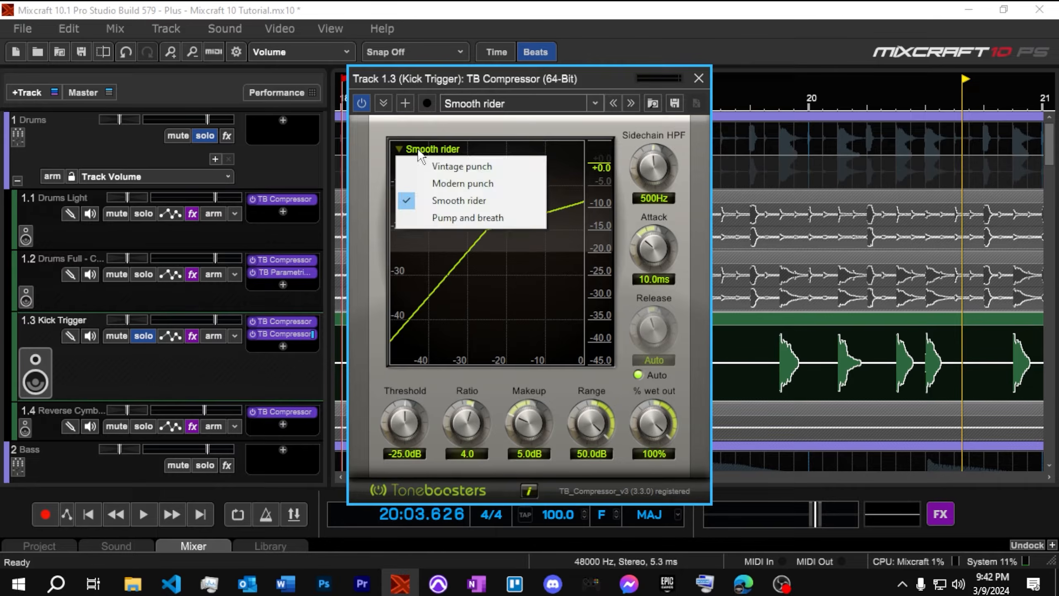
pyautogui.click(422, 183)
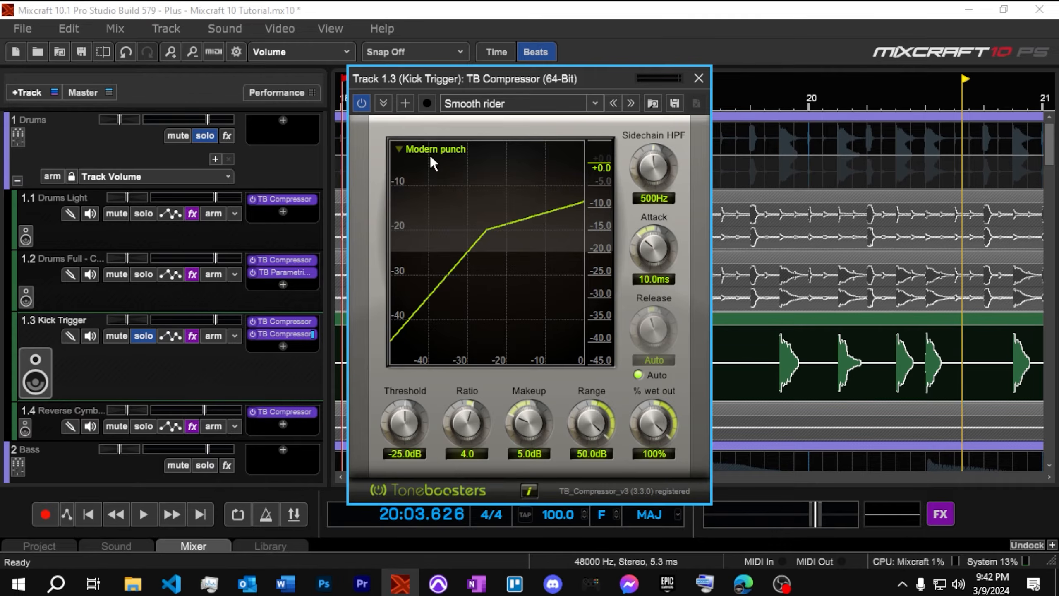
pyautogui.click(595, 103)
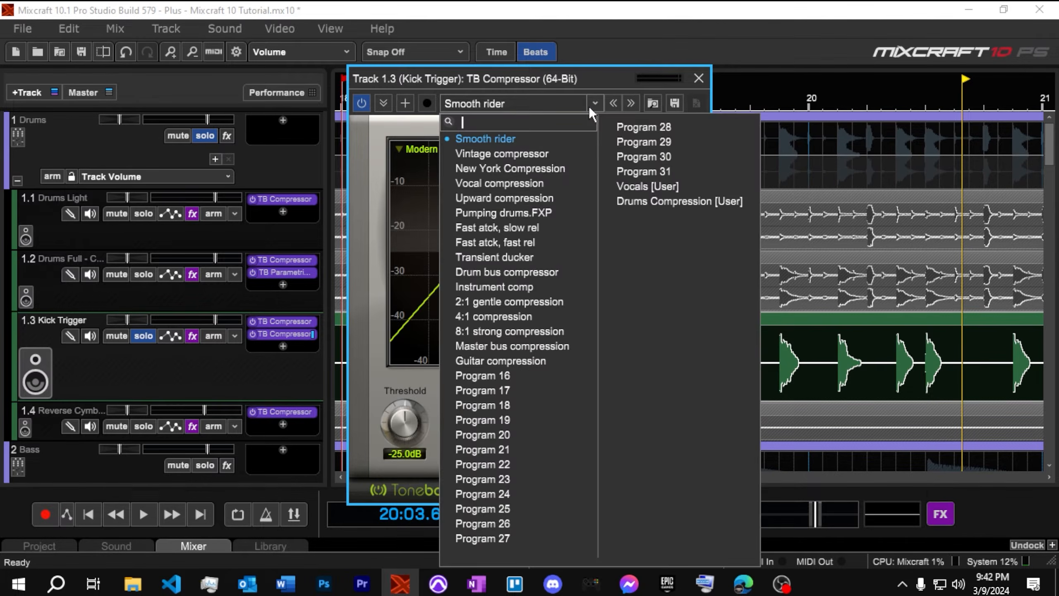
pyautogui.click(717, 198)
pyautogui.click(436, 149)
pyautogui.click(434, 183)
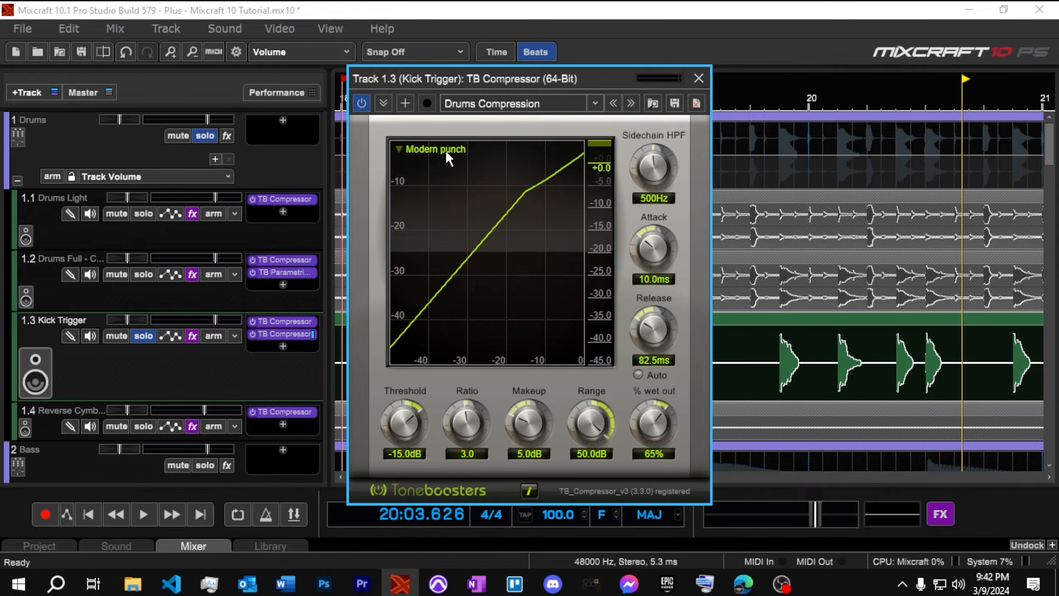
pyautogui.click(699, 79)
# Play the soloed Kick Trigger with both compressors from just after bar 19, stopping before bar 21
pyautogui.click(599, 90)
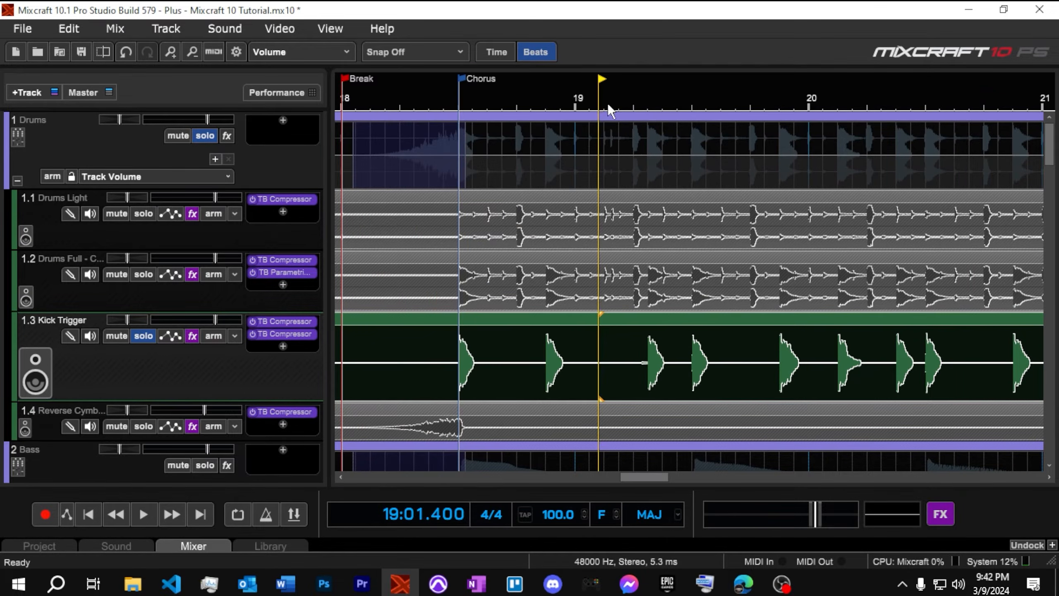
pyautogui.press('space')
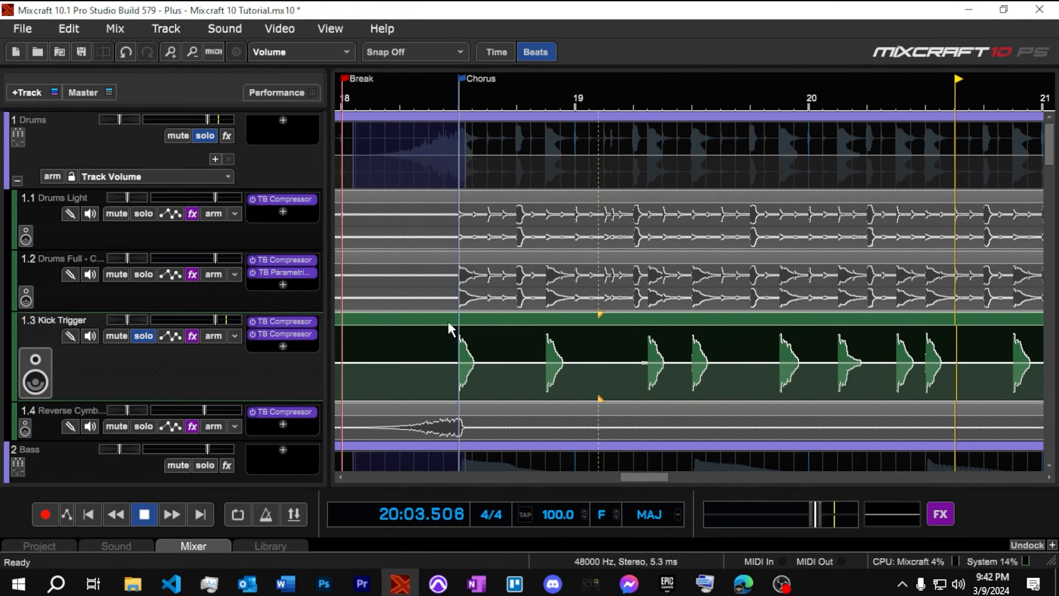
pyautogui.press('space')
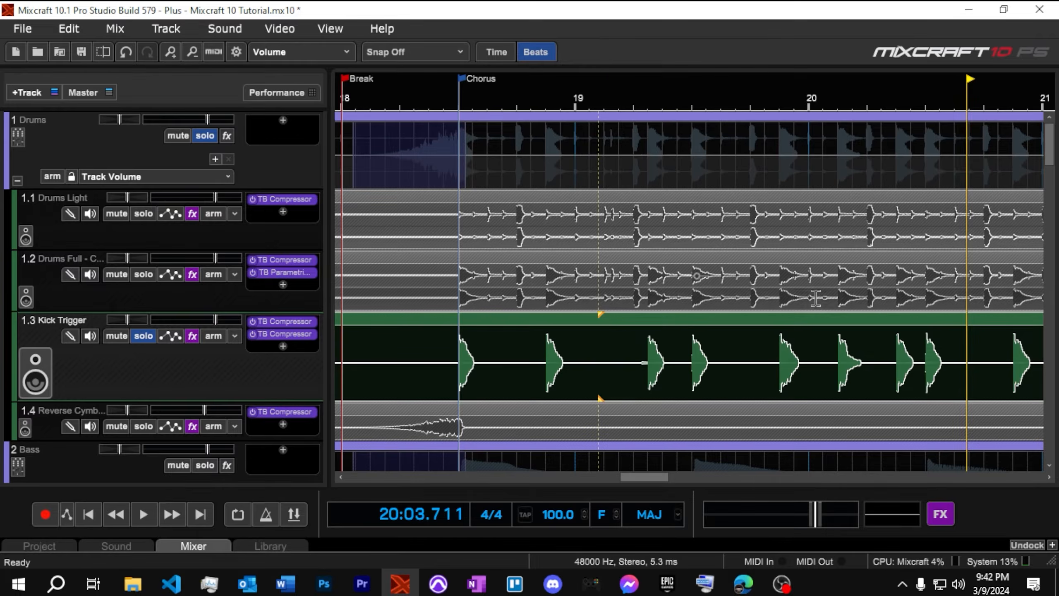
# Solo Drums Light and Drums Full - Chorus along with Kick Trigger and play them together through the first chorus
pyautogui.scroll(-1, 815, 297)
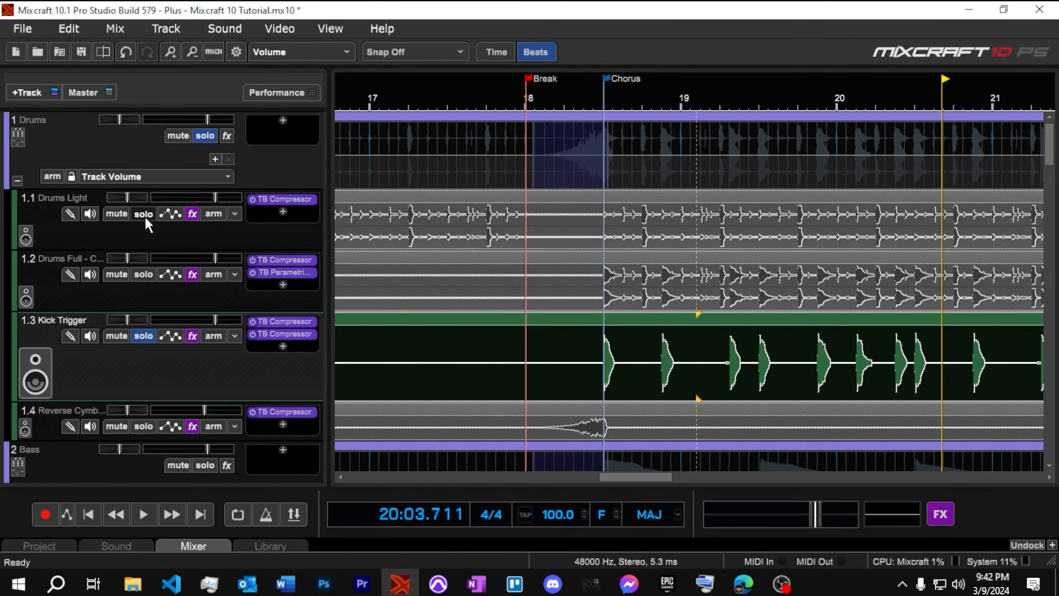
pyautogui.click(144, 214)
pyautogui.click(144, 273)
pyautogui.press('space')
pyautogui.scroll(-3, 855, 290)
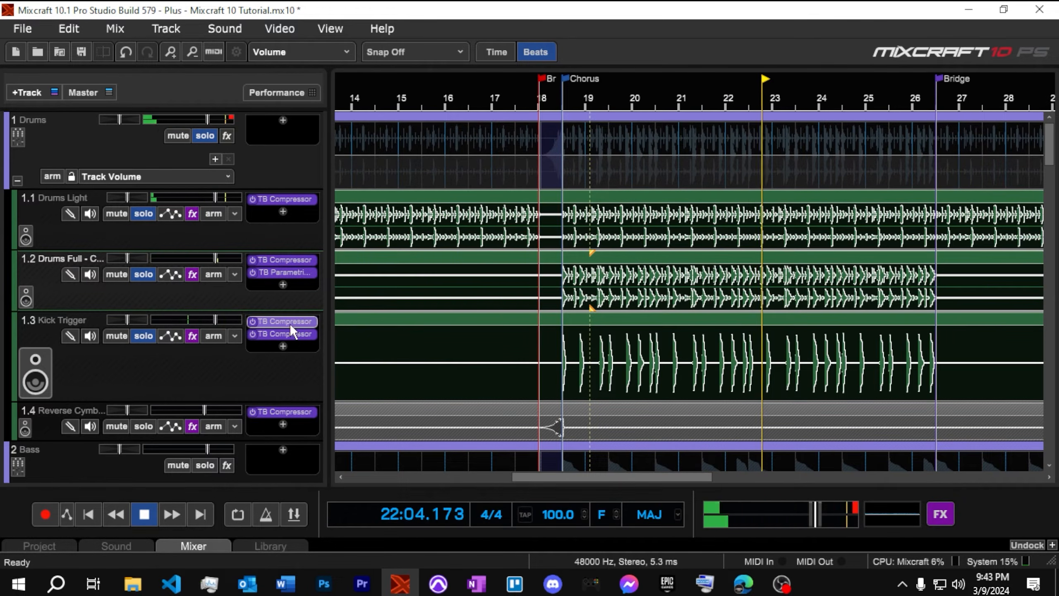
# Compare the drums with both Kick Trigger compressors bypassed and re-enabled during playback, and stop playback
pyautogui.click(253, 321)
pyautogui.click(252, 334)
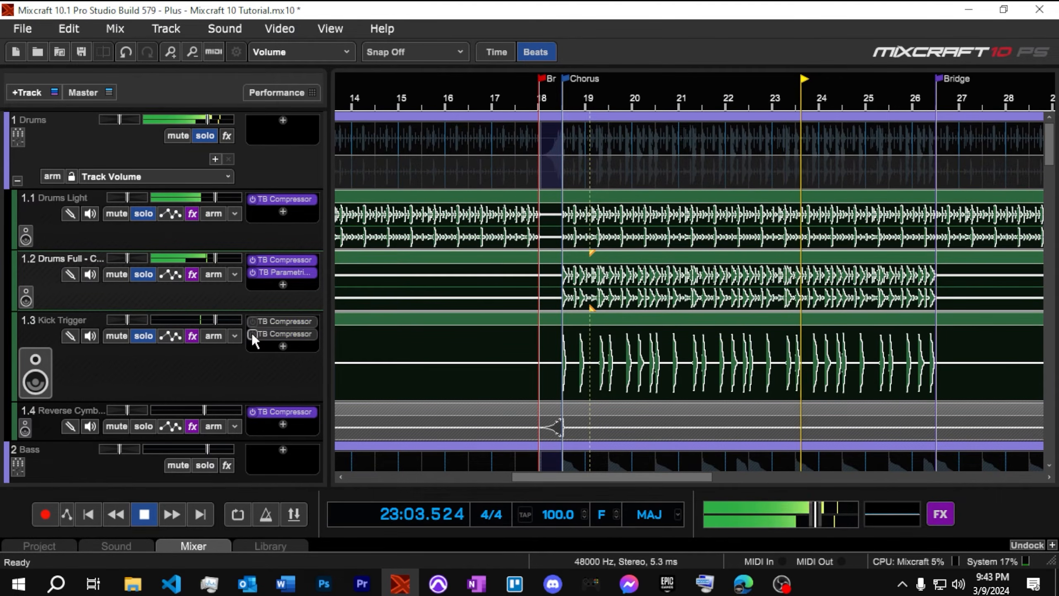
pyautogui.click(252, 334)
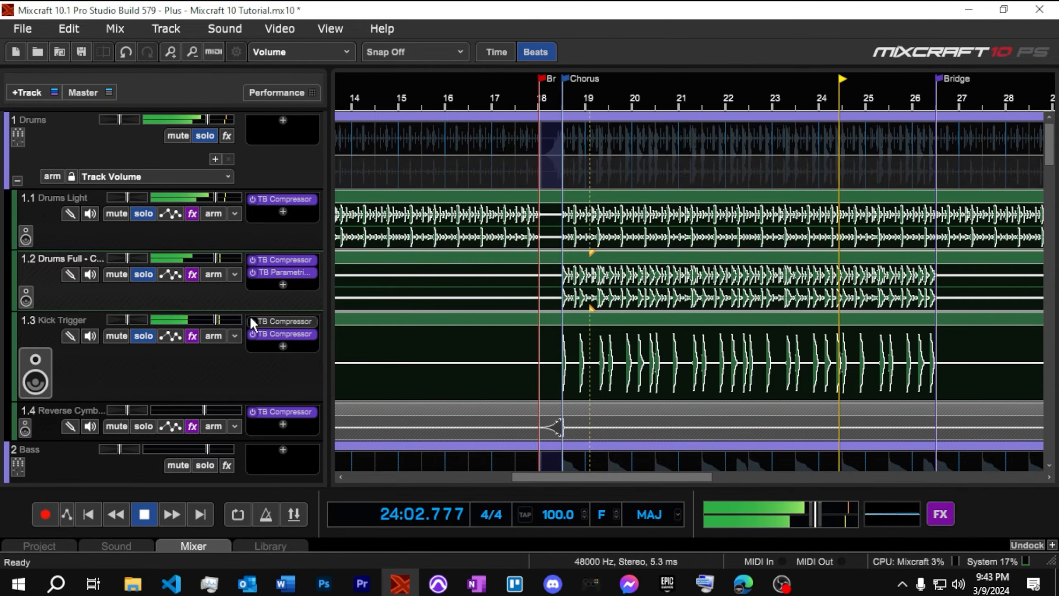
pyautogui.click(251, 319)
pyautogui.press('space')
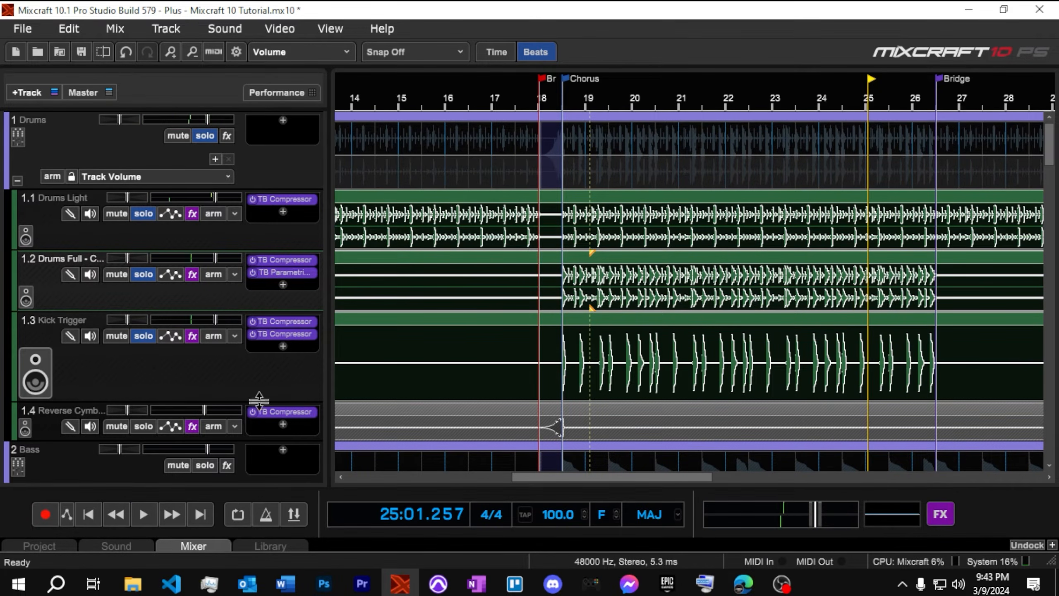
# Make the Bass Synth track taller and solo it
pyautogui.scroll(-5, 178, 346)
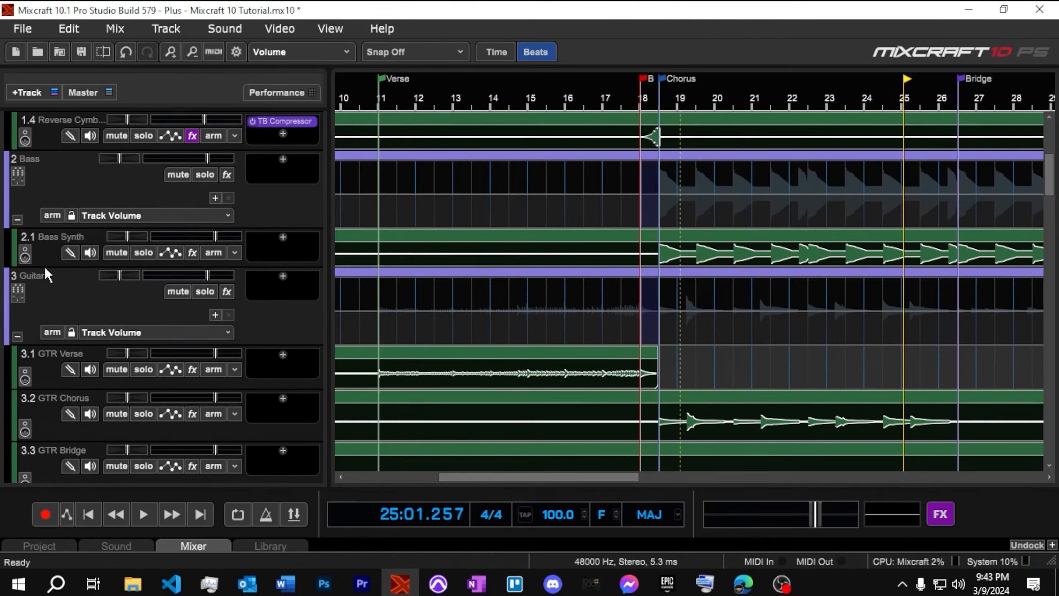
pyautogui.moveTo(45, 266); pyautogui.dragTo(45, 347)
pyautogui.click(142, 252)
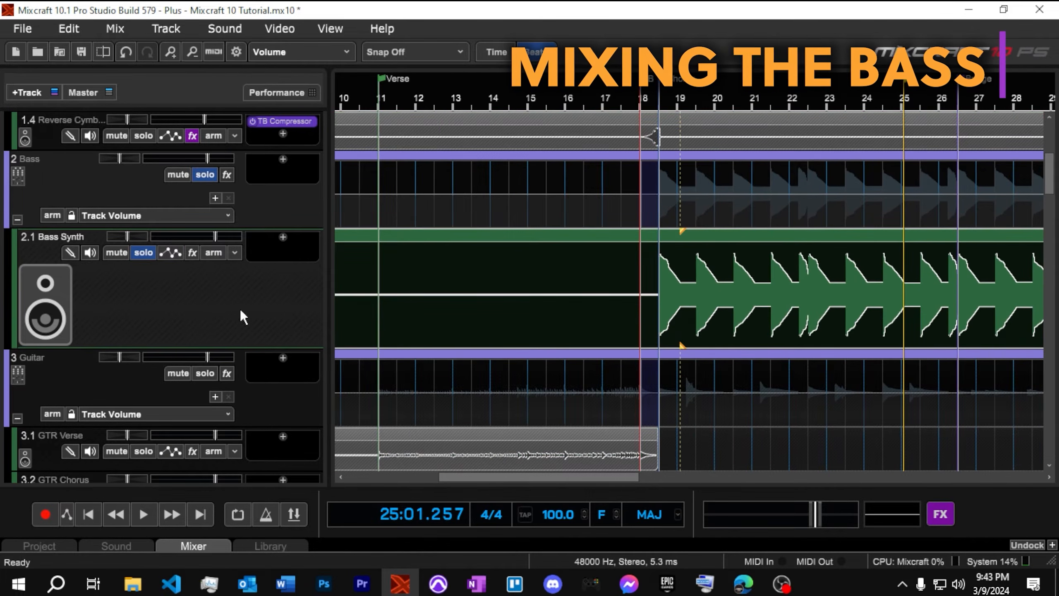
# Play the soloed Bass Synth from the start of the first chorus to around bar 21
pyautogui.scroll(-1, 459, 201)
pyautogui.click(679, 96)
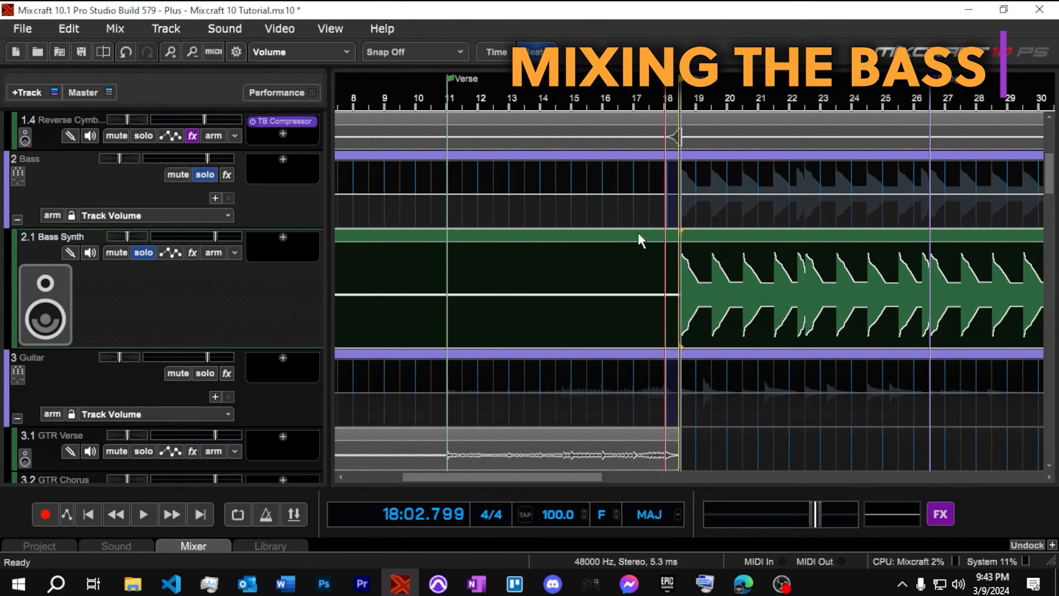
pyautogui.press('space')
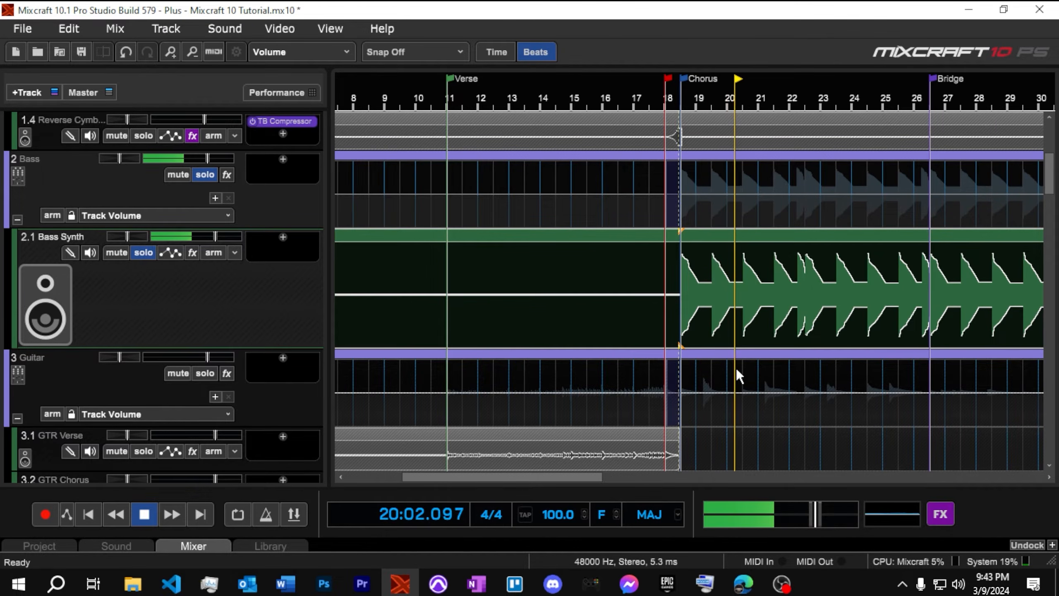
pyautogui.press('space')
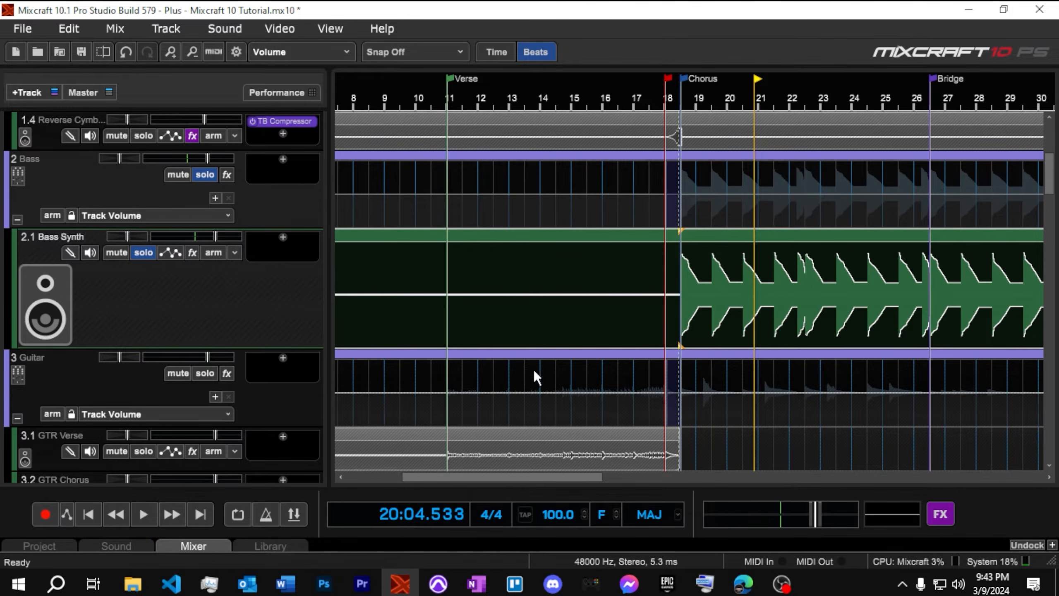
# Reduce the Bass Synth track's height and convert its audio clip to MIDI
pyautogui.scroll(-2, 784, 361)
pyautogui.scroll(-1, 784, 360)
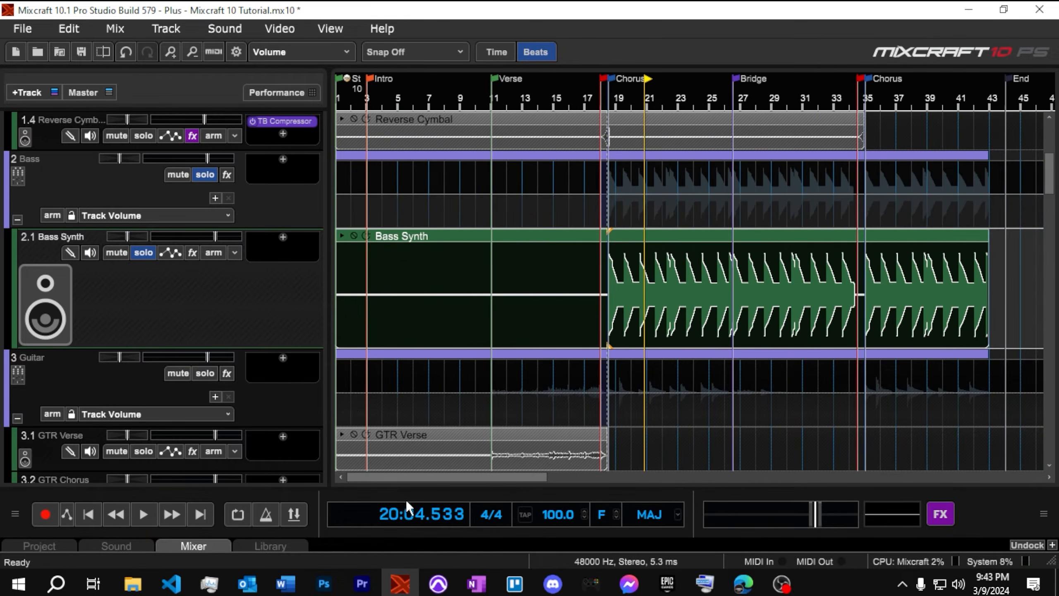
pyautogui.moveTo(419, 477); pyautogui.dragTo(435, 470)
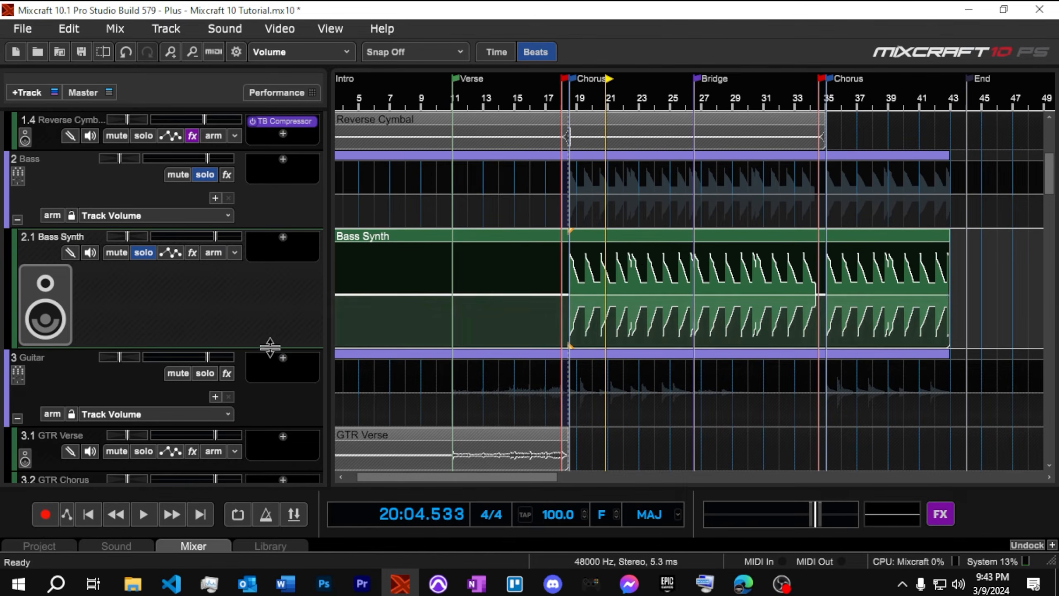
pyautogui.moveTo(272, 348); pyautogui.dragTo(279, 296)
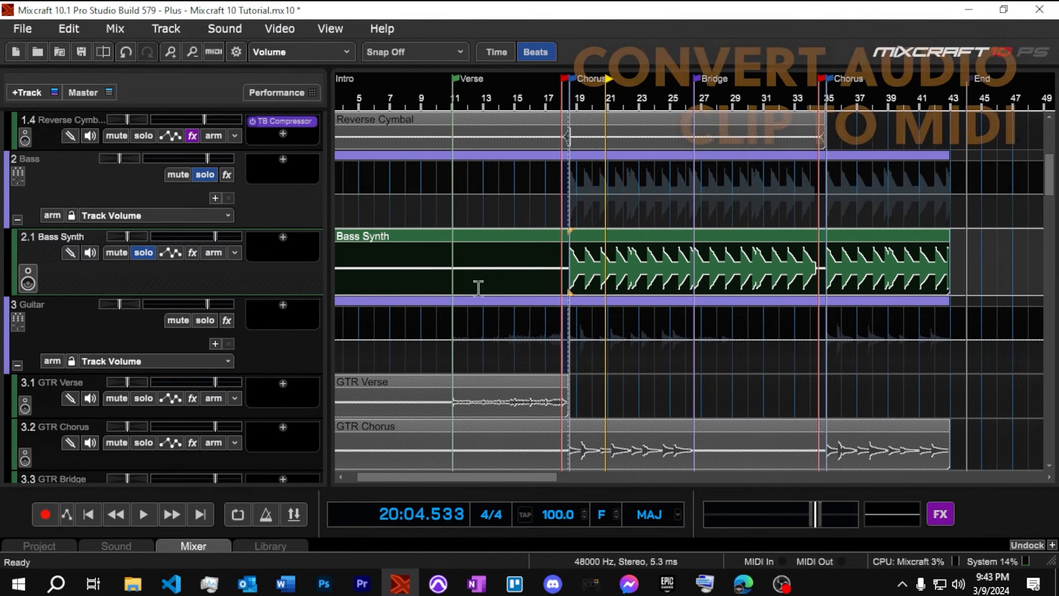
pyautogui.rightClick(597, 241)
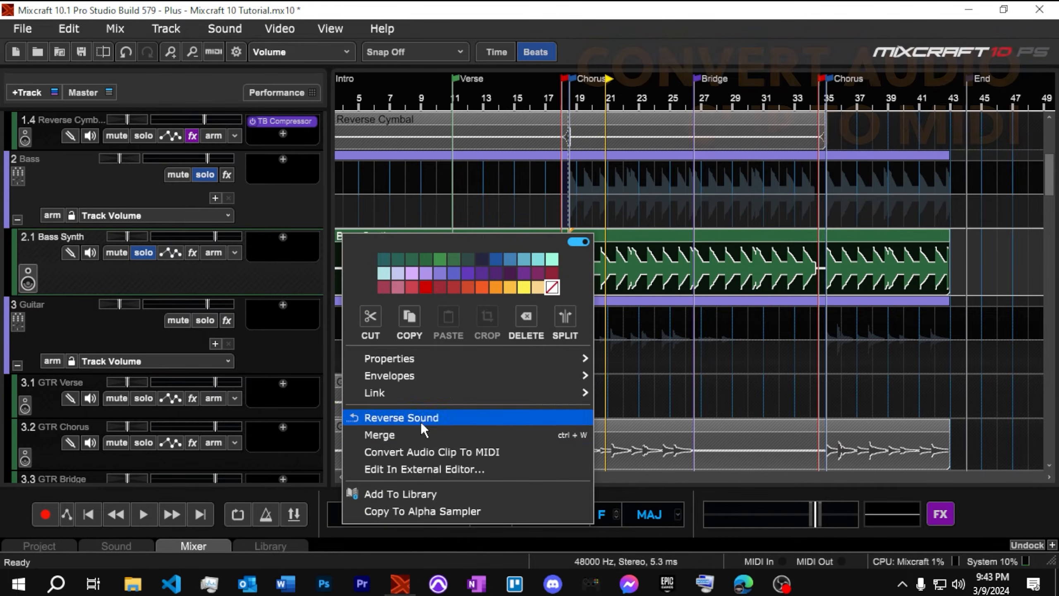
pyautogui.click(437, 451)
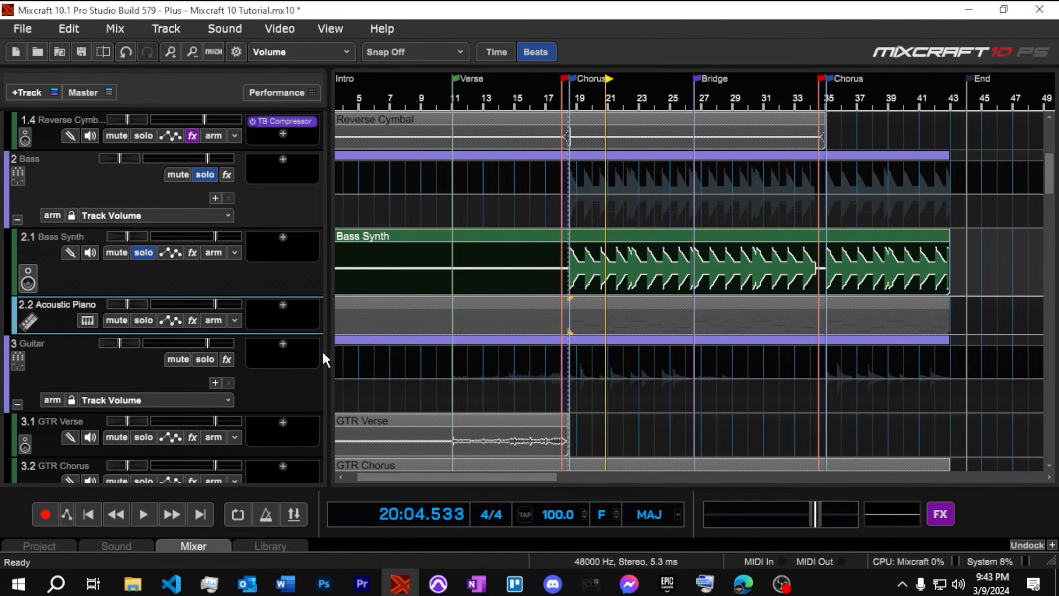
# Make the new Acoustic Piano track taller and solo it in place of Bass Synth
pyautogui.moveTo(68, 334); pyautogui.dragTo(68, 386)
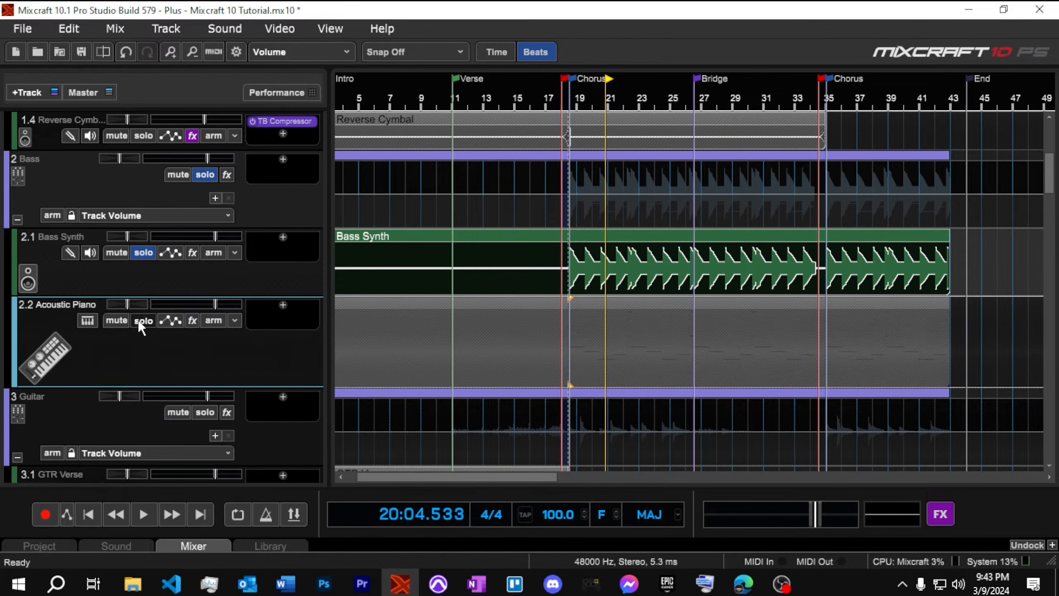
pyautogui.click(137, 320)
pyautogui.click(146, 252)
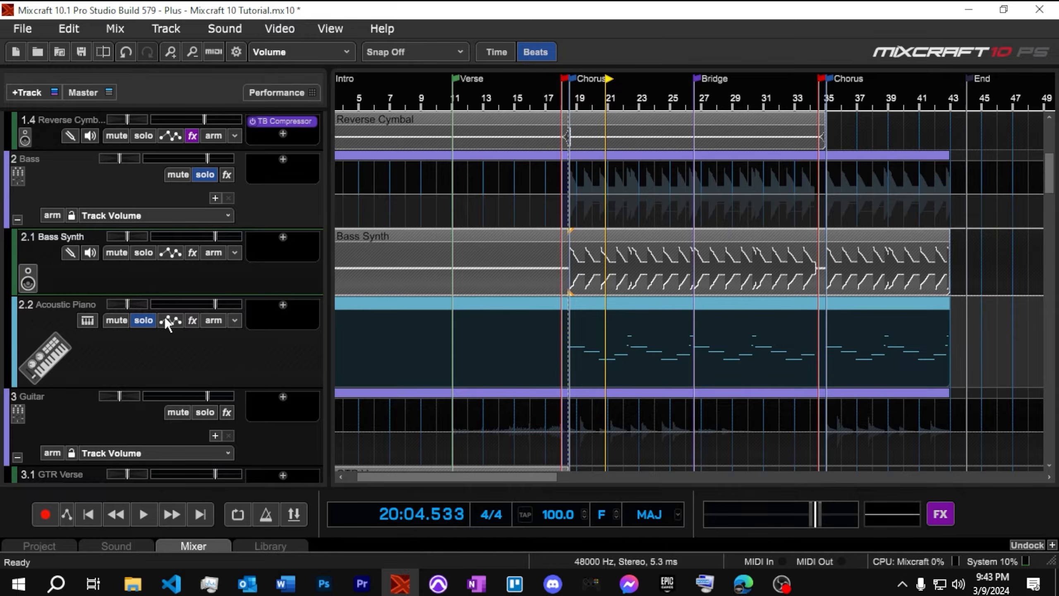
# Rename the Acoustic Piano track and its MIDI clip as Bass Midi
pyautogui.doubleClick(81, 301)
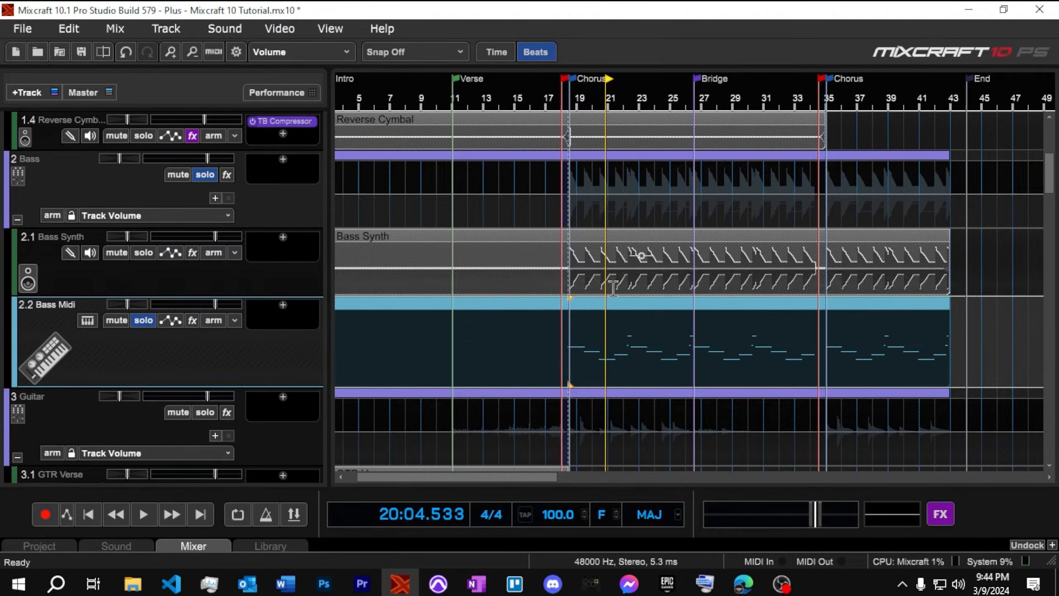
pyautogui.hscroll(-2, 609, 304)
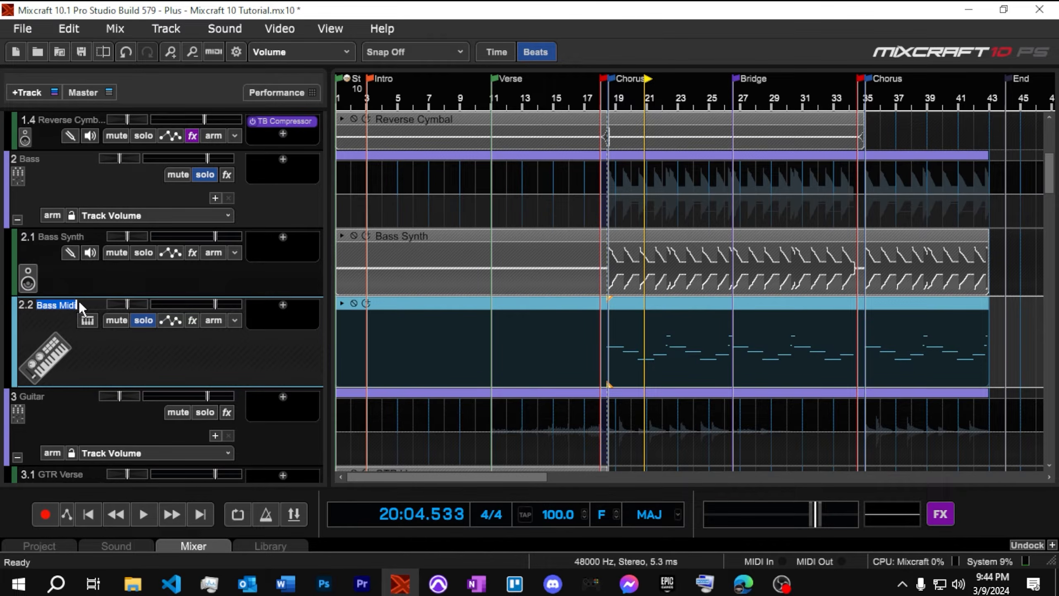
pyautogui.click(131, 367)
pyautogui.doubleClick(436, 303)
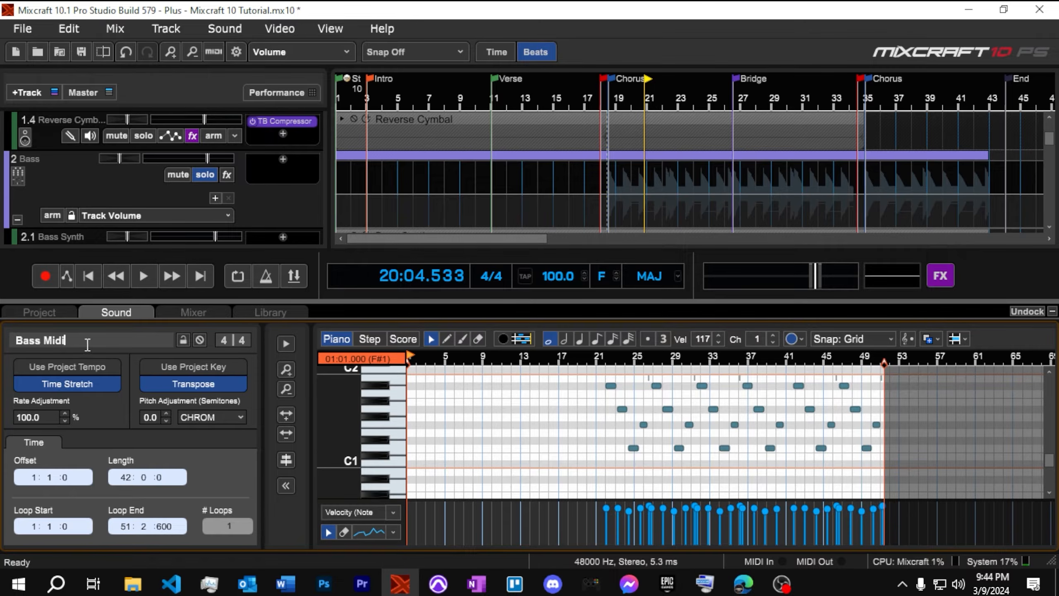
# Change the Bass Midi track's colour to dark red
pyautogui.scroll(-3, 195, 154)
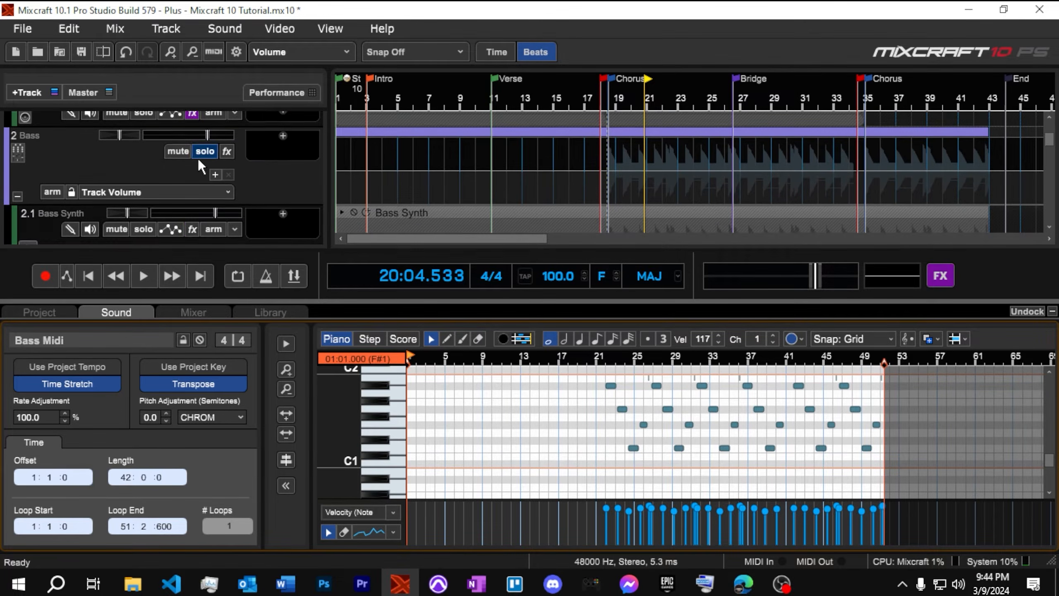
pyautogui.scroll(-1, 201, 161)
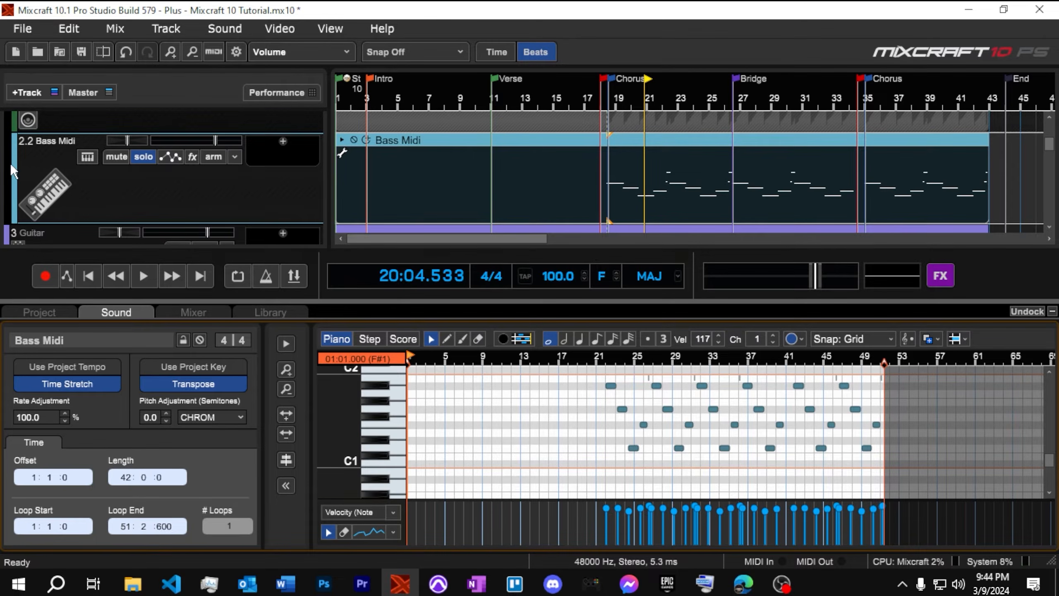
pyautogui.click(16, 189)
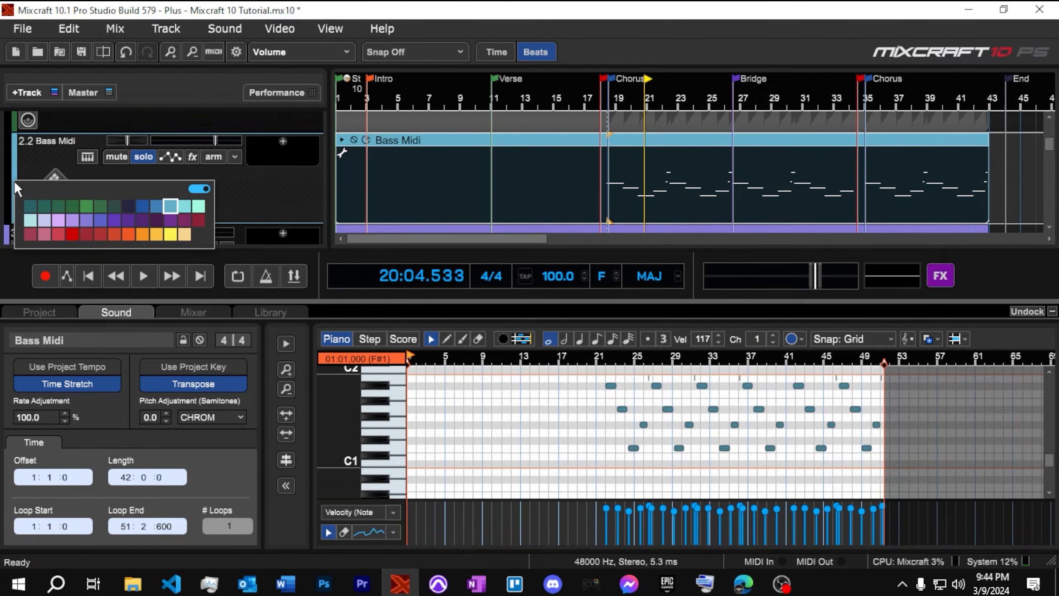
pyautogui.click(115, 218)
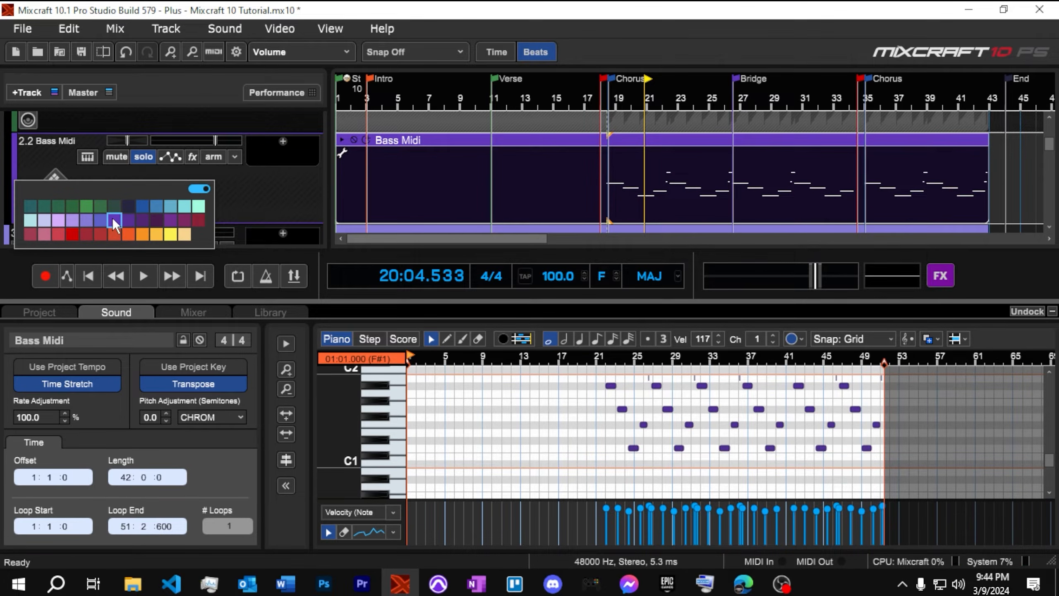
pyautogui.click(249, 189)
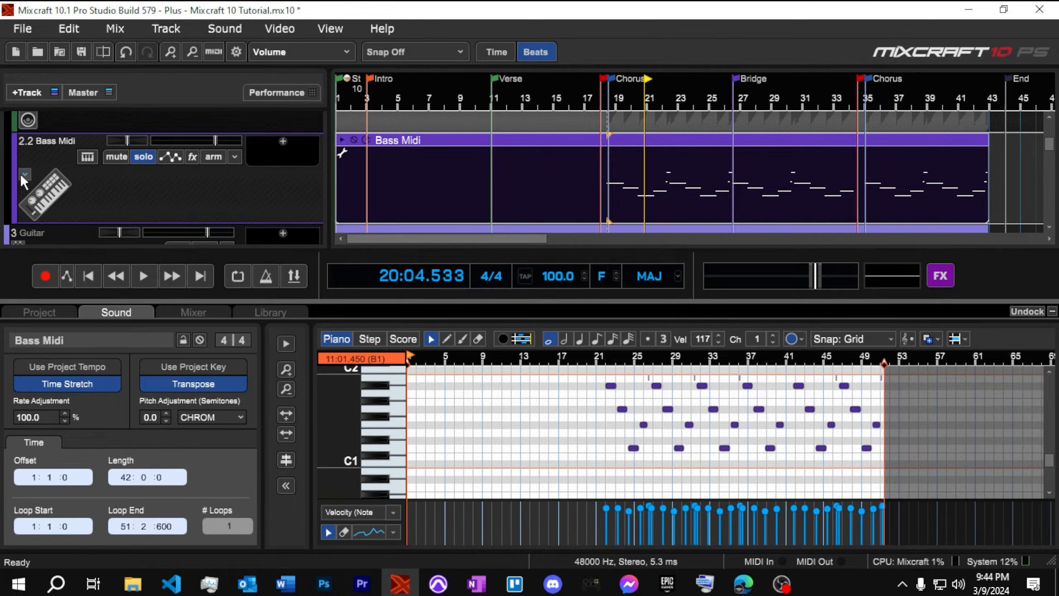
pyautogui.click(15, 175)
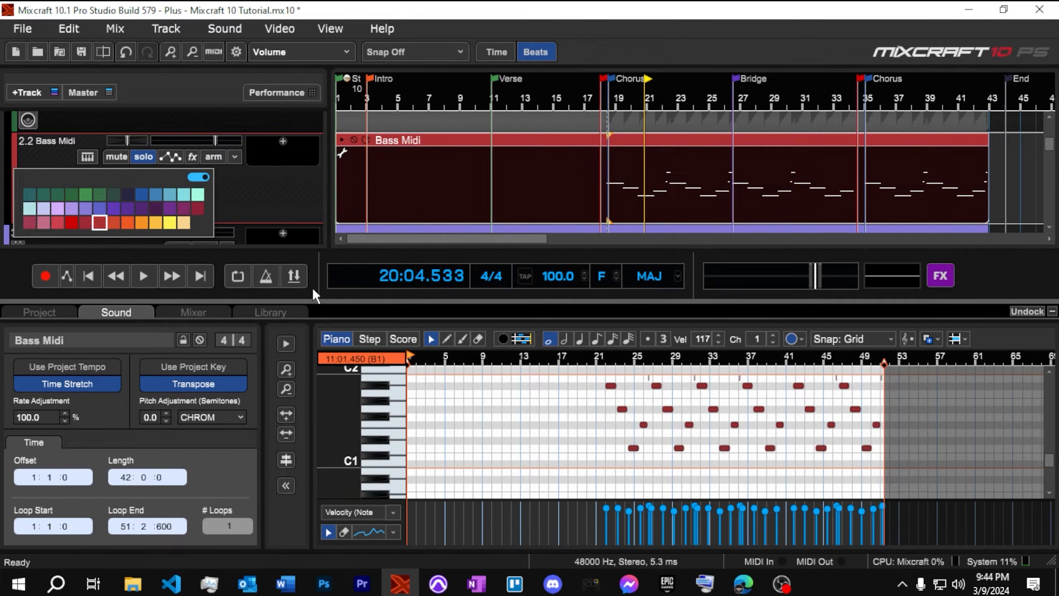
pyautogui.click(257, 205)
# Assign the Finger Bass preset from the Bass category to Bass Midi and play it from just before the first chorus to around bar 20
pyautogui.click(606, 104)
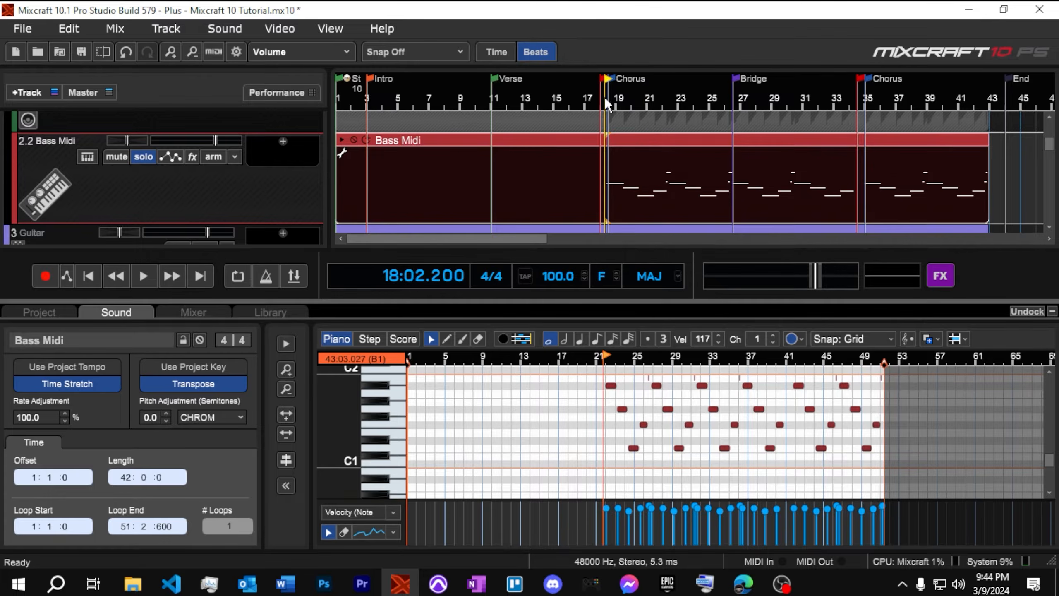
pyautogui.scroll(1, 763, 182)
pyautogui.scroll(1, 763, 182)
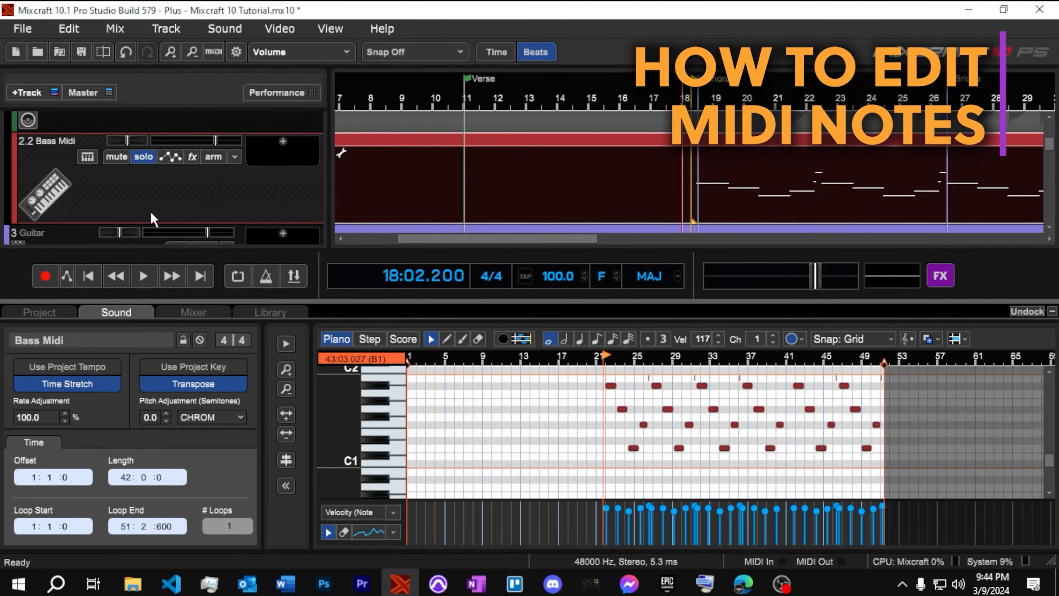
pyautogui.click(87, 157)
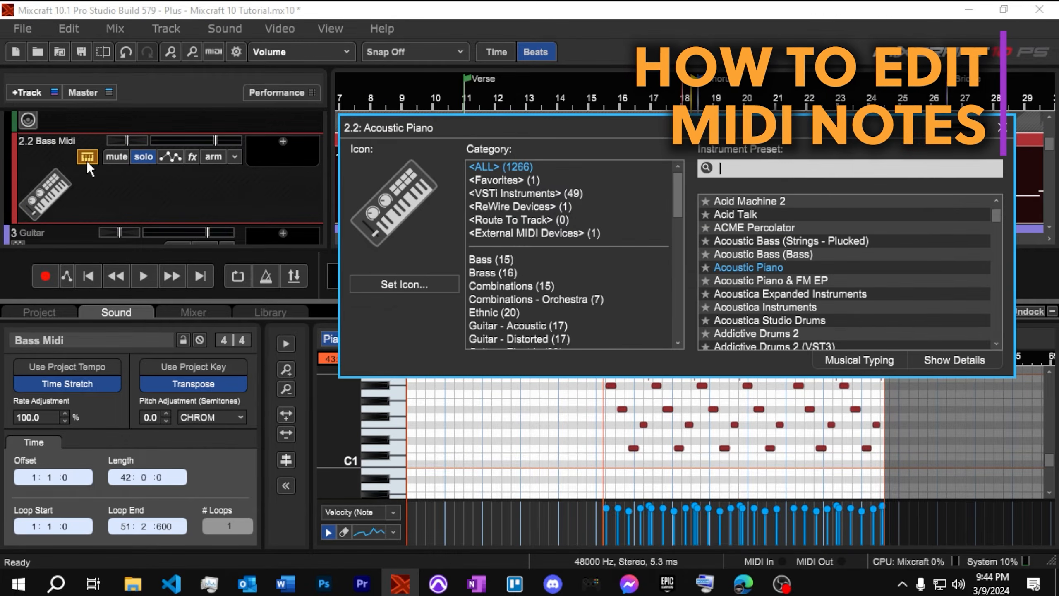
pyautogui.click(493, 258)
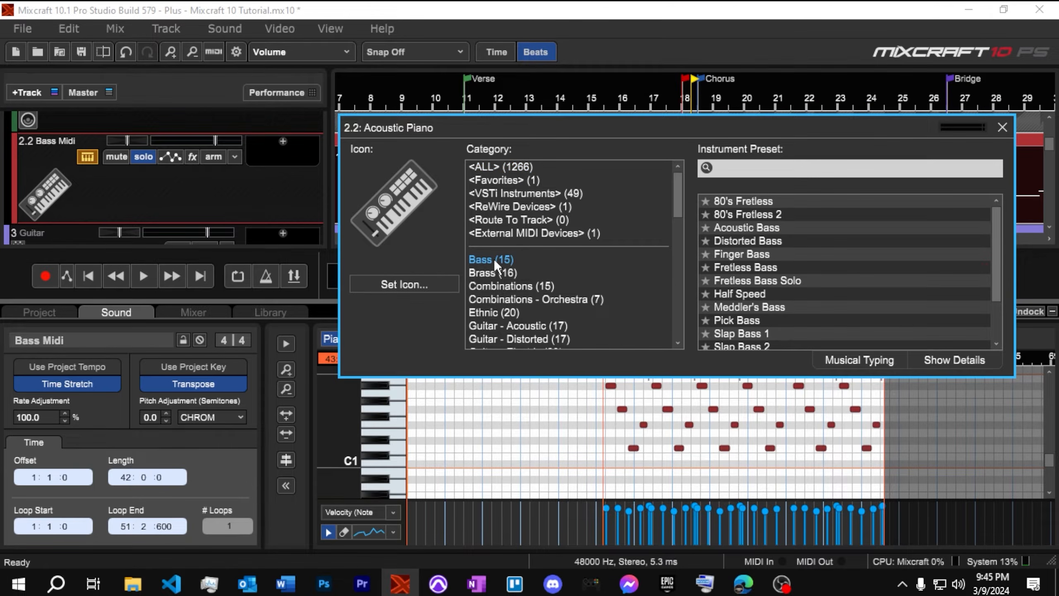
pyautogui.click(777, 254)
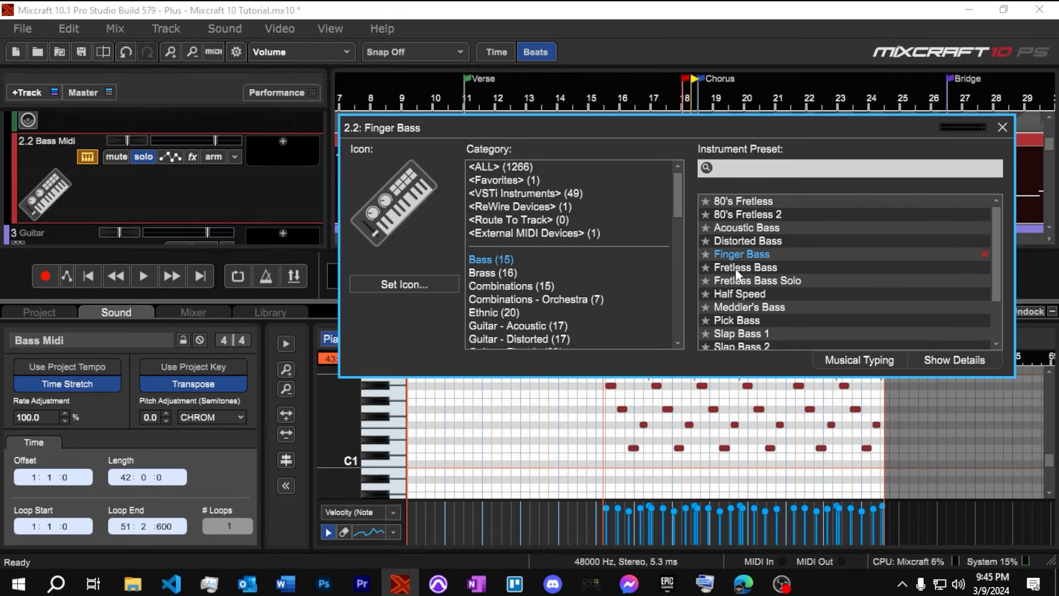
pyautogui.click(1010, 130)
pyautogui.press('space')
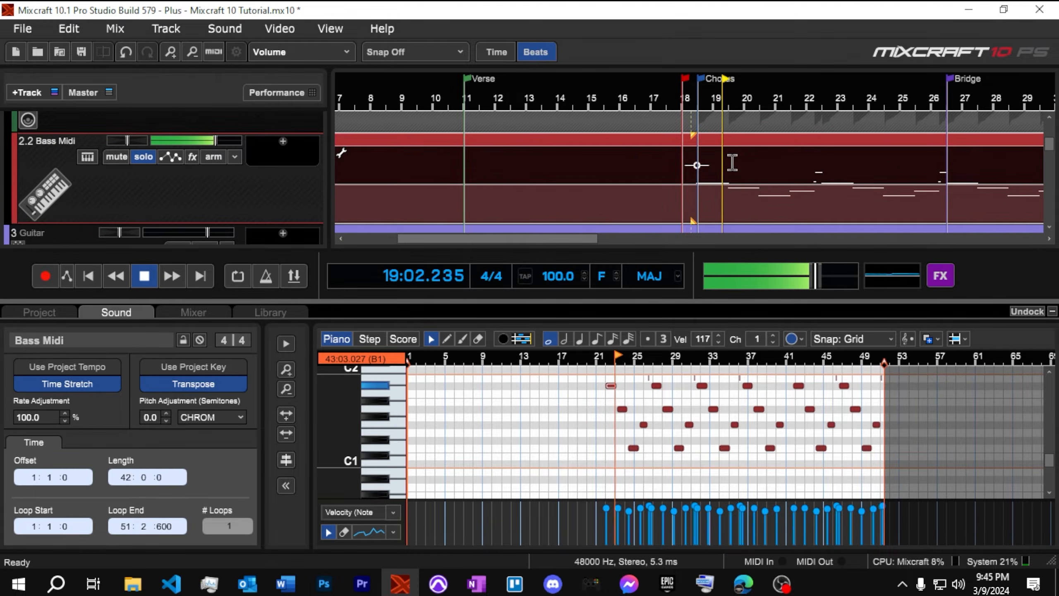
pyautogui.press('space')
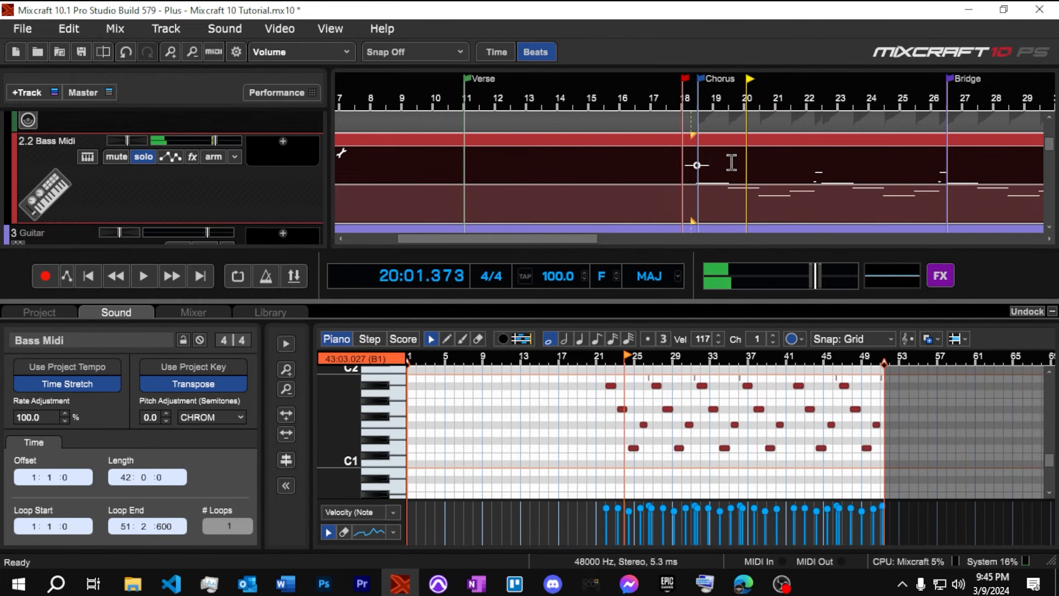
# Delete the short stray F2 notes above the bass line throughout the Bass Midi clip
pyautogui.scroll(1, 382, 457)
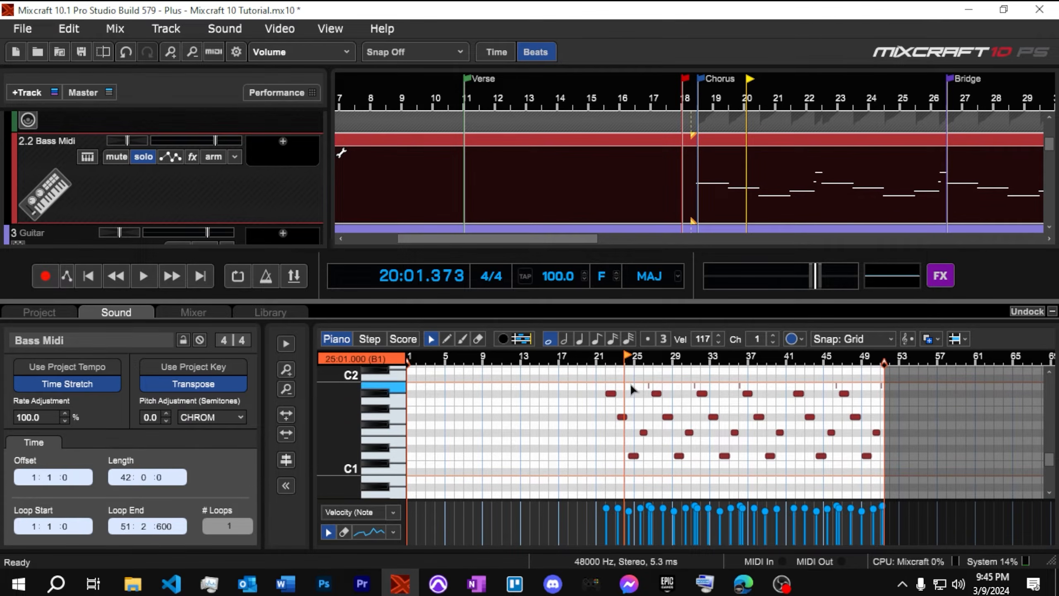
pyautogui.scroll(6, 363, 430)
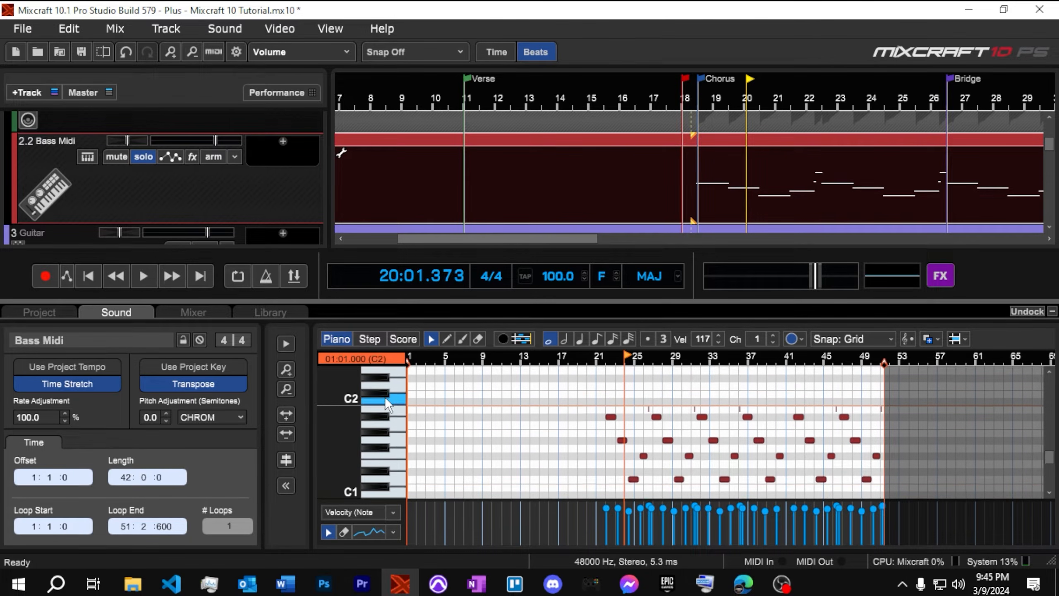
pyautogui.scroll(1, 384, 409)
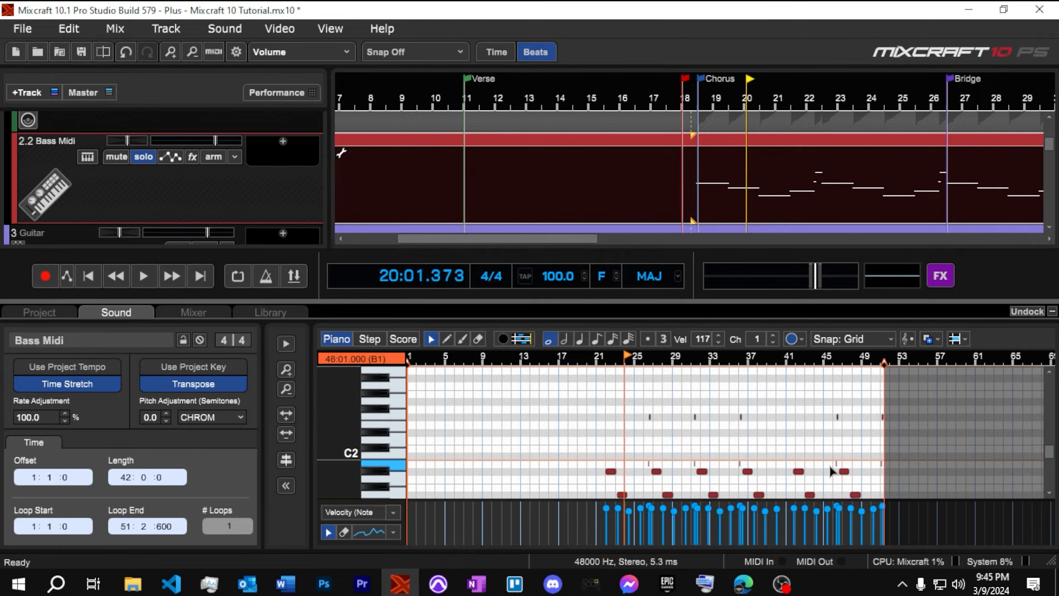
pyautogui.scroll(3, 872, 455)
pyautogui.scroll(2, 872, 459)
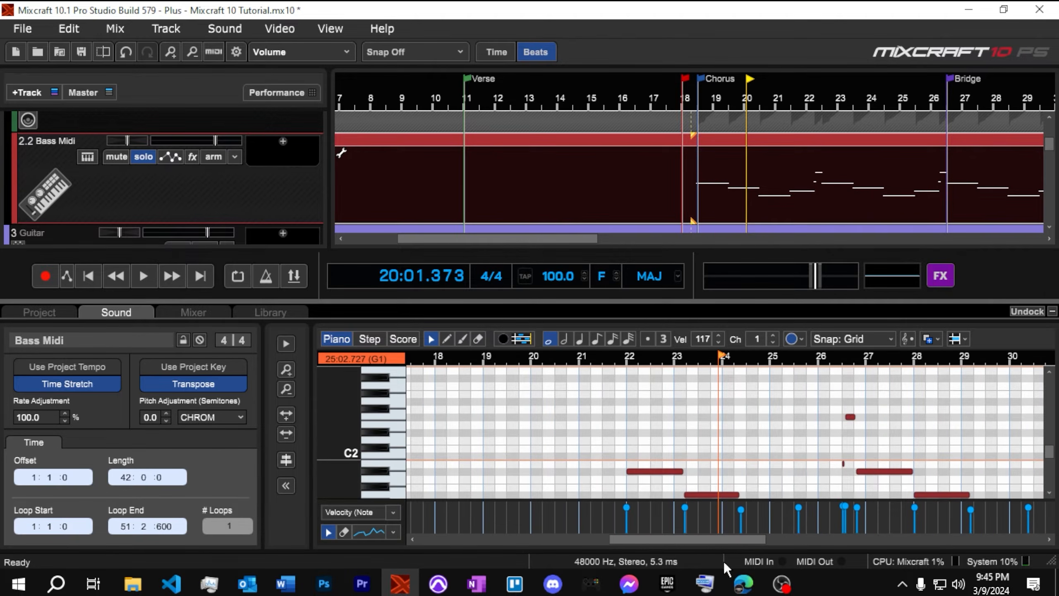
pyautogui.moveTo(709, 543); pyautogui.dragTo(763, 545)
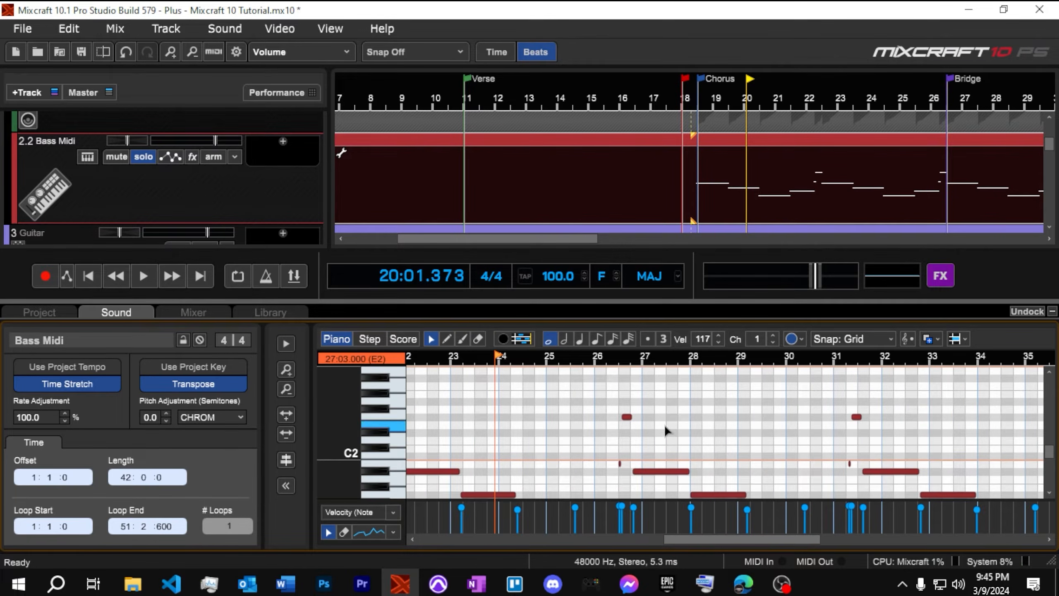
pyautogui.scroll(-3, 826, 523)
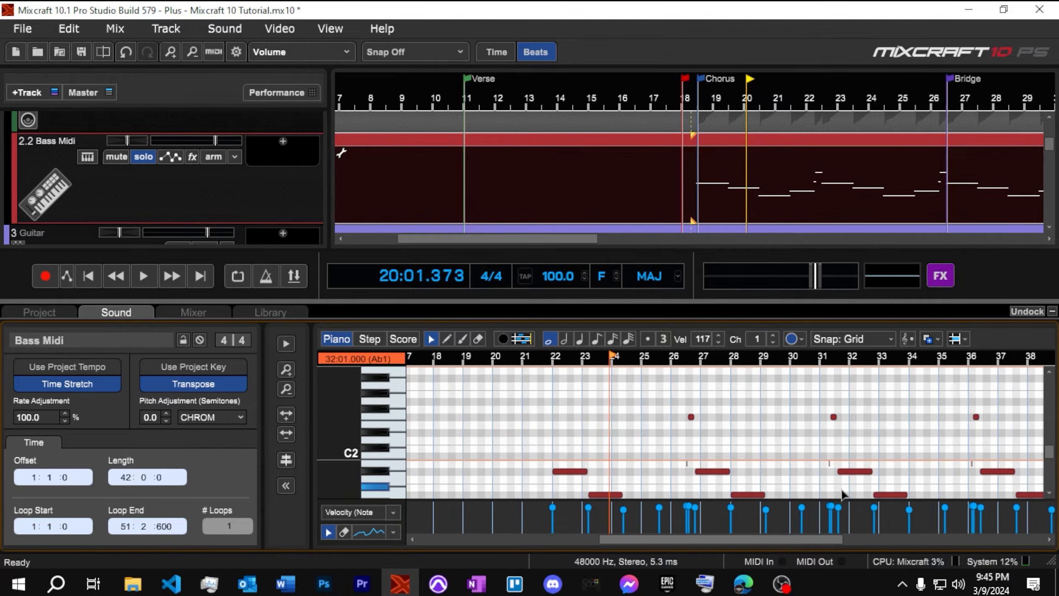
pyautogui.scroll(-3, 935, 464)
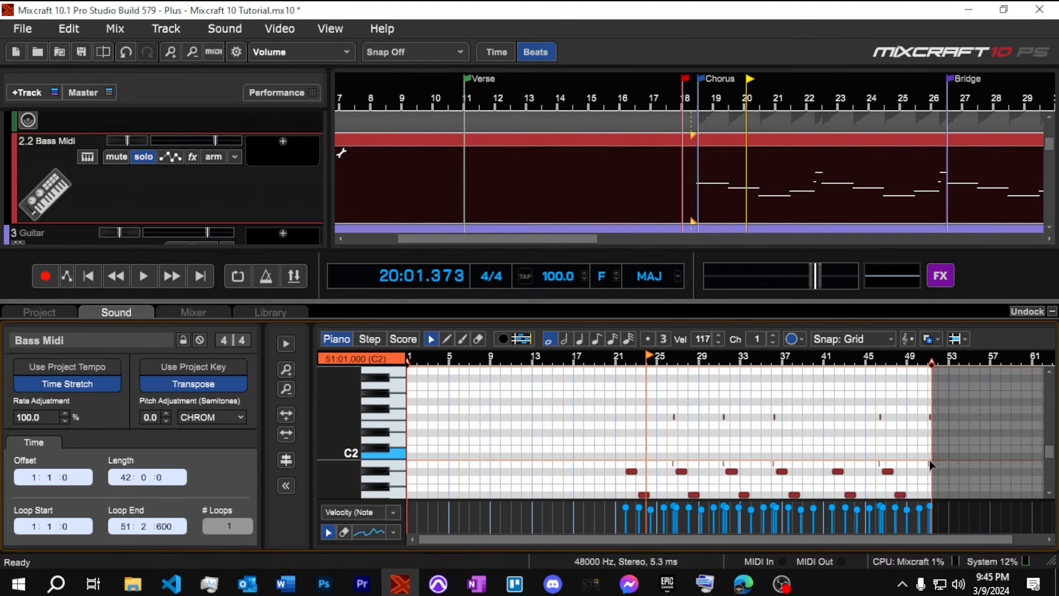
pyautogui.scroll(3, 877, 481)
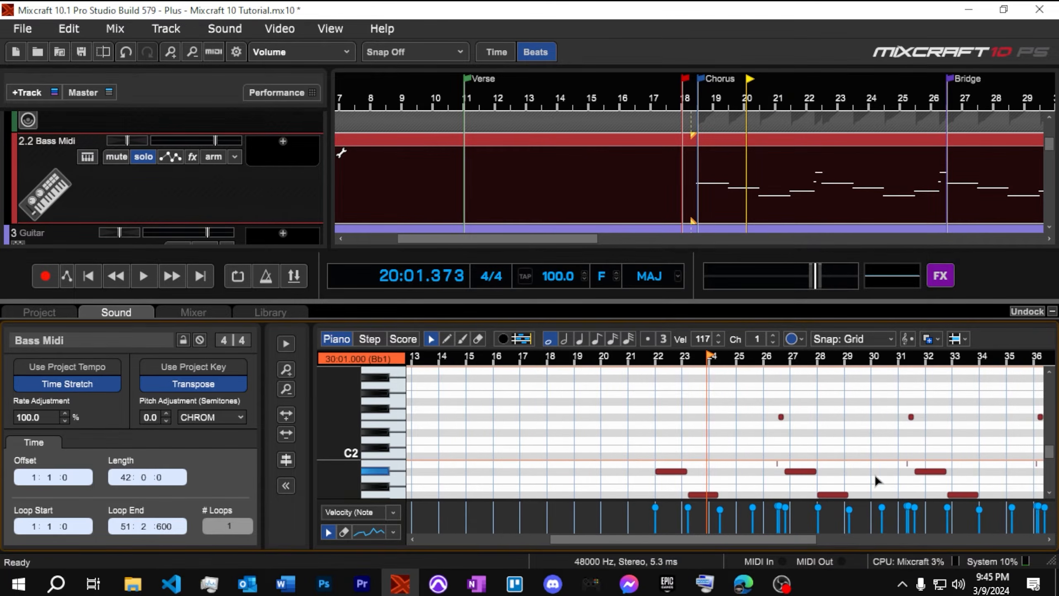
pyautogui.moveTo(714, 402); pyautogui.dragTo(987, 446)
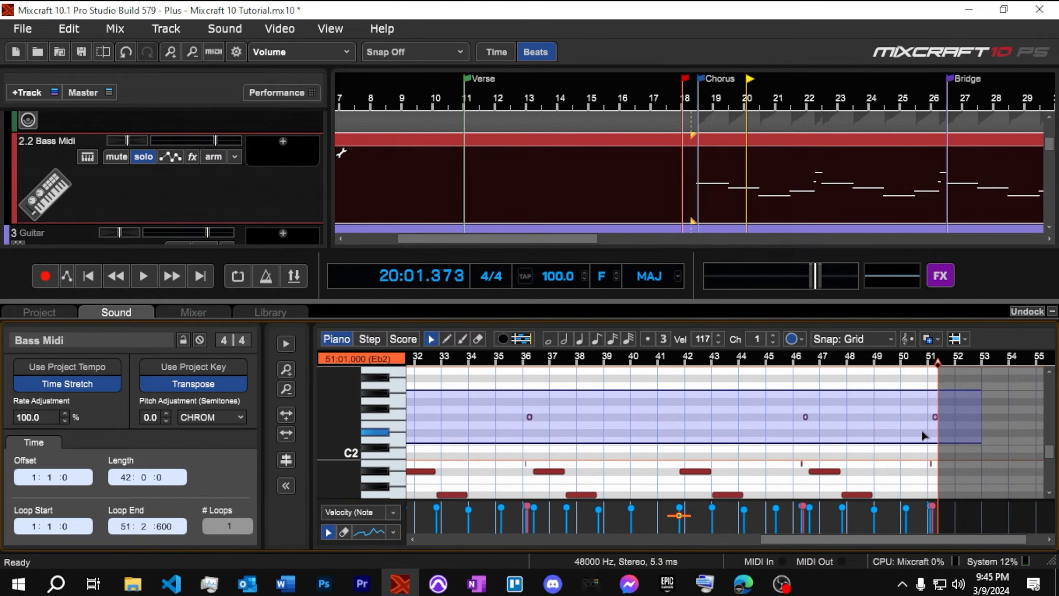
pyautogui.moveTo(918, 436); pyautogui.dragTo(917, 436)
pyautogui.scroll(-2, 506, 446)
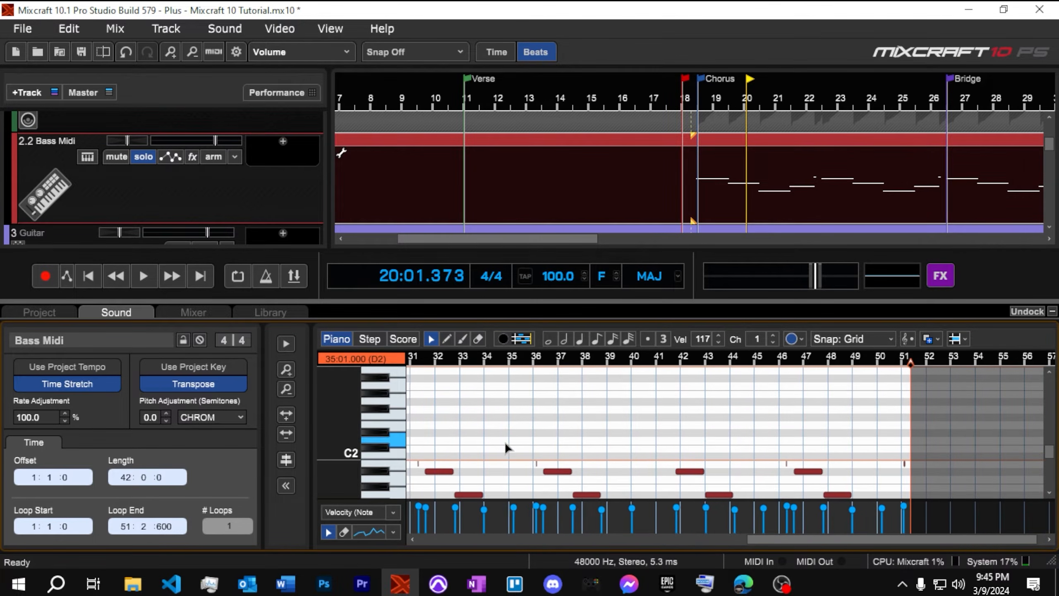
# Select all the tiny stray B1 notes in the Bass Midi clip and delete them
pyautogui.moveTo(810, 540); pyautogui.dragTo(621, 561)
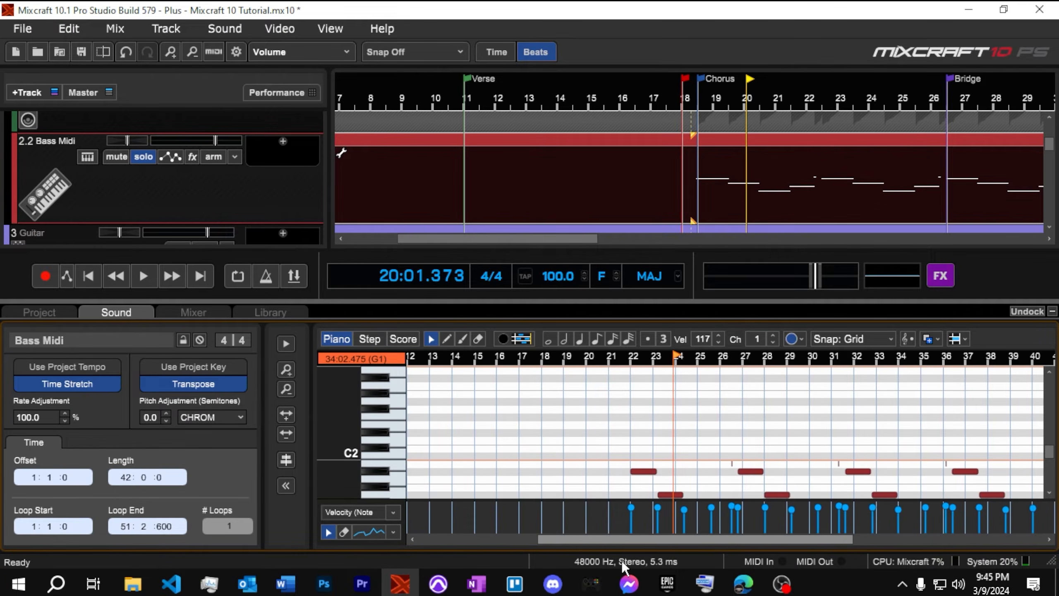
pyautogui.click(392, 467)
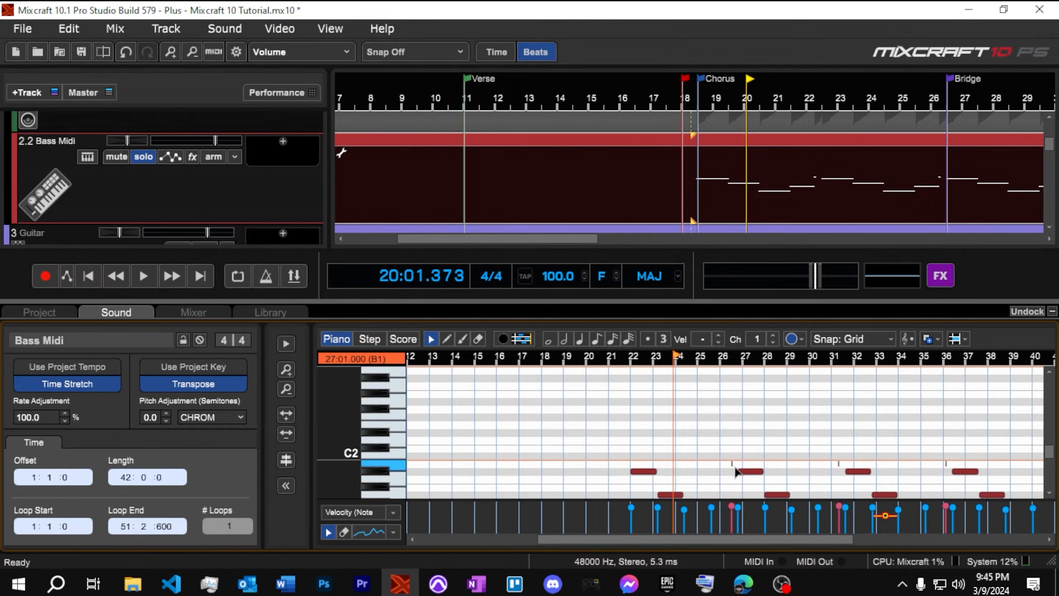
pyautogui.scroll(-2, 862, 455)
pyautogui.scroll(4, 861, 455)
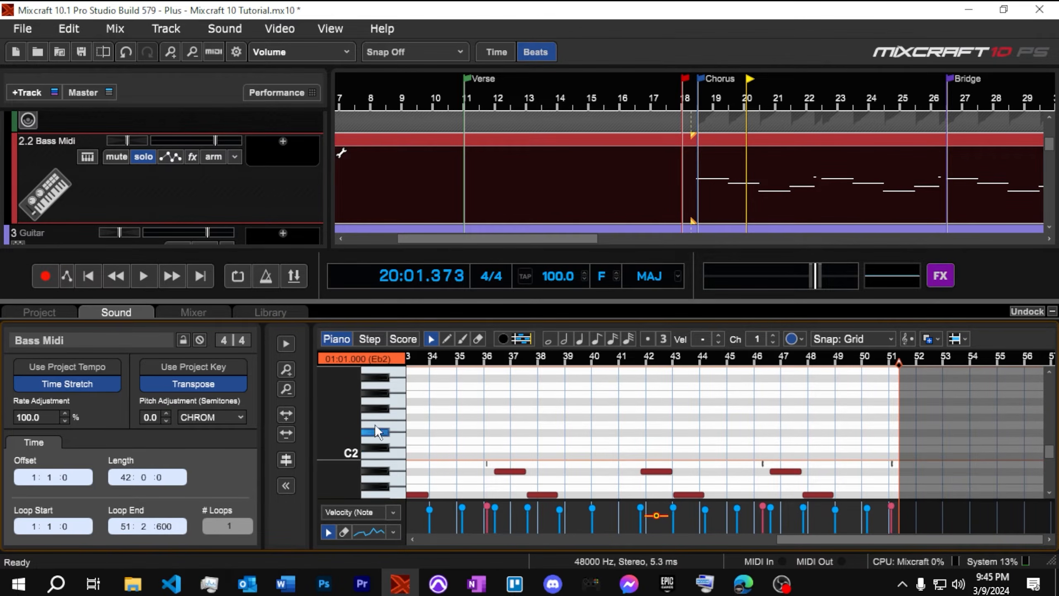
pyautogui.scroll(-3, 386, 438)
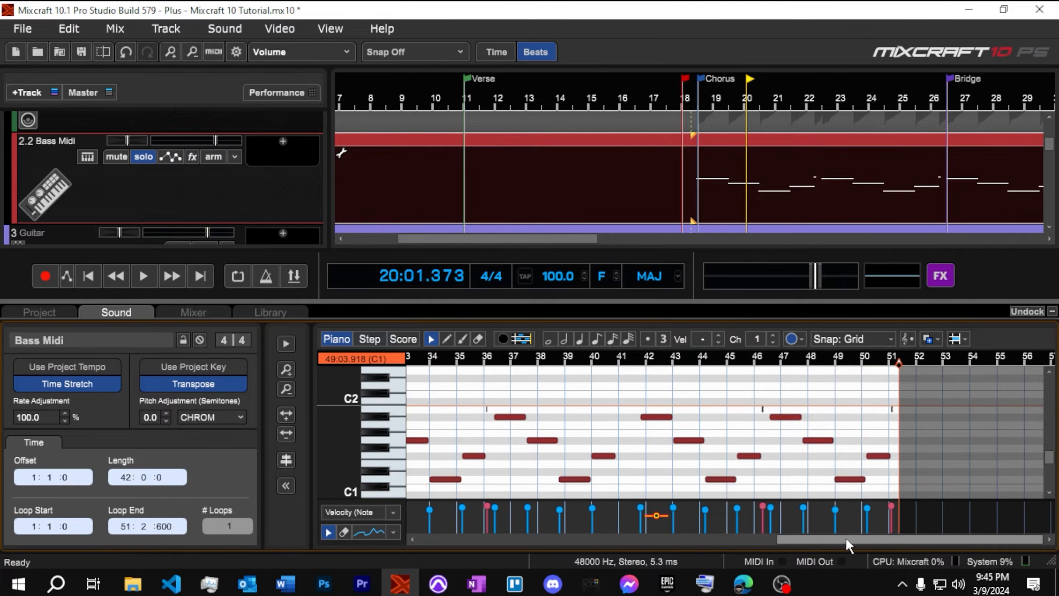
pyautogui.moveTo(849, 540); pyautogui.dragTo(786, 539)
pyautogui.press('Delete')
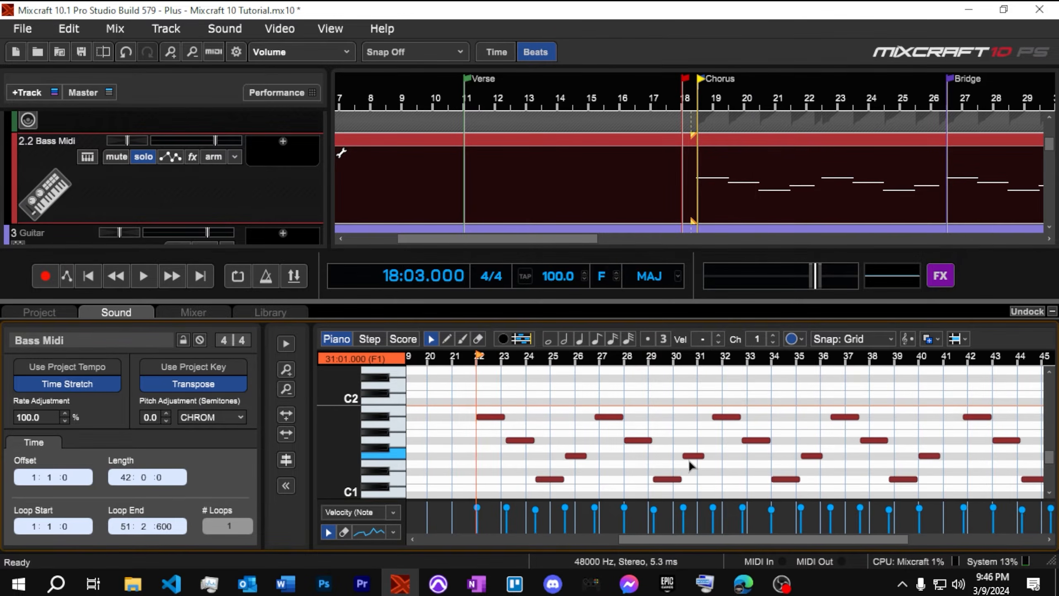
# Play the Bass Midi clip from the start of the first chorus to around bar 21
pyautogui.scroll(-3, 689, 460)
pyautogui.press('space')
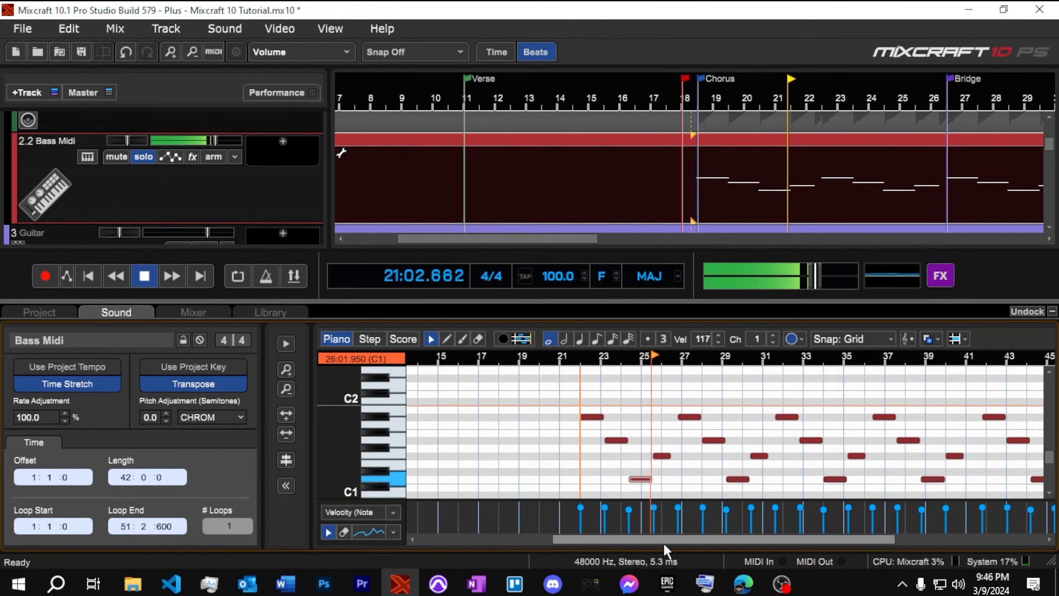
pyautogui.press('space')
pyautogui.scroll(1, 651, 453)
pyautogui.scroll(7, 667, 458)
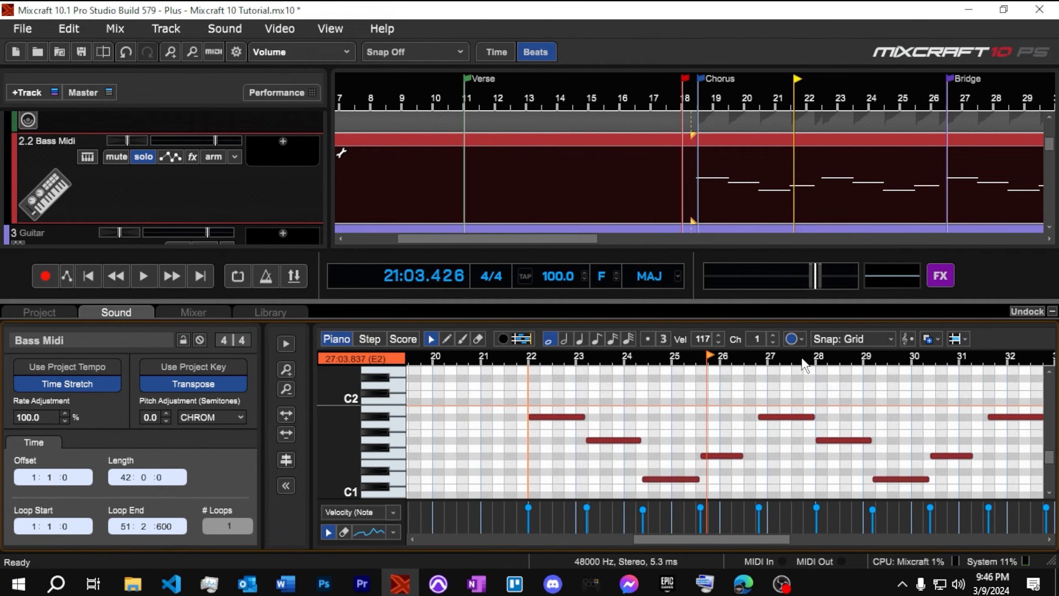
# Adjust the edges of the Bass Midi notes from the first Bb1 at bar 22 to the next Bb1 near bar 27, closing gaps between consecutive notes
pyautogui.scroll(-2, 804, 370)
pyautogui.scroll(1, 698, 200)
pyautogui.scroll(1, 263, 188)
pyautogui.moveTo(563, 364); pyautogui.dragTo(601, 364)
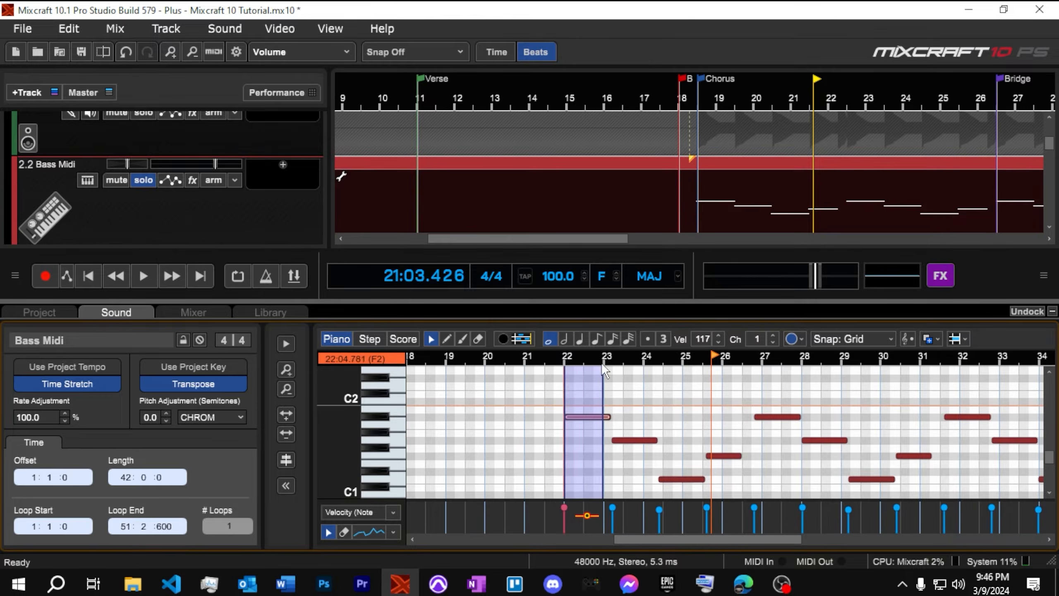
pyautogui.scroll(3, 693, 432)
pyautogui.scroll(1, 644, 466)
pyautogui.click(545, 430)
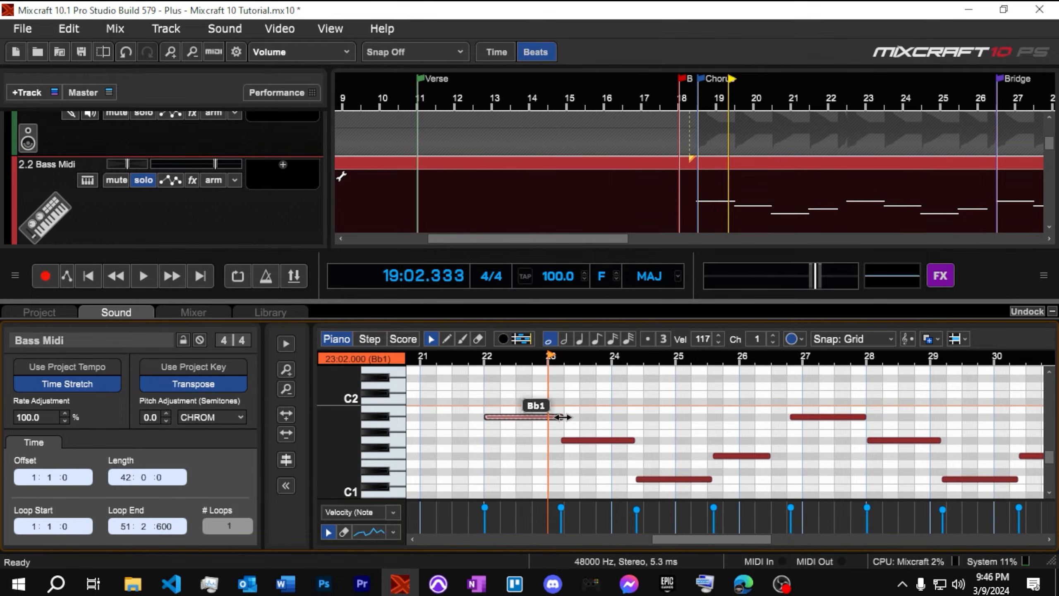
pyautogui.moveTo(567, 417); pyautogui.dragTo(565, 440)
pyautogui.moveTo(637, 480); pyautogui.dragTo(629, 479)
pyautogui.moveTo(711, 479); pyautogui.dragTo(706, 479)
pyautogui.moveTo(714, 456); pyautogui.dragTo(709, 456)
pyautogui.moveTo(791, 416); pyautogui.dragTo(788, 417)
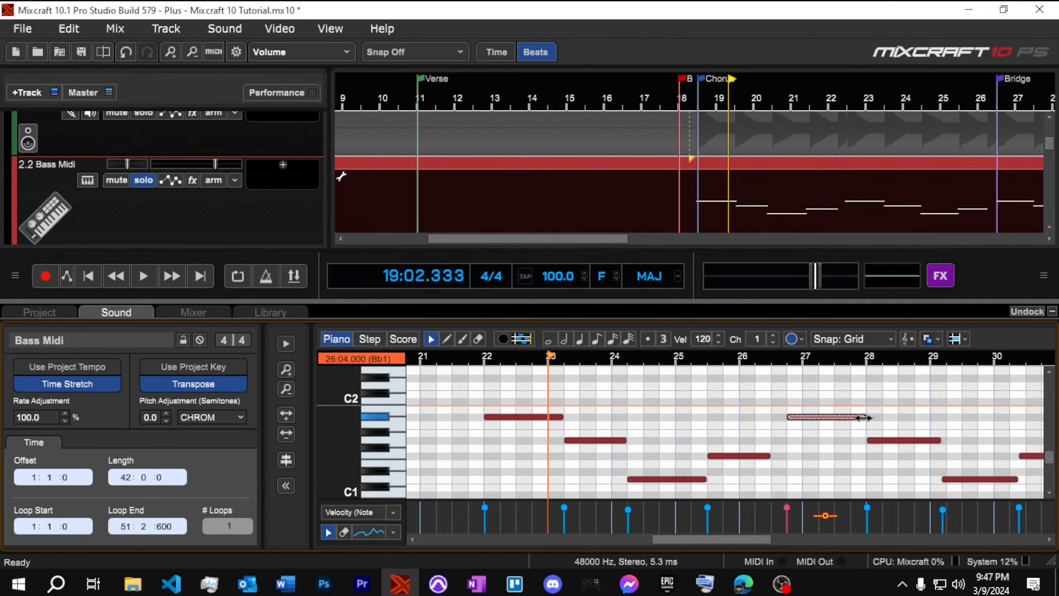
# Align the Ab1 and Eb1 notes between bars 28 and 30 of the Bass Midi clip with the bass line's rhythm
pyautogui.scroll(1, 868, 452)
pyautogui.scroll(-3, 869, 456)
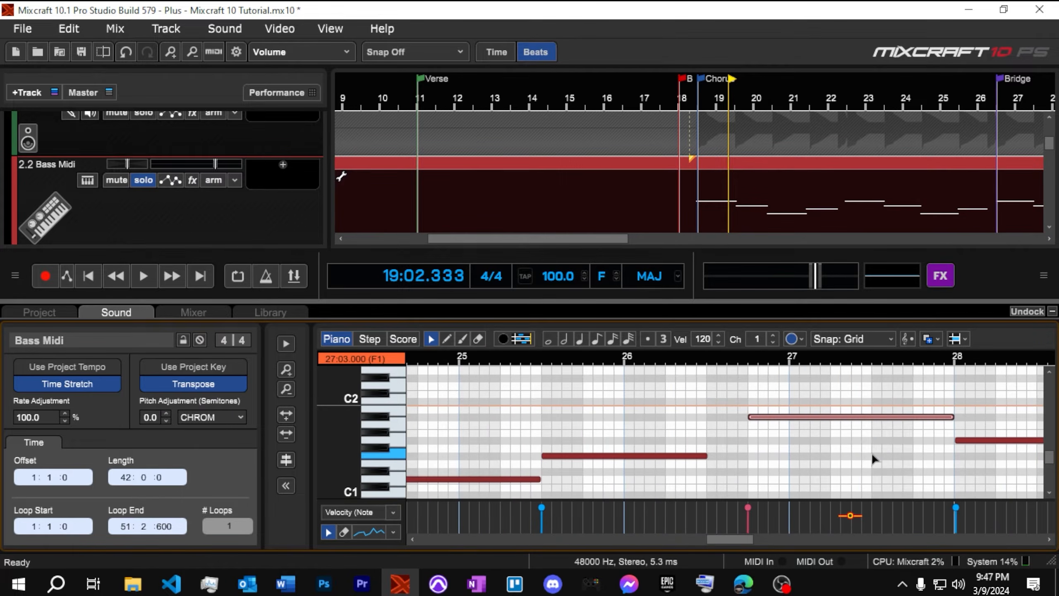
pyautogui.scroll(-3, 872, 455)
pyautogui.moveTo(792, 540); pyautogui.dragTo(819, 539)
pyautogui.scroll(3, 651, 421)
pyautogui.click(645, 361)
pyautogui.scroll(-2, 777, 460)
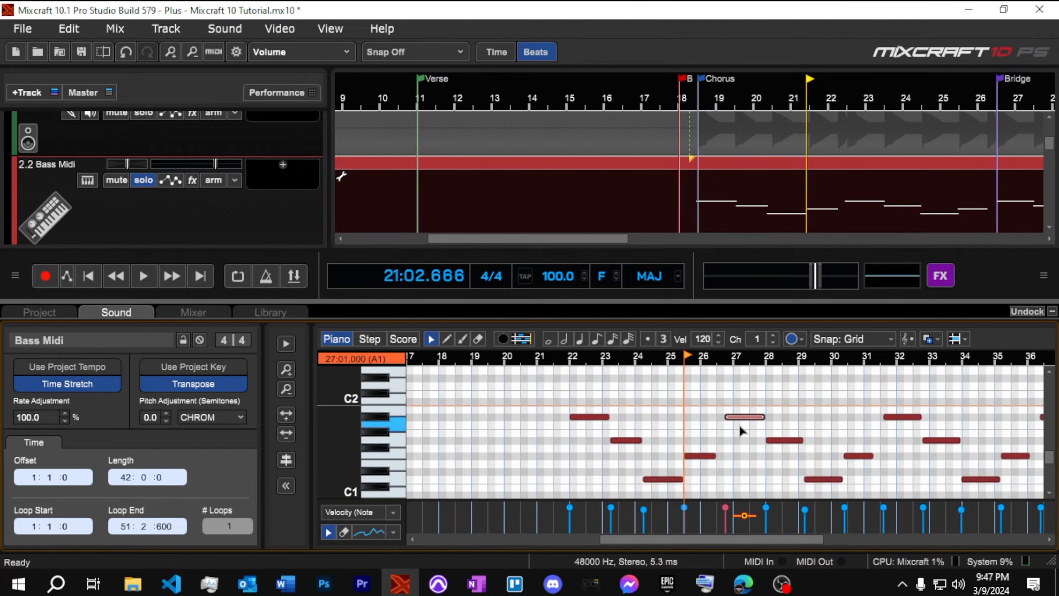
pyautogui.moveTo(763, 540); pyautogui.dragTo(808, 541)
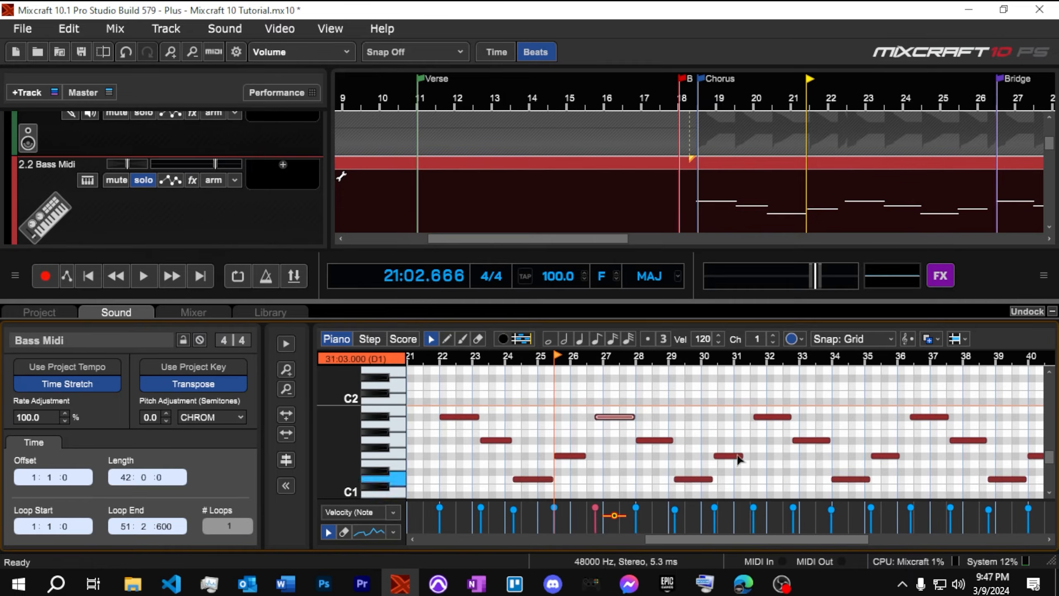
pyautogui.click(672, 360)
pyautogui.scroll(5, 730, 440)
pyautogui.moveTo(733, 441); pyautogui.dragTo(729, 441)
pyautogui.moveTo(742, 479); pyautogui.dragTo(736, 481)
# Adjust the start and end of the Bb1 note at bar 31 and extend the following Ab1 note's start back to meet it
pyautogui.scroll(-4, 744, 442)
pyautogui.moveTo(767, 541); pyautogui.dragTo(824, 542)
pyautogui.scroll(3, 652, 417)
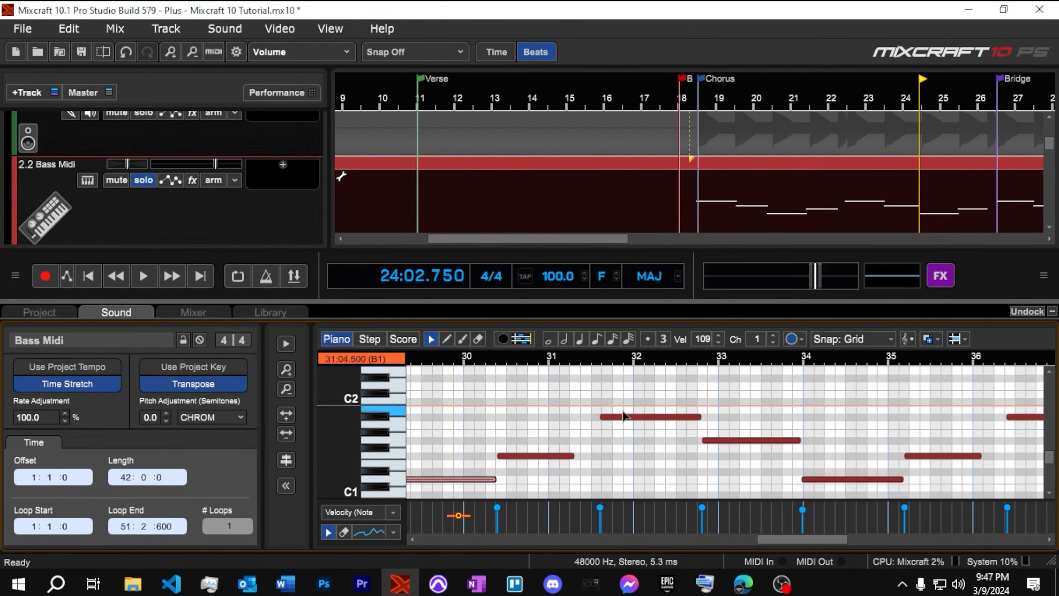
pyautogui.moveTo(599, 417); pyautogui.dragTo(594, 418)
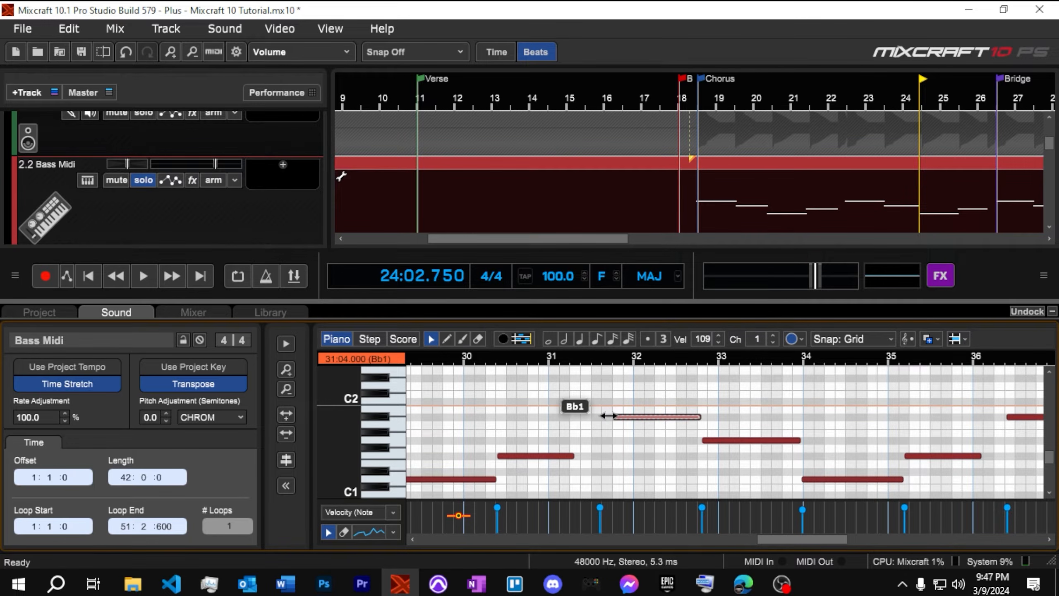
pyautogui.moveTo(607, 415); pyautogui.dragTo(602, 416)
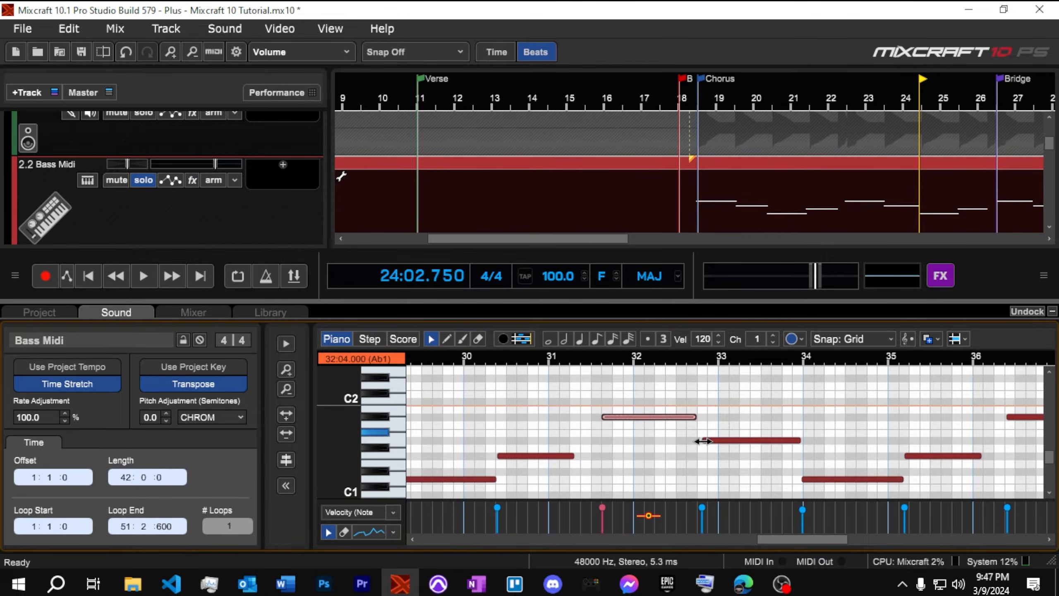
pyautogui.moveTo(707, 440); pyautogui.dragTo(698, 440)
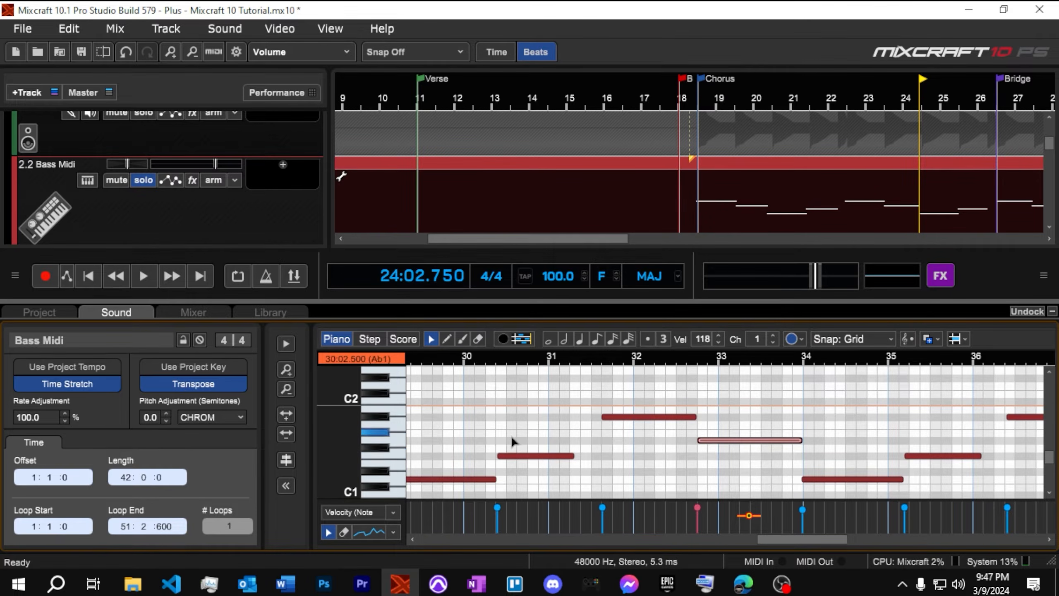
# Align the edges of the remaining Bass Midi notes from about bar 34 through the last phrase near bar 51
pyautogui.moveTo(779, 540); pyautogui.dragTo(793, 541)
pyautogui.moveTo(684, 479); pyautogui.dragTo(680, 479)
pyautogui.moveTo(783, 455); pyautogui.dragTo(778, 456)
pyautogui.moveTo(741, 417); pyautogui.dragTo(747, 417)
pyautogui.moveTo(838, 440); pyautogui.dragTo(844, 440)
pyautogui.moveTo(943, 479); pyautogui.dragTo(949, 479)
pyautogui.click(955, 455)
pyautogui.moveTo(892, 540); pyautogui.dragTo(952, 541)
pyautogui.moveTo(870, 440); pyautogui.dragTo(874, 441)
pyautogui.click(972, 479)
pyautogui.moveTo(917, 541); pyautogui.dragTo(964, 541)
pyautogui.click(791, 456)
pyautogui.moveTo(868, 440); pyautogui.dragTo(872, 441)
pyautogui.moveTo(877, 479); pyautogui.dragTo(877, 480)
pyautogui.moveTo(964, 541); pyautogui.dragTo(978, 541)
pyautogui.moveTo(878, 456); pyautogui.dragTo(870, 478)
# Solo the Bass Synth alongside Bass Midi and play both from just before the first chorus to around bar 20
pyautogui.scroll(-2, 890, 436)
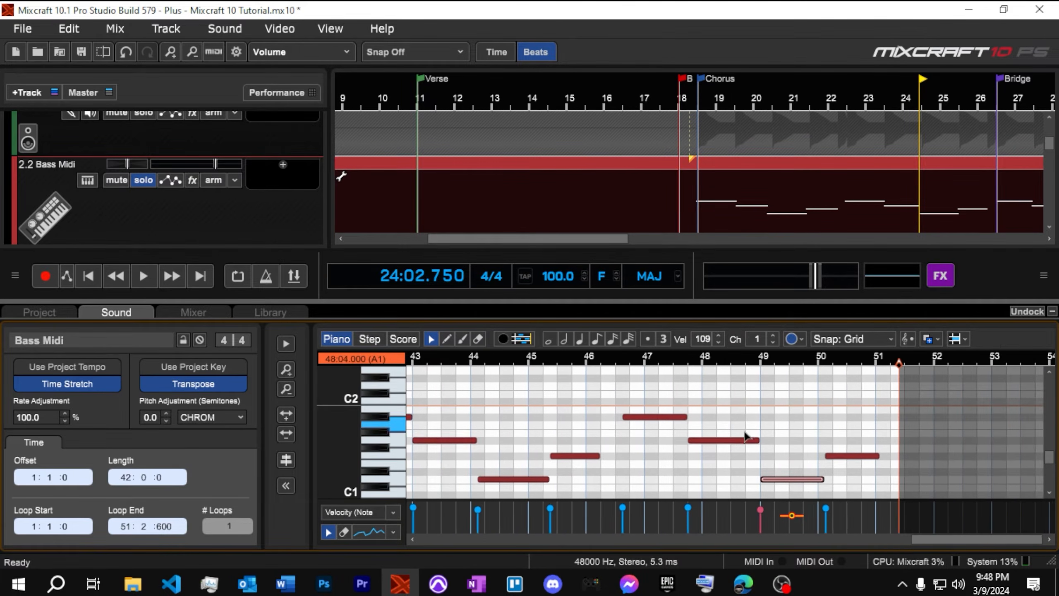
pyautogui.scroll(-4, 746, 435)
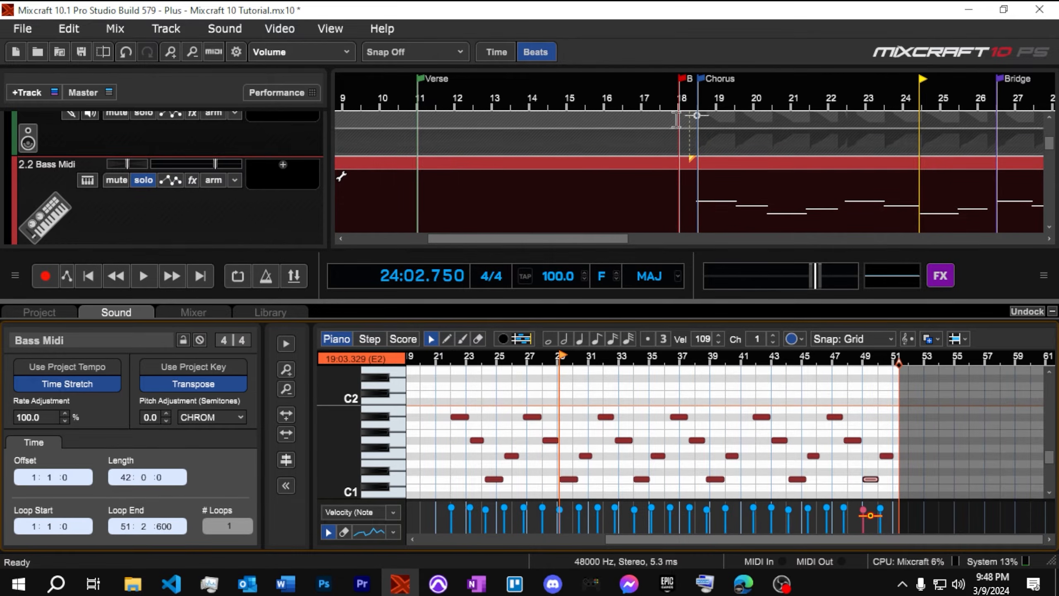
pyautogui.click(683, 104)
pyautogui.scroll(2, 221, 201)
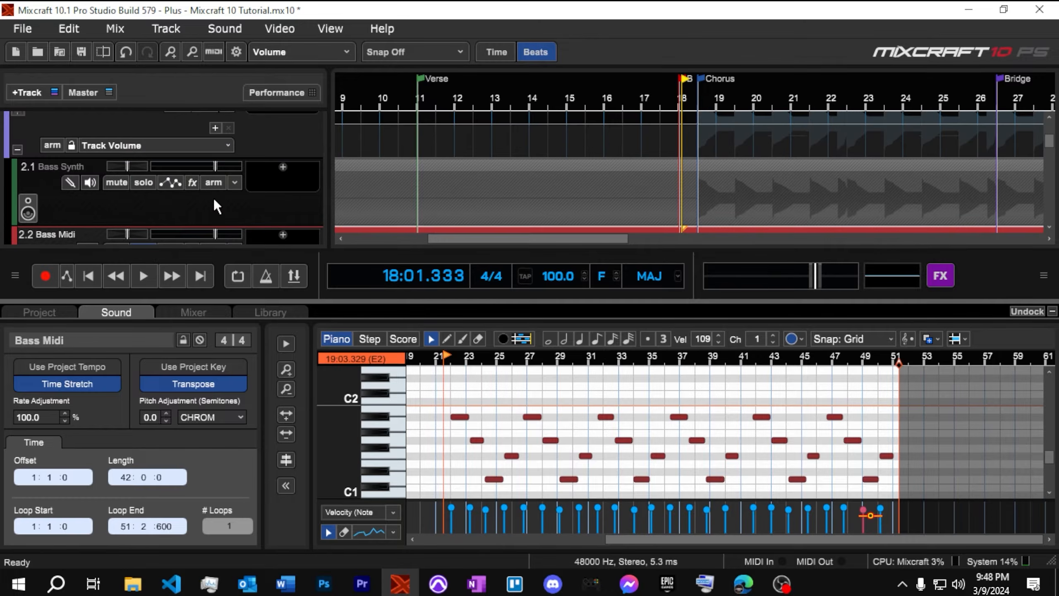
pyautogui.click(144, 183)
pyautogui.press('space')
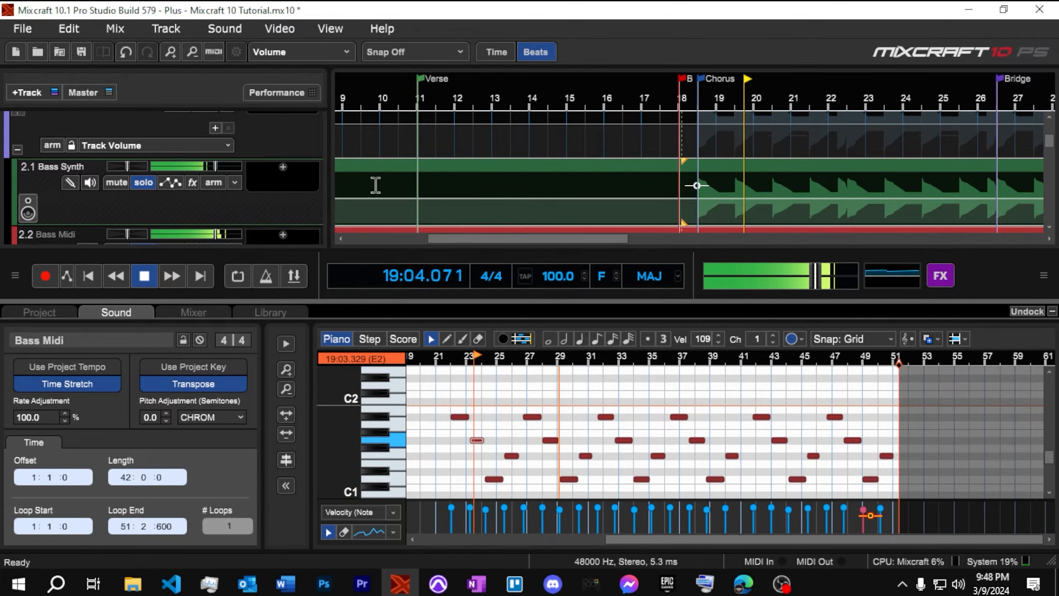
pyautogui.press('space')
# Set the timeline to Snap To Grid and place the playhead at the Bass Synth note onset near 19:03.062
pyautogui.scroll(3, 477, 370)
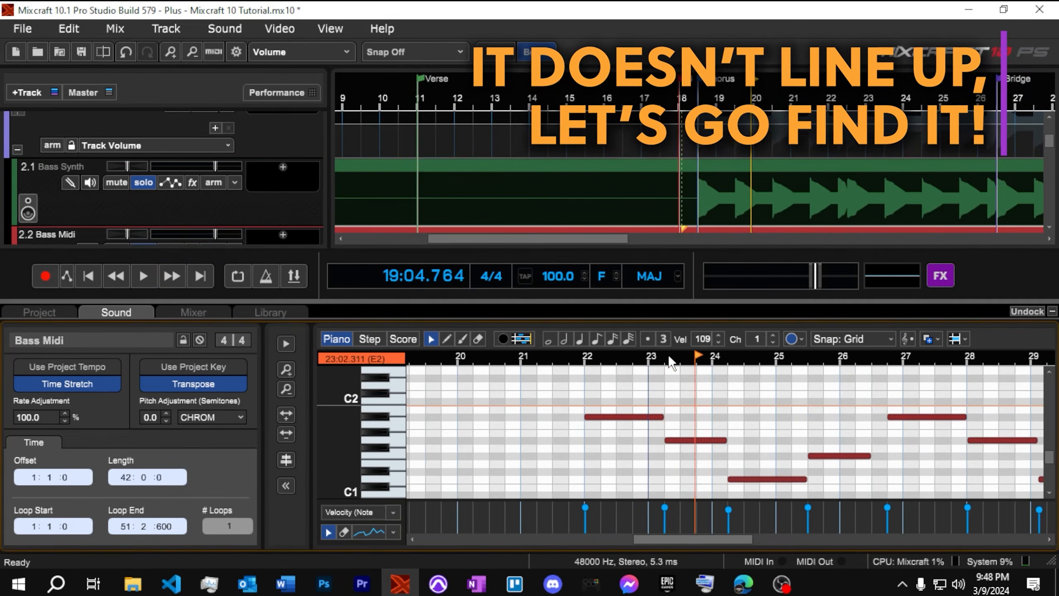
pyautogui.click(665, 359)
pyautogui.scroll(4, 684, 200)
pyautogui.moveTo(636, 239); pyautogui.dragTo(661, 239)
pyautogui.click(690, 198)
pyautogui.scroll(4, 693, 198)
pyautogui.click(447, 51)
pyautogui.click(400, 84)
pyautogui.click(628, 198)
pyautogui.scroll(8, 666, 417)
pyautogui.scroll(-6, 801, 447)
pyautogui.click(836, 439)
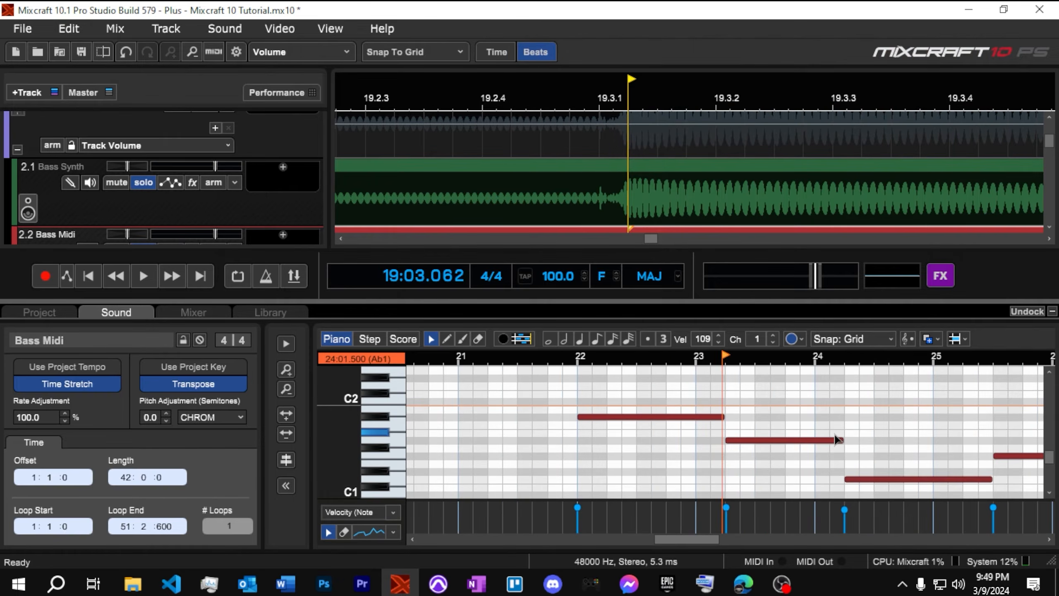
# Turn timeline snapping off and place the playhead on the Bass Synth note onset just past 20.3
pyautogui.scroll(-2, 836, 439)
pyautogui.click(453, 54)
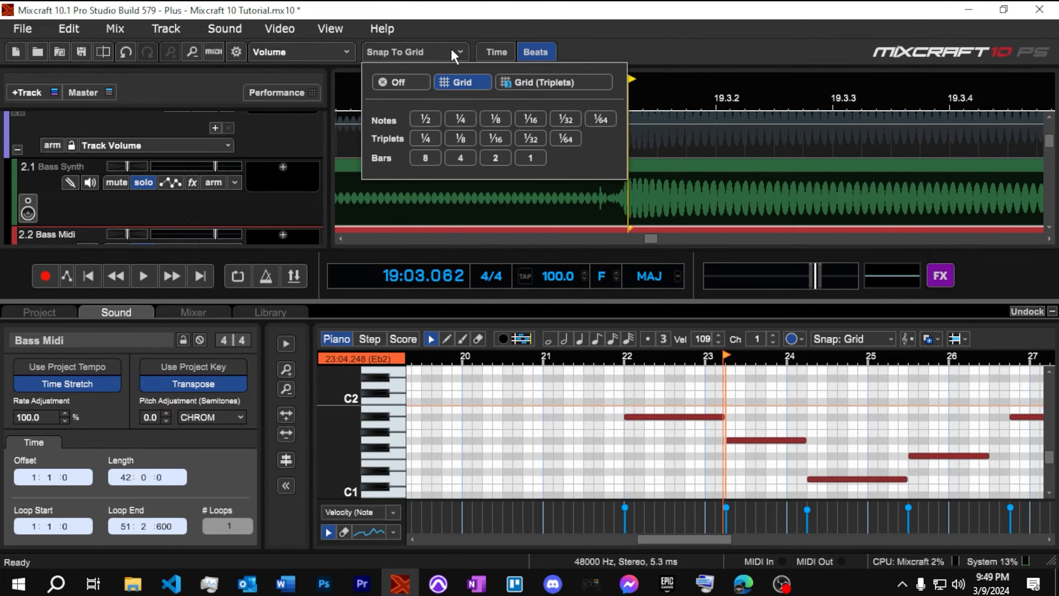
pyautogui.click(453, 54)
pyautogui.scroll(-6, 809, 179)
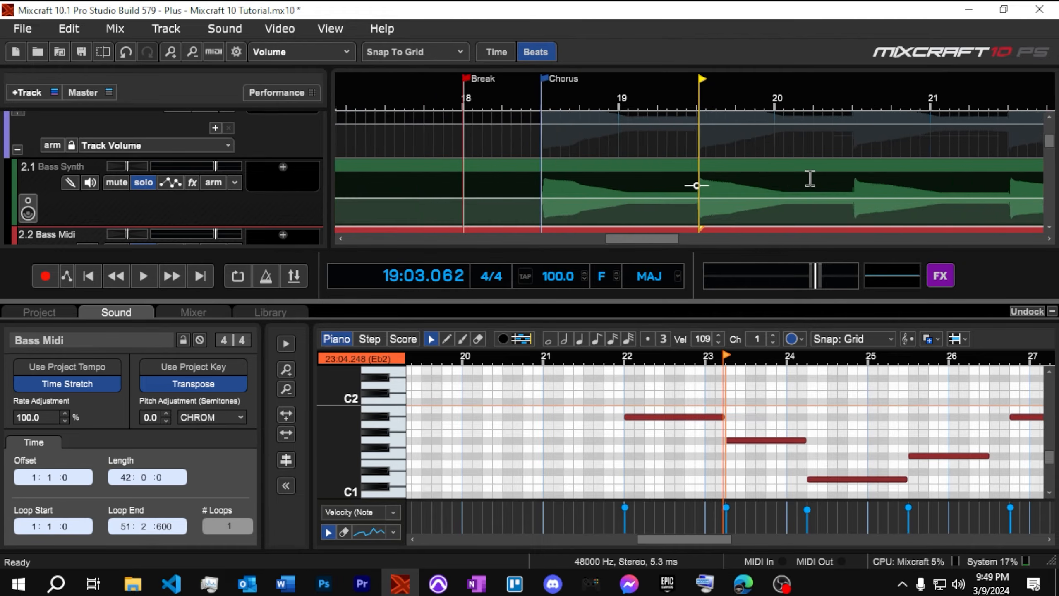
pyautogui.scroll(8, 763, 105)
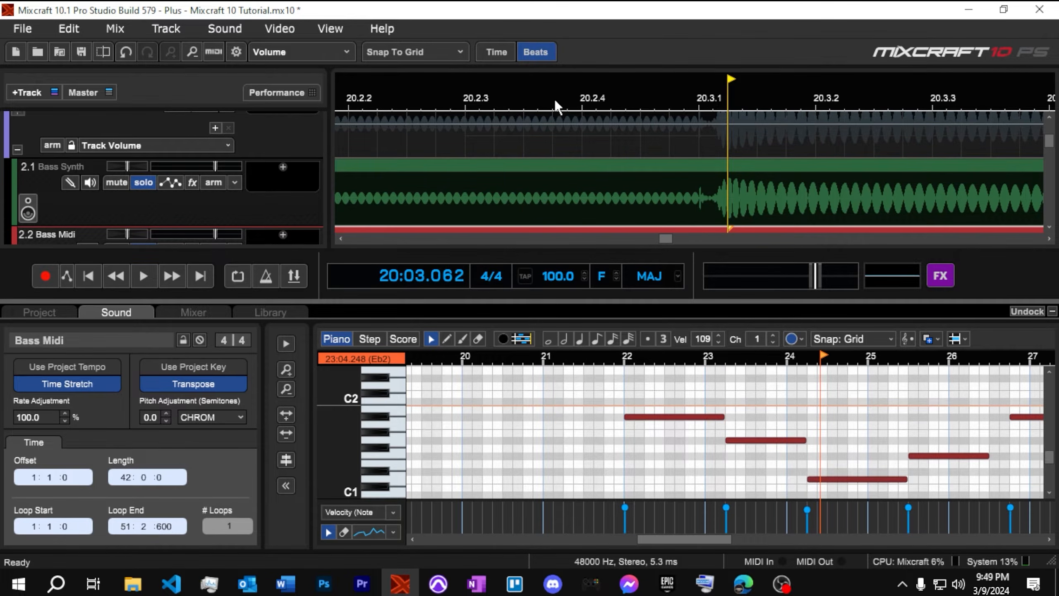
pyautogui.press('space')
pyautogui.click(422, 53)
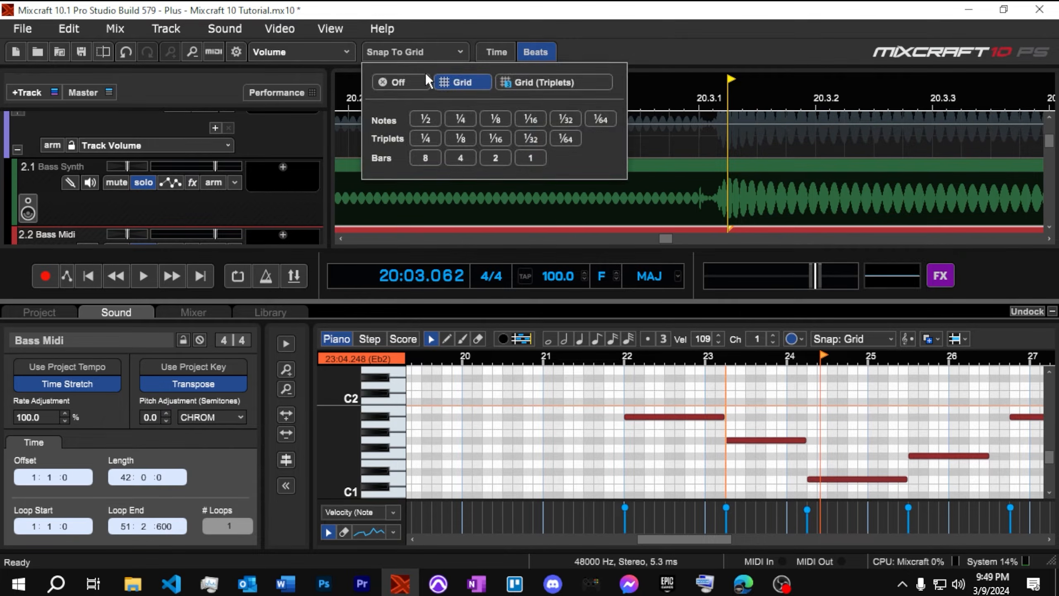
pyautogui.click(419, 82)
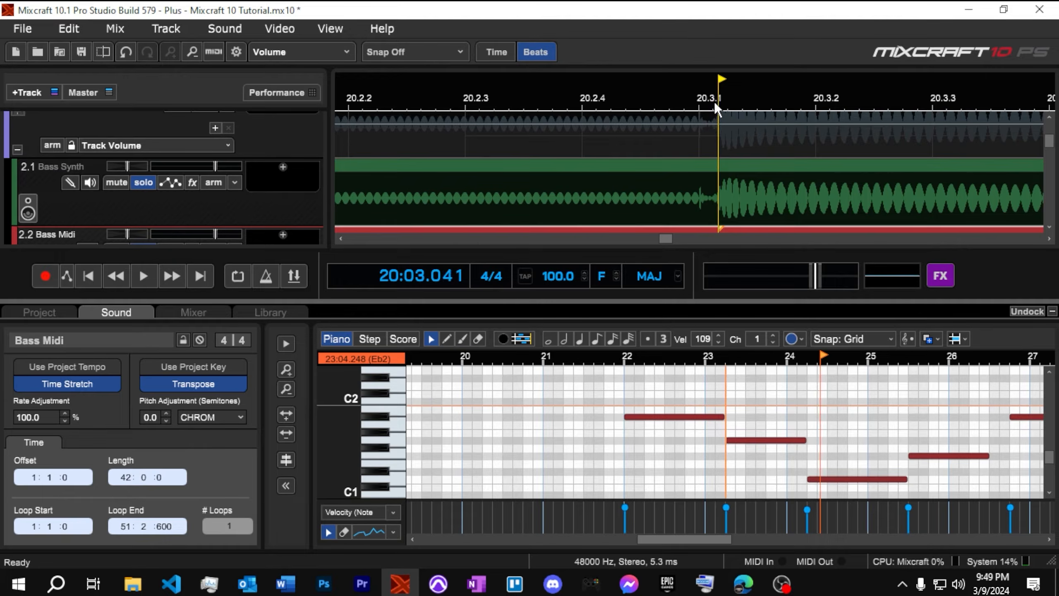
# Move the start of the Eb1 note at 24.2 in the Bass Midi clip to the playhead at the Bass Synth onset
pyautogui.scroll(4, 851, 459)
pyautogui.scroll(-3, 697, 185)
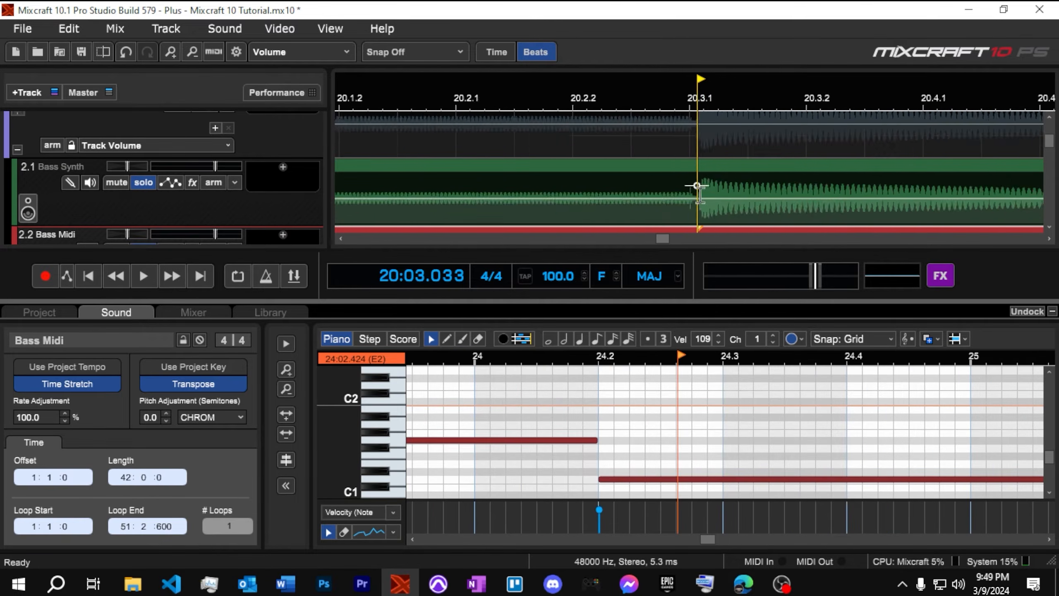
pyautogui.scroll(3, 698, 184)
pyautogui.click(598, 480)
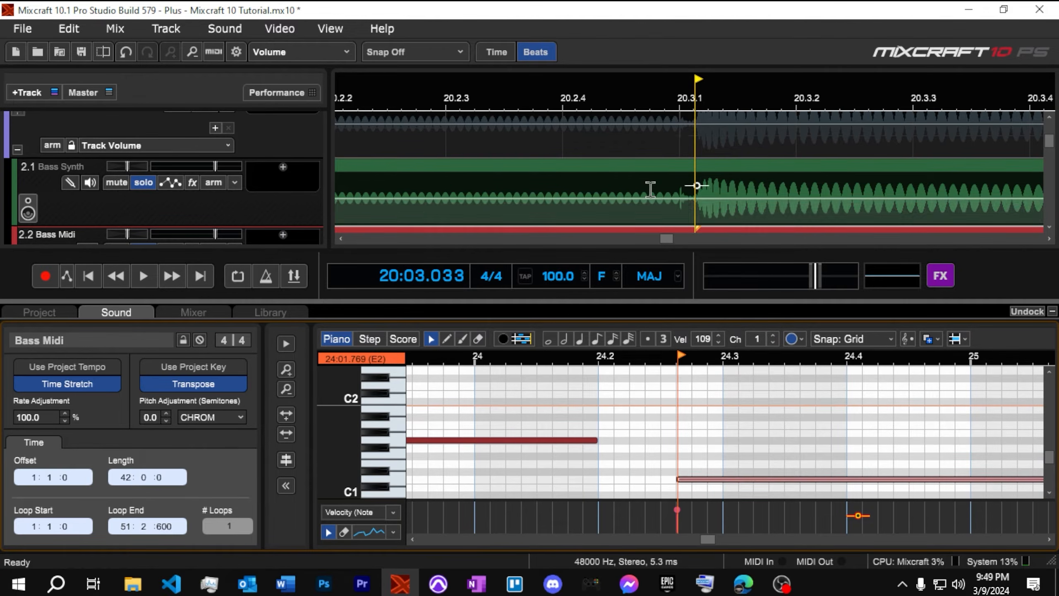
pyautogui.scroll(-3, 650, 182)
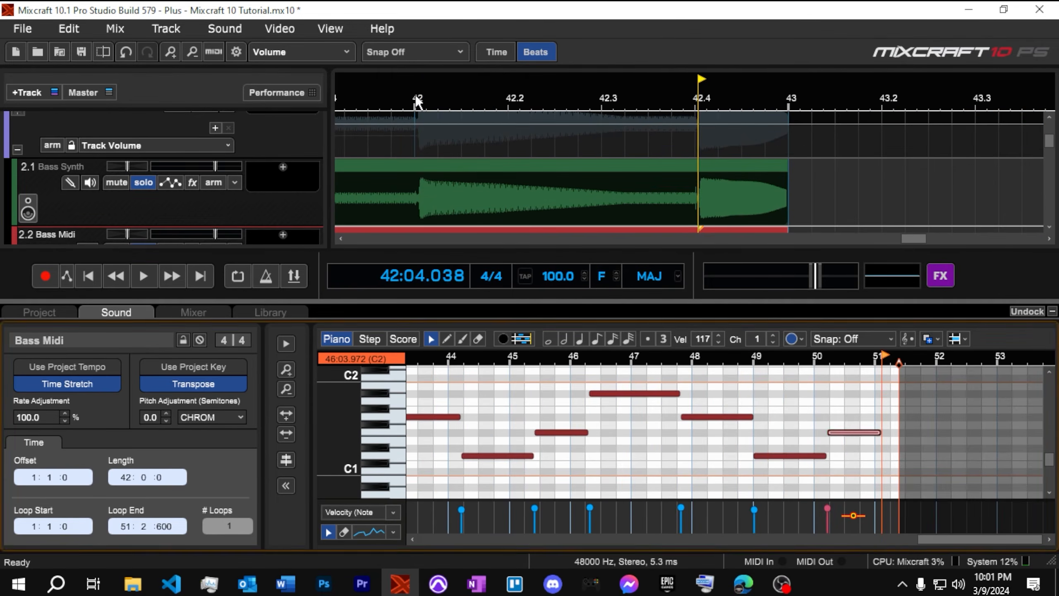
# Play the soloed Bass Synth and Bass Midi tracks together from bar 42 to just past their end
pyautogui.click(418, 101)
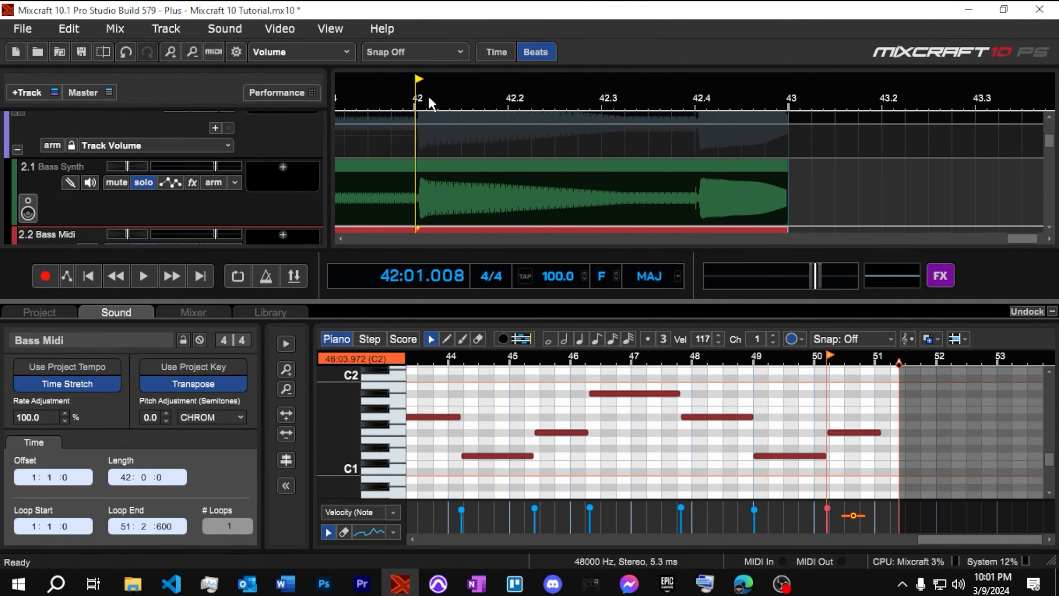
pyautogui.press('space')
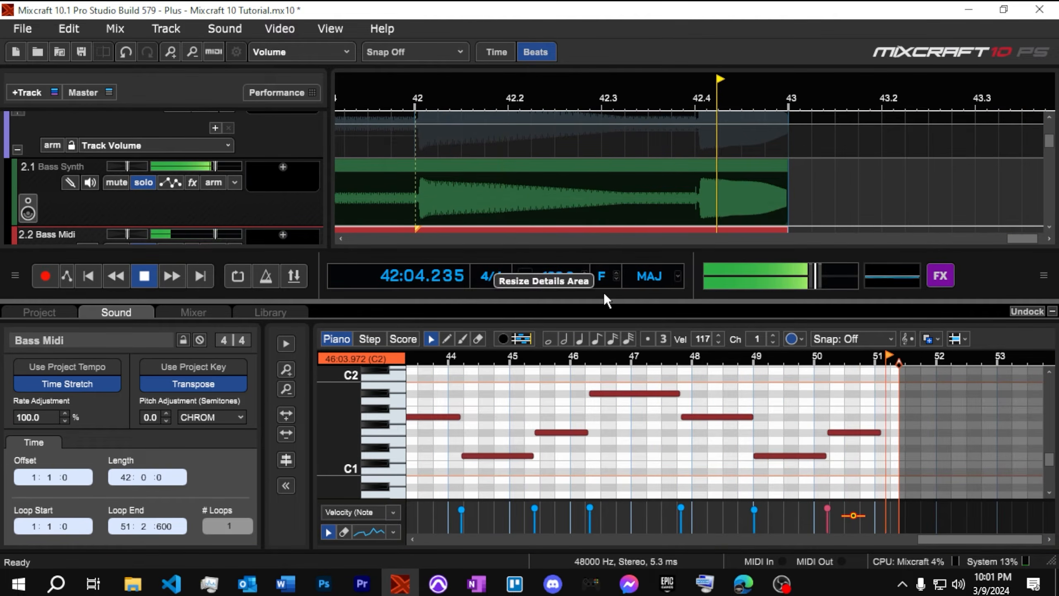
pyautogui.press('space')
# Audition the last four notes of the Bass Midi clip one after another
pyautogui.scroll(2, 380, 446)
pyautogui.scroll(12, 381, 444)
pyautogui.scroll(-15, 381, 444)
pyautogui.click(634, 395)
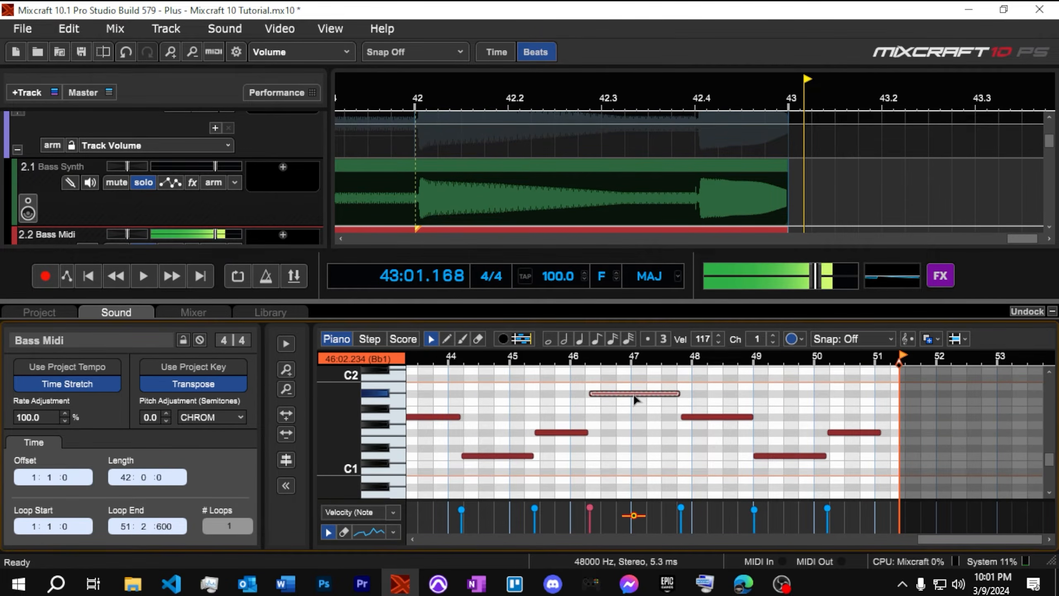
pyautogui.click(716, 416)
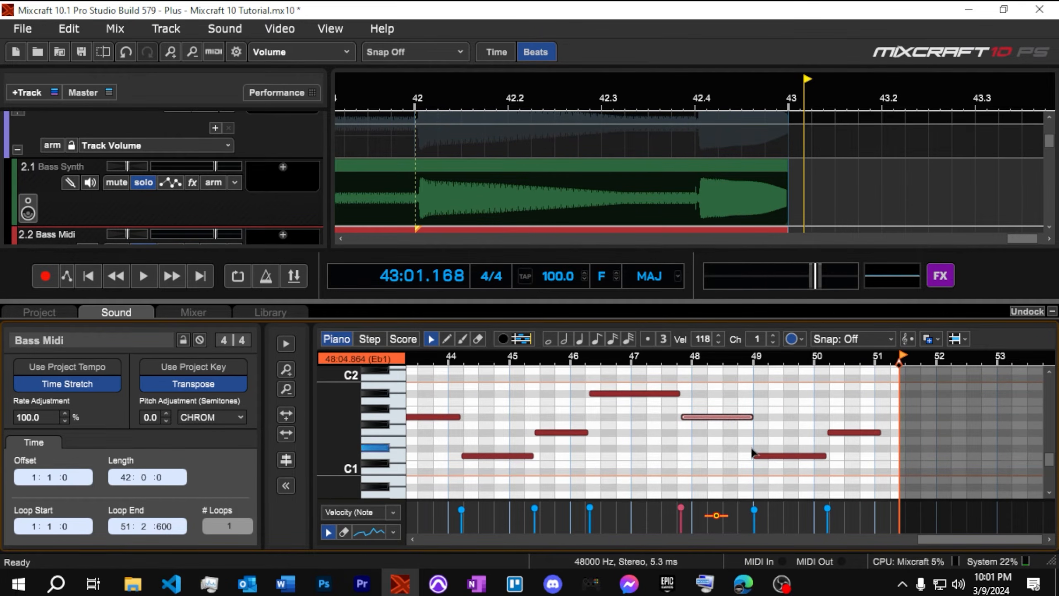
pyautogui.click(778, 456)
pyautogui.click(843, 434)
# Collapse the clip details area and play both bass tracks from the start of the first chorus to around bar 22
pyautogui.scroll(-5, 626, 424)
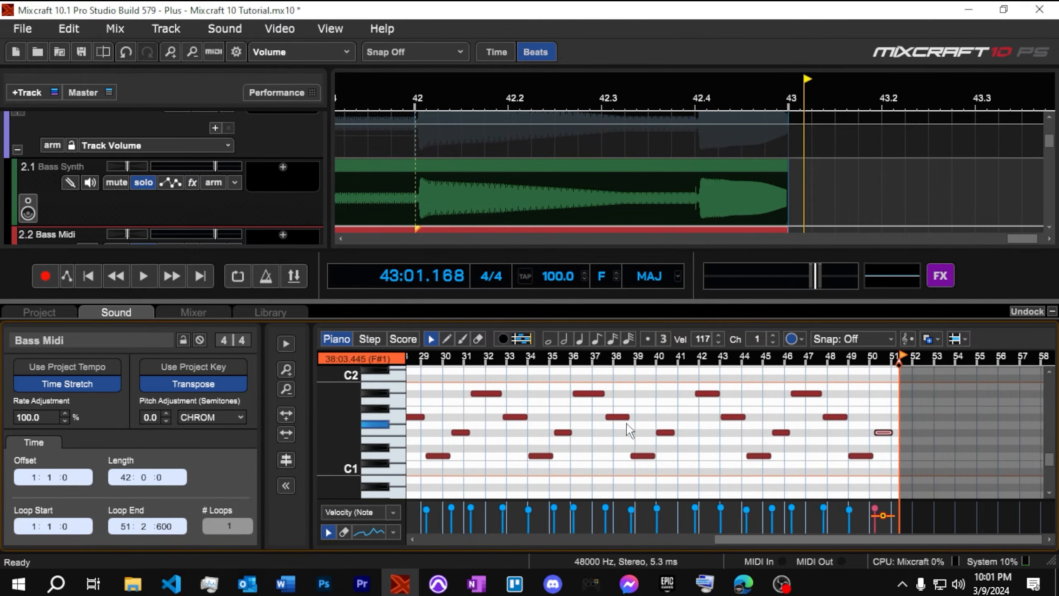
pyautogui.scroll(-6, 649, 182)
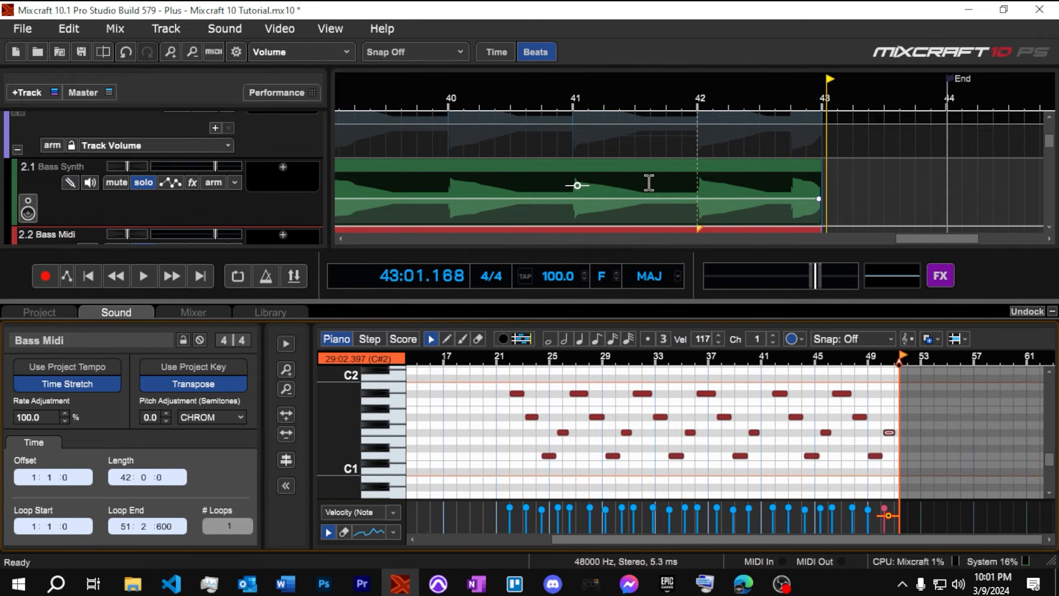
pyautogui.click(1051, 314)
pyautogui.scroll(-4, 539, 260)
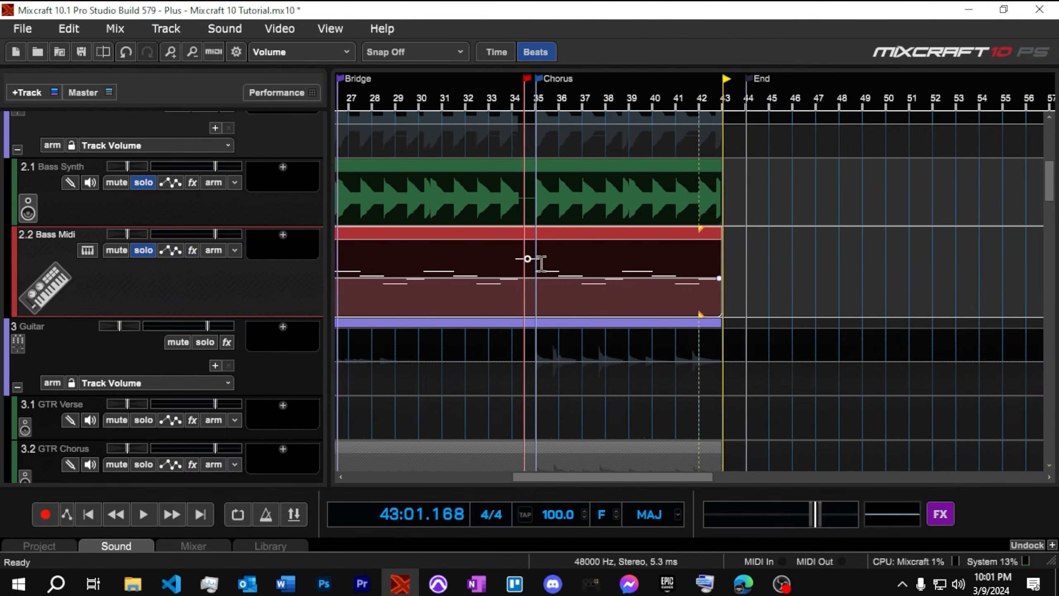
pyautogui.scroll(-2, 539, 260)
pyautogui.press('space')
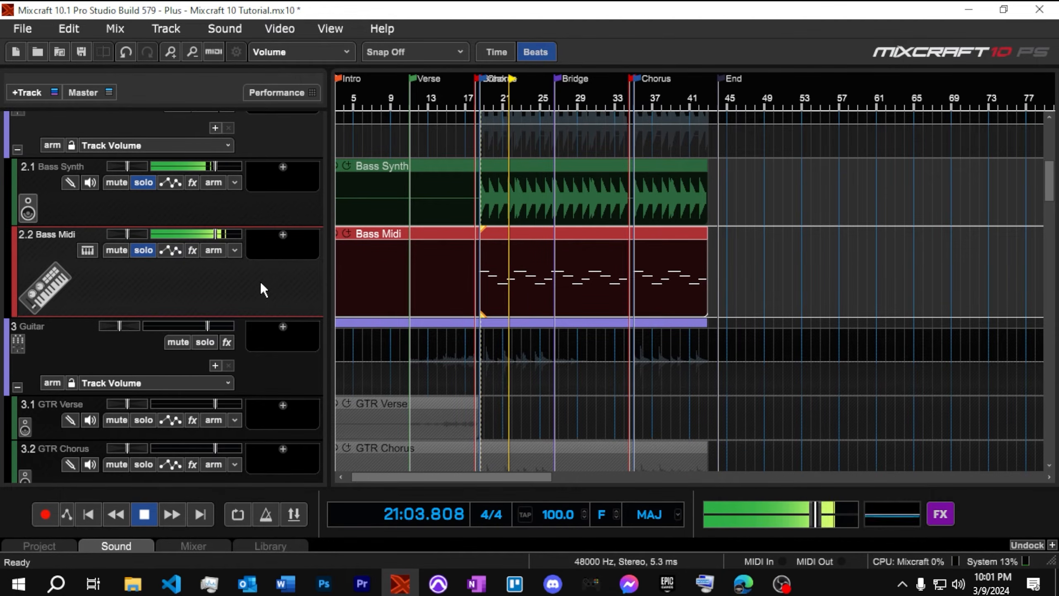
pyautogui.press('space')
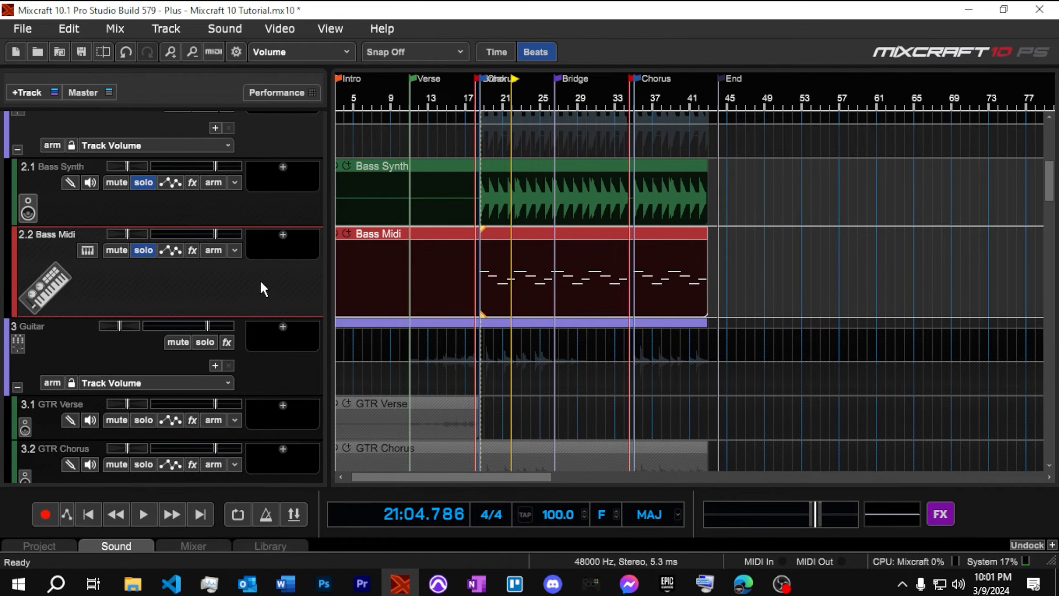
# Open the Bass Midi clip in the piano roll and select all of its notes
pyautogui.click(440, 238)
pyautogui.doubleClick(440, 237)
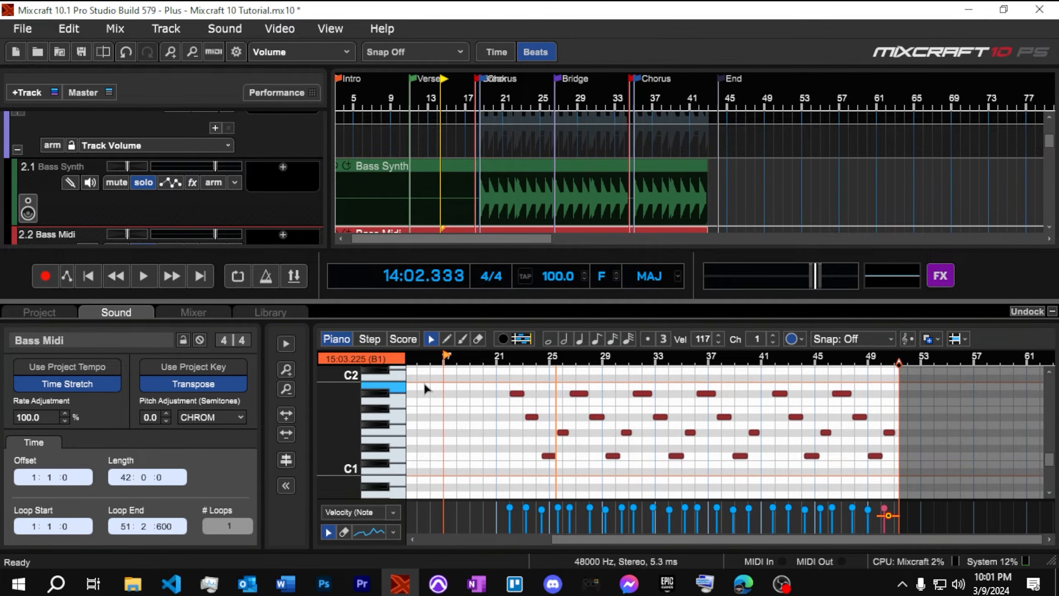
pyautogui.moveTo(423, 383); pyautogui.dragTo(801, 480)
pyautogui.moveTo(898, 486); pyautogui.dragTo(897, 483)
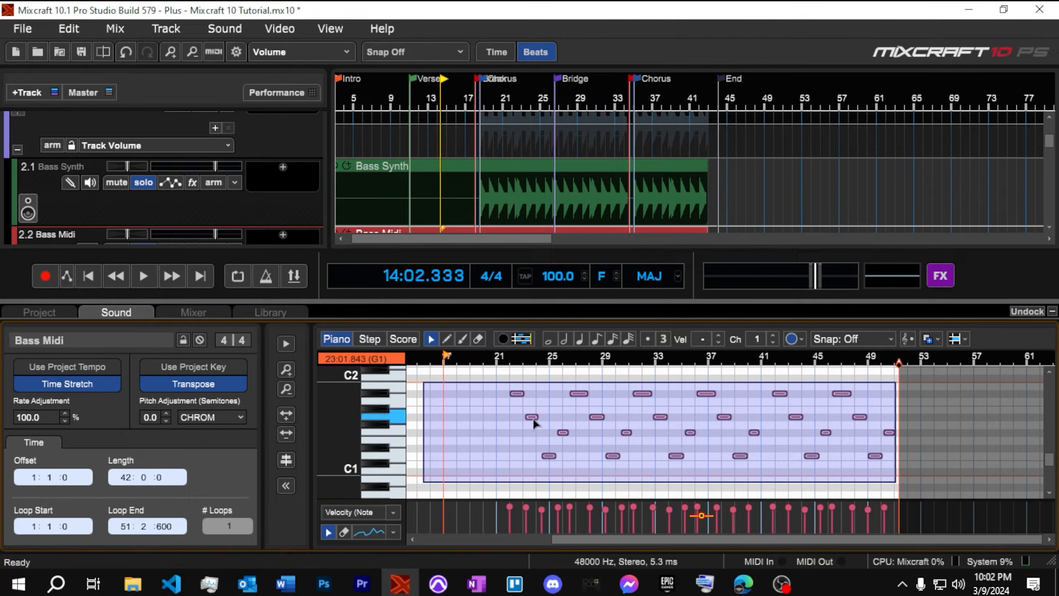
pyautogui.scroll(1, 380, 432)
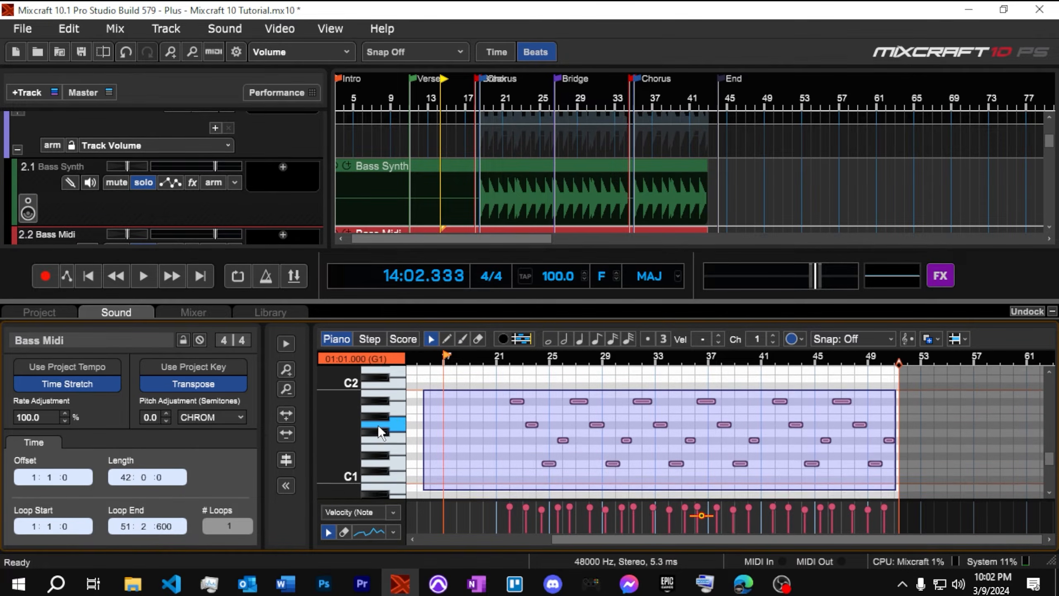
pyautogui.scroll(-1, 378, 427)
pyautogui.hotkey('ctrl', 'z')
pyautogui.scroll(5, 611, 455)
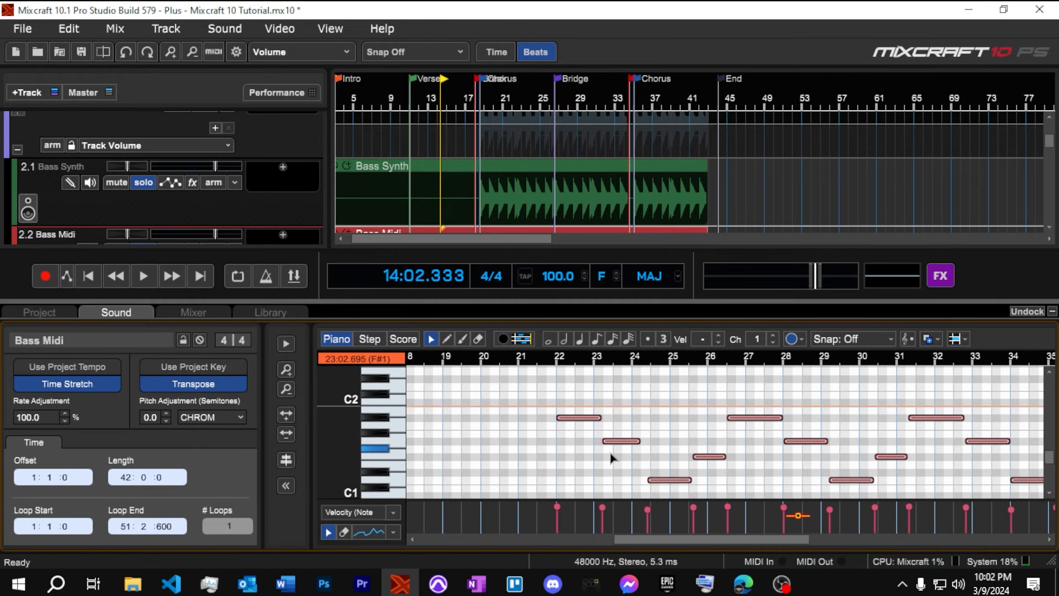
pyautogui.hscroll(-2, 606, 469)
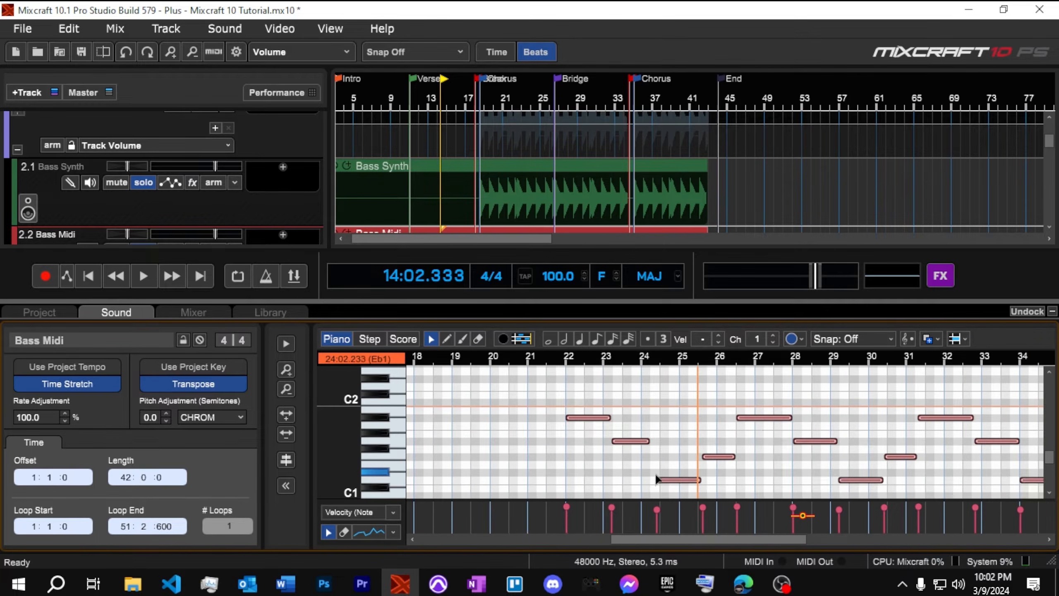
pyautogui.scroll(5, 656, 474)
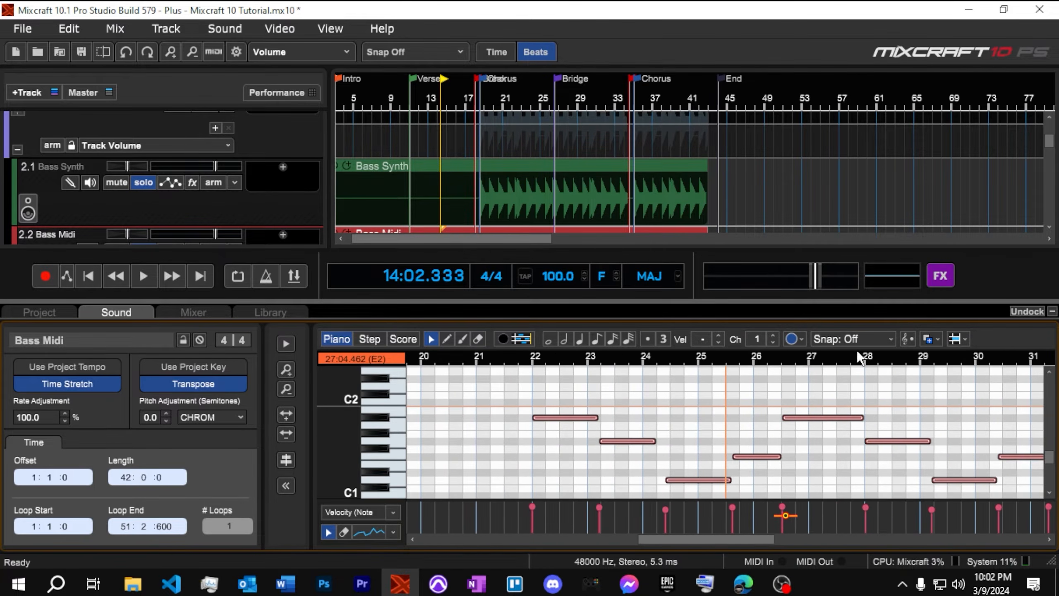
# Set the piano roll's snapping to Grid and shift all selected notes so the first Bb1 starts at bar 22, on the playhead
pyautogui.click(852, 338)
pyautogui.click(895, 371)
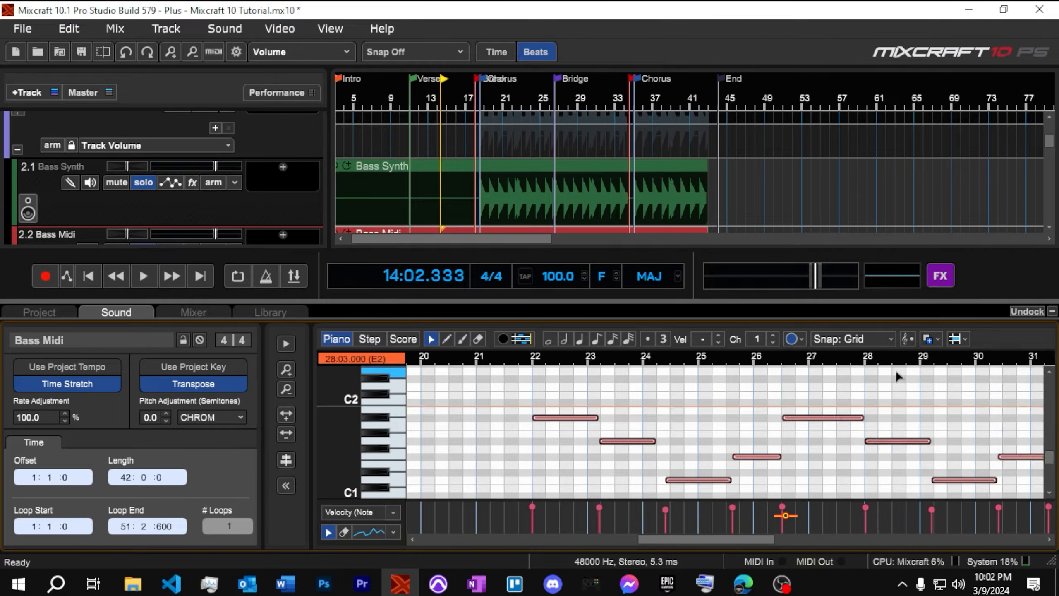
pyautogui.scroll(4, 540, 410)
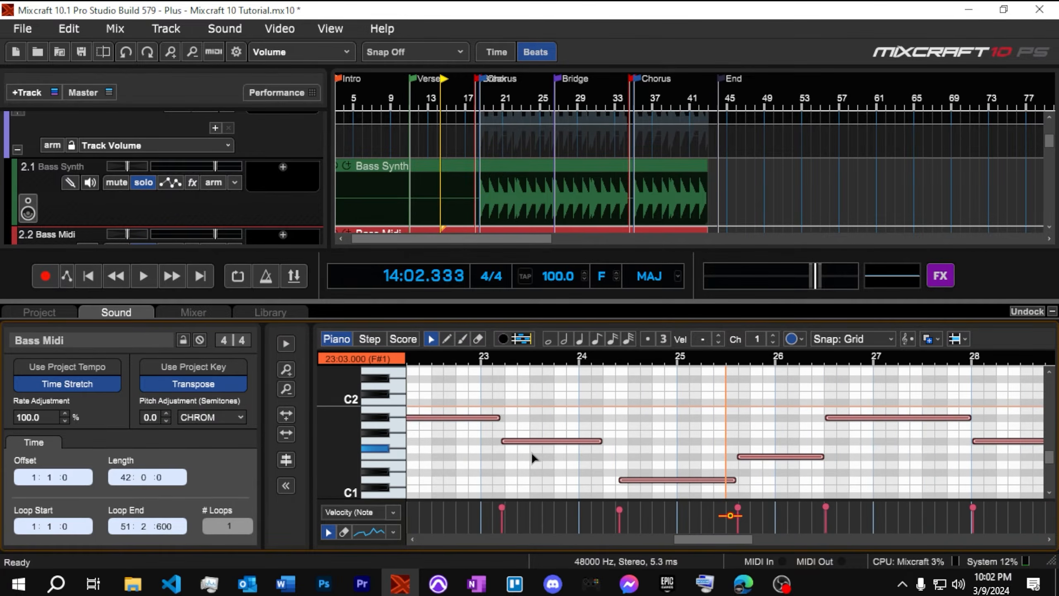
pyautogui.click(446, 358)
pyautogui.scroll(15, 466, 417)
pyautogui.scroll(5, 686, 425)
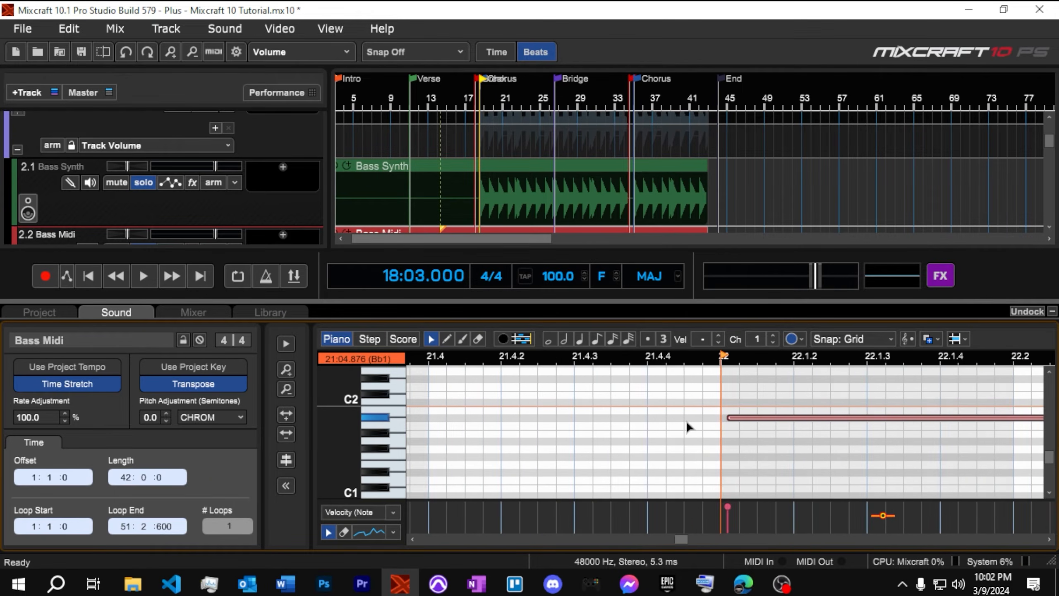
pyautogui.scroll(1, 690, 419)
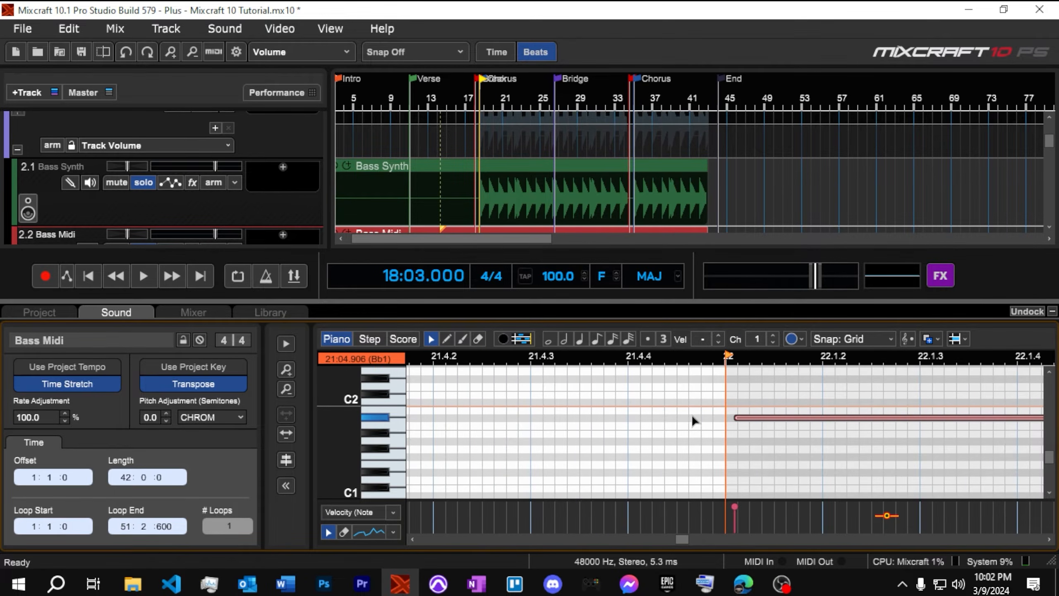
pyautogui.scroll(5, 859, 137)
pyautogui.click(936, 100)
pyautogui.scroll(8, 634, 144)
pyautogui.click(513, 99)
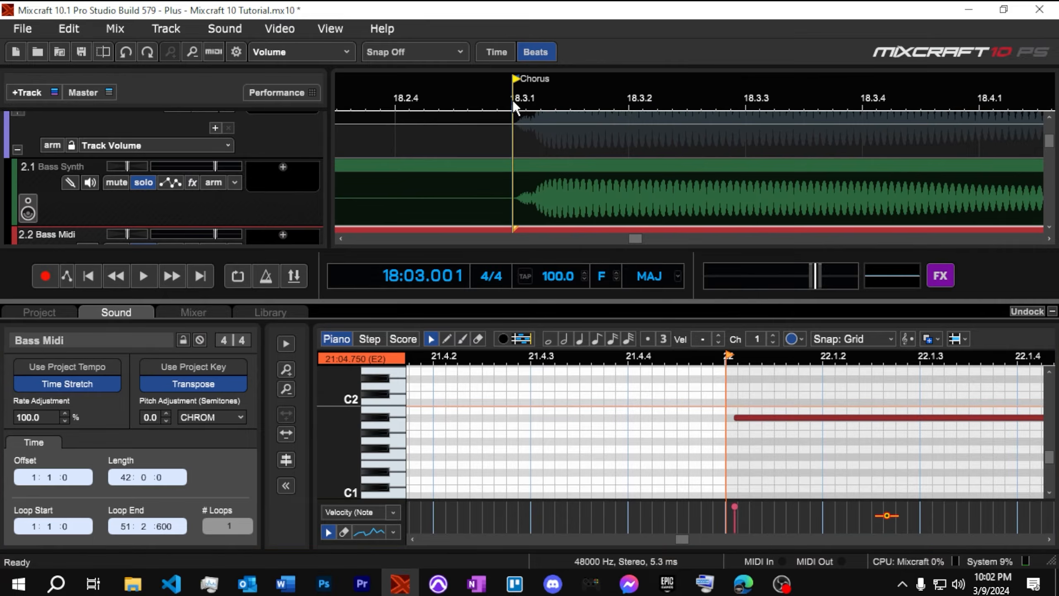
pyautogui.moveTo(738, 418); pyautogui.dragTo(729, 418)
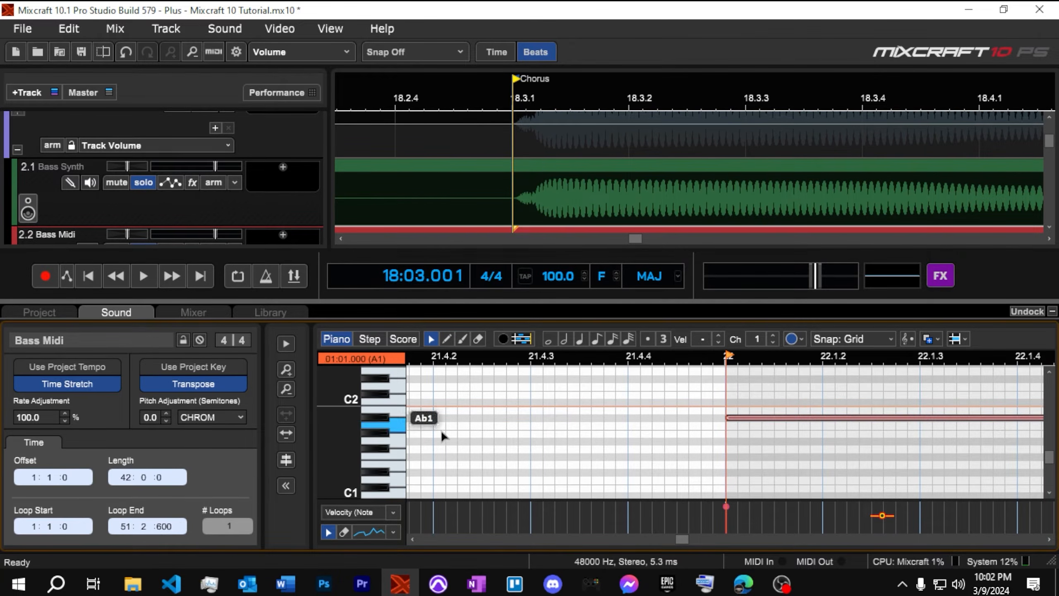
# Audition the first Bb1 note of the Bass Midi clip and examine the octave above it on the keyboard
pyautogui.scroll(-2, 703, 444)
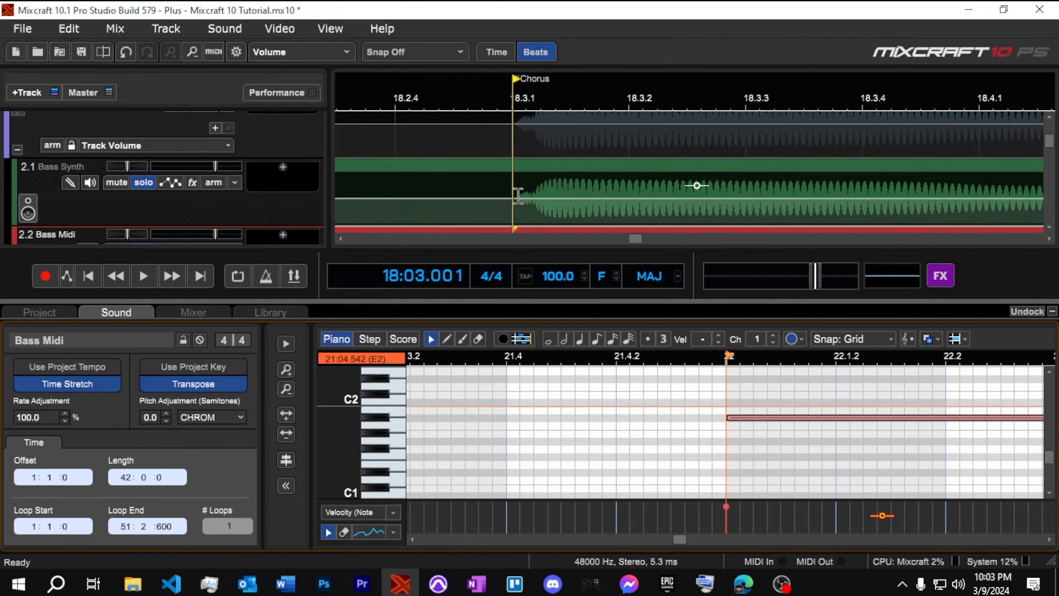
pyautogui.scroll(-4, 770, 421)
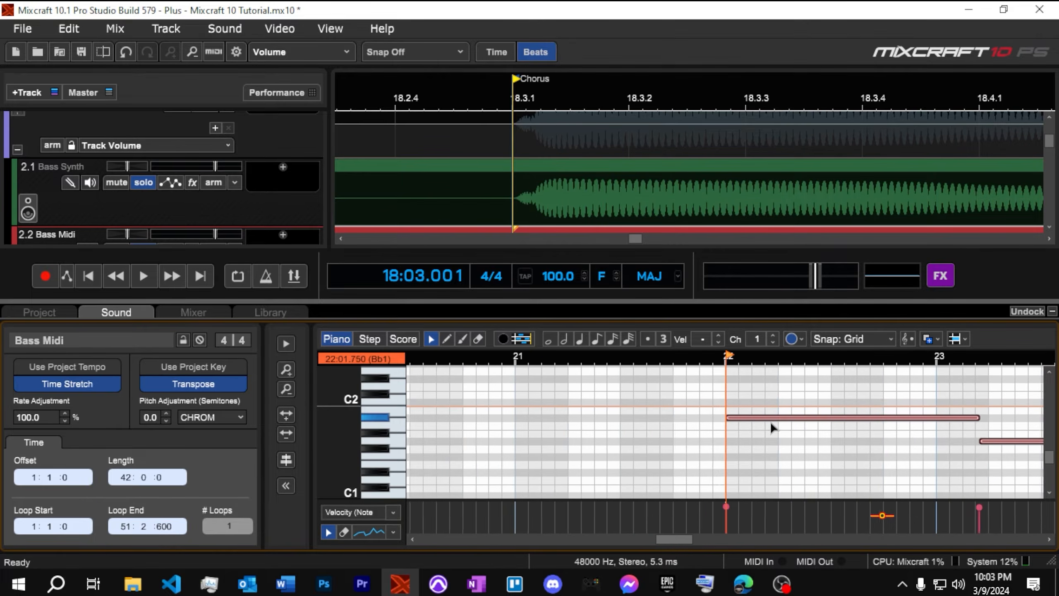
pyautogui.scroll(-2, 770, 421)
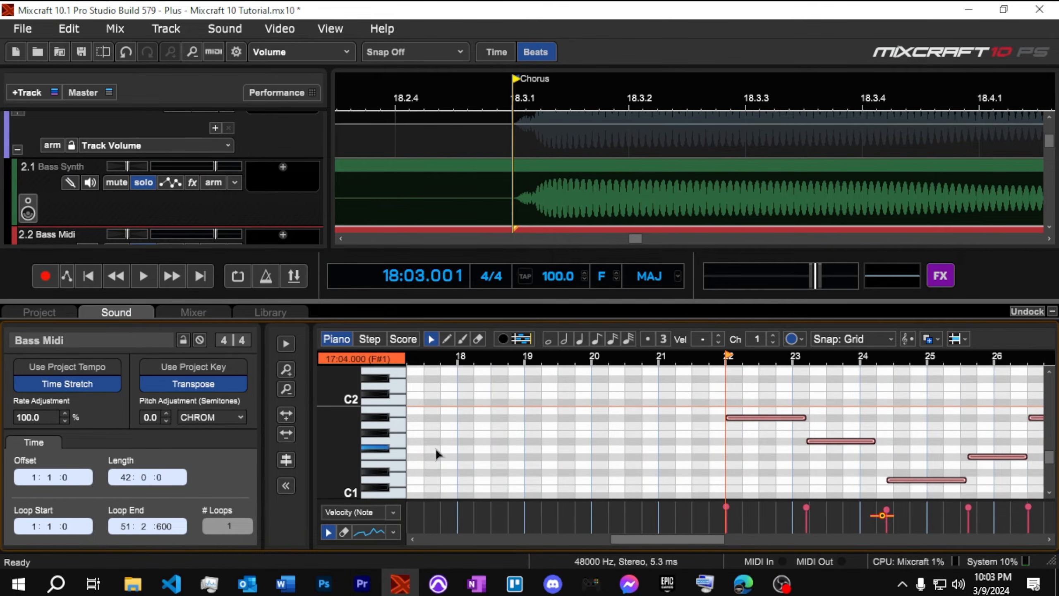
pyautogui.click(758, 419)
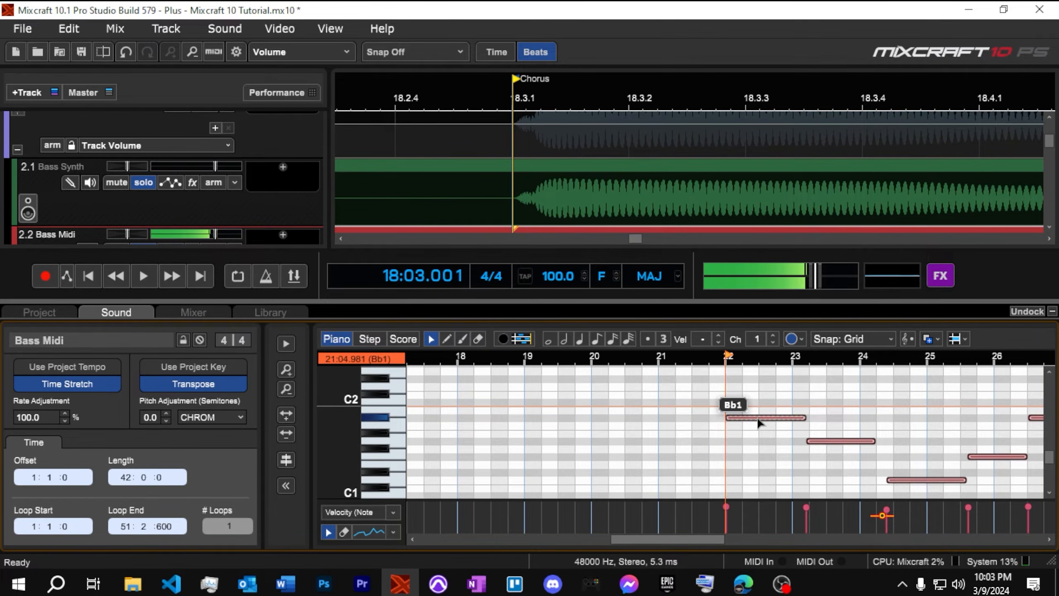
pyautogui.scroll(3, 399, 460)
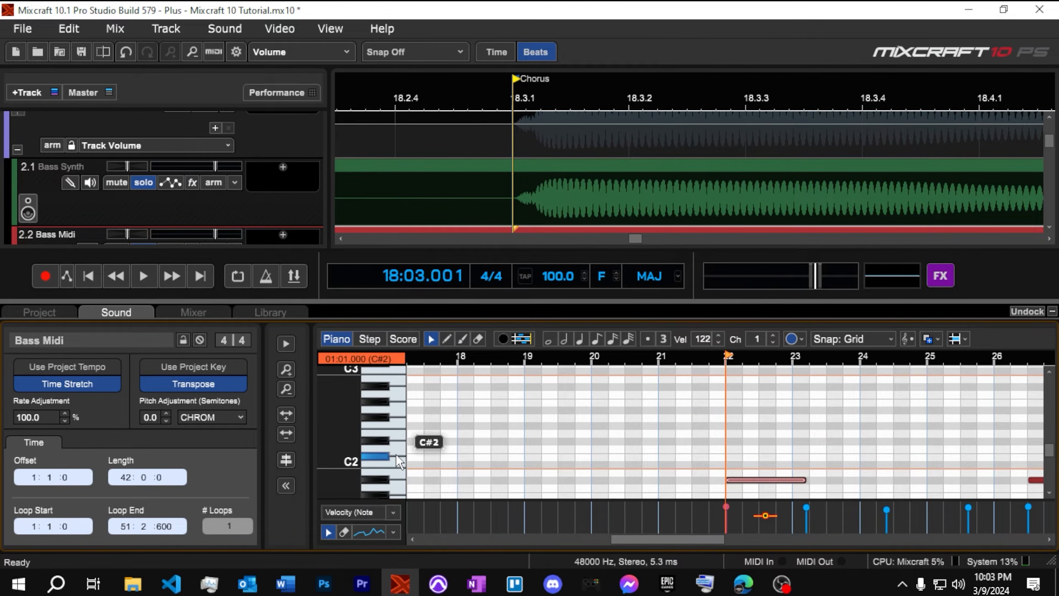
pyautogui.scroll(1, 396, 453)
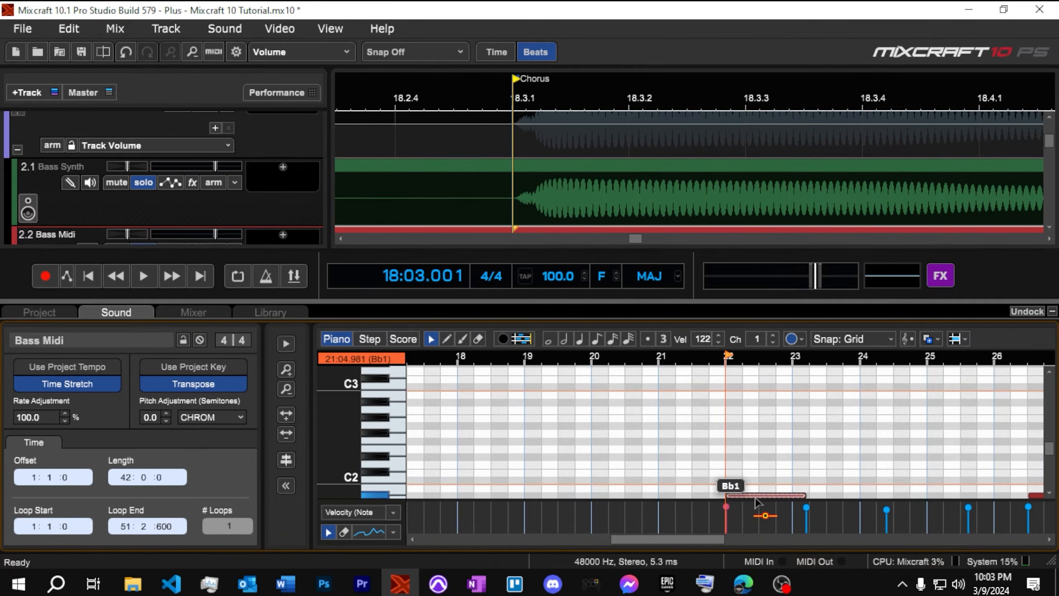
pyautogui.scroll(-2, 754, 497)
pyautogui.scroll(-3, 399, 434)
pyautogui.scroll(-9, 527, 456)
pyautogui.scroll(-1, 394, 434)
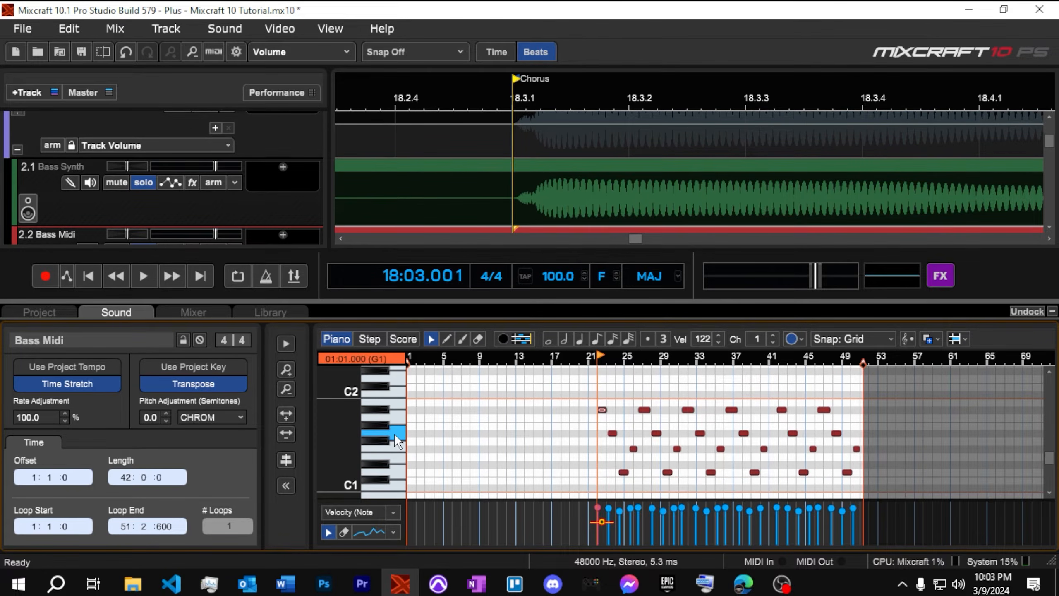
# Select all notes in the Bass Midi clip and move them up one octave
pyautogui.moveTo(542, 383); pyautogui.dragTo(868, 493)
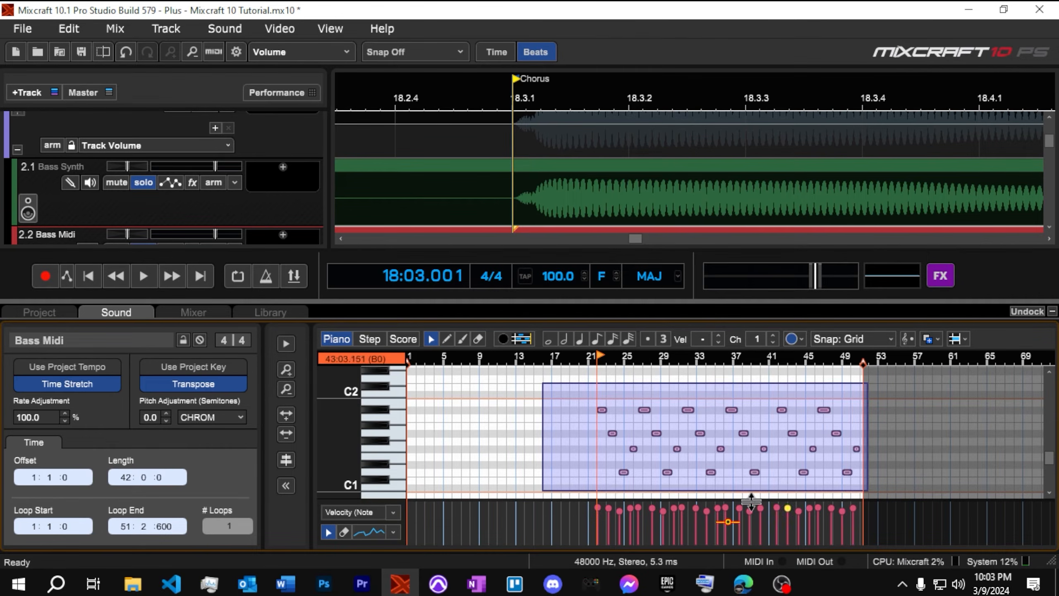
pyautogui.scroll(3, 389, 434)
pyautogui.scroll(4, 462, 457)
pyautogui.moveTo(829, 495); pyautogui.dragTo(824, 406)
pyautogui.scroll(-4, 827, 433)
# Play the soloed Bass Synth and Bass Midi tracks together from the start of the first chorus to around bar 24
pyautogui.press('space')
pyautogui.press('space')
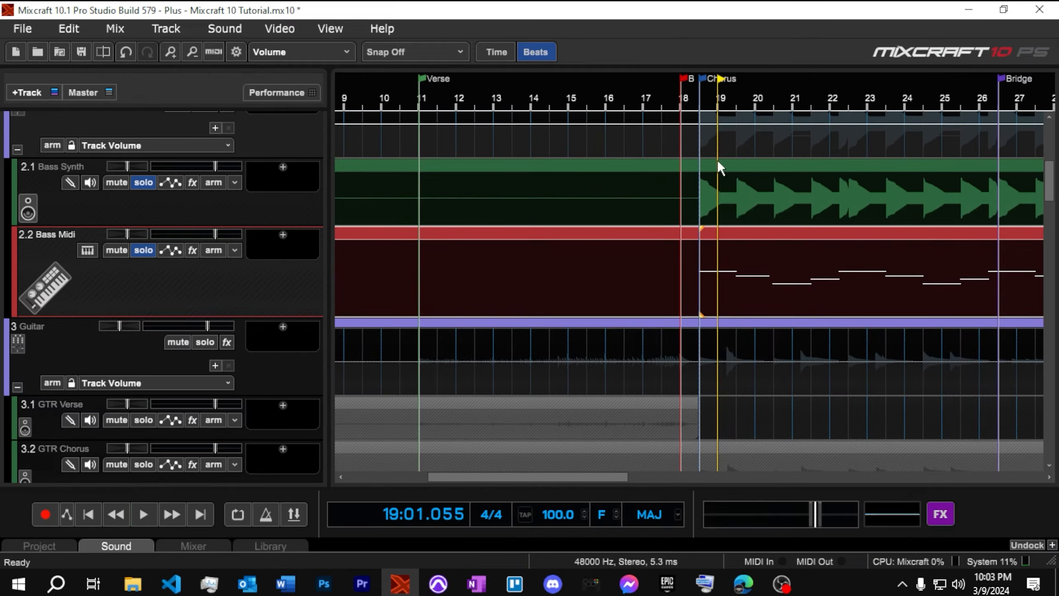
pyautogui.press('space')
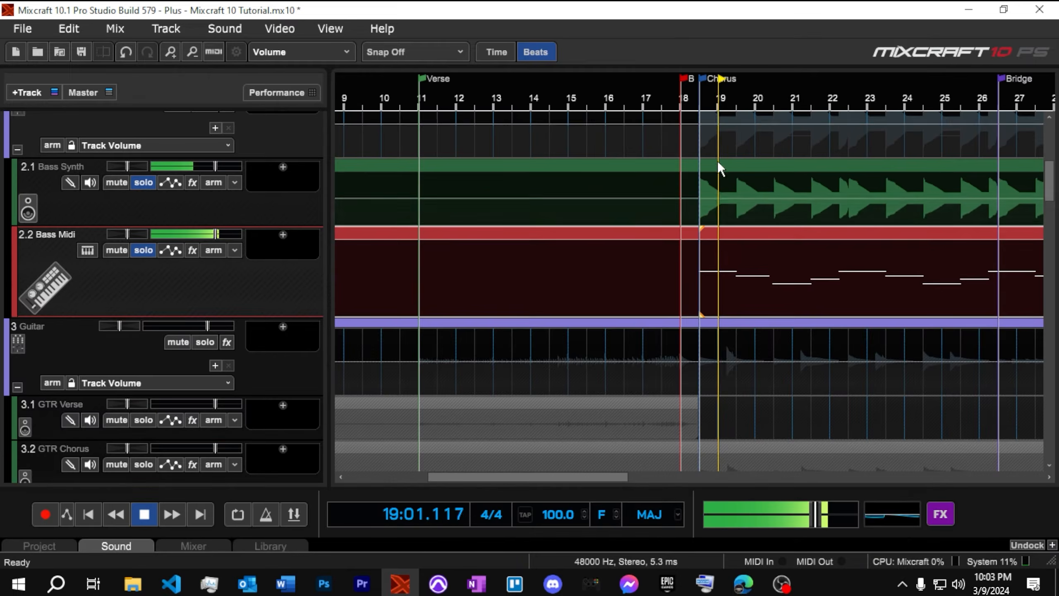
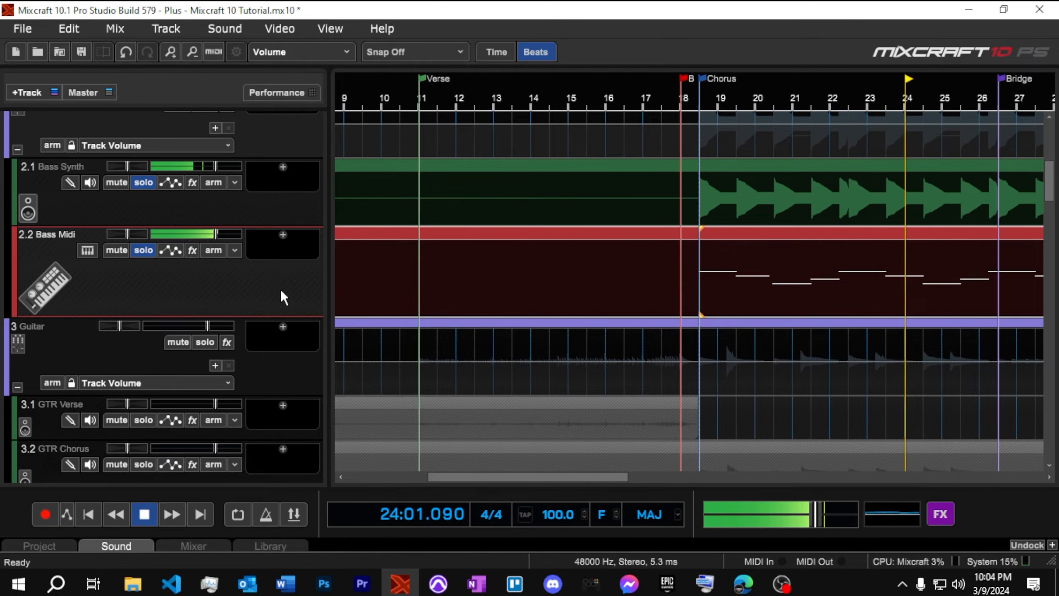
# Replay both bass tracks from around beat 2 of bar 22, across the two closely spaced Bass Synth hits
pyautogui.scroll(5, 865, 195)
pyautogui.click(668, 298)
pyautogui.press('space')
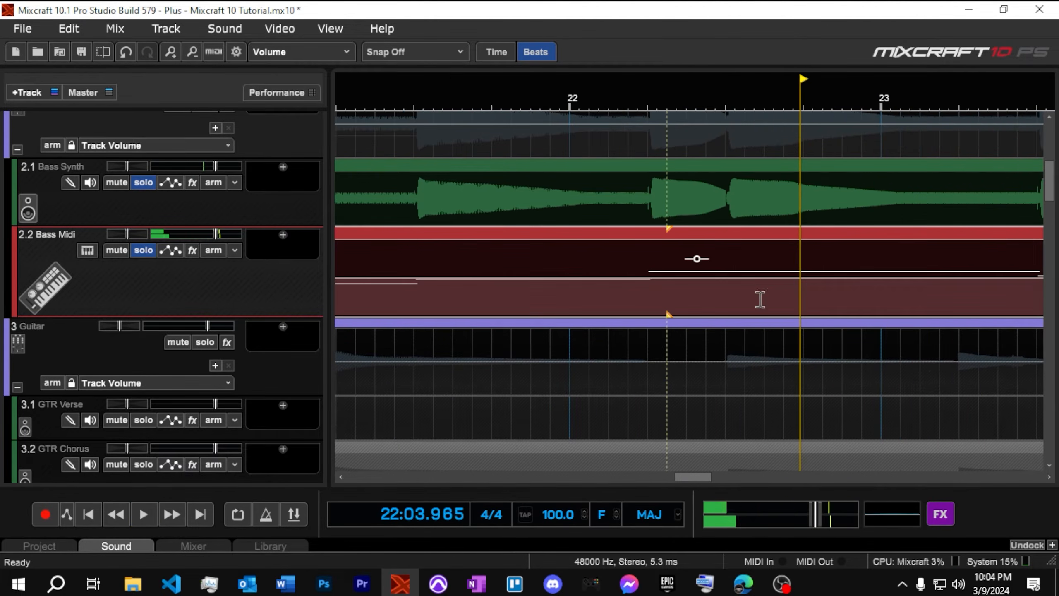
pyautogui.scroll(-6, 781, 255)
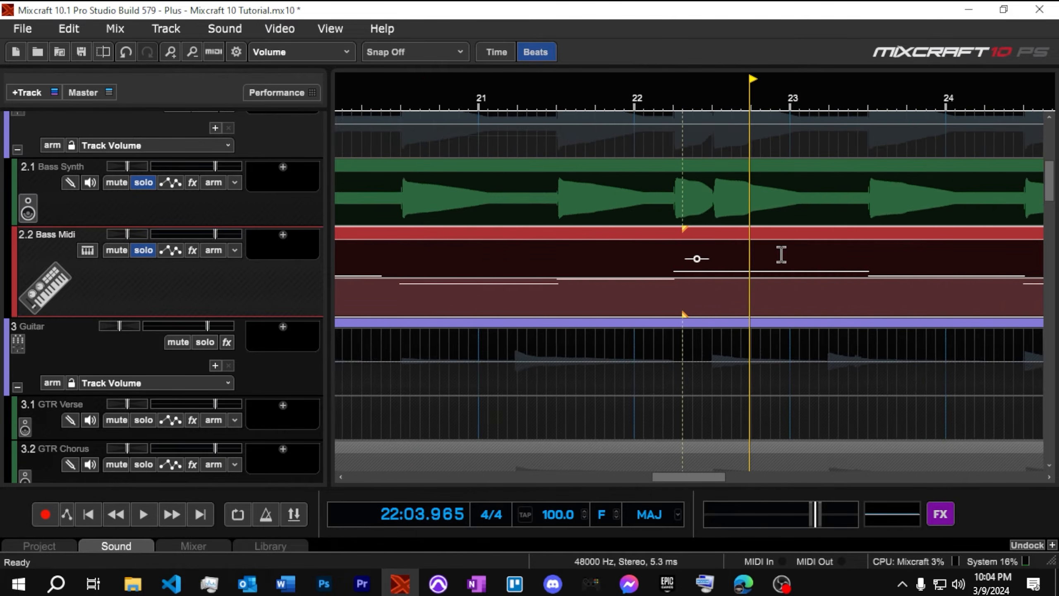
pyautogui.scroll(-1, 782, 255)
pyautogui.scroll(1, 681, 293)
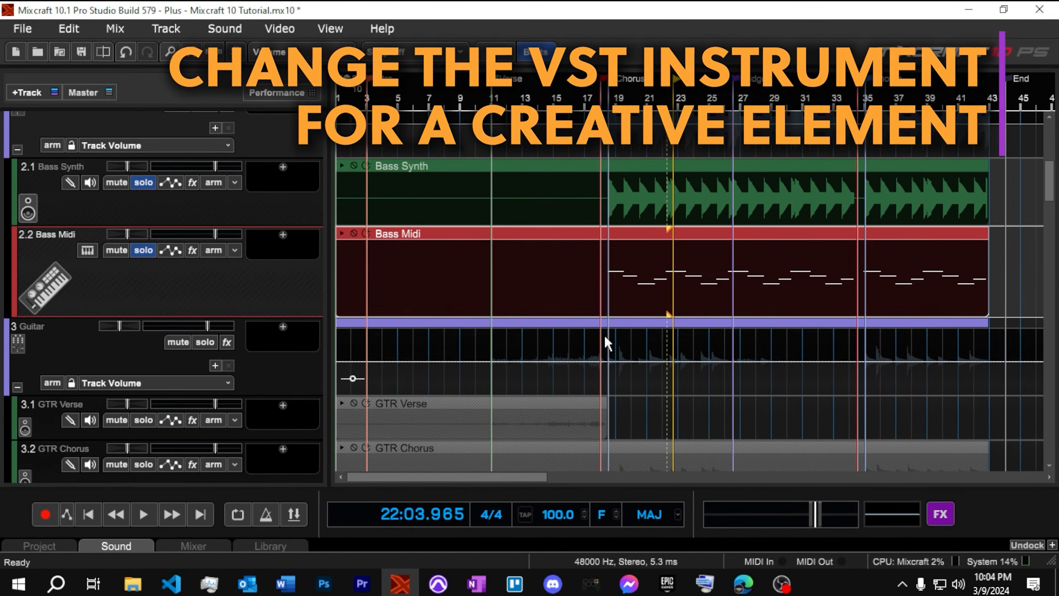
# Replace the Bass Midi track's Finger Bass with the Glass Viper VSTi instrument
pyautogui.click(88, 250)
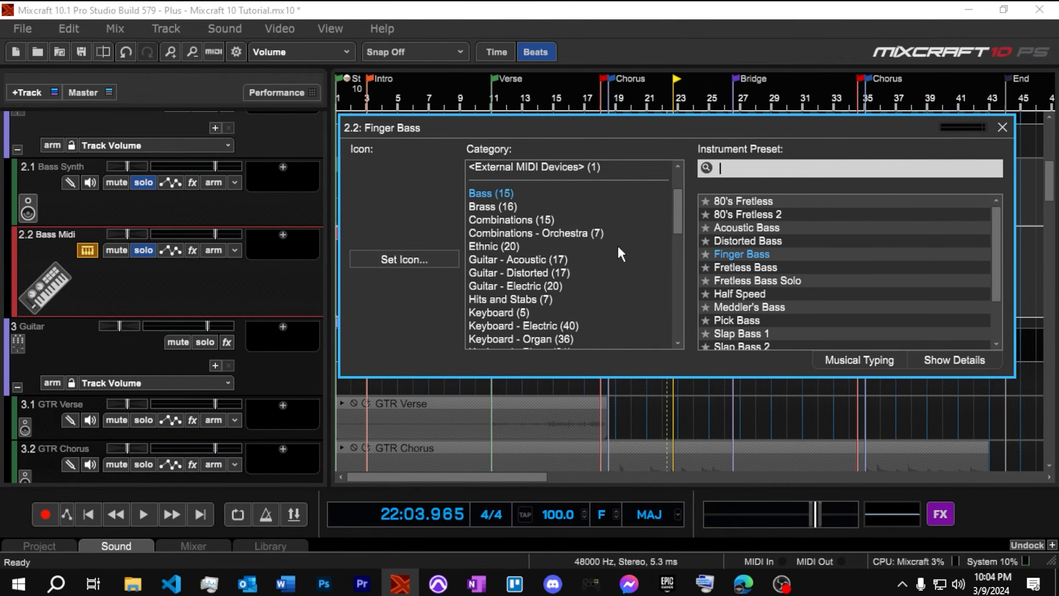
pyautogui.scroll(2, 501, 190)
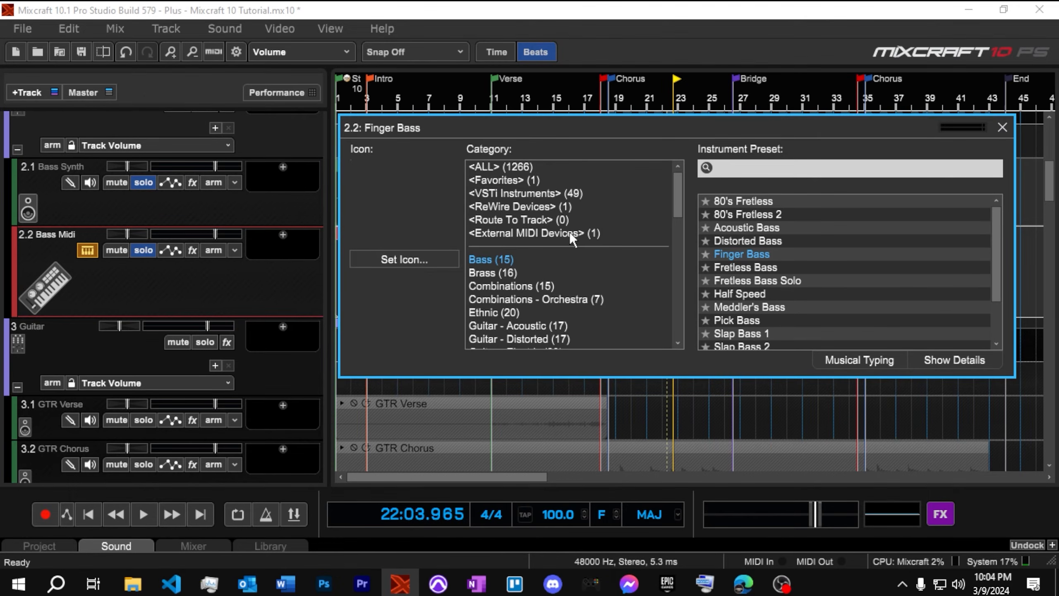
pyautogui.click(517, 193)
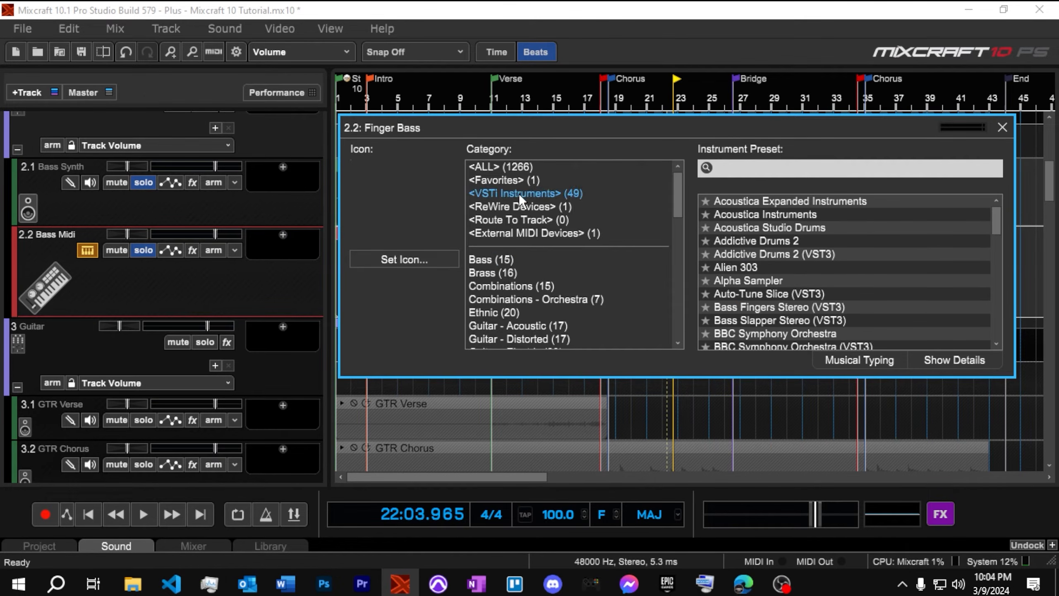
pyautogui.scroll(-5, 781, 271)
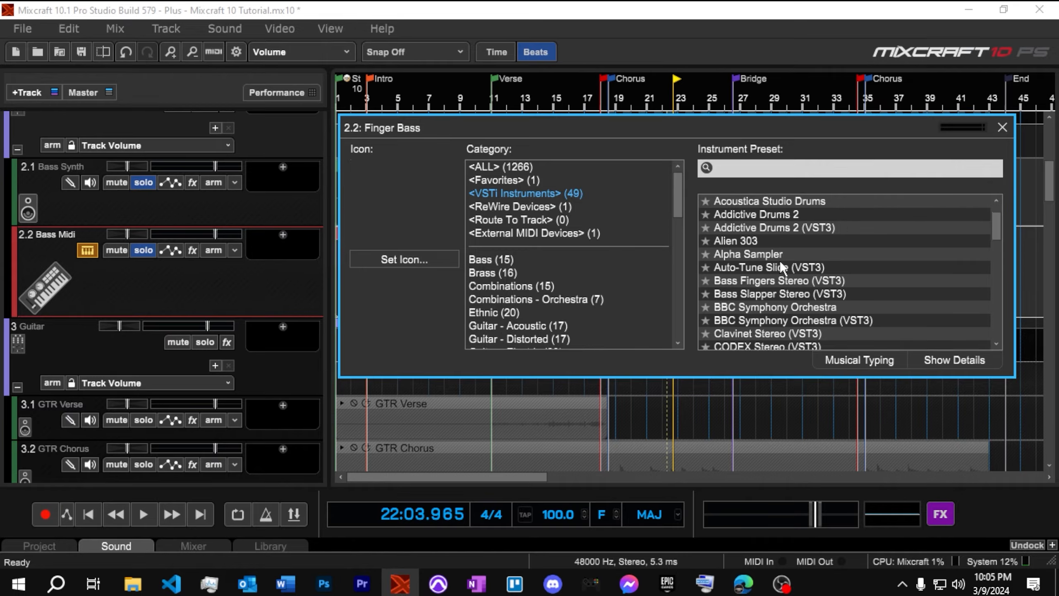
pyautogui.scroll(-2, 781, 258)
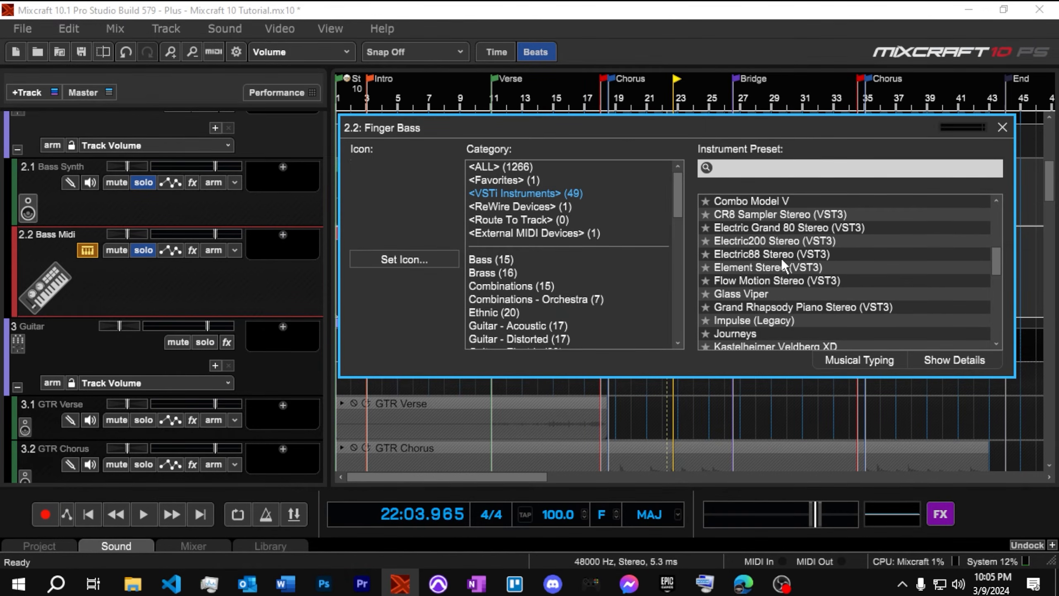
pyautogui.doubleClick(763, 294)
# Play the soloed bass tracks from the first chorus to audition Glass Viper's Acid Talk preset
pyautogui.moveTo(556, 124); pyautogui.dragTo(530, 92)
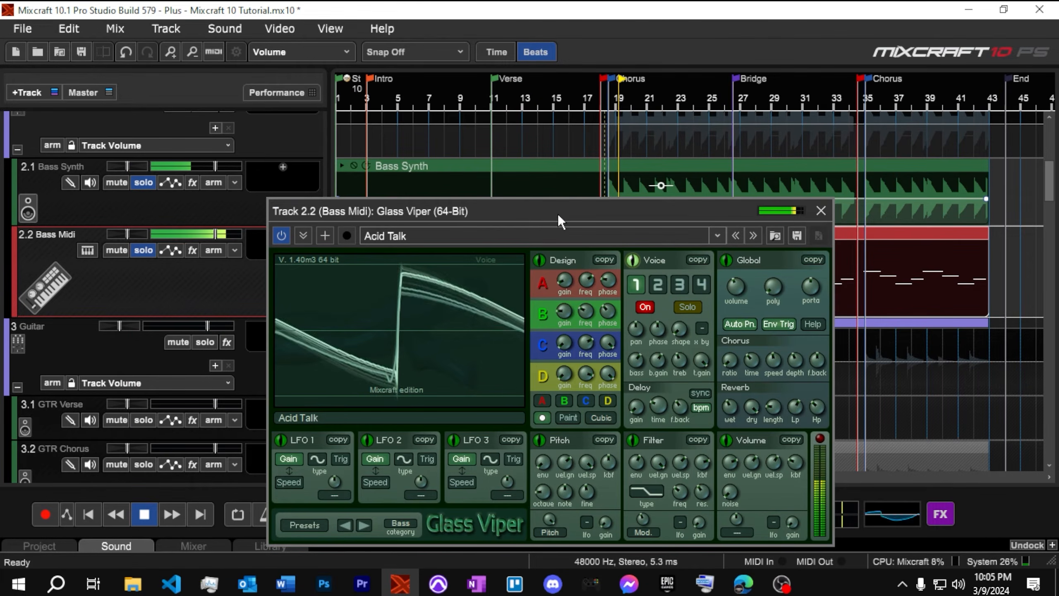
pyautogui.moveTo(558, 214); pyautogui.dragTo(569, 319)
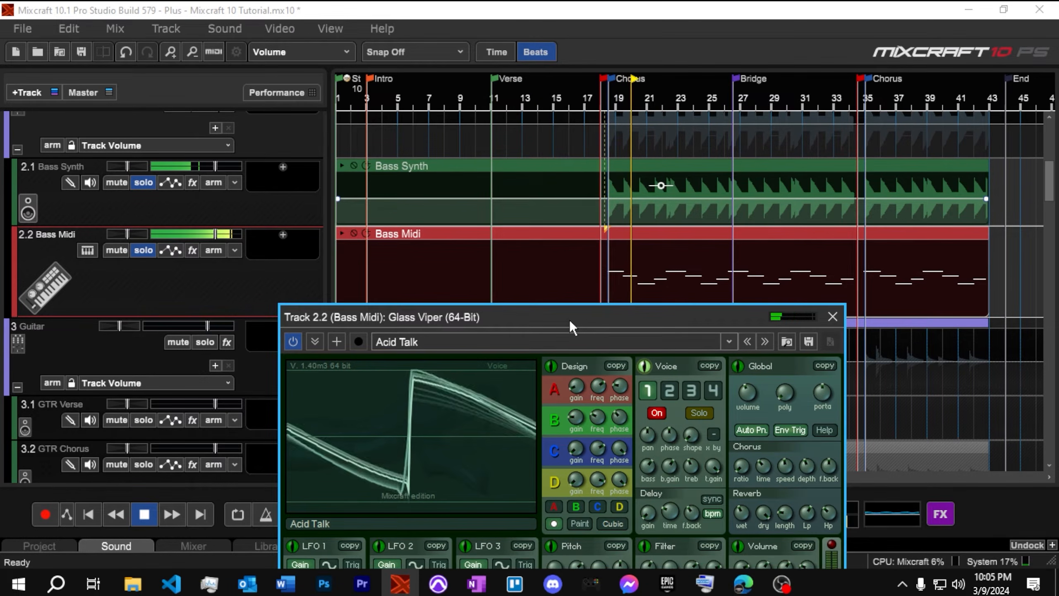
pyautogui.moveTo(570, 319); pyautogui.dragTo(601, 93)
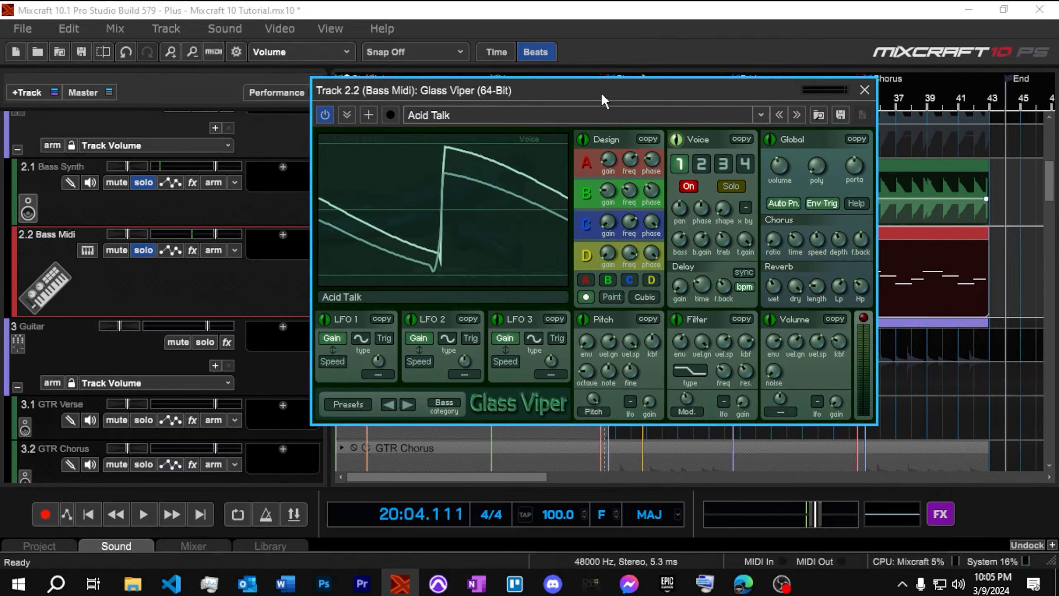
# Try Glass Viper's Water Organ preset on the Bass Midi track alongside the Bass Synth
pyautogui.click(762, 116)
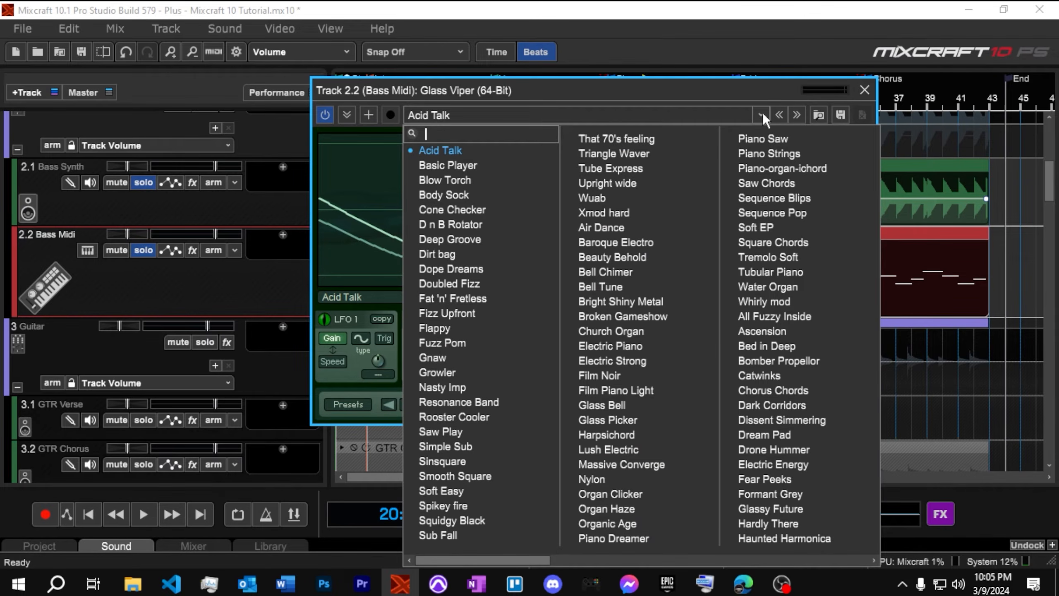
pyautogui.click(767, 287)
pyautogui.press('space')
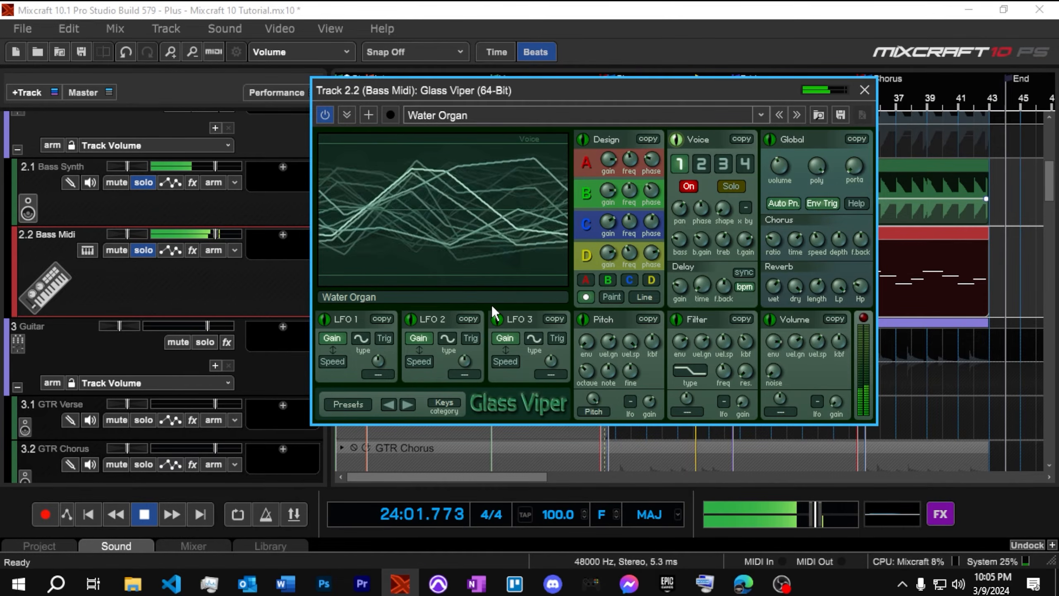
pyautogui.press('space')
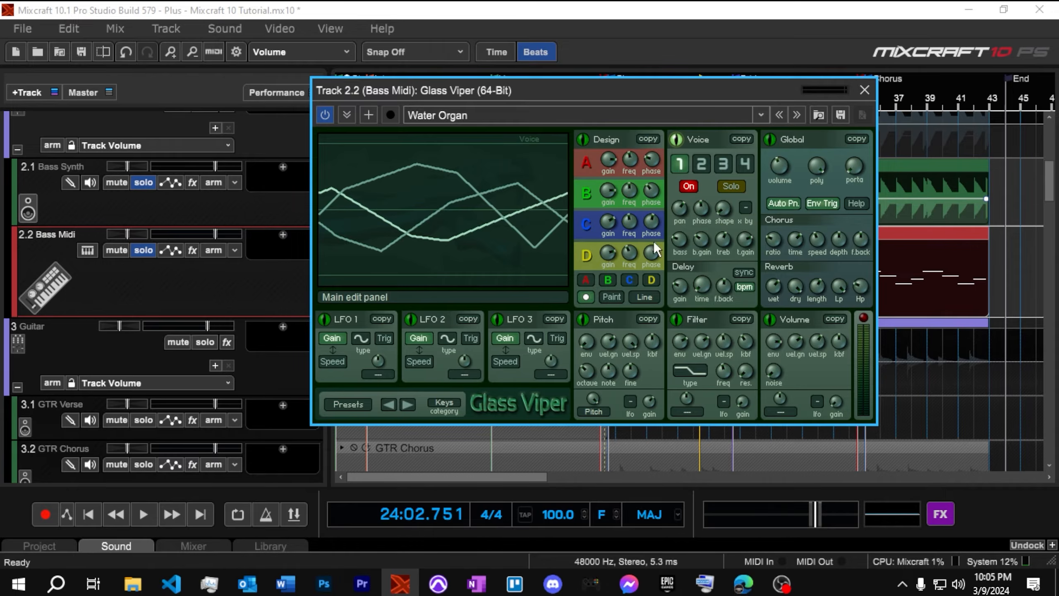
pyautogui.click(864, 90)
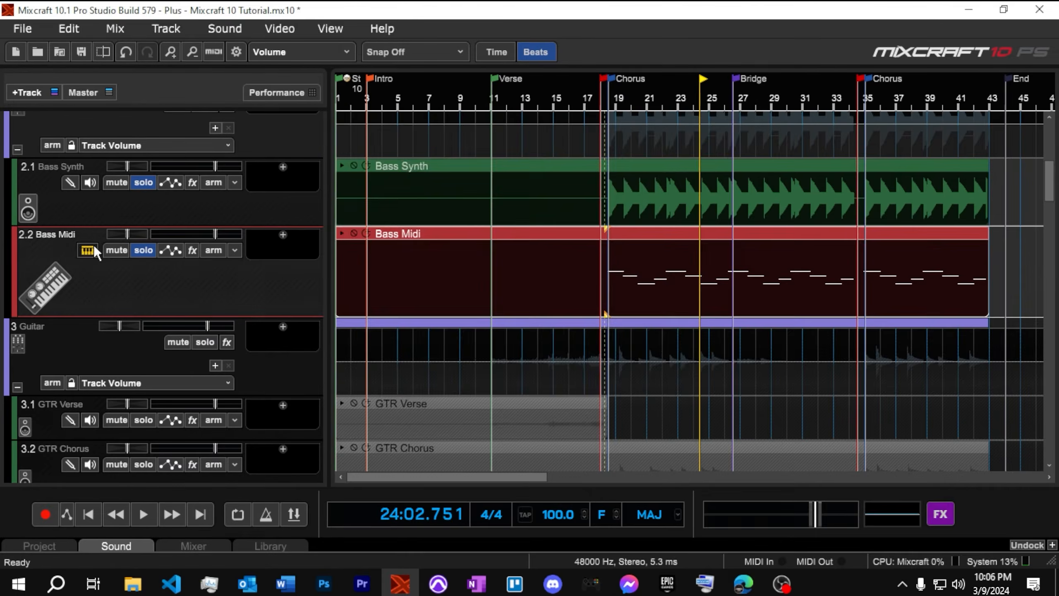
# Replace the Bass Midi track's Glass Viper with the Messiah VSTi instrument
pyautogui.click(89, 249)
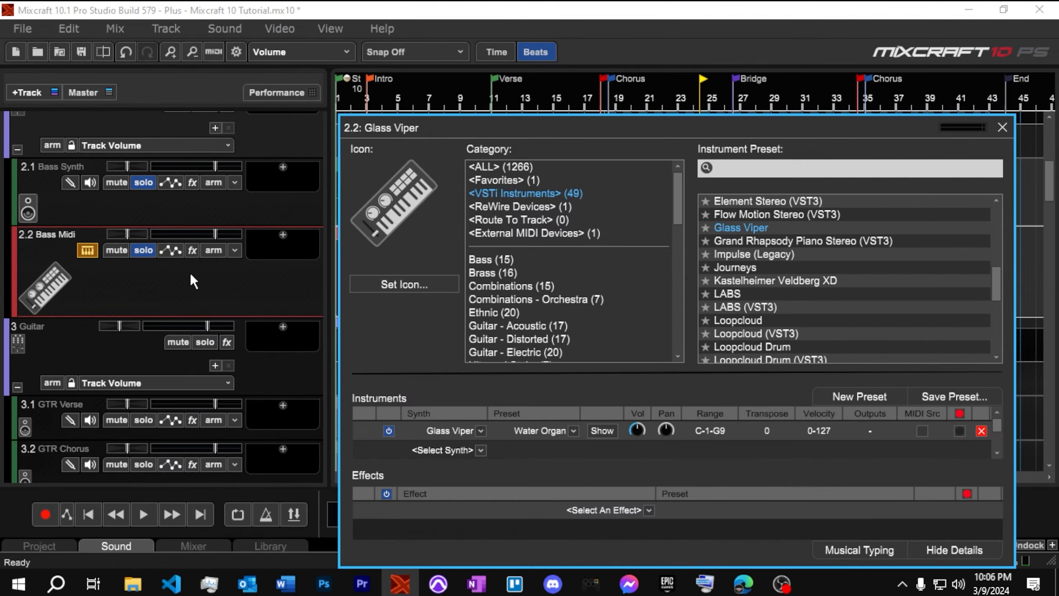
pyautogui.click(982, 431)
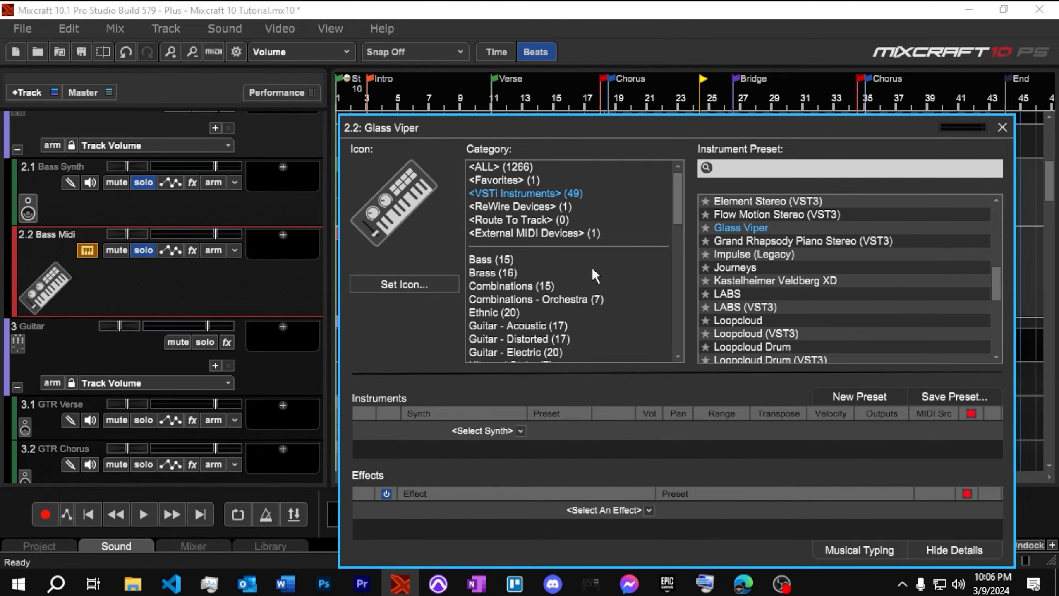
pyautogui.scroll(-4, 809, 298)
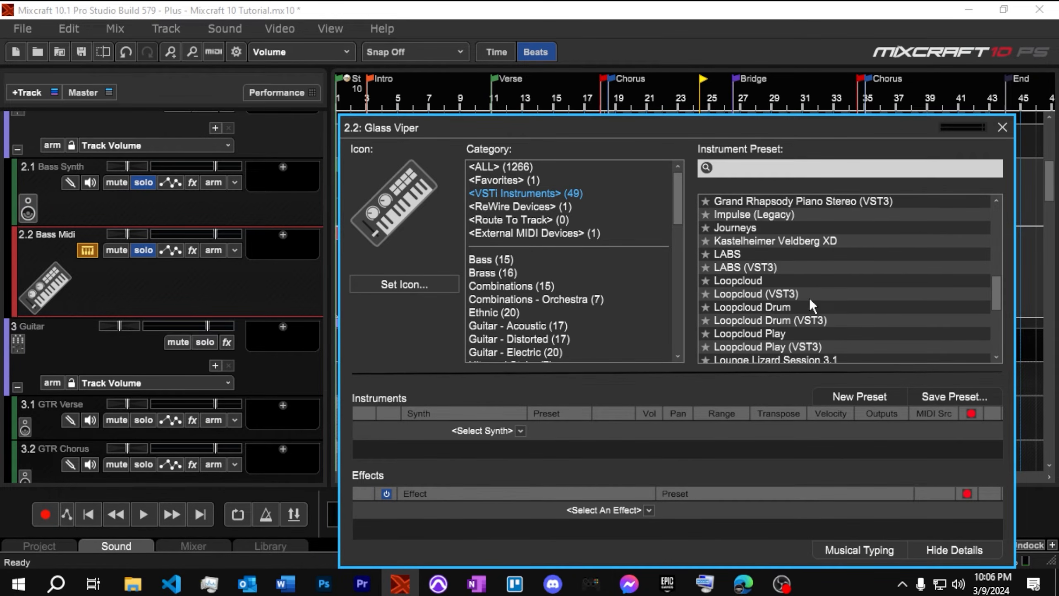
pyautogui.scroll(-1, 807, 297)
pyautogui.click(757, 269)
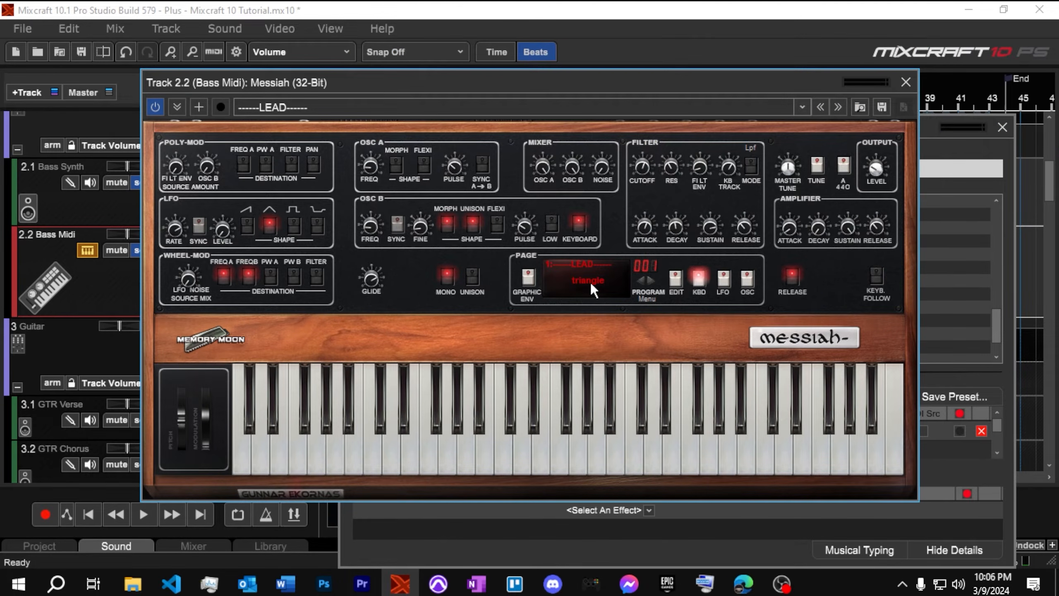
# Load Messiah's arp german bass preset and play it together with the Bass Synth
pyautogui.click(802, 106)
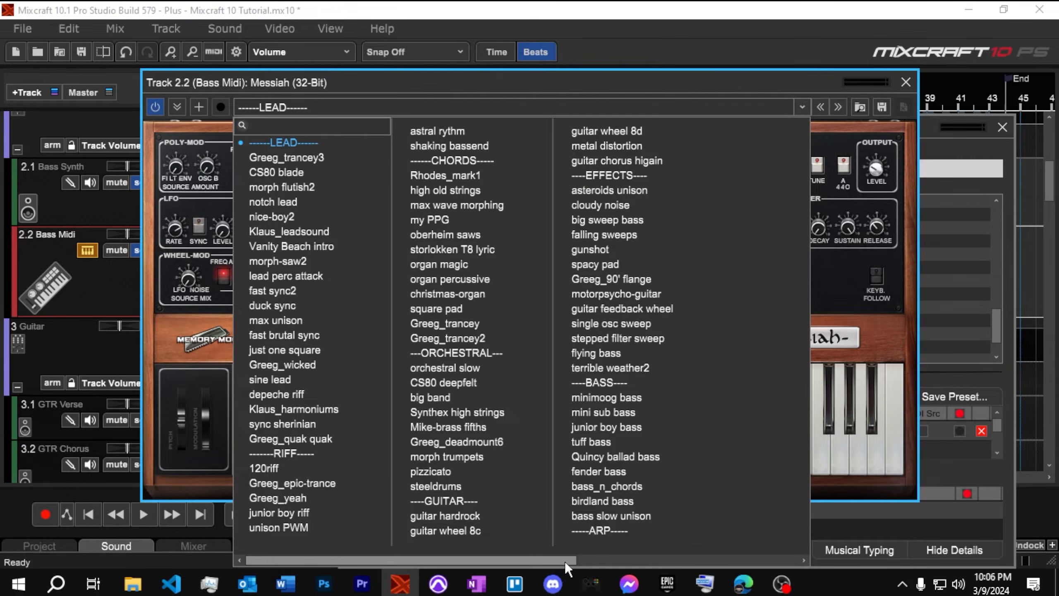
pyautogui.click(615, 559)
pyautogui.click(633, 129)
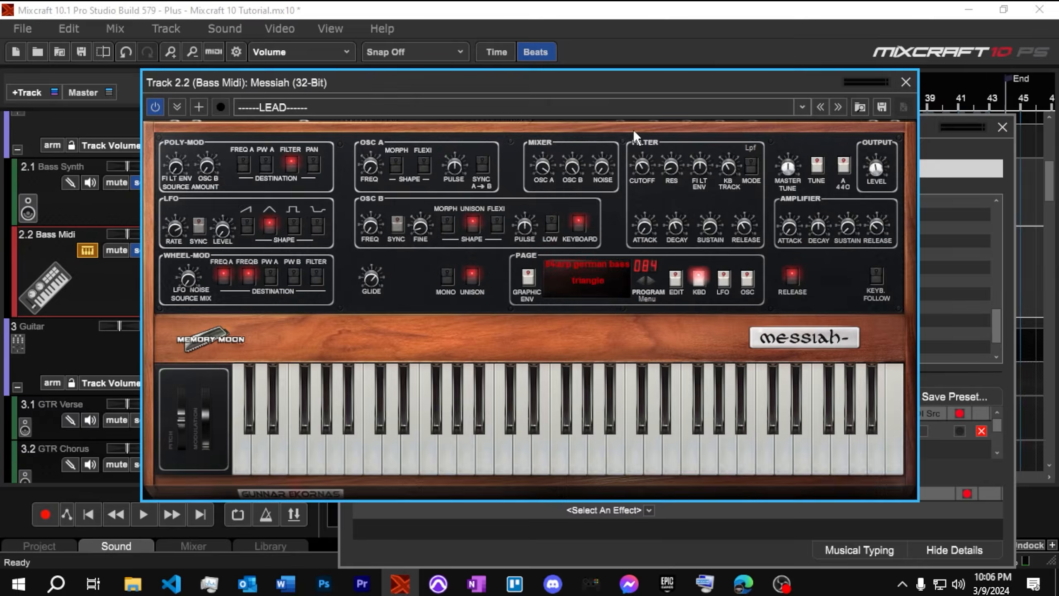
pyautogui.press('space')
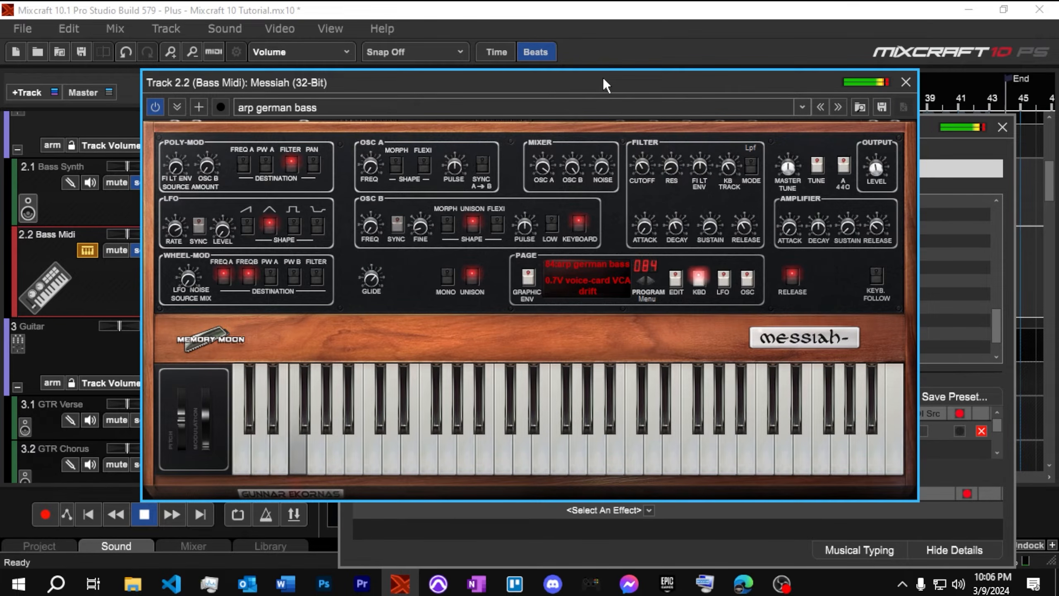
pyautogui.moveTo(604, 79); pyautogui.dragTo(695, 90)
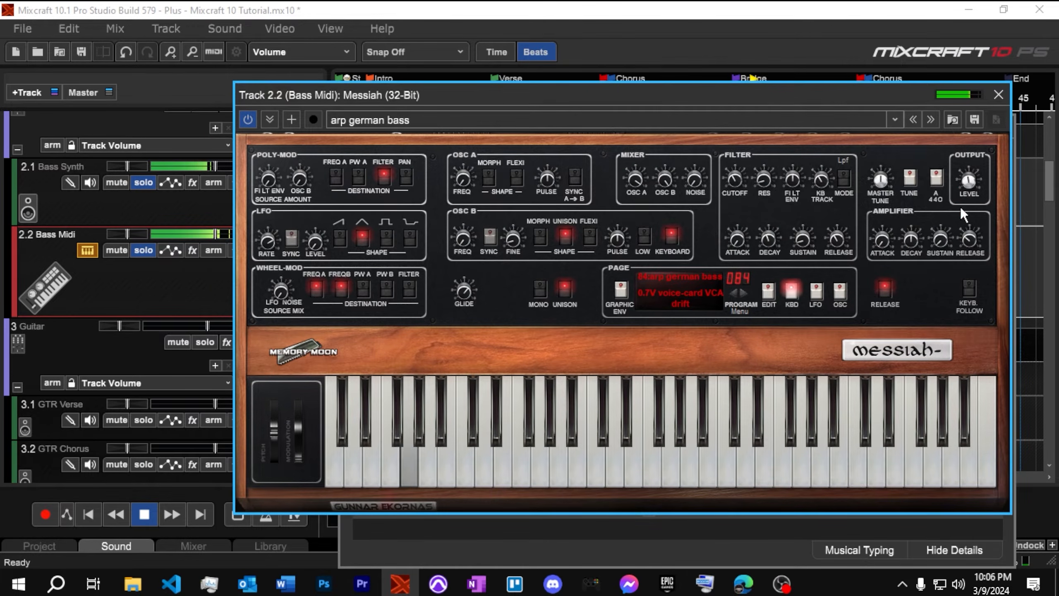
# Set Messiah's output level to 5.1V and close the instrument windows
pyautogui.moveTo(967, 196)
pyautogui.mouseDown()
pyautogui.moveTo(968, 167)
pyautogui.moveTo(967, 177)
pyautogui.mouseUp()
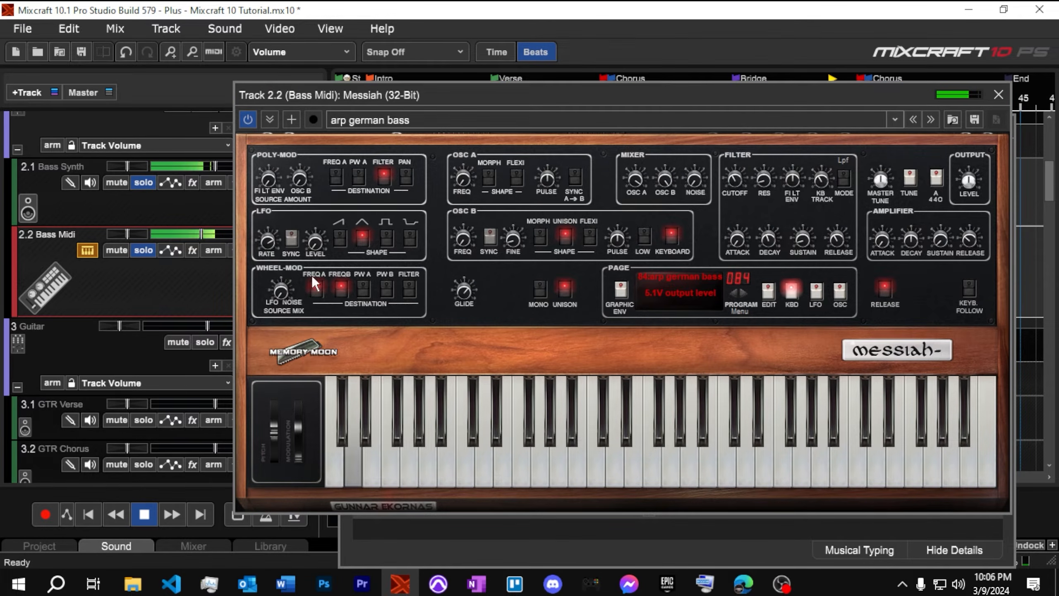
pyautogui.click(999, 95)
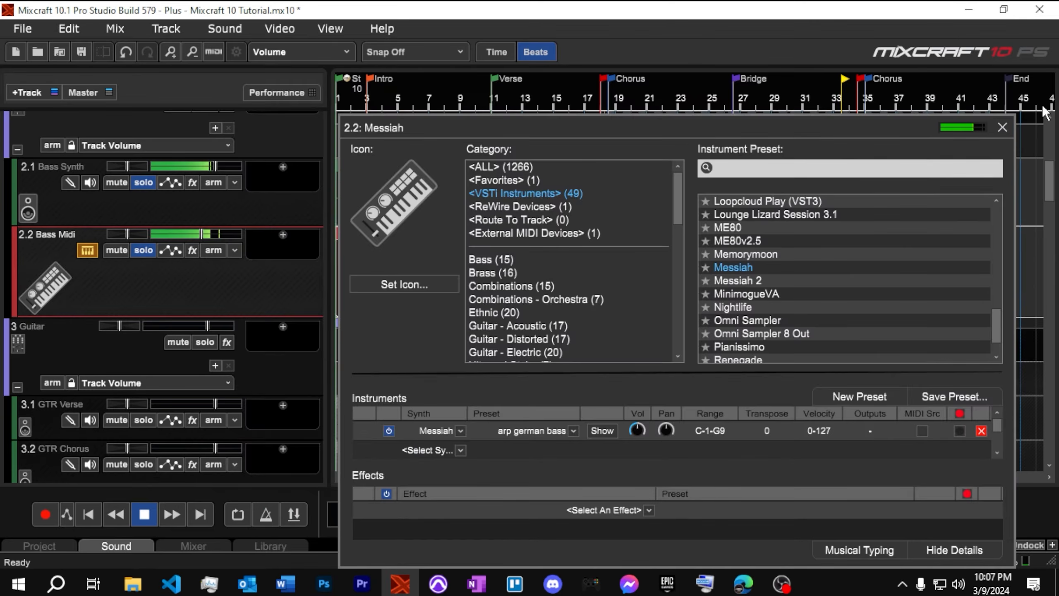
pyautogui.click(1001, 130)
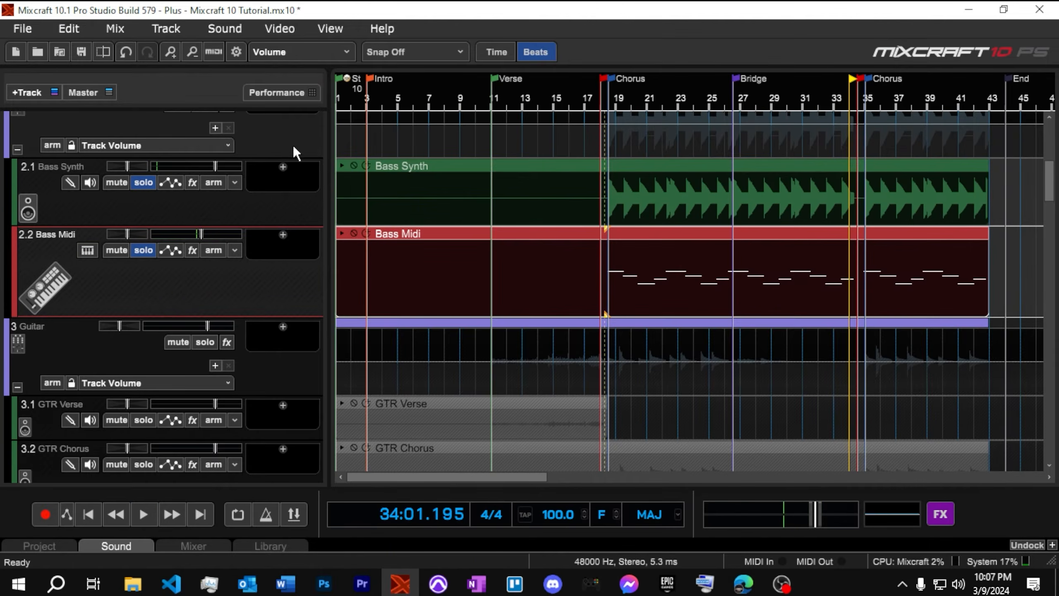
# Take both bass tracks off solo and set the Bass Midi volume to -3.1 dB while playing the first chorus
pyautogui.click(146, 184)
pyautogui.click(147, 249)
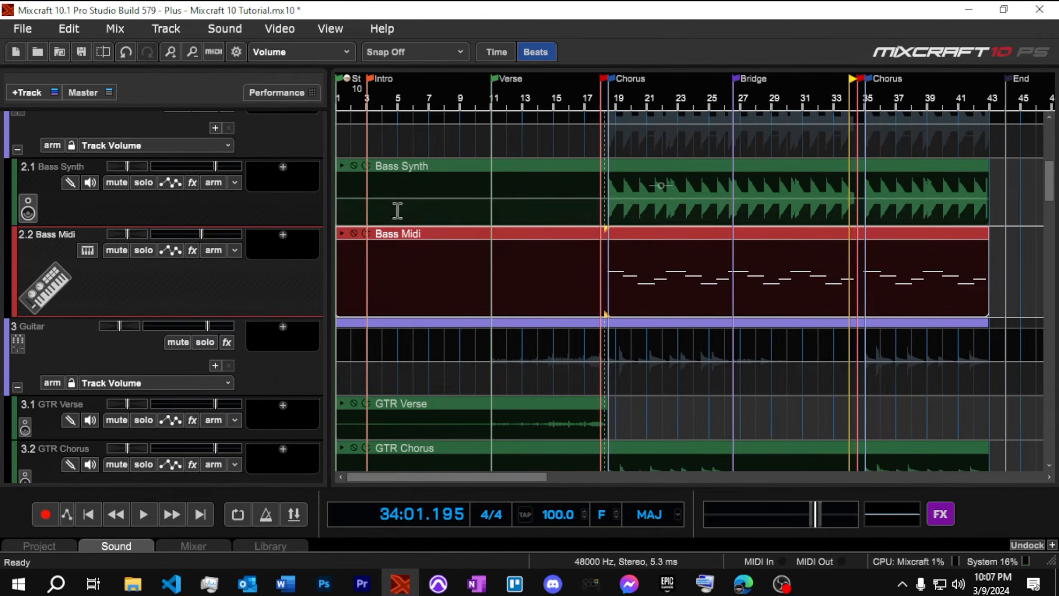
pyautogui.click(614, 97)
pyautogui.press('space')
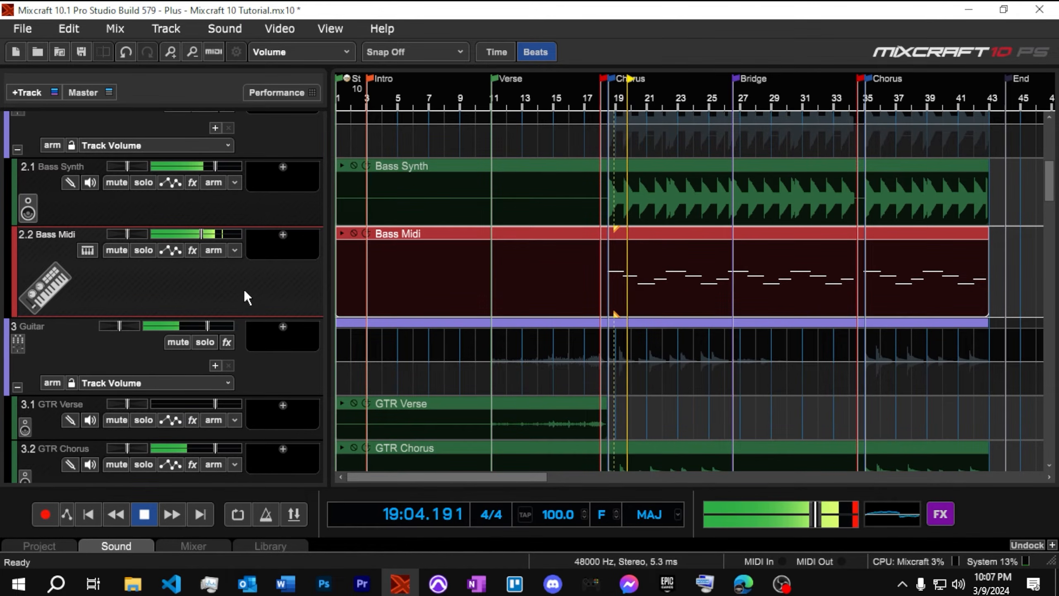
pyautogui.moveTo(202, 234); pyautogui.dragTo(208, 235)
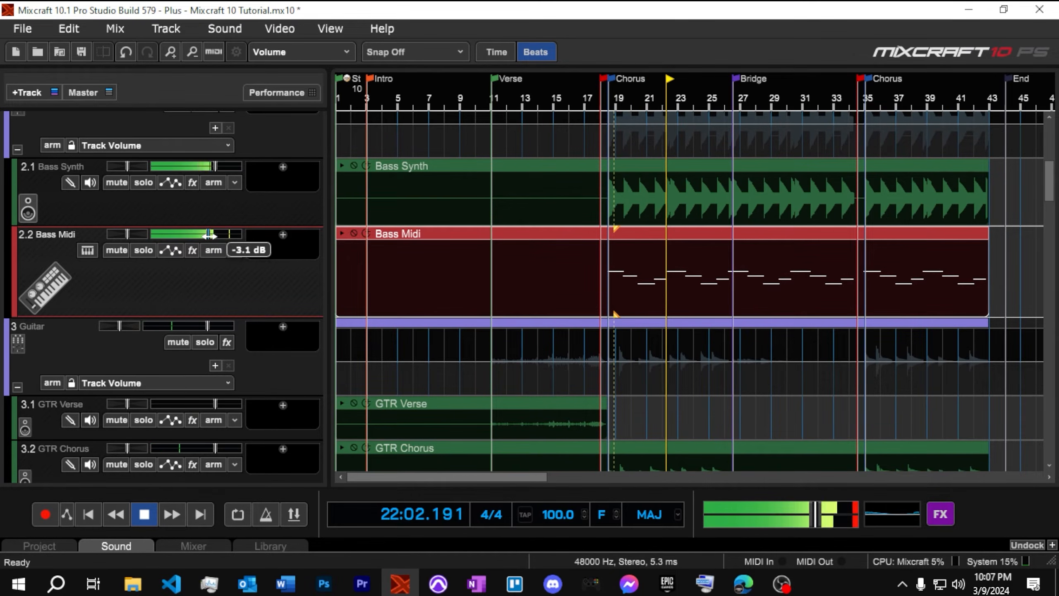
pyautogui.press('space')
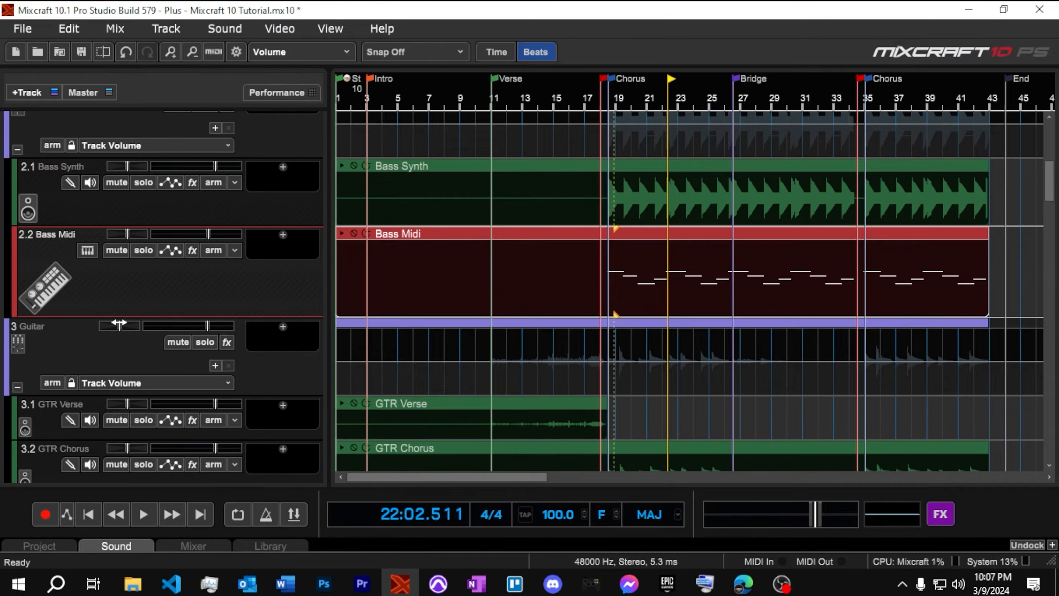
# Mute the Bass Midi track and add the TB Parametric Equalizer effect to the Bass Synth track
pyautogui.click(117, 250)
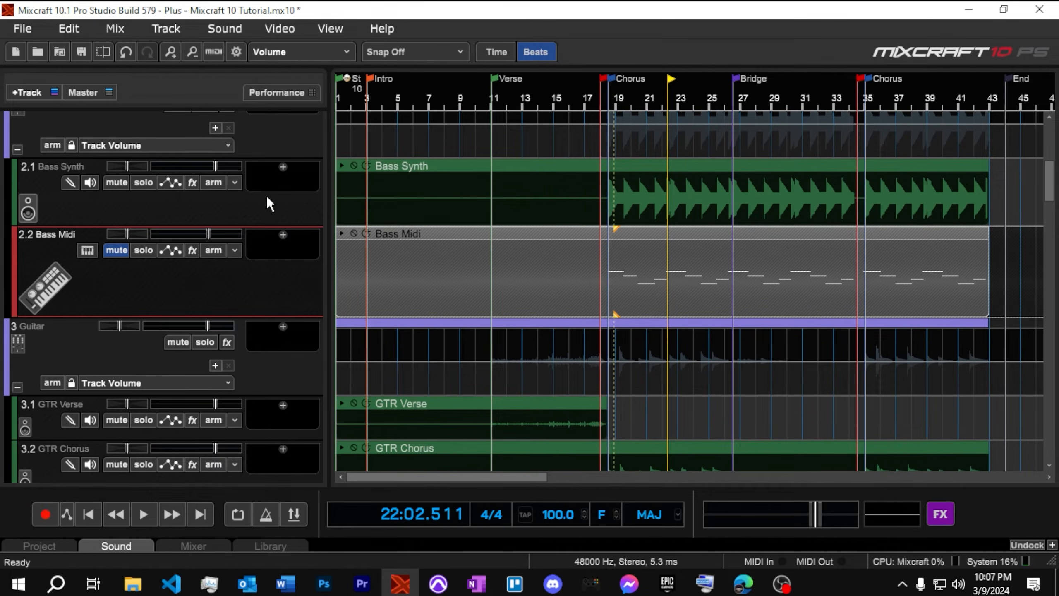
pyautogui.click(283, 166)
pyautogui.moveTo(305, 199)
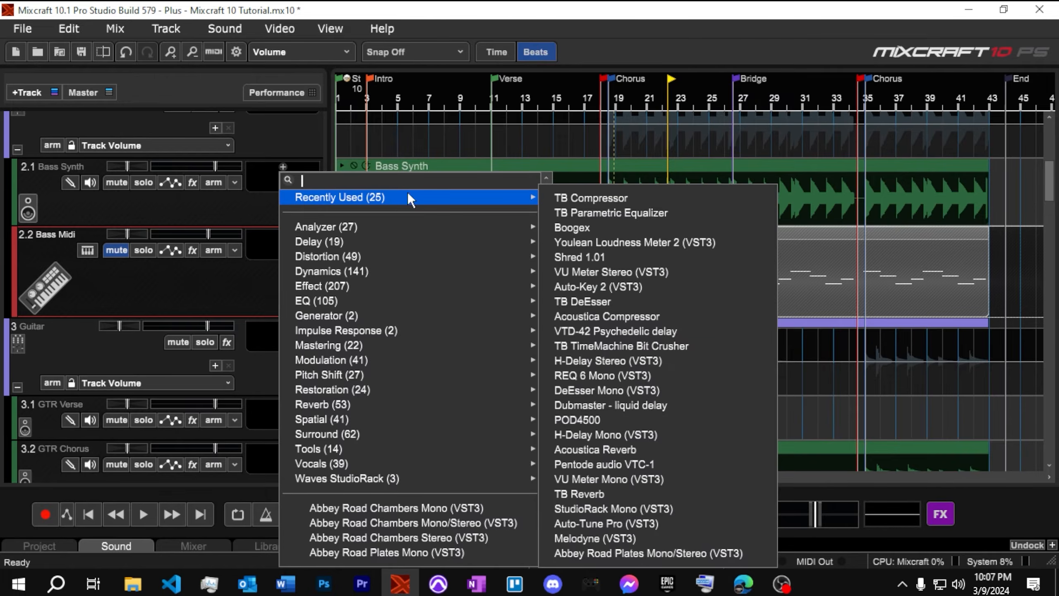
pyautogui.click(611, 213)
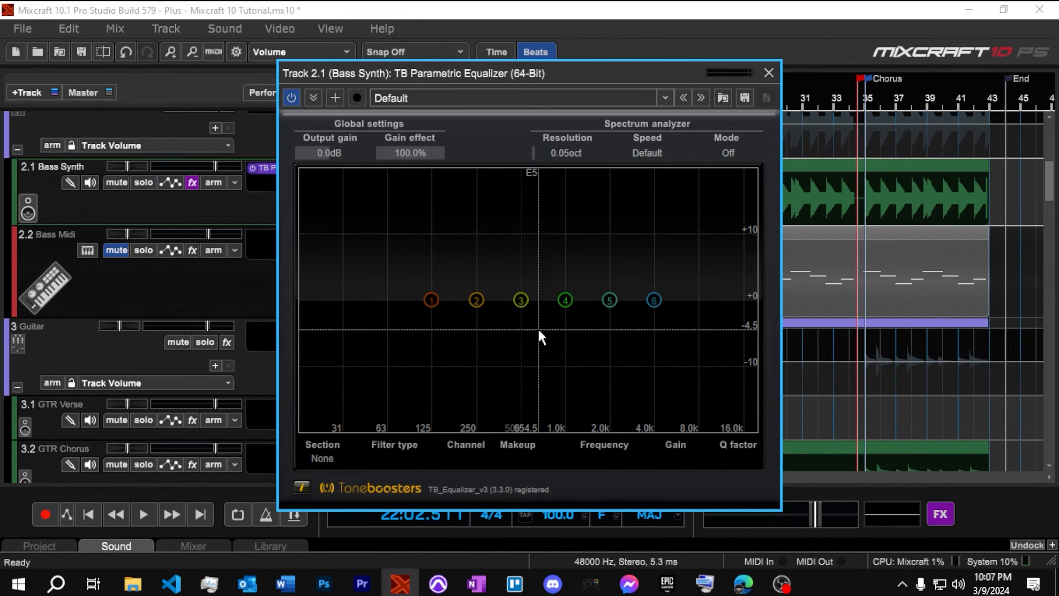
# Set the equalizer's section 6 high shelf to -20 dB at 202 Hz and section 4 analog bell to 8.5 dB at 248 Hz
pyautogui.moveTo(586, 69); pyautogui.dragTo(746, 24)
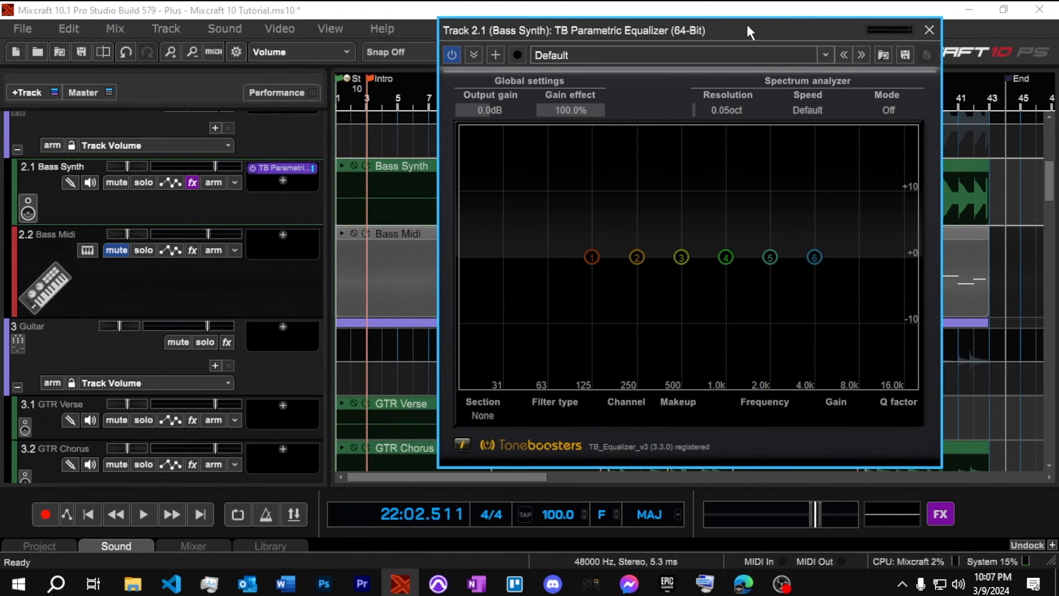
pyautogui.moveTo(815, 259)
pyautogui.mouseDown()
pyautogui.moveTo(763, 387)
pyautogui.moveTo(660, 385)
pyautogui.moveTo(623, 396)
pyautogui.mouseUp()
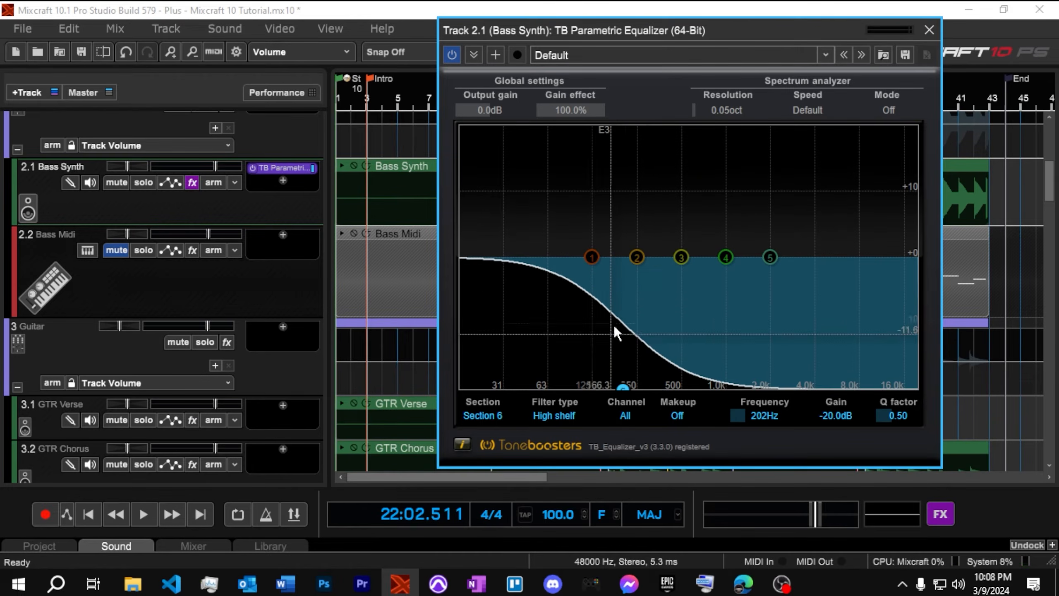
pyautogui.moveTo(725, 258); pyautogui.dragTo(636, 201)
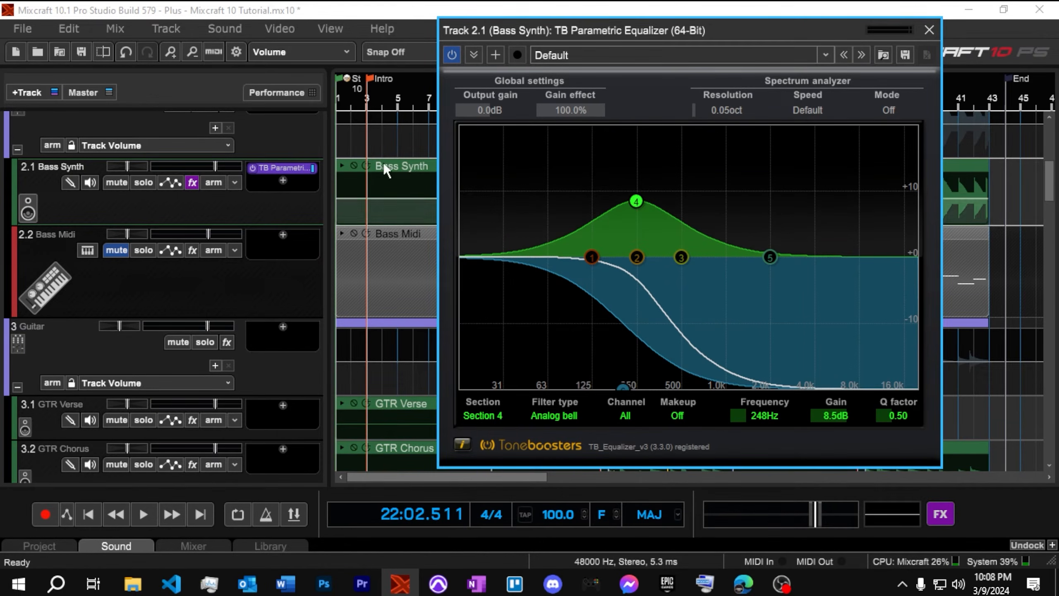
# Solo the Bass Synth track and play it from just before the first chorus, keeping the equalizer in view
pyautogui.moveTo(569, 30); pyautogui.dragTo(616, 198)
pyautogui.click(143, 183)
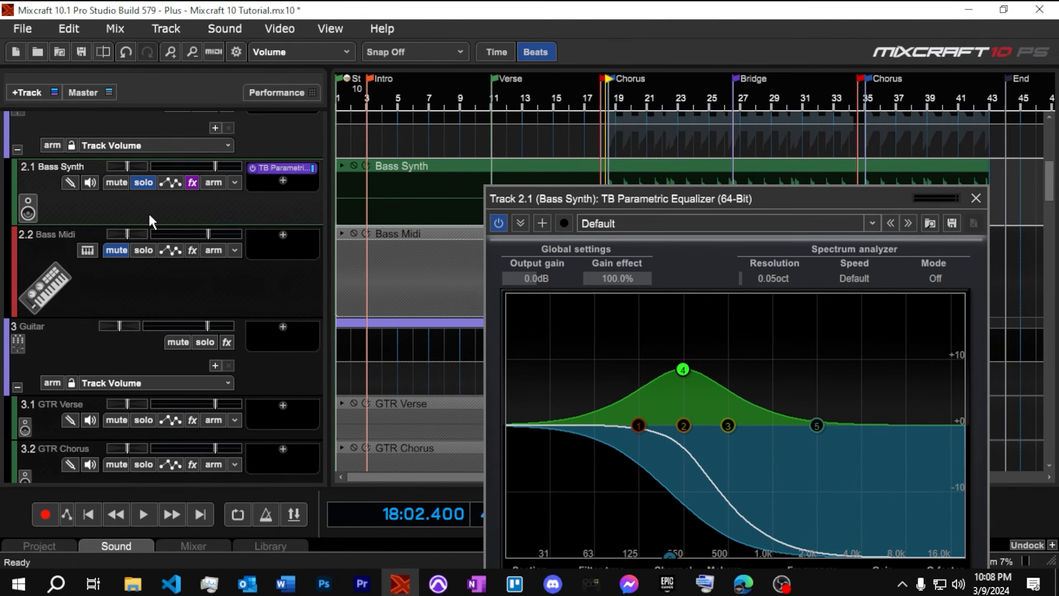
pyautogui.press('space')
pyautogui.moveTo(755, 207); pyautogui.dragTo(749, 96)
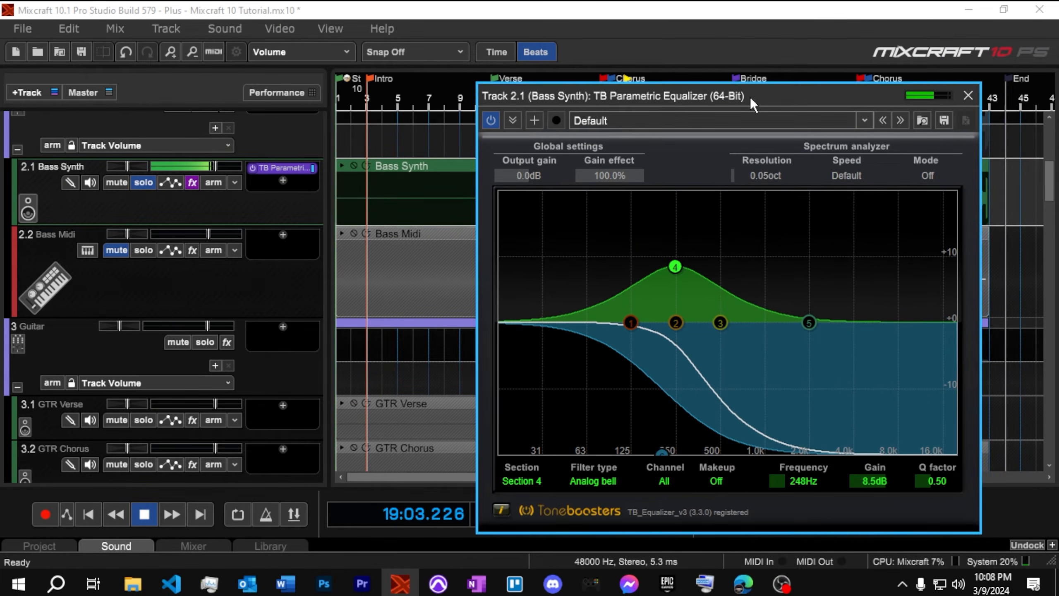
# Set the equalizer's spectrum analyzer mode to L+R sum after trying S/M width
pyautogui.click(931, 179)
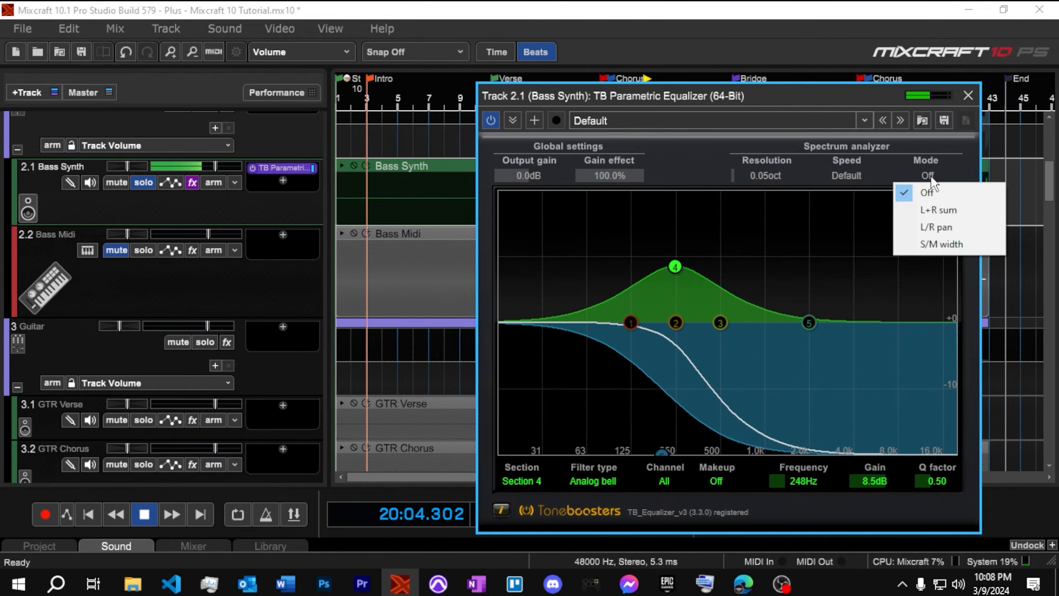
pyautogui.click(942, 244)
pyautogui.click(930, 176)
pyautogui.click(935, 209)
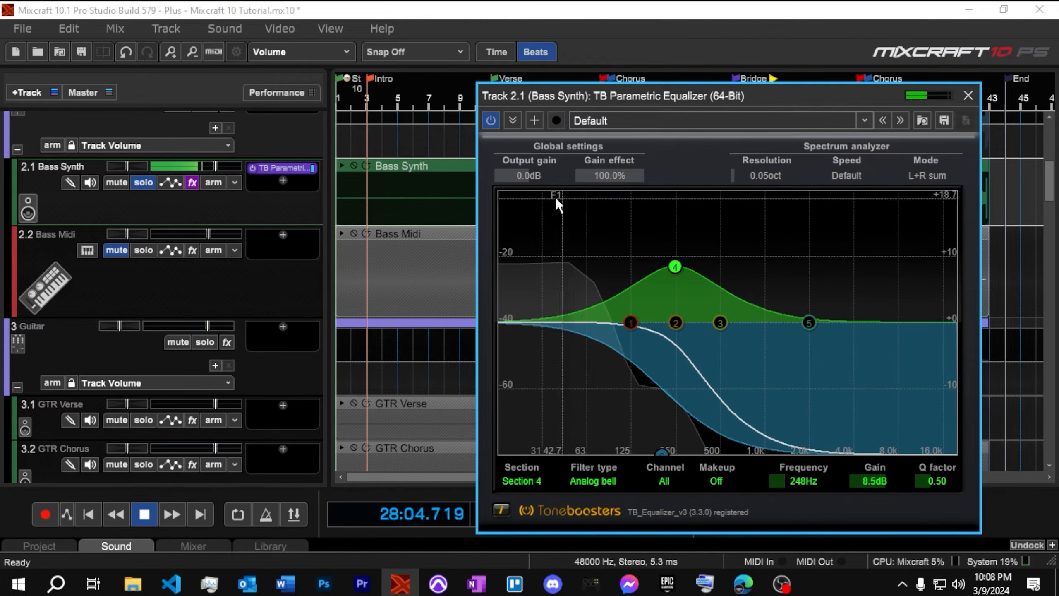
# Set the Bass Synth equalizer's output gain to 2.0 dB and close the effect window
pyautogui.moveTo(536, 176); pyautogui.dragTo(533, 150)
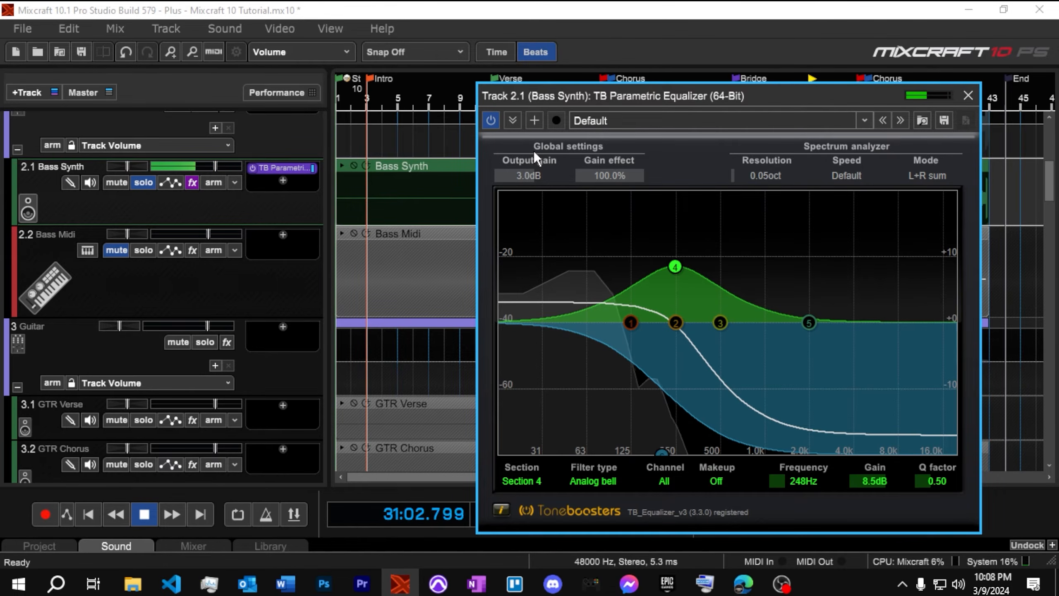
pyautogui.moveTo(534, 151); pyautogui.dragTo(532, 158)
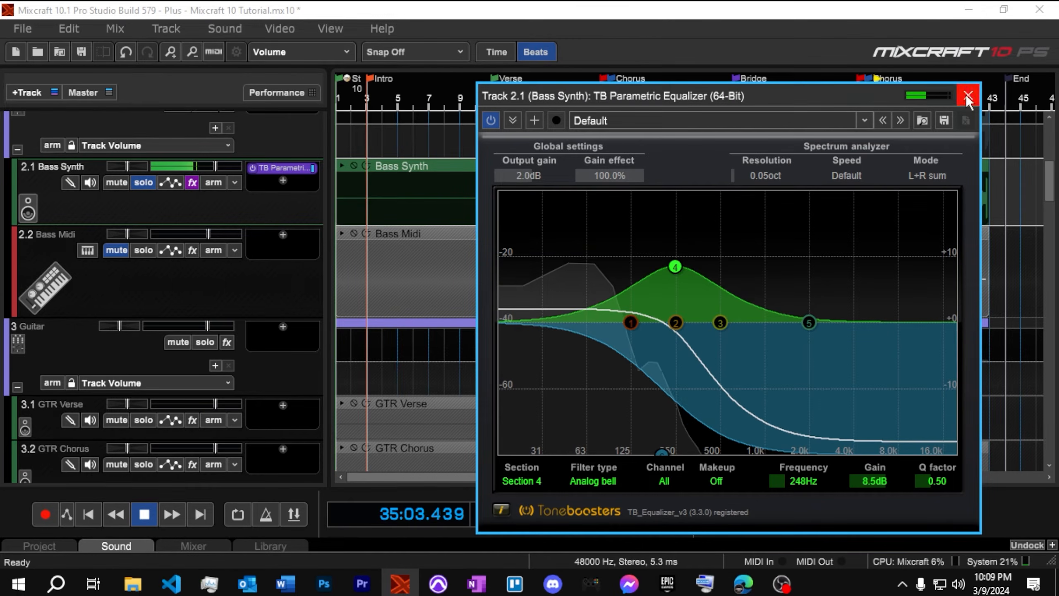
pyautogui.click(969, 96)
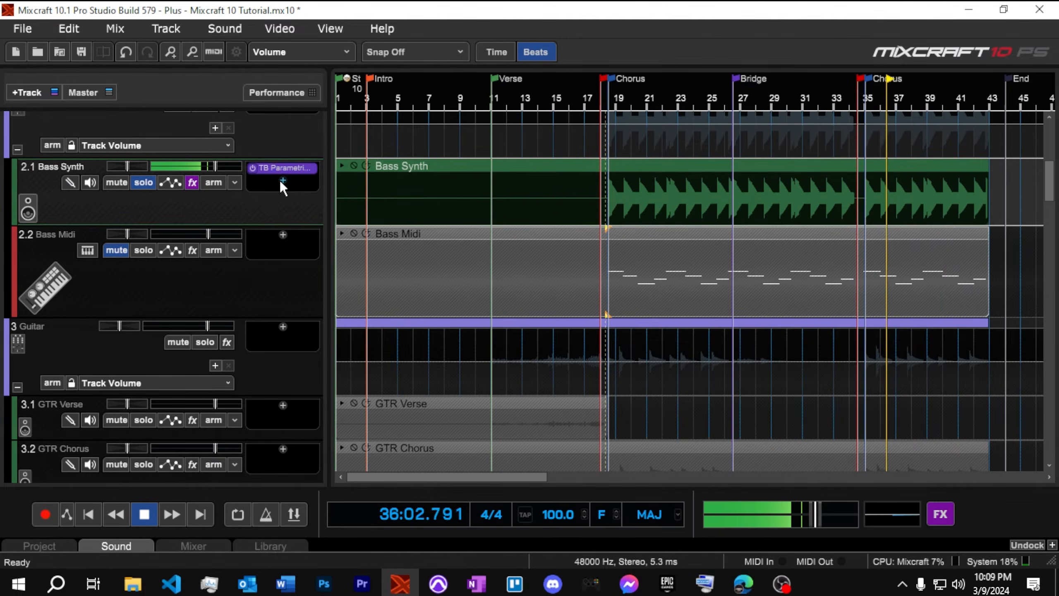
# Add TB Compressor to the Bass Synth track with a -16.4 dB threshold and 3.0 ratio, and turn off automatic release
pyautogui.click(282, 180)
pyautogui.moveTo(317, 210)
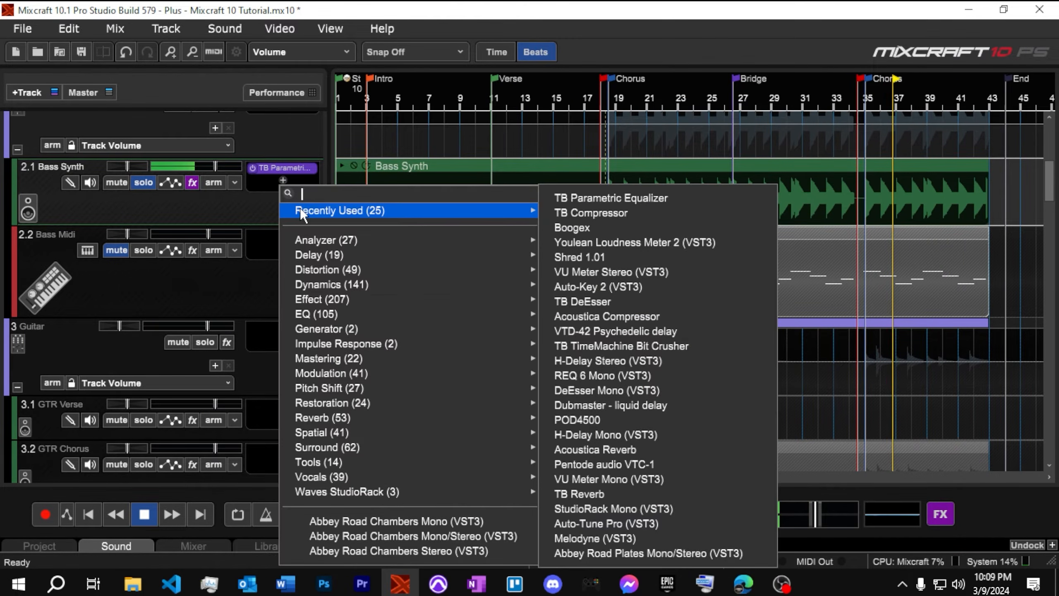
pyautogui.click(567, 215)
pyautogui.moveTo(415, 416); pyautogui.dragTo(378, 338)
pyautogui.moveTo(455, 420); pyautogui.dragTo(457, 448)
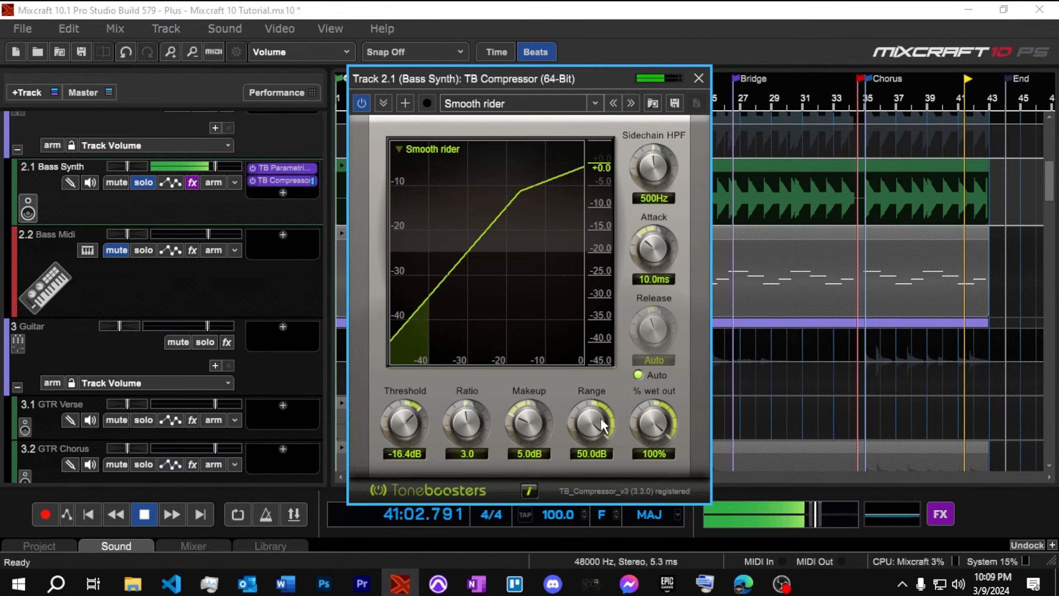
pyautogui.click(638, 374)
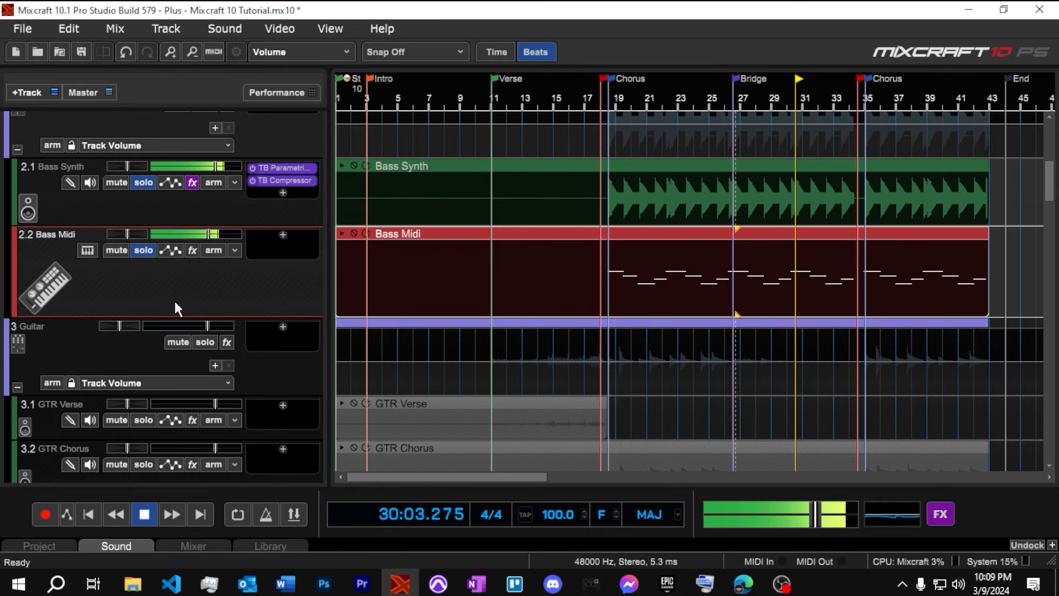
# Lower the Bass Midi volume to about -7.3 dB and add TB Compressor with a -17.1 dB threshold and 6.0 ratio
pyautogui.moveTo(210, 235); pyautogui.dragTo(192, 234)
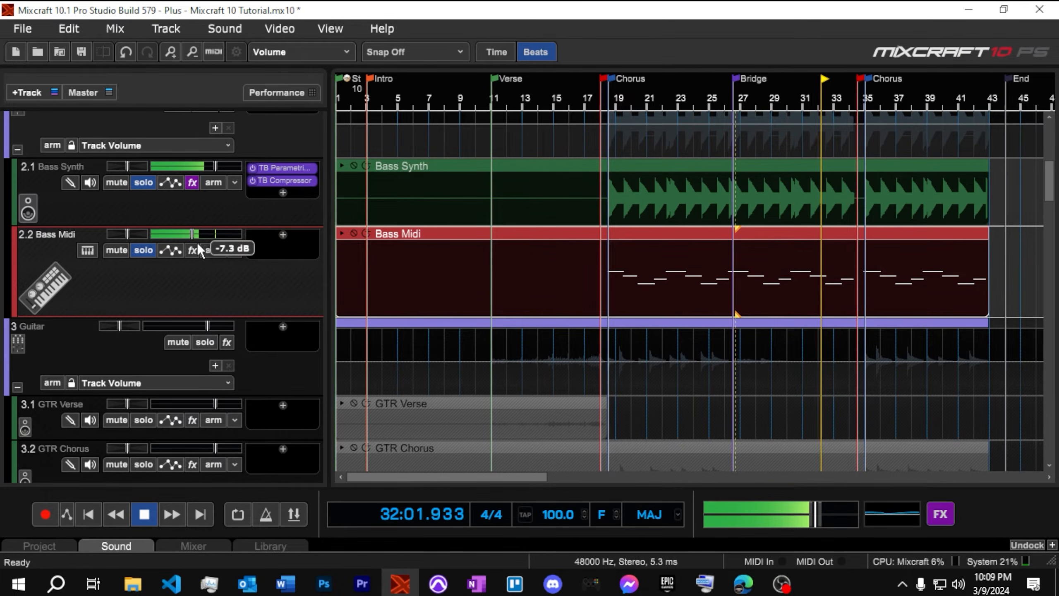
pyautogui.click(283, 235)
pyautogui.moveTo(294, 265)
pyautogui.click(561, 191)
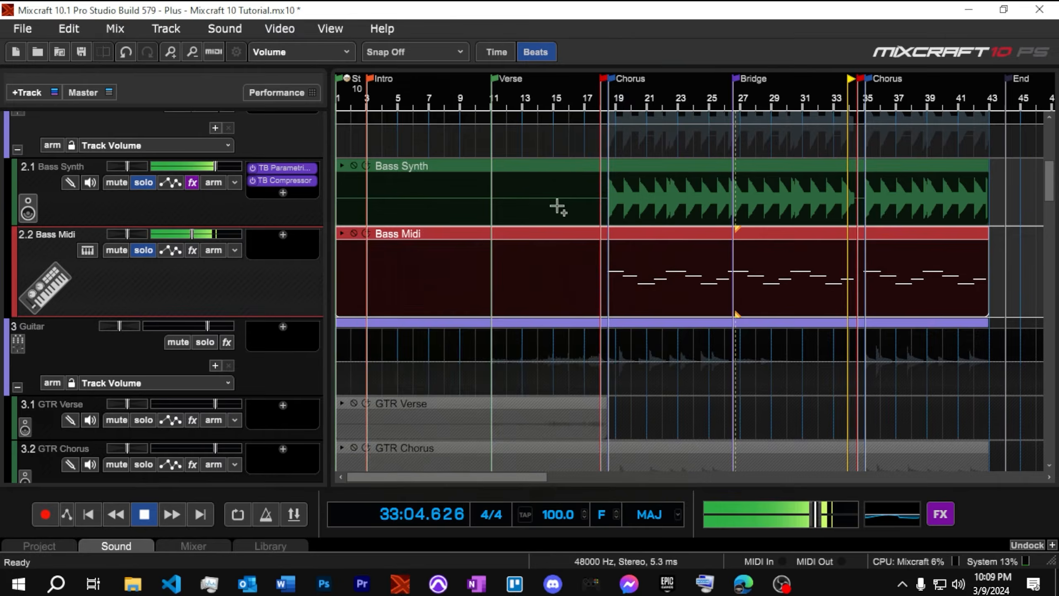
pyautogui.moveTo(402, 423); pyautogui.dragTo(375, 340)
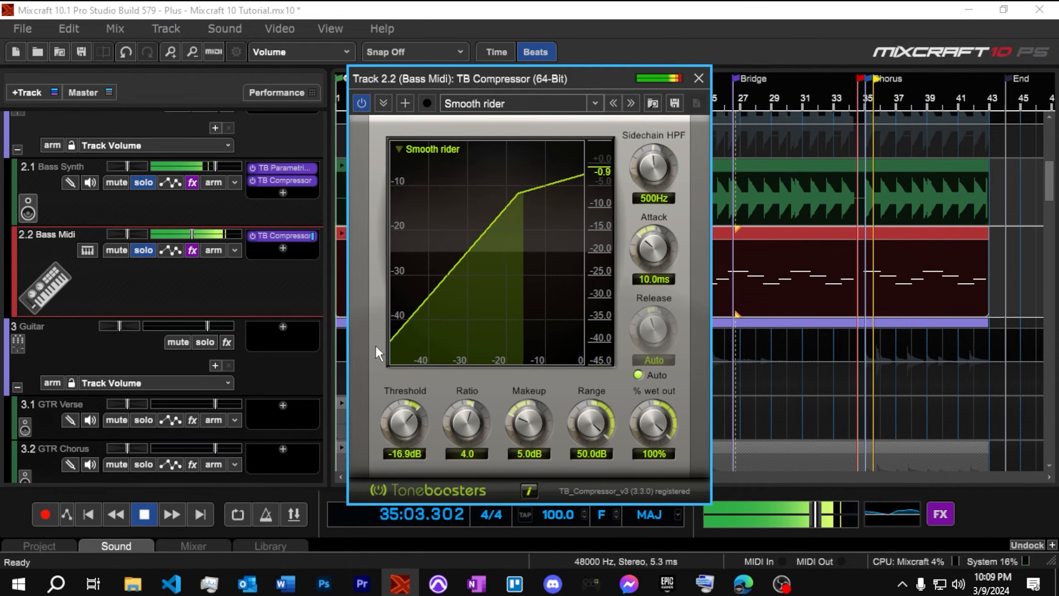
pyautogui.moveTo(462, 404); pyautogui.dragTo(451, 355)
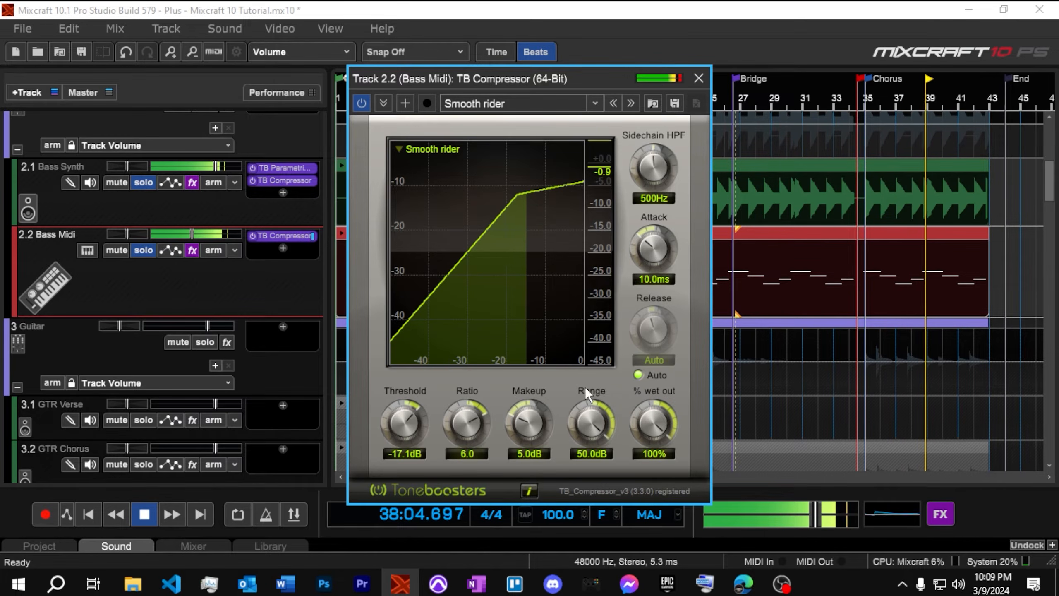
# Turn off the Bass Midi compressor's automatic release, set release to 79.6 ms and attack to 2.0 ms, and close its window
pyautogui.click(638, 374)
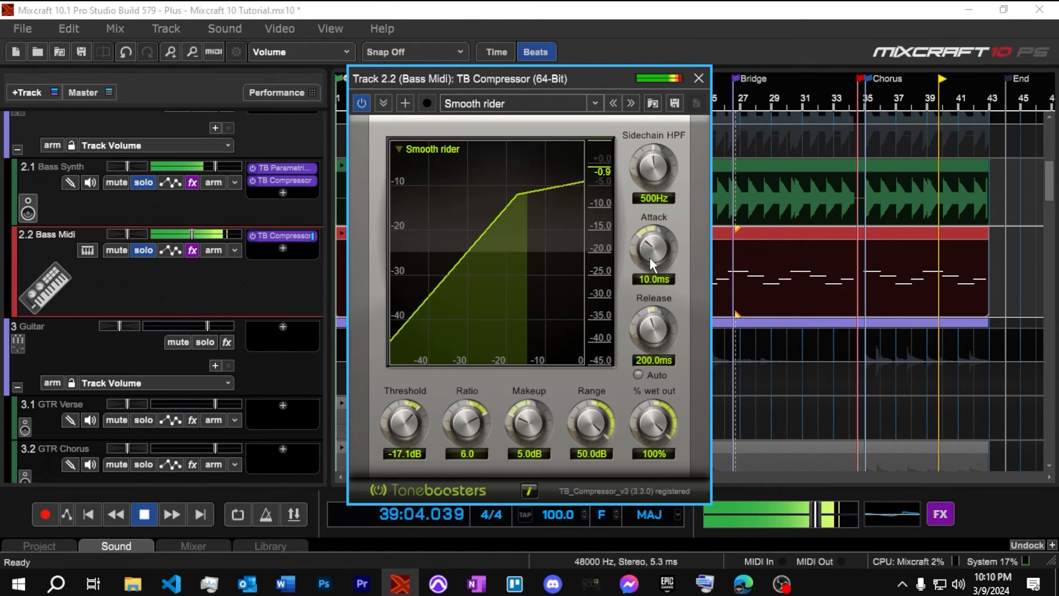
pyautogui.moveTo(651, 327); pyautogui.dragTo(653, 372)
pyautogui.moveTo(646, 224); pyautogui.dragTo(637, 290)
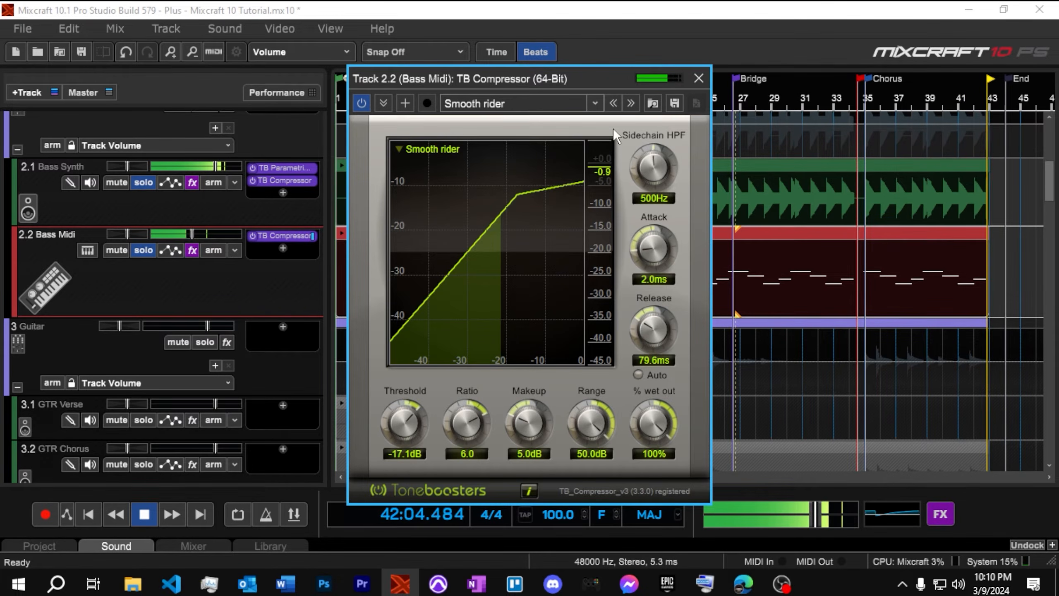
pyautogui.click(699, 78)
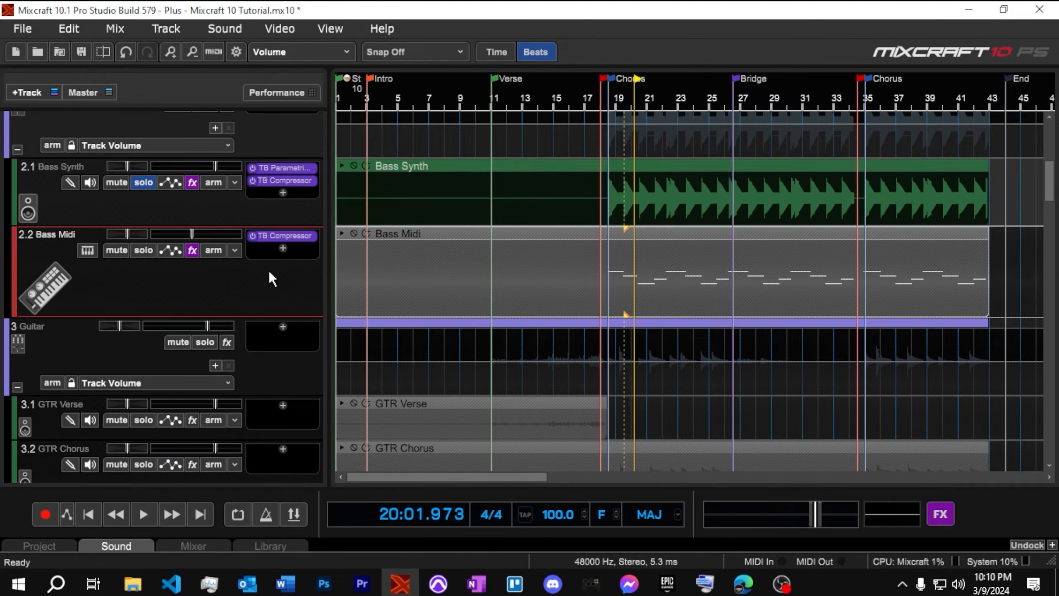
# Collapse the Bass submix track and solo the Guitar submix track
pyautogui.scroll(-3, 298, 354)
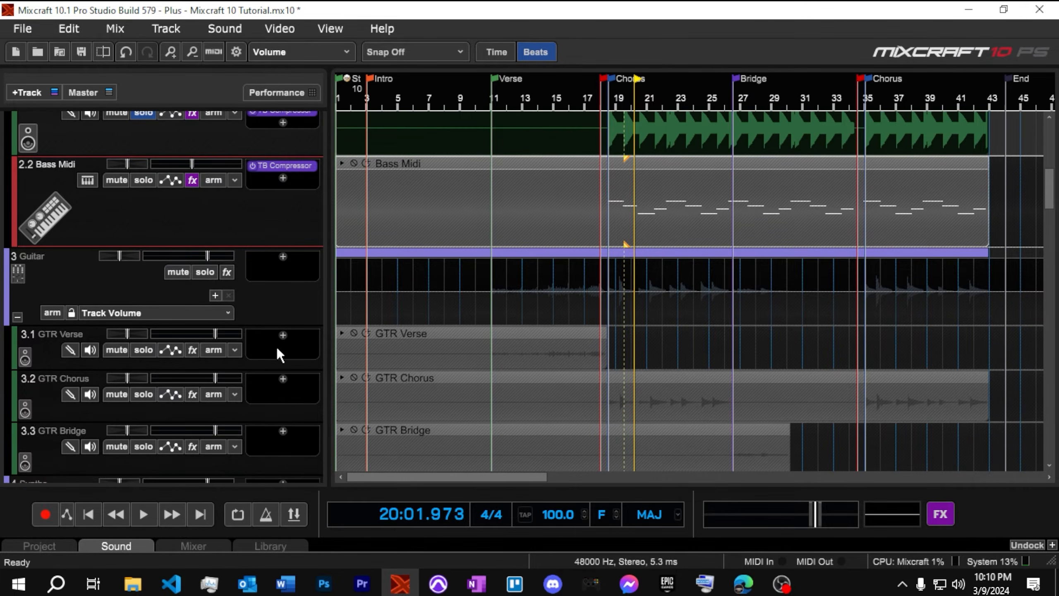
pyautogui.scroll(4, 286, 350)
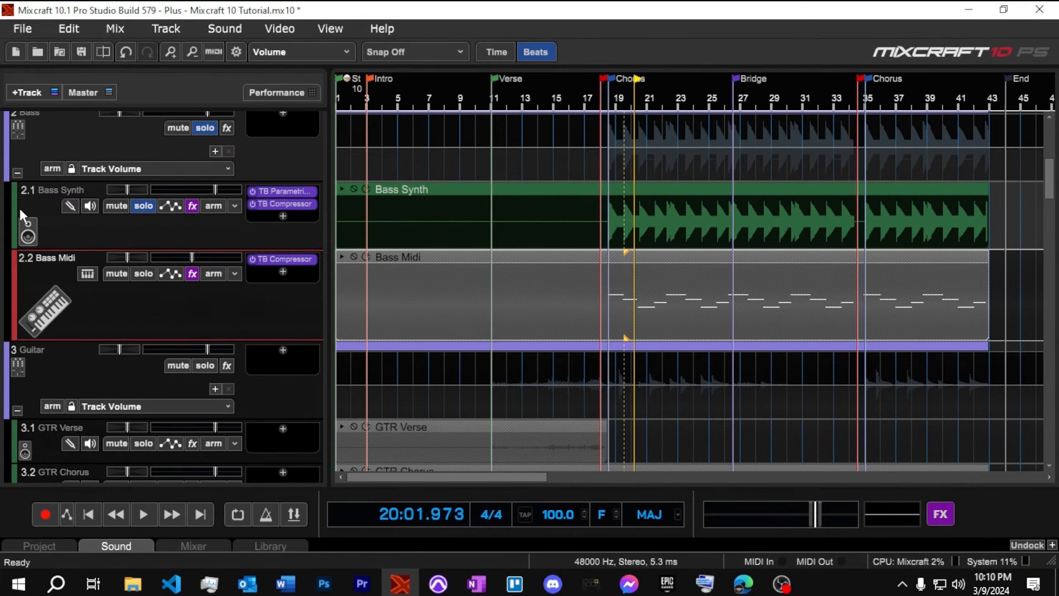
pyautogui.click(15, 172)
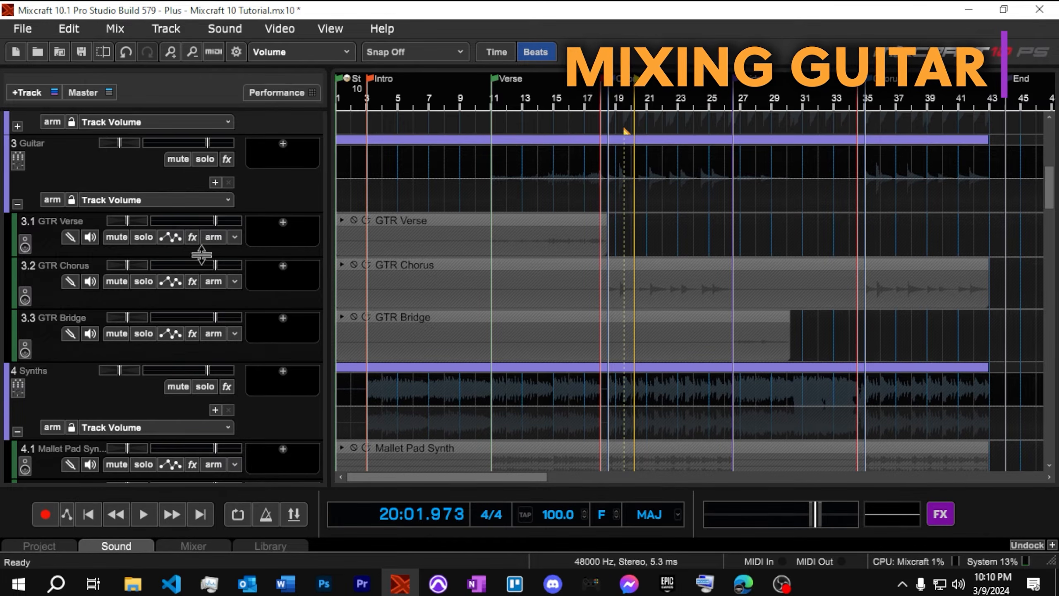
pyautogui.scroll(-1, 202, 225)
pyautogui.click(204, 136)
# Insert an output bus track above the Guitar submix, name it GTR Amp, and check its available playback devices
pyautogui.scroll(4, 292, 184)
pyautogui.scroll(-1, 236, 152)
pyautogui.rightClick(63, 185)
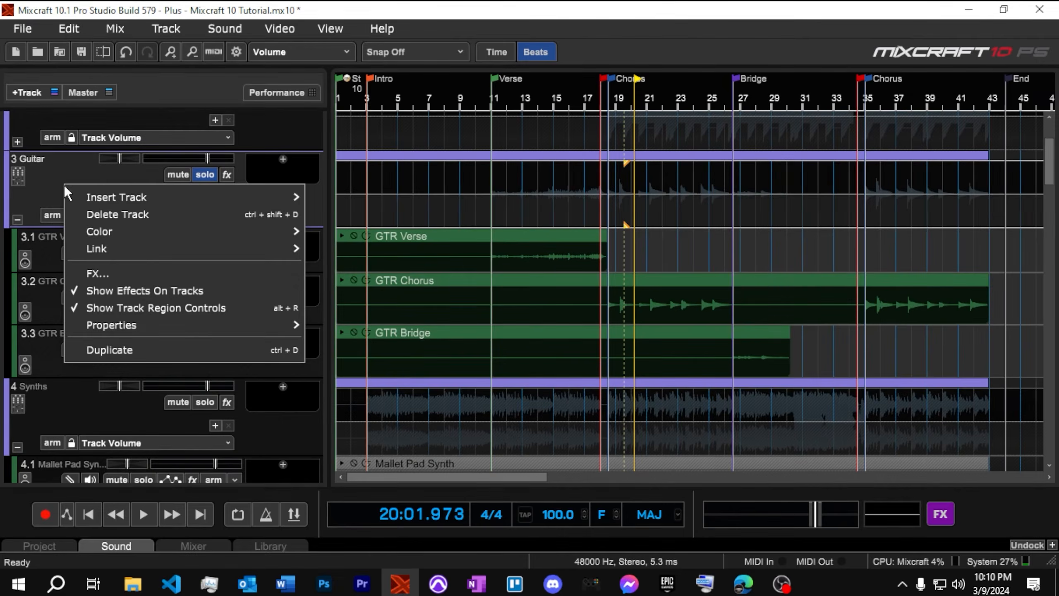
pyautogui.moveTo(79, 195)
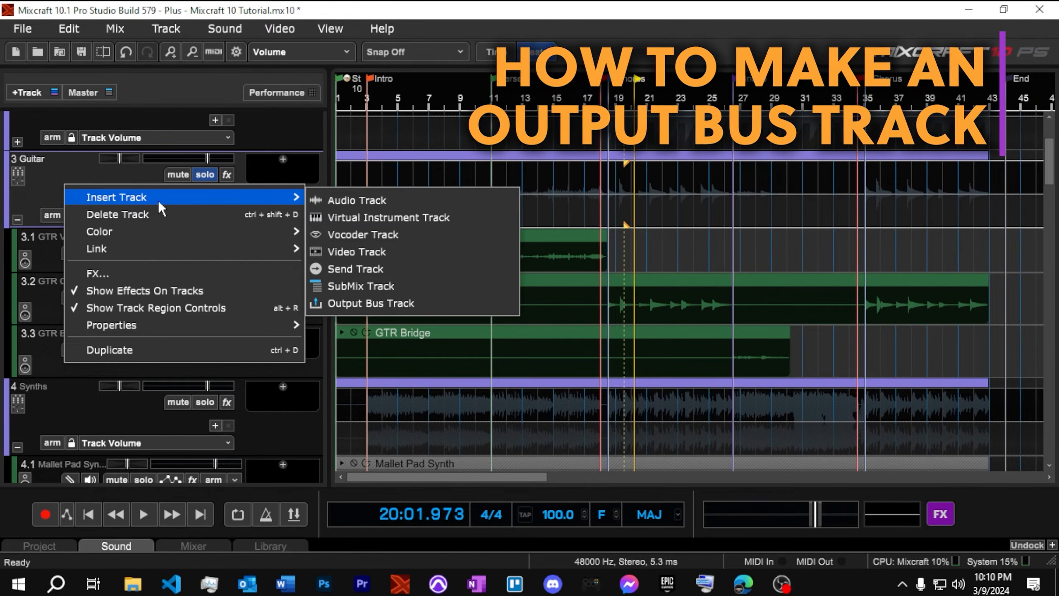
pyautogui.click(362, 303)
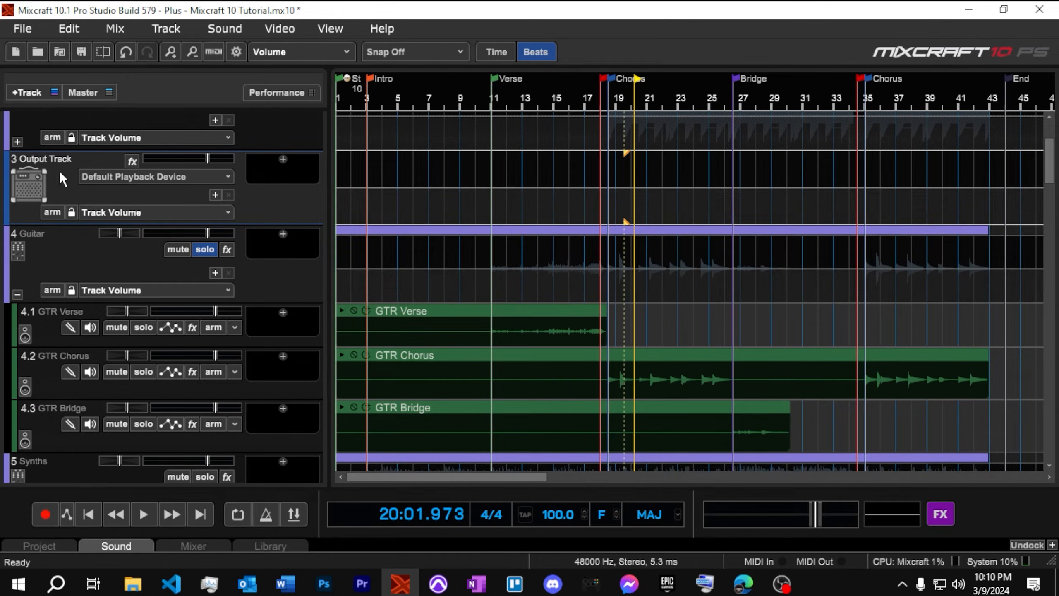
pyautogui.doubleClick(65, 160)
pyautogui.write('GTR Amp')
pyautogui.press('Return')
pyautogui.click(167, 177)
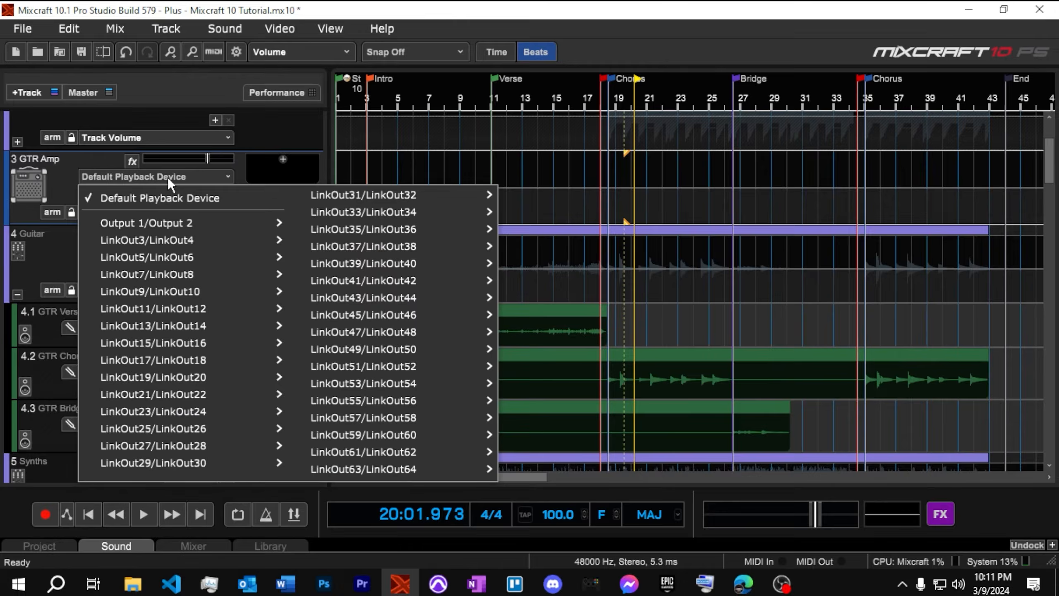
pyautogui.click(77, 160)
# Solo the GTR Verse, GTR Chorus and GTR Bridge tracks
pyautogui.click(48, 328)
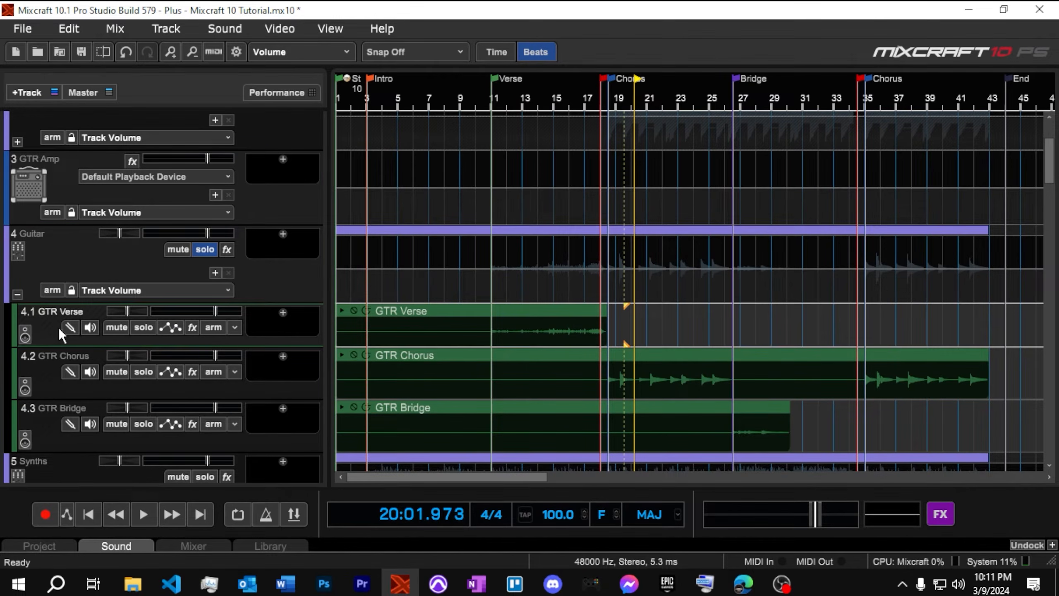
pyautogui.click(143, 328)
pyautogui.click(143, 371)
pyautogui.click(143, 424)
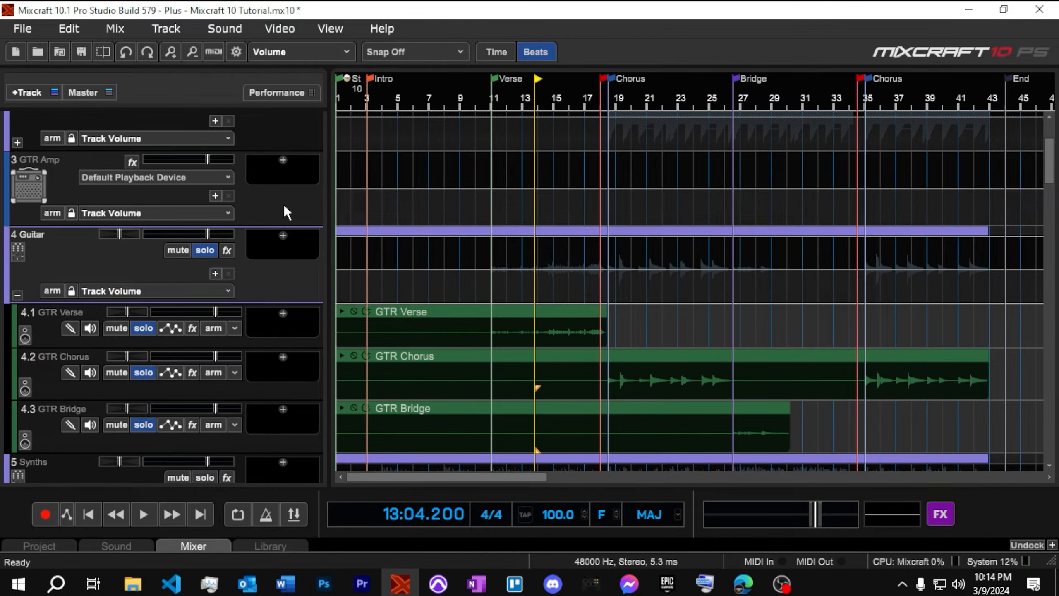
# Insert a send track above the Guitar submix and name it GTR Bus
pyautogui.rightClick(101, 260)
pyautogui.moveTo(156, 274)
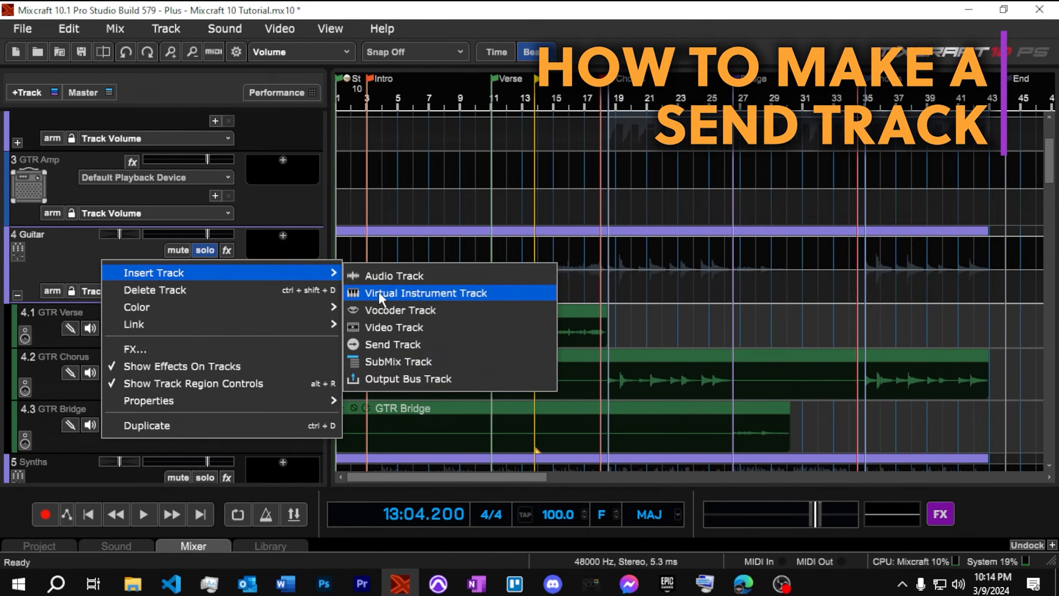
pyautogui.click(392, 343)
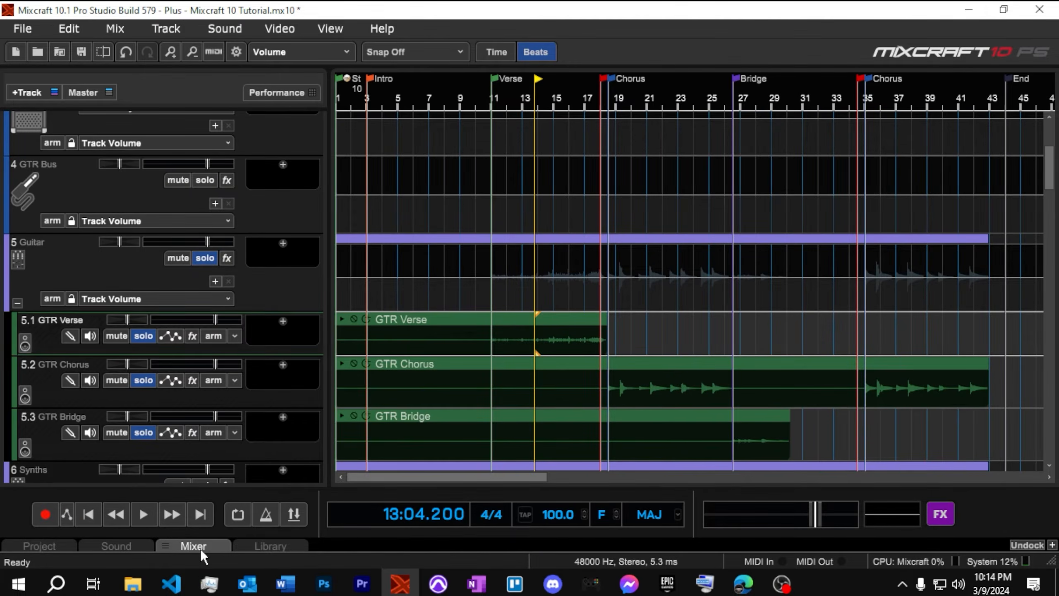
# Raise the GTR Bus send level on the GTR Verse, GTR Chorus and GTR Bridge channels in the mixer, then collapse the mixer
pyautogui.click(201, 547)
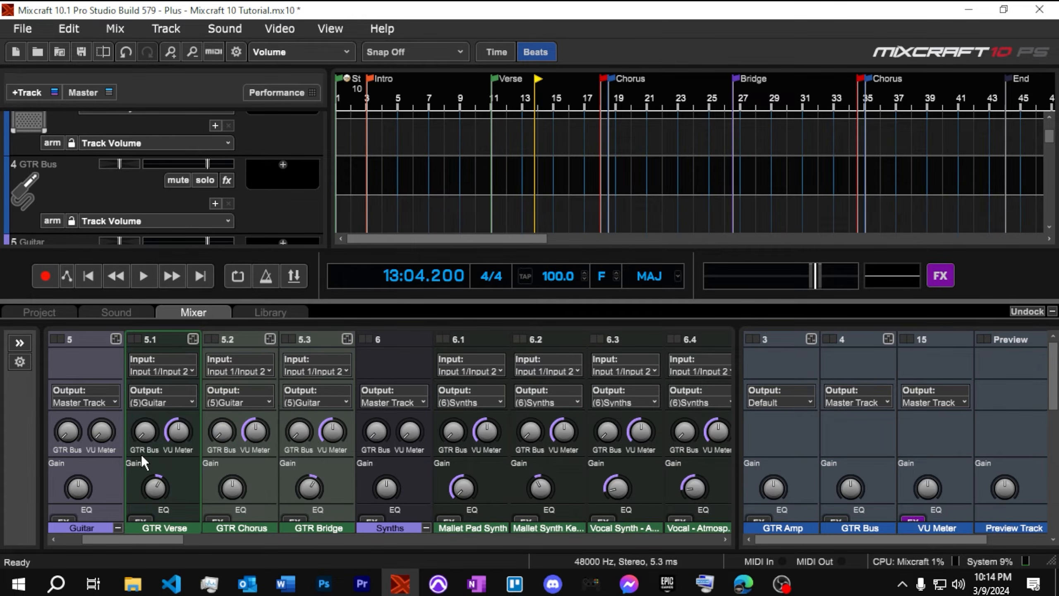
pyautogui.moveTo(143, 434); pyautogui.dragTo(147, 400)
pyautogui.moveTo(223, 433); pyautogui.dragTo(229, 393)
pyautogui.moveTo(297, 429); pyautogui.dragTo(299, 395)
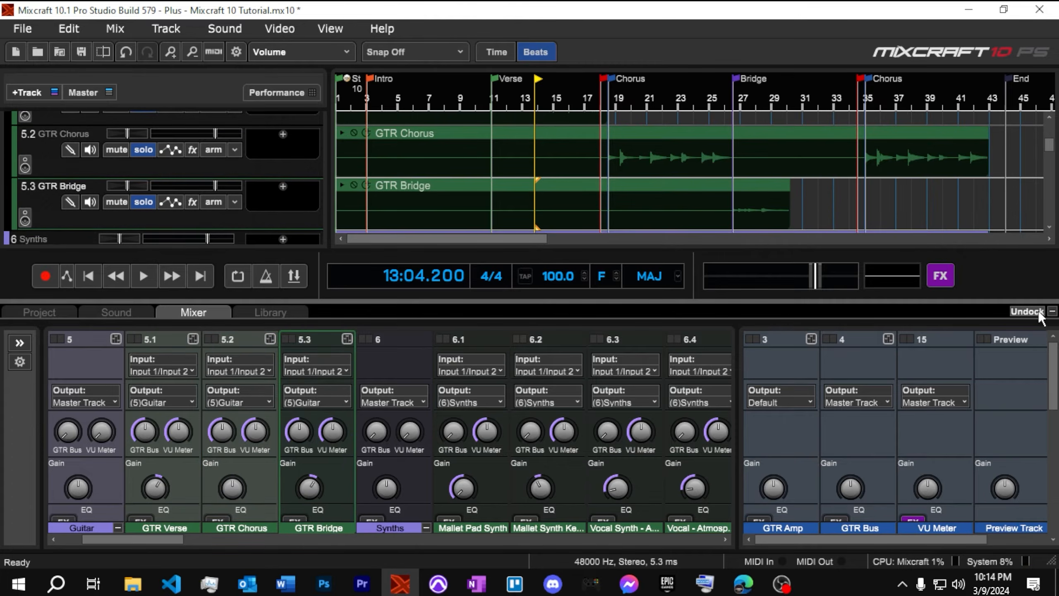
pyautogui.click(1053, 312)
# Play the guitars from just before the verse to check that signal reaches the GTR Bus track, and stop playback
pyautogui.scroll(6, 102, 336)
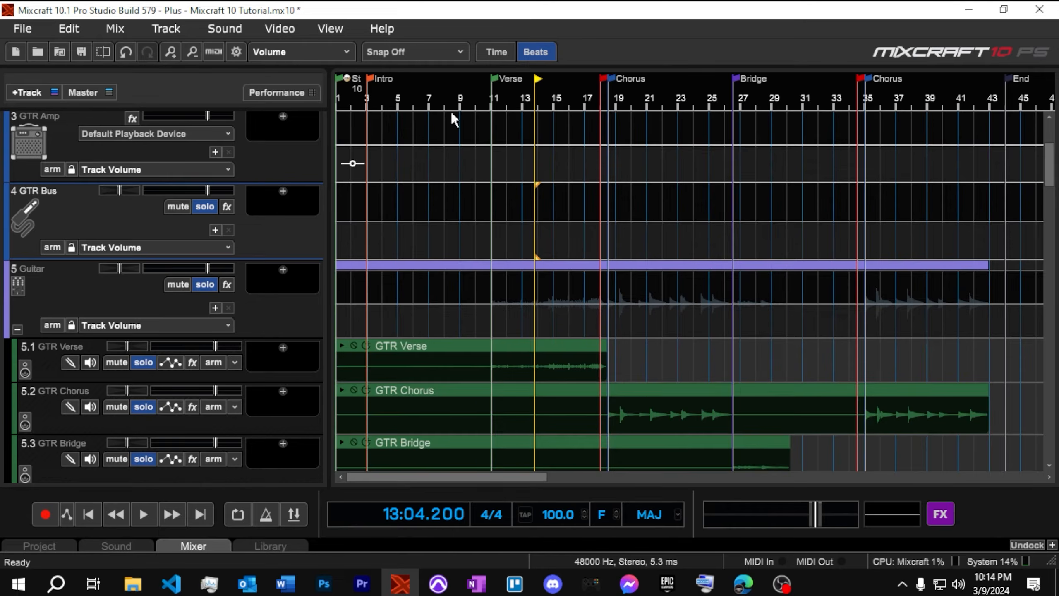
pyautogui.click(480, 88)
pyautogui.press('space')
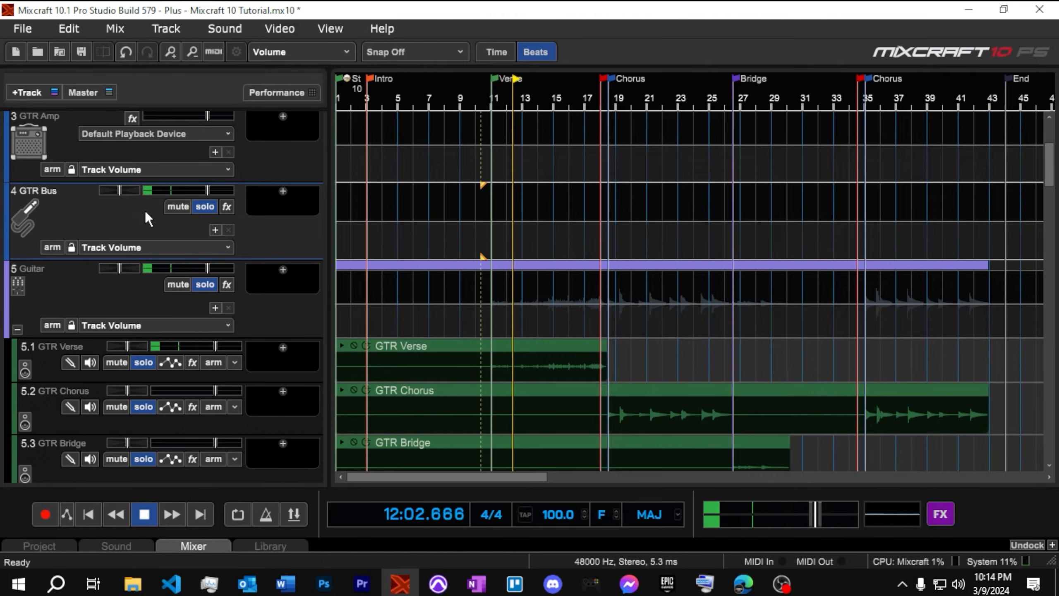
pyautogui.press('space')
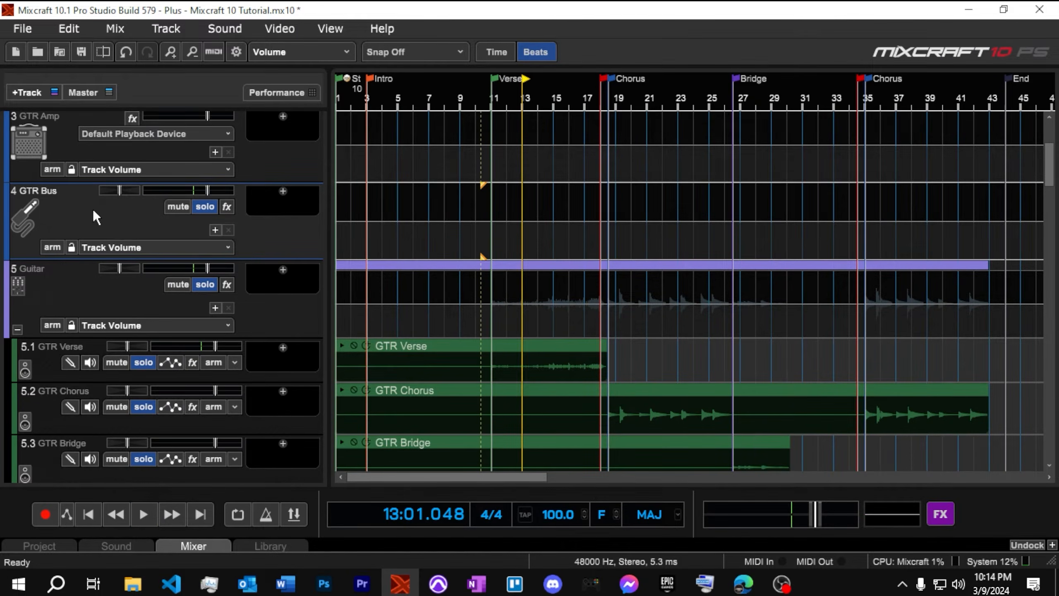
# Route the GTR Bus channel's output to the GTR Amp track in the mixer
pyautogui.scroll(2, 127, 292)
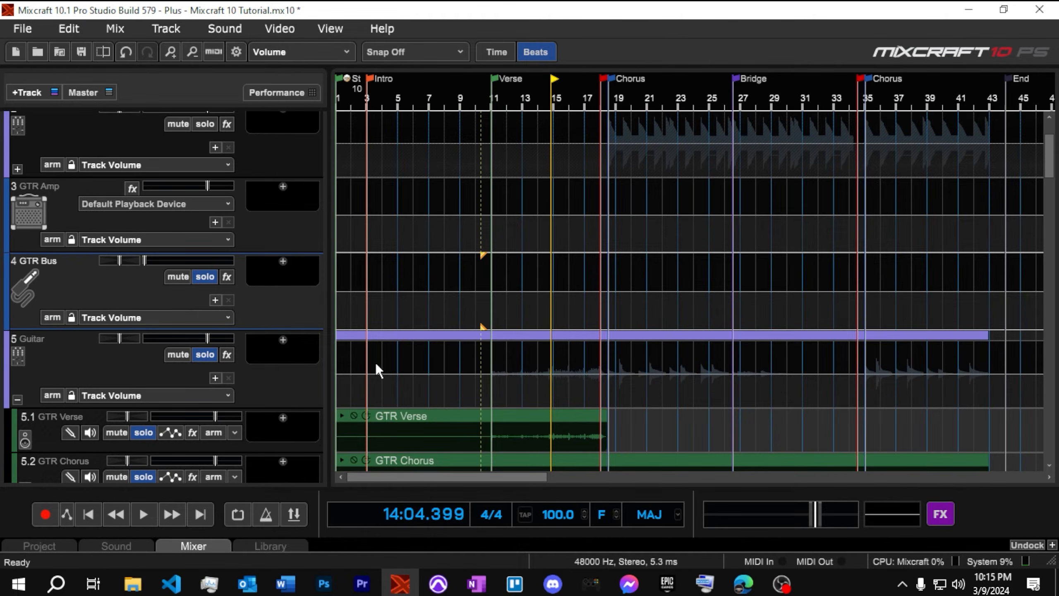
pyautogui.hotkey('alt', '3')
pyautogui.click(799, 377)
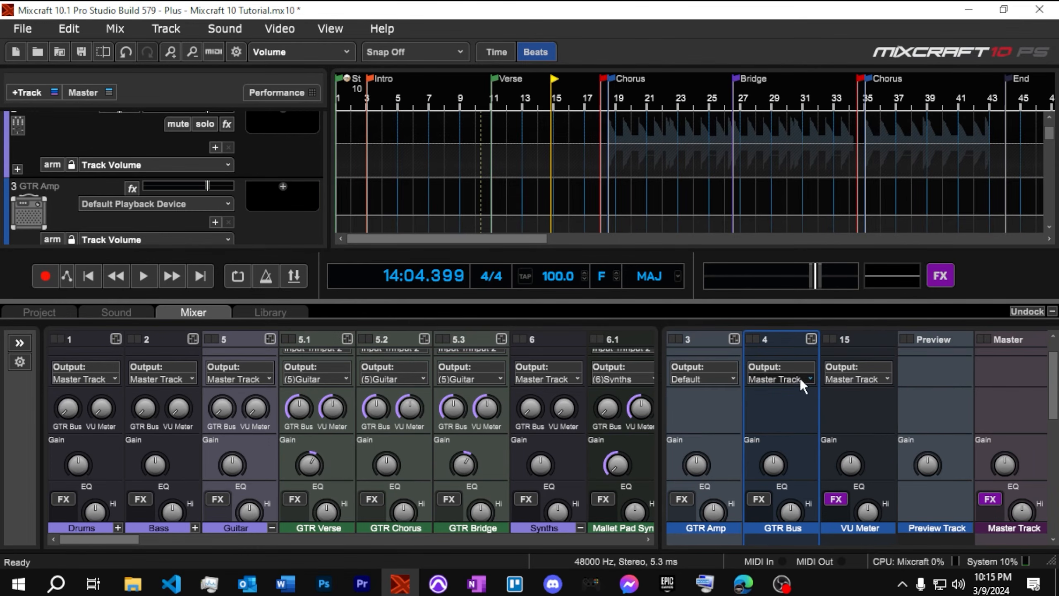
pyautogui.click(801, 425)
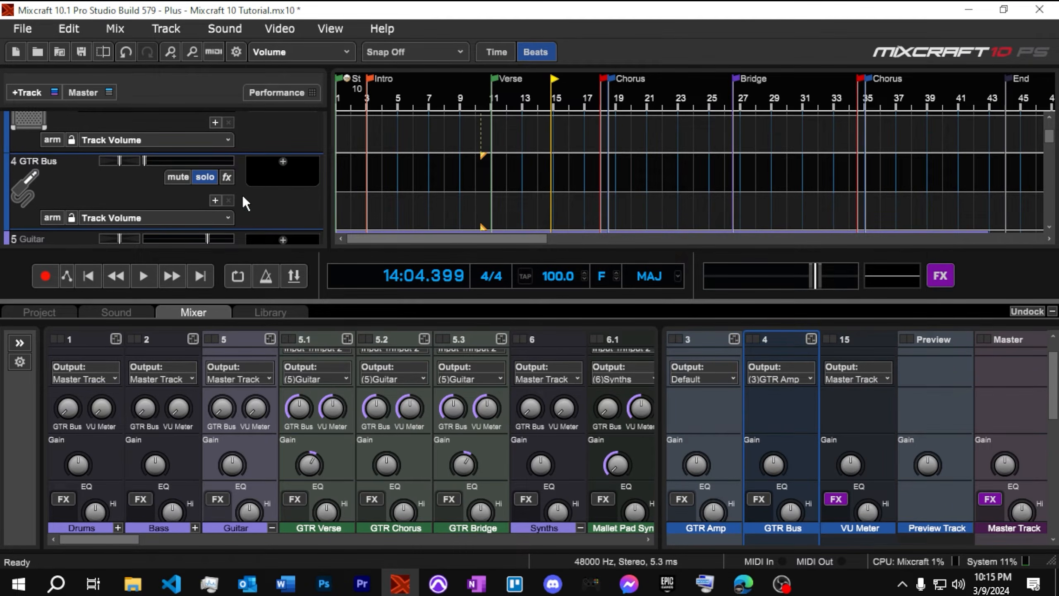
# Add the Shred 1.01 amp effect to the GTR Amp track, load the saved GTR - Plus user preset, and close the effect window
pyautogui.scroll(1, 286, 209)
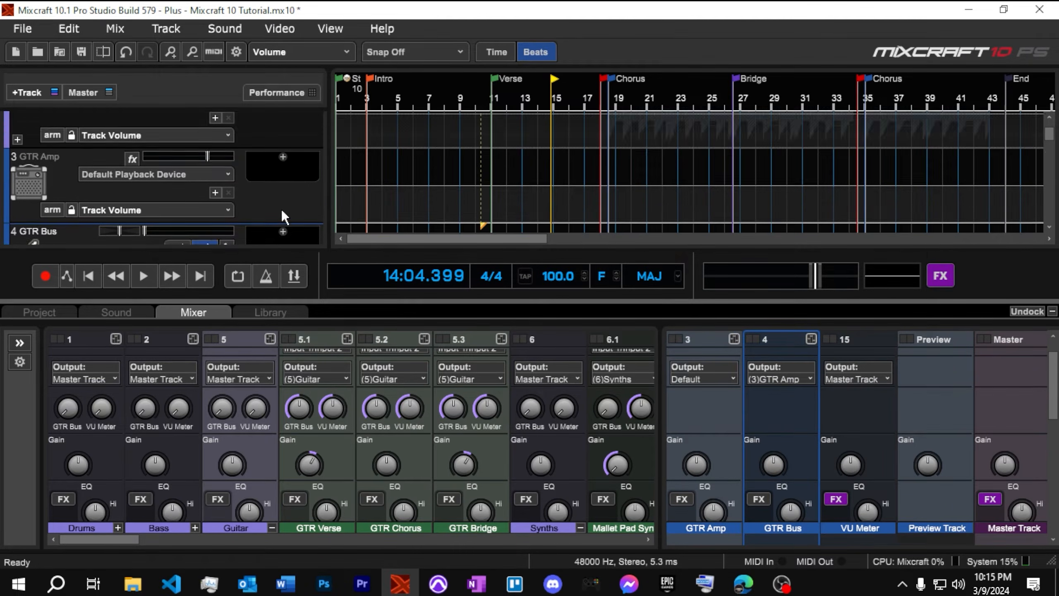
pyautogui.click(283, 156)
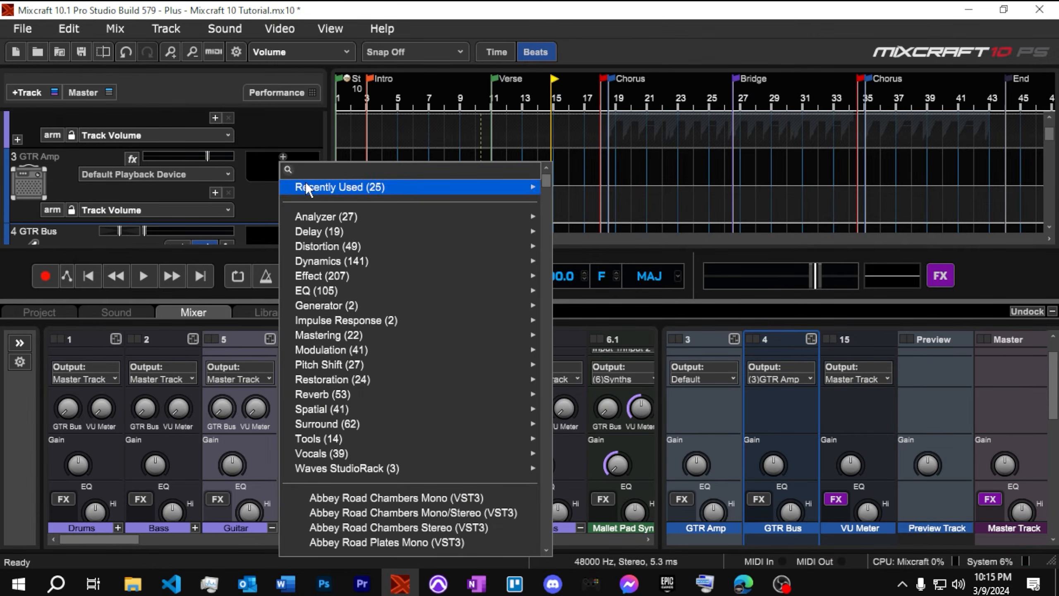
pyautogui.moveTo(306, 187)
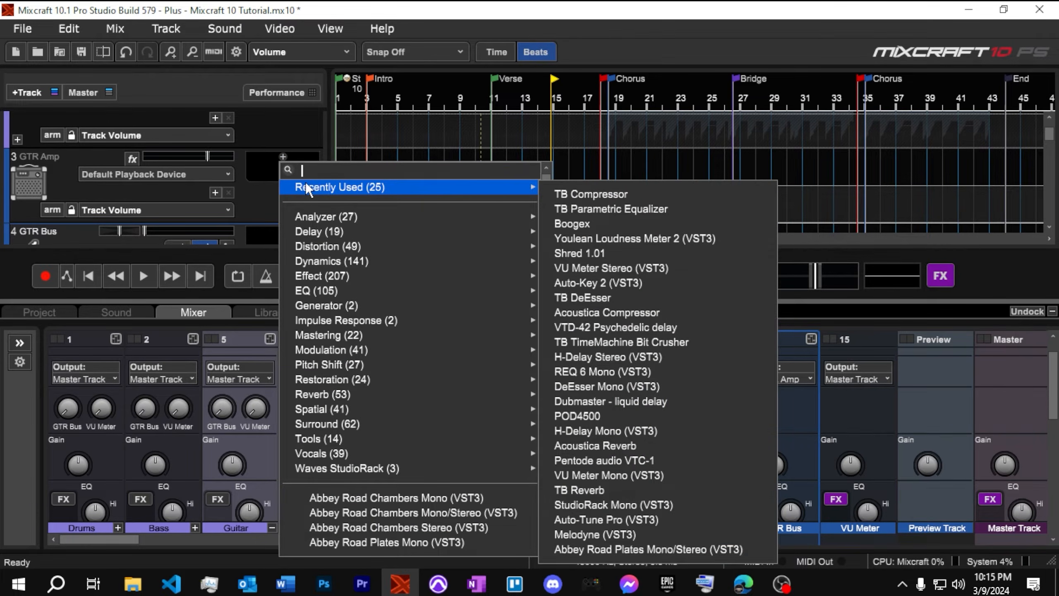
pyautogui.click(588, 255)
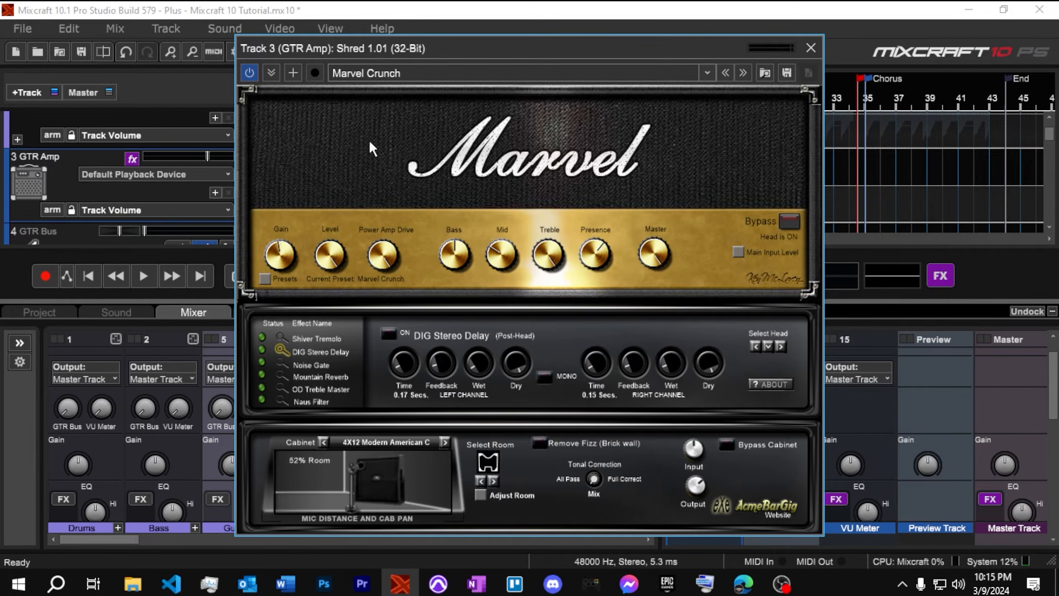
pyautogui.click(707, 73)
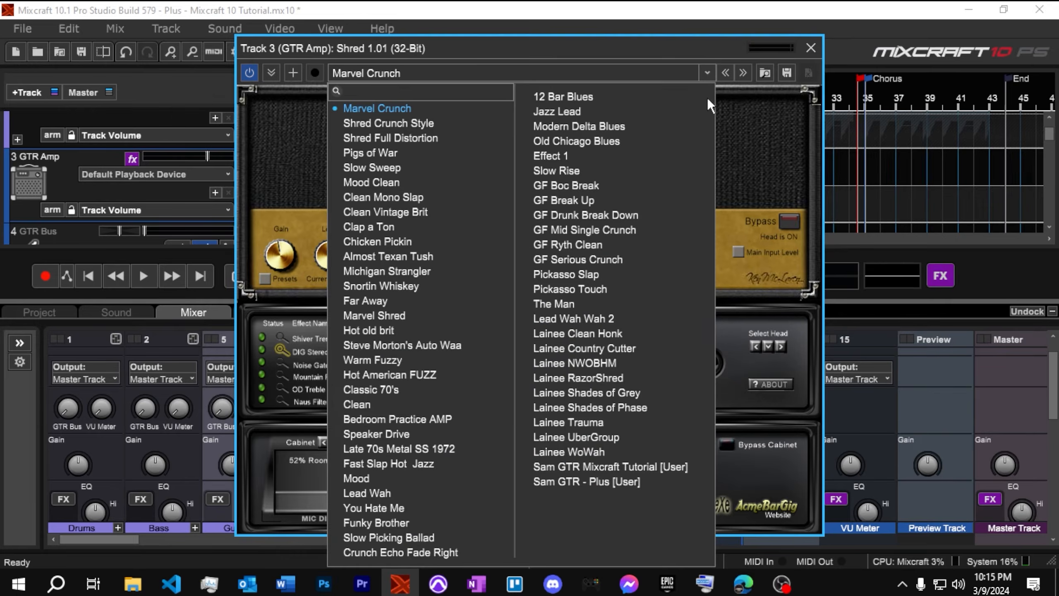
pyautogui.click(572, 485)
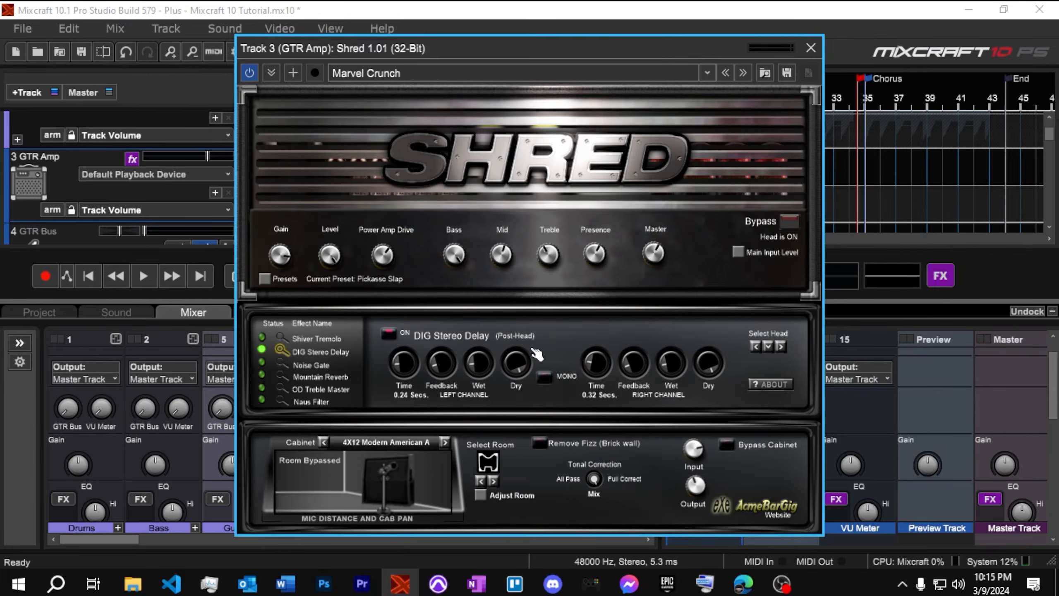
pyautogui.click(811, 48)
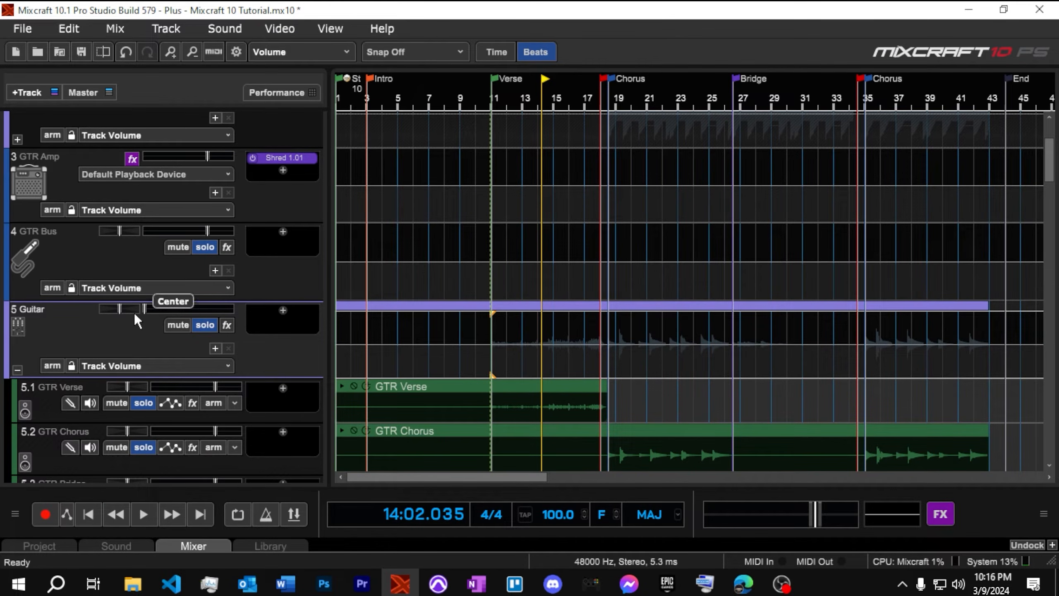
# Play back the soloed verse guitar with the Guitar submix volume at -Inf dB to check the GTR Amp signal
pyautogui.moveTo(145, 308)
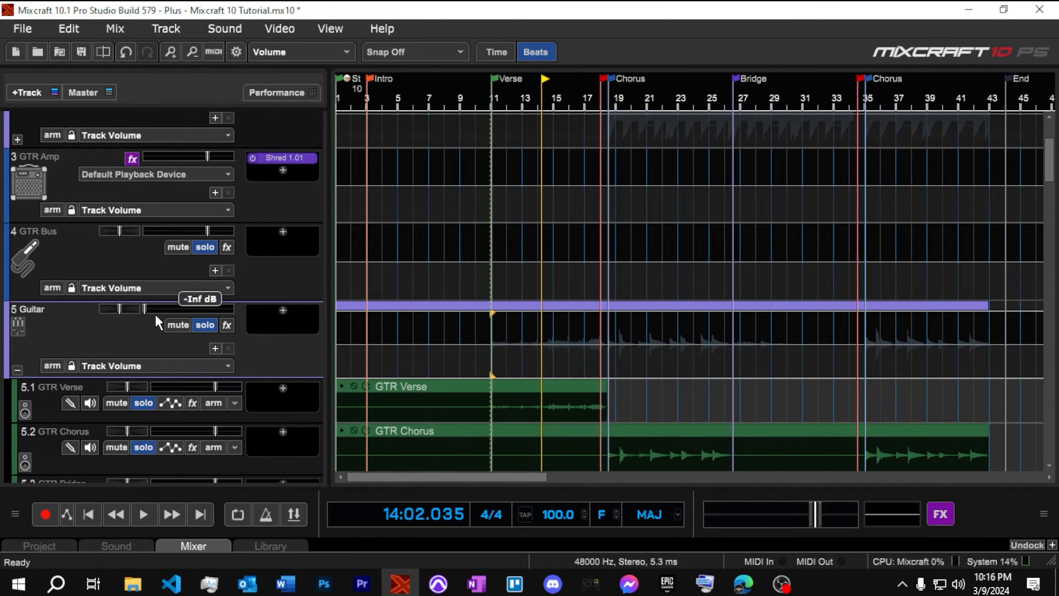
pyautogui.press('space')
pyautogui.moveTo(144, 307)
pyautogui.mouseDown()
pyautogui.moveTo(206, 309)
pyautogui.moveTo(145, 309)
pyautogui.mouseUp()
pyautogui.press('space')
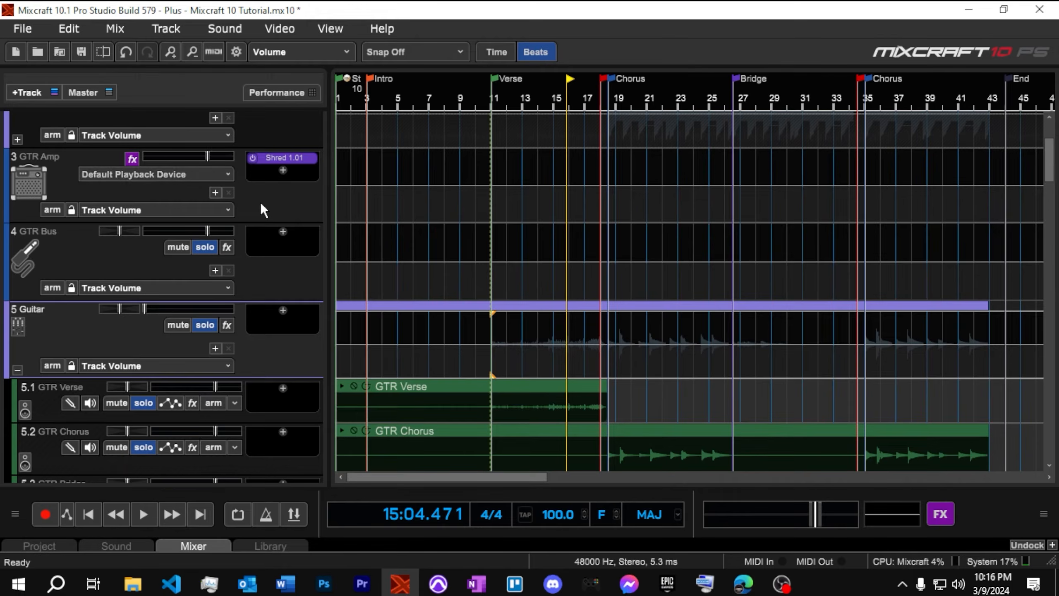
pyautogui.press('space')
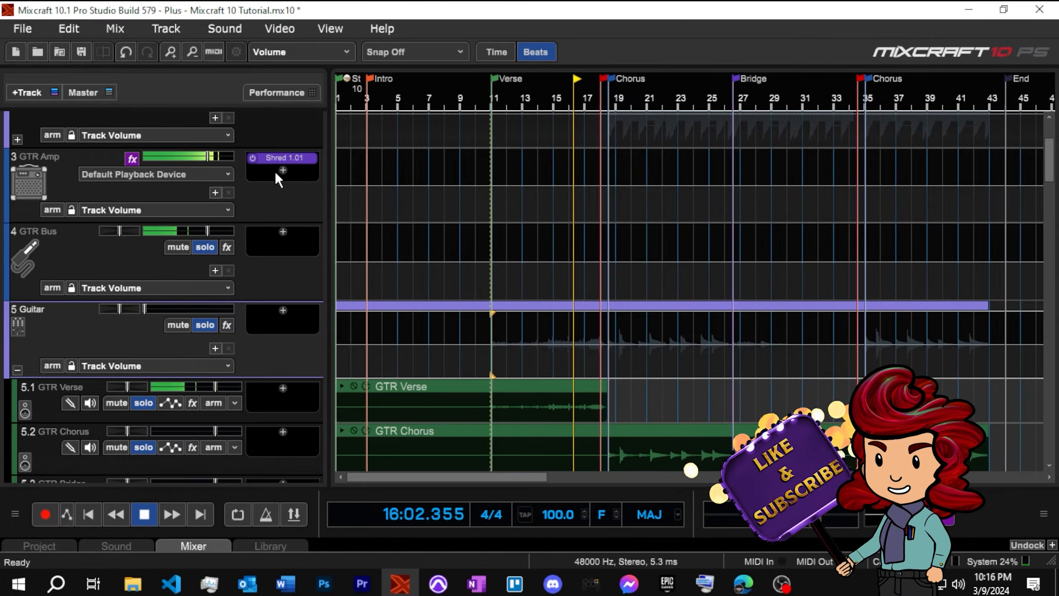
pyautogui.press('space')
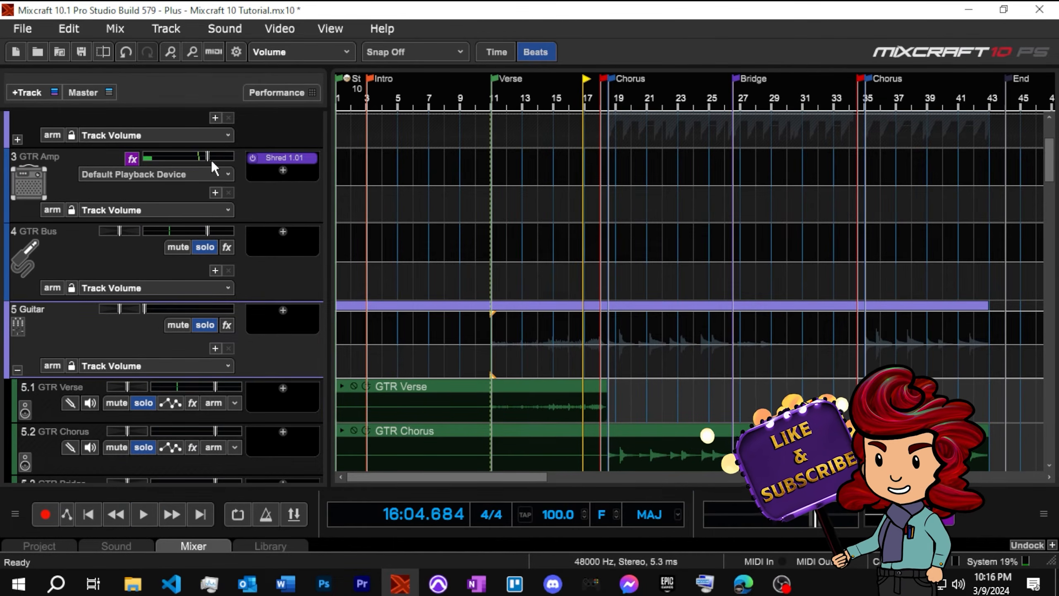
# Lower the GTR Amp track volume to -4.9 dB while replaying the verse from about bar 11
pyautogui.moveTo(207, 152); pyautogui.dragTo(186, 154)
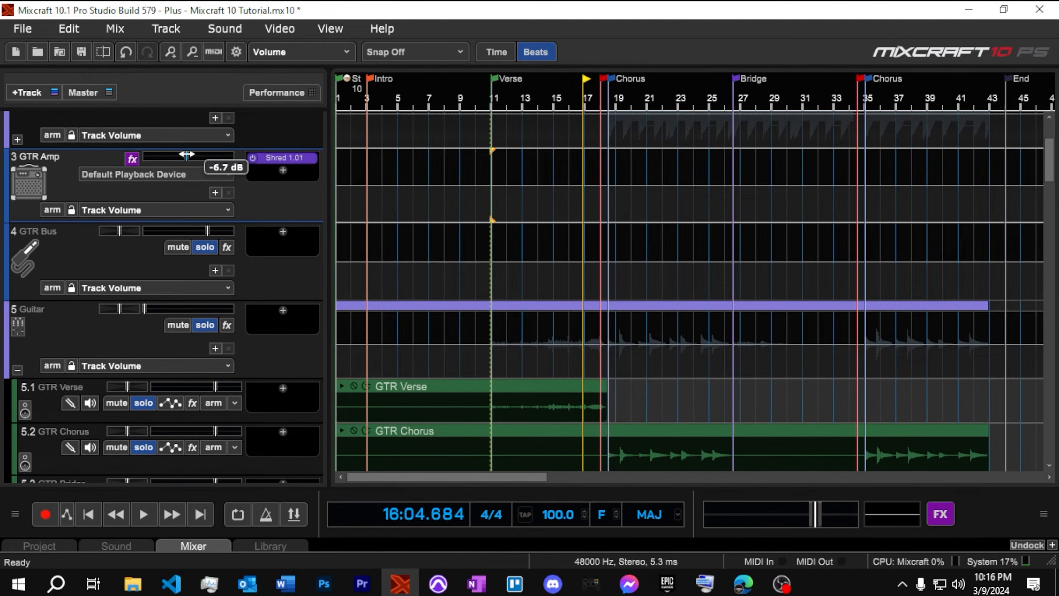
pyautogui.click(503, 93)
pyautogui.press('space')
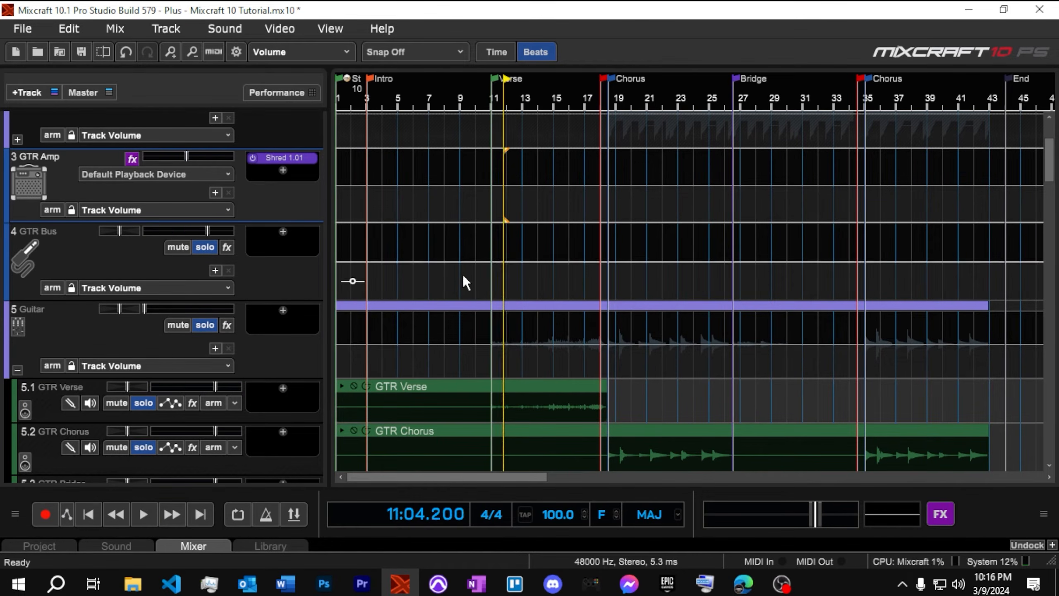
pyautogui.moveTo(208, 230)
pyautogui.moveTo(188, 154); pyautogui.dragTo(193, 158)
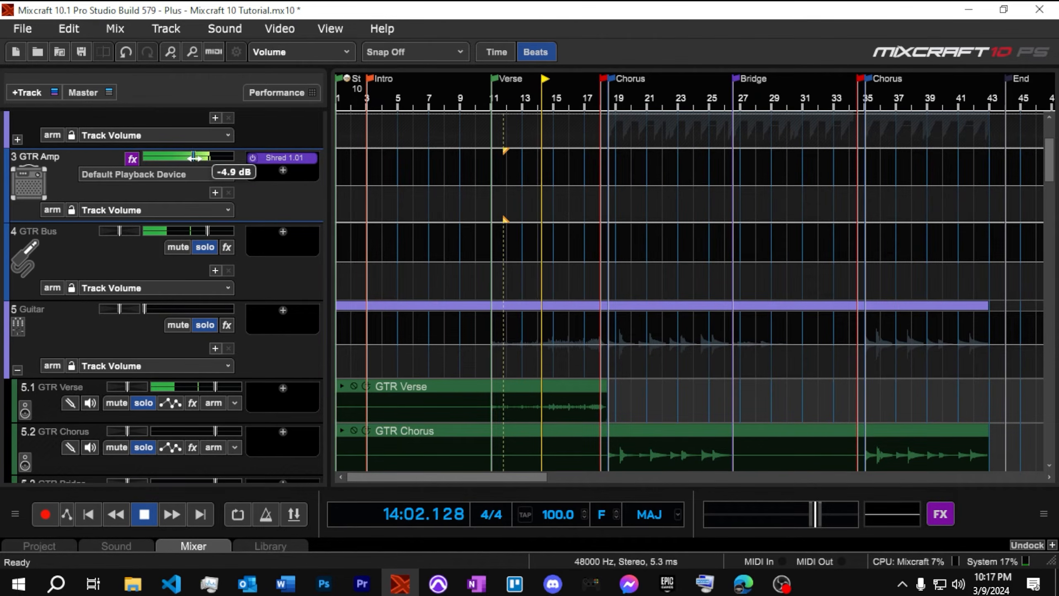
pyautogui.click(290, 158)
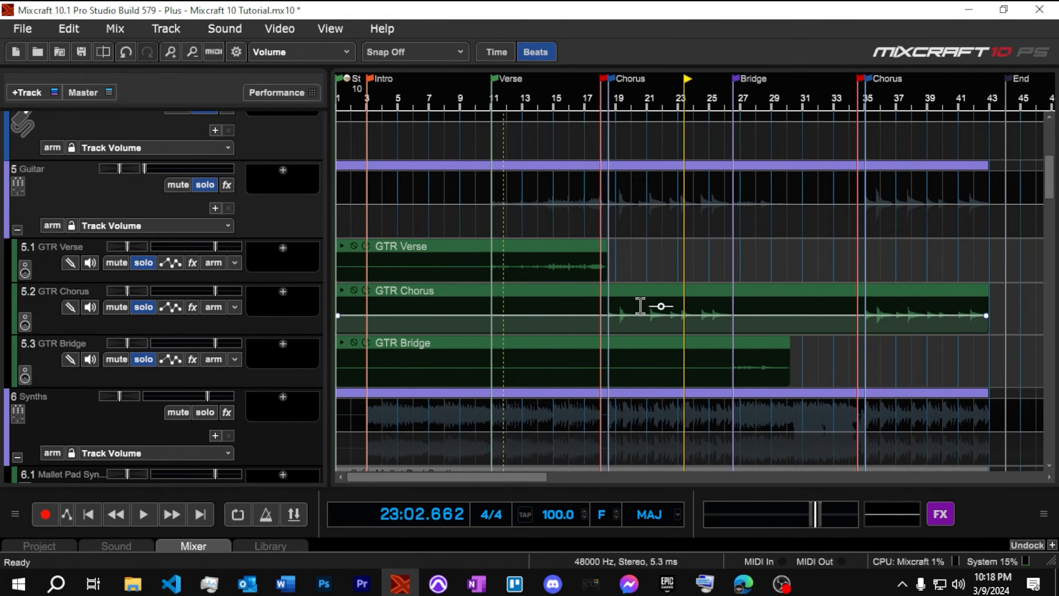
# Enlarge the GTR Verse track, set snapping to Snap To Grid and place the playhead at 10:04.000, just before the Verse marker
pyautogui.scroll(10, 640, 306)
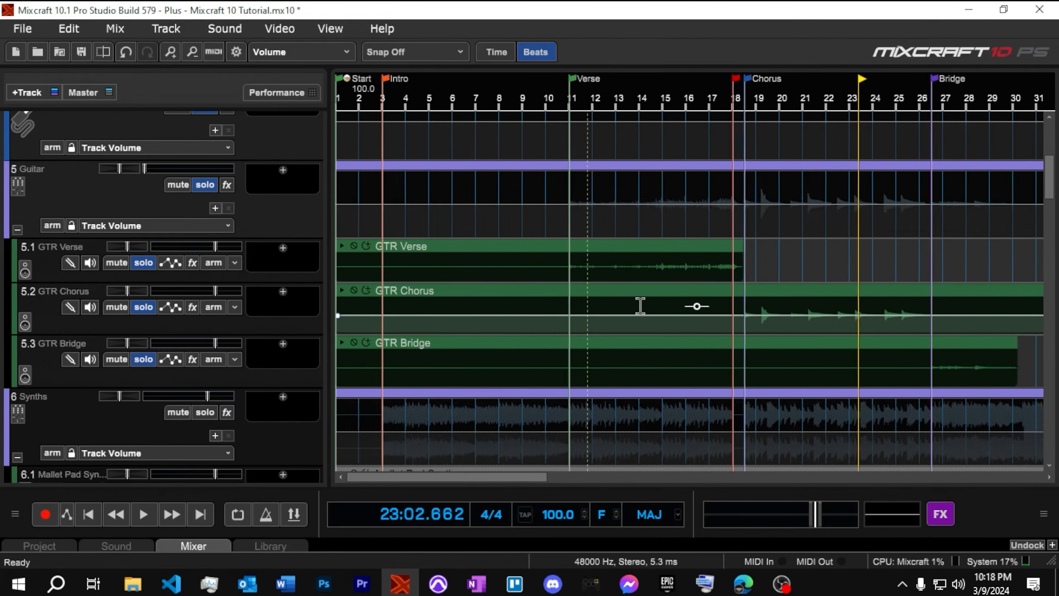
pyautogui.scroll(3, 655, 300)
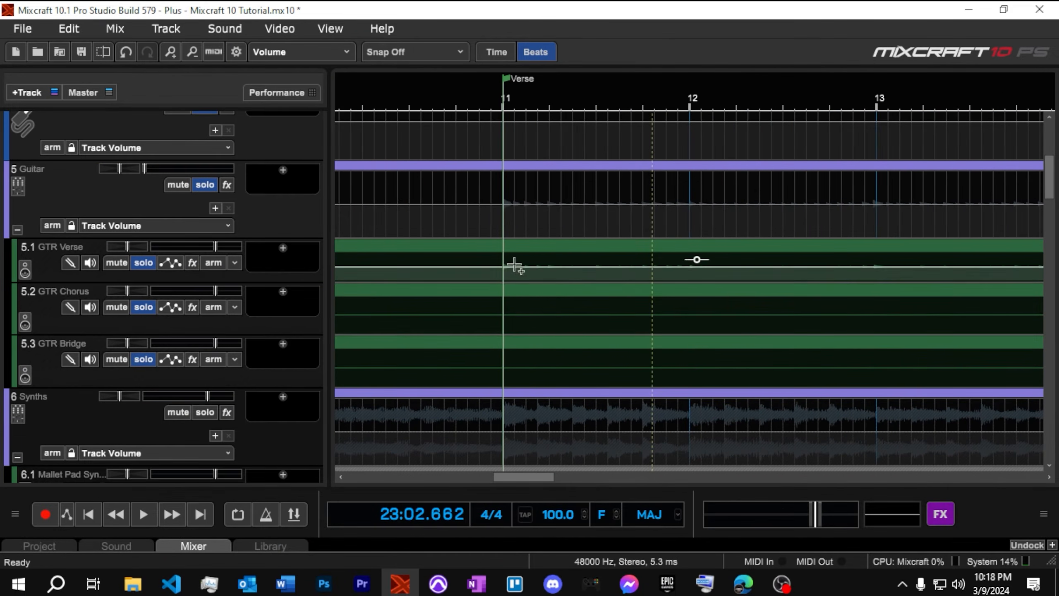
pyautogui.click(491, 112)
pyautogui.scroll(4, 643, 221)
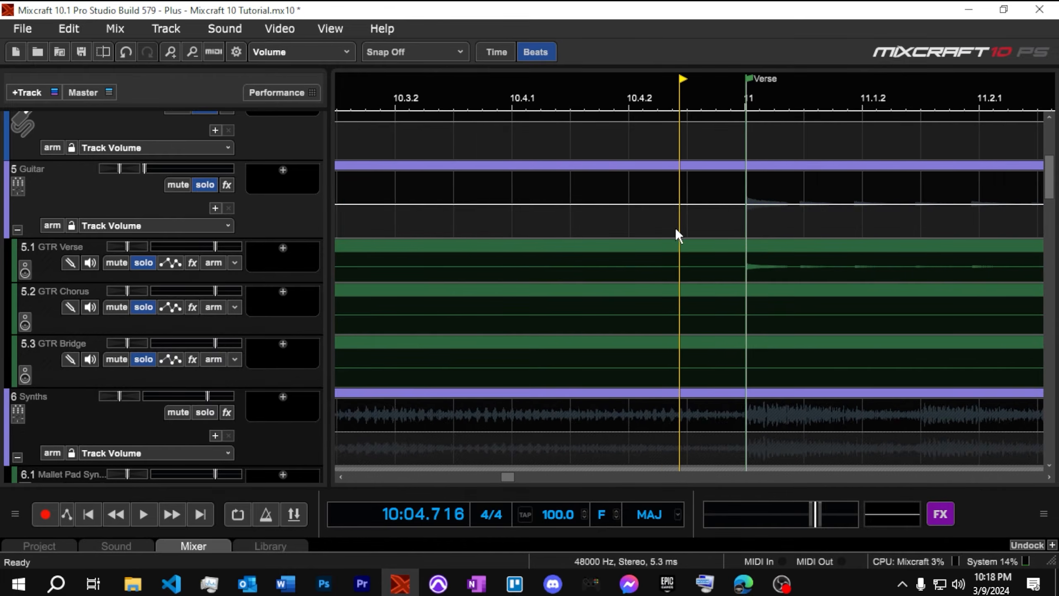
pyautogui.doubleClick(255, 282)
pyautogui.click(451, 53)
pyautogui.click(448, 58)
pyautogui.scroll(-5, 704, 278)
pyautogui.scroll(-4, 750, 268)
pyautogui.click(464, 53)
pyautogui.click(451, 81)
pyautogui.click(684, 270)
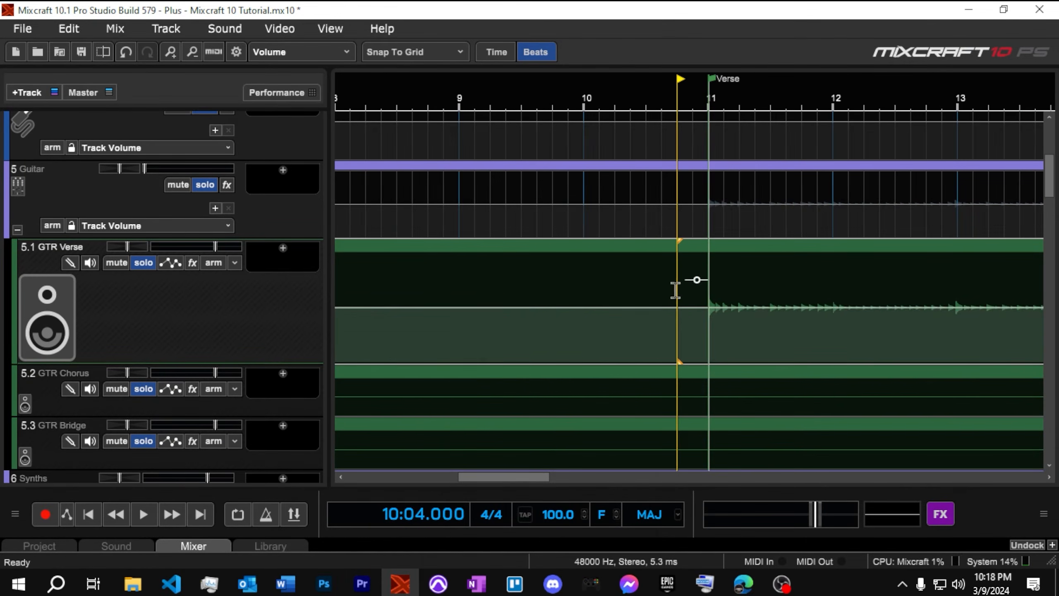
# Split the GTR Verse clip at 10:04.000 and delete the silent part before it
pyautogui.rightClick(676, 287)
pyautogui.click(653, 366)
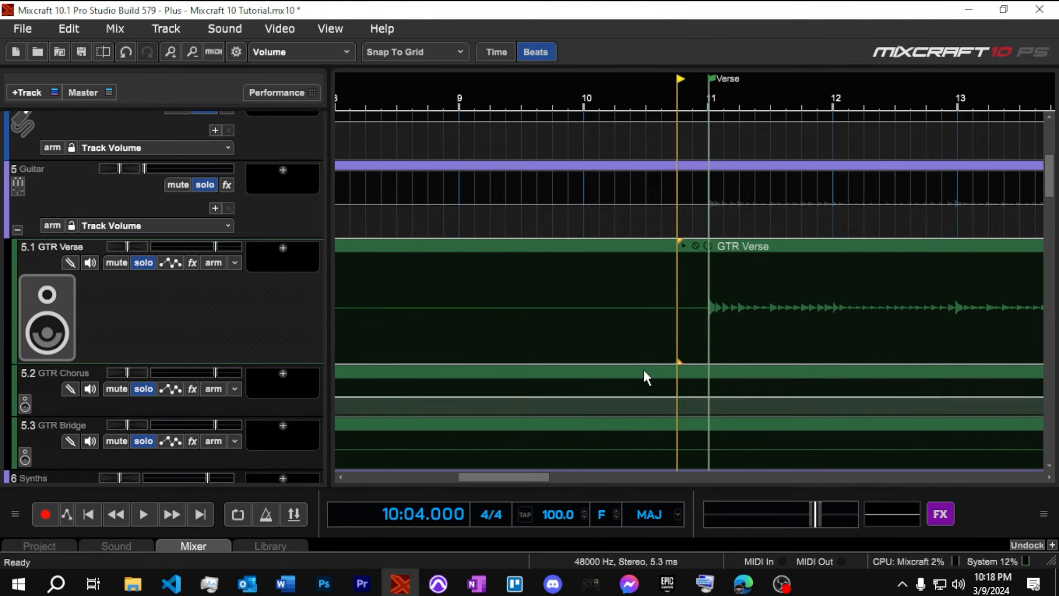
pyautogui.click(576, 264)
pyautogui.press('Delete')
# Enlarge the GTR Chorus track, split its clip at 18:02.812 just before the first Chorus marker and delete the silent part before the split
pyautogui.scroll(-4, 576, 264)
pyautogui.click(754, 109)
pyautogui.scroll(6, 754, 109)
pyautogui.click(514, 105)
pyautogui.scroll(4, 514, 105)
pyautogui.doubleClick(286, 385)
pyautogui.doubleClick(287, 386)
pyautogui.click(670, 106)
pyautogui.rightClick(671, 323)
pyautogui.click(641, 119)
pyautogui.click(615, 107)
pyautogui.scroll(-6, 622, 262)
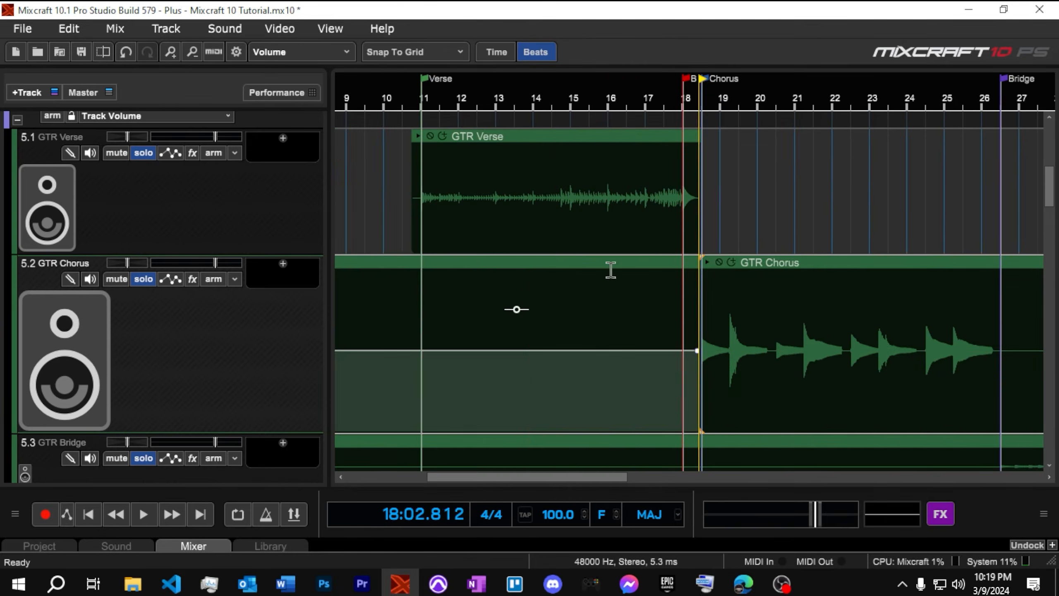
pyautogui.click(626, 278)
pyautogui.press('Delete')
# Enlarge the GTR Bridge track, split its clip at the Bridge marker and delete the silent part before the split
pyautogui.scroll(-1, 780, 317)
pyautogui.scroll(-3, 800, 329)
pyautogui.click(744, 367)
pyautogui.click(733, 364)
pyautogui.scroll(7, 733, 364)
pyautogui.moveTo(259, 299); pyautogui.dragTo(263, 442)
pyautogui.rightClick(696, 326)
pyautogui.click(672, 366)
pyautogui.scroll(-8, 659, 334)
pyautogui.click(588, 254)
pyautogui.press('Delete')
# Split the GTR Chorus clip at the Bridge marker, 26:03.000
pyautogui.click(780, 99)
pyautogui.click(785, 99)
pyautogui.scroll(7, 785, 99)
pyautogui.click(388, 104)
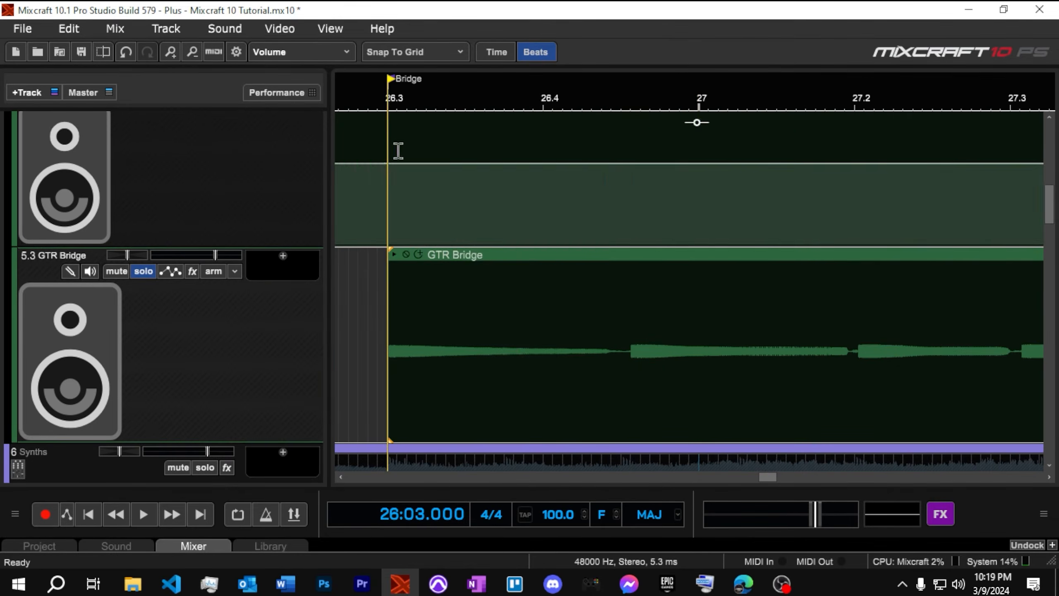
pyautogui.rightClick(398, 162)
pyautogui.click(421, 204)
# Split the GTR Chorus clip at the second Chorus marker, 35:01.000, and delete the silent part between the two choruses
pyautogui.scroll(-6, 821, 135)
pyautogui.click(910, 107)
pyautogui.scroll(5, 933, 122)
pyautogui.click(932, 122)
pyautogui.scroll(-7, 640, 332)
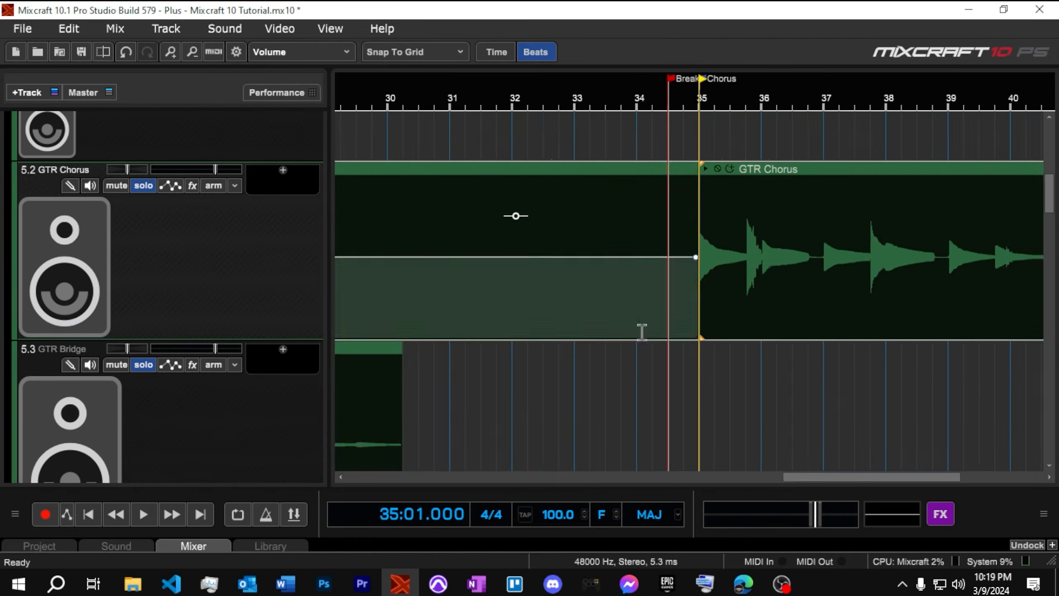
pyautogui.click(640, 332)
pyautogui.press('Delete')
# Move the GTR Bridge and GTR Verse clips onto the GTR Chorus track, keeping their timeline positions
pyautogui.moveTo(576, 353); pyautogui.dragTo(576, 216)
pyautogui.scroll(3, 257, 234)
pyautogui.click(521, 254)
pyautogui.scroll(5, 542, 259)
pyautogui.moveTo(769, 160); pyautogui.dragTo(769, 286)
# Extend the start of the first GTR Chorus clip slightly earlier so it crossfades with the end of the GTR Verse clip
pyautogui.click(934, 100)
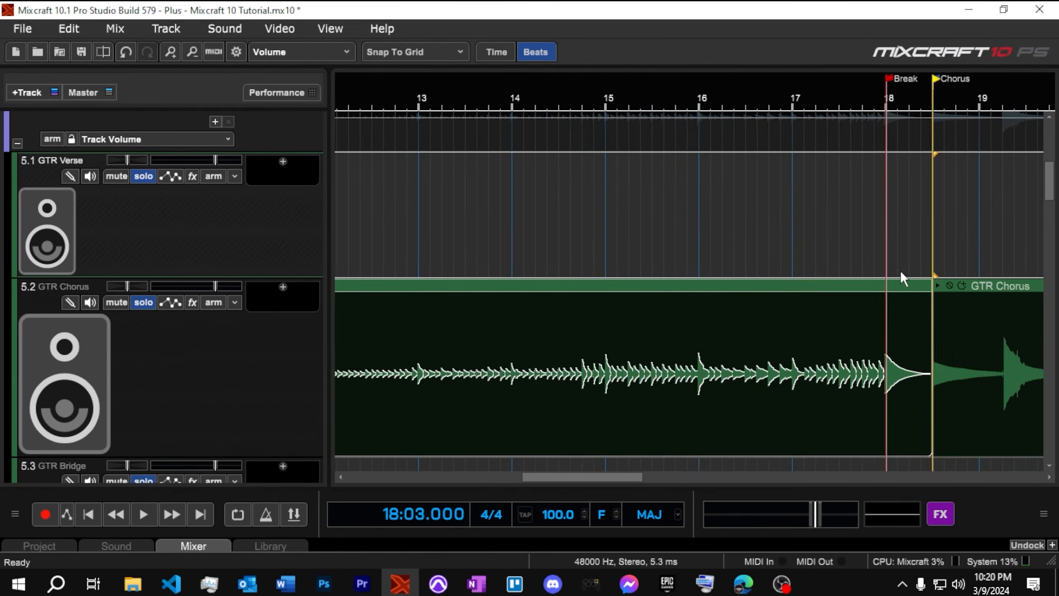
pyautogui.scroll(8, 901, 279)
pyautogui.moveTo(701, 336); pyautogui.dragTo(670, 336)
pyautogui.click(679, 295)
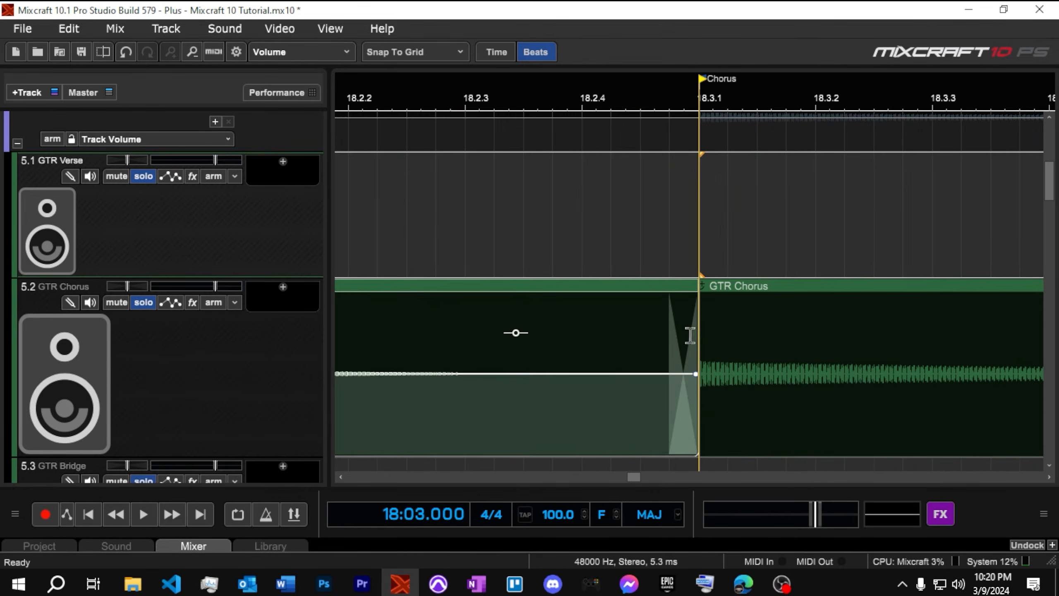
pyautogui.click(755, 360)
pyautogui.scroll(-6, 755, 360)
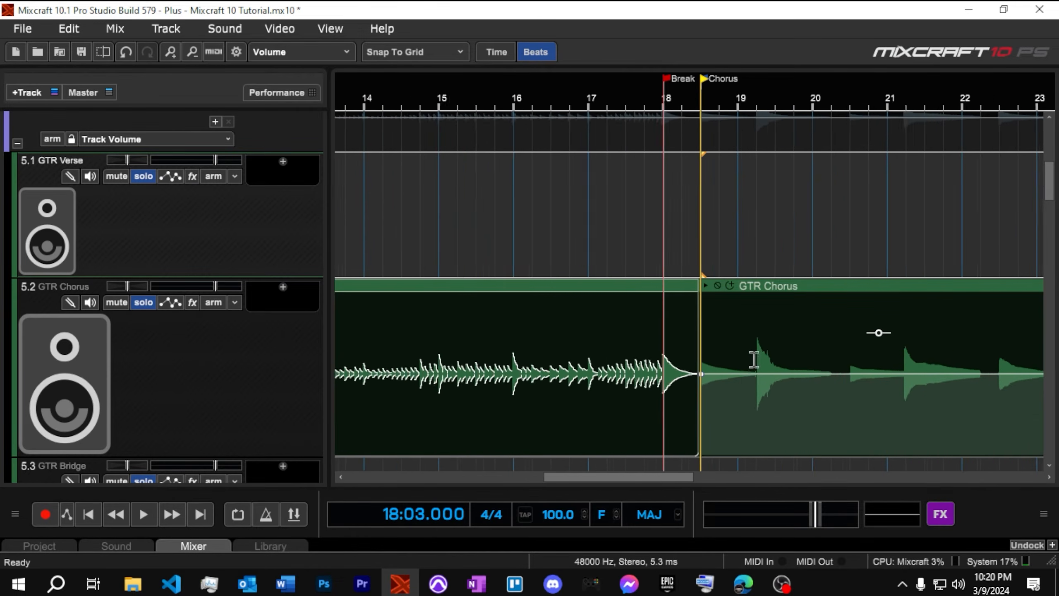
pyautogui.scroll(-5, 754, 359)
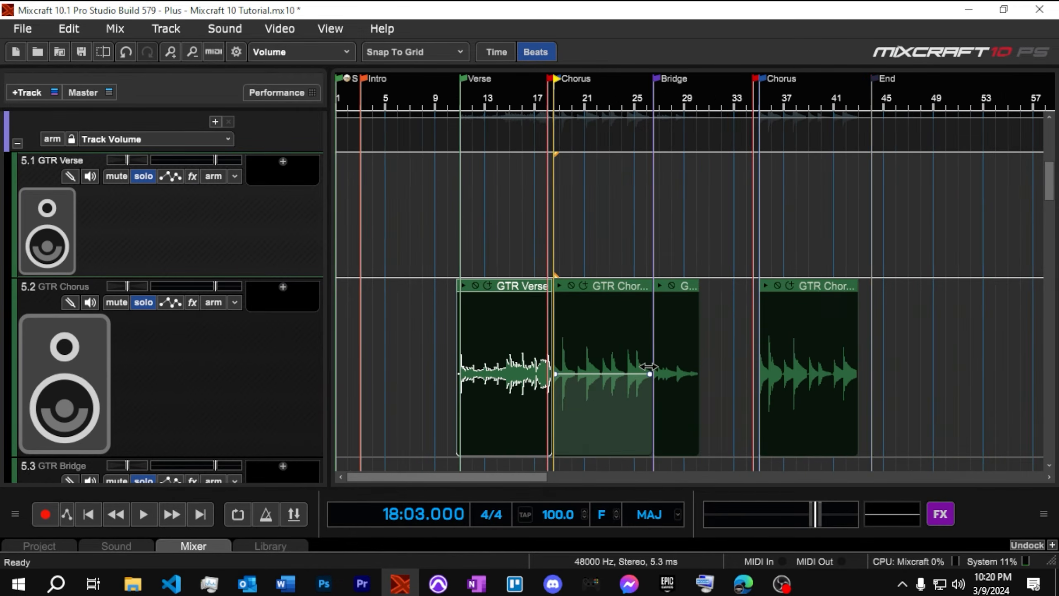
# Delete the emptied GTR Verse and GTR Bridge tracks and reduce the height of the GTR Chorus track
pyautogui.rightClick(222, 234)
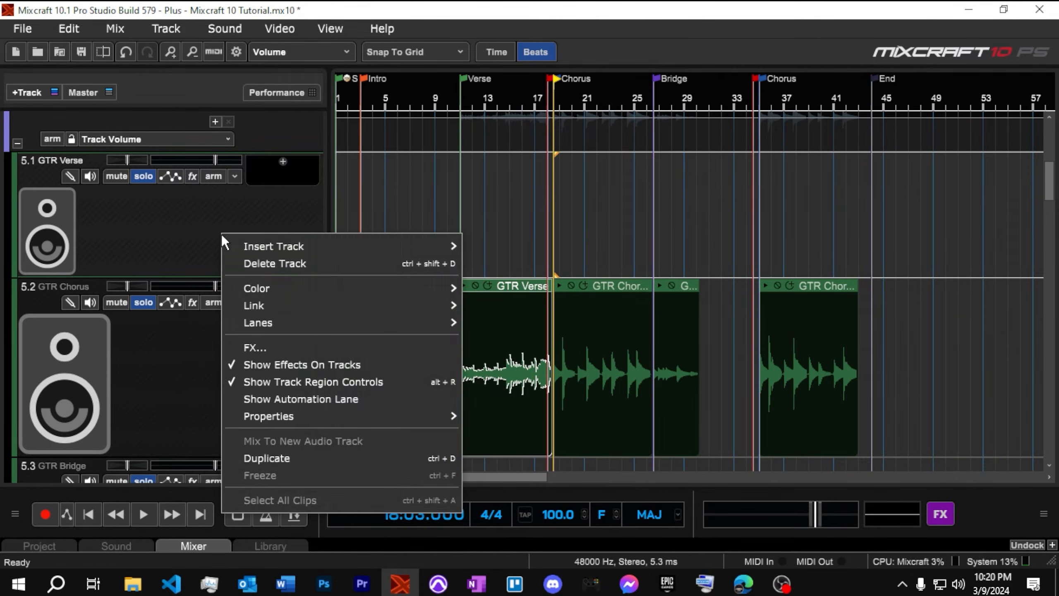
pyautogui.click(255, 264)
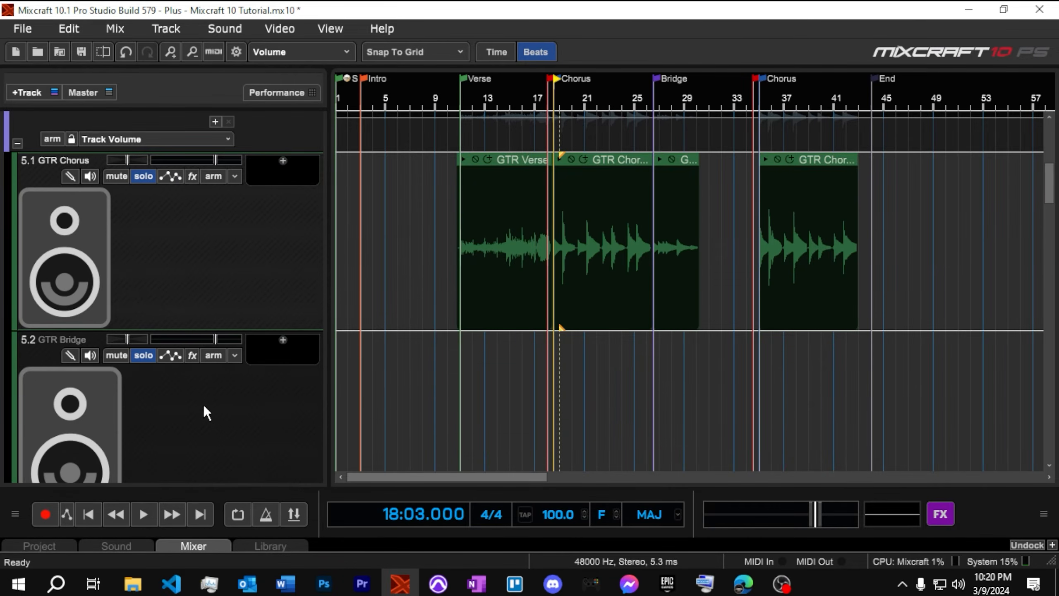
pyautogui.rightClick(206, 410)
pyautogui.click(295, 162)
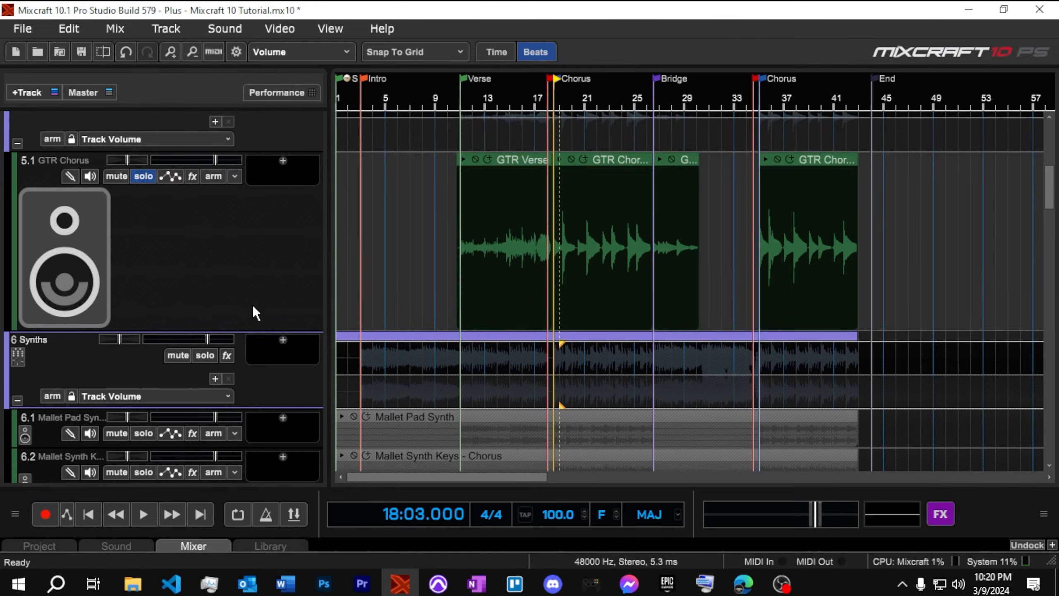
pyautogui.moveTo(252, 328); pyautogui.dragTo(254, 256)
pyautogui.moveTo(258, 206); pyautogui.dragTo(258, 230)
# Duplicate the GTR Chorus track, then pan the original partway left and the duplicate fully right
pyautogui.rightClick(133, 197)
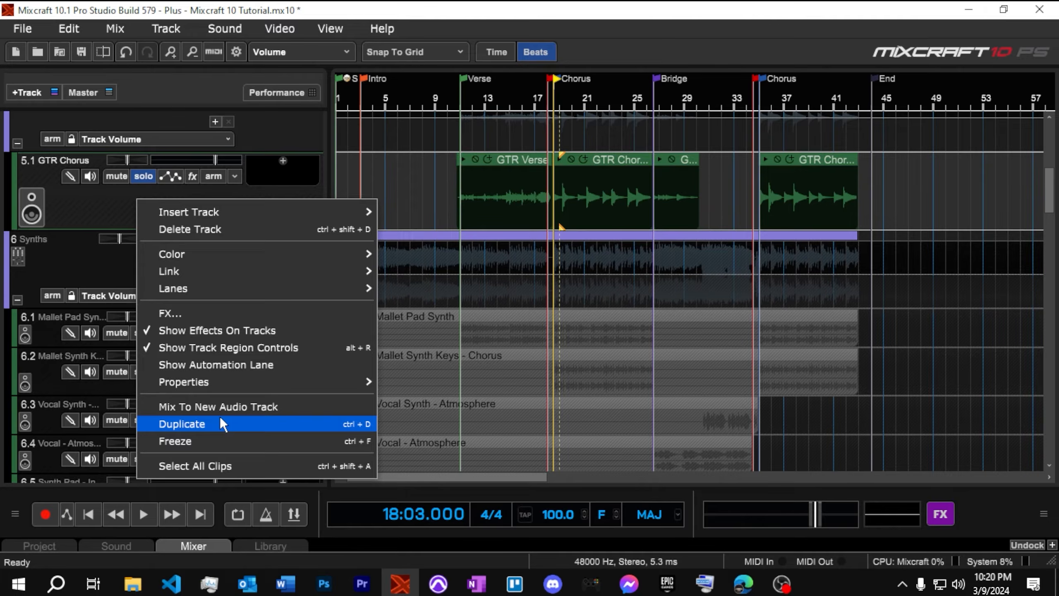
pyautogui.click(220, 416)
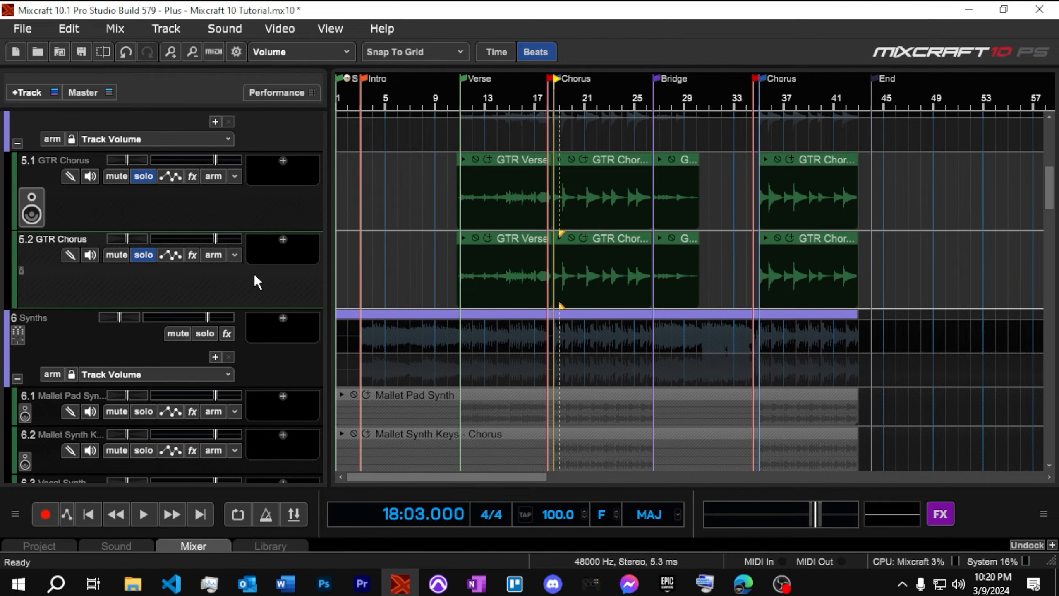
pyautogui.click(126, 161)
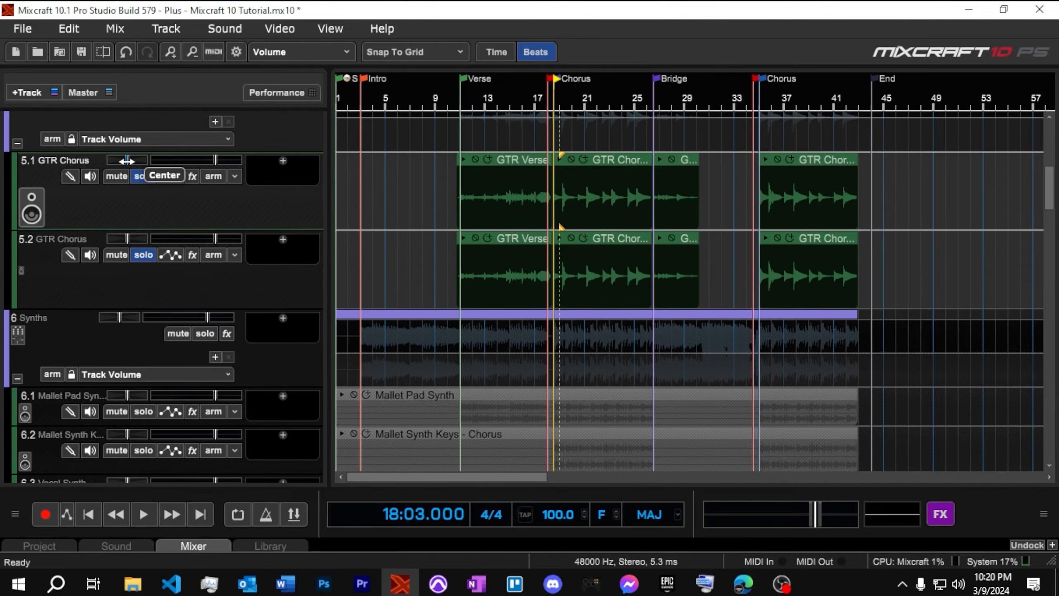
pyautogui.moveTo(122, 162); pyautogui.dragTo(97, 161)
pyautogui.moveTo(127, 242); pyautogui.dragTo(197, 238)
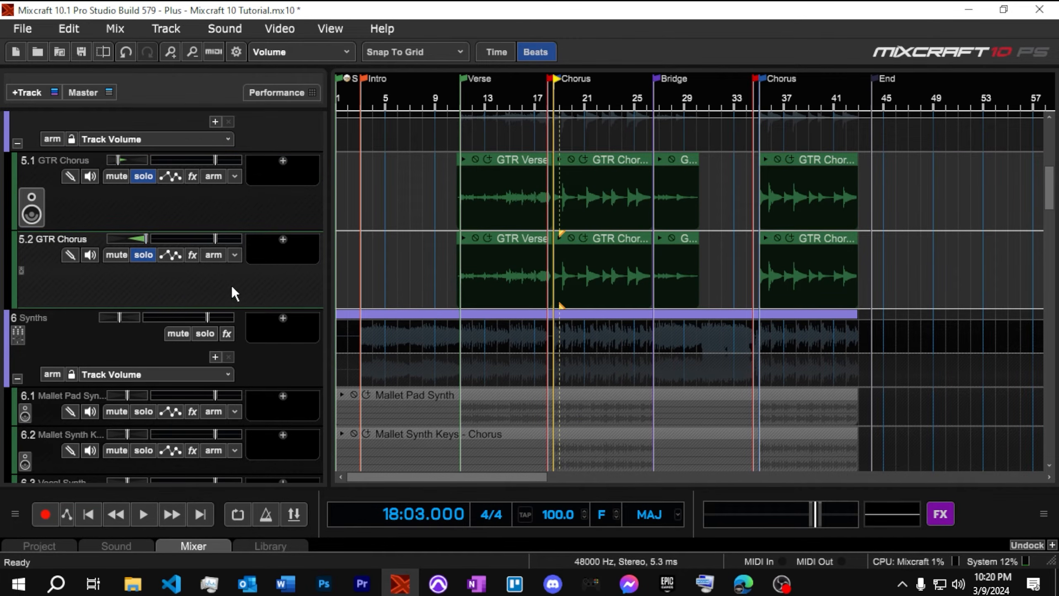
# Add the Acoustica Reverb effect to the duplicate GTR Chorus track, with Wet Mix at 100 and Dry Mix at 0
pyautogui.click(283, 239)
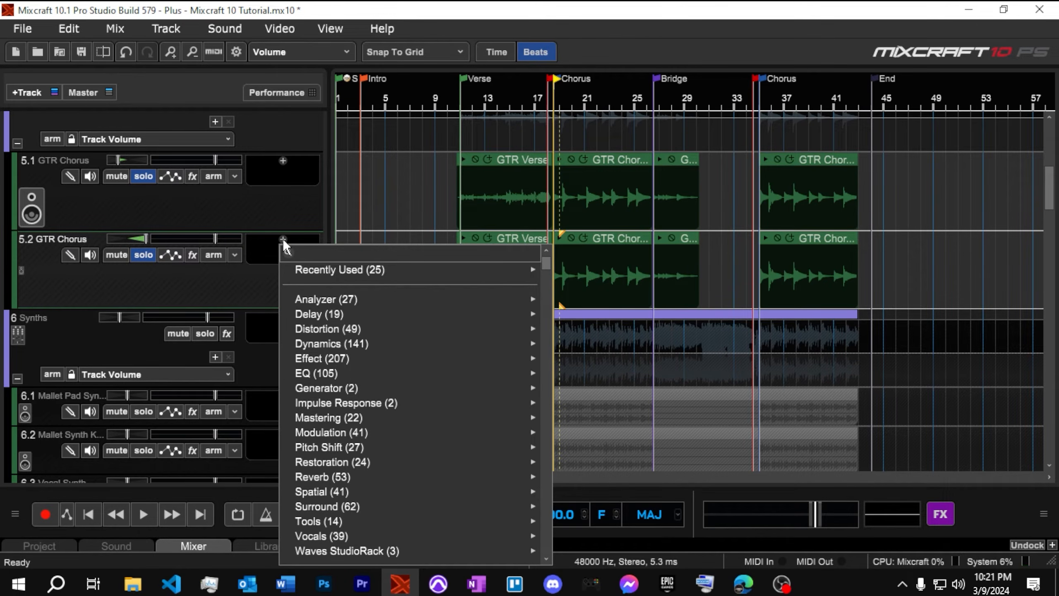
pyautogui.moveTo(300, 359)
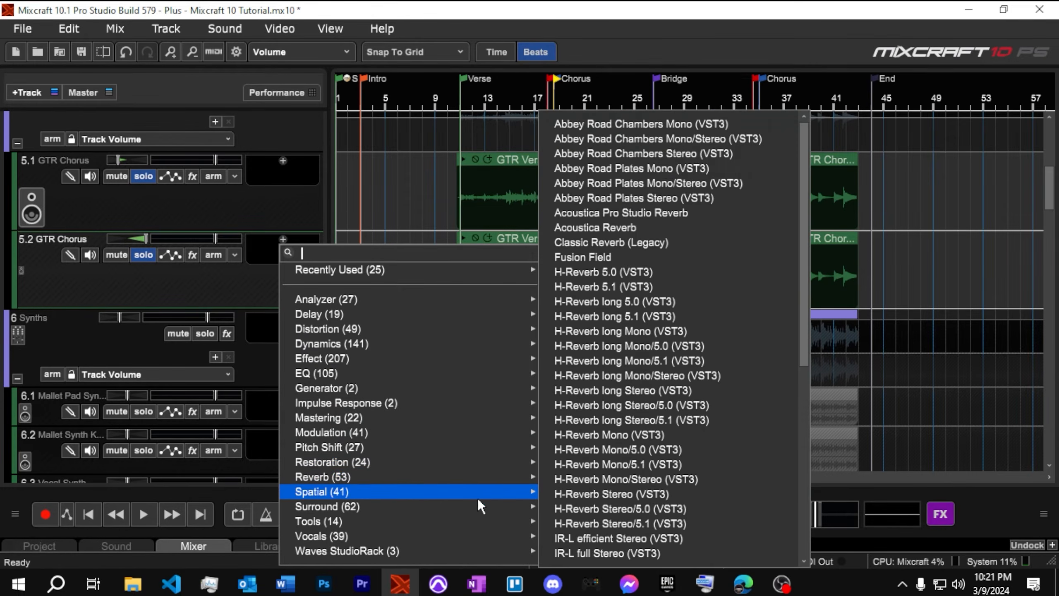
pyautogui.moveTo(524, 480)
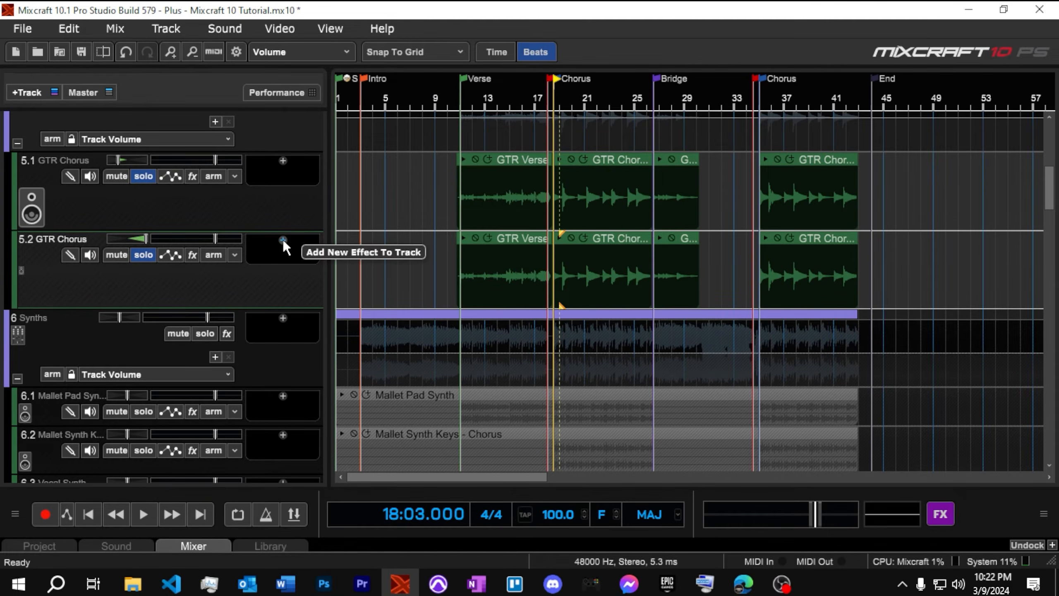
pyautogui.click(283, 240)
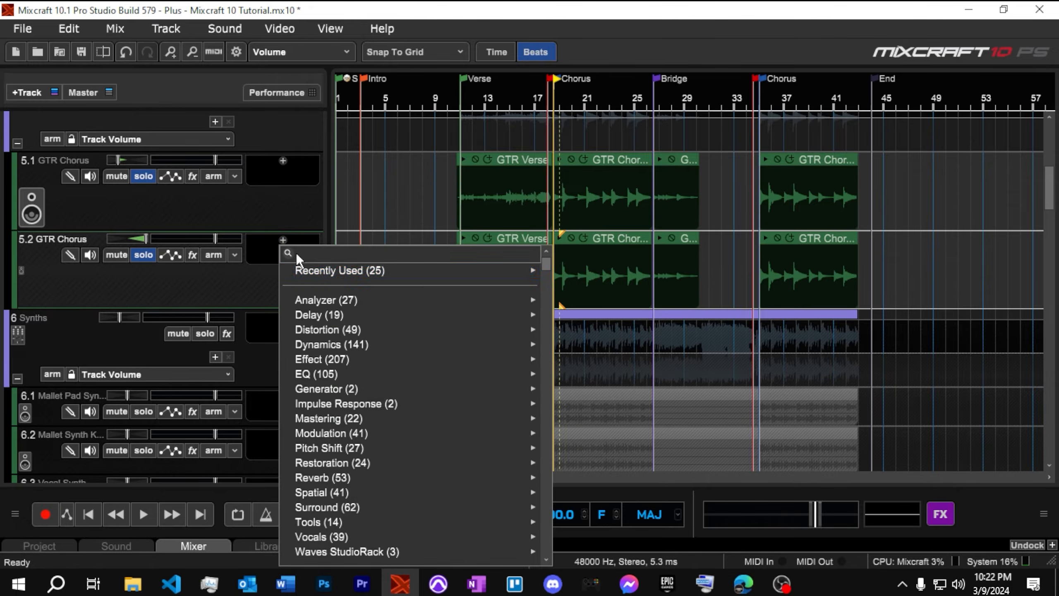
pyautogui.moveTo(315, 277)
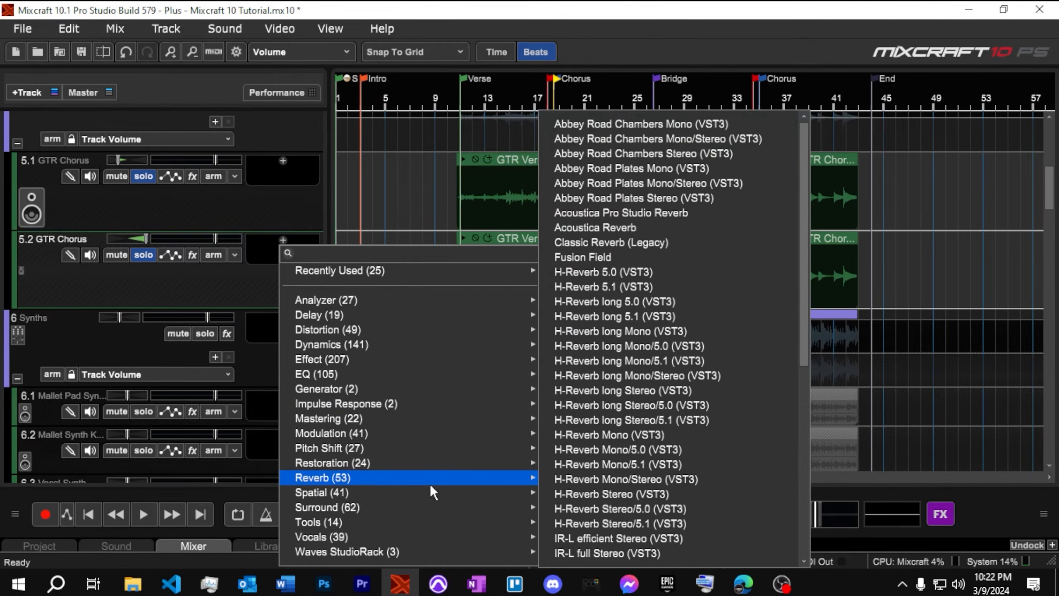
pyautogui.click(592, 229)
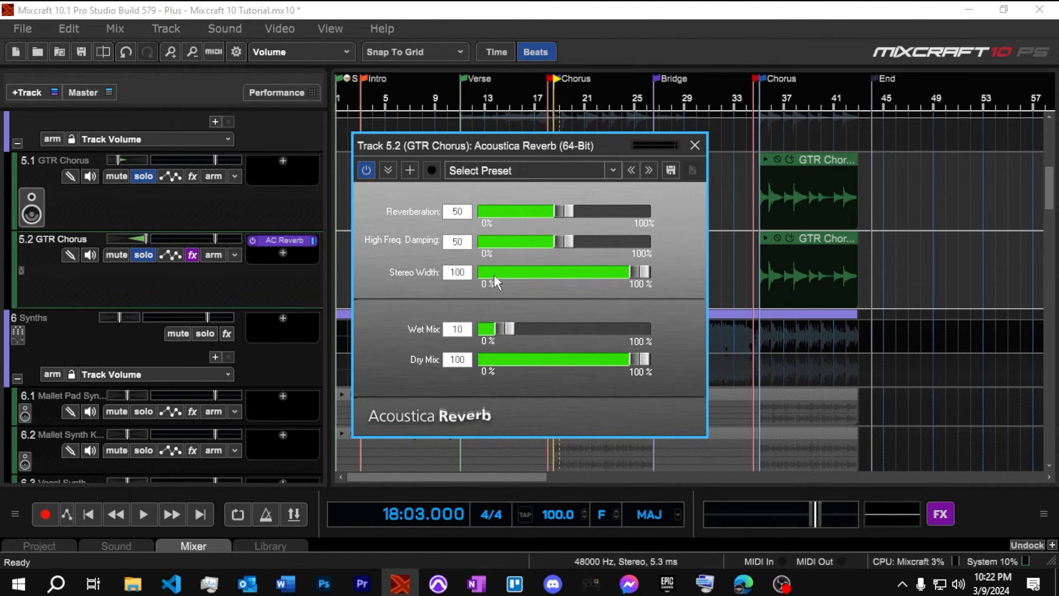
pyautogui.moveTo(507, 325); pyautogui.dragTo(650, 325)
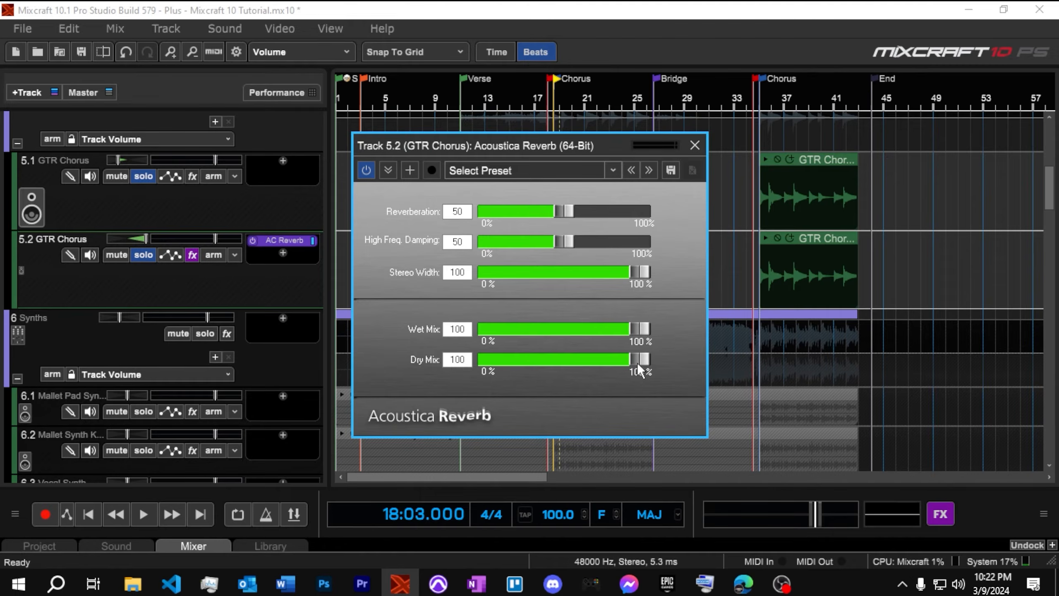
pyautogui.moveTo(637, 358); pyautogui.dragTo(515, 366)
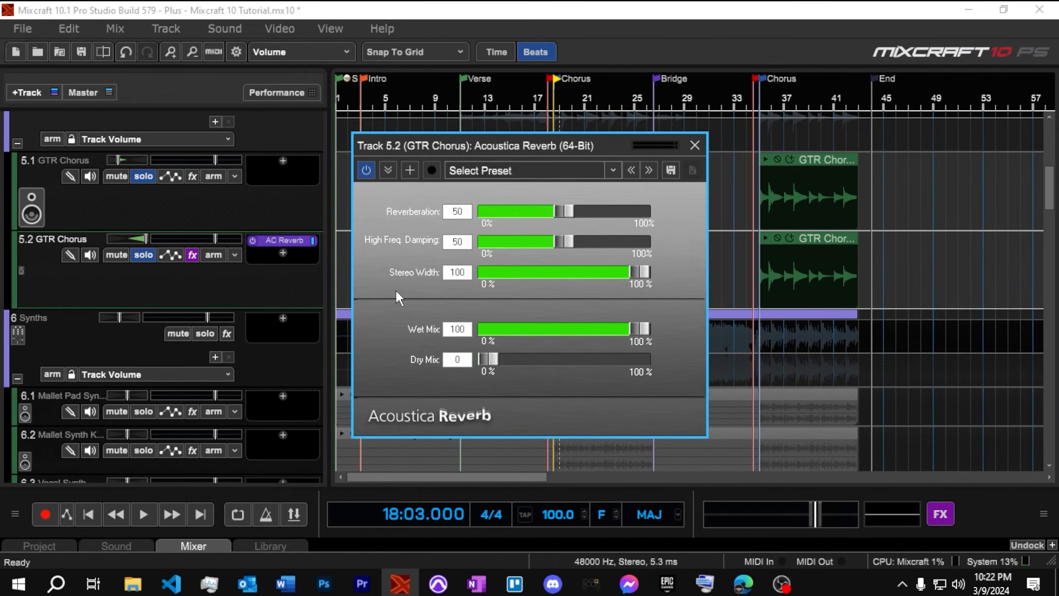
# Raise the duplicate GTR Chorus track's reverberation to 70 and lower its volume while playing from the first chorus
pyautogui.moveTo(569, 211); pyautogui.dragTo(595, 212)
pyautogui.scroll(1, 288, 290)
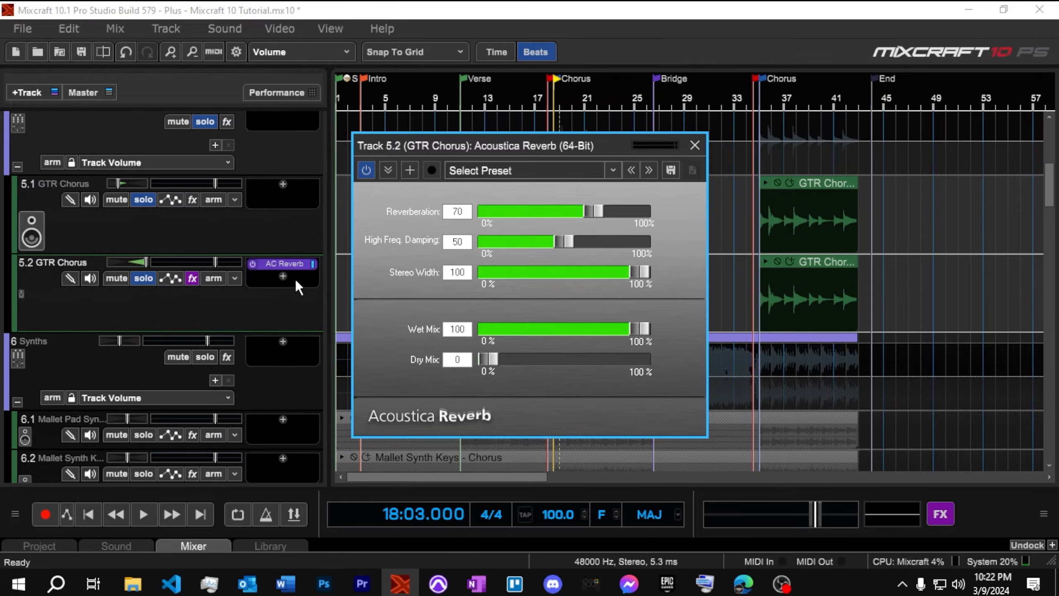
pyautogui.click(550, 96)
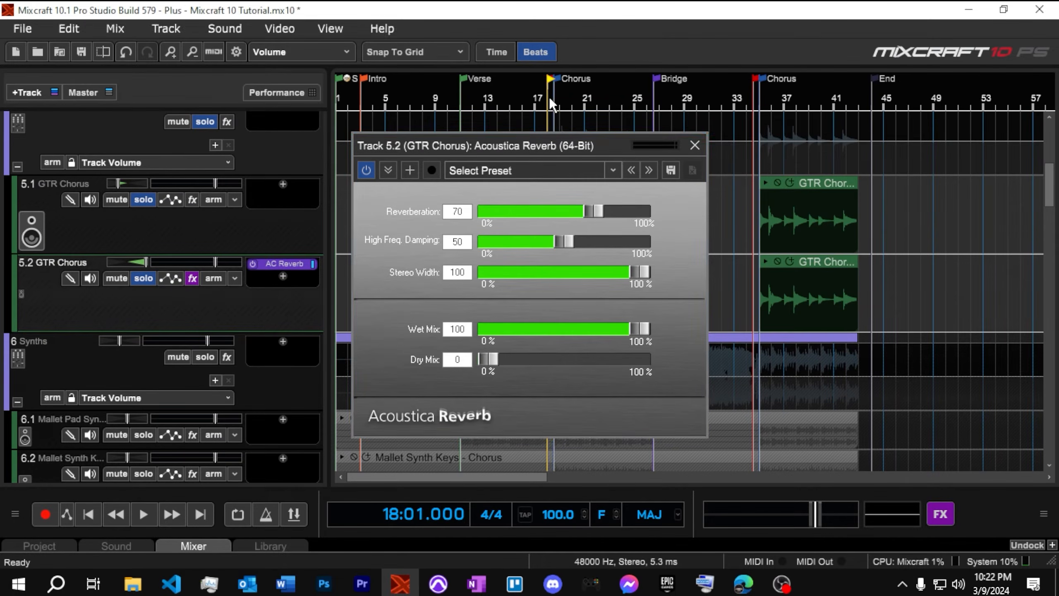
pyautogui.press('space')
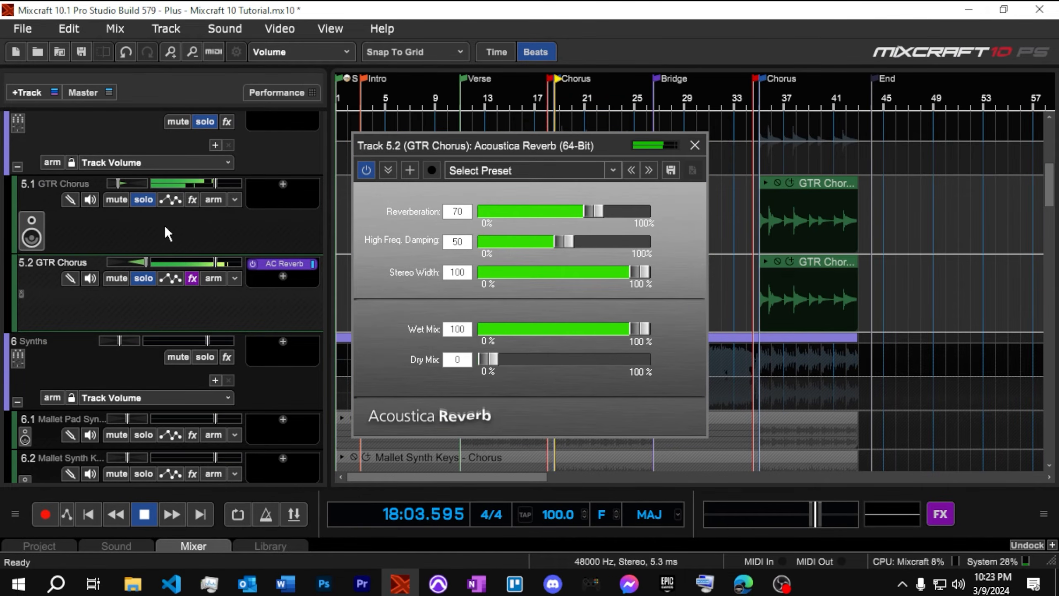
pyautogui.moveTo(215, 262); pyautogui.dragTo(202, 262)
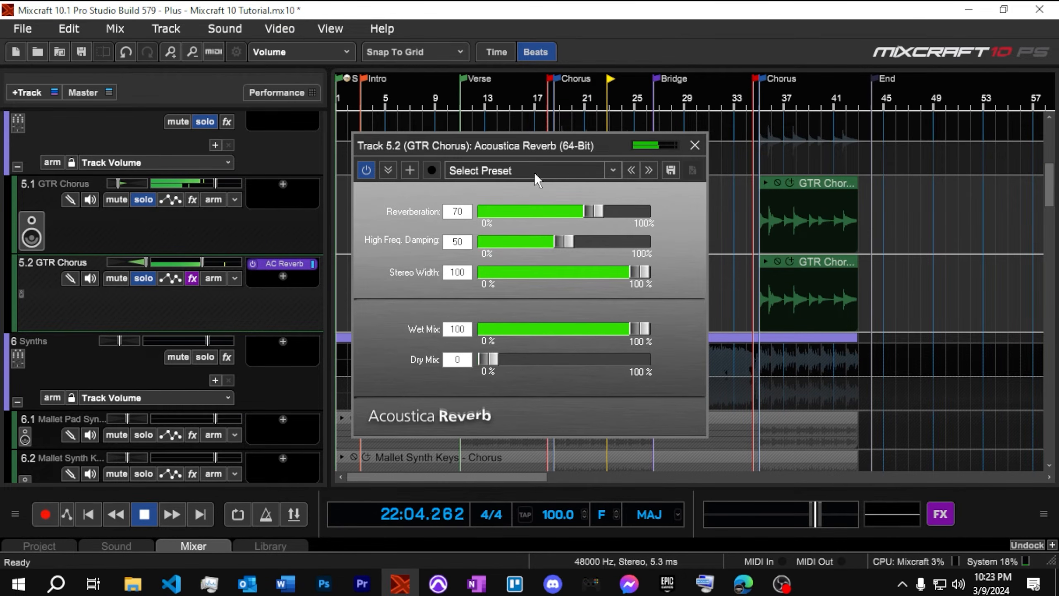
pyautogui.click(695, 145)
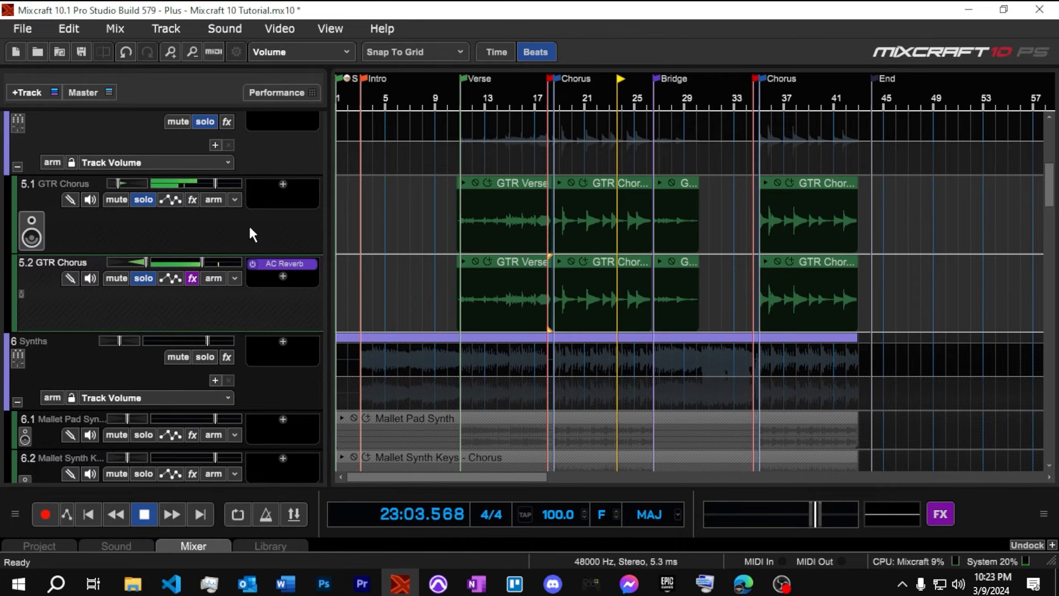
pyautogui.press('space')
# Add TB Compressor to the original GTR Chorus track with threshold -15.8 dB, ratio 3.0 and a manual release of 85.4 ms
pyautogui.click(282, 184)
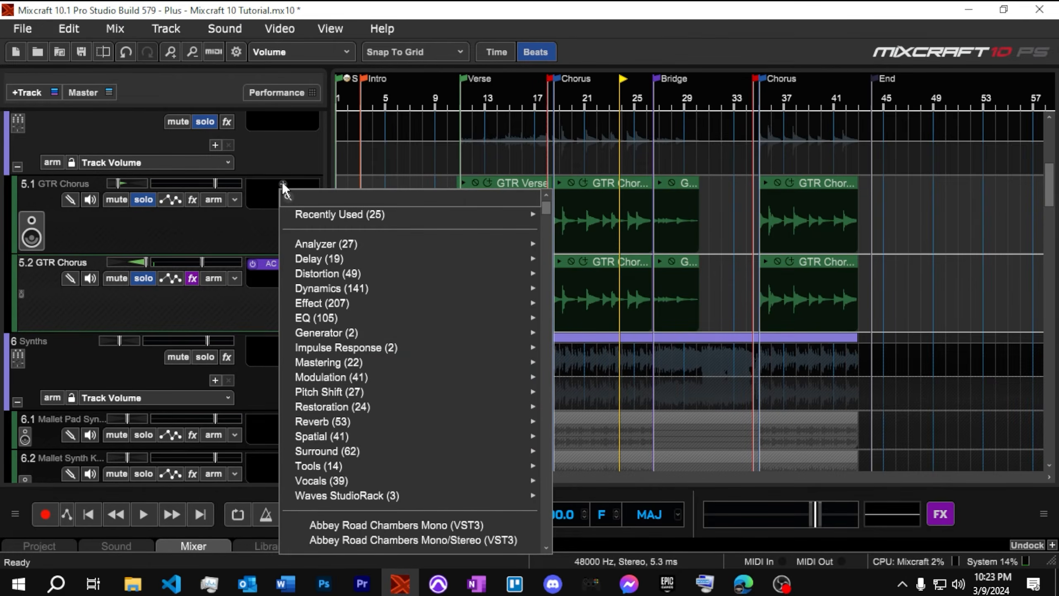
pyautogui.moveTo(340, 214)
pyautogui.click(583, 241)
pyautogui.moveTo(389, 401); pyautogui.dragTo(375, 343)
pyautogui.moveTo(466, 423); pyautogui.dragTo(462, 445)
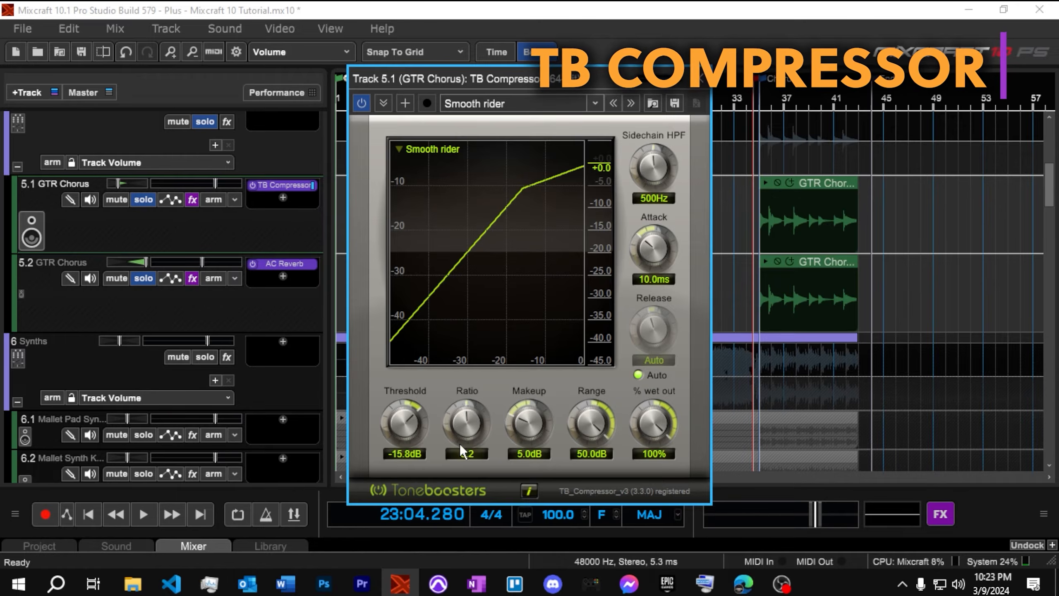
pyautogui.click(639, 375)
pyautogui.moveTo(643, 334); pyautogui.dragTo(618, 380)
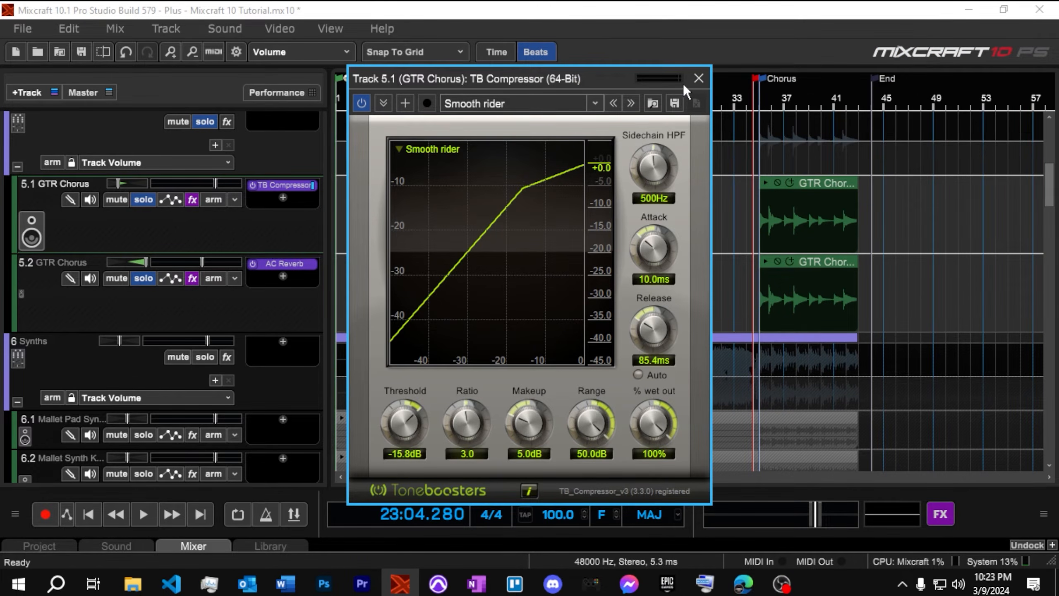
pyautogui.click(698, 79)
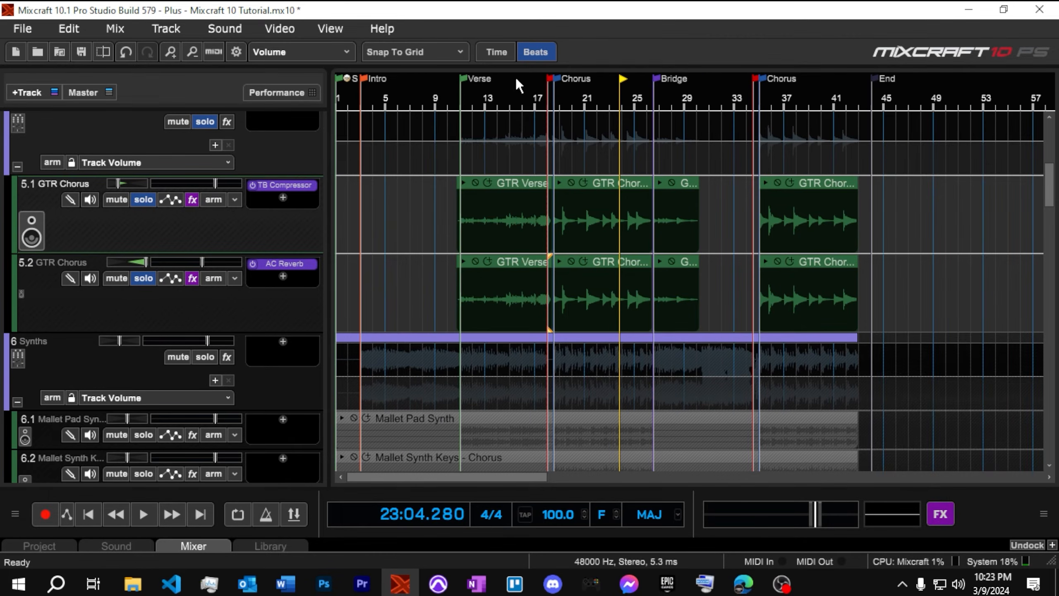
# Play from the verse and raise the duplicate GTR Chorus track's volume to -3.8 dB
pyautogui.click(464, 90)
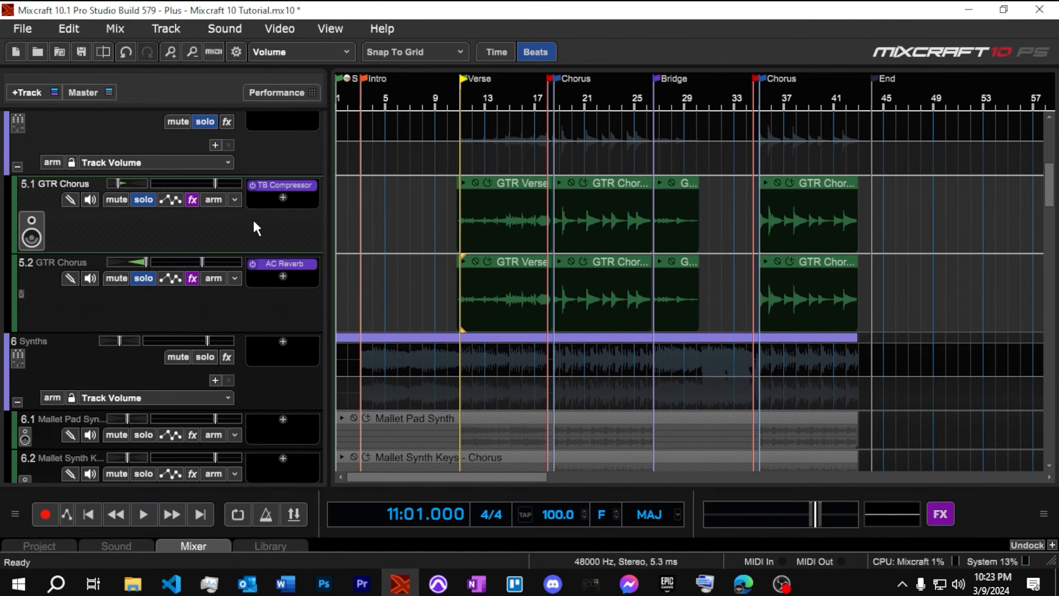
pyautogui.press('space')
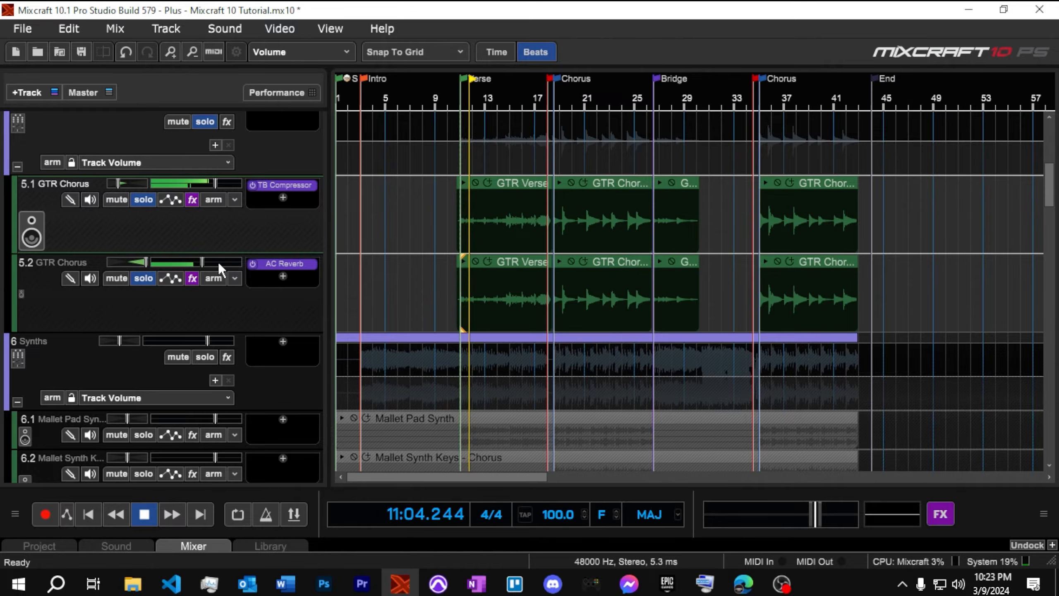
pyautogui.moveTo(202, 262)
pyautogui.mouseDown()
pyautogui.moveTo(192, 264)
pyautogui.moveTo(205, 263)
pyautogui.mouseUp()
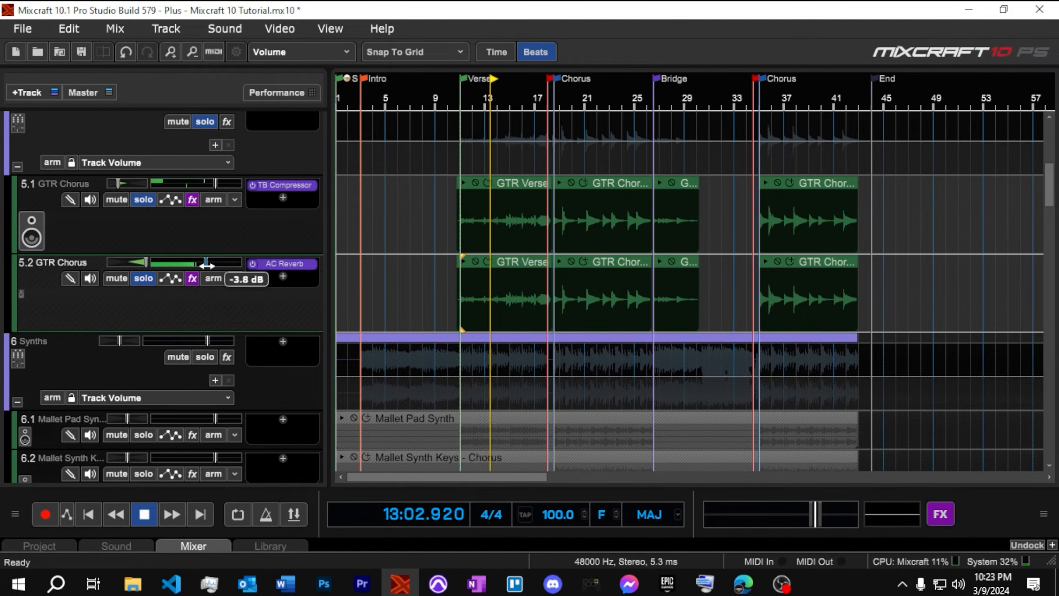
# Adjust the duplicate GTR Chorus track's Acoustica Reverb during playback to Reverberation 63, Wet Mix 100 and Dry Mix 57
pyautogui.click(293, 261)
pyautogui.moveTo(637, 328); pyautogui.dragTo(576, 328)
pyautogui.moveTo(492, 359); pyautogui.dragTo(650, 373)
pyautogui.moveTo(571, 336); pyautogui.dragTo(652, 338)
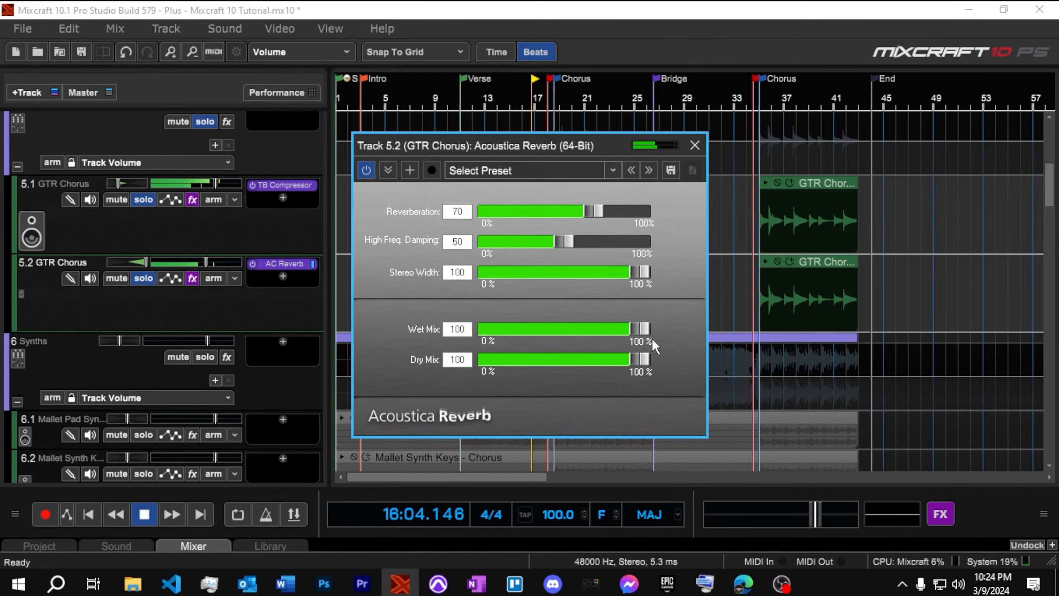
pyautogui.moveTo(589, 212); pyautogui.dragTo(561, 226)
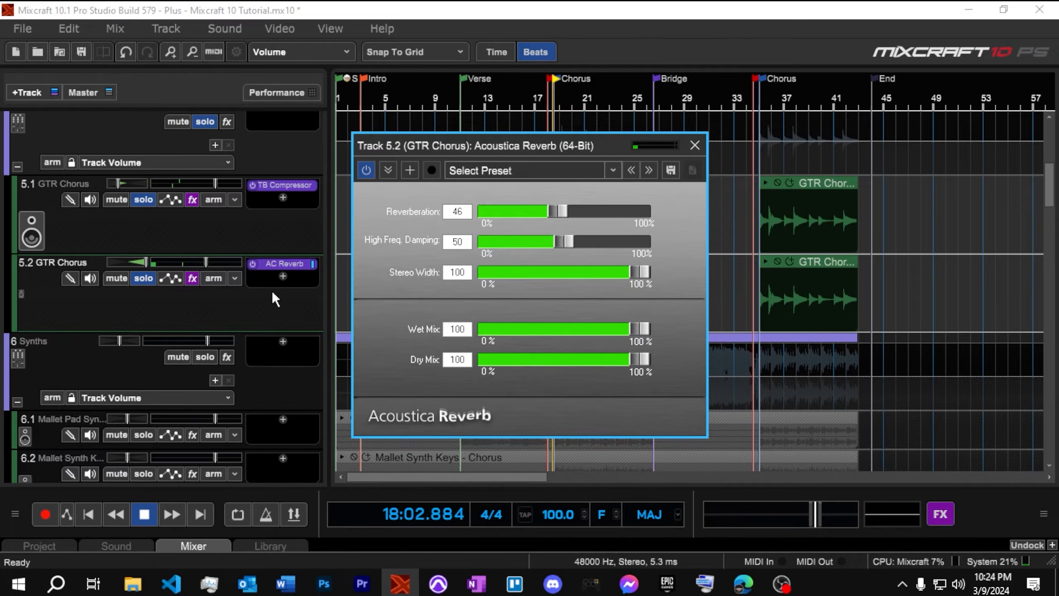
pyautogui.moveTo(556, 211); pyautogui.dragTo(584, 214)
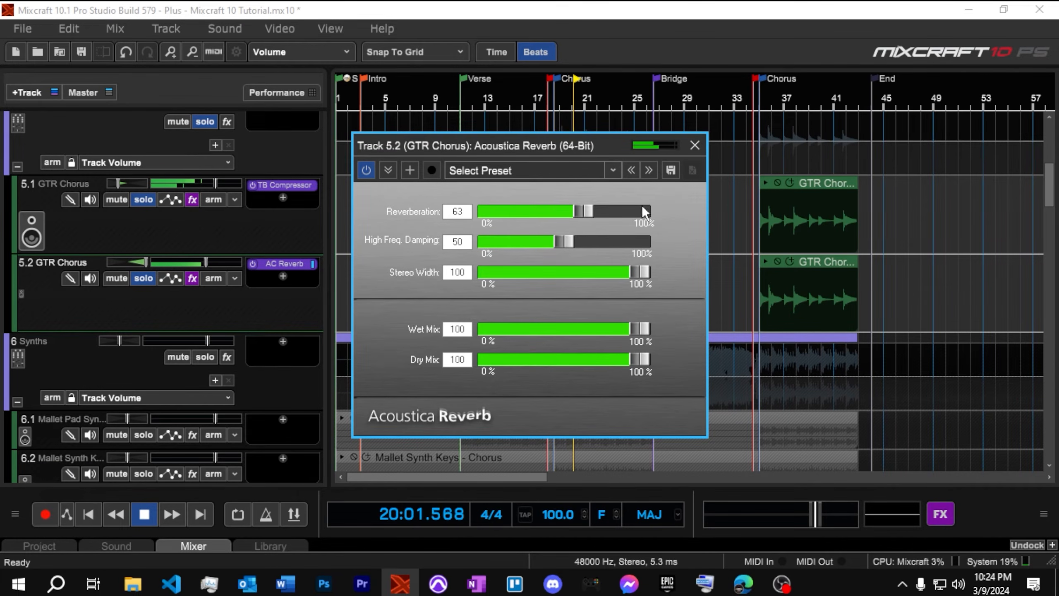
pyautogui.moveTo(644, 360); pyautogui.dragTo(575, 357)
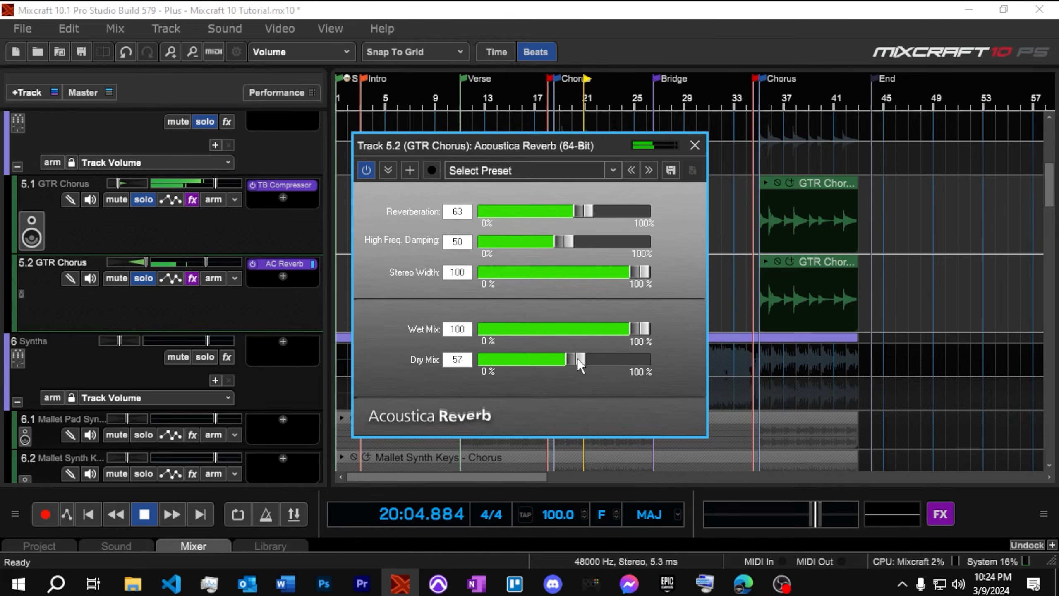
pyautogui.click(695, 145)
pyautogui.press('space')
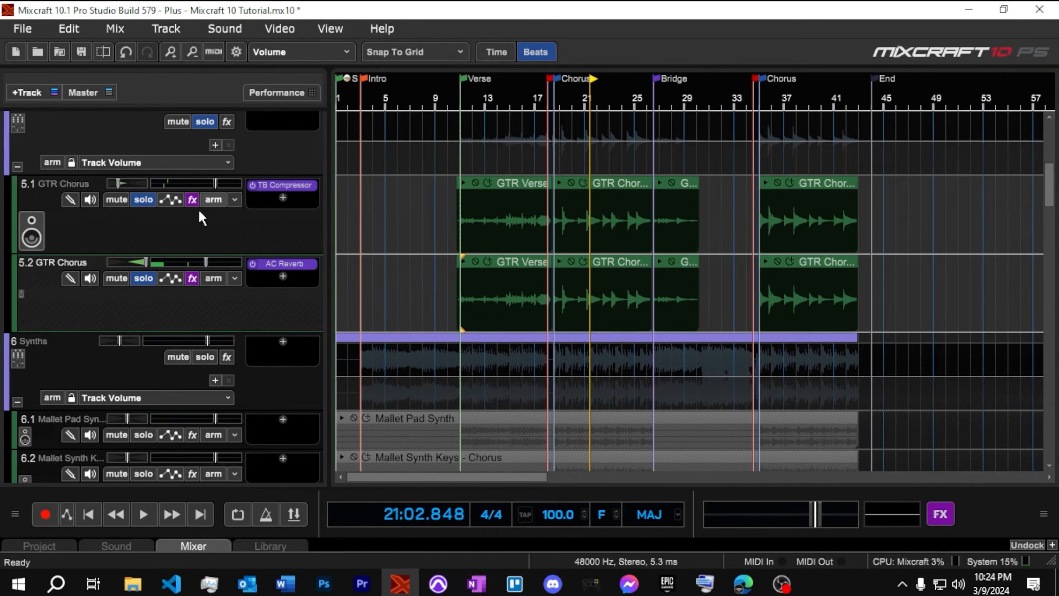
# Add TB Parametric Equalizer to the original GTR Chorus track, cutting the lows with band 1 and boosting band 2 by 2.0 dB at 242 Hz
pyautogui.click(286, 197)
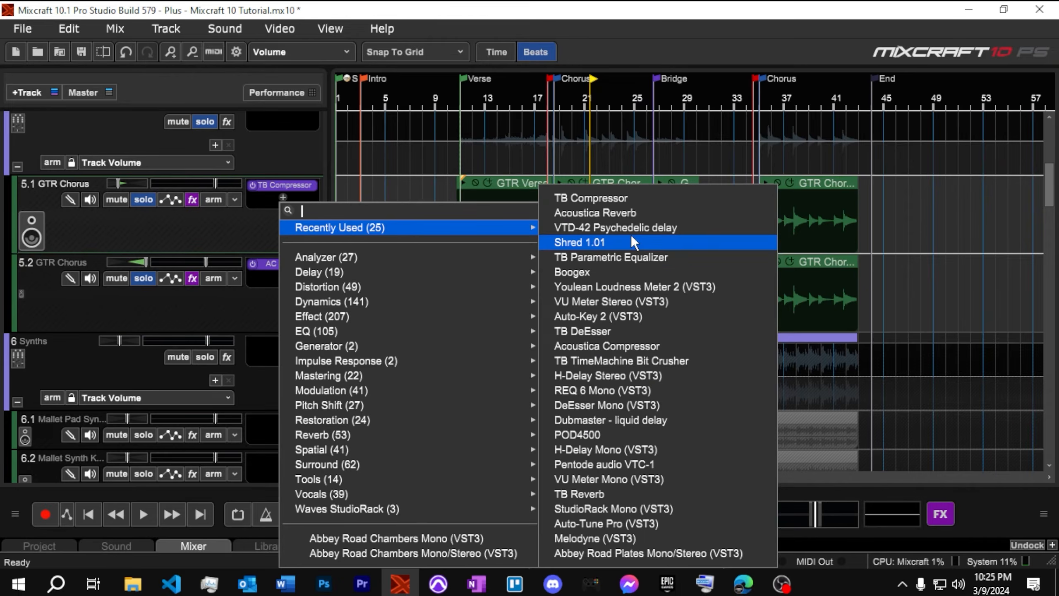
pyautogui.click(632, 258)
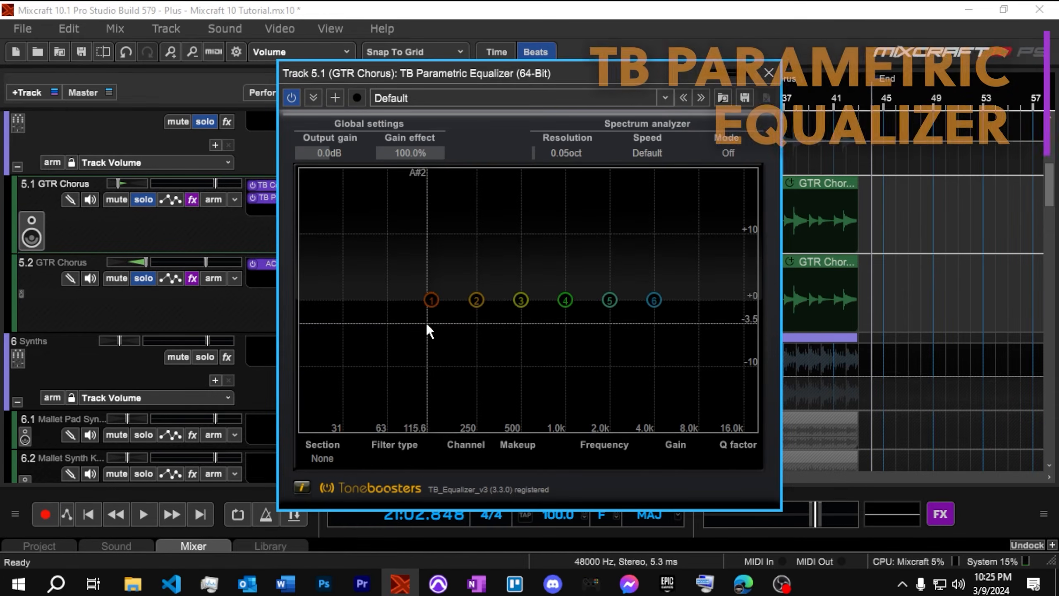
pyautogui.click(431, 297)
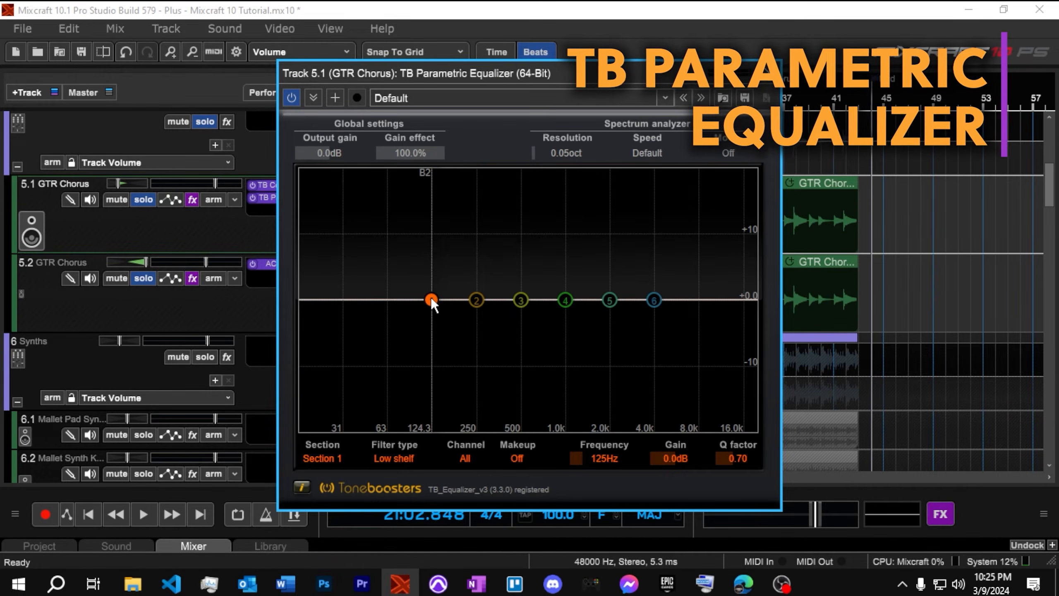
pyautogui.moveTo(430, 298); pyautogui.dragTo(419, 448)
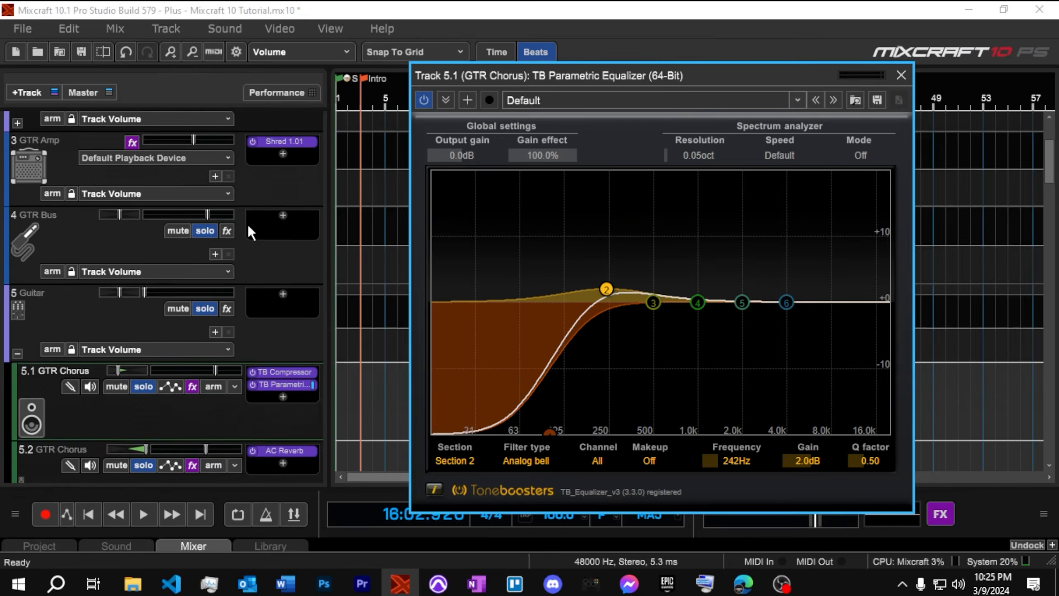
# Play the guitars with the GTR Amp track's Shred amp settings open to check the tone
pyautogui.scroll(3, 248, 225)
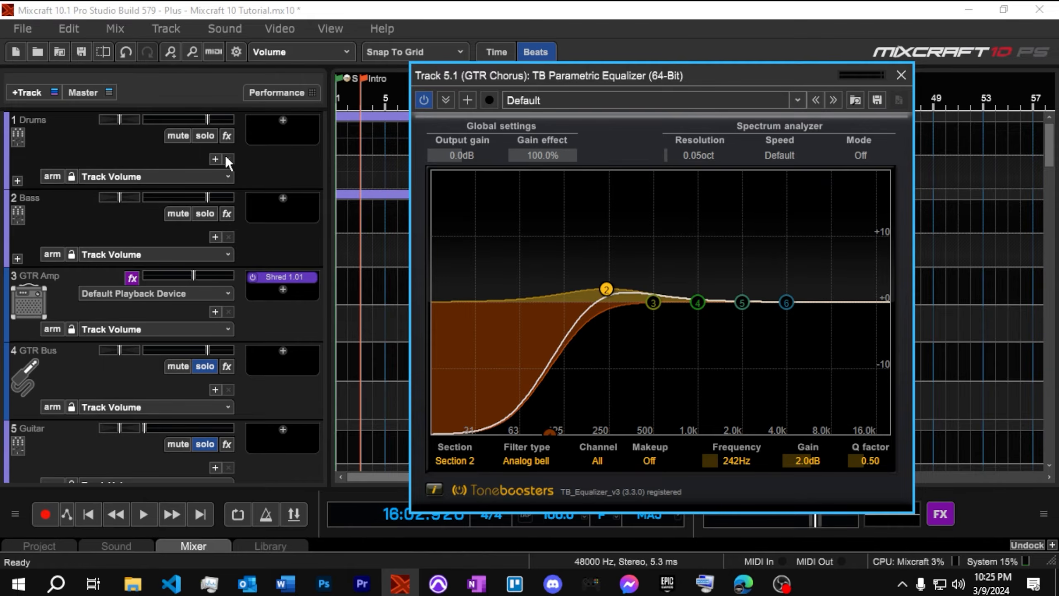
pyautogui.scroll(-2, 250, 326)
pyautogui.click(295, 185)
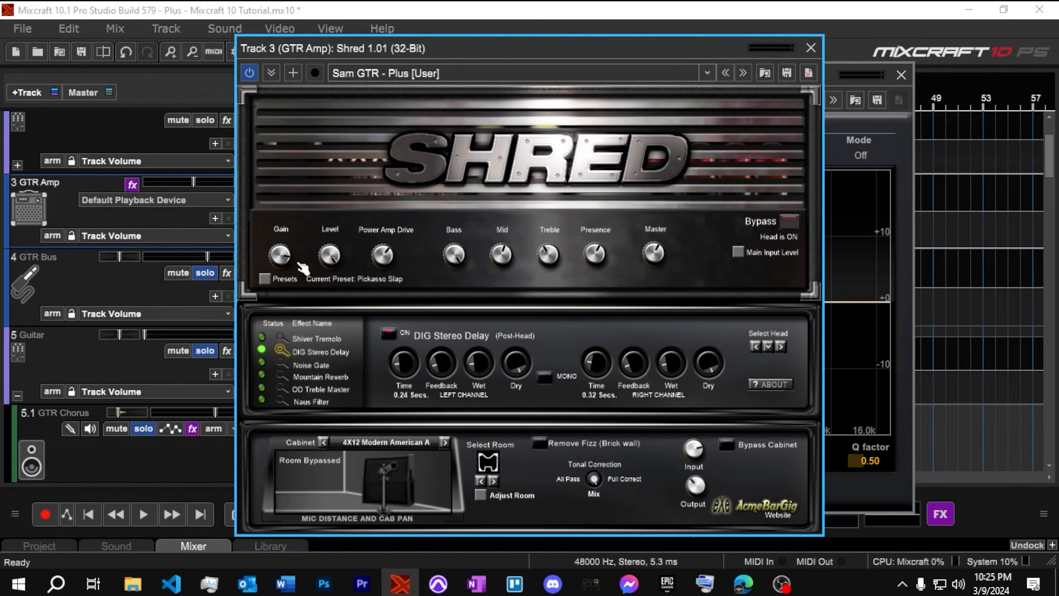
pyautogui.press('space')
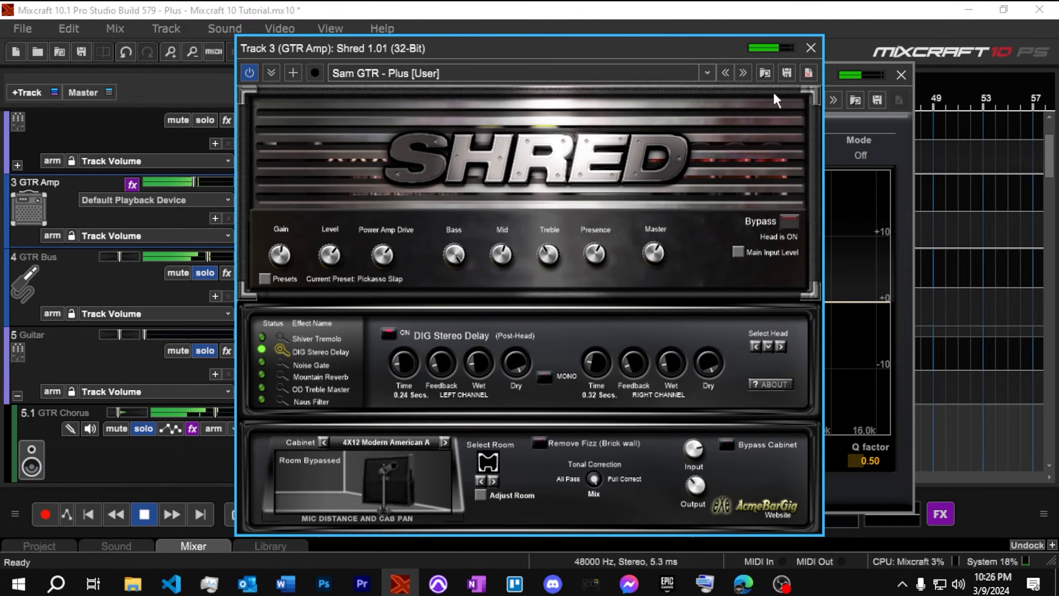
pyautogui.click(811, 48)
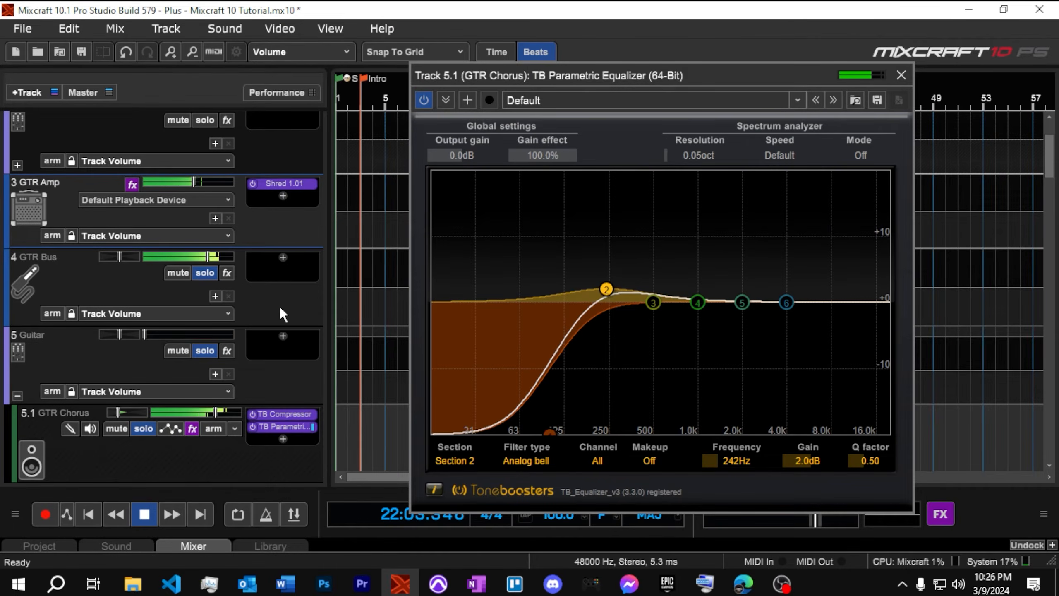
# Rebalance the duplicate GTR Chorus track's volume during playback, trying 0.0 dB and settling slightly lower
pyautogui.scroll(-3, 289, 376)
pyautogui.moveTo(209, 373)
pyautogui.mouseDown()
pyautogui.moveTo(198, 375)
pyautogui.moveTo(213, 377)
pyautogui.mouseUp()
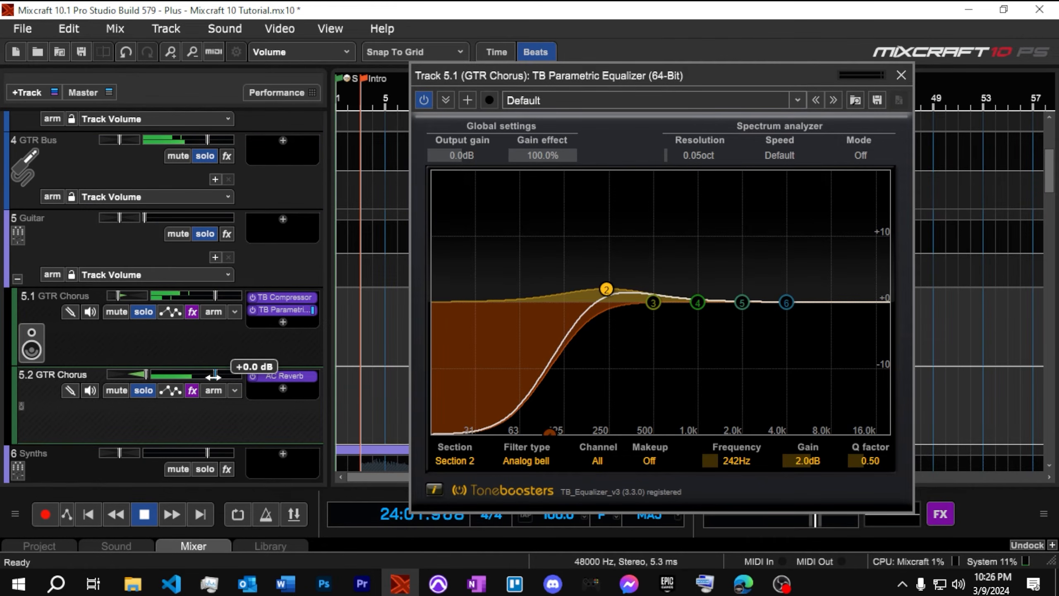
pyautogui.press('space')
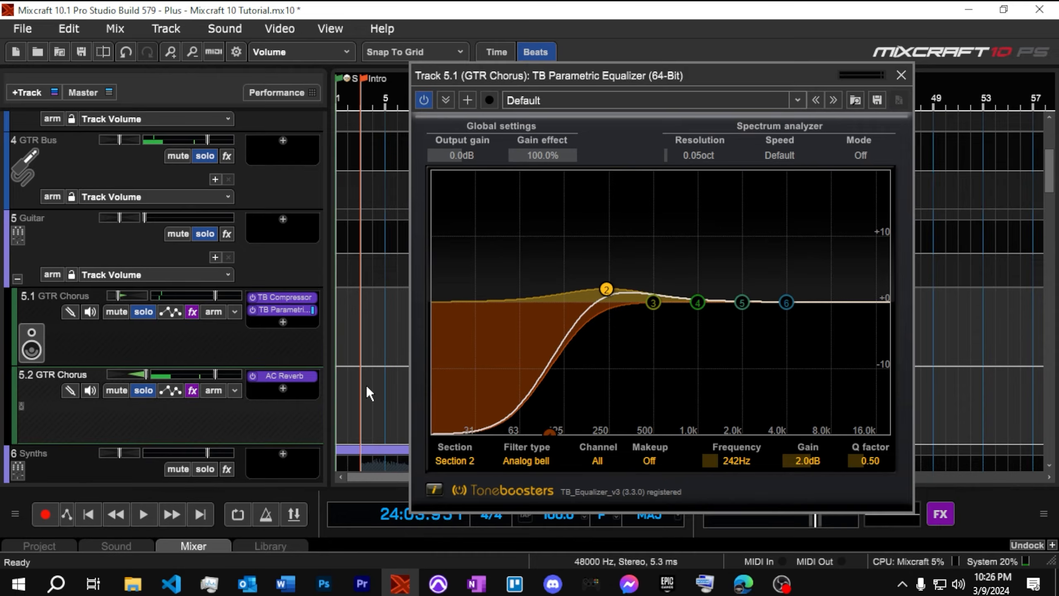
pyautogui.press('space')
pyautogui.moveTo(216, 374); pyautogui.dragTo(207, 375)
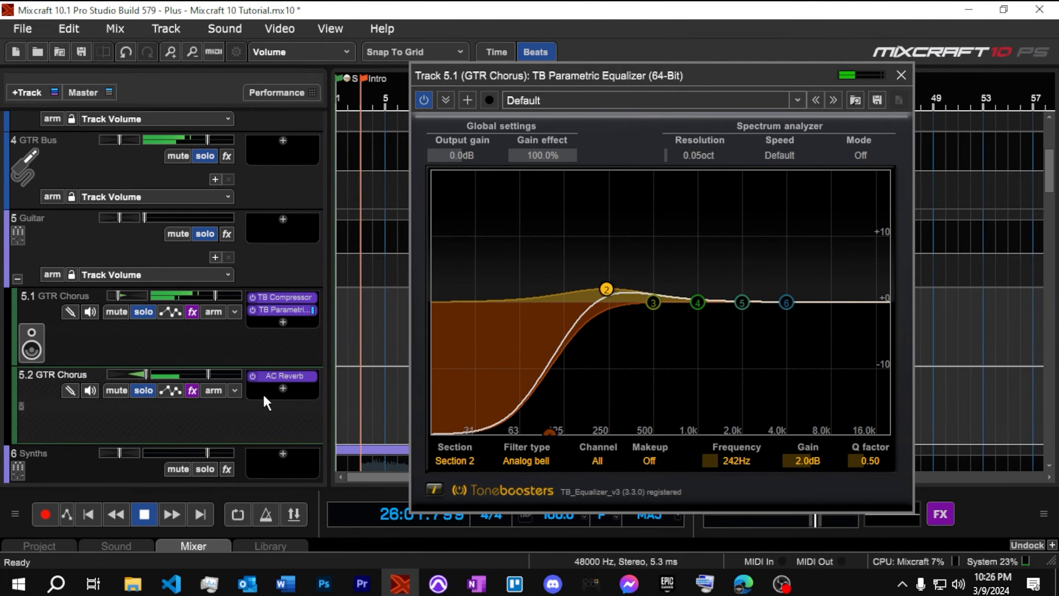
pyautogui.press('space')
# Boost the original GTR Chorus track's highs with equalizer band 6, a 2.9 dB high shelf at 4899 Hz, and uncover the timeline
pyautogui.moveTo(787, 302); pyautogui.dragTo(799, 282)
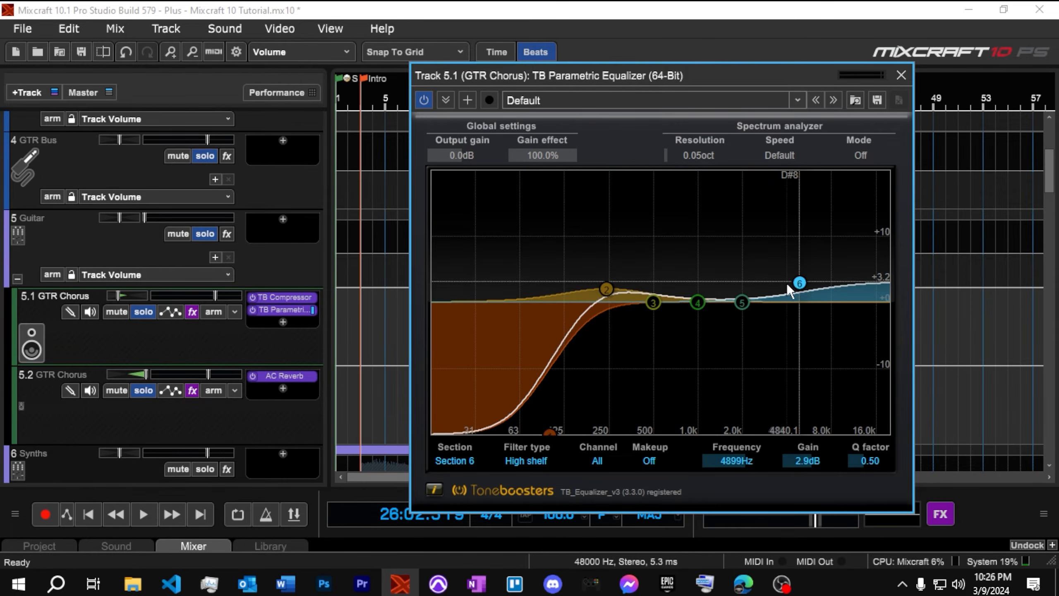
pyautogui.moveTo(577, 88); pyautogui.dragTo(566, 178)
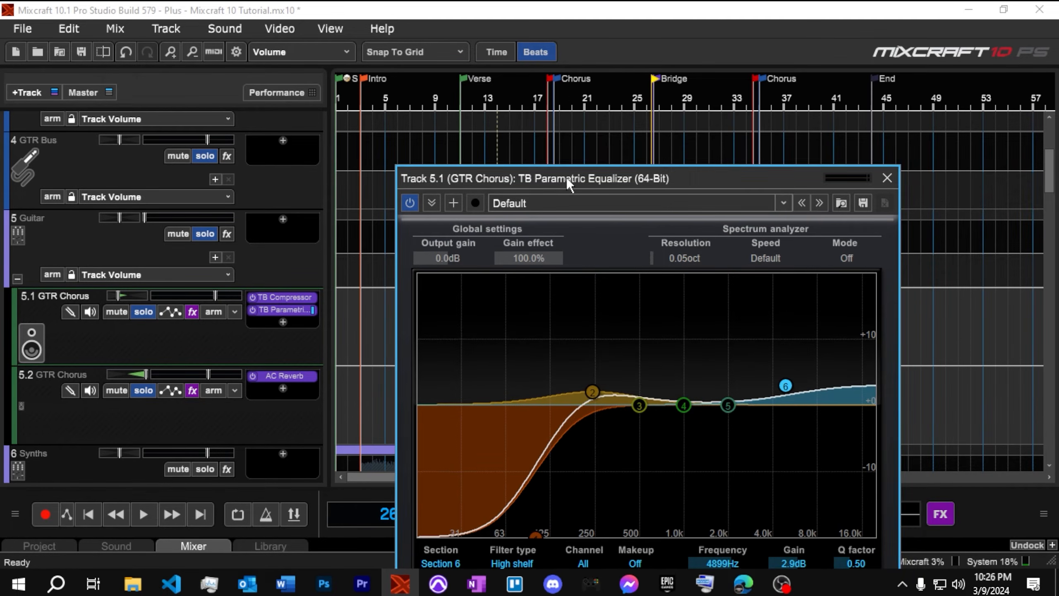
# Play from the first chorus and slightly lower the volumes of both GTR Chorus tracks
pyautogui.click(555, 99)
pyautogui.press('space')
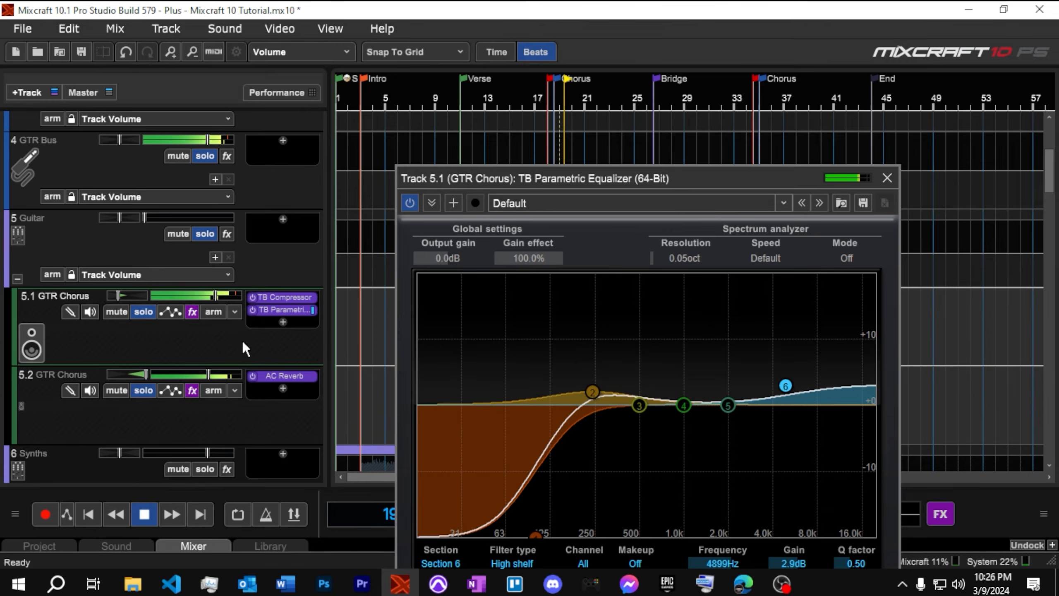
pyautogui.moveTo(215, 294); pyautogui.dragTo(211, 295)
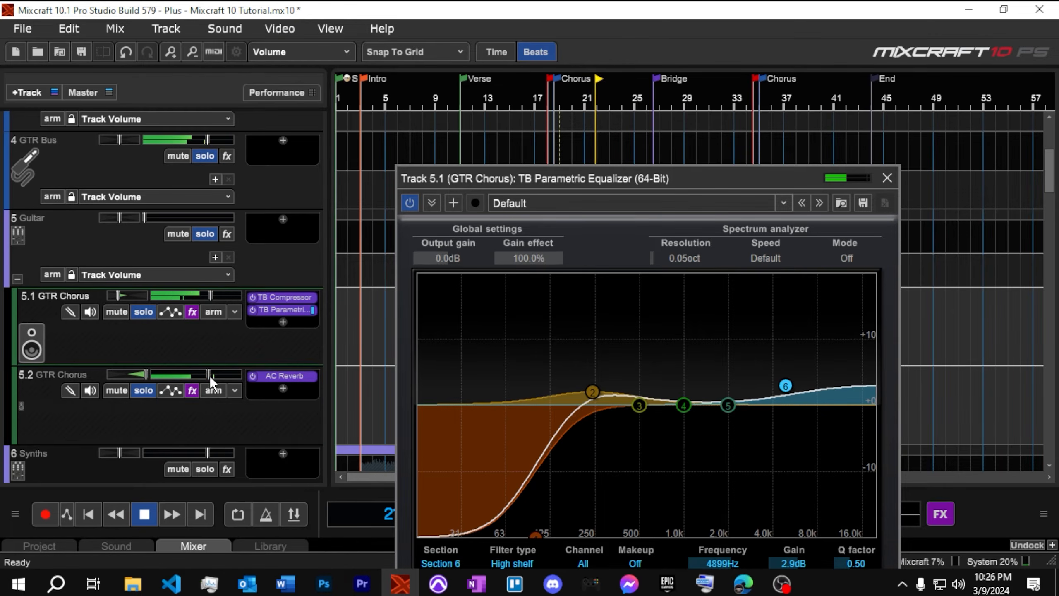
pyautogui.moveTo(209, 375); pyautogui.dragTo(206, 375)
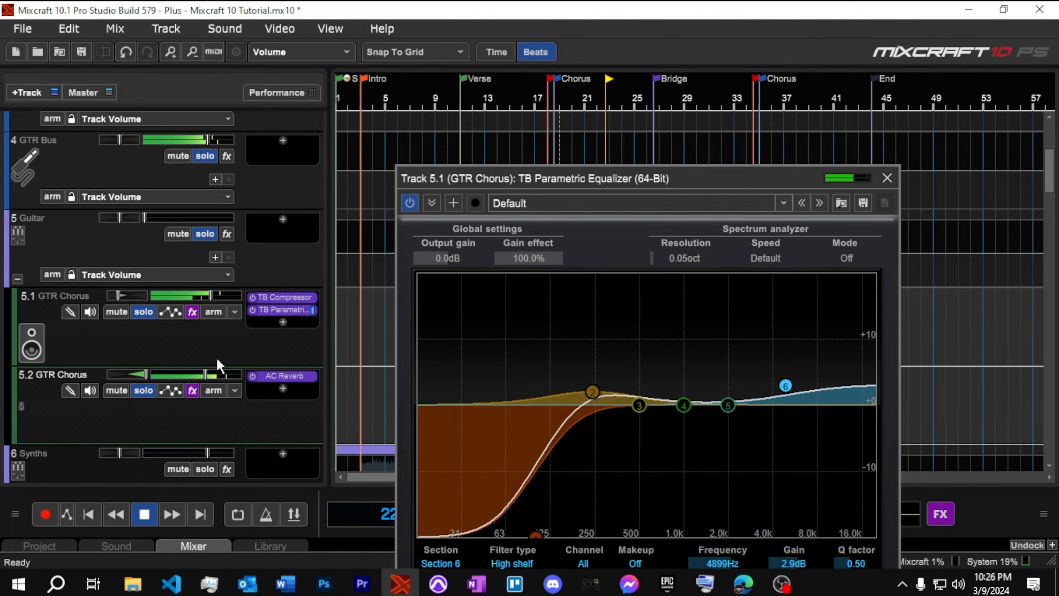
# Add a TB Parametric Equalizer to the duplicate GTR Chorus track (5.2), after its reverb effect
pyautogui.click(282, 388)
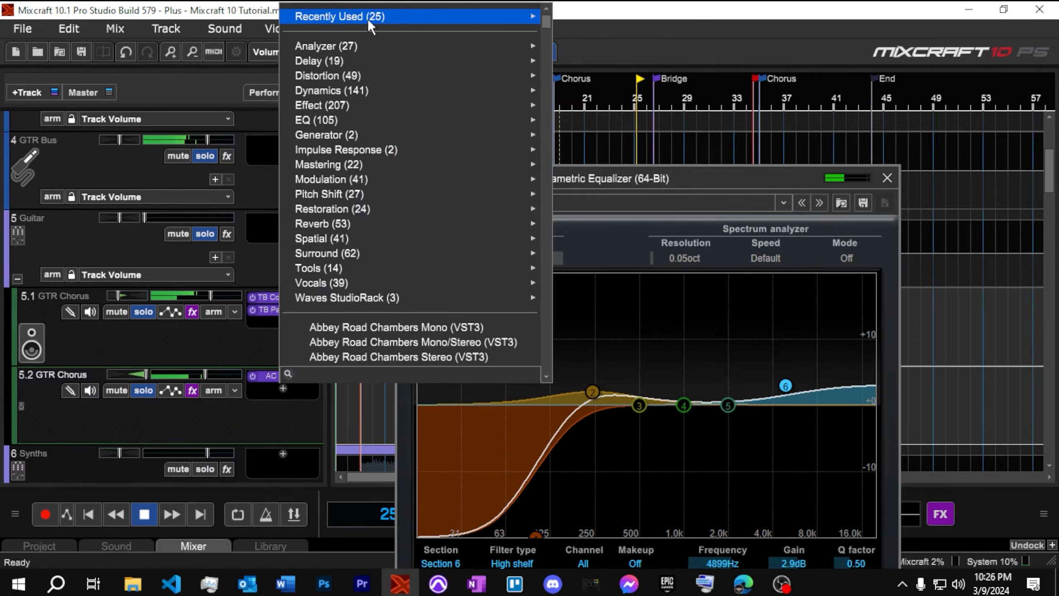
pyautogui.moveTo(367, 19)
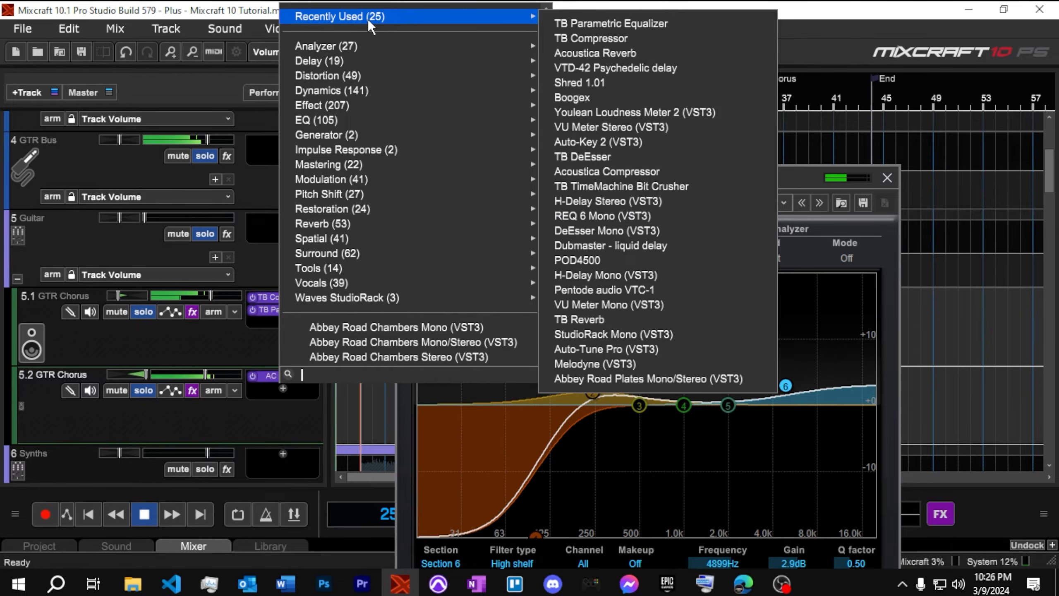
pyautogui.click(647, 25)
# Save the original GTR Chorus track's equalizer settings as a preset named "GTR - Plus" and close that equalizer
pyautogui.click(808, 184)
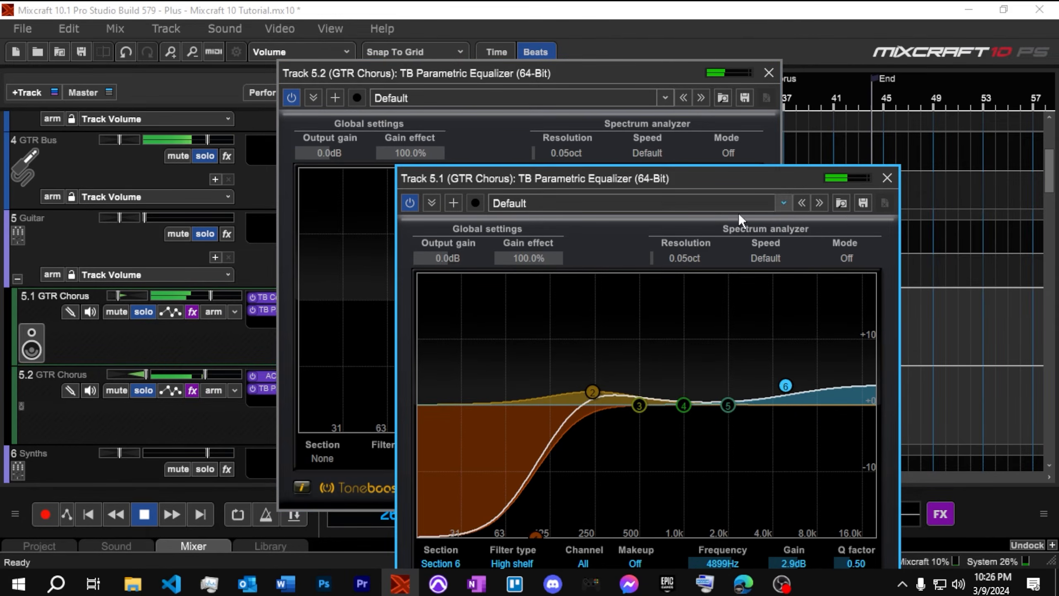
pyautogui.click(862, 203)
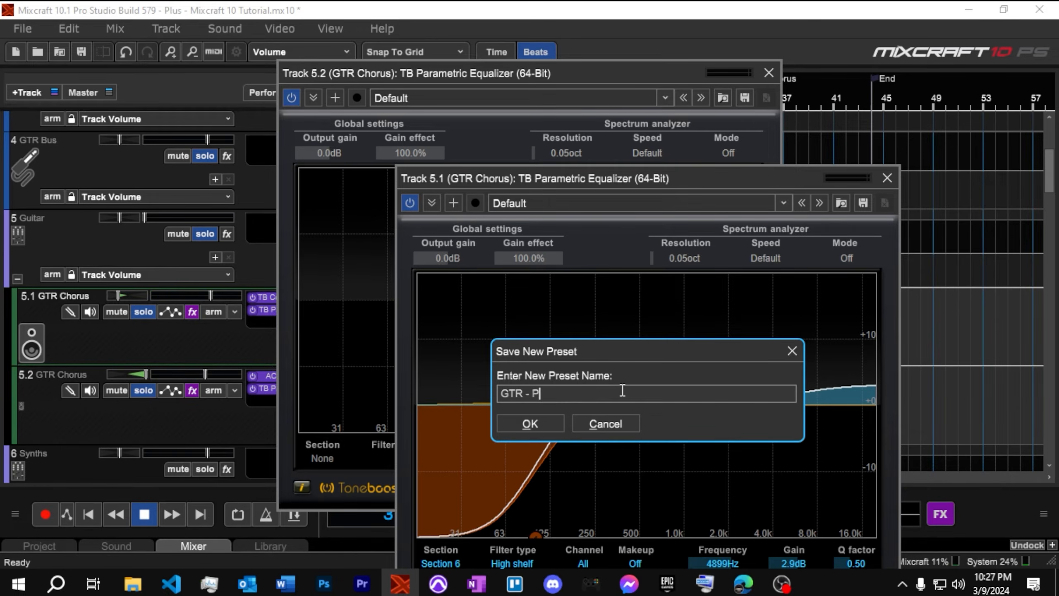
pyautogui.press('Return')
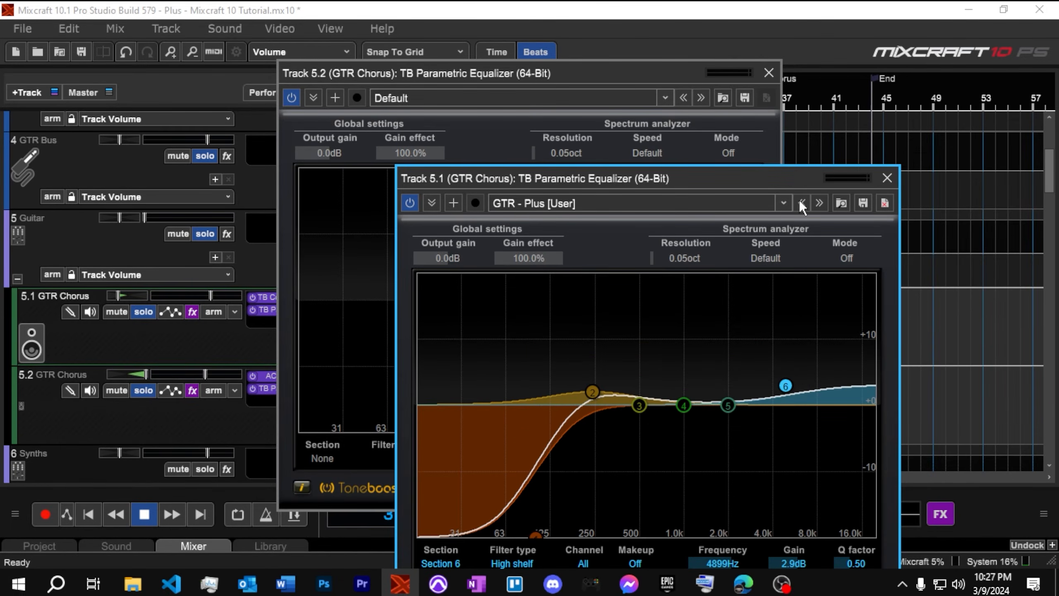
pyautogui.click(887, 178)
# Load the "GTR - Plus" preset into the duplicate GTR Chorus track's equalizer during playback, closing the equalizer and stopping when done
pyautogui.moveTo(576, 73); pyautogui.dragTo(696, 46)
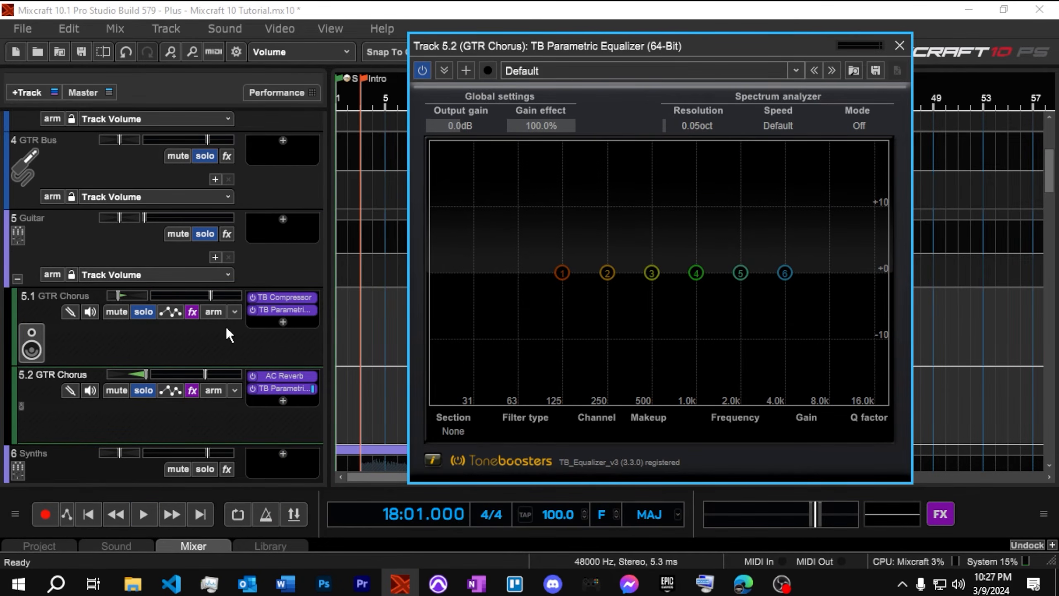
pyautogui.press('space')
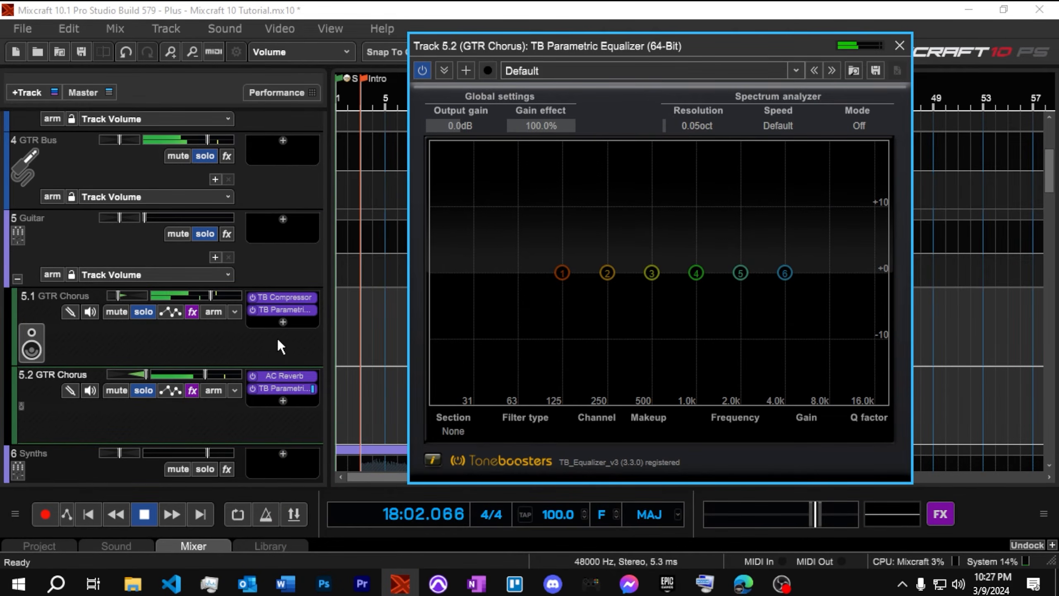
pyautogui.click(795, 69)
pyautogui.click(870, 139)
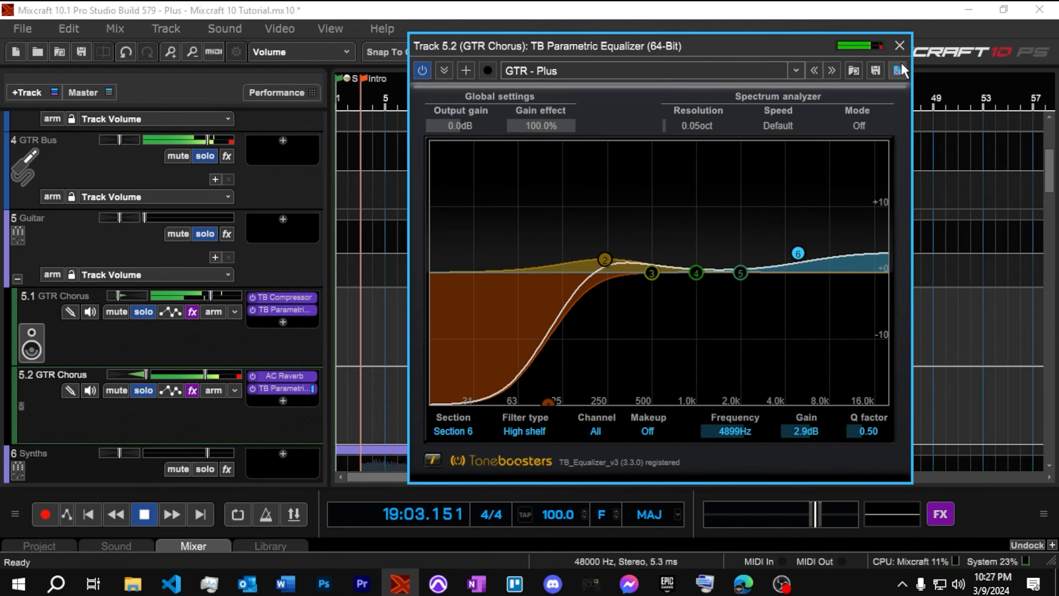
pyautogui.click(900, 45)
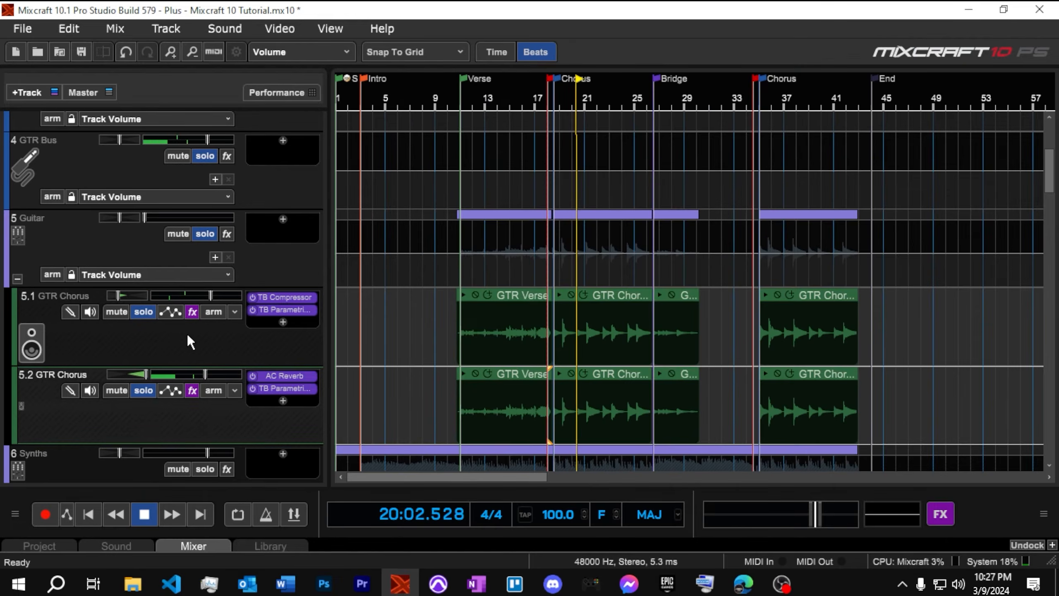
pyautogui.press('space')
# Unsolo the Guitar submix, GTR Bus and both GTR Chorus tracks, and play the chorus to hear the guitars in the mix
pyautogui.click(205, 233)
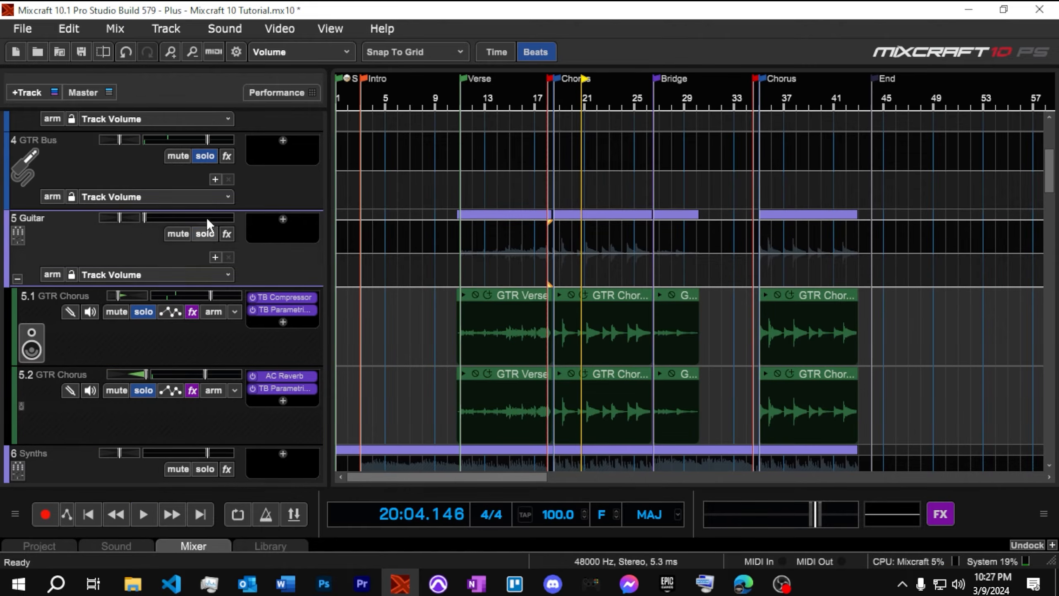
pyautogui.click(205, 156)
pyautogui.scroll(3, 230, 183)
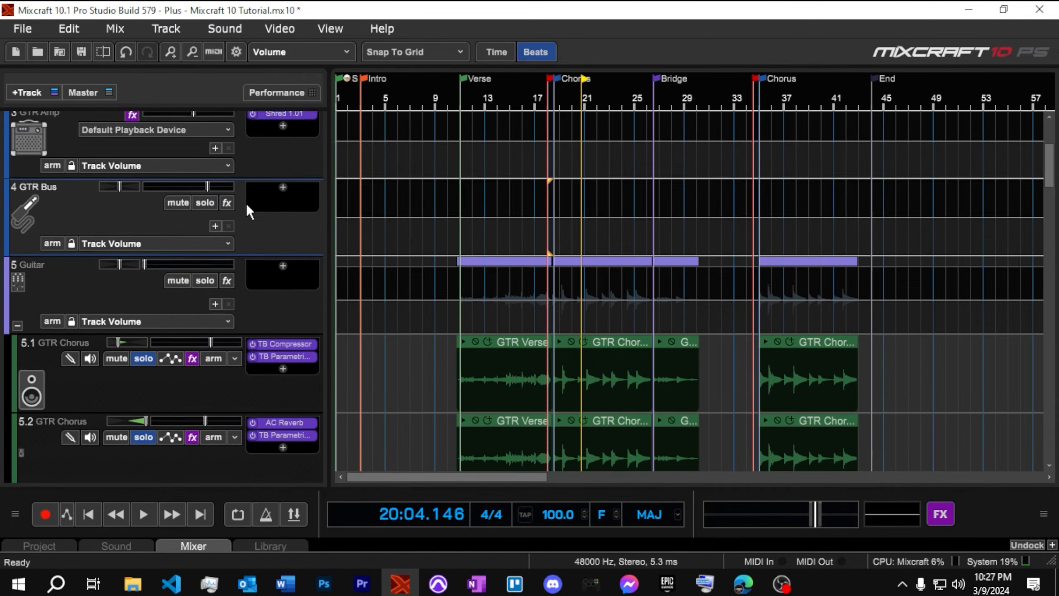
pyautogui.scroll(-2, 247, 202)
pyautogui.click(142, 336)
pyautogui.click(144, 413)
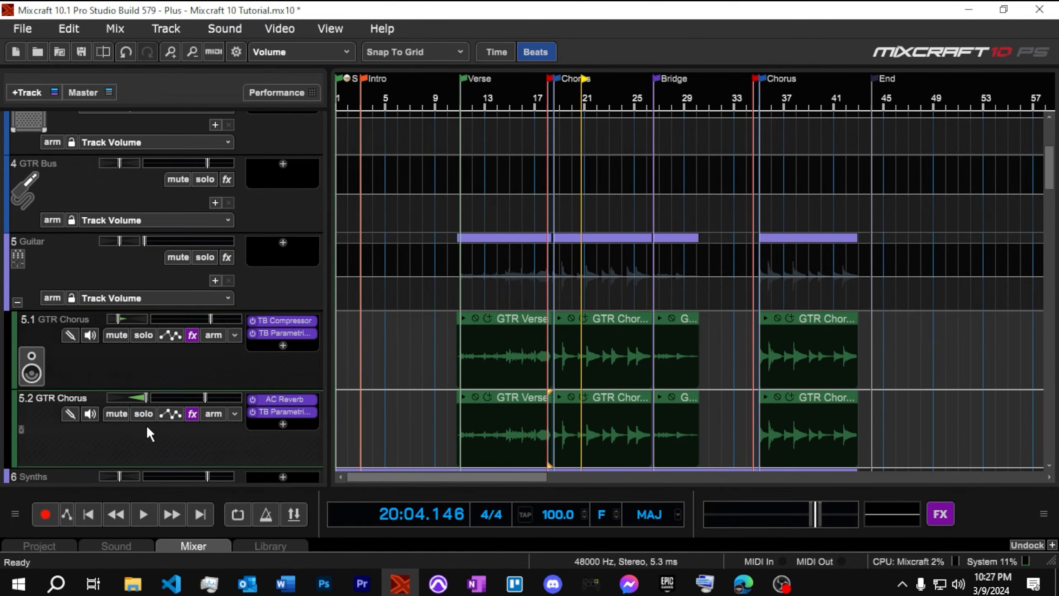
pyautogui.press('space')
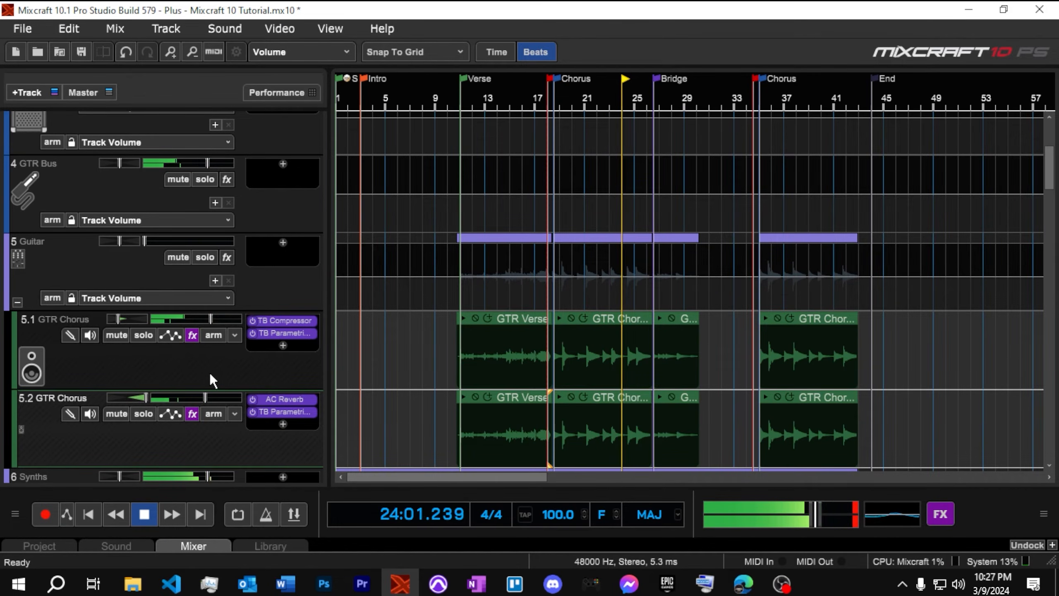
pyautogui.press('space')
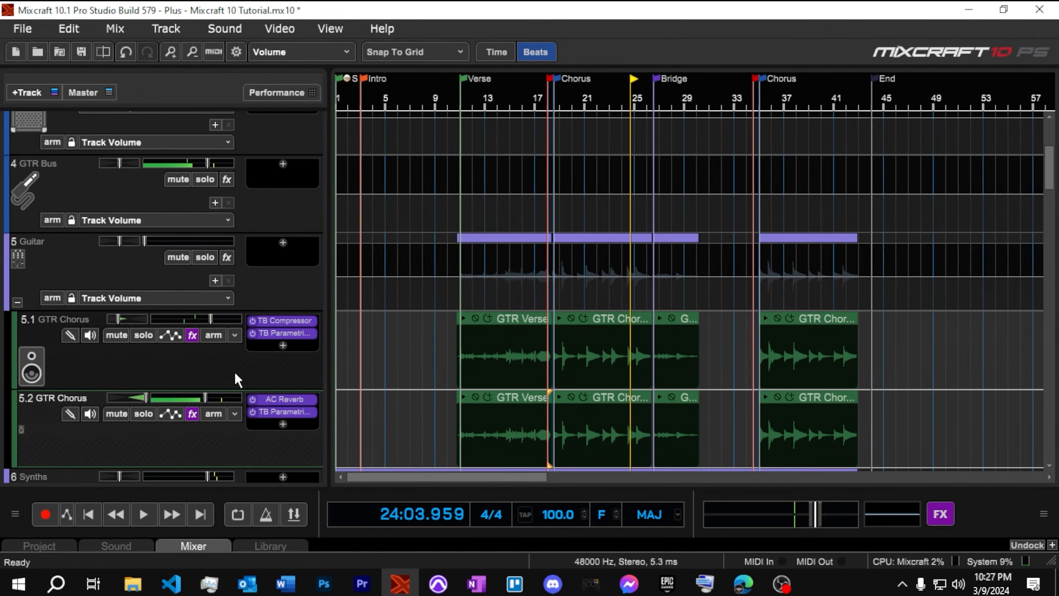
# Collapse the Guitar submix so its two GTR Chorus tracks are hidden
pyautogui.scroll(-2, 235, 371)
pyautogui.scroll(-2, 235, 372)
pyautogui.scroll(2, 235, 371)
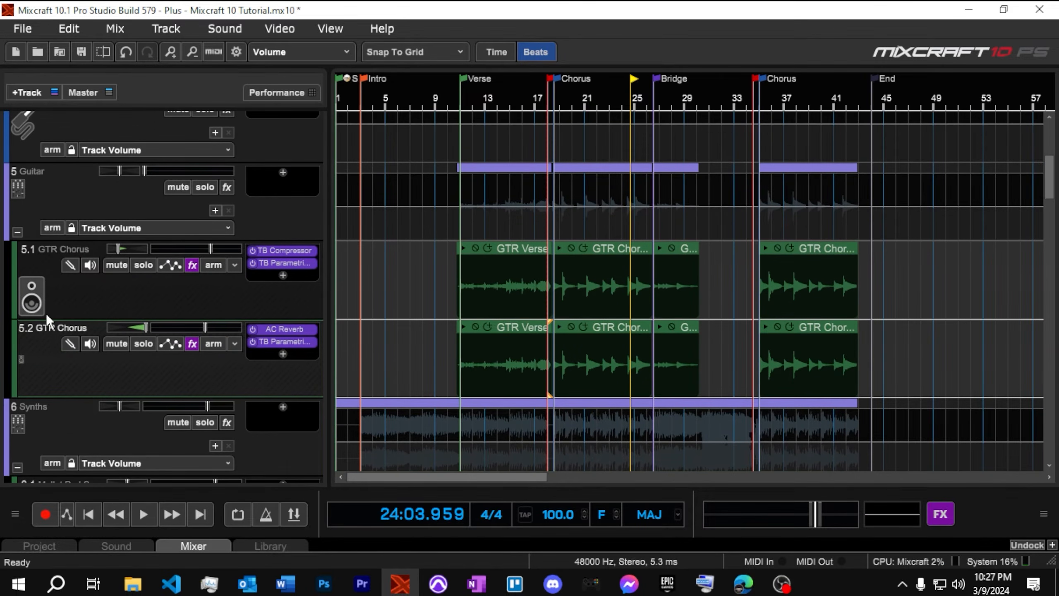
pyautogui.click(17, 232)
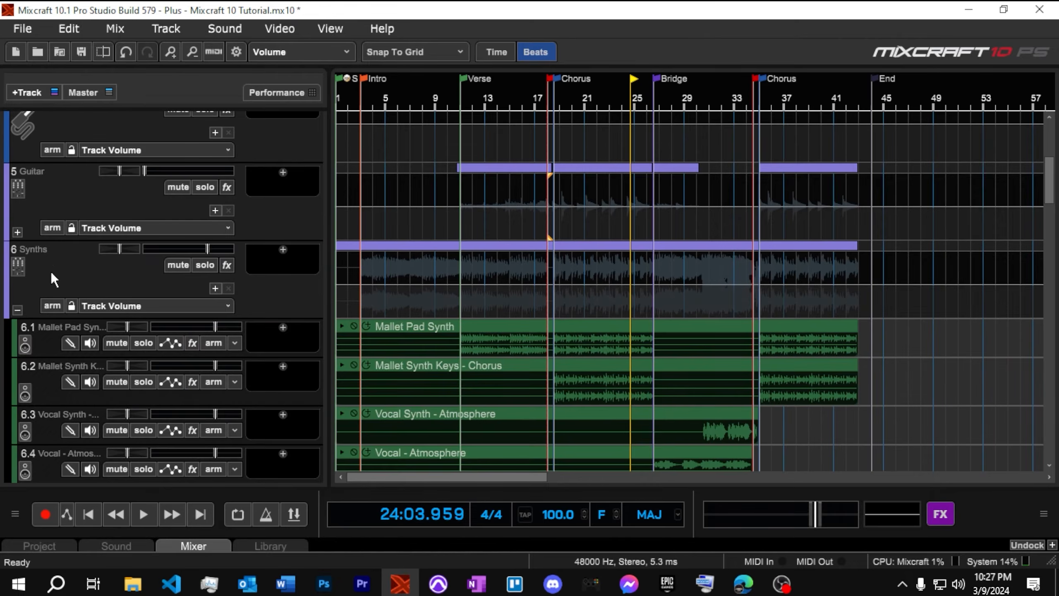
# Expand the Bass submix, unsolo the Bass Synth track and mute the Bass Midi track
pyautogui.scroll(7, 84, 287)
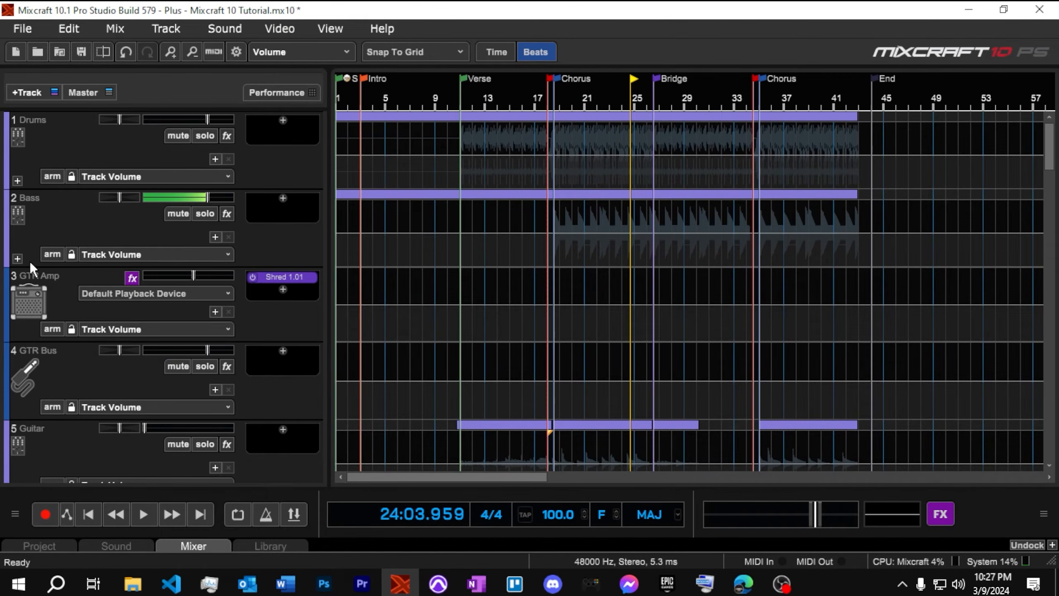
pyautogui.click(17, 259)
pyautogui.click(125, 325)
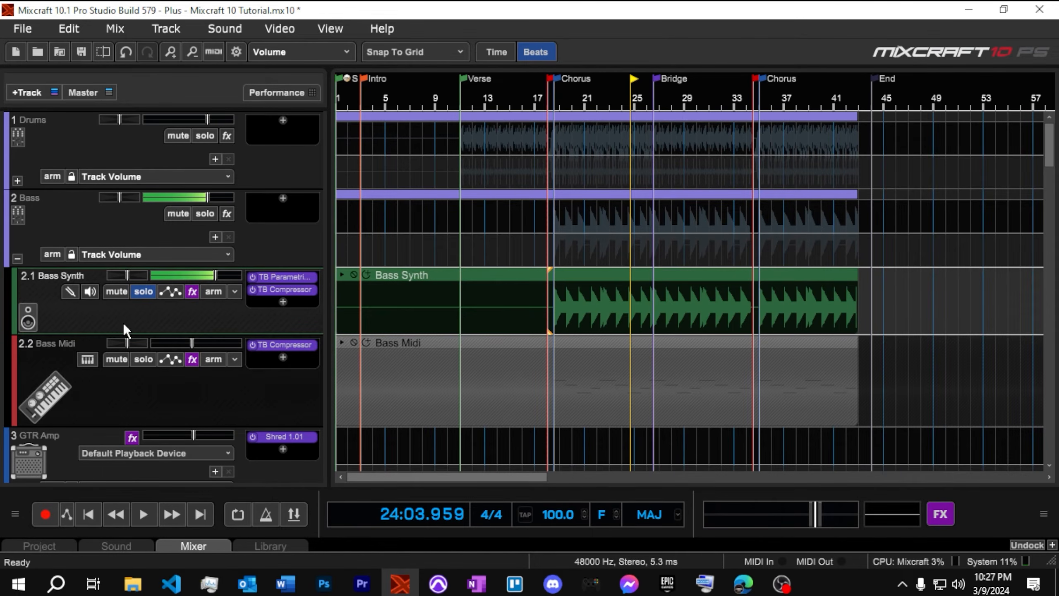
pyautogui.click(143, 295)
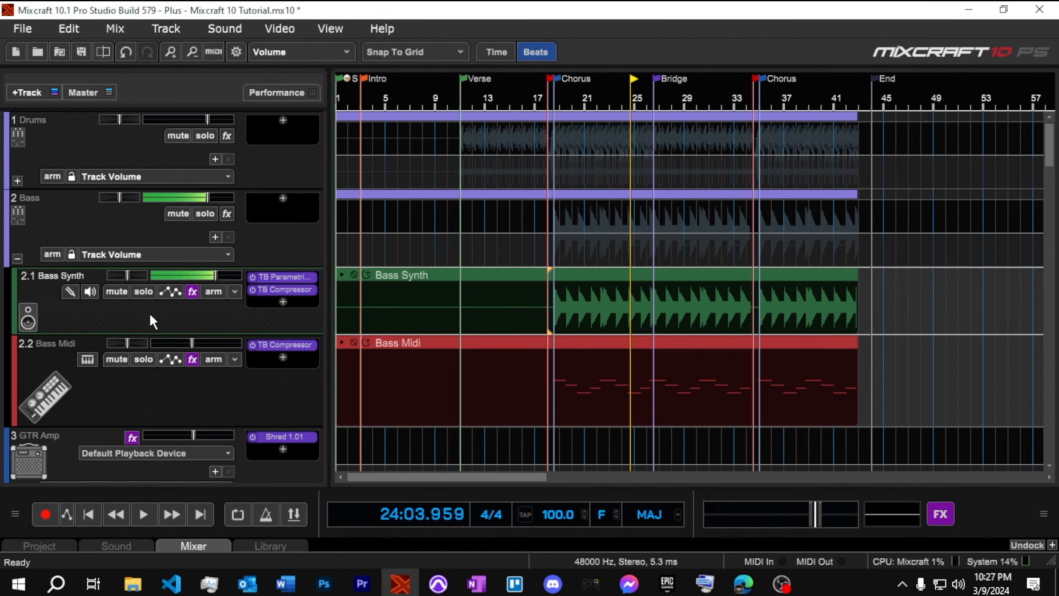
pyautogui.click(274, 241)
pyautogui.click(118, 360)
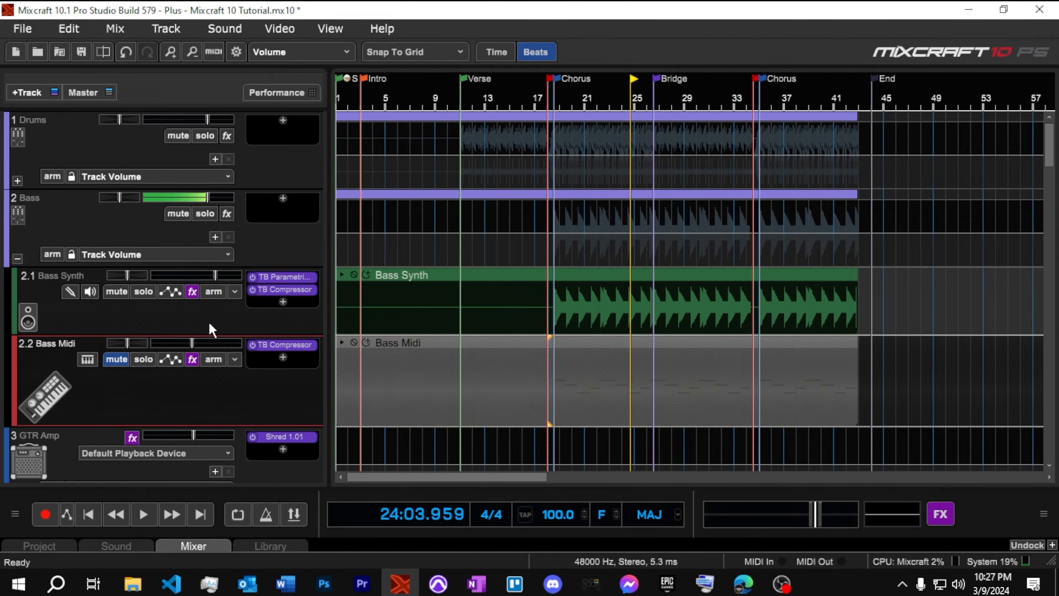
# Briefly check playback and solo the Synths submix
pyautogui.scroll(-10, 196, 341)
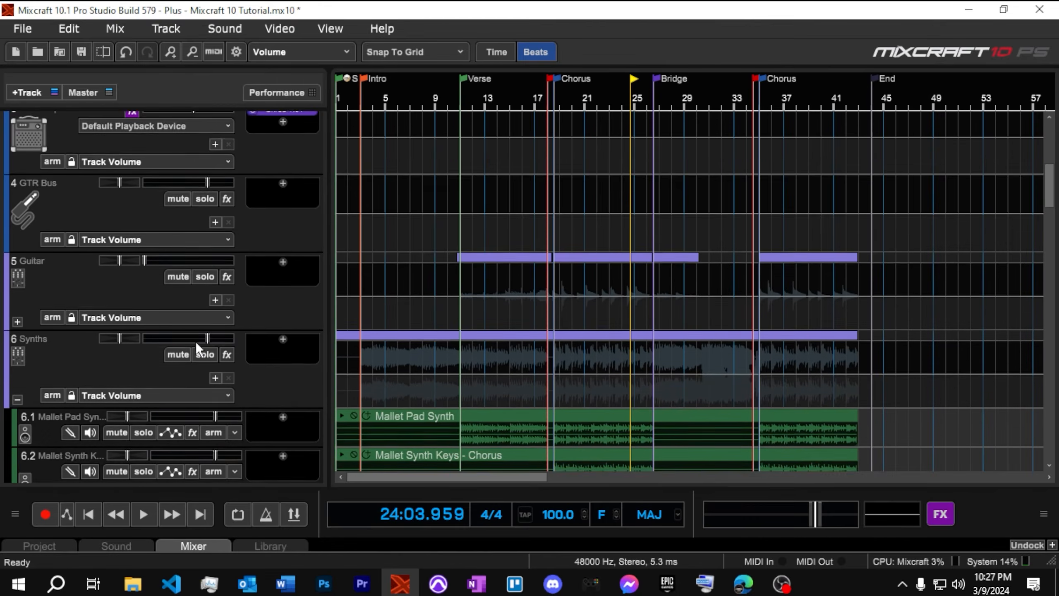
pyautogui.press('space')
pyautogui.press('space')
pyautogui.scroll(-2, 125, 334)
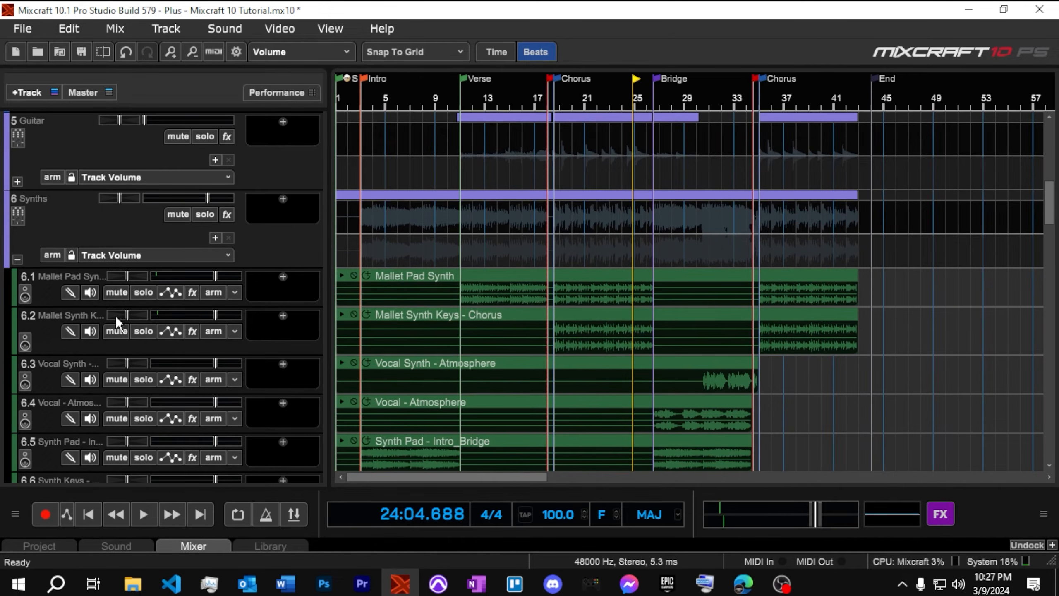
pyautogui.click(205, 214)
pyautogui.scroll(-2, 158, 238)
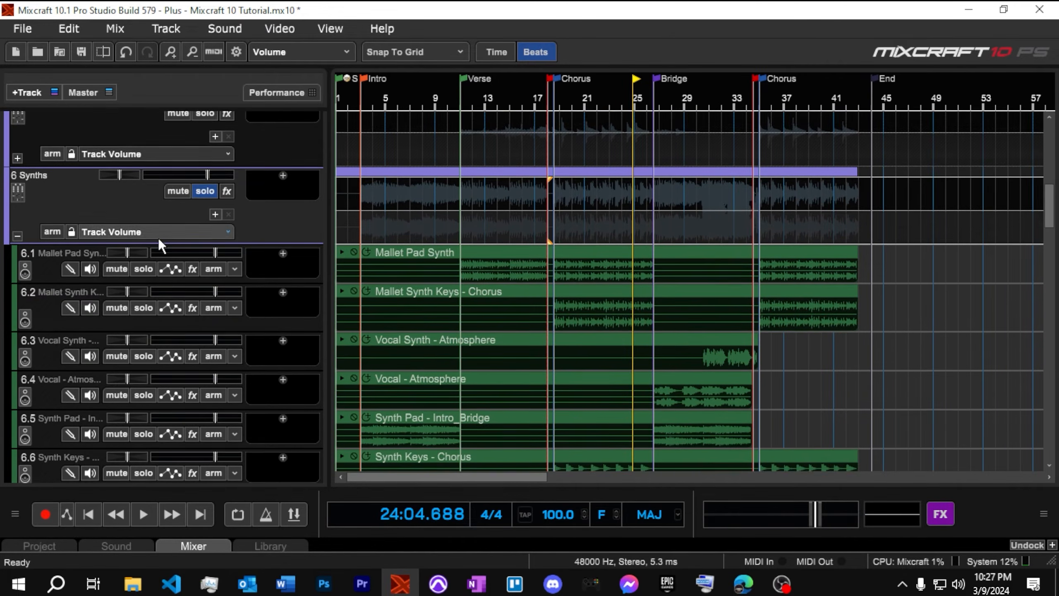
pyautogui.scroll(-1, 158, 238)
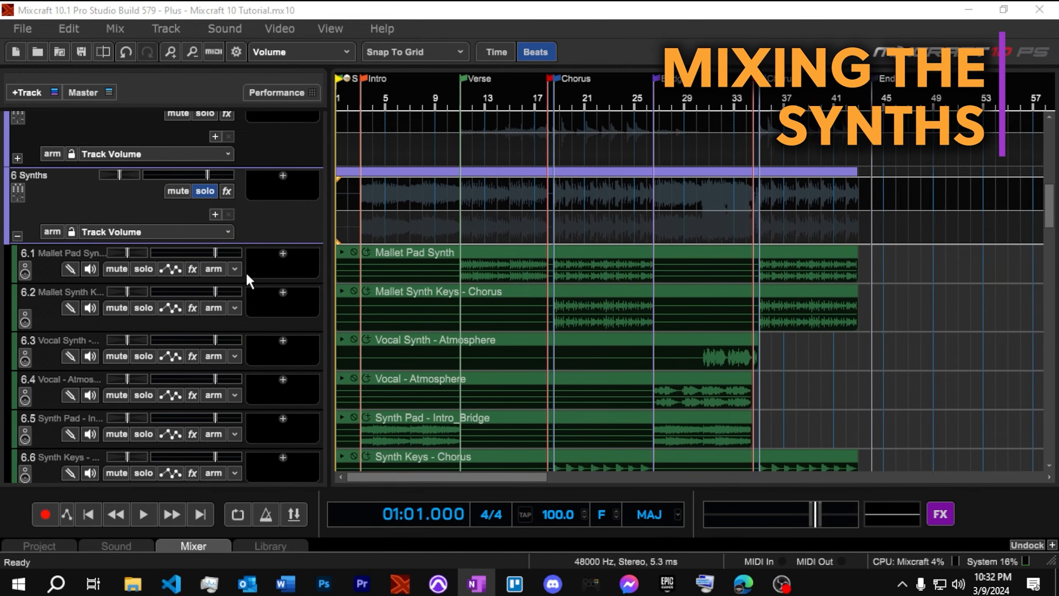
# Play the synths from measure 4 in the intro and lower the Synth Pad - Intro_Bridge track's volume
pyautogui.scroll(-2, 247, 275)
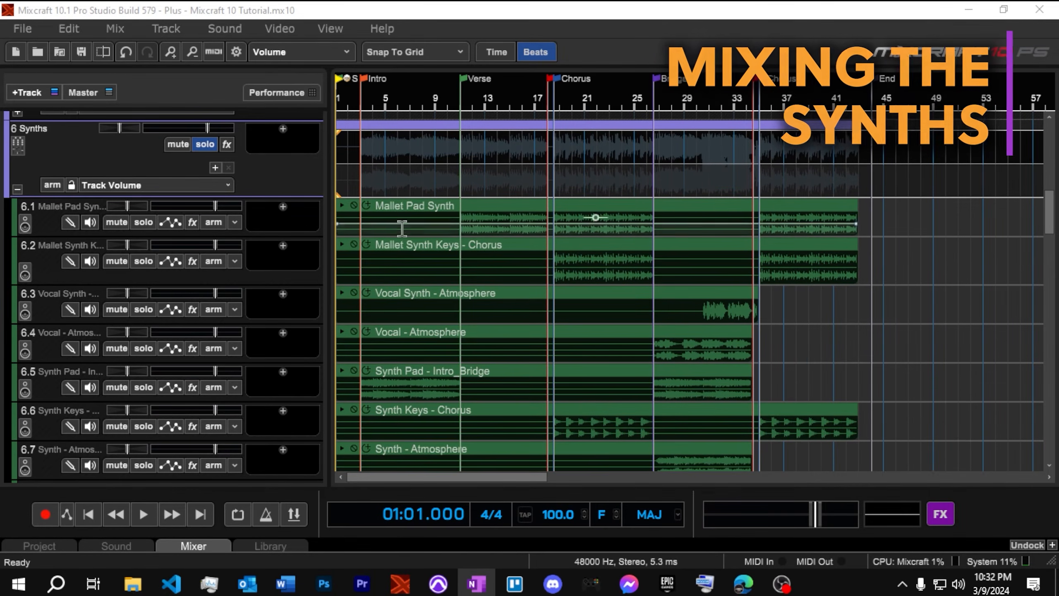
pyautogui.click(367, 93)
pyautogui.press('space')
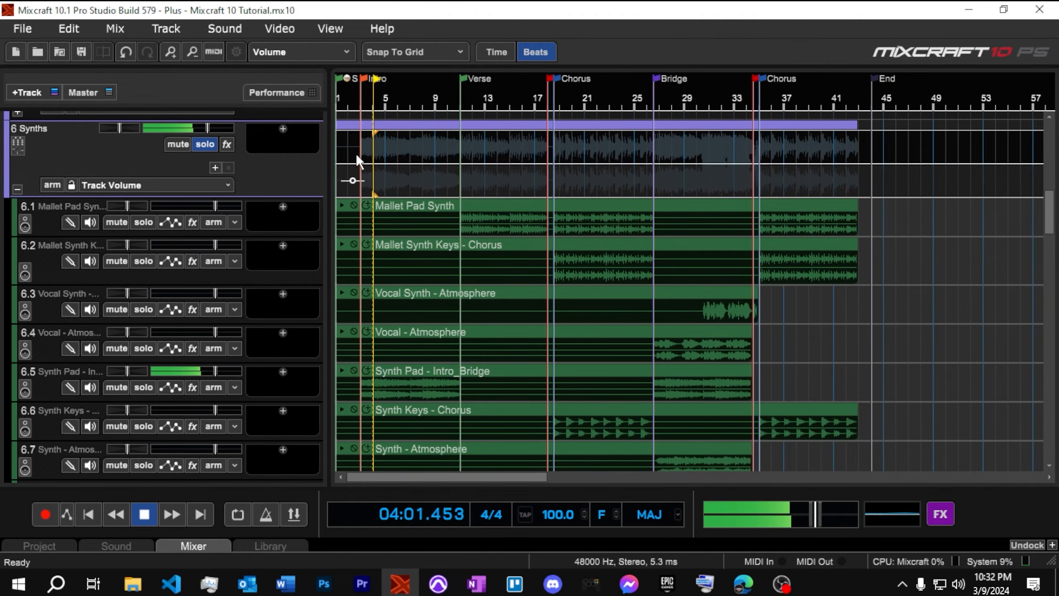
pyautogui.scroll(-1, 241, 390)
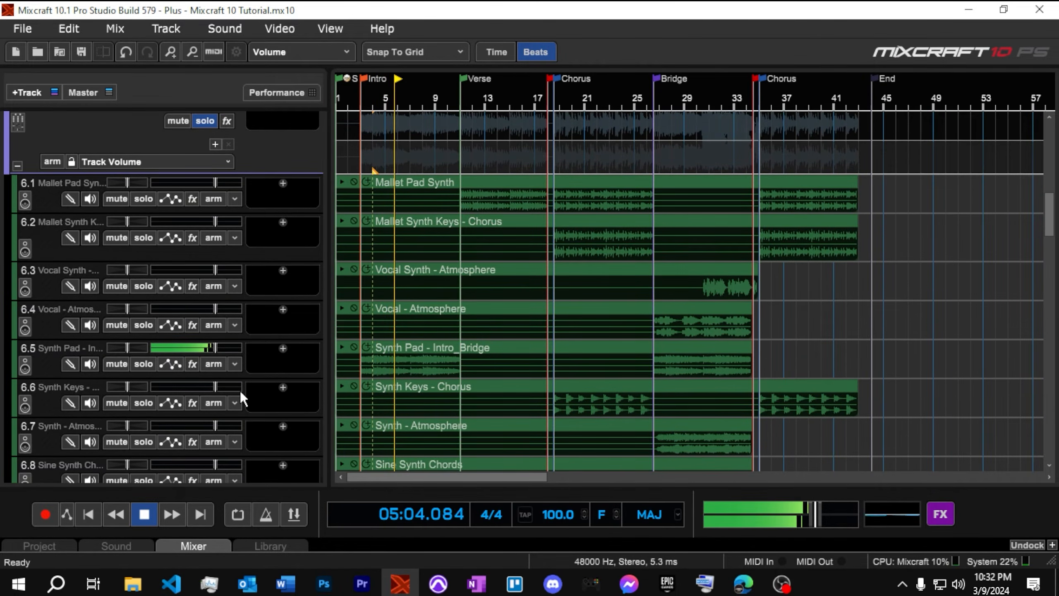
pyautogui.moveTo(214, 350); pyautogui.dragTo(206, 350)
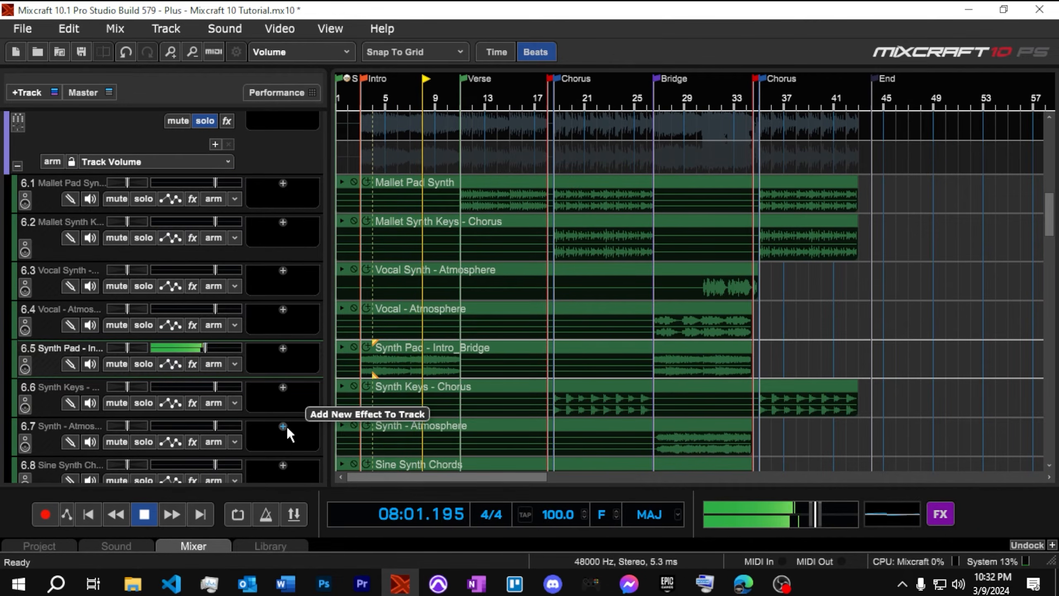
pyautogui.press('space')
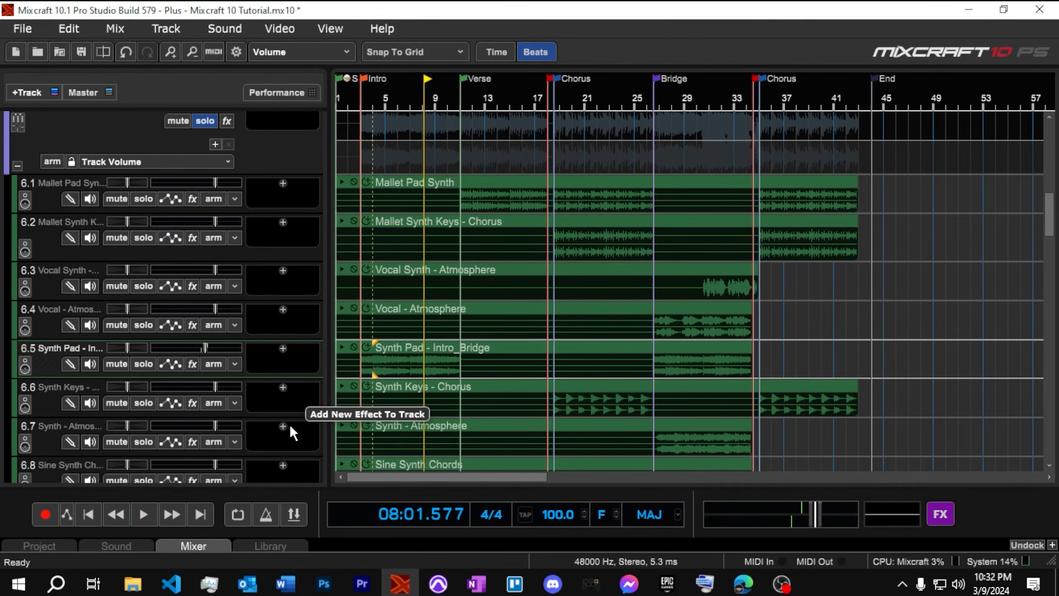
# Replay the synths from the Intro marker to check the synth pad's level
pyautogui.scroll(-1, 279, 449)
pyautogui.scroll(-1, 275, 443)
pyautogui.scroll(1, 276, 442)
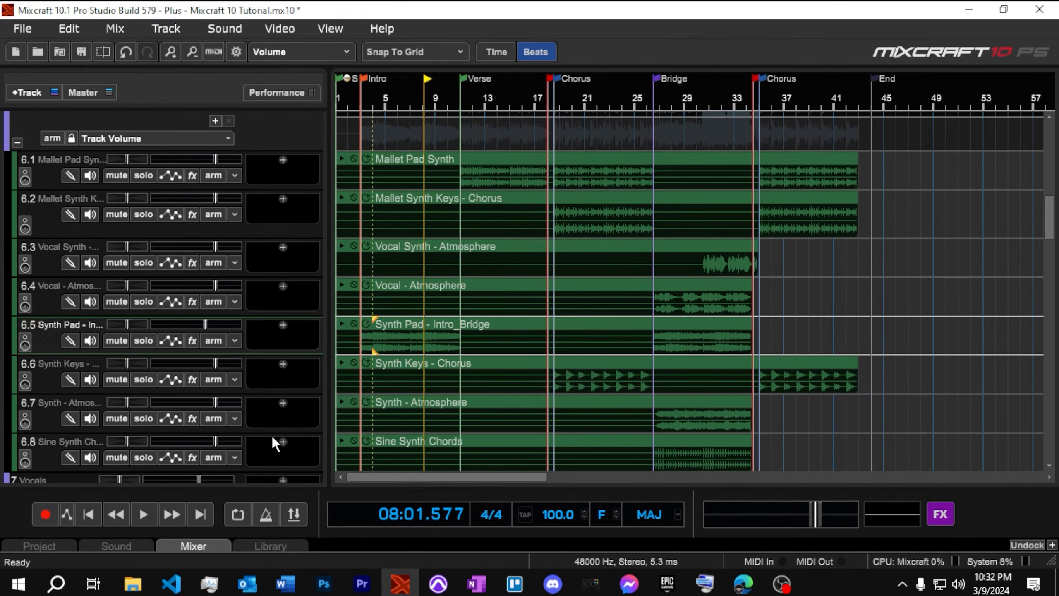
pyautogui.press('space')
pyautogui.click(374, 94)
pyautogui.click(361, 102)
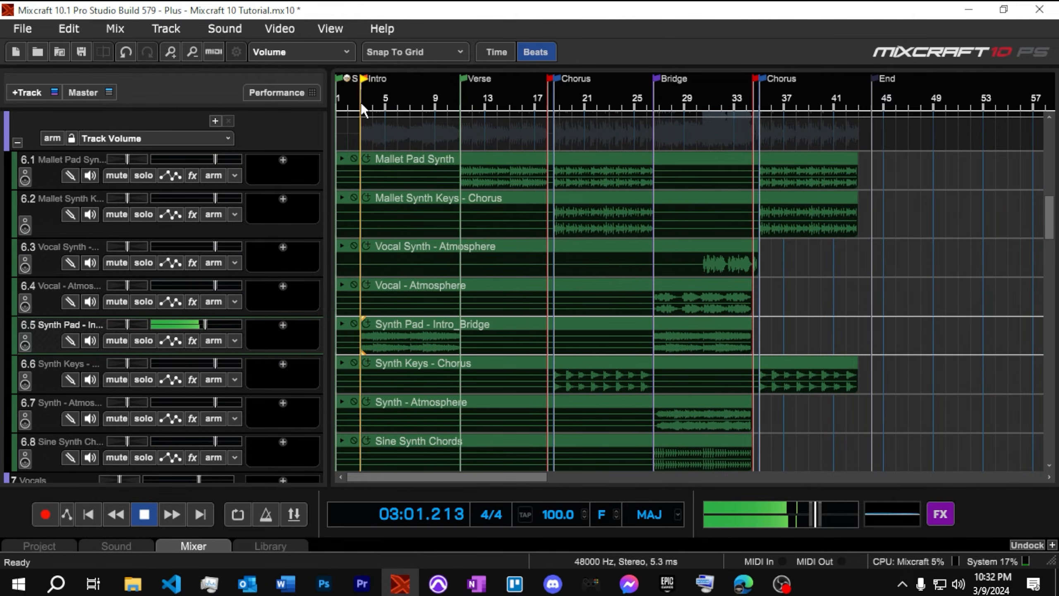
pyautogui.press('space')
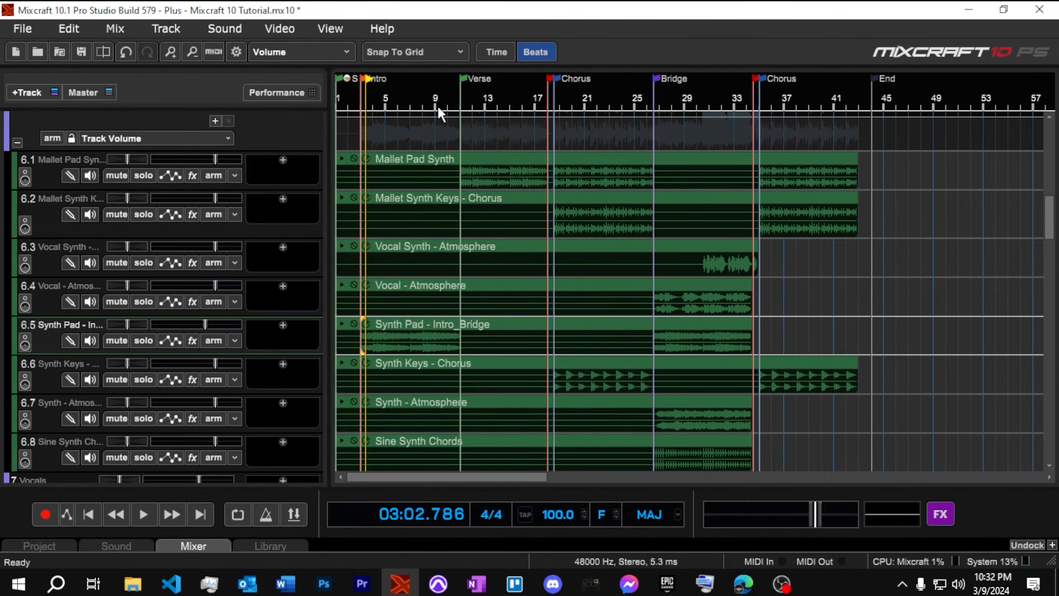
# Solo the Mallet Pad Synth track, play it from the Verse marker and increase the track's height
pyautogui.click(462, 97)
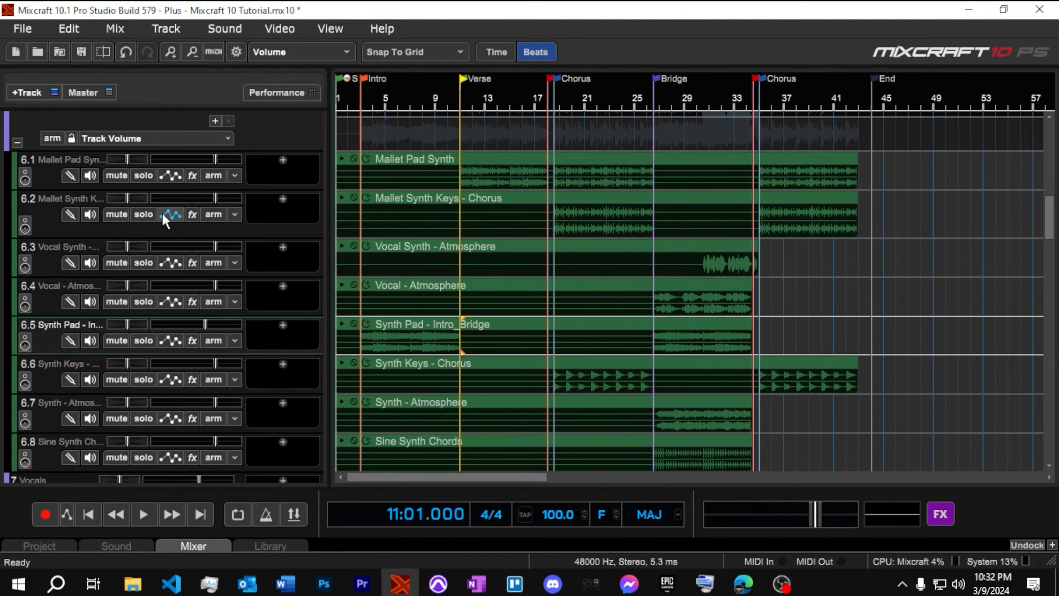
pyautogui.click(146, 173)
pyautogui.press('space')
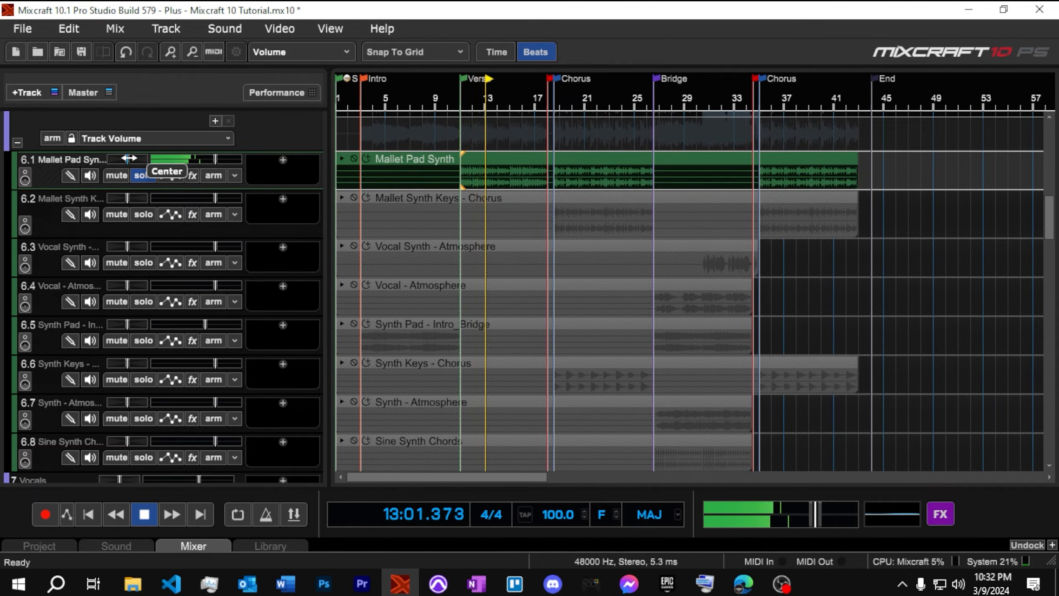
pyautogui.moveTo(51, 190); pyautogui.dragTo(50, 225)
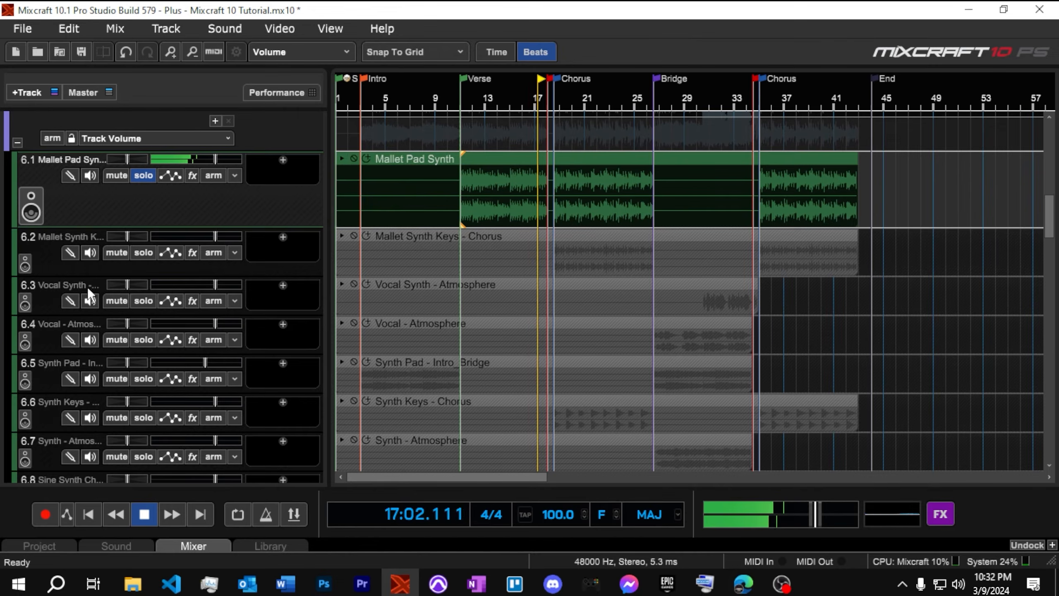
# Enlarge and solo the Mallet Synth Keys - Chorus track, and lower its volume to about -4.0 dB
pyautogui.moveTo(93, 276); pyautogui.dragTo(88, 328)
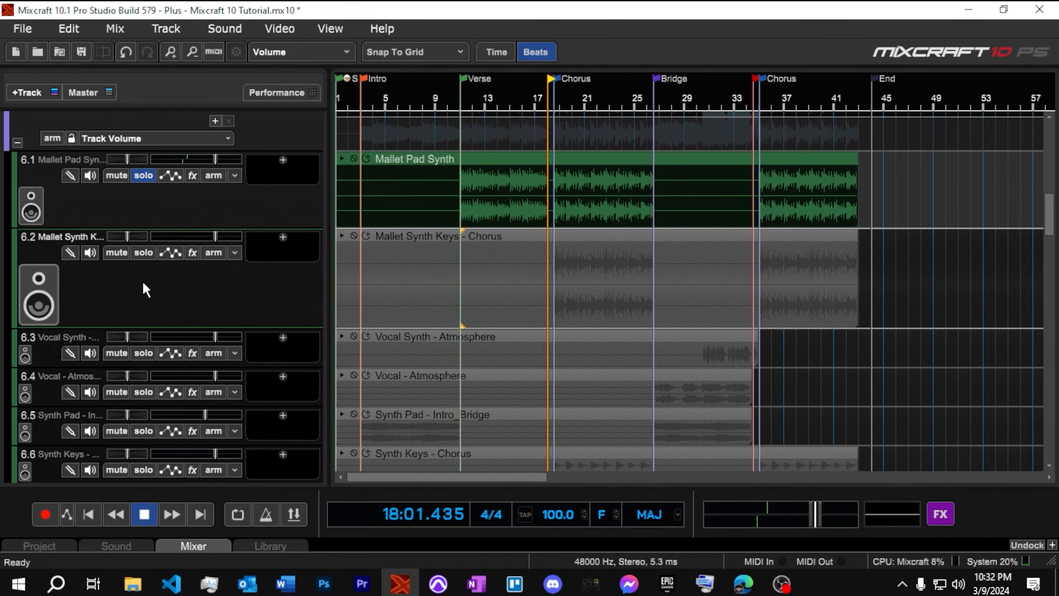
pyautogui.click(152, 253)
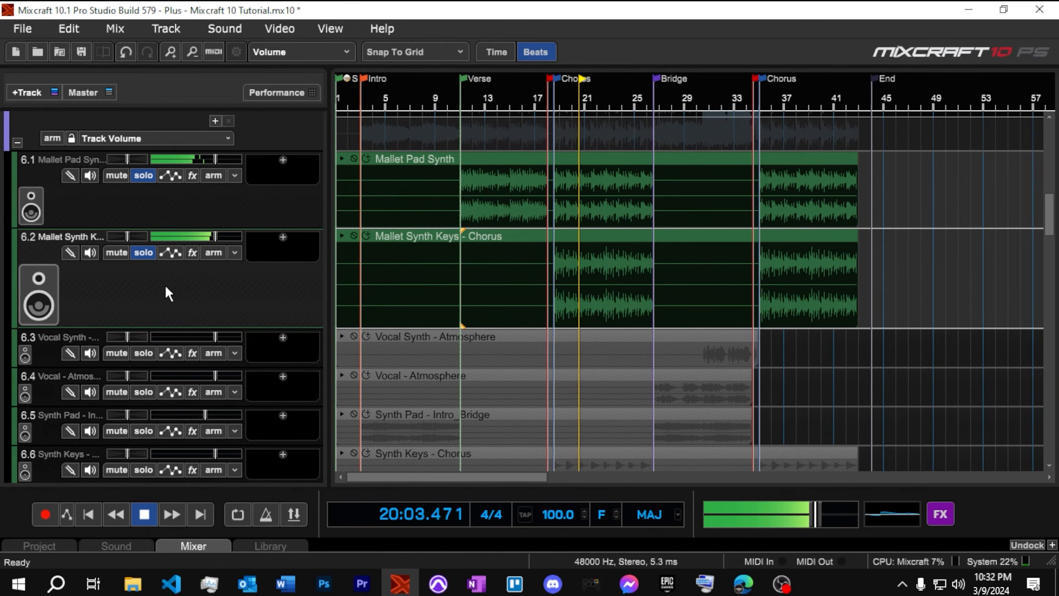
pyautogui.moveTo(214, 238)
pyautogui.moveTo(214, 238); pyautogui.dragTo(206, 237)
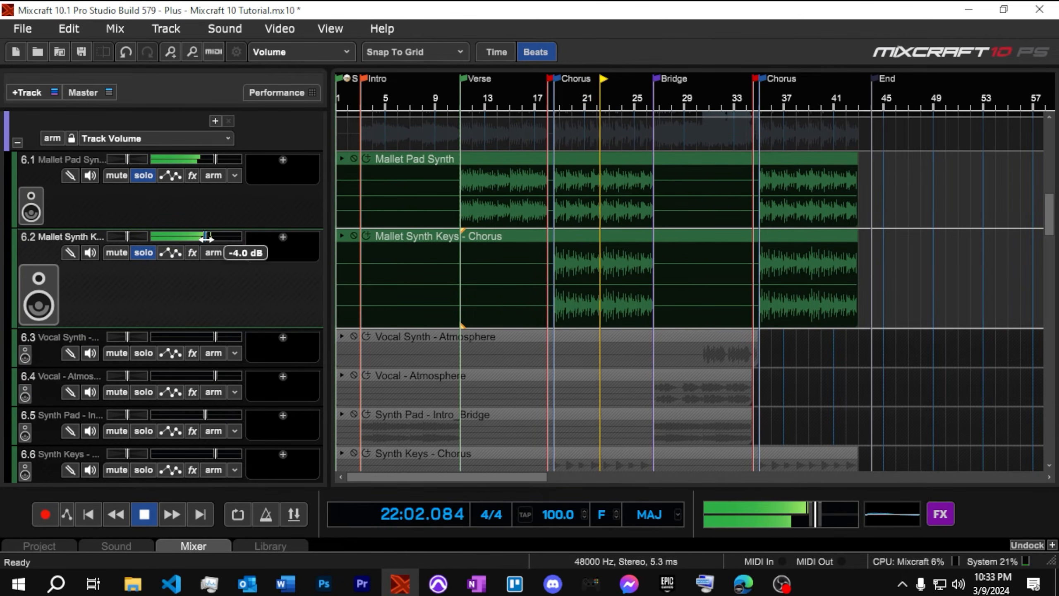
# Stop playback and add the VTD-42 Psychedelic delay effect to the Mallet Synth Keys - Chorus track
pyautogui.press('space')
pyautogui.click(283, 237)
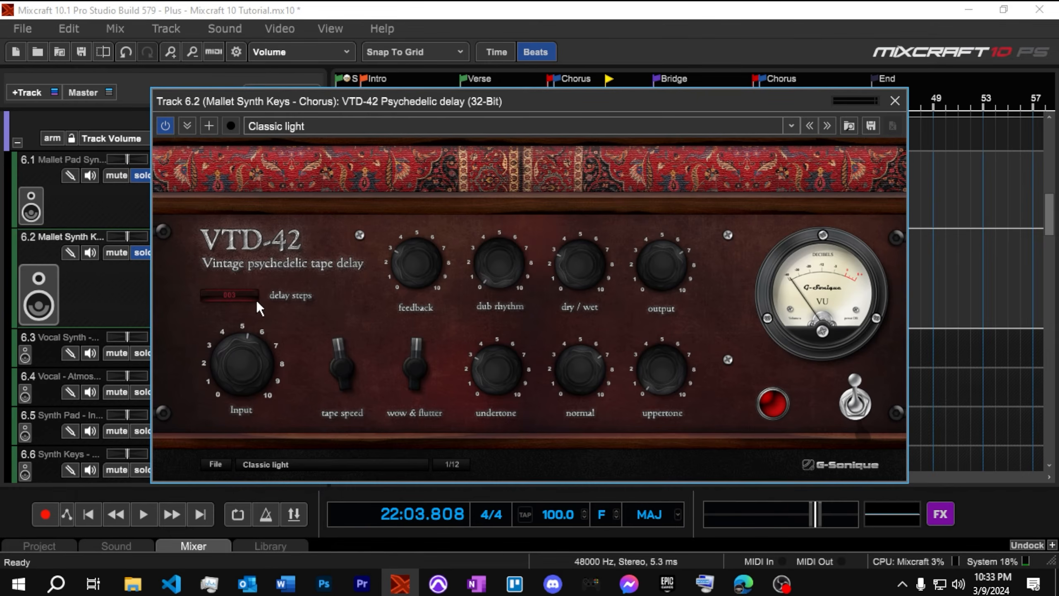
pyautogui.moveTo(413, 97); pyautogui.dragTo(369, 367)
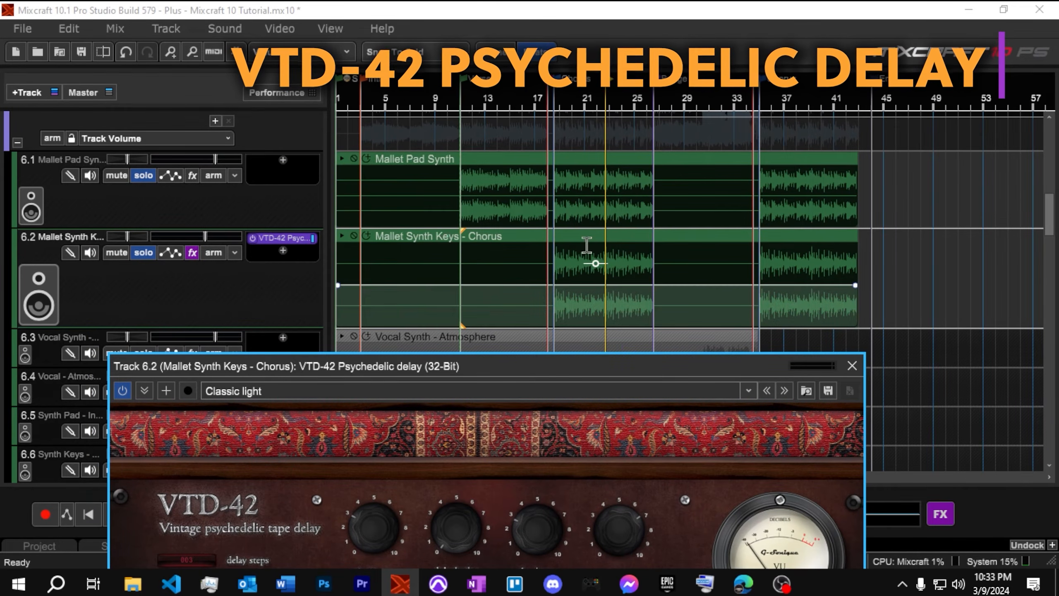
pyautogui.moveTo(508, 367); pyautogui.dragTo(562, 139)
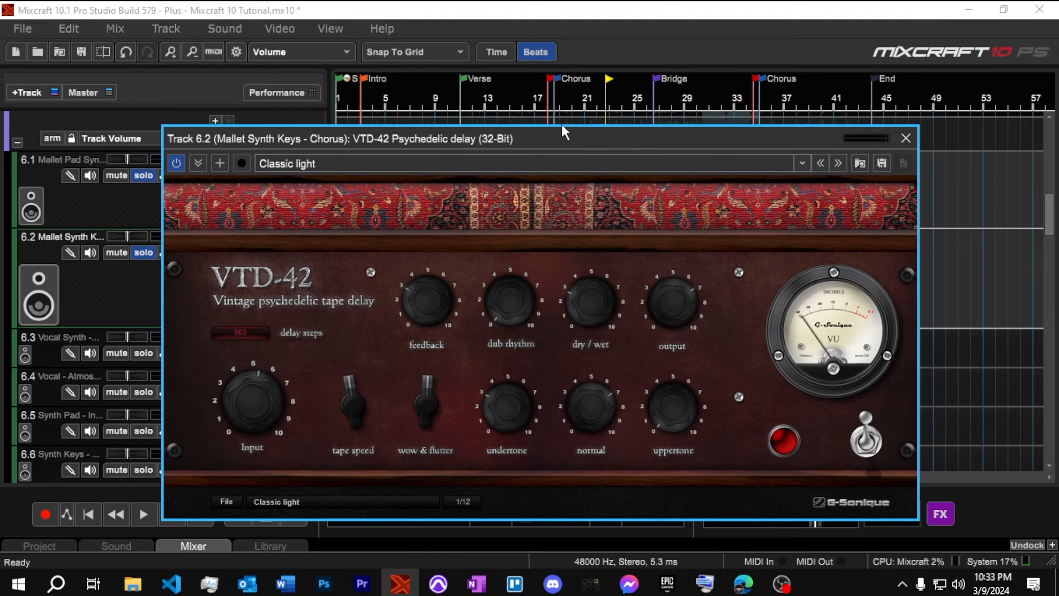
# Play from the start of the first chorus and load the delay's Classic intensive preset
pyautogui.click(548, 103)
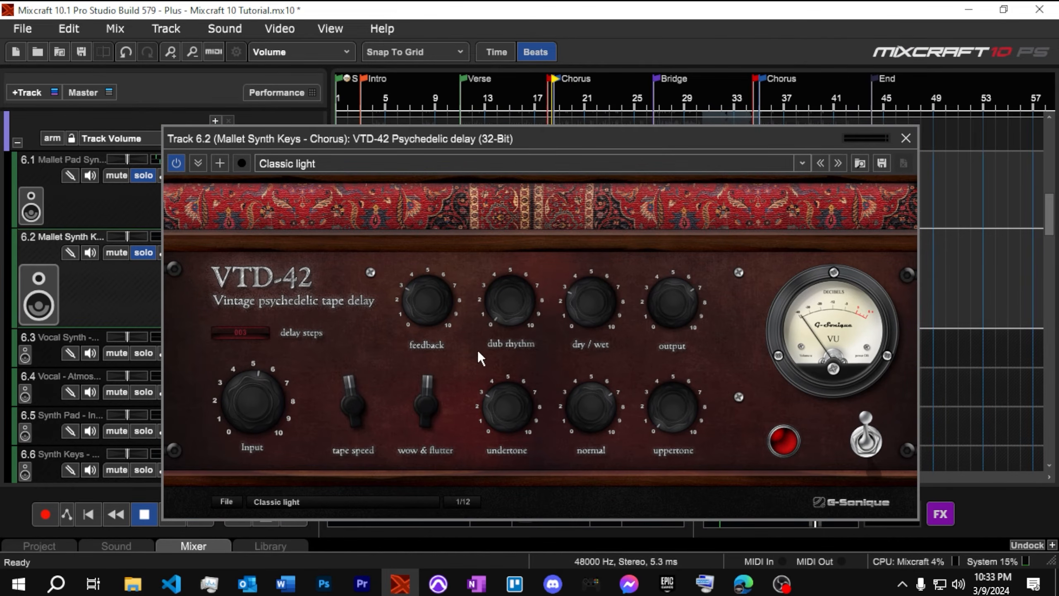
pyautogui.press('space')
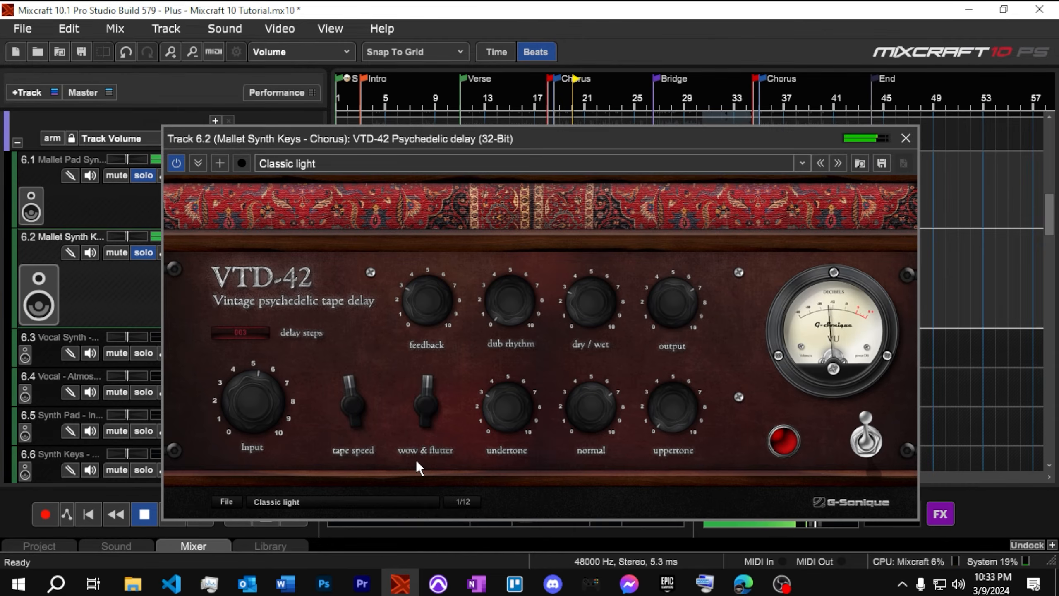
pyautogui.click(402, 508)
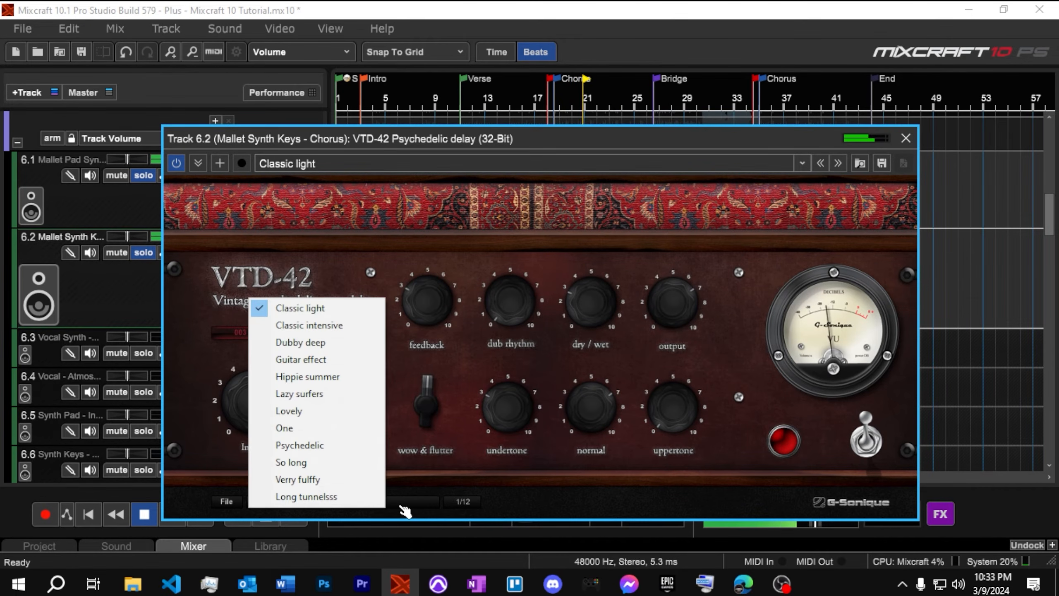
pyautogui.click(308, 325)
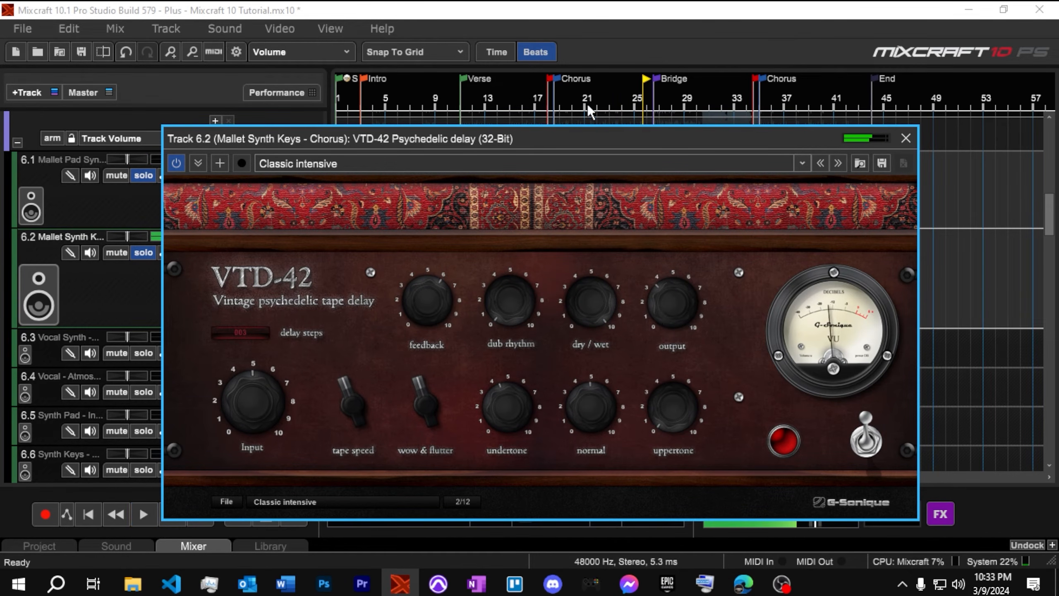
# Replay the first chorus to audition the delay, close the effect's window and play again from measure 18
pyautogui.click(554, 112)
pyautogui.press('space')
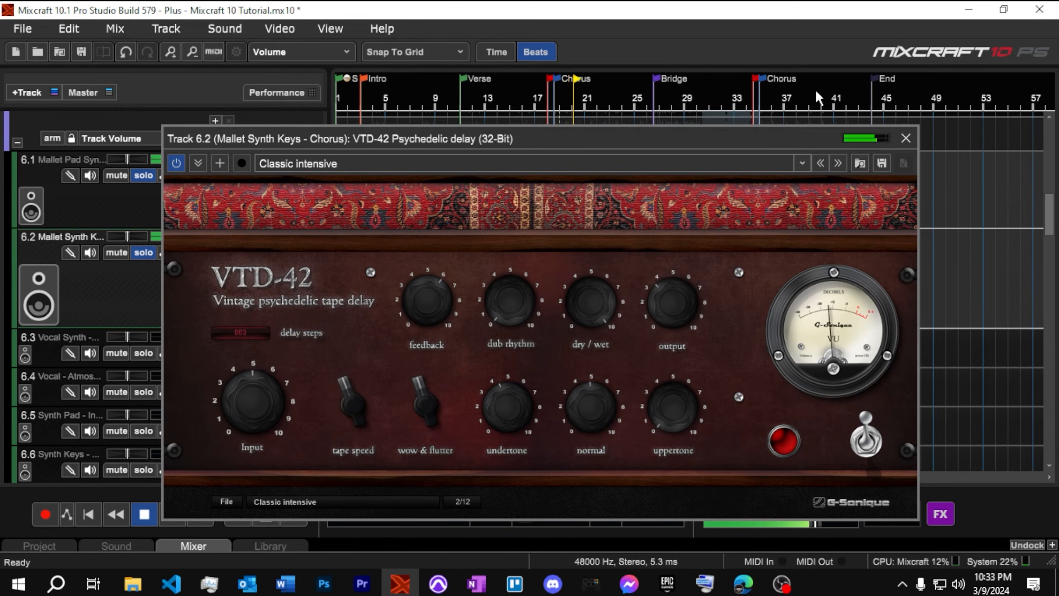
pyautogui.click(898, 147)
pyautogui.press('space')
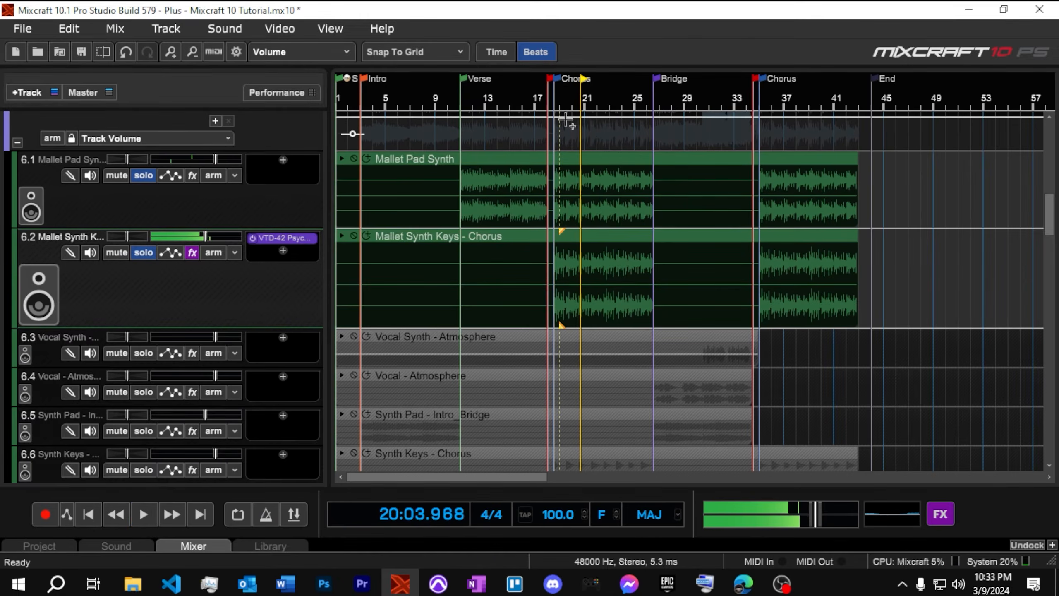
pyautogui.click(556, 107)
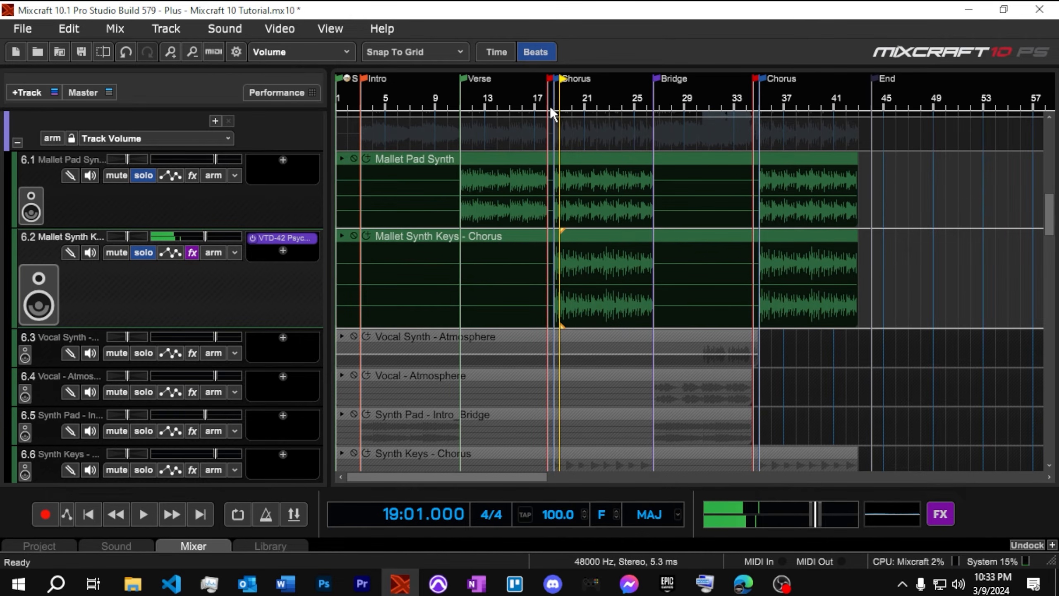
pyautogui.click(548, 99)
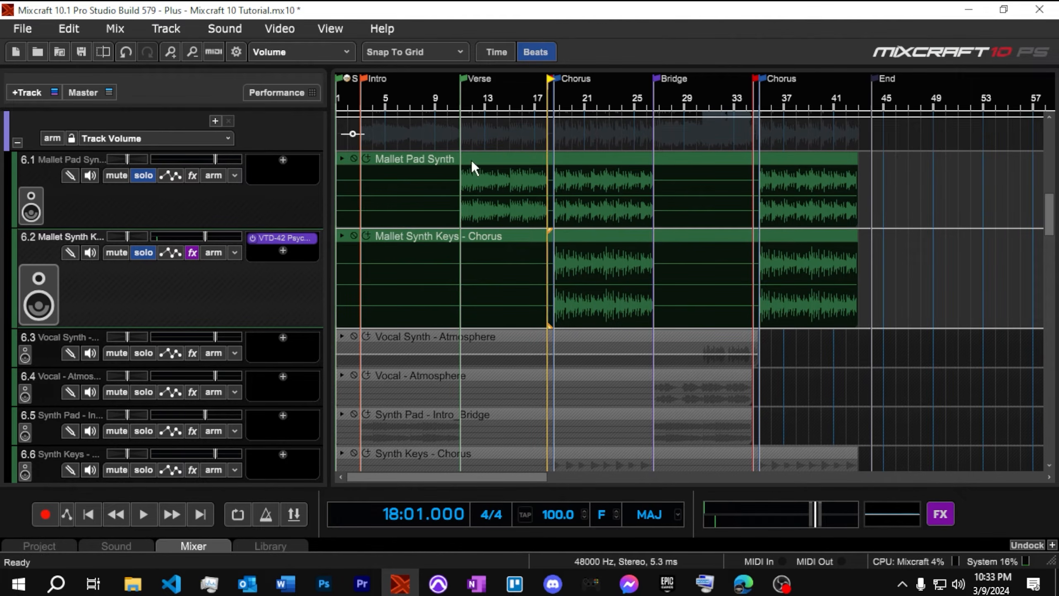
pyautogui.press('space')
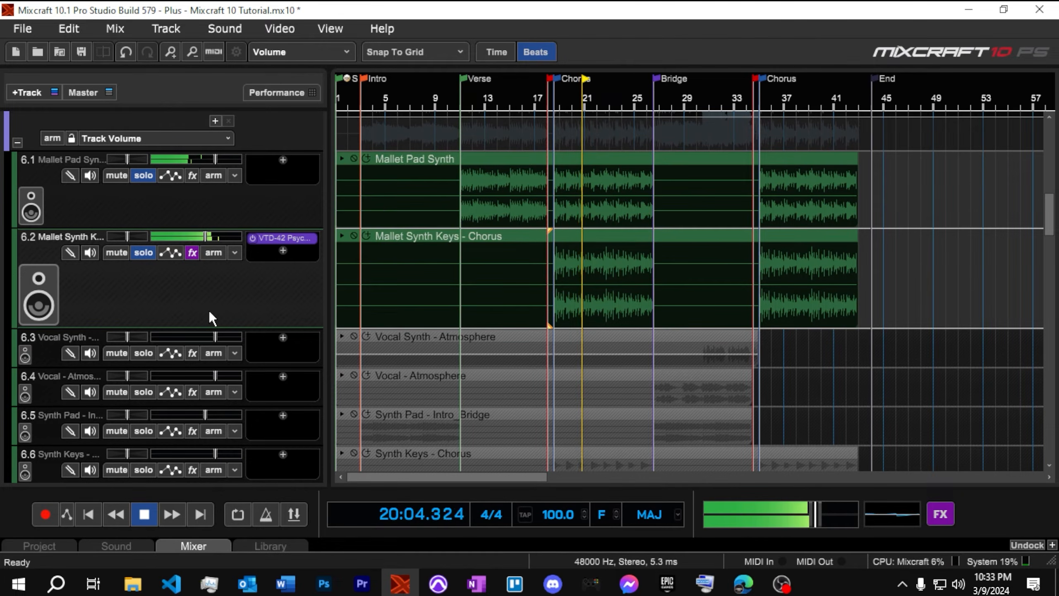
# Adjust the tape speed of the Mallet Synth Keys - Chorus track's VTD-42 delay, close its window and stop playback
pyautogui.click(294, 237)
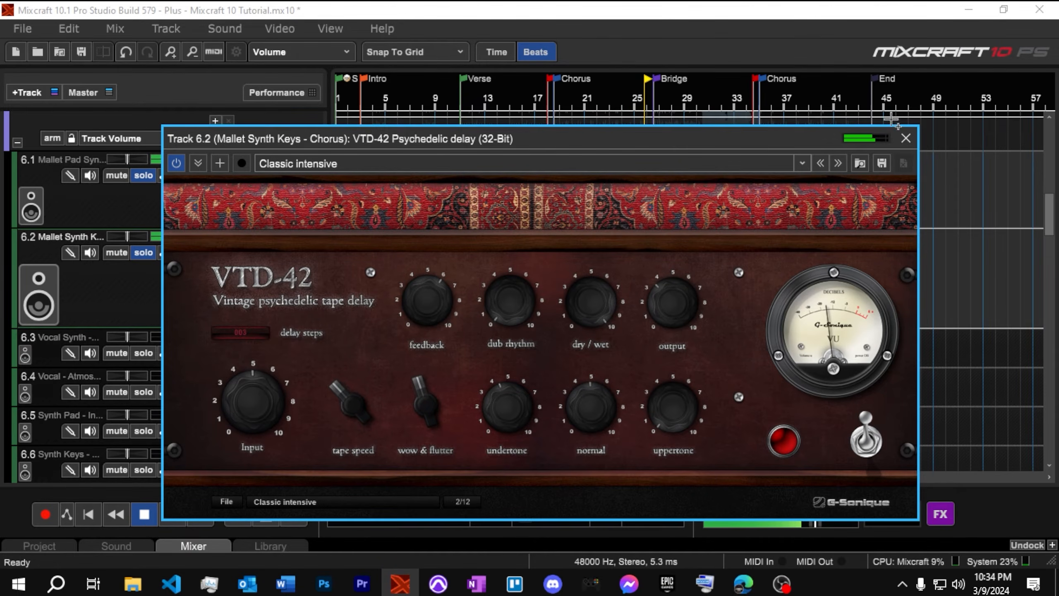
pyautogui.click(905, 138)
pyautogui.click(147, 515)
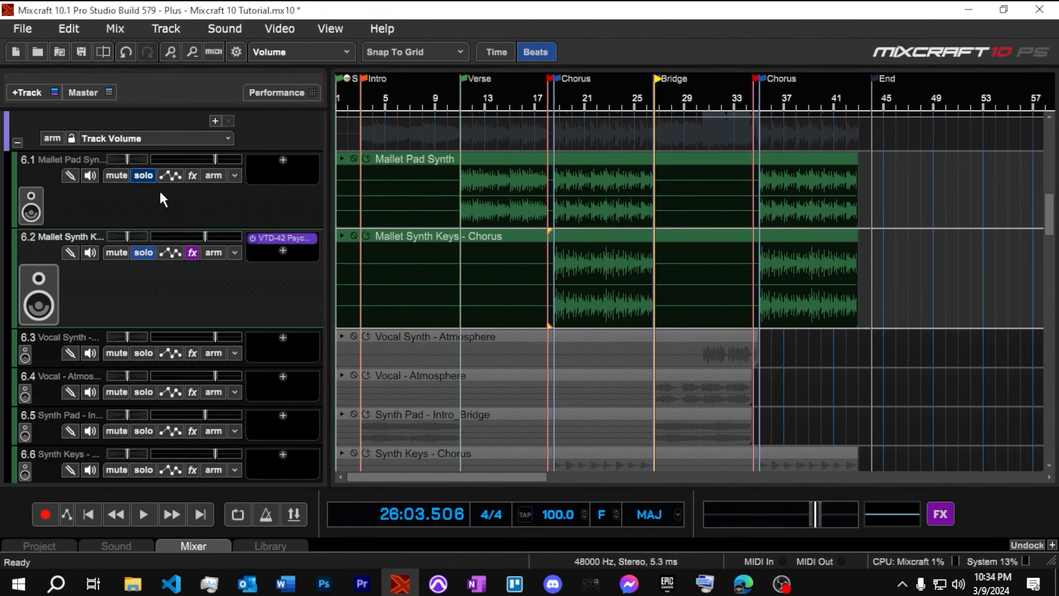
# Solo the Synth Keys - Chorus track as well and play from the first Chorus marker
pyautogui.scroll(-2, 163, 319)
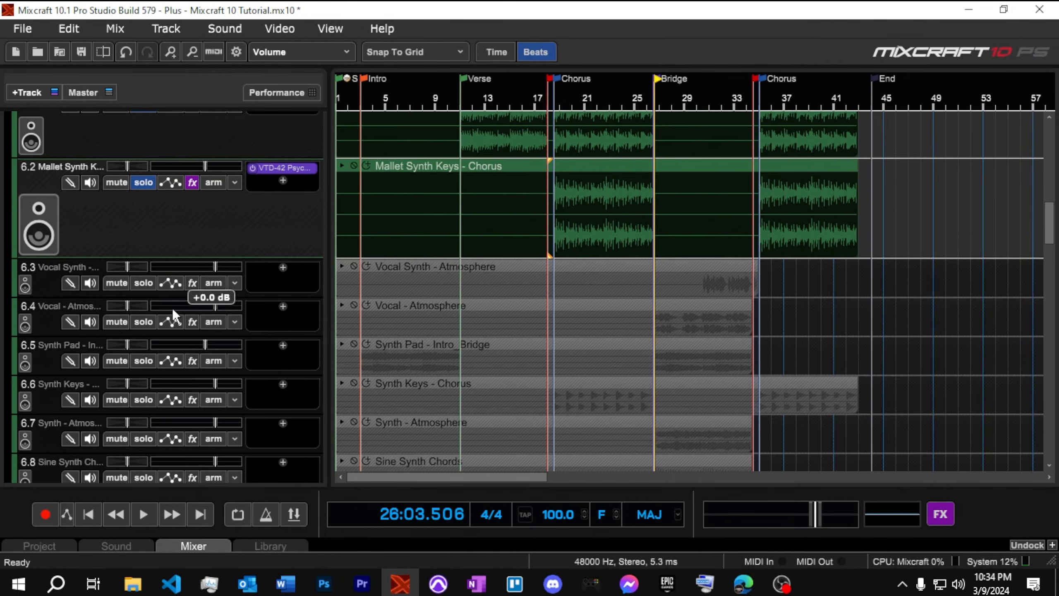
pyautogui.scroll(-2, 173, 308)
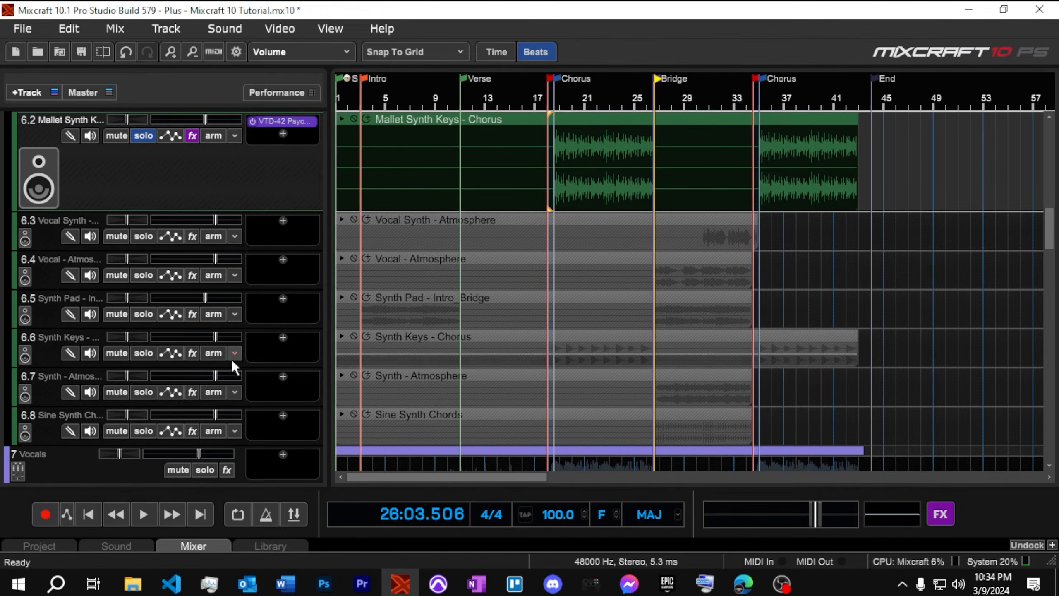
pyautogui.click(143, 352)
pyautogui.press('space')
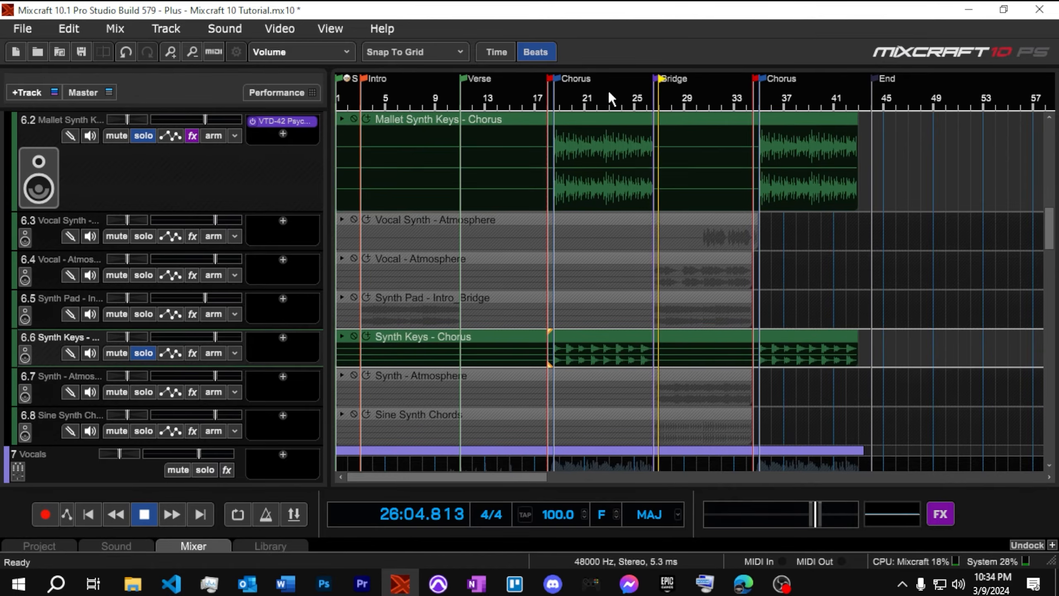
pyautogui.click(552, 98)
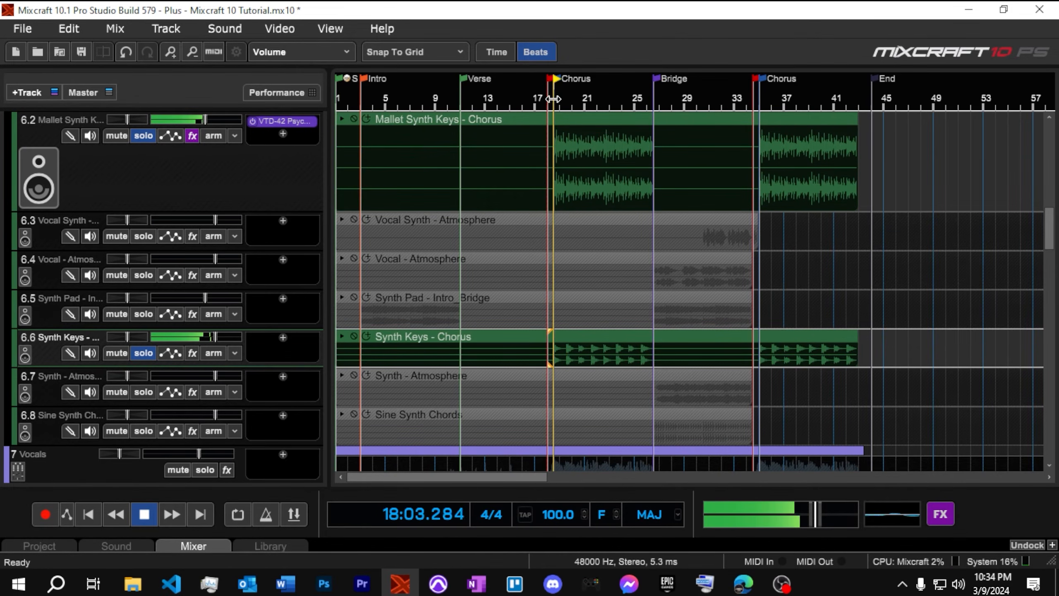
# Turn off solo on the Mallet Synth Keys - Chorus and Mallet Pad Synth tracks to hear the Synth Keys - Chorus track alone
pyautogui.click(144, 135)
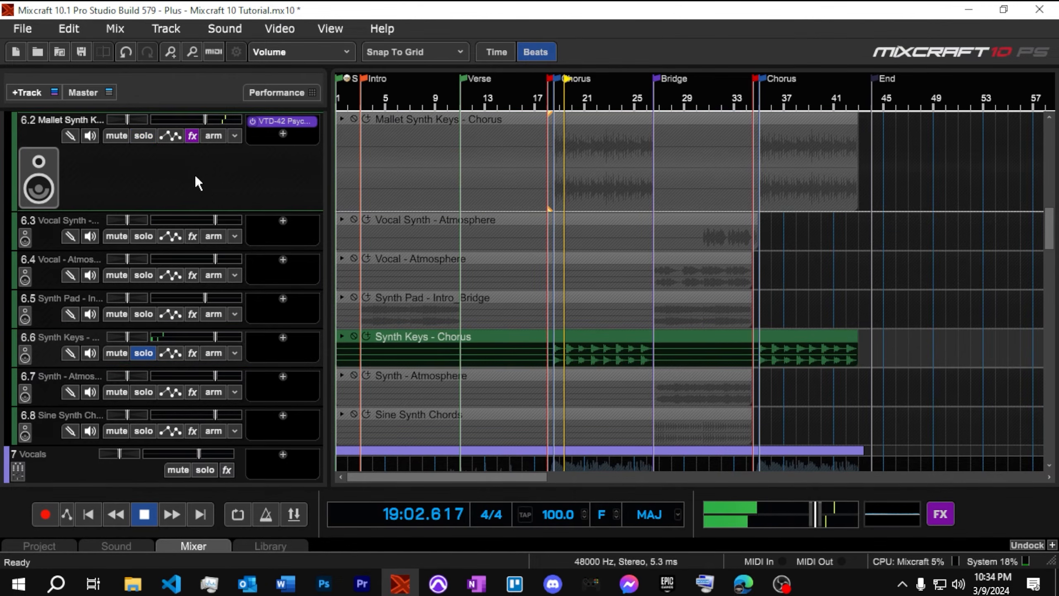
pyautogui.scroll(3, 205, 186)
pyautogui.click(147, 128)
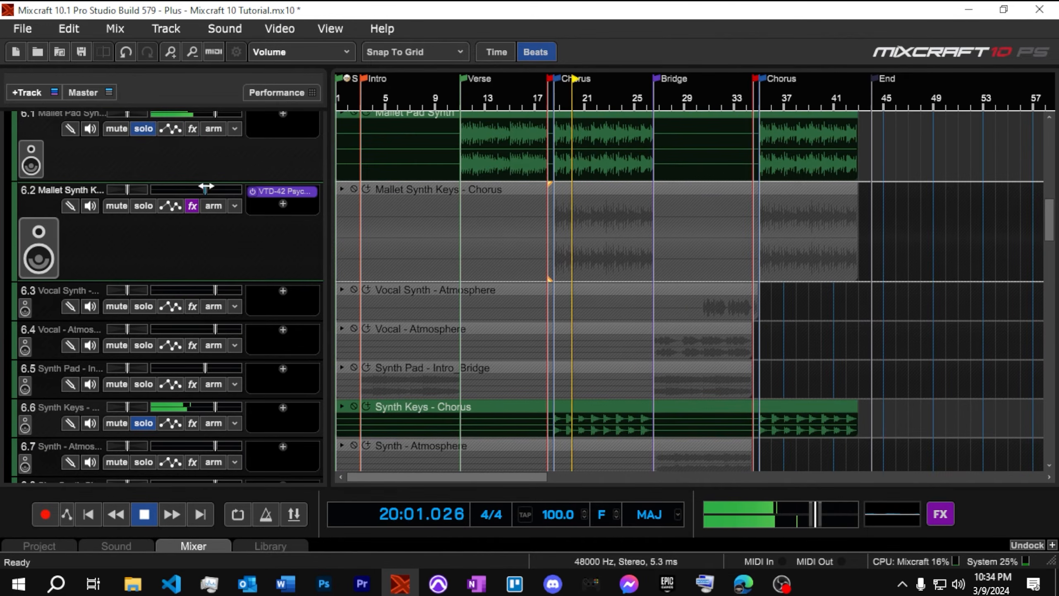
pyautogui.click(144, 128)
pyautogui.scroll(1, 213, 243)
pyautogui.scroll(-1, 213, 244)
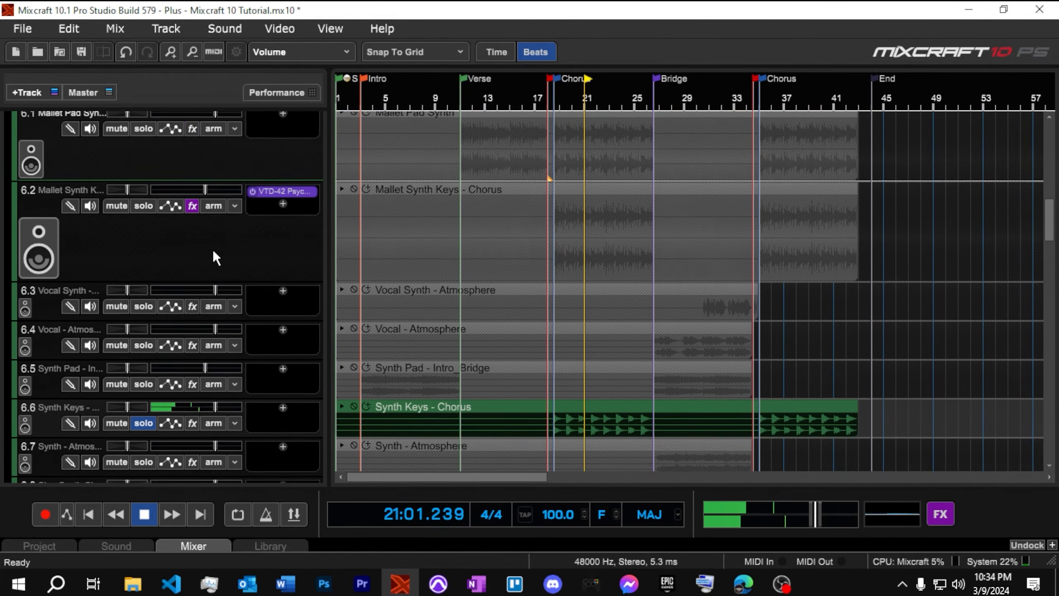
pyautogui.scroll(-1, 214, 253)
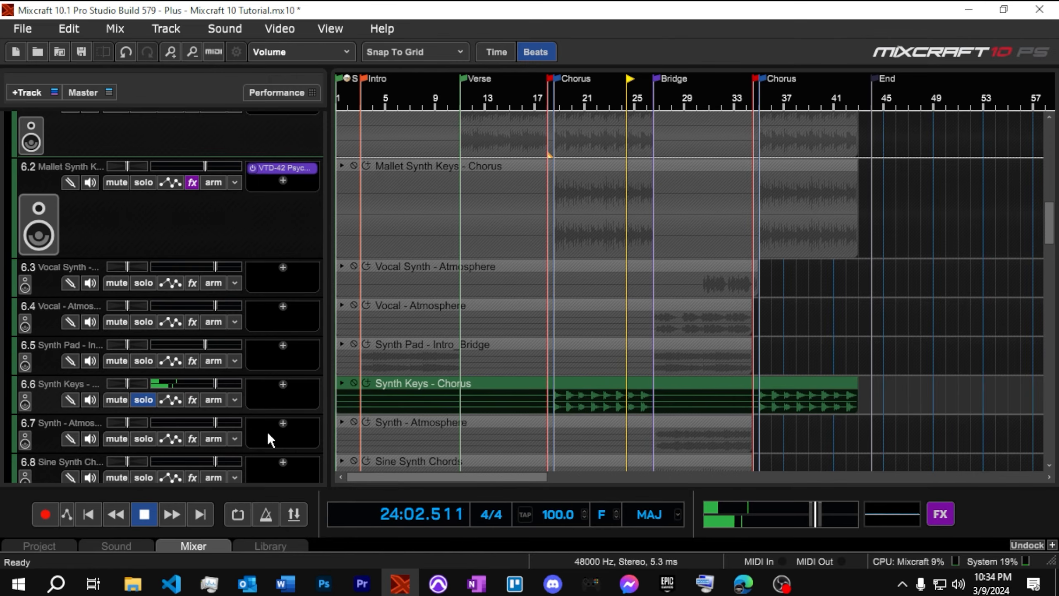
# Increase the Synth Keys - Chorus track's height and add the TB Parametric Equalizer to it
pyautogui.moveTo(136, 415); pyautogui.dragTo(138, 443)
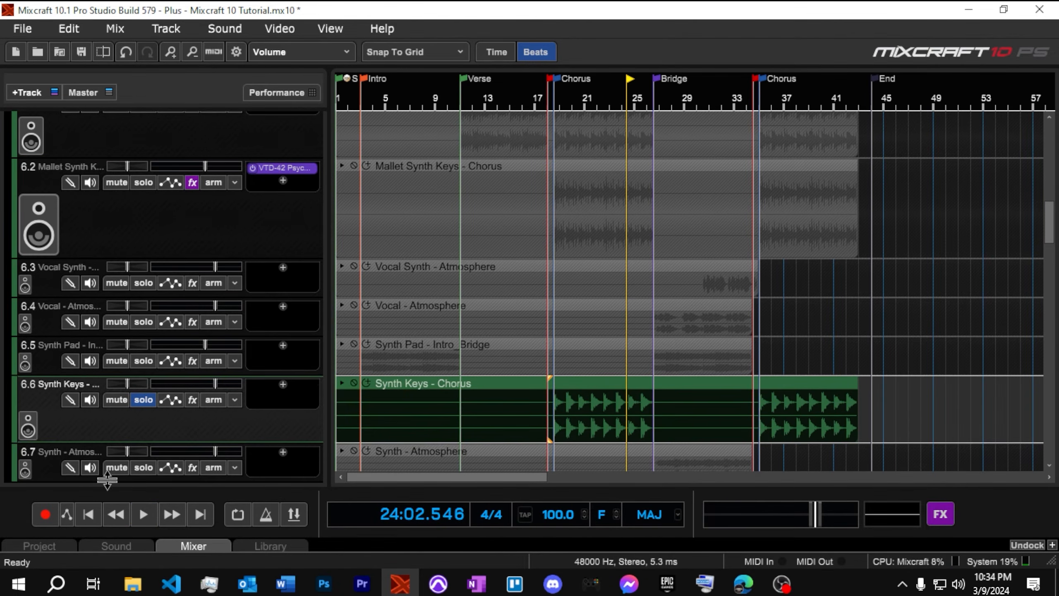
pyautogui.click(284, 383)
pyautogui.moveTo(392, 26)
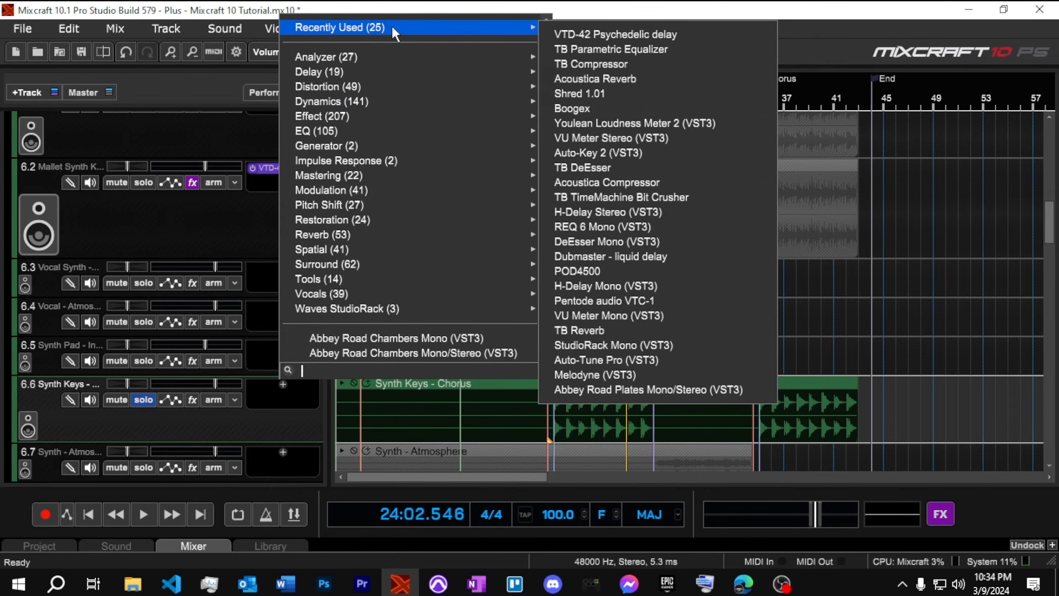
pyautogui.click(623, 49)
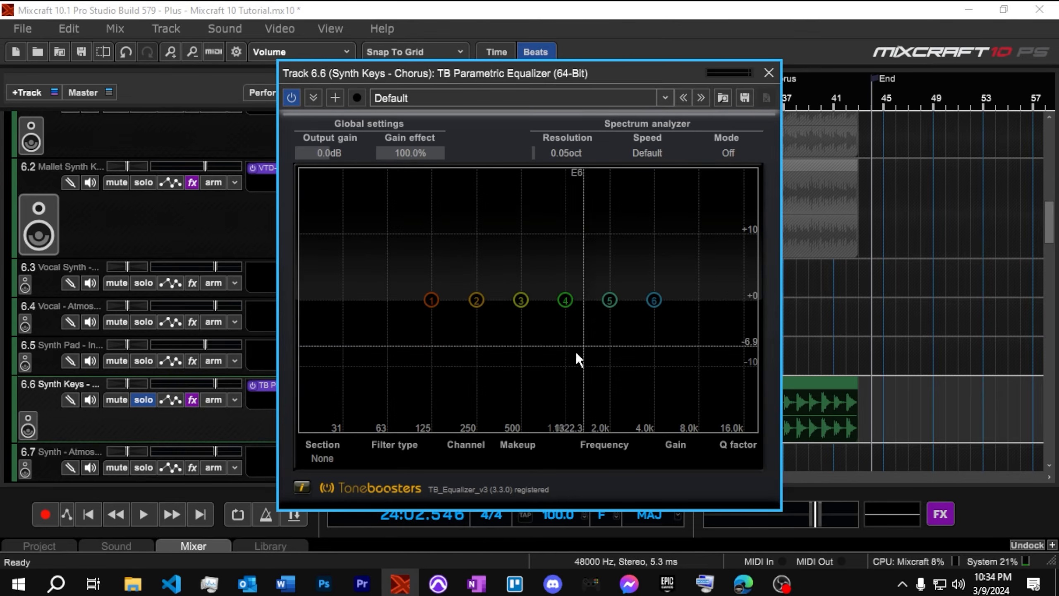
# During playback, cut the equalizer's low shelf by 20 dB at about 117 Hz and boost its high shelf about 2.7 dB near 5143 Hz
pyautogui.press('space')
pyautogui.moveTo(431, 300); pyautogui.dragTo(427, 438)
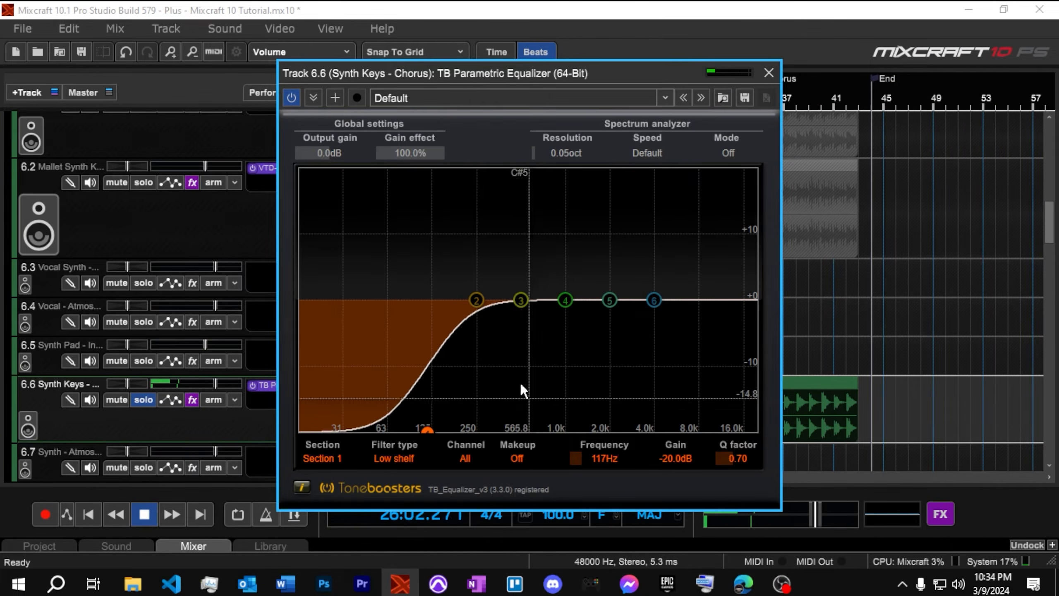
pyautogui.click(653, 301)
pyautogui.moveTo(653, 300); pyautogui.dragTo(671, 282)
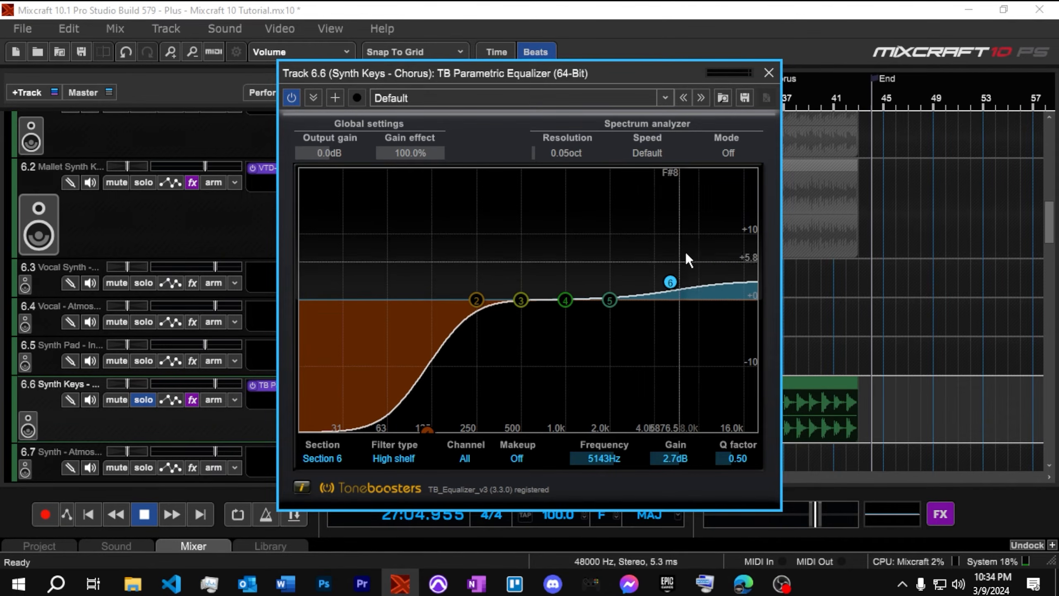
# Replay the synth keys from the first chorus and raise the high shelf's frequency to about 6451 Hz
pyautogui.moveTo(652, 69); pyautogui.dragTo(641, 180)
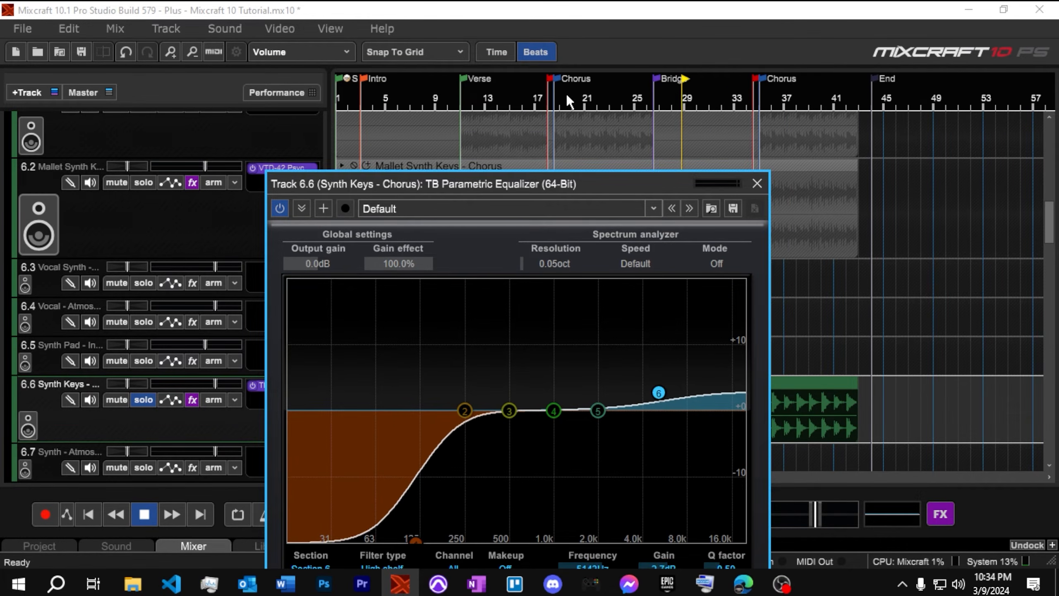
pyautogui.moveTo(607, 187); pyautogui.dragTo(627, 74)
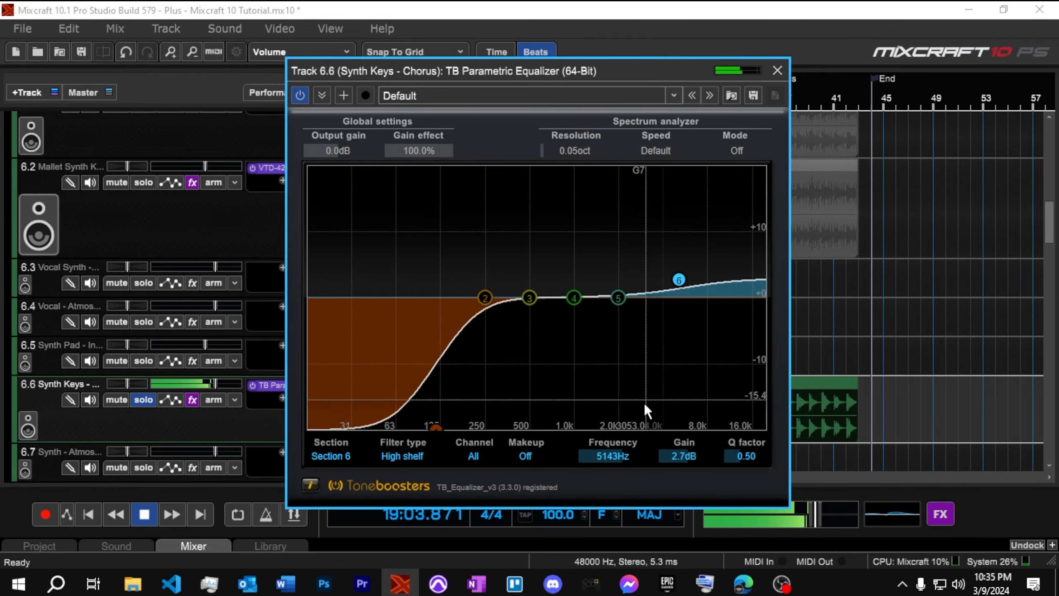
pyautogui.moveTo(614, 454); pyautogui.dragTo(629, 451)
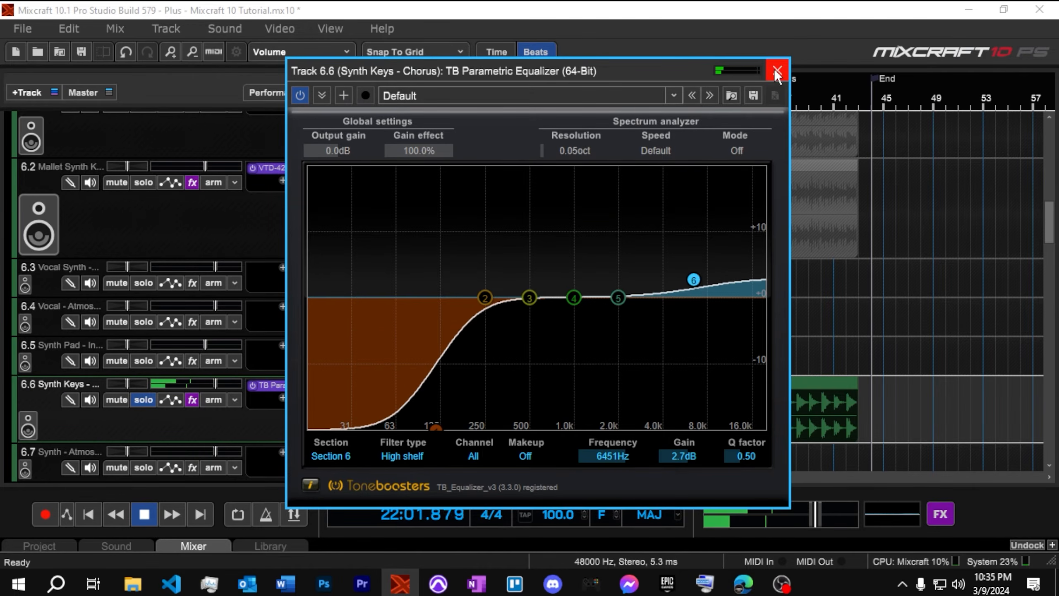
# Cut the equalizer's section 4 bell by about 1.4 dB at about 1260 Hz and toggle playback
pyautogui.moveTo(574, 297)
pyautogui.mouseDown()
pyautogui.moveTo(589, 260)
pyautogui.moveTo(591, 308)
pyautogui.mouseUp()
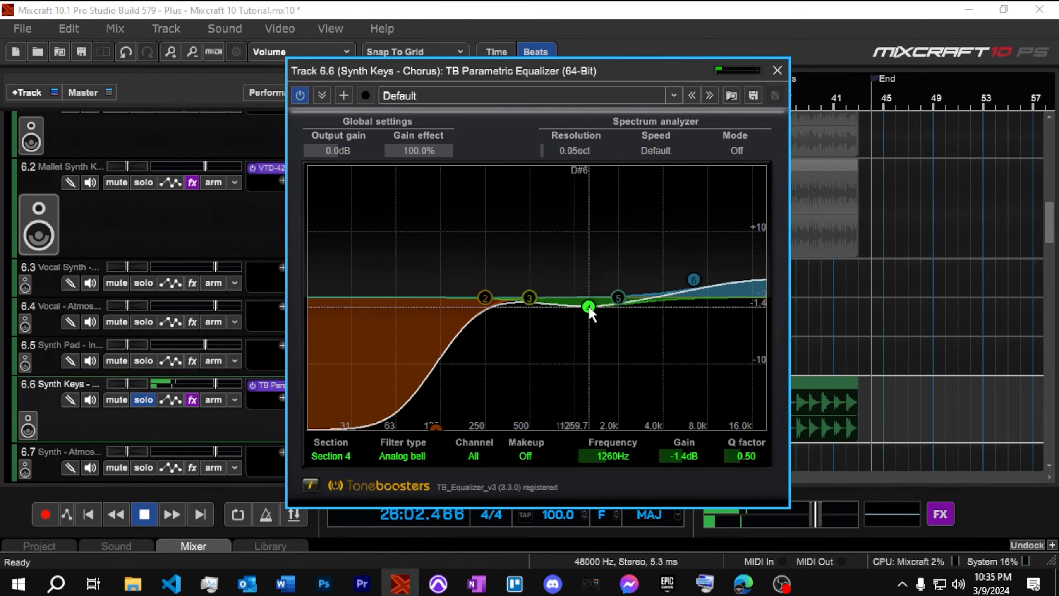
pyautogui.moveTo(621, 82)
pyautogui.mouseDown()
pyautogui.moveTo(632, 182)
pyautogui.moveTo(604, 91)
pyautogui.mouseUp()
pyautogui.press('space')
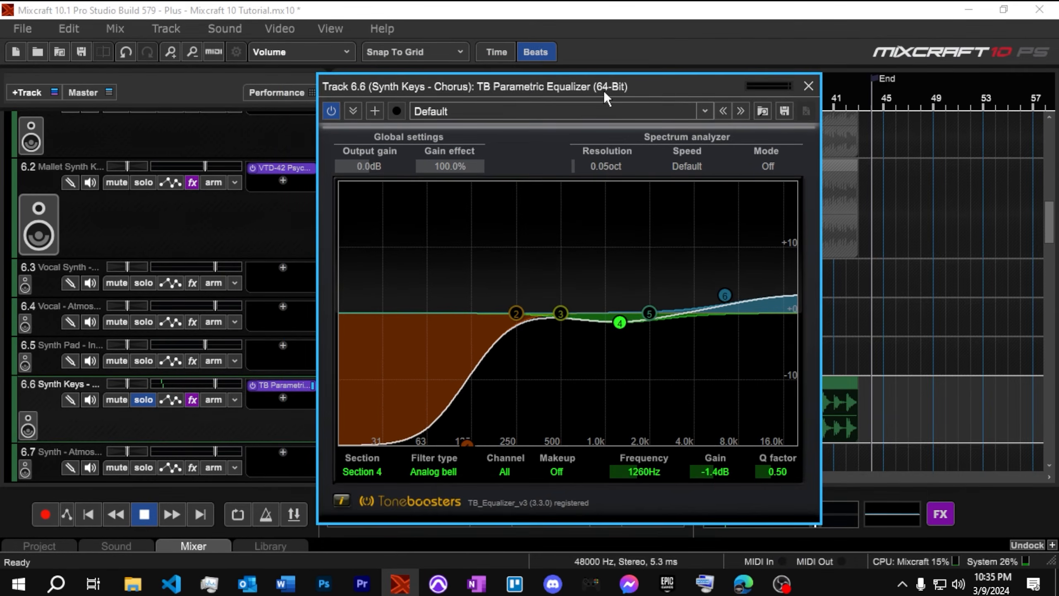
# Ease the equalizer's section 4 bell to a cut of about 1.1 dB at about 1215 Hz and close the equalizer
pyautogui.moveTo(624, 322); pyautogui.dragTo(617, 320)
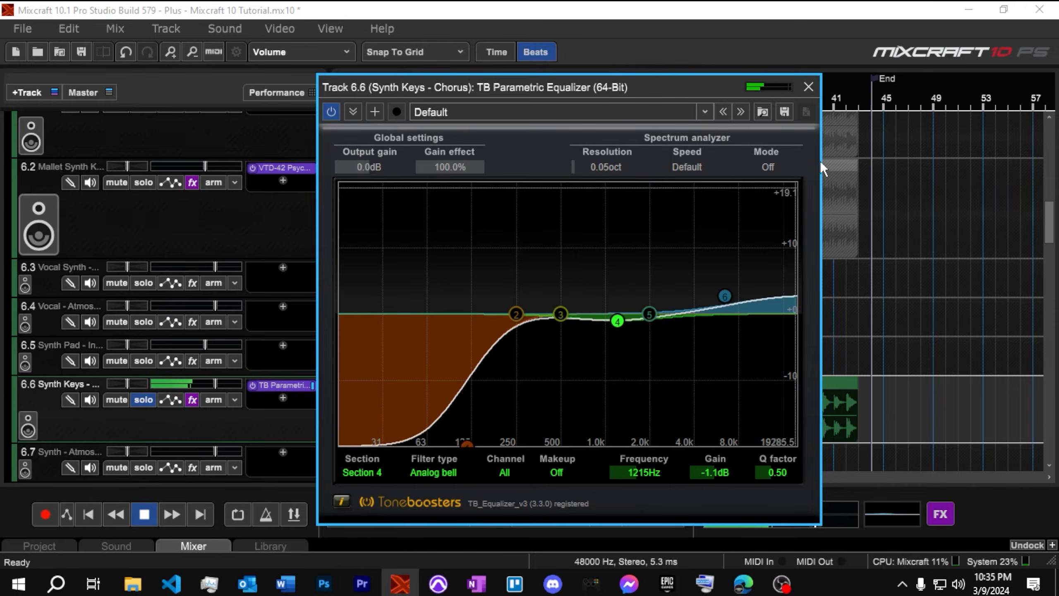
pyautogui.click(808, 89)
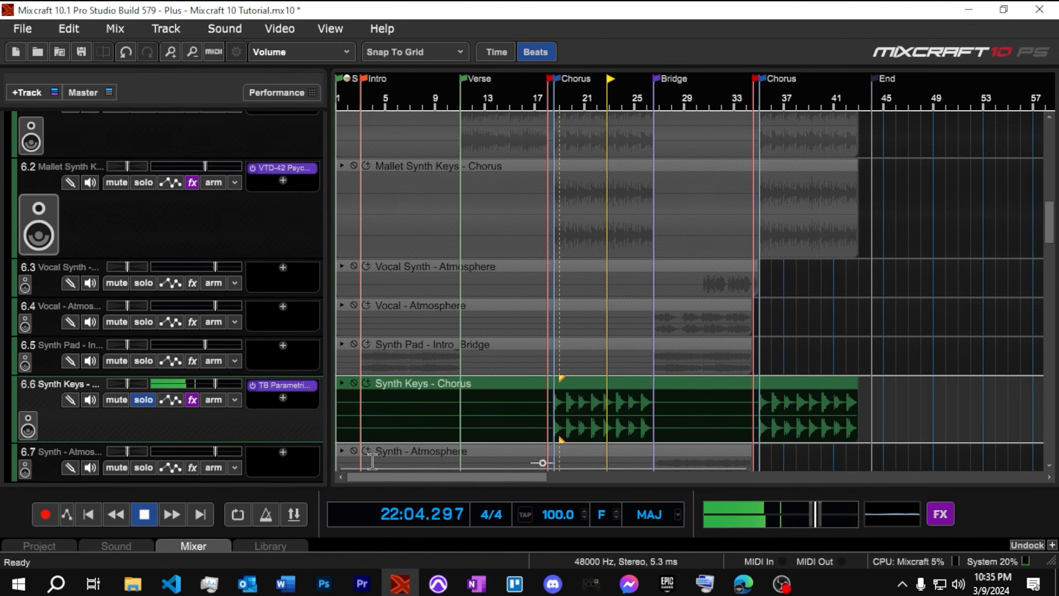
# Solo the Mallet Synth Keys - Chorus and Mallet Pad Synth tracks too, play from the first chorus and check the VTD-42 delay settings
pyautogui.click(142, 183)
pyautogui.scroll(3, 172, 231)
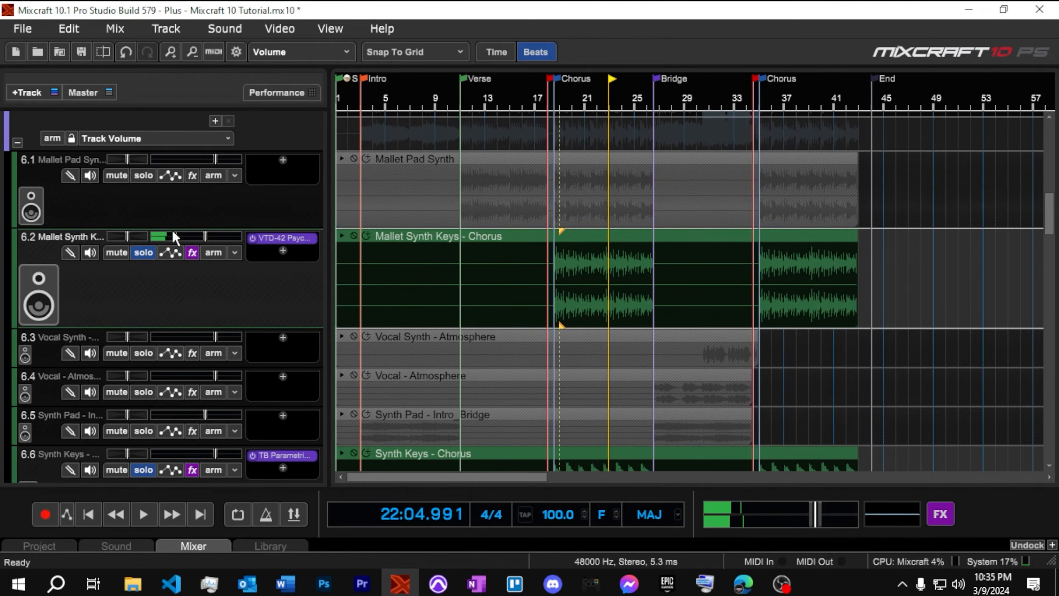
pyautogui.click(151, 176)
pyautogui.click(553, 107)
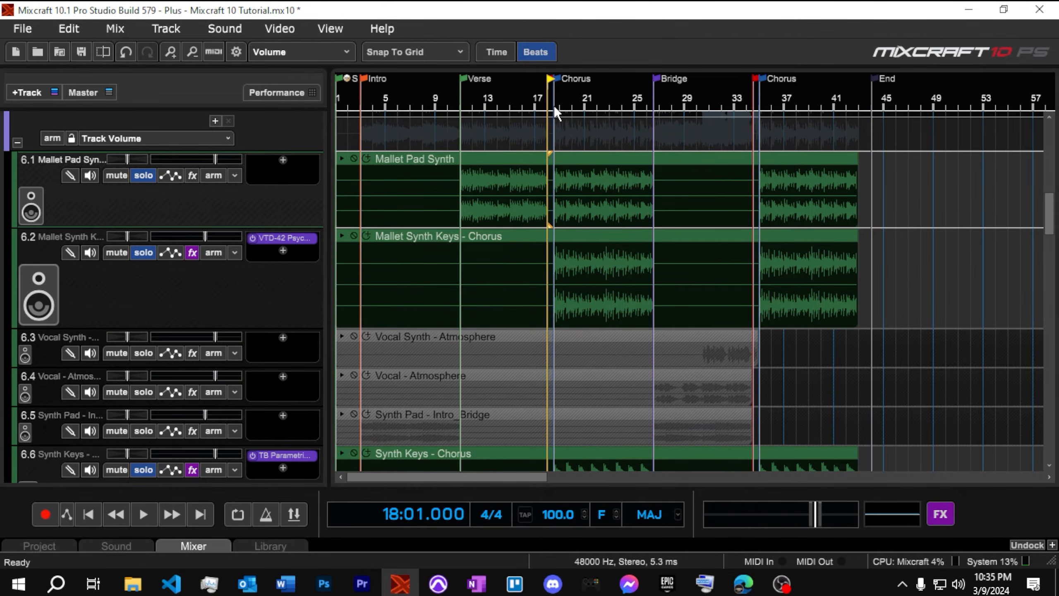
pyautogui.press('space')
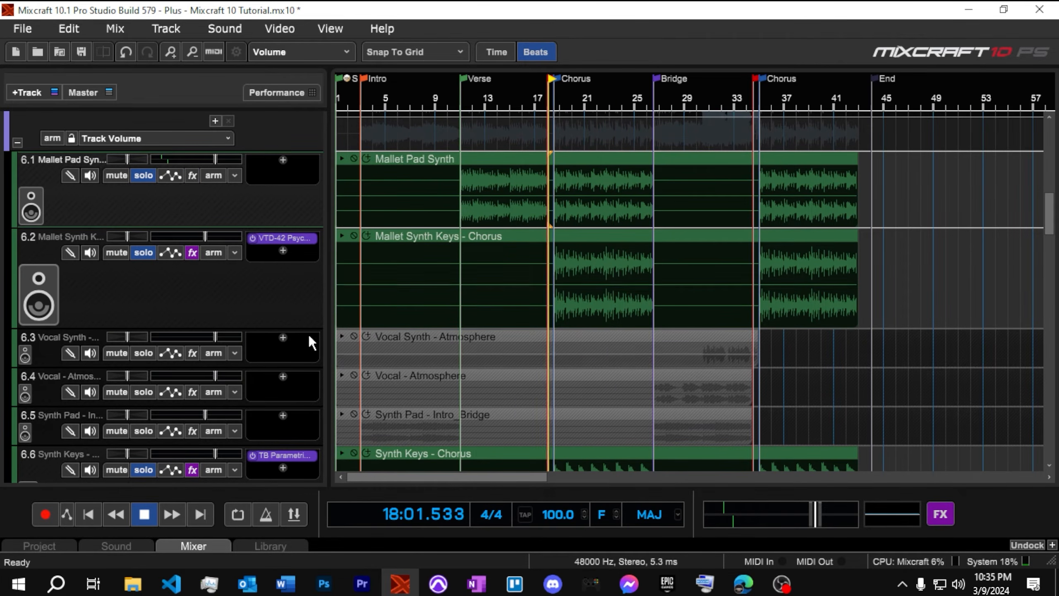
pyautogui.click(288, 236)
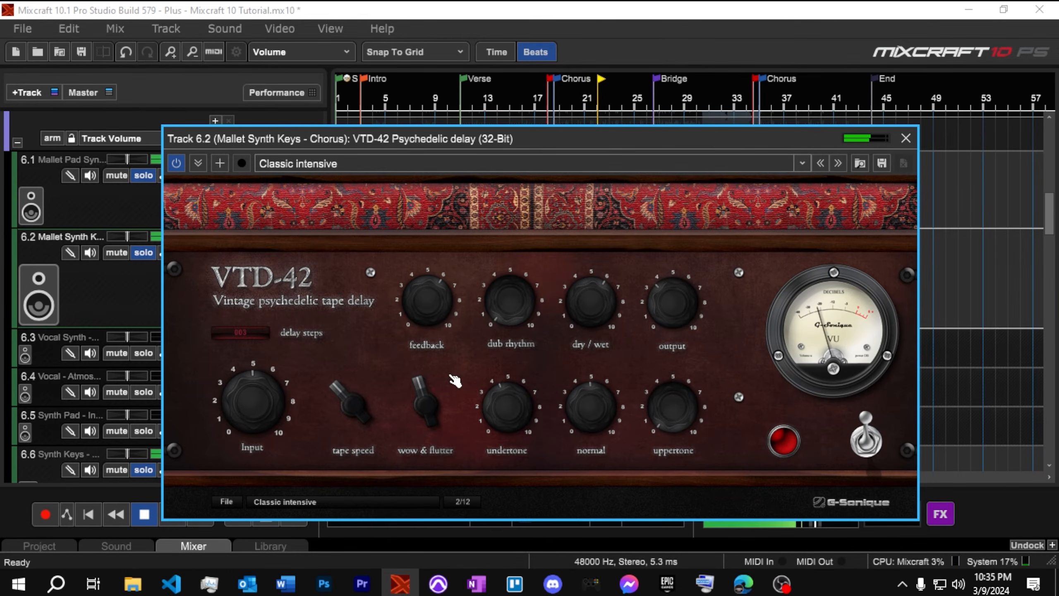
pyautogui.click(904, 139)
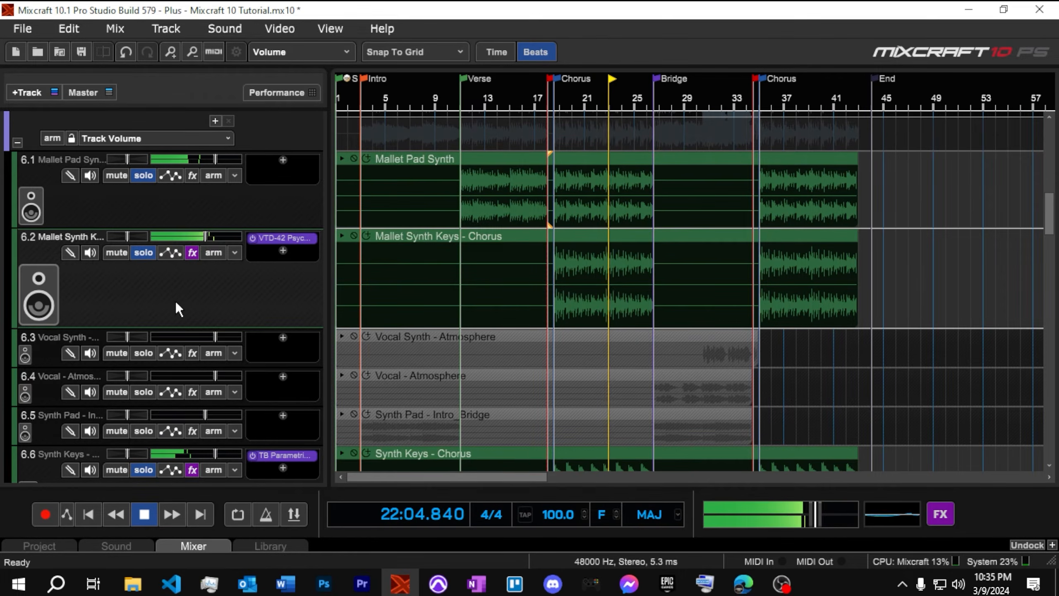
# Solo the Vocal Synth - Atmosphere track, listen to it from about measure 30 in the bridge, and stop playback
pyautogui.scroll(-1, 247, 313)
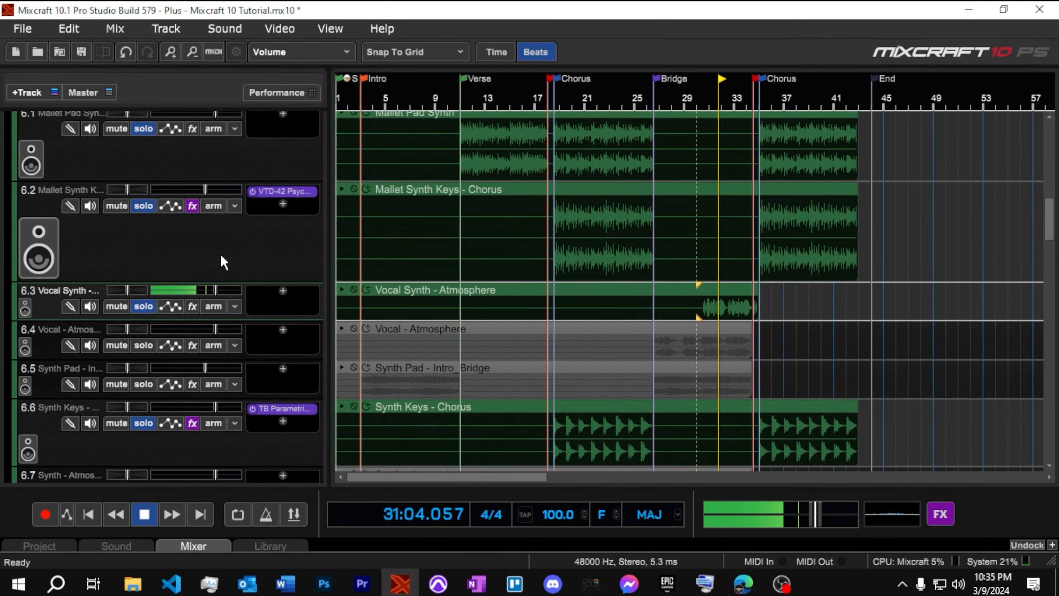
pyautogui.press('space')
# Expand the Guitar submix and solo it together with the Synths
pyautogui.scroll(1, 245, 265)
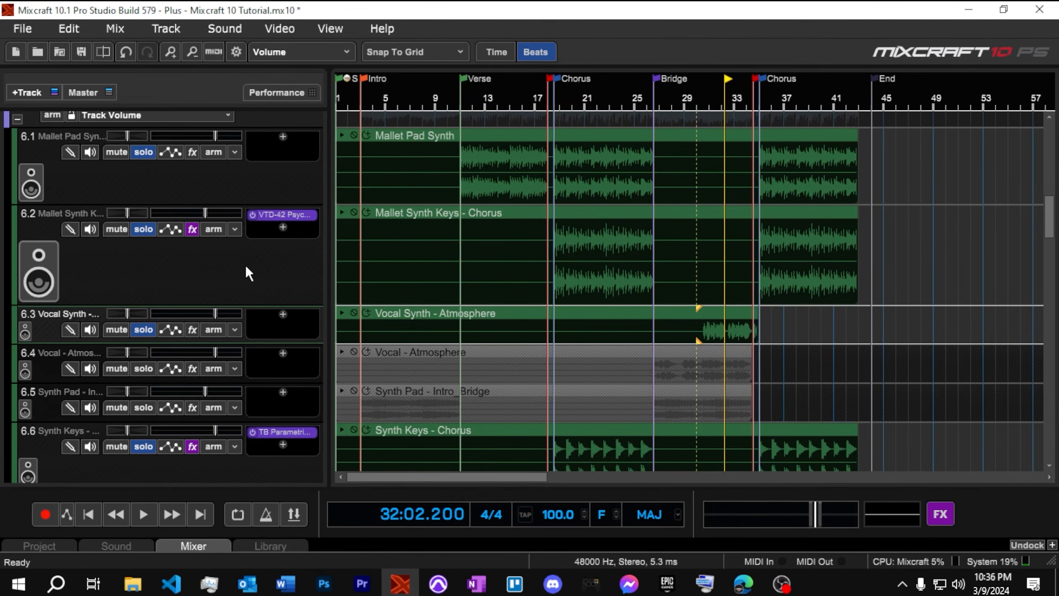
pyautogui.scroll(3, 248, 278)
pyautogui.scroll(5, 250, 278)
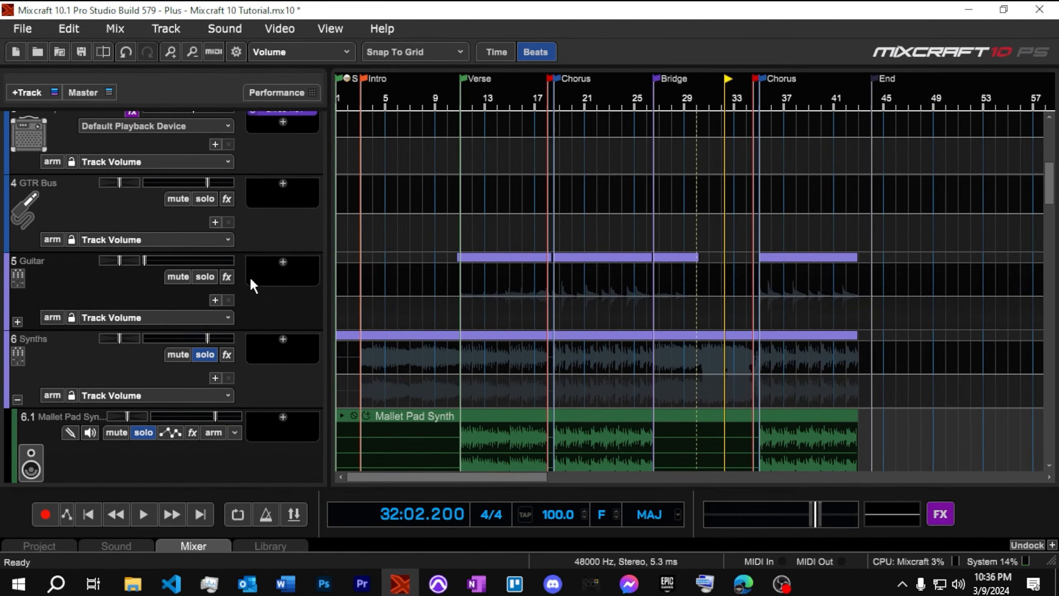
pyautogui.scroll(-1, 248, 276)
pyautogui.scroll(-3, 249, 277)
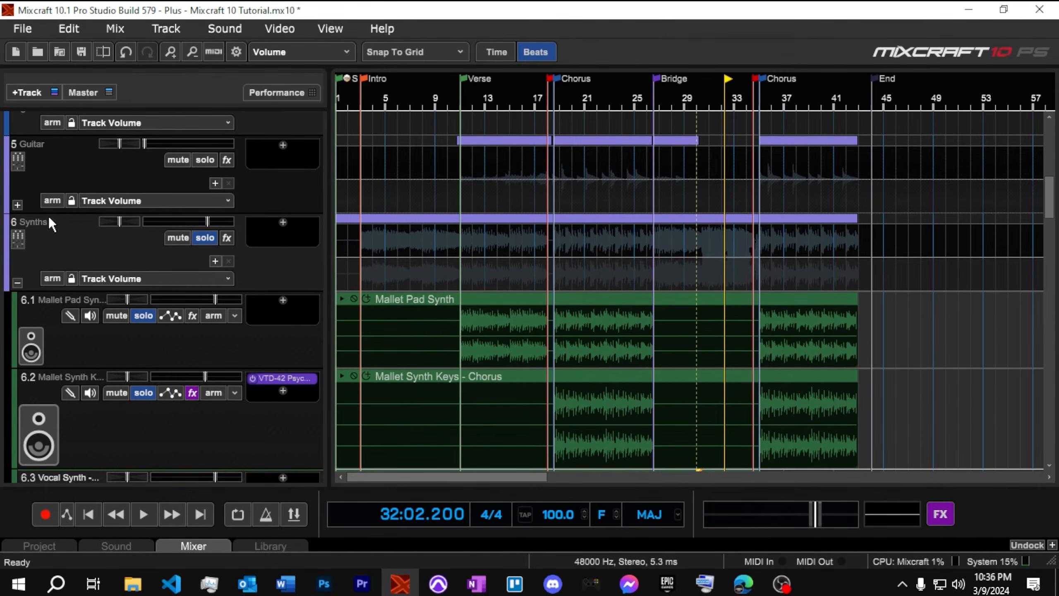
pyautogui.click(16, 204)
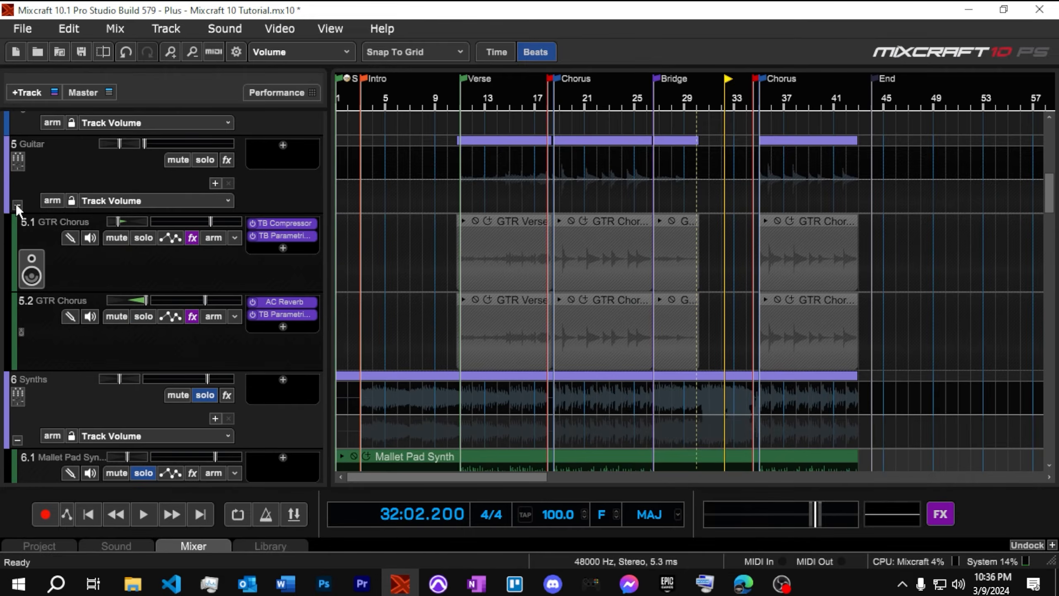
pyautogui.click(204, 161)
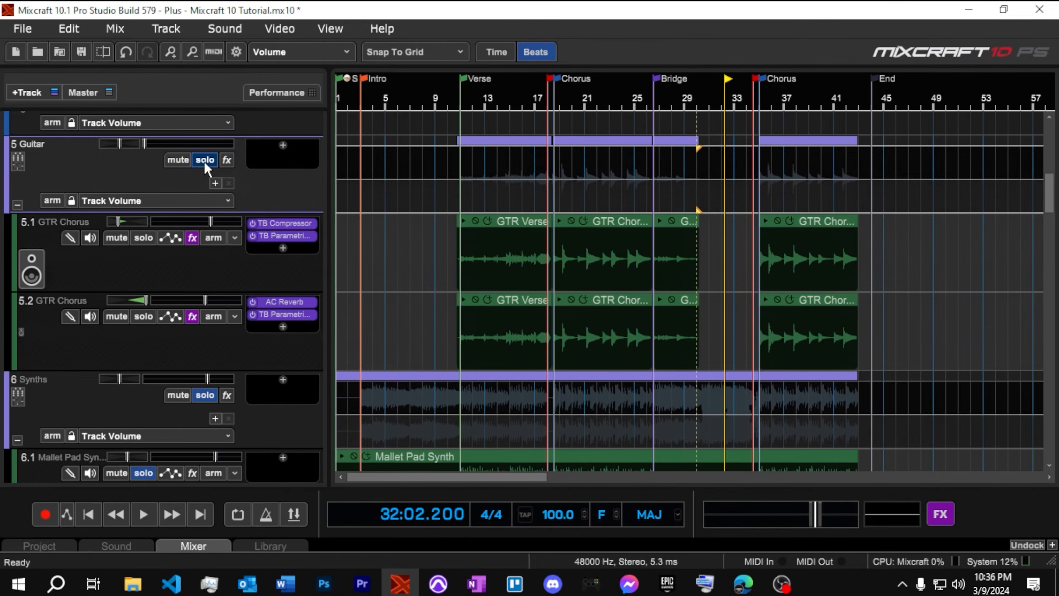
# Play the guitars and soloed synths from the start of the bridge to check their balance, and stop playback
pyautogui.click(654, 101)
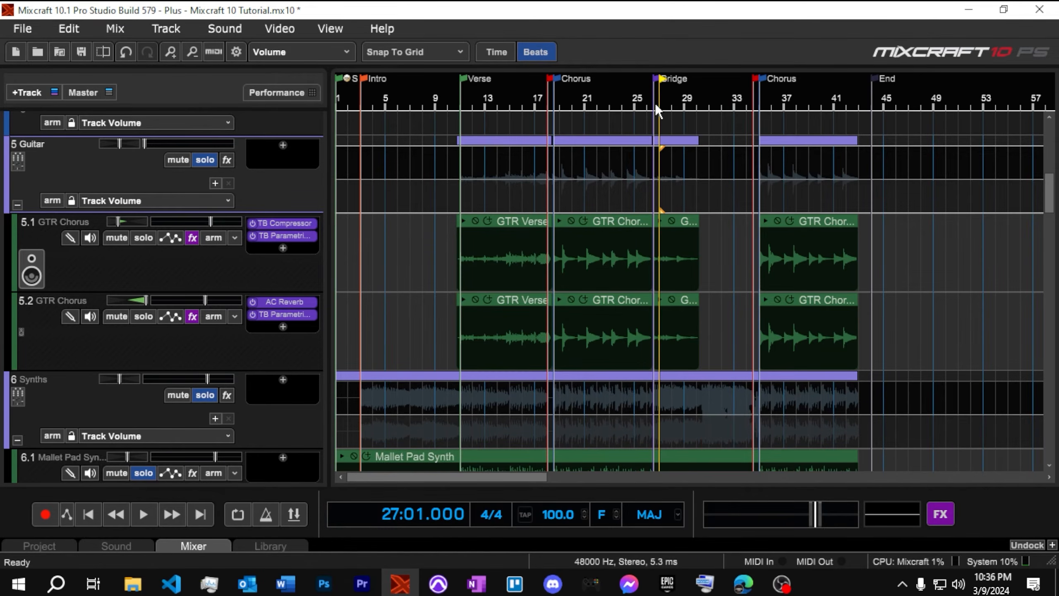
pyautogui.scroll(1, 687, 133)
pyautogui.scroll(2, 688, 133)
pyautogui.click(685, 102)
pyautogui.press('space')
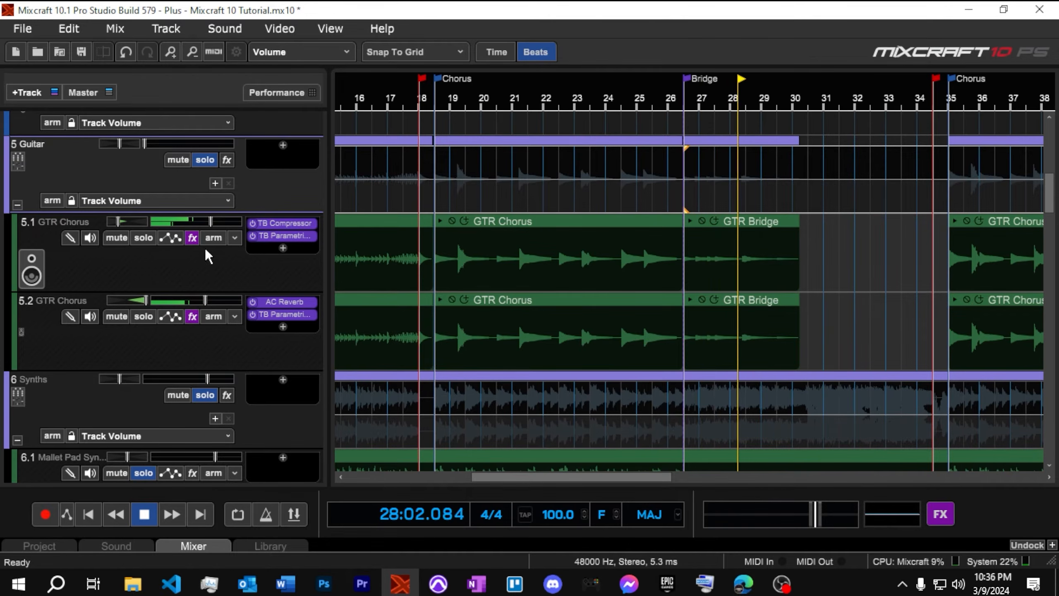
pyautogui.moveTo(211, 220)
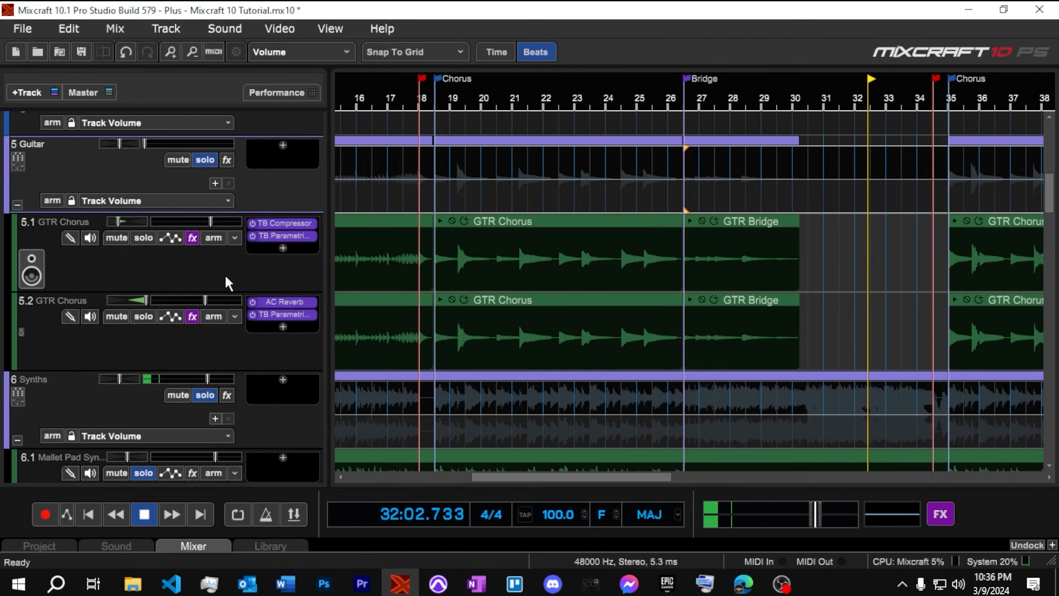
pyautogui.press('space')
# Add the TB Compressor to the Vocal Synth - Atmosphere track with a threshold of about -15.1 dB and a ratio of 3.0
pyautogui.scroll(-2, 245, 334)
pyautogui.scroll(-6, 245, 334)
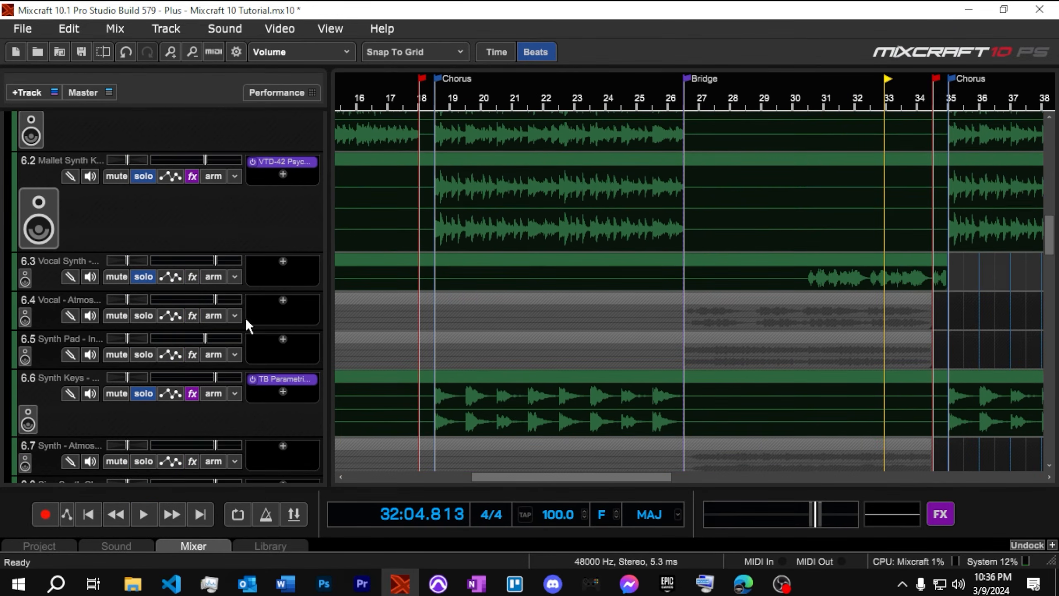
pyautogui.click(282, 261)
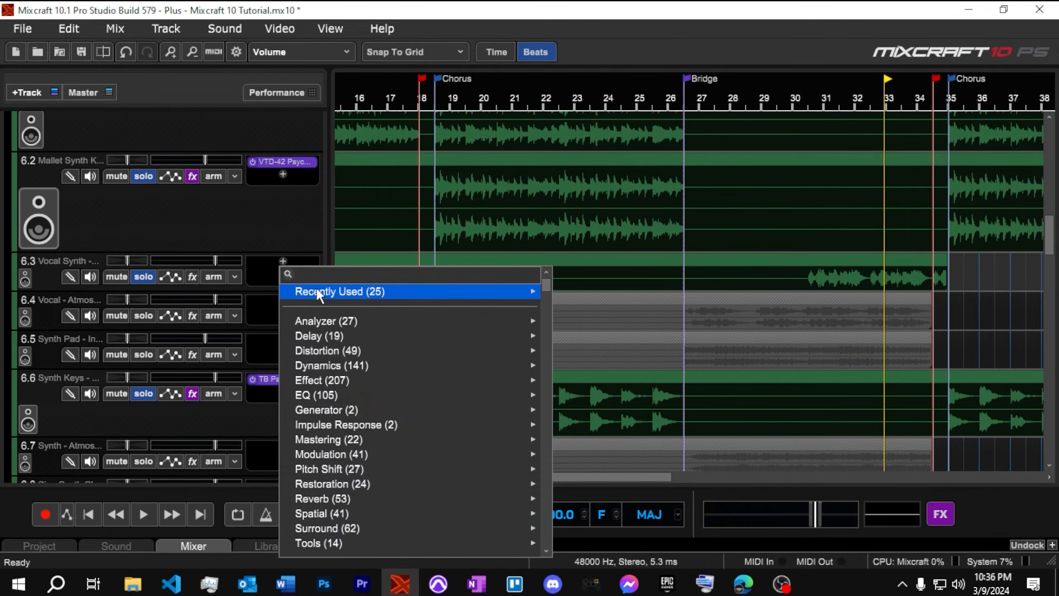
pyautogui.moveTo(317, 290)
pyautogui.click(590, 227)
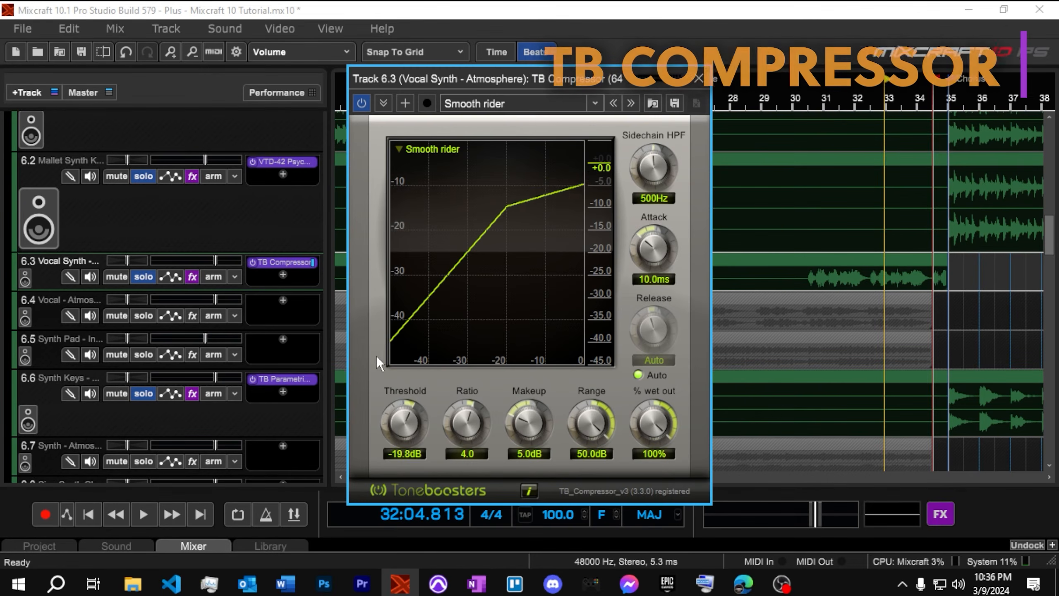
pyautogui.moveTo(377, 331); pyautogui.dragTo(379, 331)
pyautogui.moveTo(467, 422); pyautogui.dragTo(467, 455)
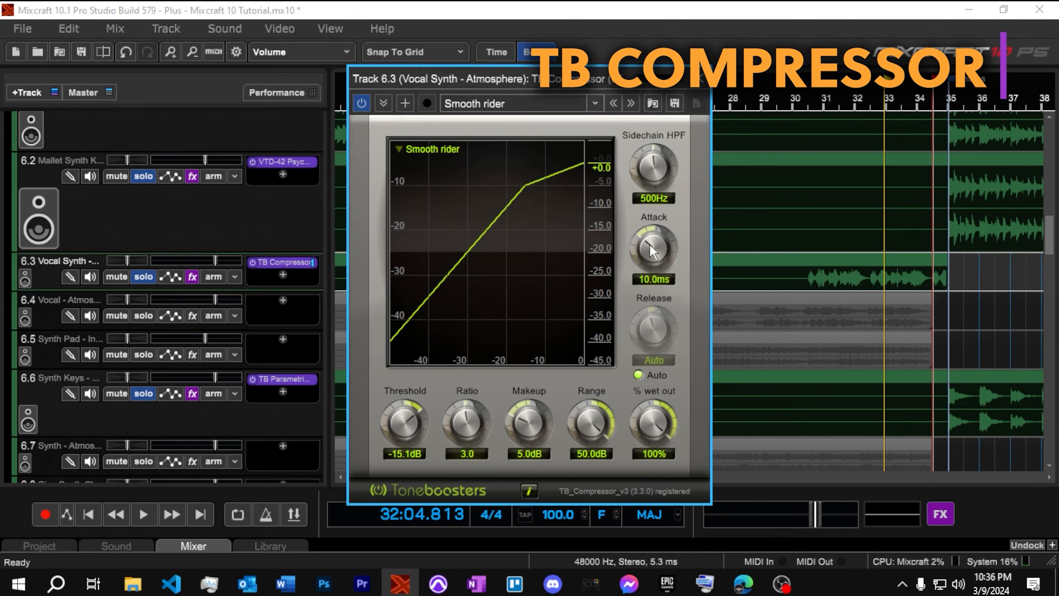
pyautogui.click(651, 324)
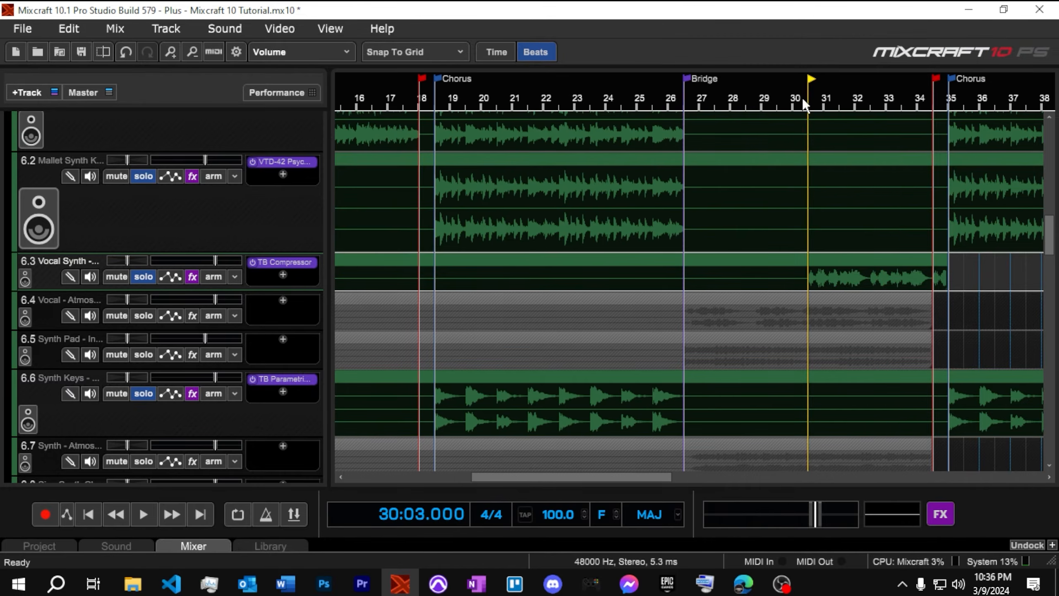
# Add the TB Parametric Equalizer to the Vocal Synth - Atmosphere track and cut its low shelf by 20 dB at about 120 Hz
pyautogui.click(282, 275)
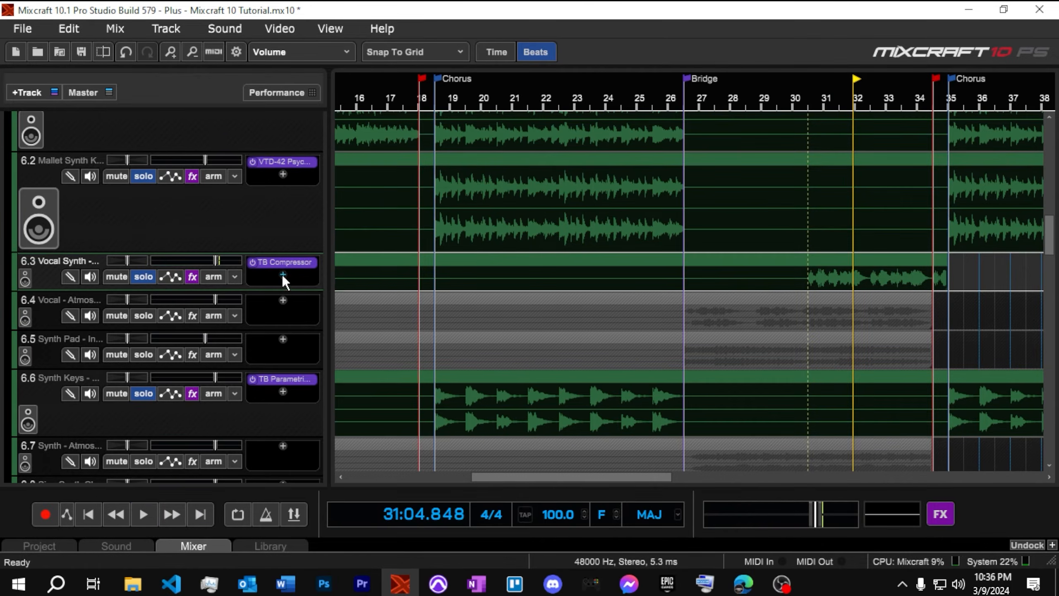
pyautogui.moveTo(327, 306)
pyautogui.click(605, 211)
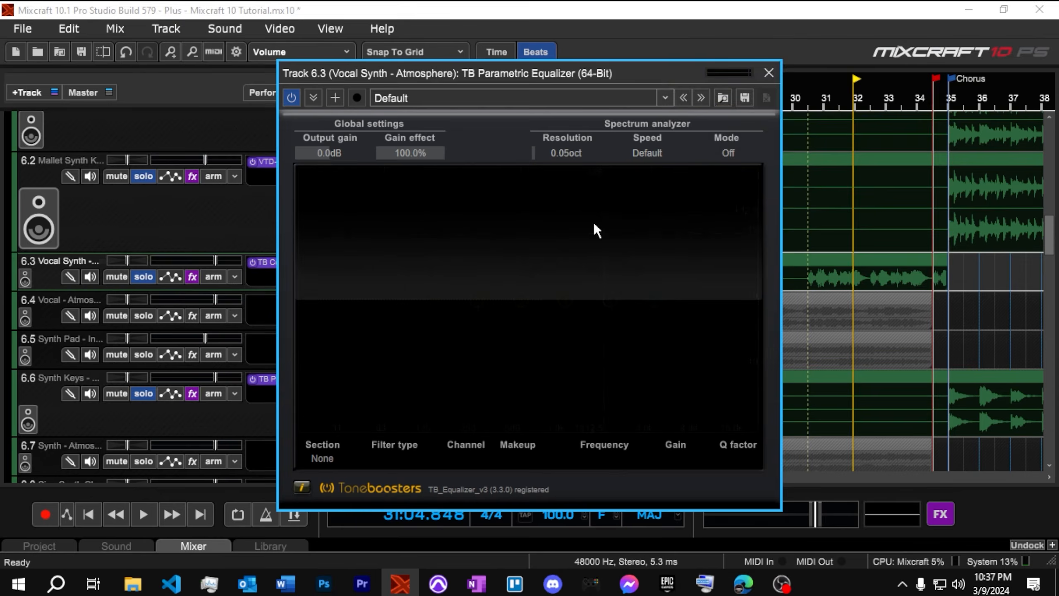
pyautogui.moveTo(430, 299); pyautogui.dragTo(428, 449)
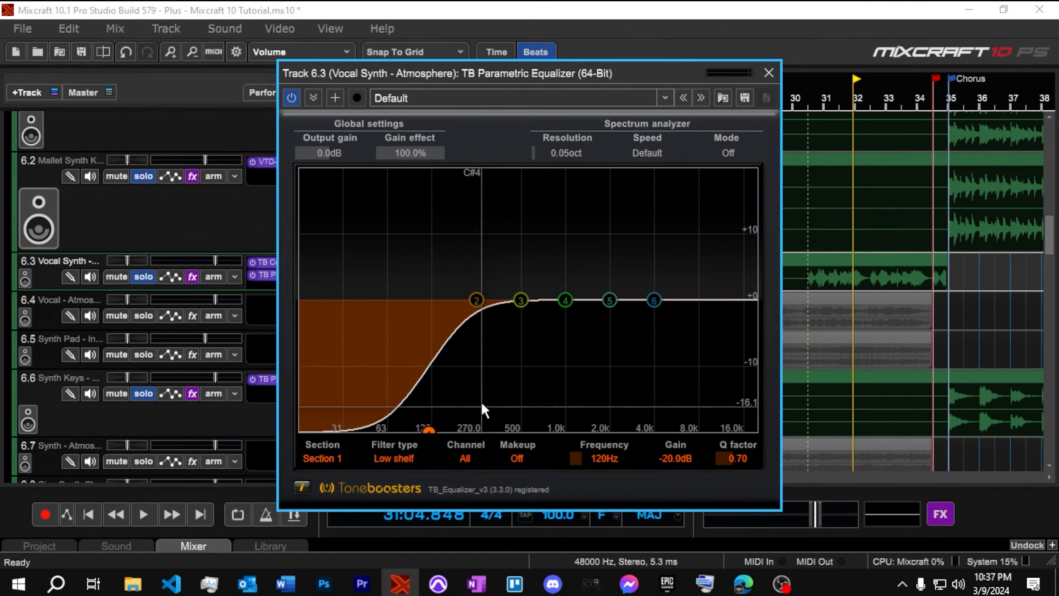
# Cut the equalizer's high shelf by about 17.9 dB at about 10142 Hz and its section 5 bell by about 1.3 dB near 2576 Hz
pyautogui.click(810, 97)
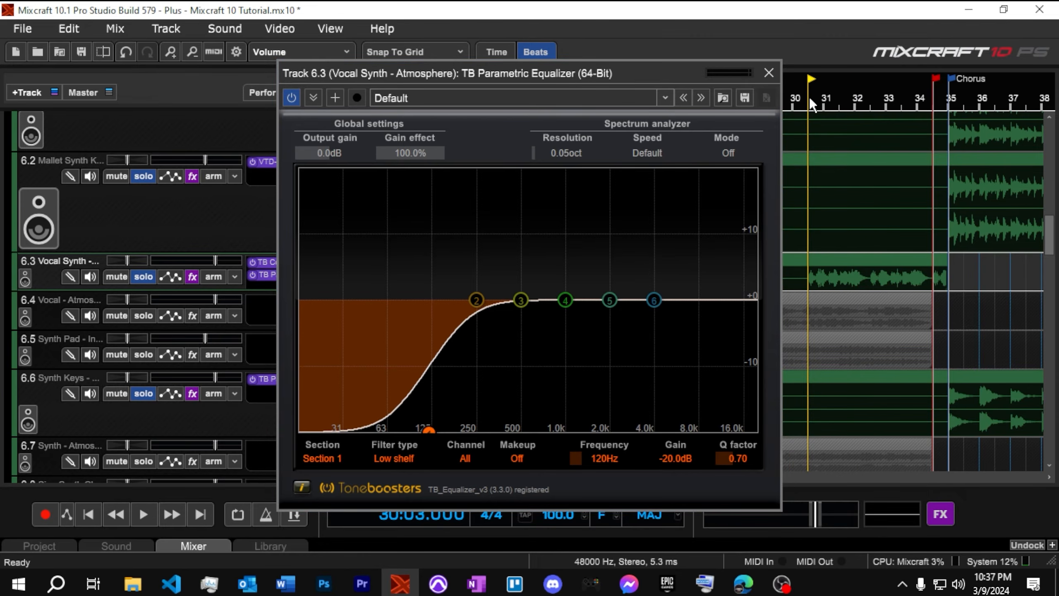
pyautogui.moveTo(657, 301); pyautogui.dragTo(714, 419)
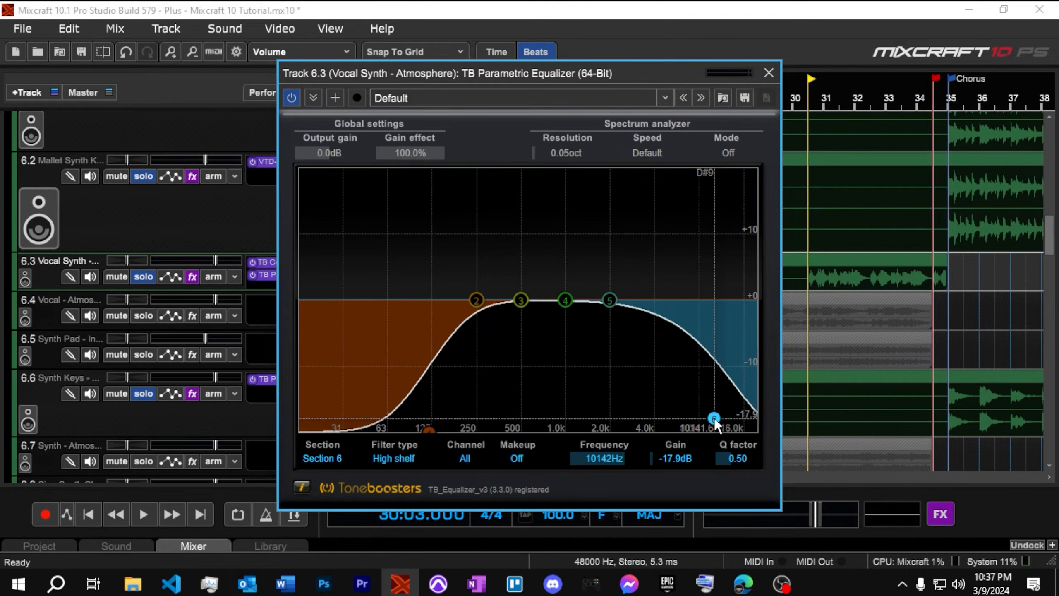
pyautogui.moveTo(611, 299); pyautogui.dragTo(626, 309)
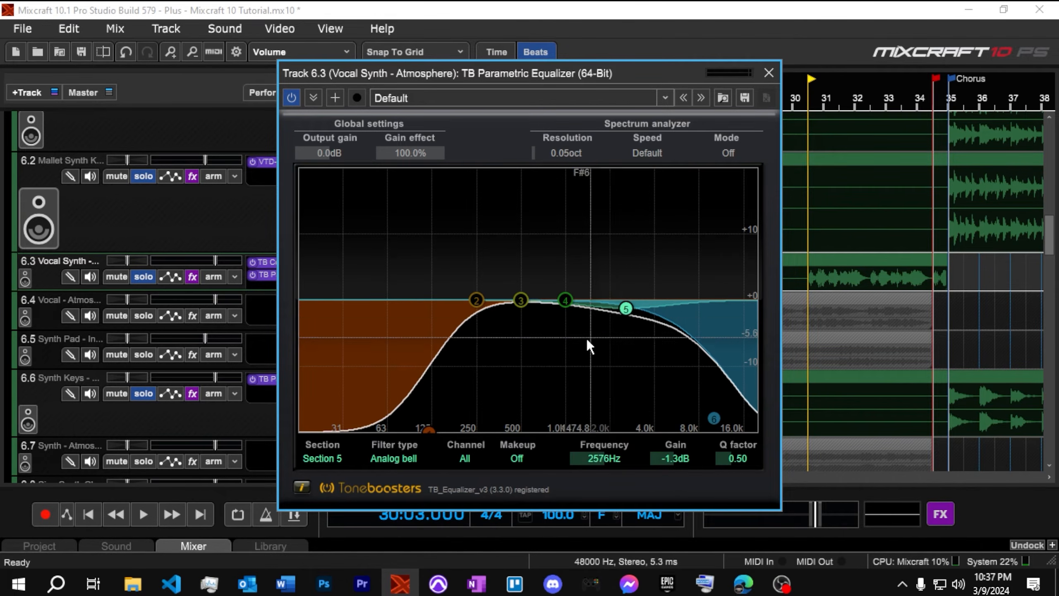
# Play the vocal synth from its bridge entry, compare it with the equalizer bypassed and enabled, and close the equalizer
pyautogui.moveTo(624, 77); pyautogui.dragTo(624, 76)
pyautogui.press('space')
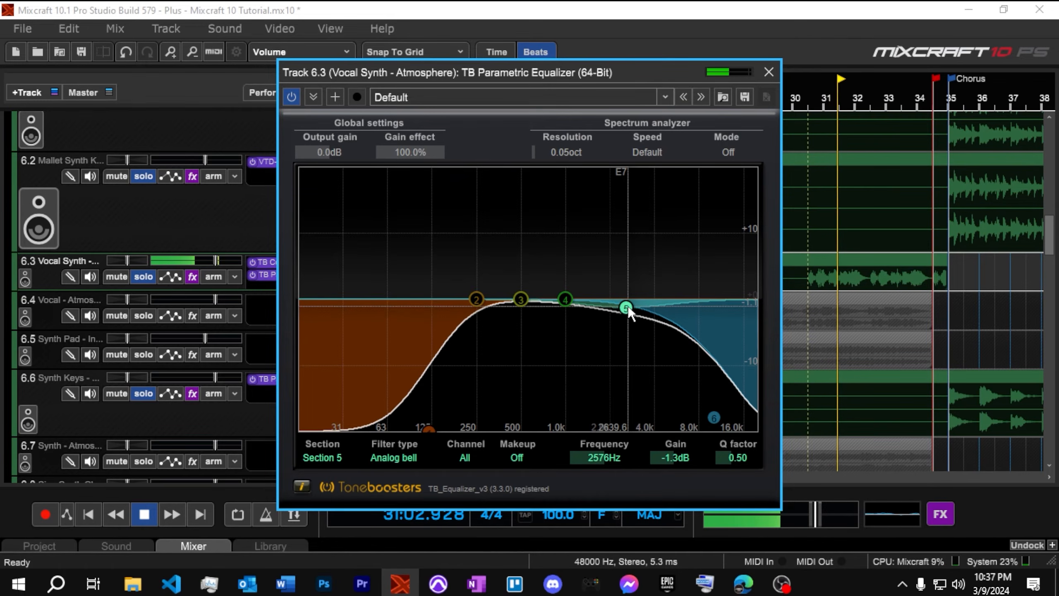
pyautogui.click(297, 92)
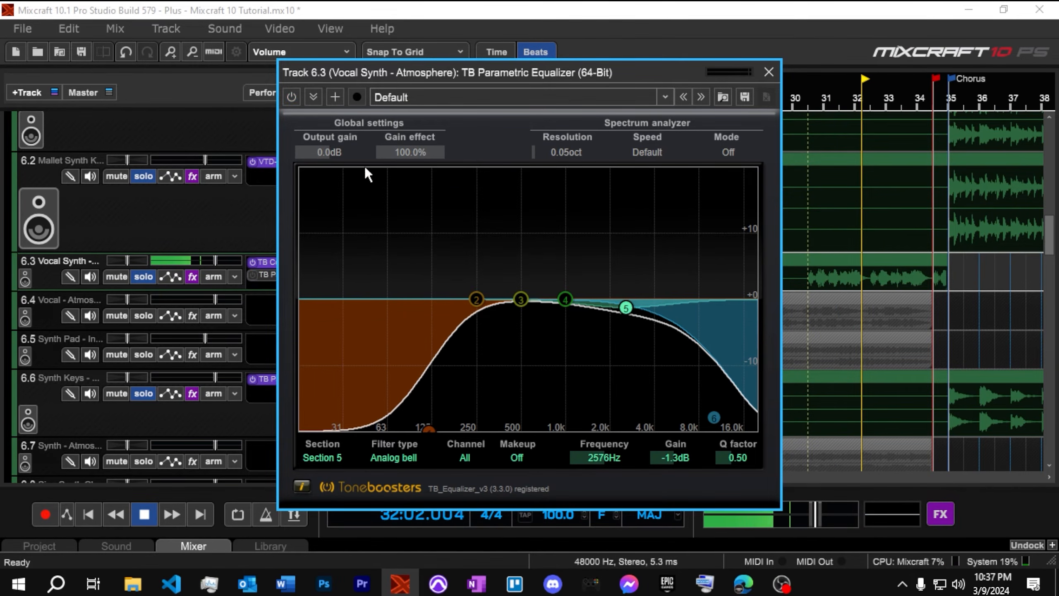
pyautogui.click(292, 96)
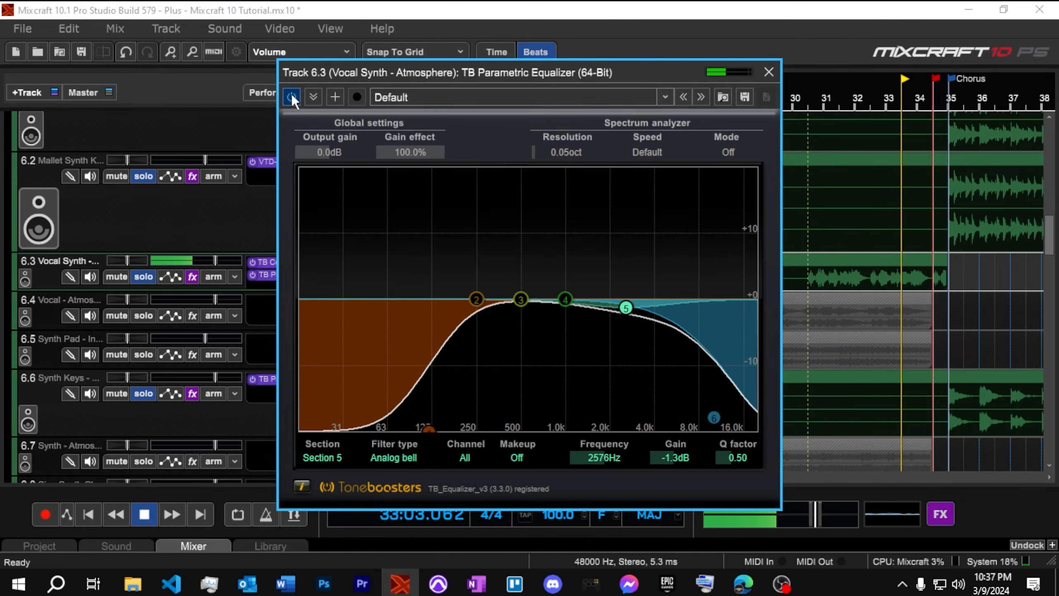
pyautogui.press('space')
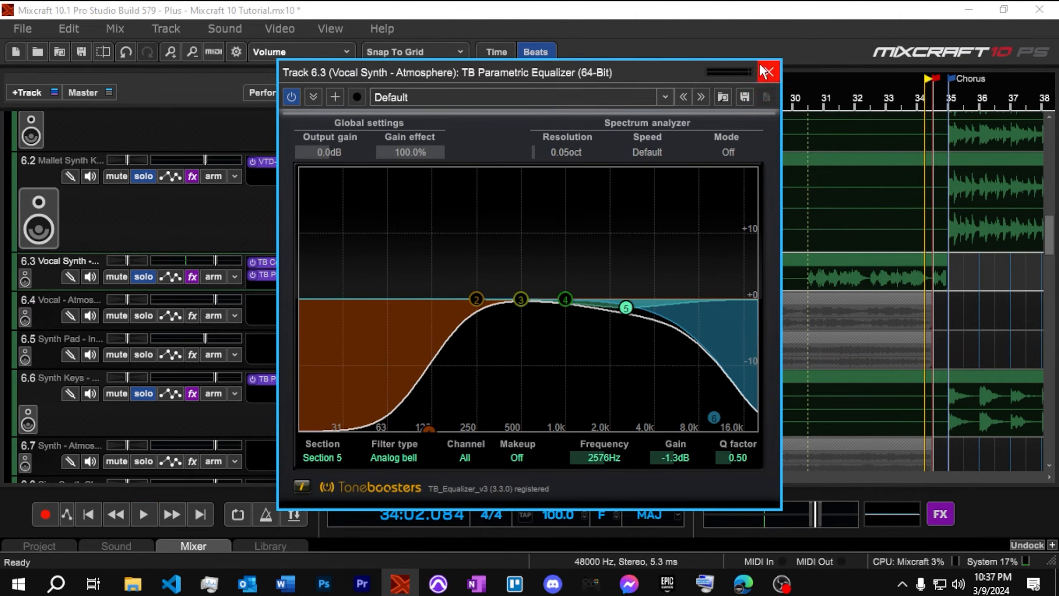
pyautogui.click(769, 72)
# Solo the Vocal - Atmosphere track and play from the start of the bridge to hear it with the guitars and other synths
pyautogui.click(143, 316)
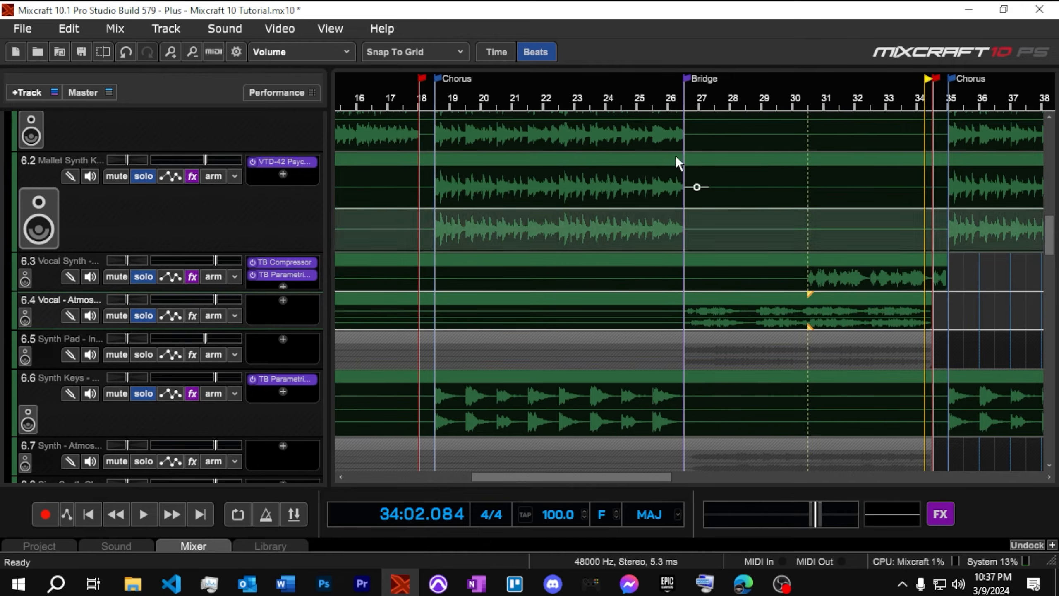
pyautogui.click(687, 99)
pyautogui.press('space')
pyautogui.scroll(6, 275, 221)
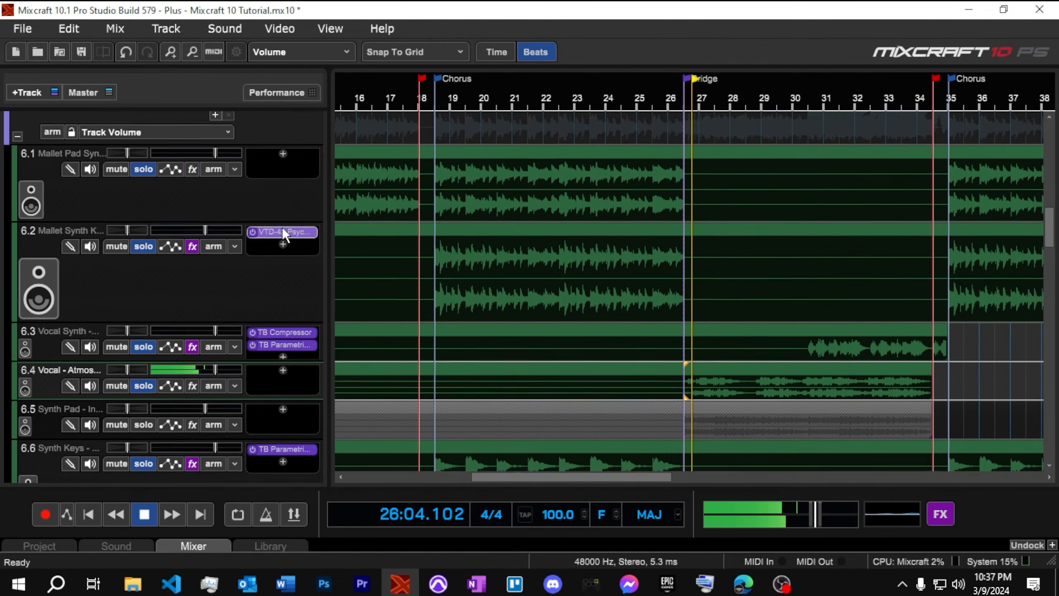
pyautogui.scroll(2, 251, 213)
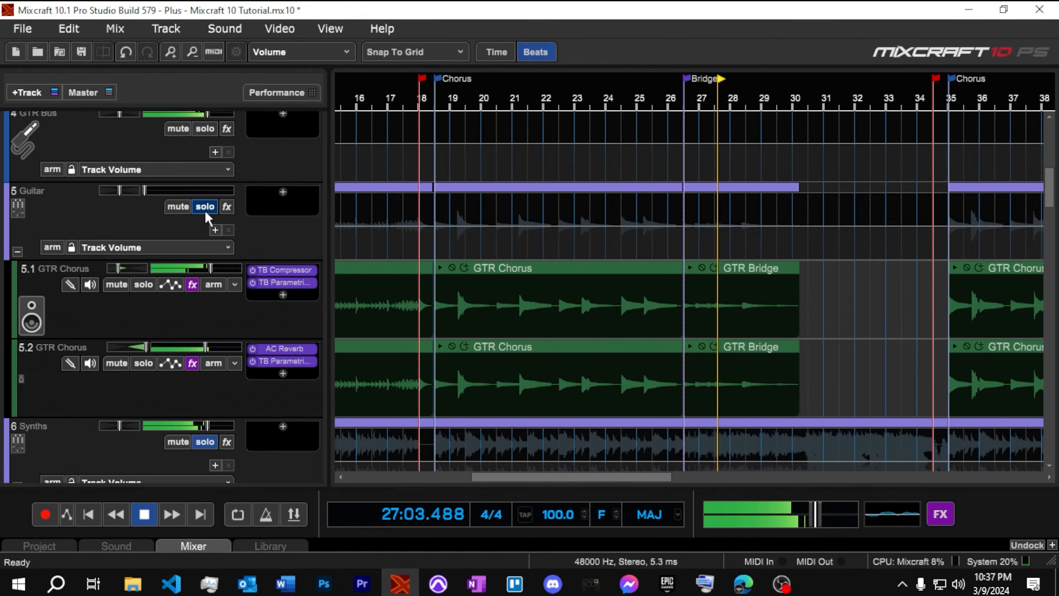
pyautogui.scroll(-5, 225, 245)
pyautogui.scroll(-12, 204, 245)
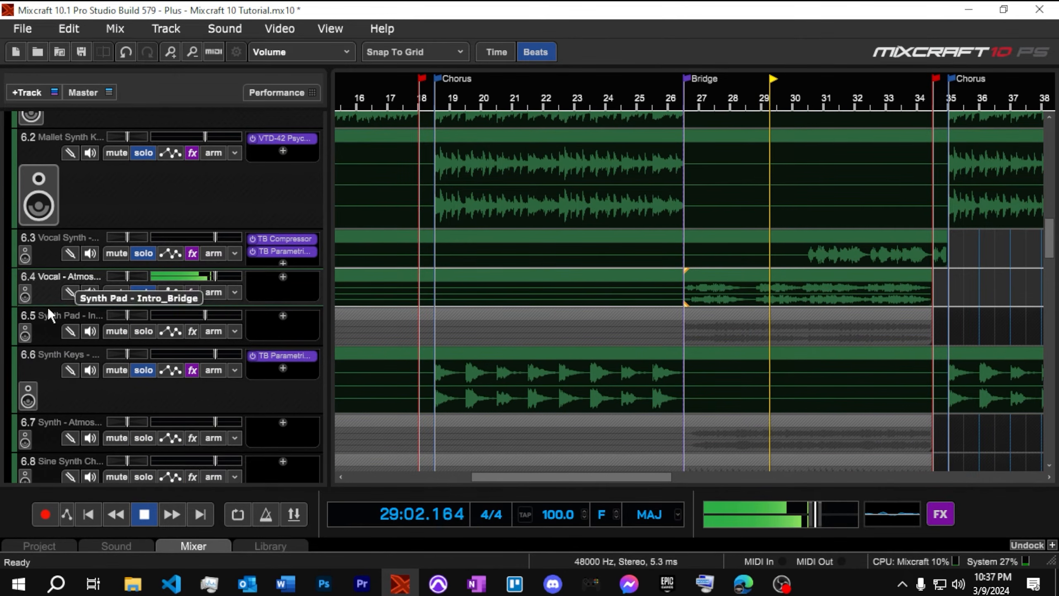
# Enlarge the Vocal - Atmosphere track's height and solo the Synth Pad - Intro_Bridge track during playback
pyautogui.moveTo(35, 307); pyautogui.dragTo(98, 349)
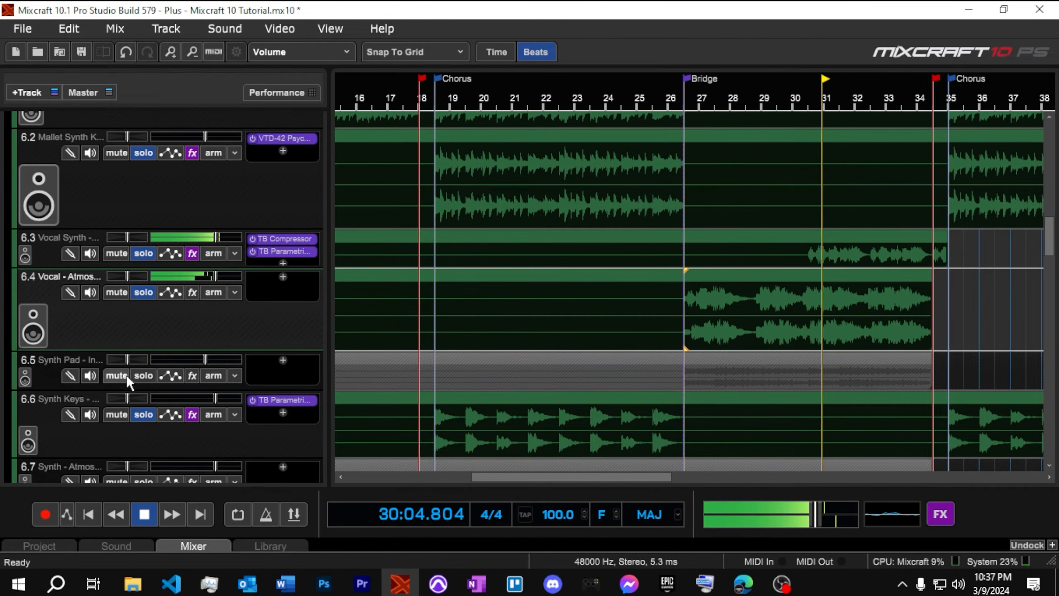
pyautogui.click(144, 375)
pyautogui.scroll(-2, 202, 325)
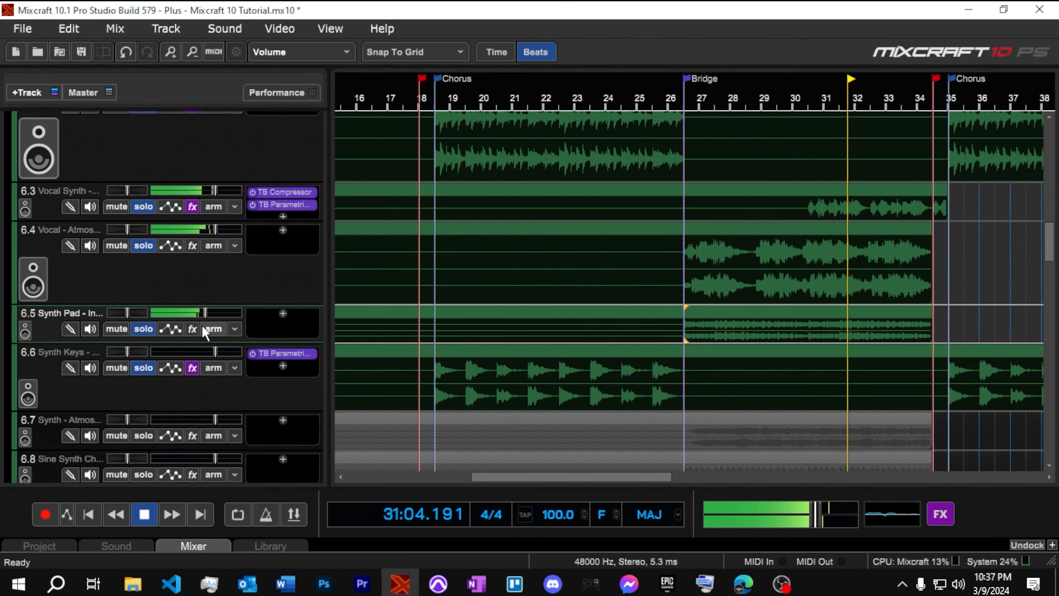
pyautogui.scroll(1, 202, 324)
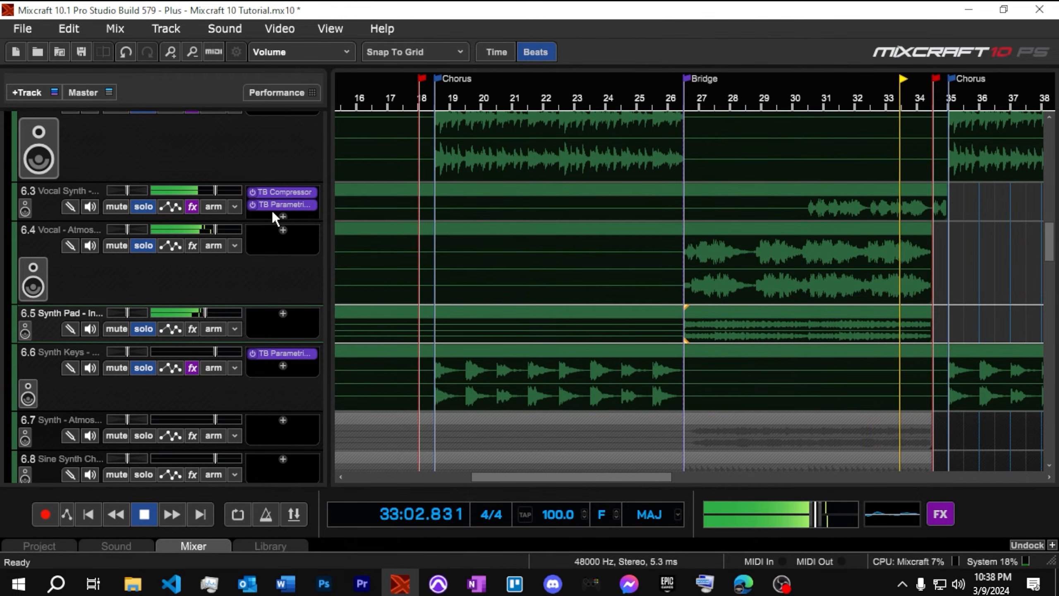
# Replay from the Vocal Synth - Atmosphere entry in the bridge and lower that track's TB Compressor wet output to about 69%
pyautogui.click(278, 193)
pyautogui.press('space')
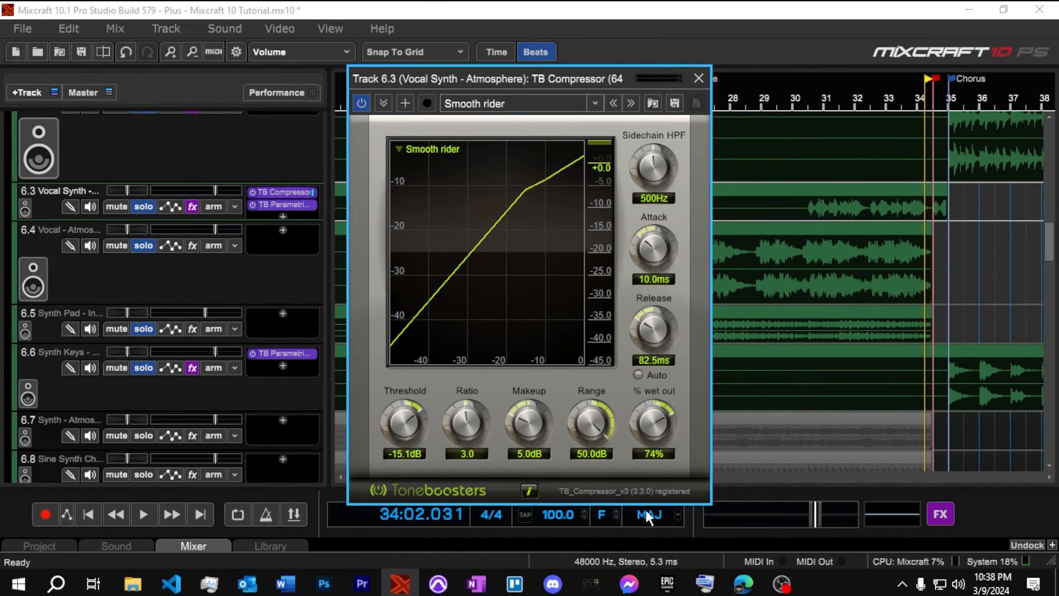
pyautogui.click(811, 99)
pyautogui.press('space')
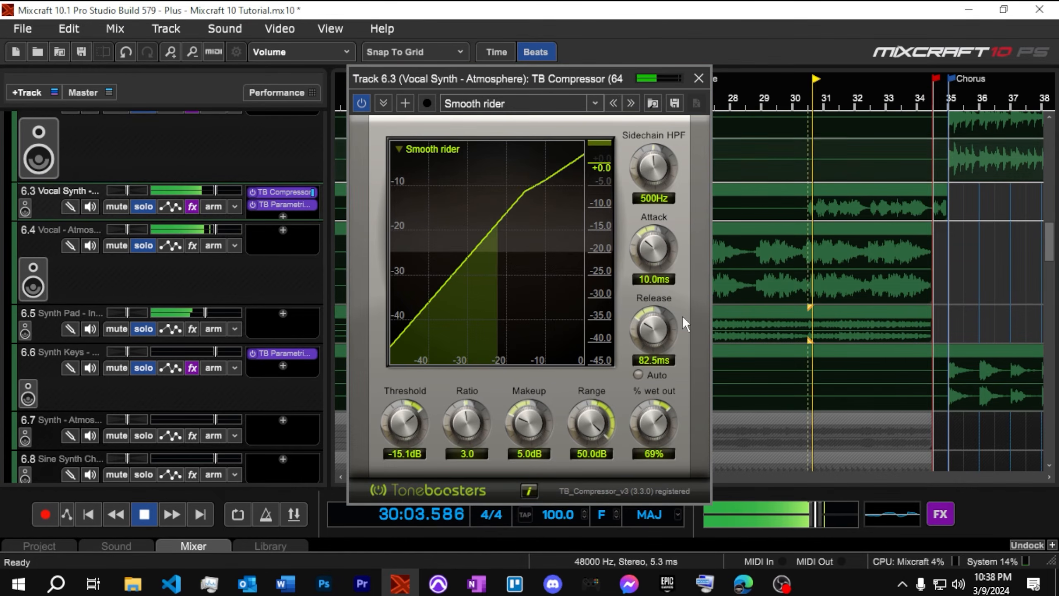
pyautogui.moveTo(655, 419); pyautogui.dragTo(654, 423)
pyautogui.click(699, 79)
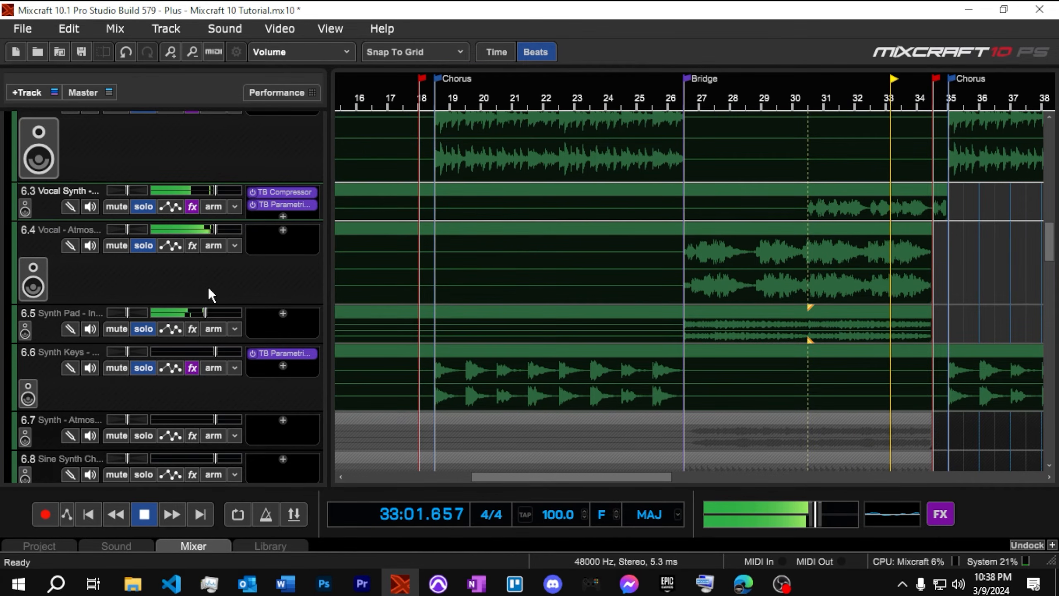
pyautogui.press('space')
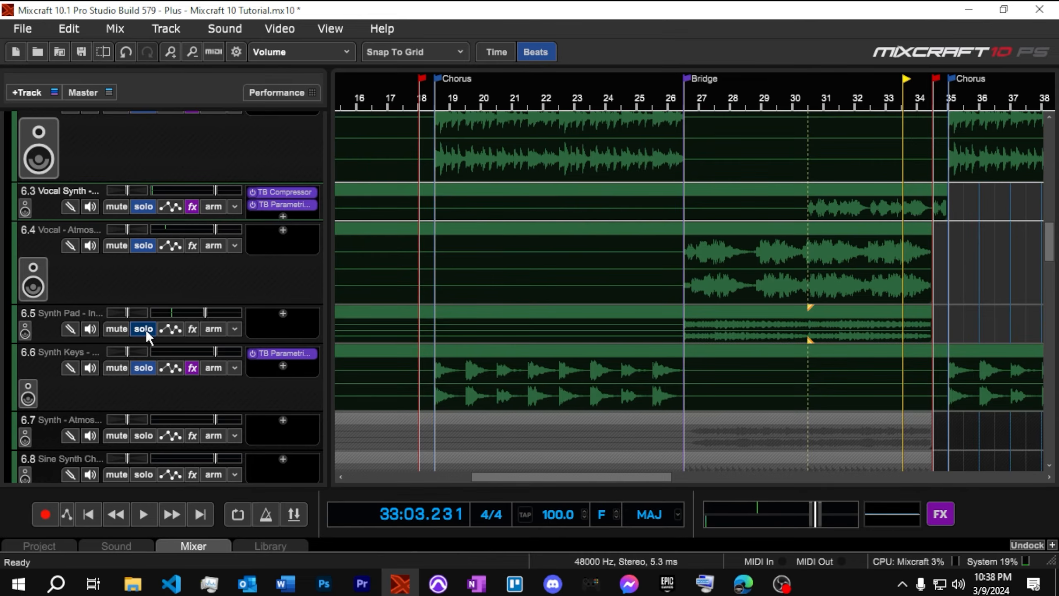
# Solo the Synth - Atmosphere track and play from the start of the bridge
pyautogui.scroll(-3, 149, 366)
pyautogui.press('space')
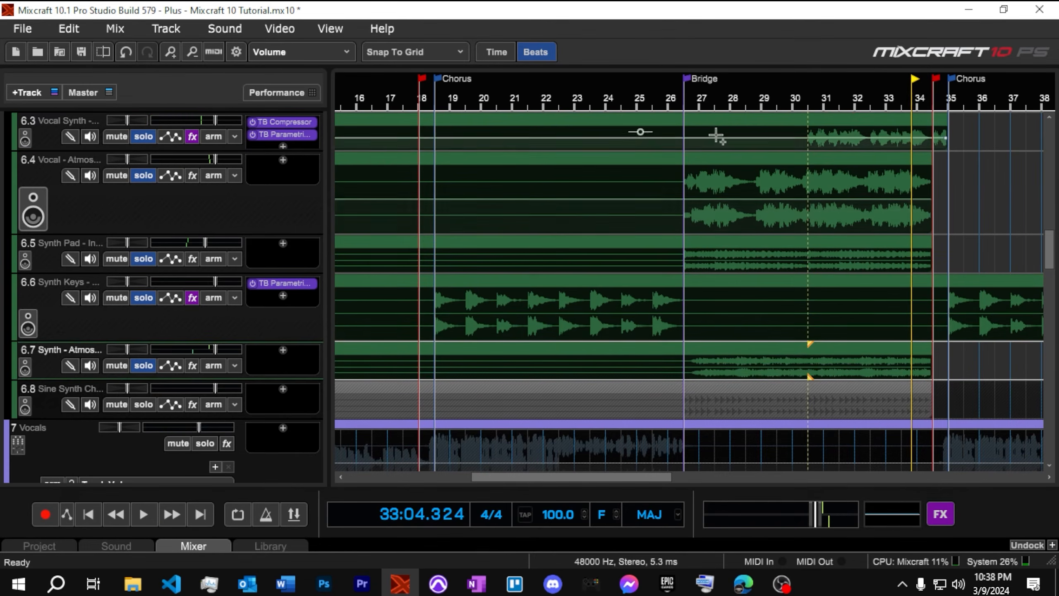
pyautogui.click(691, 98)
pyautogui.press('space')
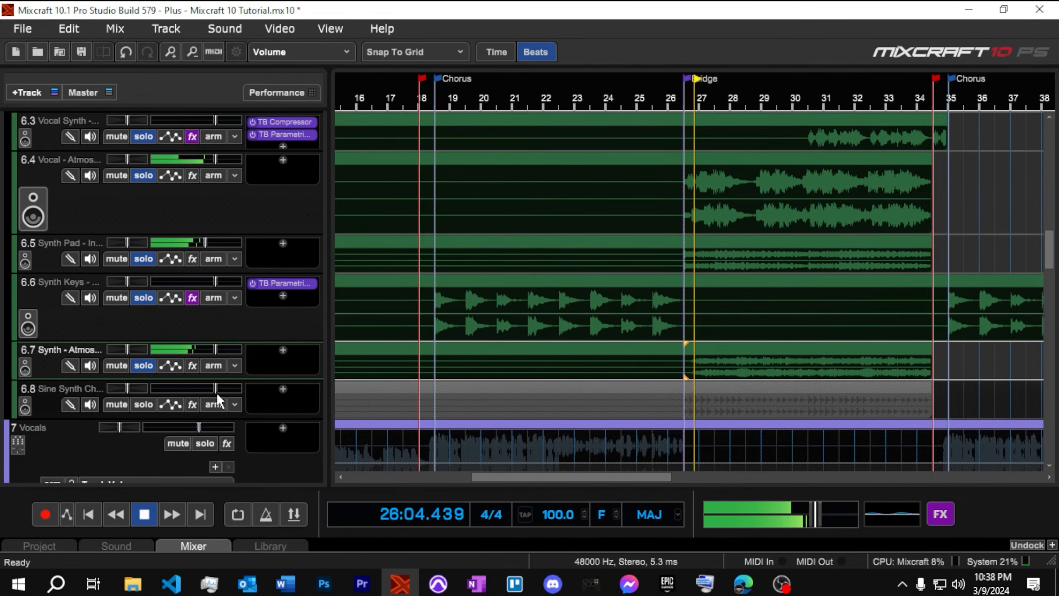
pyautogui.press('space')
# Take Vocal Synth - Atmosphere and Vocal - Atmosphere out of solo, and play on with the Sine Synth Chords track soloed
pyautogui.scroll(1, 177, 324)
pyautogui.scroll(1, 175, 321)
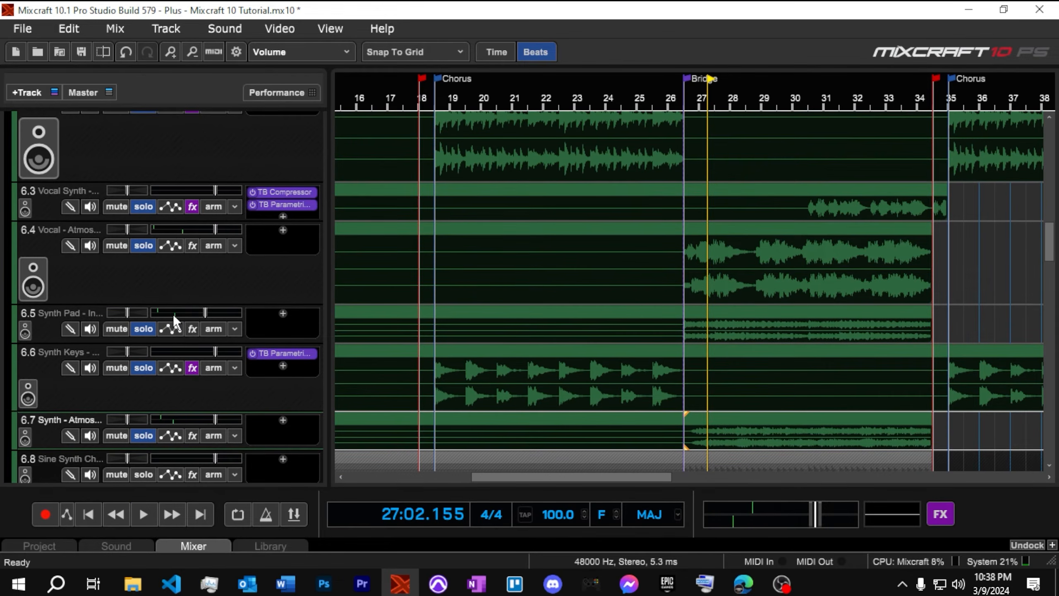
pyautogui.click(143, 245)
pyautogui.click(143, 206)
pyautogui.scroll(-2, 196, 278)
pyautogui.press('space')
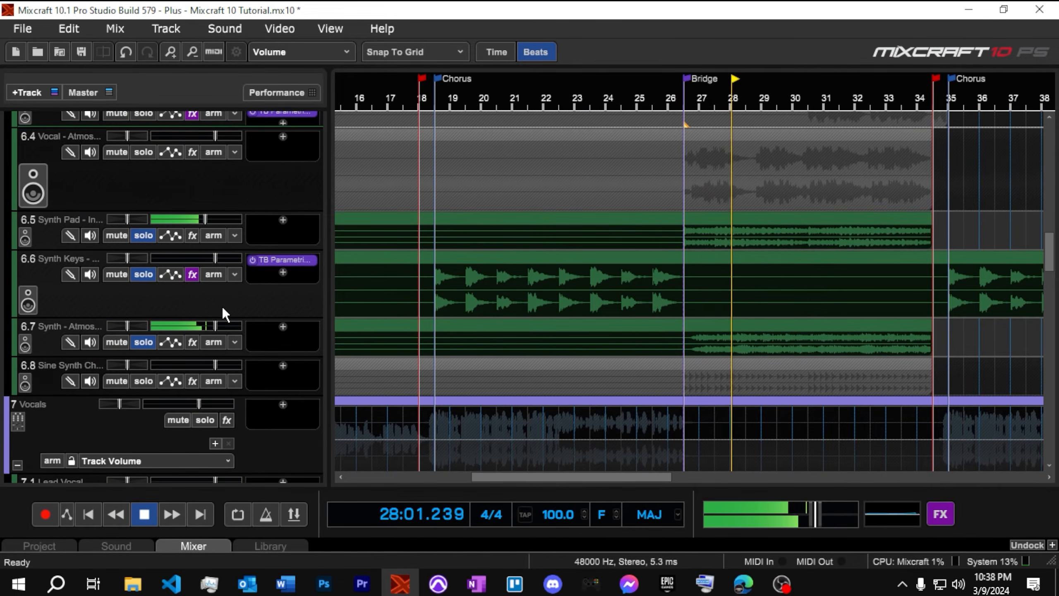
pyautogui.click(140, 381)
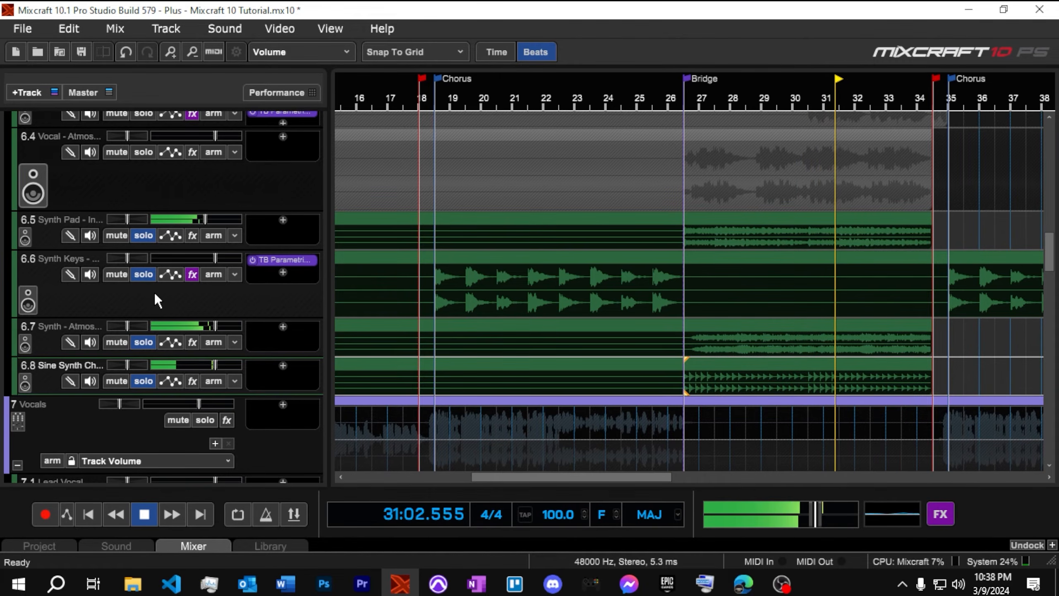
pyautogui.press('space')
# Replay from the start of the bridge and take the Guitar submix out of solo to hear only the synths
pyautogui.scroll(-1, 270, 311)
pyautogui.scroll(-4, 709, 267)
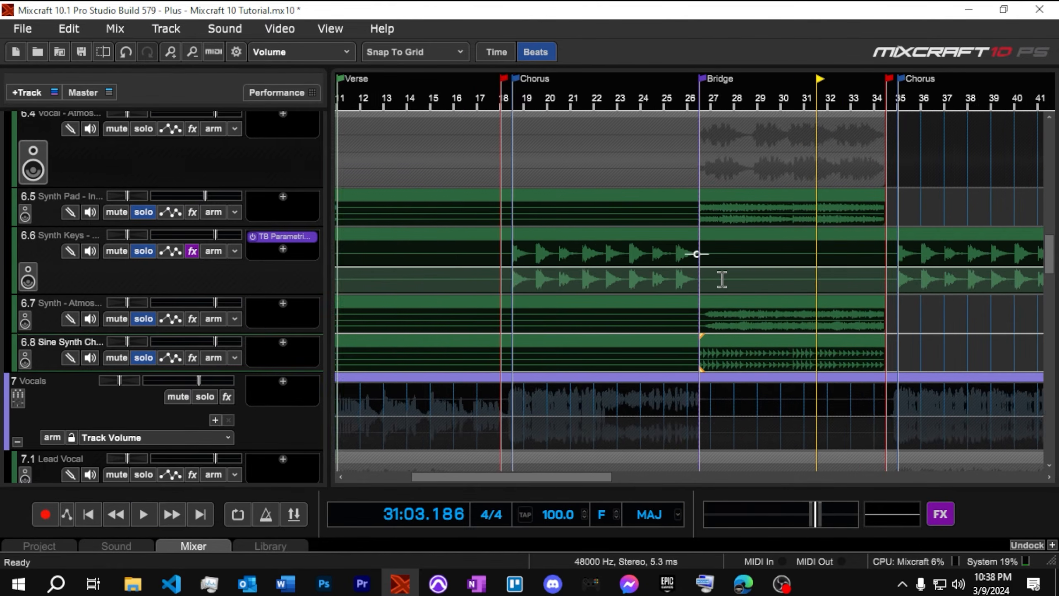
pyautogui.click(707, 102)
pyautogui.press('space')
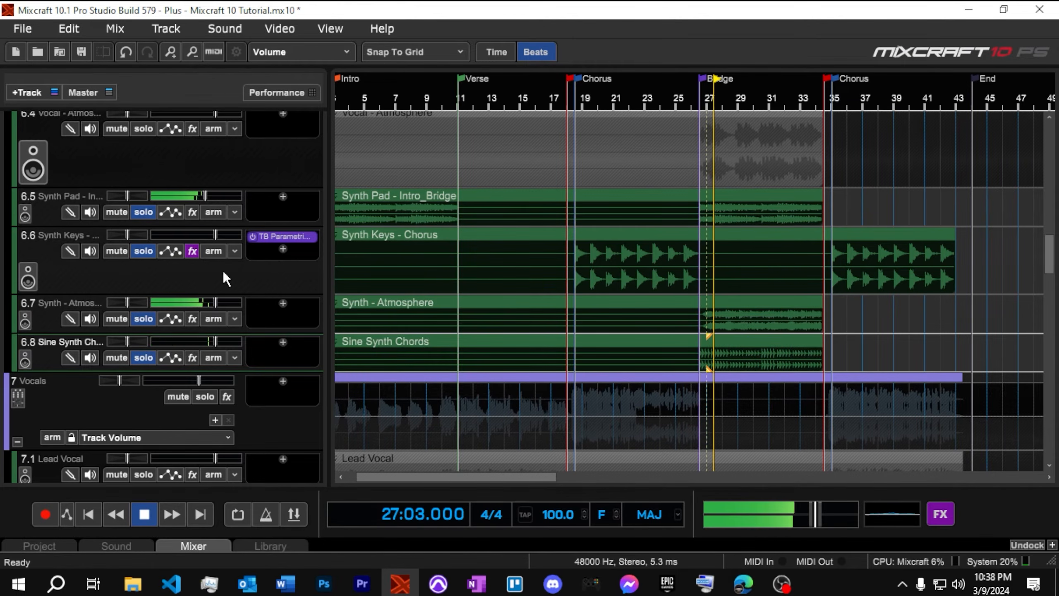
pyautogui.scroll(10, 222, 270)
pyautogui.scroll(5, 223, 270)
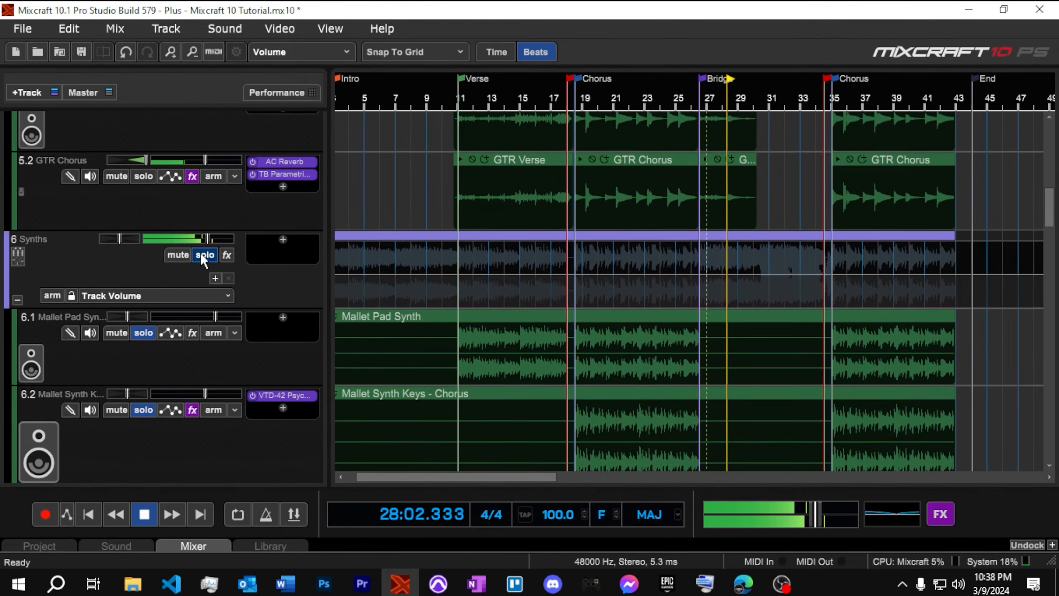
pyautogui.scroll(7, 197, 262)
pyautogui.click(205, 182)
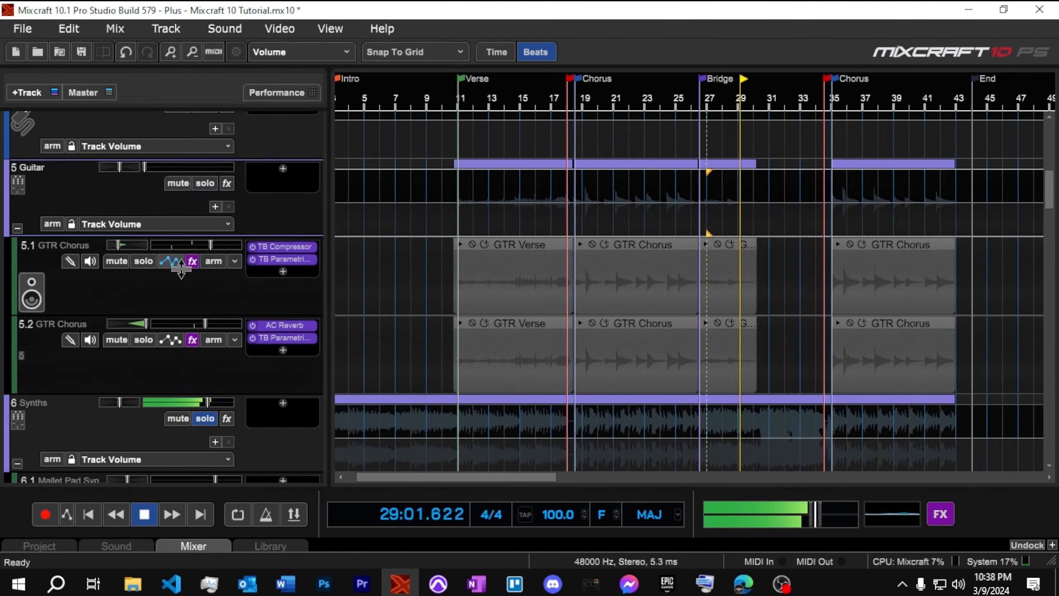
pyautogui.scroll(-8, 177, 263)
pyautogui.scroll(-10, 177, 263)
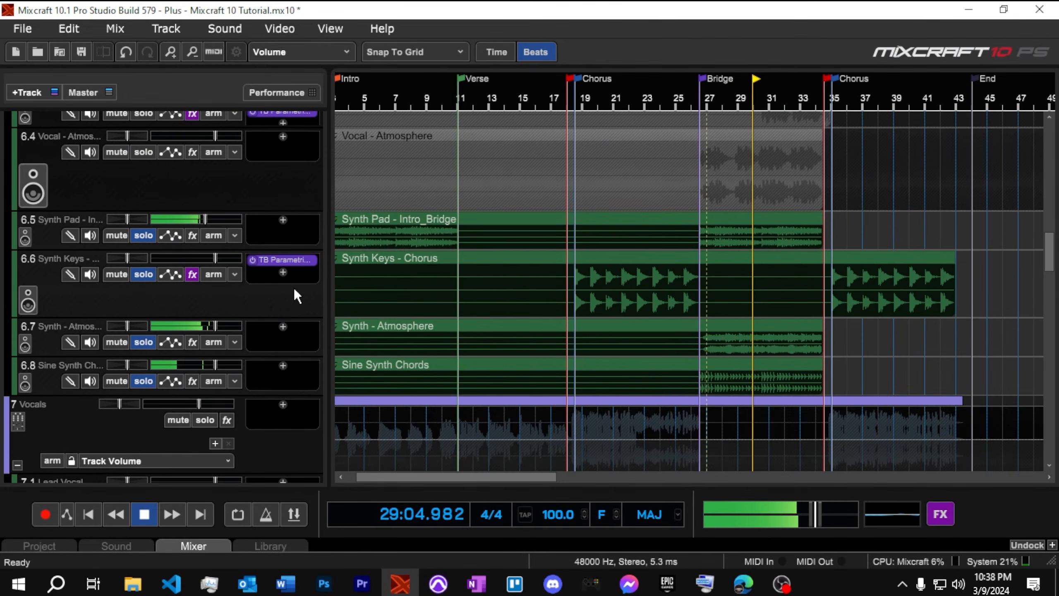
# Raise the Synth Pad - Intro_Bridge volume slightly, and replay from bar 27 with the Synth - Atmosphere volume at 0.0 dB
pyautogui.moveTo(205, 218); pyautogui.dragTo(207, 219)
pyautogui.scroll(-1, 207, 324)
pyautogui.press('space')
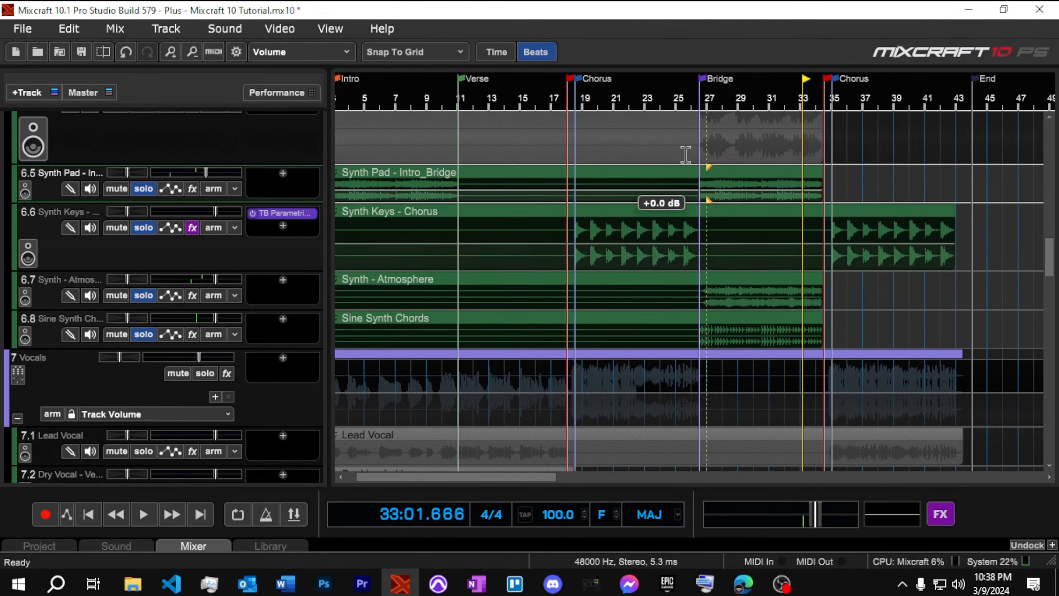
pyautogui.click(699, 109)
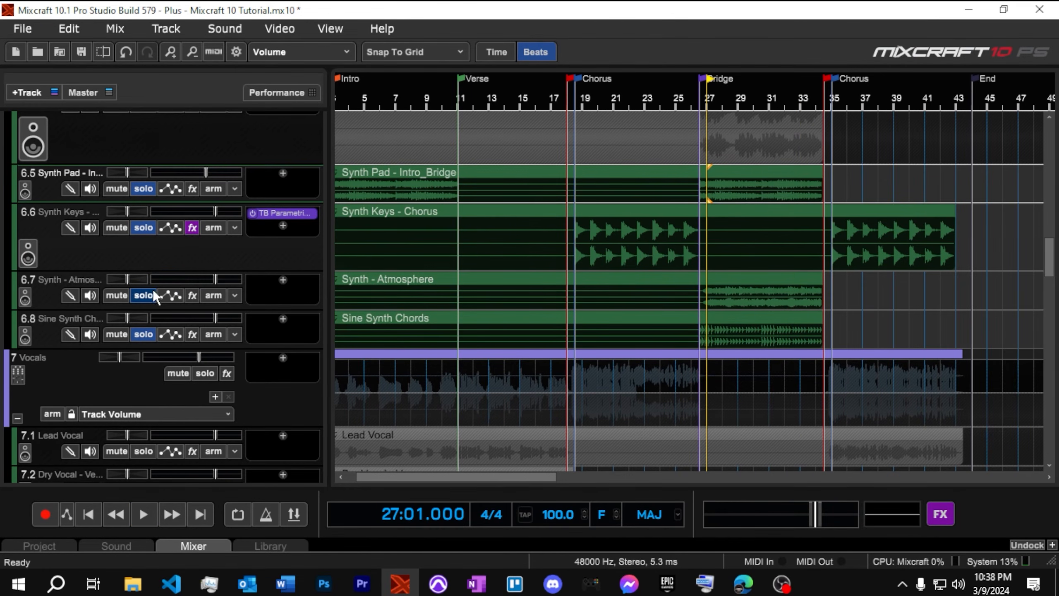
pyautogui.press('space')
pyautogui.moveTo(216, 279)
pyautogui.mouseDown()
pyautogui.moveTo(228, 280)
pyautogui.moveTo(218, 279)
pyautogui.mouseUp()
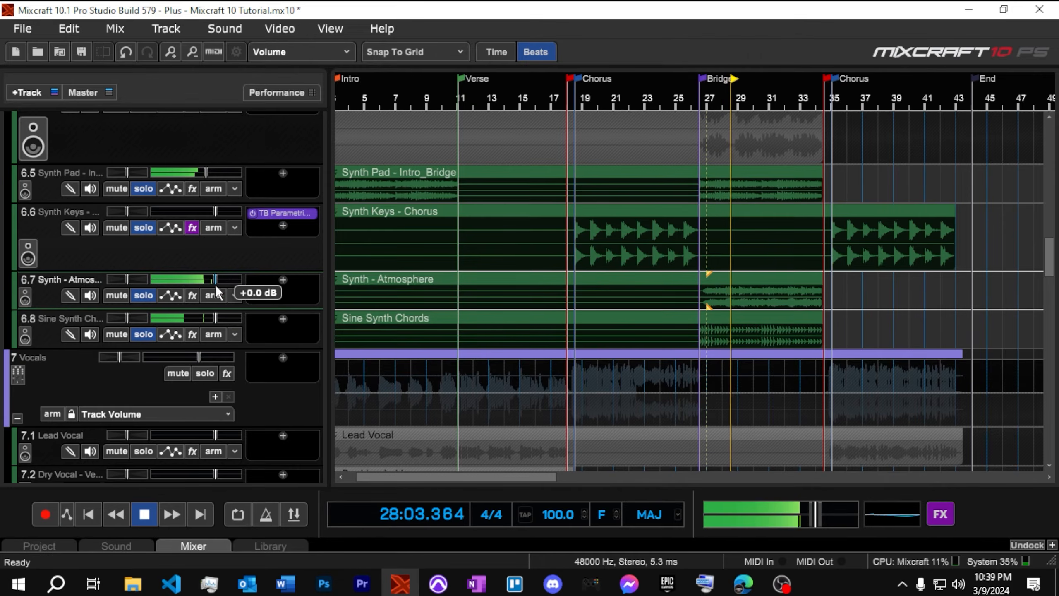
pyautogui.press('space')
# Add the TB Parametric Equalizer to the Synth - Atmosphere track and cut its low shelf by 20 dB at about 248 Hz
pyautogui.click(283, 280)
pyautogui.moveTo(323, 312)
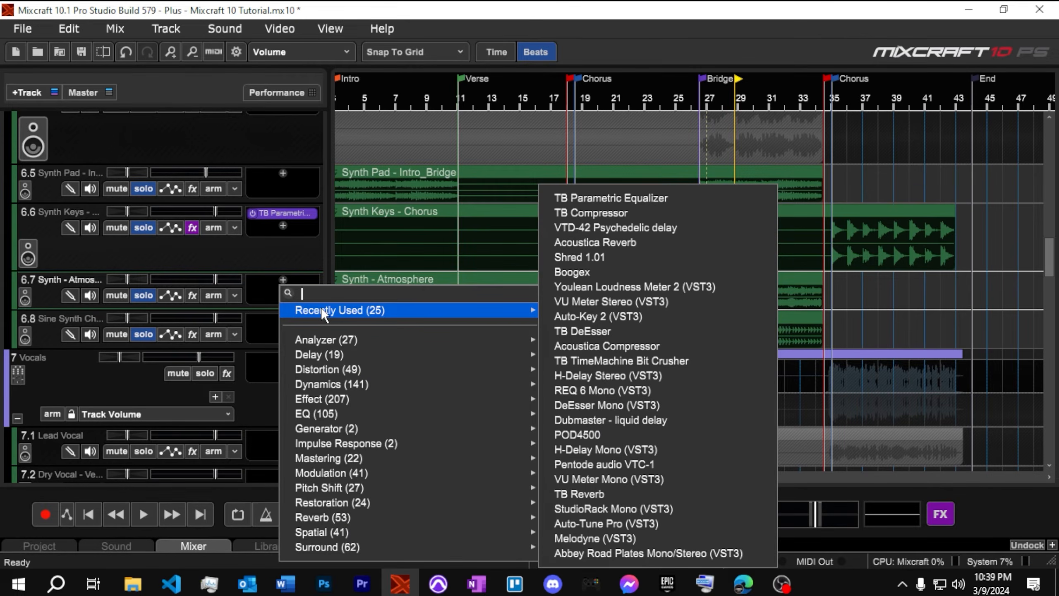
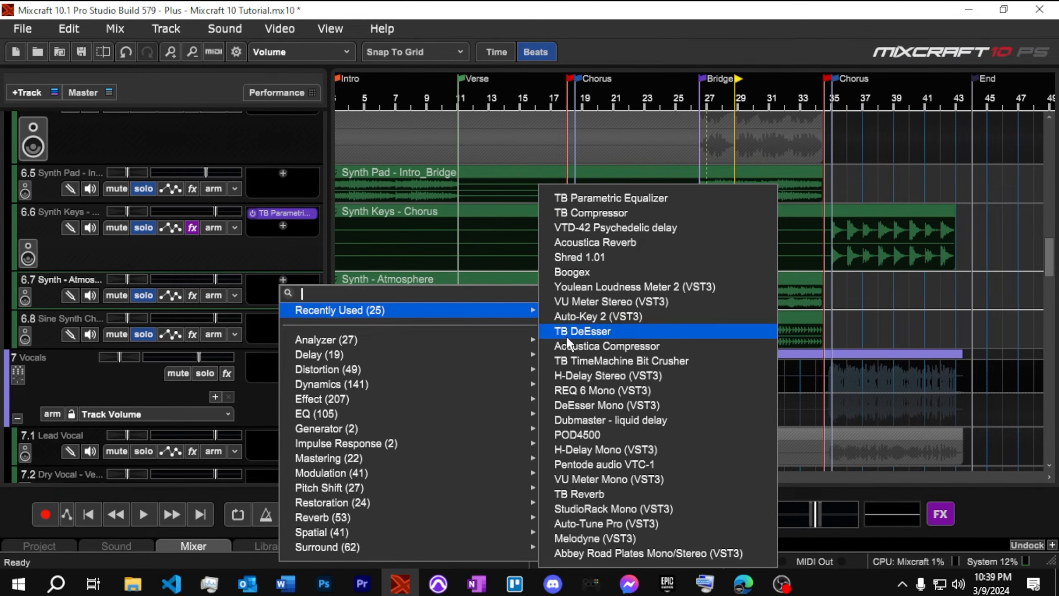
pyautogui.click(624, 199)
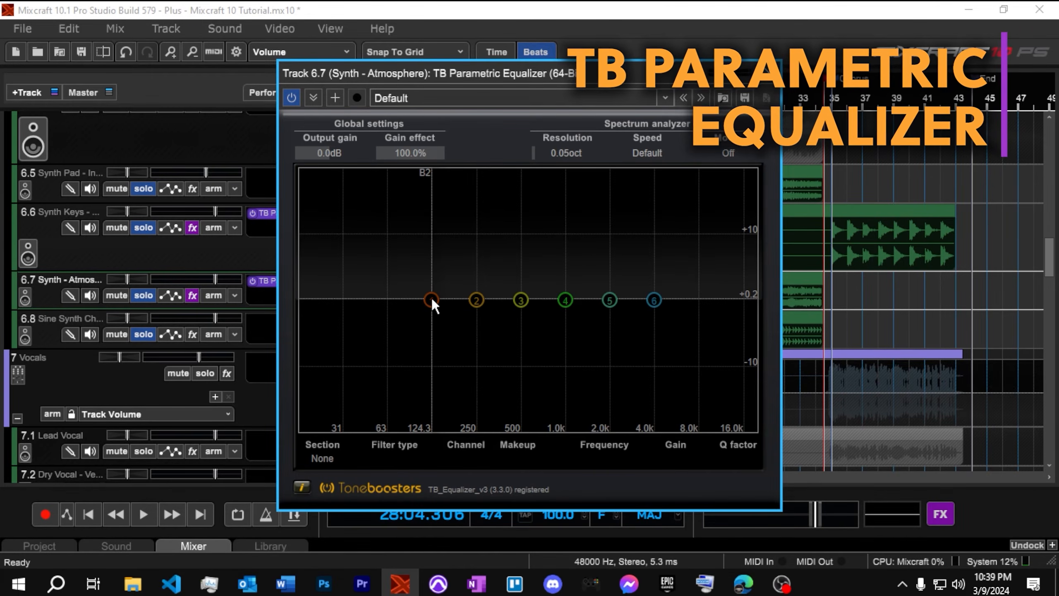
pyautogui.moveTo(432, 298); pyautogui.dragTo(476, 447)
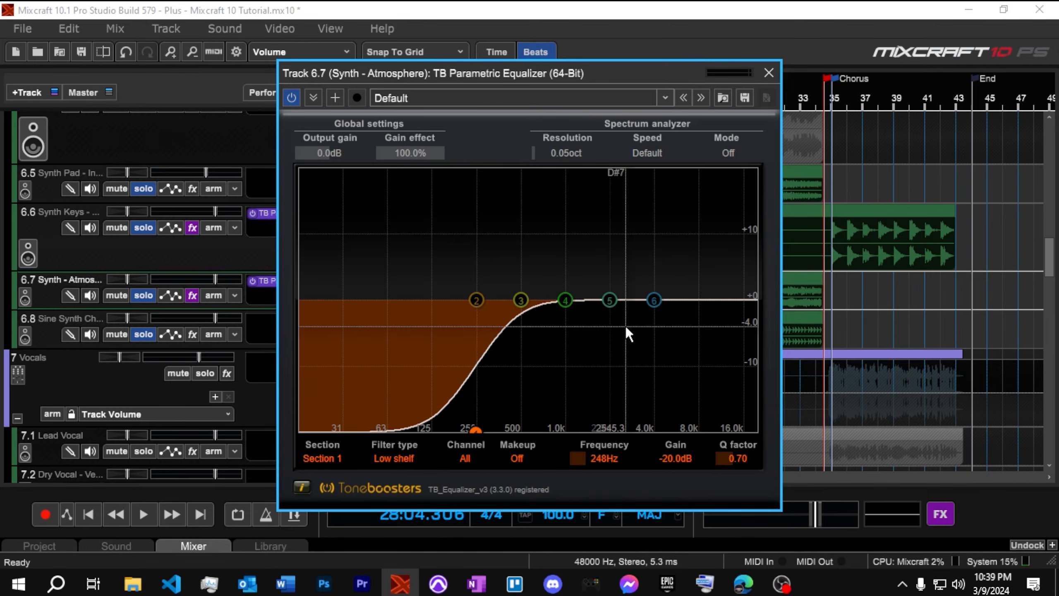
# Cut the equalizer's high shelf by 20 dB at about 1013 Hz and boost its section 3 bell by about 6.4 dB near 601 Hz
pyautogui.moveTo(653, 300); pyautogui.dragTo(566, 442)
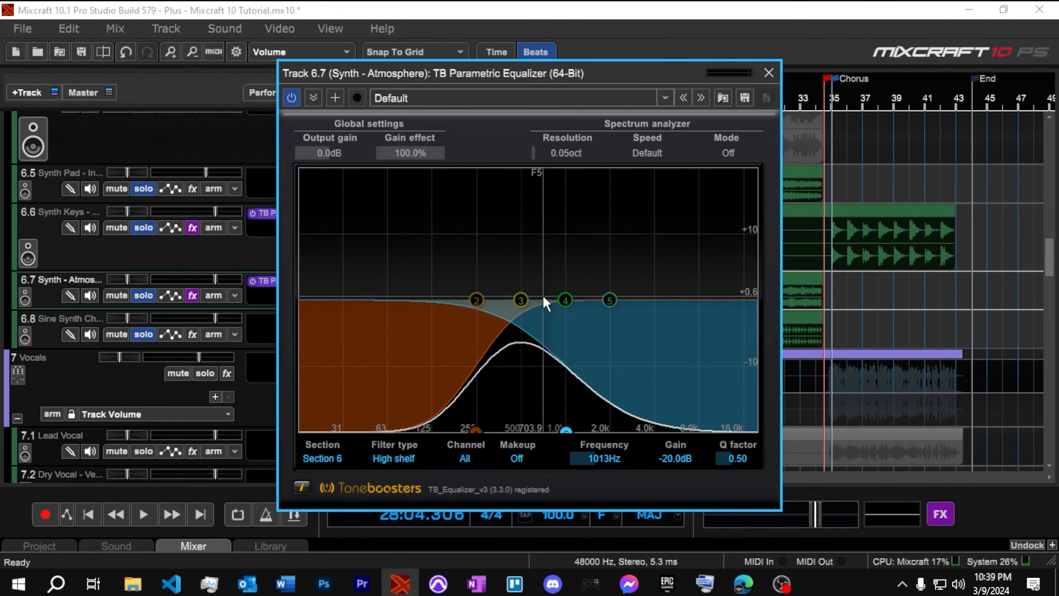
pyautogui.moveTo(519, 301); pyautogui.dragTo(533, 257)
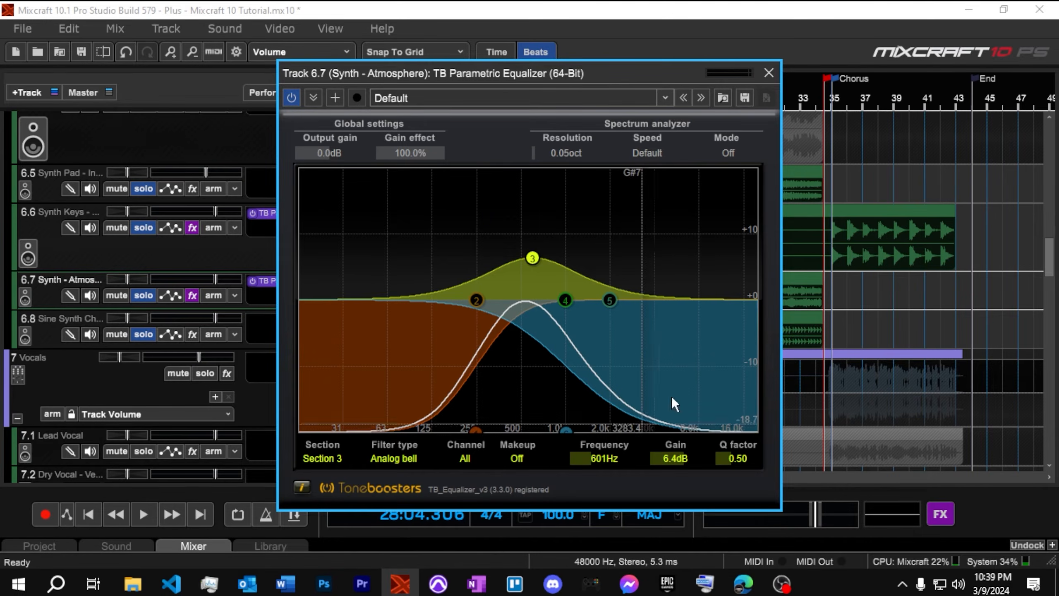
# Move the equalizer window aside and take all the synth tracks except Synth - Atmosphere out of solo
pyautogui.moveTo(676, 75); pyautogui.dragTo(825, 119)
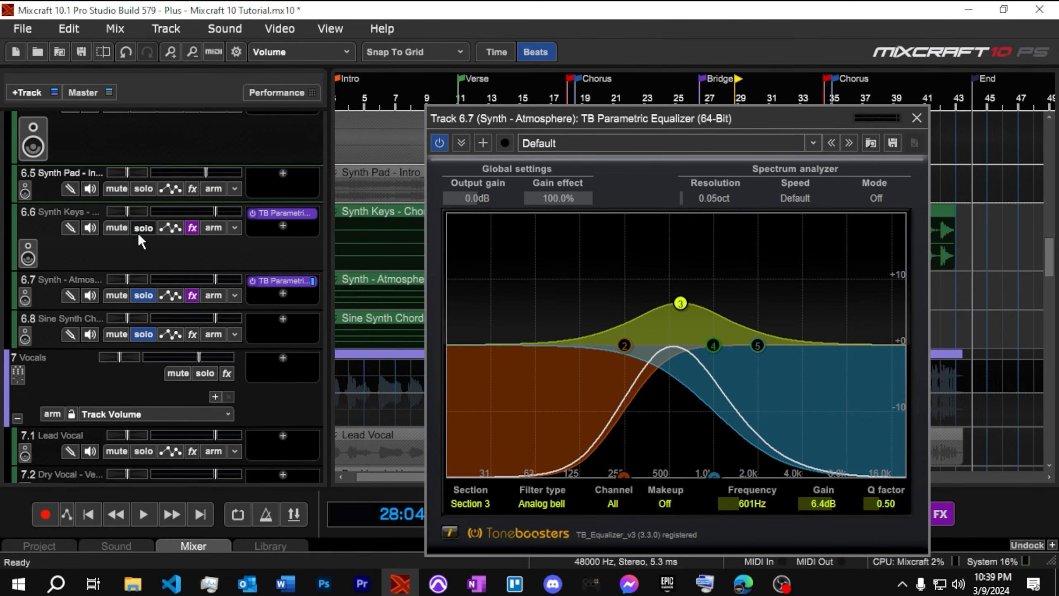
pyautogui.scroll(5, 185, 246)
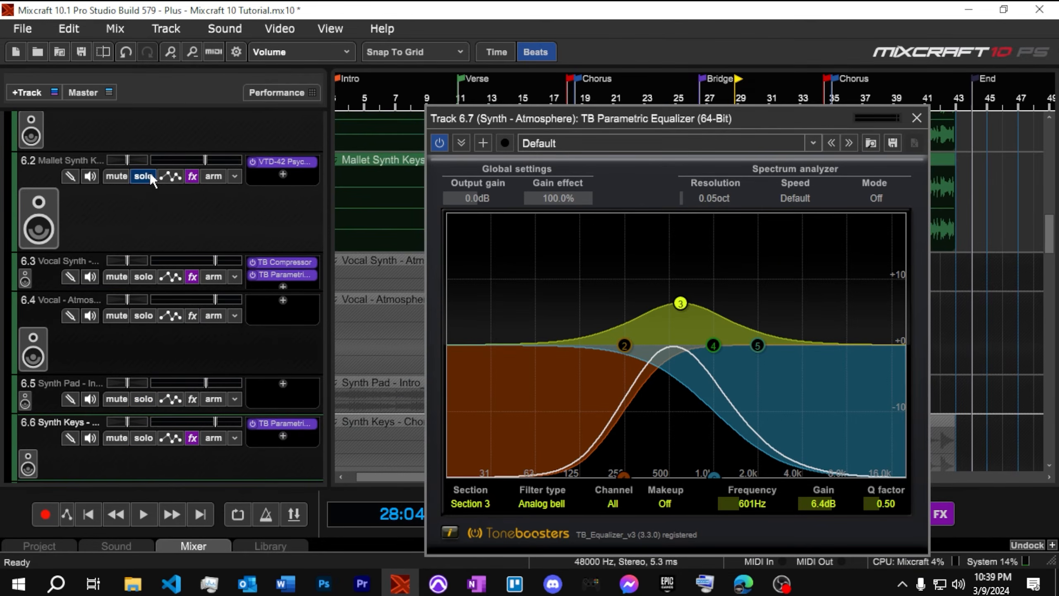
pyautogui.scroll(2, 159, 220)
pyautogui.scroll(-6, 169, 186)
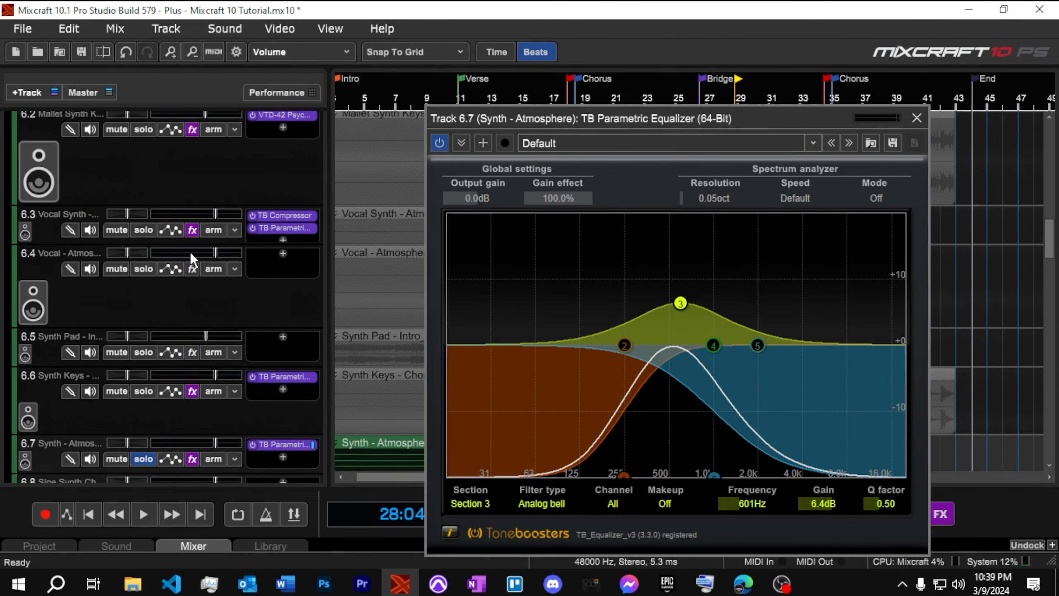
pyautogui.click(151, 310)
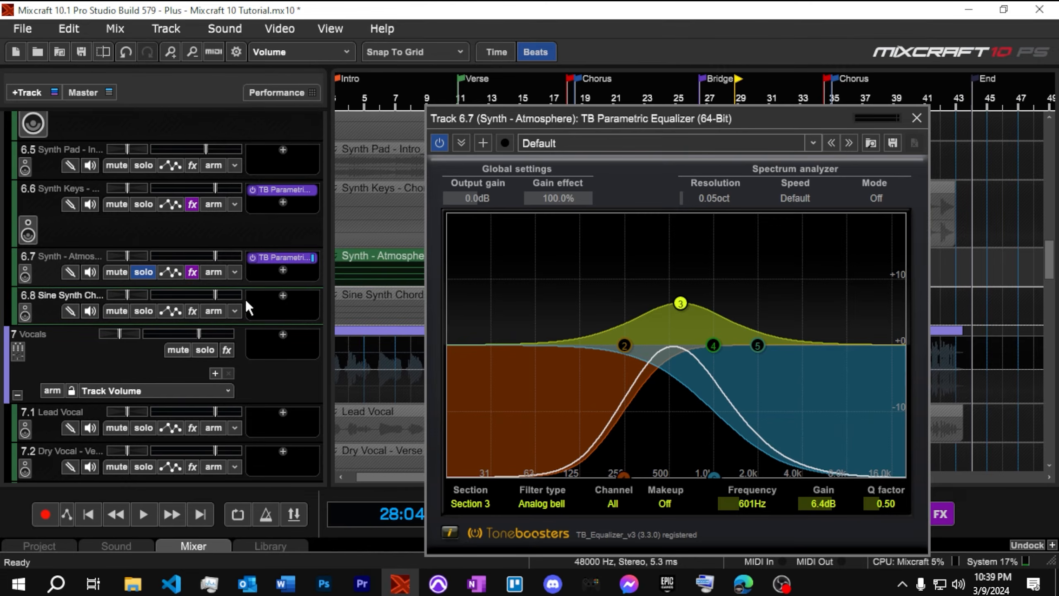
# Play from the start of the bridge, raise the equalizer's output gain to about 2.5 dB, and close the equalizer
pyautogui.click(703, 100)
pyautogui.press('space')
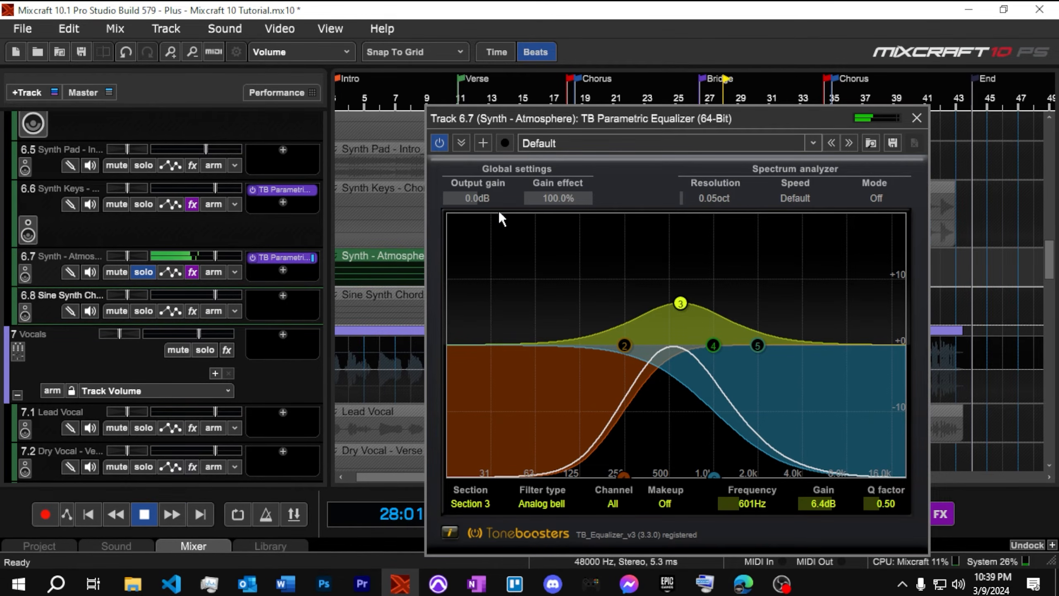
pyautogui.moveTo(475, 199); pyautogui.dragTo(474, 178)
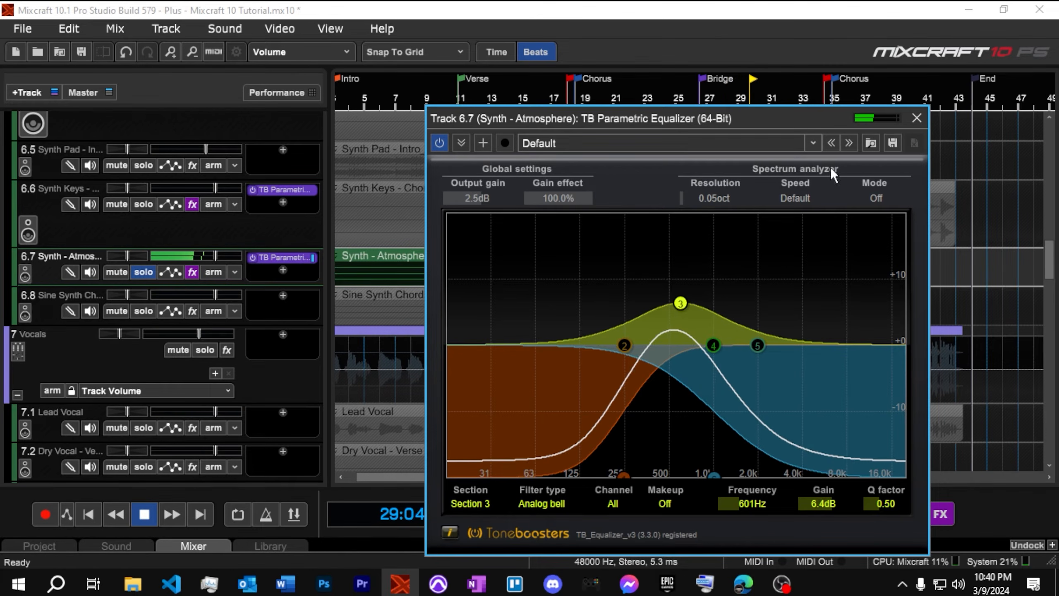
pyautogui.click(915, 120)
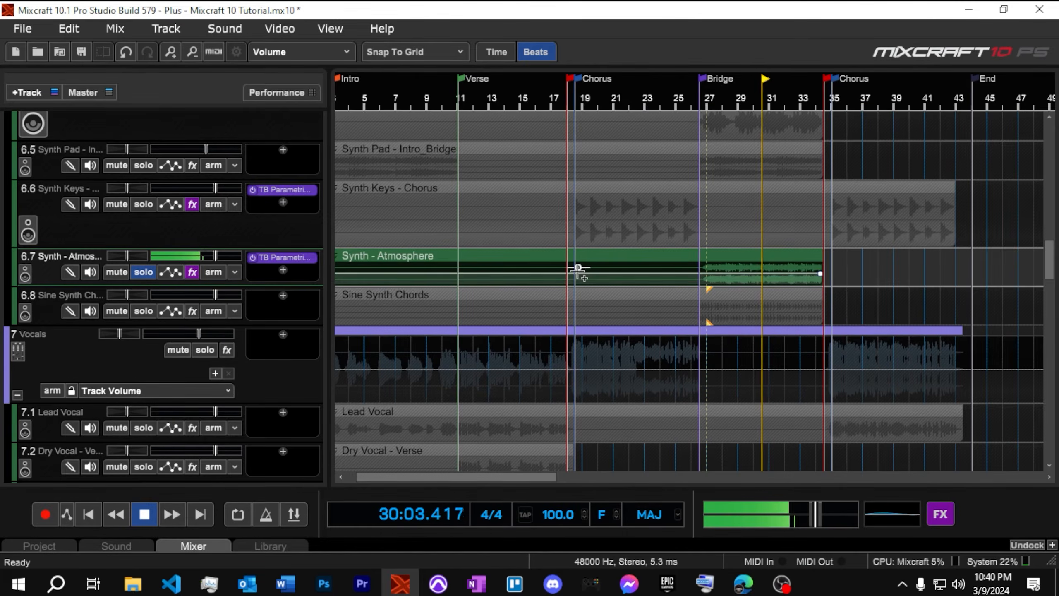
# Compare the Synth - Atmosphere track with its equalizer bypassed and enabled during playback
pyautogui.press('space')
pyautogui.press('space')
pyautogui.click(252, 257)
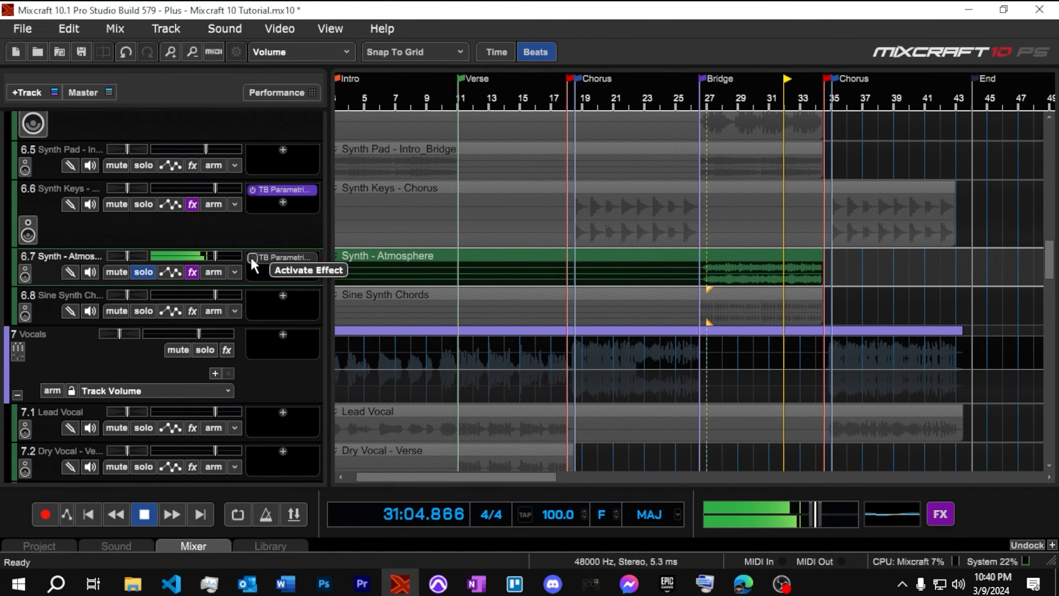
pyautogui.click(252, 256)
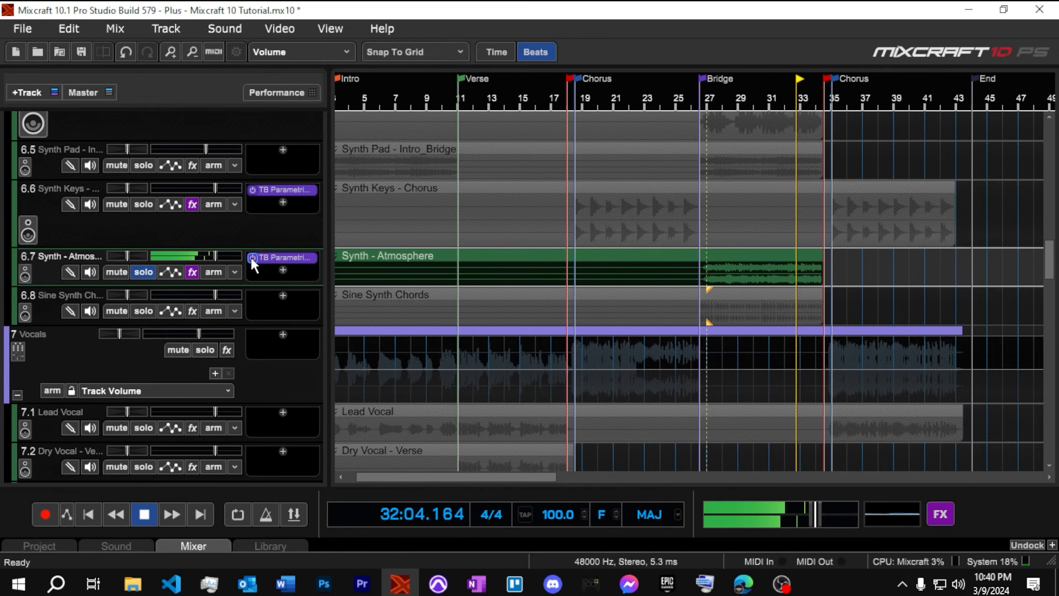
# Stop playback and make the Synth - Atmosphere track slightly taller
pyautogui.press('space')
pyautogui.moveTo(265, 286); pyautogui.dragTo(261, 331)
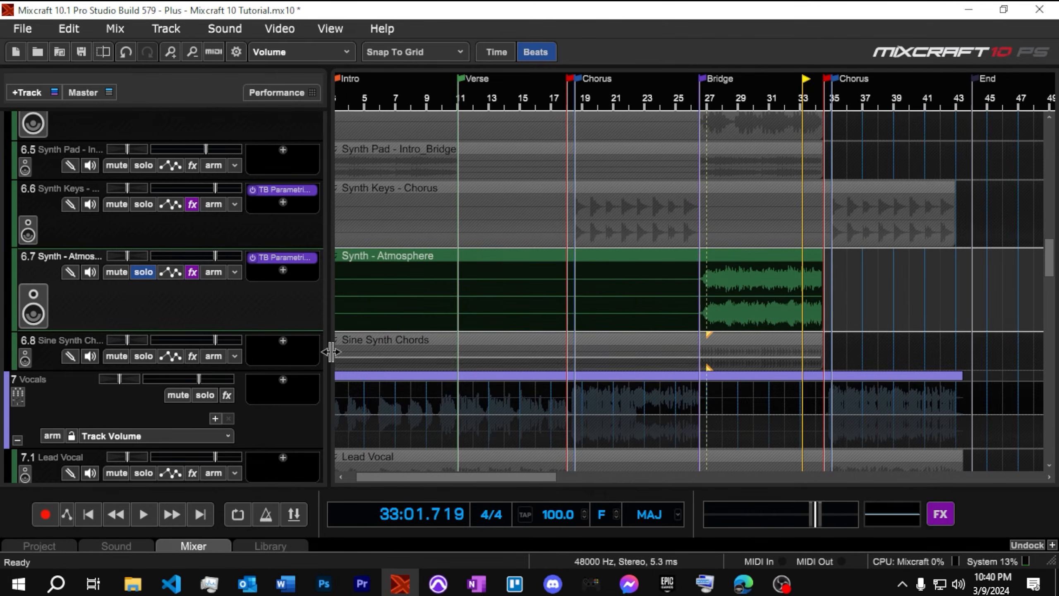
pyautogui.moveTo(290, 330); pyautogui.dragTo(294, 302)
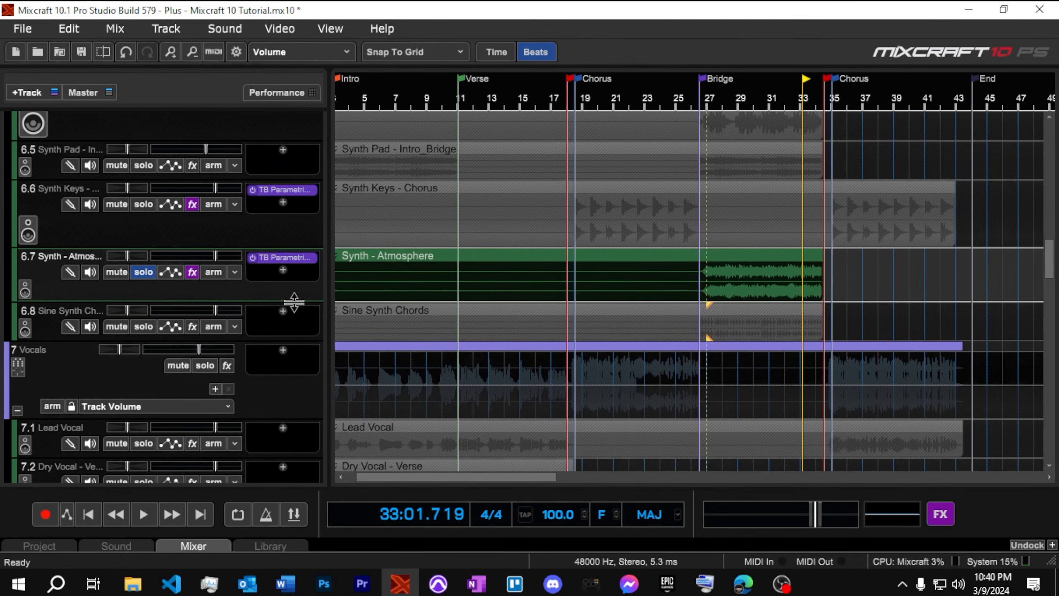
# Return to the start of the bridge, move the solo from Synth - Atmosphere to Sine Synth Chords, and make that track taller
pyautogui.click(699, 100)
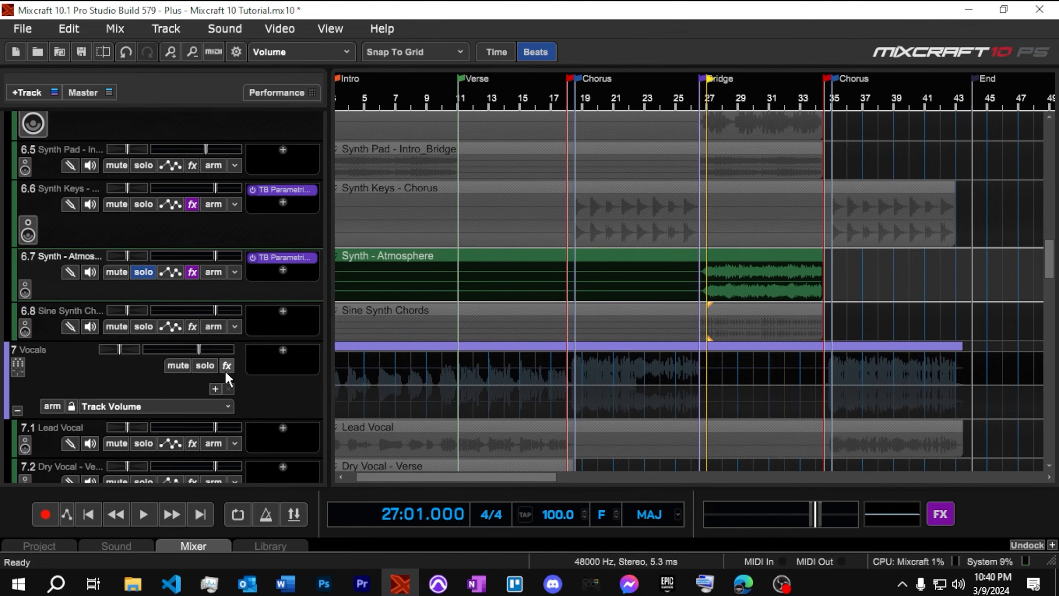
pyautogui.click(142, 327)
pyautogui.moveTo(52, 340); pyautogui.dragTo(51, 398)
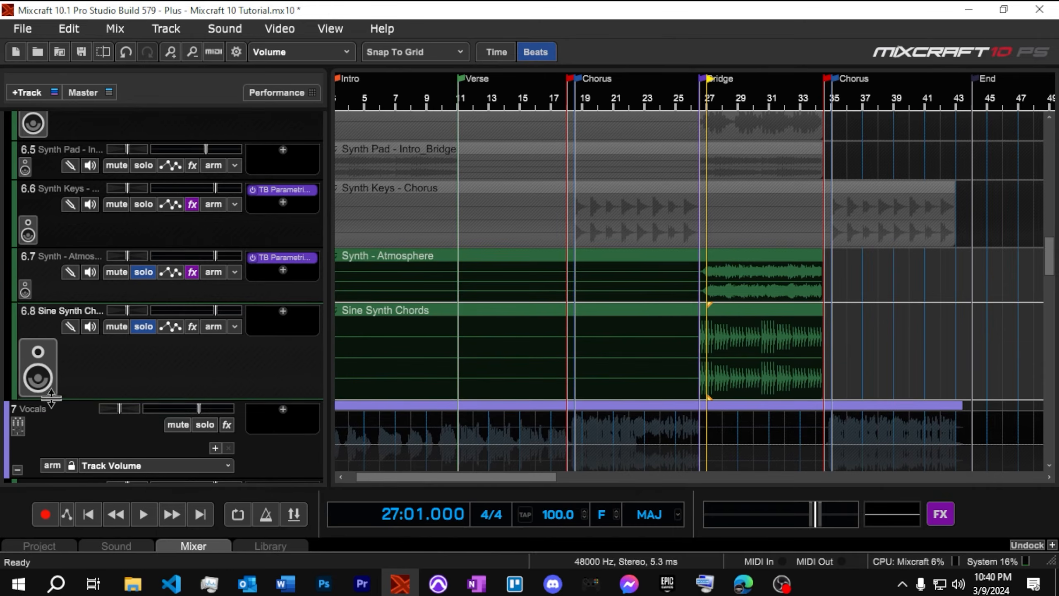
pyautogui.click(146, 271)
# Listen to the soloed Sine Synth Chords track from just before the bridge, and stop playback
pyautogui.scroll(-1, 259, 365)
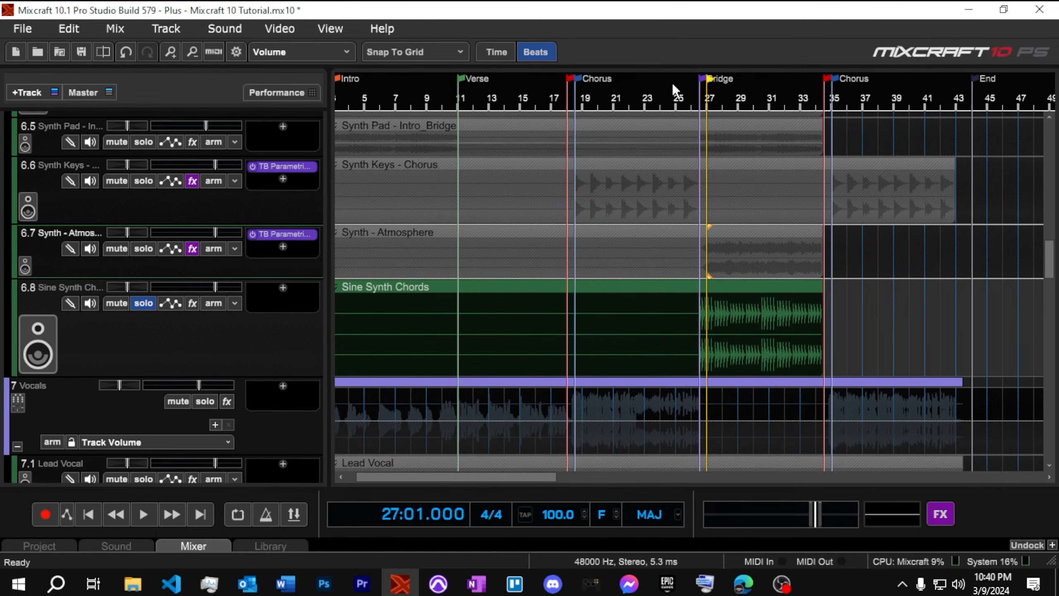
pyautogui.click(691, 112)
pyautogui.press('space')
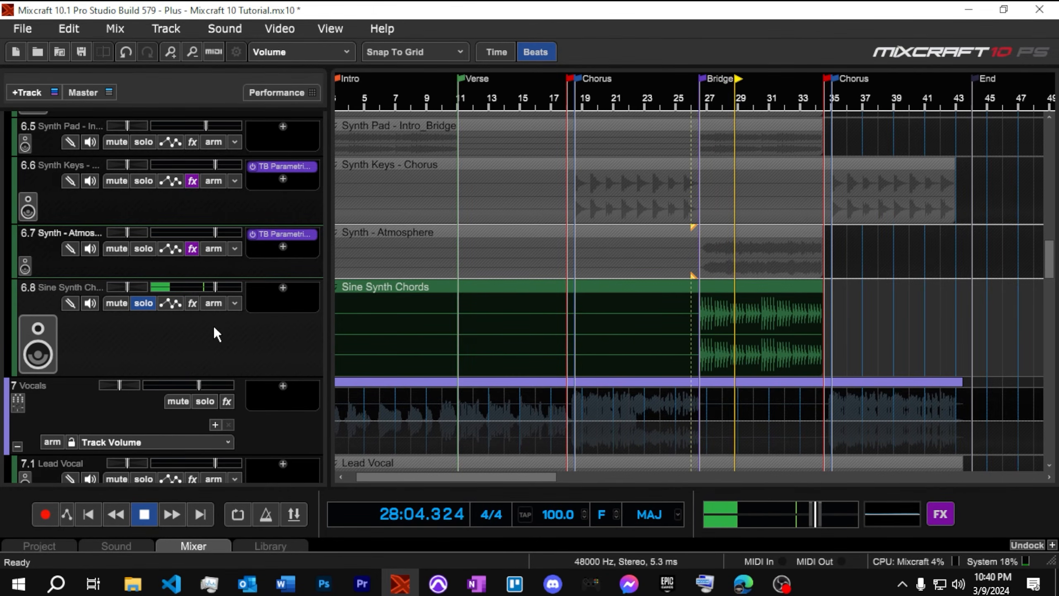
pyautogui.press('space')
# Add the TB TimeMachine Bit Crusher effect to Sine Synth Chords and audition it from the start of the bridge
pyautogui.click(283, 287)
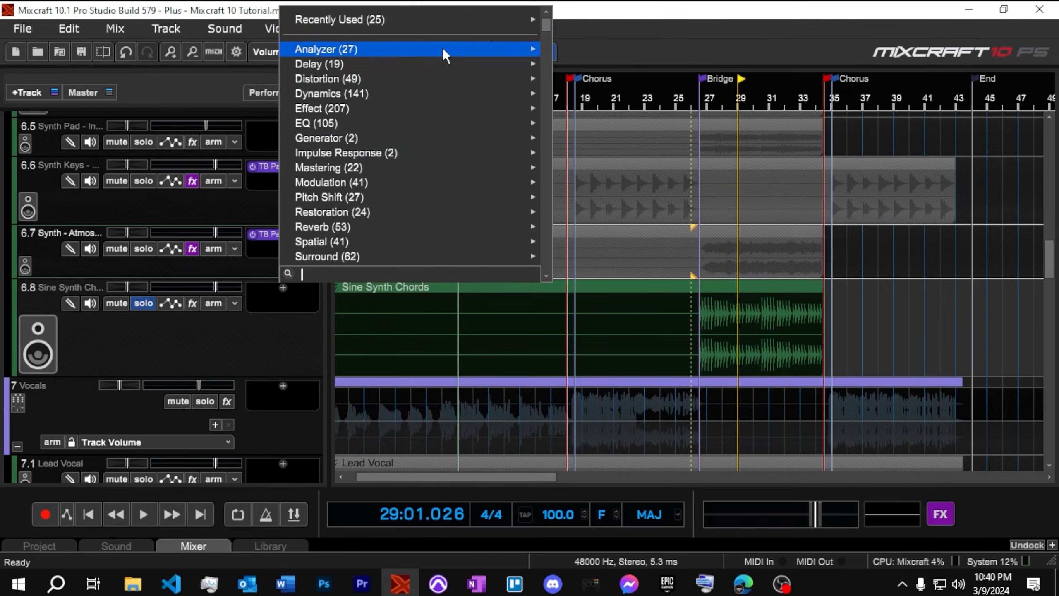
pyautogui.moveTo(439, 16)
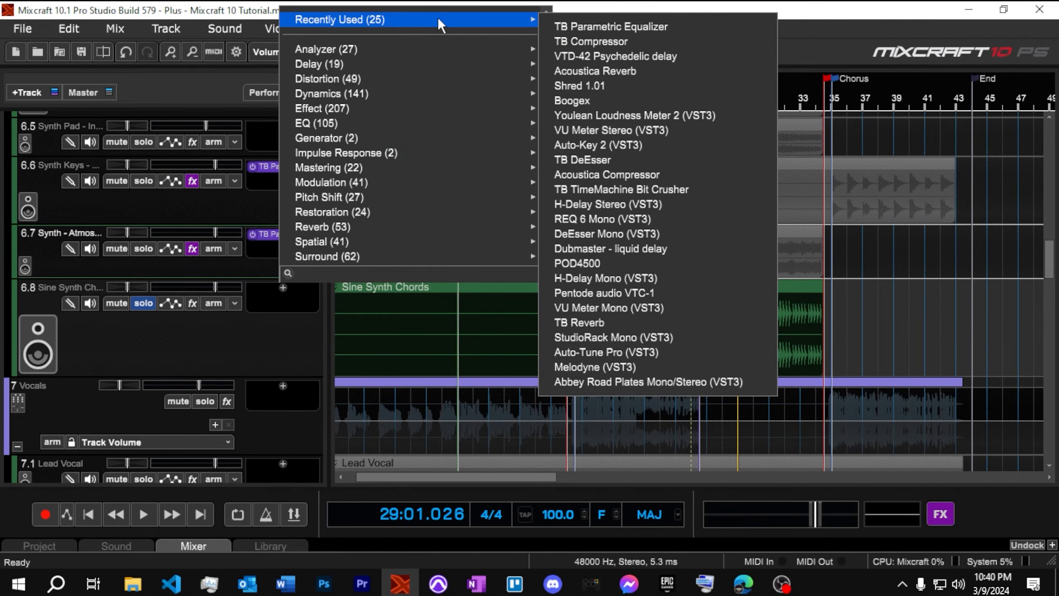
pyautogui.click(653, 194)
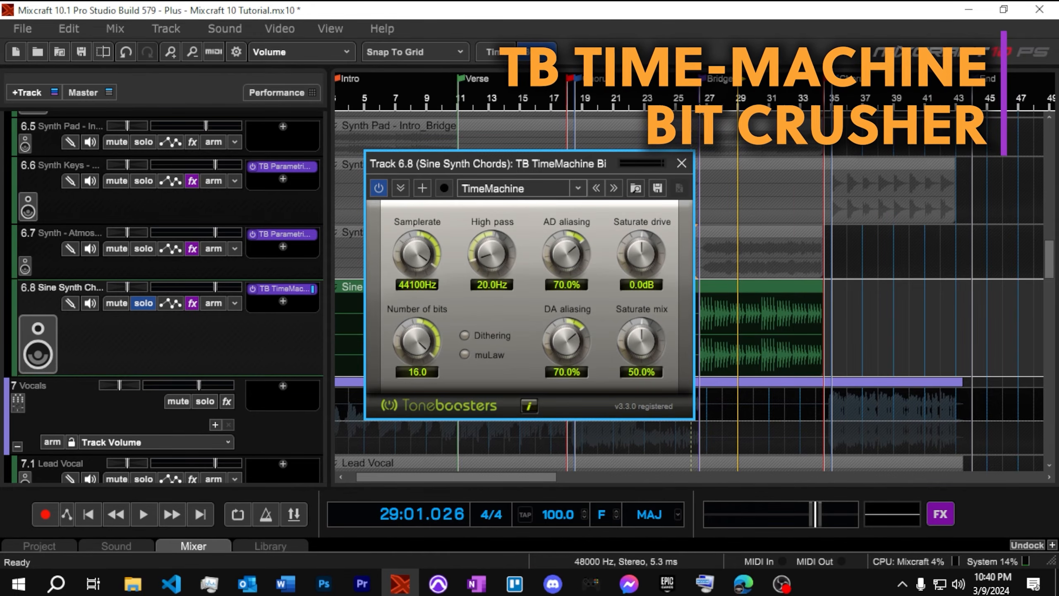
pyautogui.click(707, 105)
pyautogui.press('space')
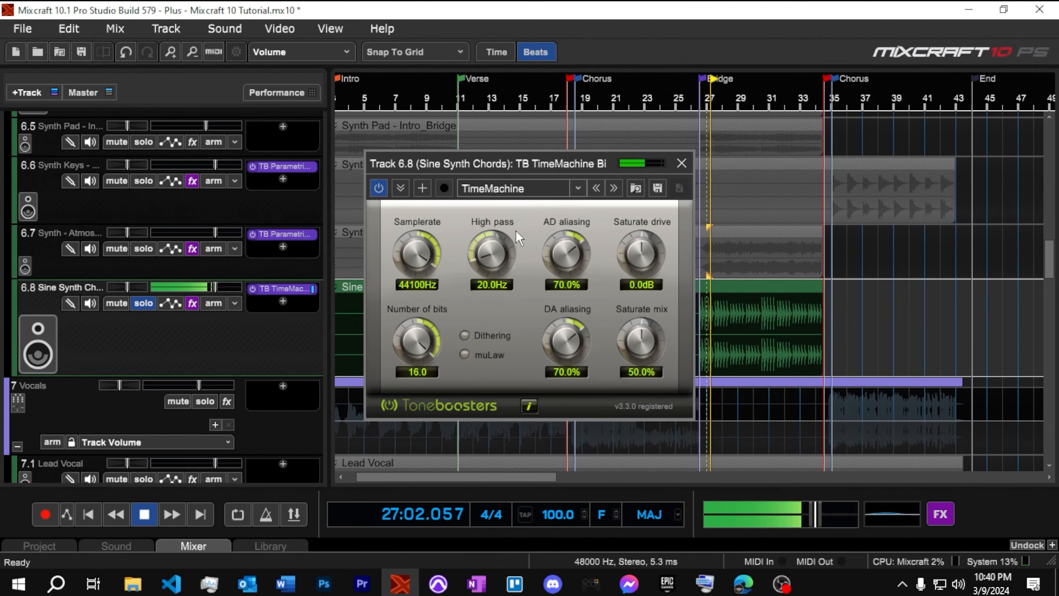
pyautogui.press('space')
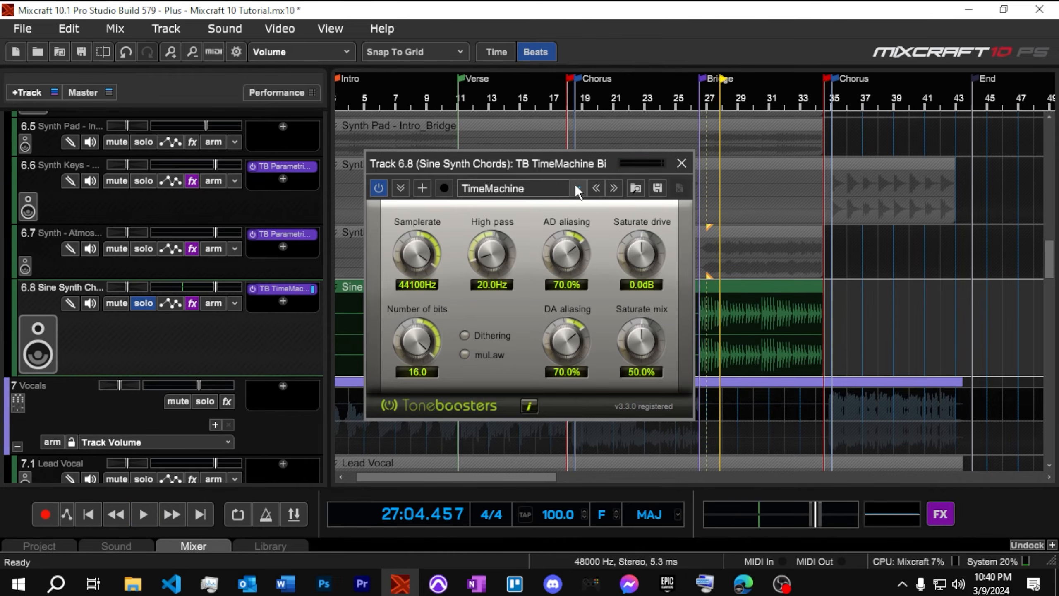
# Load the bit crusher's Cheap toy preset and resume playback in the bridge
pyautogui.click(577, 189)
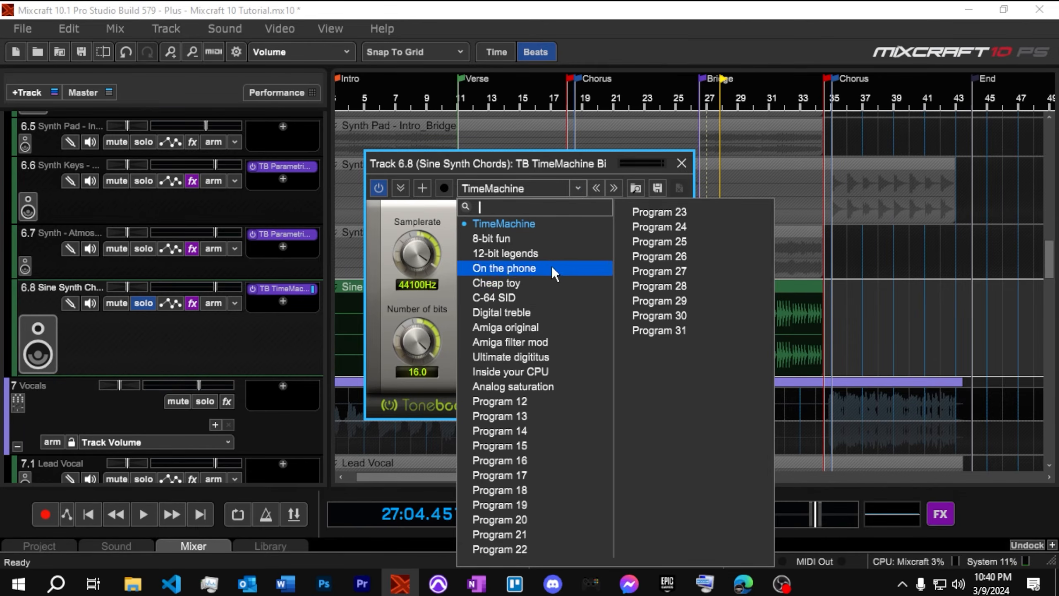
pyautogui.click(542, 283)
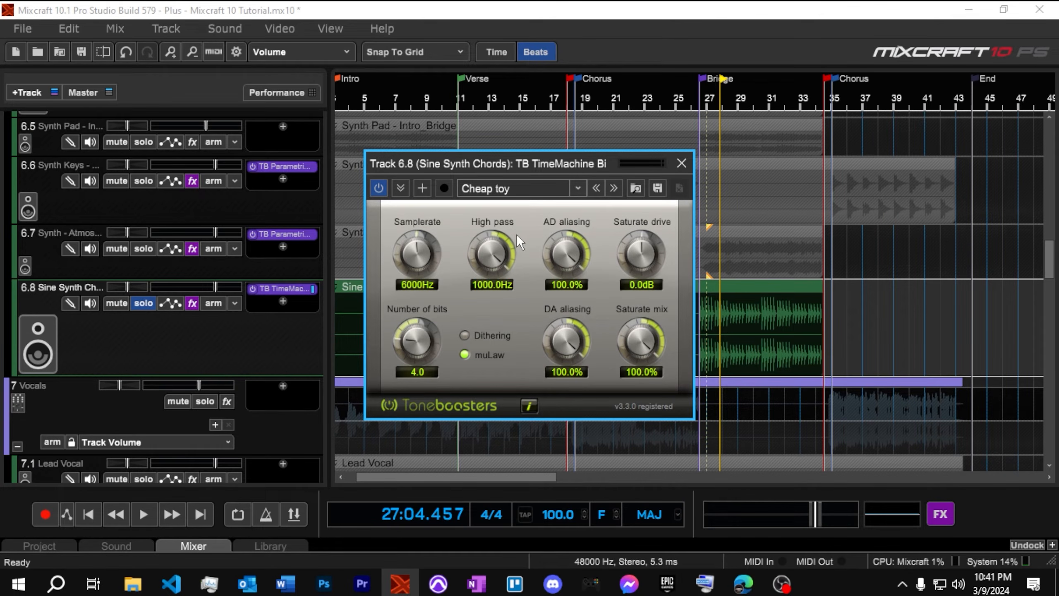
pyautogui.press('space')
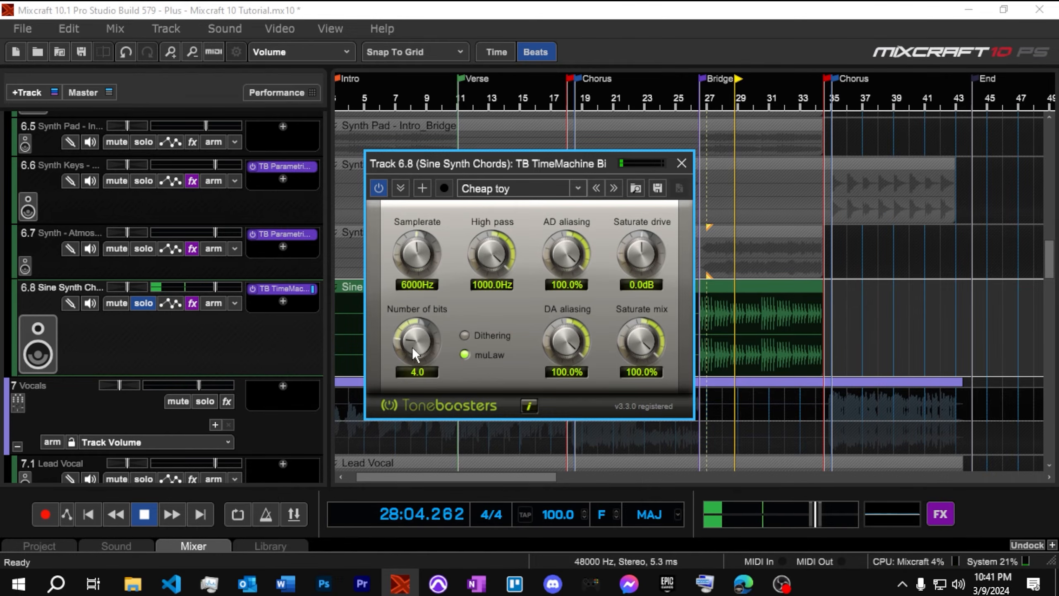
# Set the bit crusher to 6.0 bits, about 9.9 dB saturate drive and about 5482 Hz samplerate during bridge playback, and close it
pyautogui.moveTo(413, 338); pyautogui.dragTo(412, 304)
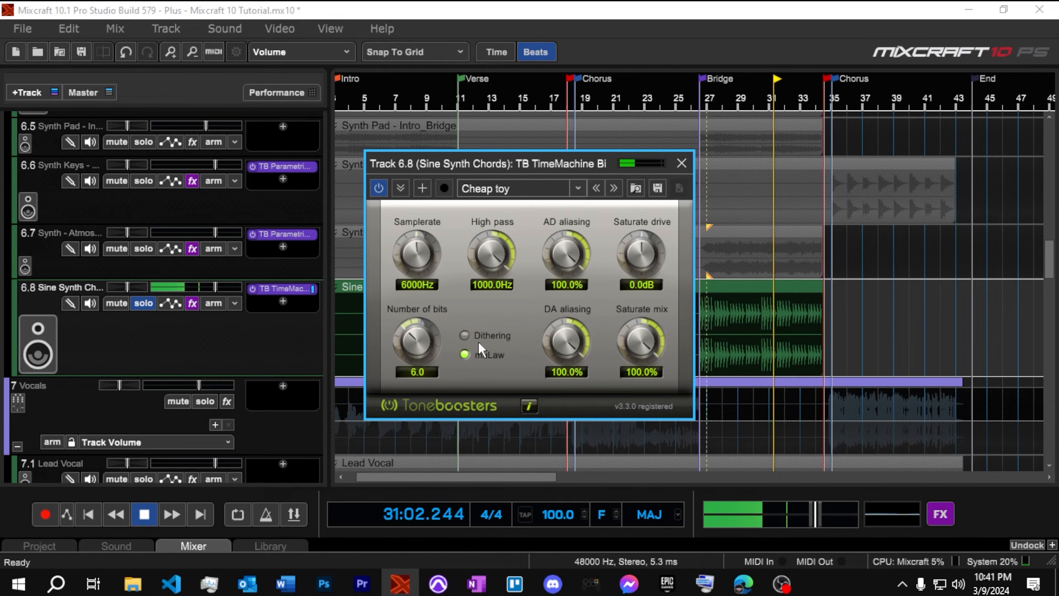
pyautogui.moveTo(638, 252); pyautogui.dragTo(632, 204)
pyautogui.click(707, 110)
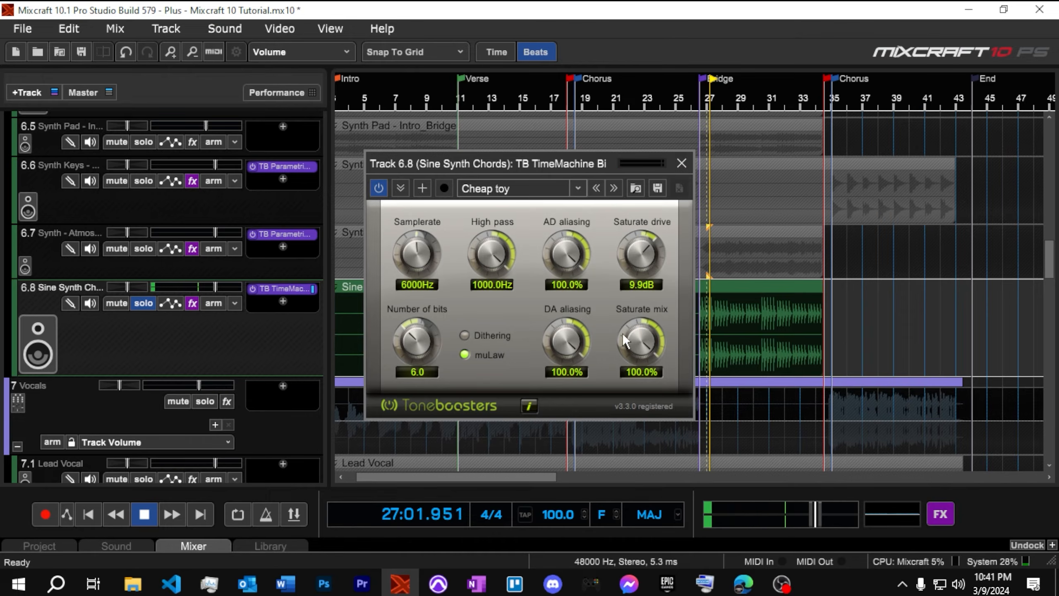
pyautogui.moveTo(415, 257)
pyautogui.mouseDown()
pyautogui.moveTo(419, 274)
pyautogui.moveTo(414, 260)
pyautogui.mouseUp()
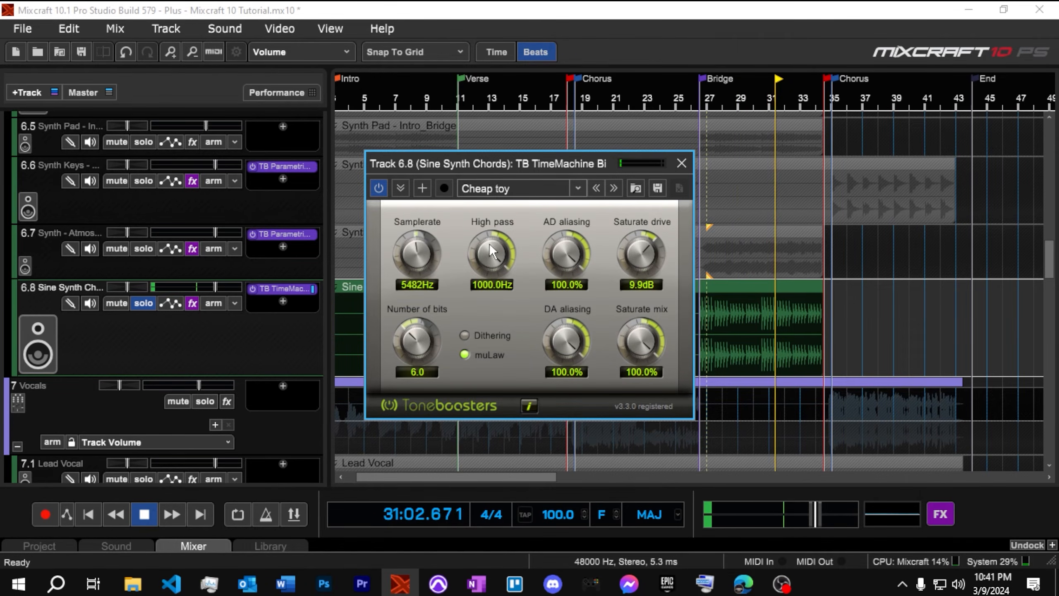
pyautogui.click(682, 162)
# Add the VTD-42 Psychedelic delay to Sine Synth Chords and load its Classic intensive preset
pyautogui.click(704, 105)
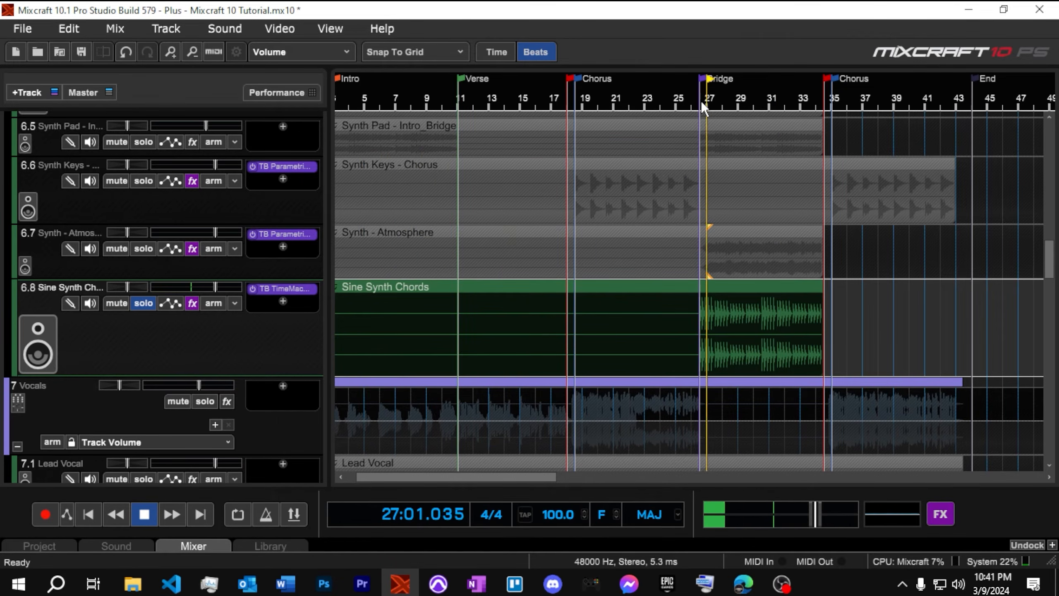
pyautogui.click(283, 301)
pyautogui.moveTo(349, 22)
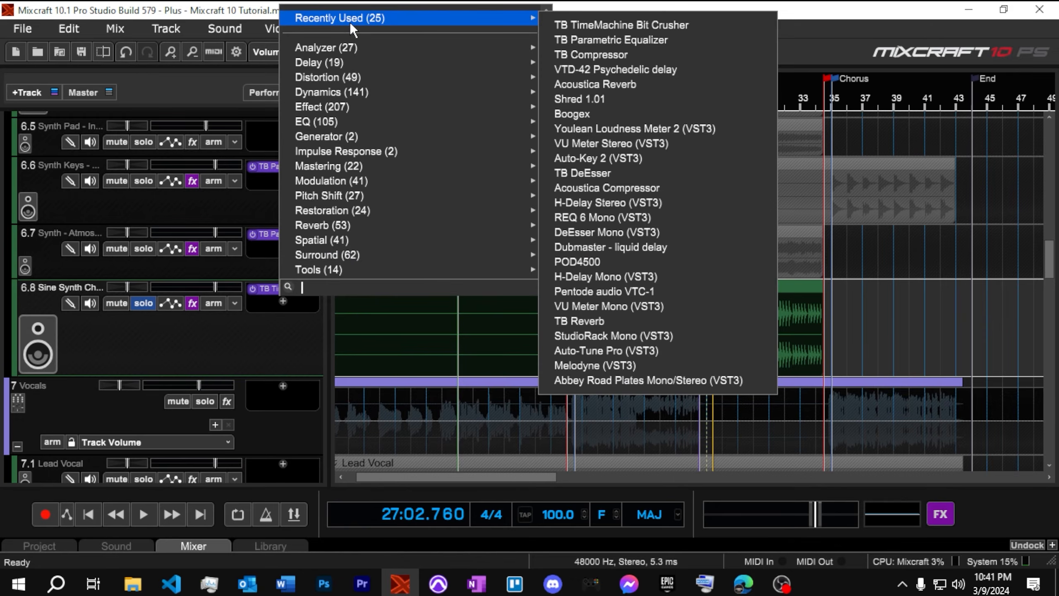
pyautogui.click(588, 69)
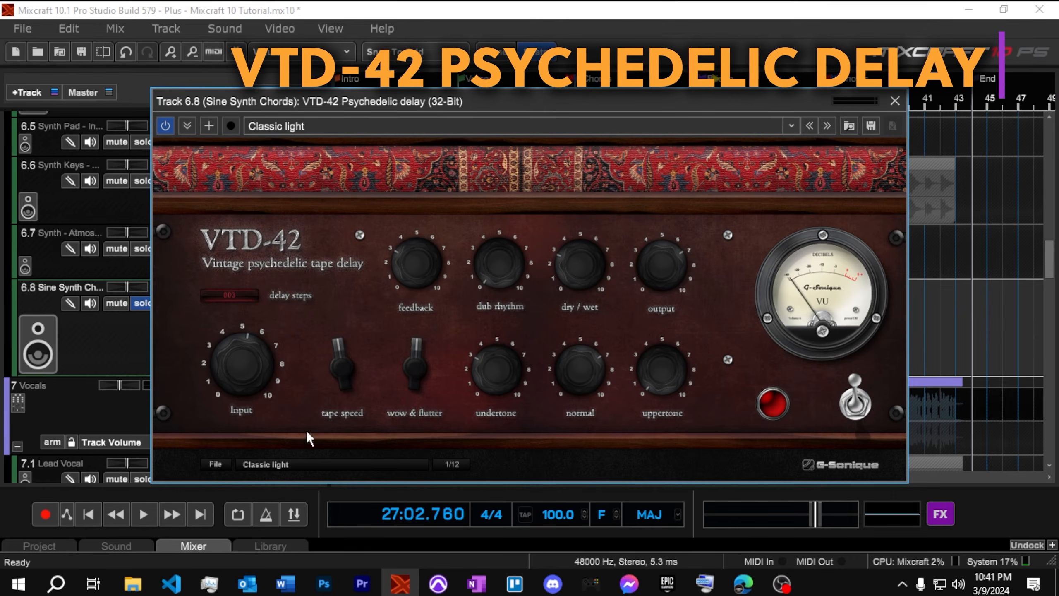
pyautogui.click(286, 463)
pyautogui.click(294, 288)
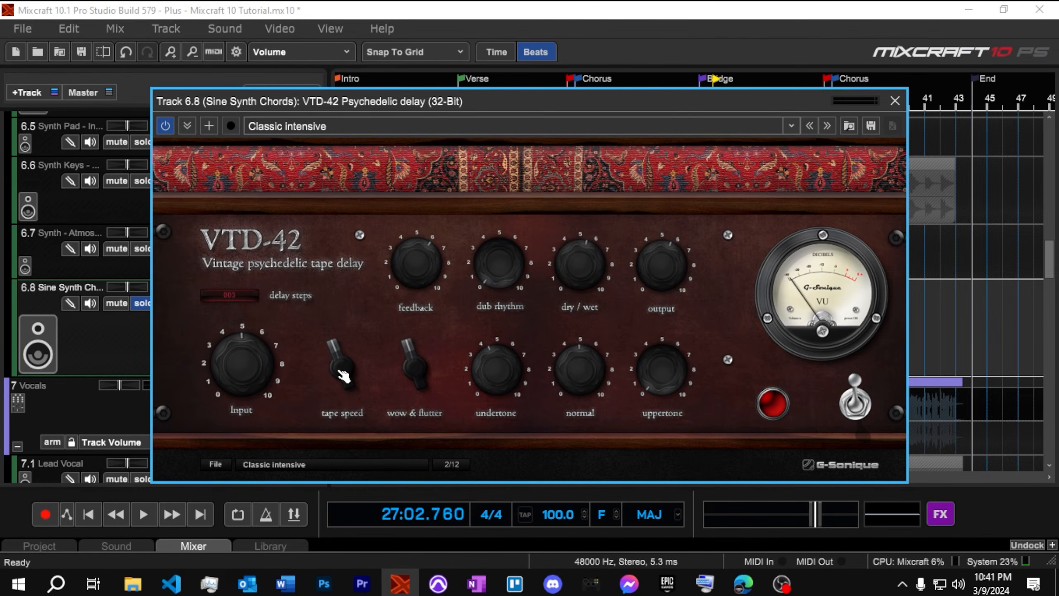
# Play the bridge to hear Sine Synth Chords through the delay, close the delay window, and stop playback
pyautogui.press('space')
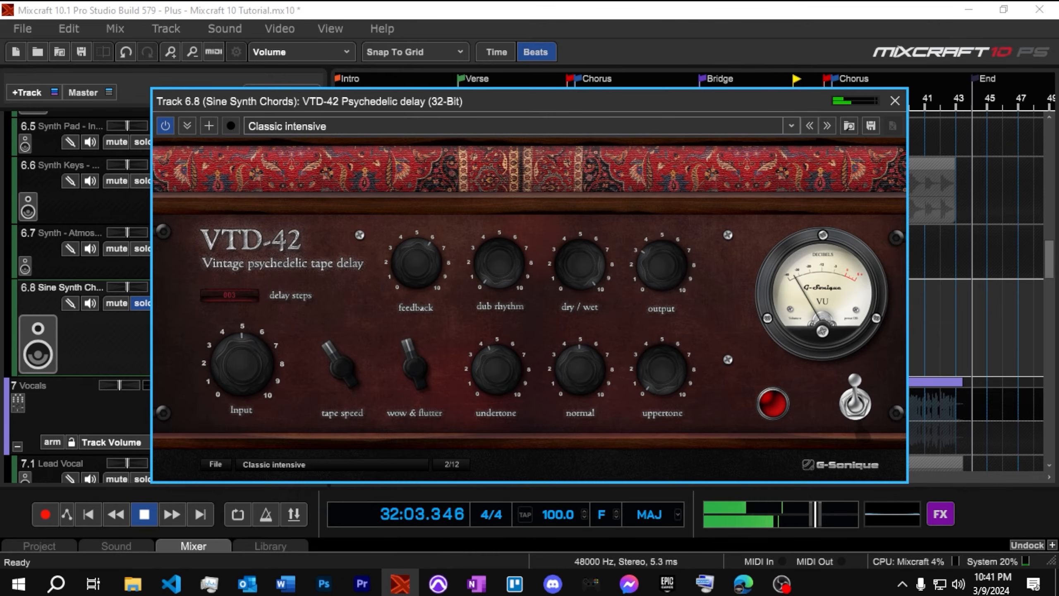
pyautogui.click(900, 103)
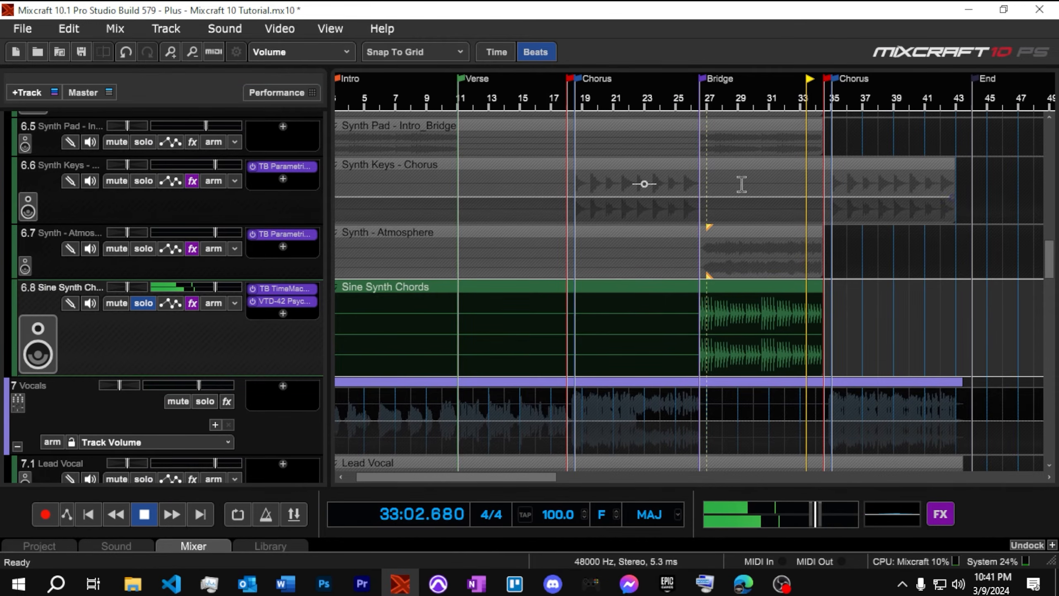
pyautogui.press('space')
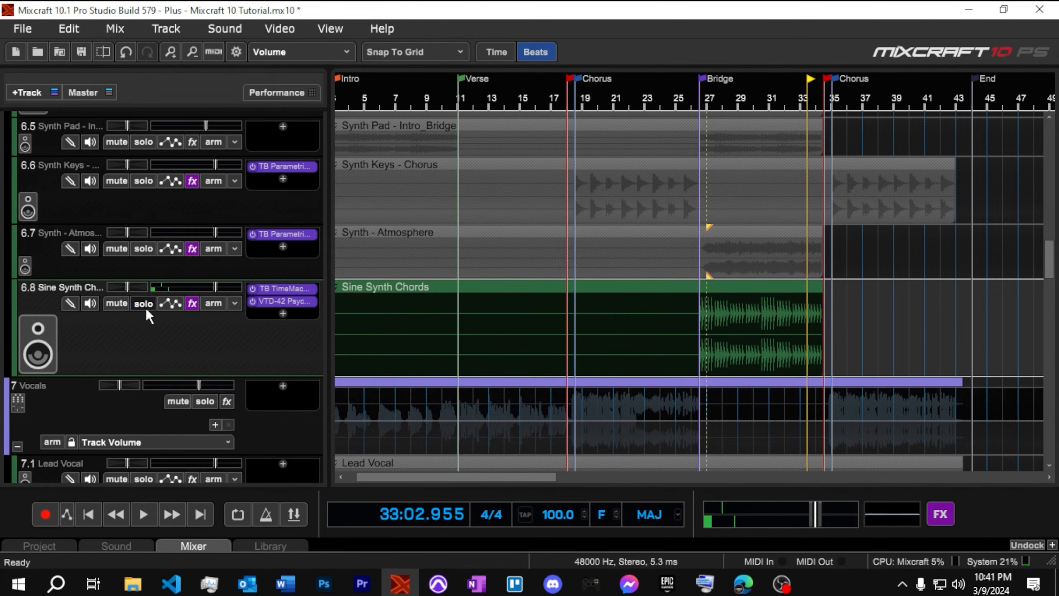
# Take Sine Synth Chords out of solo and mute the Vocals submix
pyautogui.click(144, 305)
pyautogui.scroll(-1, 146, 307)
pyautogui.click(179, 377)
pyautogui.scroll(-2, 398, 289)
# Play the instrumental mix from the start of the first chorus
pyautogui.click(525, 84)
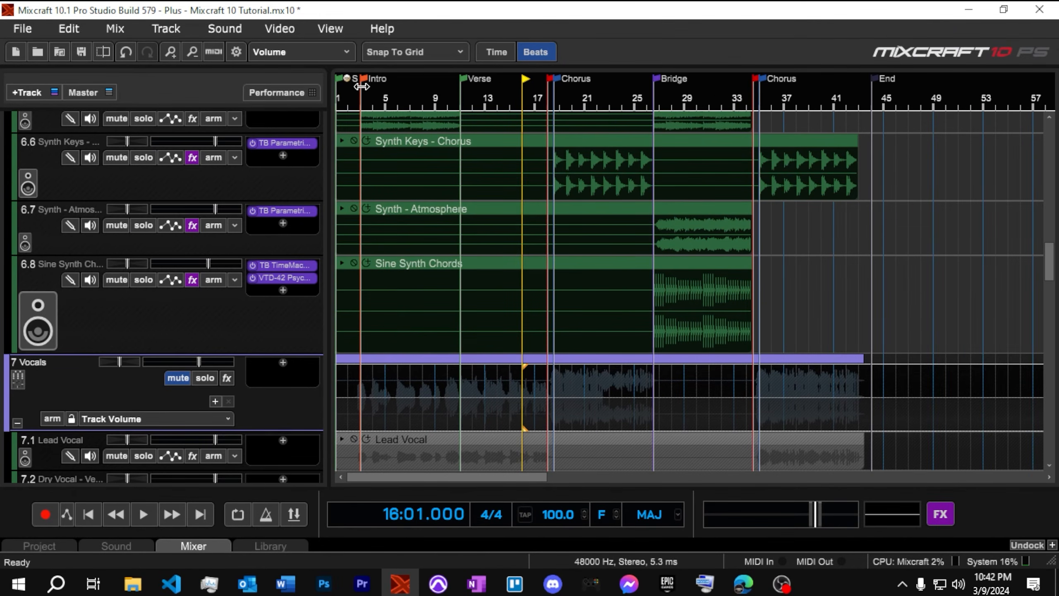
pyautogui.click(553, 86)
pyautogui.press('space')
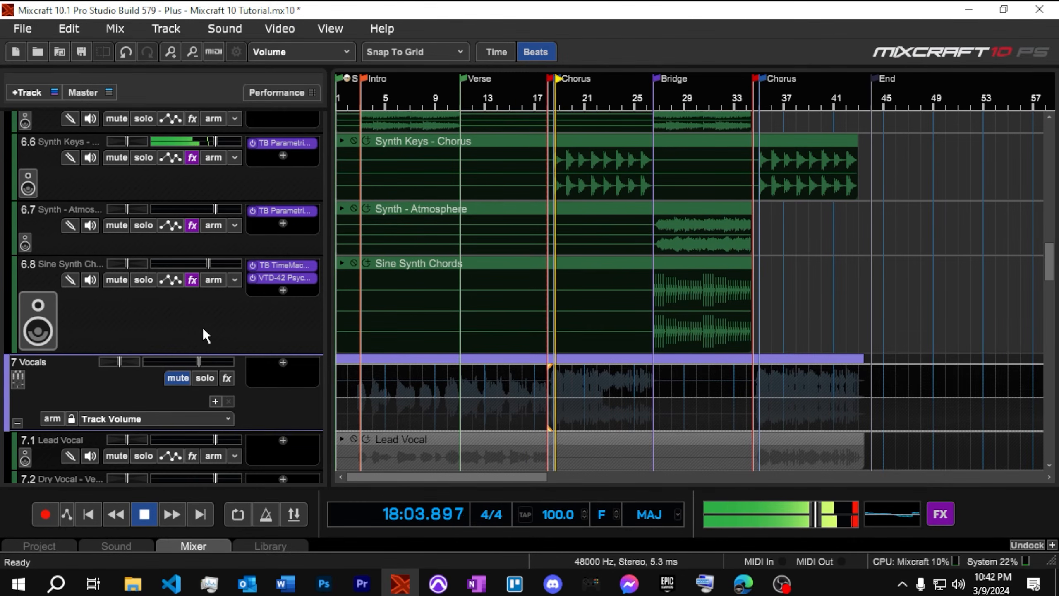
# Lower the volumes of both GTR Chorus tracks during playback, setting track 5.1 to about -3.6 dB
pyautogui.scroll(6, 202, 327)
pyautogui.scroll(5, 200, 324)
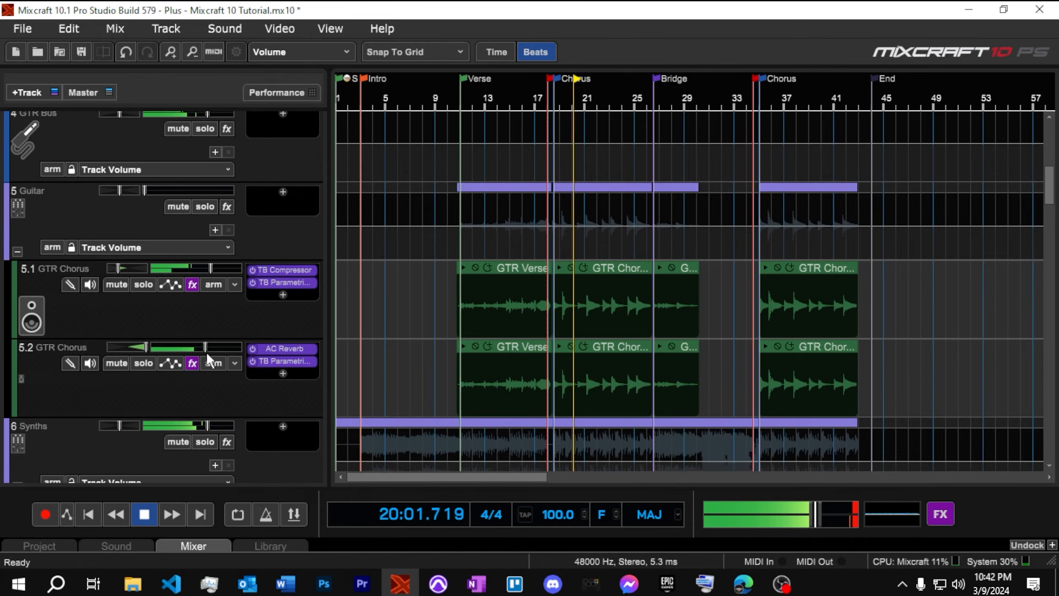
pyautogui.moveTo(206, 347); pyautogui.dragTo(201, 346)
pyautogui.moveTo(211, 267); pyautogui.dragTo(208, 267)
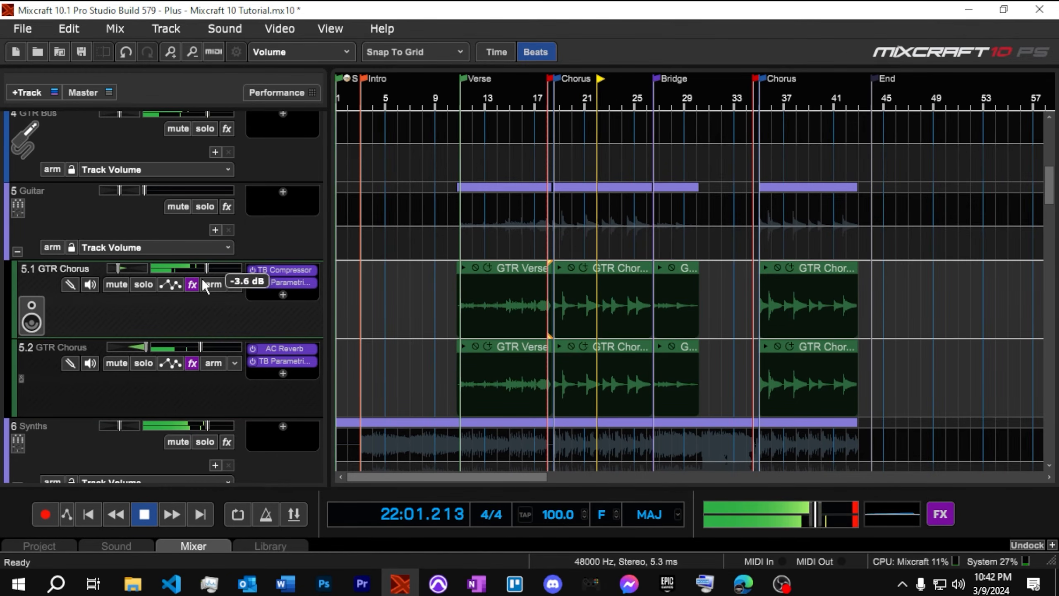
# Expand the Drums submix and lower Drums Light to about -1.9 dB and Drums Full - Chorus and Kick Trigger to about -2.2 dB each
pyautogui.scroll(3, 212, 325)
pyautogui.scroll(6, 228, 328)
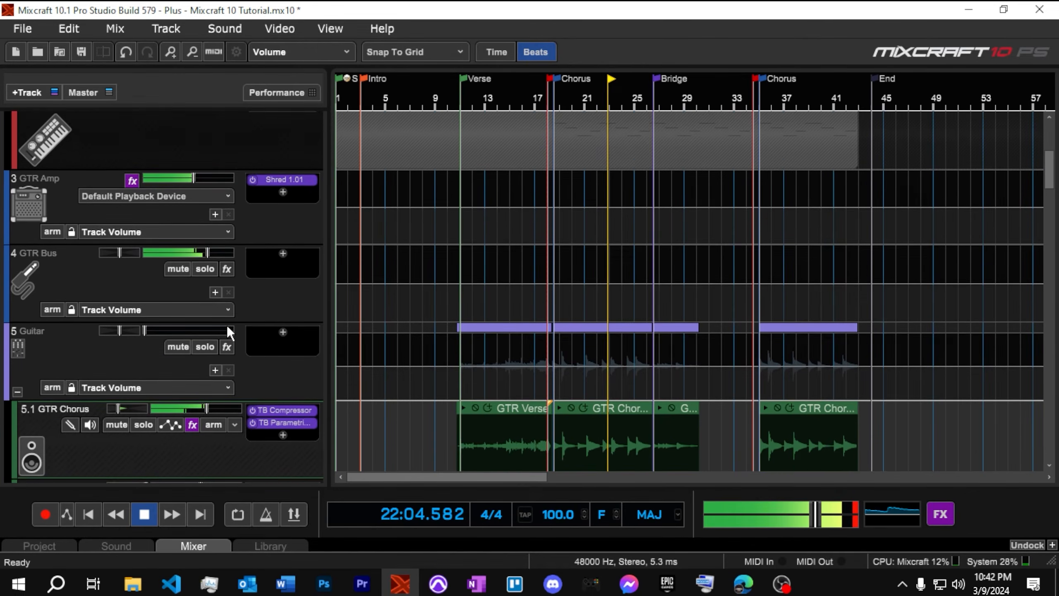
pyautogui.scroll(1, 228, 328)
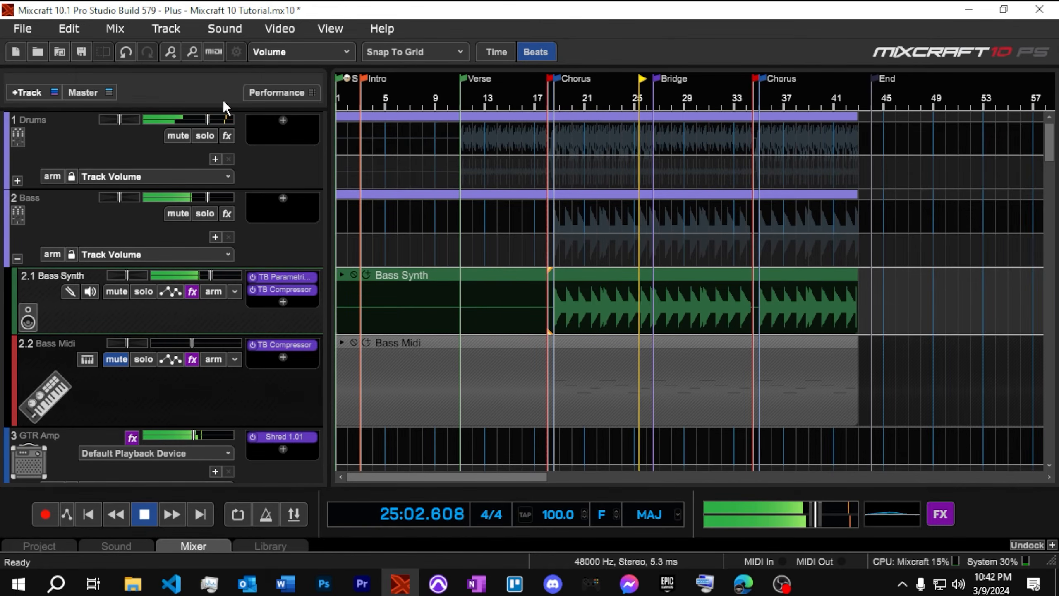
pyautogui.click(17, 181)
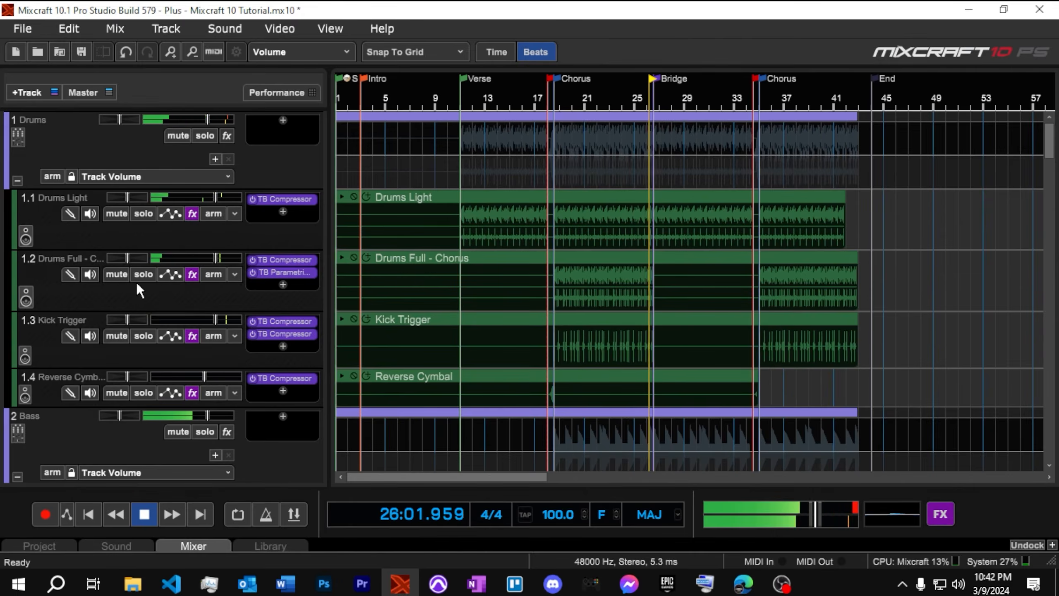
pyautogui.moveTo(216, 197); pyautogui.dragTo(213, 196)
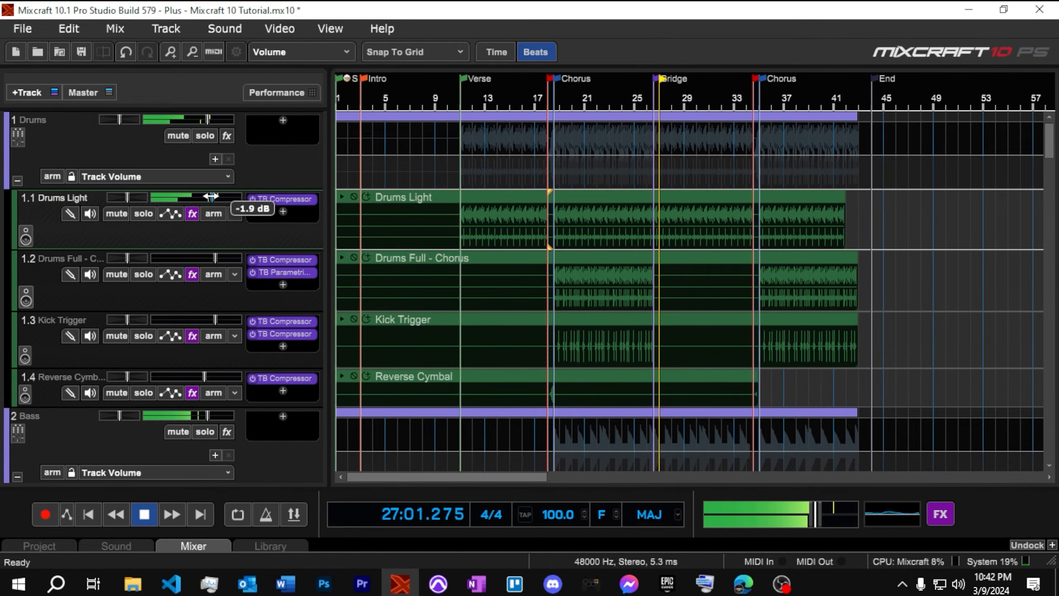
pyautogui.click(215, 256)
pyautogui.moveTo(215, 255); pyautogui.dragTo(212, 257)
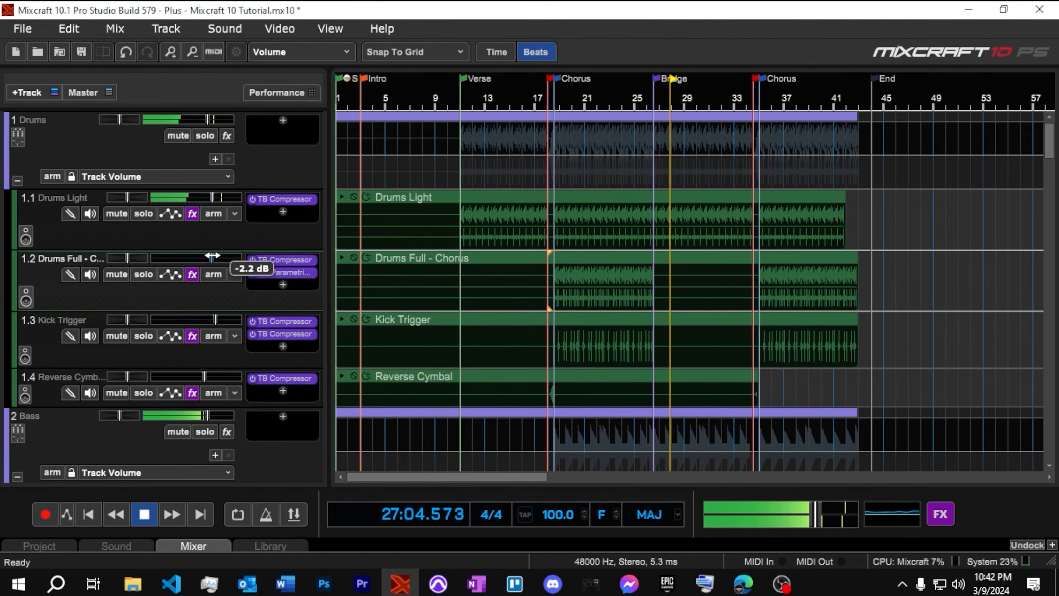
pyautogui.moveTo(215, 320); pyautogui.dragTo(213, 319)
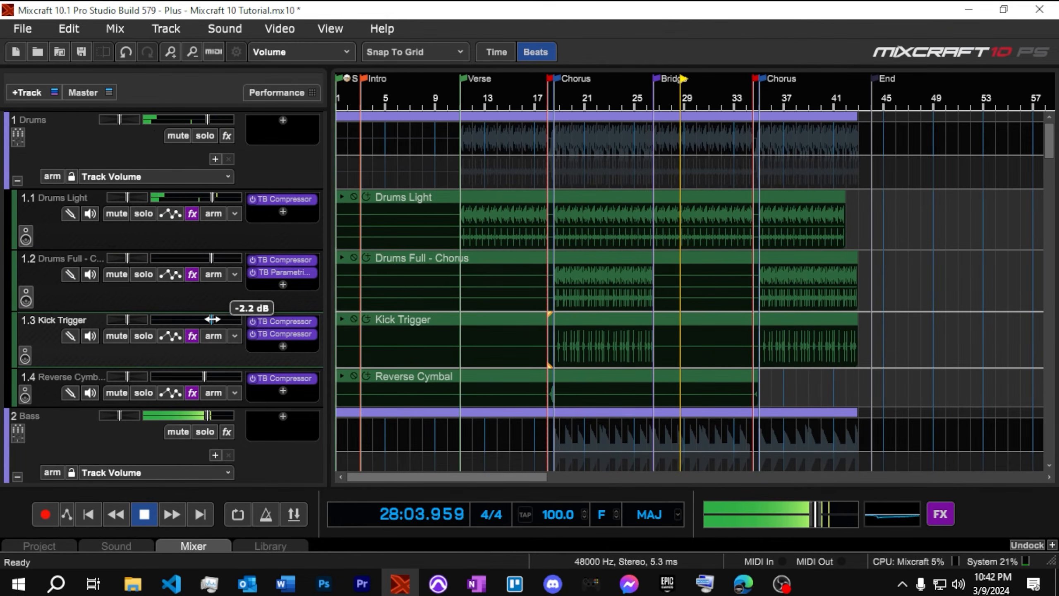
# Lower the volumes of Vocal Synth - Atmosphere, the synth pad, Synth Keys - Chorus and Synth - Atmosphere during playback, stopping in the last chorus
pyautogui.scroll(-10, 116, 311)
pyautogui.scroll(-15, 112, 314)
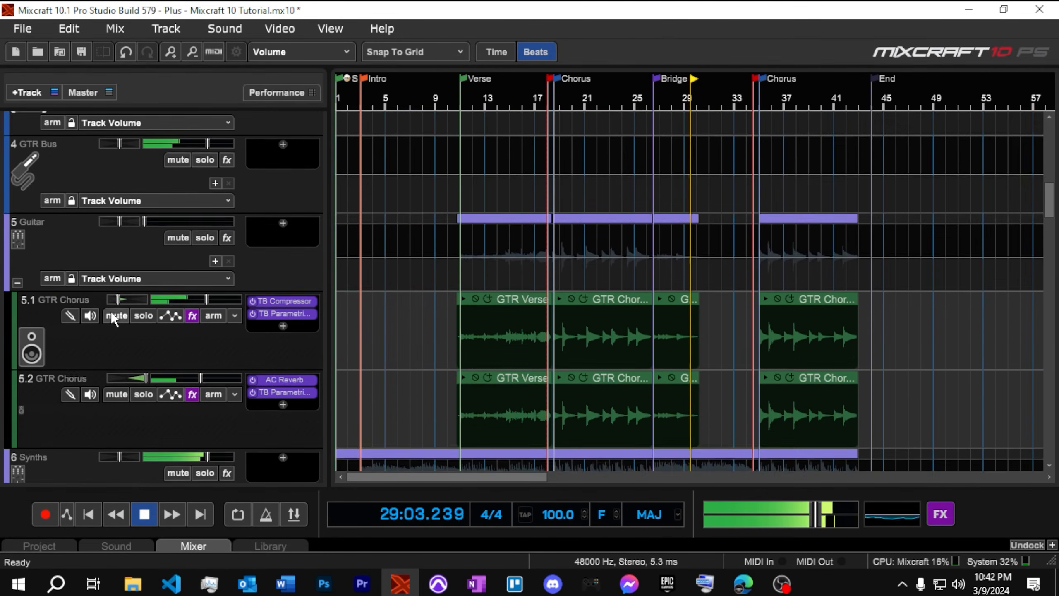
pyautogui.scroll(-3, 111, 312)
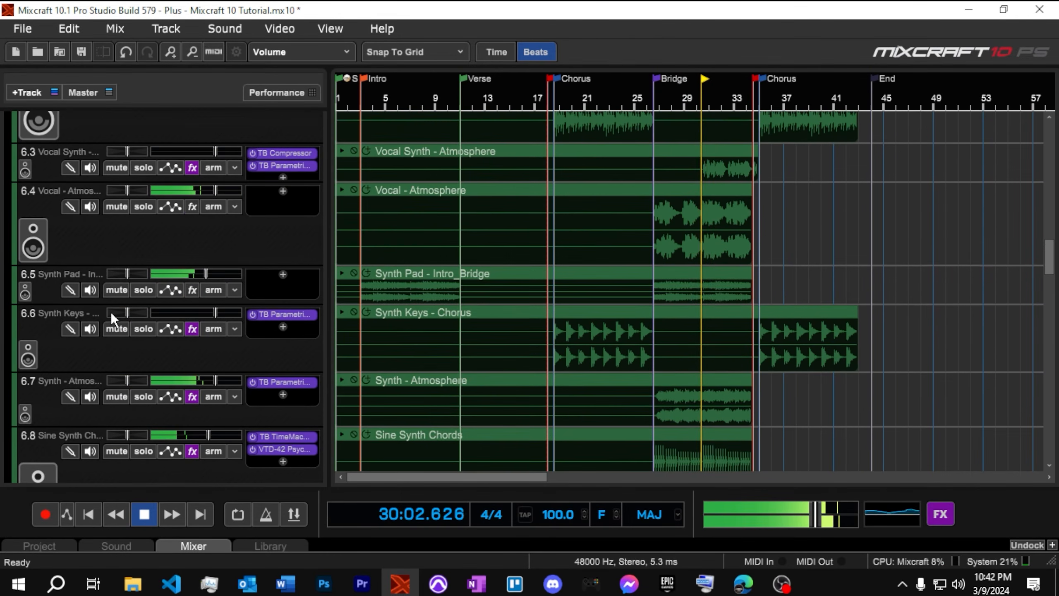
pyautogui.moveTo(219, 153)
pyautogui.moveTo(215, 152); pyautogui.dragTo(211, 152)
pyautogui.scroll(-2, 242, 228)
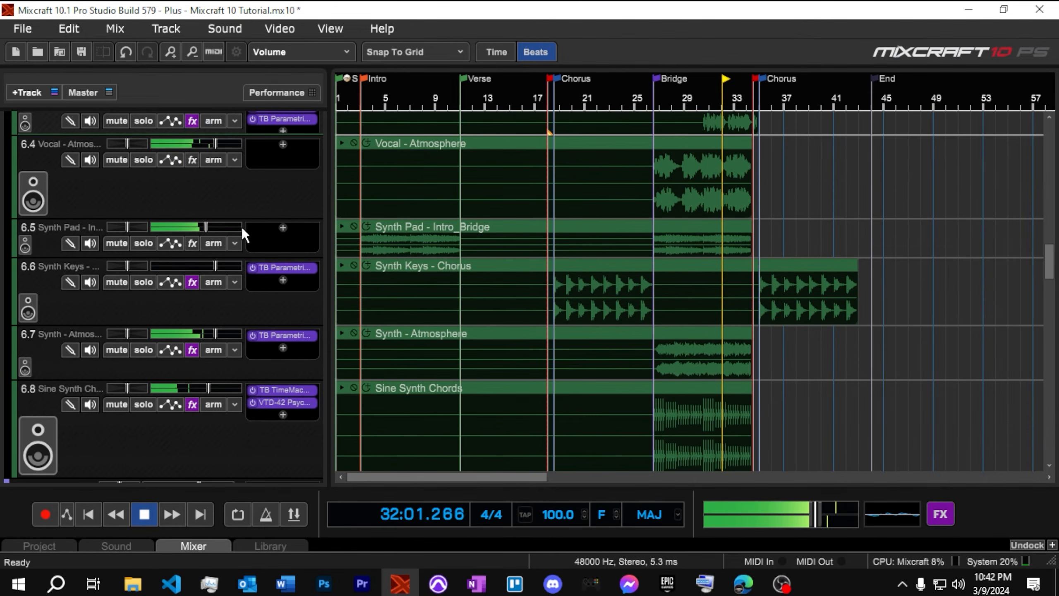
pyautogui.scroll(-2, 242, 228)
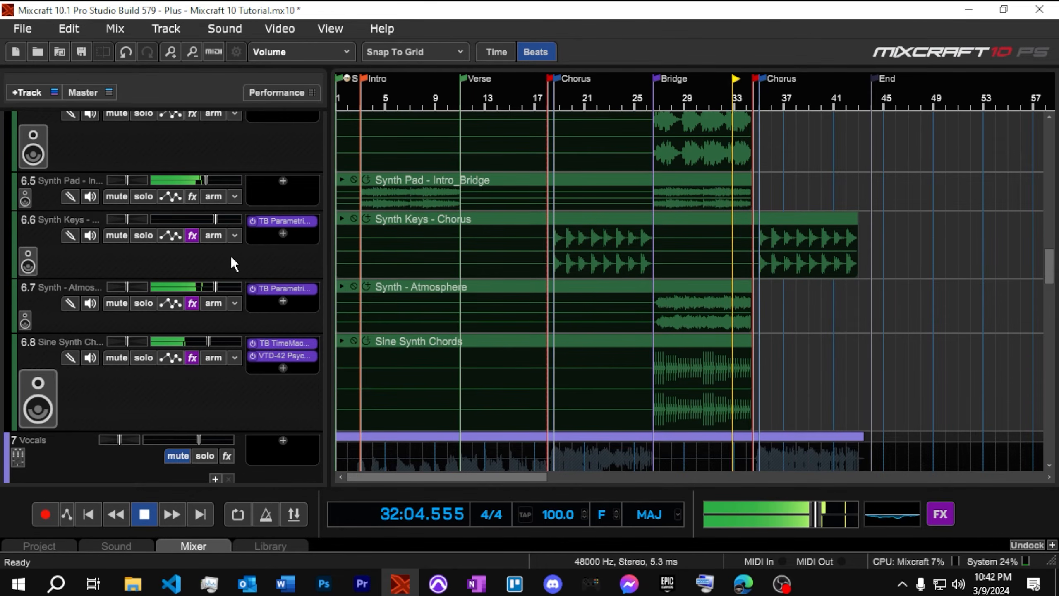
pyautogui.moveTo(208, 185); pyautogui.dragTo(211, 220)
pyautogui.scroll(-1, 194, 287)
pyautogui.scroll(-1, 193, 286)
pyautogui.scroll(3, 224, 201)
pyautogui.scroll(1, 225, 261)
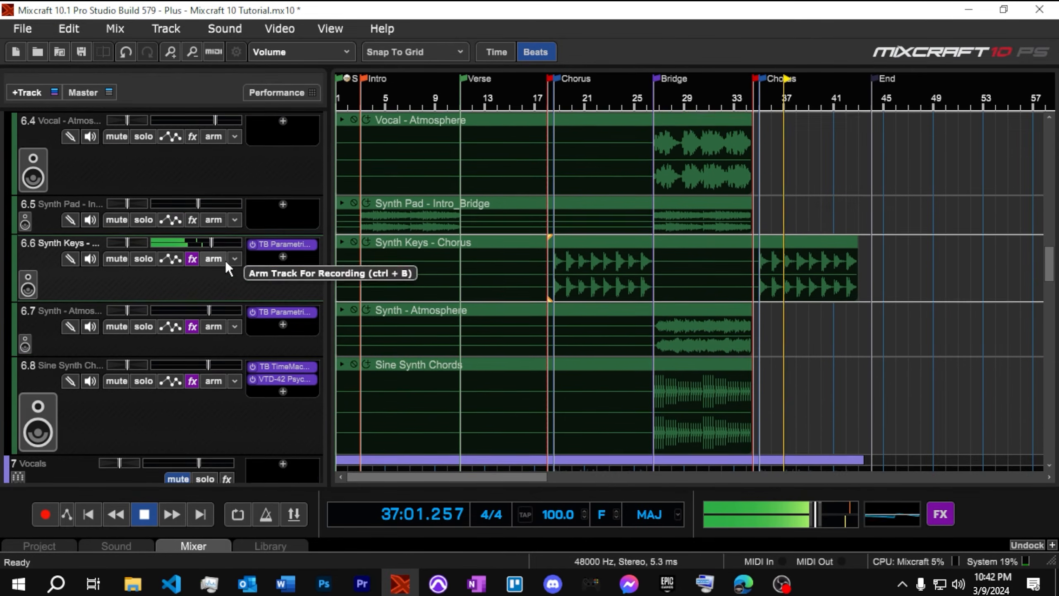
pyautogui.scroll(5, 225, 259)
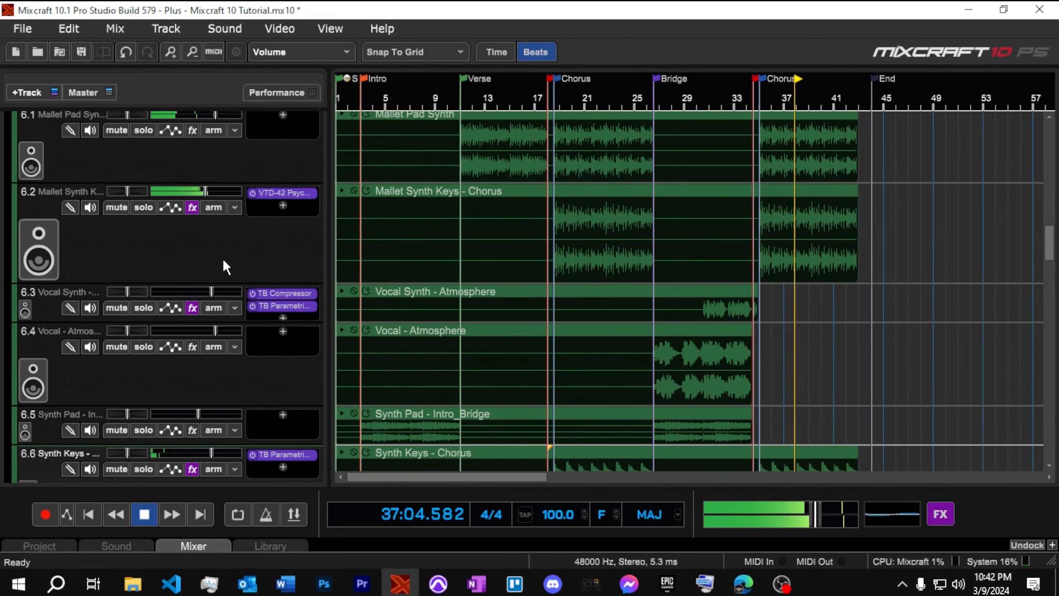
pyautogui.press('space')
# Collapse the Synths submix and the other expanded instrument submixes above Vocals
pyautogui.scroll(-5, 222, 259)
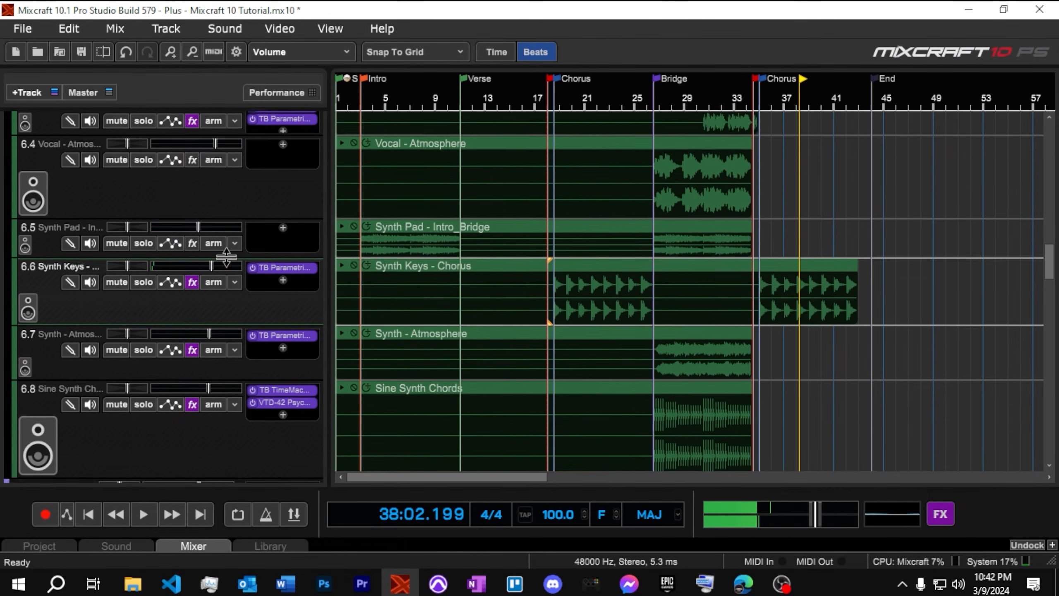
pyautogui.scroll(-2, 226, 258)
pyautogui.scroll(-2, 371, 255)
pyautogui.scroll(1, 323, 291)
pyautogui.scroll(1, 455, 281)
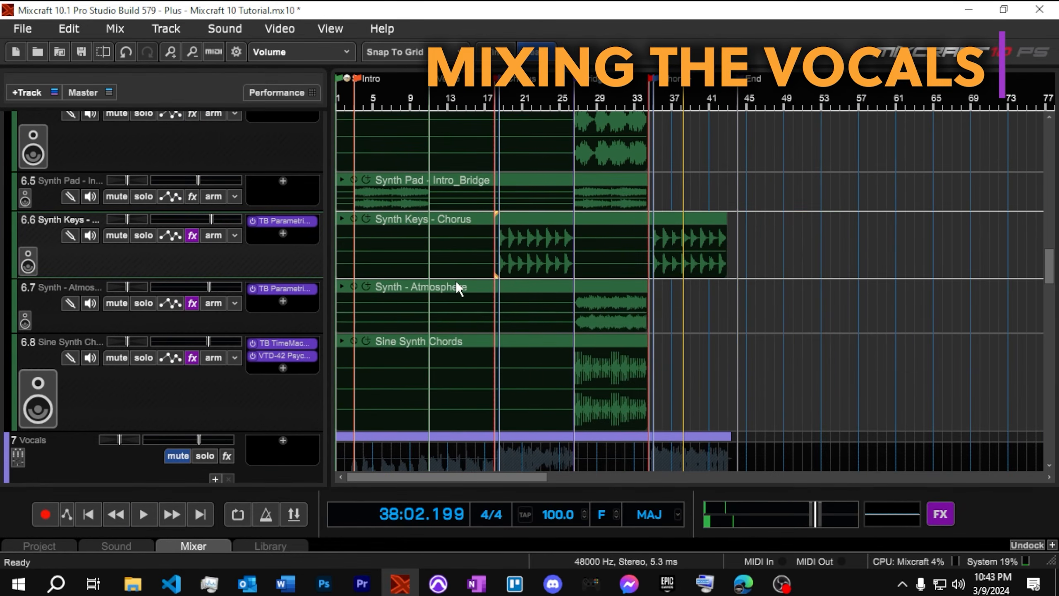
pyautogui.scroll(2, 455, 281)
pyautogui.scroll(-3, 221, 382)
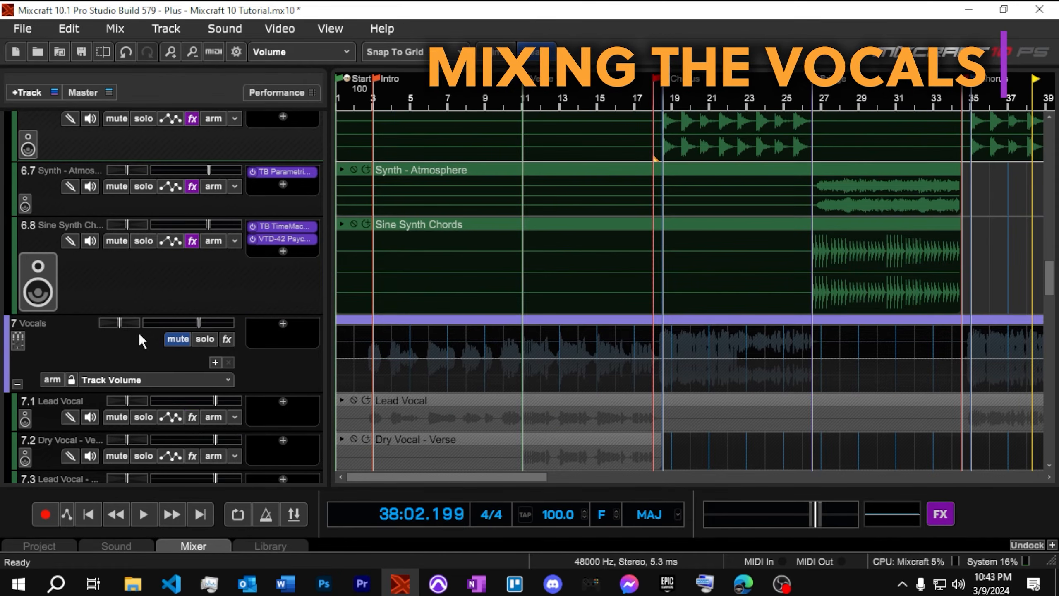
pyautogui.scroll(5, 56, 317)
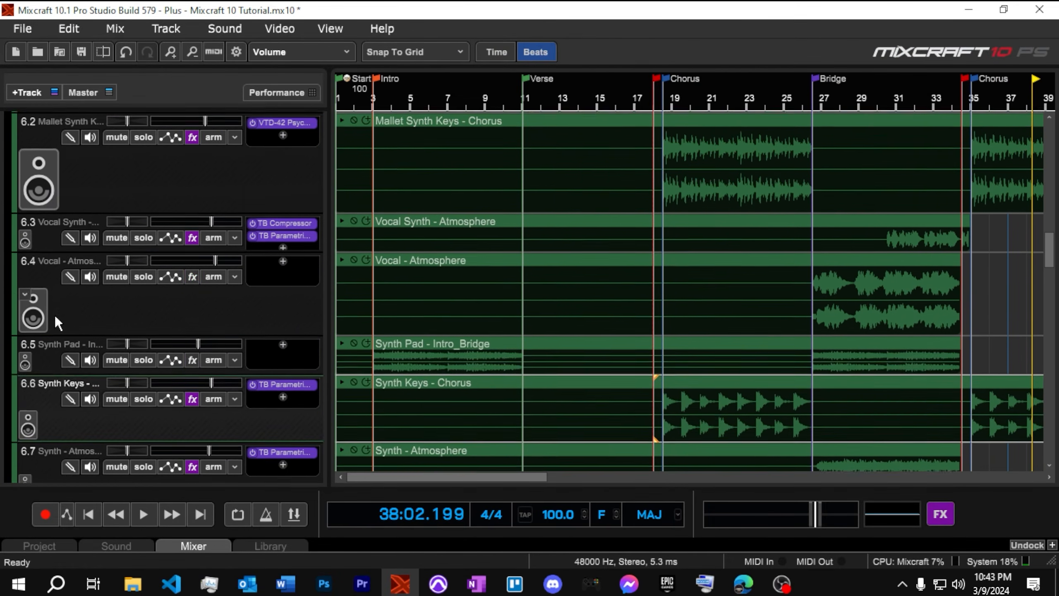
pyautogui.scroll(4, 55, 314)
pyautogui.click(17, 214)
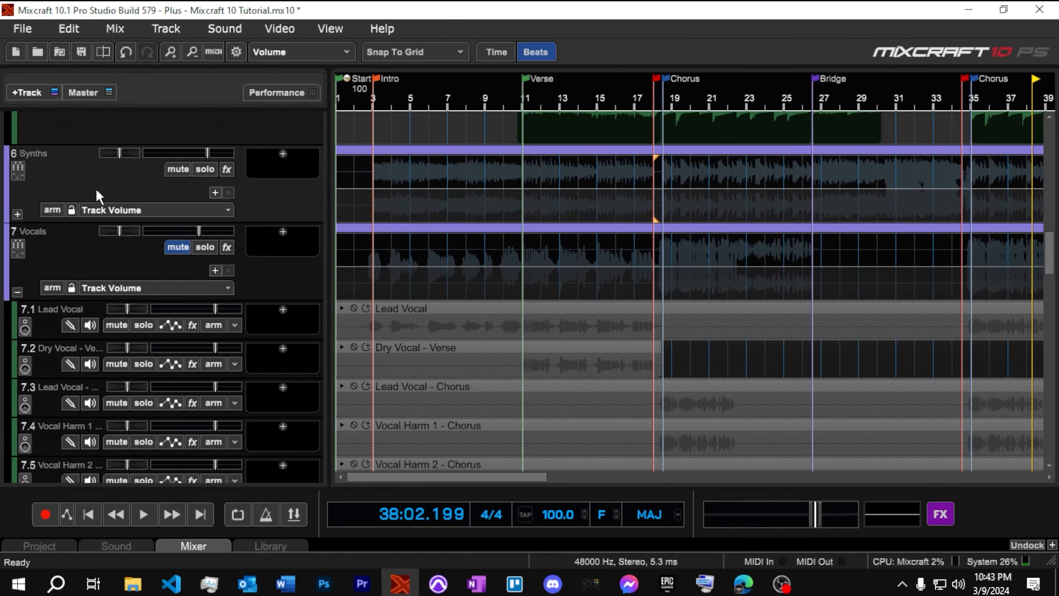
pyautogui.scroll(2, 119, 250)
pyautogui.click(17, 142)
pyautogui.scroll(5, 50, 159)
pyautogui.click(19, 242)
pyautogui.scroll(-4, 83, 230)
# Unmute and solo the Vocals submix, playing it from the start of the intro with the Lead Vocal track made taller
pyautogui.click(178, 179)
pyautogui.click(207, 178)
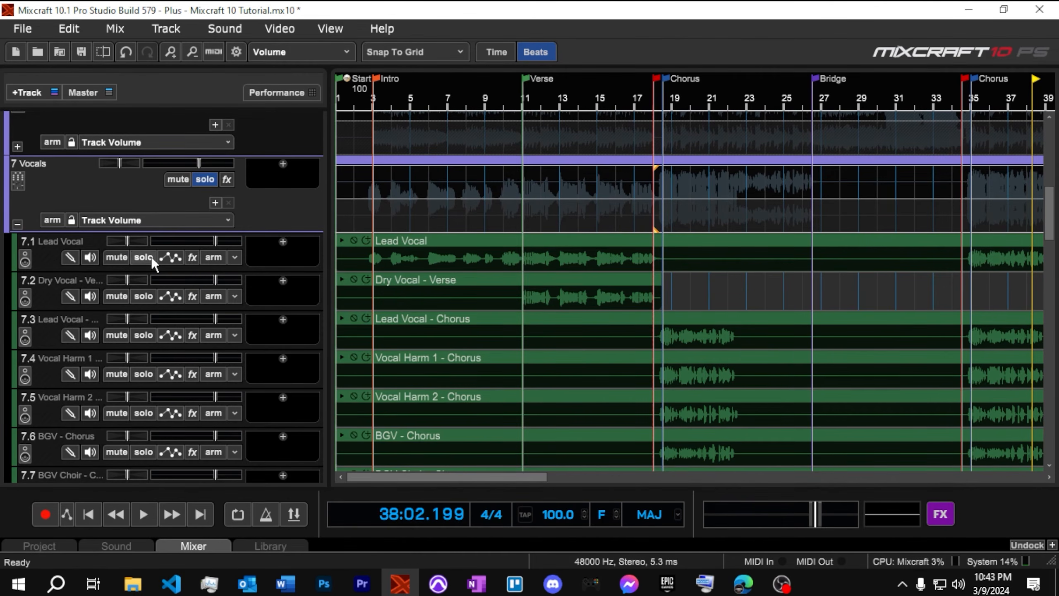
pyautogui.click(372, 104)
pyautogui.press('space')
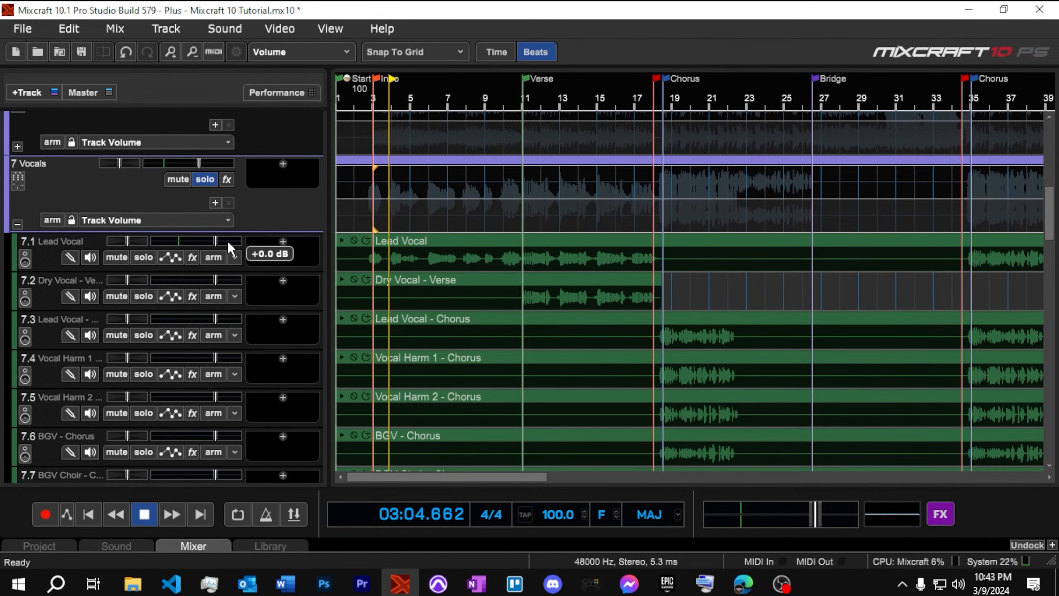
pyautogui.moveTo(45, 271); pyautogui.dragTo(51, 319)
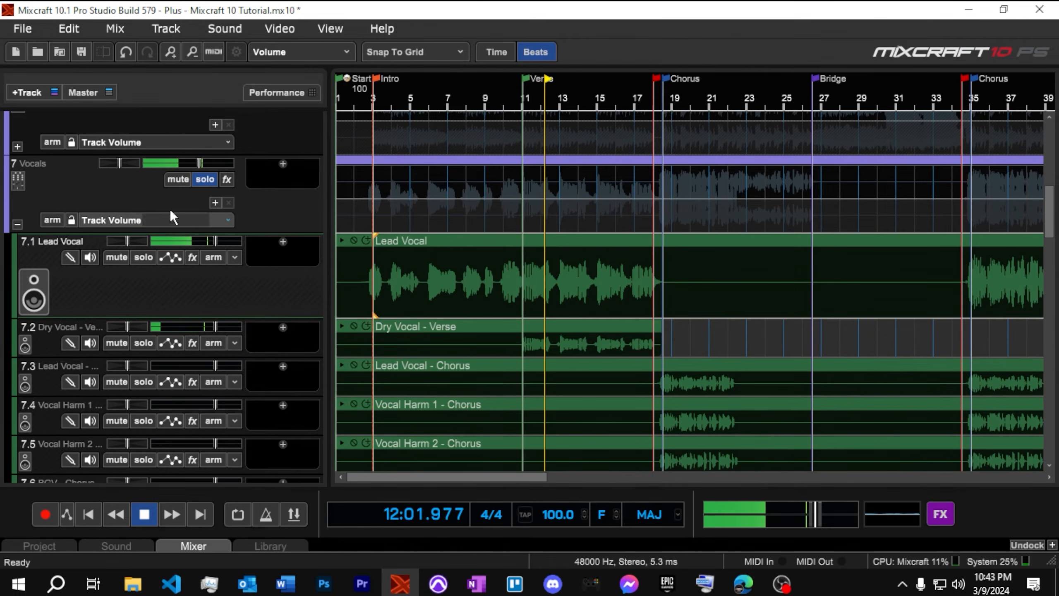
# Take the Vocals submix out of solo to hear it within the full mix, solo it again and stop playback
pyautogui.click(210, 182)
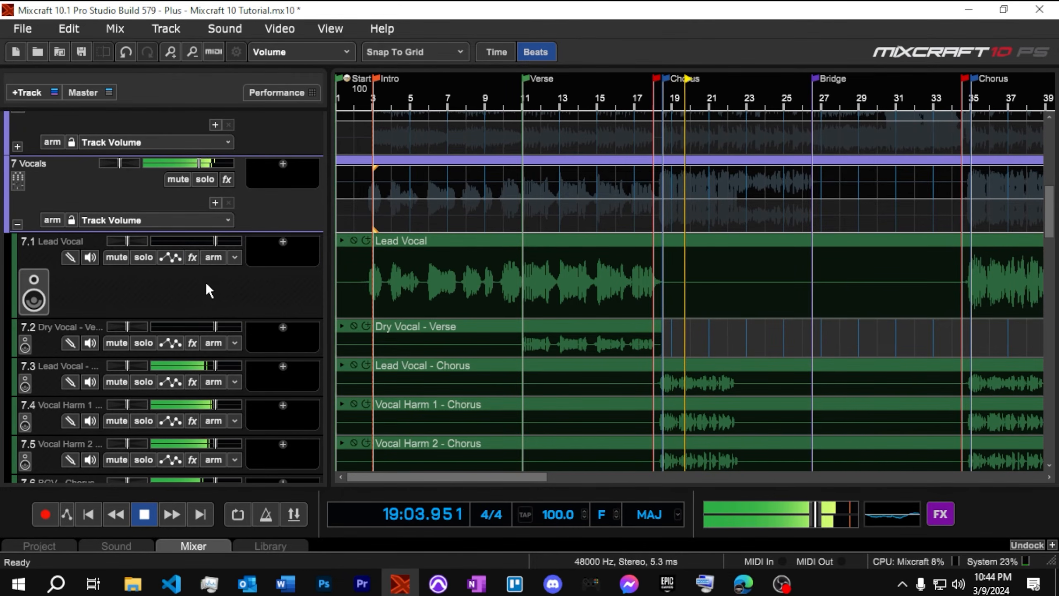
pyautogui.click(142, 260)
pyautogui.click(146, 257)
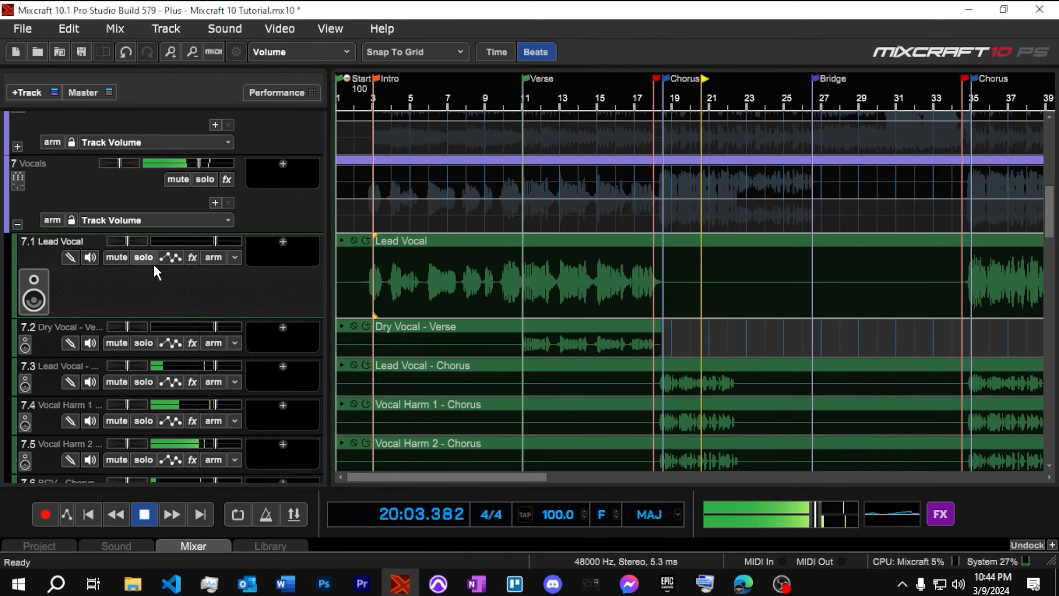
pyautogui.click(210, 178)
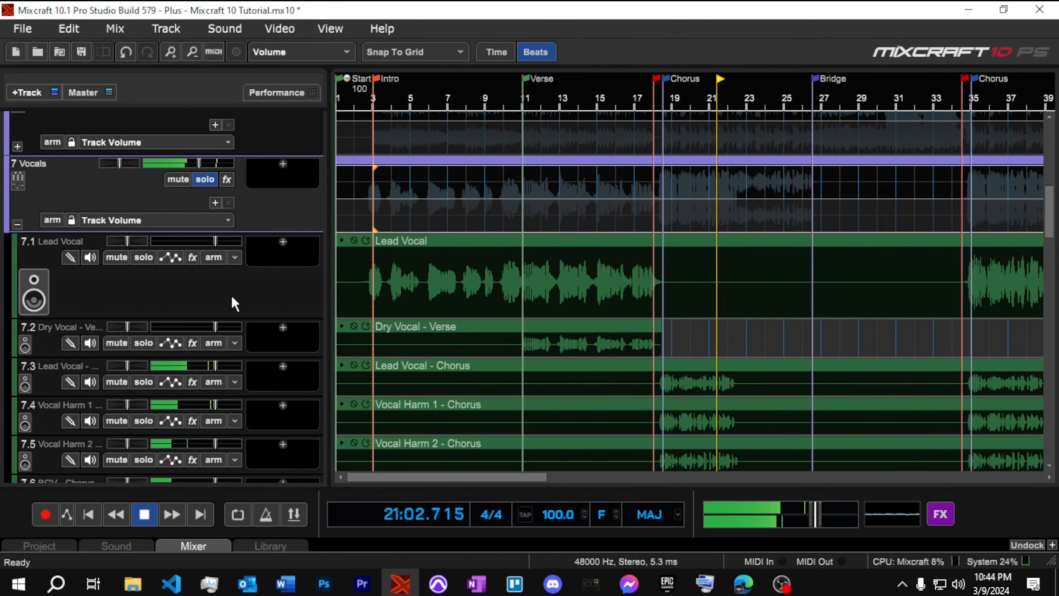
pyautogui.press('space')
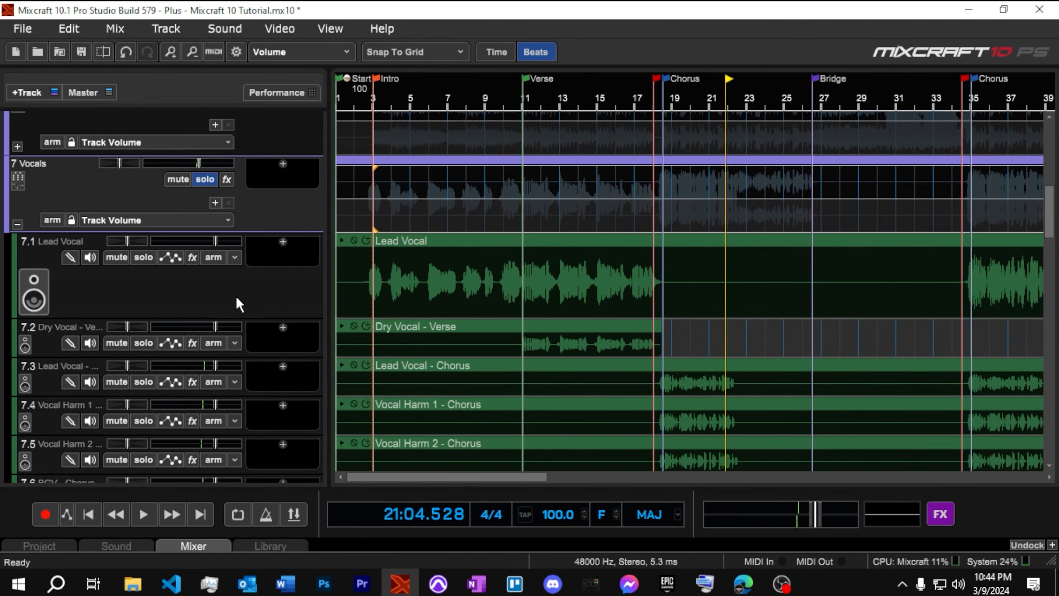
# Move the playhead to the start of the verse and duplicate the Dry Vocal - Verse track
pyautogui.click(525, 106)
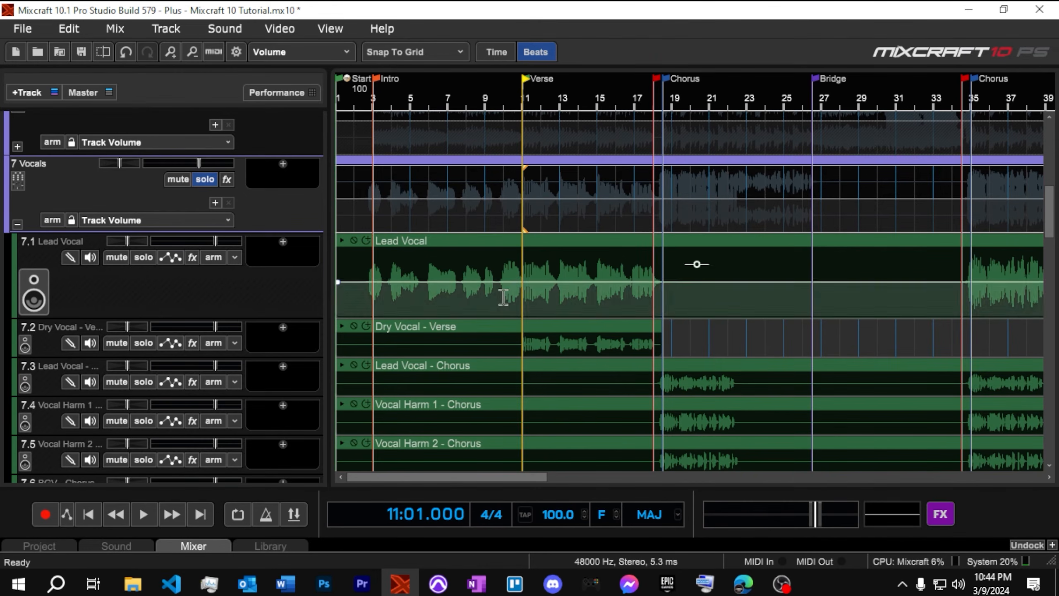
pyautogui.rightClick(48, 345)
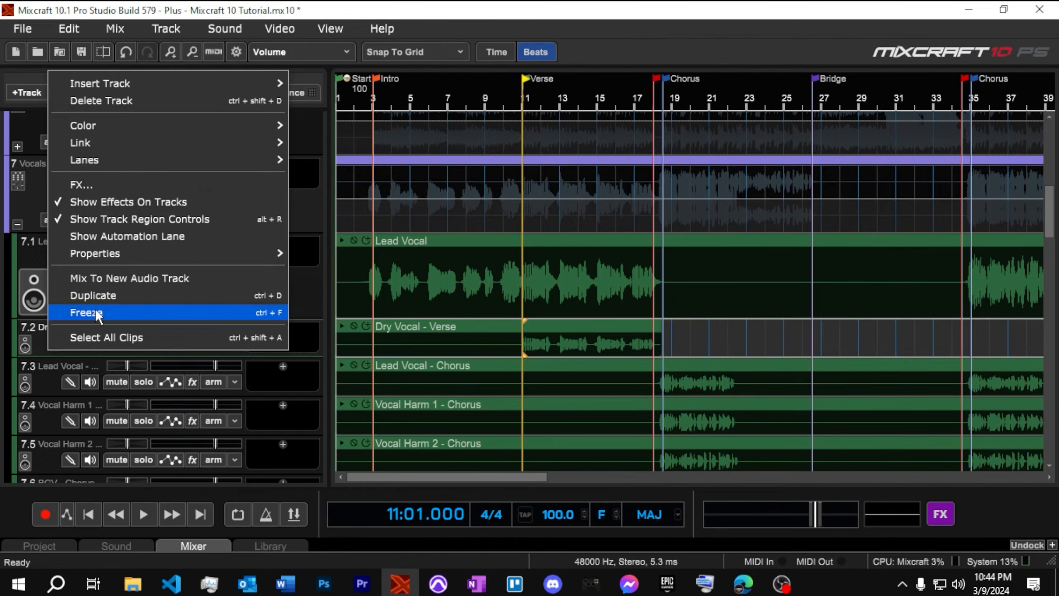
pyautogui.click(108, 294)
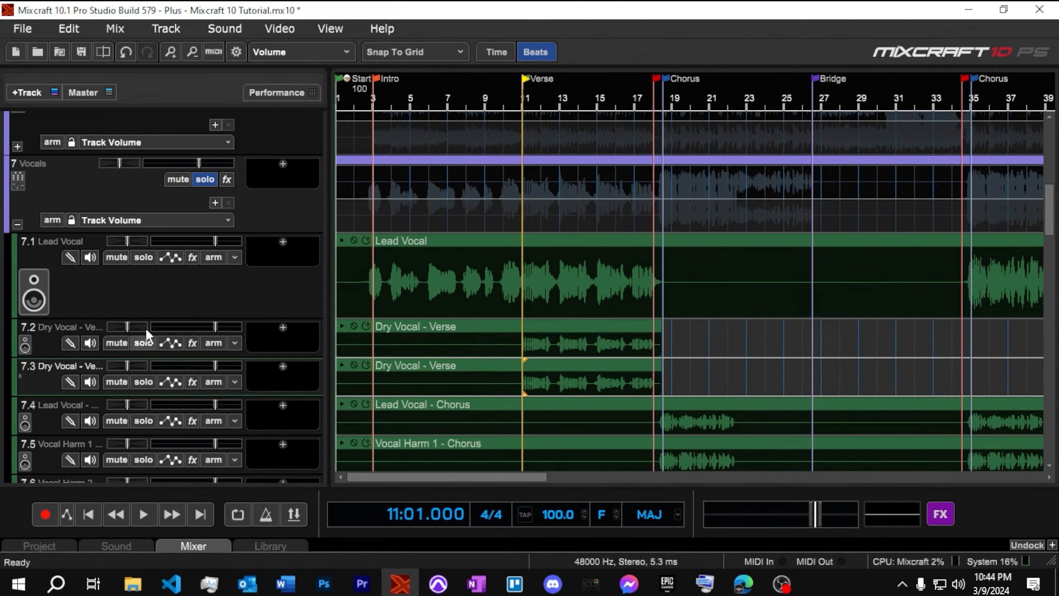
# Pan the two Dry Vocal - Verse tracks partly left and right and lower both volumes equally, checking the verse by ear
pyautogui.moveTo(127, 327); pyautogui.dragTo(154, 364)
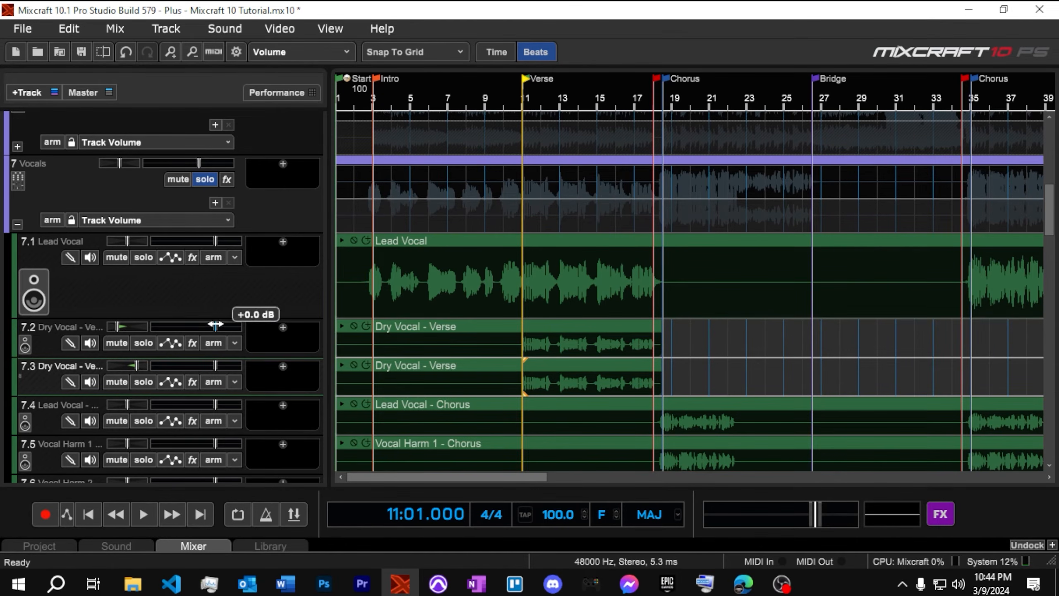
pyautogui.click(48, 343)
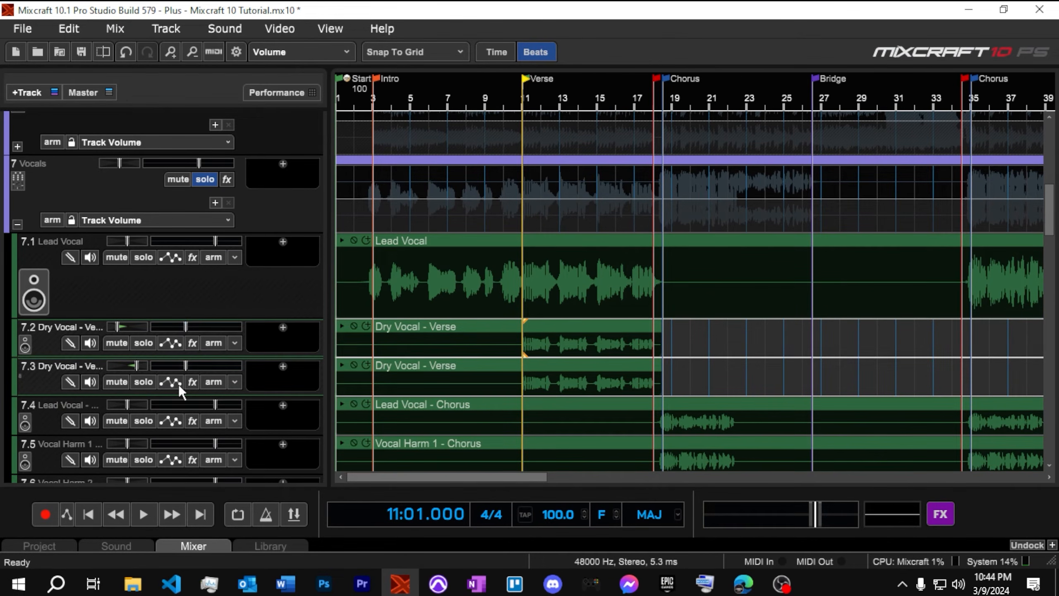
pyautogui.click(236, 287)
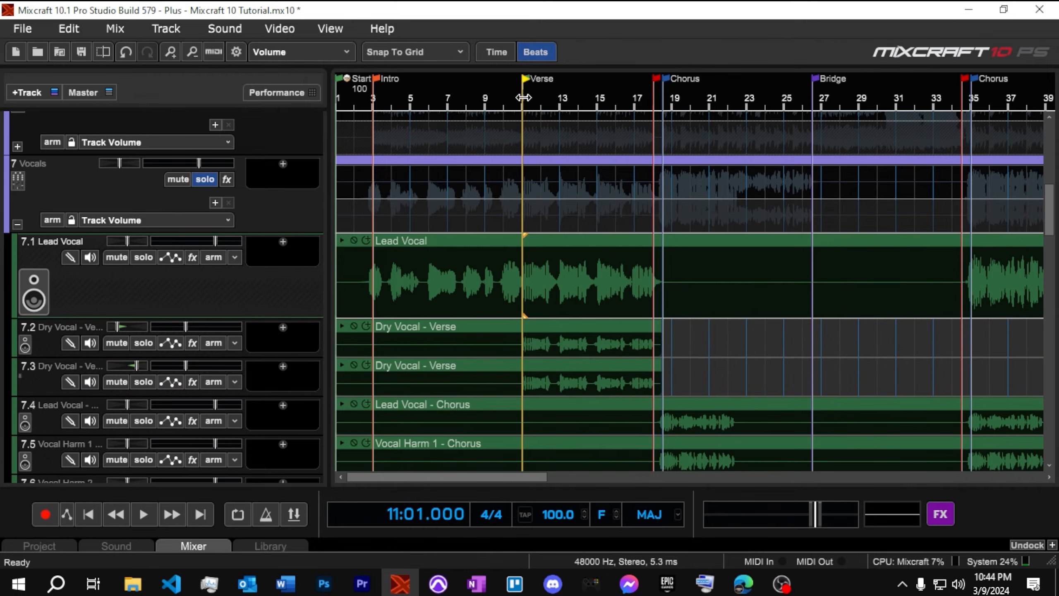
pyautogui.press('space')
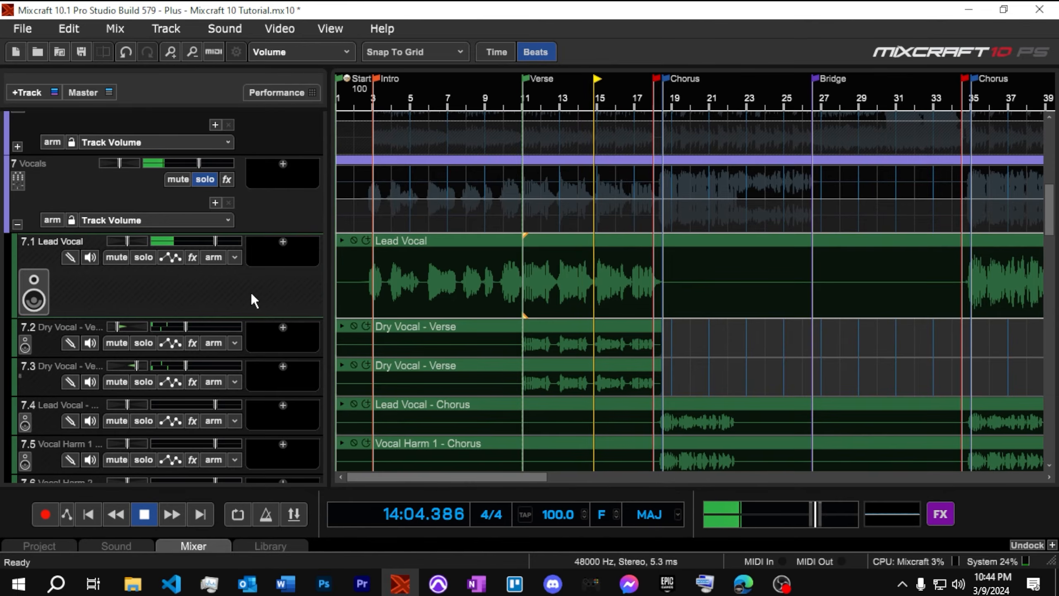
pyautogui.press('space')
# Add TB Compressor to the Lead Vocal track with a threshold of -14.9 dB, a ratio of 3.0 and automatic release off
pyautogui.scroll(-2, 258, 297)
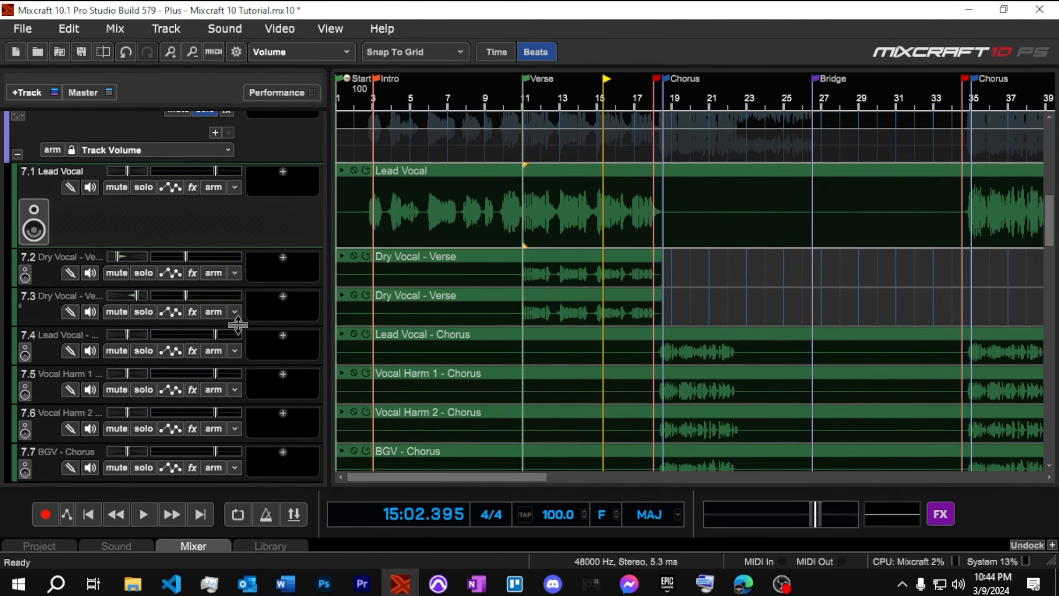
pyautogui.scroll(1, 264, 286)
pyautogui.click(283, 195)
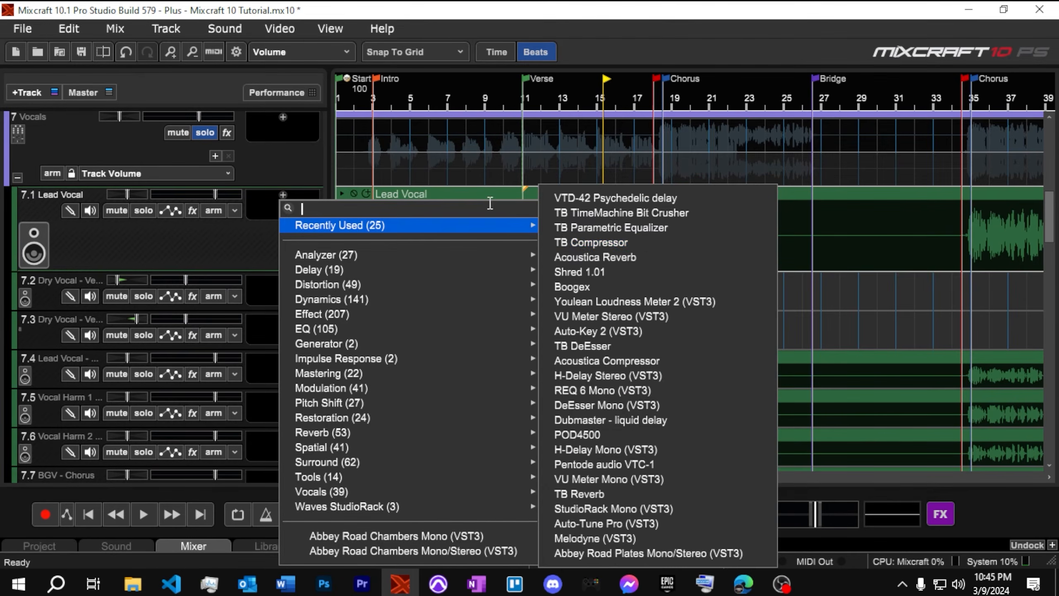
pyautogui.click(597, 243)
pyautogui.moveTo(410, 434); pyautogui.dragTo(382, 346)
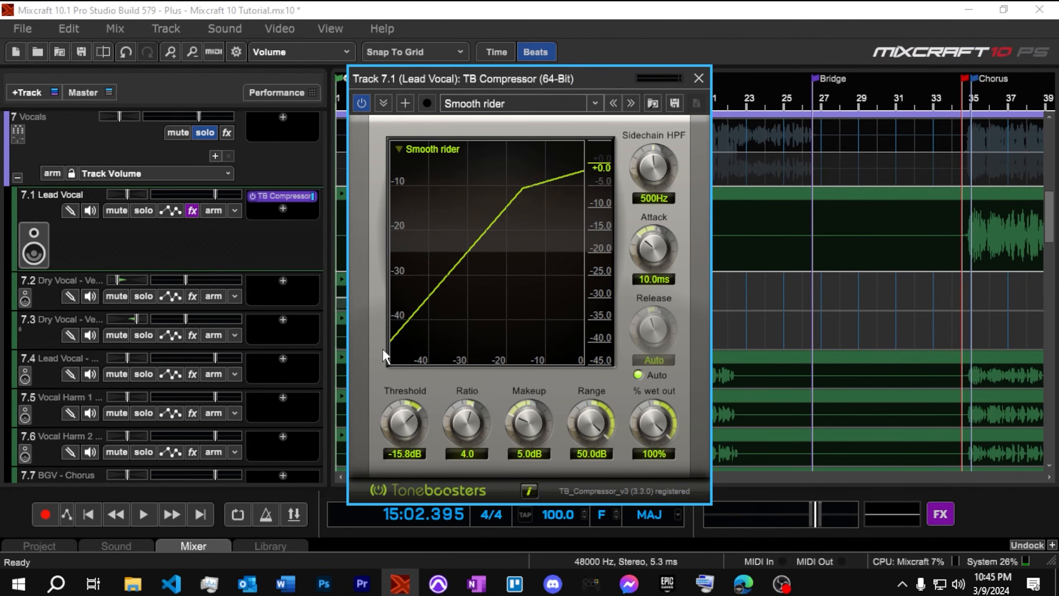
pyautogui.moveTo(380, 345); pyautogui.dragTo(381, 343)
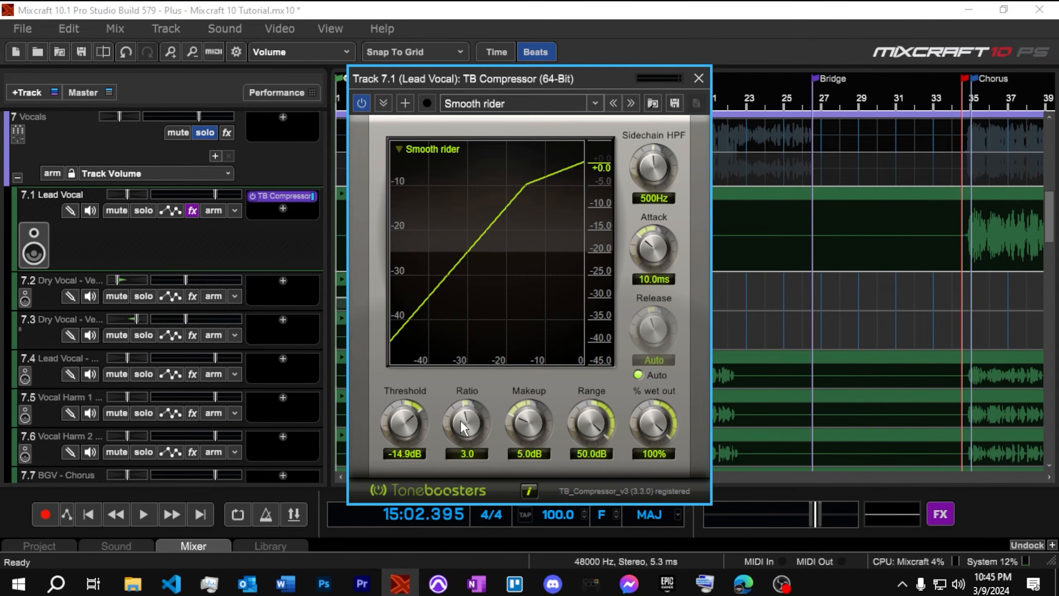
pyautogui.click(639, 374)
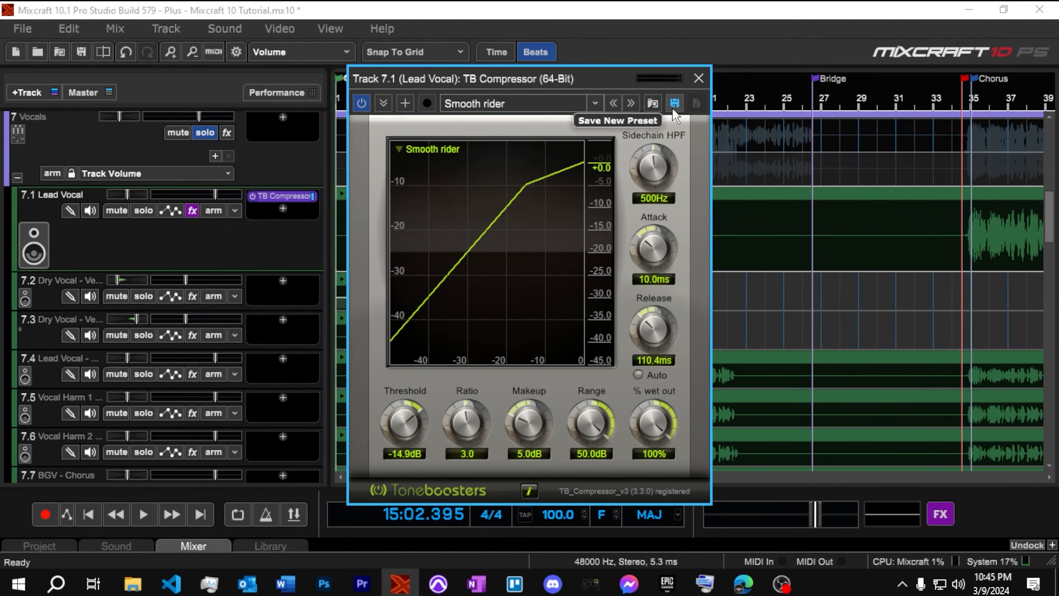
# Save the compressor settings as a new preset named "Vocal Compressor" and close the effect window
pyautogui.click(426, 144)
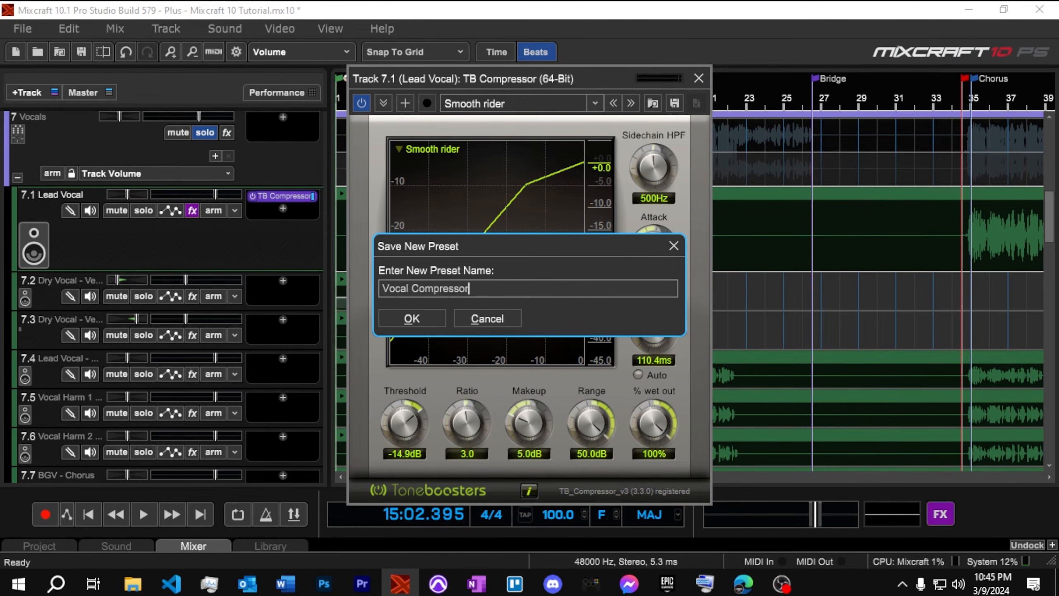
pyautogui.press('Return')
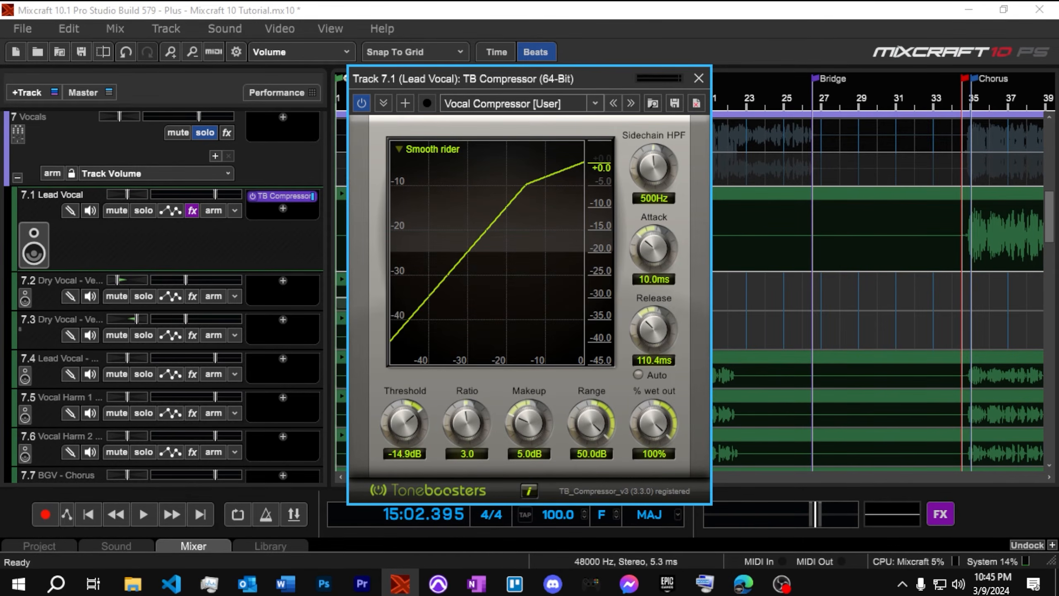
pyautogui.click(706, 78)
# Play the vocals from the intro, comparing Lead Vocal with TB Compressor bypassed and active
pyautogui.press('space')
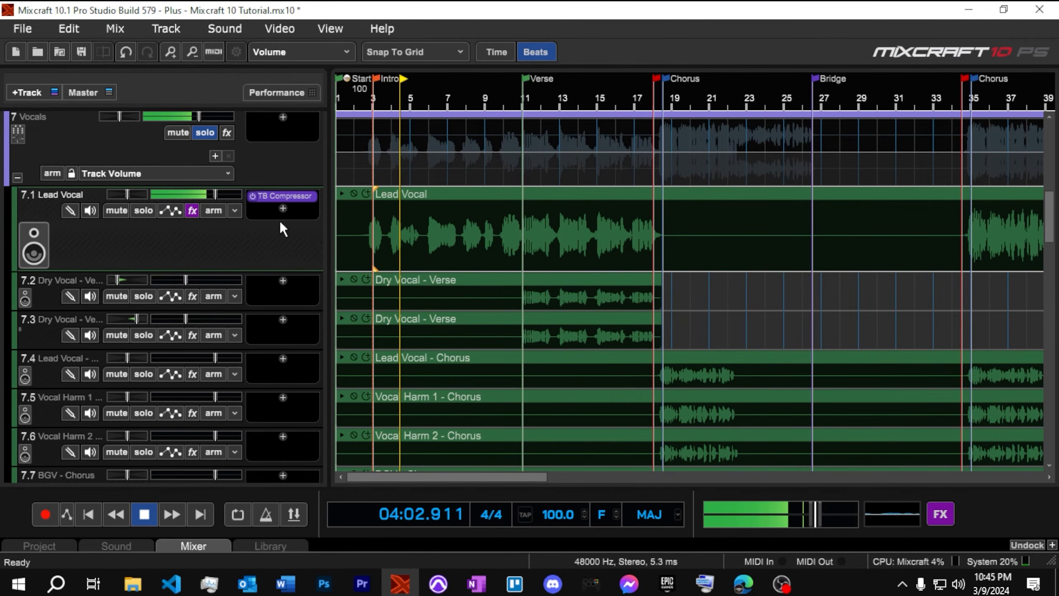
pyautogui.click(252, 195)
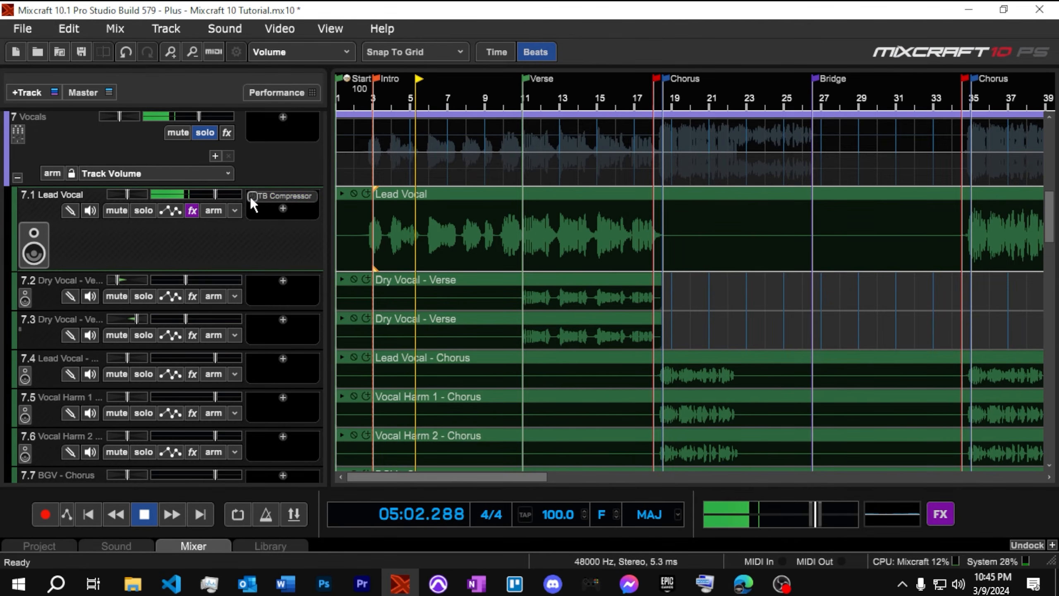
pyautogui.click(252, 196)
pyautogui.press('space')
# Try a second TB Compressor on Lead Vocal with the "Vocal Compressor" preset and a ratio of 10.0, and remove it again
pyautogui.click(280, 211)
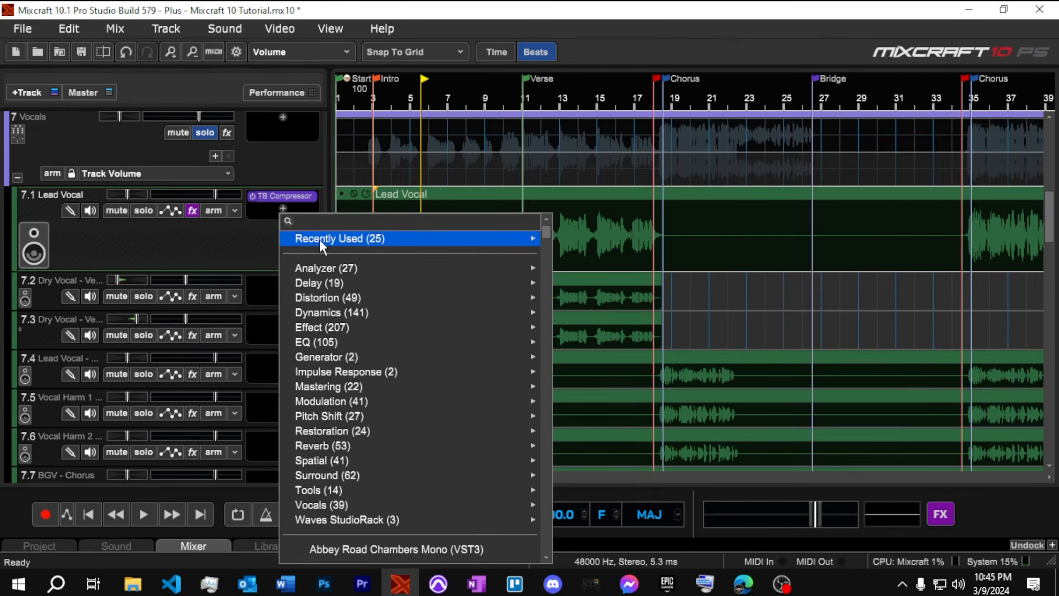
pyautogui.moveTo(319, 239)
pyautogui.click(608, 198)
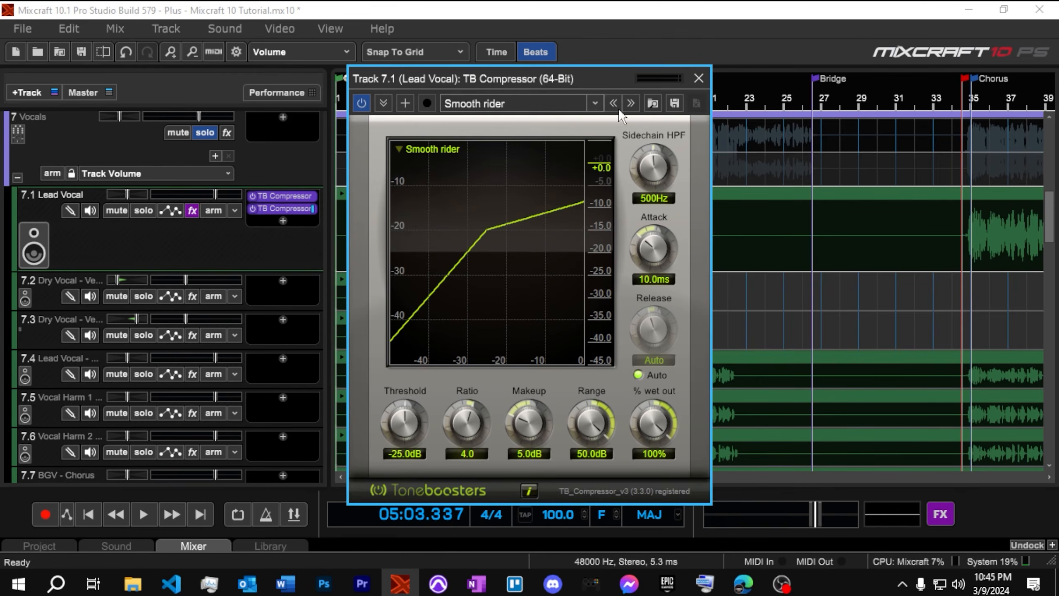
pyautogui.click(595, 103)
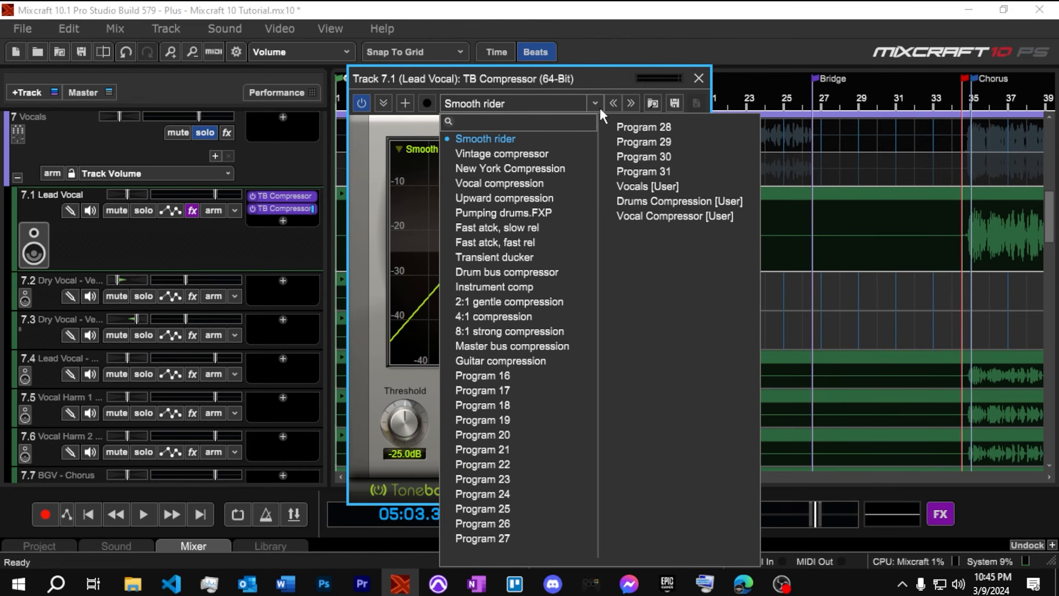
pyautogui.click(654, 217)
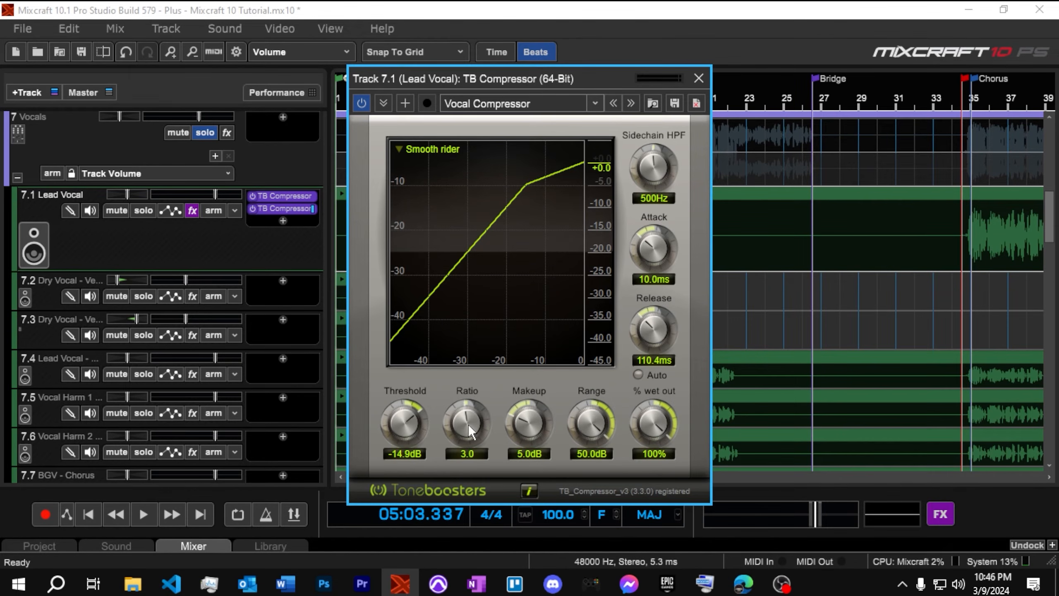
pyautogui.moveTo(467, 424); pyautogui.dragTo(464, 244)
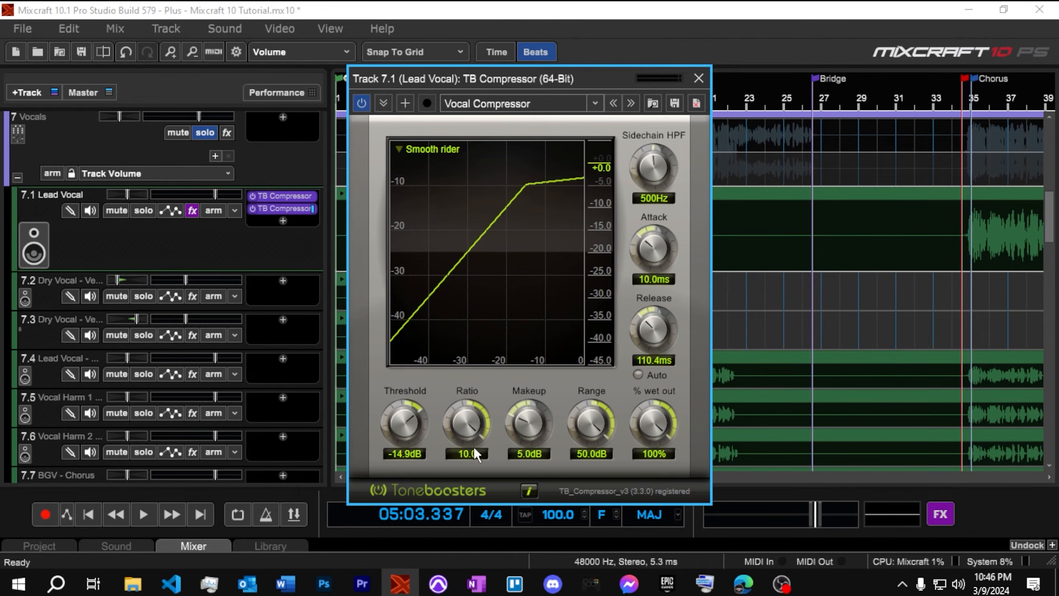
pyautogui.click(698, 78)
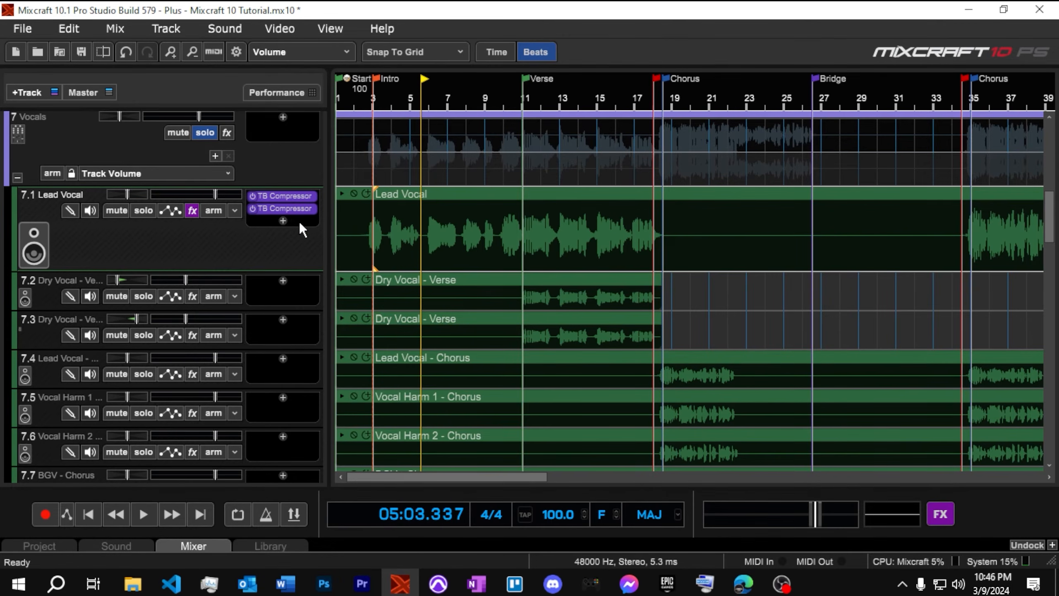
pyautogui.rightClick(292, 205)
pyautogui.click(289, 245)
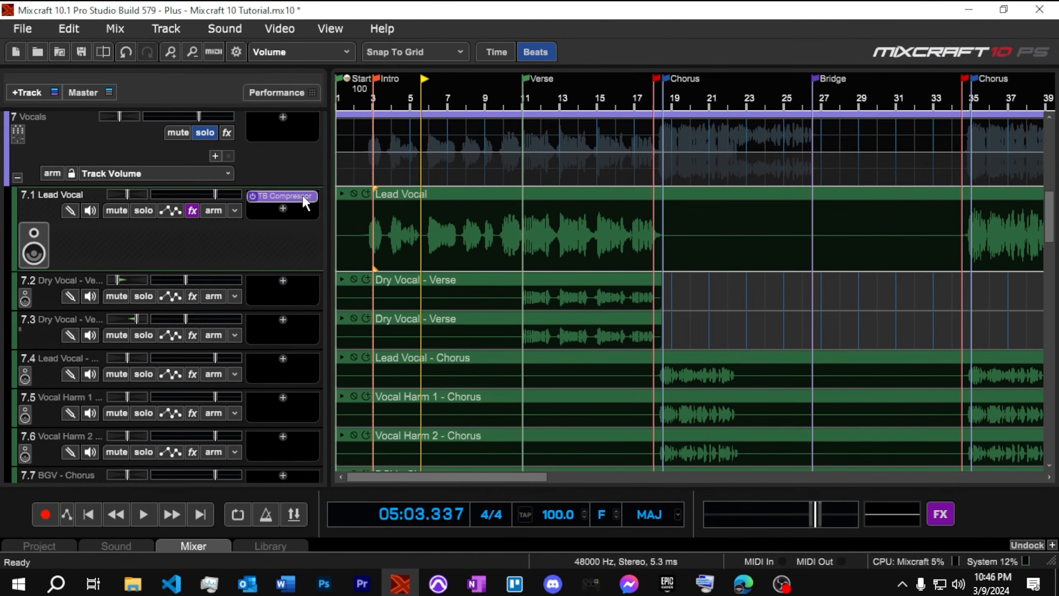
# Add Acoustica Compressor to the Lead Vocal track with threshold -15 dB, ratio 20.10, attack 9.28 ms and release 113.55 ms
pyautogui.click(282, 209)
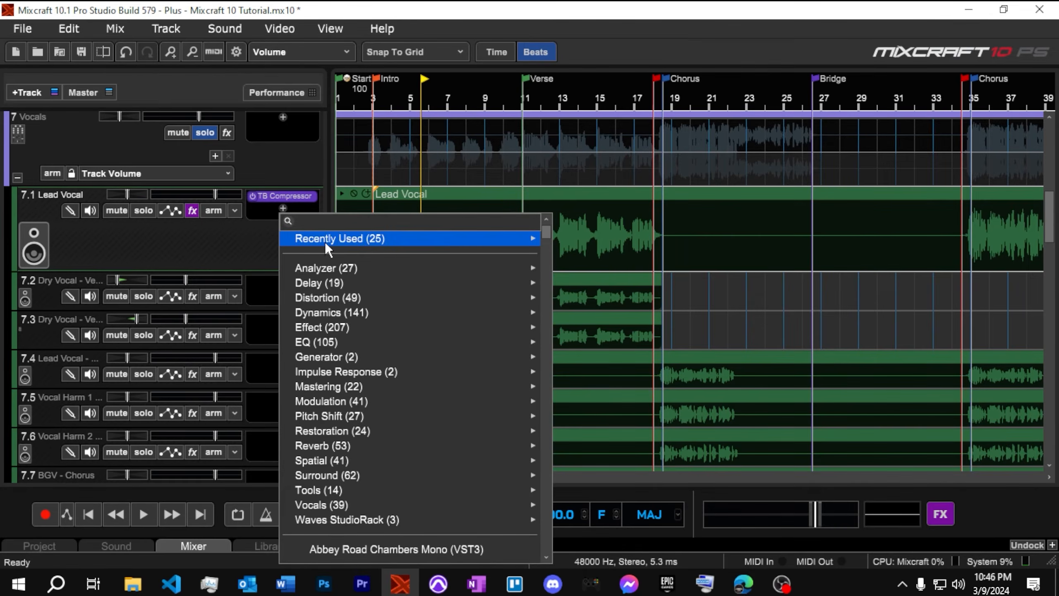
pyautogui.moveTo(324, 242)
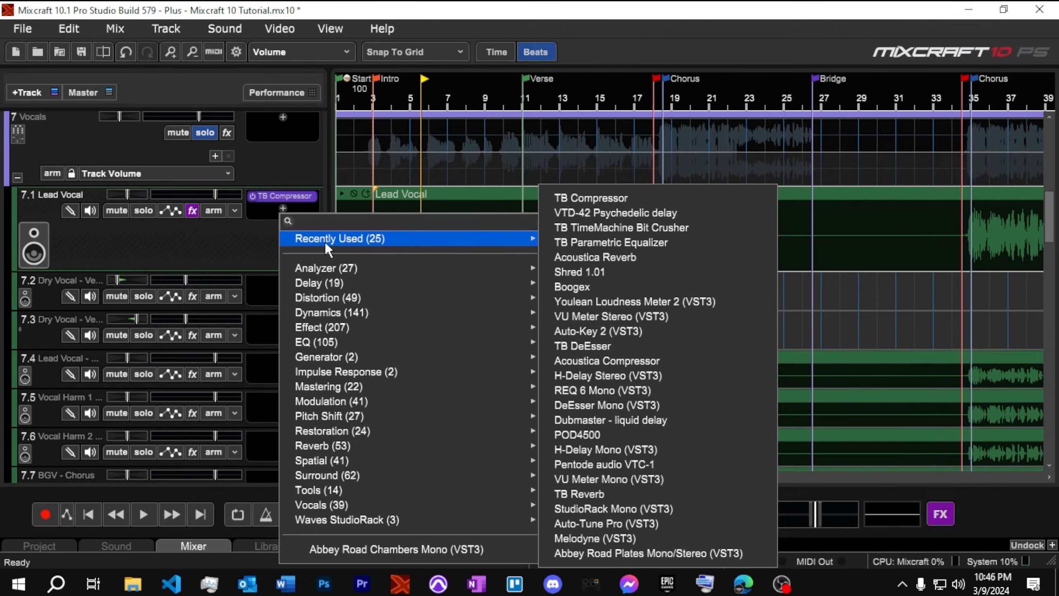
pyautogui.click(583, 360)
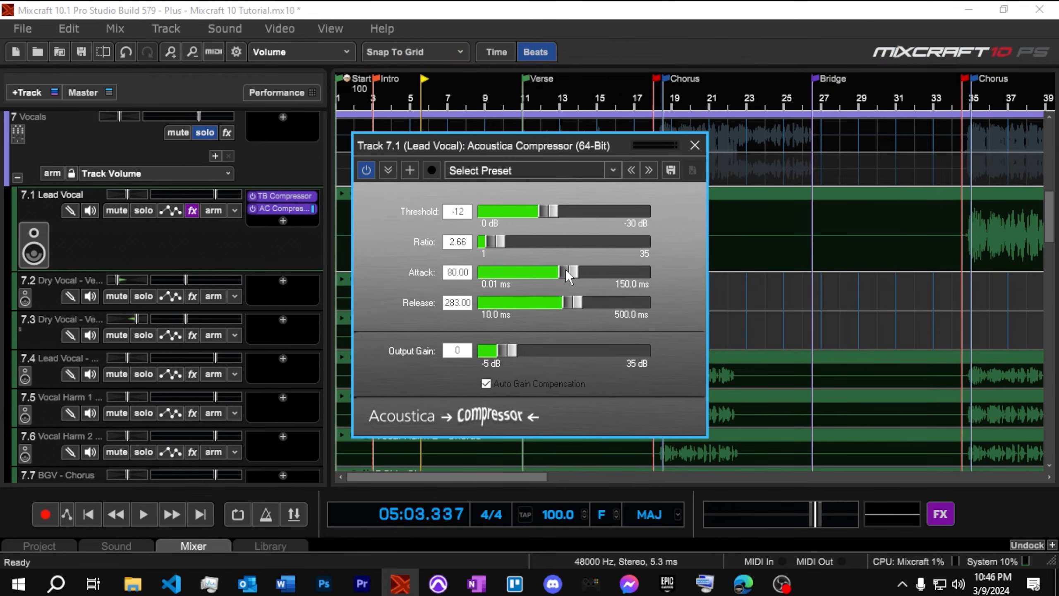
pyautogui.moveTo(488, 241); pyautogui.dragTo(573, 247)
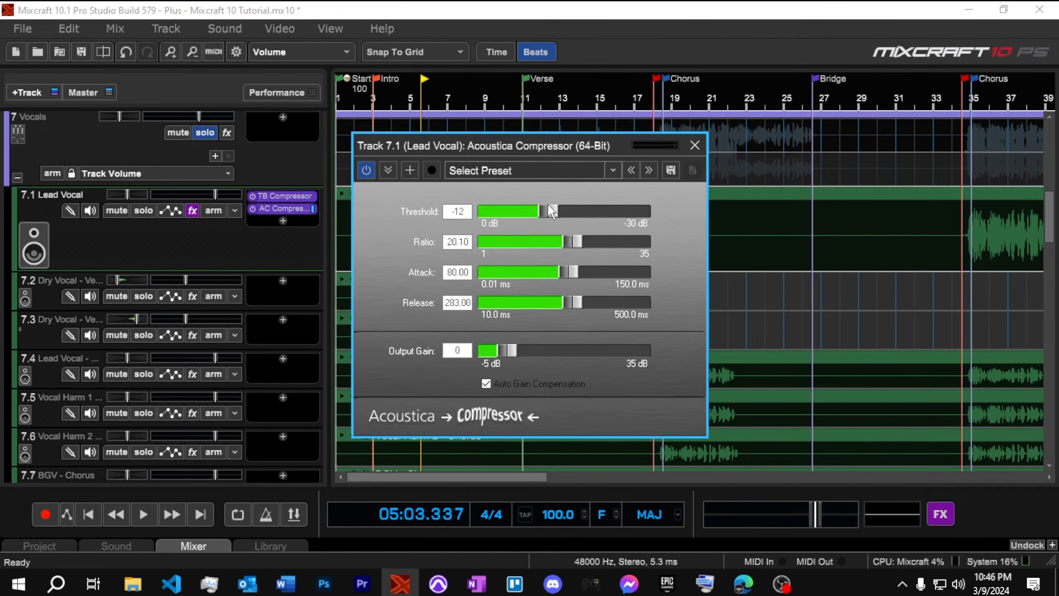
pyautogui.moveTo(549, 209); pyautogui.dragTo(570, 212)
pyautogui.moveTo(561, 276); pyautogui.dragTo(498, 270)
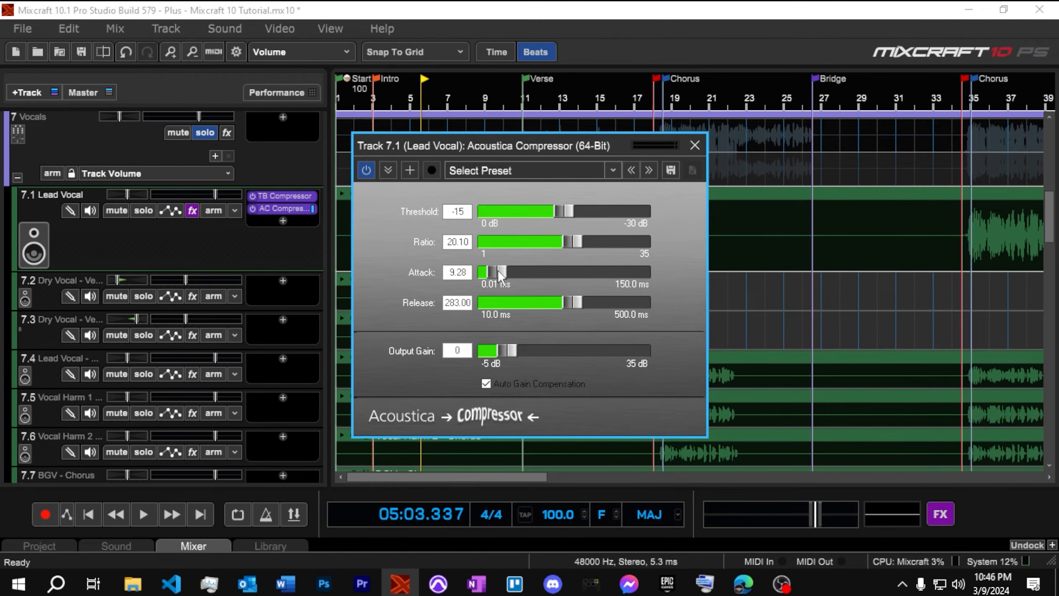
pyautogui.moveTo(533, 303); pyautogui.dragTo(520, 304)
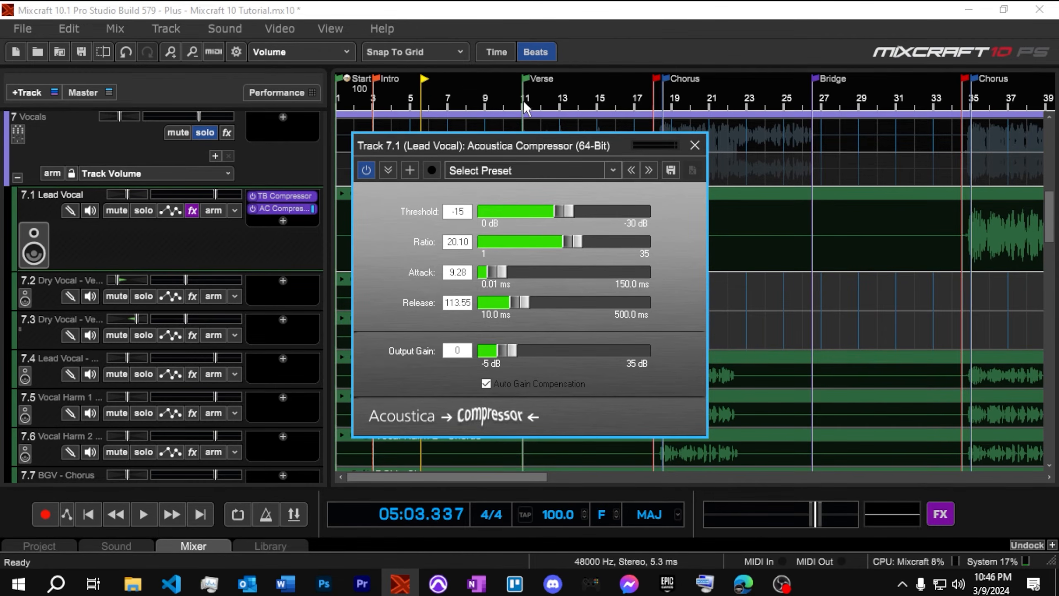
# Play the soloed vocals from the intro and lower the Lead Vocal track's volume to about -6.9 dB
pyautogui.moveTo(482, 146); pyautogui.dragTo(794, 158)
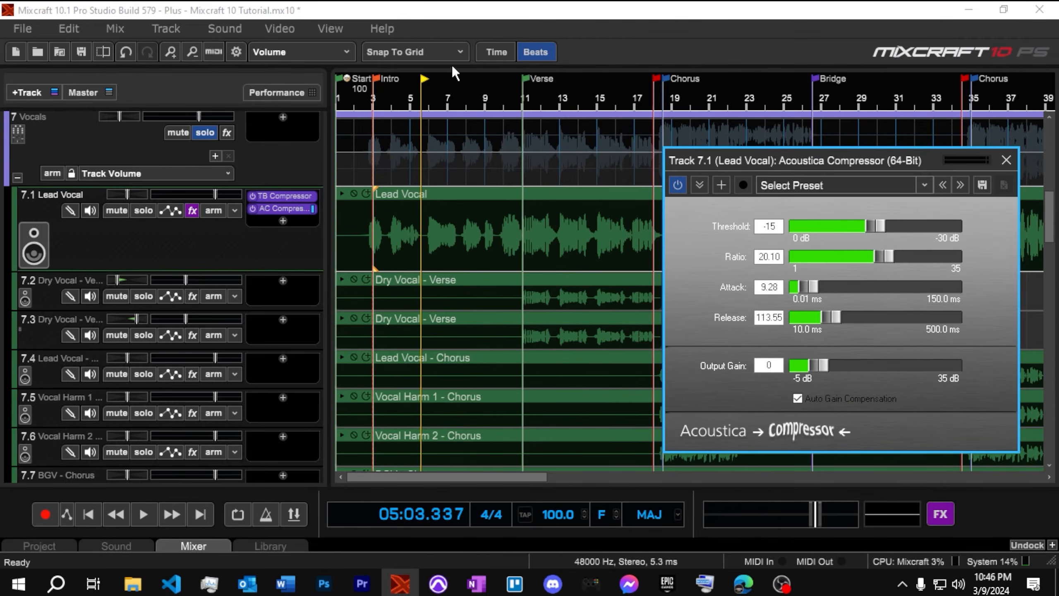
pyautogui.click(377, 88)
pyautogui.press('space')
pyautogui.press('space')
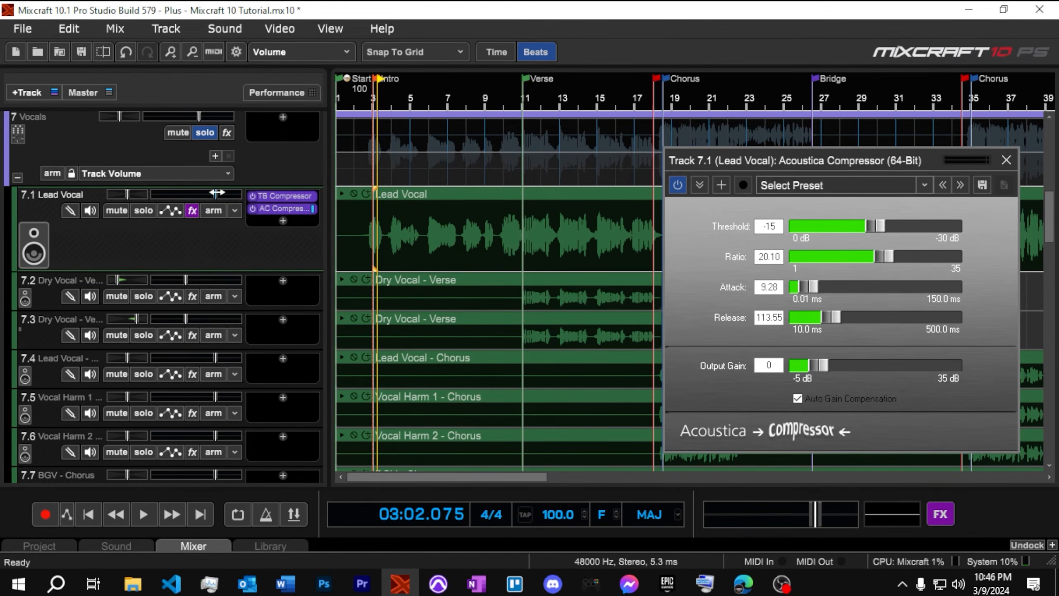
pyautogui.press('space')
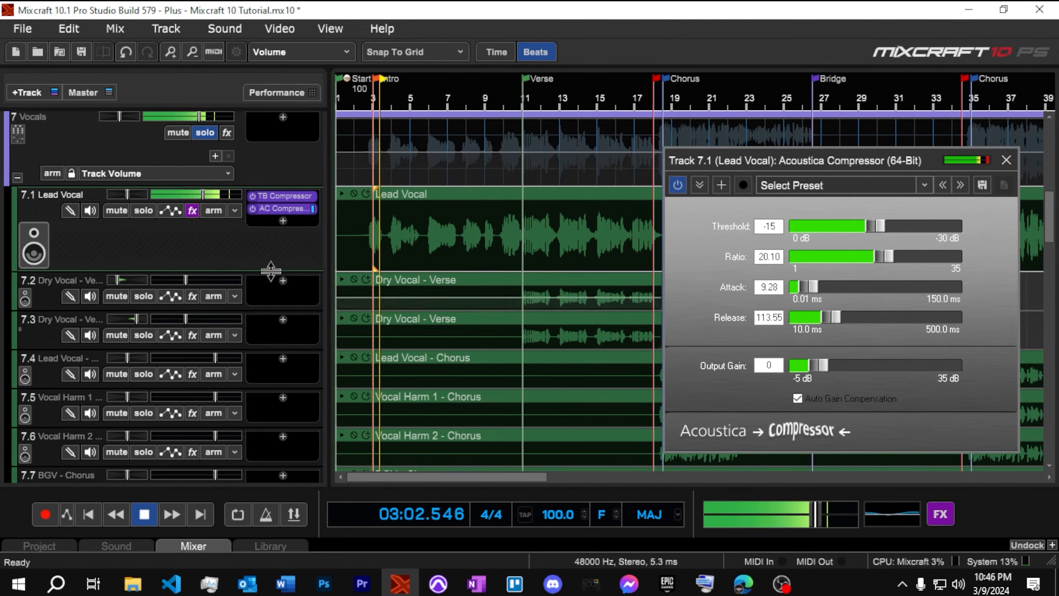
pyautogui.moveTo(205, 194); pyautogui.dragTo(194, 195)
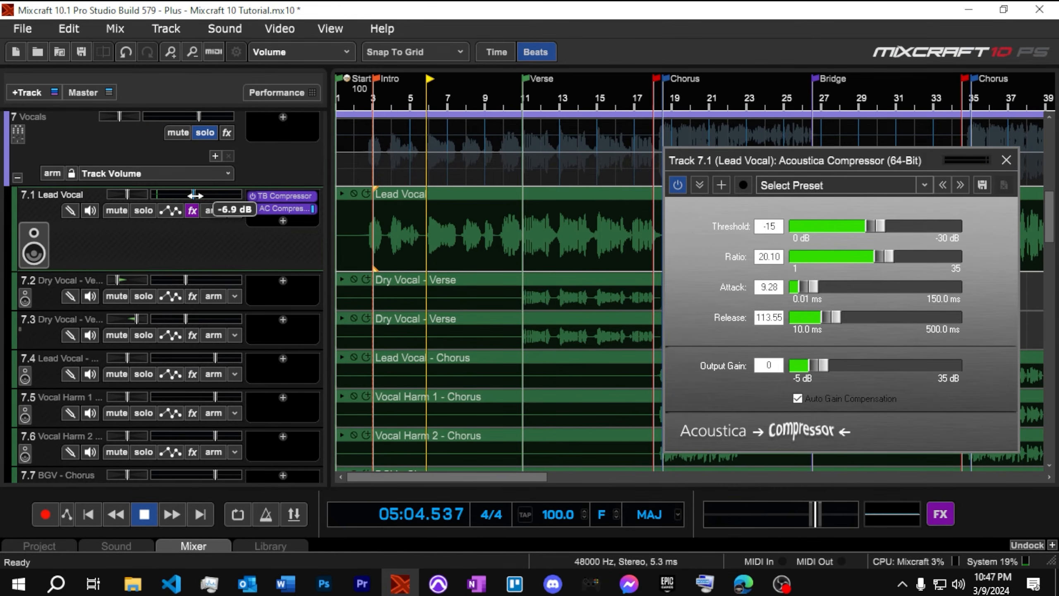
# Turn off auto gain compensation, set the output gain to 3 dB, and raise the Lead Vocal volume slightly to match
pyautogui.click(798, 398)
pyautogui.moveTo(818, 364); pyautogui.dragTo(833, 364)
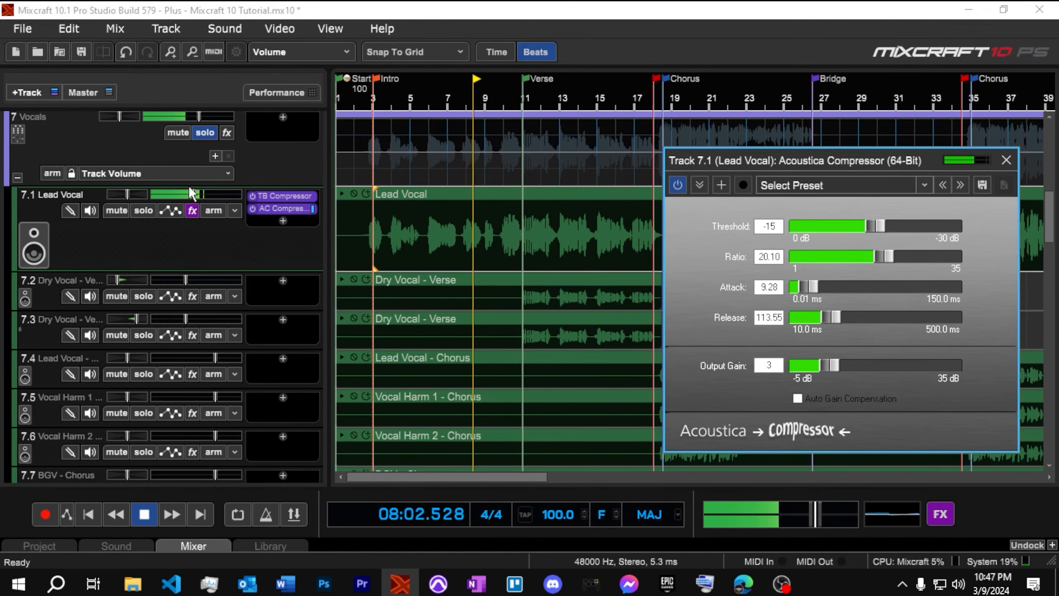
pyautogui.moveTo(195, 194); pyautogui.dragTo(209, 195)
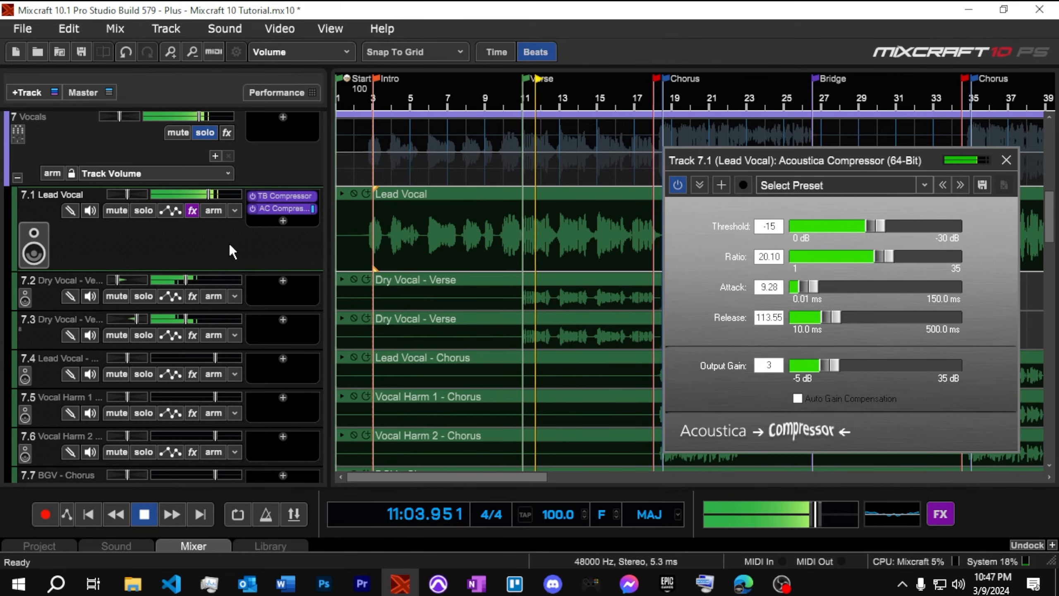
pyautogui.click(1005, 160)
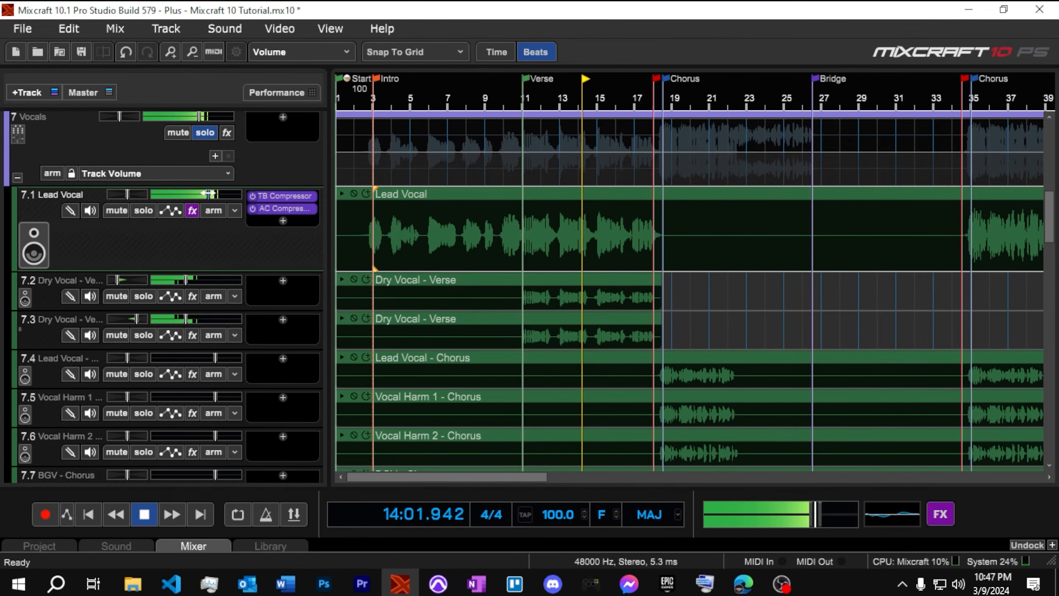
# Take the Vocals group out of solo and play the full mix from the start of the verse
pyautogui.press('space')
pyautogui.click(205, 133)
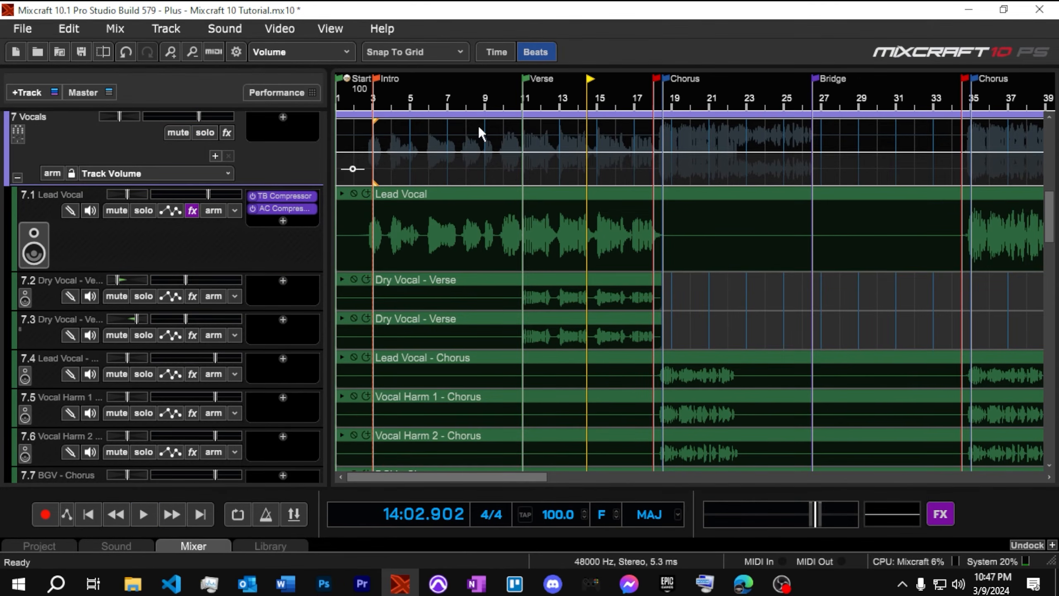
pyautogui.click(524, 98)
pyautogui.press('space')
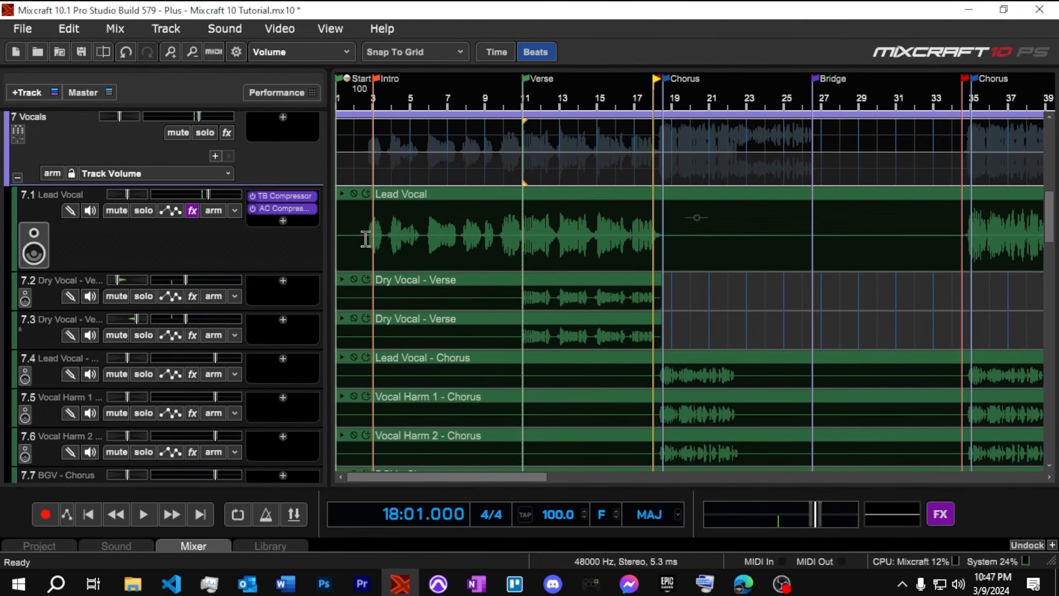
# Add TB Parametric Equalizer to the Lead Vocal track and cut the lows with a -20.0 dB low shelf at 107 Hz
pyautogui.click(282, 220)
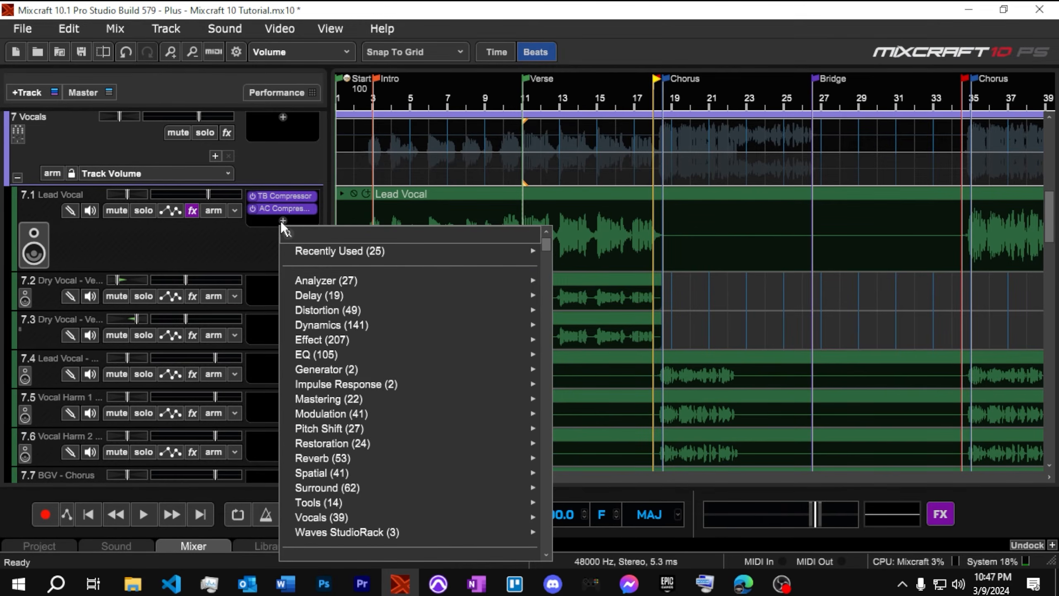
pyautogui.moveTo(309, 251)
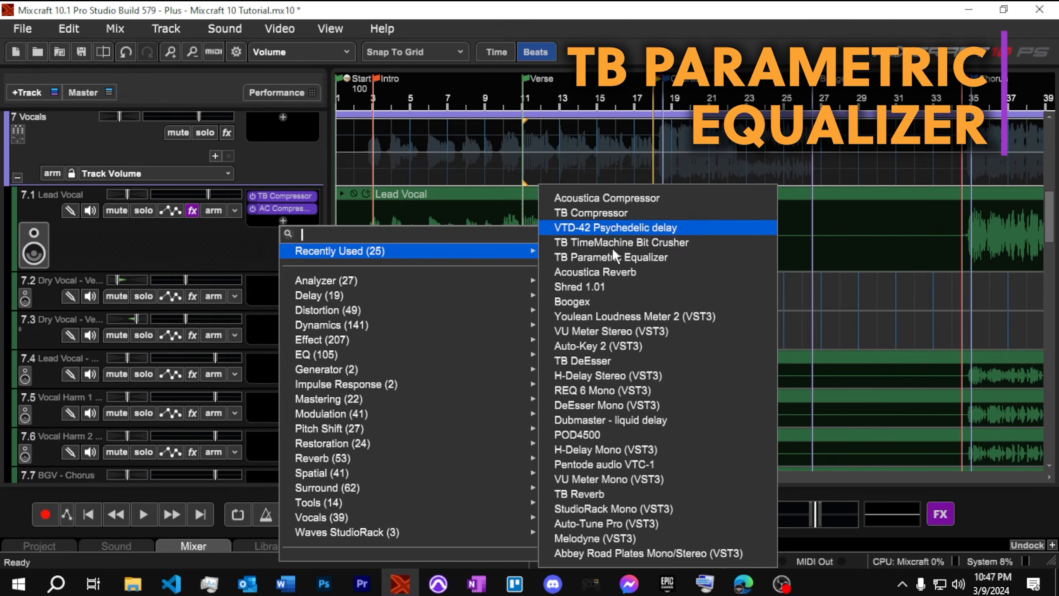
pyautogui.click(618, 258)
pyautogui.moveTo(415, 301); pyautogui.dragTo(422, 434)
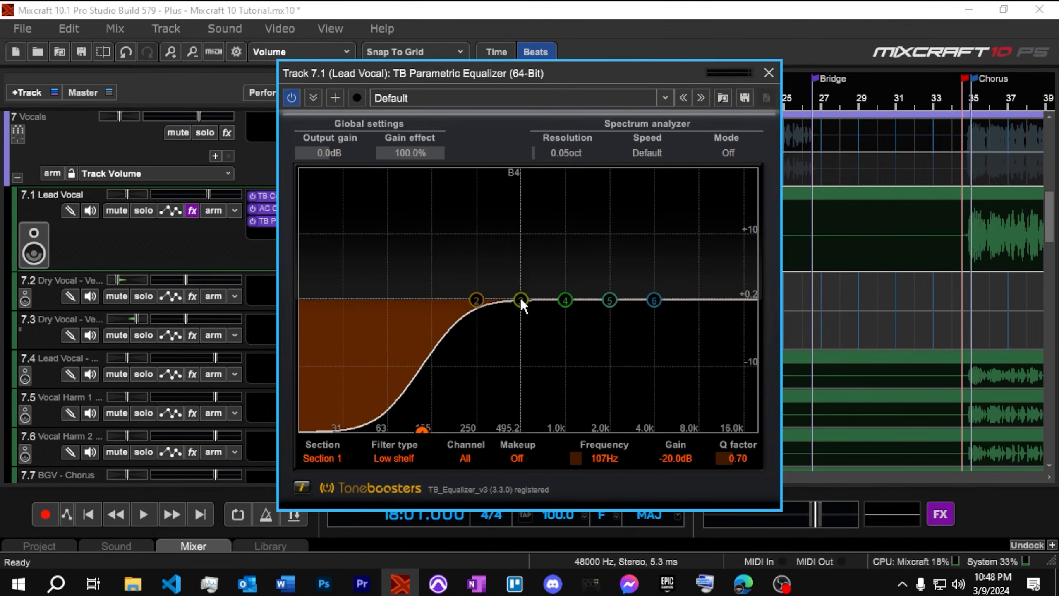
# Boost equalizer section 2 by 0.9 dB at 126 Hz and the section 6 high shelf by 2.0 dB at 6169 Hz
pyautogui.moveTo(475, 299); pyautogui.dragTo(432, 293)
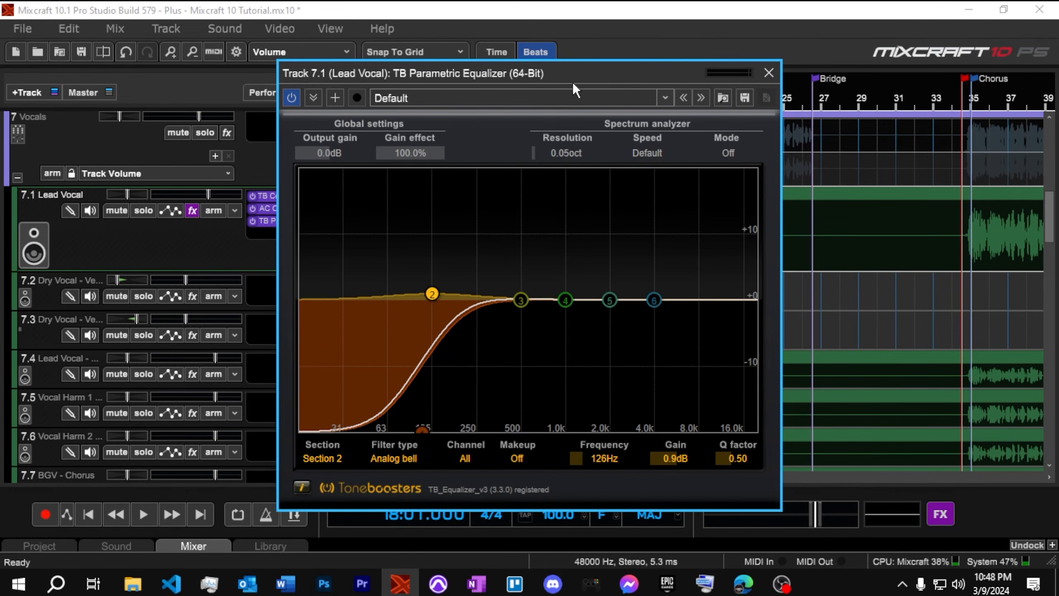
pyautogui.moveTo(654, 300); pyautogui.dragTo(682, 287)
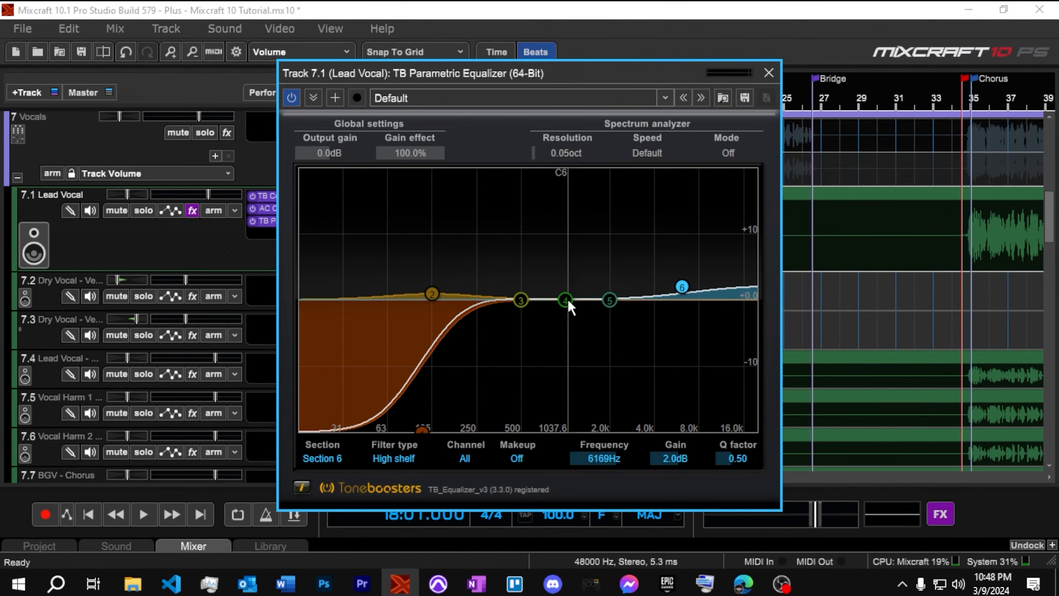
pyautogui.moveTo(524, 77); pyautogui.dragTo(705, 99)
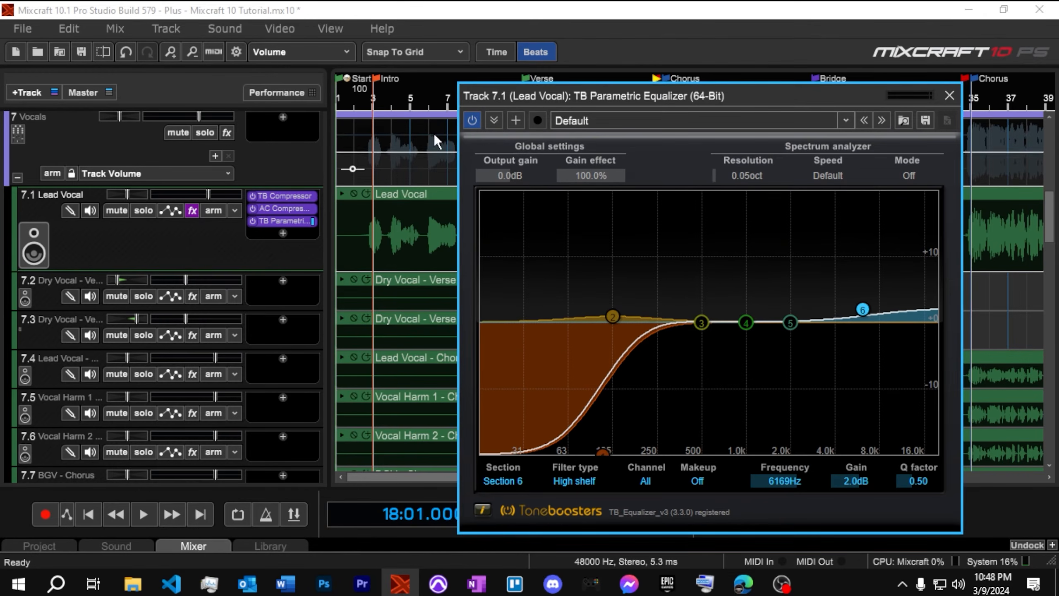
# Solo the Lead Vocal track and play it from the intro
pyautogui.click(376, 93)
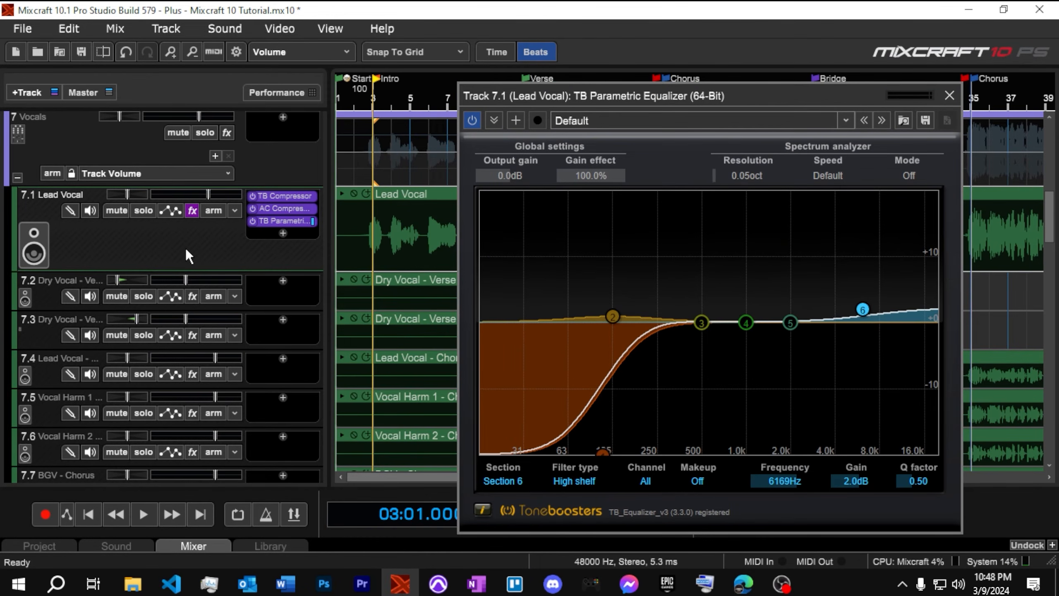
pyautogui.click(148, 207)
pyautogui.press('space')
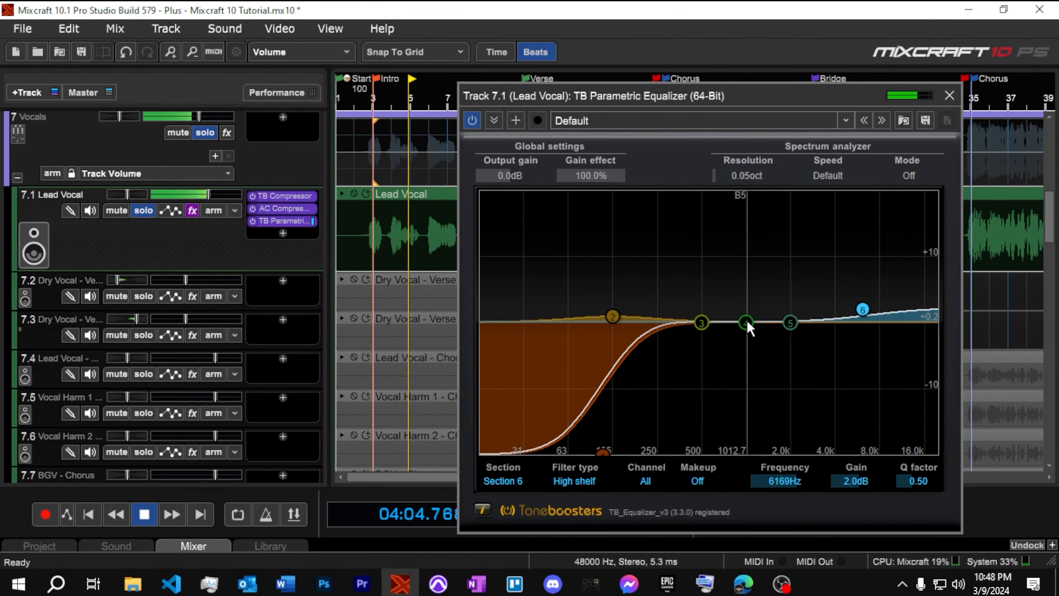
# Compare the vocal with the equalizer bypassed and active, and cut section 4 by 1.2 dB at 1186 Hz
pyautogui.click(472, 120)
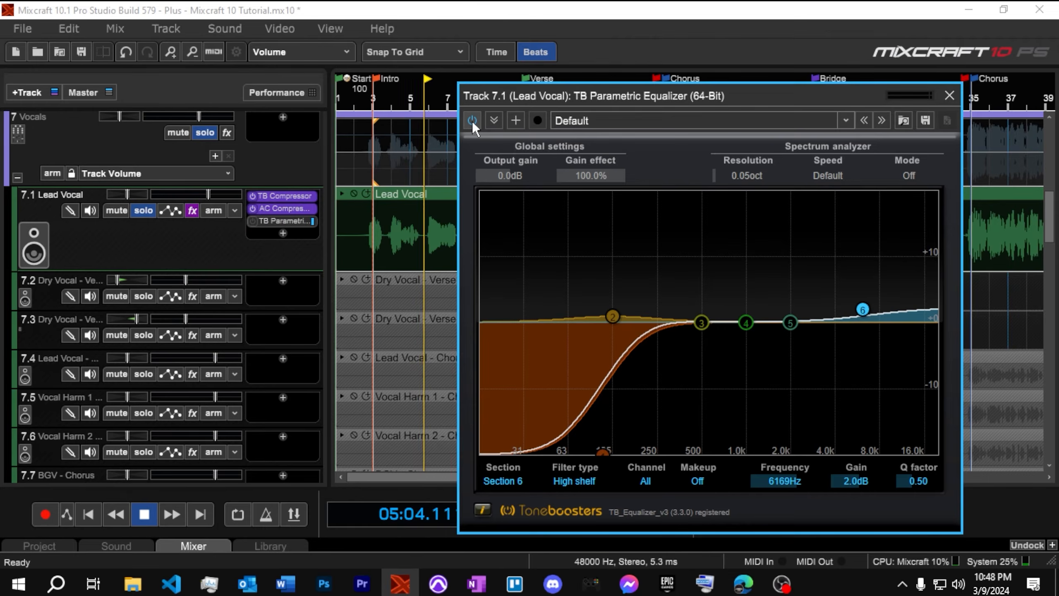
pyautogui.click(471, 121)
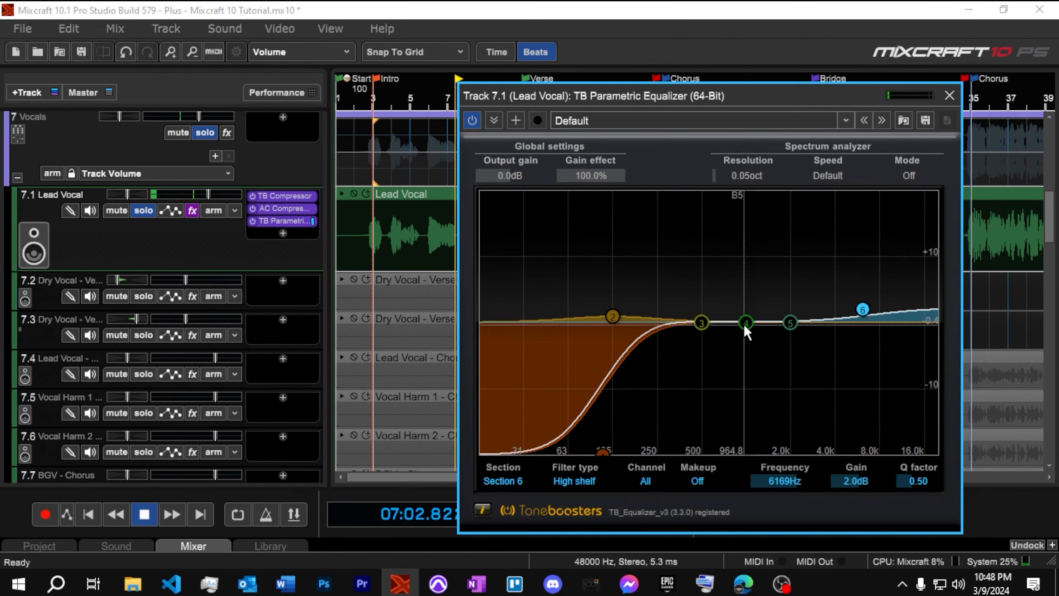
pyautogui.moveTo(744, 324)
pyautogui.mouseDown()
pyautogui.moveTo(756, 330)
pyautogui.moveTo(767, 270)
pyautogui.moveTo(767, 338)
pyautogui.moveTo(767, 282)
pyautogui.moveTo(758, 285)
pyautogui.moveTo(758, 339)
pyautogui.moveTo(757, 330)
pyautogui.mouseUp()
pyautogui.click(144, 514)
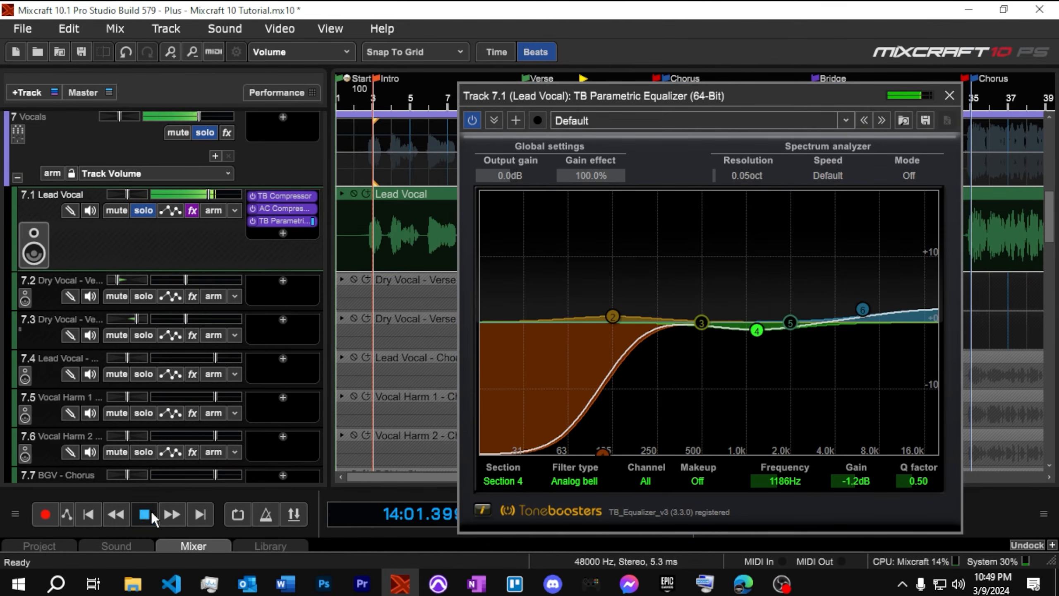
# Adjust section 4 of the Lead Vocal's parametric equalizer to about 1171 Hz with -1.4 dB gain and close the plugin
pyautogui.click(757, 336)
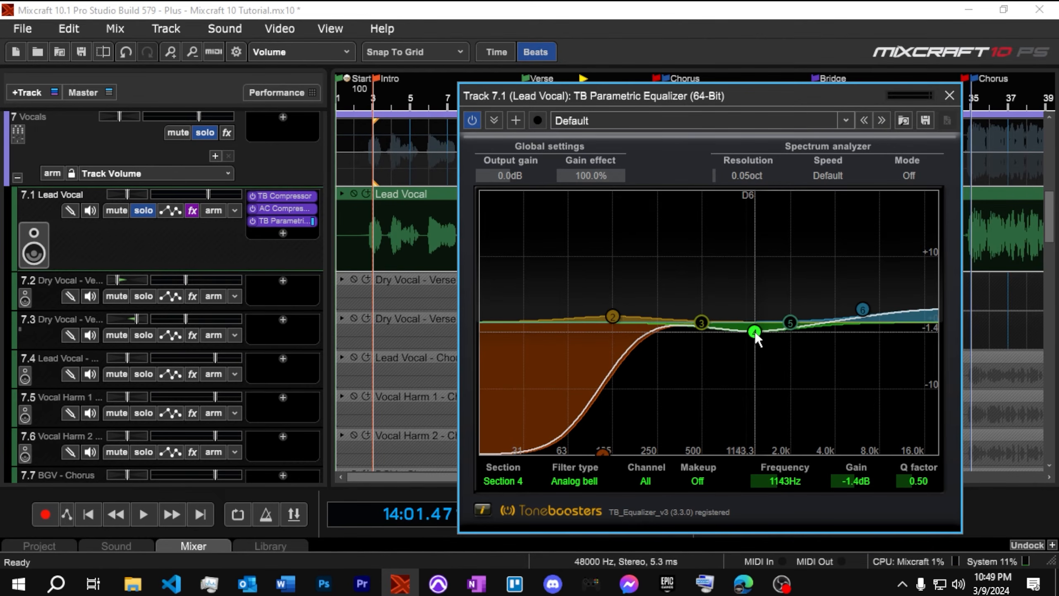
pyautogui.moveTo(756, 333)
pyautogui.mouseDown()
pyautogui.moveTo(746, 336)
pyautogui.moveTo(755, 332)
pyautogui.mouseUp()
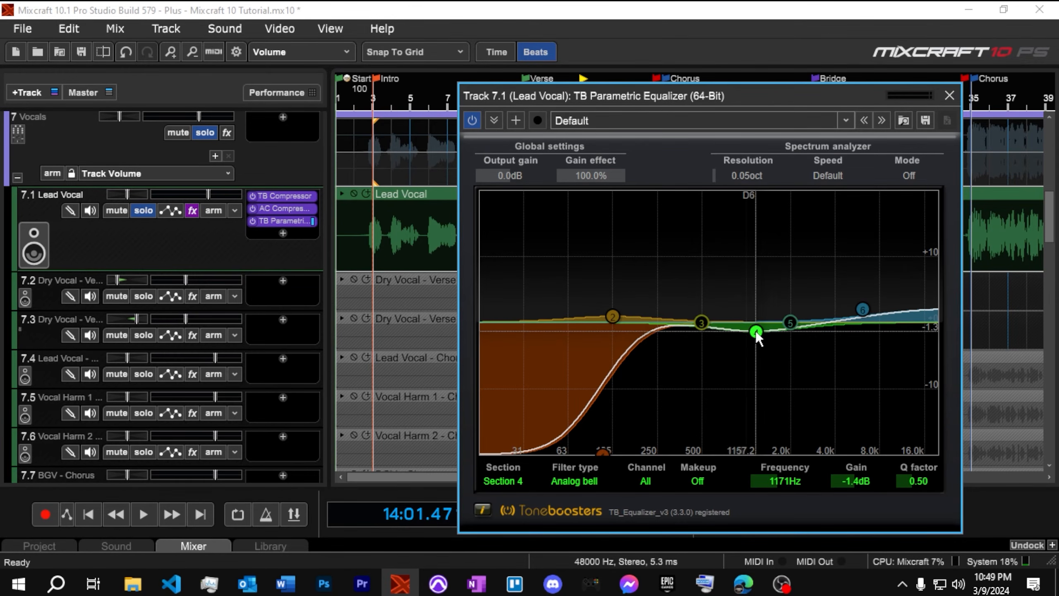
pyautogui.click(950, 96)
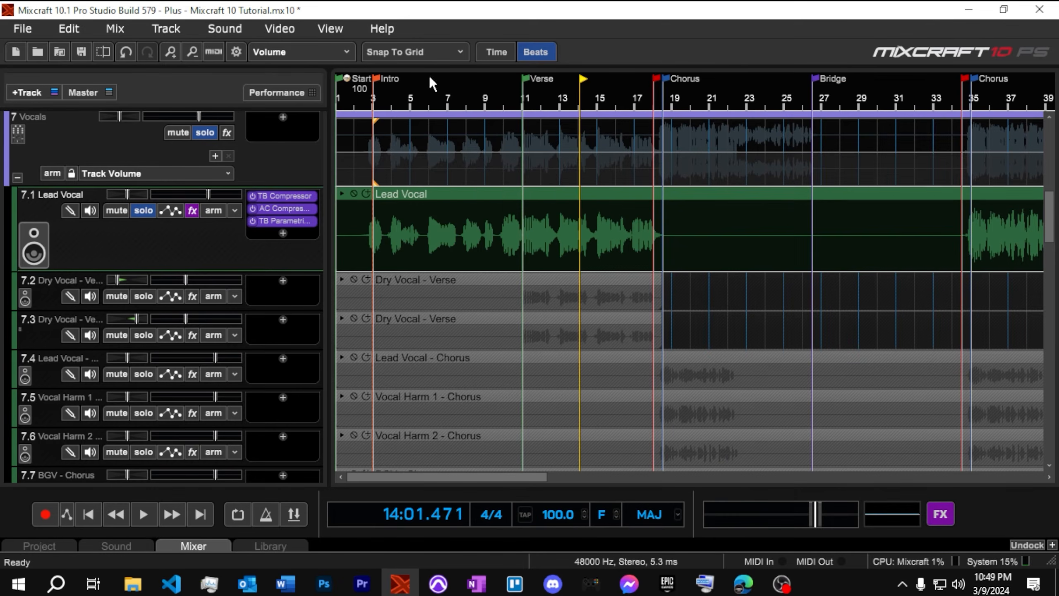
# Play the Lead Vocal from the Intro and compare its sound with the parametric equalizer bypassed and enabled
pyautogui.click(376, 84)
pyautogui.press('space')
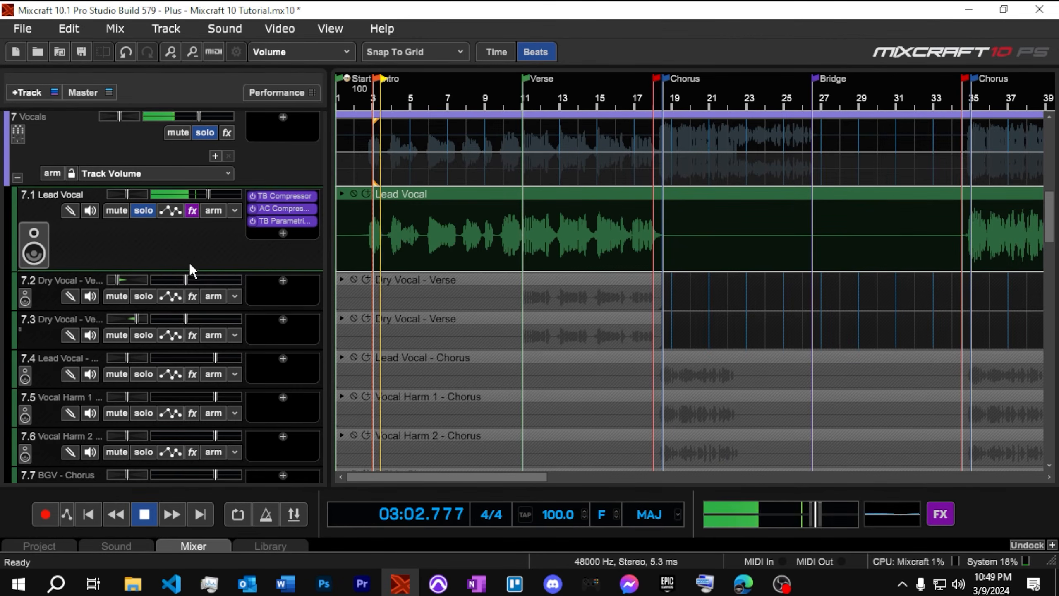
pyautogui.click(253, 221)
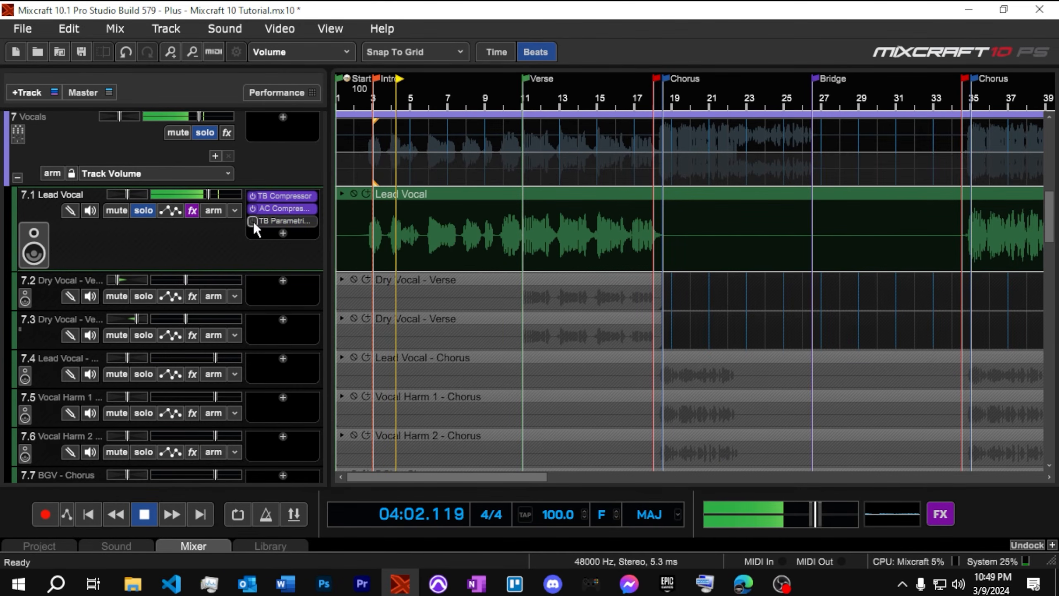
pyautogui.click(254, 221)
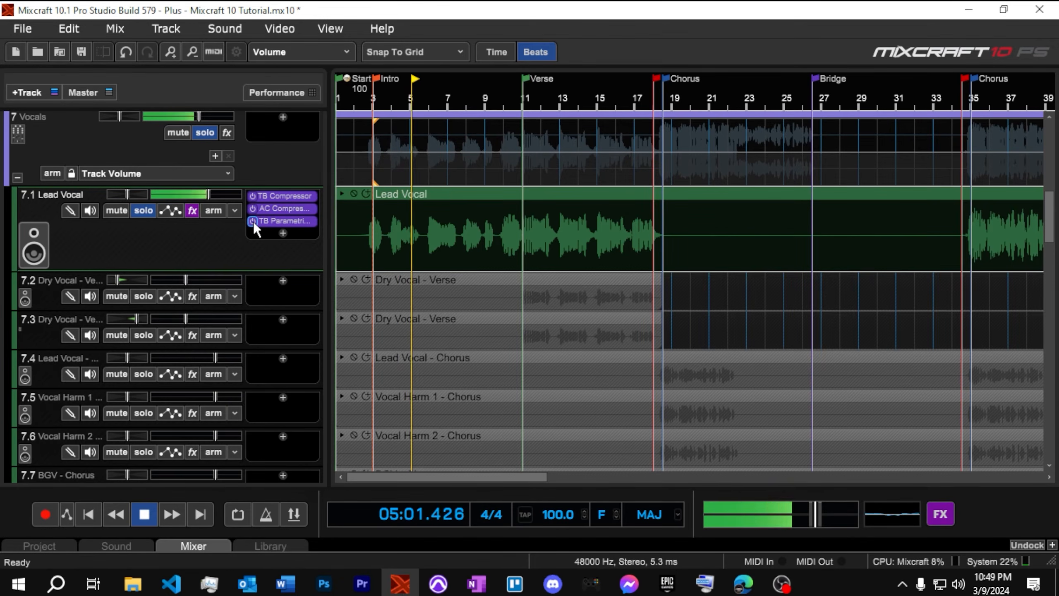
pyautogui.press('space')
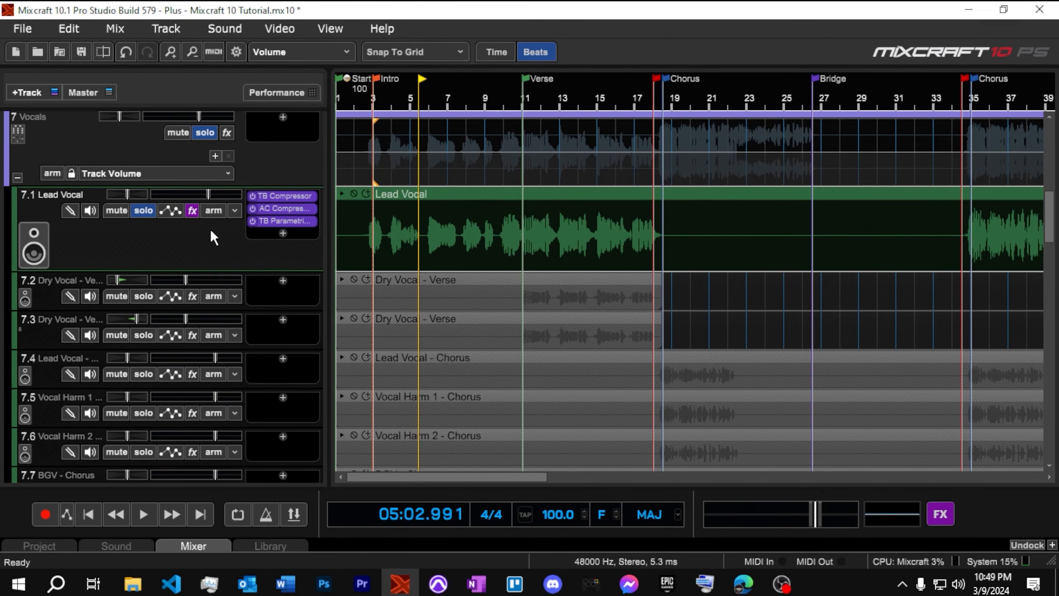
# Solo both Dry Vocal - Verse tracks and save the Lead Vocal's parametric equalizer settings as the preset "Vocal EQ"
pyautogui.click(145, 298)
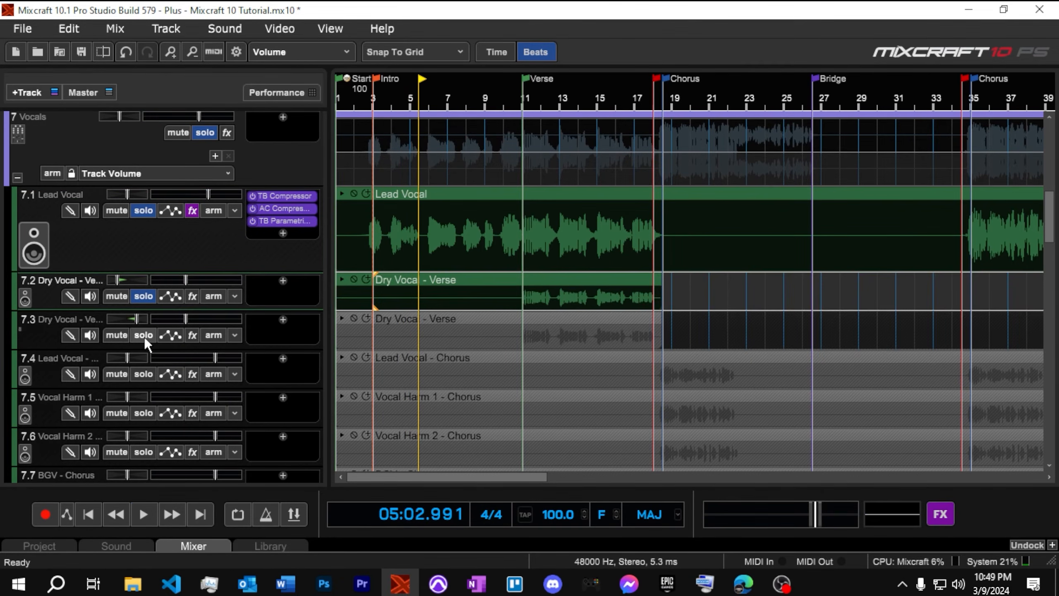
pyautogui.click(144, 336)
pyautogui.click(278, 223)
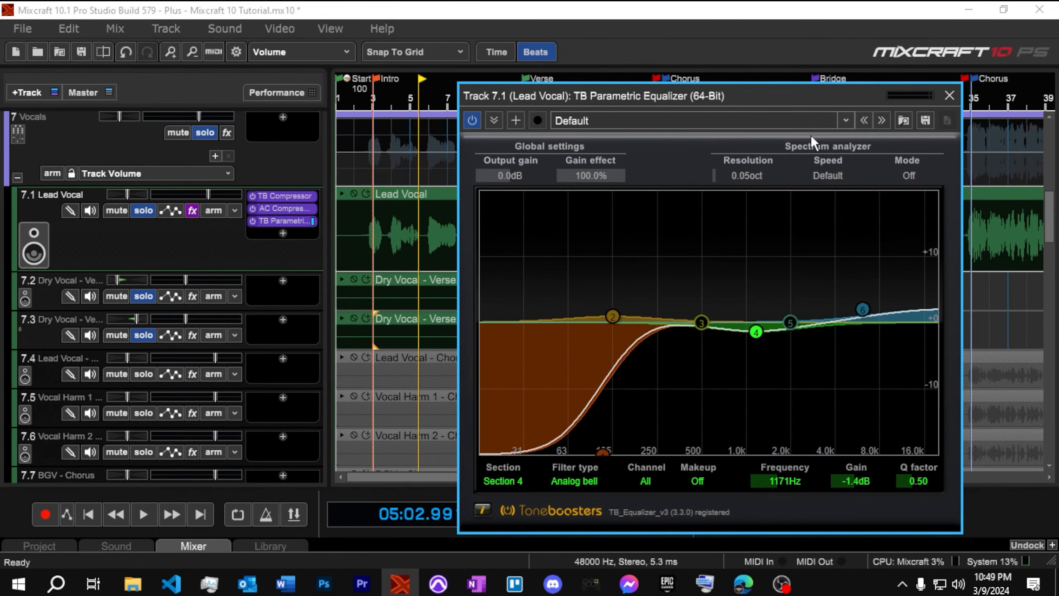
pyautogui.click(925, 121)
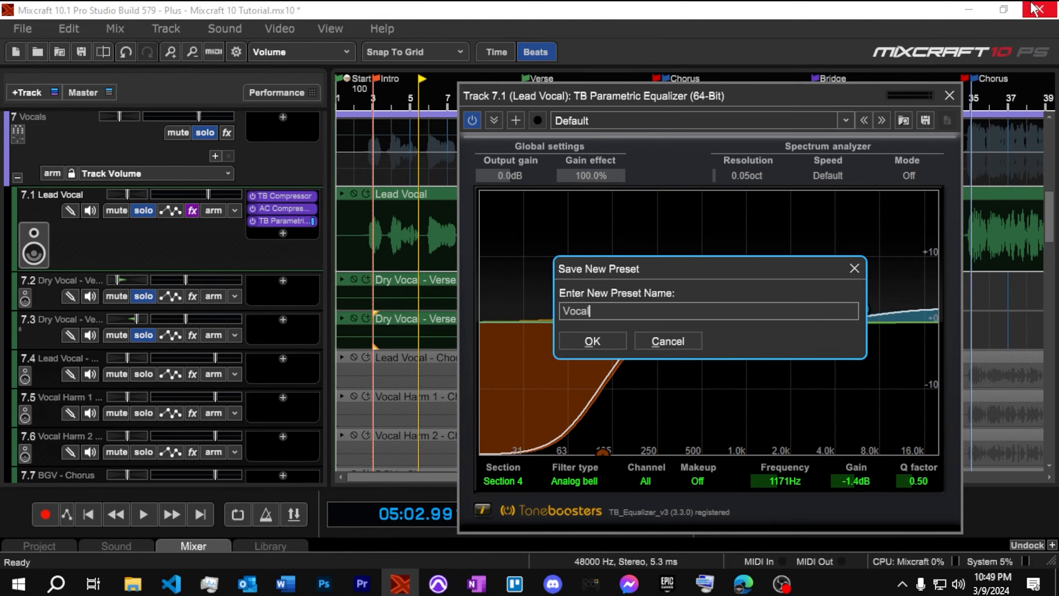
pyautogui.press('Return')
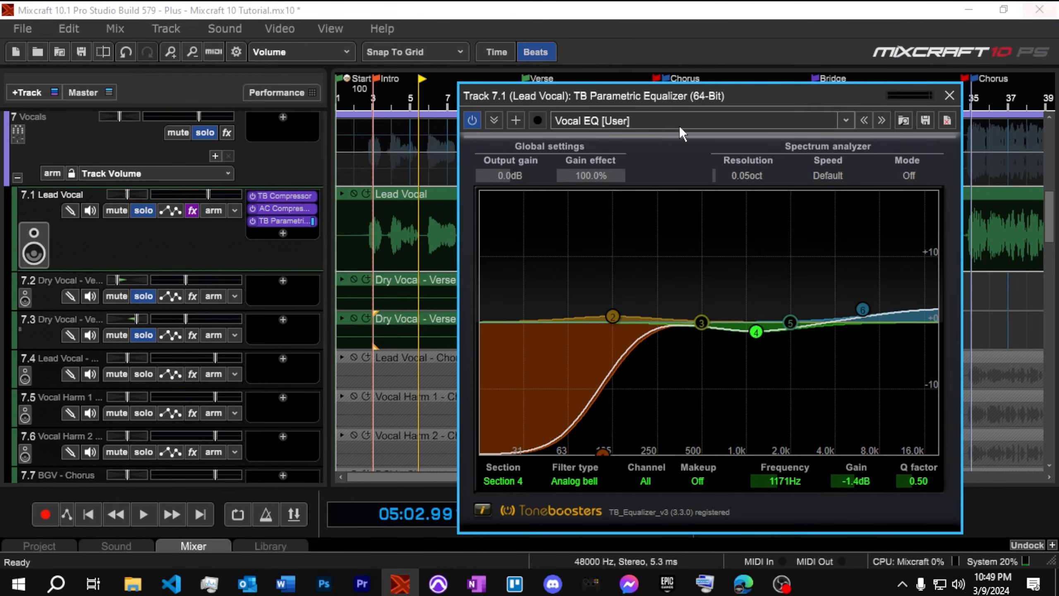
pyautogui.click(949, 96)
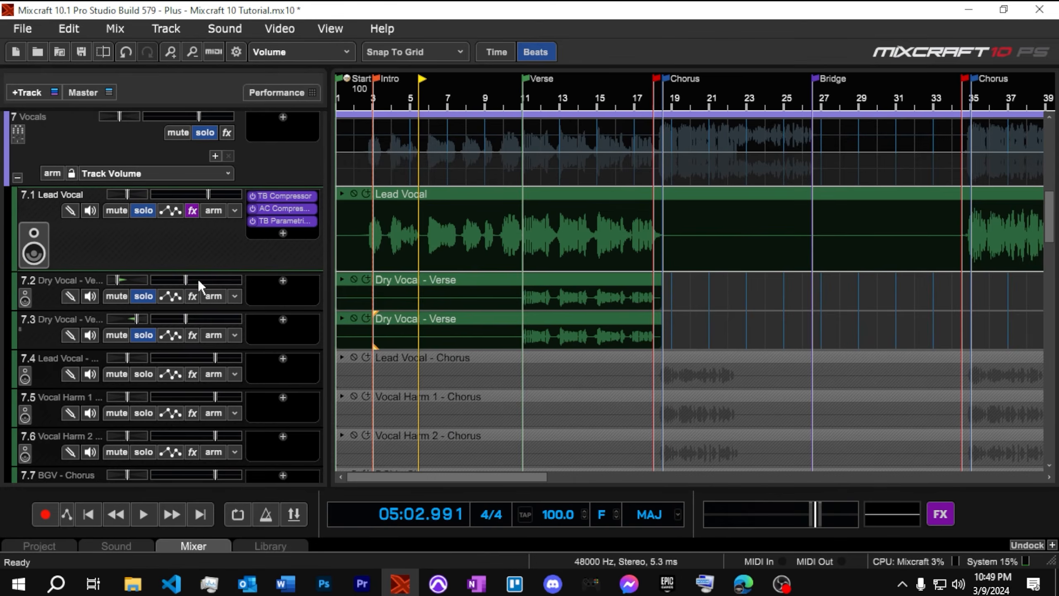
pyautogui.click(283, 280)
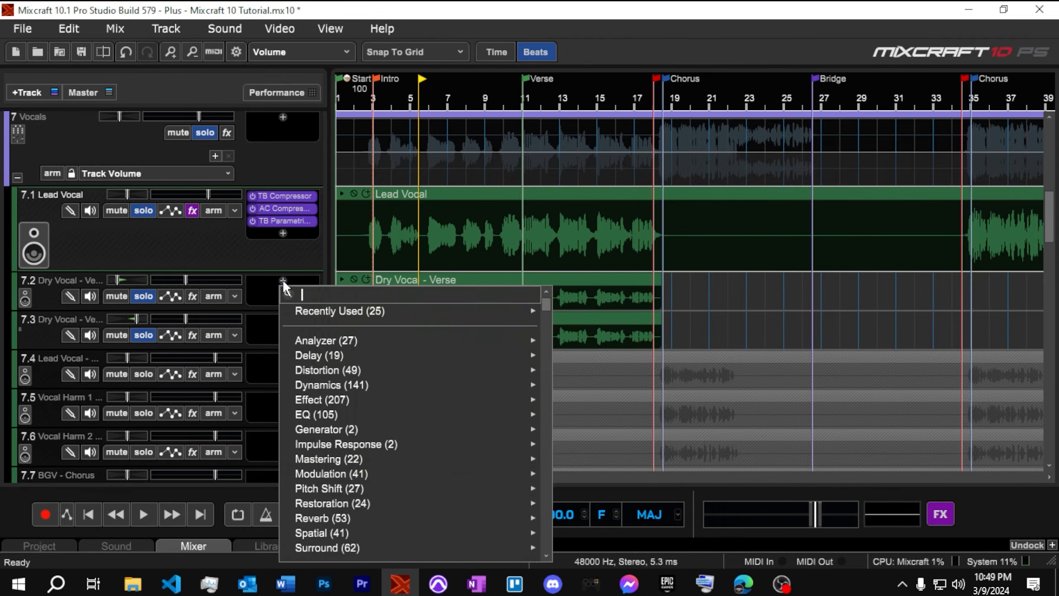
pyautogui.moveTo(316, 315)
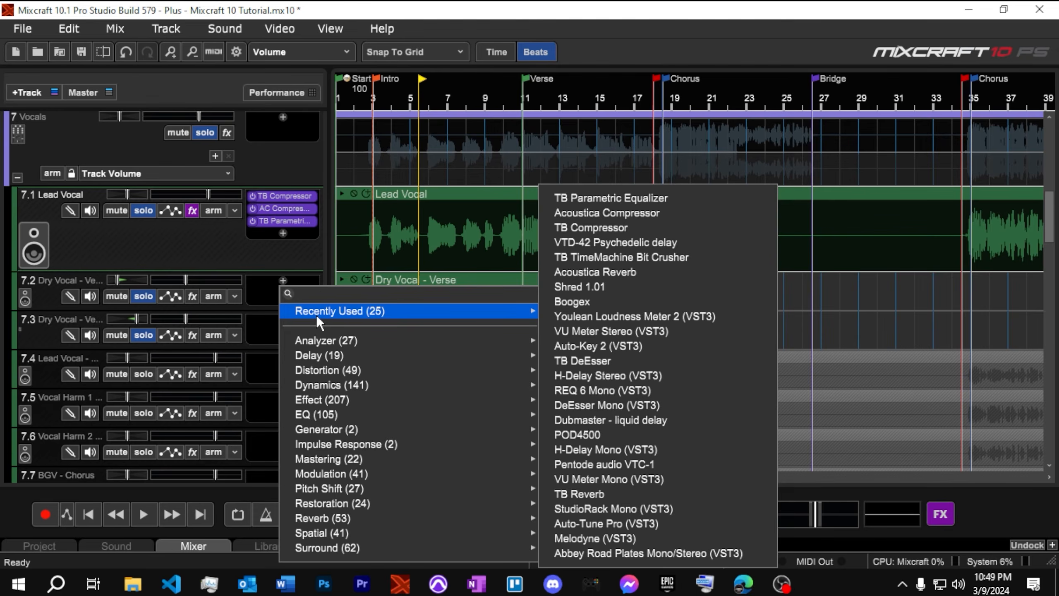
pyautogui.click(629, 213)
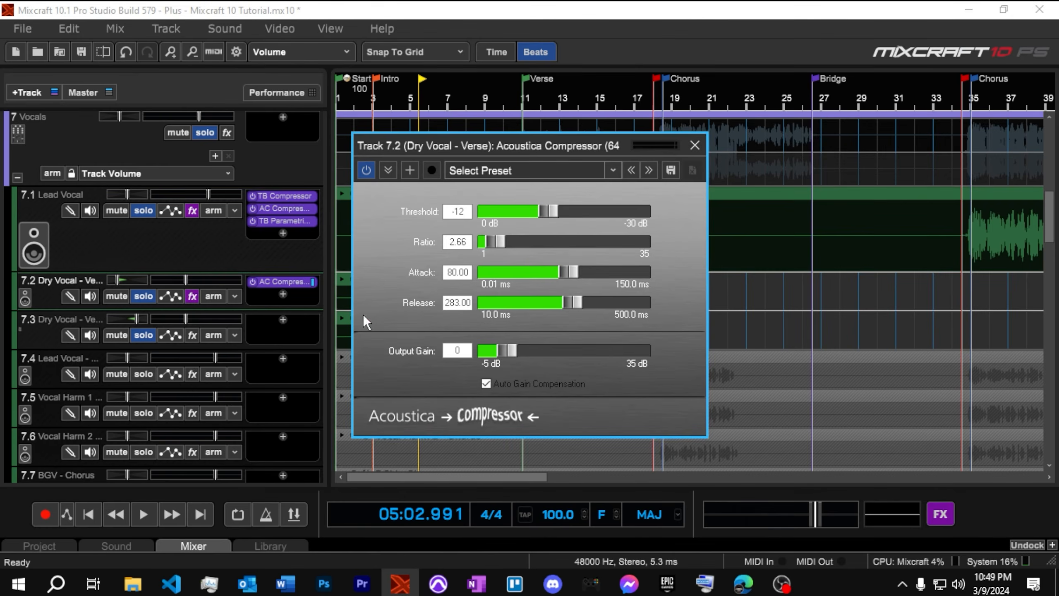
pyautogui.click(695, 145)
pyautogui.rightClick(273, 280)
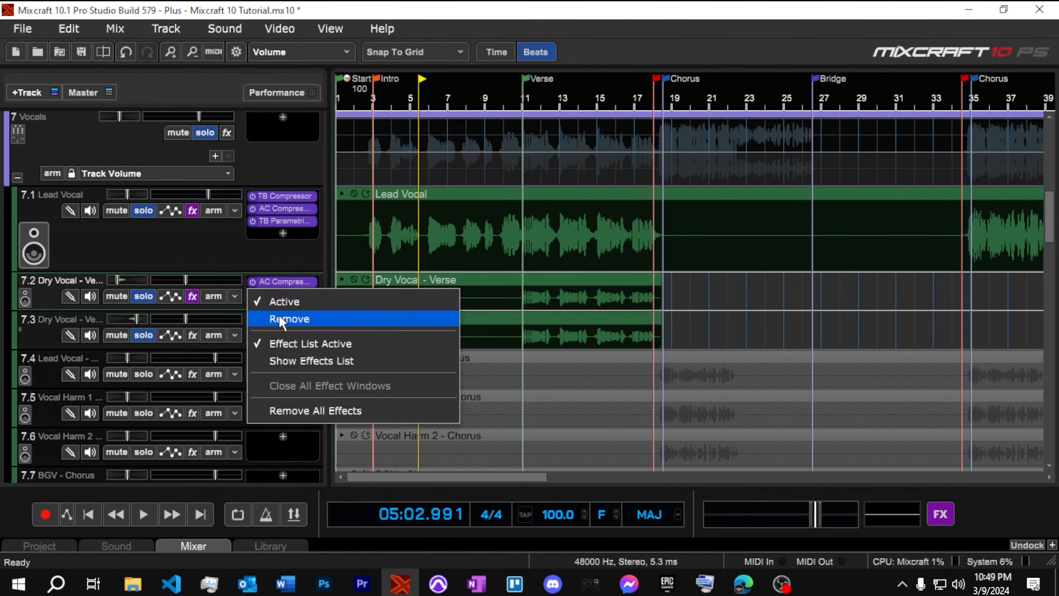
pyautogui.click(287, 319)
# Add a TB Compressor to Dry Vocal - Verse track 7.2 and load the user preset "Vocal Compressor"
pyautogui.click(284, 283)
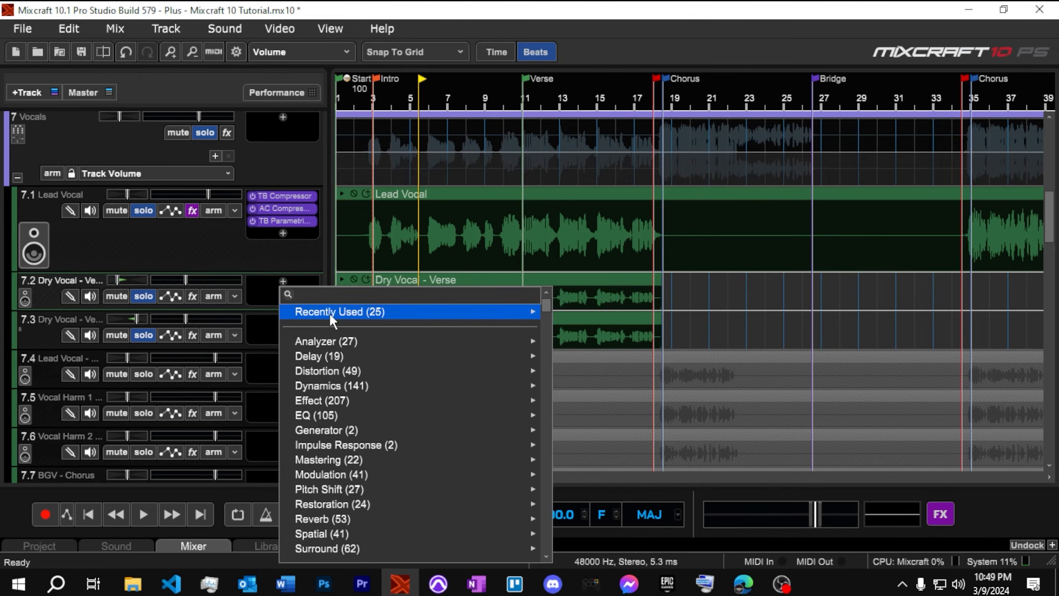
pyautogui.moveTo(329, 313)
pyautogui.click(596, 228)
pyautogui.click(594, 104)
pyautogui.click(667, 215)
pyautogui.click(694, 78)
pyautogui.click(290, 282)
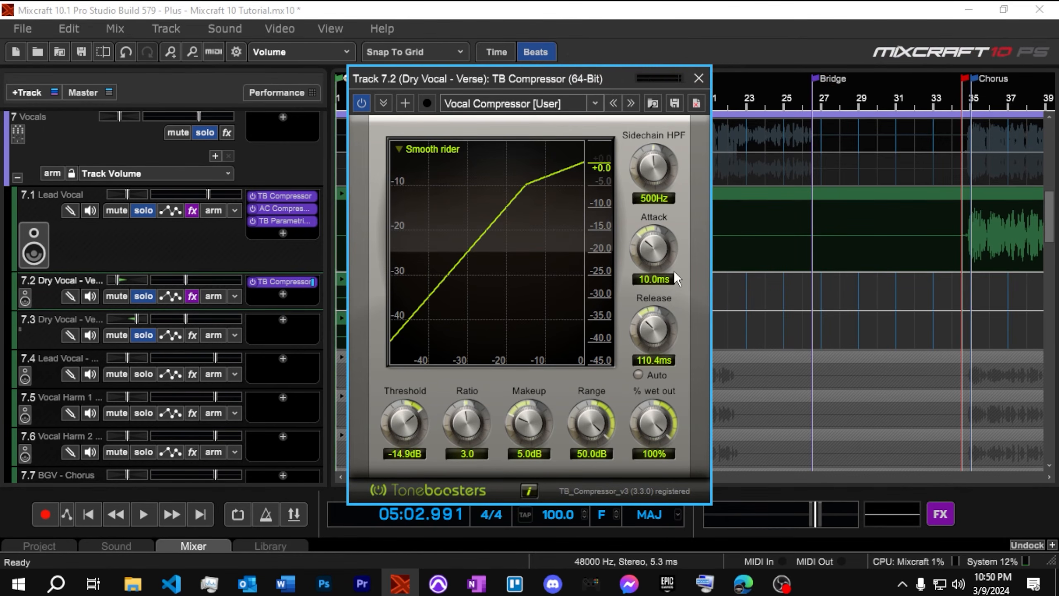
pyautogui.click(698, 78)
# Add a TB Compressor with the user preset "Vocal Compressor" to Dry Vocal - Verse track 7.3
pyautogui.click(283, 319)
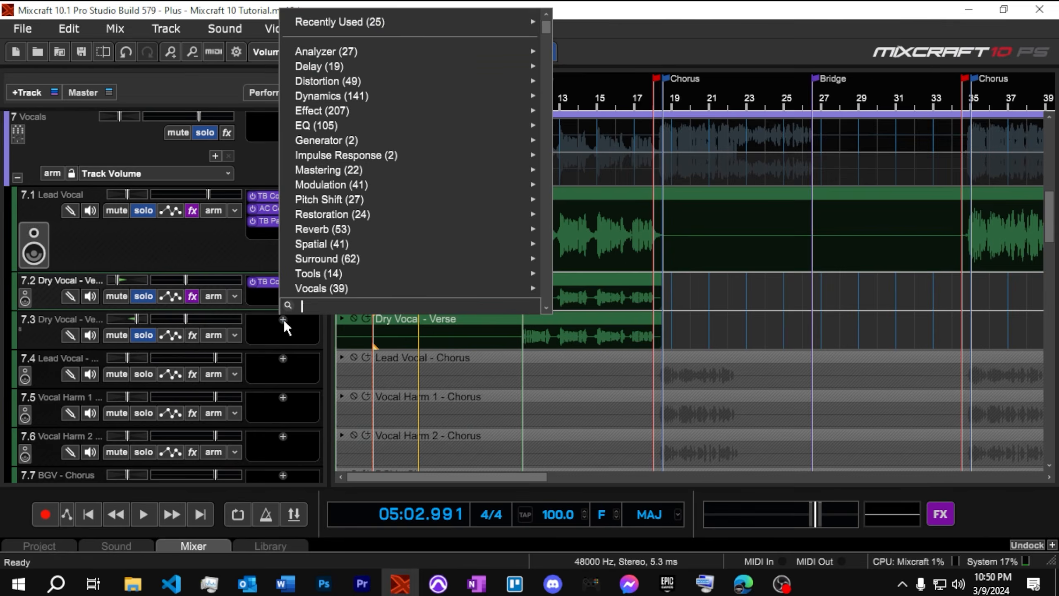
pyautogui.moveTo(330, 22)
pyautogui.click(597, 23)
pyautogui.click(595, 104)
pyautogui.click(677, 216)
pyautogui.click(699, 79)
# Add a TB Parametric Equalizer to Dry Vocal - Verse track 7.2 and load the user preset "Vocal EQ"
pyautogui.click(283, 294)
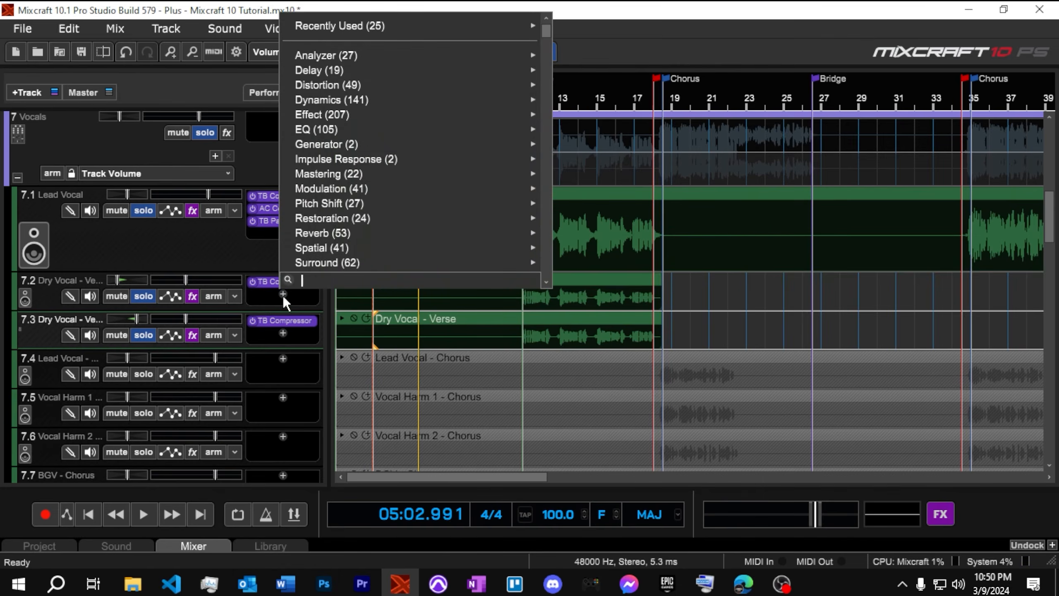
pyautogui.click(582, 54)
pyautogui.click(672, 95)
pyautogui.click(740, 282)
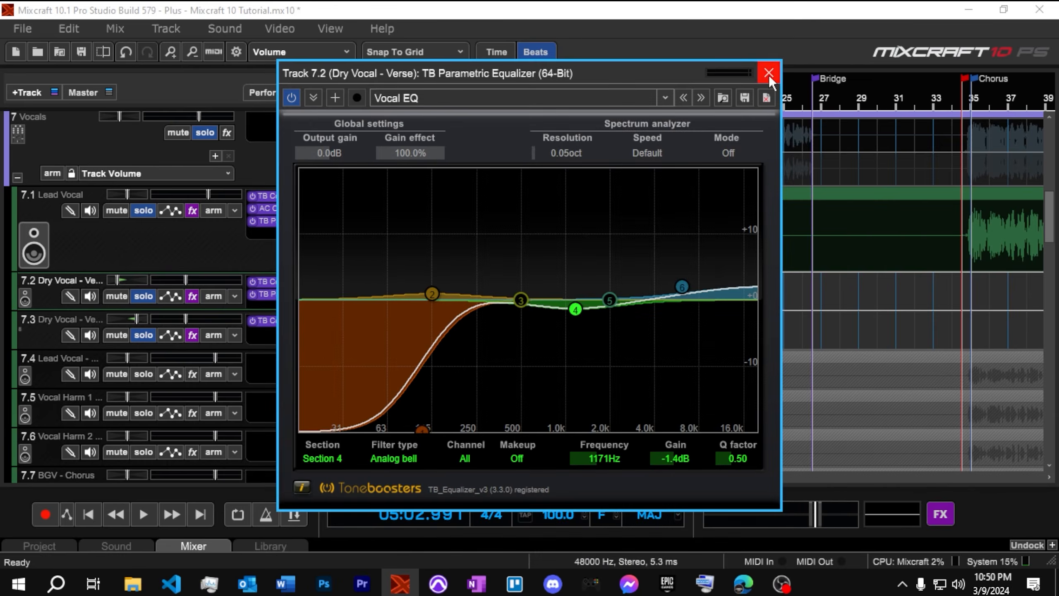
pyautogui.click(769, 73)
# Add a TB Parametric Equalizer with the user preset "Vocal EQ" to Dry Vocal - Verse track 7.3
pyautogui.click(283, 333)
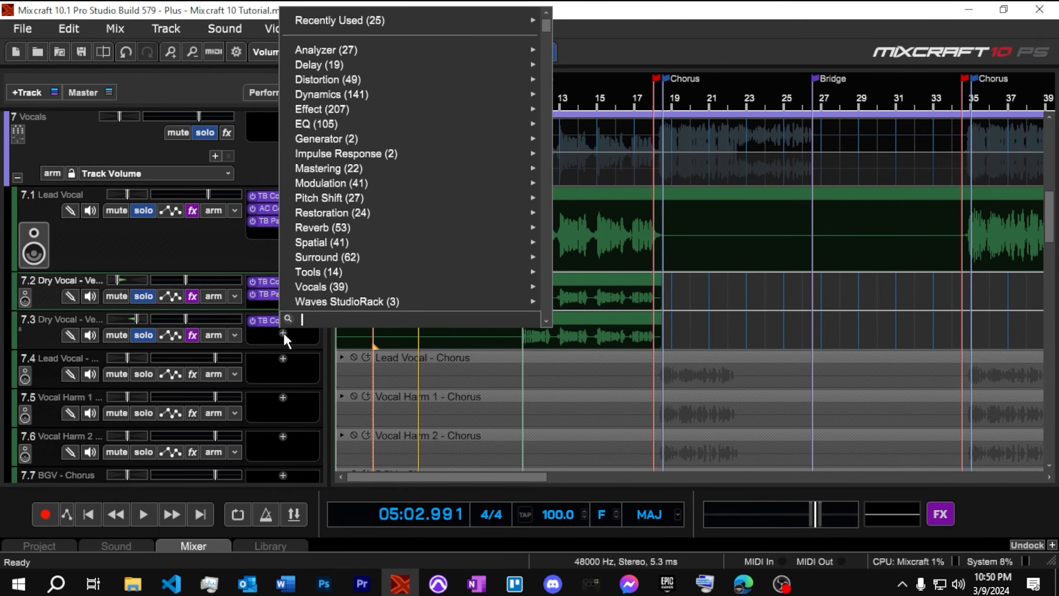
pyautogui.moveTo(440, 21)
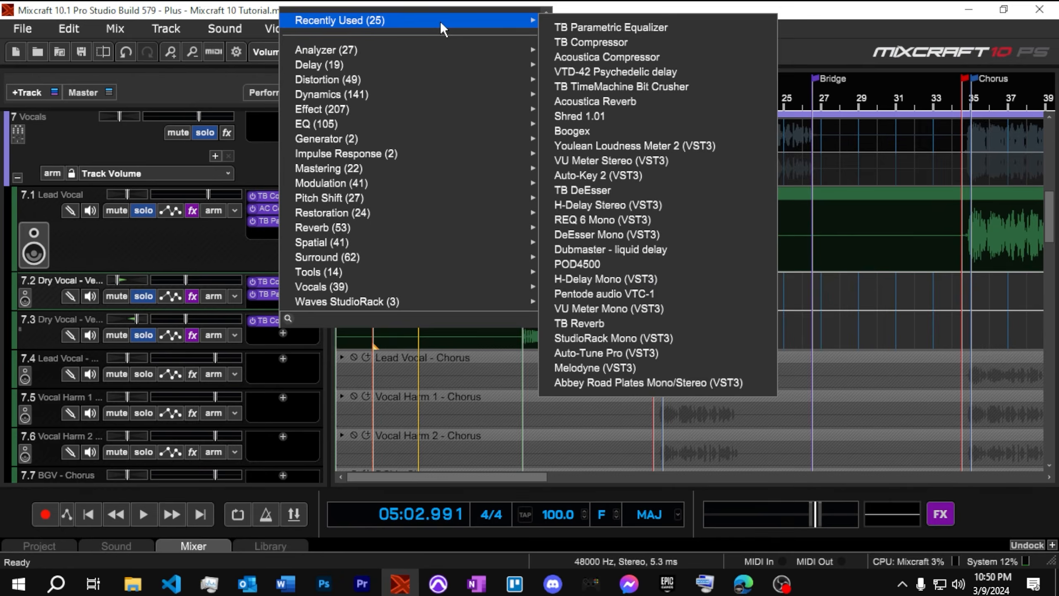
pyautogui.click(590, 27)
pyautogui.click(665, 98)
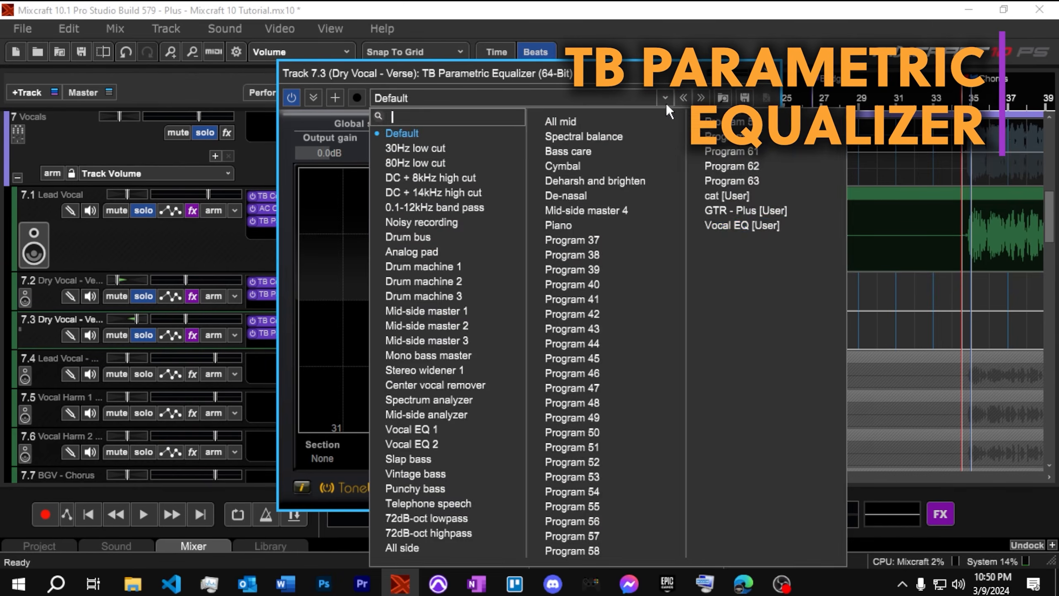
pyautogui.click(728, 223)
pyautogui.click(770, 74)
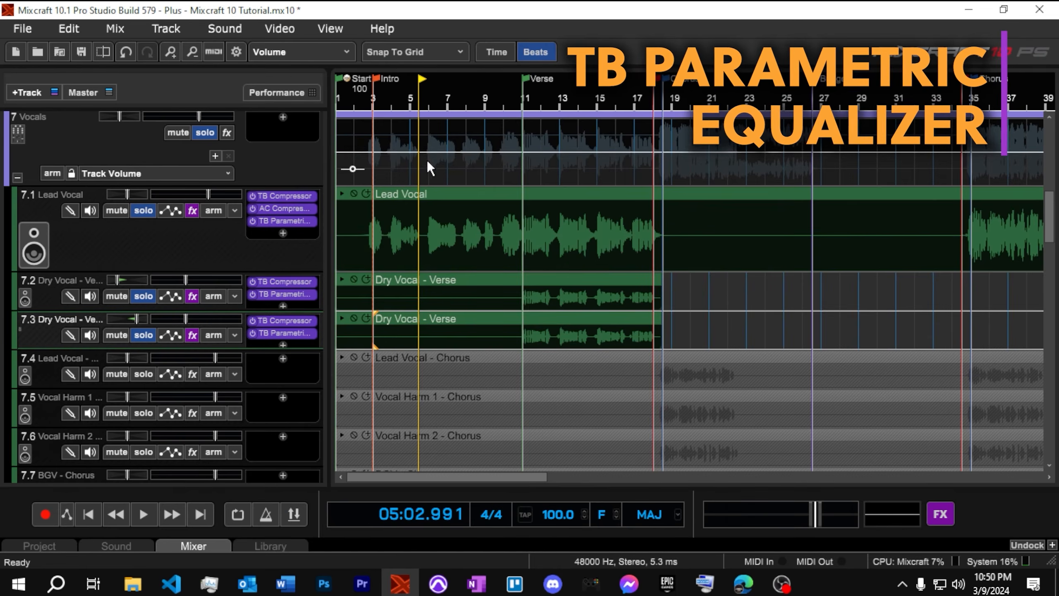
# Lower both Dry Vocal - Verse tracks to about -11 dB and play the soloed vocals from the Verse
pyautogui.click(185, 280)
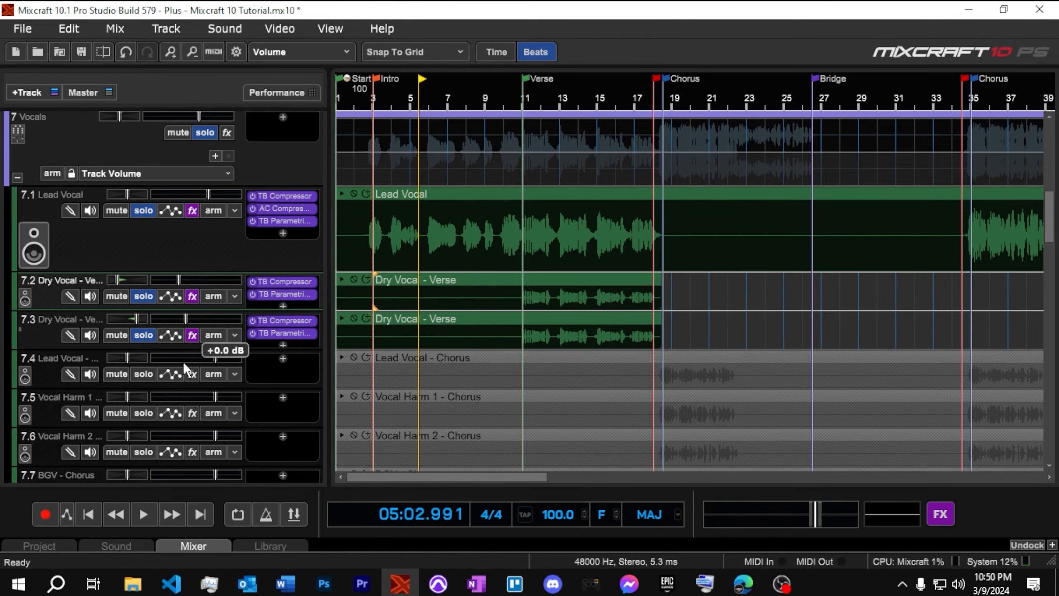
pyautogui.click(182, 318)
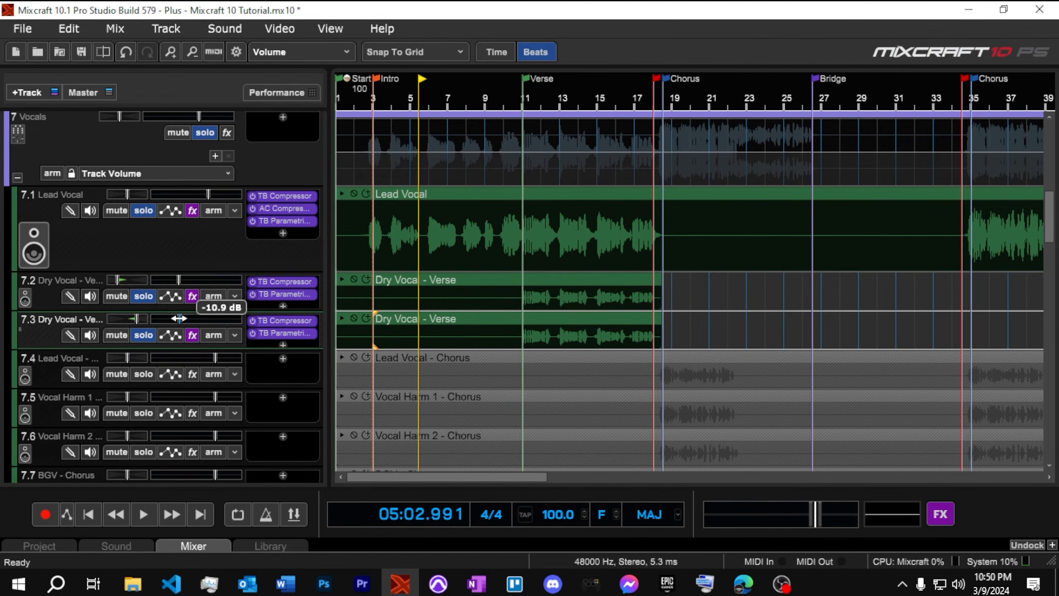
pyautogui.click(515, 92)
pyautogui.press('space')
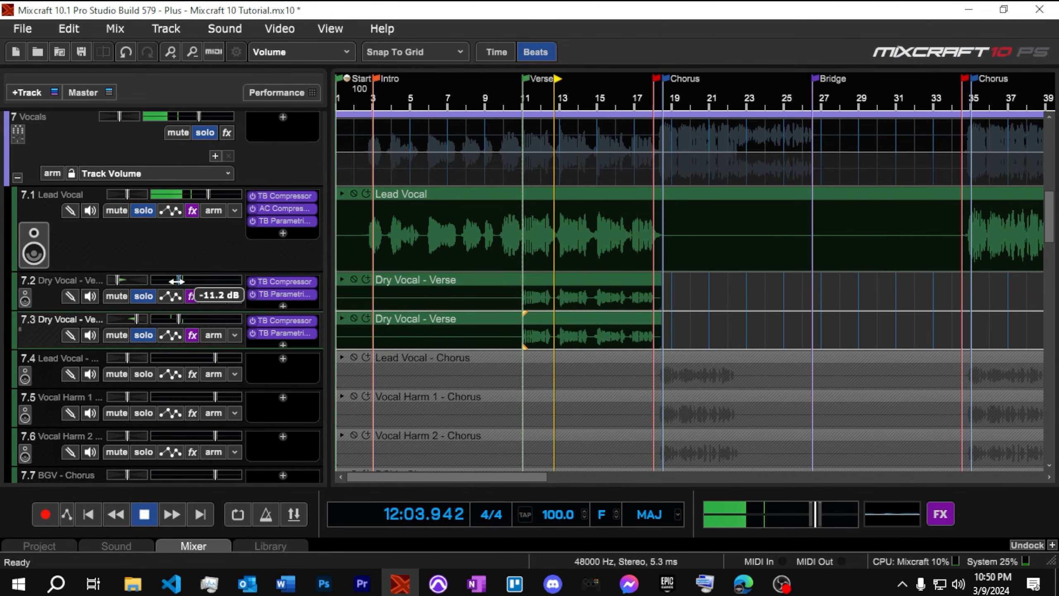
# Select both Dry Vocal - Verse tracks and set their exact volume to -10 dB
pyautogui.click(44, 297)
pyautogui.moveTo(176, 282)
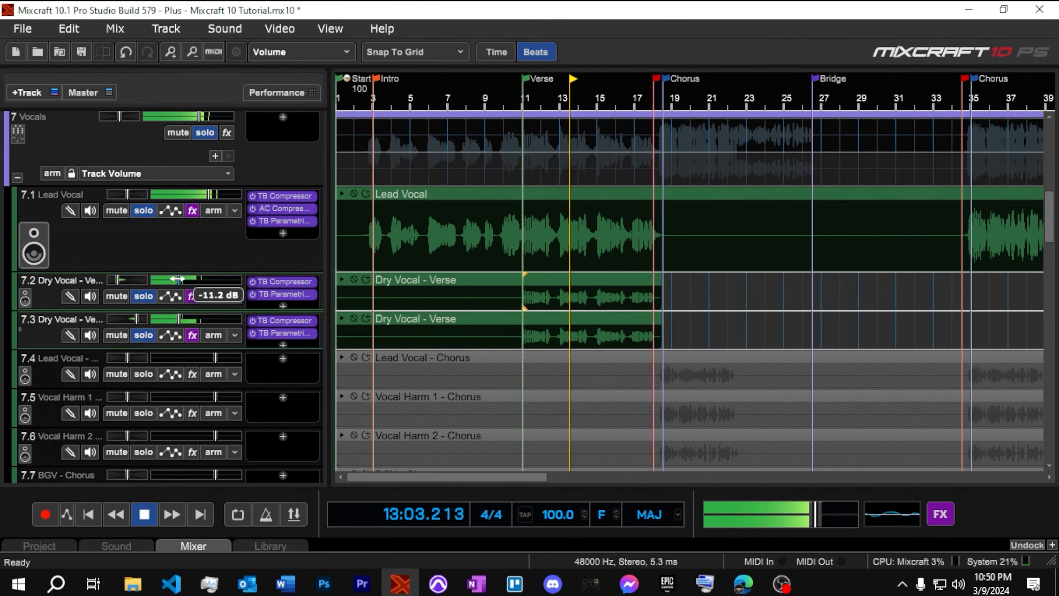
pyautogui.rightClick(179, 280)
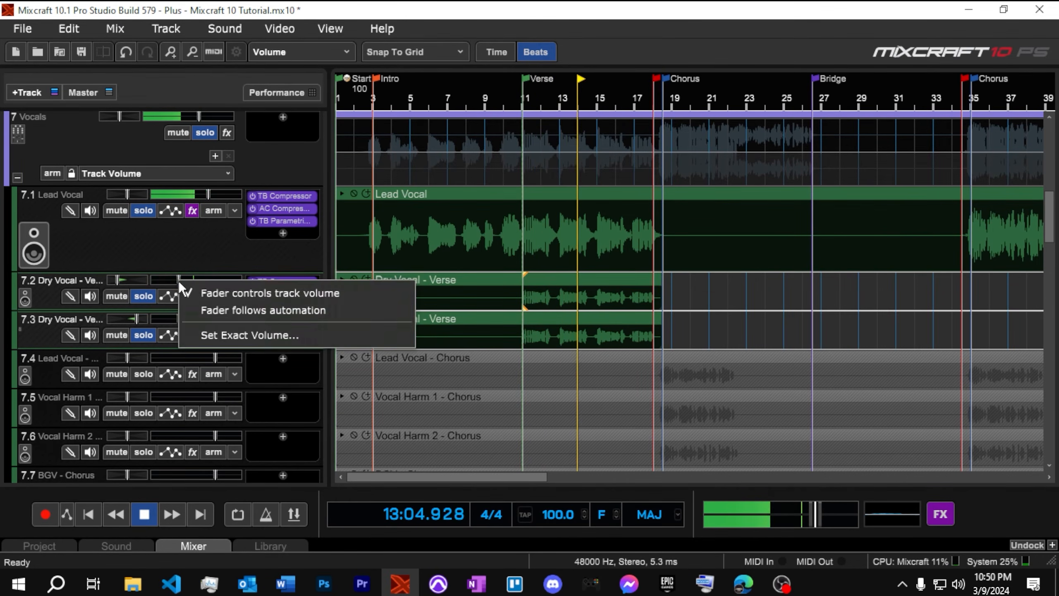
pyautogui.click(220, 332)
pyautogui.write('-10')
pyautogui.press('Return')
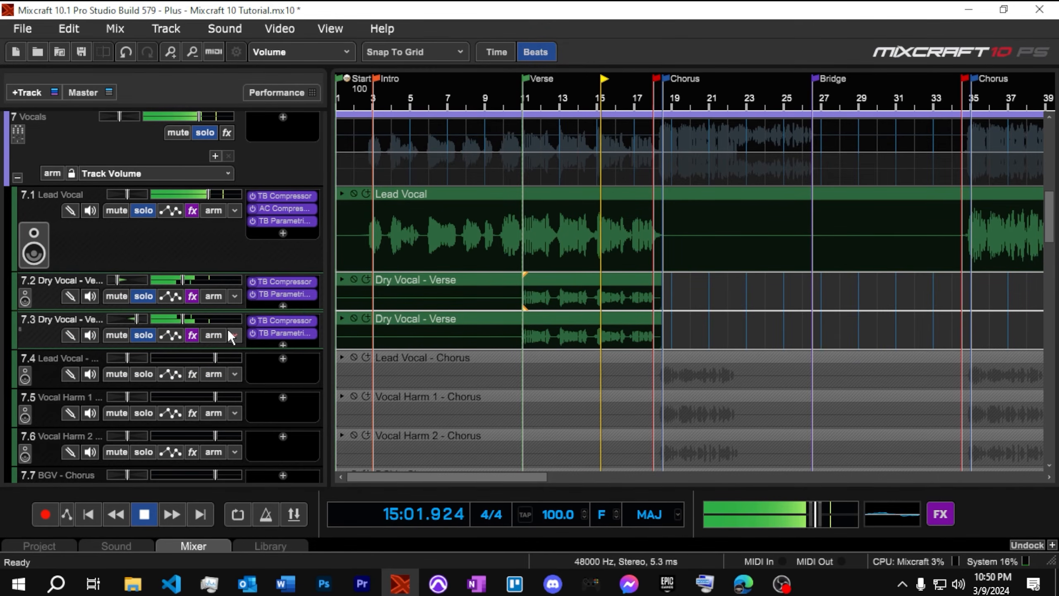
# Raise the Lead Vocal track's volume slightly, stop playback and return the playhead to the Intro
pyautogui.click(211, 194)
pyautogui.press('space')
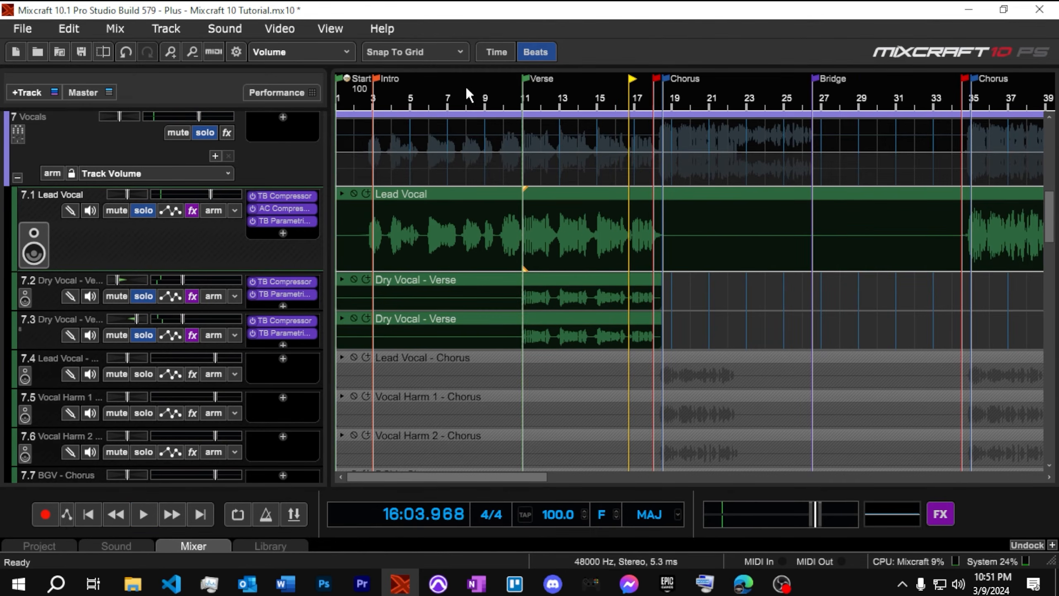
pyautogui.click(387, 100)
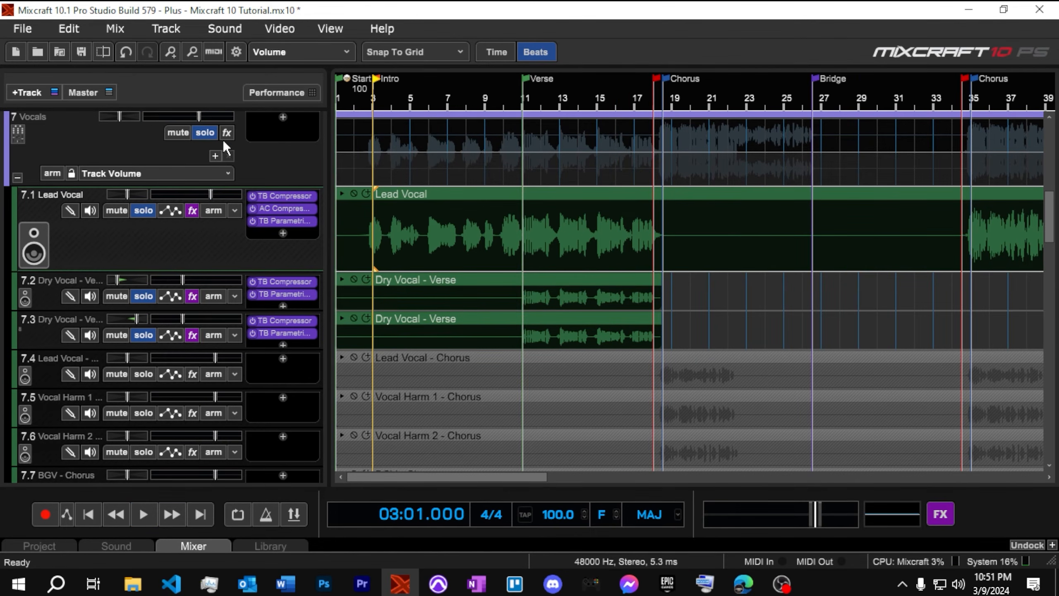
# Turn off solo on the Lead Vocal, both Dry Vocal - Verse tracks and the Vocals group, and play the full mix from the Verse
pyautogui.click(142, 211)
pyautogui.click(143, 296)
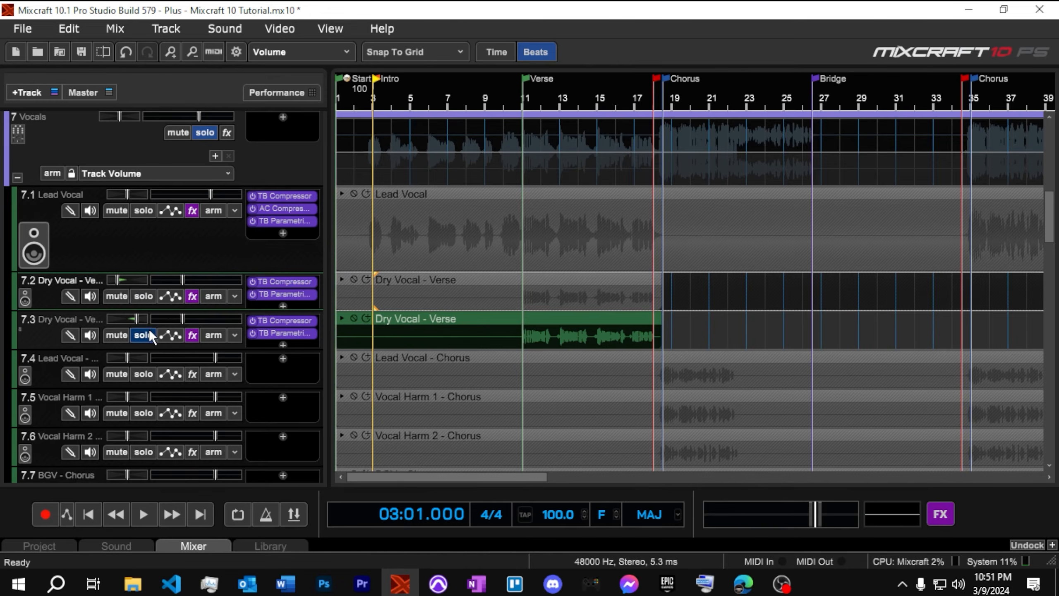
pyautogui.click(144, 334)
pyautogui.click(204, 133)
pyautogui.click(524, 109)
pyautogui.press('space')
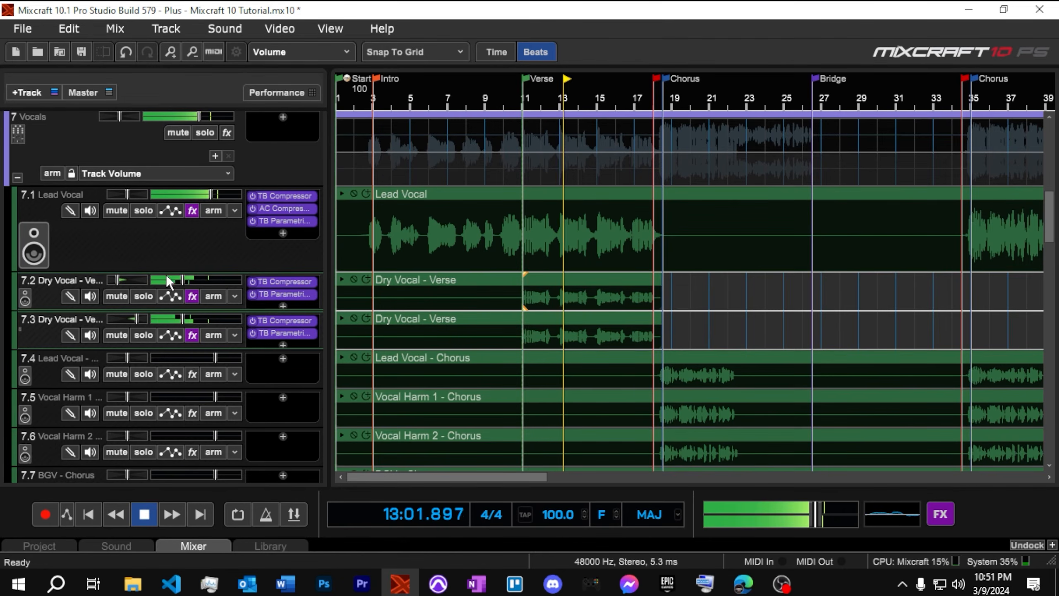
# Set both Dry Vocal - Verse tracks' volume to exactly -11 dB and lower the Lead Vocal track's volume slightly
pyautogui.rightClick(184, 281)
pyautogui.click(212, 332)
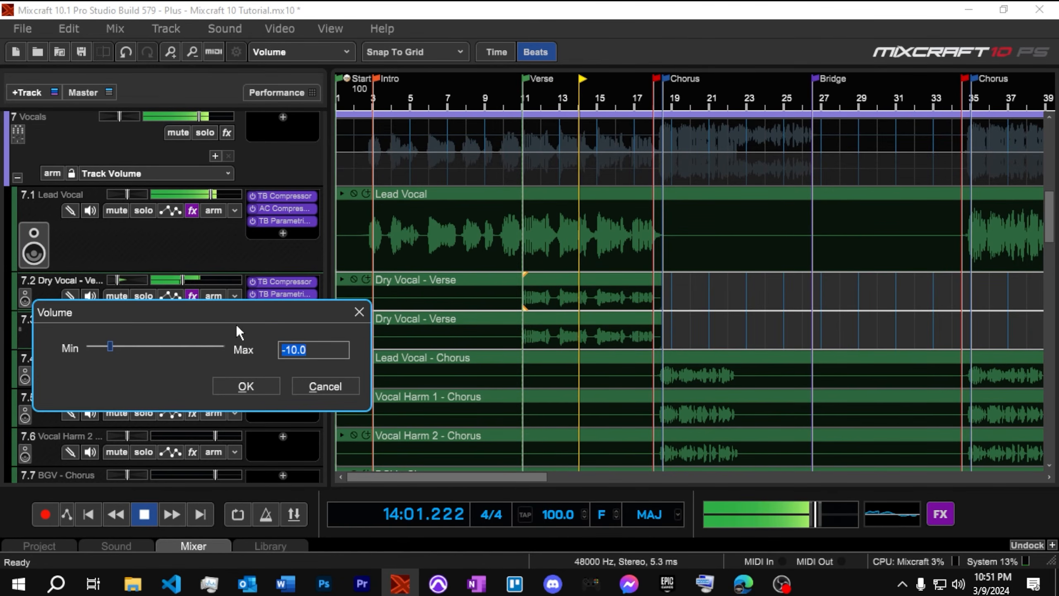
pyautogui.write('-1')
pyautogui.press('Return')
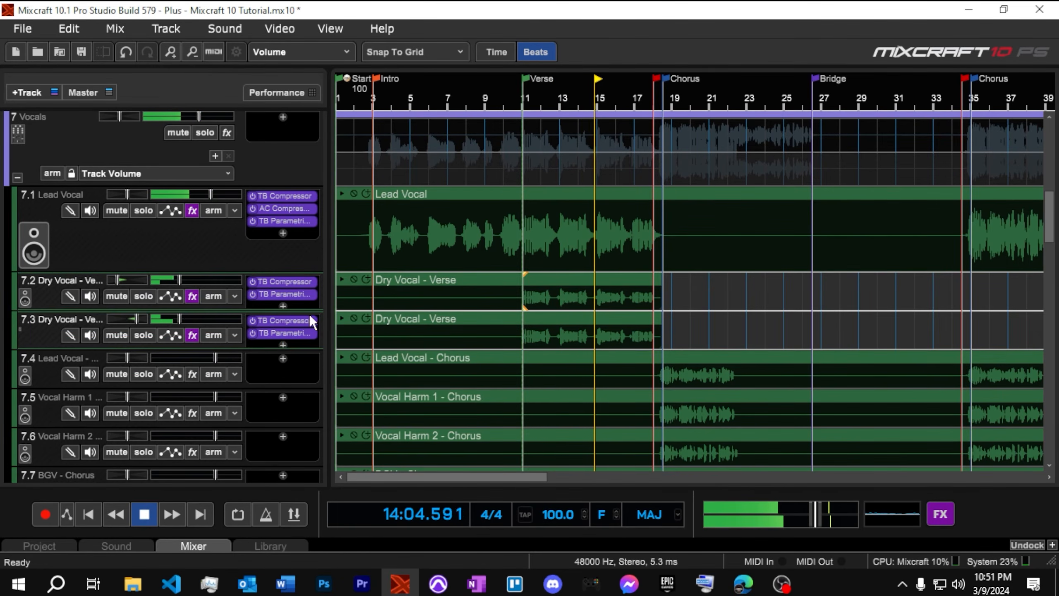
pyautogui.moveTo(211, 192); pyautogui.dragTo(210, 193)
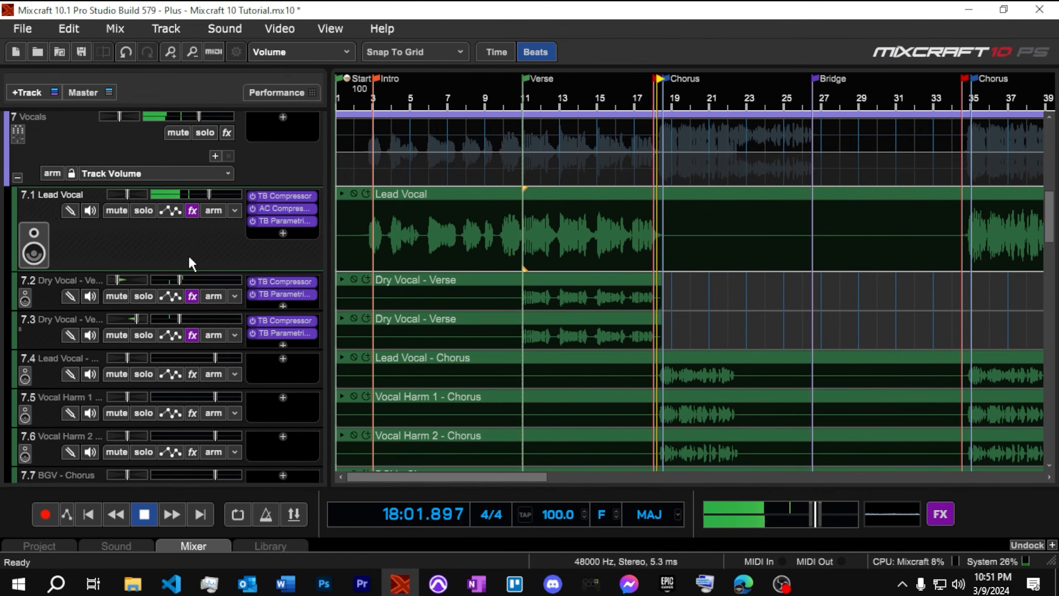
# Stop playback after the Chorus, move the BGV Choir - Chorus track directly below Lead Vocal and increase its track height
pyautogui.scroll(-4, 258, 372)
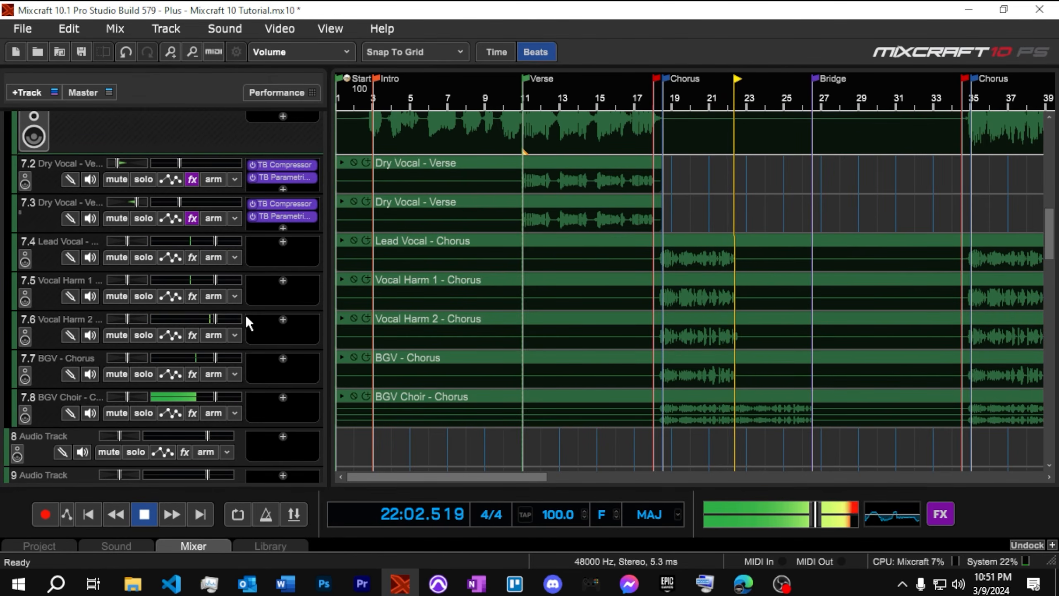
pyautogui.scroll(2, 247, 316)
pyautogui.scroll(-2, 246, 316)
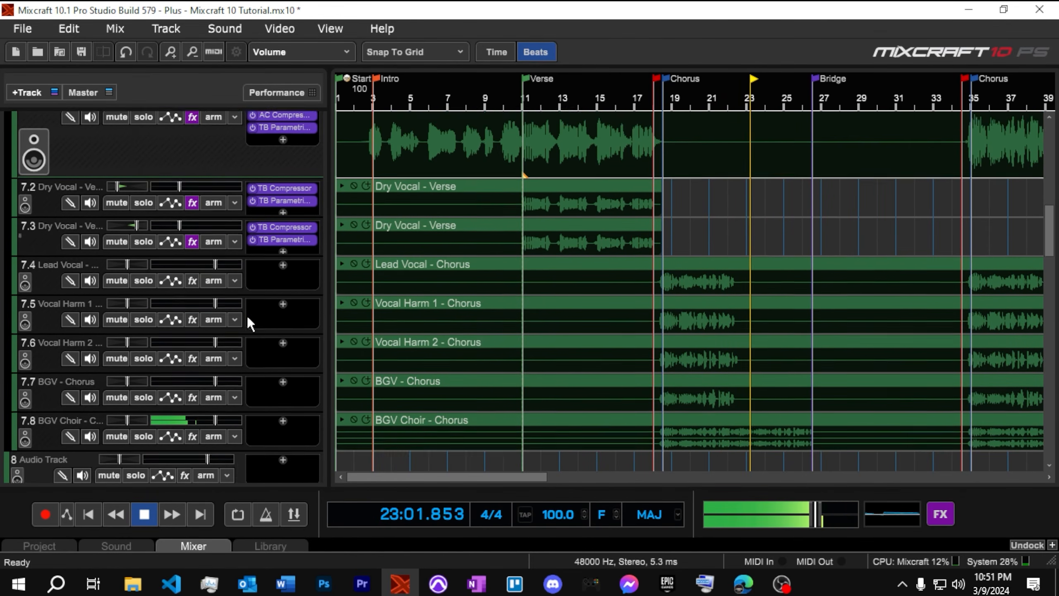
pyautogui.press('space')
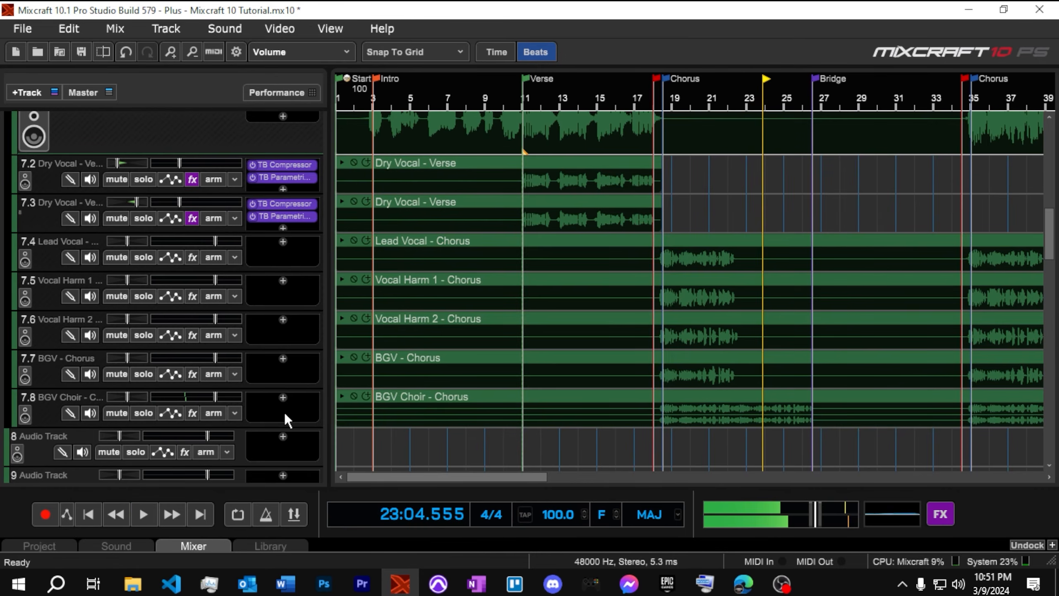
pyautogui.moveTo(30, 412); pyautogui.dragTo(26, 179)
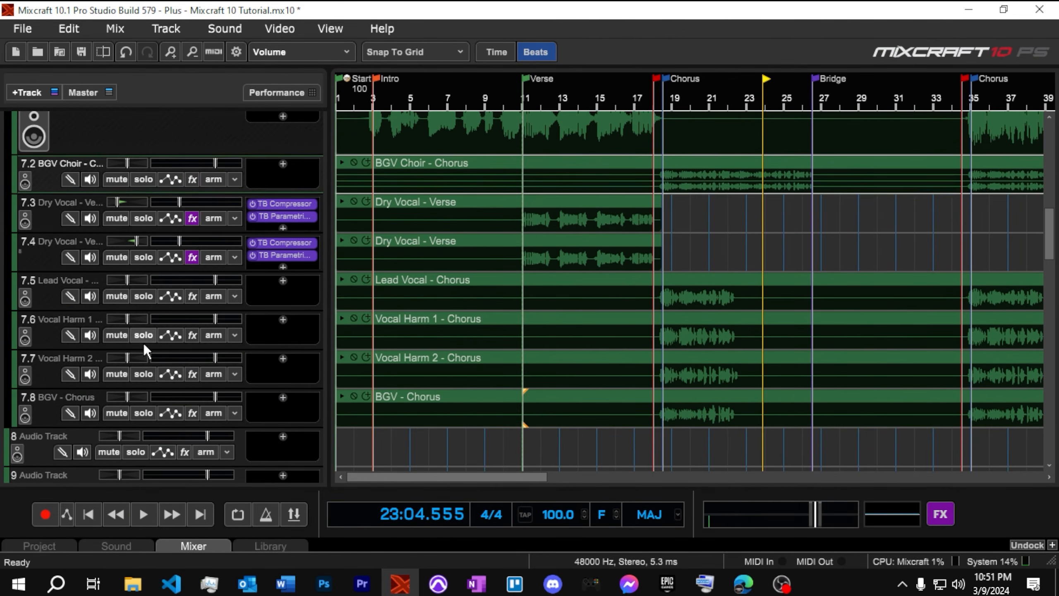
pyautogui.scroll(2, 143, 343)
pyautogui.scroll(2, 167, 366)
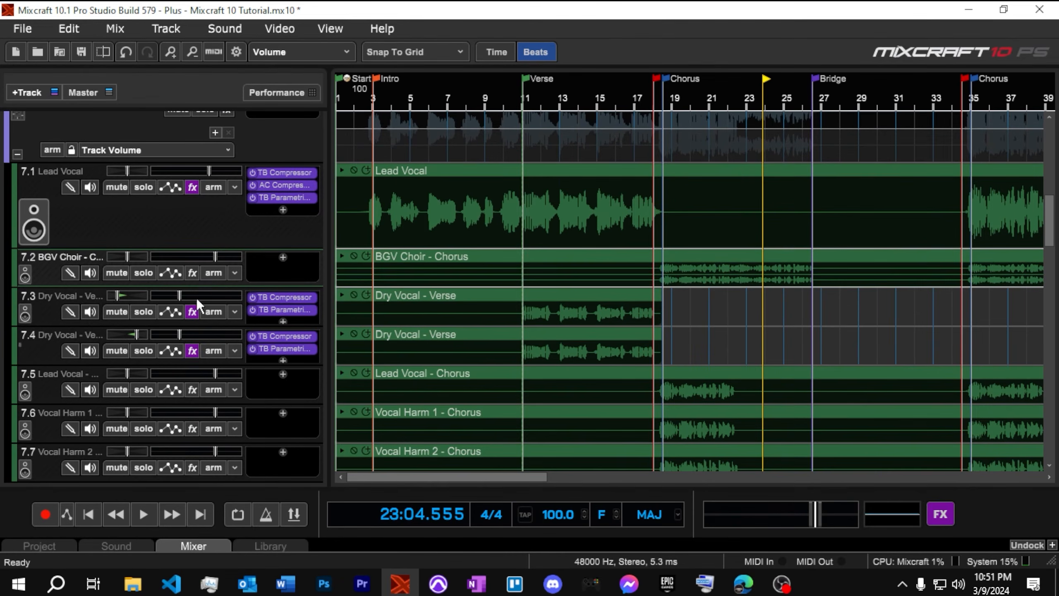
pyautogui.moveTo(208, 285); pyautogui.dragTo(204, 324)
pyautogui.scroll(-2, 213, 354)
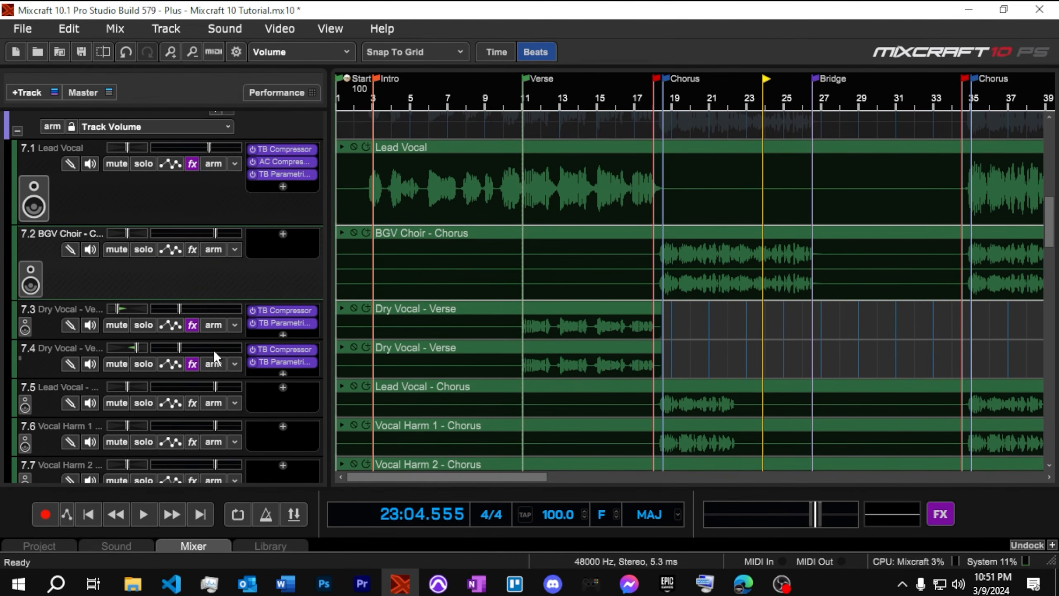
# Add a TB Parametric Equalizer to the BGV Choir - Chorus track and load the Vocal EQ user preset
pyautogui.click(283, 234)
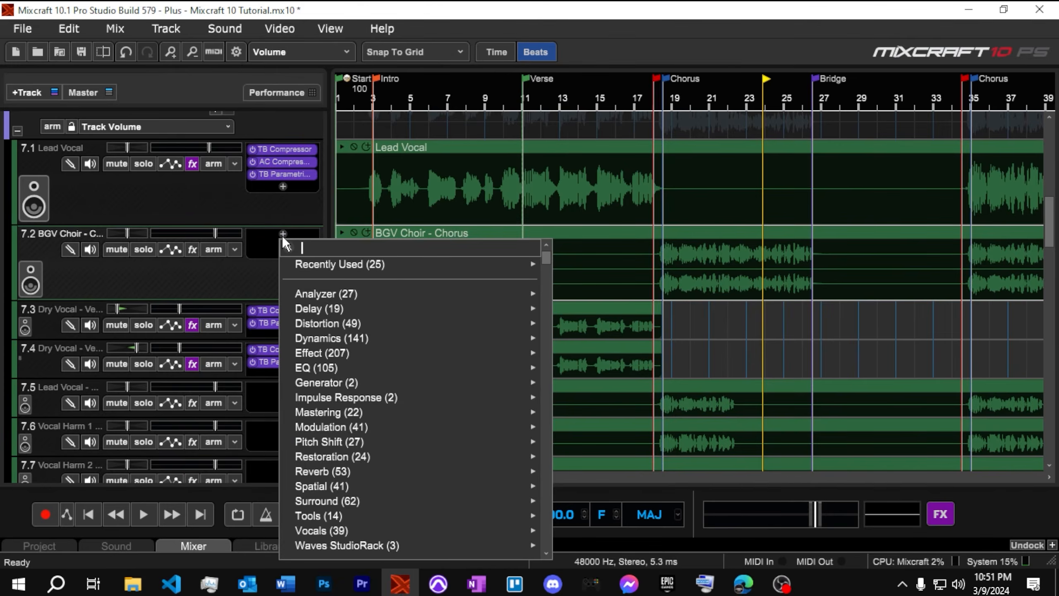
pyautogui.moveTo(326, 262)
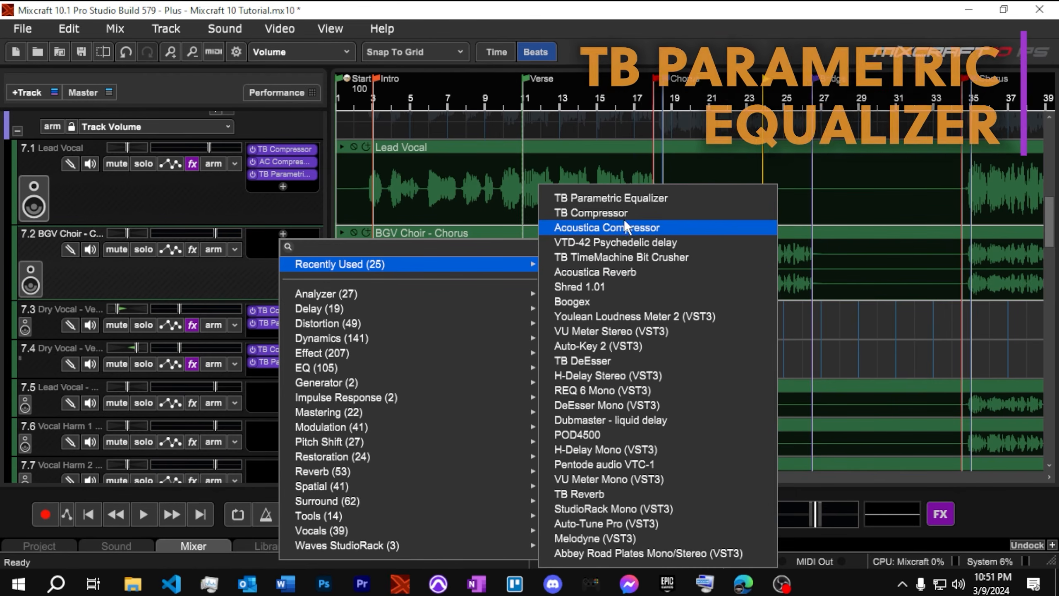
pyautogui.click(631, 199)
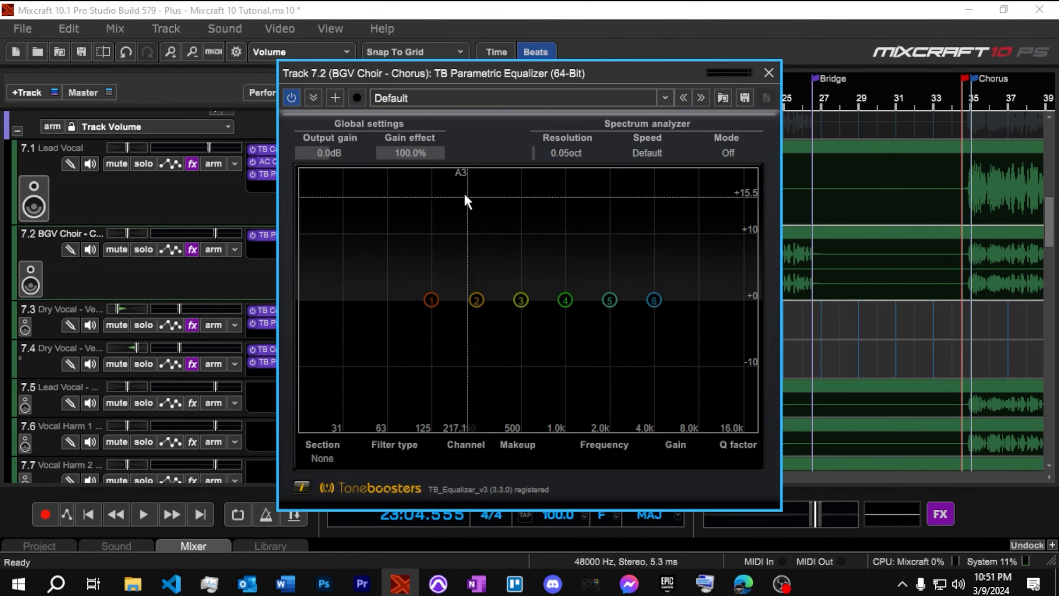
pyautogui.click(667, 99)
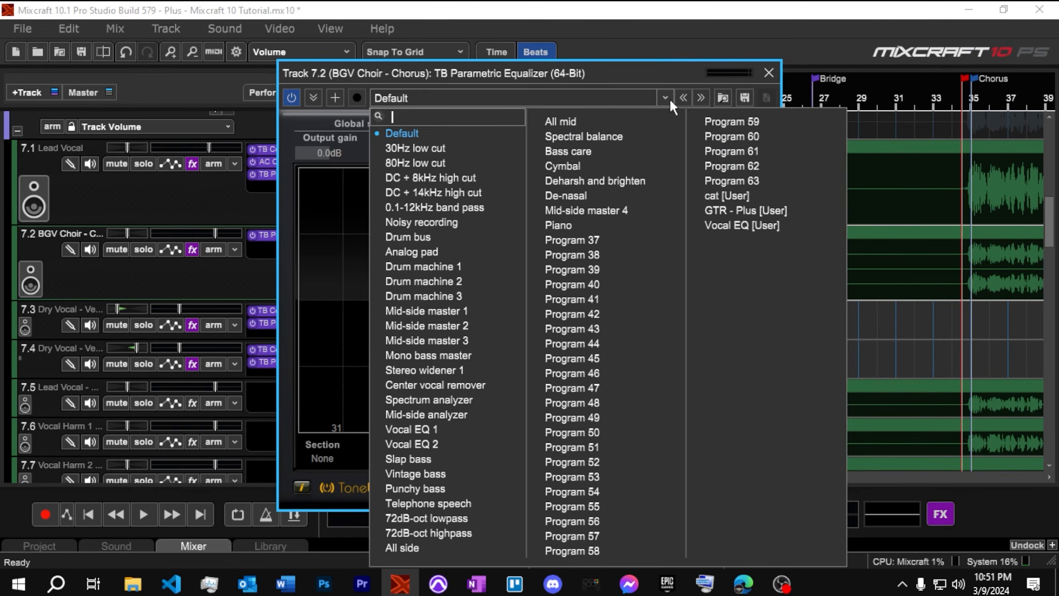
pyautogui.click(741, 226)
pyautogui.click(769, 73)
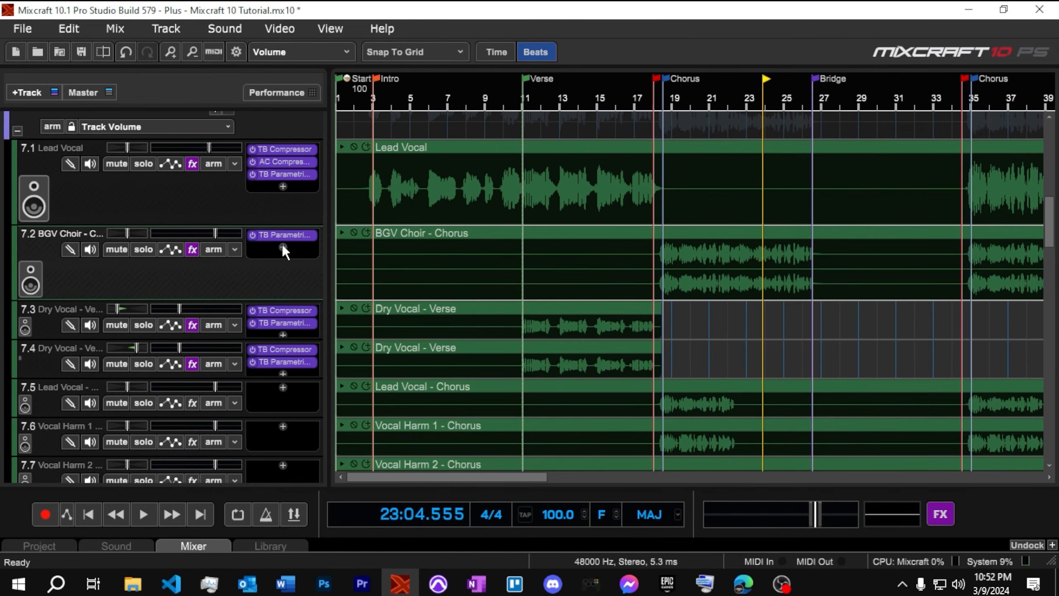
# Add a TB Compressor to the BGV Choir - Chorus track and load the Vocal Compressor preset
pyautogui.click(283, 247)
pyautogui.moveTo(320, 279)
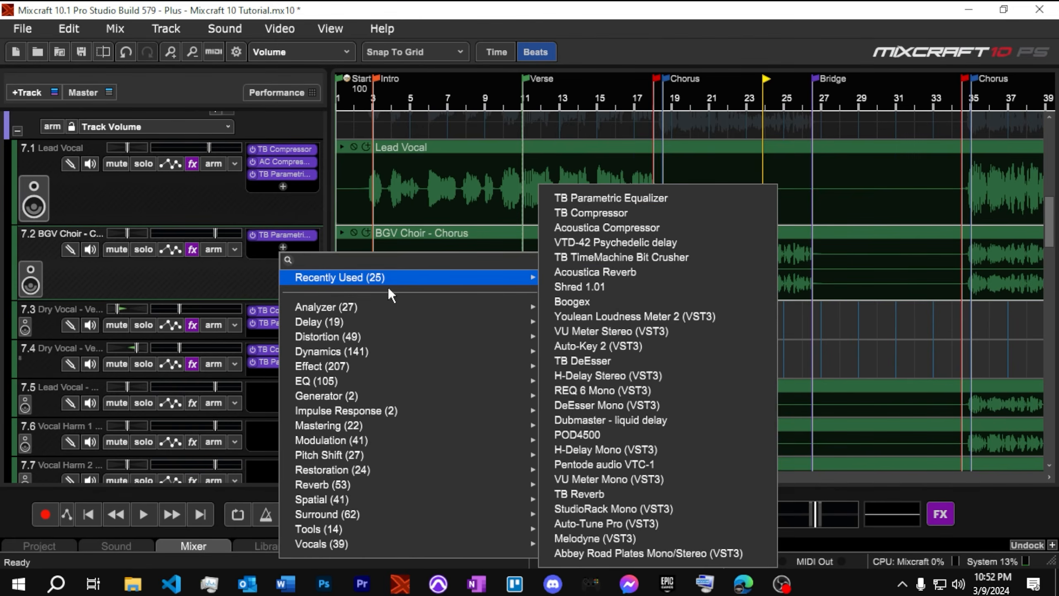
pyautogui.click(597, 213)
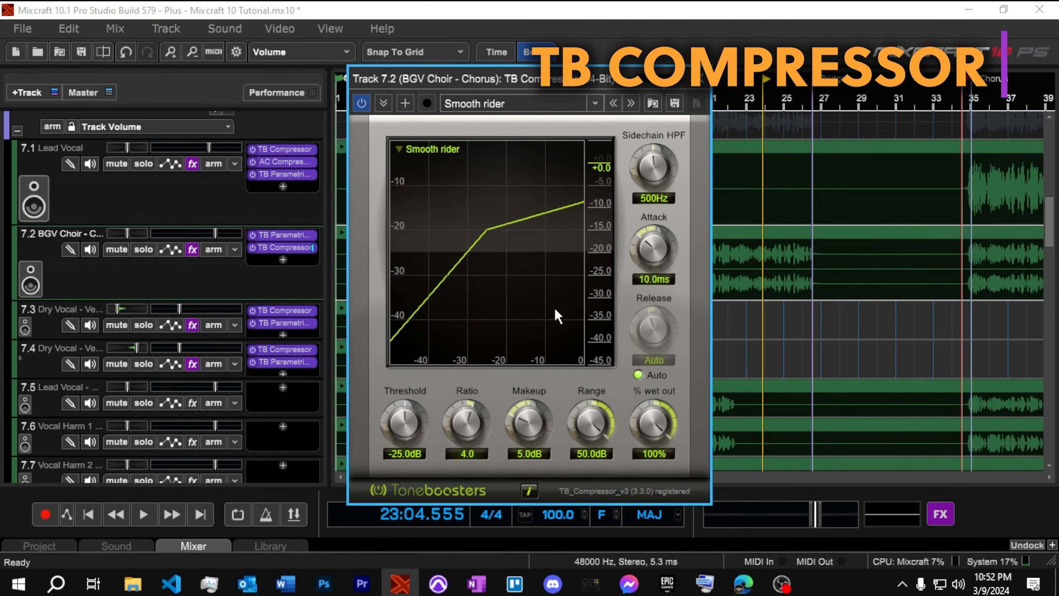
pyautogui.click(594, 101)
pyautogui.click(655, 161)
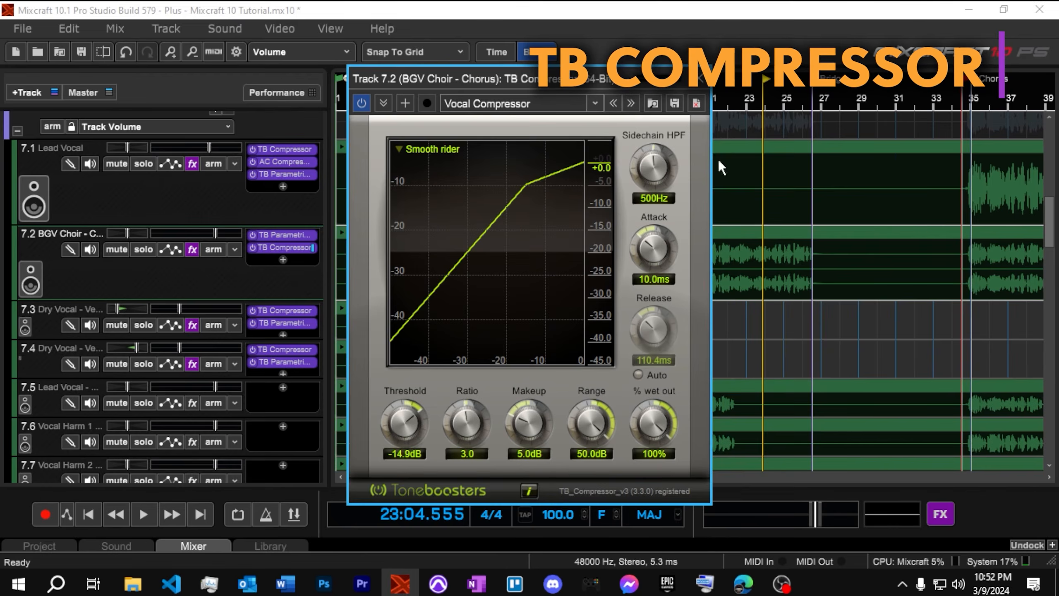
pyautogui.click(703, 78)
# Play the mix from bar 19 and add an Acoustica Compressor to the BGV Choir - Chorus track
pyautogui.click(665, 95)
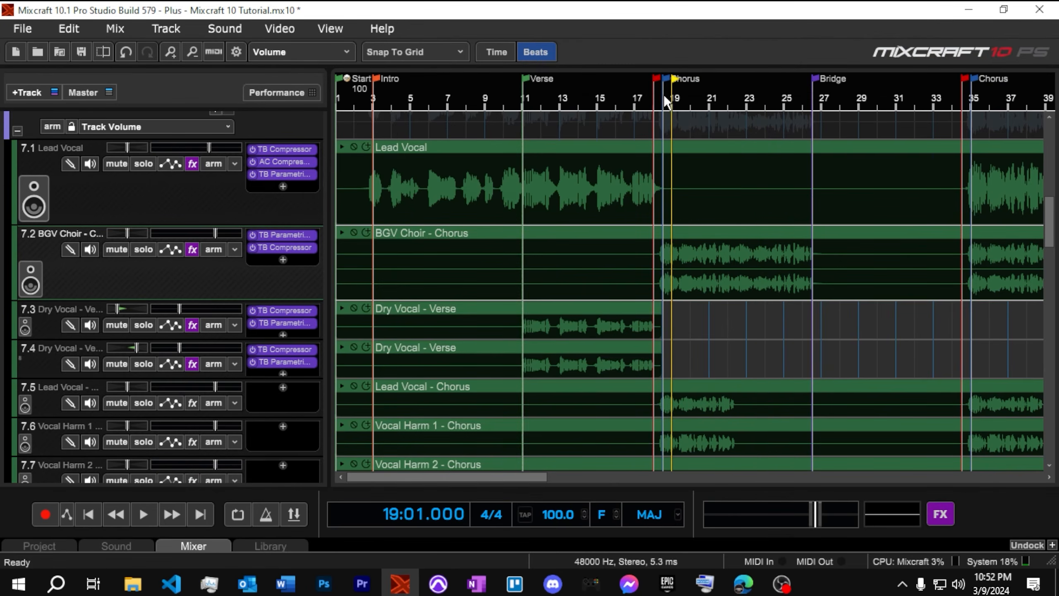
pyautogui.press('space')
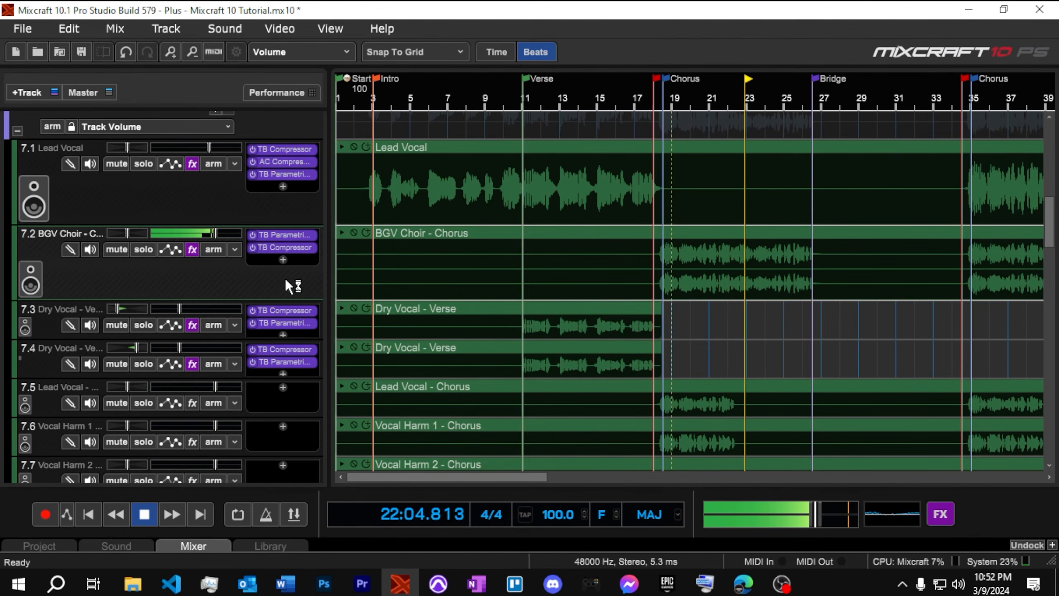
pyautogui.click(283, 259)
pyautogui.moveTo(332, 295)
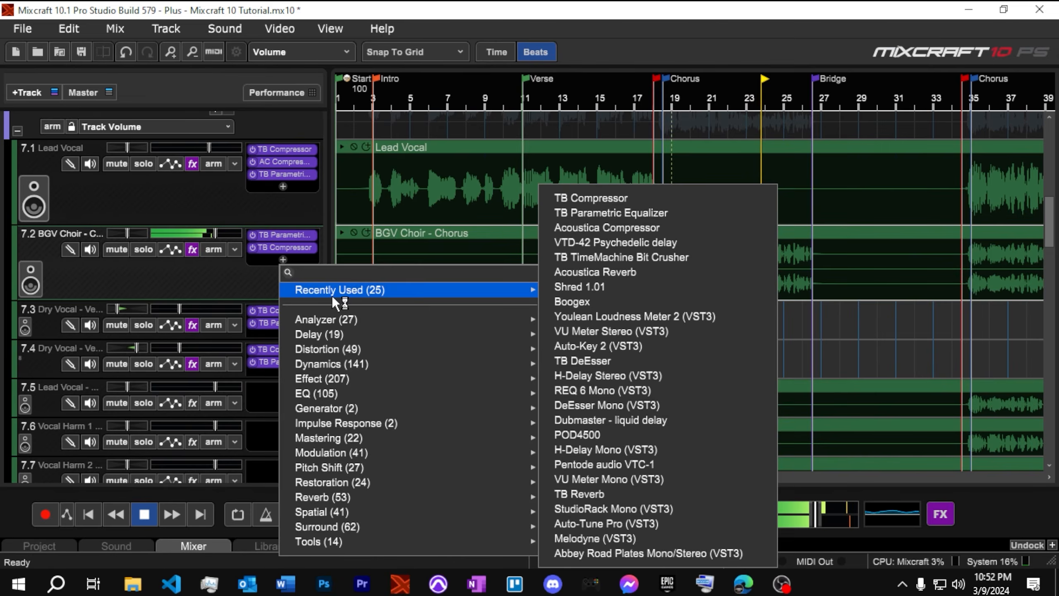
pyautogui.click(559, 228)
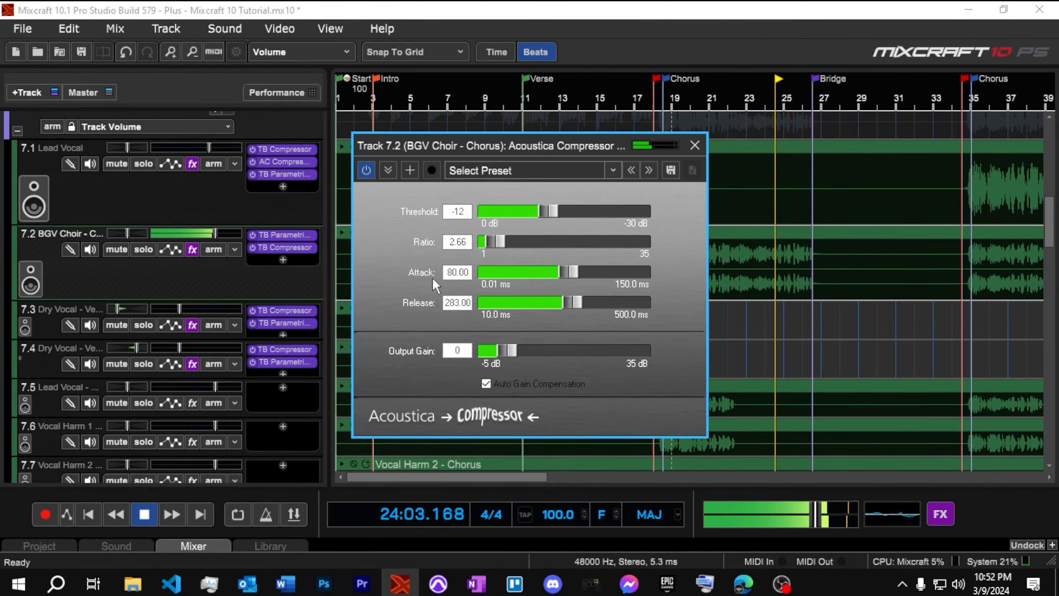
pyautogui.press('space')
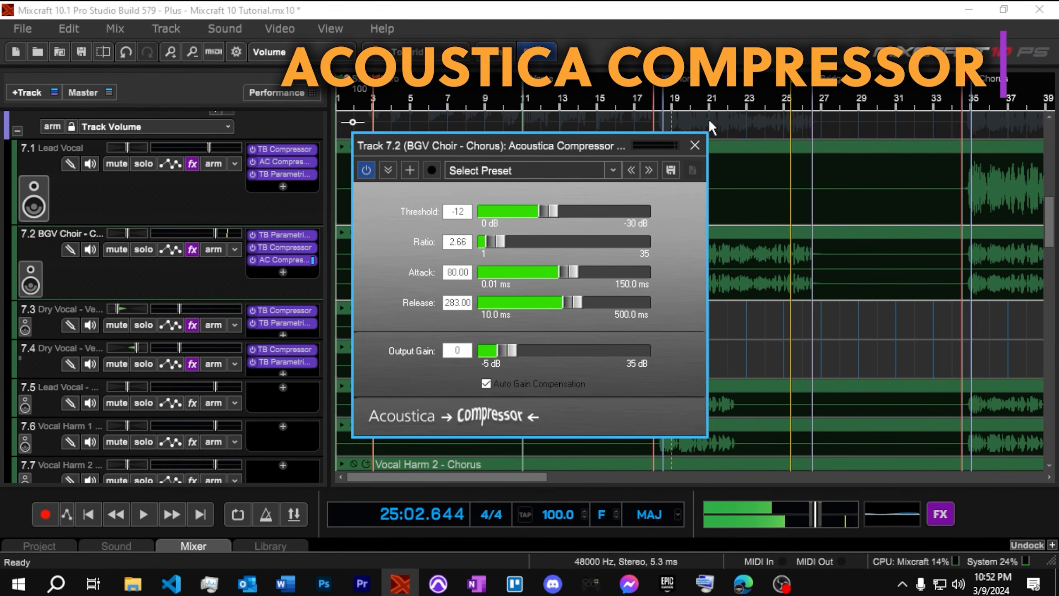
# Set the choir's Acoustica Compressor to threshold -16, ratio 3.09, attack 10.06 ms and release 103.44 ms, with Auto Gain Compensation off
pyautogui.click(711, 102)
pyautogui.moveTo(549, 211); pyautogui.dragTo(566, 213)
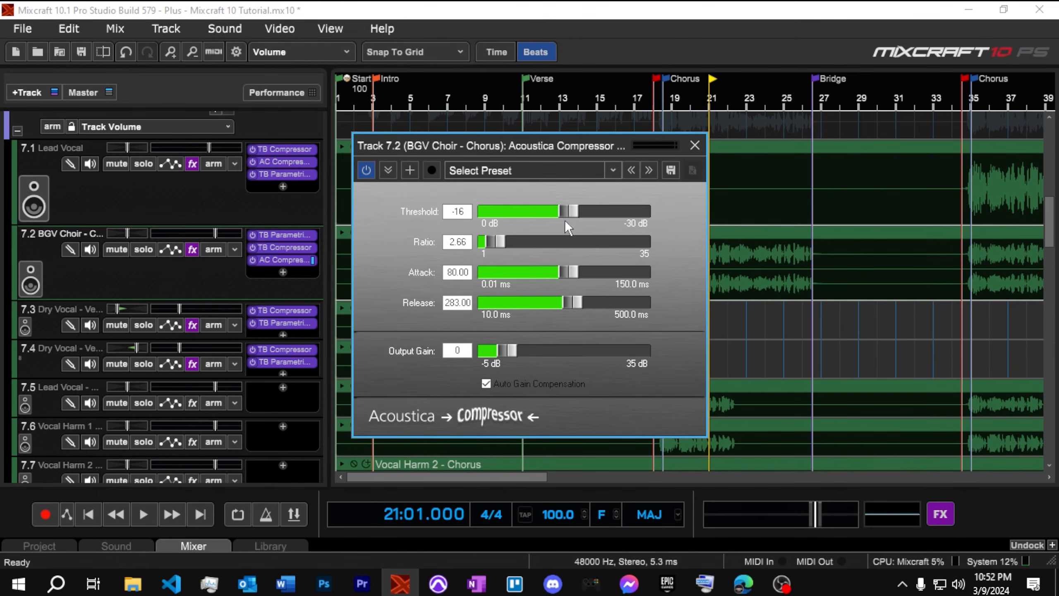
pyautogui.moveTo(566, 154); pyautogui.dragTo(600, 164)
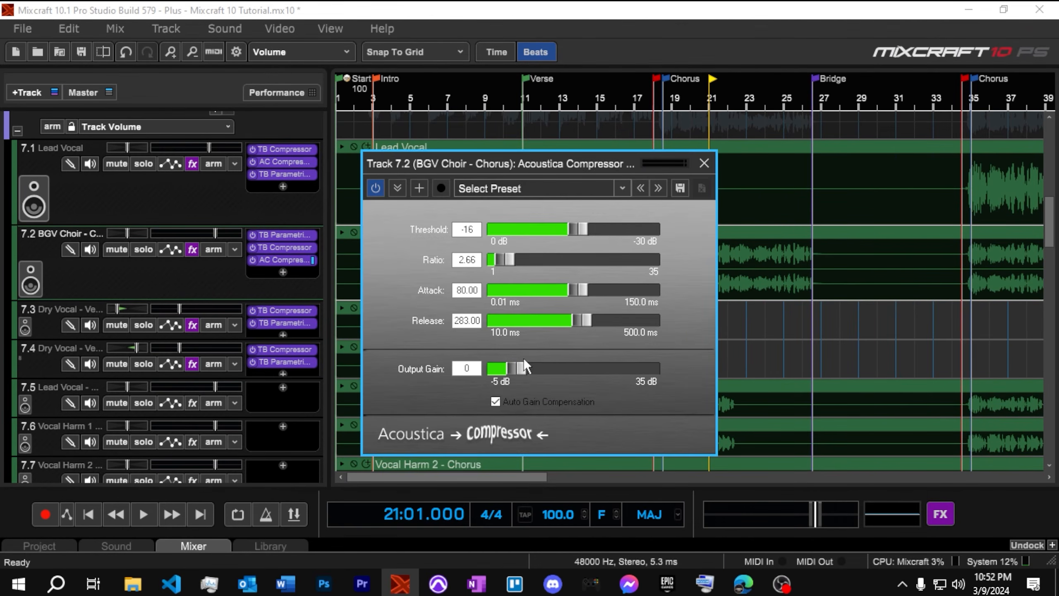
pyautogui.click(495, 402)
pyautogui.moveTo(515, 363); pyautogui.dragTo(519, 368)
pyautogui.moveTo(498, 262); pyautogui.dragTo(507, 263)
pyautogui.moveTo(577, 295); pyautogui.dragTo(512, 293)
pyautogui.moveTo(593, 325); pyautogui.dragTo(523, 326)
pyautogui.click(704, 163)
# Play the mix from about bar 22 and set the choir's Acoustica Compressor output gain to 3 dB, then stop playback
pyautogui.click(731, 99)
pyautogui.press('space')
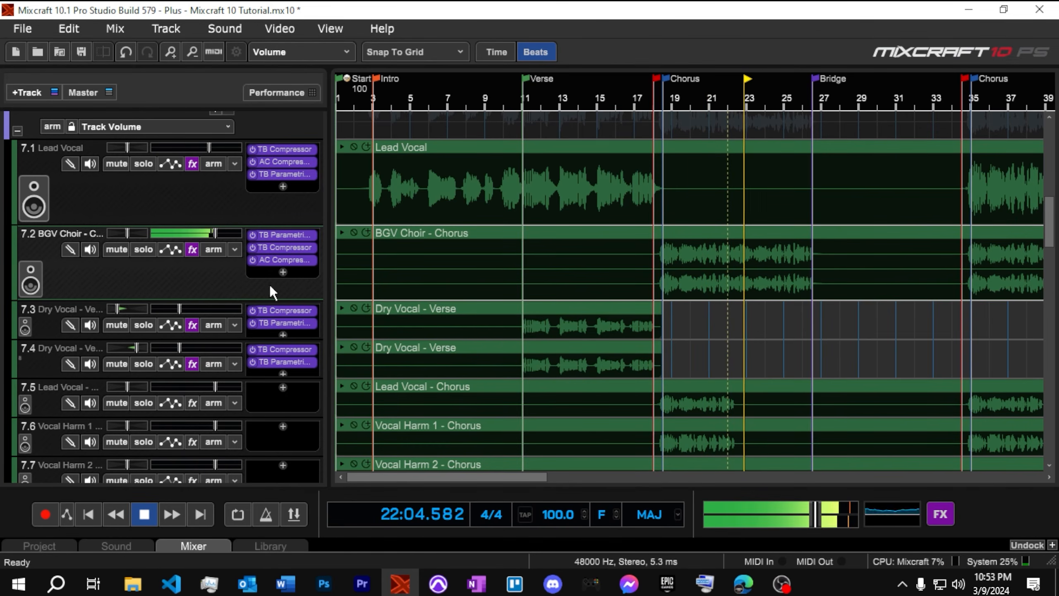
pyautogui.click(283, 260)
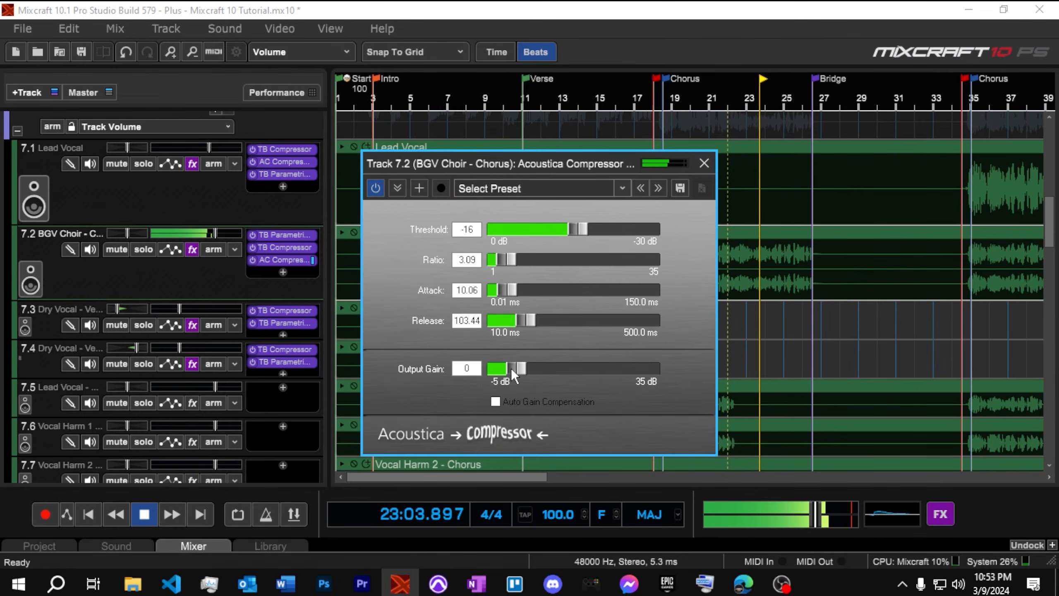
pyautogui.moveTo(516, 370); pyautogui.dragTo(525, 370)
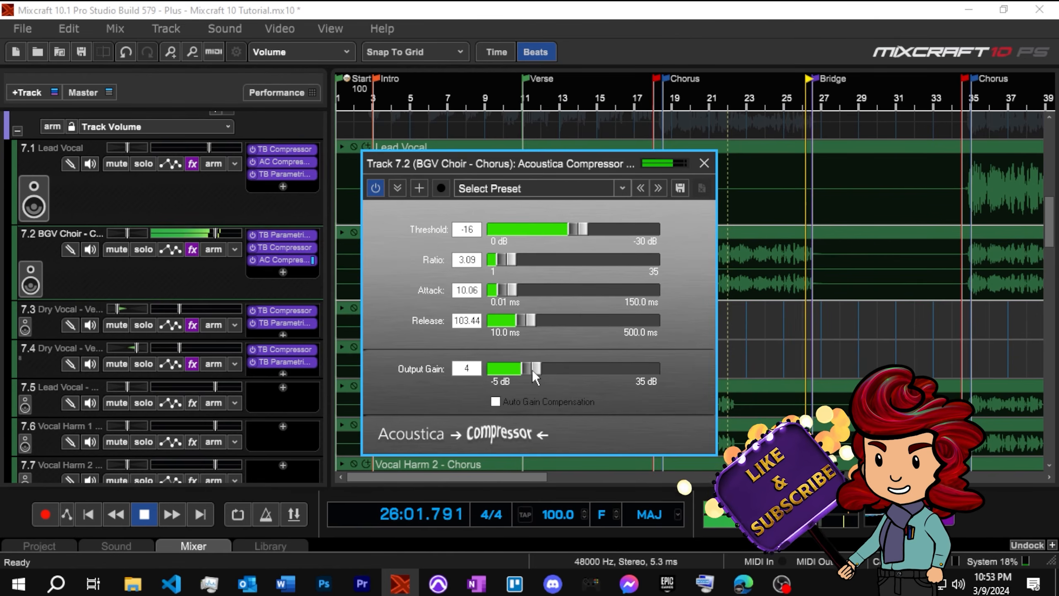
pyautogui.moveTo(532, 370); pyautogui.dragTo(530, 369)
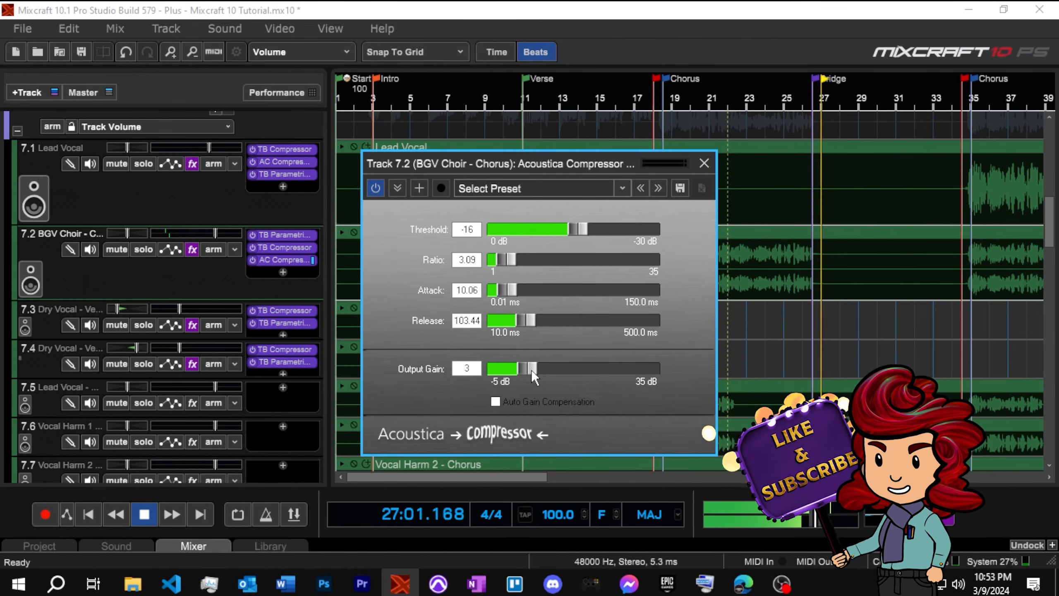
pyautogui.click(704, 163)
pyautogui.press('space')
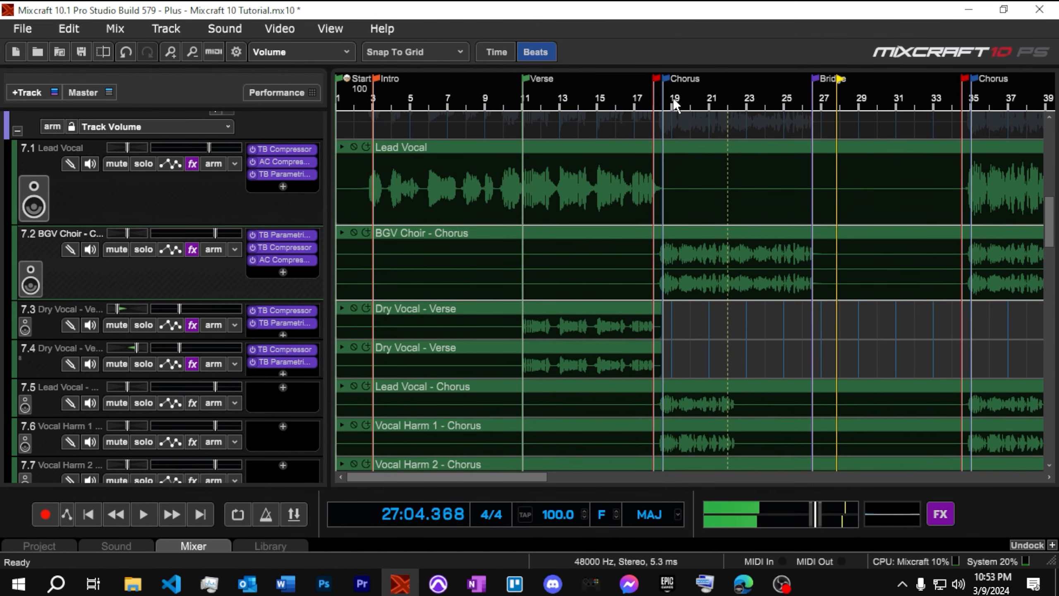
# Play the mix from just before the first Chorus to compare the choir with the other chorus vocals
pyautogui.click(659, 106)
pyautogui.press('space')
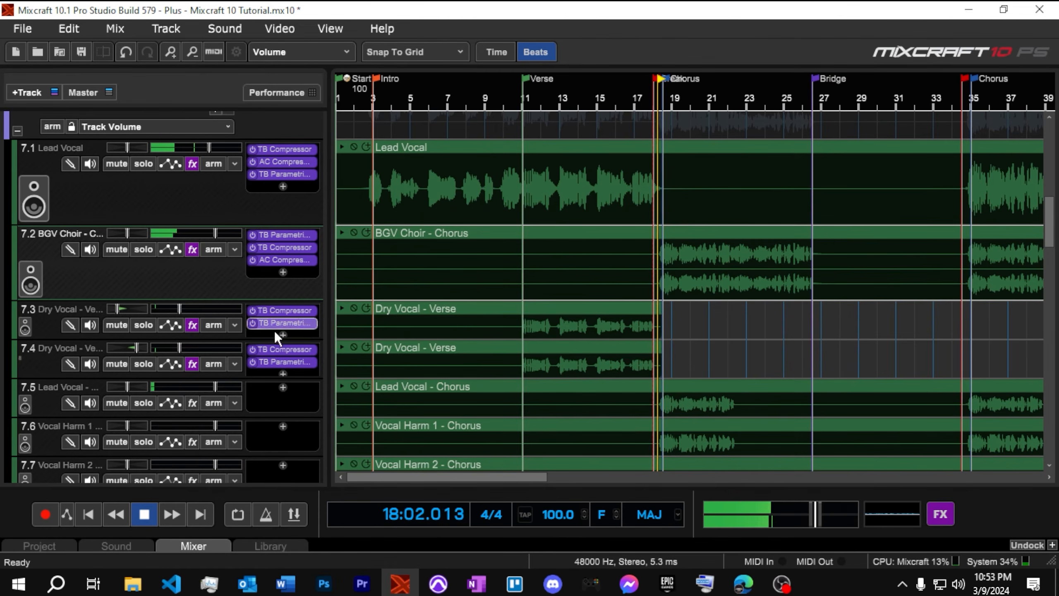
pyautogui.scroll(-4, 116, 368)
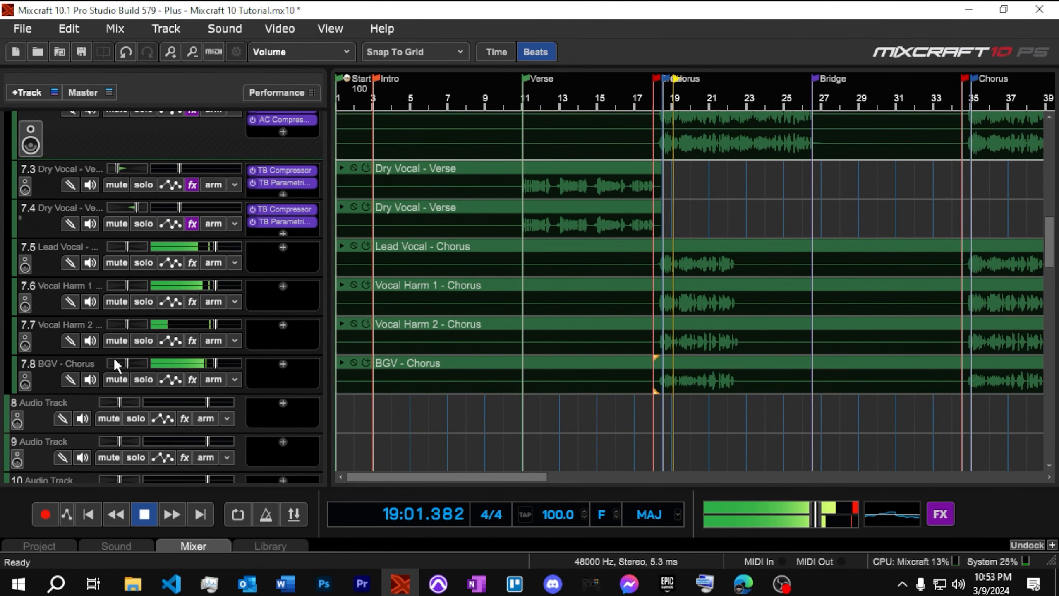
pyautogui.press('space')
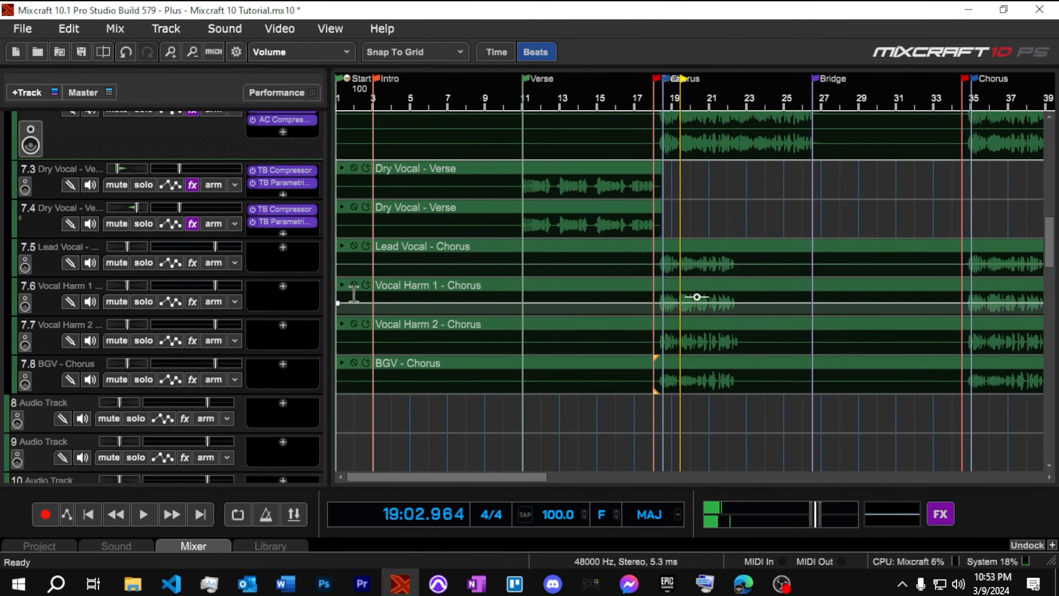
# Resume playback in the Chorus and lower the BGV Choir - Chorus track's volume to about -4.5 dB
pyautogui.scroll(3, 350, 292)
pyautogui.scroll(-4, 350, 292)
pyautogui.scroll(1, 169, 298)
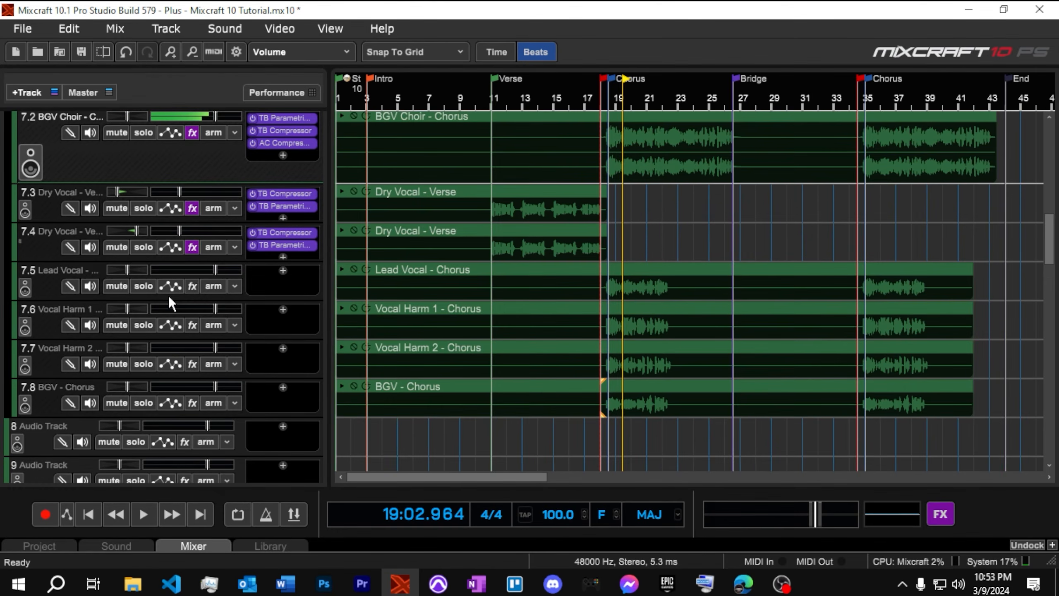
pyautogui.press('space')
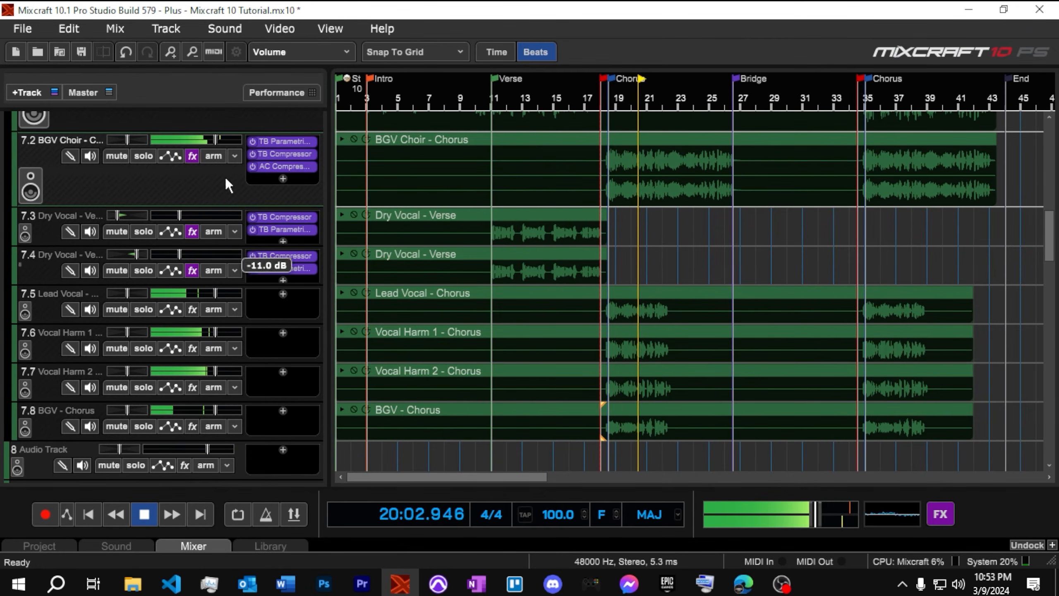
pyautogui.moveTo(203, 138); pyautogui.dragTo(203, 140)
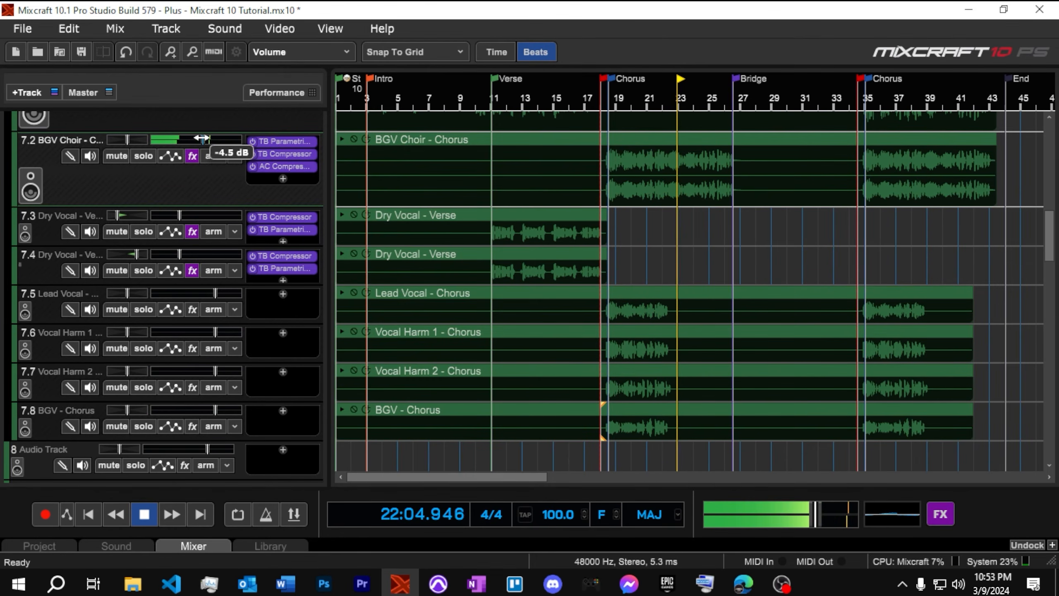
# Reset the BGV Choir - Chorus track's volume to 0.0 dB, stop playback and return the playhead to bar 18
pyautogui.moveTo(204, 139); pyautogui.dragTo(217, 140)
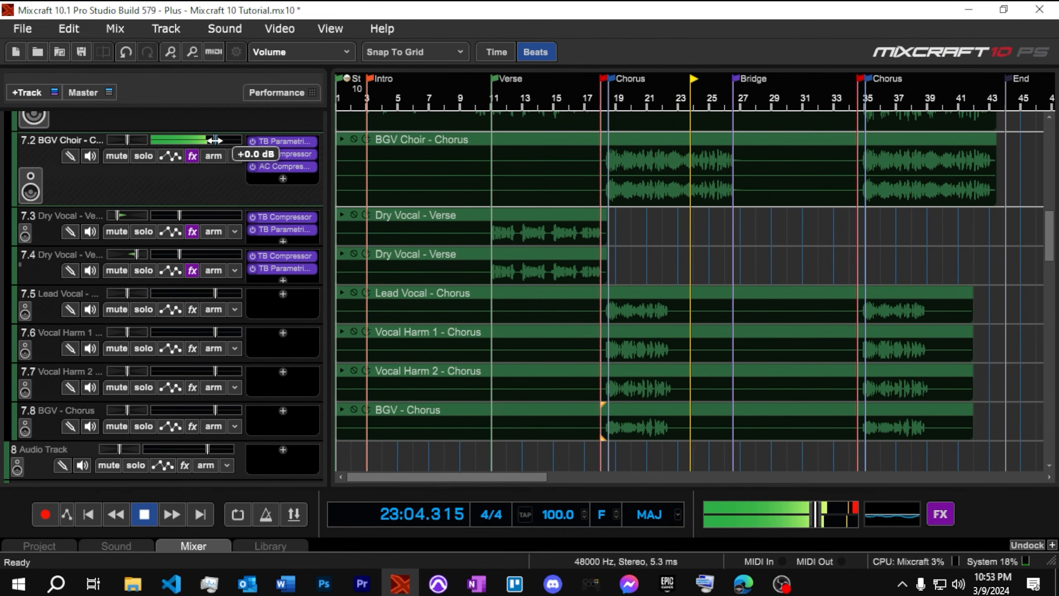
pyautogui.press('space')
pyautogui.click(604, 105)
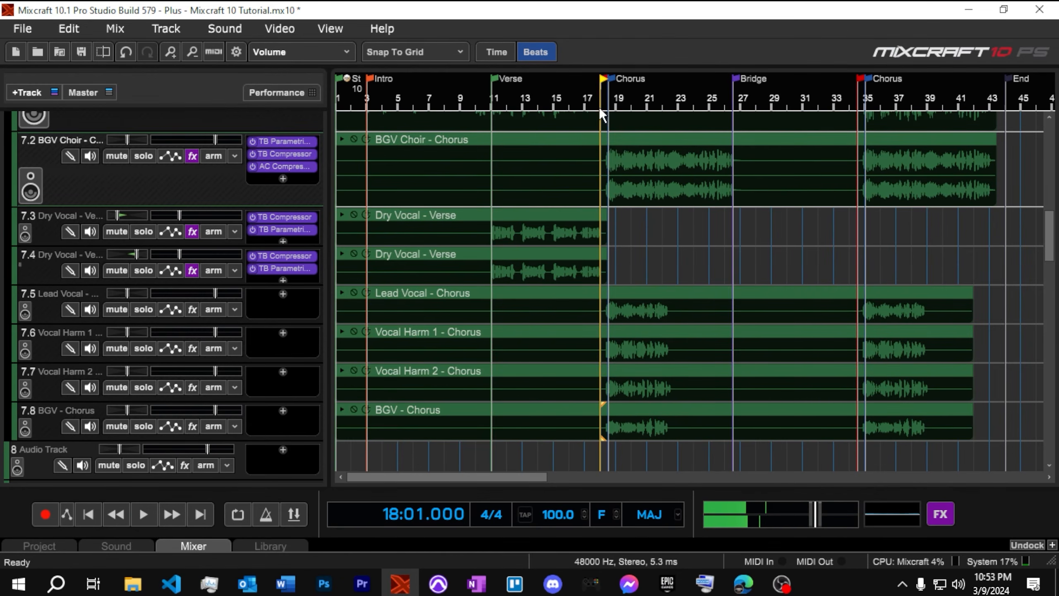
# Show the BGV Choir - Chorus track's volume automation in a taller lane and add two points just before the first Chorus vocals
pyautogui.click(170, 158)
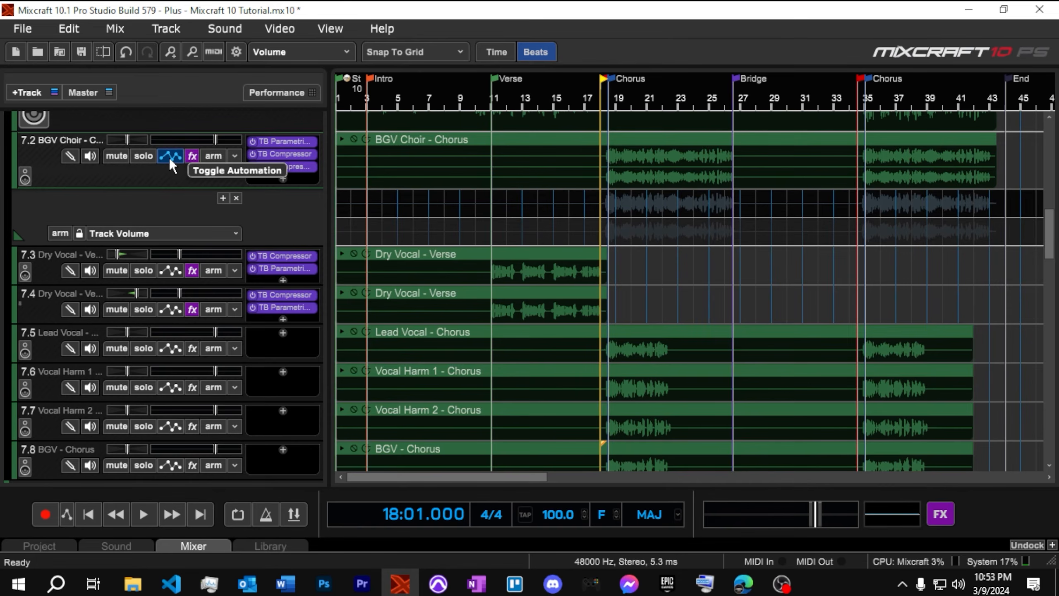
pyautogui.moveTo(243, 246); pyautogui.dragTo(244, 313)
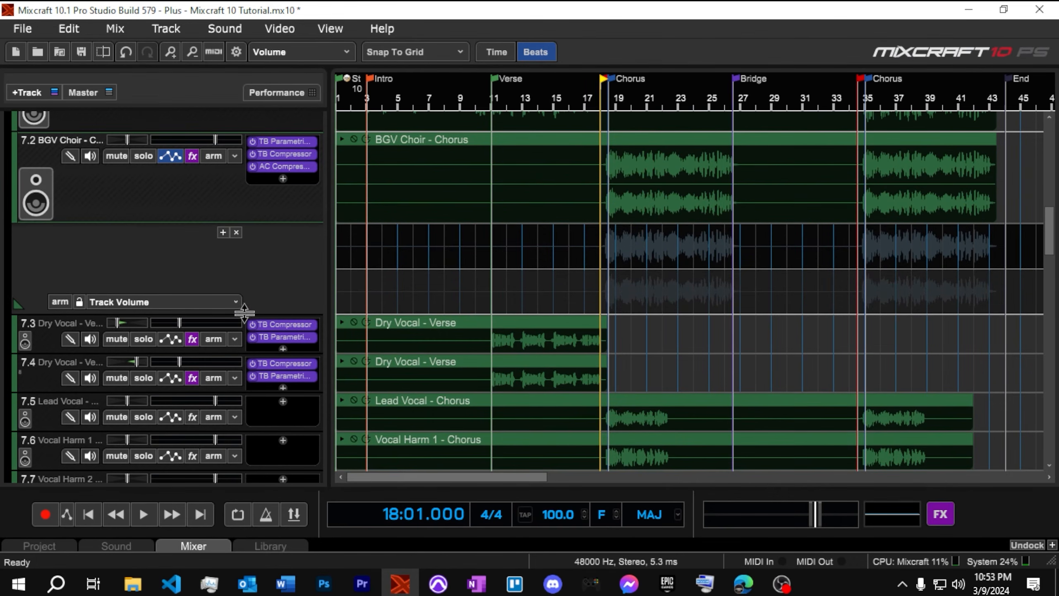
pyautogui.scroll(5, 734, 315)
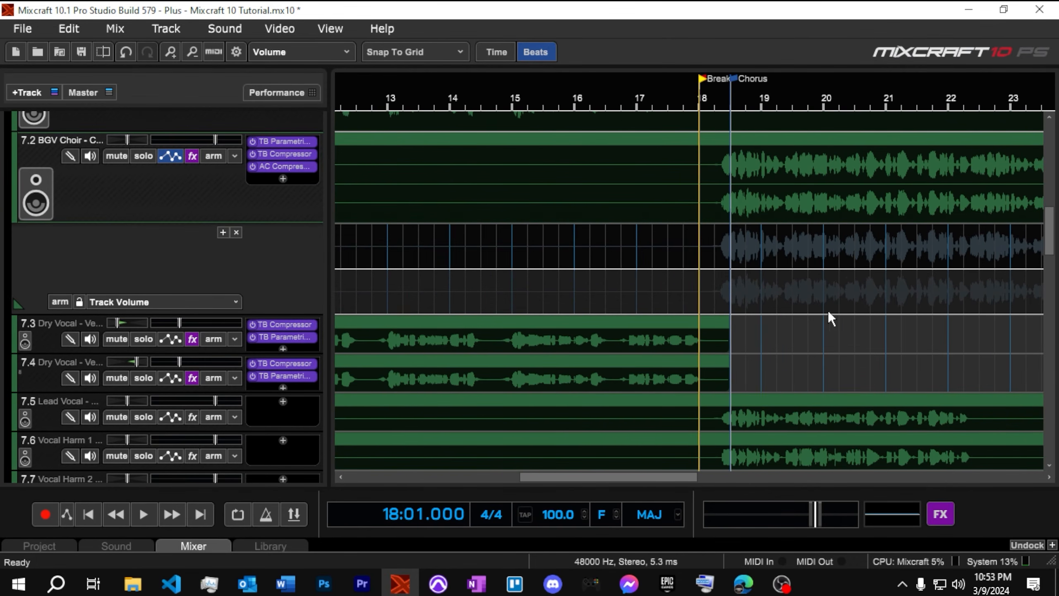
pyautogui.moveTo(692, 478); pyautogui.dragTo(764, 478)
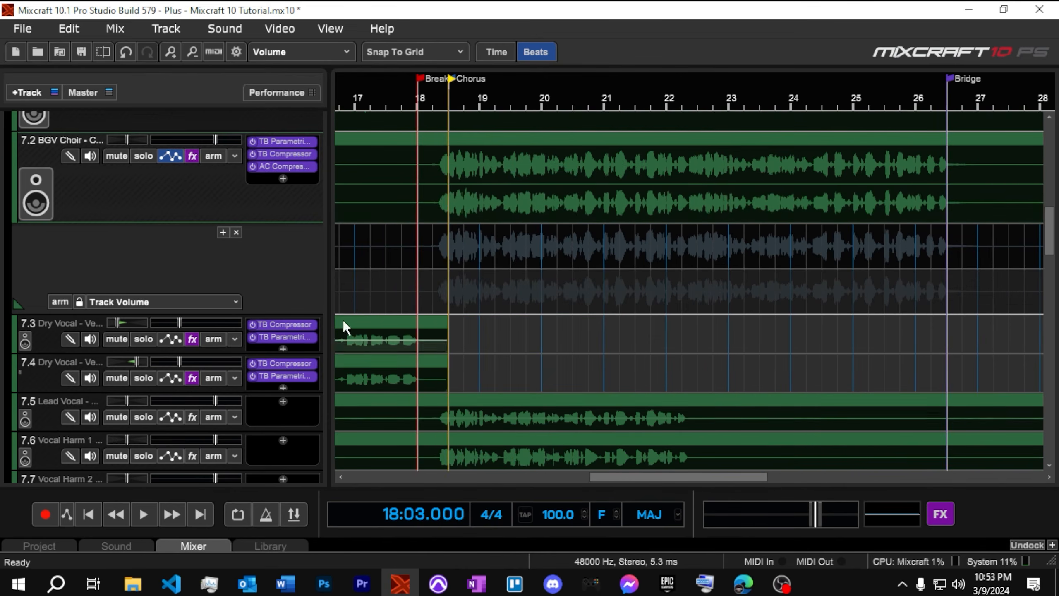
pyautogui.scroll(6, 610, 269)
pyautogui.click(738, 270)
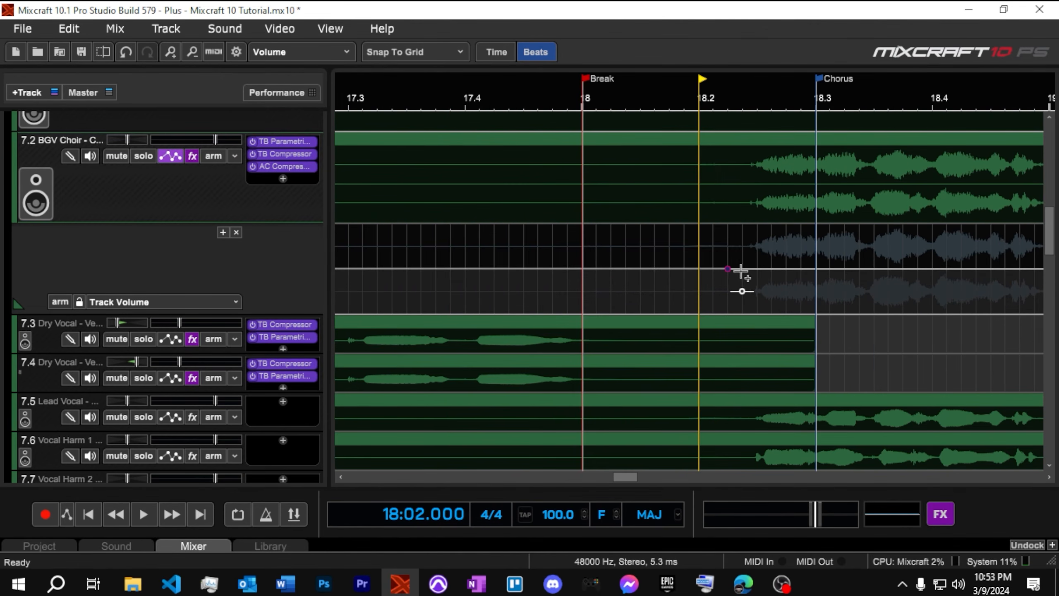
# Add two choir volume automation points in the vocal gap just after beat 22.2, where the lead chorus vocals end
pyautogui.scroll(-3, 955, 313)
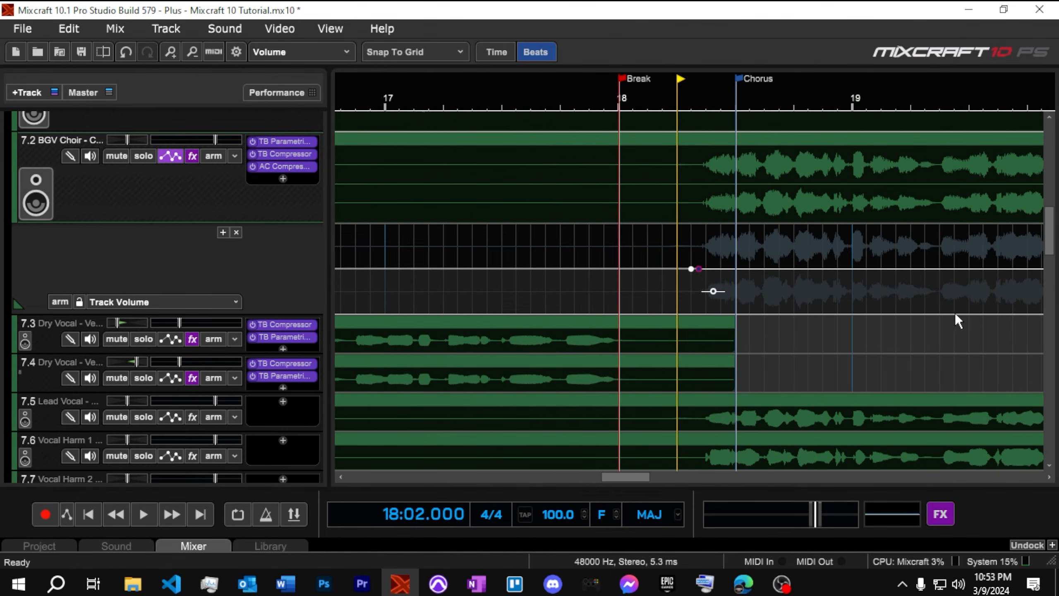
pyautogui.scroll(-6, 811, 275)
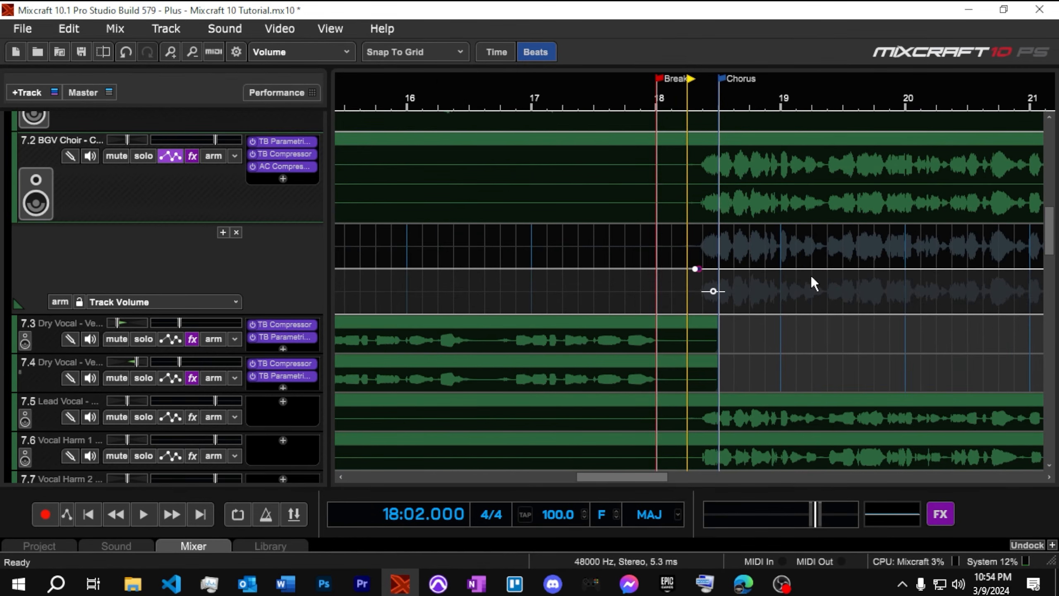
pyautogui.scroll(-2, 809, 275)
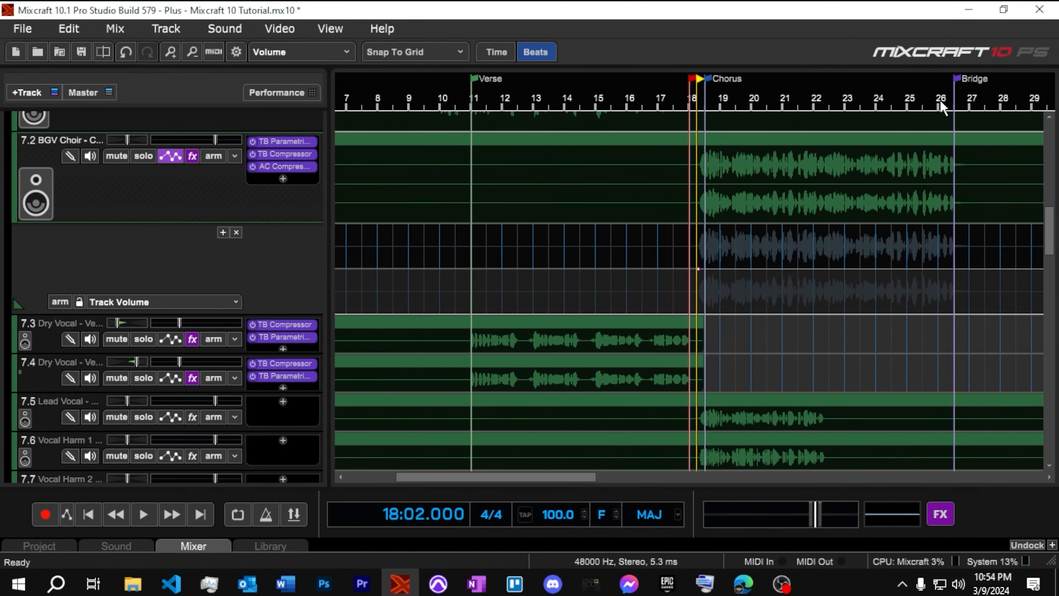
pyautogui.click(845, 99)
pyautogui.scroll(4, 737, 283)
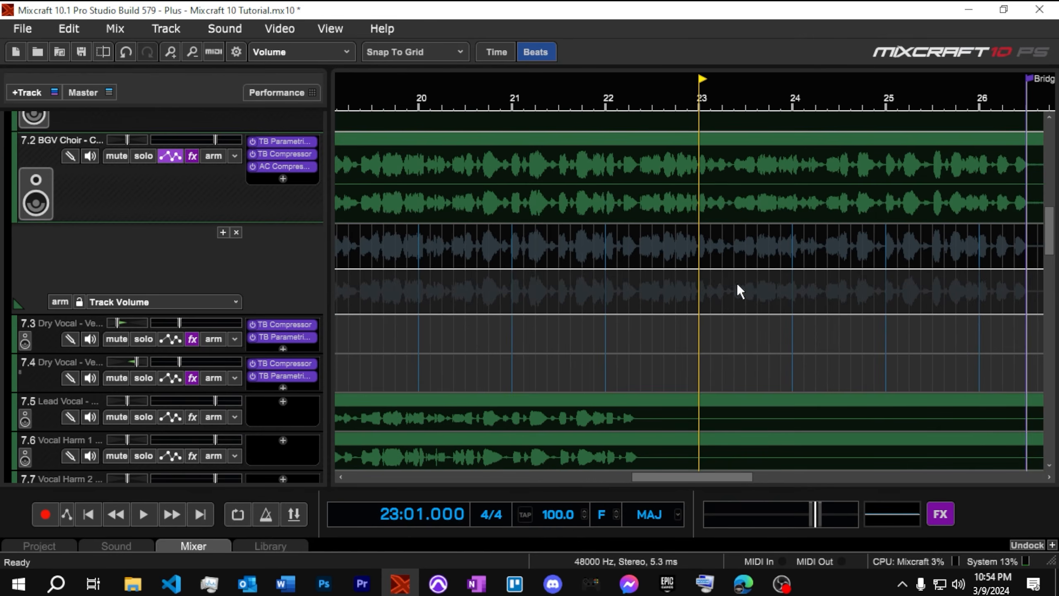
pyautogui.click(632, 105)
pyautogui.scroll(3, 679, 222)
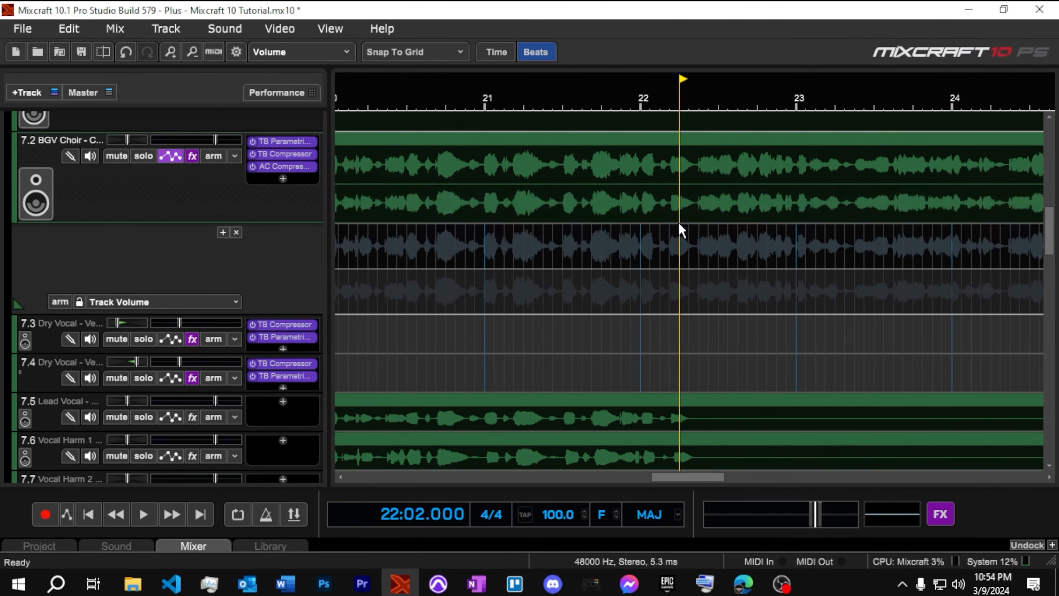
pyautogui.scroll(4, 679, 222)
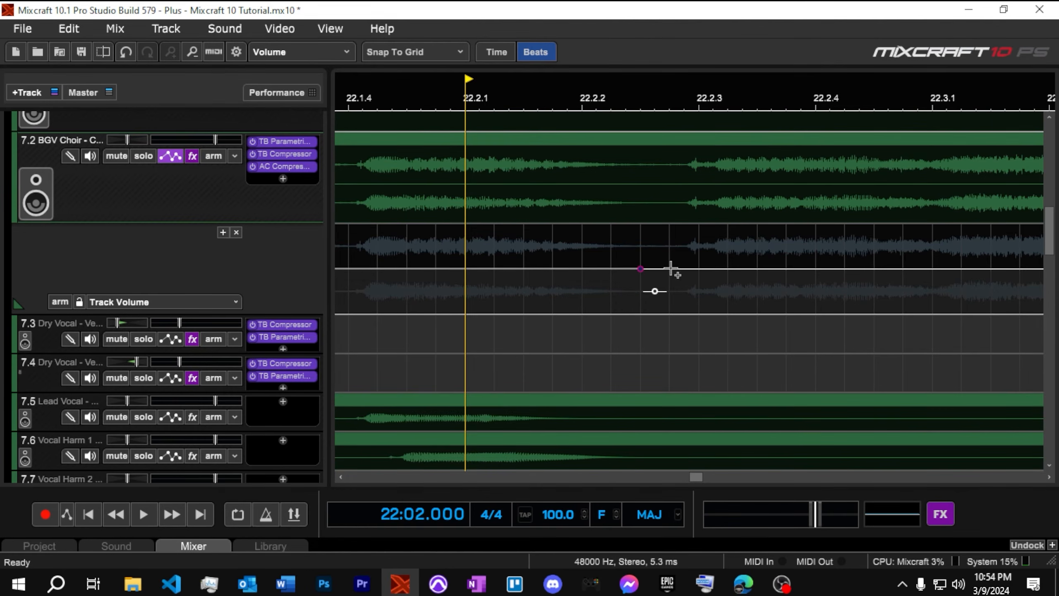
# Lower the second of the two choir volume points before the Chorus slightly below 0 dB using an exact value
pyautogui.scroll(-7, 684, 317)
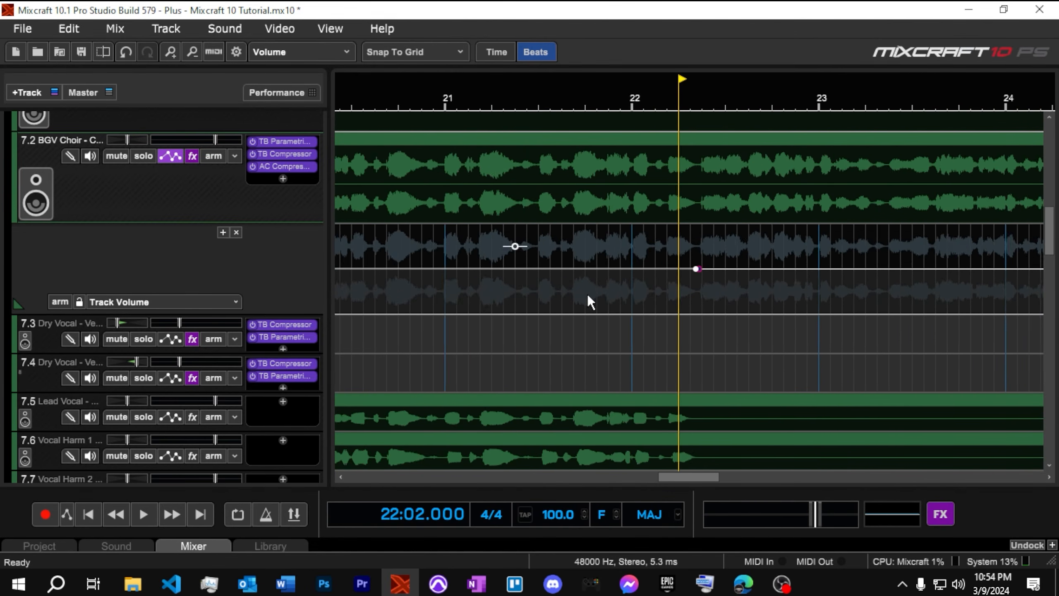
pyautogui.scroll(-2, 580, 292)
pyautogui.click(450, 109)
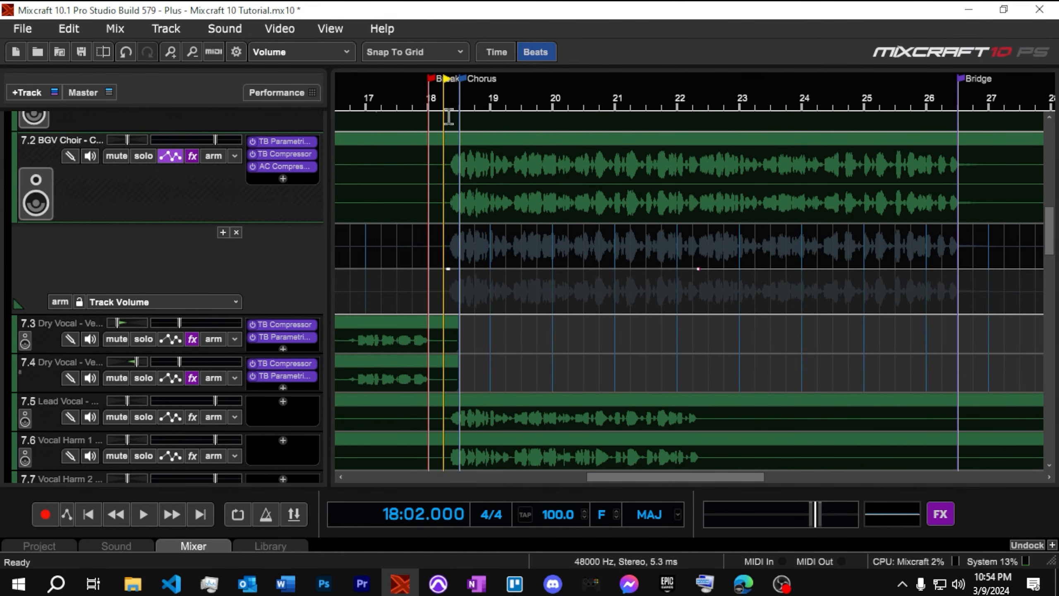
pyautogui.scroll(4, 517, 248)
pyautogui.scroll(5, 686, 313)
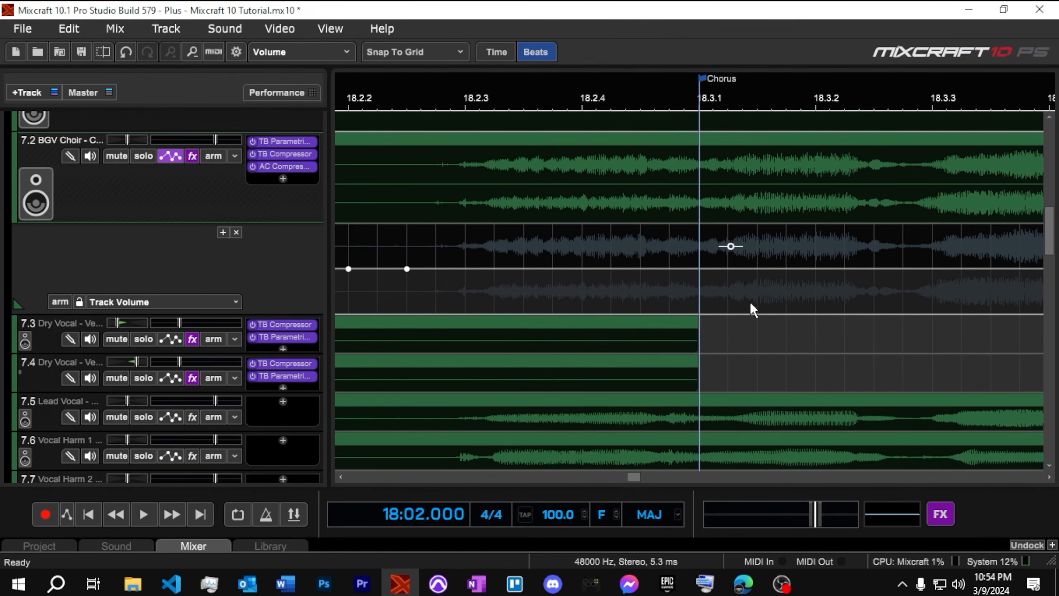
pyautogui.rightClick(408, 270)
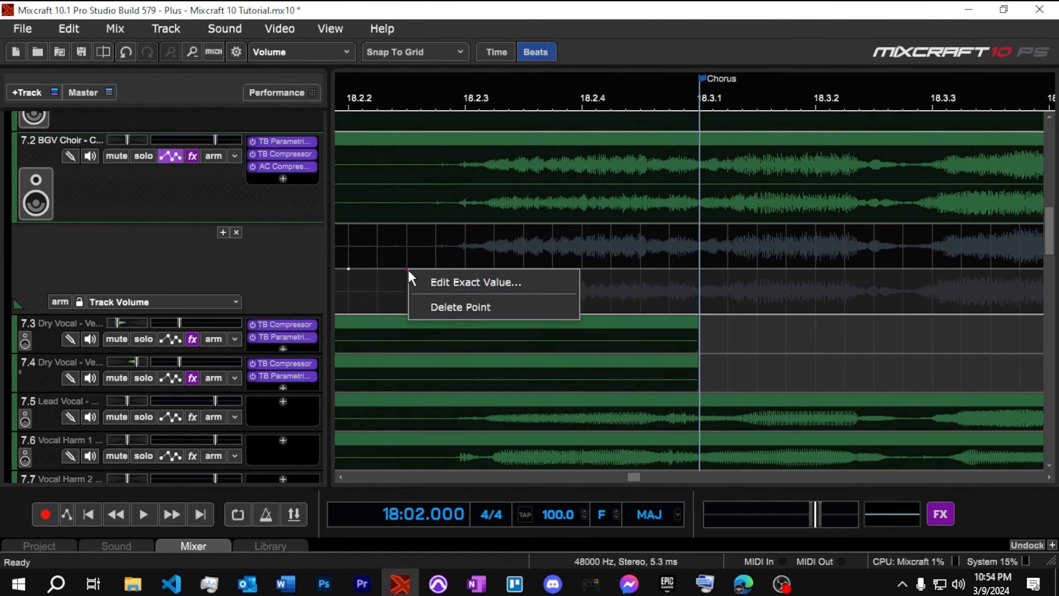
pyautogui.click(435, 287)
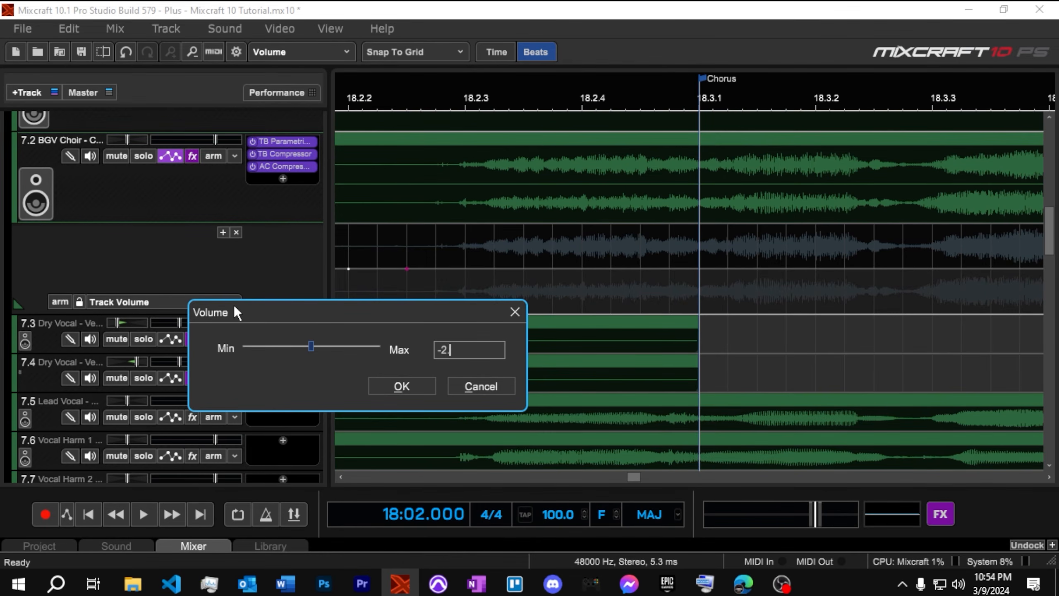
pyautogui.write('-2')
pyautogui.press('Return')
# Lower the first of the two choir volume points after beat 22.2 to match the level at the Chorus entry
pyautogui.scroll(-3, 766, 373)
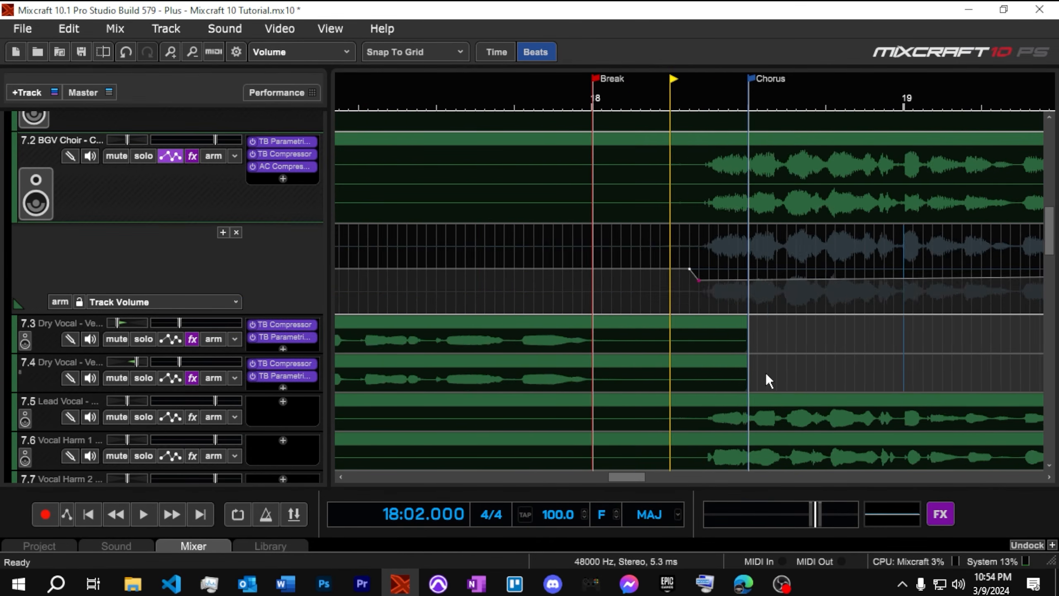
pyautogui.scroll(-5, 765, 373)
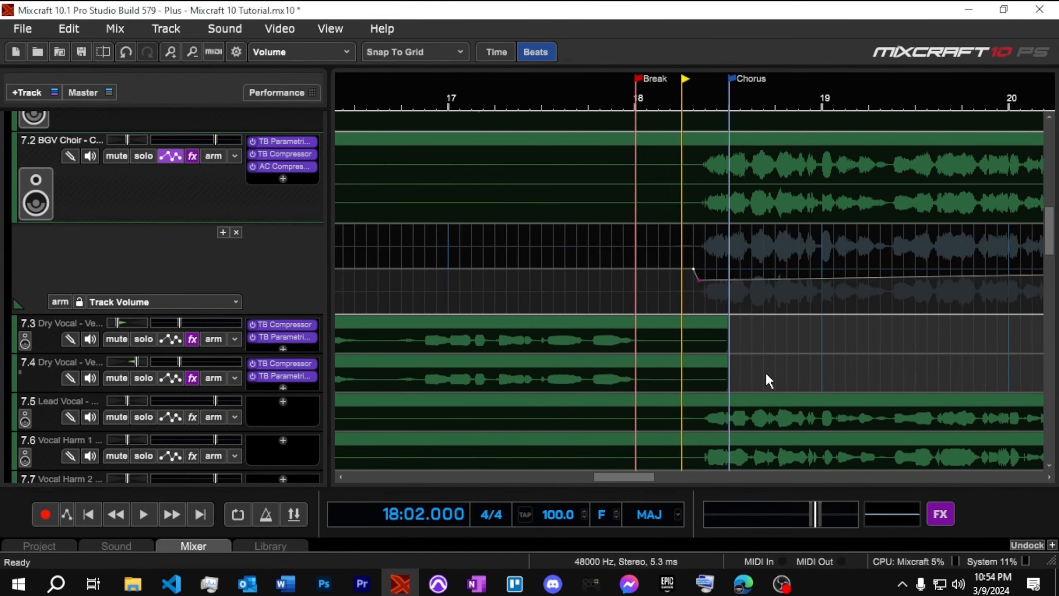
pyautogui.click(934, 105)
pyautogui.scroll(6, 894, 272)
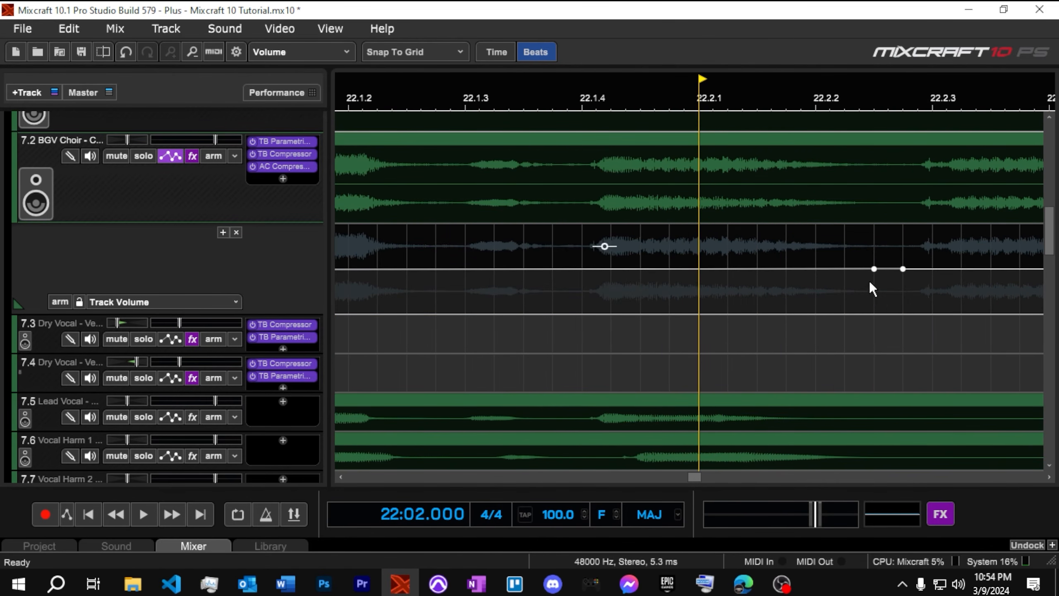
pyautogui.rightClick(875, 269)
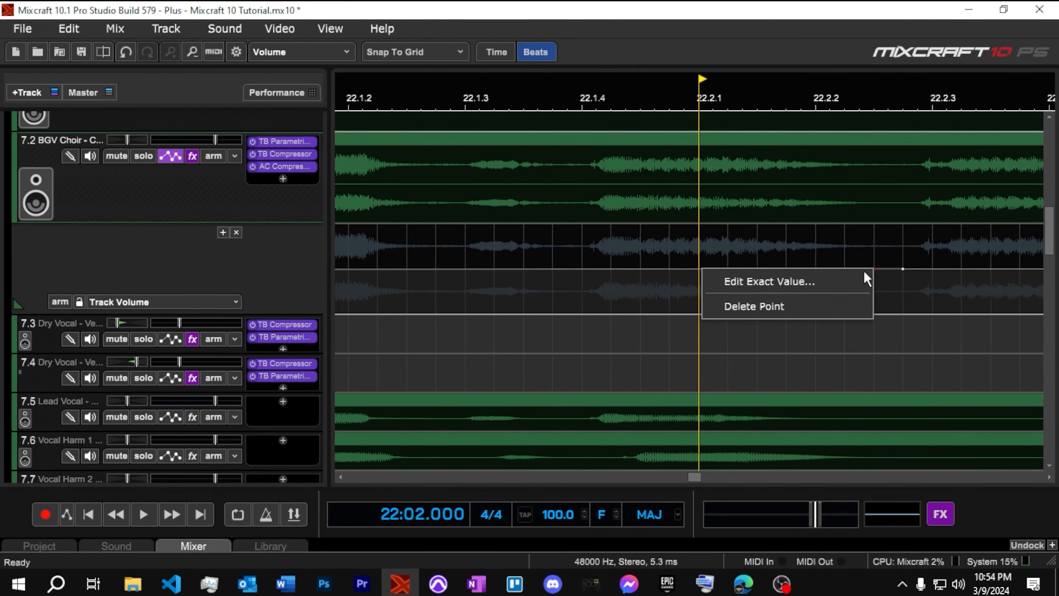
pyautogui.click(855, 277)
pyautogui.write('-3')
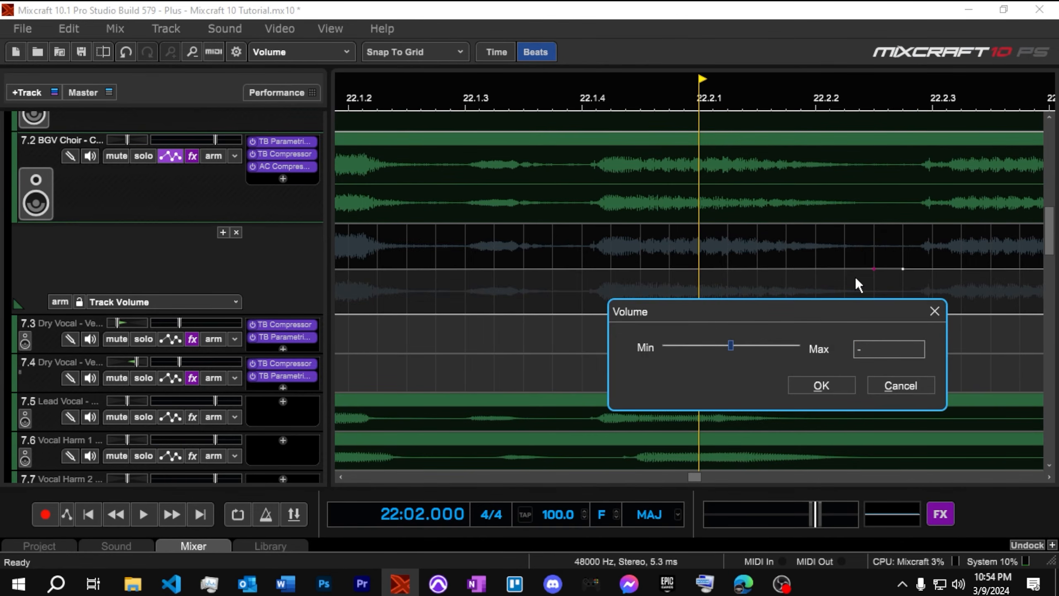
pyautogui.press('Return')
# Play the mix from just before the Chorus to past bar 23 to check the choir's volume dip
pyautogui.scroll(-8, 694, 315)
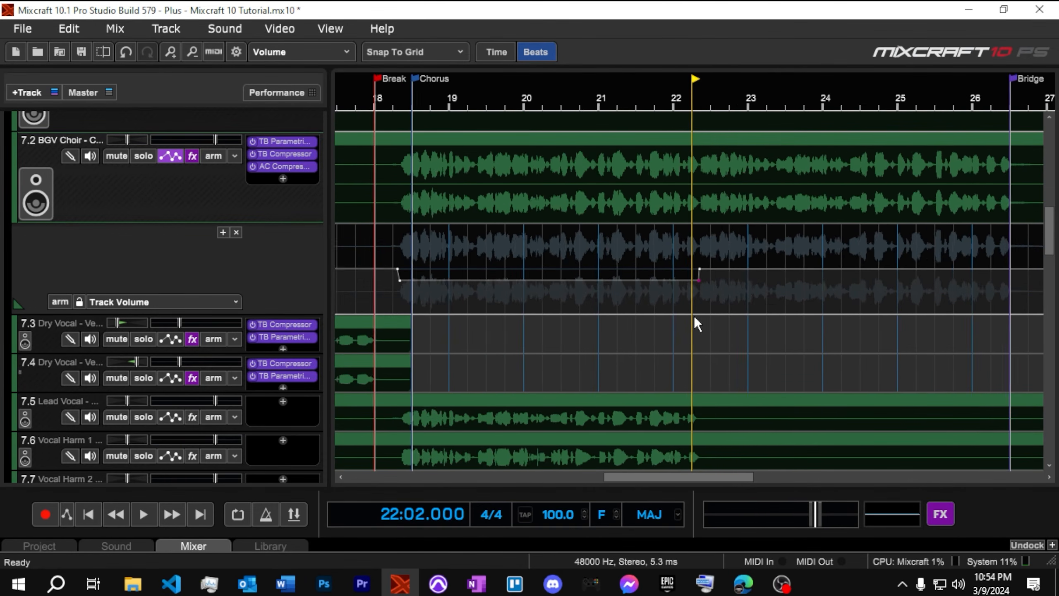
pyautogui.click(442, 96)
pyautogui.press('space')
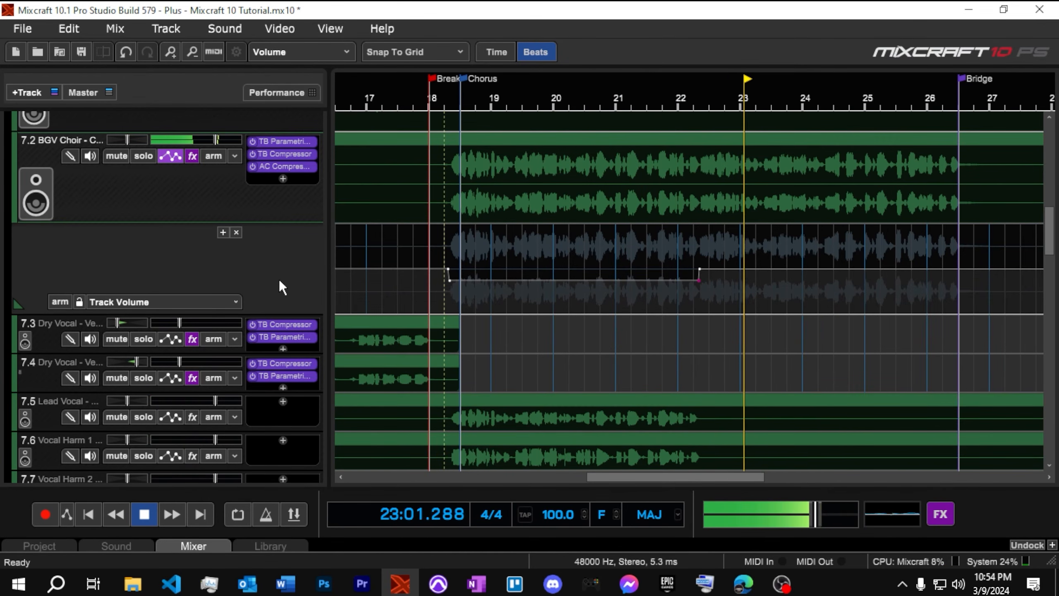
pyautogui.press('space')
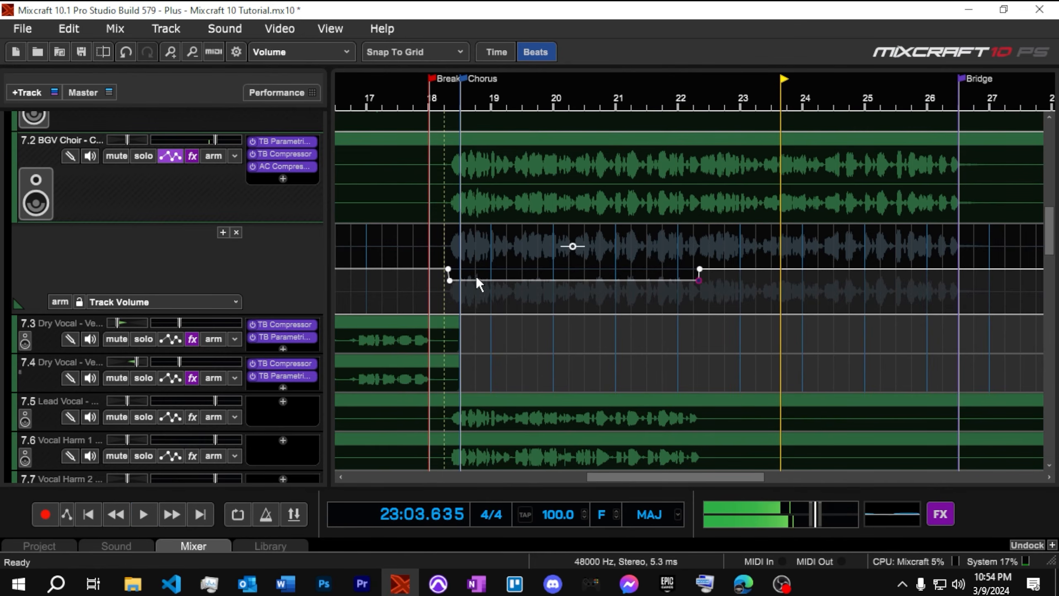
# Set the two lowered choir volume automation points, at the Chorus entry and after beat 22.2, to -3.5 dB
pyautogui.rightClick(448, 280)
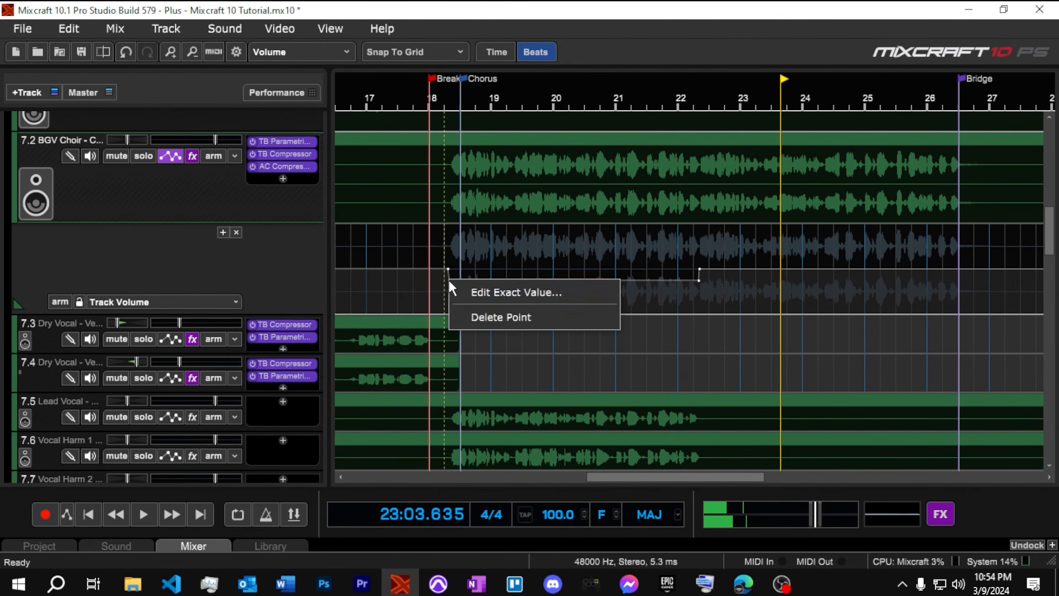
pyautogui.click(461, 290)
pyautogui.write('-3.5')
pyautogui.press('Return')
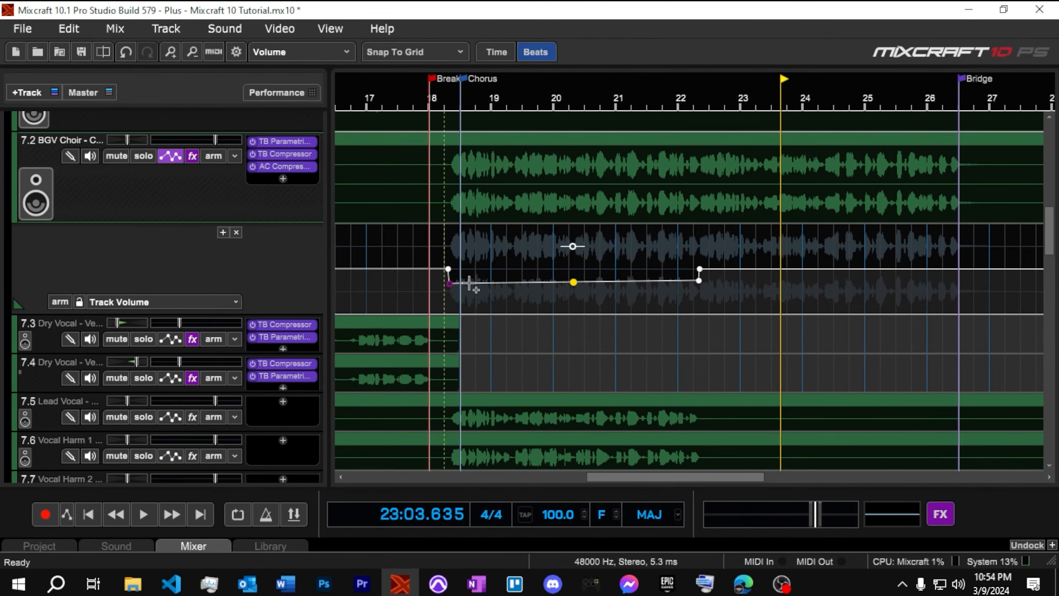
pyautogui.rightClick(700, 281)
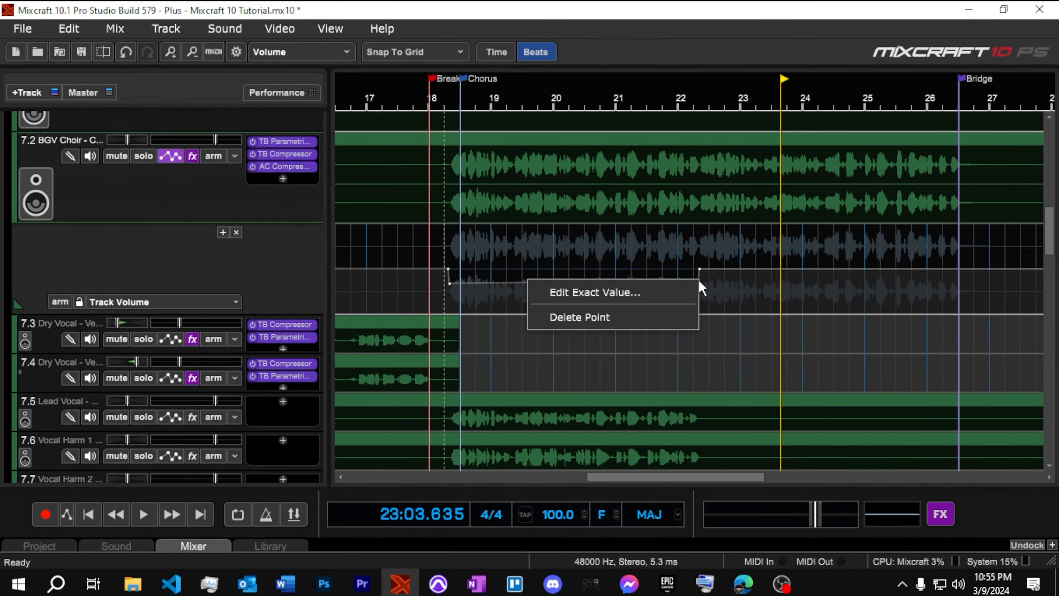
pyautogui.click(676, 297)
pyautogui.write('-3.5')
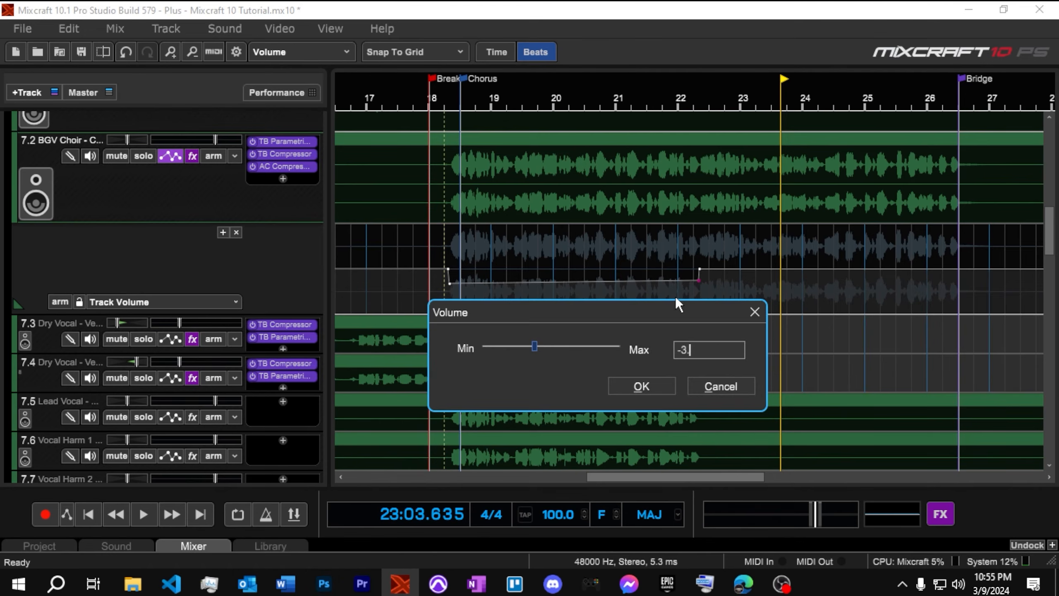
pyautogui.press('Return')
# Play the mix from the Chorus entry, lower the Lead Vocal - Chorus track's volume slightly, and stop playback after bar 23
pyautogui.click(451, 97)
pyautogui.press('space')
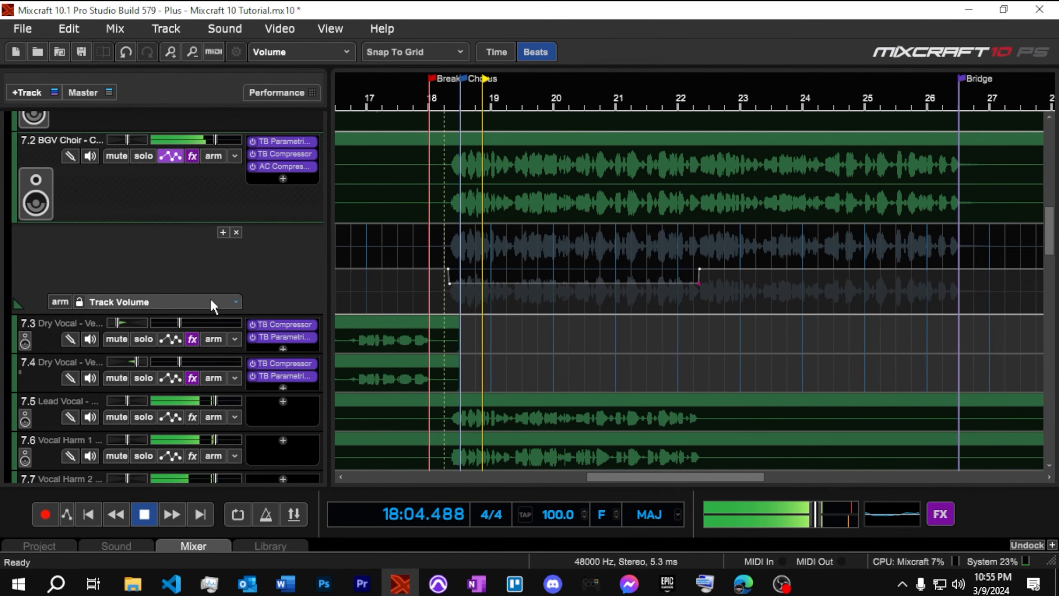
pyautogui.scroll(-3, 210, 299)
pyautogui.moveTo(217, 306); pyautogui.dragTo(214, 307)
pyautogui.scroll(3, 258, 205)
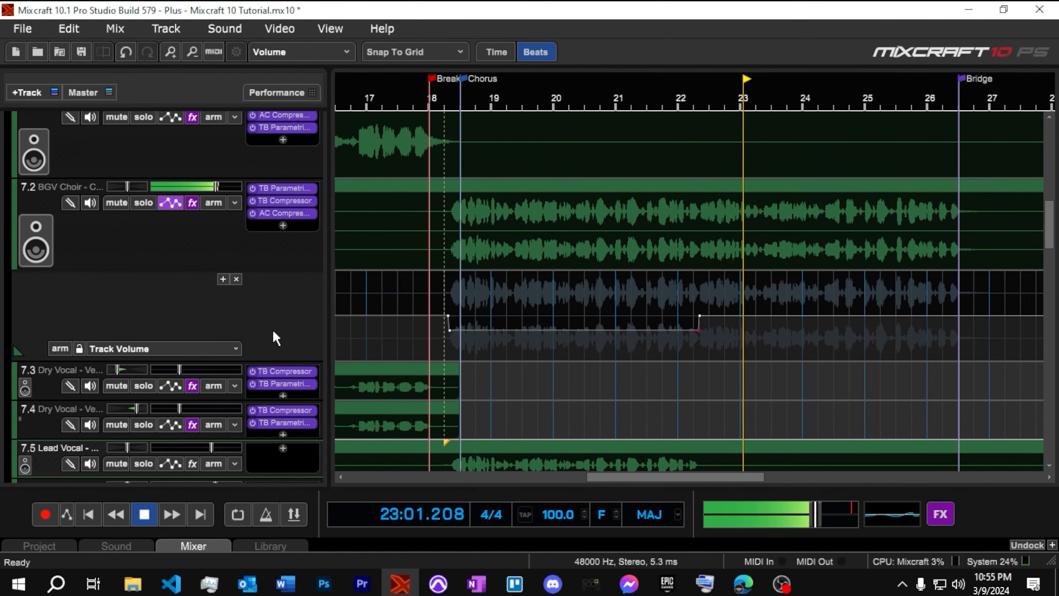
pyautogui.press('space')
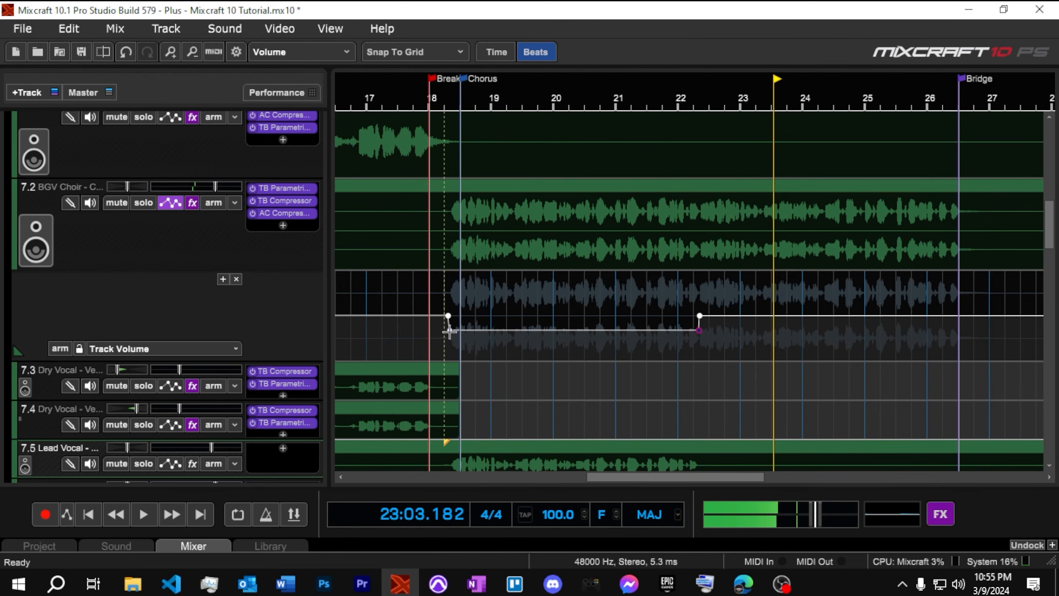
# Set the lowered choir volume automation point at the Chorus entry to -5 dB
pyautogui.rightClick(449, 331)
pyautogui.click(481, 298)
pyautogui.write('-')
pyautogui.write('6')
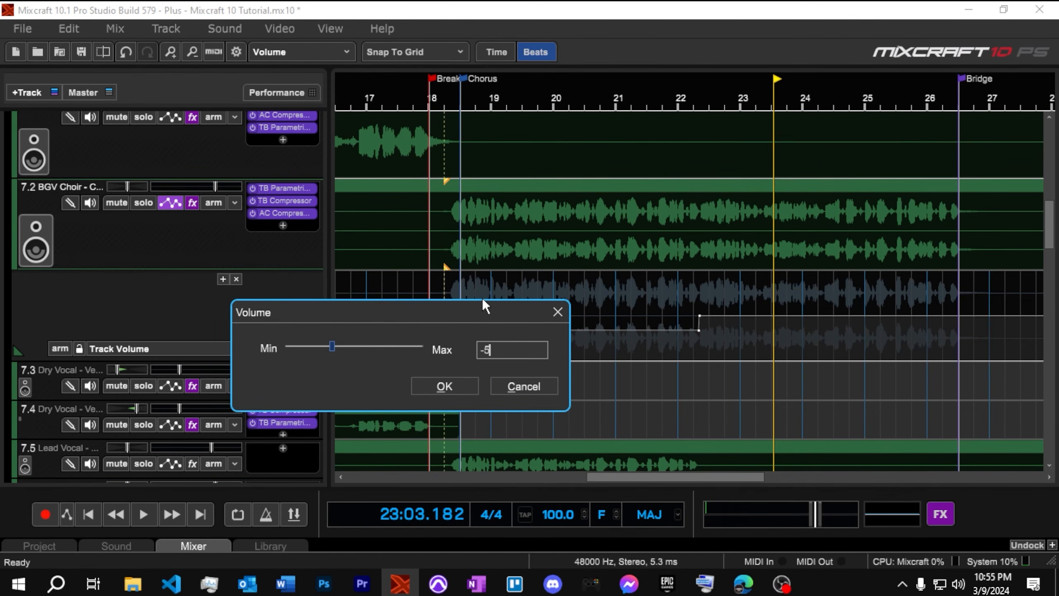
pyautogui.press('Return')
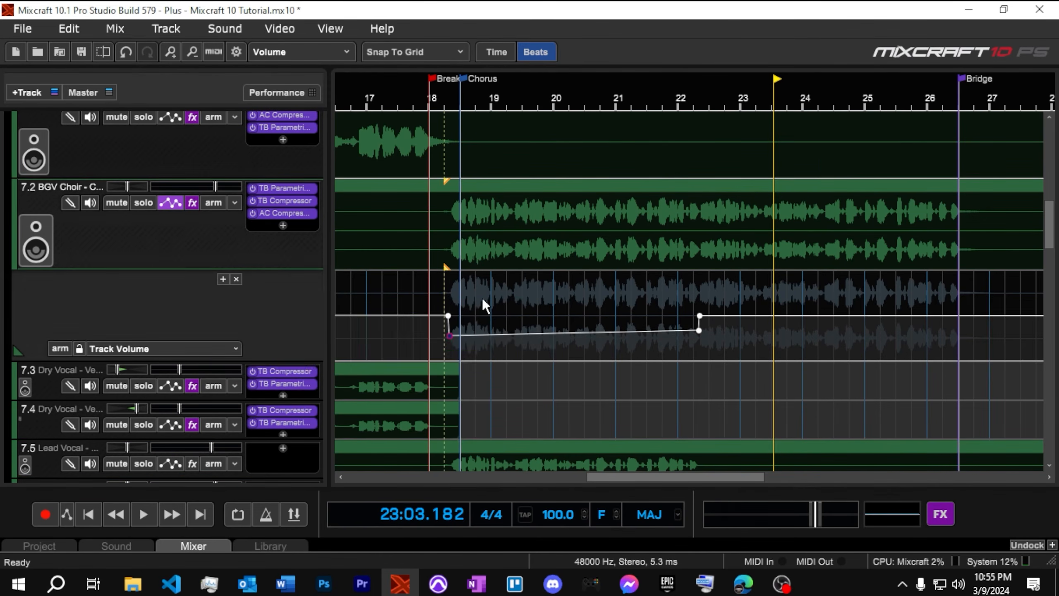
# Set the lowered choir volume automation point after beat 22.2 to -5 dB, level with the point at the Chorus entry
pyautogui.rightClick(698, 331)
pyautogui.click(669, 296)
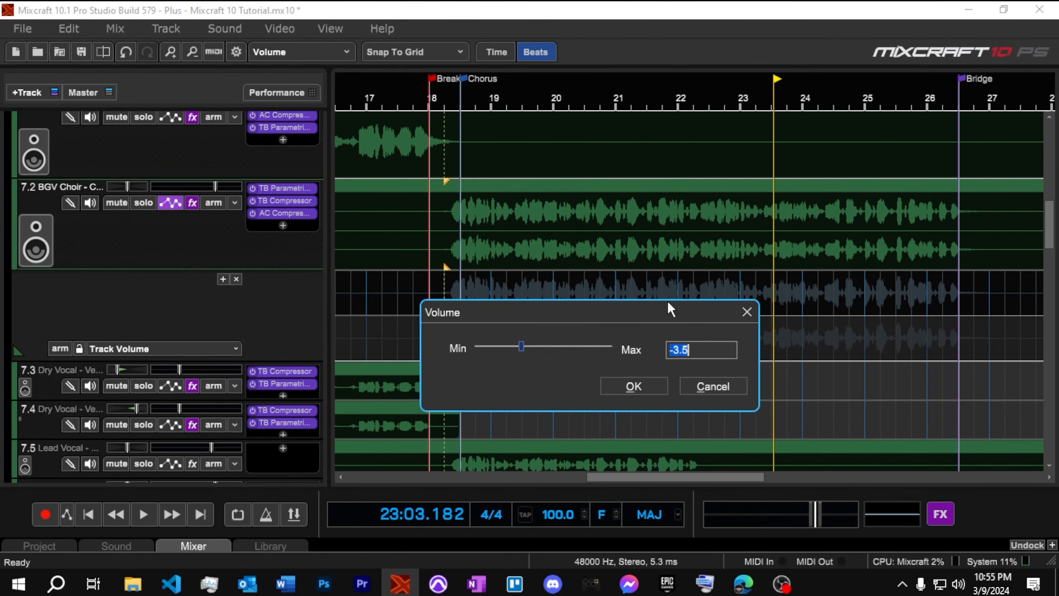
pyautogui.write('-6')
pyautogui.press('Return')
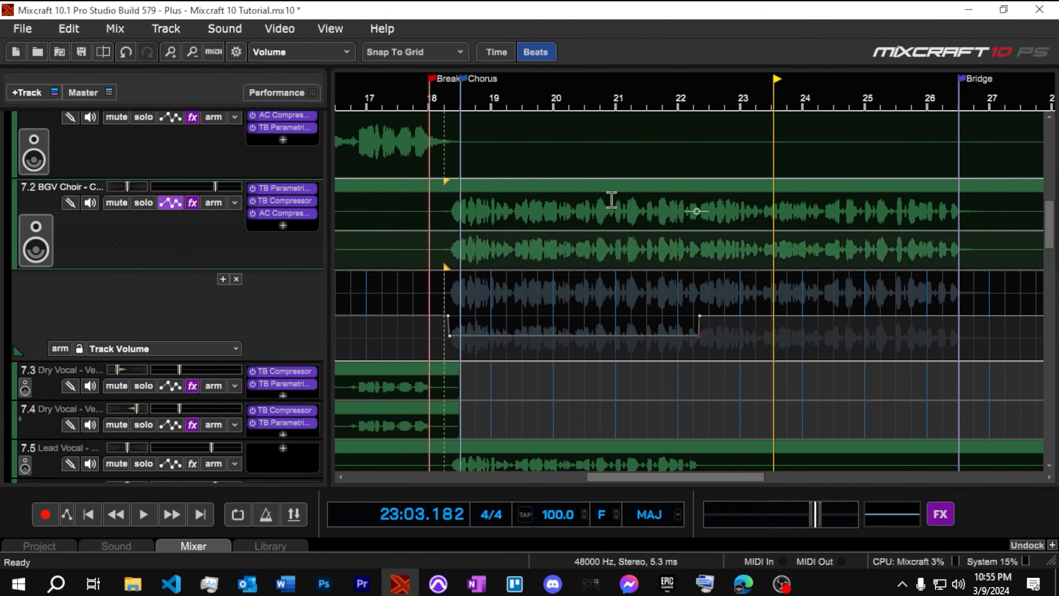
# Play the mix from the Chorus entry up to bar 25 to check the BGV Choir level
pyautogui.click(434, 102)
pyautogui.press('space')
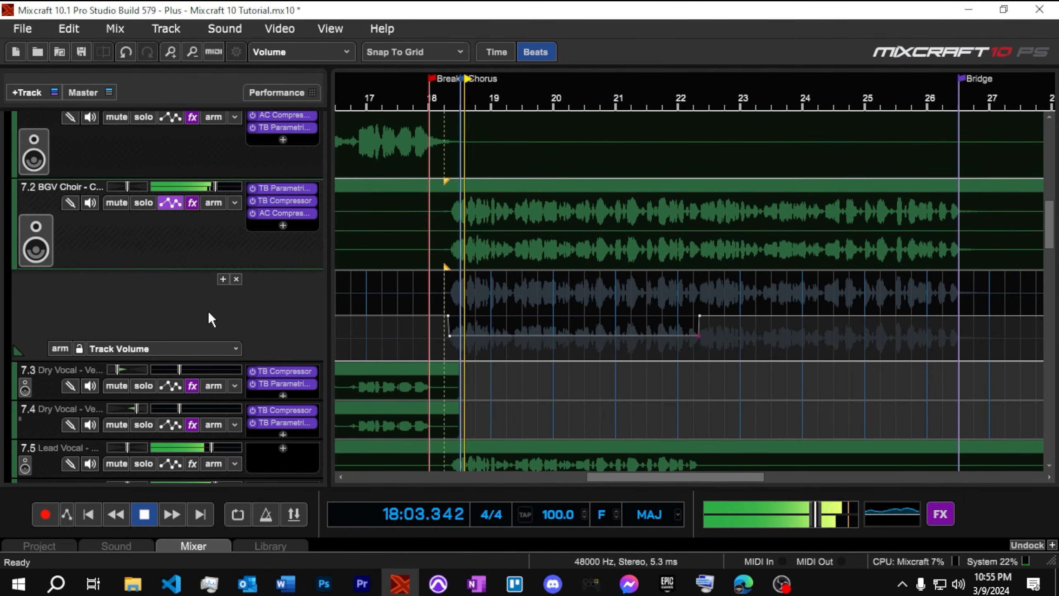
pyautogui.scroll(-3, 199, 325)
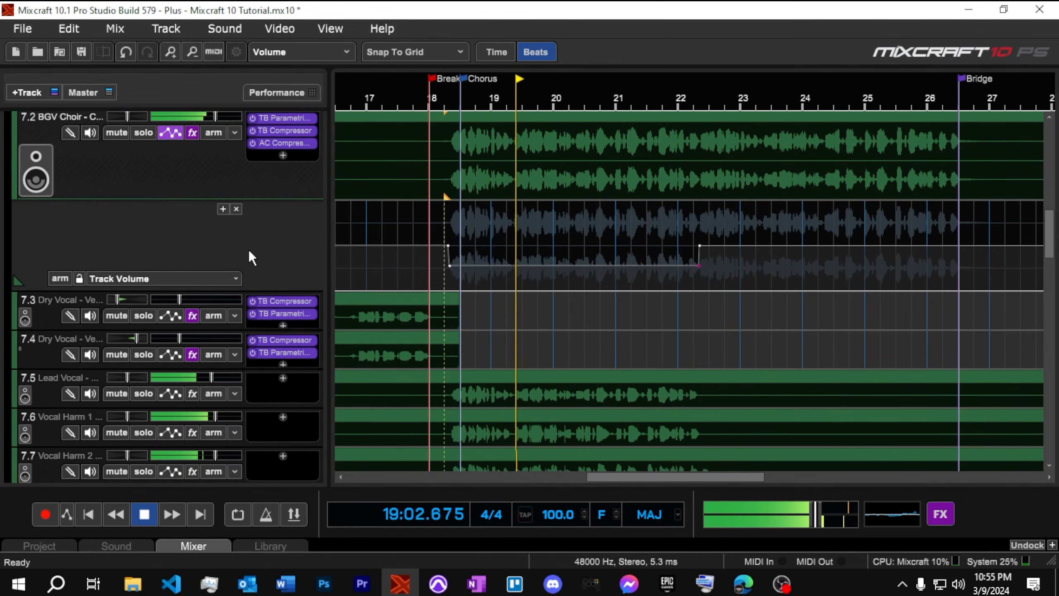
pyautogui.scroll(1, 245, 255)
pyautogui.moveTo(215, 163)
pyautogui.mouseDown()
pyautogui.moveTo(192, 165)
pyautogui.moveTo(217, 166)
pyautogui.mouseUp()
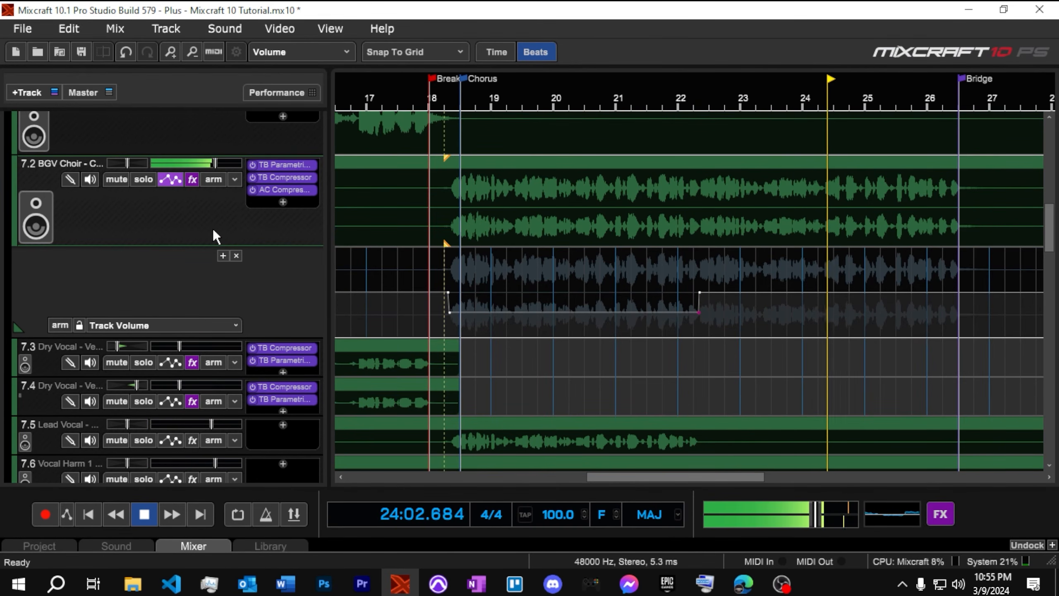
pyautogui.press('space')
# Pan the Vocal Harm 1 chorus track 31% left and the Vocal Harm 2 chorus track about equally far right
pyautogui.scroll(-4, 291, 338)
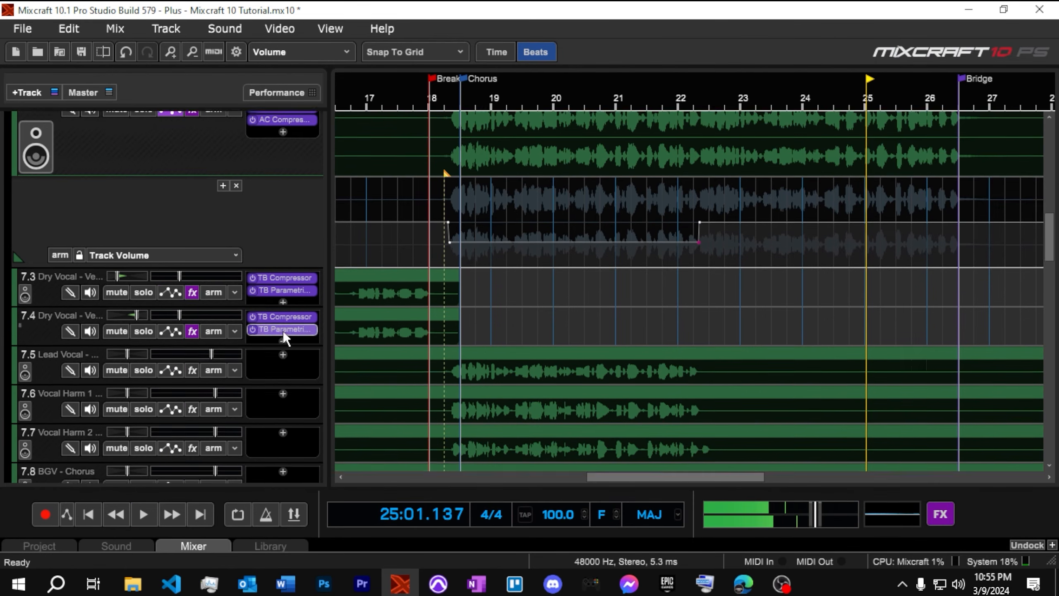
pyautogui.click(43, 271)
pyautogui.click(45, 308)
pyautogui.click(48, 359)
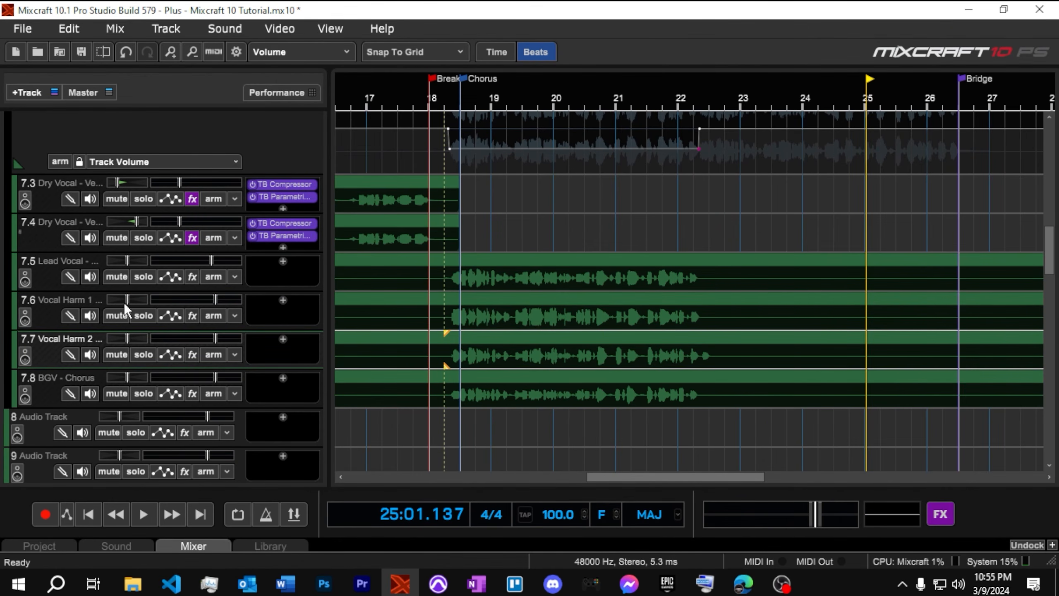
pyautogui.moveTo(127, 300); pyautogui.dragTo(108, 301)
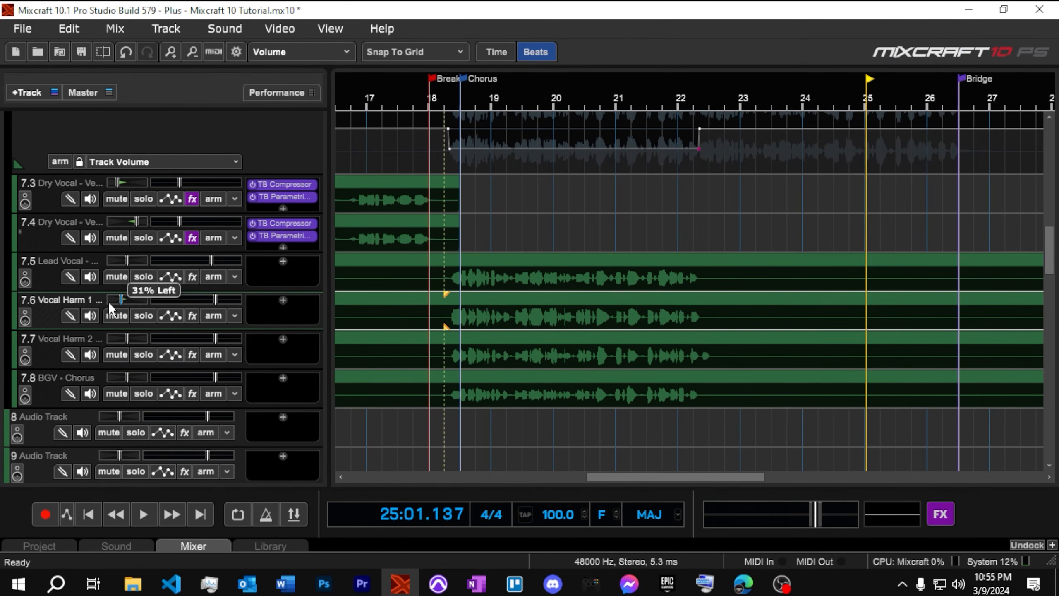
pyautogui.moveTo(127, 340); pyautogui.dragTo(146, 340)
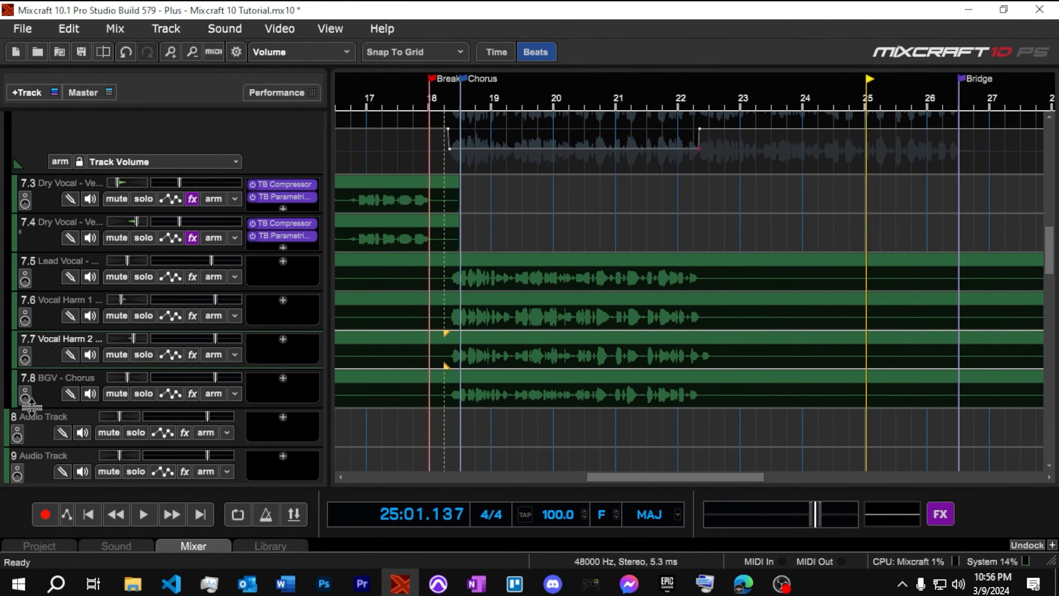
# Duplicate the BGV - Chorus track
pyautogui.scroll(-1, 48, 392)
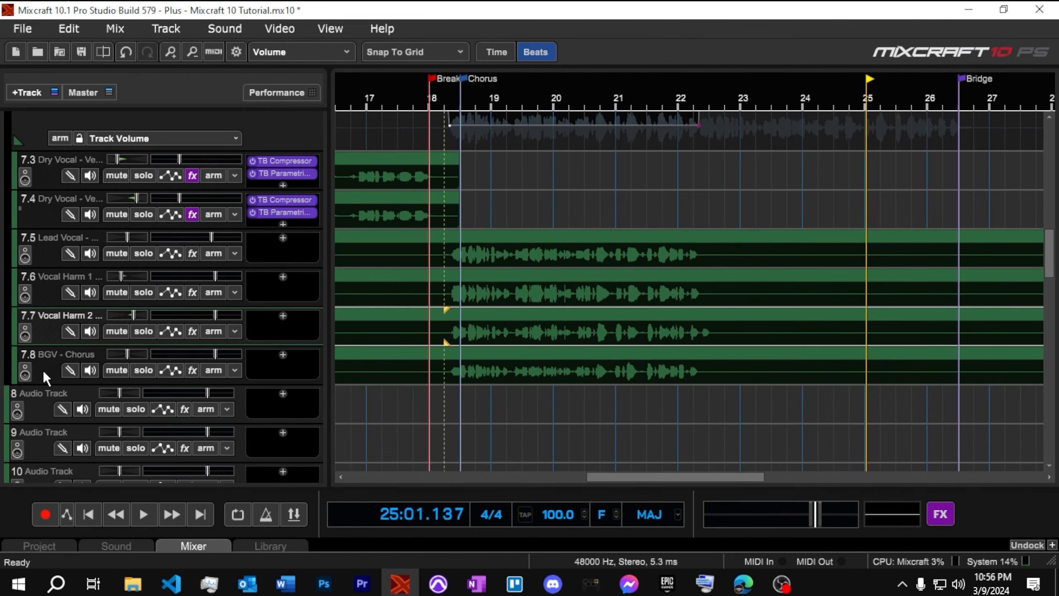
pyautogui.scroll(1, 43, 371)
pyautogui.click(50, 391)
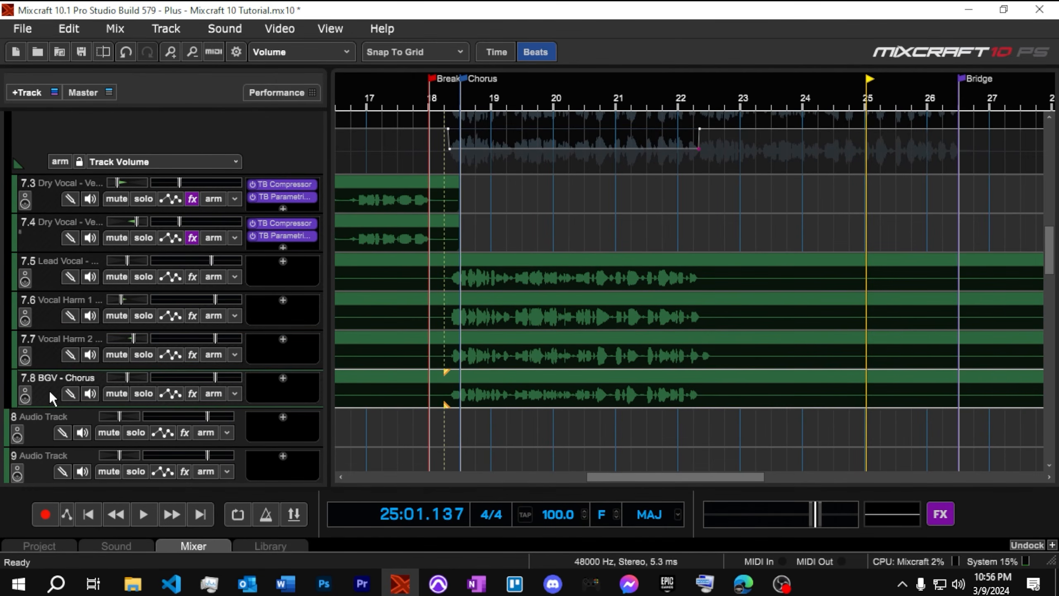
pyautogui.rightClick(50, 391)
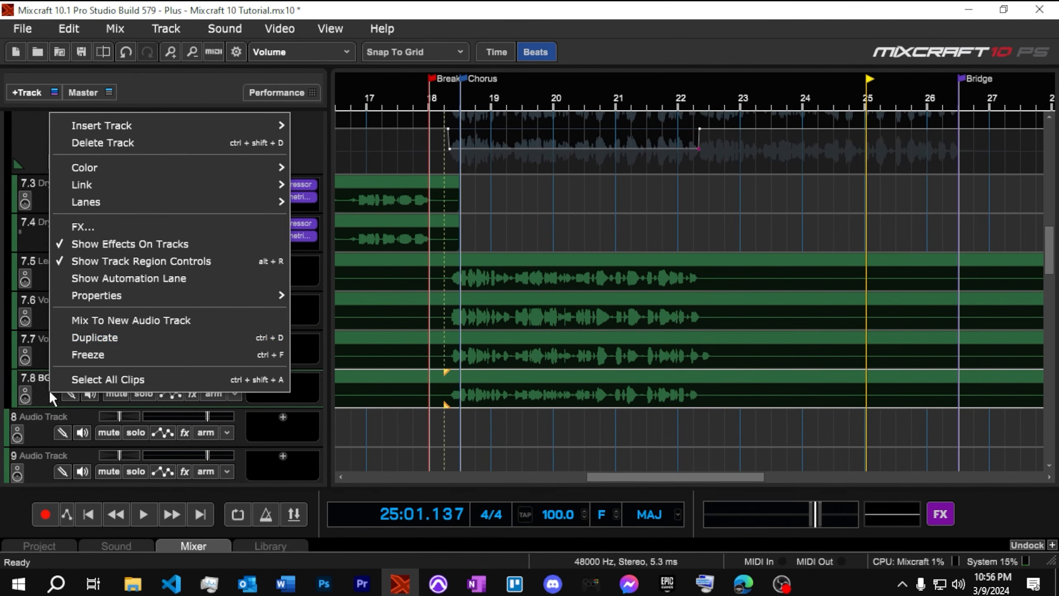
pyautogui.click(86, 339)
pyautogui.scroll(-1, 57, 417)
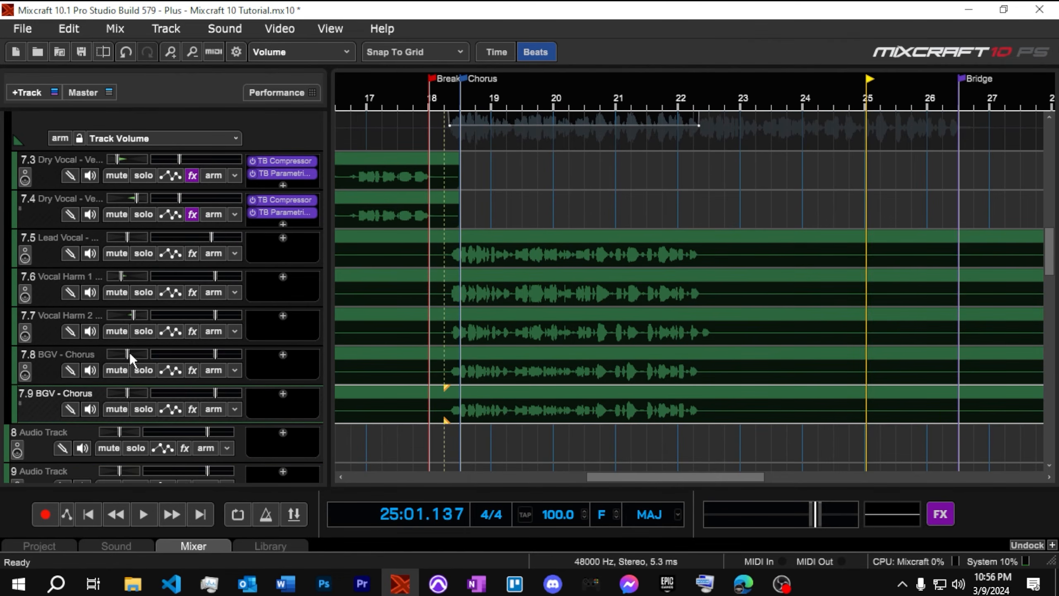
# Pan the original BGV - Chorus track 100% left and its duplicate fully right
pyautogui.moveTo(127, 352); pyautogui.dragTo(102, 362)
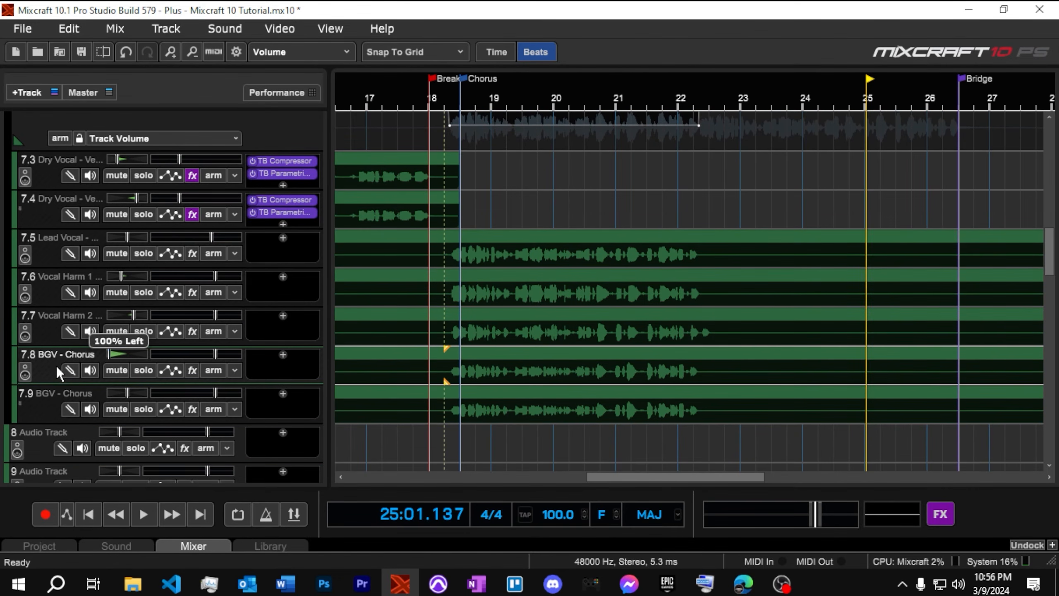
pyautogui.click(127, 391)
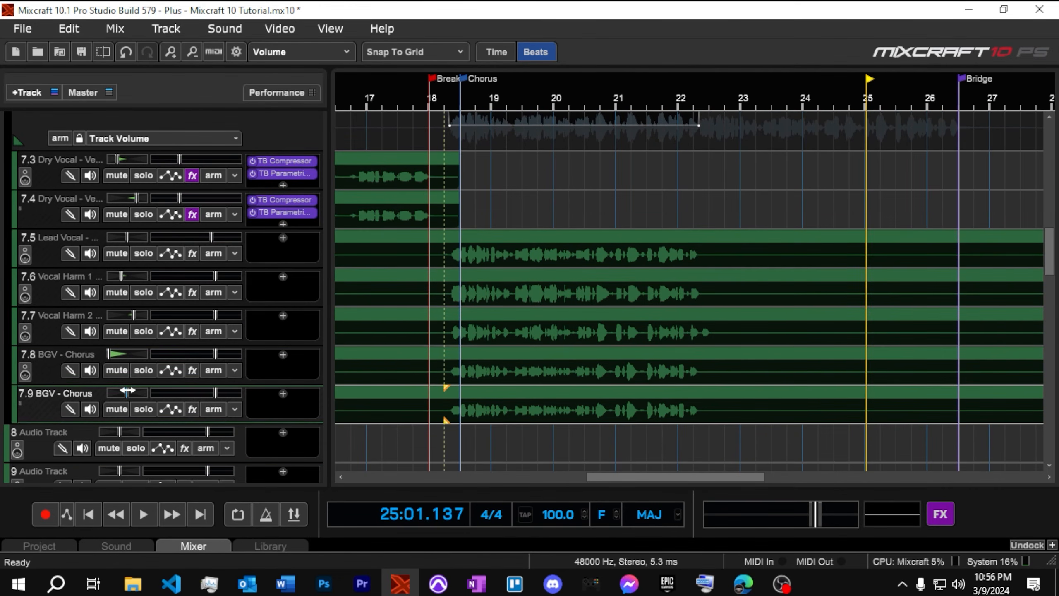
pyautogui.moveTo(180, 392); pyautogui.dragTo(189, 391)
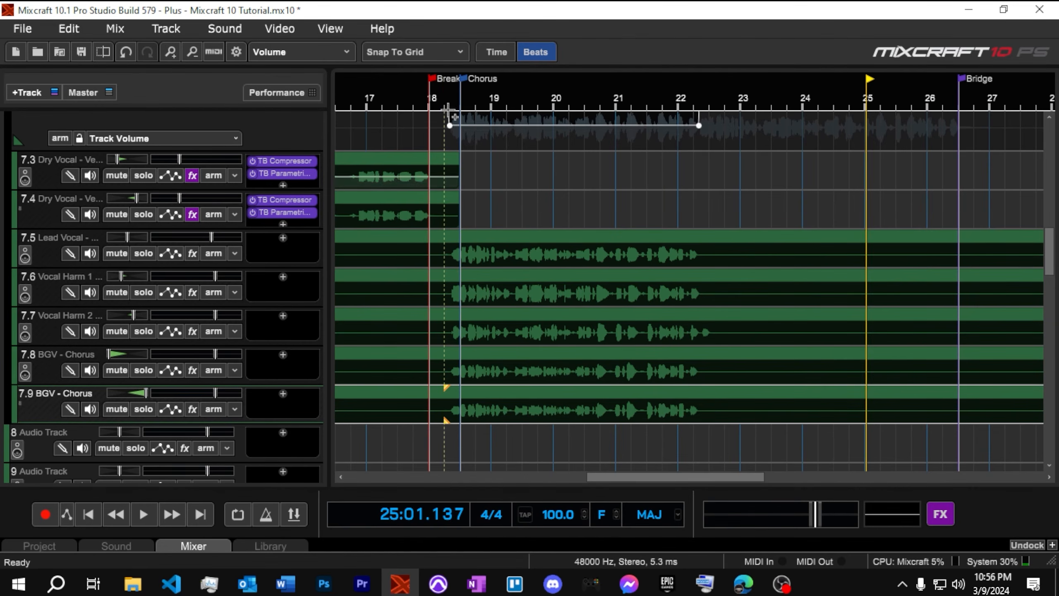
# Play the start of the Chorus and set the volume of both BGV - Chorus tracks to -10 dB
pyautogui.press('space')
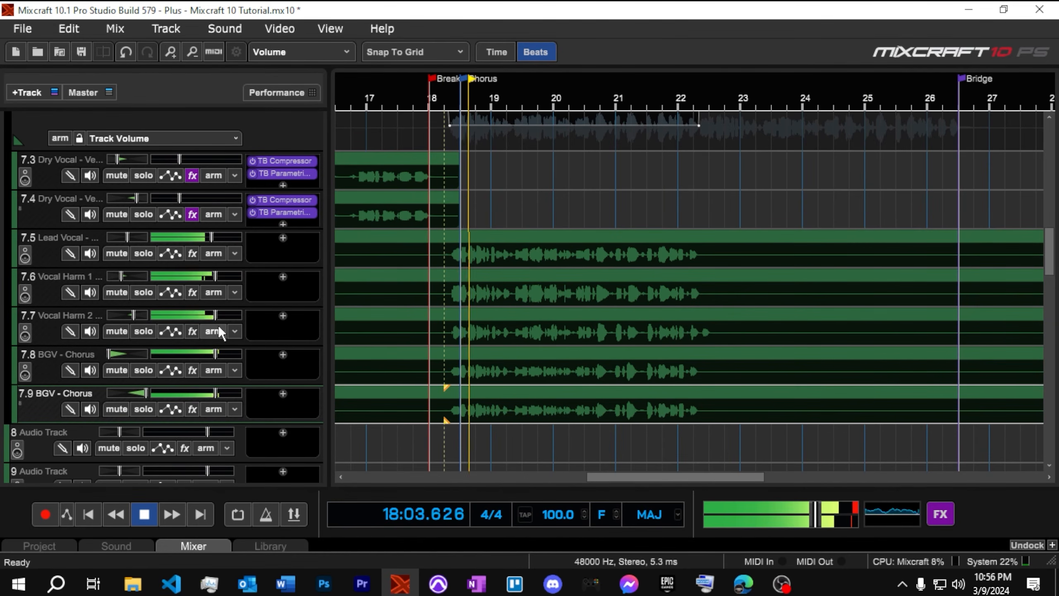
pyautogui.press('space')
pyautogui.moveTo(216, 352); pyautogui.dragTo(212, 352)
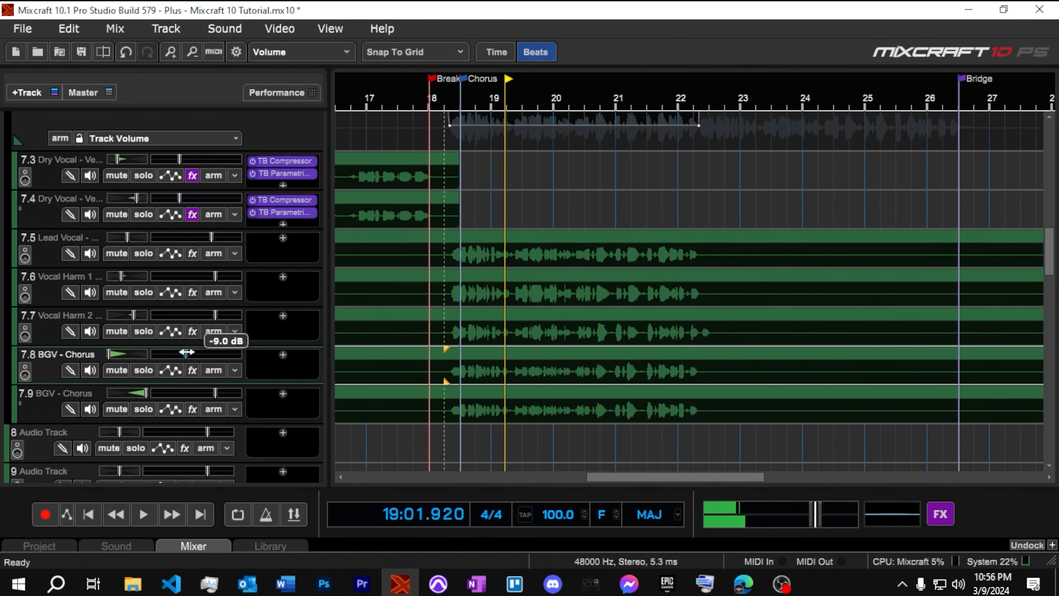
pyautogui.click(50, 418)
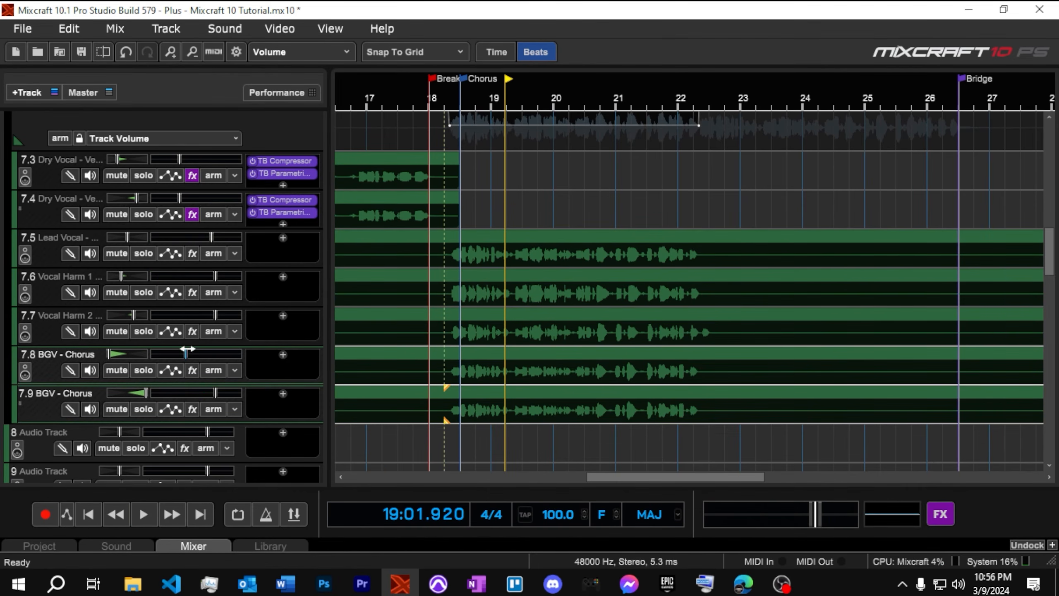
pyautogui.rightClick(187, 352)
pyautogui.click(235, 339)
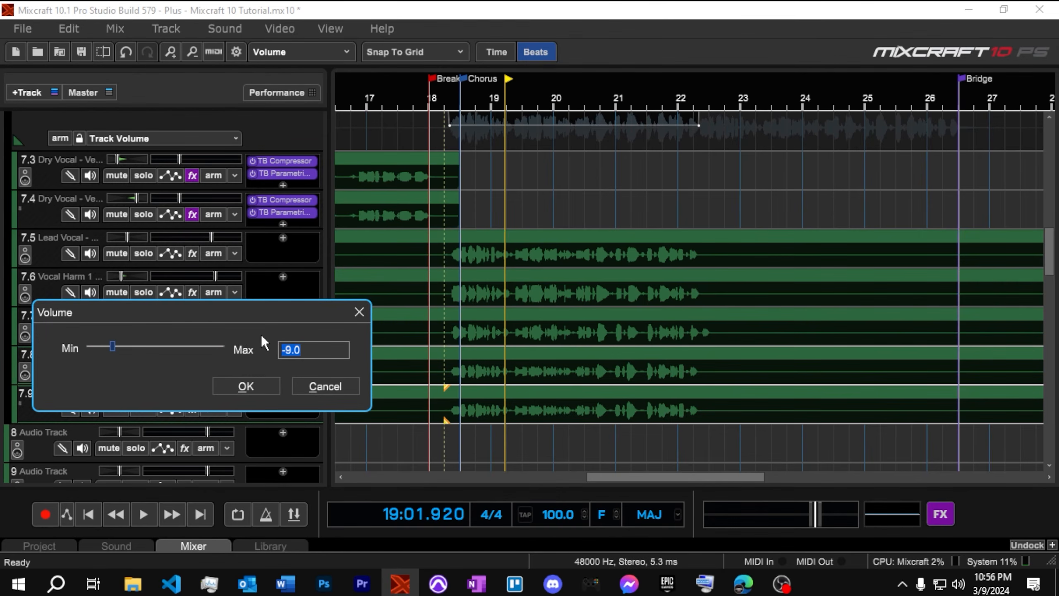
pyautogui.write('-10')
pyautogui.press('Return')
# Play on into bar 20, then set the panning of Vocal Harm 1 to 50% left and Vocal Harm 2 to 50% right
pyautogui.press('space')
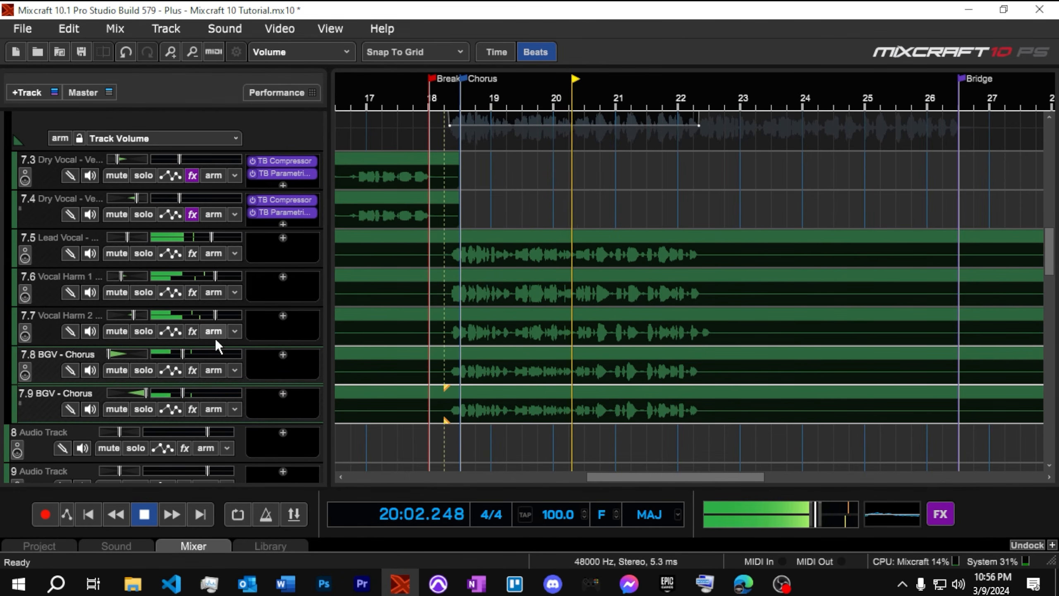
pyautogui.rightClick(129, 275)
pyautogui.click(171, 329)
pyautogui.write('-50')
pyautogui.press('Return')
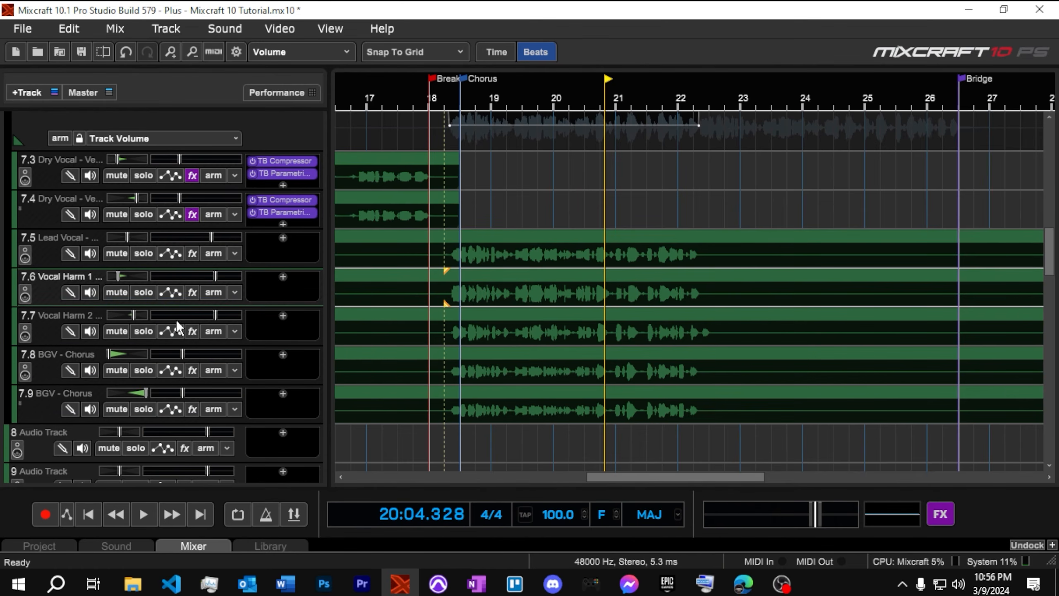
pyautogui.rightClick(129, 315)
pyautogui.click(166, 308)
pyautogui.write('50')
pyautogui.press('Return')
# Play the mix from the Chorus marker into bar 19 and lower the volume of both Vocal Harm tracks together
pyautogui.click(459, 100)
pyautogui.press('space')
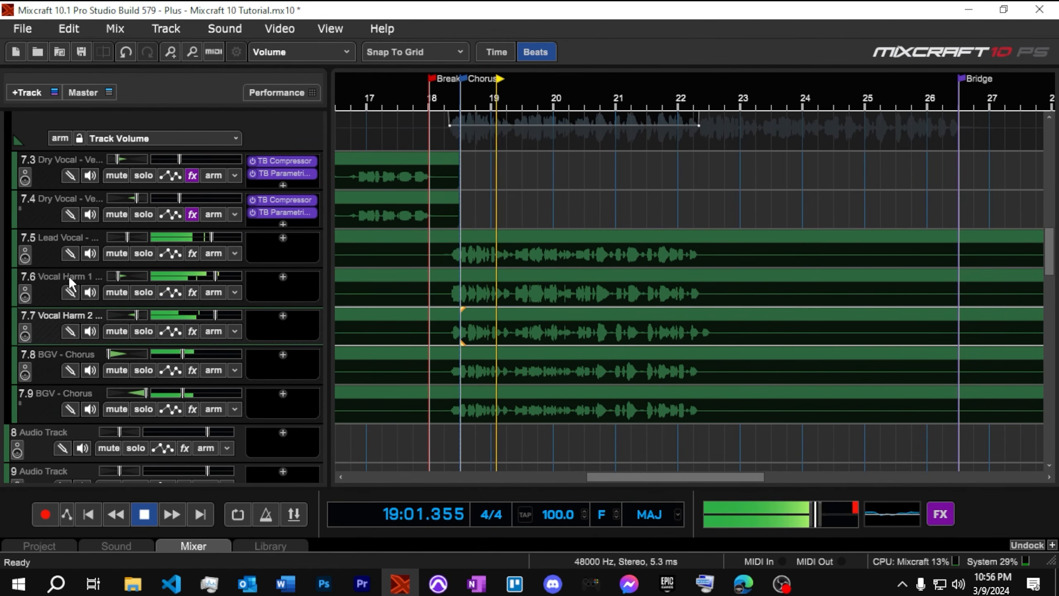
pyautogui.press('space')
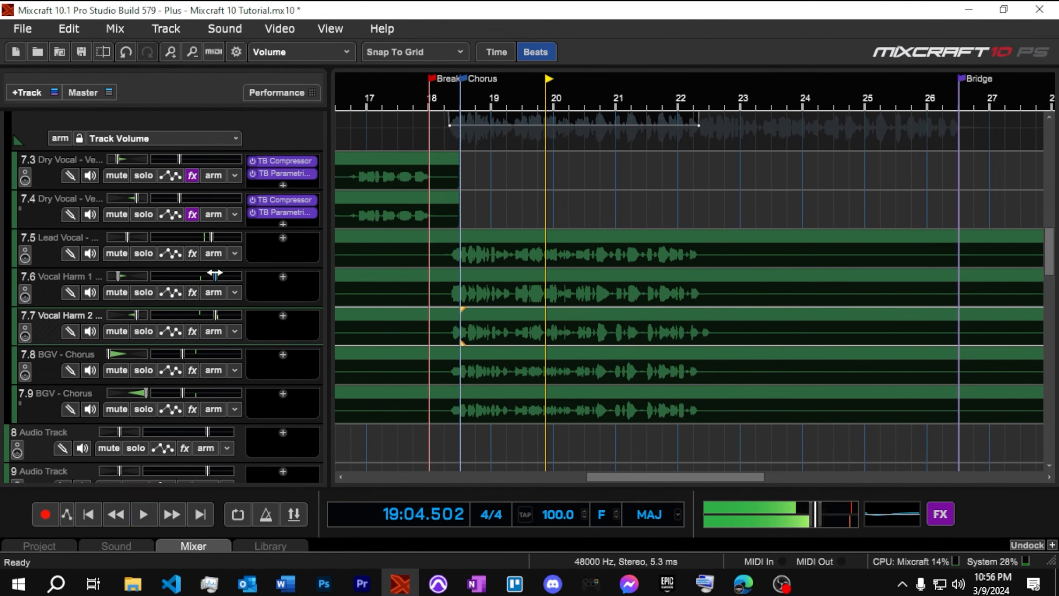
pyautogui.click(53, 289)
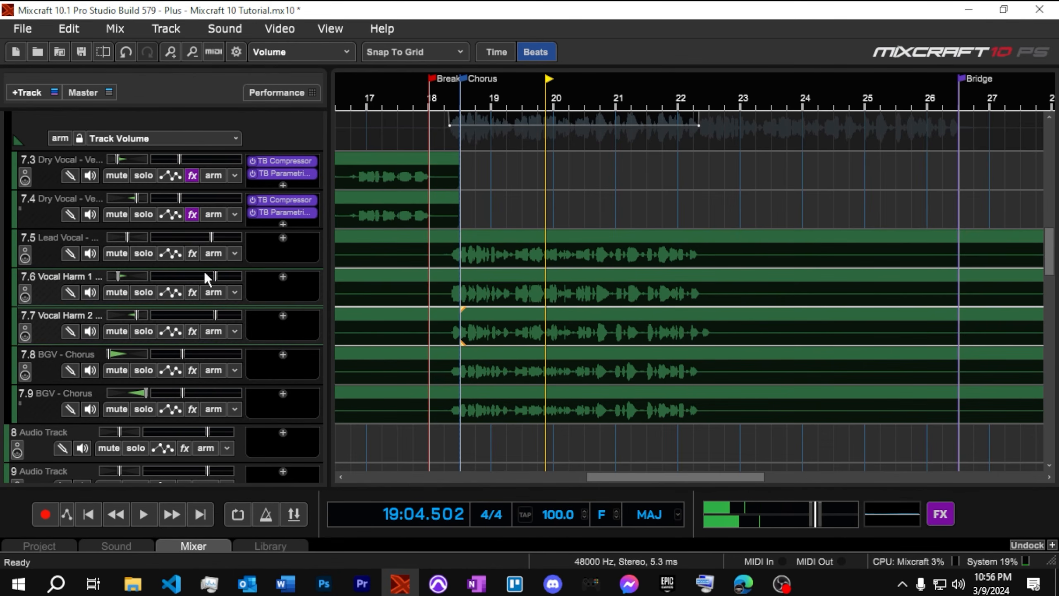
pyautogui.rightClick(215, 278)
pyautogui.click(263, 330)
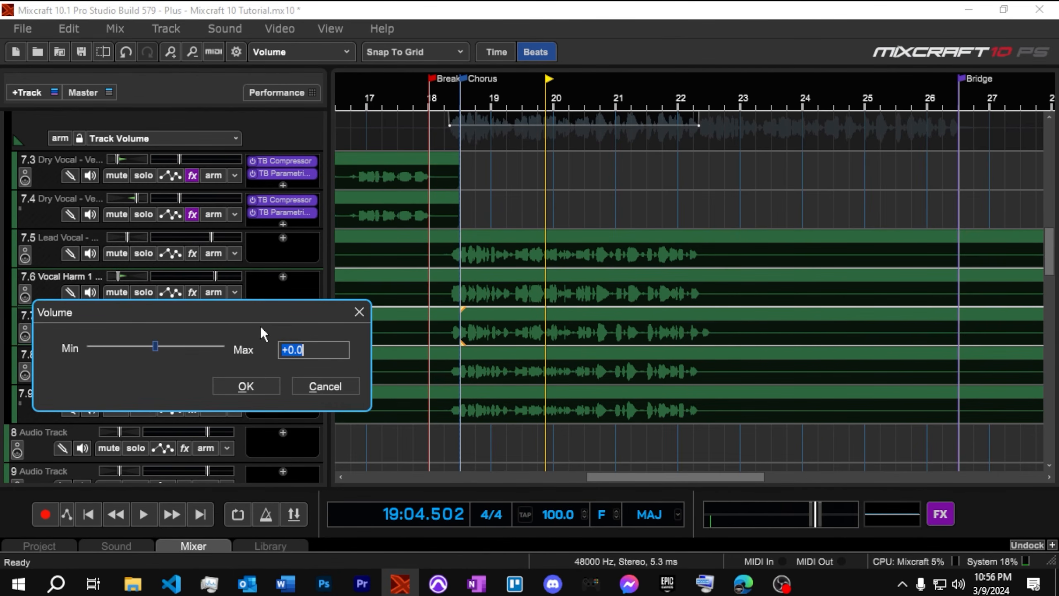
pyautogui.write('-3.0')
pyautogui.press('Return')
# Play from the Chorus marker into bar 27, lowering both Vocal Harm tracks to about the BGV - Chorus tracks' volume level
pyautogui.click(459, 100)
pyautogui.press('space')
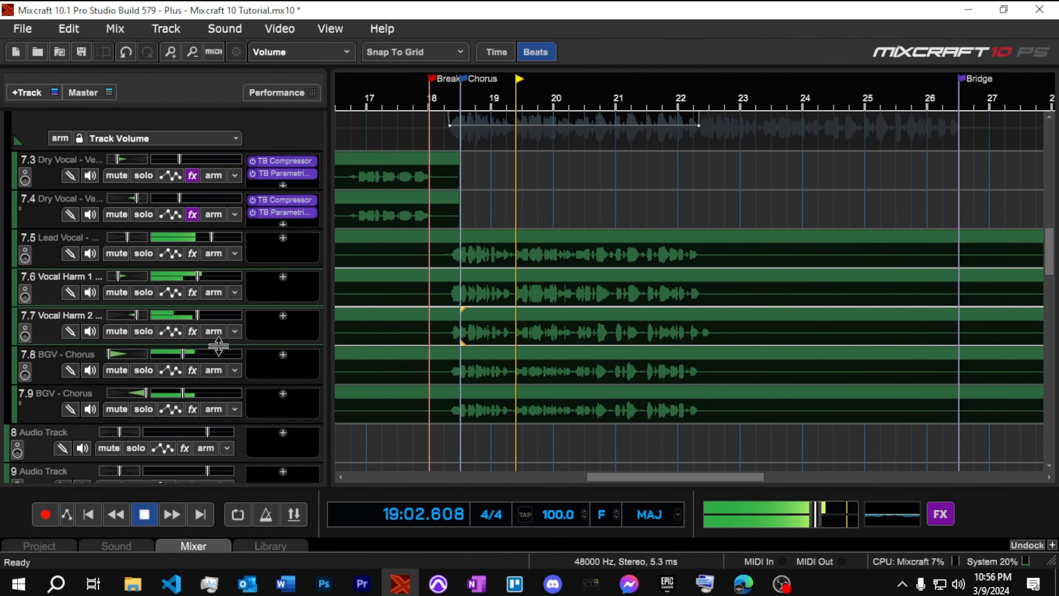
pyautogui.moveTo(198, 276); pyautogui.dragTo(183, 277)
pyautogui.scroll(5, 50, 356)
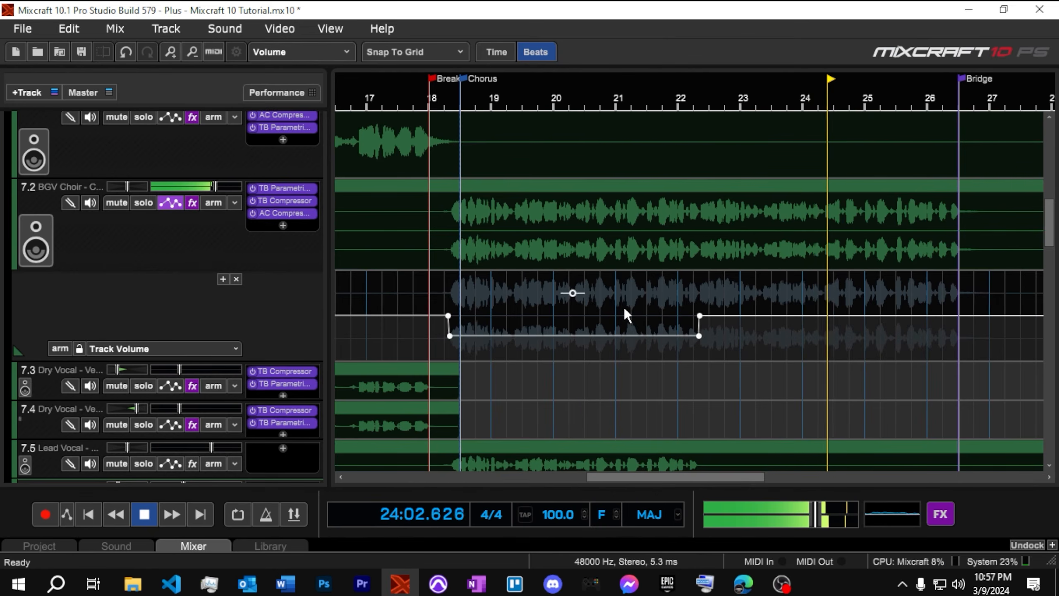
pyautogui.scroll(-2, 586, 307)
pyautogui.scroll(-1, 589, 328)
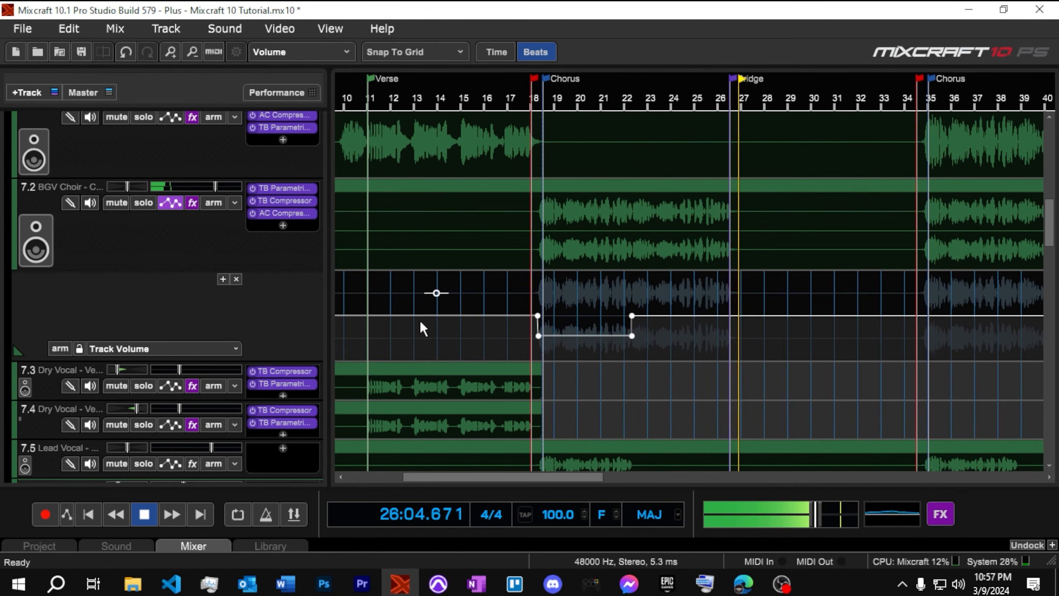
pyautogui.click(153, 514)
pyautogui.scroll(-6, 228, 331)
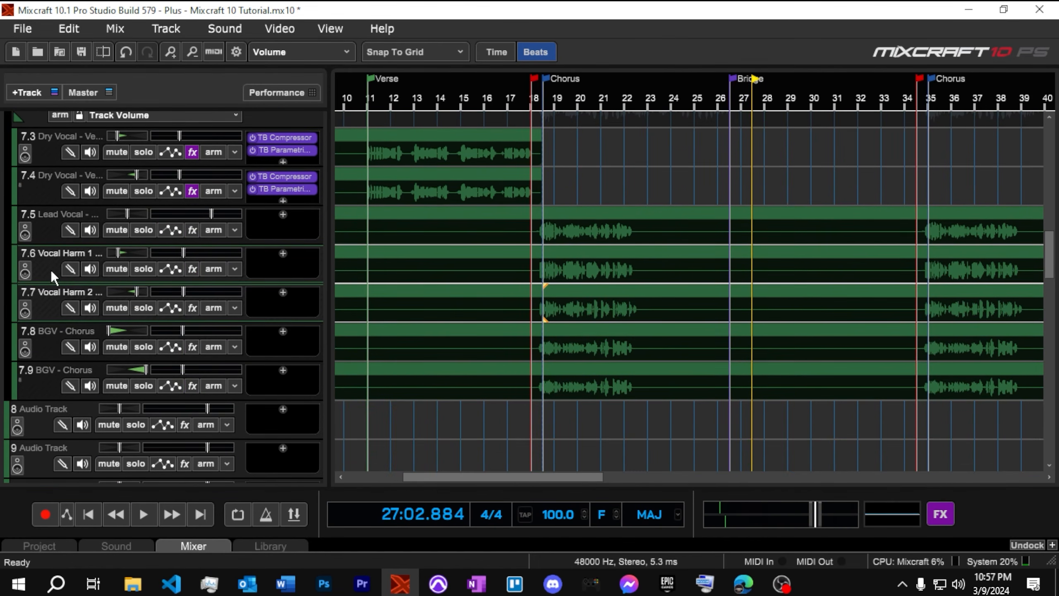
pyautogui.click(55, 272)
pyautogui.click(46, 328)
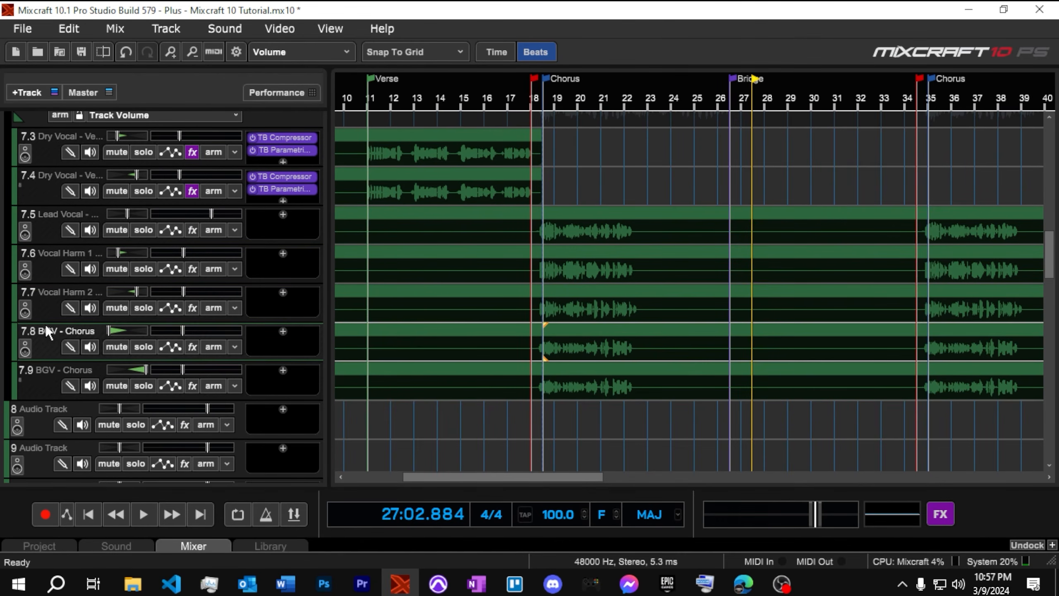
pyautogui.click(50, 369)
# Add a TB Parametric Equalizer effect to the Lead Vocal - Chorus track
pyautogui.scroll(3, 83, 302)
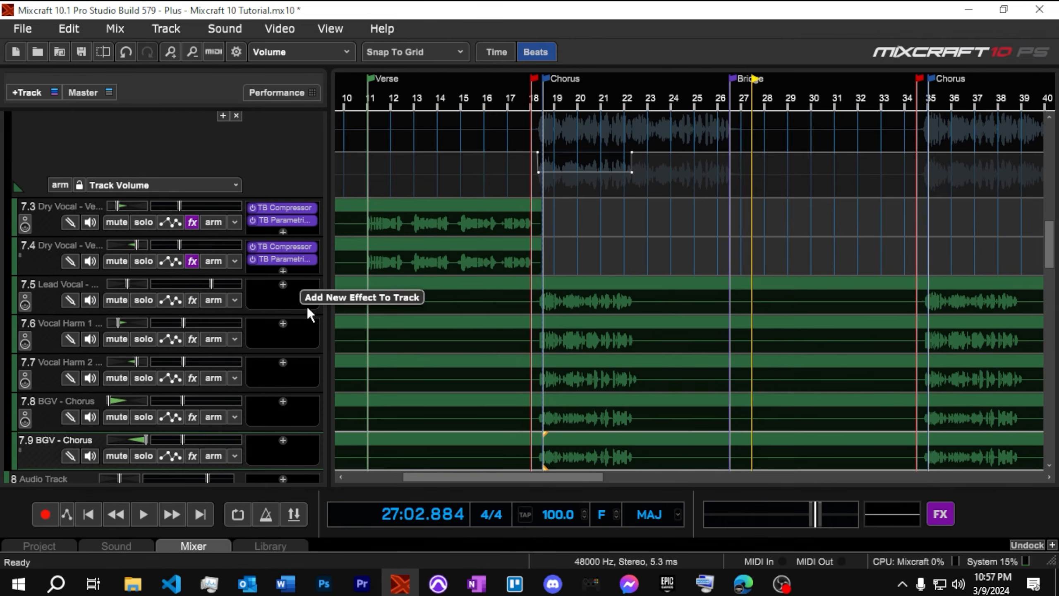
pyautogui.scroll(2, 308, 323)
pyautogui.scroll(-3, 308, 323)
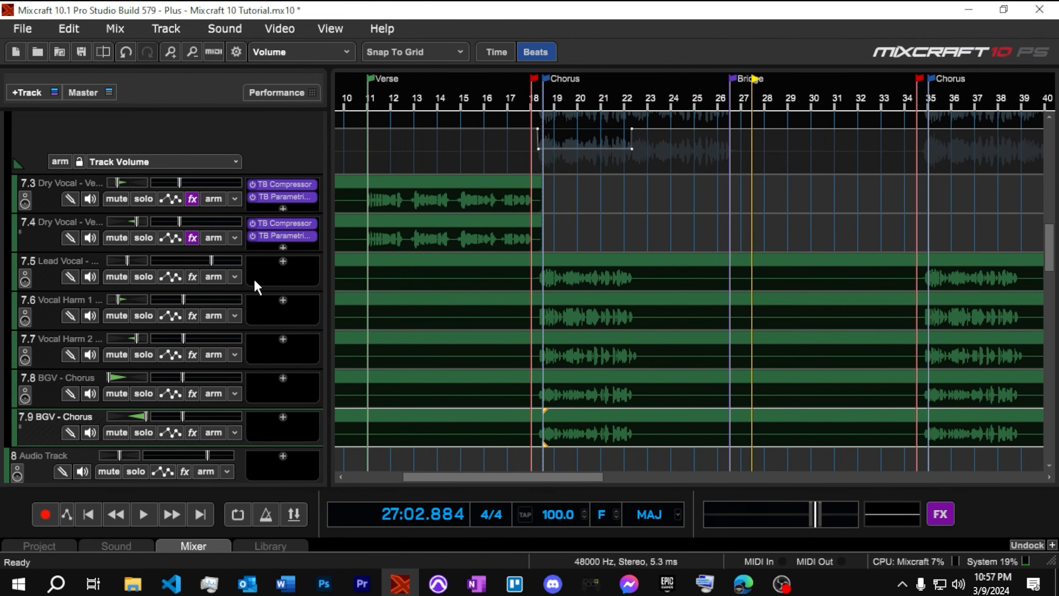
pyautogui.click(283, 261)
pyautogui.moveTo(296, 287)
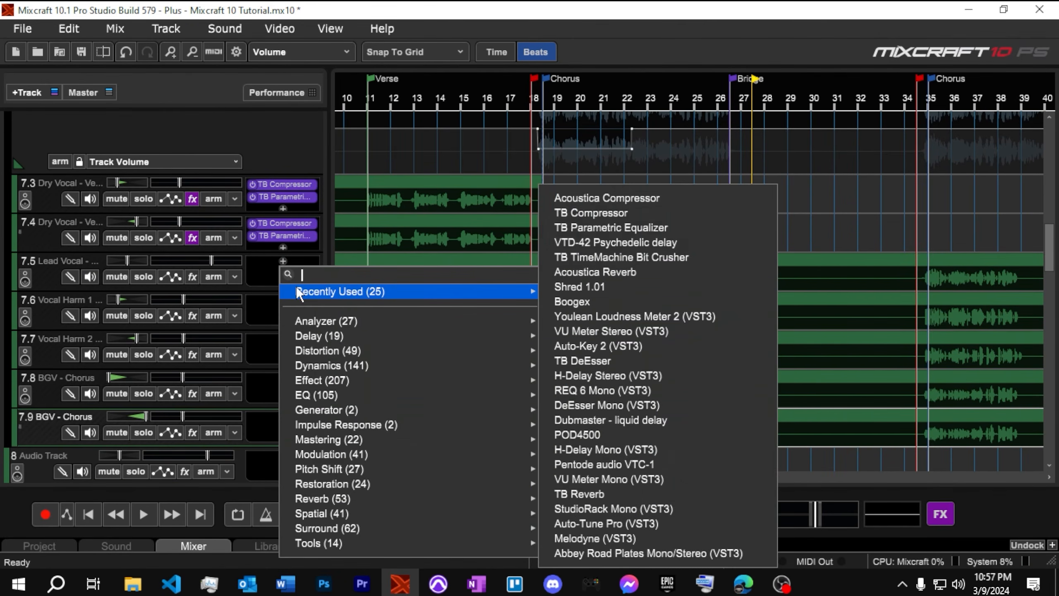
pyautogui.click(601, 228)
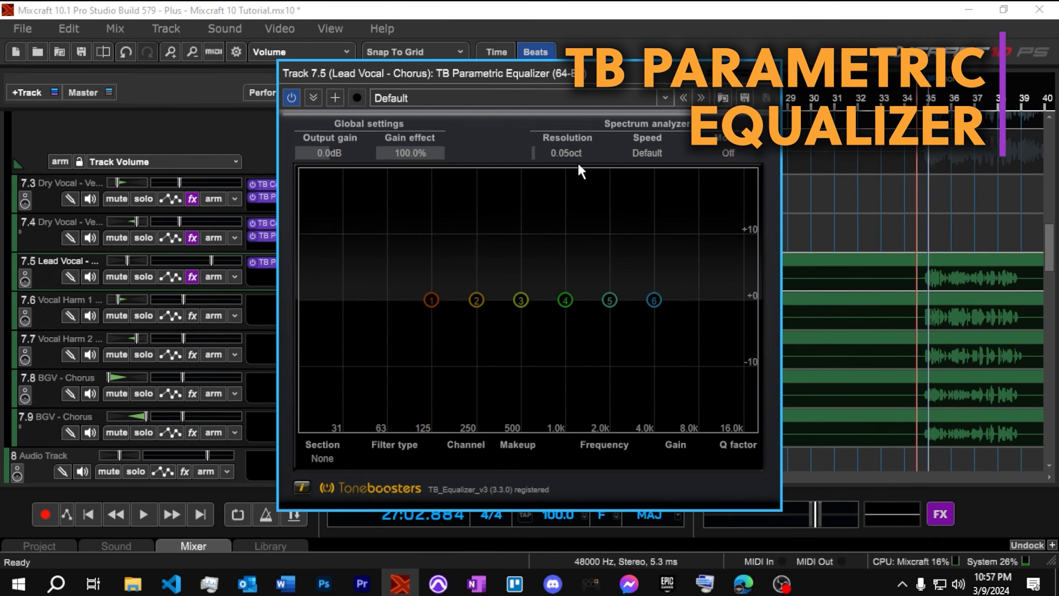
# Add a TB Compressor with the Vocal Compressor preset to the Lead Vocal - Chorus track and place it before the equalizer
pyautogui.click(770, 73)
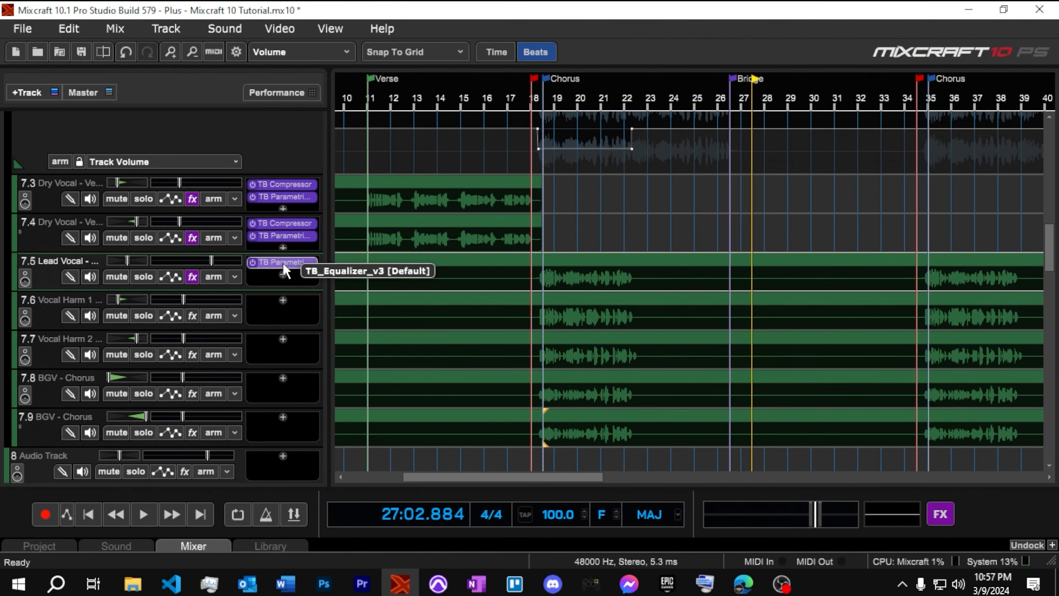
pyautogui.click(283, 275)
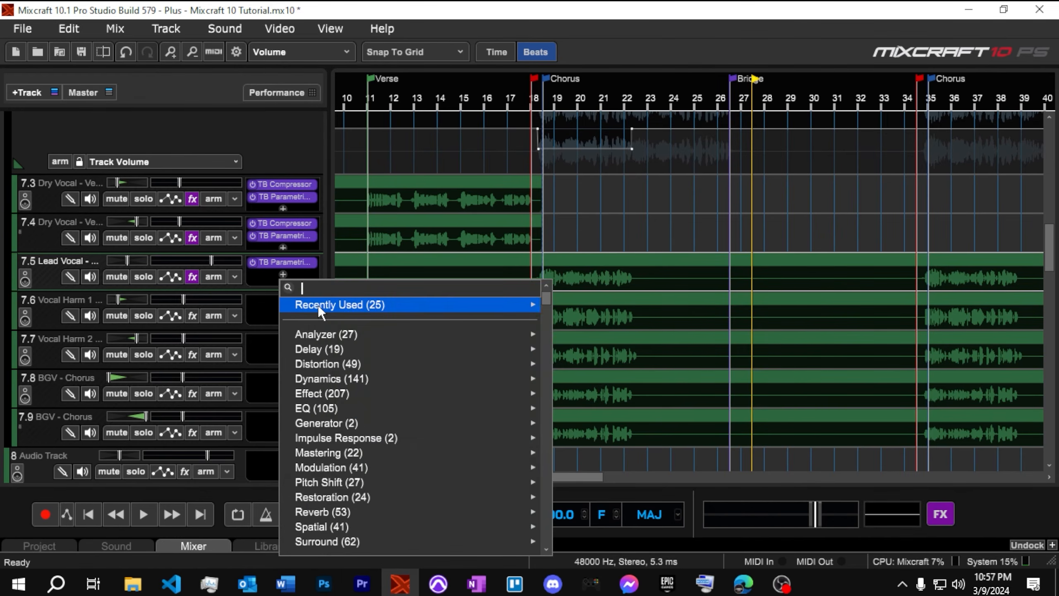
pyautogui.moveTo(317, 305)
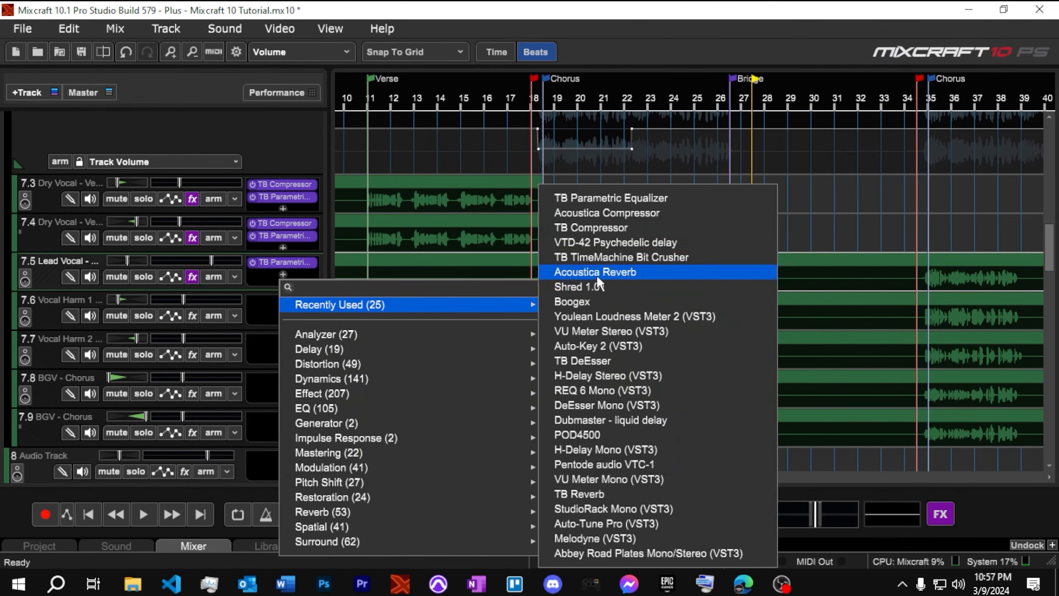
pyautogui.click(591, 229)
pyautogui.click(599, 104)
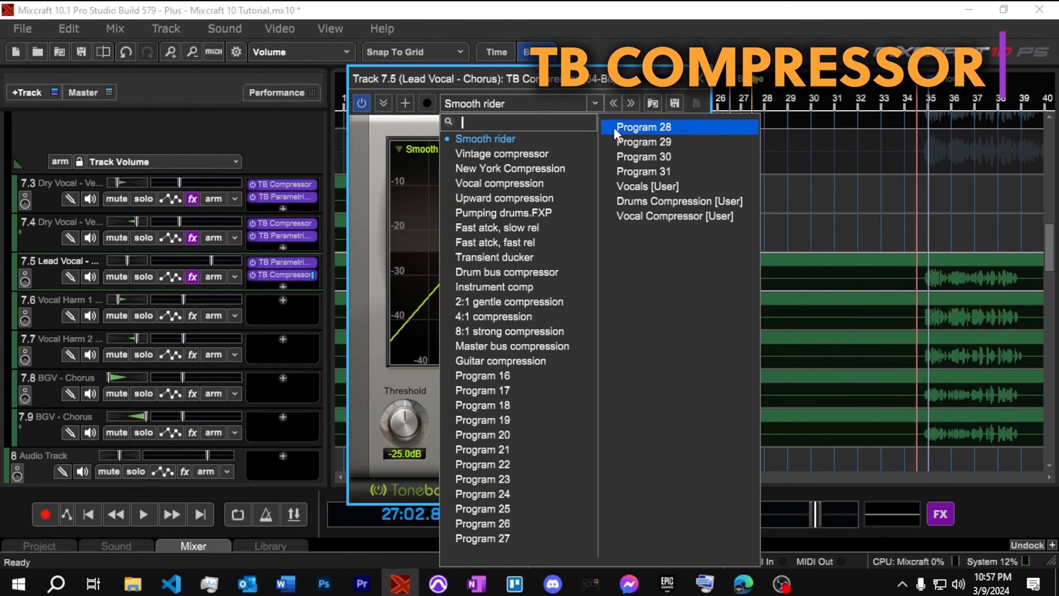
pyautogui.click(642, 215)
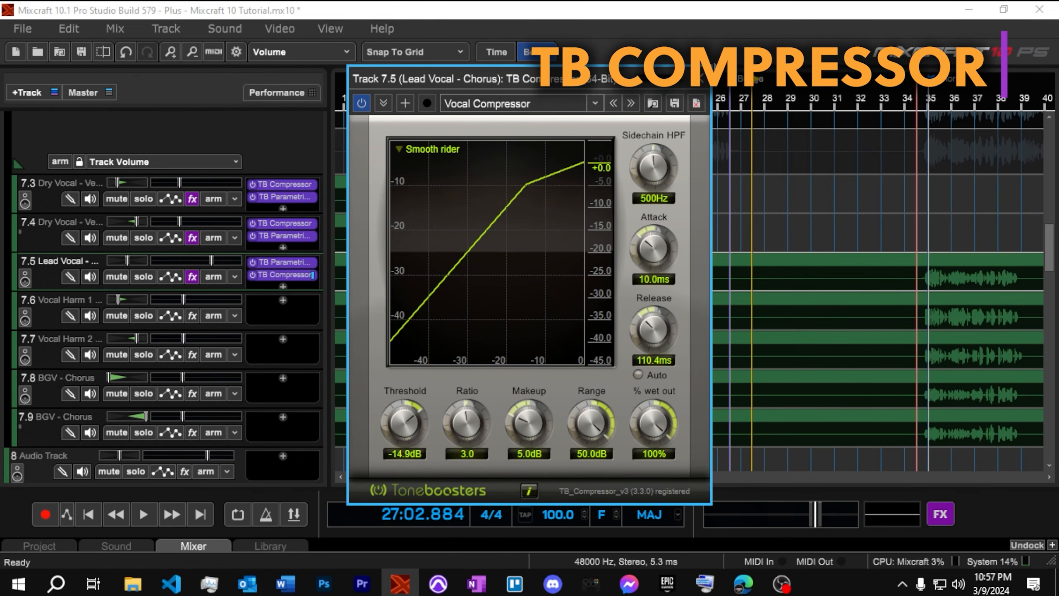
pyautogui.click(702, 79)
pyautogui.moveTo(279, 270); pyautogui.dragTo(273, 258)
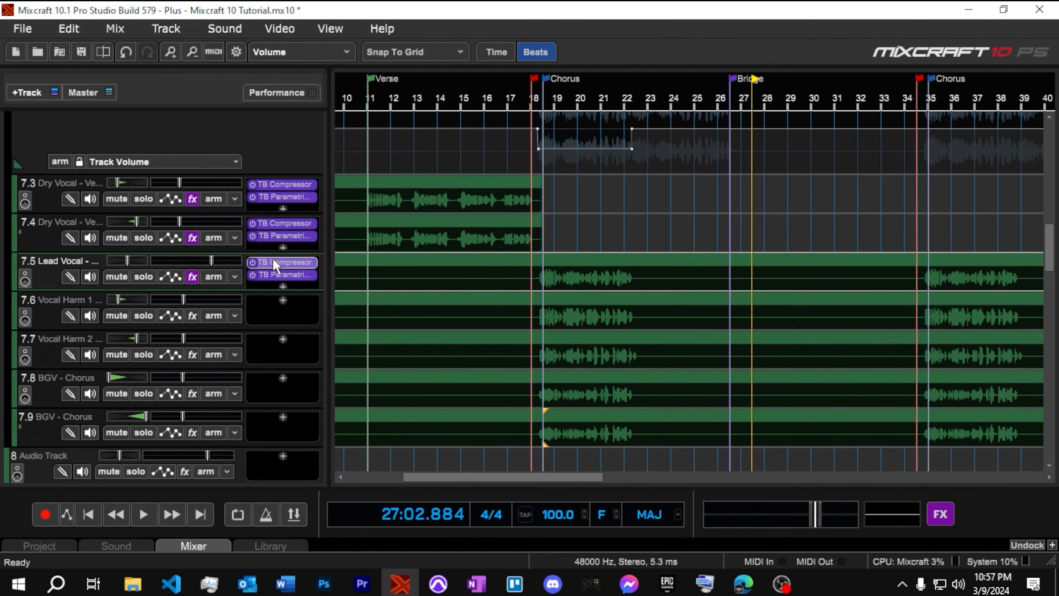
# Add a TB Compressor effect to the Vocal Harm 1 track and load a saved preset in it
pyautogui.click(283, 298)
pyautogui.moveTo(396, 19)
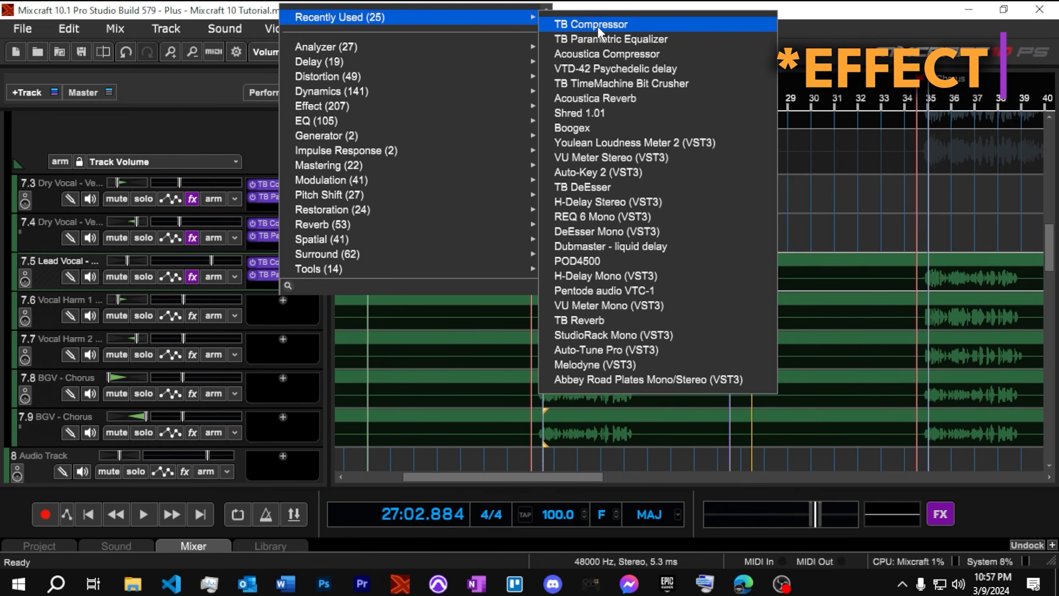
pyautogui.click(598, 27)
pyautogui.click(563, 104)
pyautogui.click(638, 187)
pyautogui.click(697, 78)
# Add a TB Parametric Equalizer after the compressor on the Vocal Harm 1 track and load a preset in it
pyautogui.click(283, 314)
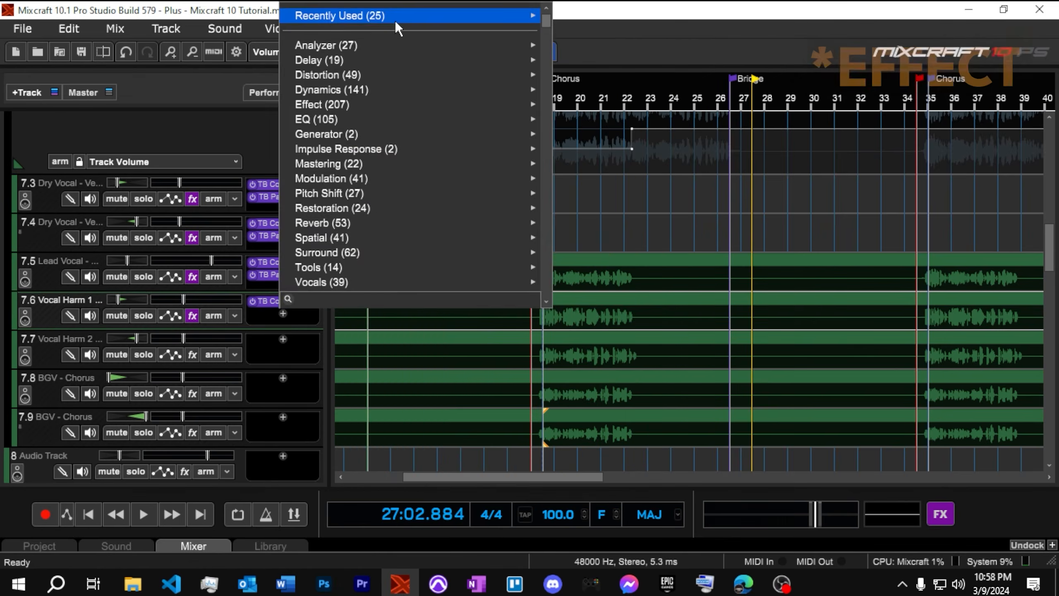
pyautogui.click(604, 50)
pyautogui.click(665, 98)
pyautogui.click(728, 213)
pyautogui.click(665, 98)
pyautogui.click(727, 204)
pyautogui.click(769, 74)
# Add a TB Compressor effect to the Vocal Harm 2 track and load a saved preset in it
pyautogui.scroll(-2, 260, 369)
pyautogui.click(283, 292)
pyautogui.moveTo(396, 25)
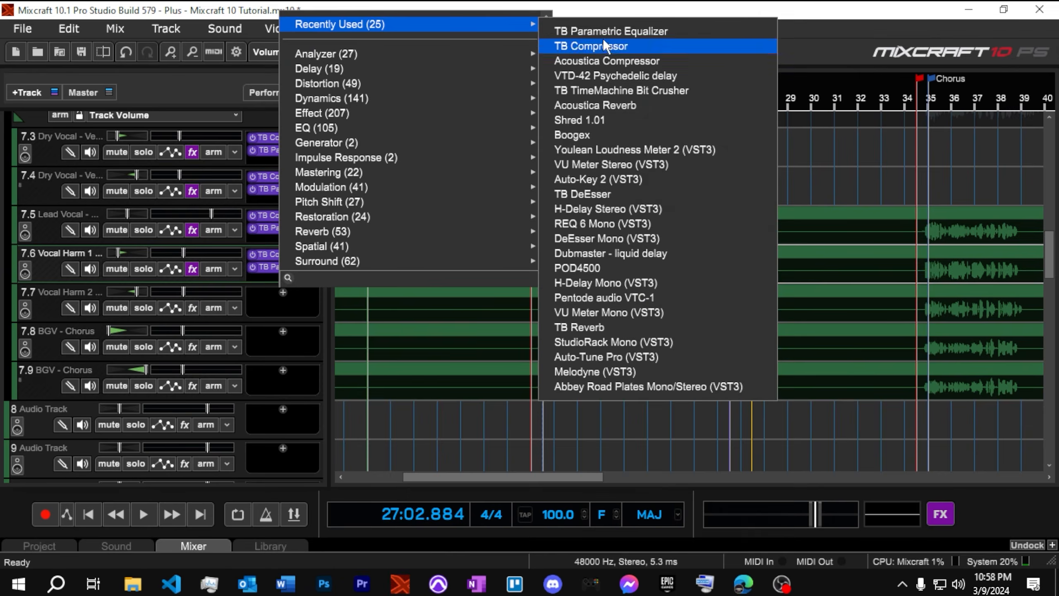
pyautogui.click(592, 45)
pyautogui.click(667, 99)
pyautogui.click(667, 130)
pyautogui.click(707, 70)
# Add a TB Parametric Equalizer after the compressor on the Vocal Harm 2 track and load a preset in it
pyautogui.click(283, 305)
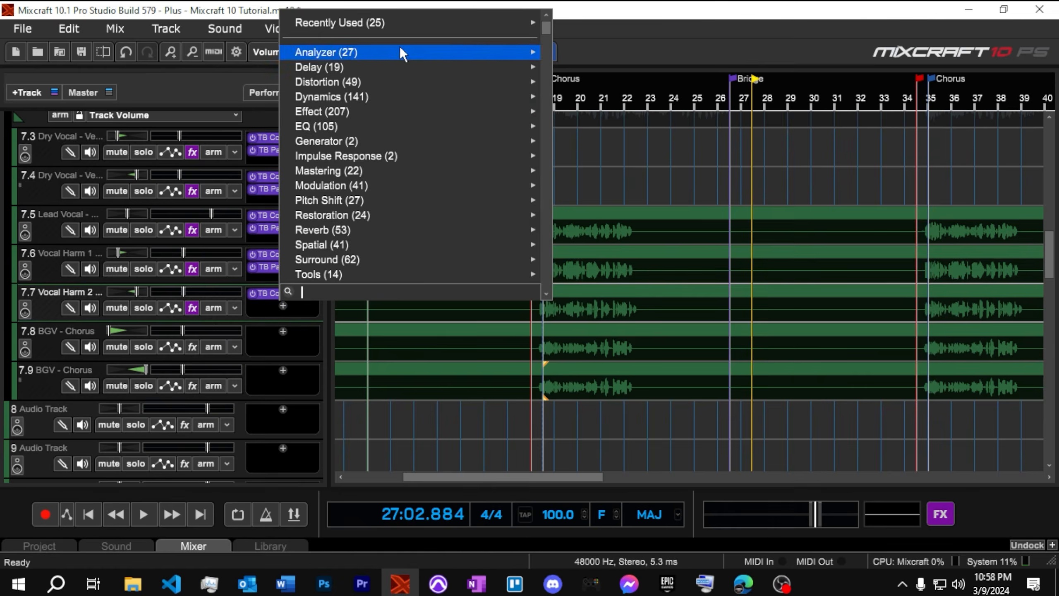
pyautogui.moveTo(396, 24)
pyautogui.click(650, 41)
pyautogui.click(682, 93)
pyautogui.click(726, 235)
pyautogui.click(770, 74)
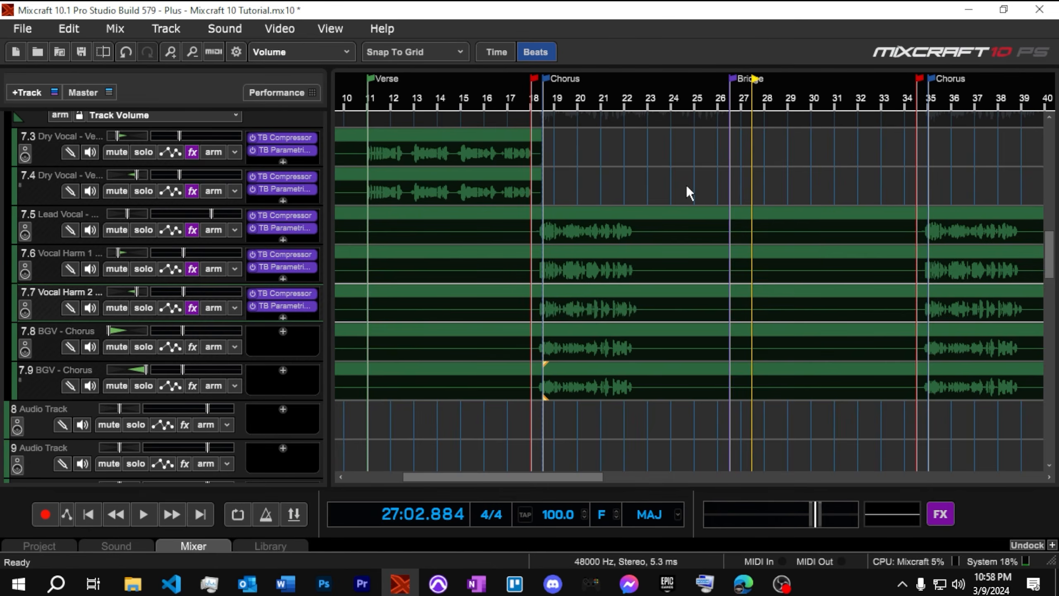
# Add a TB Compressor effect to BGV - Chorus track 7.8 and load a saved preset in it
pyautogui.click(283, 331)
pyautogui.moveTo(522, 16)
pyautogui.click(642, 40)
pyautogui.click(595, 103)
pyautogui.click(686, 130)
pyautogui.click(699, 79)
# Add a TB Parametric Equalizer after the compressor on BGV - Chorus track 7.8 and load a preset in it
pyautogui.click(283, 345)
pyautogui.moveTo(417, 20)
pyautogui.click(608, 38)
pyautogui.click(665, 98)
pyautogui.click(720, 226)
pyautogui.click(769, 73)
# Add a TB Compressor effect to BGV - Chorus track 7.9 and load a saved preset in it
pyautogui.click(283, 370)
pyautogui.moveTo(370, 27)
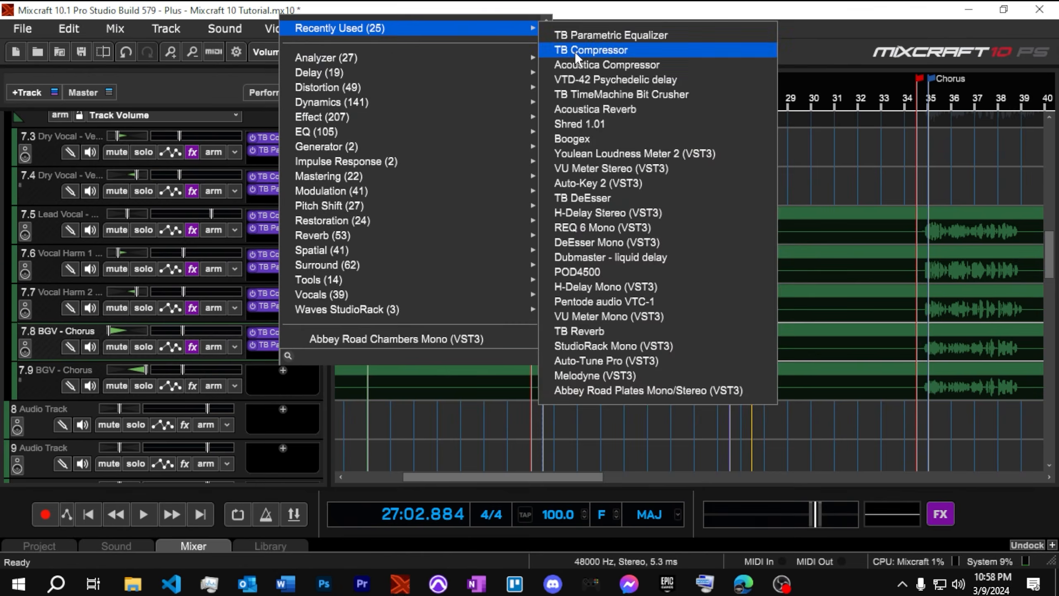
pyautogui.click(576, 50)
pyautogui.click(595, 103)
pyautogui.click(638, 216)
pyautogui.click(699, 78)
# Add a TB Parametric Equalizer after the compressor on BGV - Chorus track 7.9 and load a preset in it
pyautogui.click(283, 384)
pyautogui.moveTo(459, 26)
pyautogui.click(600, 46)
pyautogui.click(666, 98)
pyautogui.click(720, 225)
pyautogui.click(767, 73)
# Play from bar 18 and set the volume of both Vocal Harm and both BGV - Chorus tracks together to exactly -12
pyautogui.click(522, 100)
pyautogui.press('space')
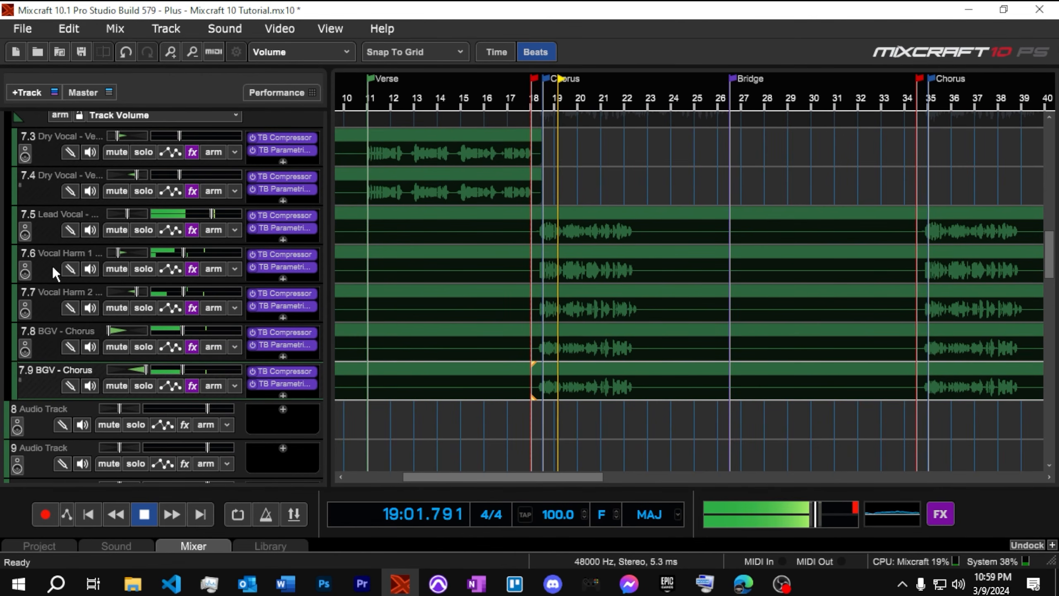
pyautogui.click(45, 256)
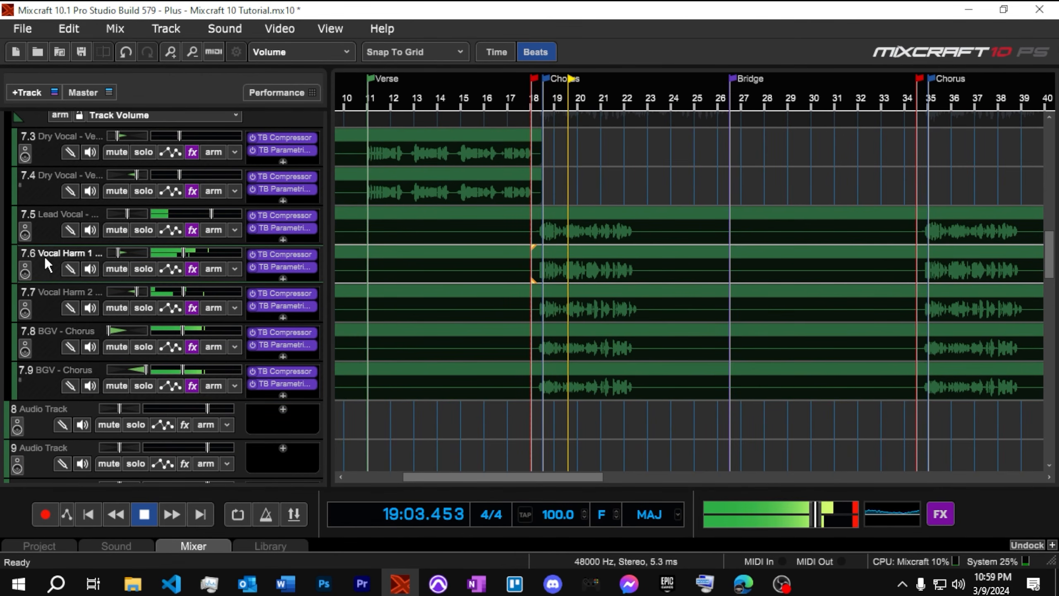
pyautogui.keyDown('shift'); pyautogui.click(46, 375); pyautogui.keyUp('shift')
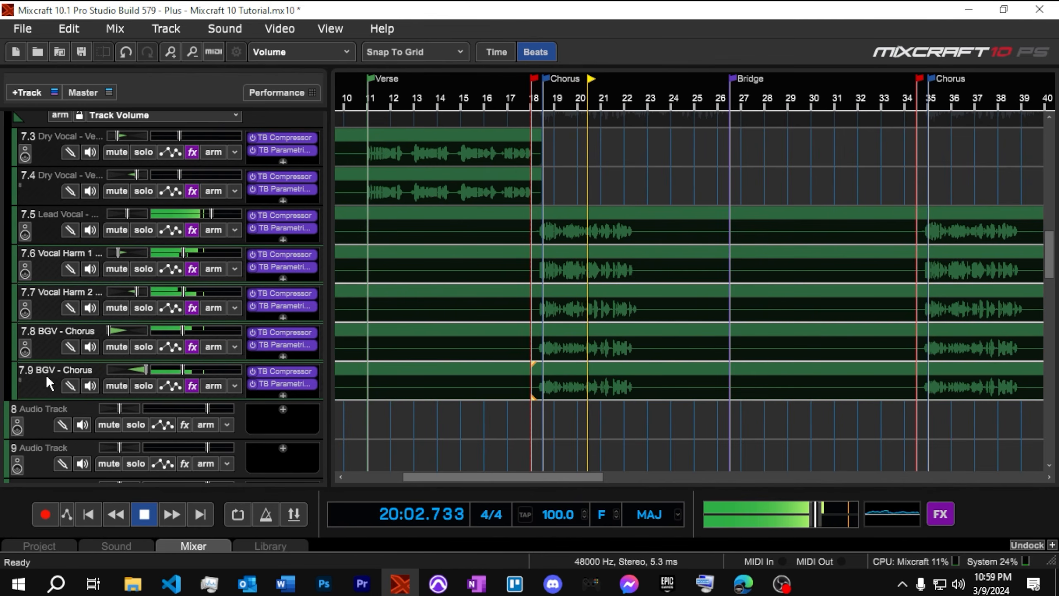
pyautogui.rightClick(184, 250)
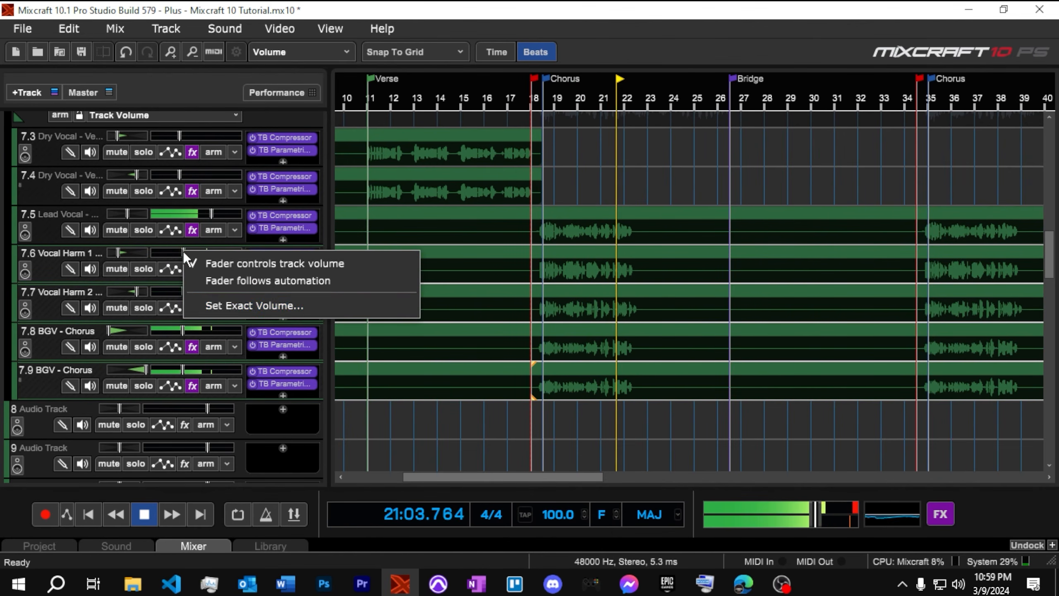
pyautogui.click(214, 302)
pyautogui.write('-')
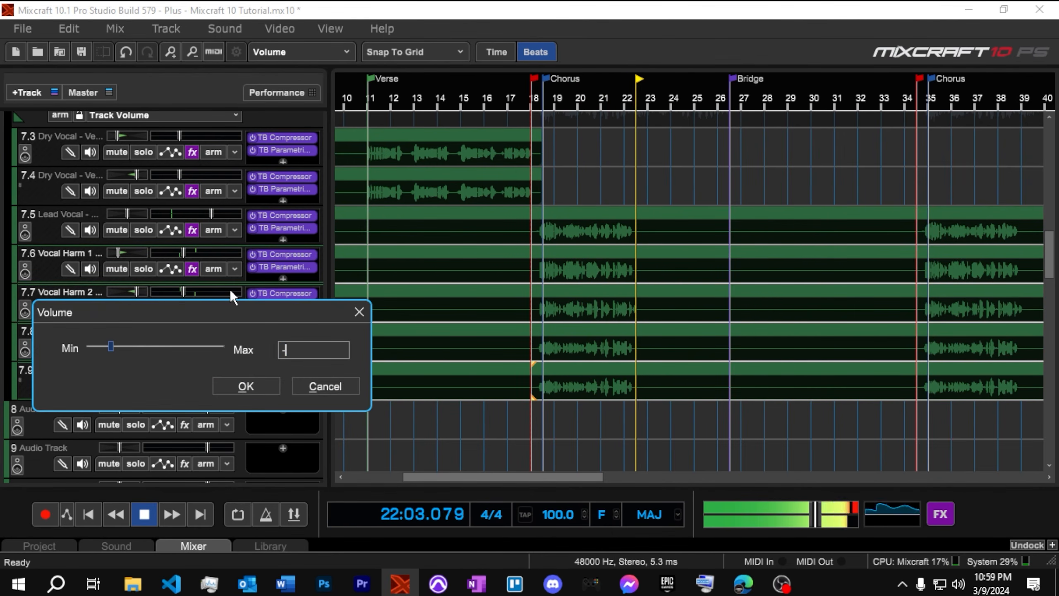
pyautogui.write('12')
pyautogui.press('Return')
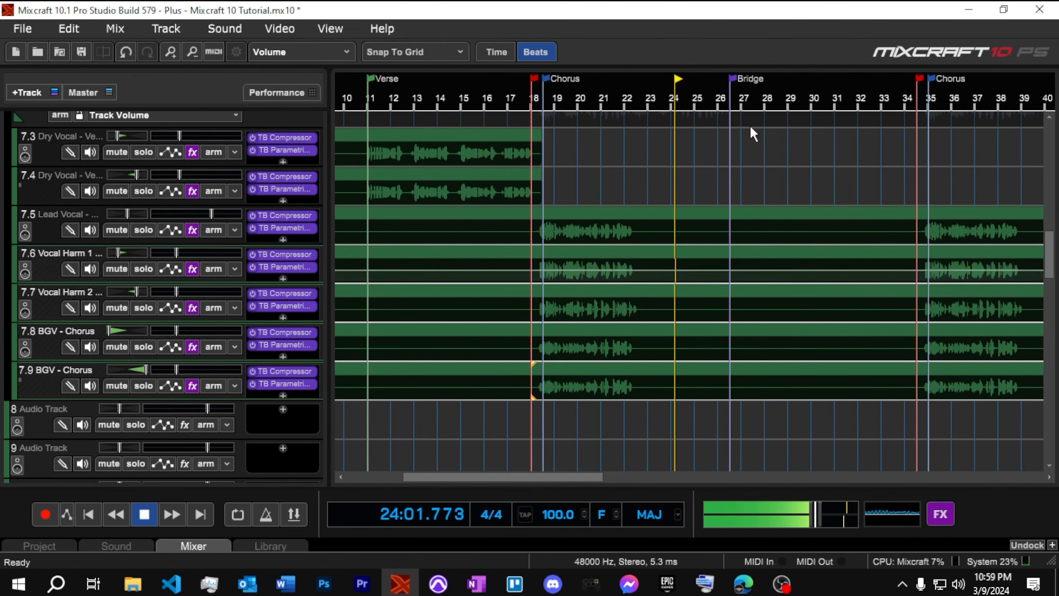
# Play the mix from bar 20 into the Bridge and look over the levels of the vocal, synth, guitar and bass tracks
pyautogui.click(577, 98)
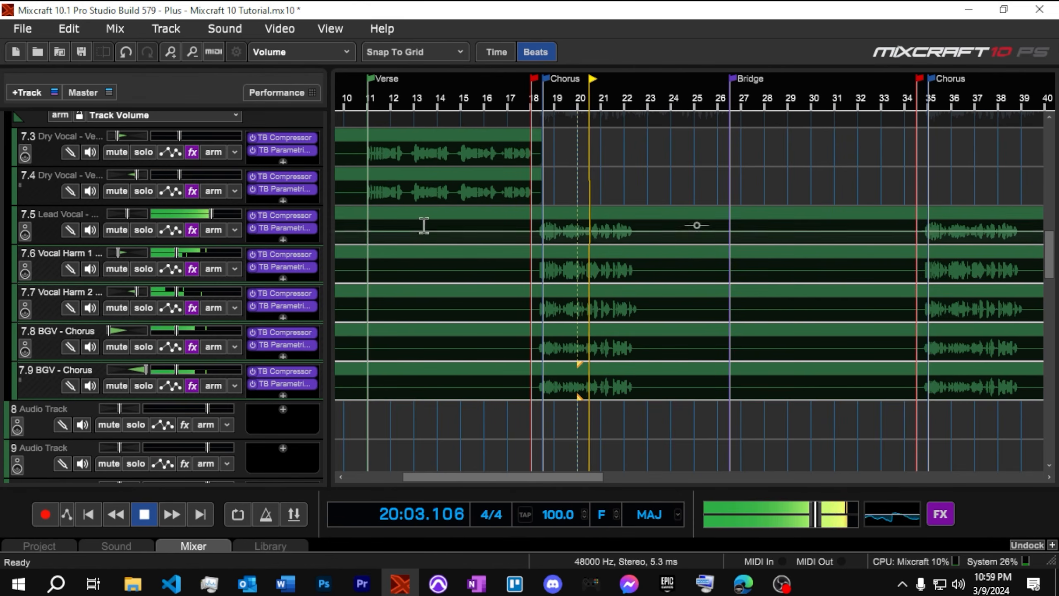
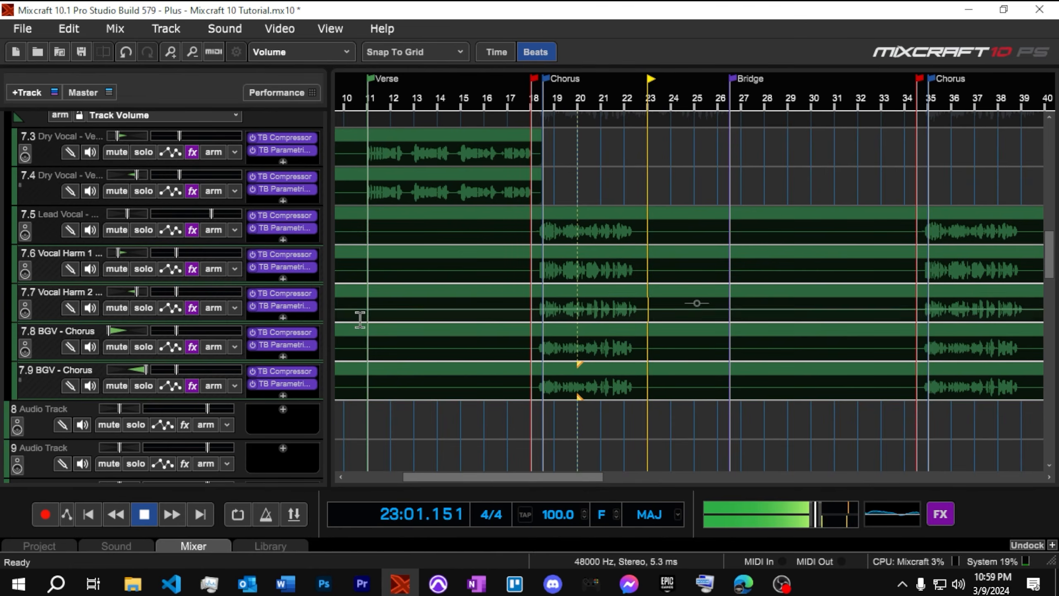
pyautogui.scroll(2, 472, 297)
pyautogui.scroll(-3, 472, 296)
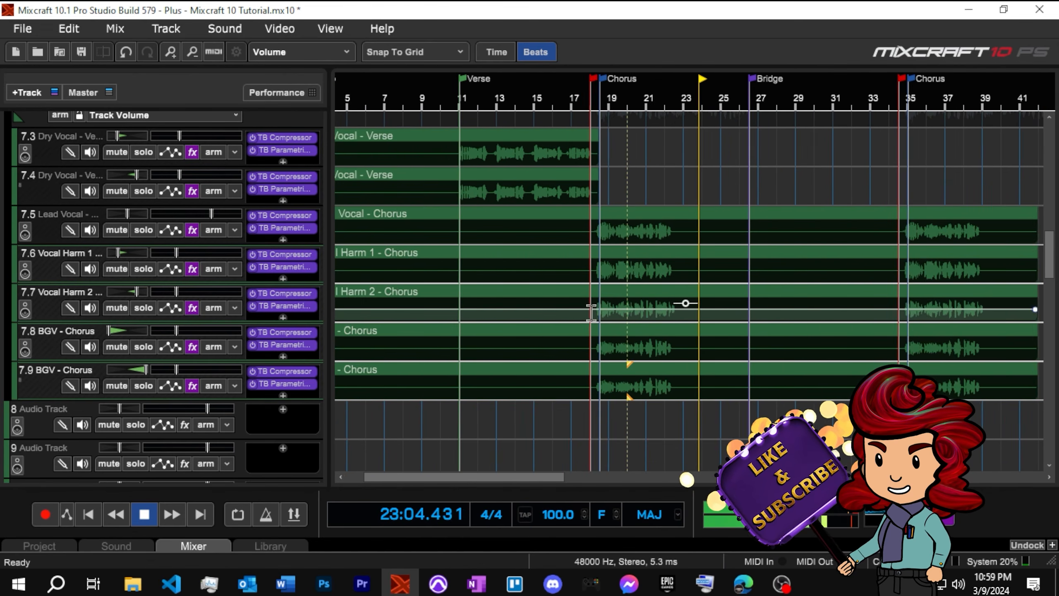
pyautogui.scroll(1, 153, 355)
pyautogui.scroll(5, 153, 355)
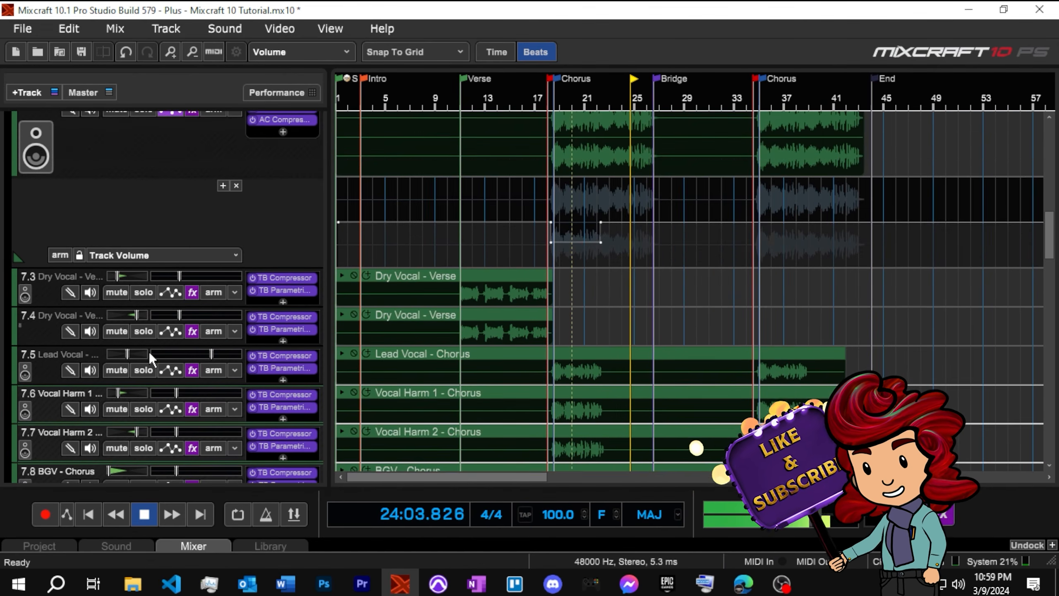
pyautogui.scroll(6, 147, 349)
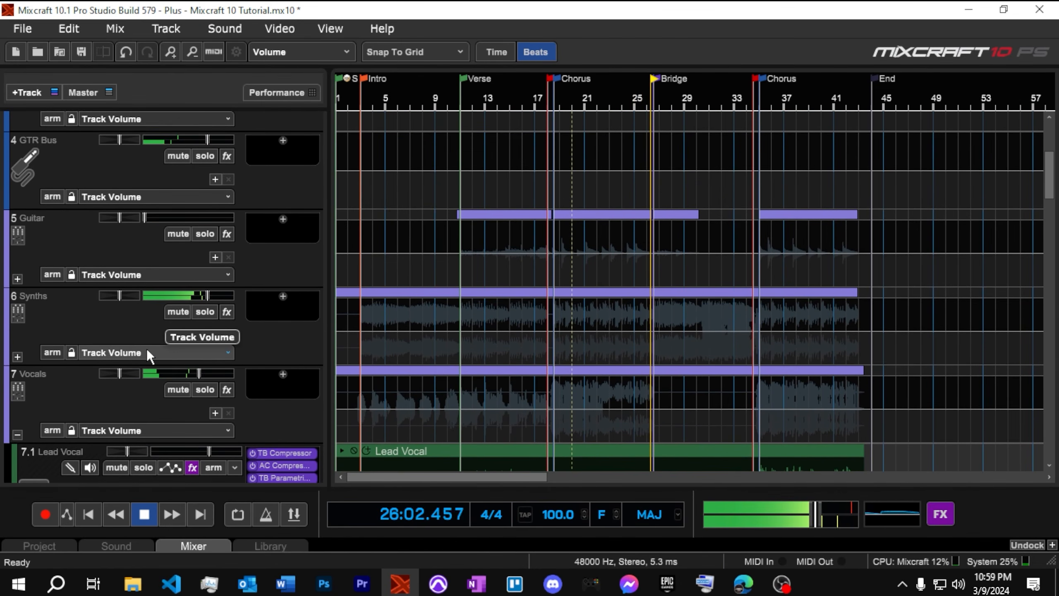
pyautogui.scroll(-3, 147, 351)
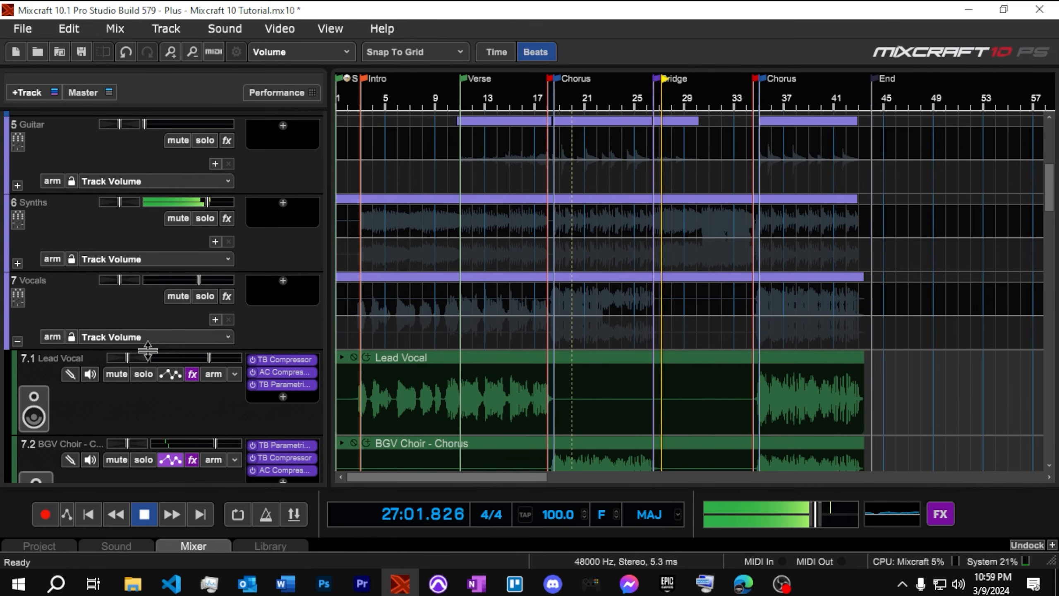
pyautogui.scroll(-3, 148, 349)
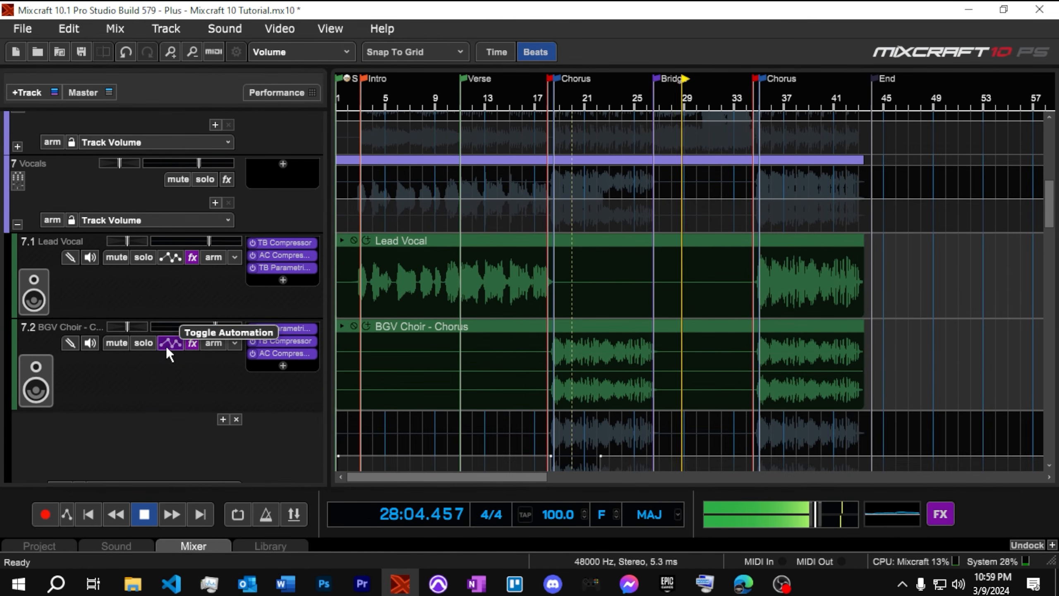
pyautogui.scroll(7, 149, 376)
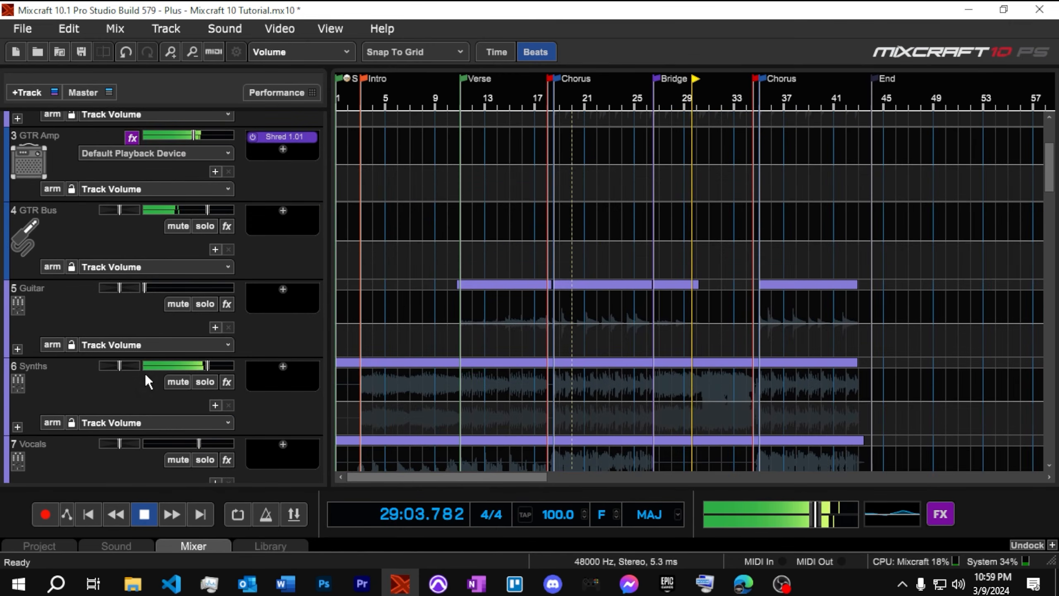
pyautogui.scroll(2, 144, 374)
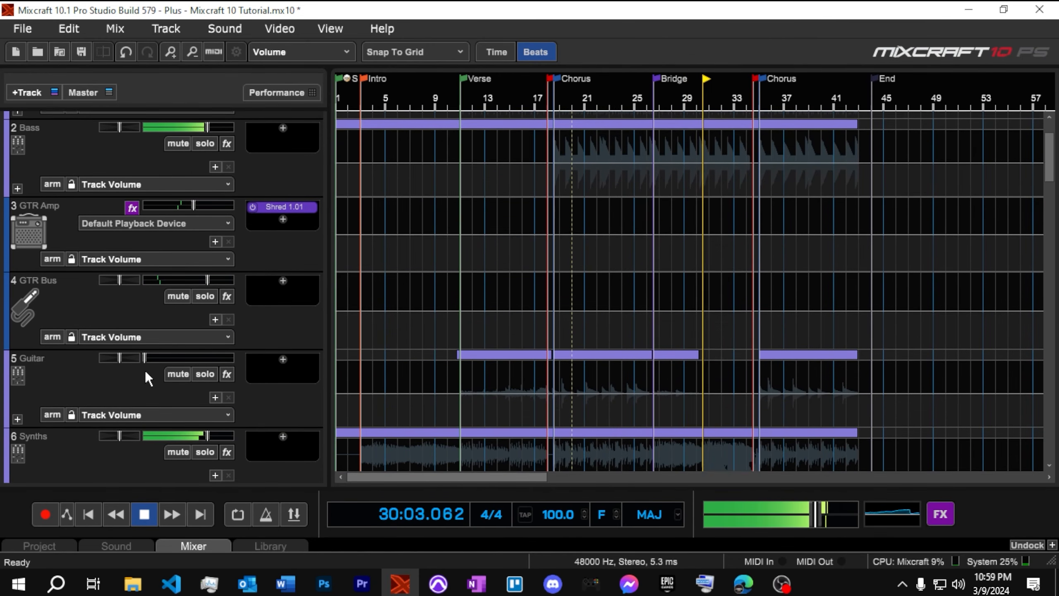
pyautogui.scroll(-1, 145, 370)
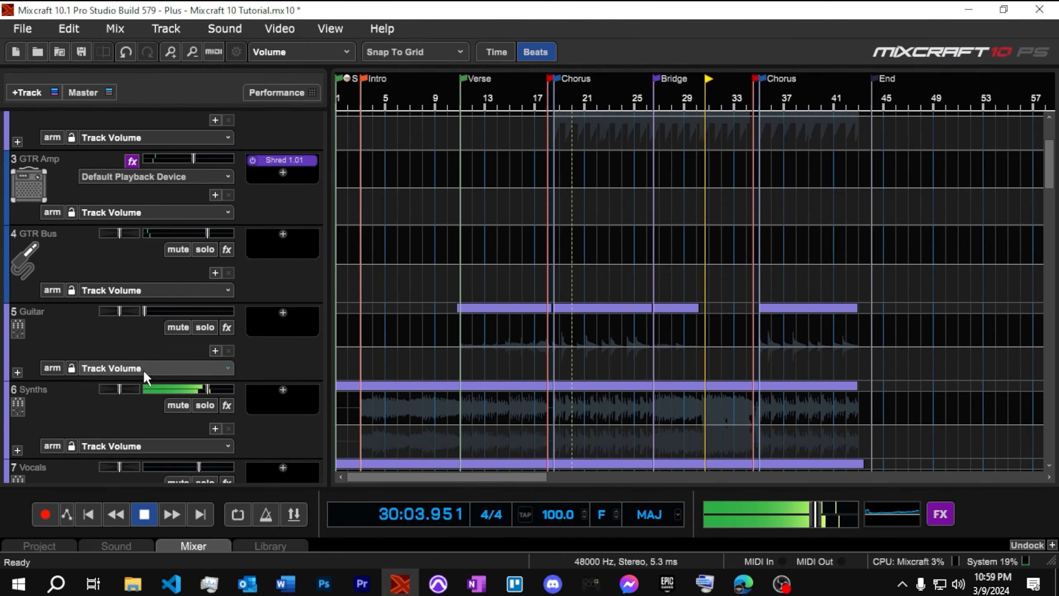
# Expand the Guitar submix to show its GTR Chorus tracks, stop playback and place the playhead at bar 27
pyautogui.click(17, 372)
pyautogui.scroll(-4, 116, 379)
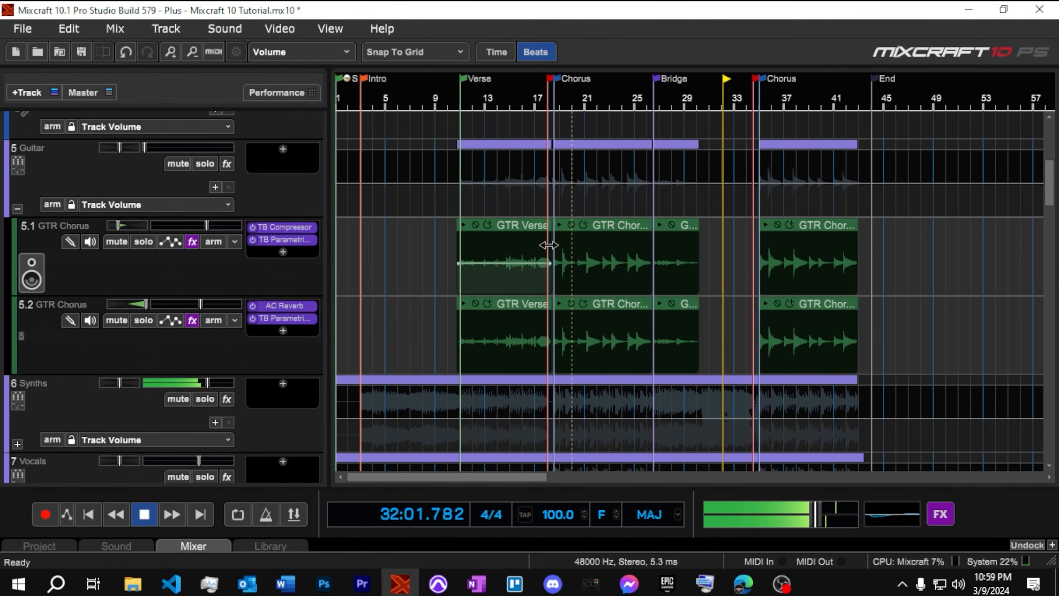
pyautogui.press('space')
pyautogui.click(656, 109)
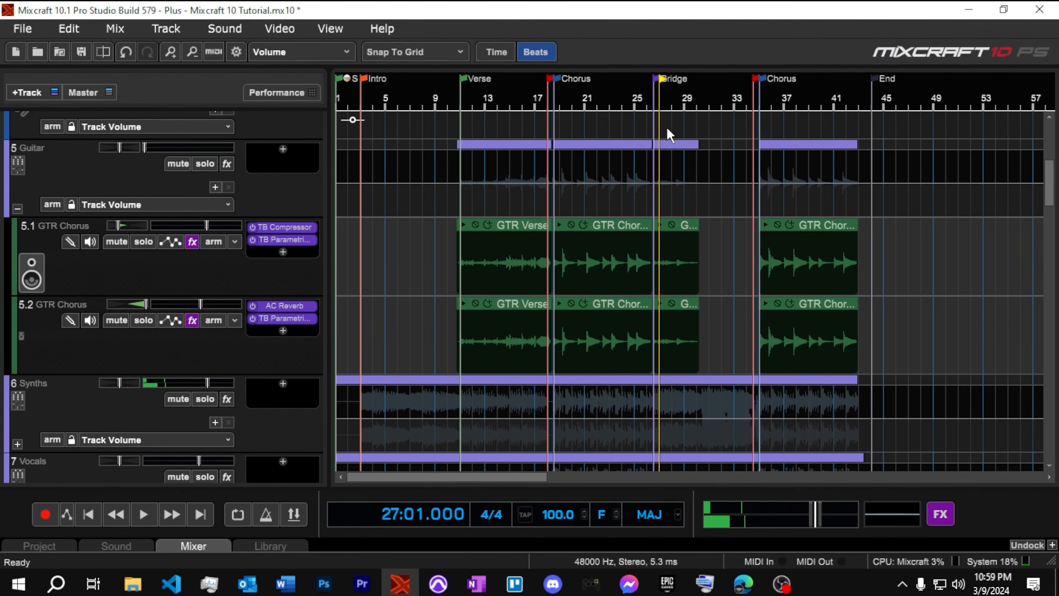
# Add another Track Volume automation lane to the Guitar submix track, keeping its GTR Chorus tracks expanded
pyautogui.scroll(5, 655, 284)
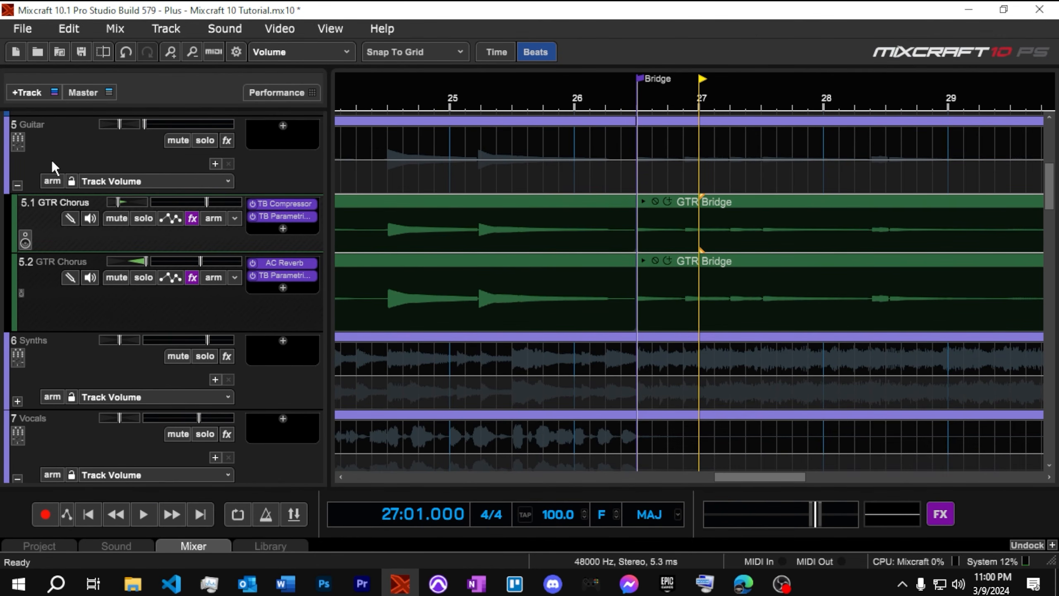
pyautogui.click(17, 185)
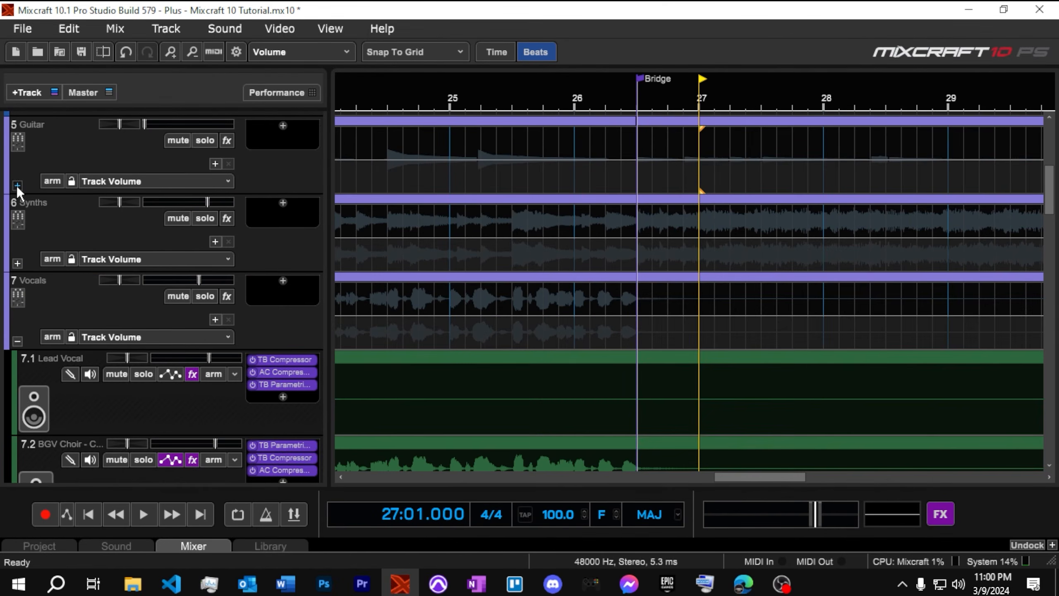
pyautogui.click(17, 185)
pyautogui.click(156, 181)
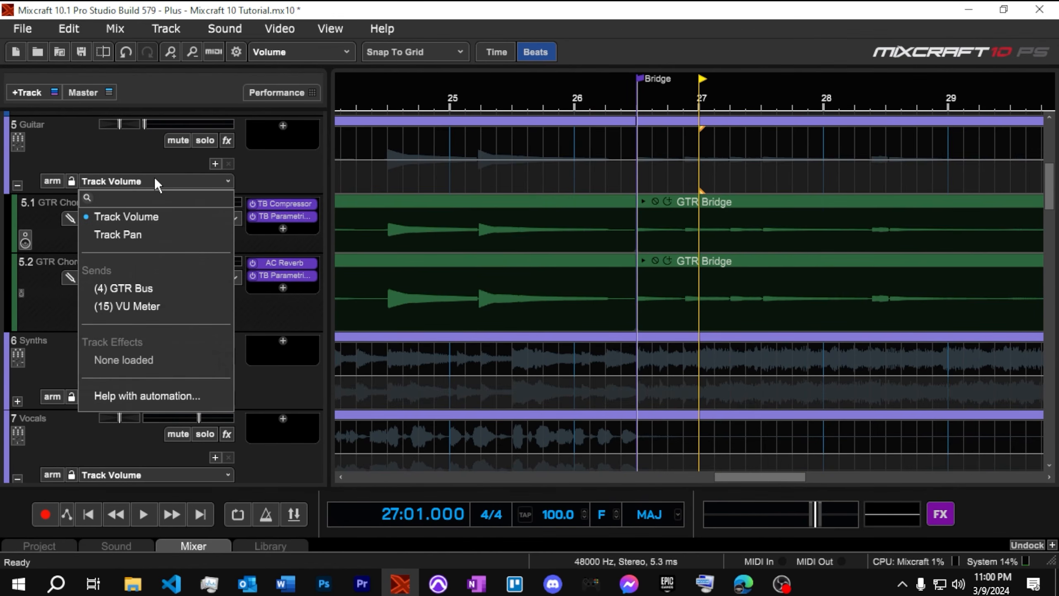
pyautogui.click(156, 181)
pyautogui.click(215, 164)
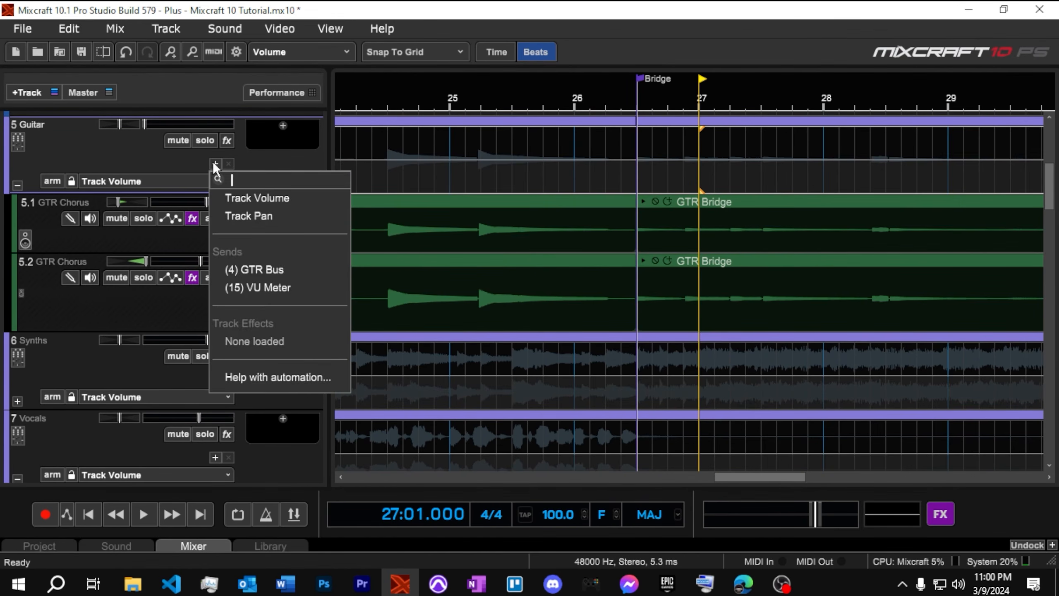
pyautogui.click(268, 198)
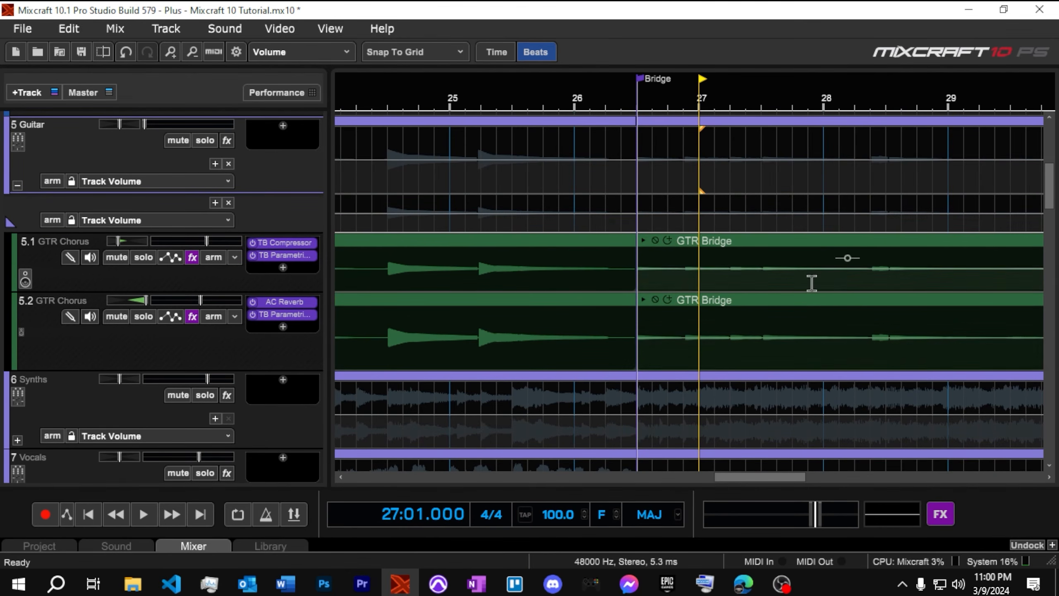
# Add two volume automation points to the Guitar submix just before the Bridge marker and set the second point to 2.5 dB
pyautogui.scroll(3, 665, 229)
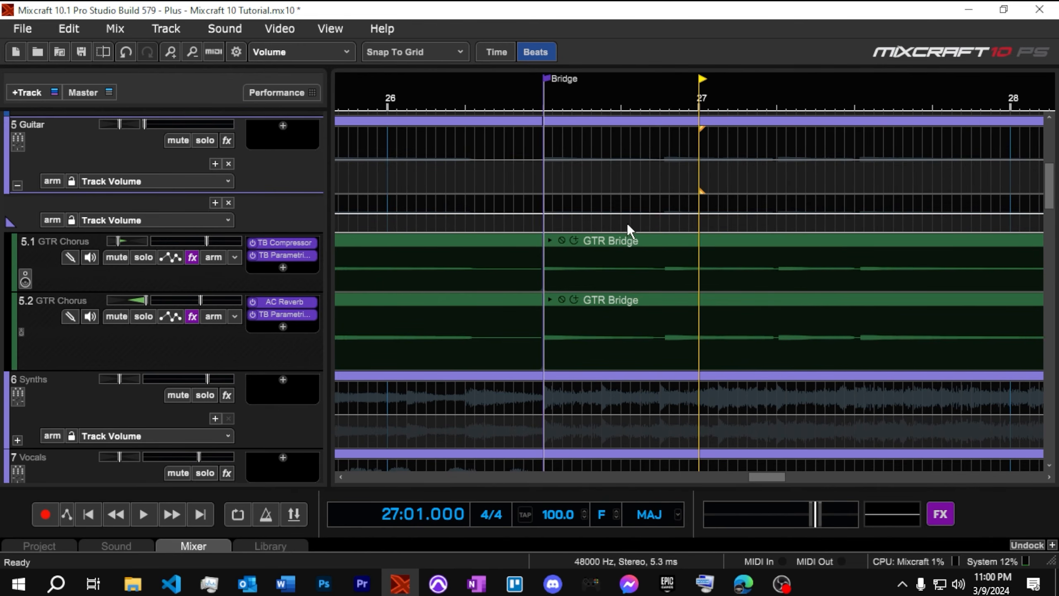
pyautogui.click(524, 213)
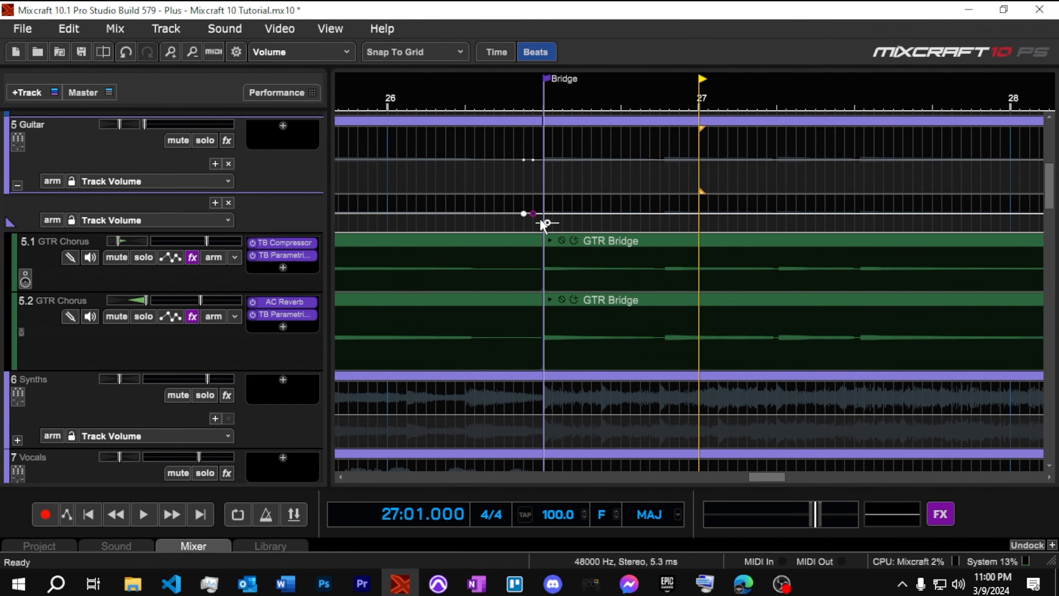
pyautogui.rightClick(533, 213)
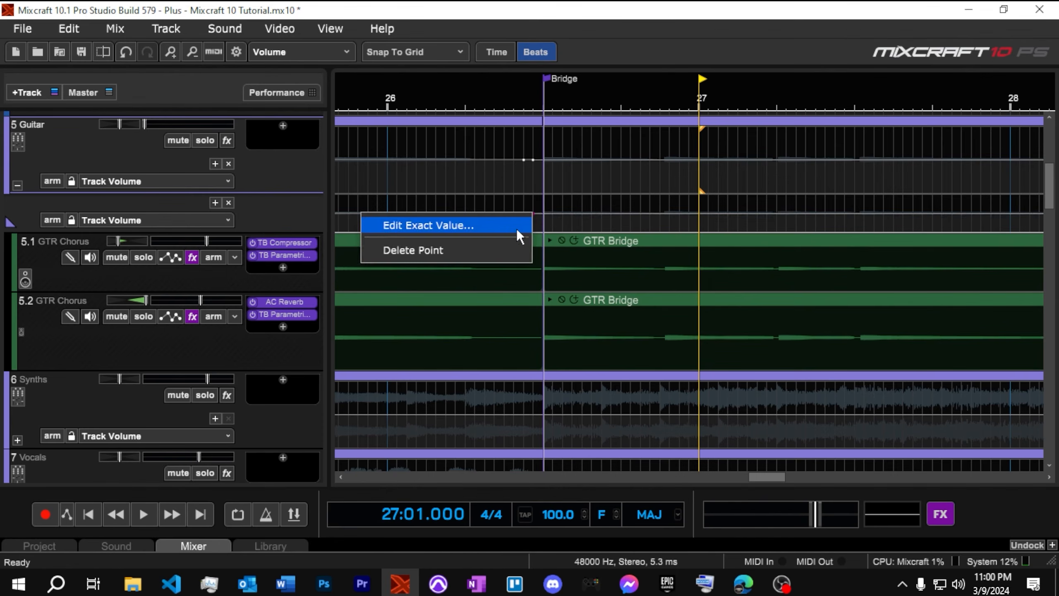
pyautogui.click(482, 229)
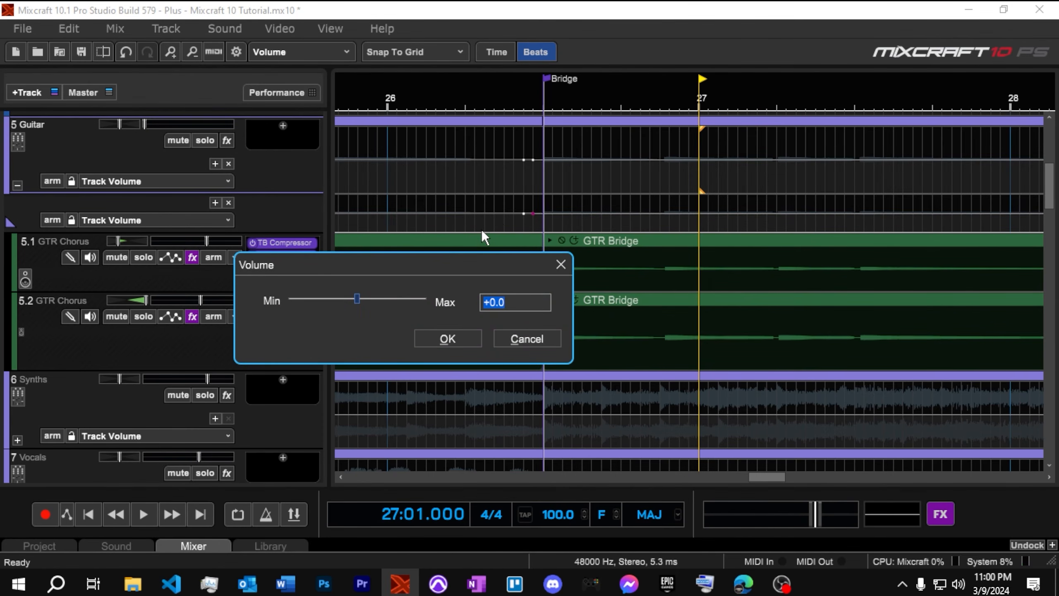
pyautogui.write('2.5')
pyautogui.press('Return')
# Add two close volume automation points to the Guitar submix at bar 30 and set the first one to 2.5 dB
pyautogui.scroll(-5, 811, 194)
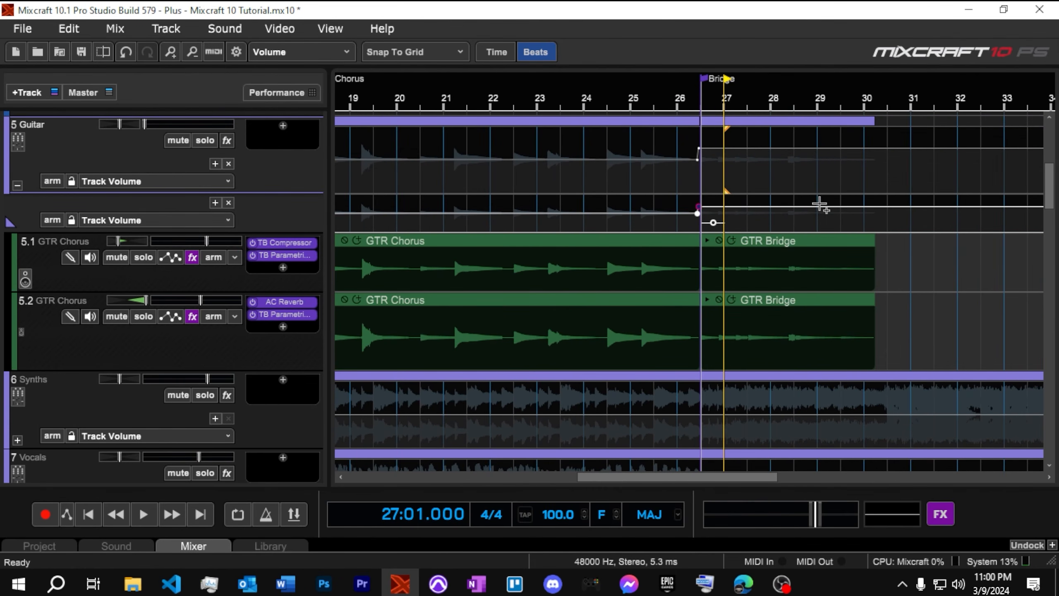
pyautogui.scroll(2, 875, 221)
pyautogui.click(920, 206)
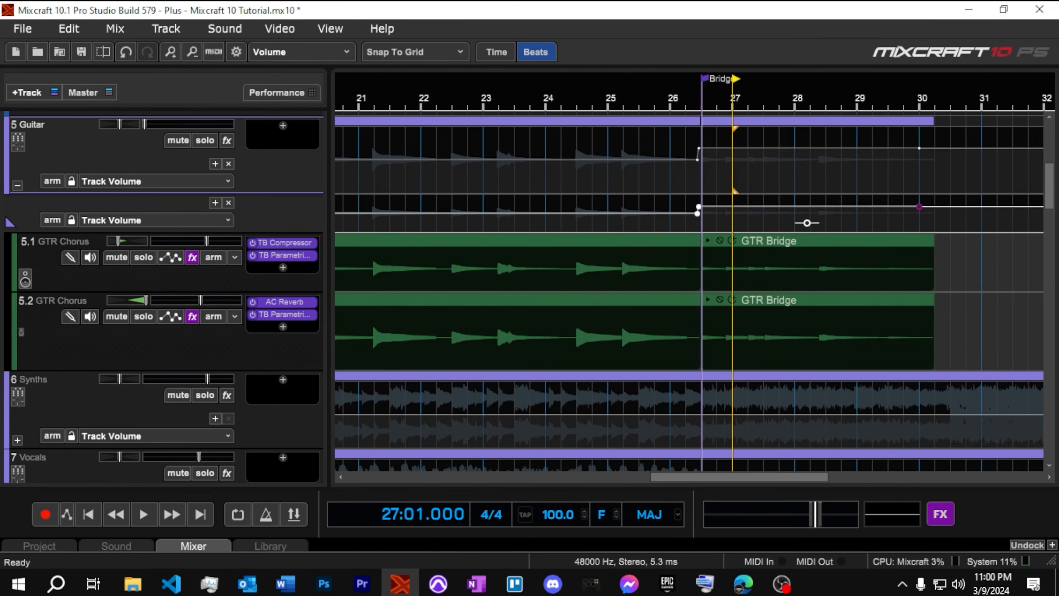
pyautogui.scroll(4, 977, 263)
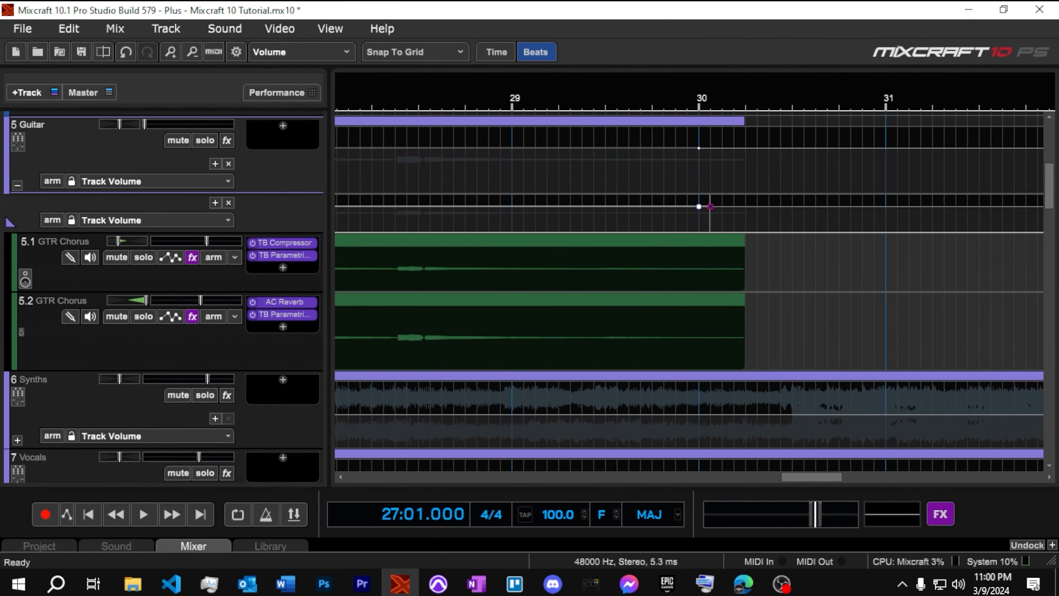
pyautogui.rightClick(700, 206)
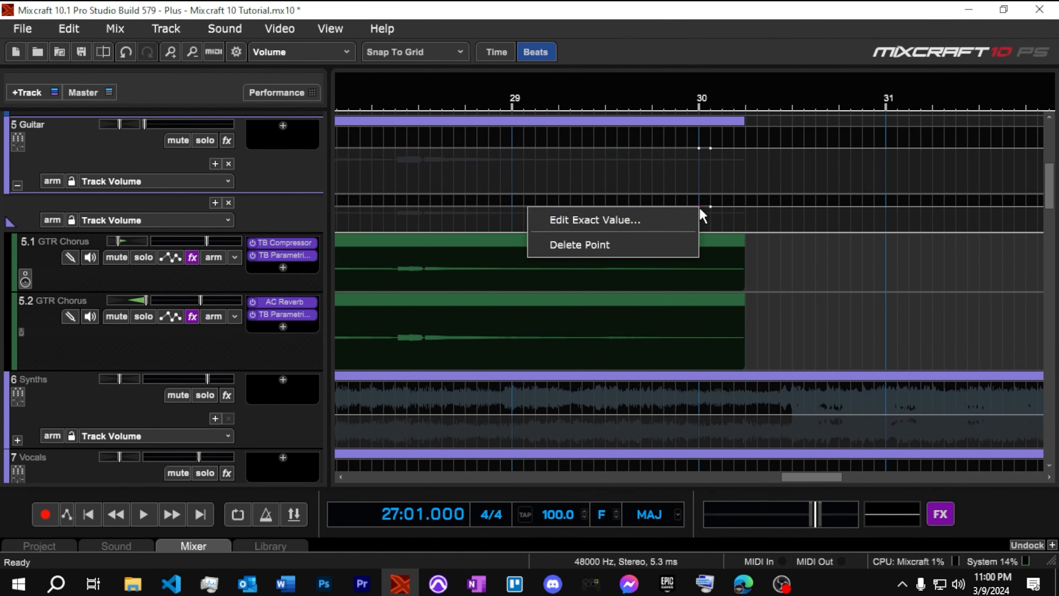
pyautogui.click(668, 218)
pyautogui.write('2.5')
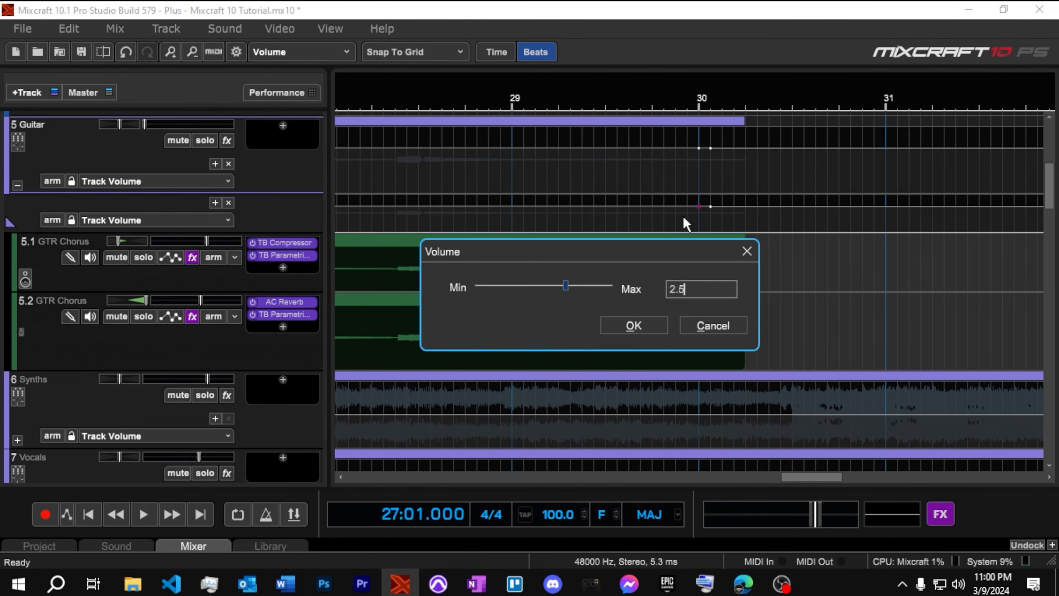
pyautogui.press('Return')
# Lower the second Guitar automation point at bar 30 to the pre-Bridge volume by entering its exact value
pyautogui.scroll(-5, 709, 219)
pyautogui.click(570, 101)
pyautogui.scroll(5, 516, 256)
pyautogui.scroll(-3, 699, 239)
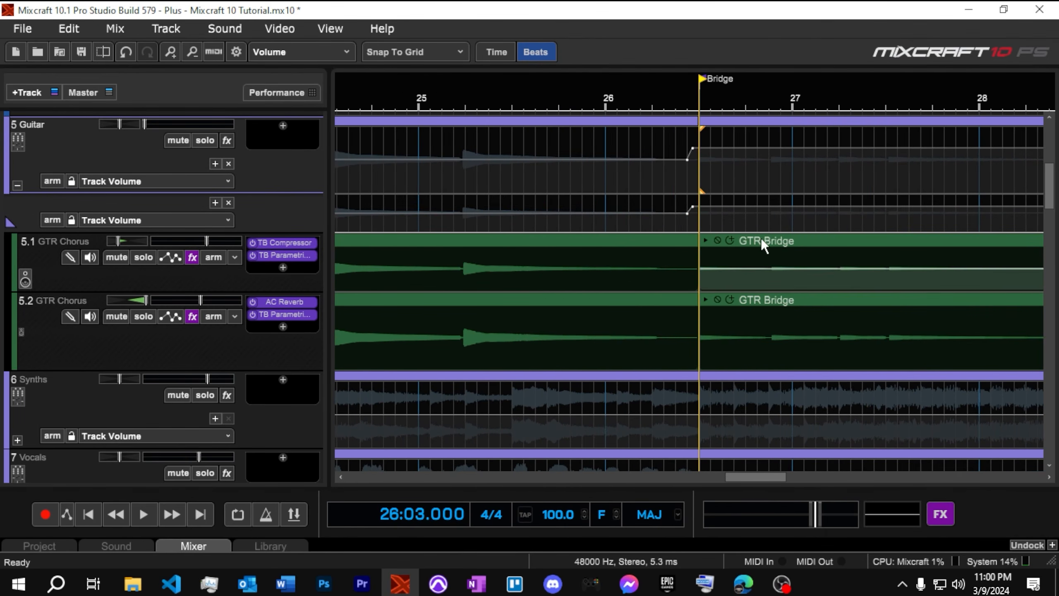
pyautogui.scroll(-2, 834, 249)
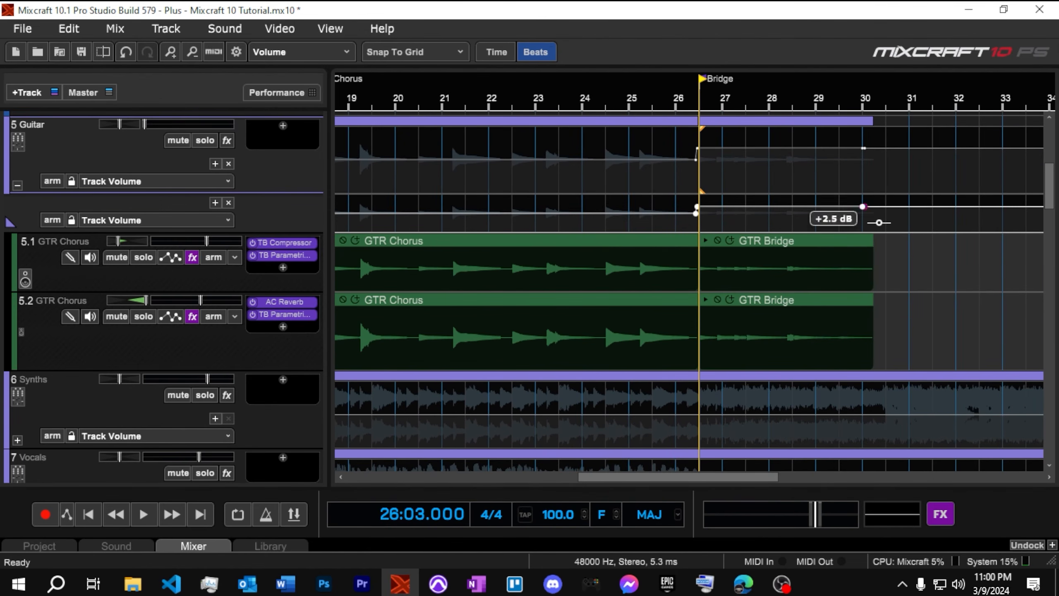
pyautogui.rightClick(864, 206)
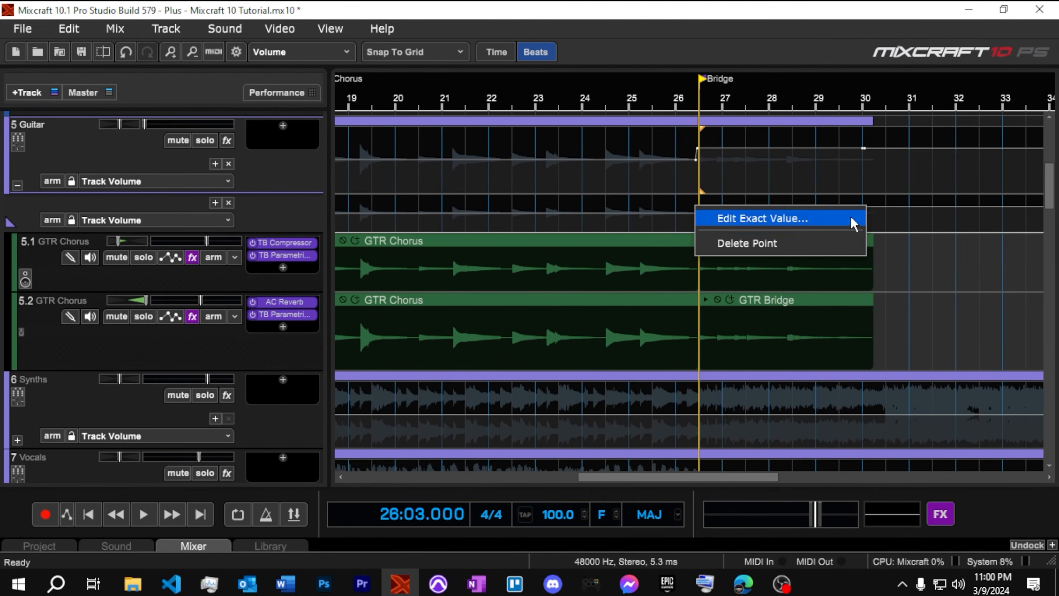
pyautogui.click(789, 220)
pyautogui.press('Return')
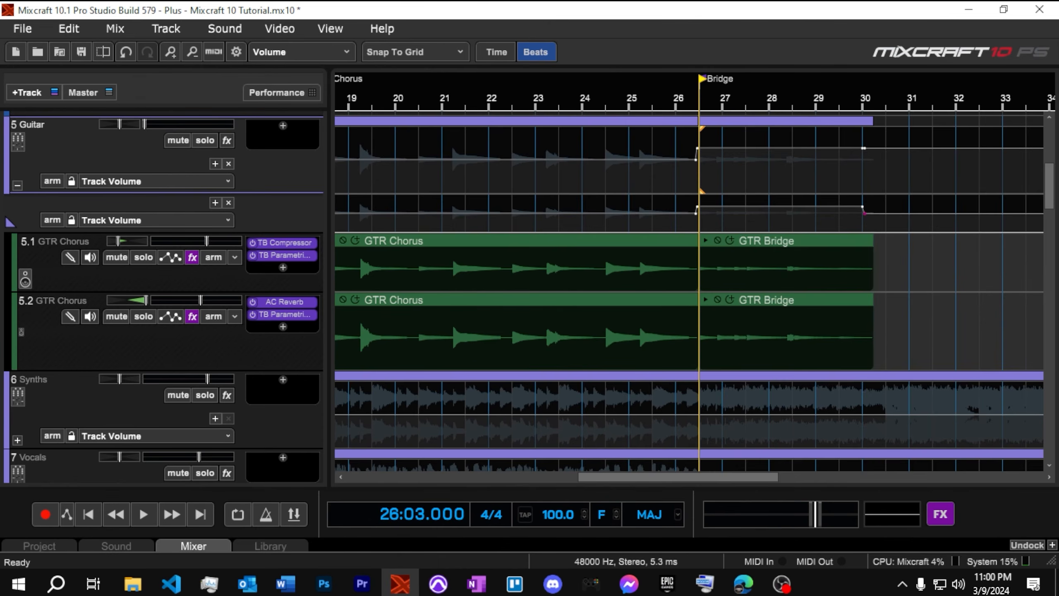
# Play from bar 26, raise the volume of both GTR Chorus tracks, with track 5.2 at about -3.1 dB, and stop playback
pyautogui.click(679, 102)
pyautogui.press('space')
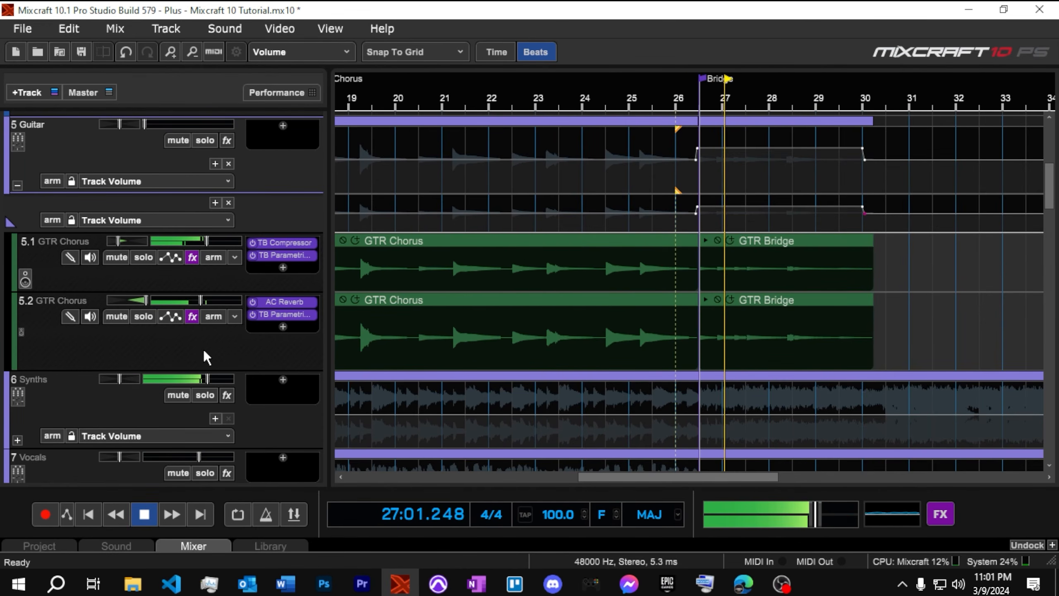
pyautogui.moveTo(205, 302); pyautogui.dragTo(206, 303)
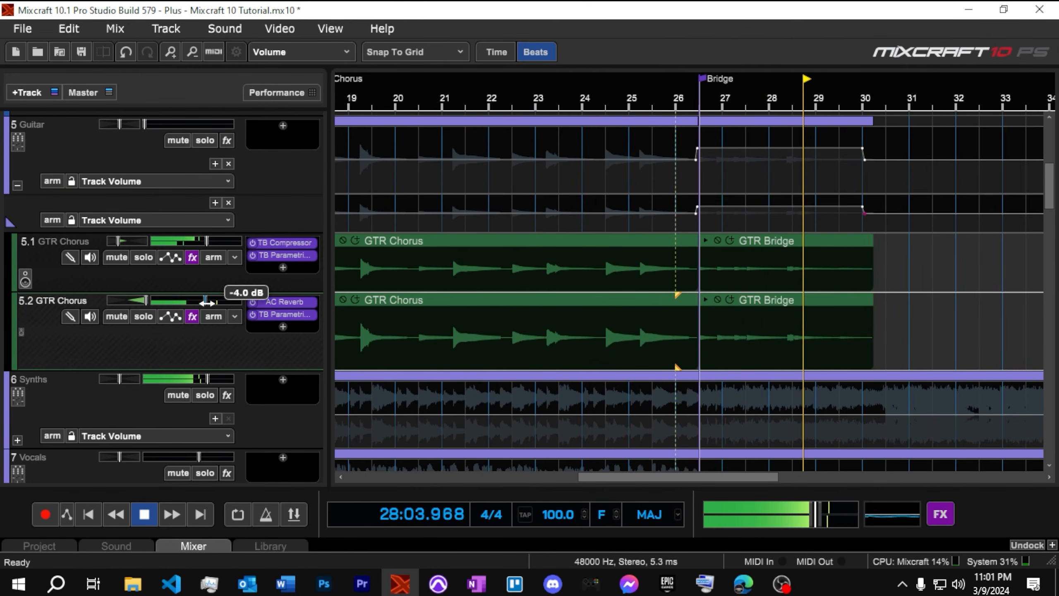
pyautogui.click(207, 241)
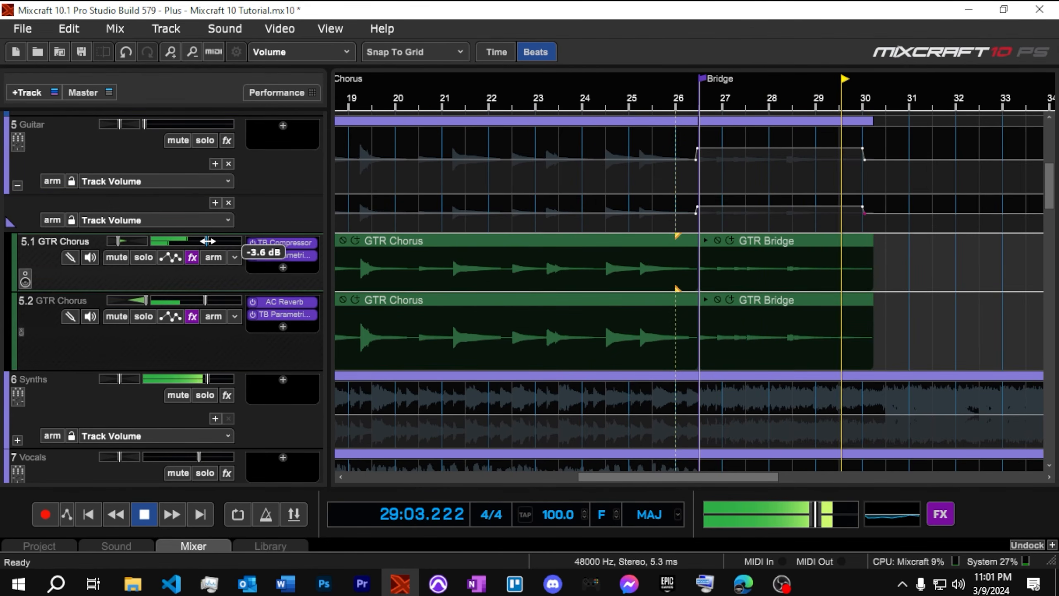
pyautogui.moveTo(205, 300); pyautogui.dragTo(209, 299)
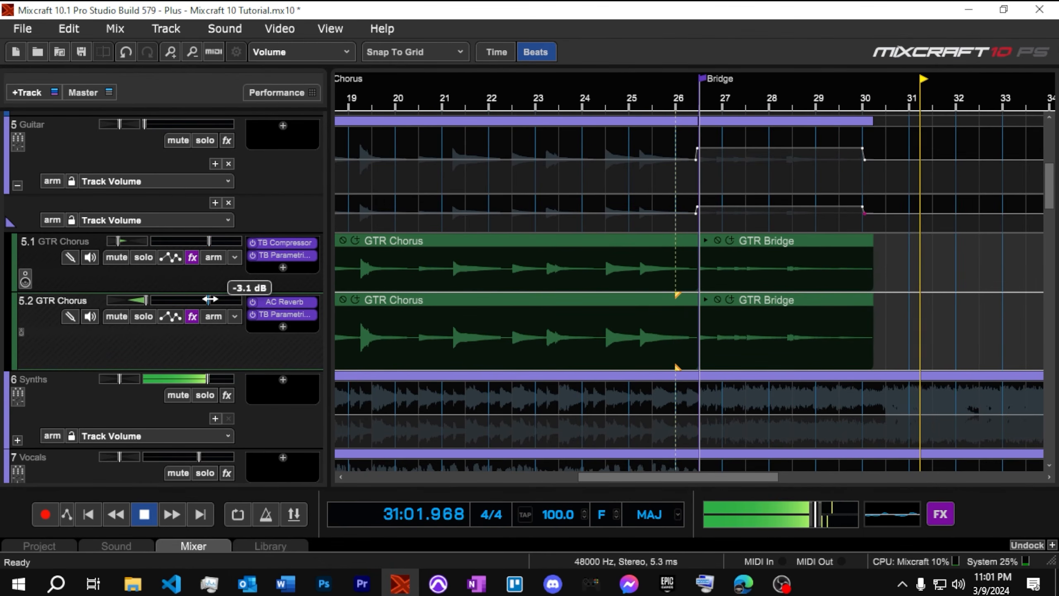
pyautogui.press('space')
# Play the mix from bar 18 into the Chorus, lower the volume of GTR Chorus track 5.2 slightly, and stop playback
pyautogui.click(700, 106)
pyautogui.scroll(3, 837, 331)
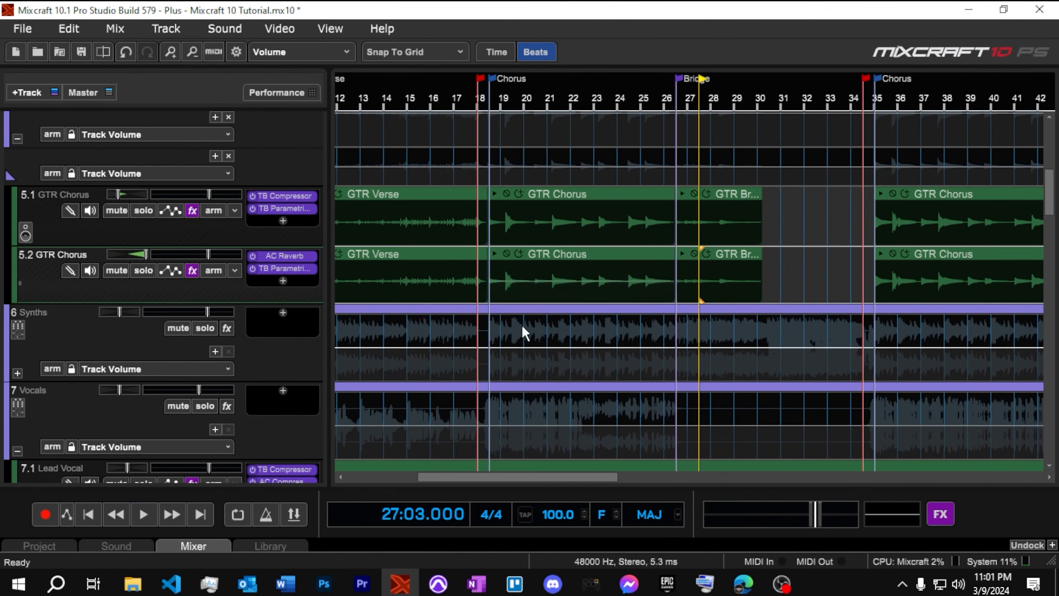
pyautogui.press('space')
pyautogui.click(485, 100)
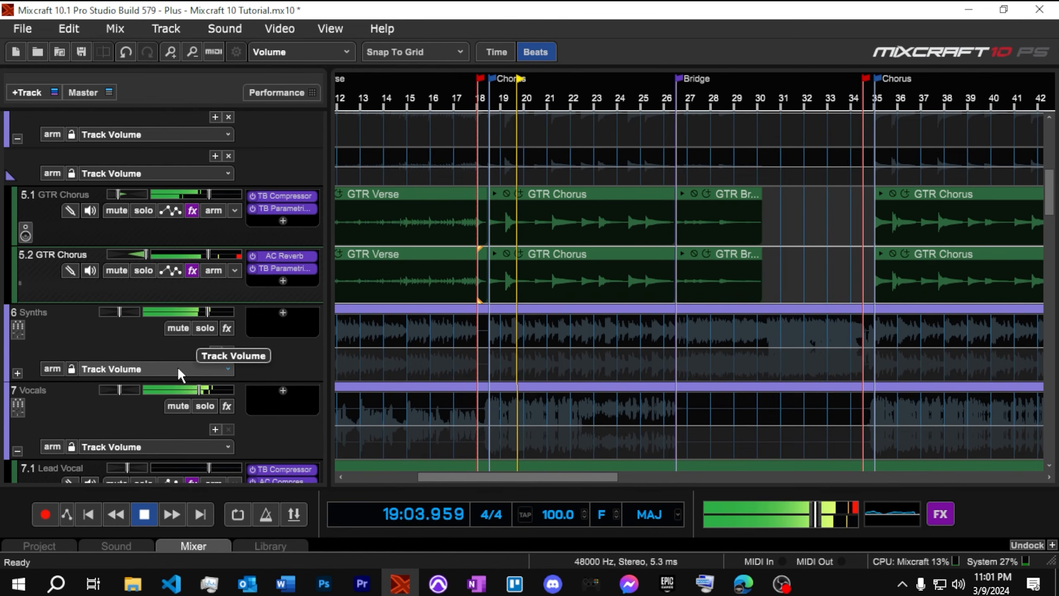
pyautogui.moveTo(208, 253); pyautogui.dragTo(202, 255)
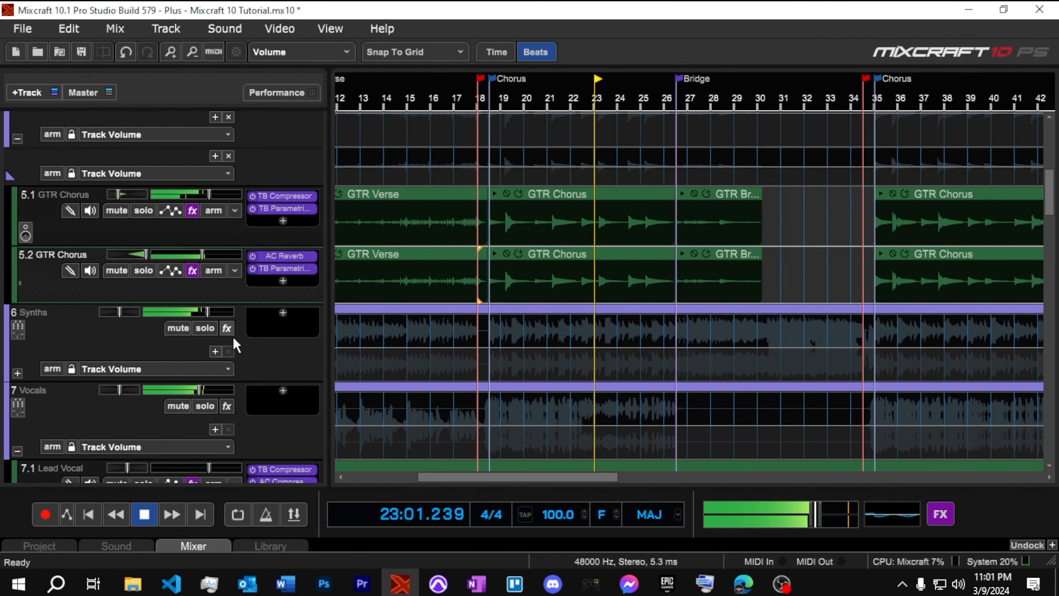
pyautogui.press('space')
# Expand the Drums submix to show its tracks and collapse the Guitar submix
pyautogui.scroll(1, 263, 406)
pyautogui.scroll(8, 264, 407)
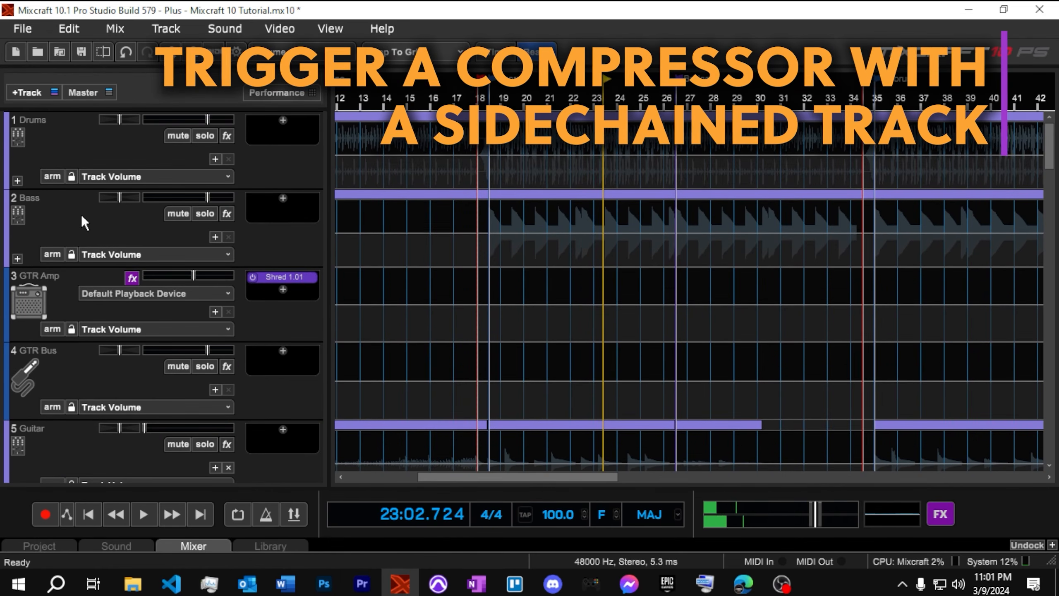
pyautogui.click(17, 181)
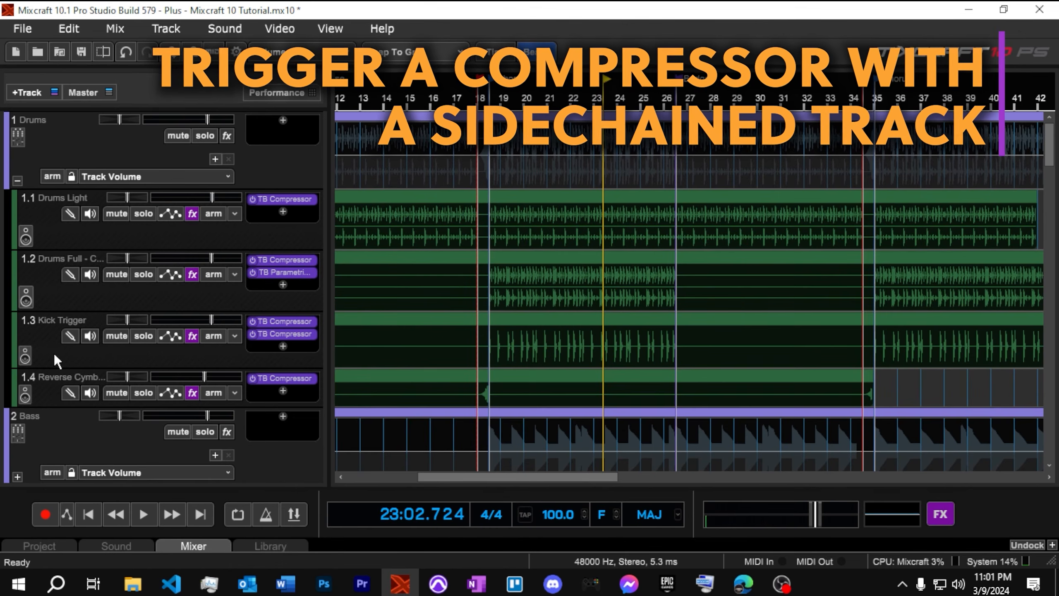
pyautogui.scroll(-5, 88, 381)
pyautogui.scroll(-3, 86, 381)
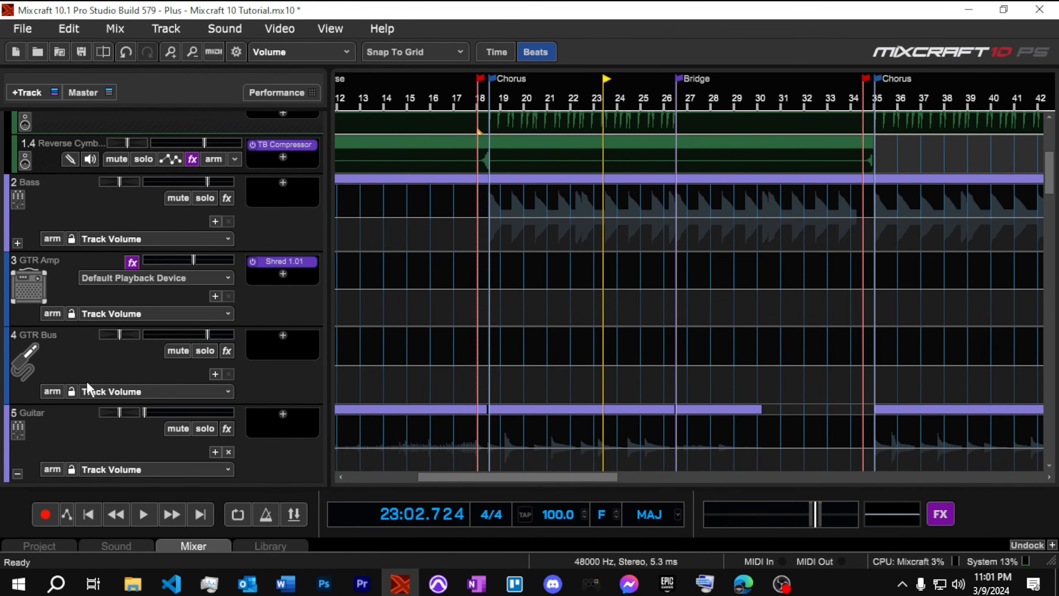
pyautogui.scroll(-2, 86, 381)
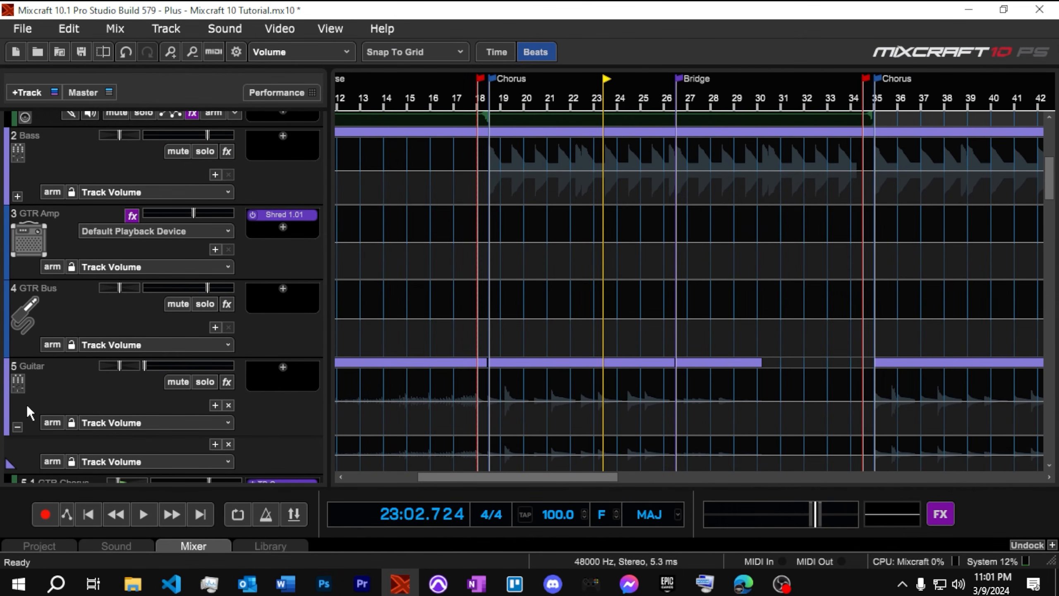
pyautogui.click(17, 426)
pyautogui.scroll(-3, 92, 369)
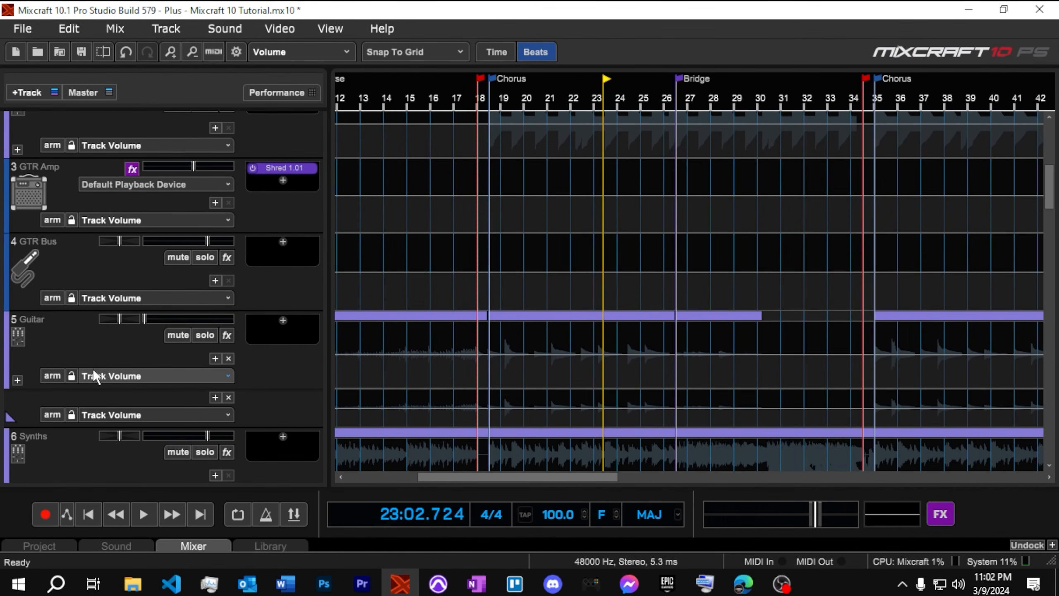
pyautogui.scroll(-2, 93, 369)
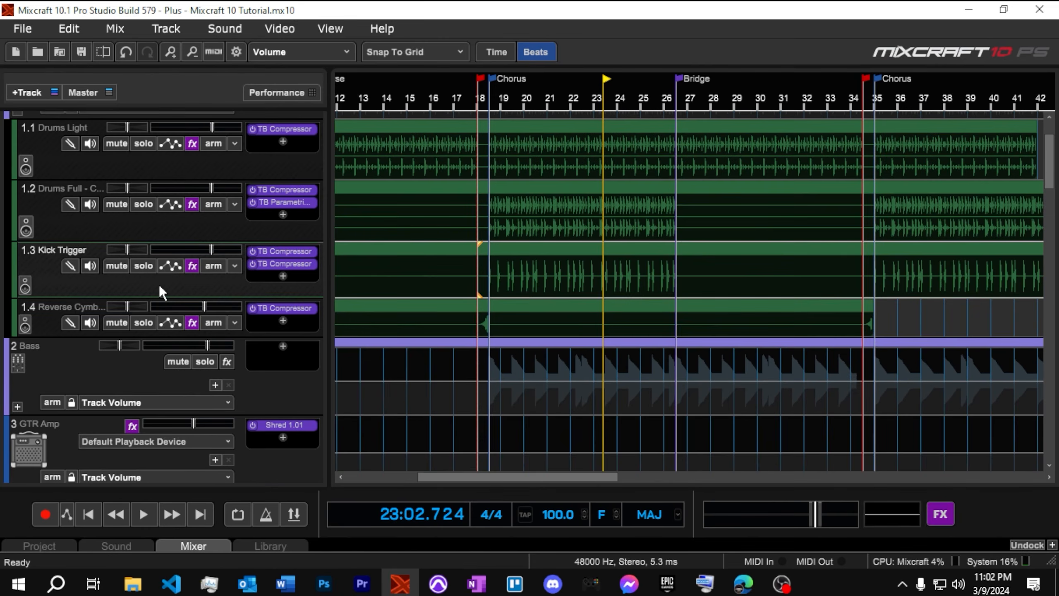
# Mix the Kick Trigger track to a new audio track and keep only the left channel of the resulting clip
pyautogui.rightClick(160, 287)
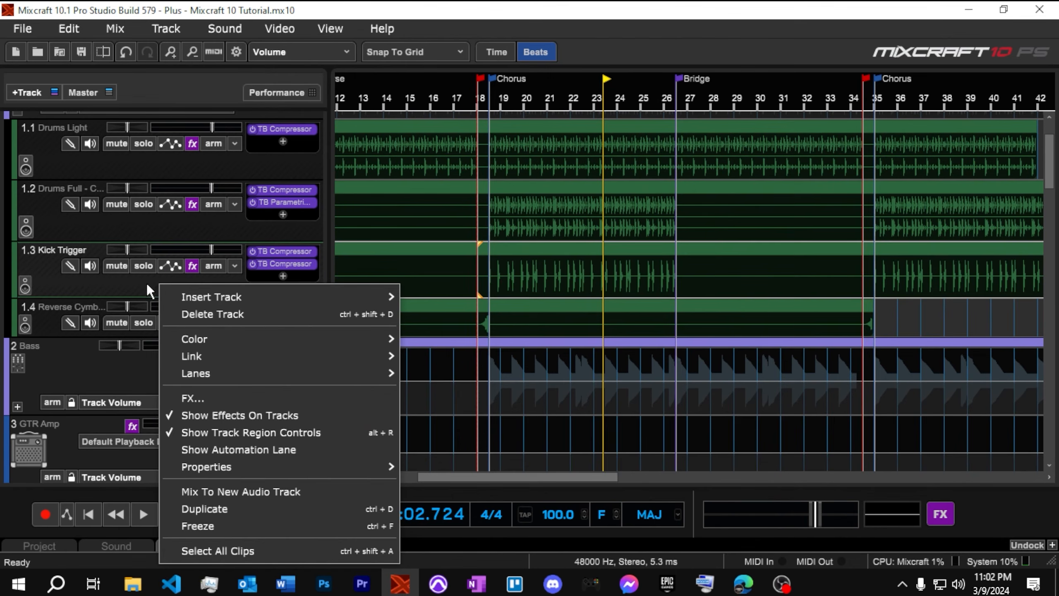
pyautogui.click(296, 490)
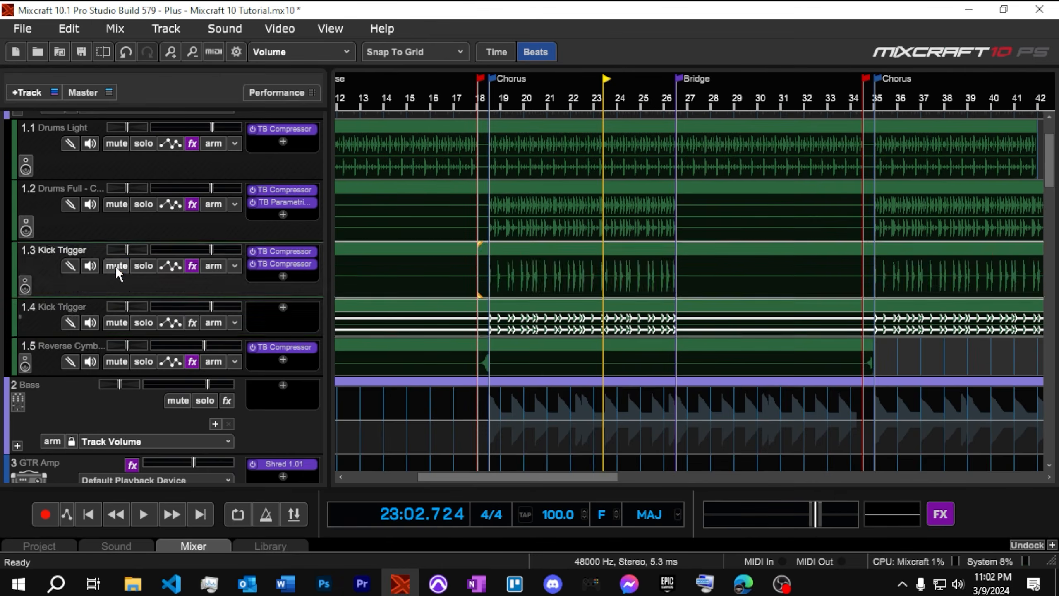
pyautogui.rightClick(561, 302)
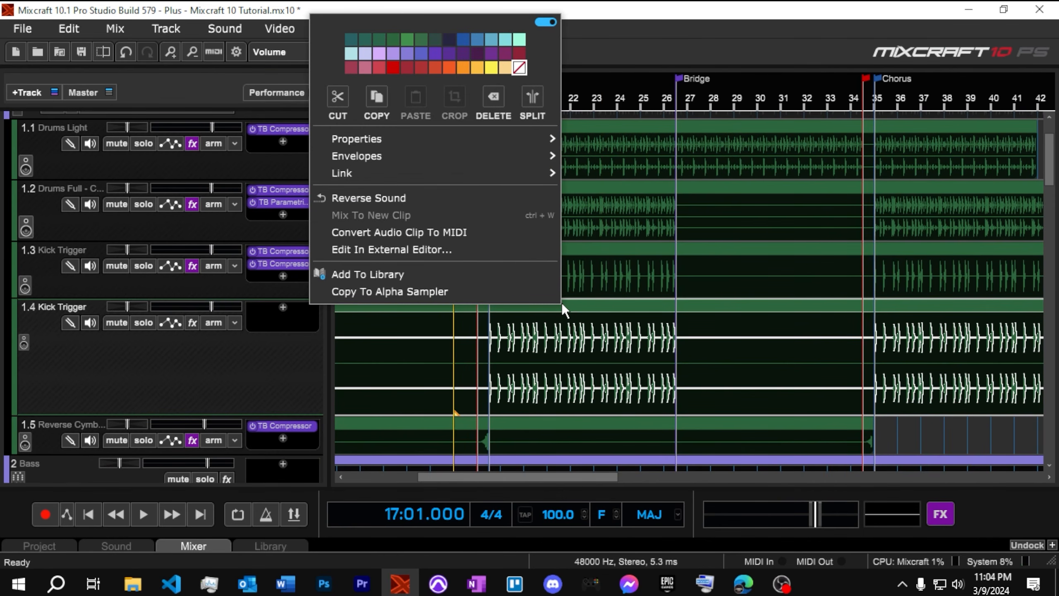
pyautogui.moveTo(530, 146)
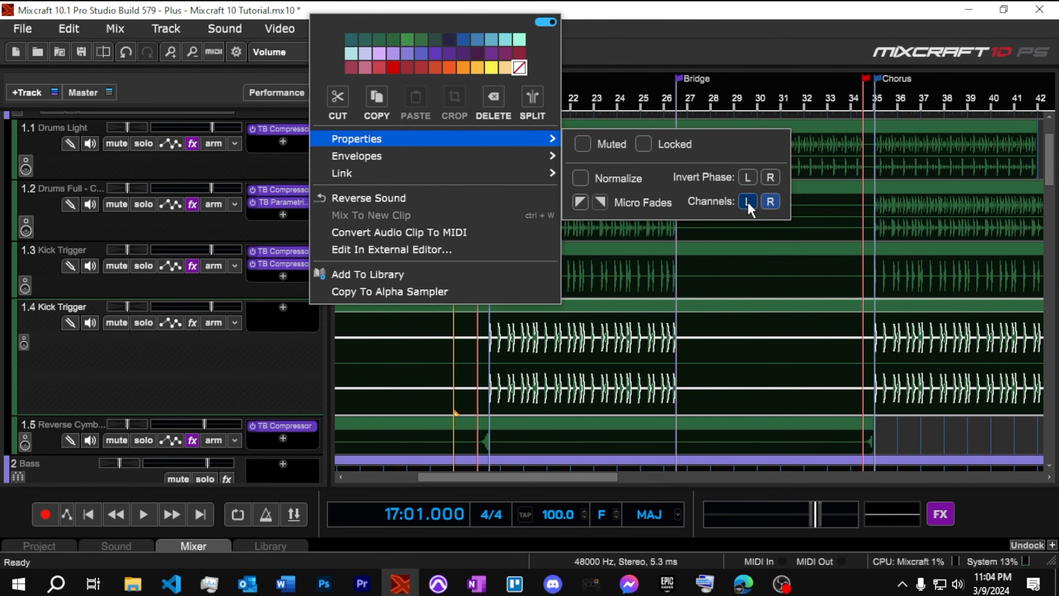
pyautogui.click(771, 204)
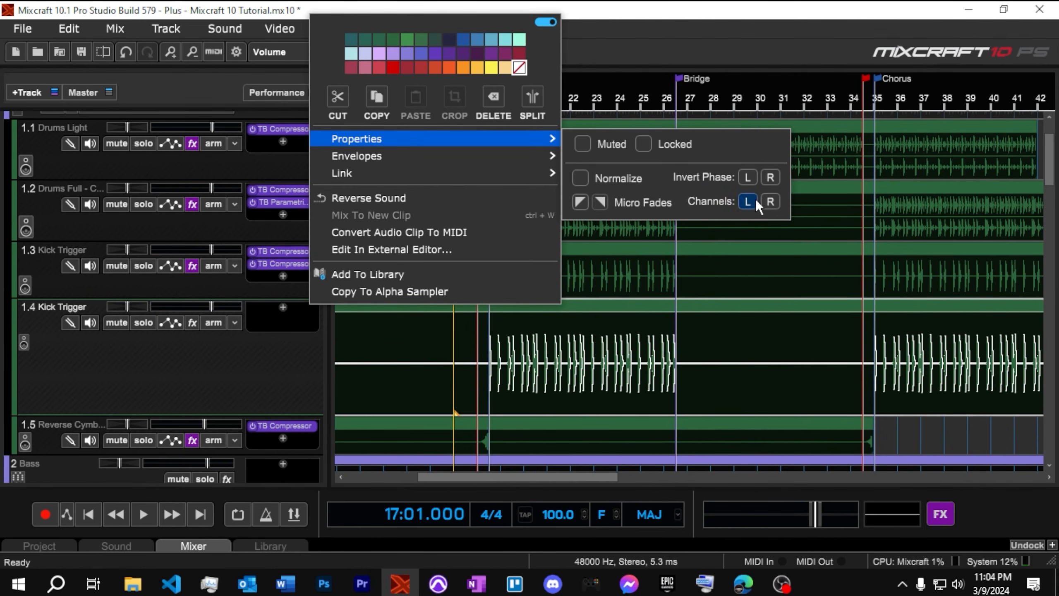
pyautogui.click(600, 81)
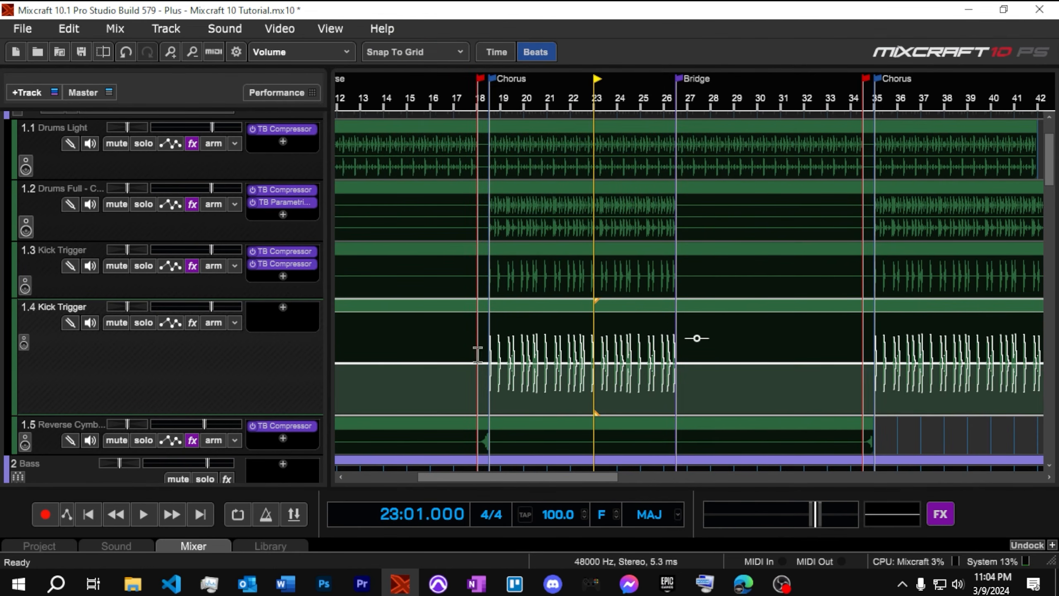
# Turn snapping off and place the playhead just before the first kick hit at the Chorus marker
pyautogui.moveTo(444, 477); pyautogui.dragTo(363, 477)
pyautogui.moveTo(338, 344); pyautogui.dragTo(357, 345)
pyautogui.click(741, 105)
pyautogui.scroll(4, 704, 340)
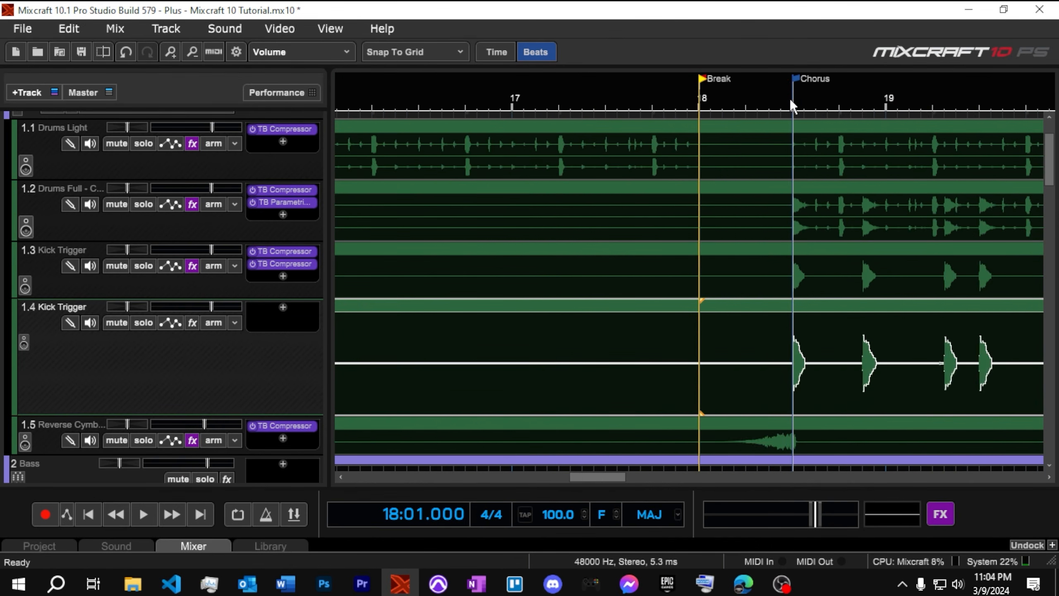
pyautogui.click(792, 105)
pyautogui.scroll(5, 792, 105)
pyautogui.click(400, 54)
pyautogui.click(413, 79)
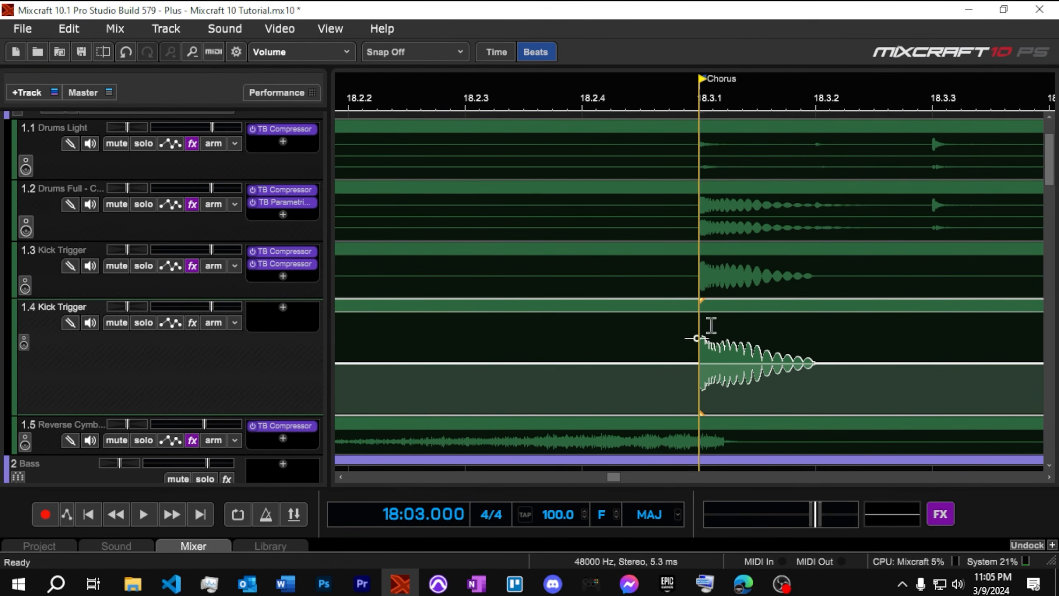
pyautogui.click(666, 88)
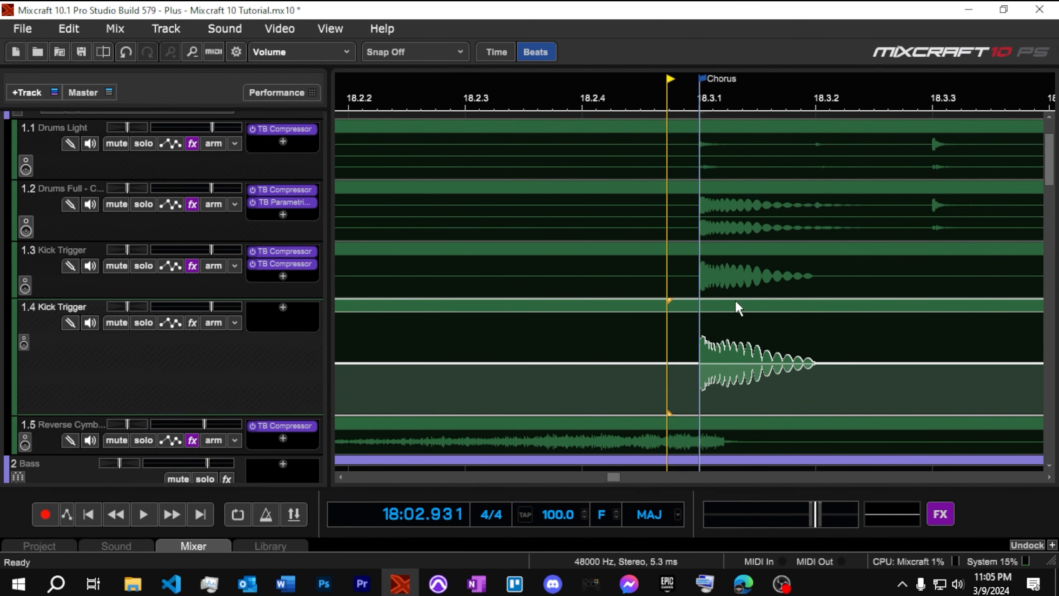
# Nudge the copied Kick Trigger clip on track 1.4 slightly earlier
pyautogui.moveTo(734, 305); pyautogui.dragTo(732, 305)
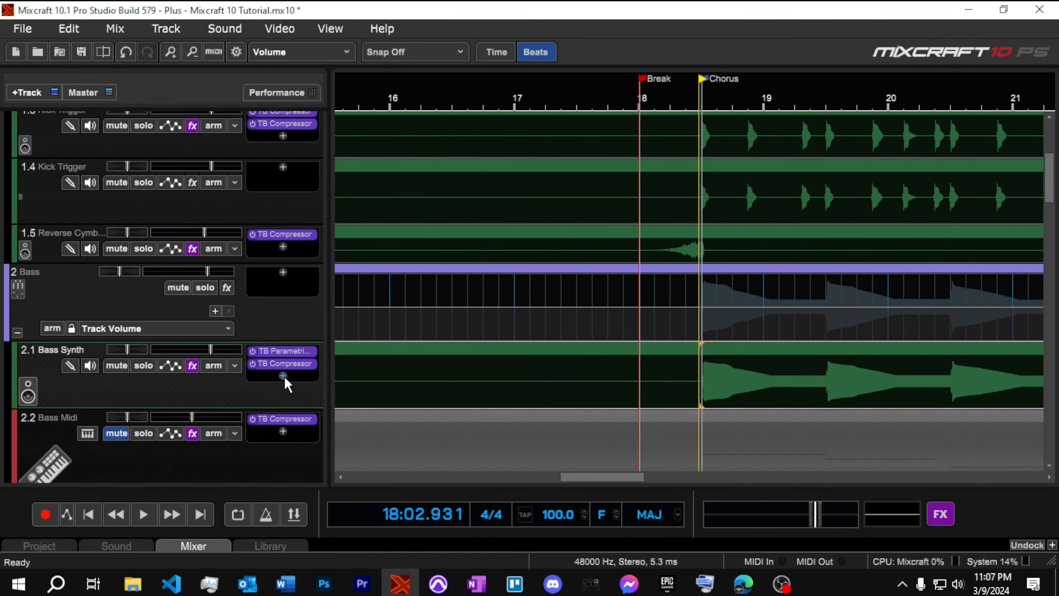
# Add the Pentode audio Vacuum Tube Compressor VTC-1 to the Bass Synth track's effects
pyautogui.click(283, 376)
pyautogui.moveTo(411, 88)
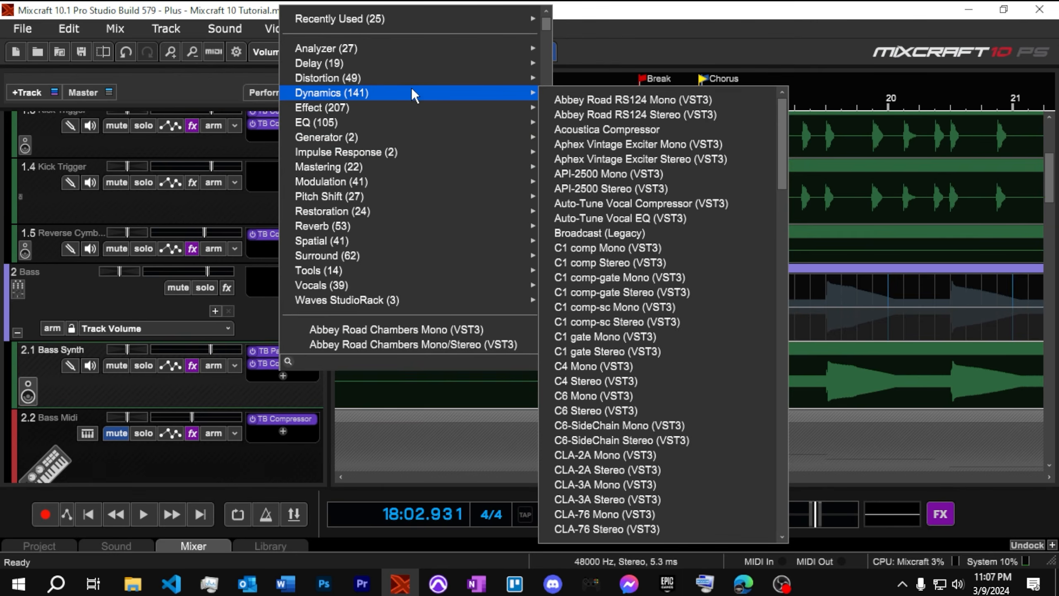
pyautogui.click(627, 424)
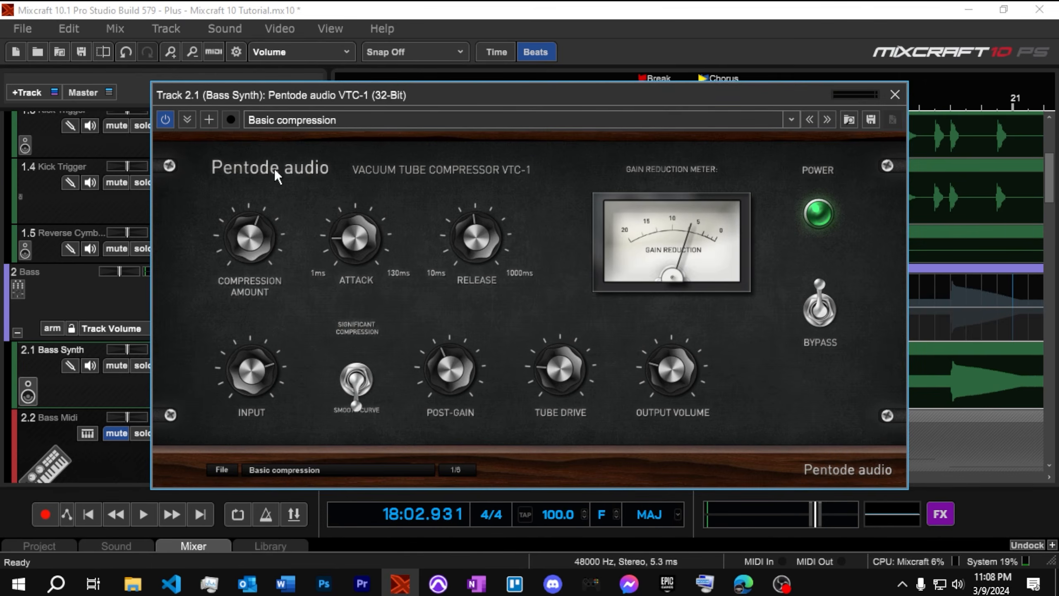
pyautogui.moveTo(379, 89); pyautogui.dragTo(443, 62)
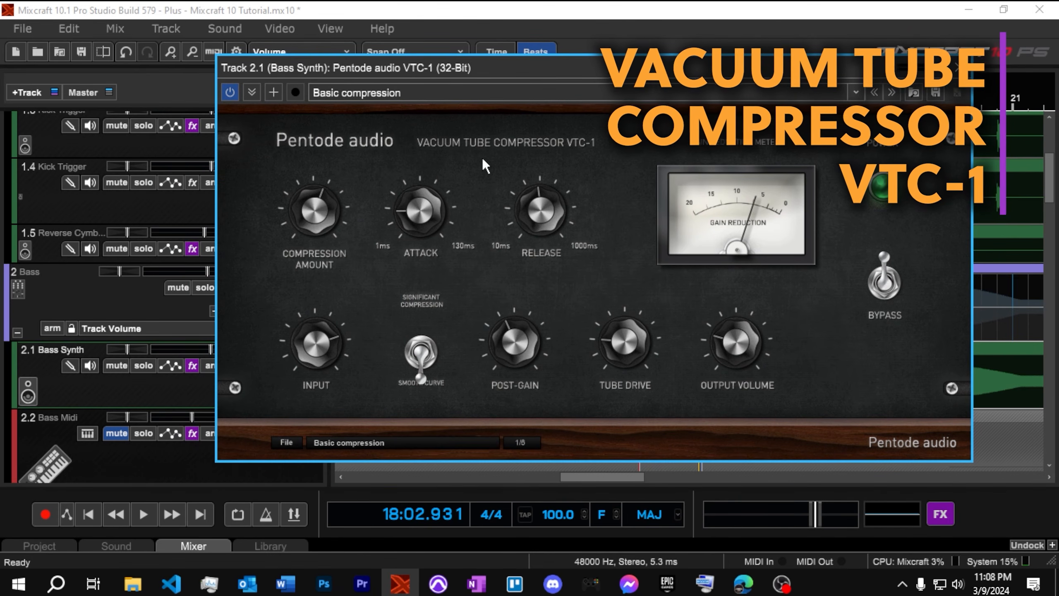
pyautogui.moveTo(545, 66); pyautogui.dragTo(551, 82)
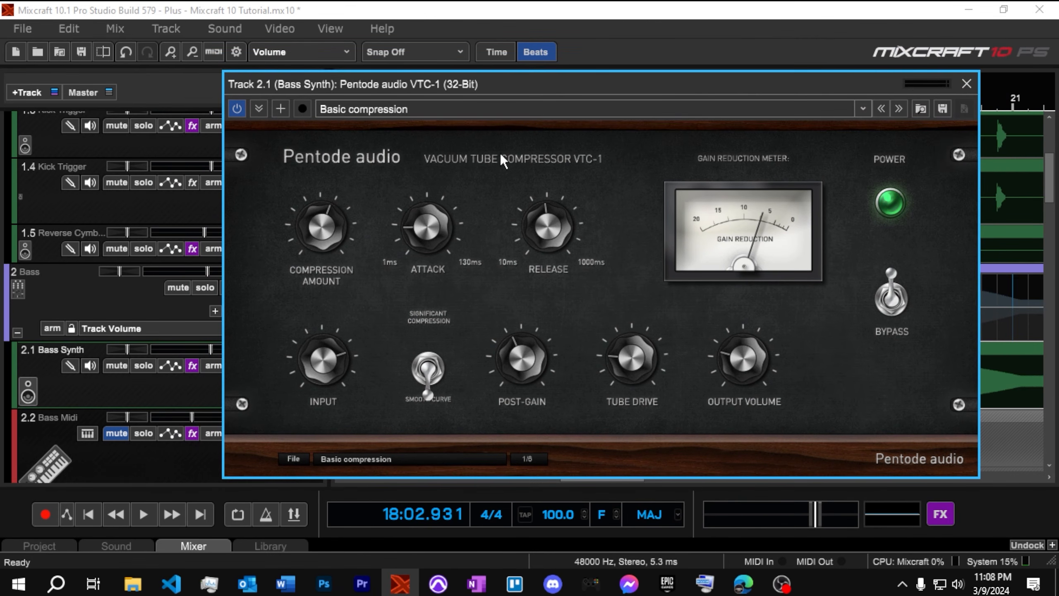
# Add an Audio Controller to the VTC-1 compressor with track 1.4 Kick Trigger as its source and type Pre-Fader
pyautogui.click(280, 108)
pyautogui.click(307, 131)
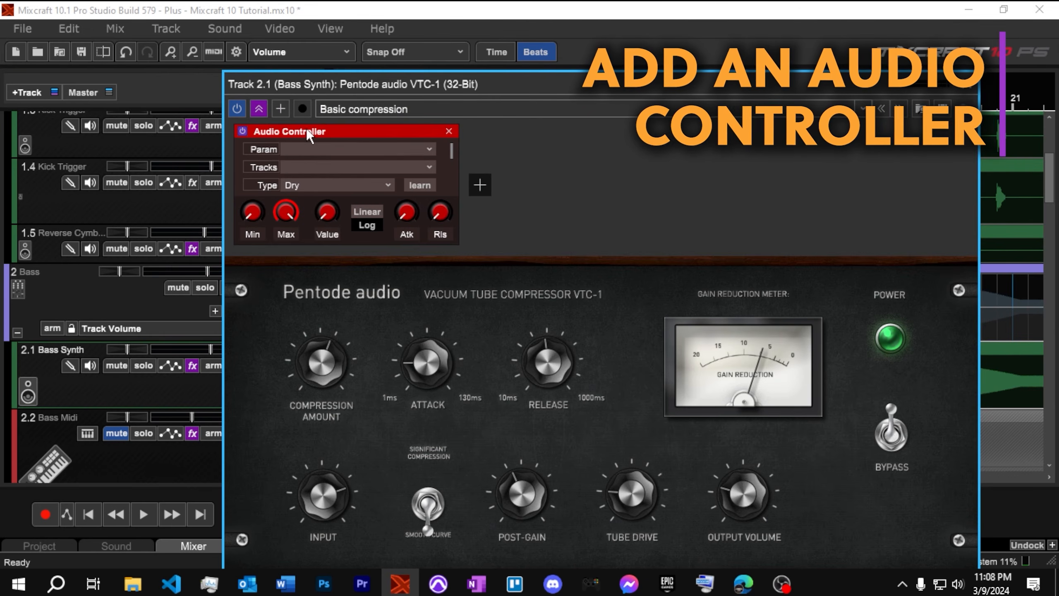
pyautogui.click(429, 169)
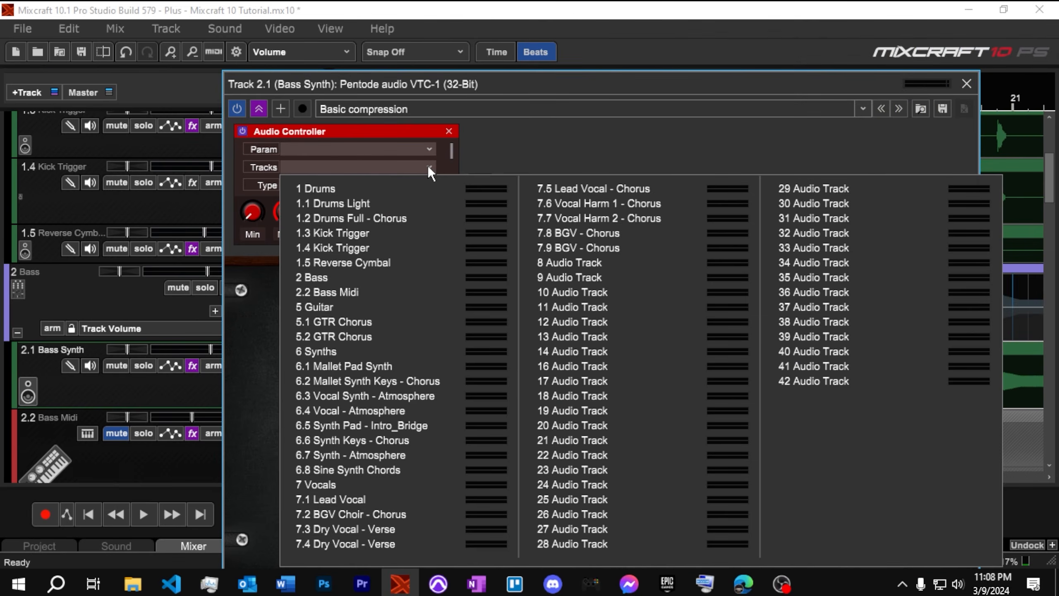
pyautogui.click(357, 244)
pyautogui.click(389, 185)
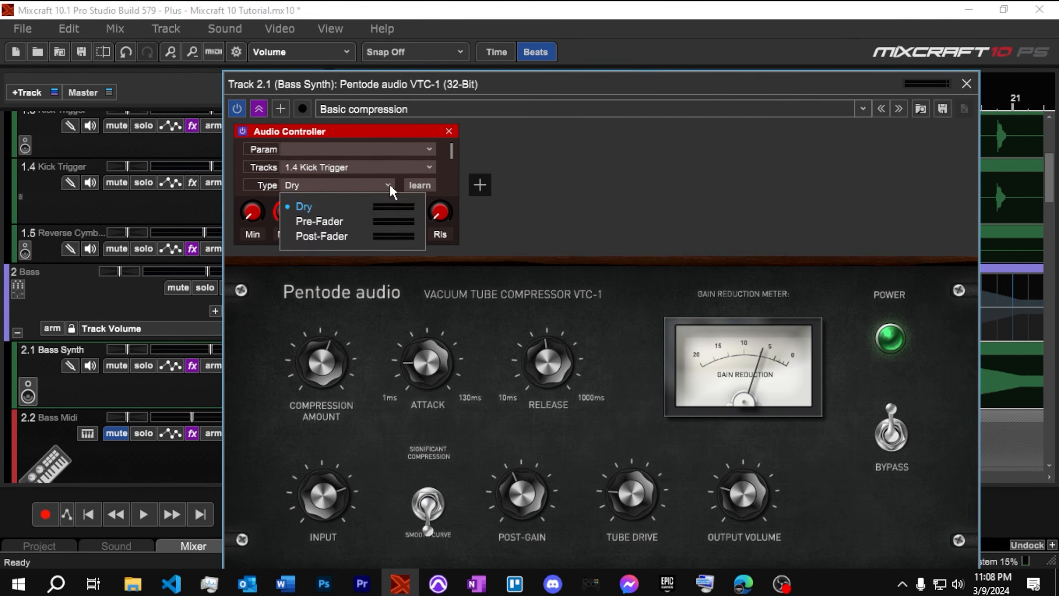
pyautogui.click(353, 221)
# Lower the volume of track 1.4 all the way down and rename the track to start with "Kick Trigger Silent"
pyautogui.moveTo(586, 68); pyautogui.dragTo(660, 39)
pyautogui.scroll(2, 260, 277)
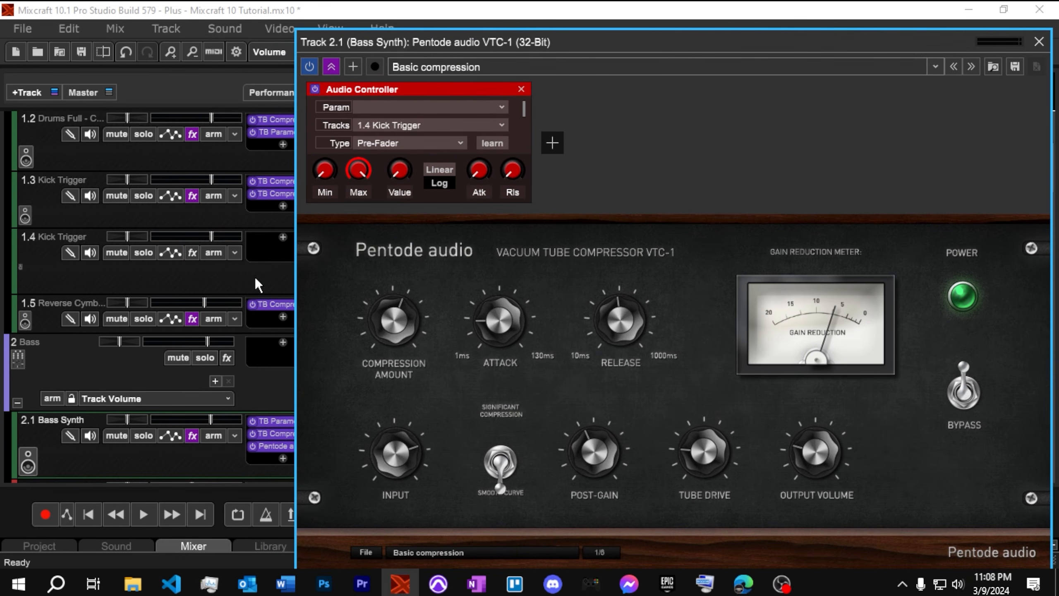
pyautogui.moveTo(211, 236)
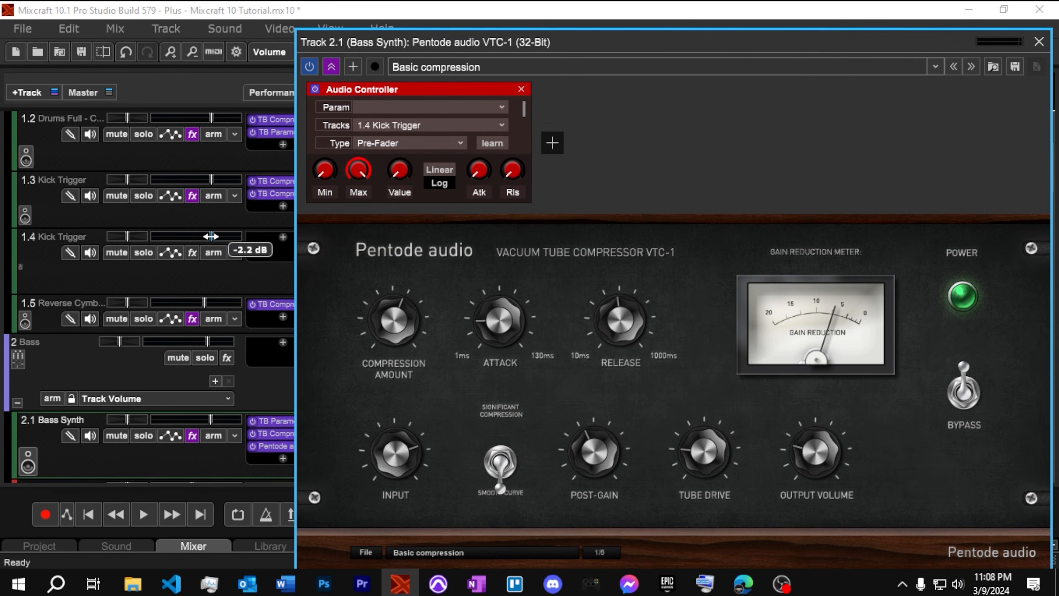
pyautogui.moveTo(211, 237); pyautogui.dragTo(78, 228)
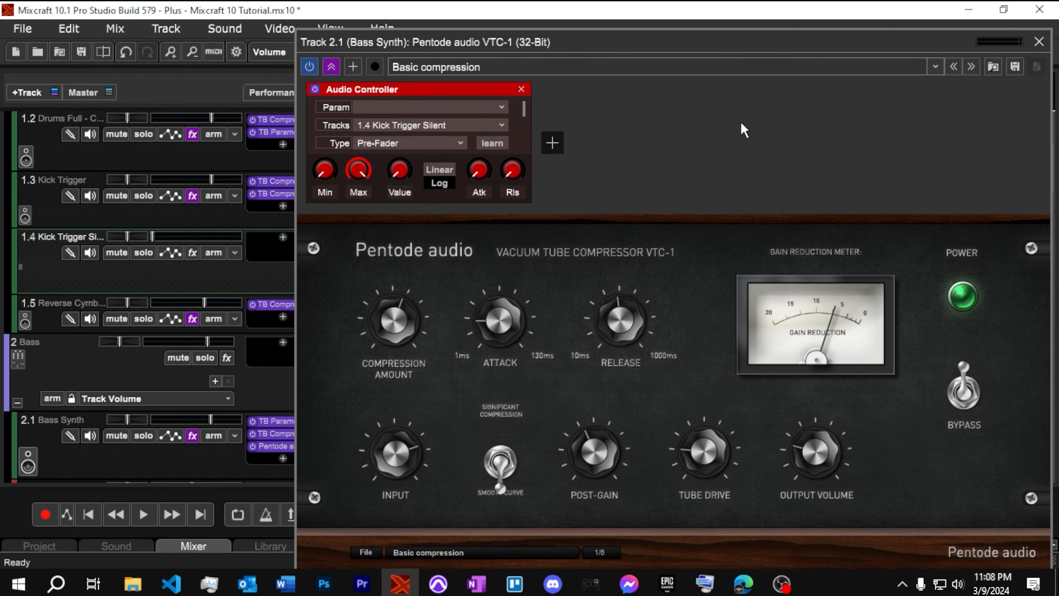
# Solo drum tracks 1.1 to 1.4 together with the Bass Synth track
pyautogui.moveTo(748, 47); pyautogui.dragTo(845, 317)
pyautogui.click(144, 253)
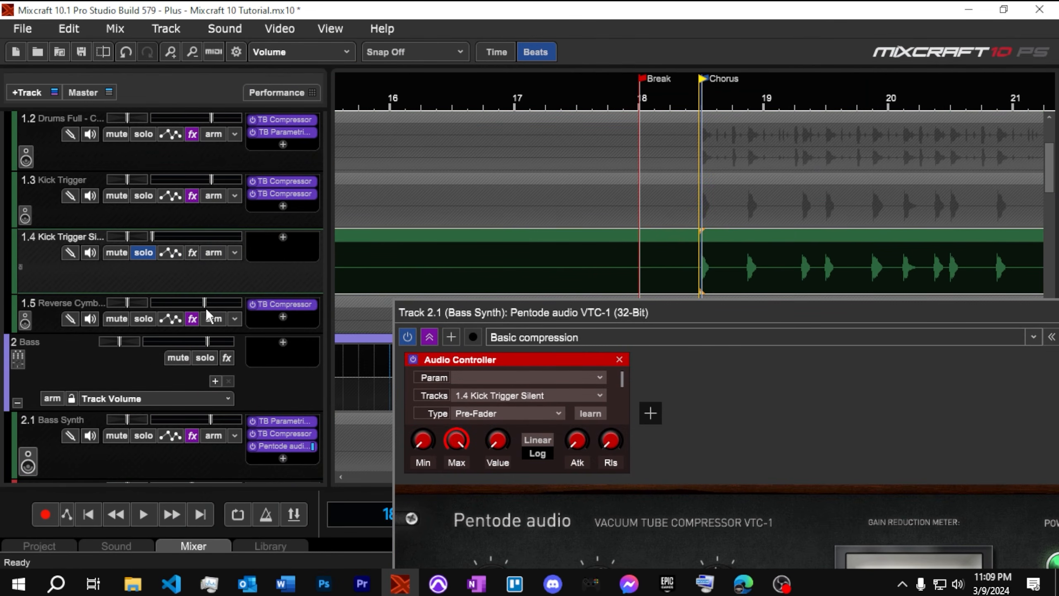
pyautogui.click(151, 192)
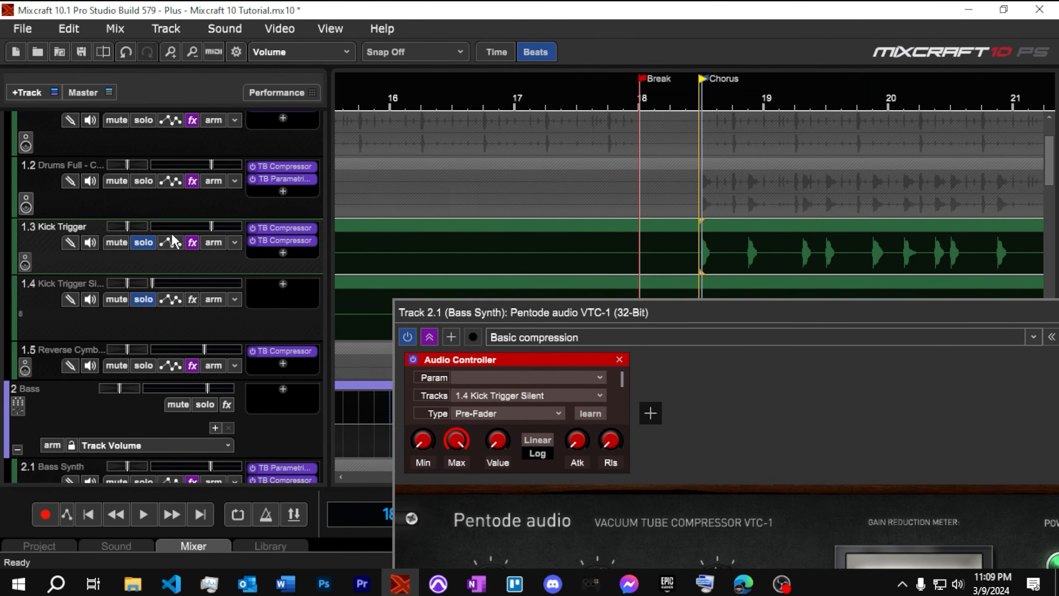
pyautogui.scroll(3, 170, 235)
pyautogui.click(142, 204)
pyautogui.click(149, 143)
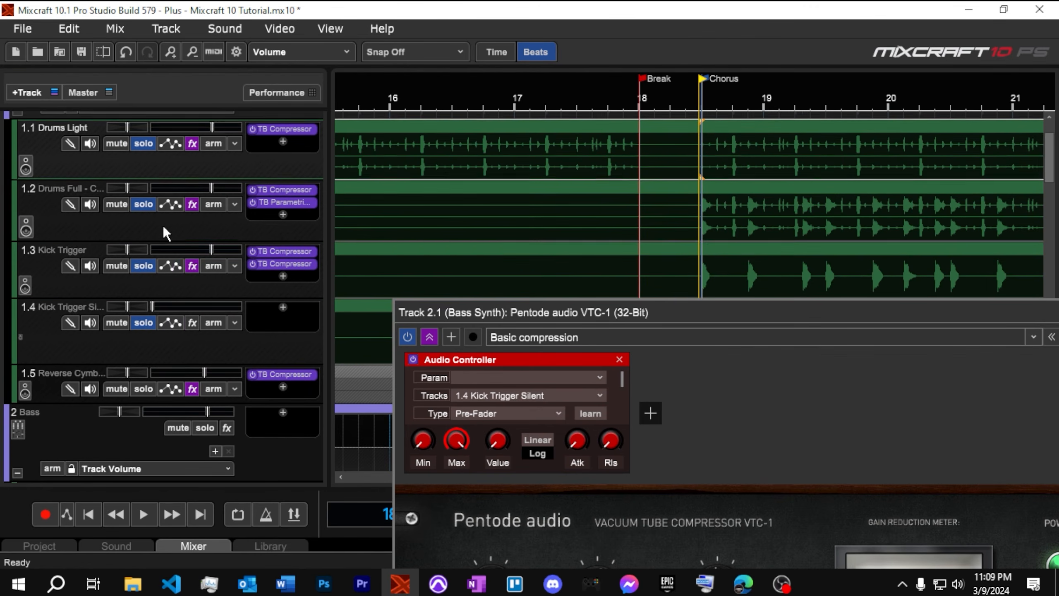
pyautogui.scroll(2, 167, 200)
pyautogui.scroll(-2, 186, 208)
pyautogui.scroll(-10, 190, 259)
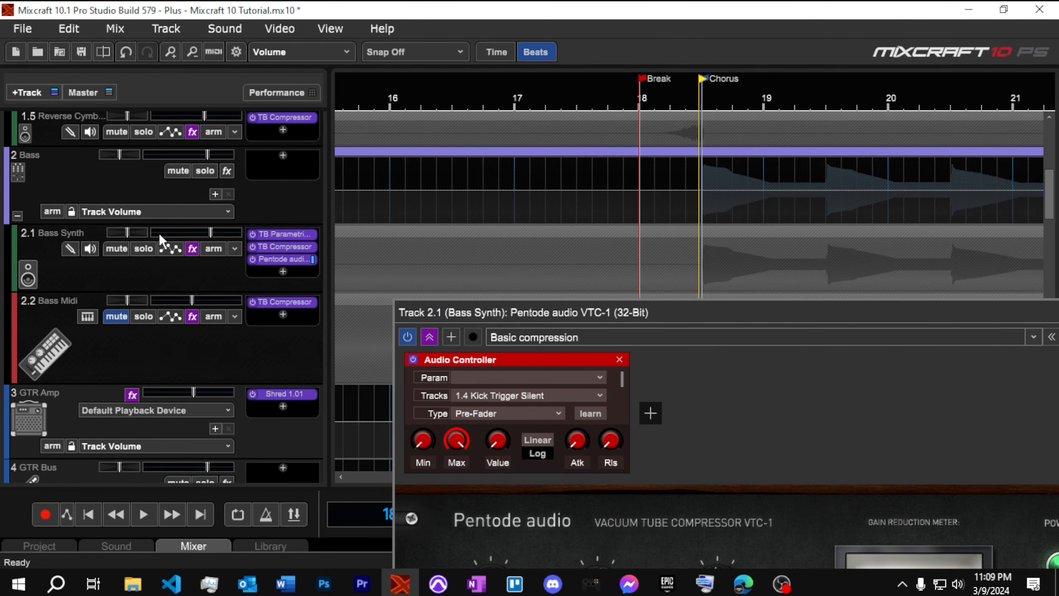
pyautogui.click(146, 247)
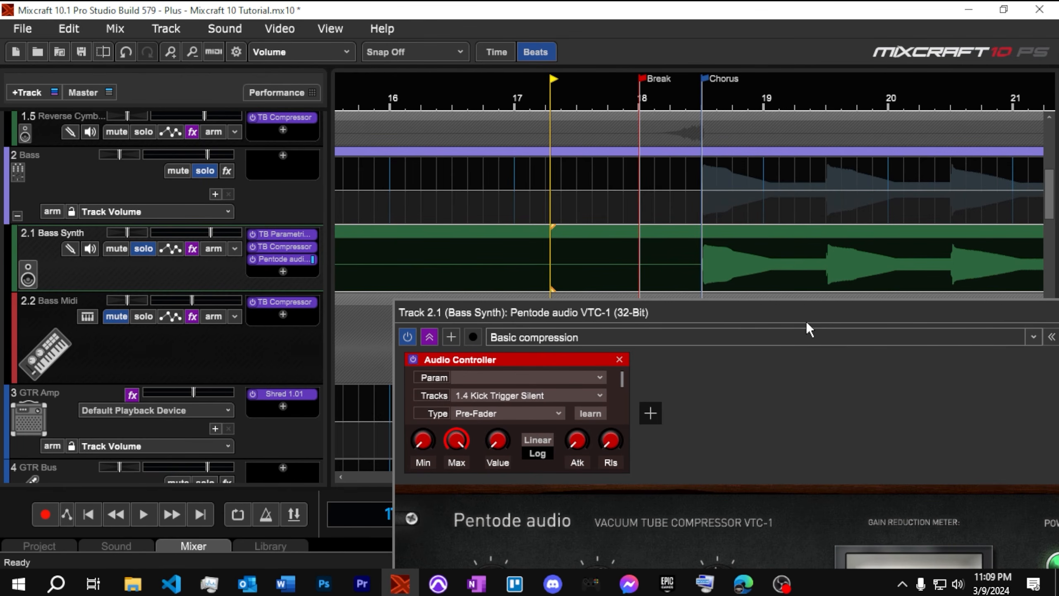
# Play the soloed drums and bass through the Chorus, check the compressor's gain reduction meter, close its window and stop playback
pyautogui.moveTo(805, 314); pyautogui.dragTo(461, 18)
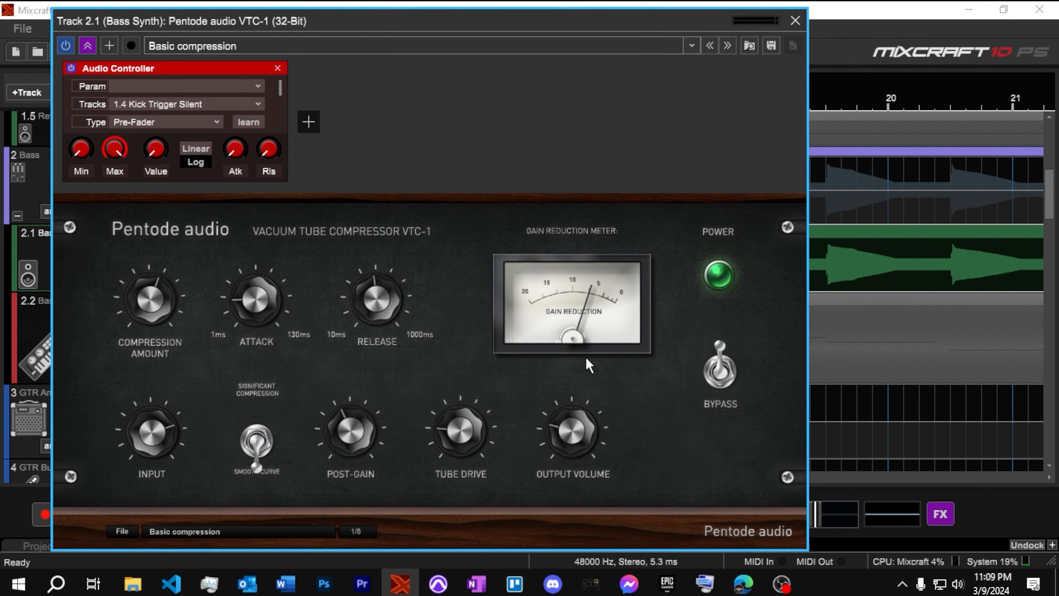
pyautogui.moveTo(637, 21); pyautogui.dragTo(698, 48)
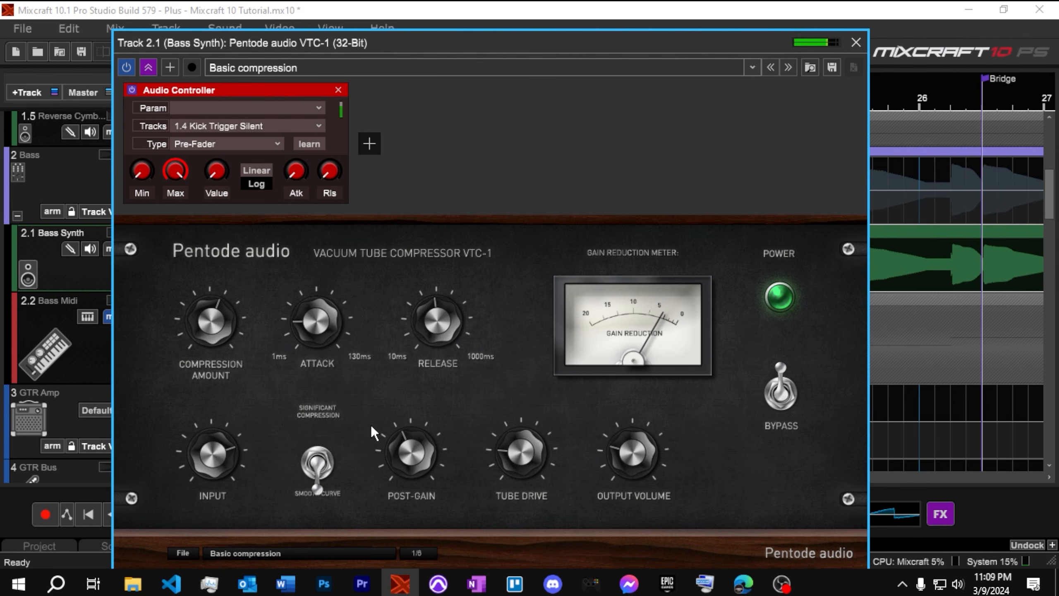
pyautogui.click(851, 45)
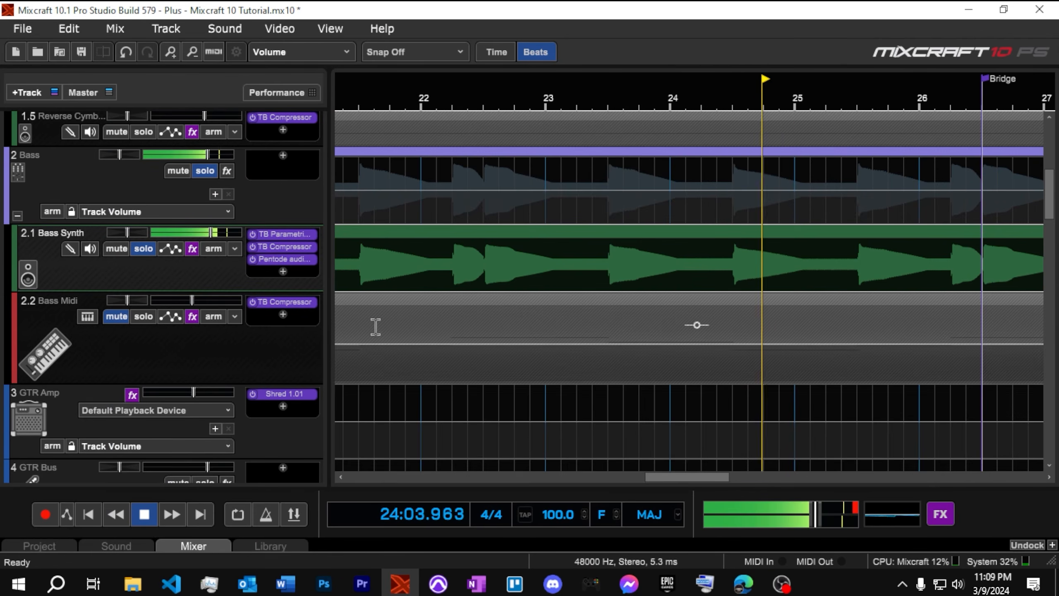
pyautogui.press('space')
# Turn off solo on the Bass and Drums submixes, the Bass Synth track and drum tracks 1.1 to 1.4
pyautogui.click(204, 171)
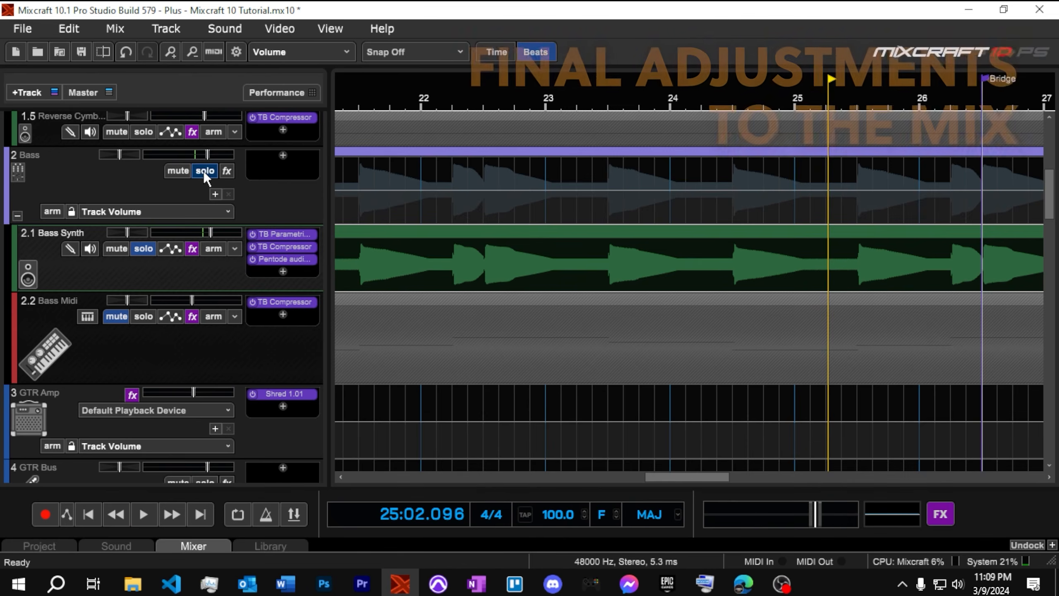
pyautogui.click(144, 249)
pyautogui.click(121, 320)
pyautogui.click(121, 320)
pyautogui.scroll(-5, 590, 312)
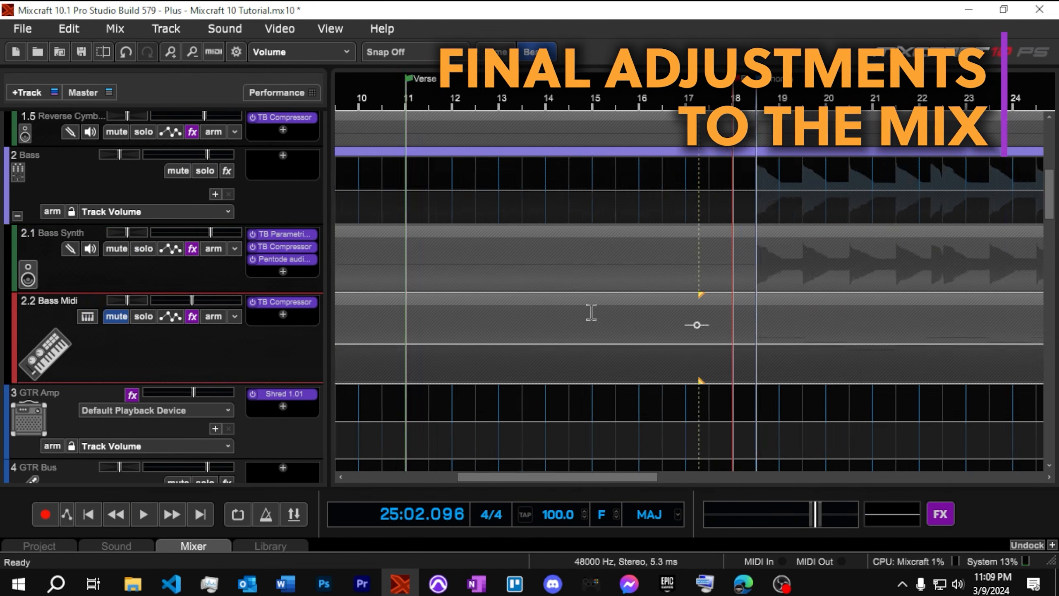
pyautogui.scroll(5, 197, 167)
pyautogui.click(205, 136)
pyautogui.click(144, 213)
pyautogui.click(144, 274)
pyautogui.click(144, 335)
pyautogui.click(144, 392)
# Play the full mix from just before the Break at bar 18 and lower the Bass Synth track's volume slightly
pyautogui.scroll(-1, 234, 296)
pyautogui.click(651, 104)
pyautogui.press('space')
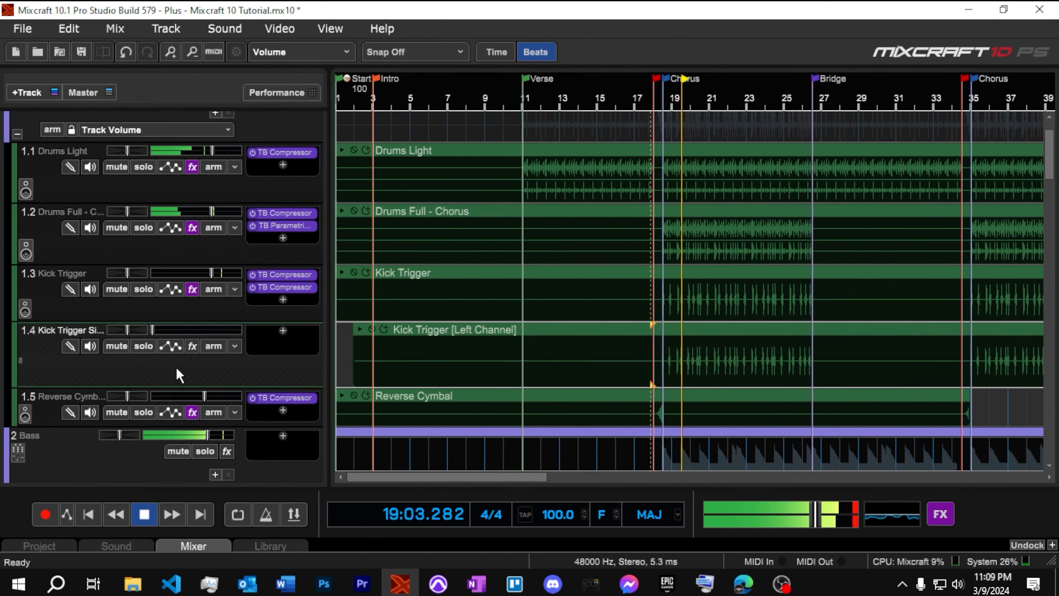
pyautogui.scroll(-1, 178, 369)
pyautogui.scroll(-3, 175, 367)
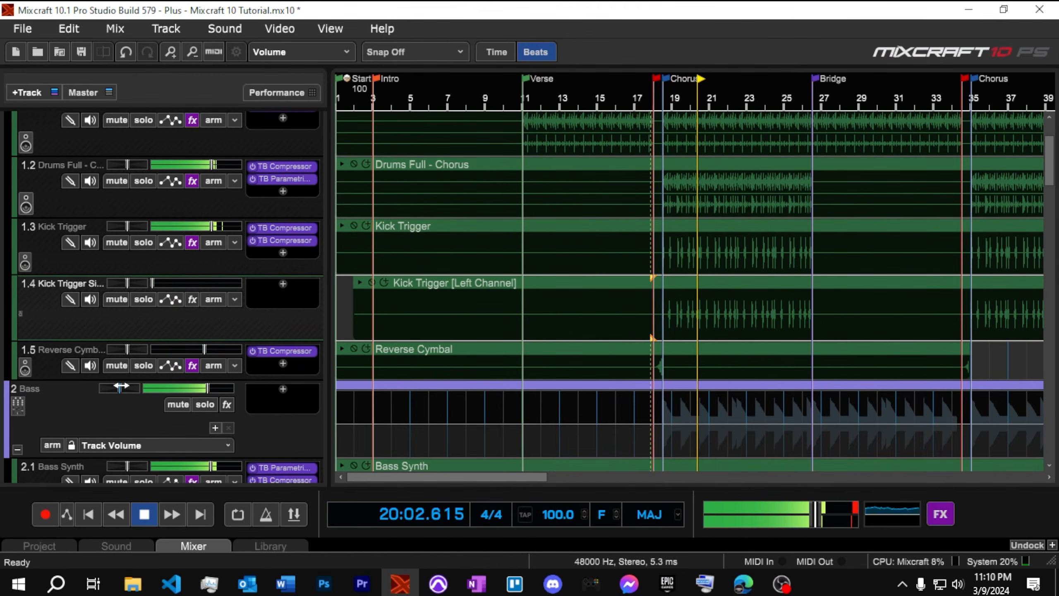
pyautogui.scroll(-1, 168, 390)
pyautogui.scroll(-2, 137, 386)
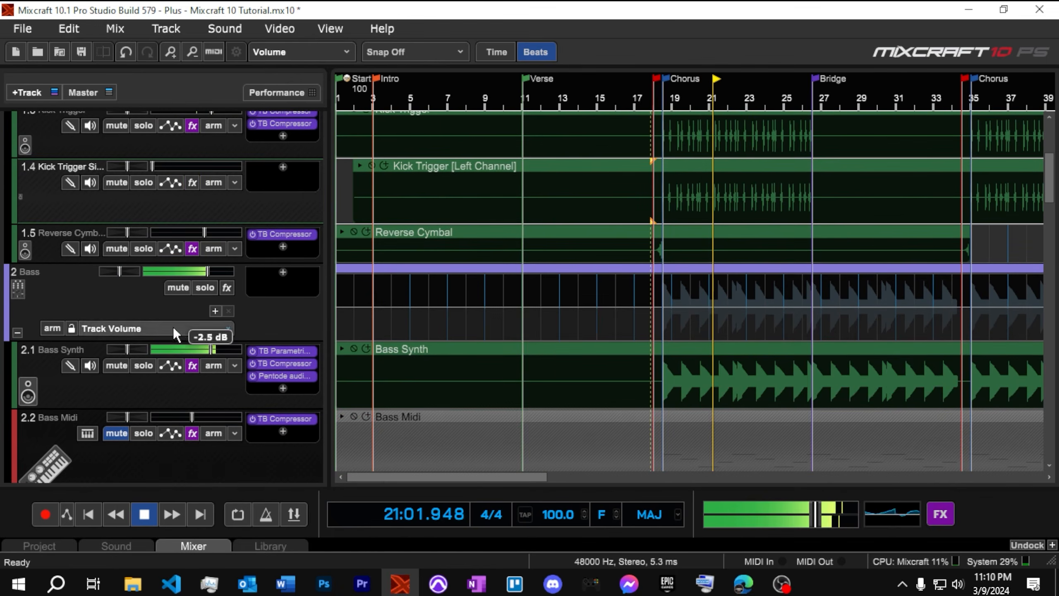
pyautogui.moveTo(213, 350); pyautogui.dragTo(205, 349)
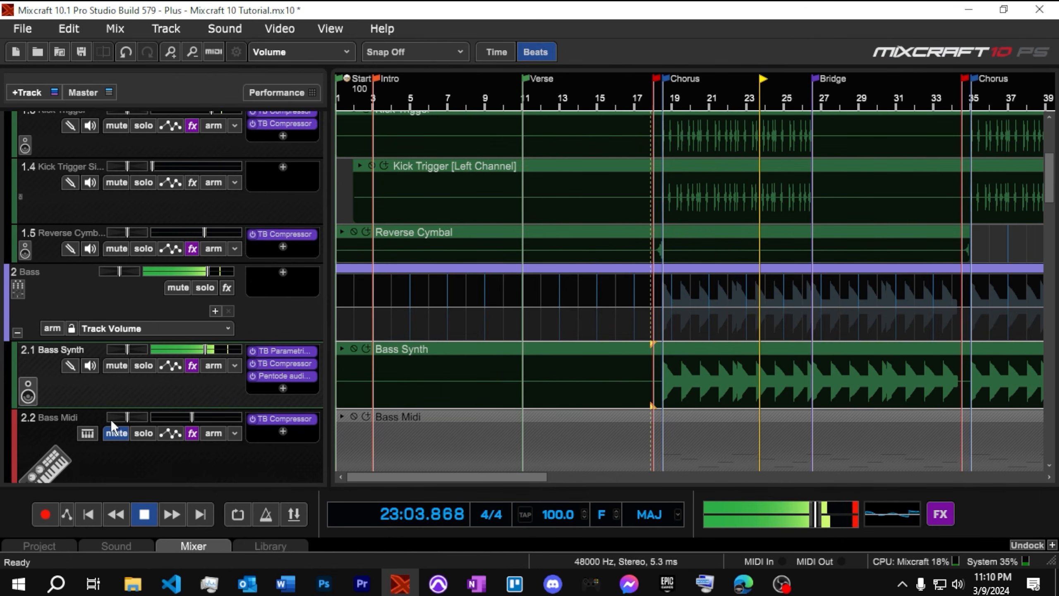
# Lower the GTR Bus volume to about -3.6 dB while the mix plays
pyautogui.scroll(-6, 108, 419)
pyautogui.scroll(-6, 106, 419)
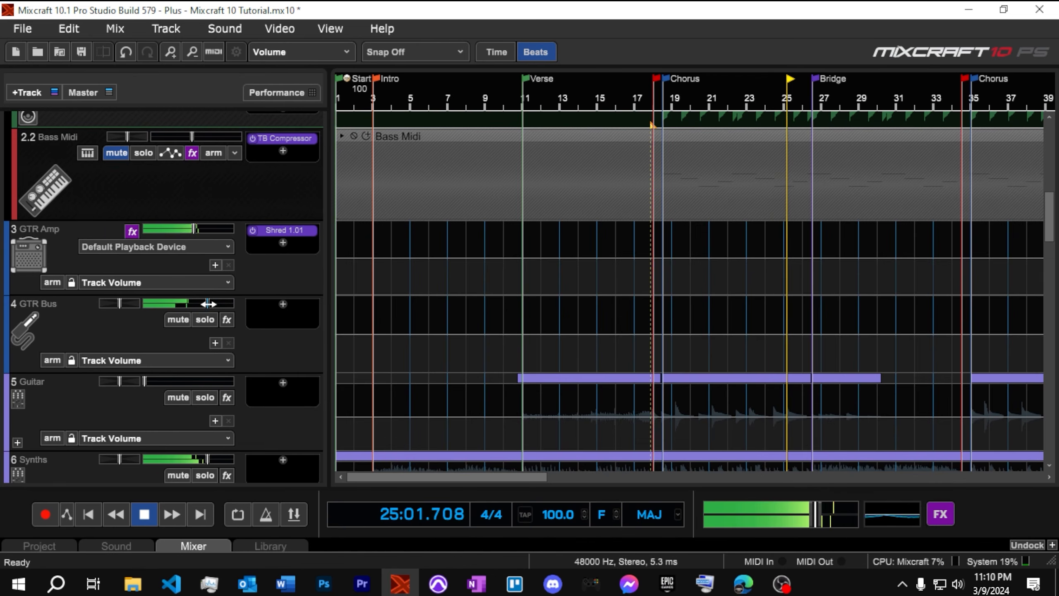
pyautogui.moveTo(208, 304); pyautogui.dragTo(199, 304)
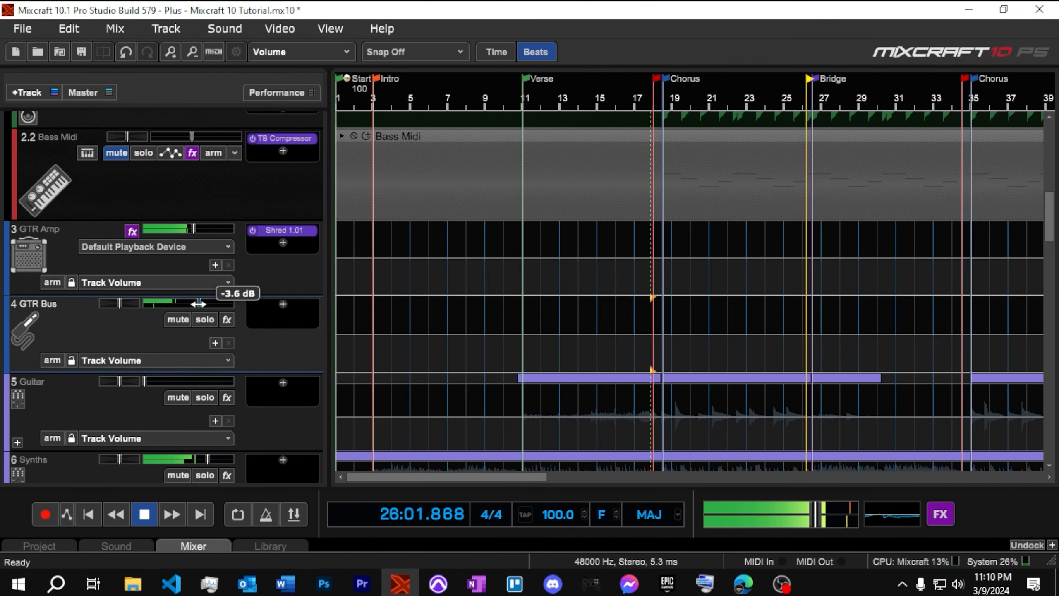
pyautogui.moveTo(199, 303); pyautogui.dragTo(200, 303)
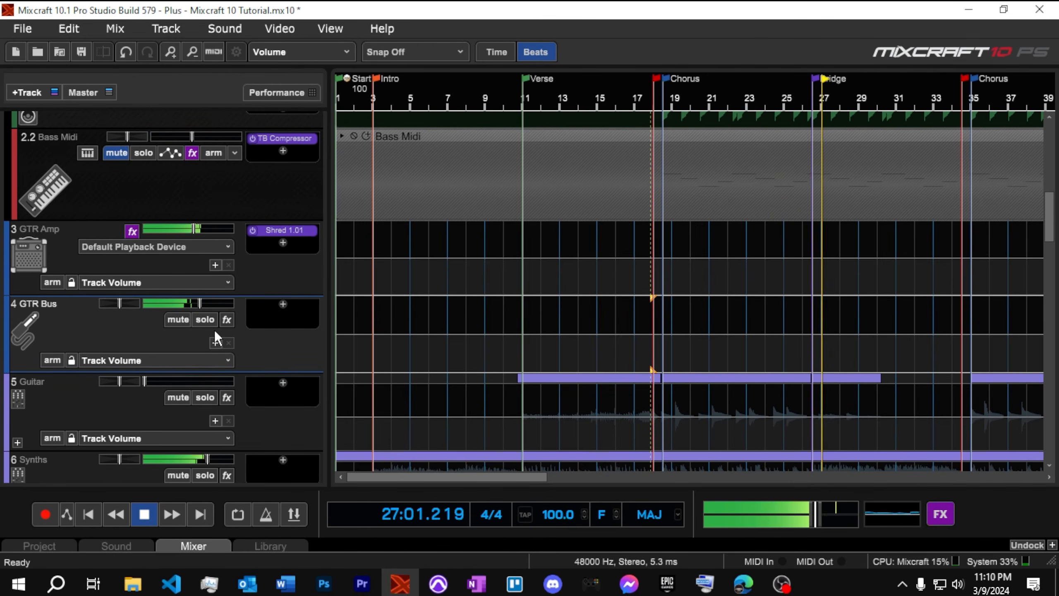
# Lower the Synths submix volume to about -3.3 dB
pyautogui.scroll(-1, 694, 347)
pyautogui.scroll(-3, 229, 401)
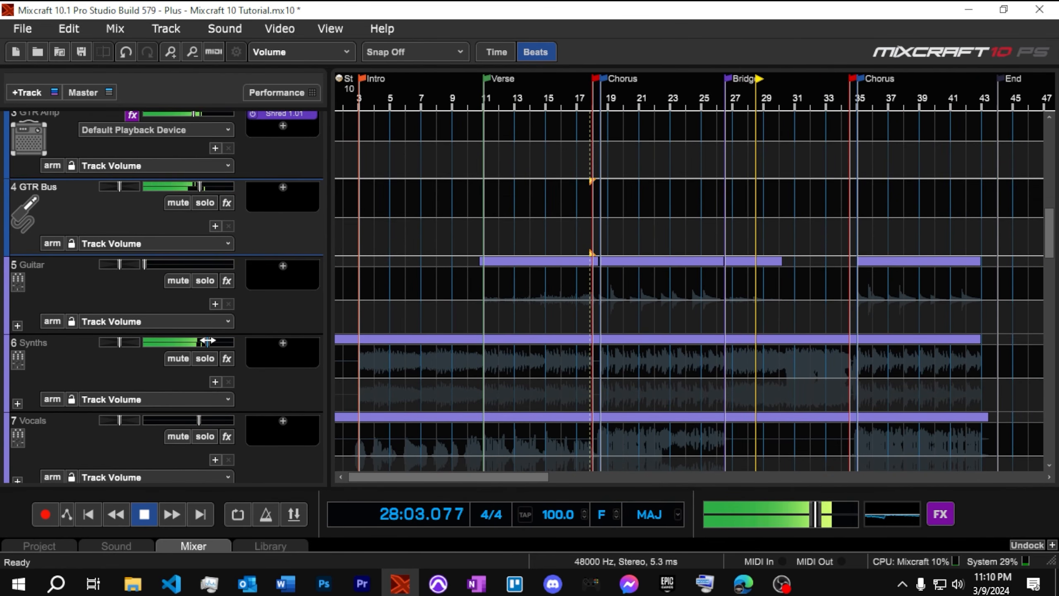
pyautogui.moveTo(207, 341); pyautogui.dragTo(200, 340)
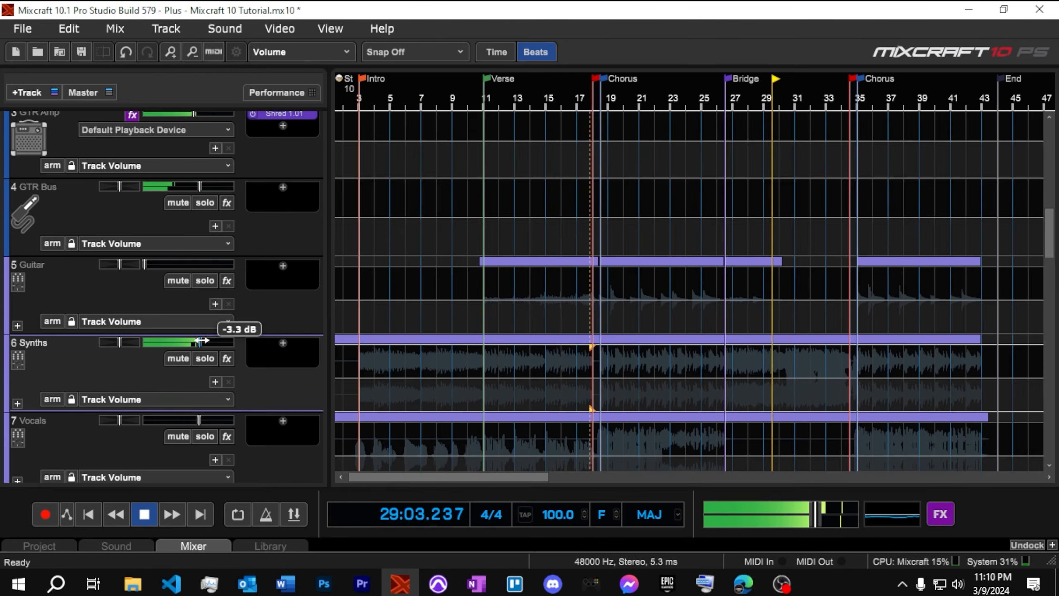
pyautogui.scroll(-3, 251, 374)
pyautogui.scroll(-1, 250, 377)
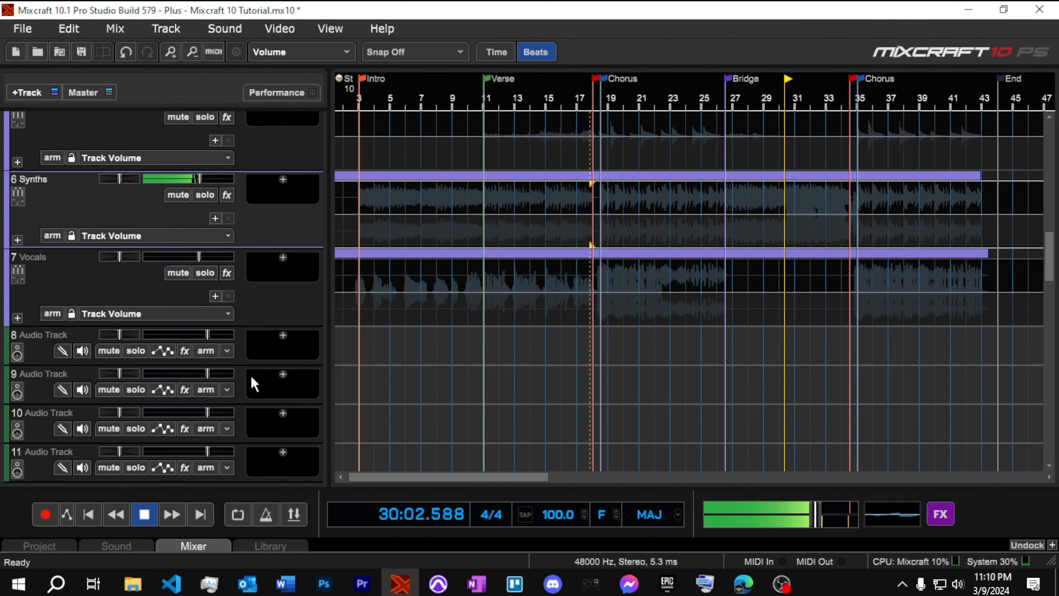
pyautogui.scroll(1, 250, 376)
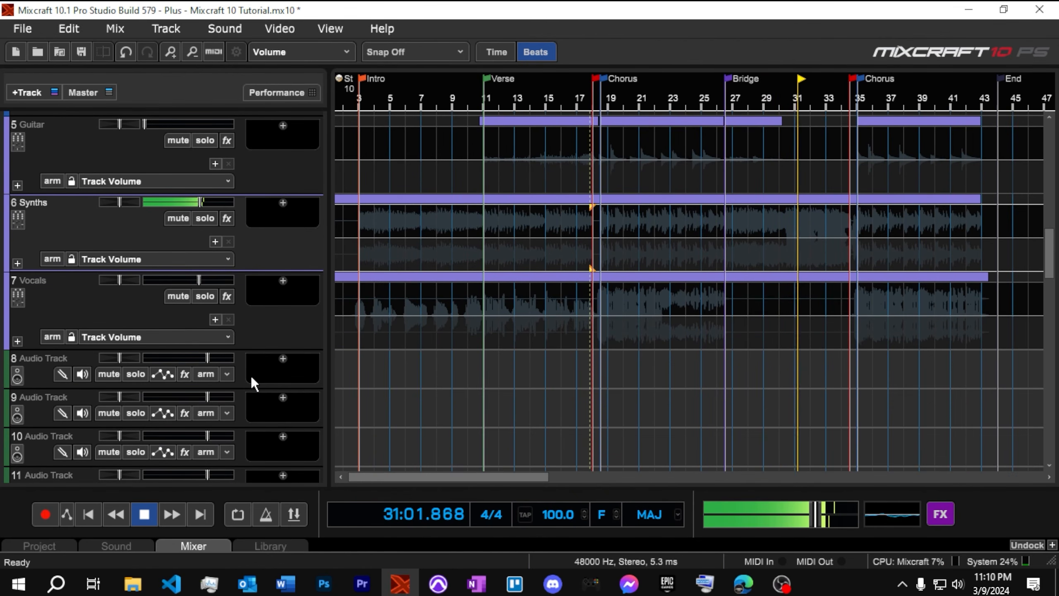
pyautogui.scroll(8, 279, 329)
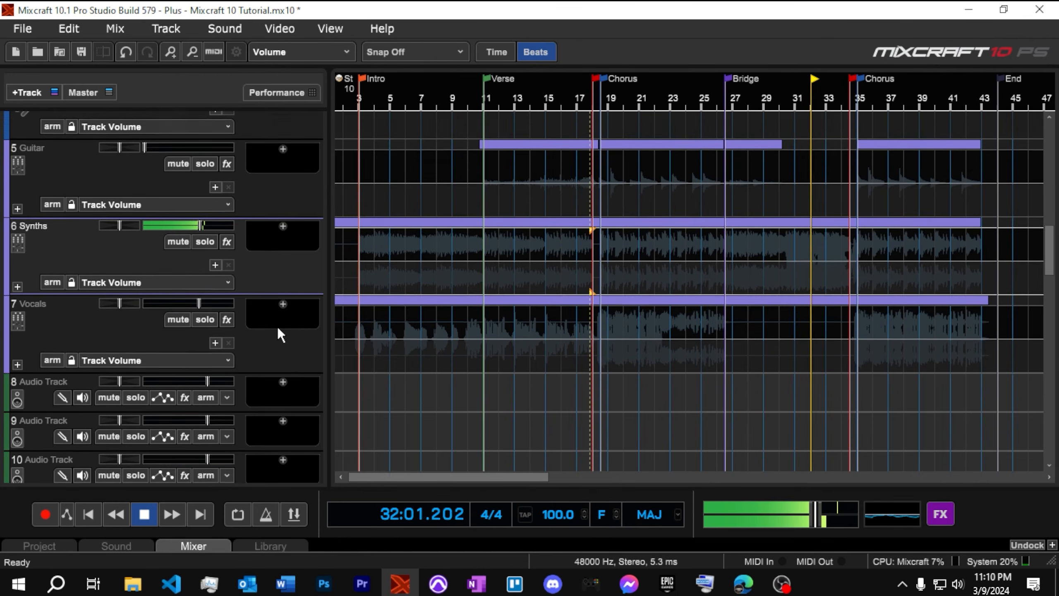
pyautogui.scroll(1, 277, 327)
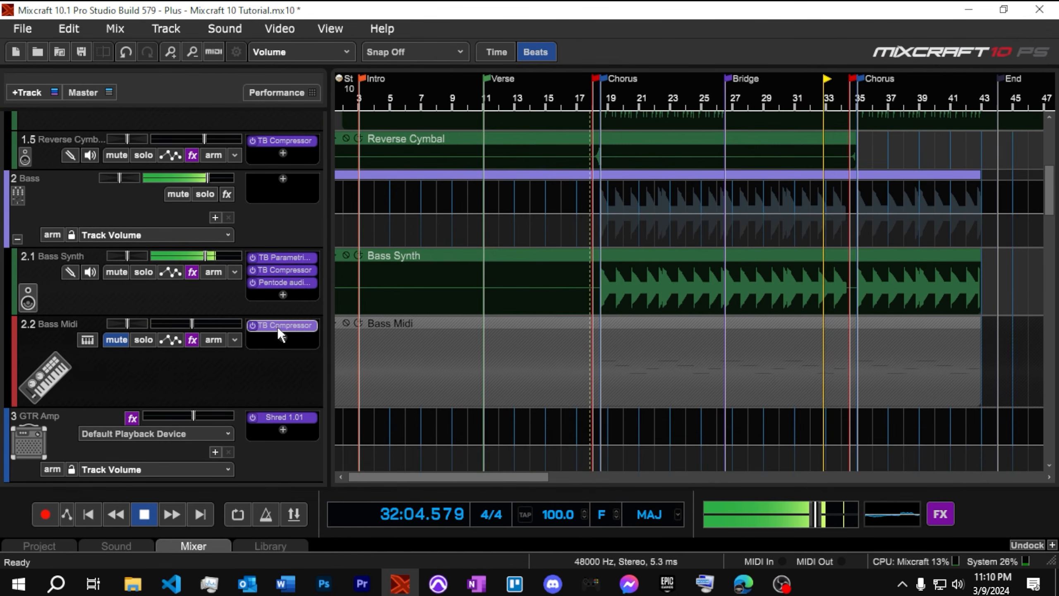
pyautogui.scroll(-1, 277, 327)
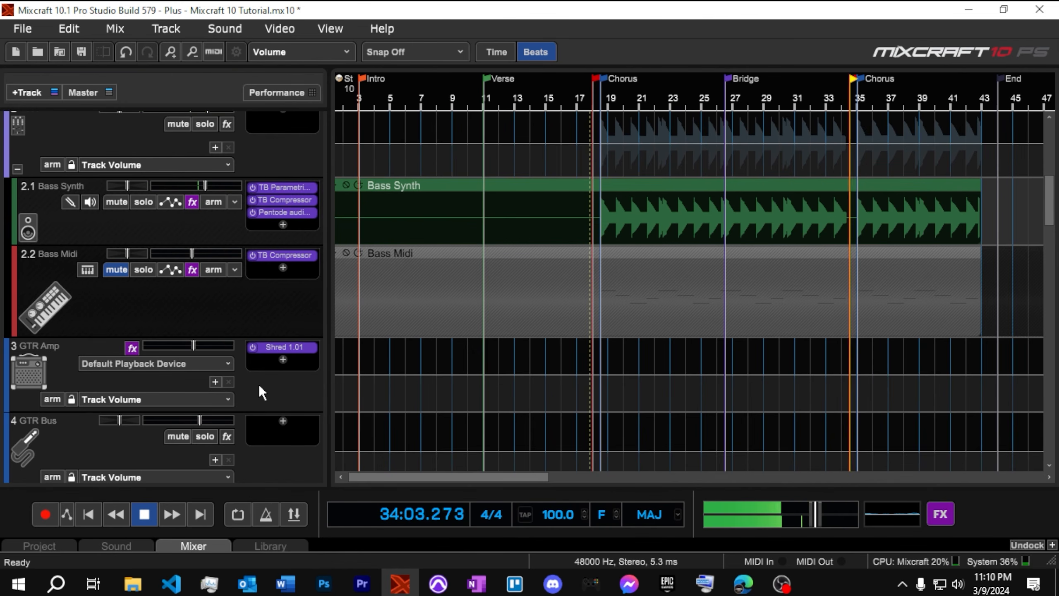
# Expand the Vocals submix to show its individual tracks
pyautogui.scroll(1, 263, 347)
pyautogui.scroll(-3, 241, 342)
pyautogui.scroll(-3, 242, 340)
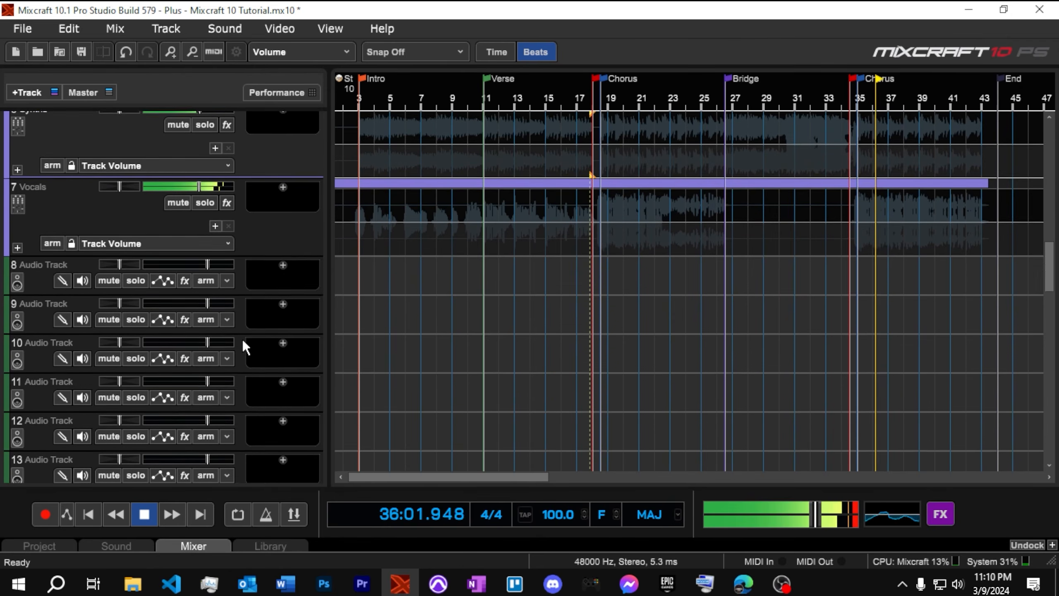
pyautogui.scroll(1, 167, 334)
pyautogui.click(17, 317)
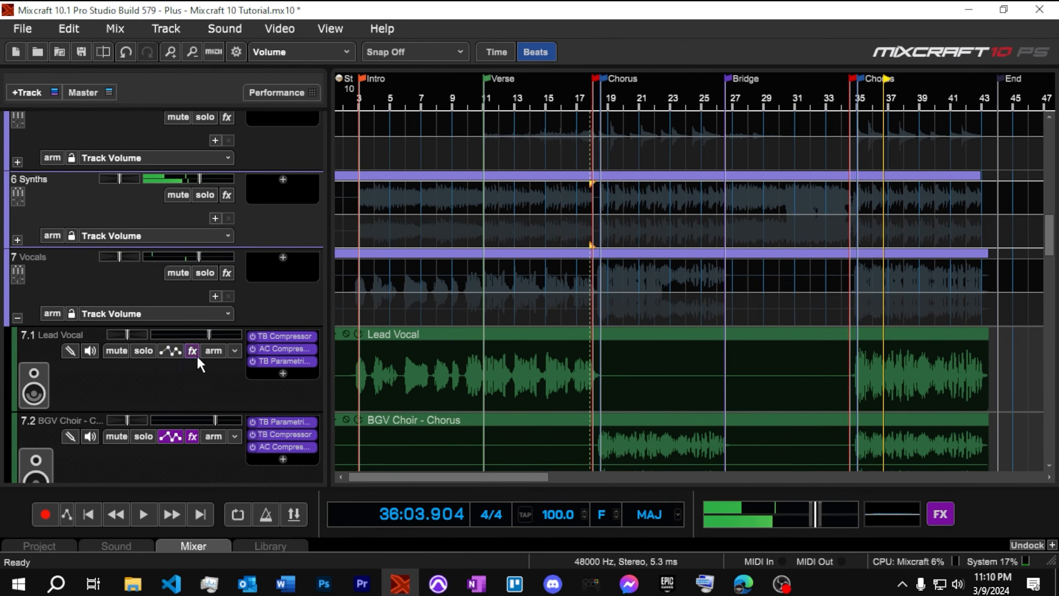
# Resume playback and lower both the Lead Vocal and BGV Choir track volumes to about -3.8 dB
pyautogui.scroll(-5, 190, 355)
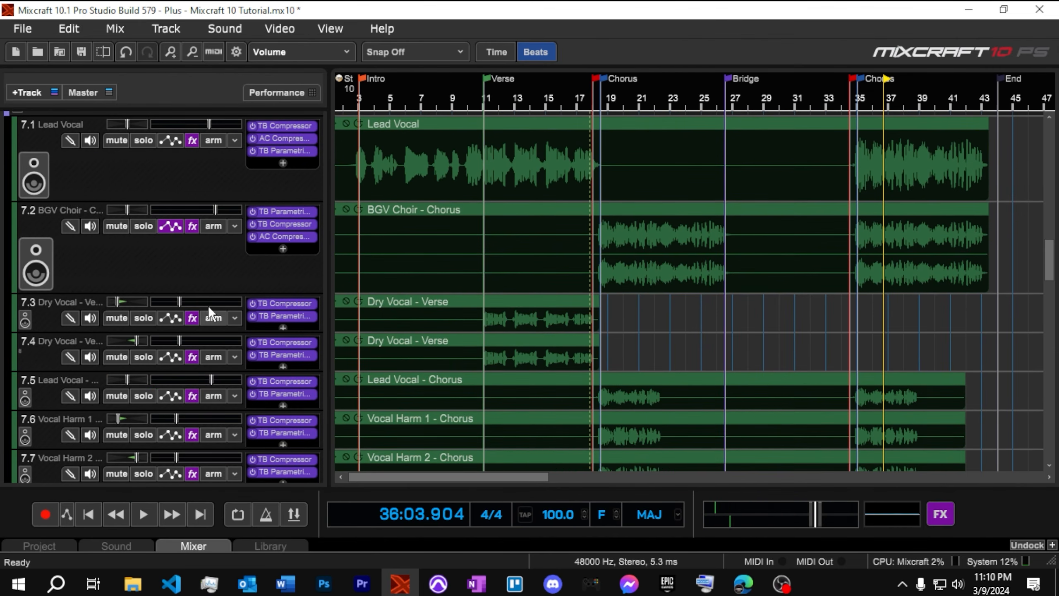
pyautogui.scroll(4, 196, 296)
pyautogui.press('space')
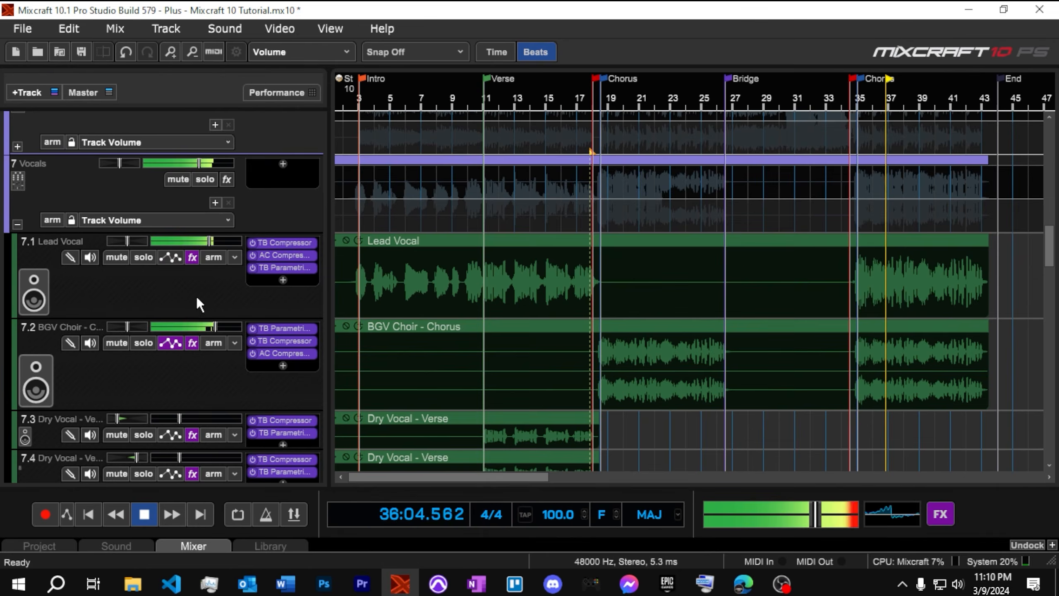
pyautogui.click(209, 240)
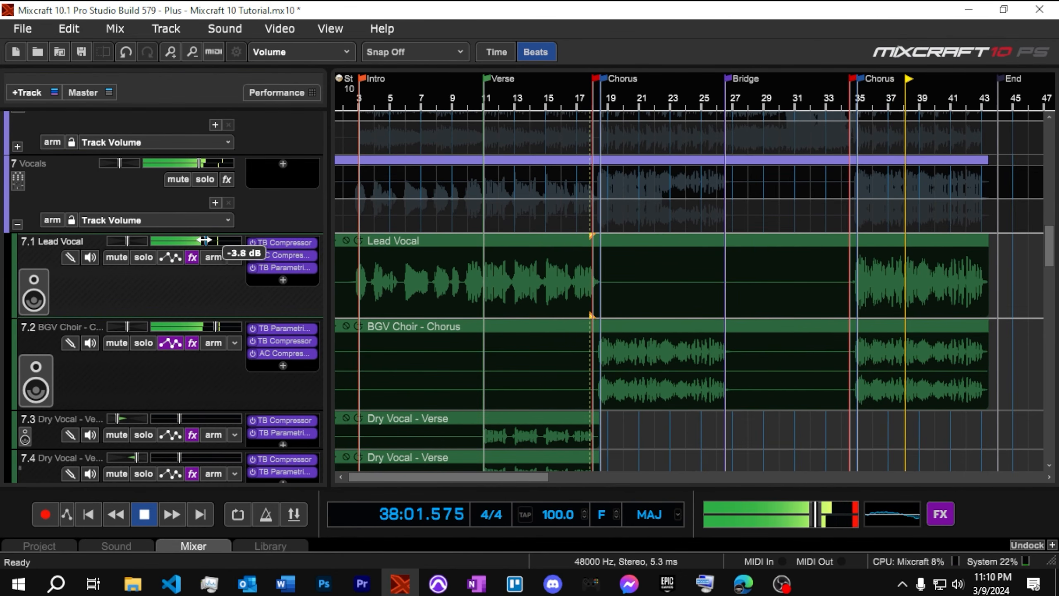
pyautogui.click(210, 326)
pyautogui.moveTo(210, 326); pyautogui.dragTo(208, 326)
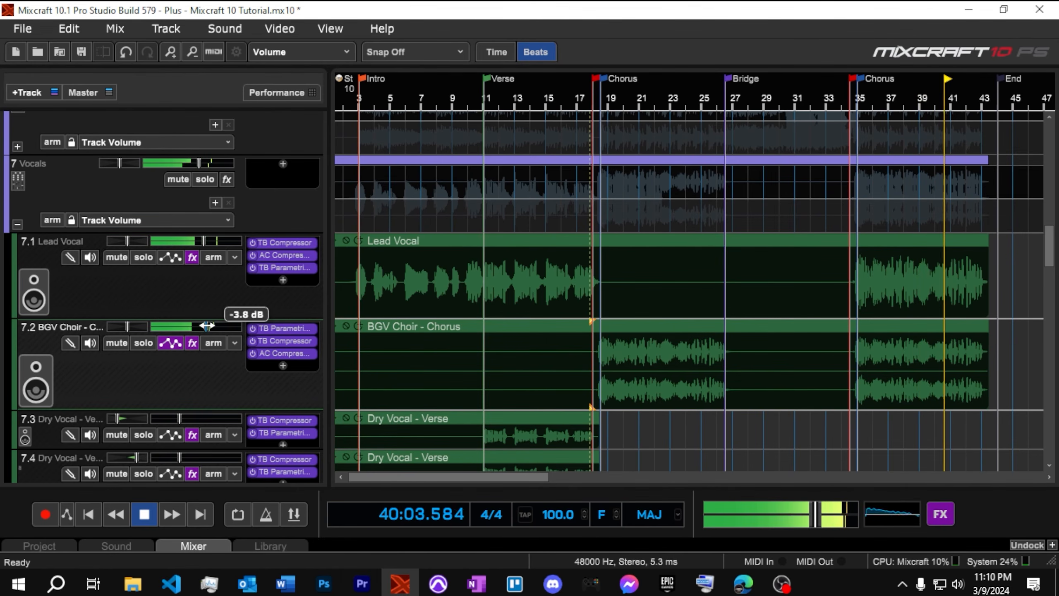
# Replay the last Chorus from bar 35 and lower the Lead Vocal - Chorus track's volume to about -4.9 dB
pyautogui.scroll(-4, 224, 295)
pyautogui.press('space')
pyautogui.click(862, 100)
pyautogui.press('space')
pyautogui.scroll(-3, 184, 389)
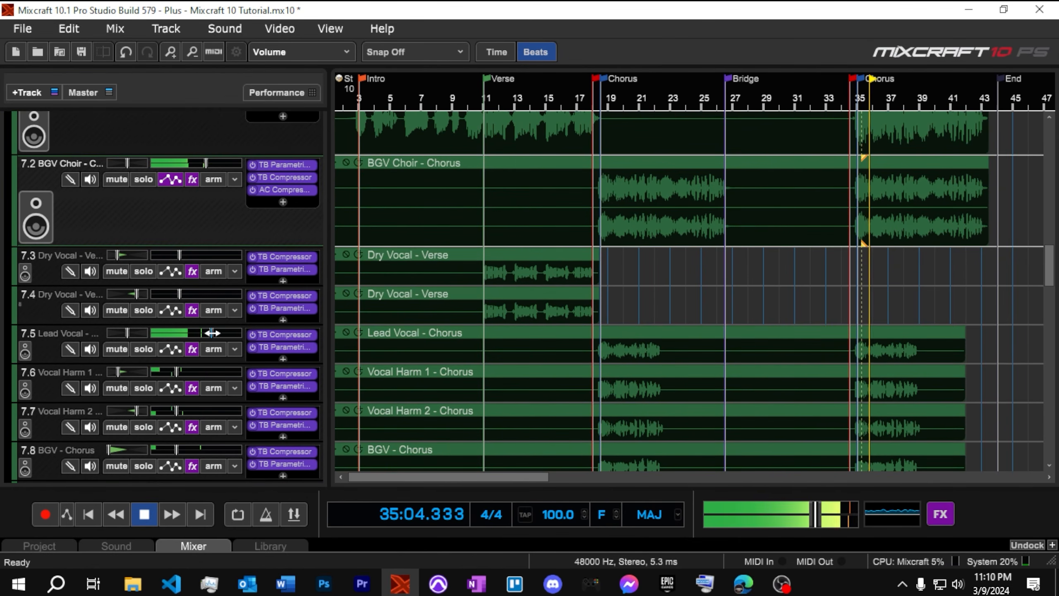
pyautogui.moveTo(213, 333); pyautogui.dragTo(202, 332)
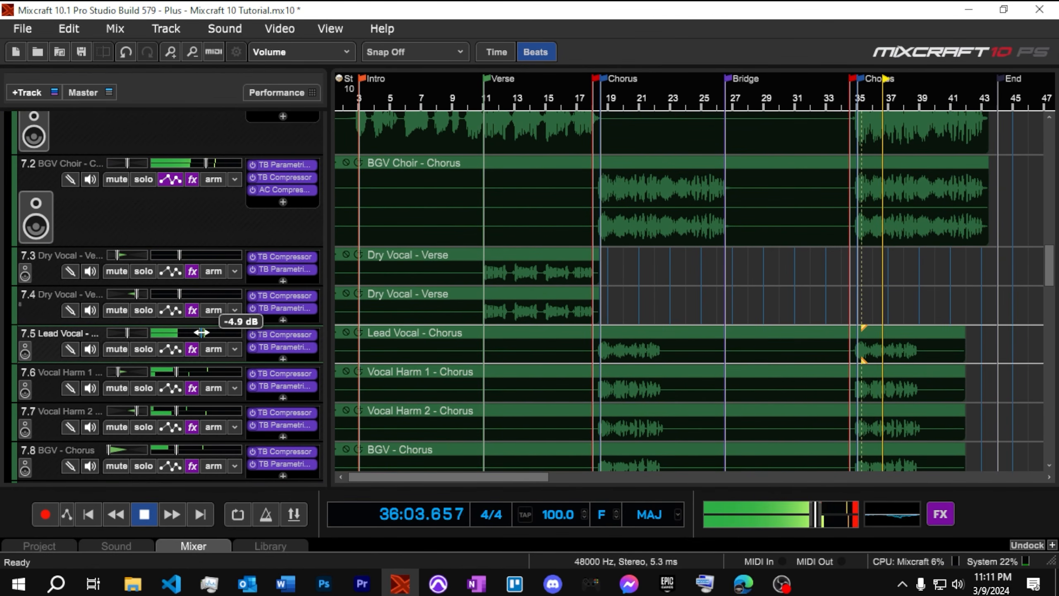
# Lower Vocal Harm 1 to about -13.9 dB, the first BGV - Chorus to about -14.7 dB, and Vocal Harm 2 and the second BGV similarly
pyautogui.moveTo(178, 368); pyautogui.dragTo(171, 369)
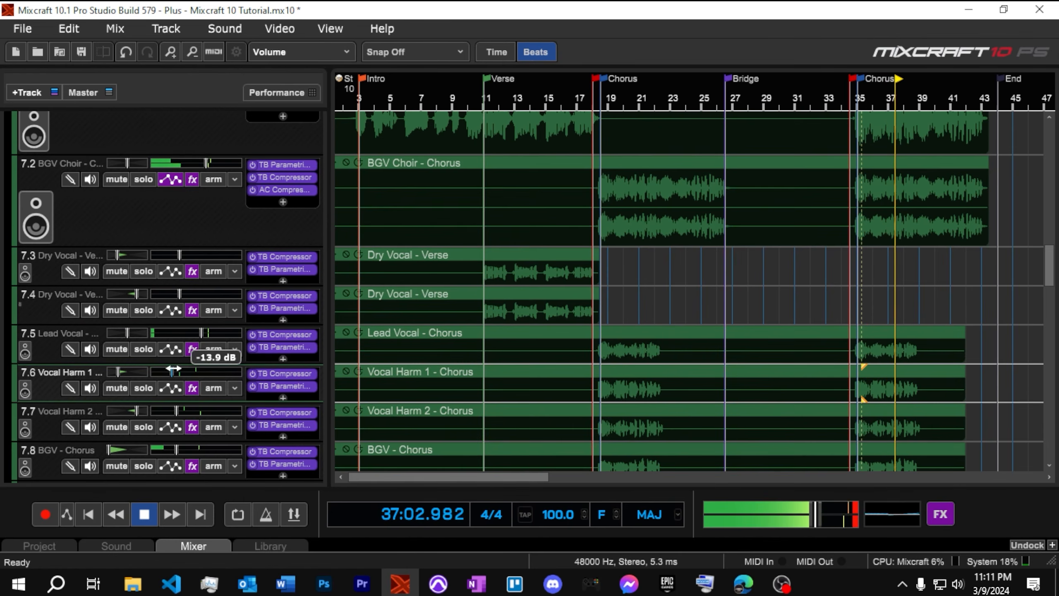
pyautogui.moveTo(176, 409); pyautogui.dragTo(172, 399)
pyautogui.scroll(-1, 217, 400)
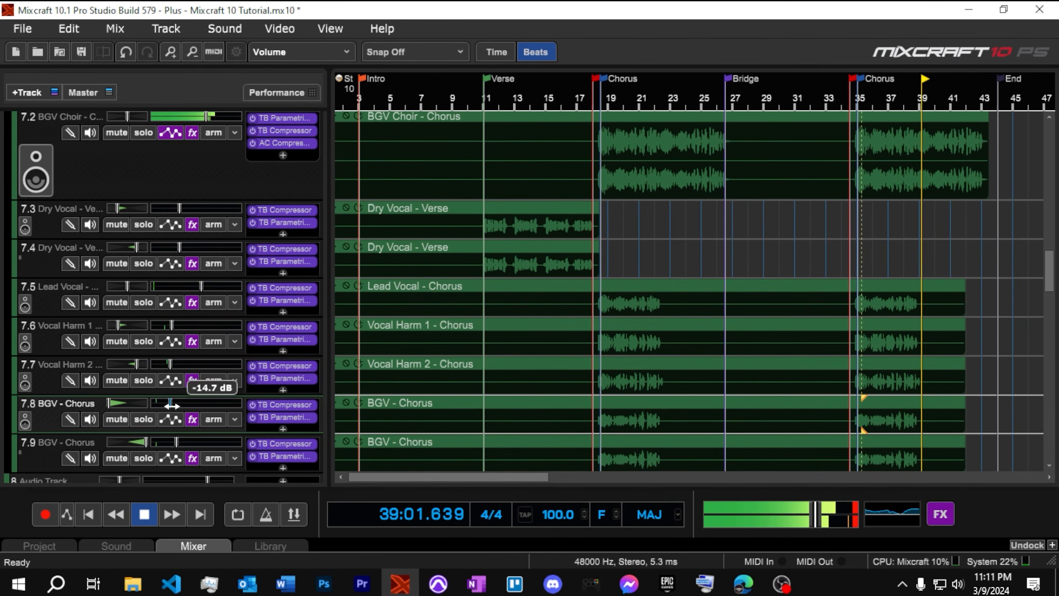
pyautogui.moveTo(176, 442); pyautogui.dragTo(169, 442)
# Replay the song from just before the last Chorus and lower the Reverse Cymbal track's volume slightly
pyautogui.click(853, 101)
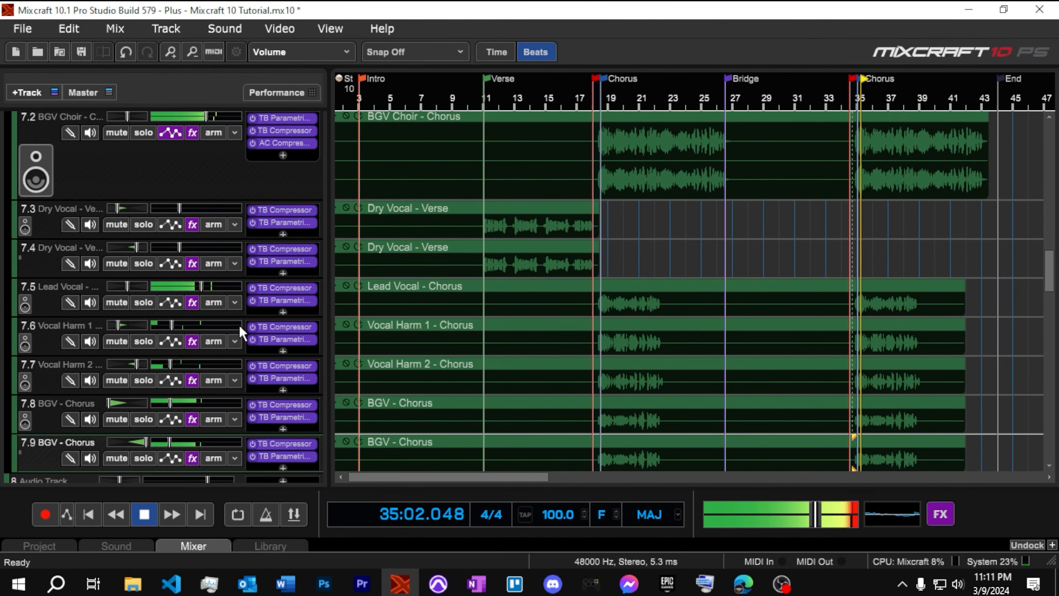
pyautogui.scroll(8, 217, 301)
pyautogui.scroll(10, 217, 301)
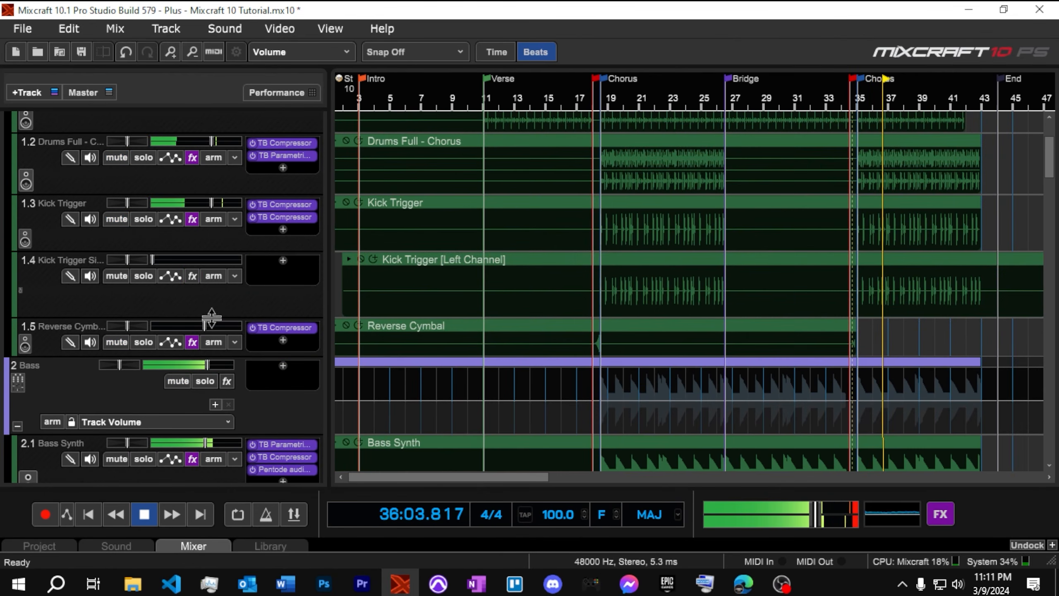
pyautogui.moveTo(205, 326); pyautogui.dragTo(194, 325)
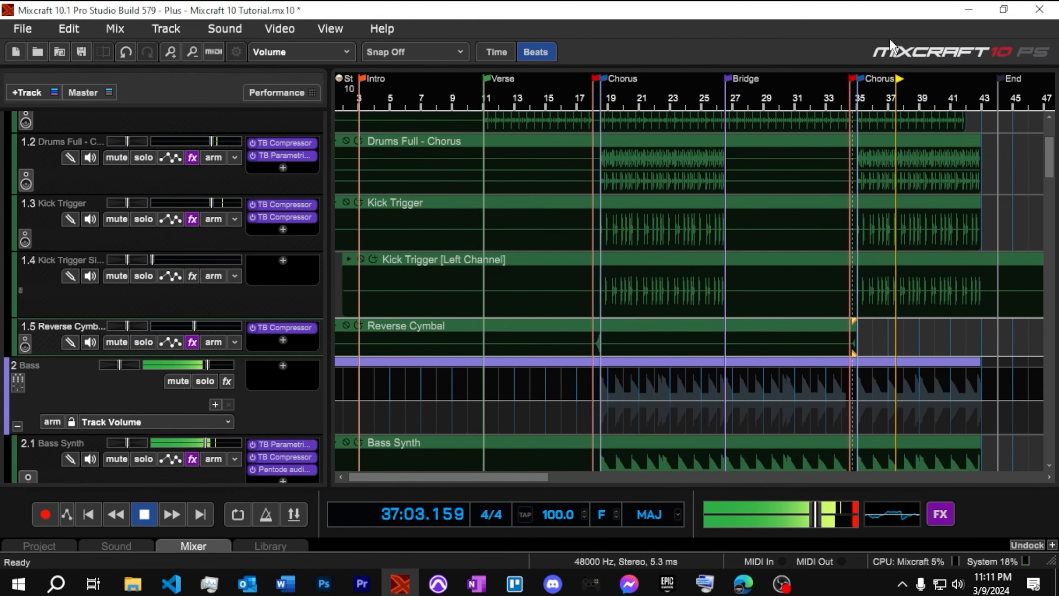
# Replay from just before the Break at bar 34 and lower the Vocals submix volume to about -5.9 dB
pyautogui.click(847, 111)
pyautogui.scroll(-10, 310, 355)
pyautogui.scroll(-10, 234, 378)
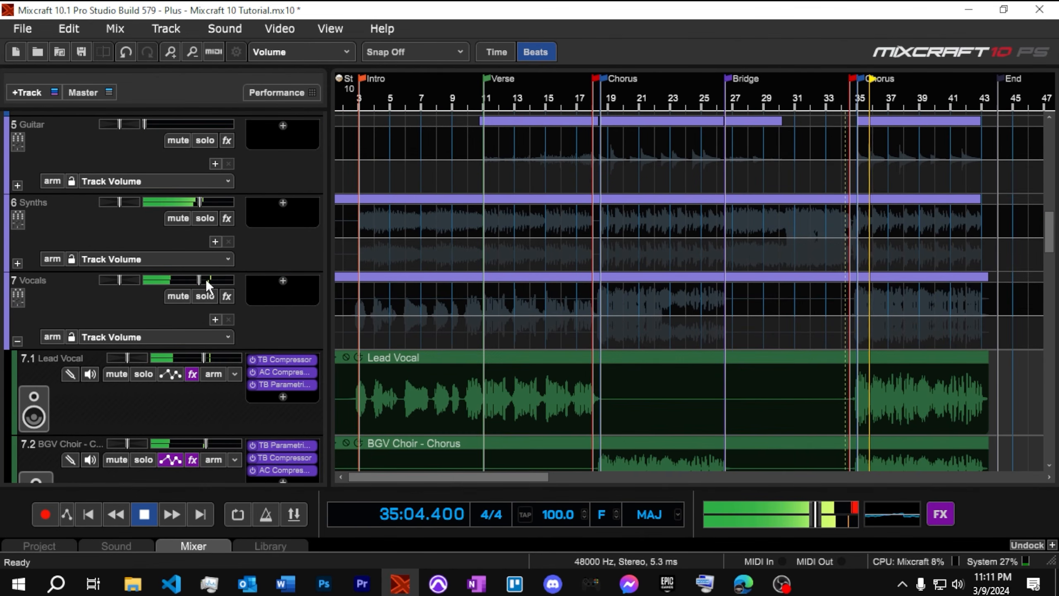
pyautogui.moveTo(199, 281); pyautogui.dragTo(190, 280)
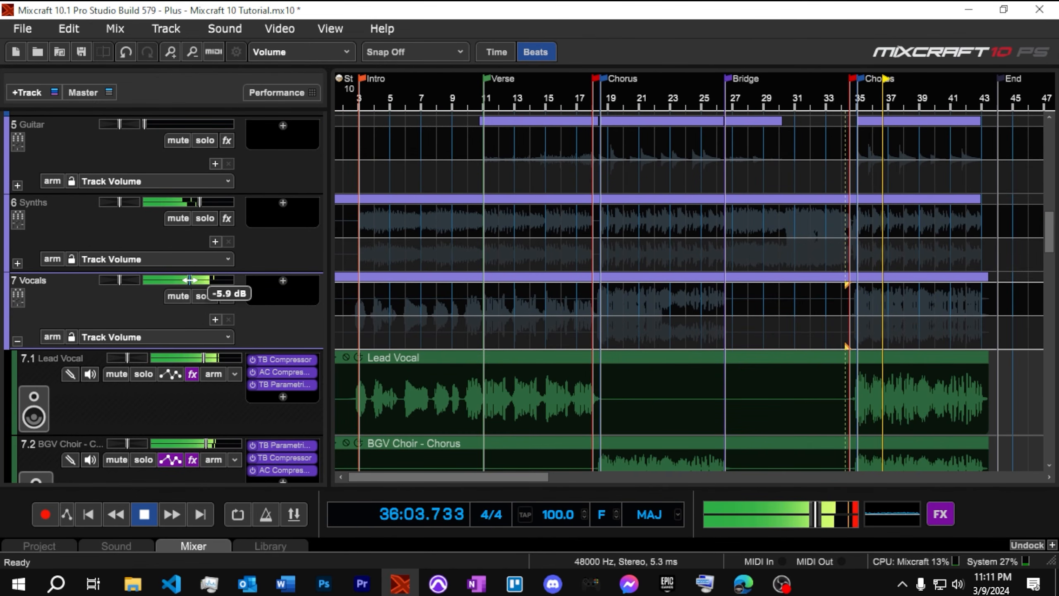
pyautogui.click(365, 356)
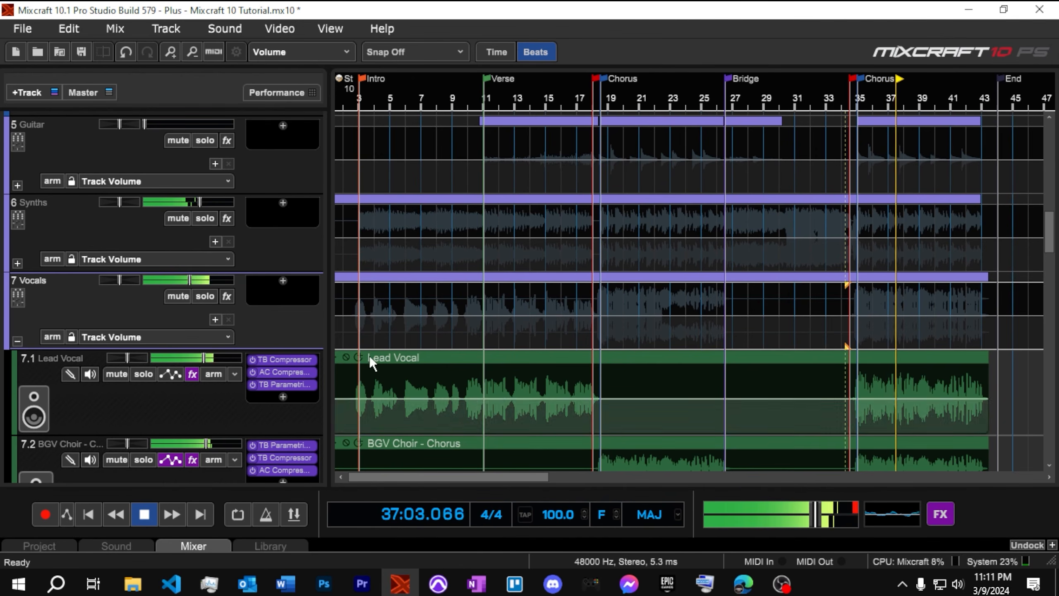
# Play the song from the Intro and raise the Lead Vocal track's volume
pyautogui.click(355, 93)
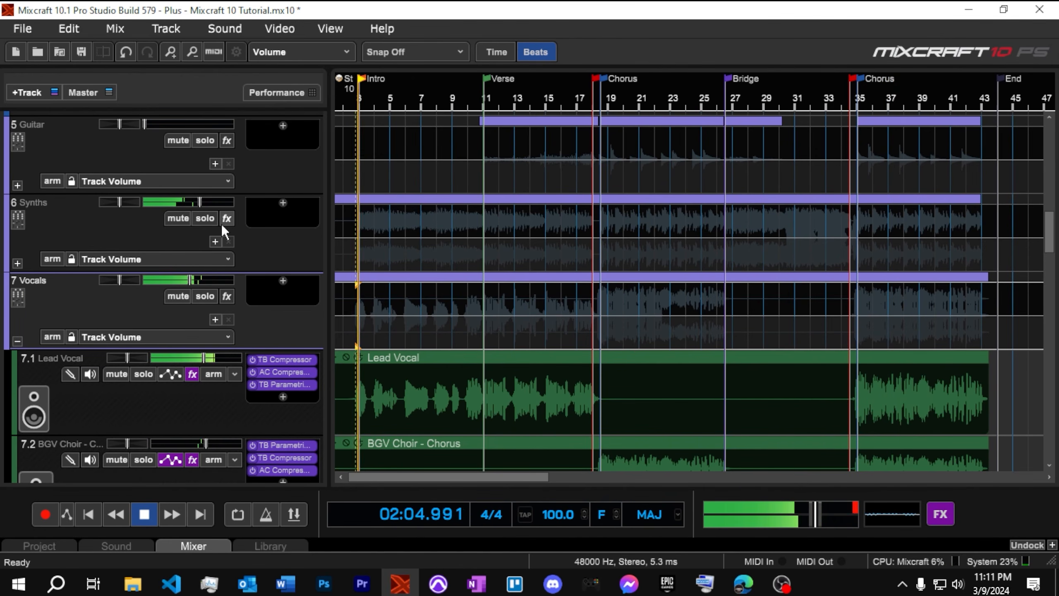
pyautogui.scroll(-4, 175, 376)
pyautogui.moveTo(203, 260); pyautogui.dragTo(216, 265)
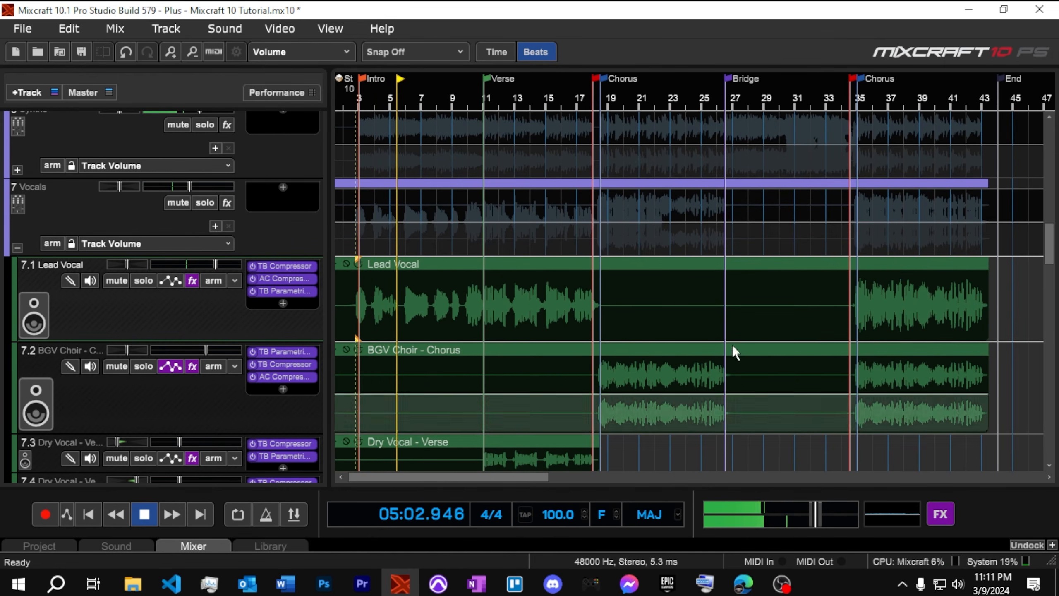
pyautogui.press('space')
pyautogui.press('space')
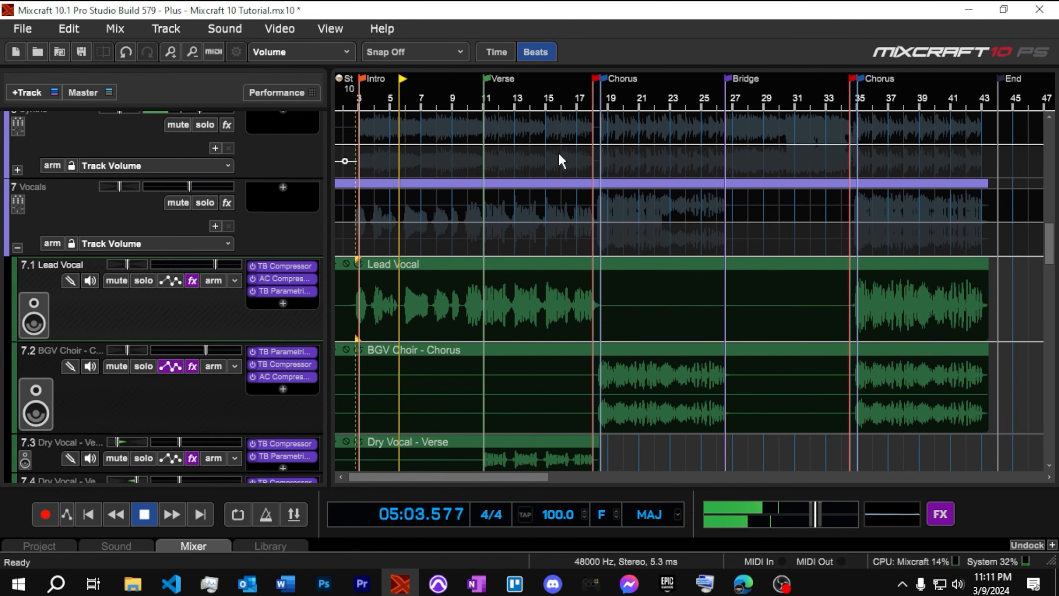
# Play the start of the Verse and of the last Chorus to compare the Lead Vocal's level, and stop playback
pyautogui.click(488, 105)
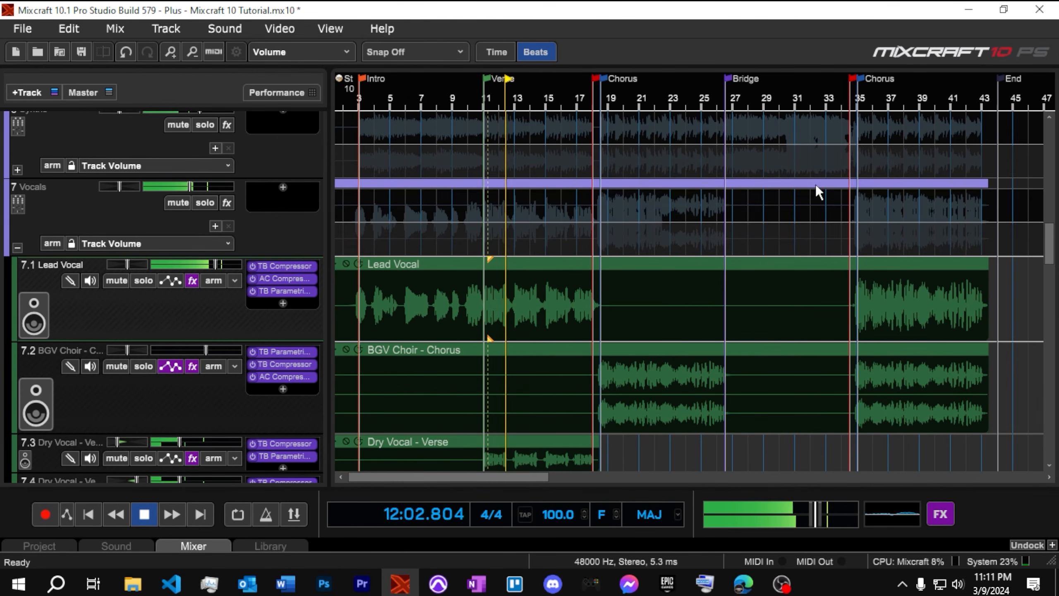
pyautogui.click(859, 110)
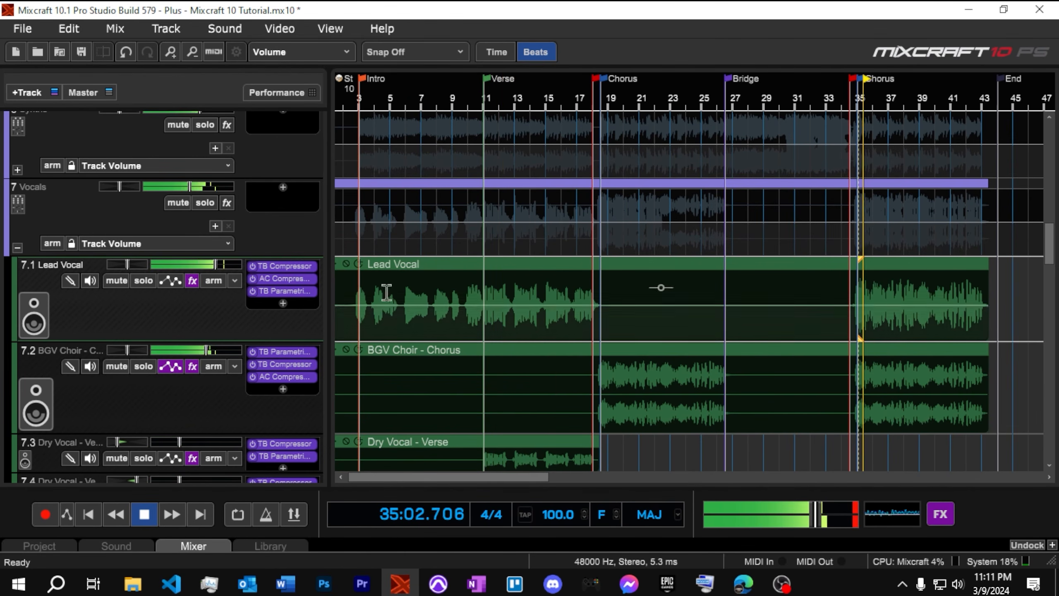
pyautogui.press('space')
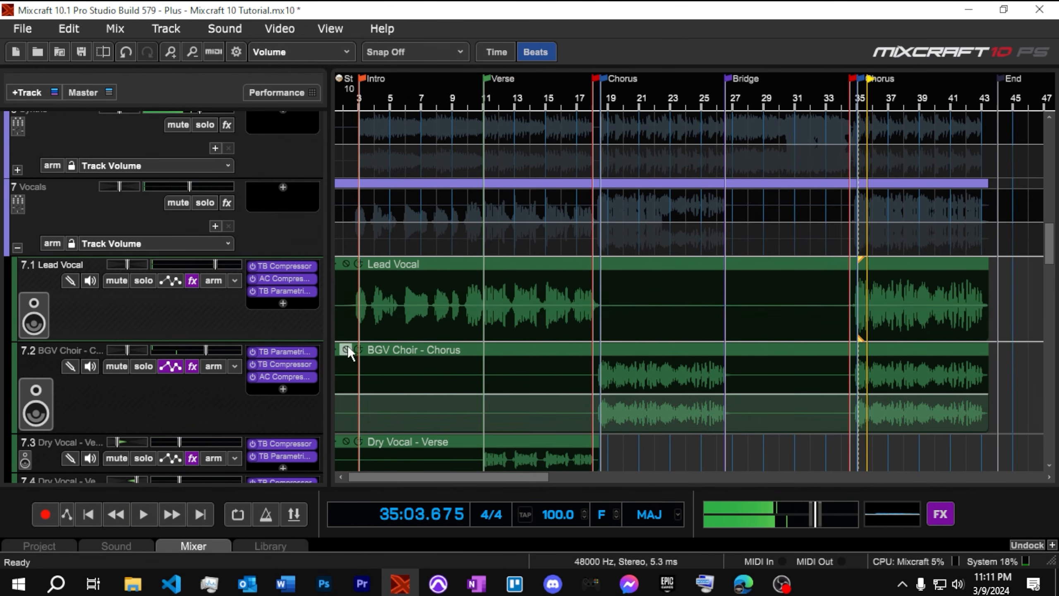
# Show the Lead Vocal's volume automation lane and add two points between the Break and the last Chorus
pyautogui.click(177, 280)
pyautogui.scroll(10, 918, 355)
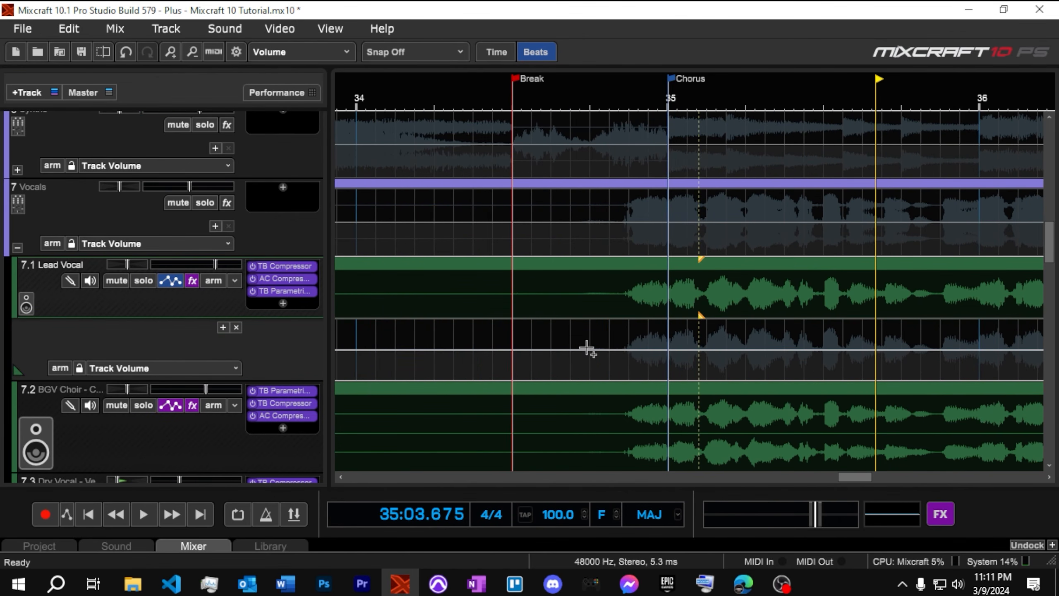
pyautogui.click(585, 350)
pyautogui.click(608, 350)
# Add two volume automation points after the Lead Vocal's last phrase near bar 43 and lower the first one
pyautogui.scroll(-3, 763, 349)
pyautogui.scroll(-8, 900, 350)
pyautogui.click(900, 95)
pyautogui.scroll(7, 607, 350)
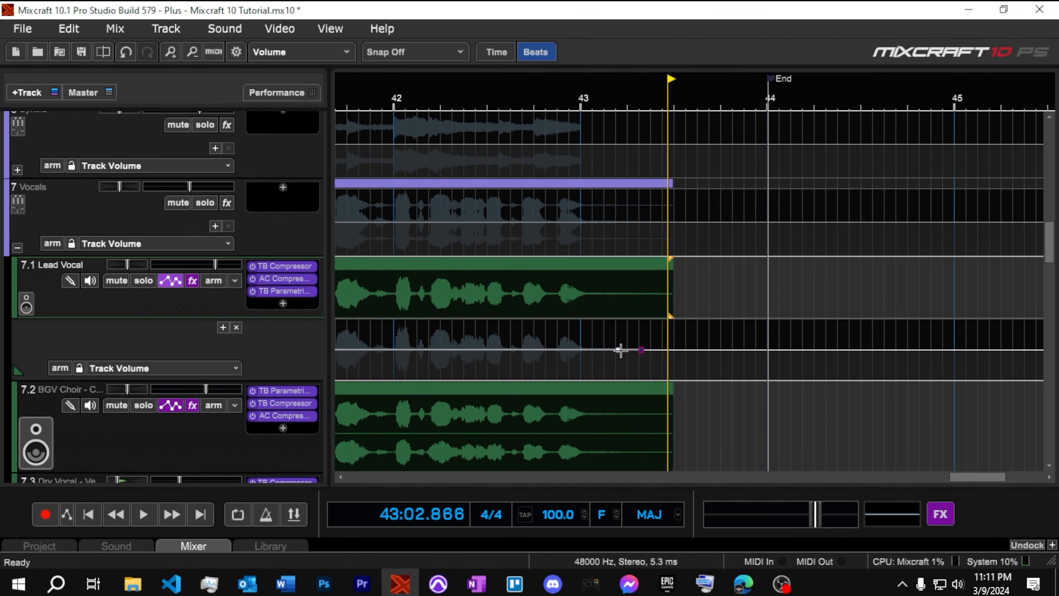
pyautogui.rightClick(620, 351)
pyautogui.click(584, 324)
pyautogui.press('Return')
# Edit the value of the Lead Vocal's second volume automation point just before the last Chorus
pyautogui.scroll(-5, 500, 380)
pyautogui.click(509, 109)
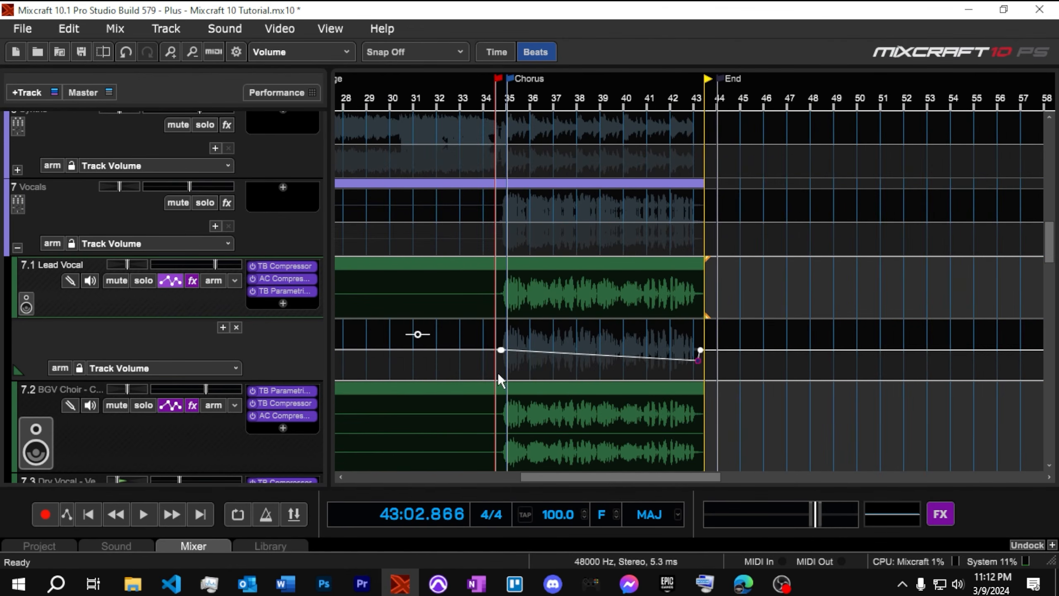
pyautogui.scroll(6, 642, 340)
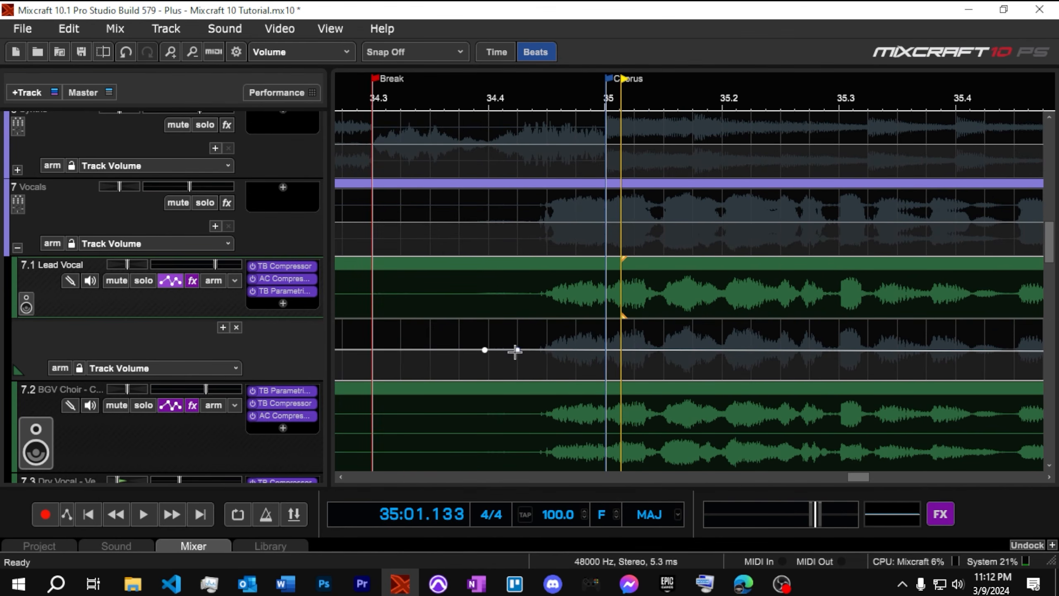
pyautogui.rightClick(519, 350)
pyautogui.click(546, 321)
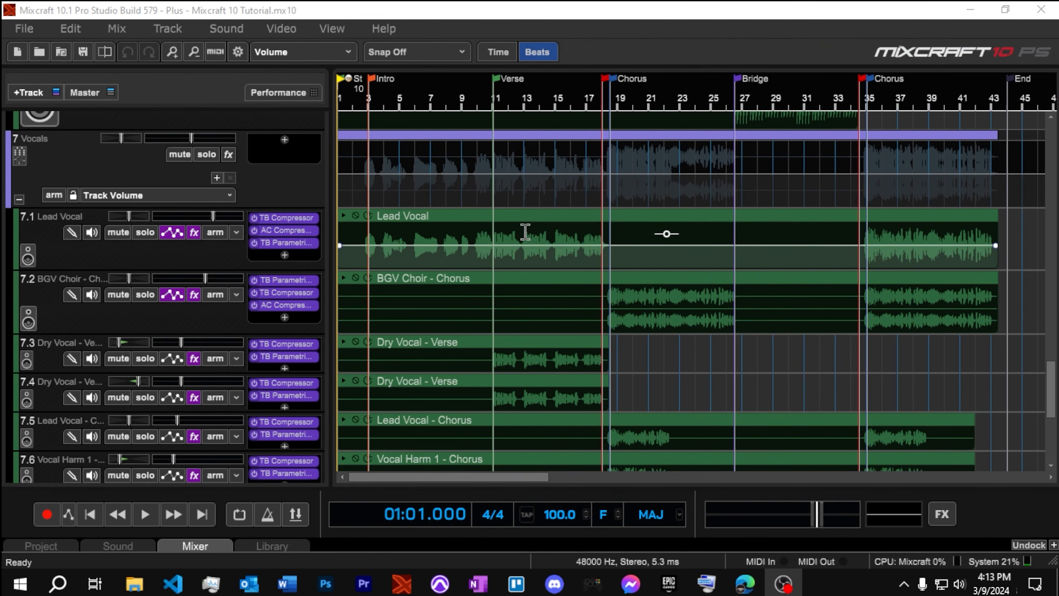
# Start a mixdown to WAV on the Desktop and name the file "Plus - Mixcraft Like A Pro"
pyautogui.click(201, 4)
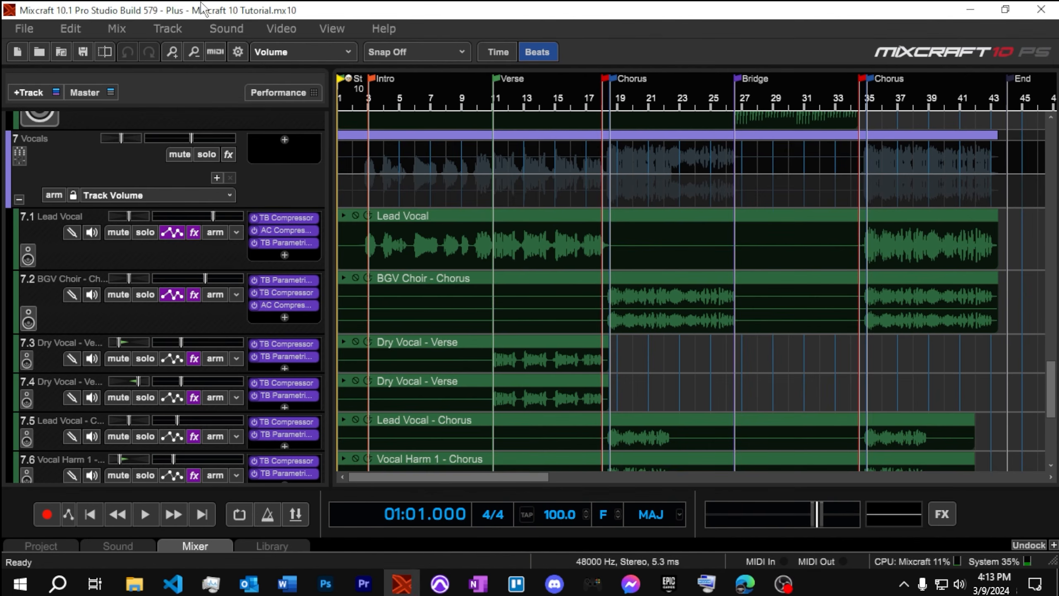
pyautogui.click(33, 25)
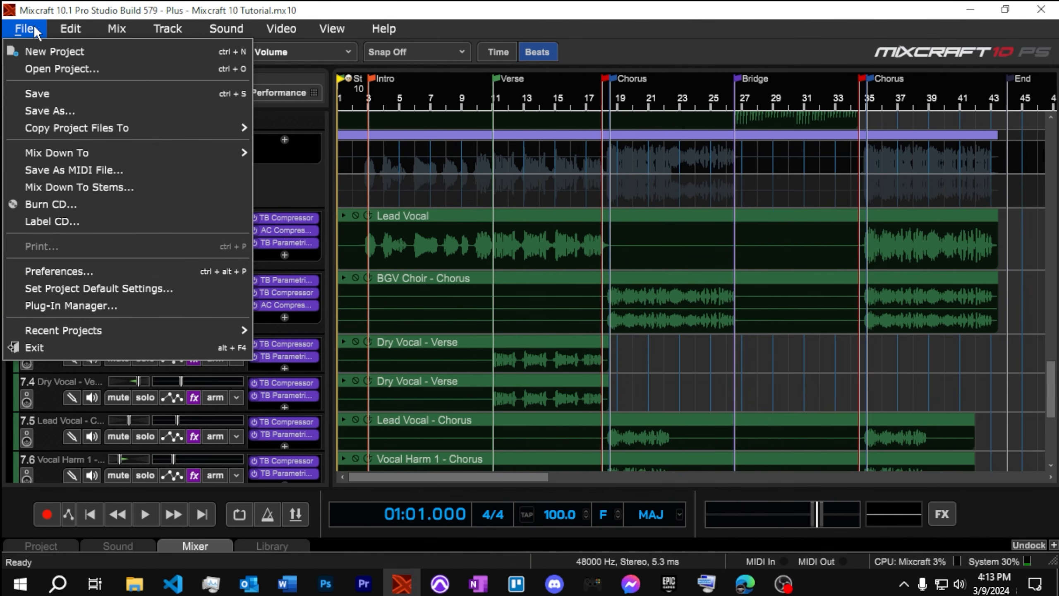
pyautogui.moveTo(78, 156)
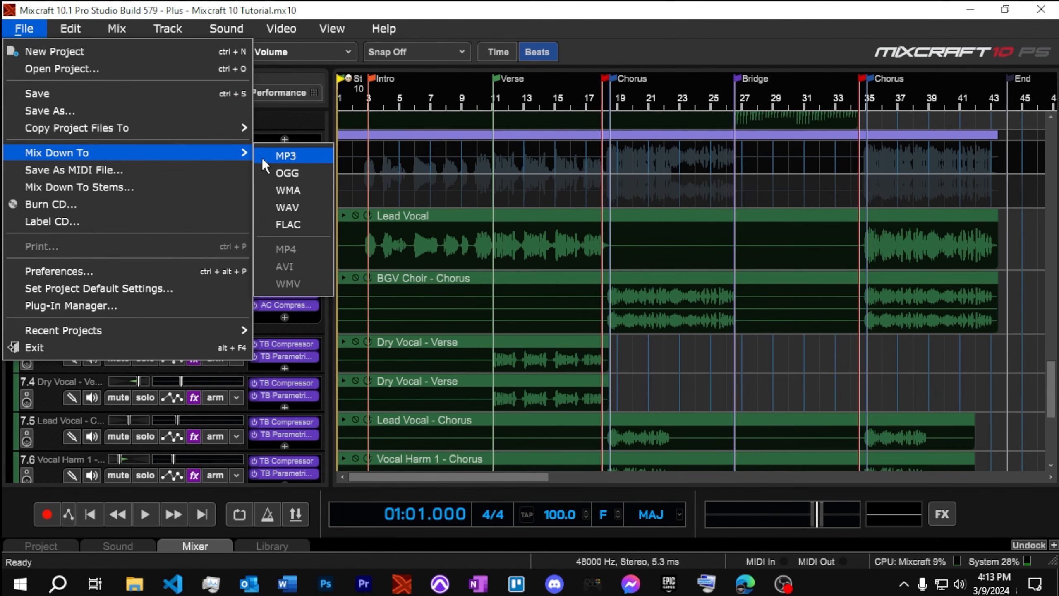
pyautogui.click(280, 211)
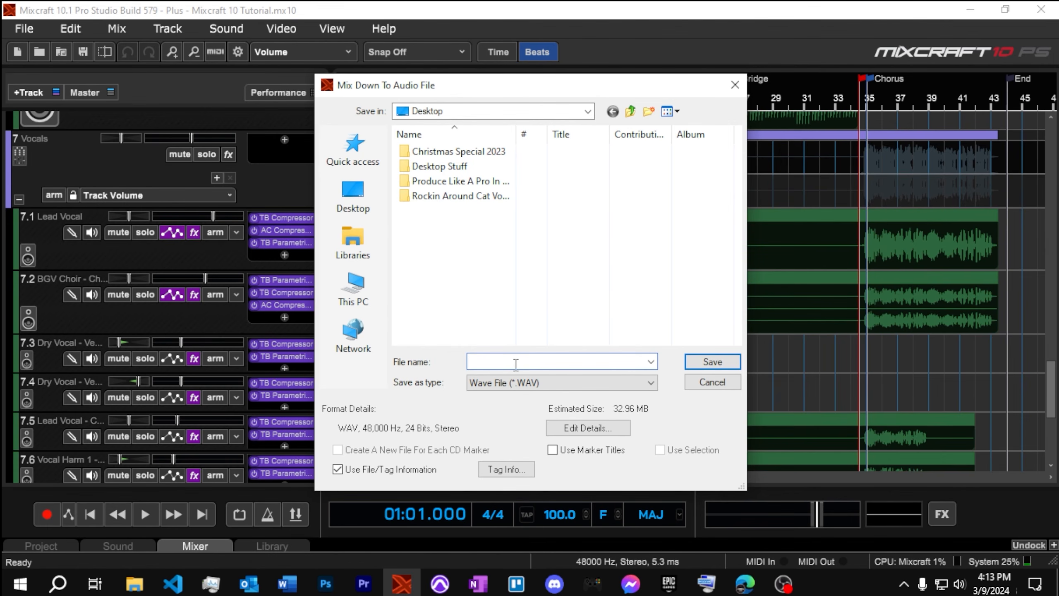
pyautogui.write('Plus - Mixcraft Like A Pro')
# Check the custom sample rate, bit depth and channel settings of the WAV mixdown and accept them
pyautogui.click(588, 432)
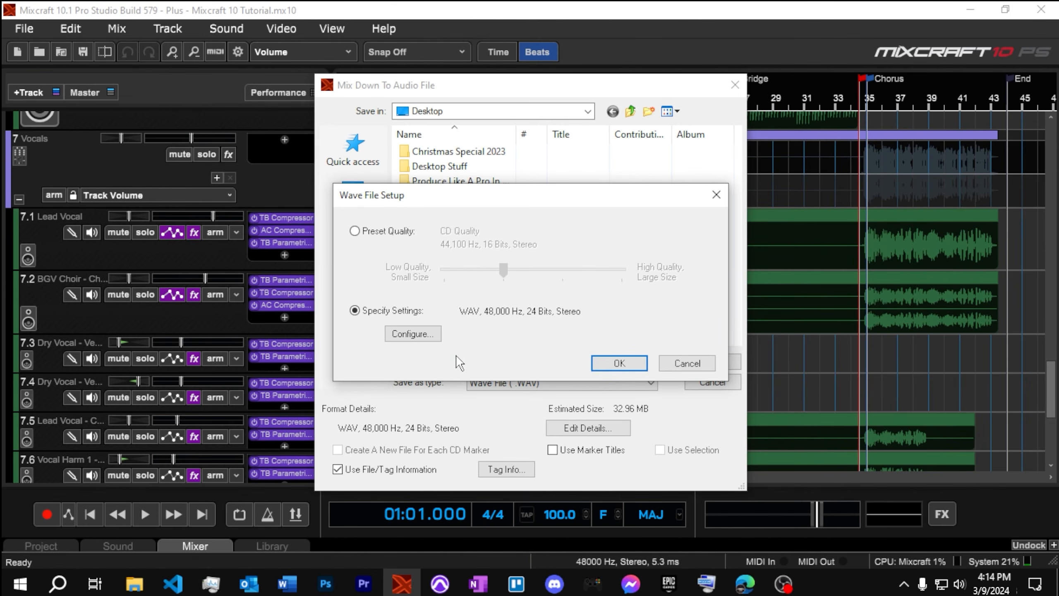
pyautogui.click(429, 339)
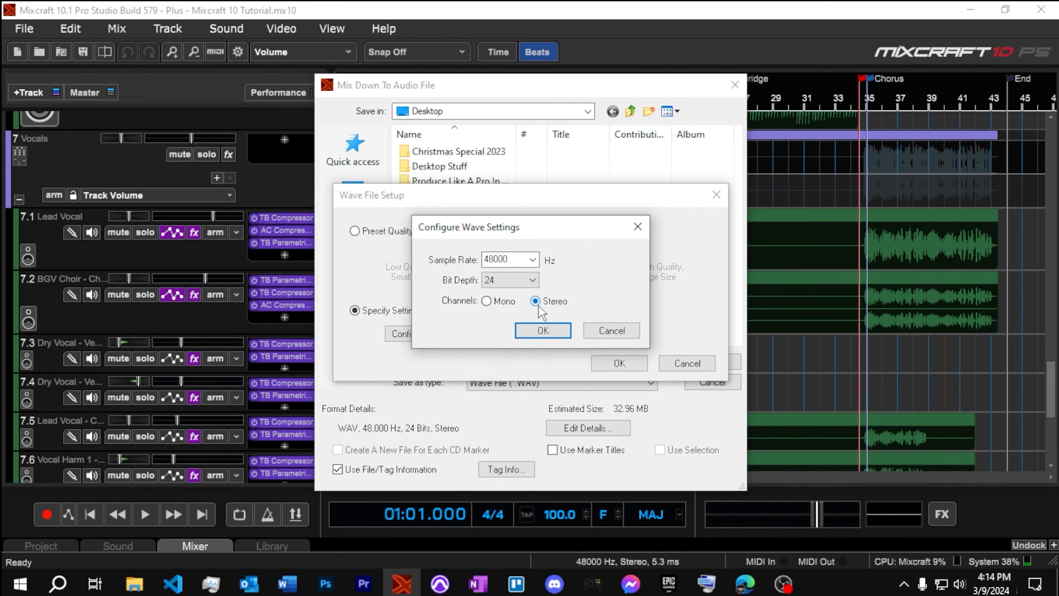
pyautogui.click(537, 332)
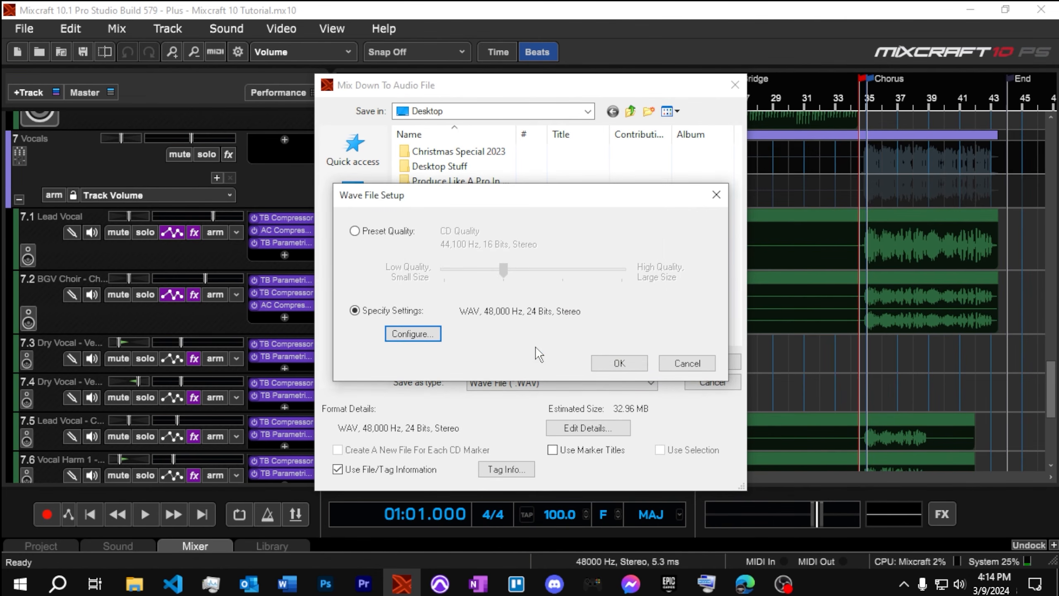
pyautogui.click(612, 364)
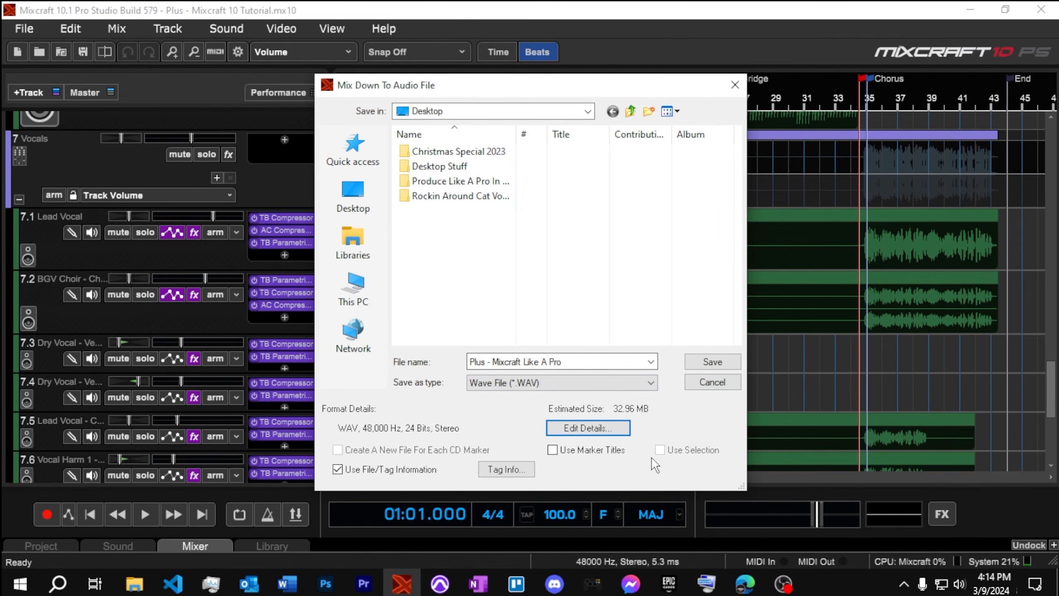
# Save the WAV mixdown and open the exported song file from the desktop
pyautogui.click(708, 363)
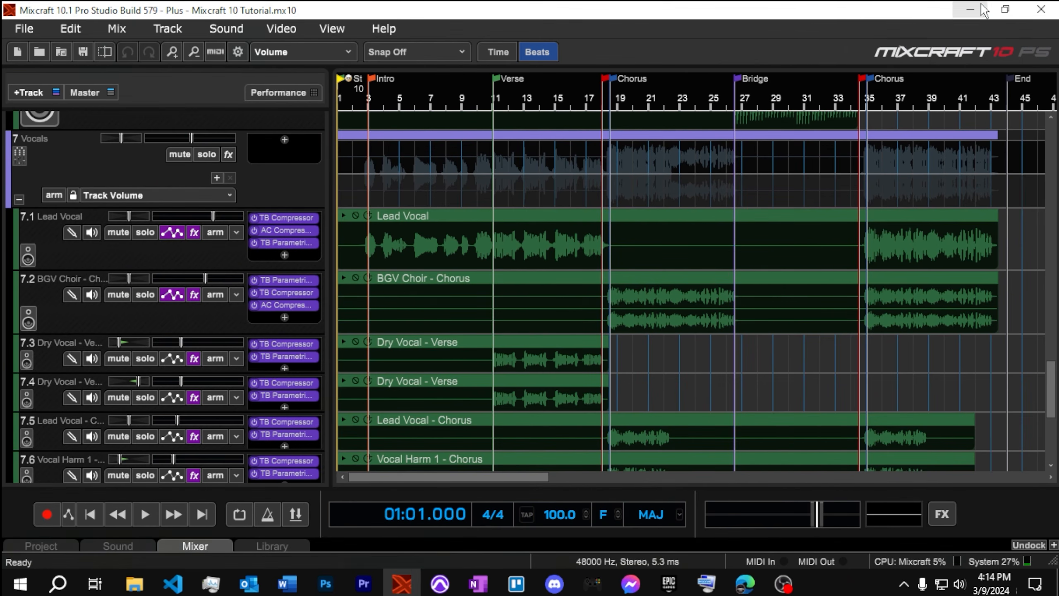
pyautogui.click(970, 9)
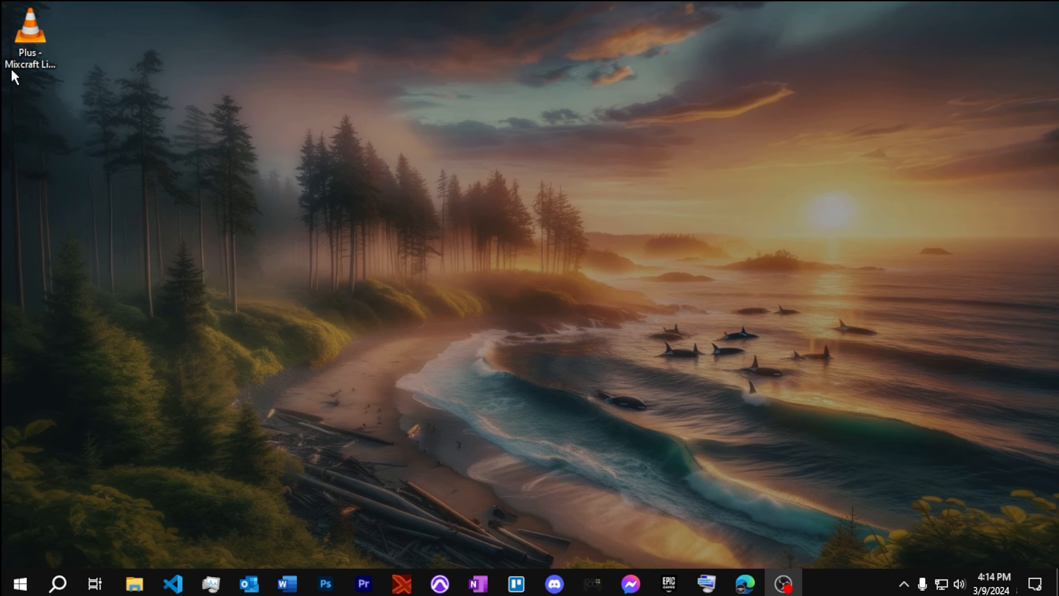
pyautogui.doubleClick(54, 46)
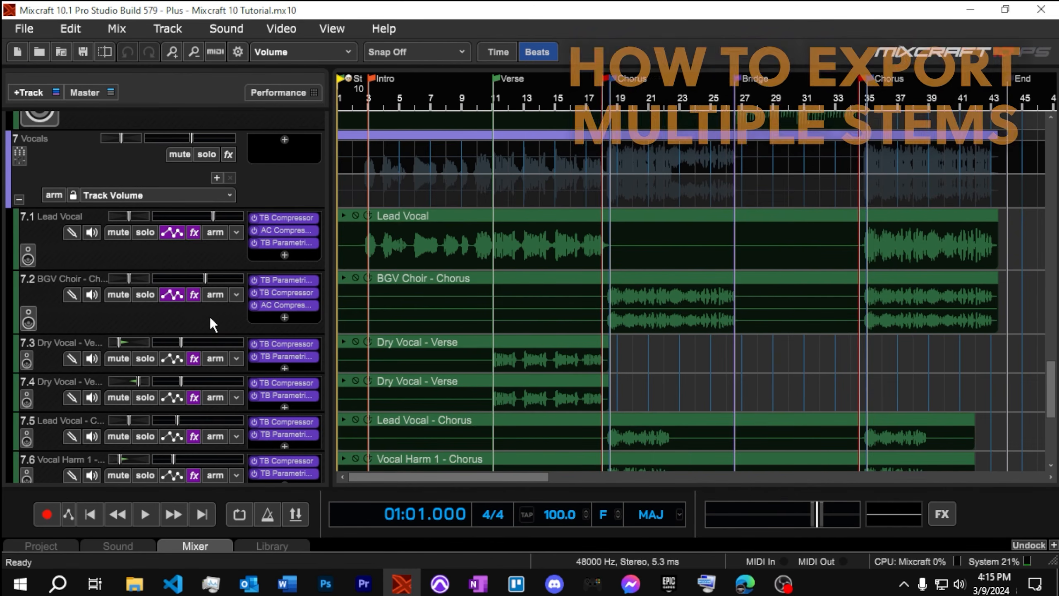
# Select the whole song on the timeline from the End marker back to bar 1 and open the mixdown to stems settings
pyautogui.click(30, 35)
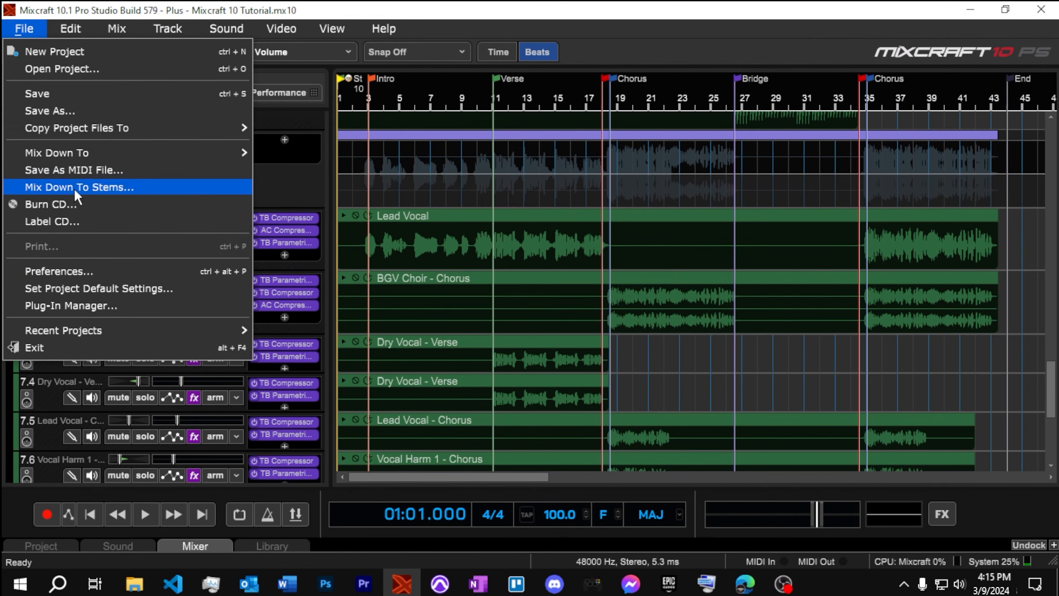
pyautogui.click(154, 193)
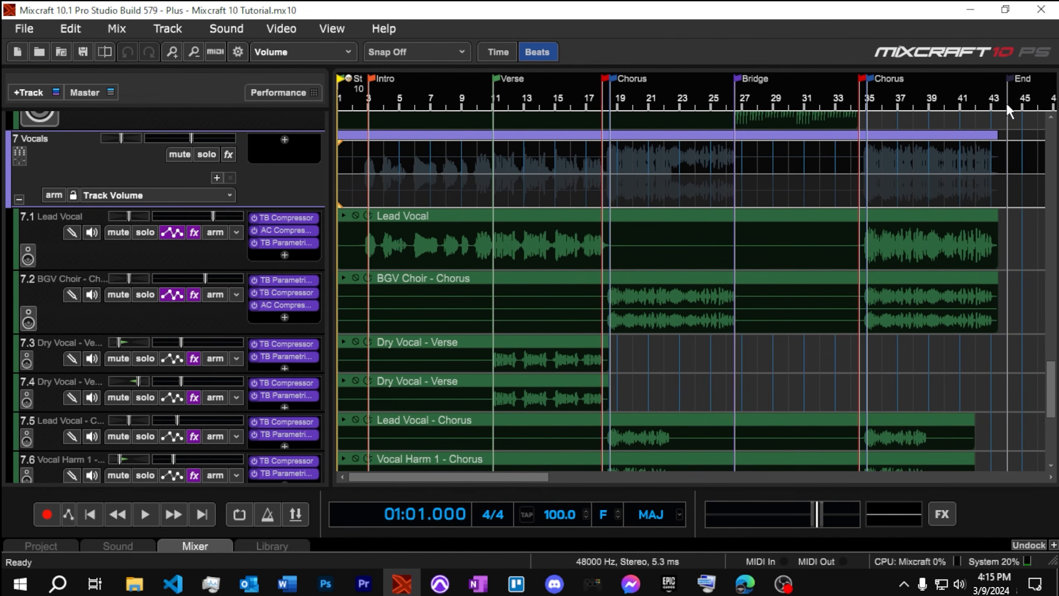
pyautogui.moveTo(1006, 102)
pyautogui.mouseDown()
pyautogui.moveTo(387, 173)
pyautogui.moveTo(255, 166)
pyautogui.mouseUp()
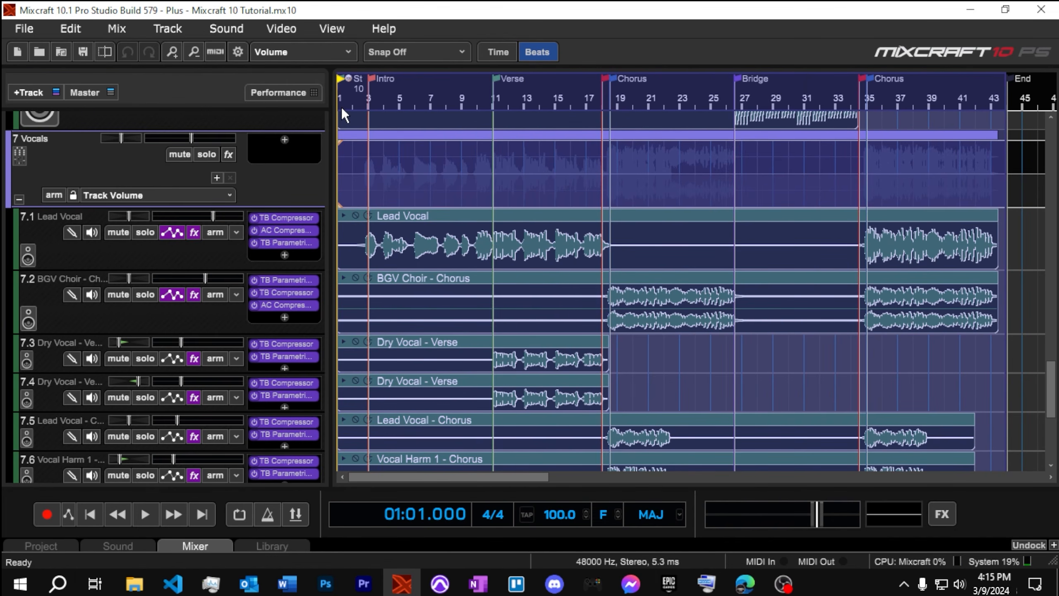
pyautogui.click(28, 30)
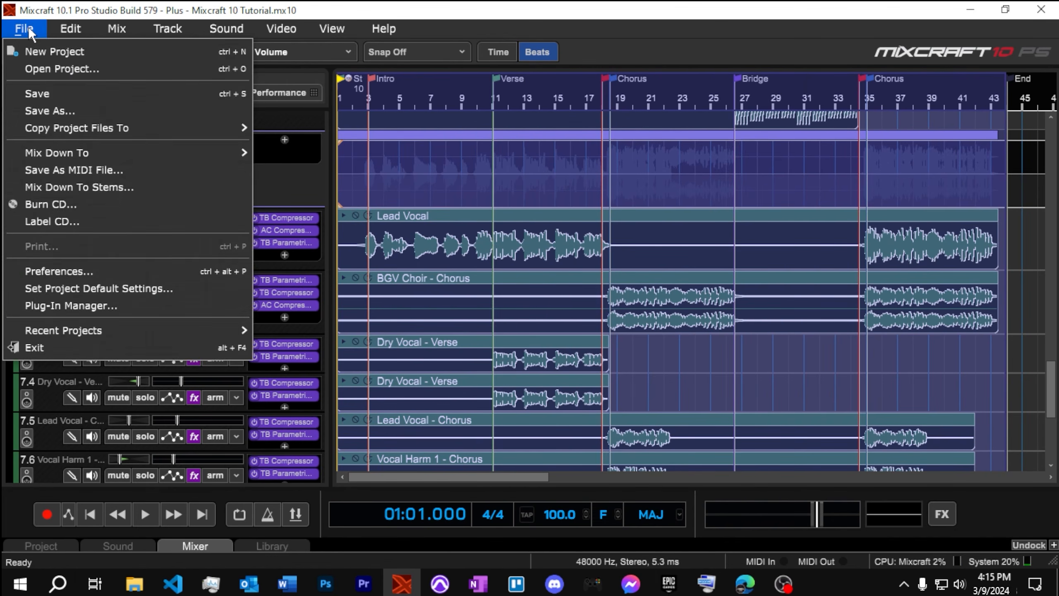
pyautogui.click(92, 189)
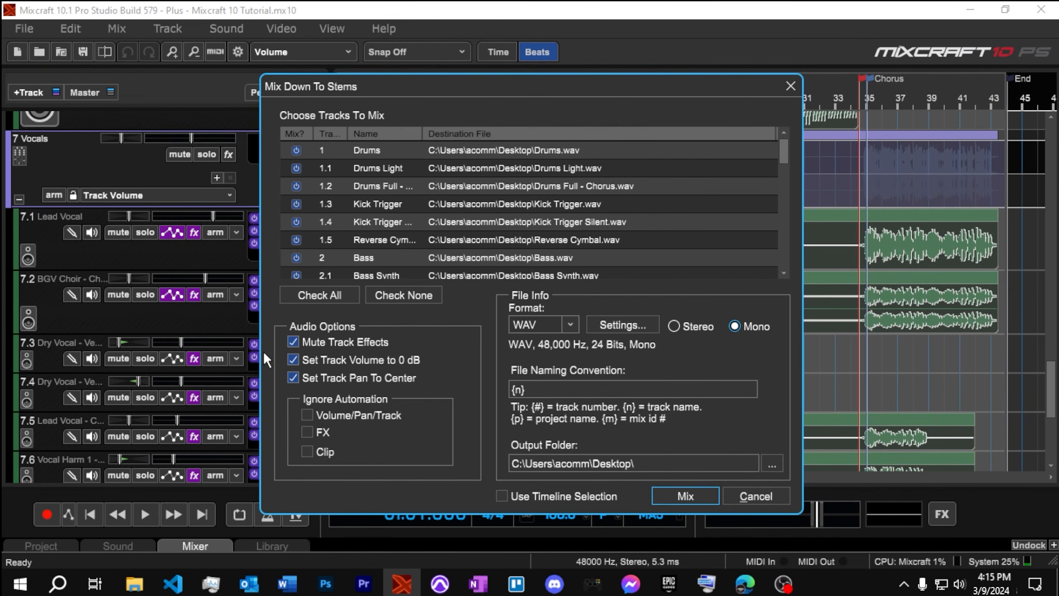
# Exclude the Drums and Bass parent tracks from the stem mixdown and review the remaining tracks in the list
pyautogui.click(299, 149)
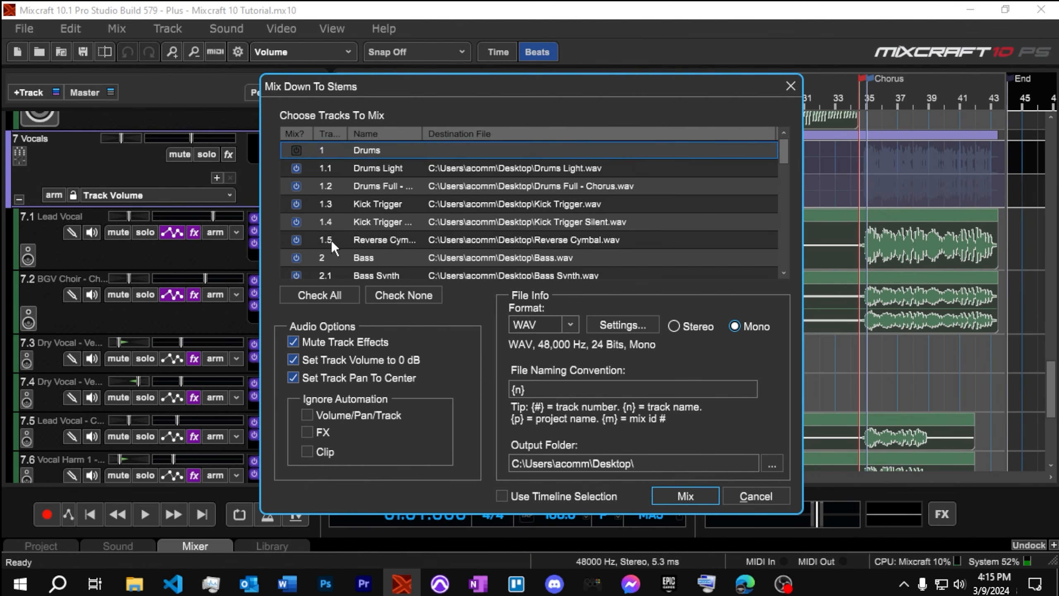
pyautogui.scroll(-1, 331, 240)
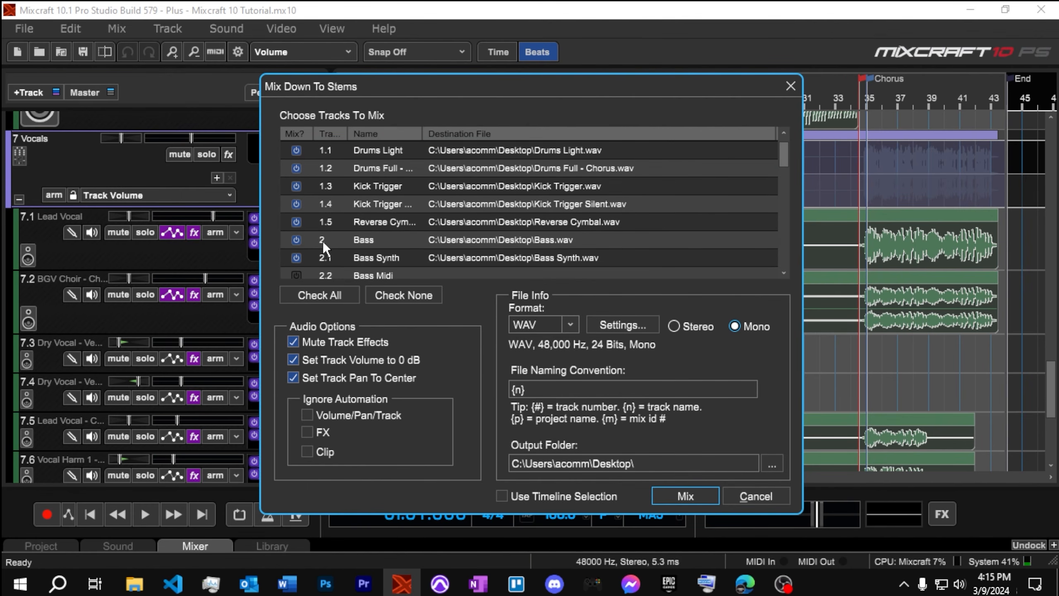
pyautogui.click(300, 239)
pyautogui.scroll(-3, 420, 212)
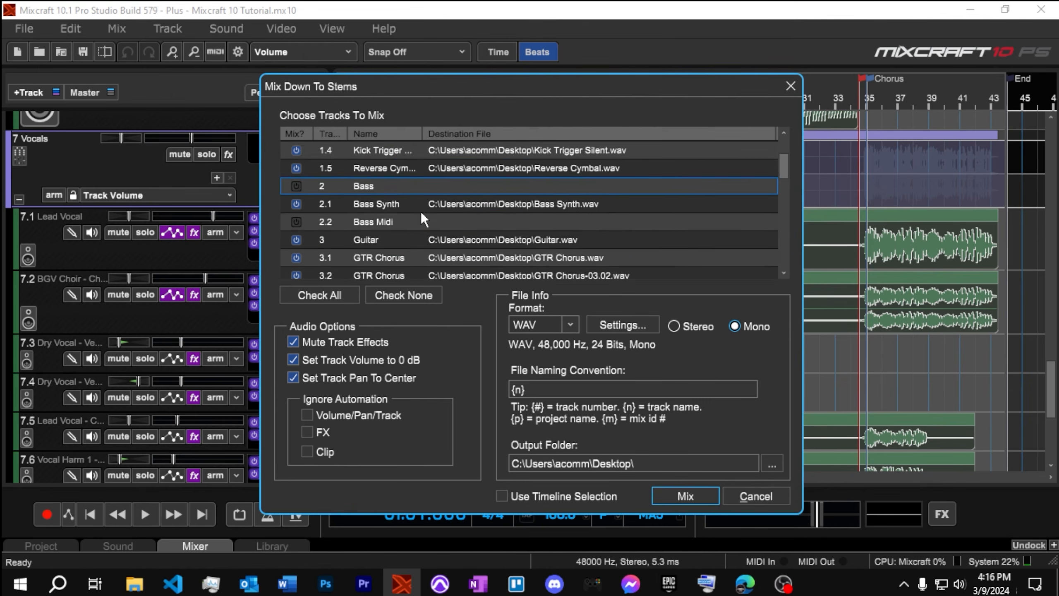
pyautogui.scroll(-1, 422, 209)
pyautogui.scroll(-10, 403, 214)
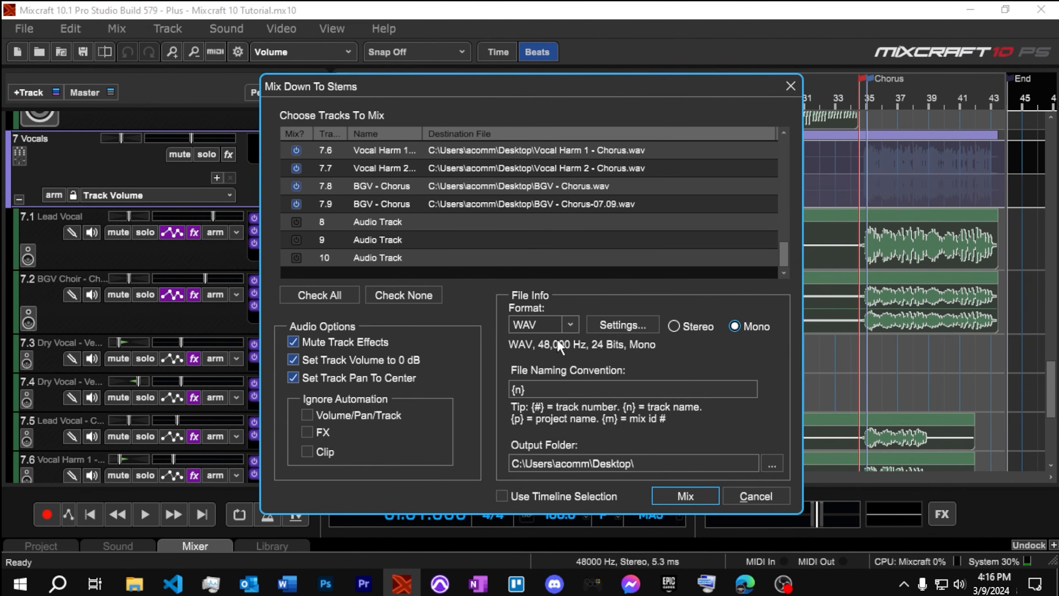
# Keep WAV as the stem format, limit the mixdown to the timeline selection and check that selection behind the dialog
pyautogui.click(570, 326)
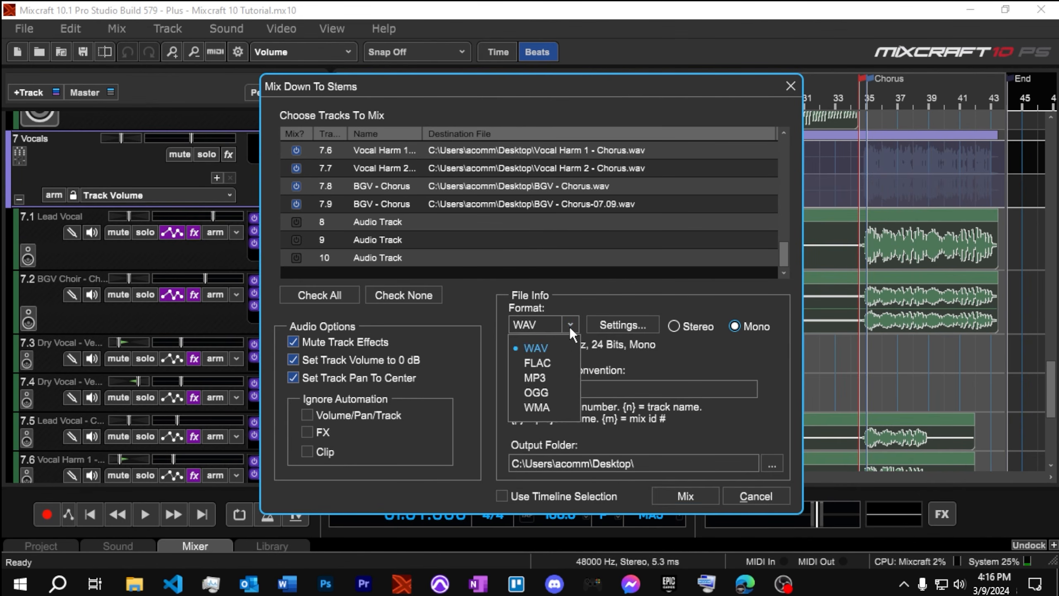
pyautogui.click(571, 327)
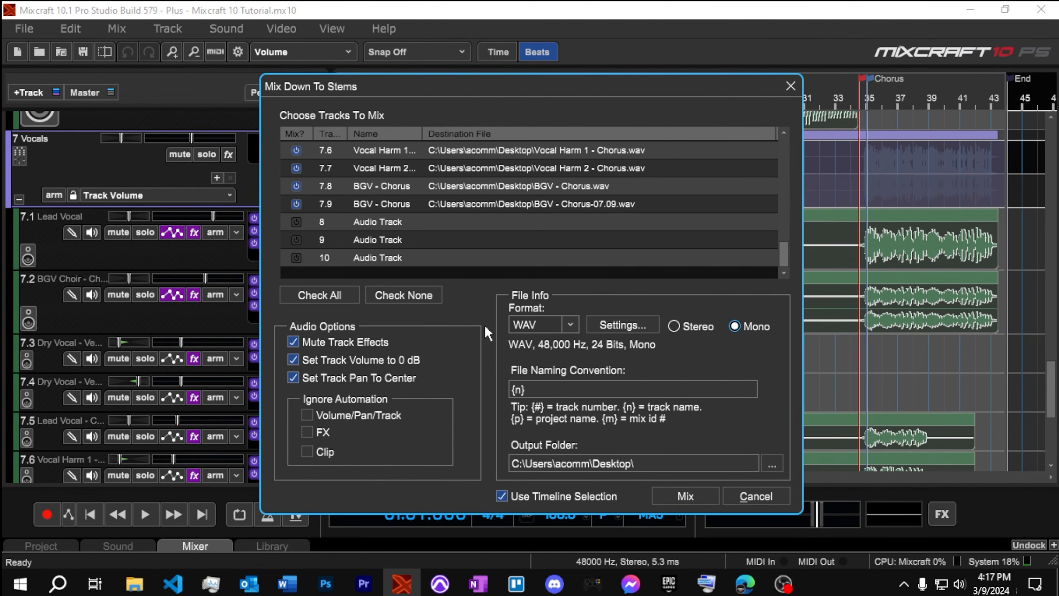
pyautogui.moveTo(667, 86); pyautogui.dragTo(491, 441)
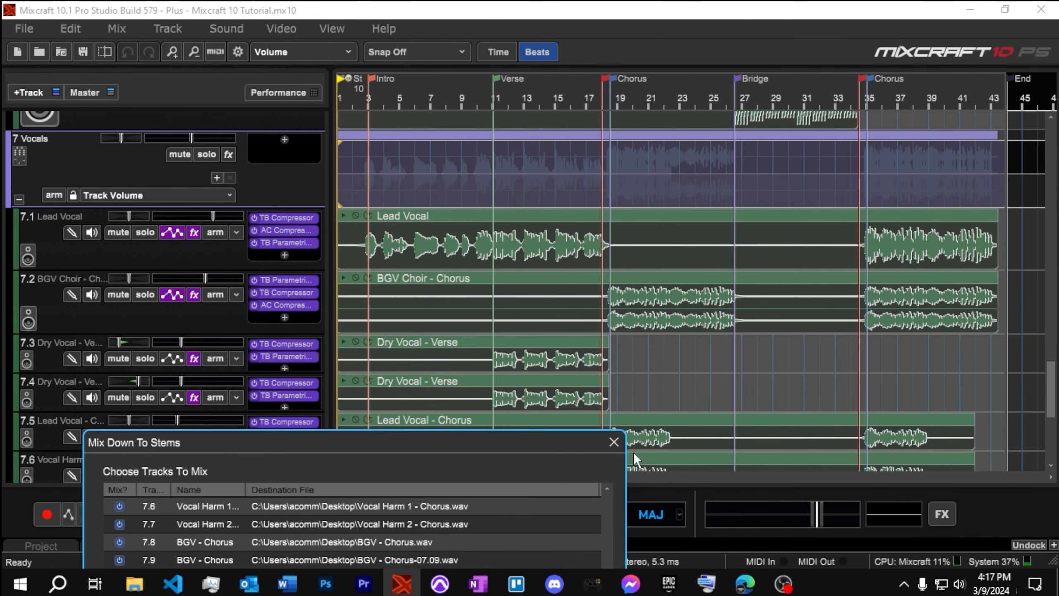
pyautogui.moveTo(558, 447); pyautogui.dragTo(564, 431)
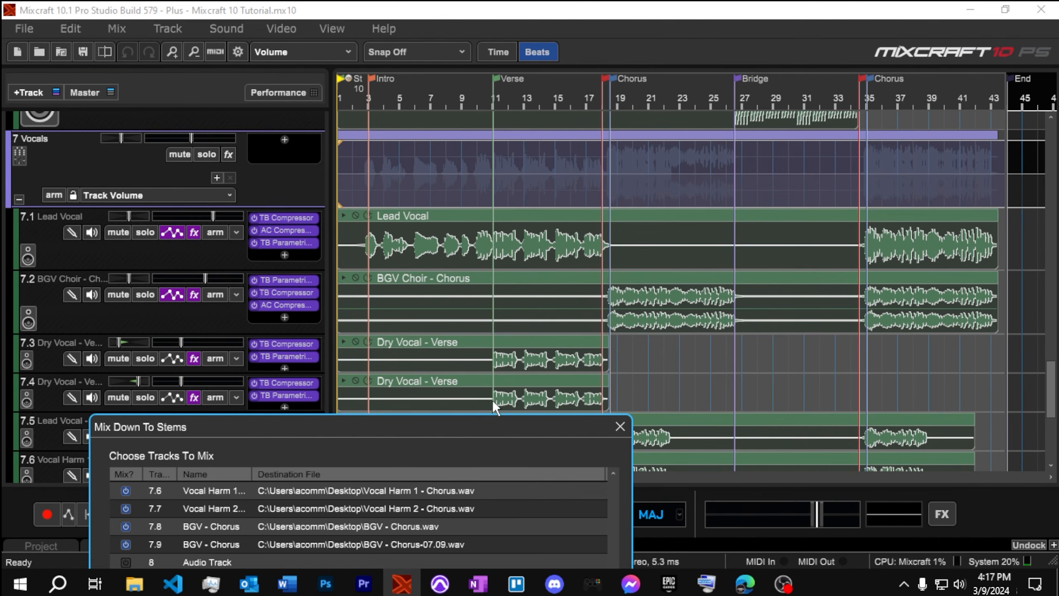
pyautogui.moveTo(487, 424); pyautogui.dragTo(704, 42)
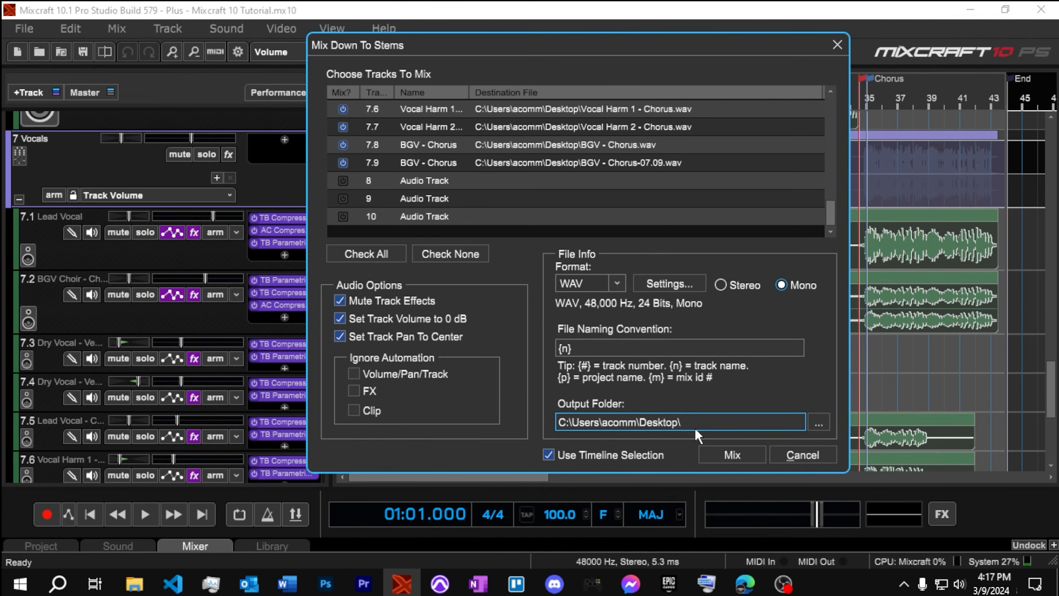
# Create a folder named "Mixcraft Tutorial Stems" on the Desktop and choose it as the output folder for the stems
pyautogui.click(822, 425)
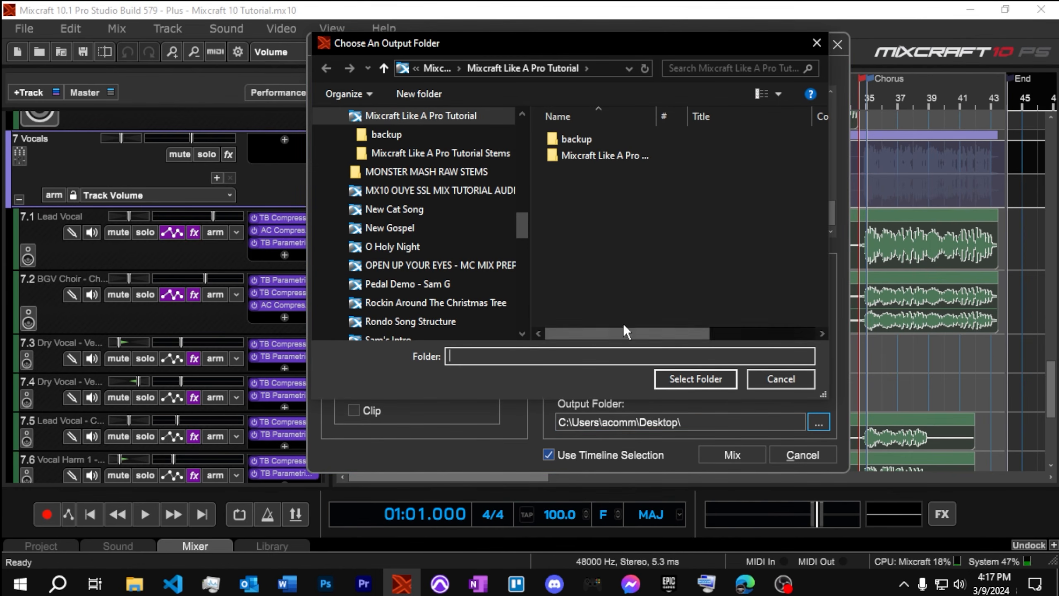
pyautogui.rightClick(594, 188)
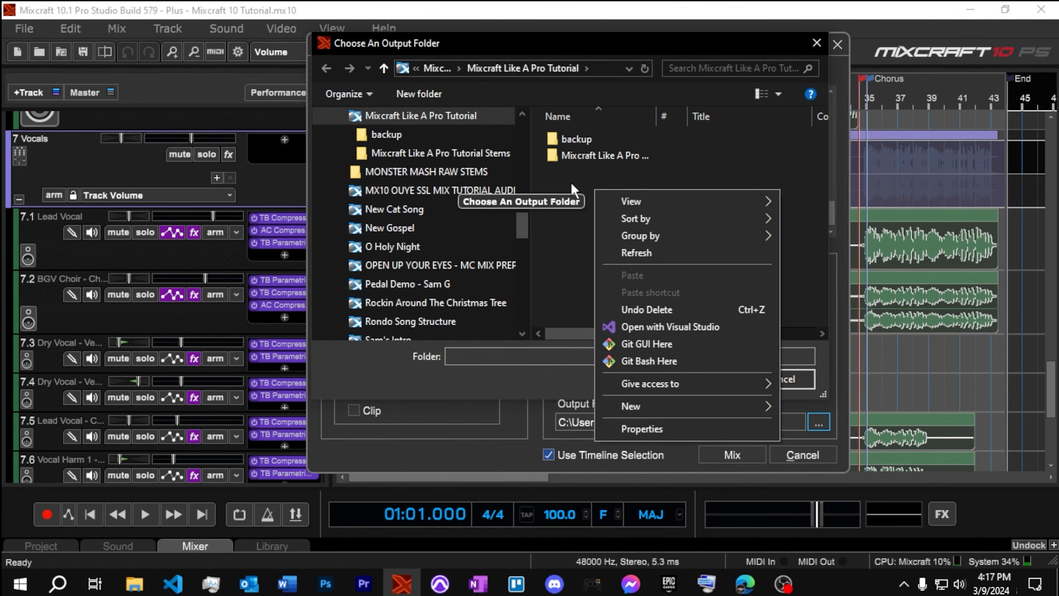
pyautogui.press('Escape')
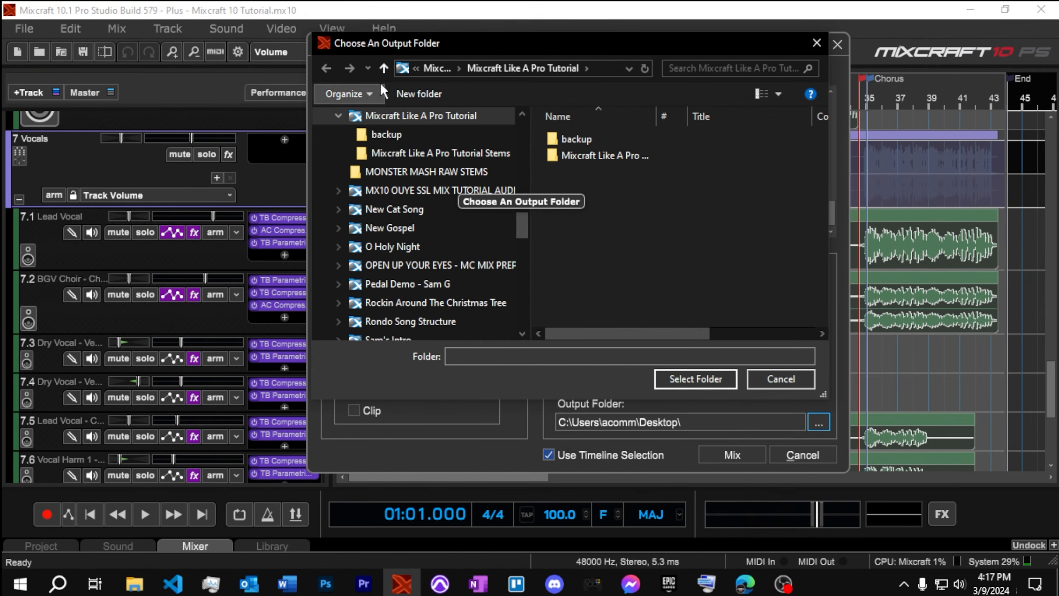
pyautogui.moveTo(526, 228); pyautogui.dragTo(534, 115)
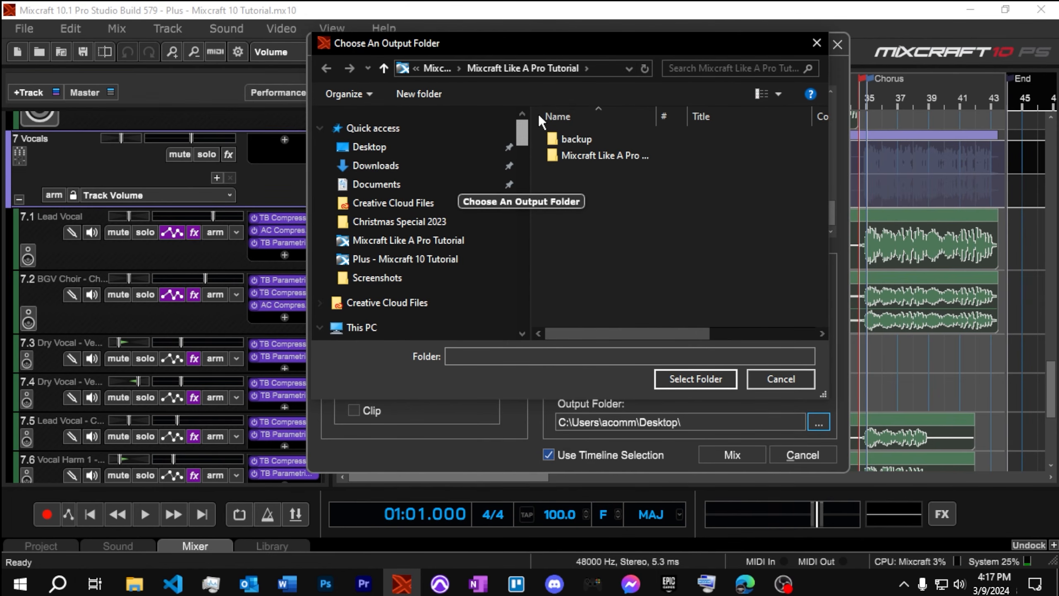
pyautogui.click(367, 147)
pyautogui.rightClick(606, 238)
pyautogui.moveTo(650, 457)
pyautogui.click(918, 240)
pyautogui.write('Mixcraft Tutorial Stems')
pyautogui.press('Return')
pyautogui.doubleClick(684, 204)
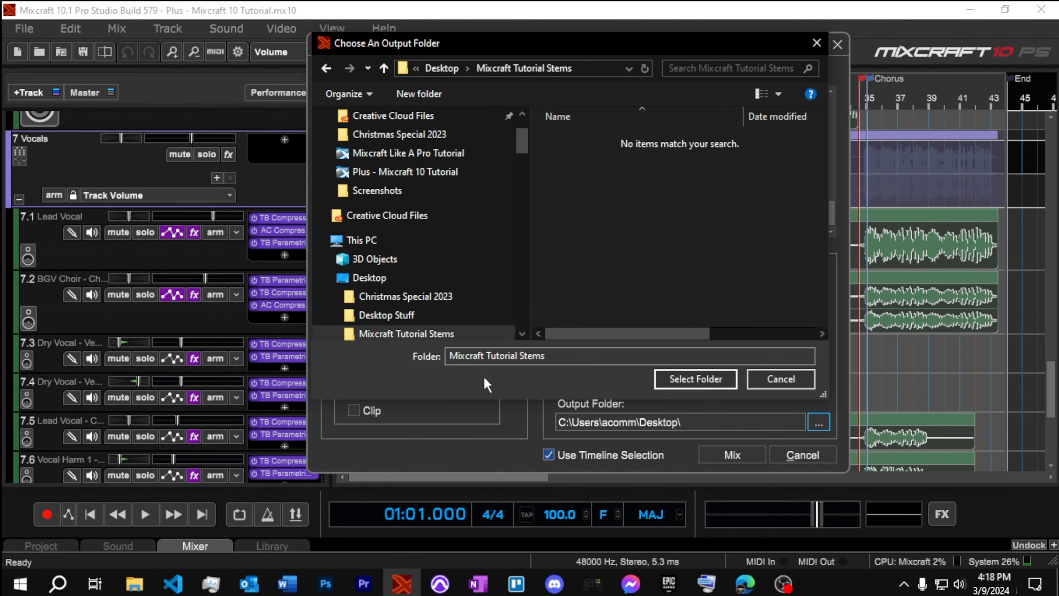
pyautogui.click(693, 380)
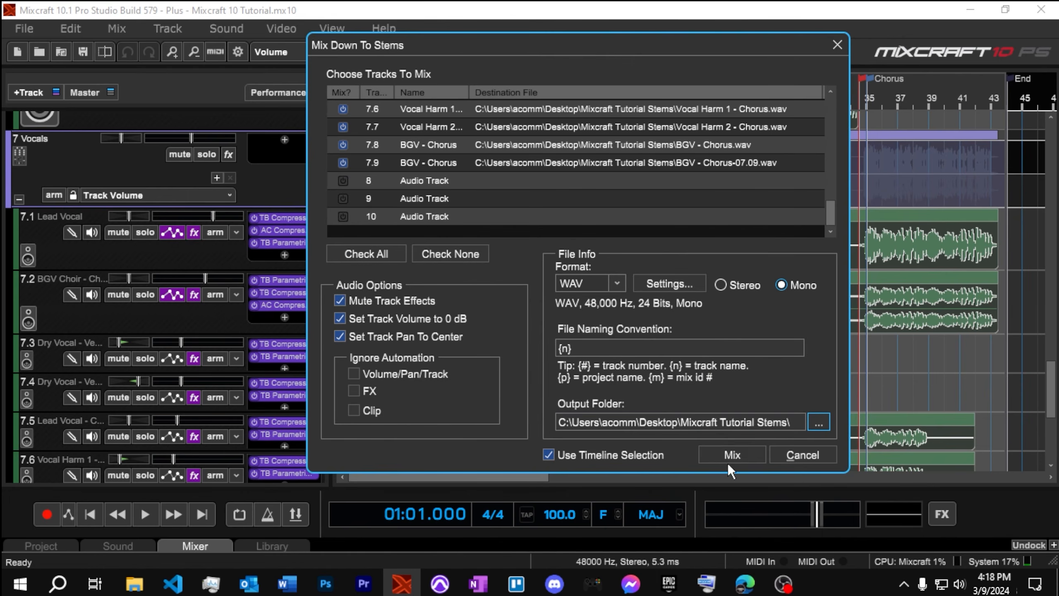
# Mix down the stems, review the exported files in the output folder and close that folder
pyautogui.click(727, 456)
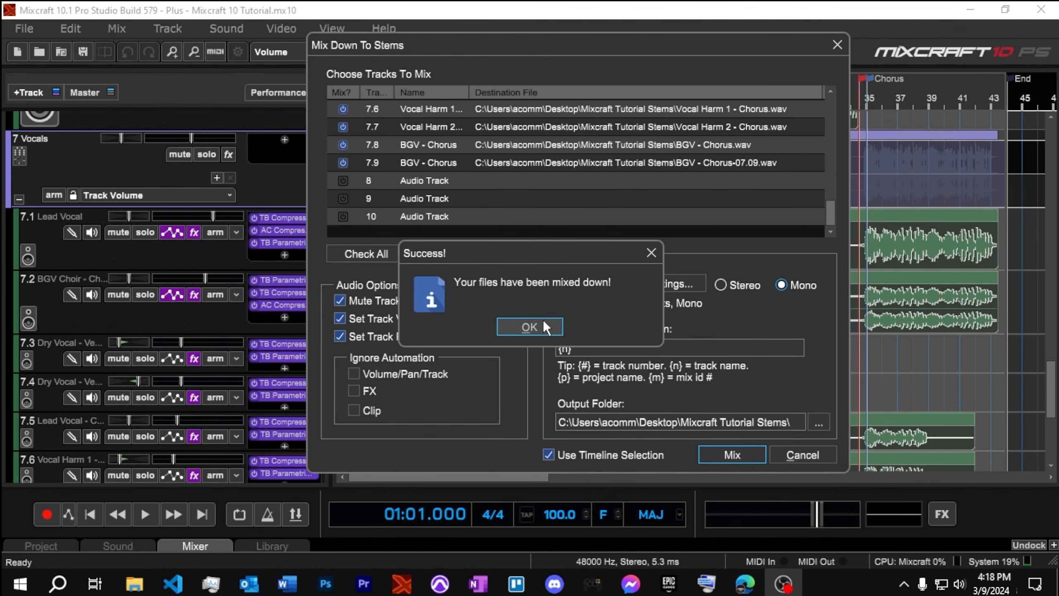
pyautogui.click(542, 320)
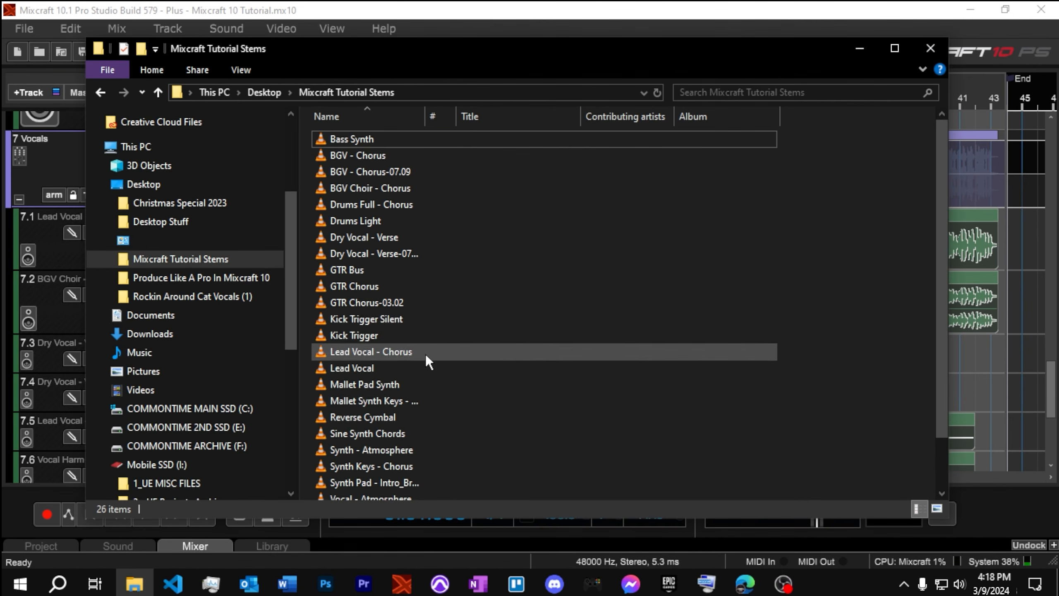
pyautogui.scroll(-2, 425, 354)
pyautogui.scroll(2, 425, 355)
pyautogui.click(398, 130)
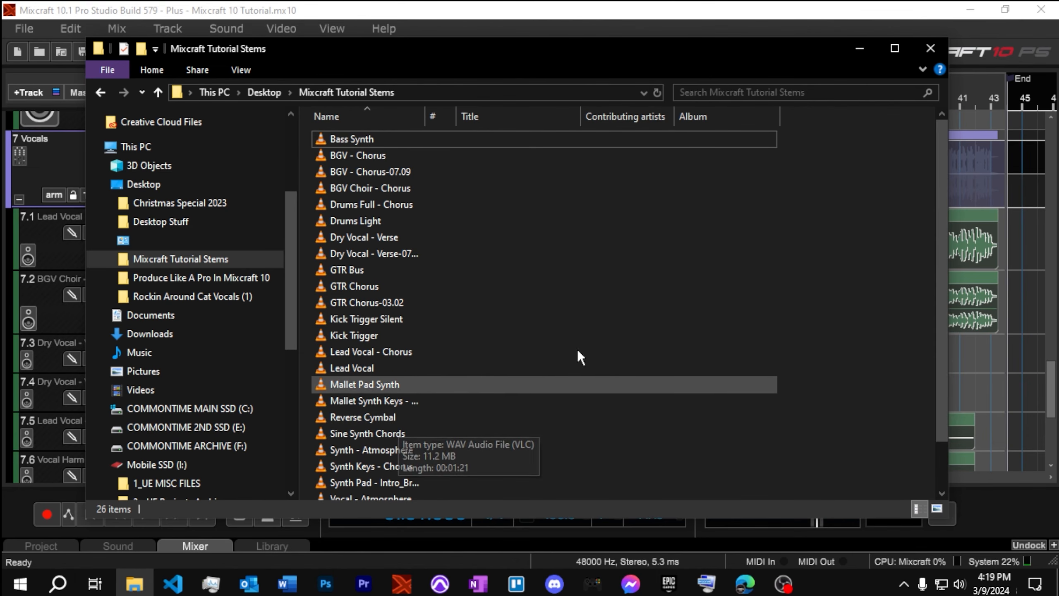
pyautogui.click(931, 48)
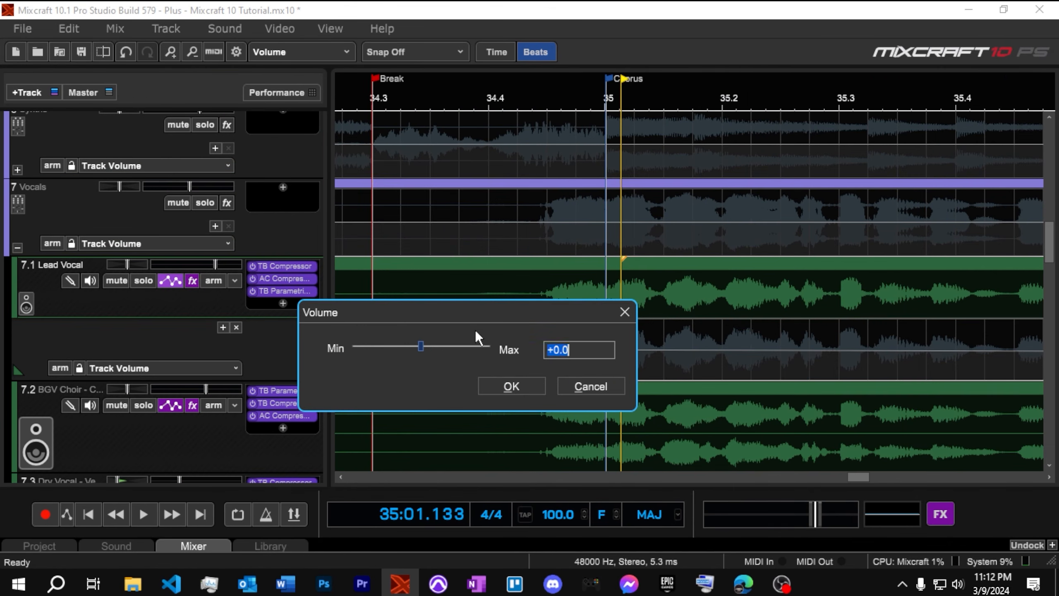
# Set the Lead Vocal's volume automation point at the start of the last Chorus to -1
pyautogui.write('-1')
pyautogui.press('Return')
pyautogui.scroll(-8, 550, 303)
pyautogui.scroll(-4, 551, 303)
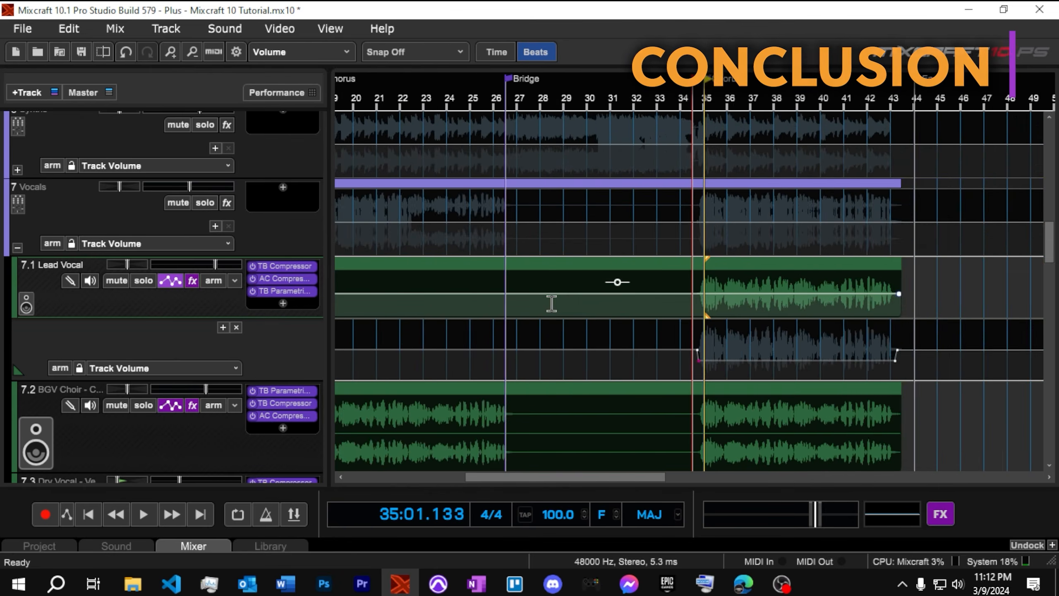
pyautogui.moveTo(434, 478); pyautogui.dragTo(392, 481)
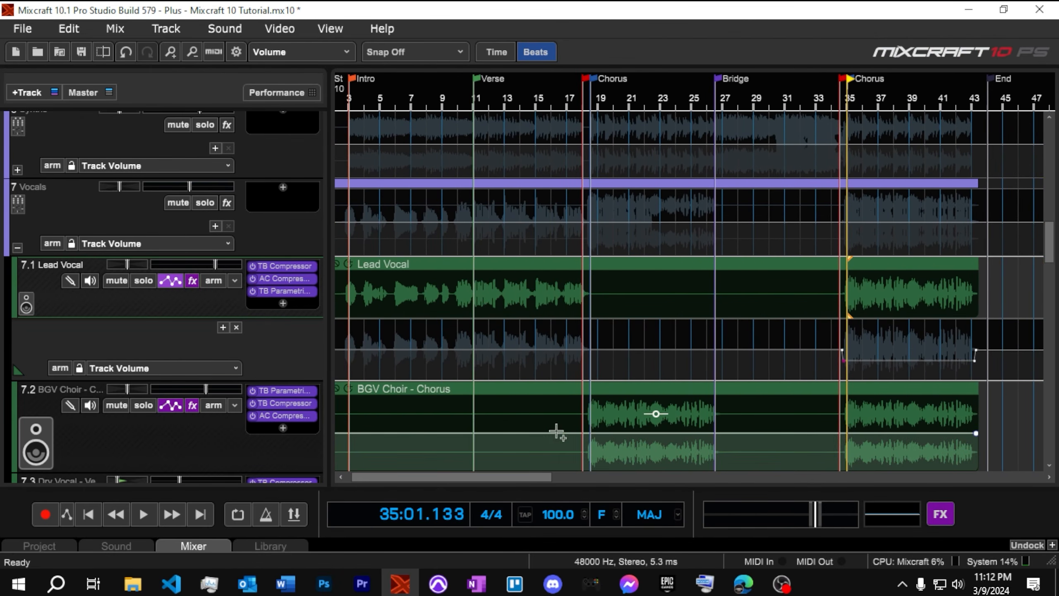
pyautogui.moveTo(503, 479); pyautogui.dragTo(486, 472)
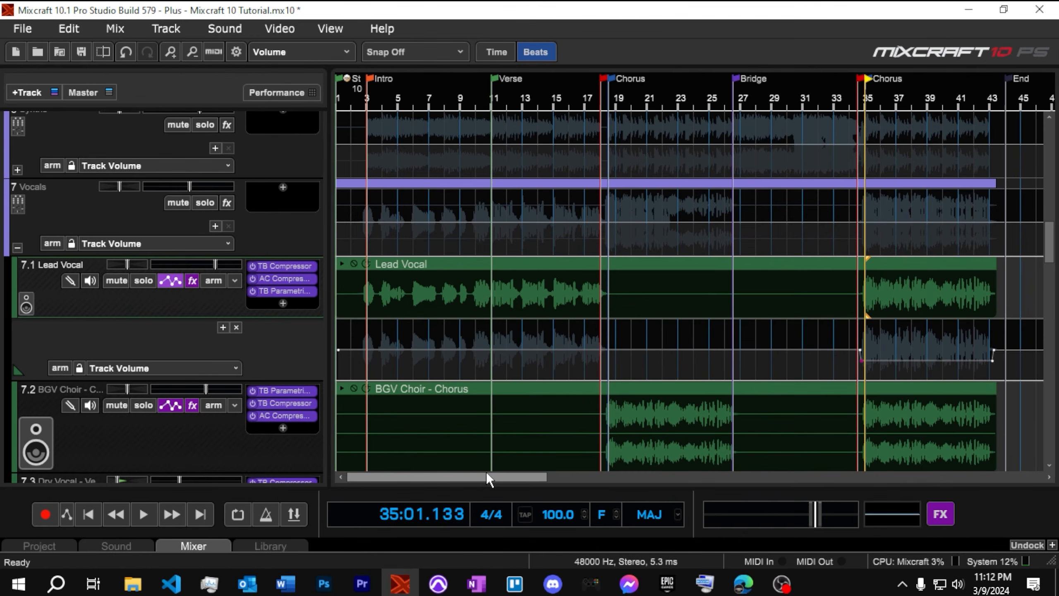